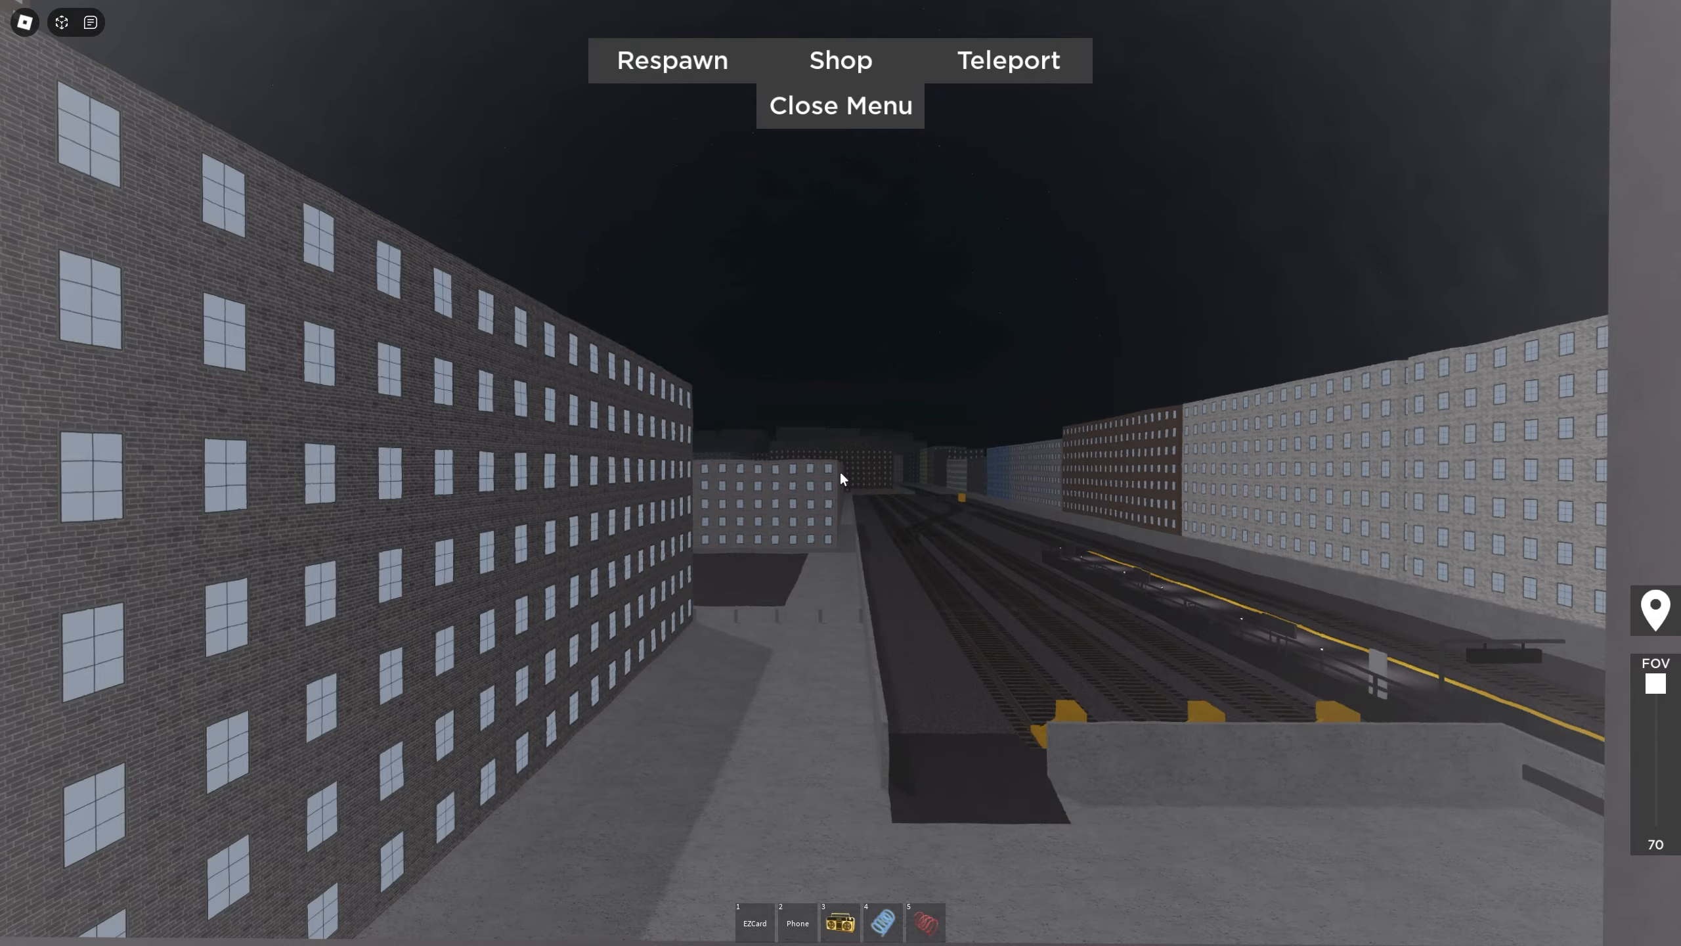
# Step: Walk from the window lounge overlooking the rail yard, past Crew Room B, into the Bus Command & Operations Center
pyautogui.press('w')
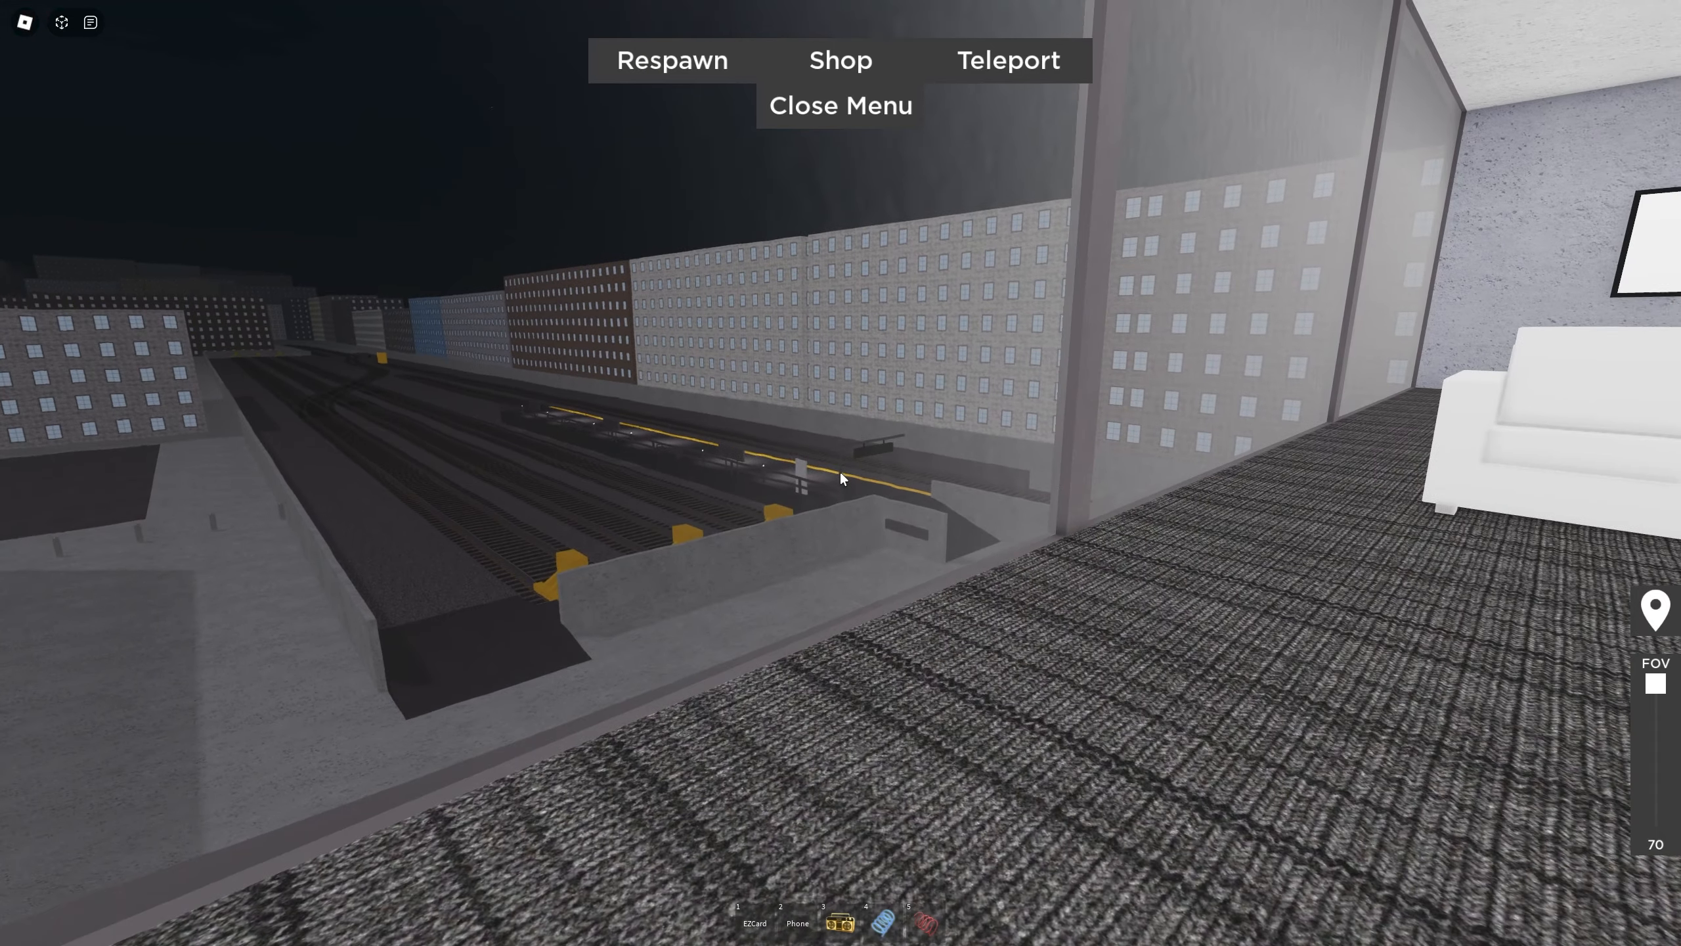
pyautogui.press('w')
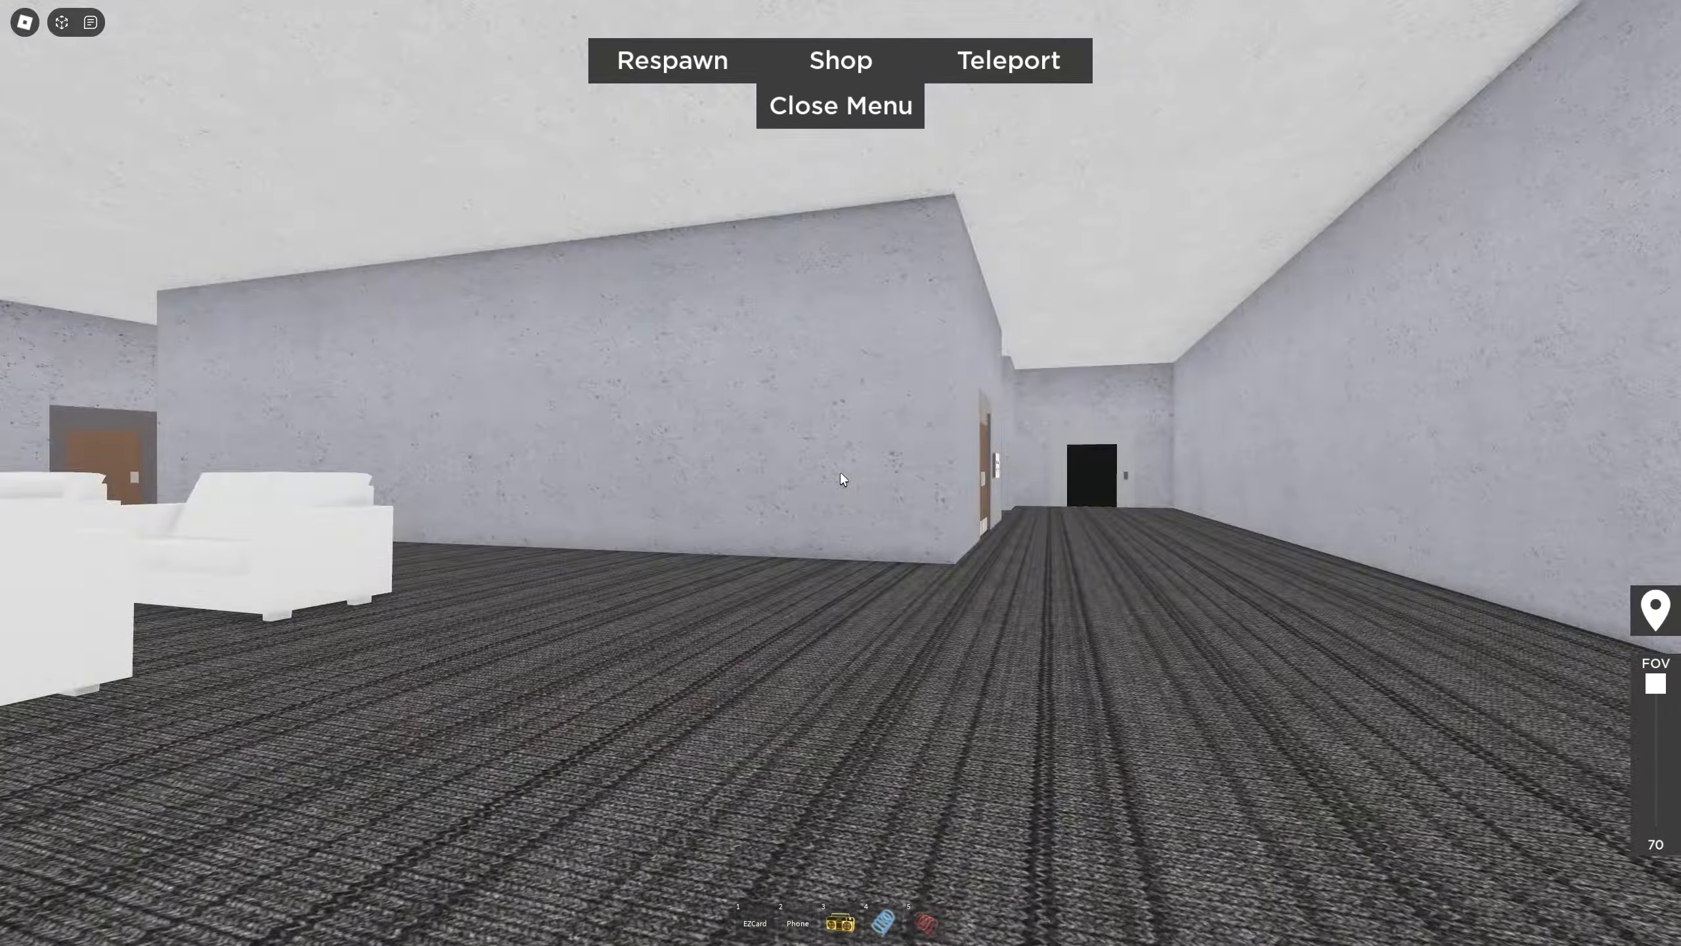
pyautogui.press('w')
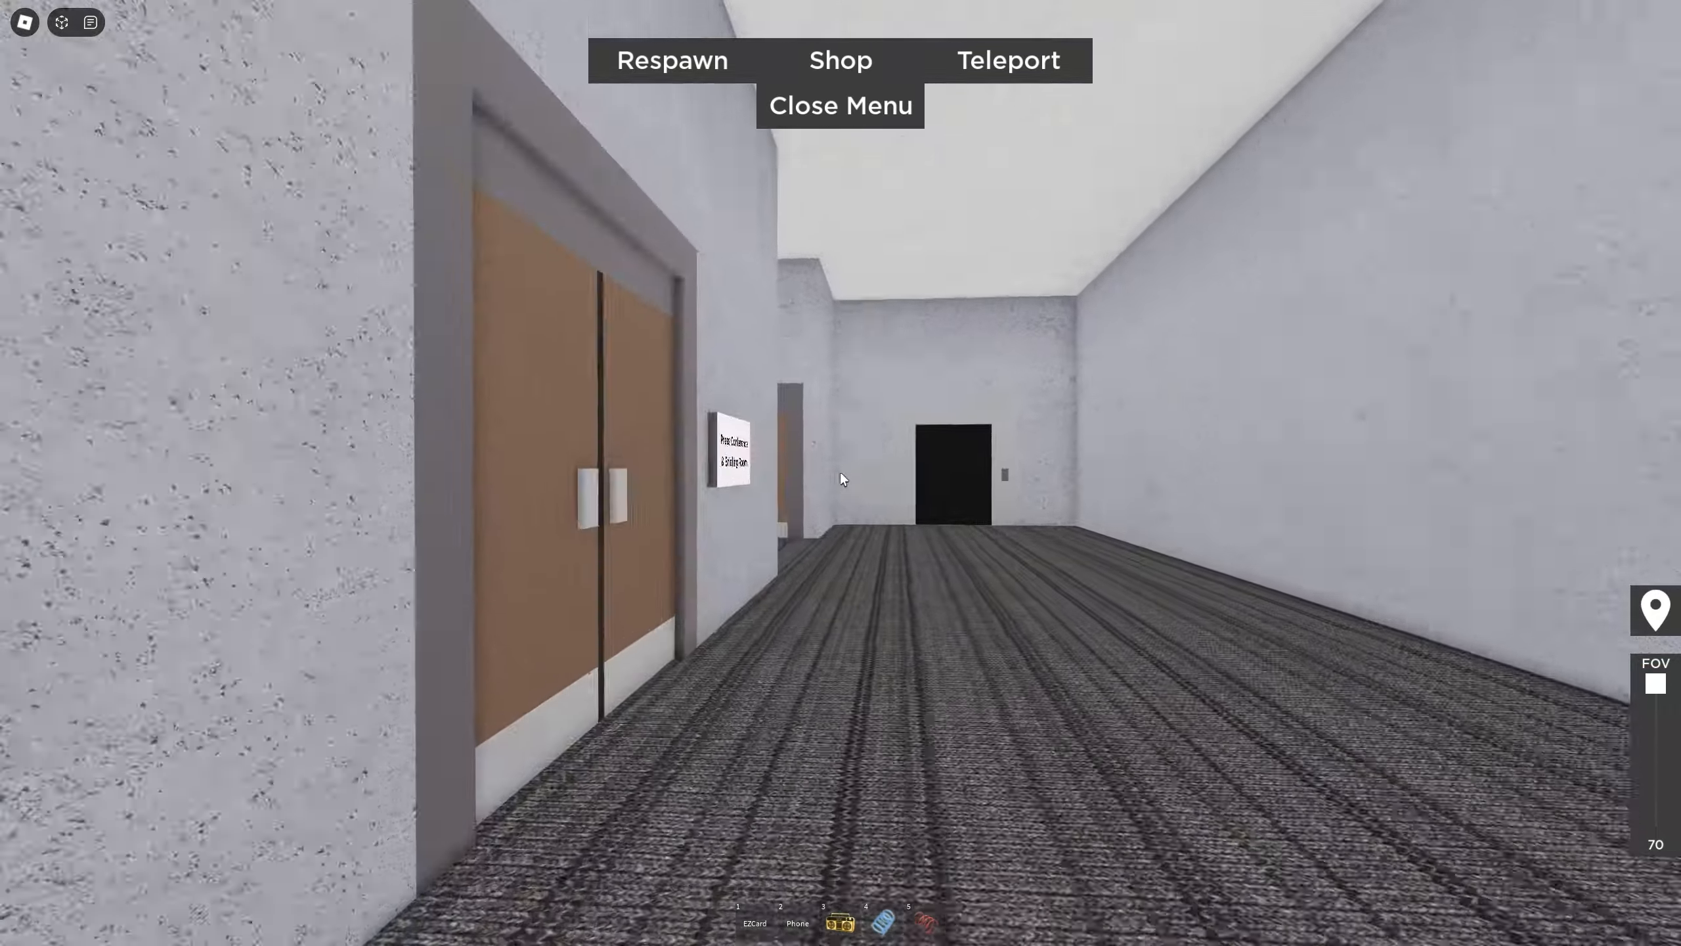
pyautogui.press('w')
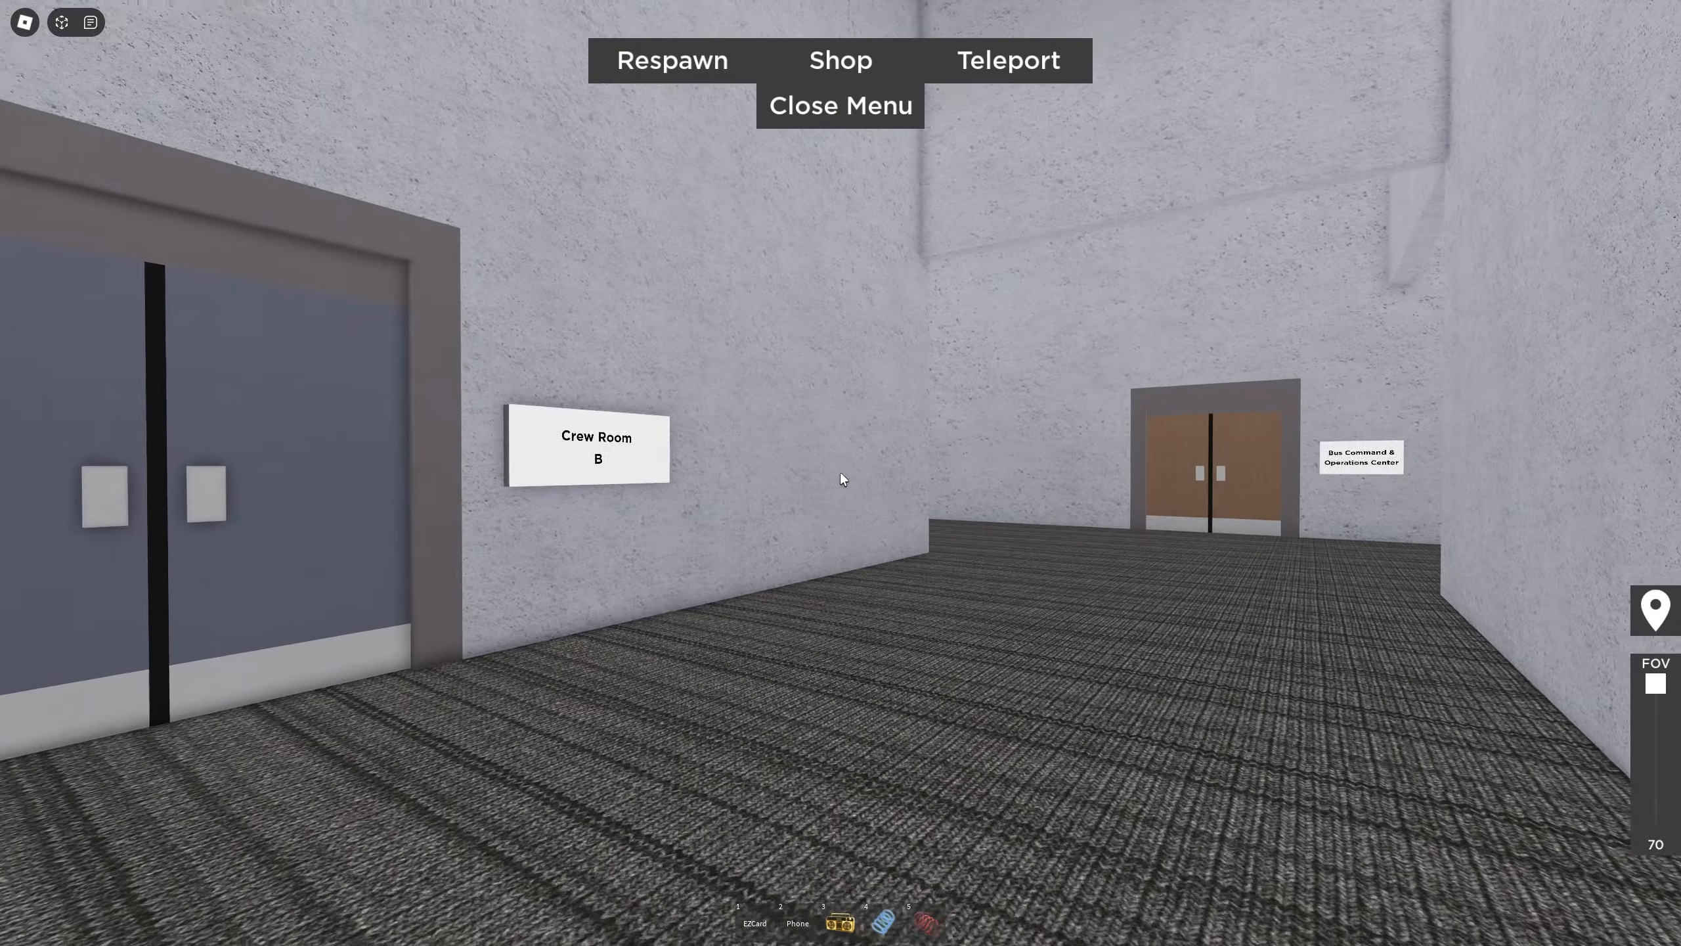
pyautogui.press('w')
pyautogui.press('w')
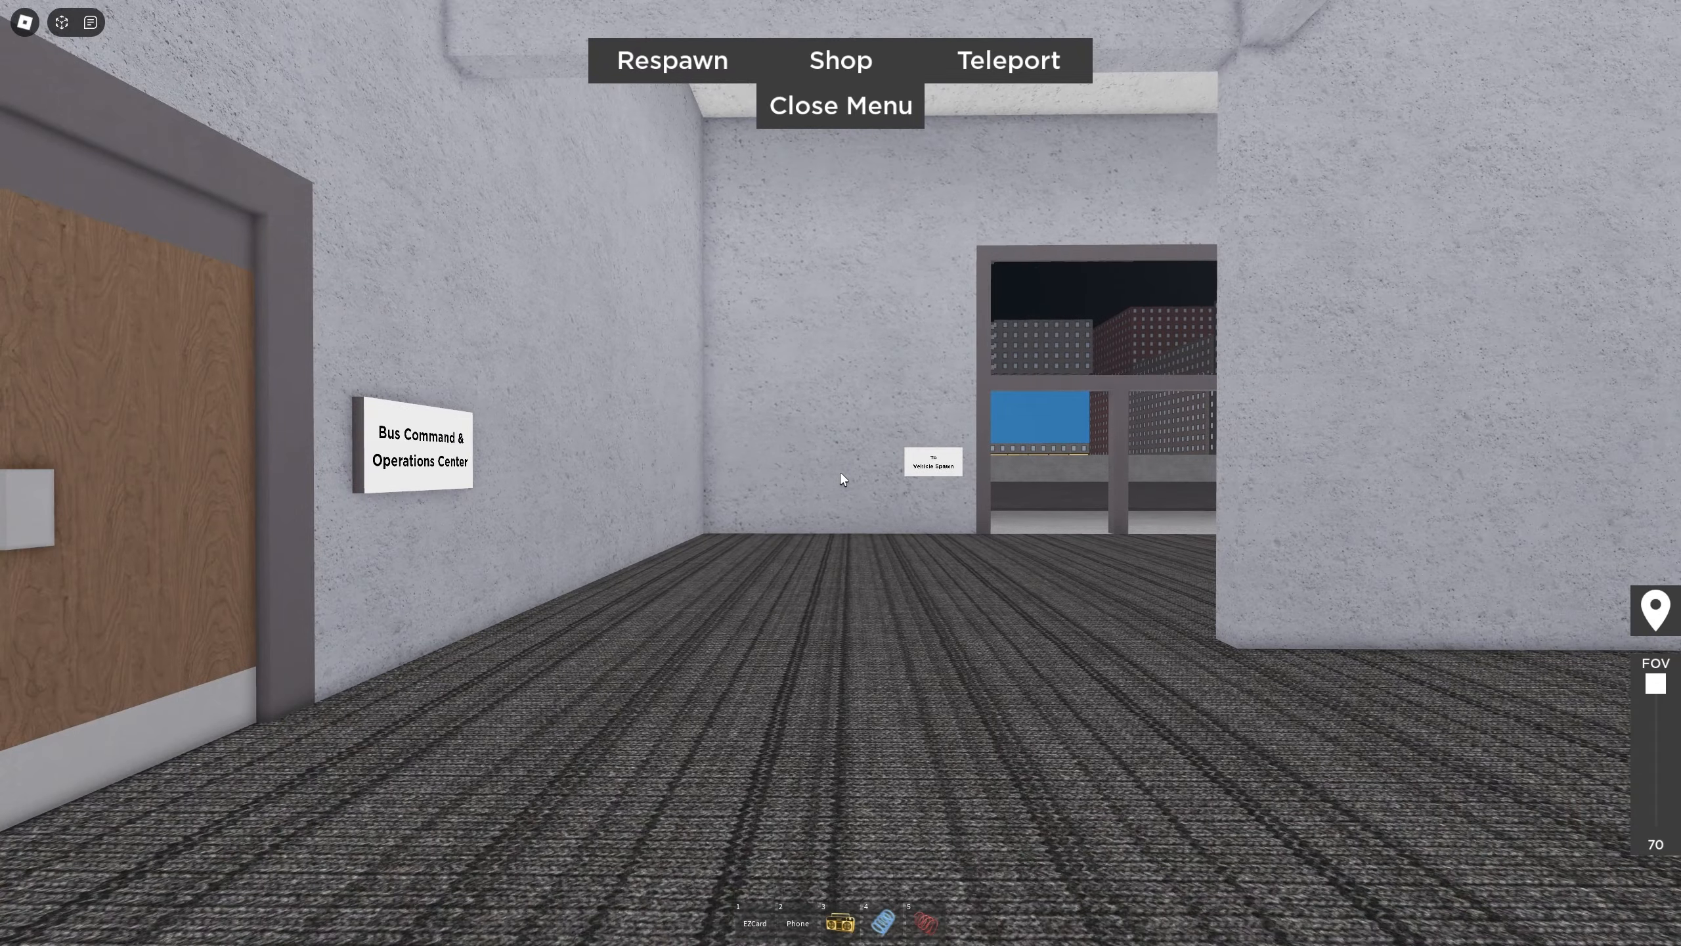
pyautogui.press('w')
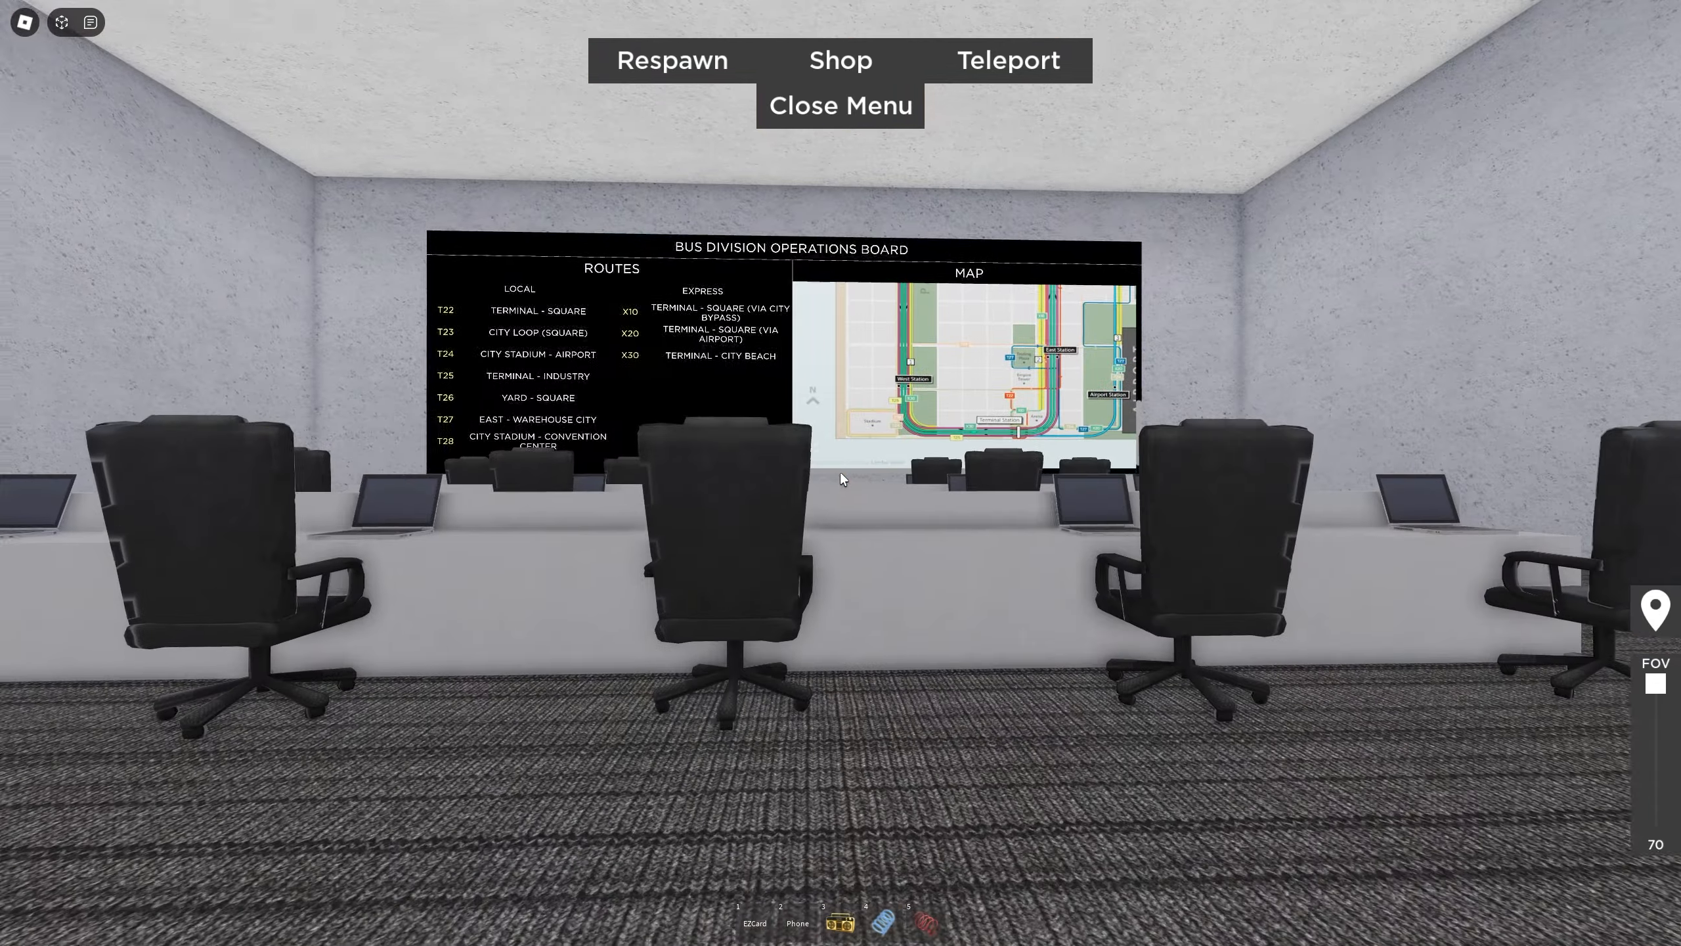
# Step: Go outside to view the Department of Transportation facade and the vehicle spawn lot beside it
pyautogui.press('w')
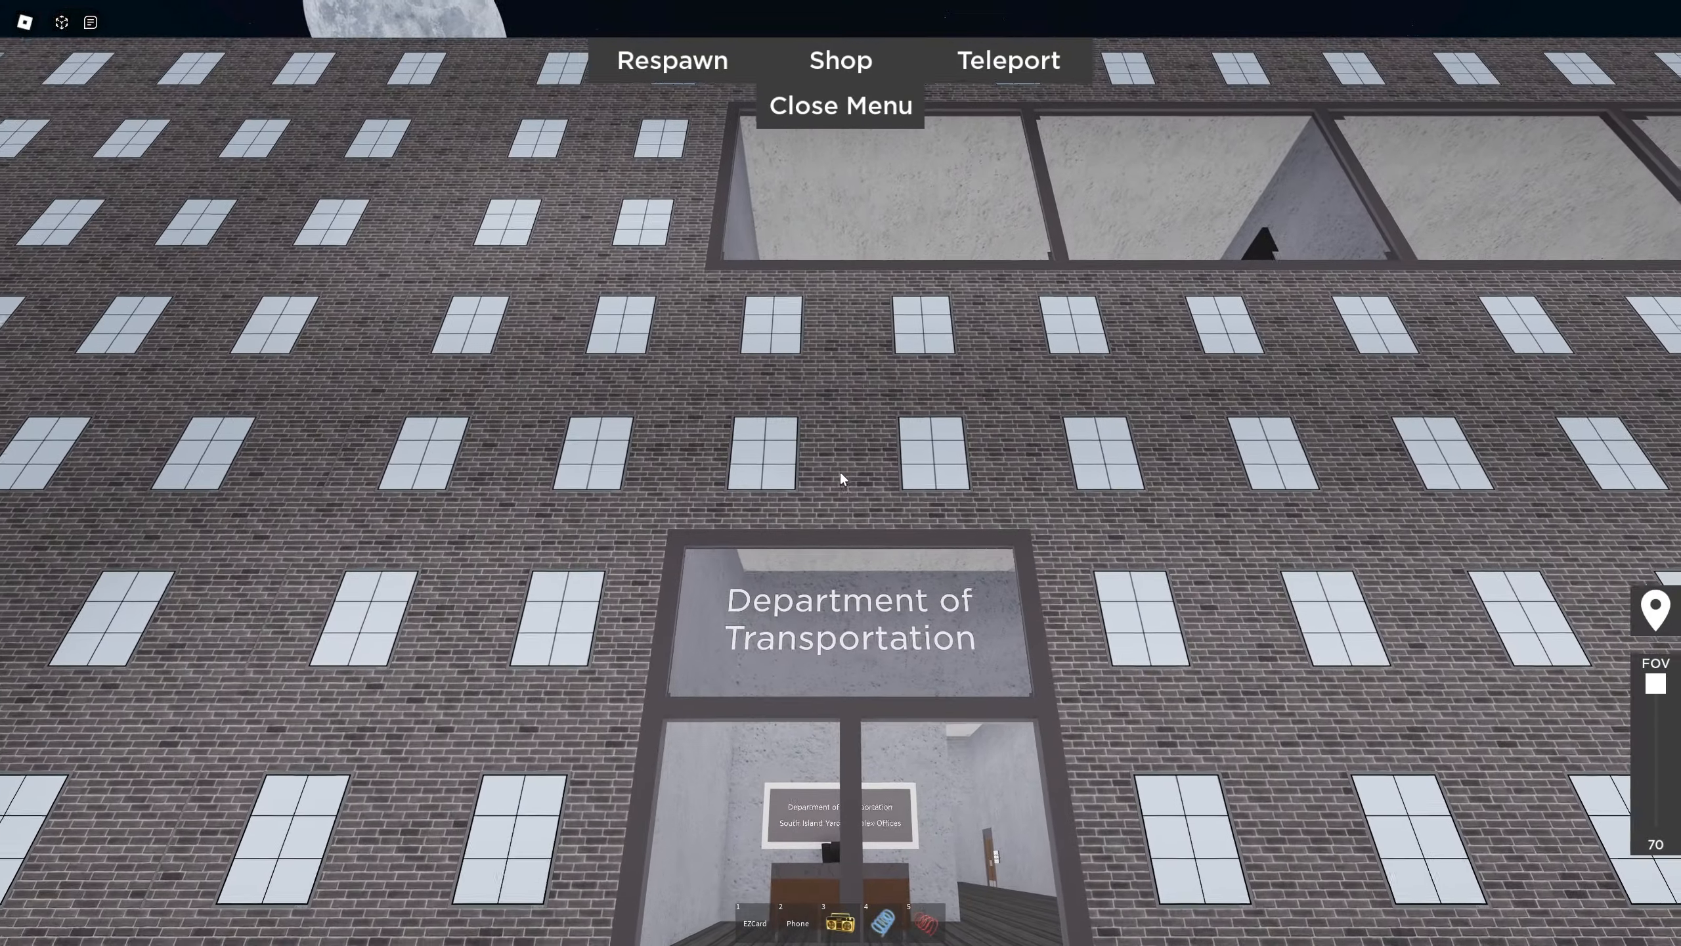
pyautogui.press('w')
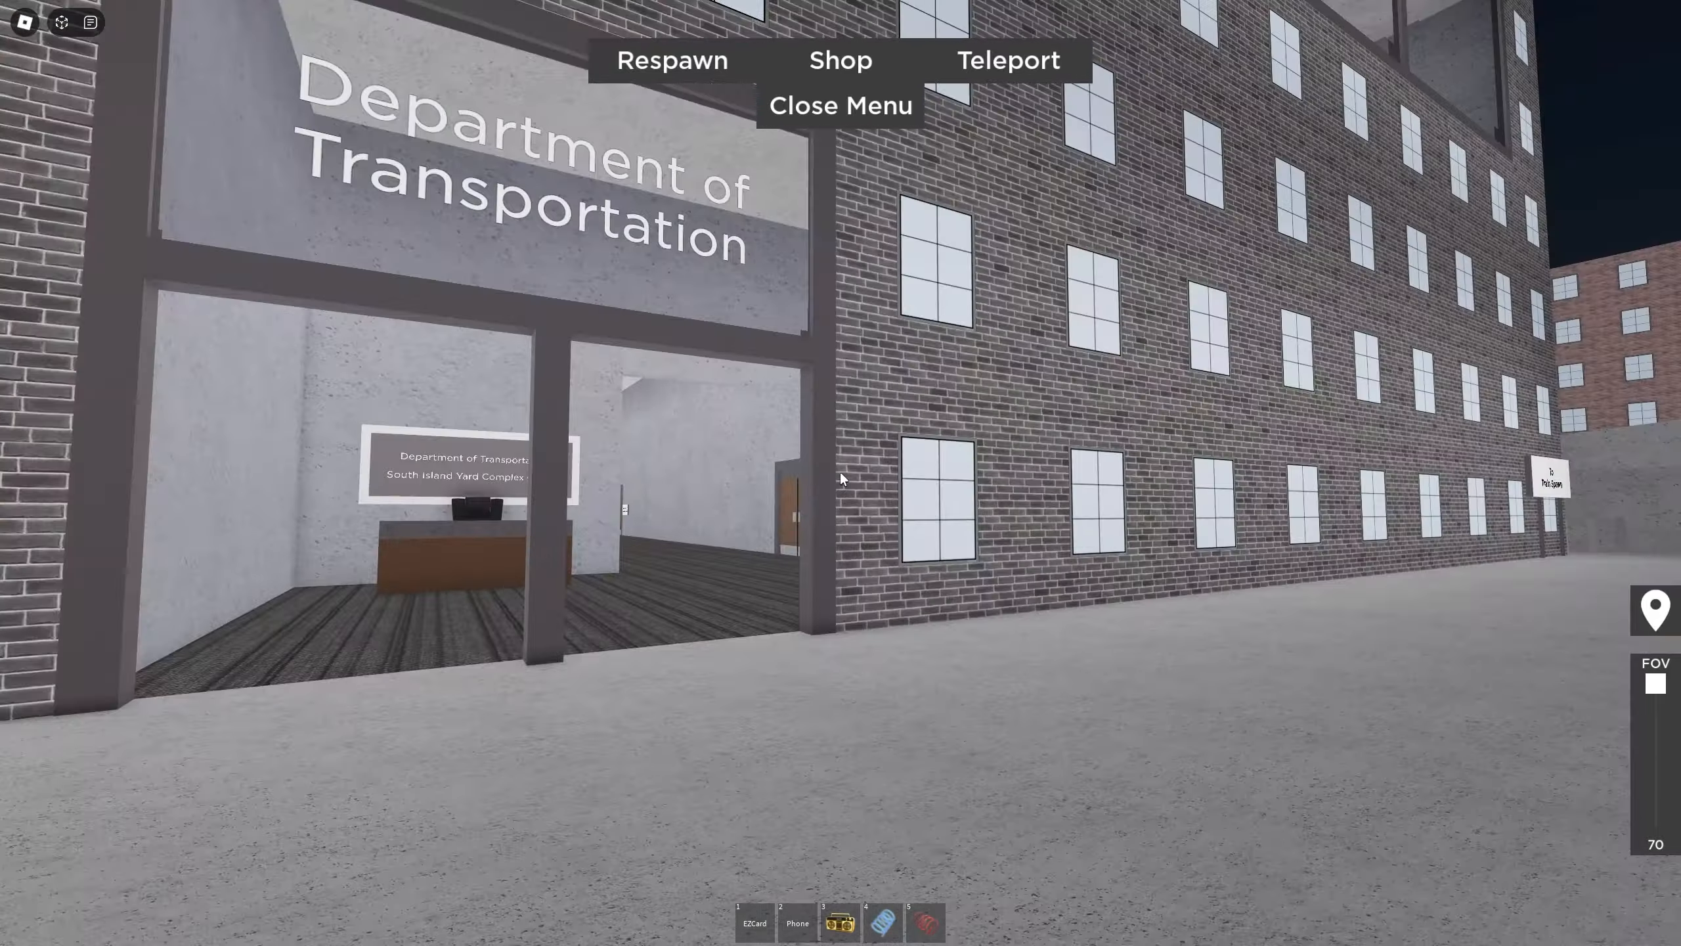
pyautogui.press('w')
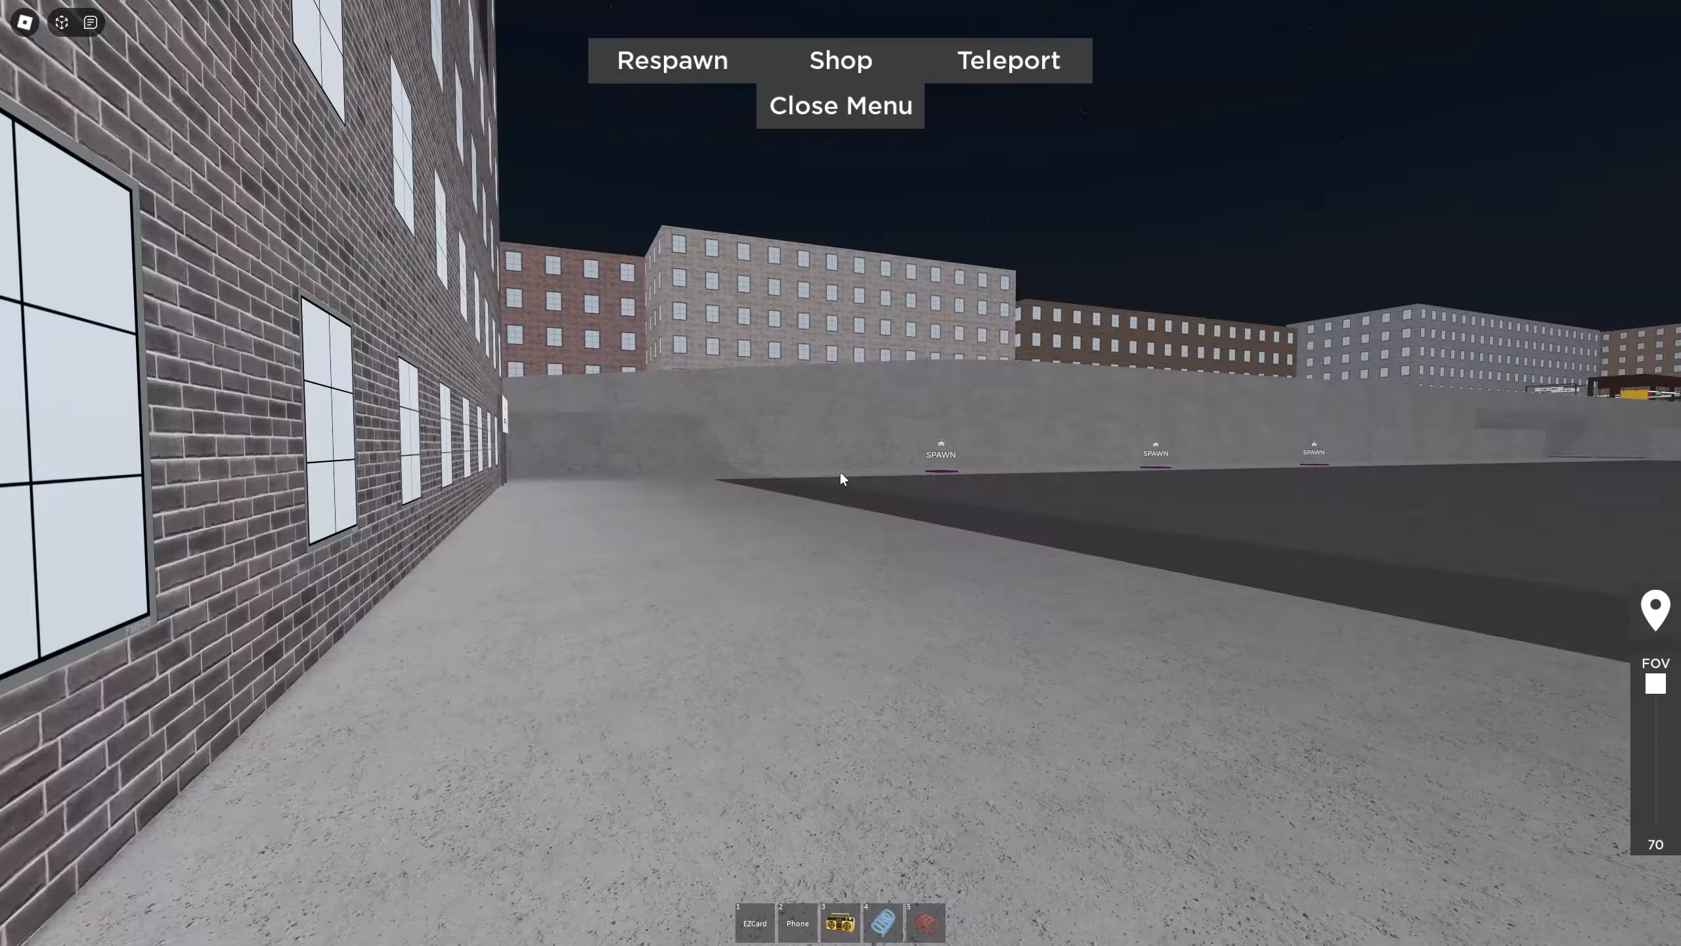
# Step: Walk back through the Department of Transportation lobby into the Bus Command & Operations Center
pyautogui.press('w')
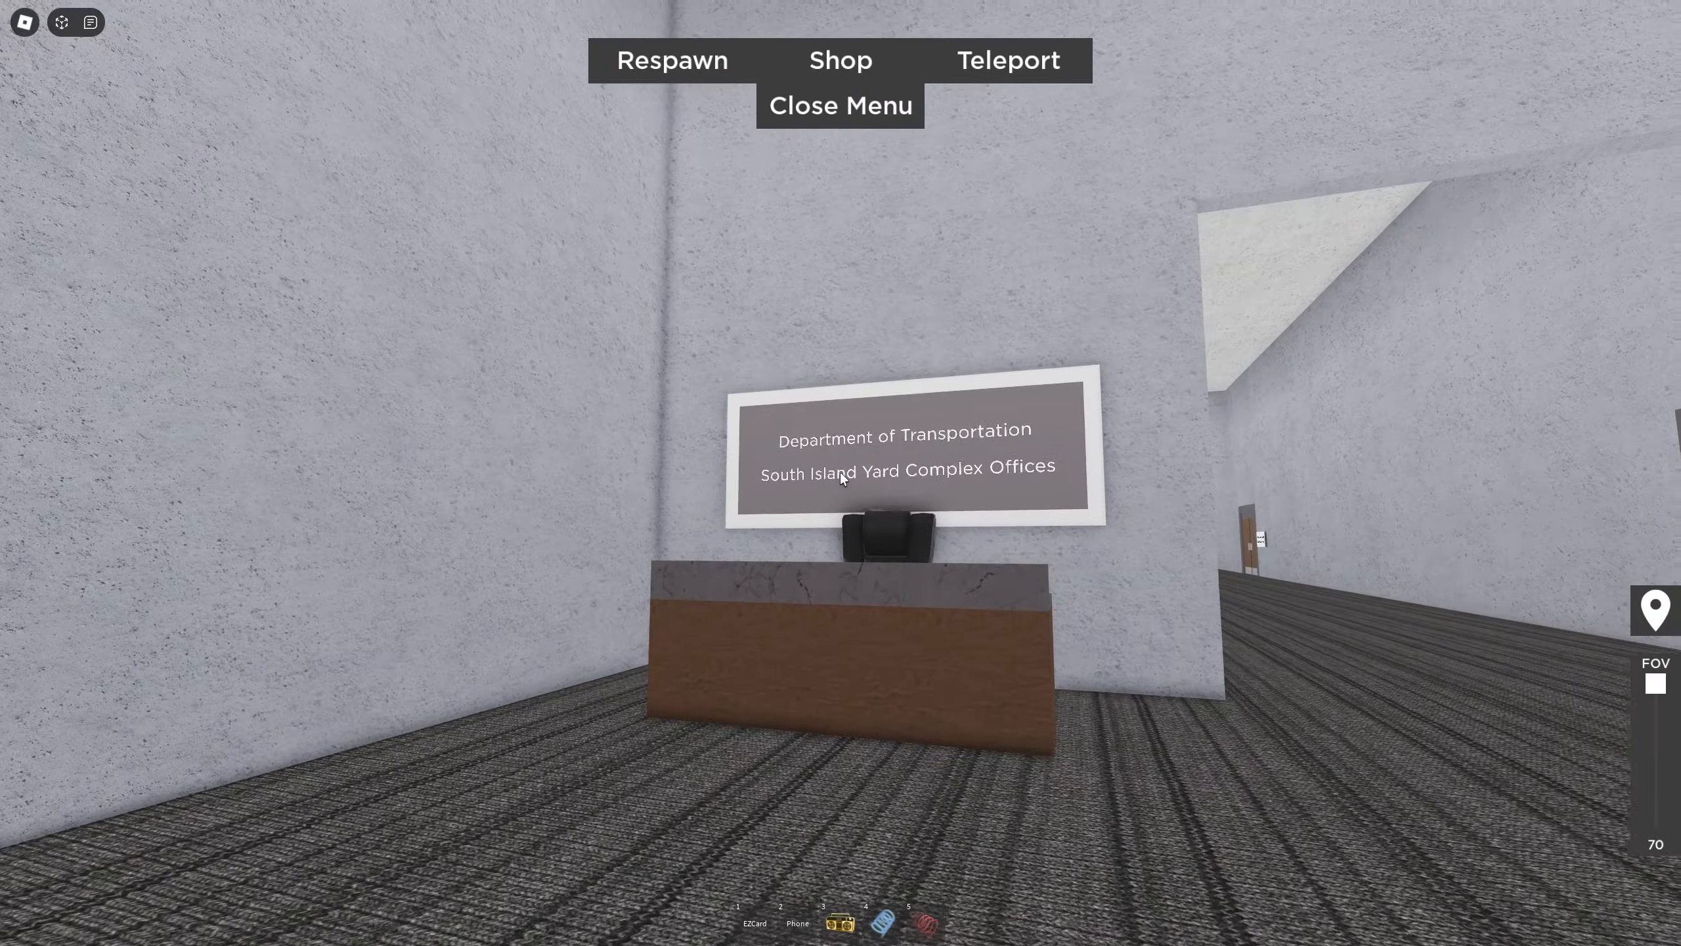
pyautogui.press('w')
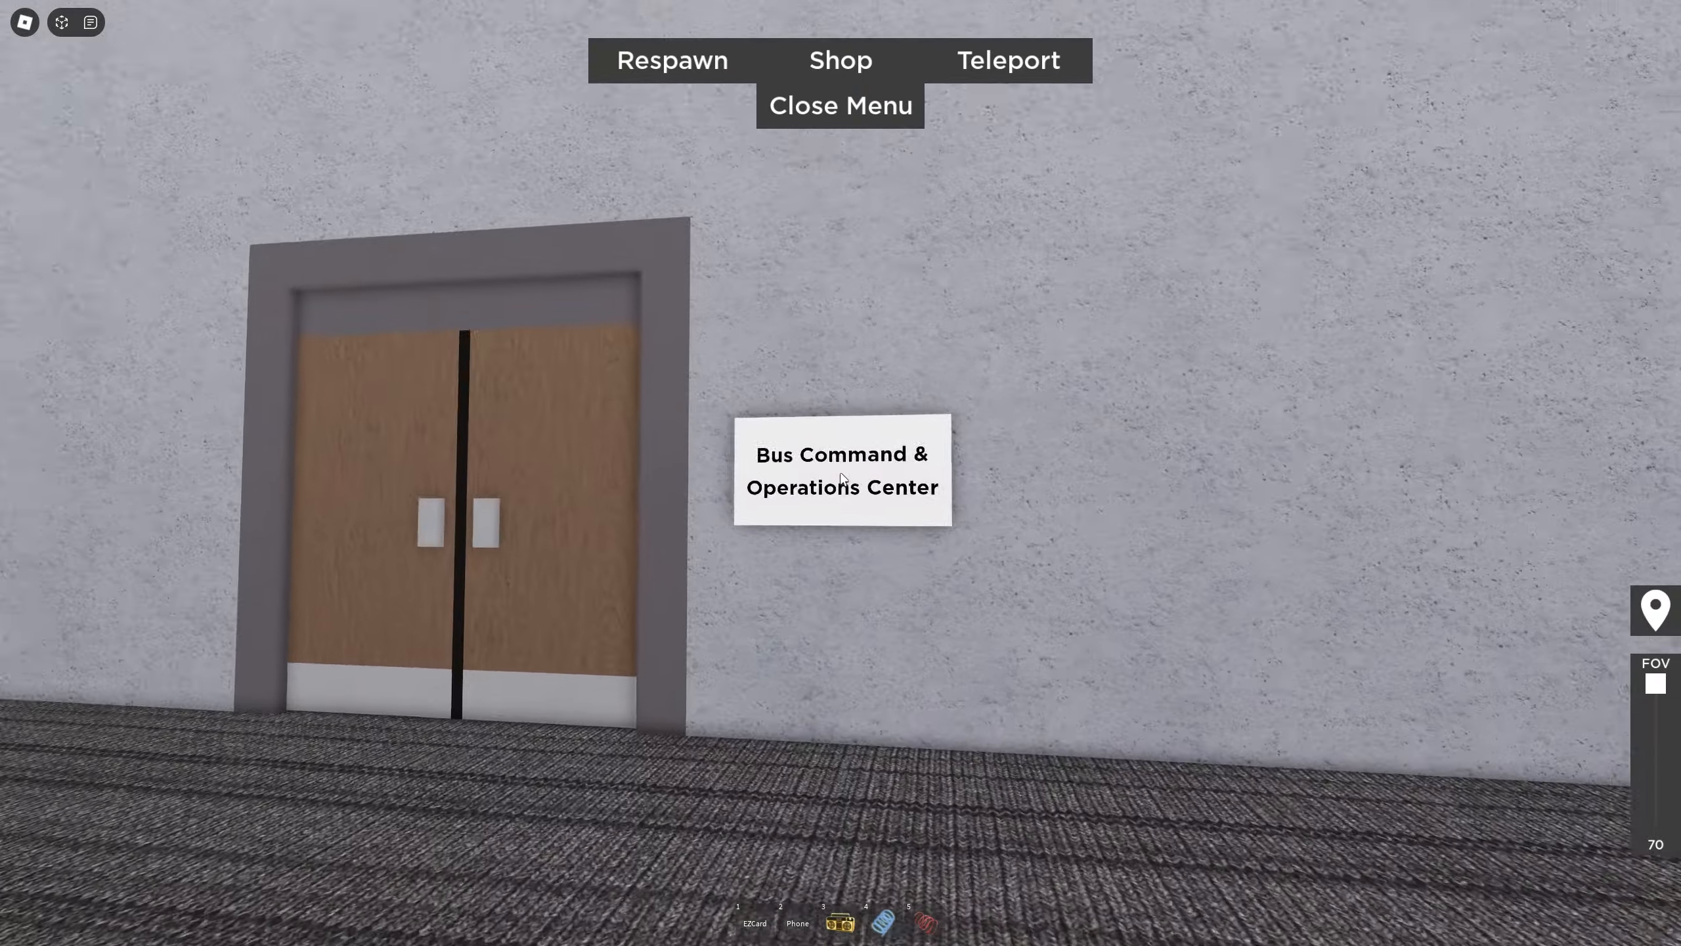
pyautogui.press('w')
pyautogui.press('w')
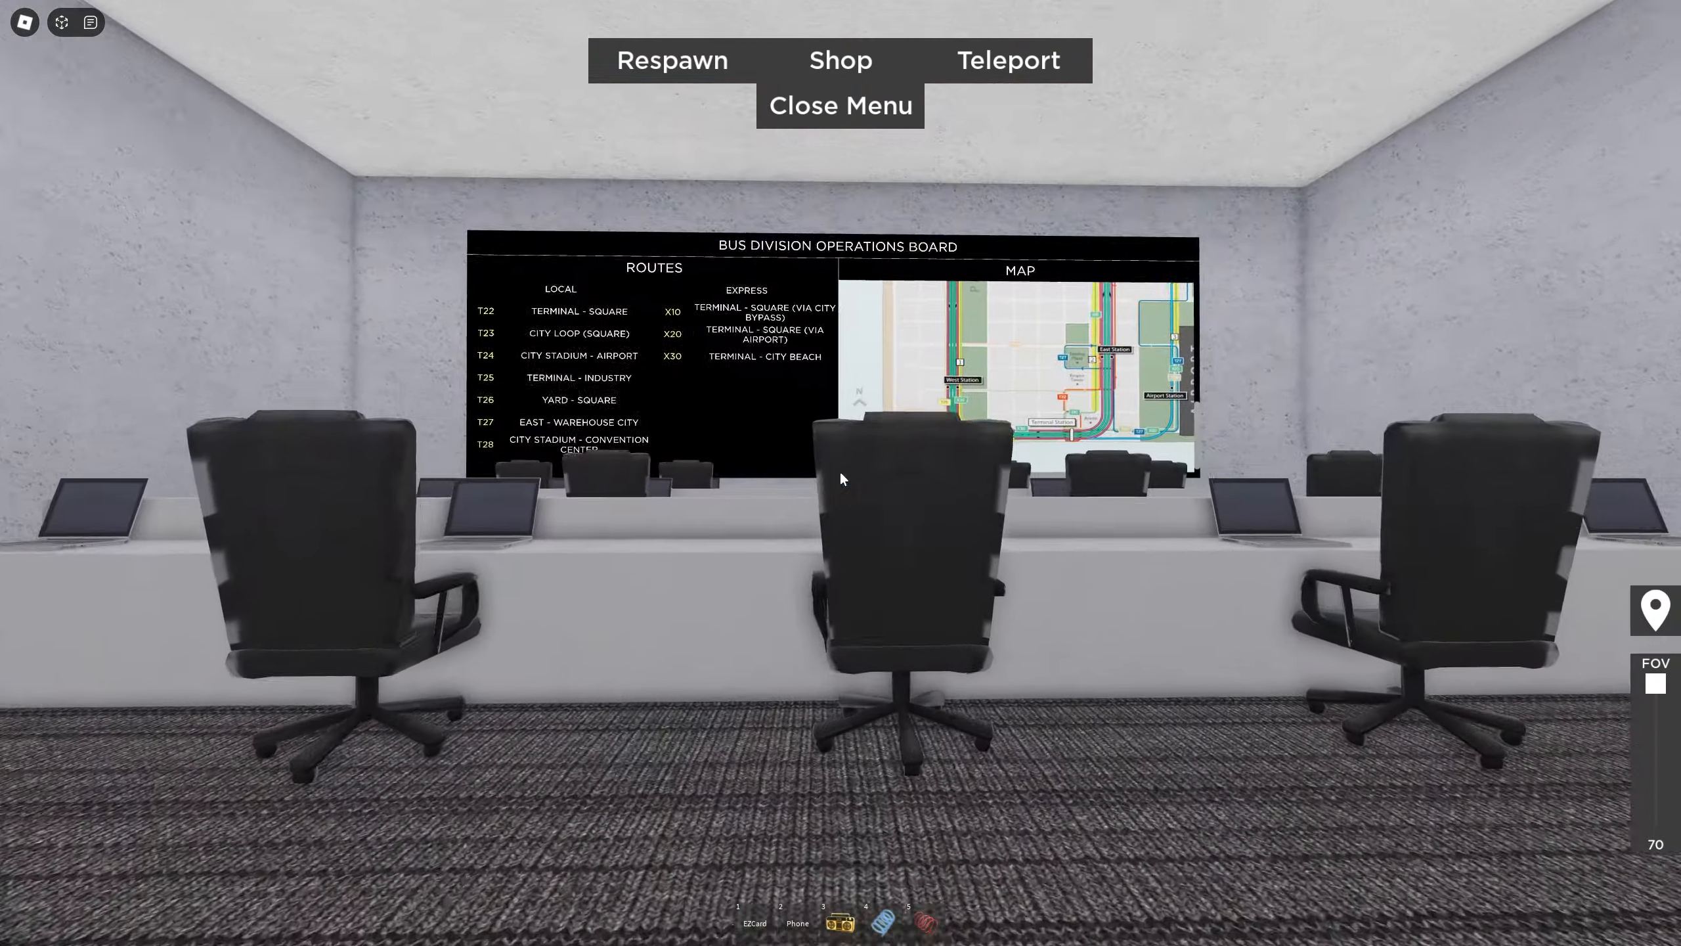
# Step: Move around the rows of desks to view the whole Bus Division Operations Board with its routes and map
pyautogui.press('w')
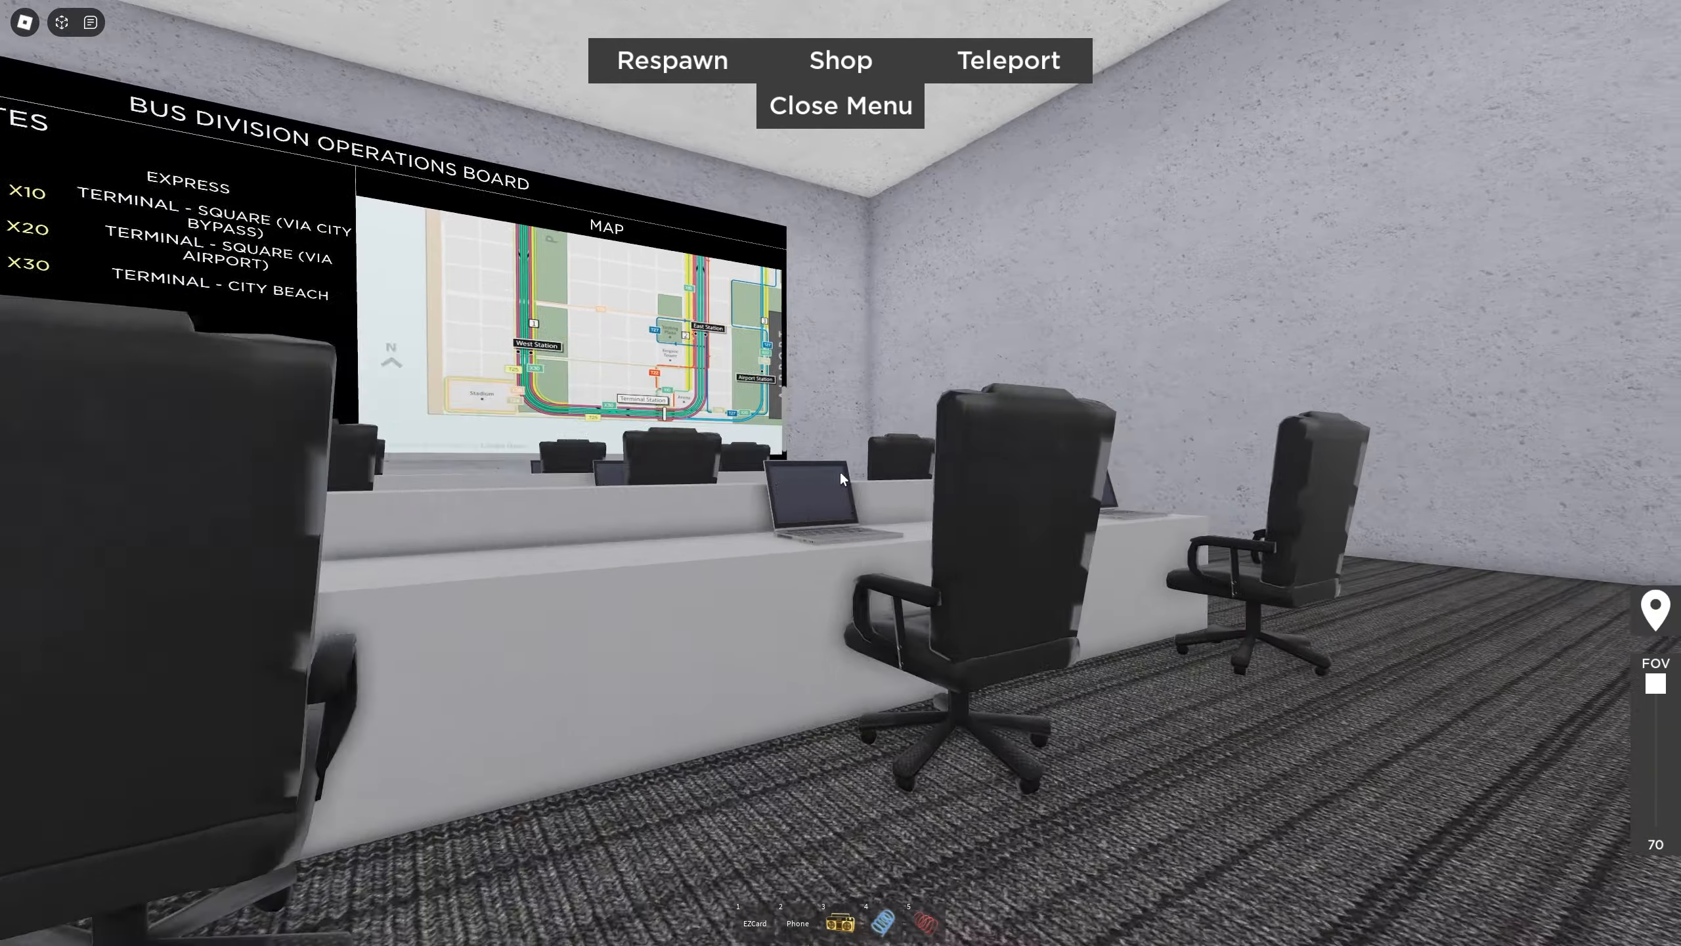
pyautogui.press('w')
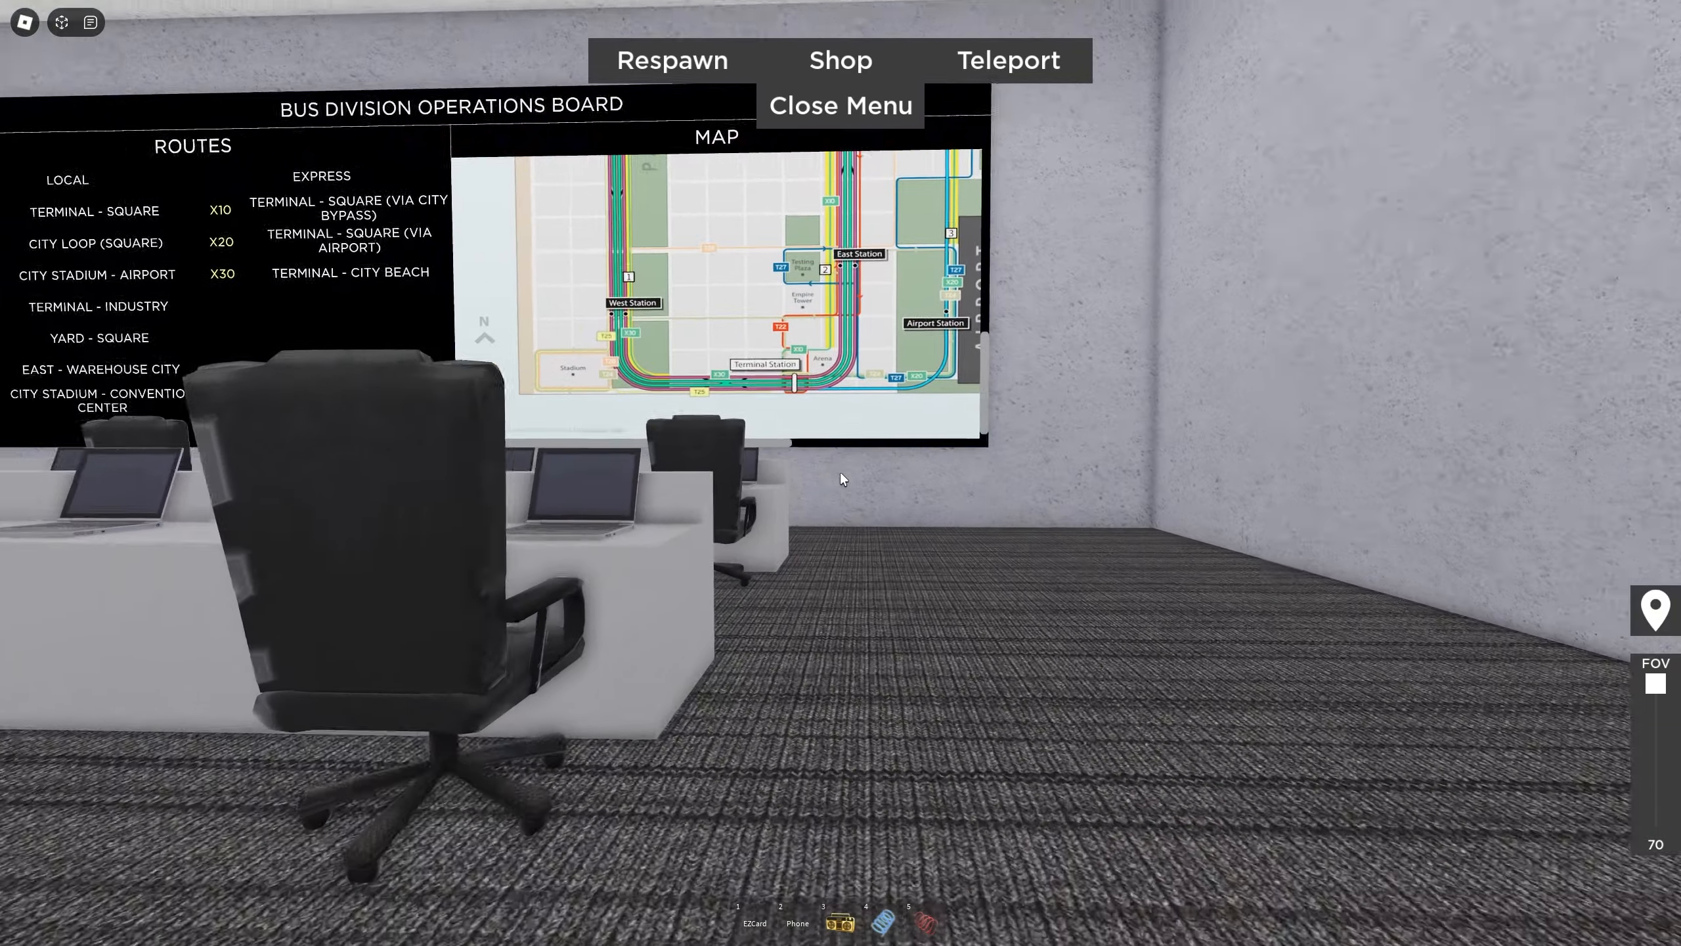
pyautogui.press('s')
pyautogui.press('s')
pyautogui.press('a')
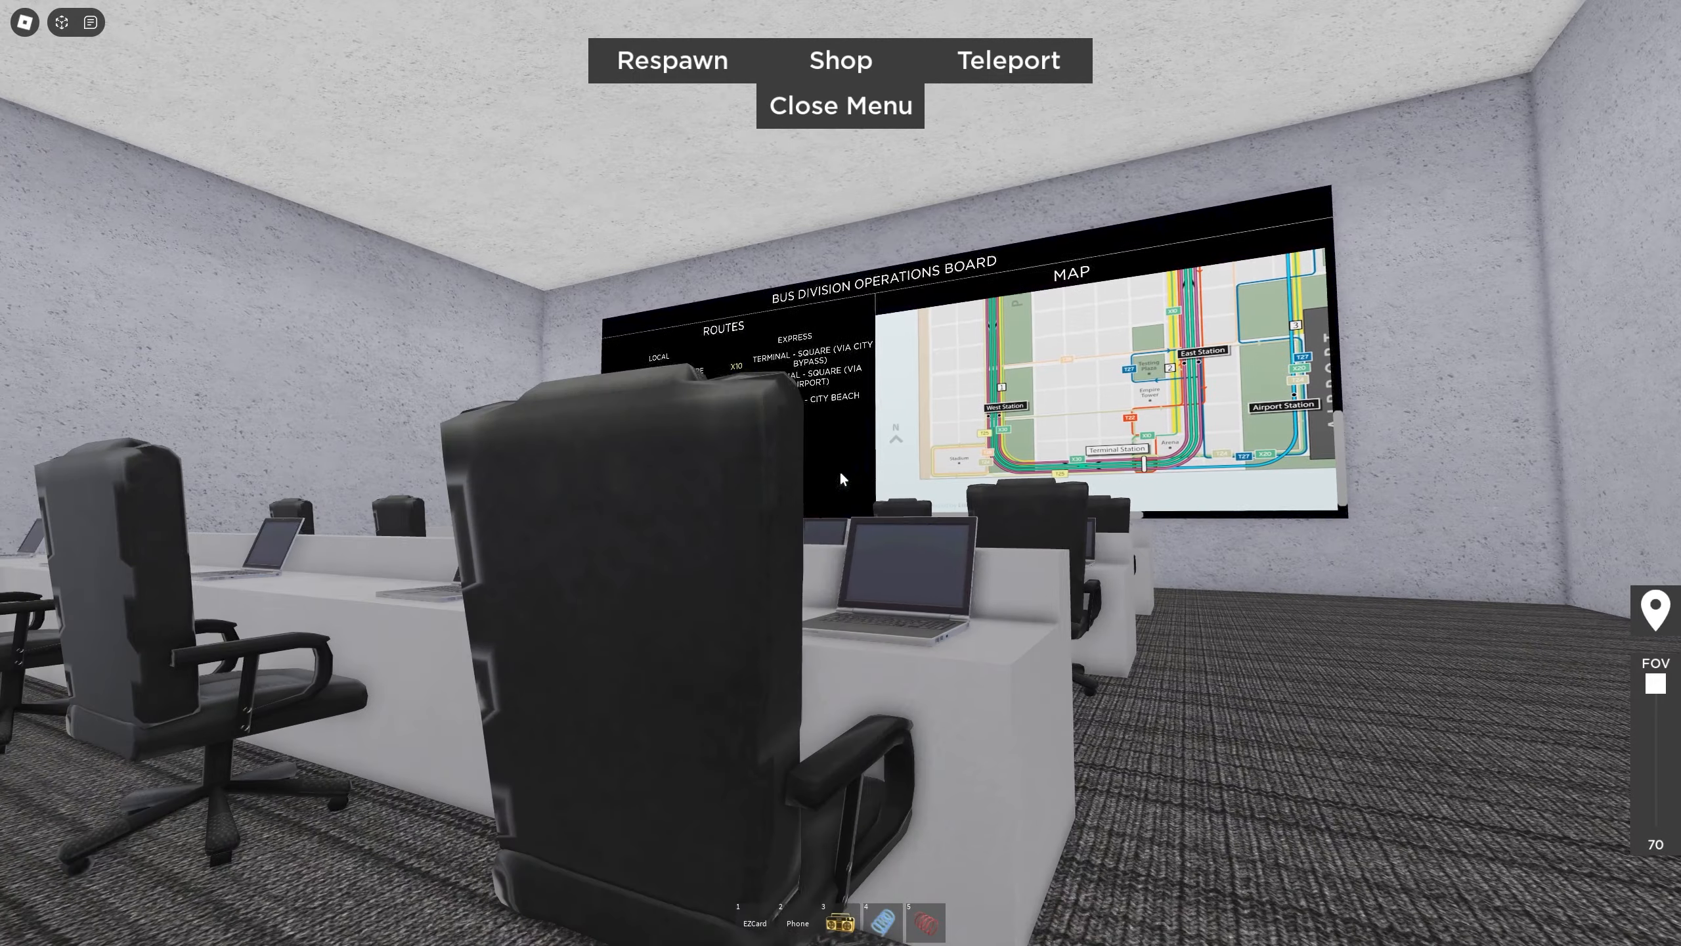
pyautogui.press('w')
pyautogui.press('s')
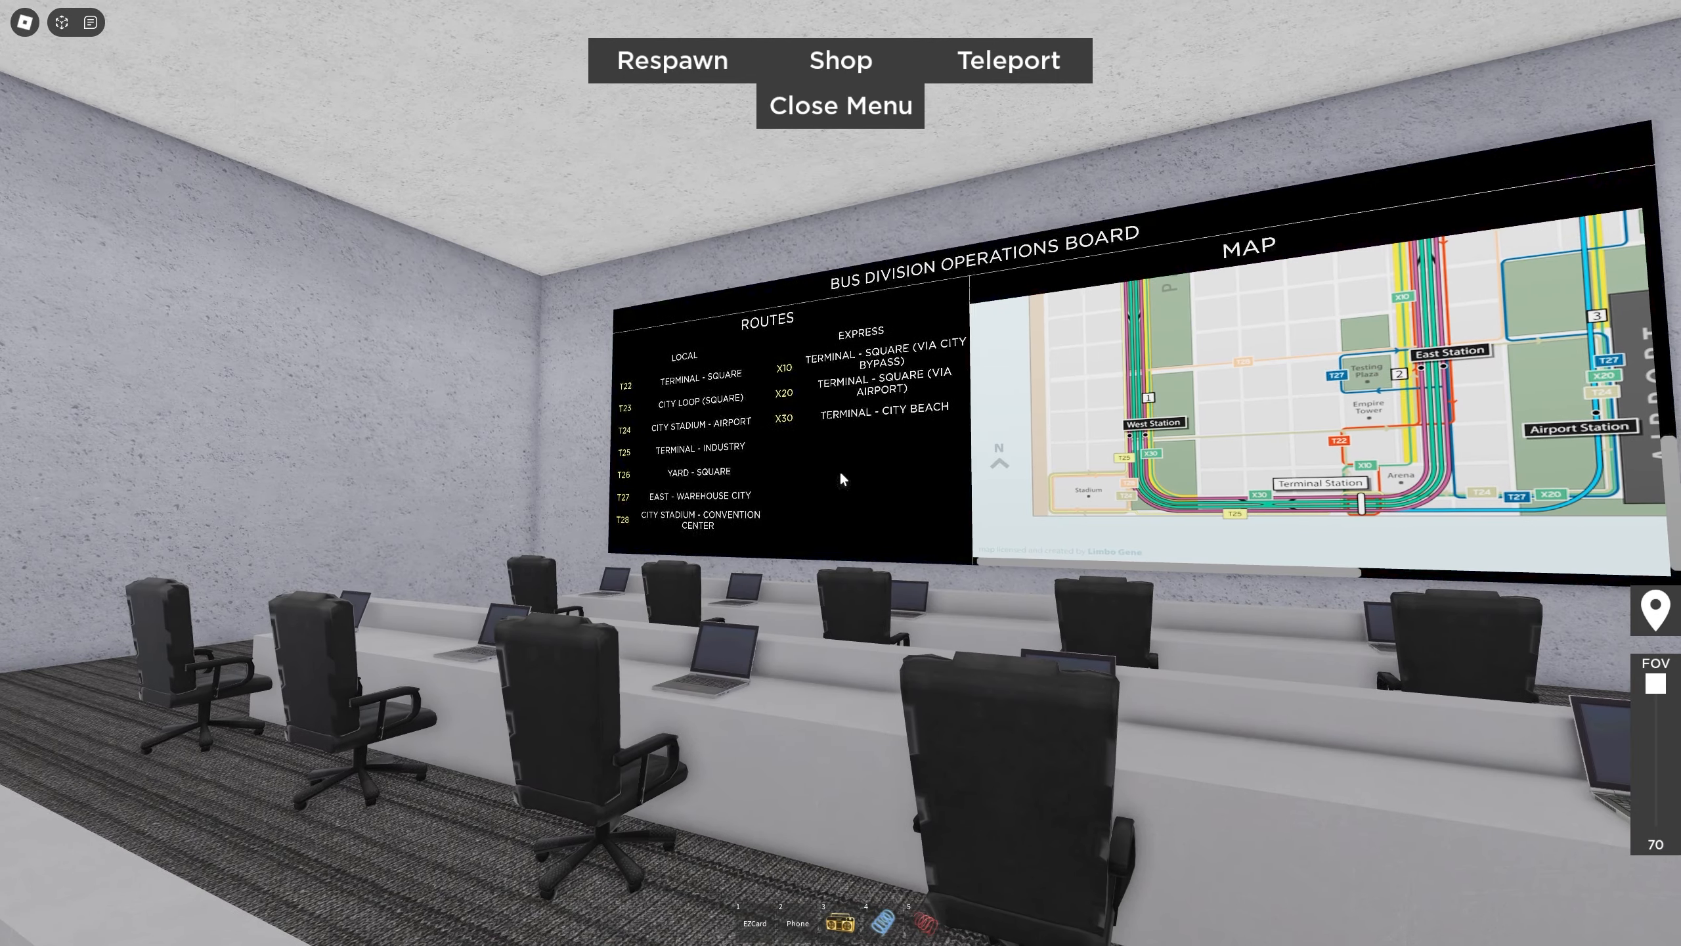
# Step: Approach the board's map and inspect the Stadium, West Station and Terminal Station area up close
pyautogui.press('w')
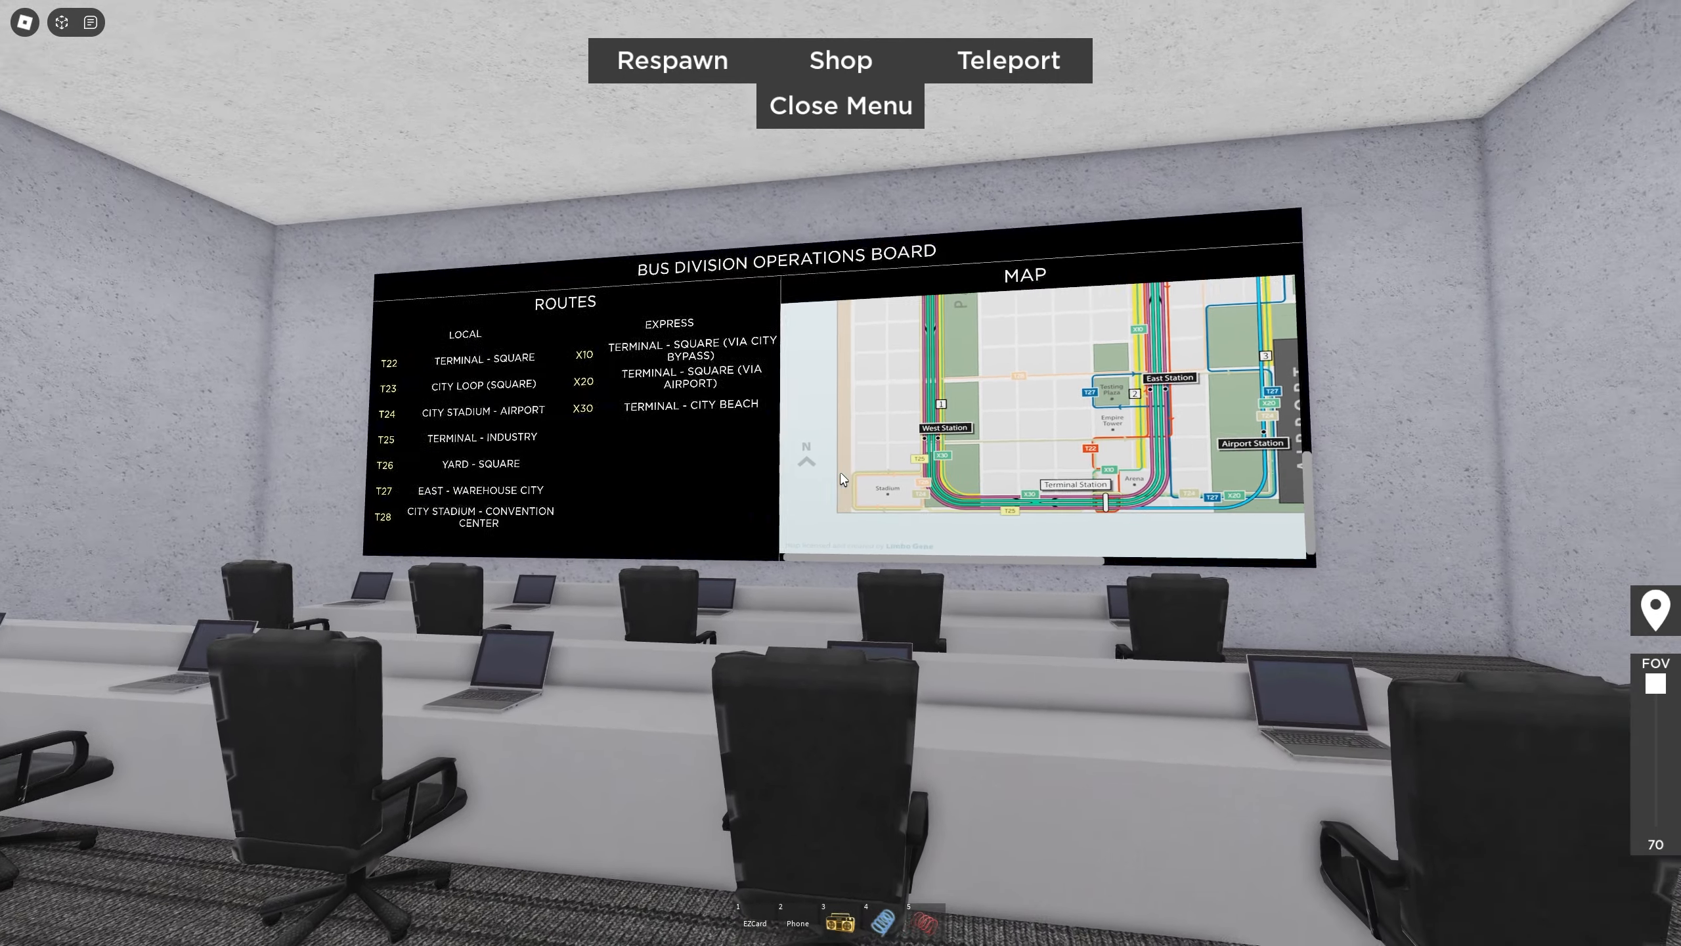
pyautogui.press('s')
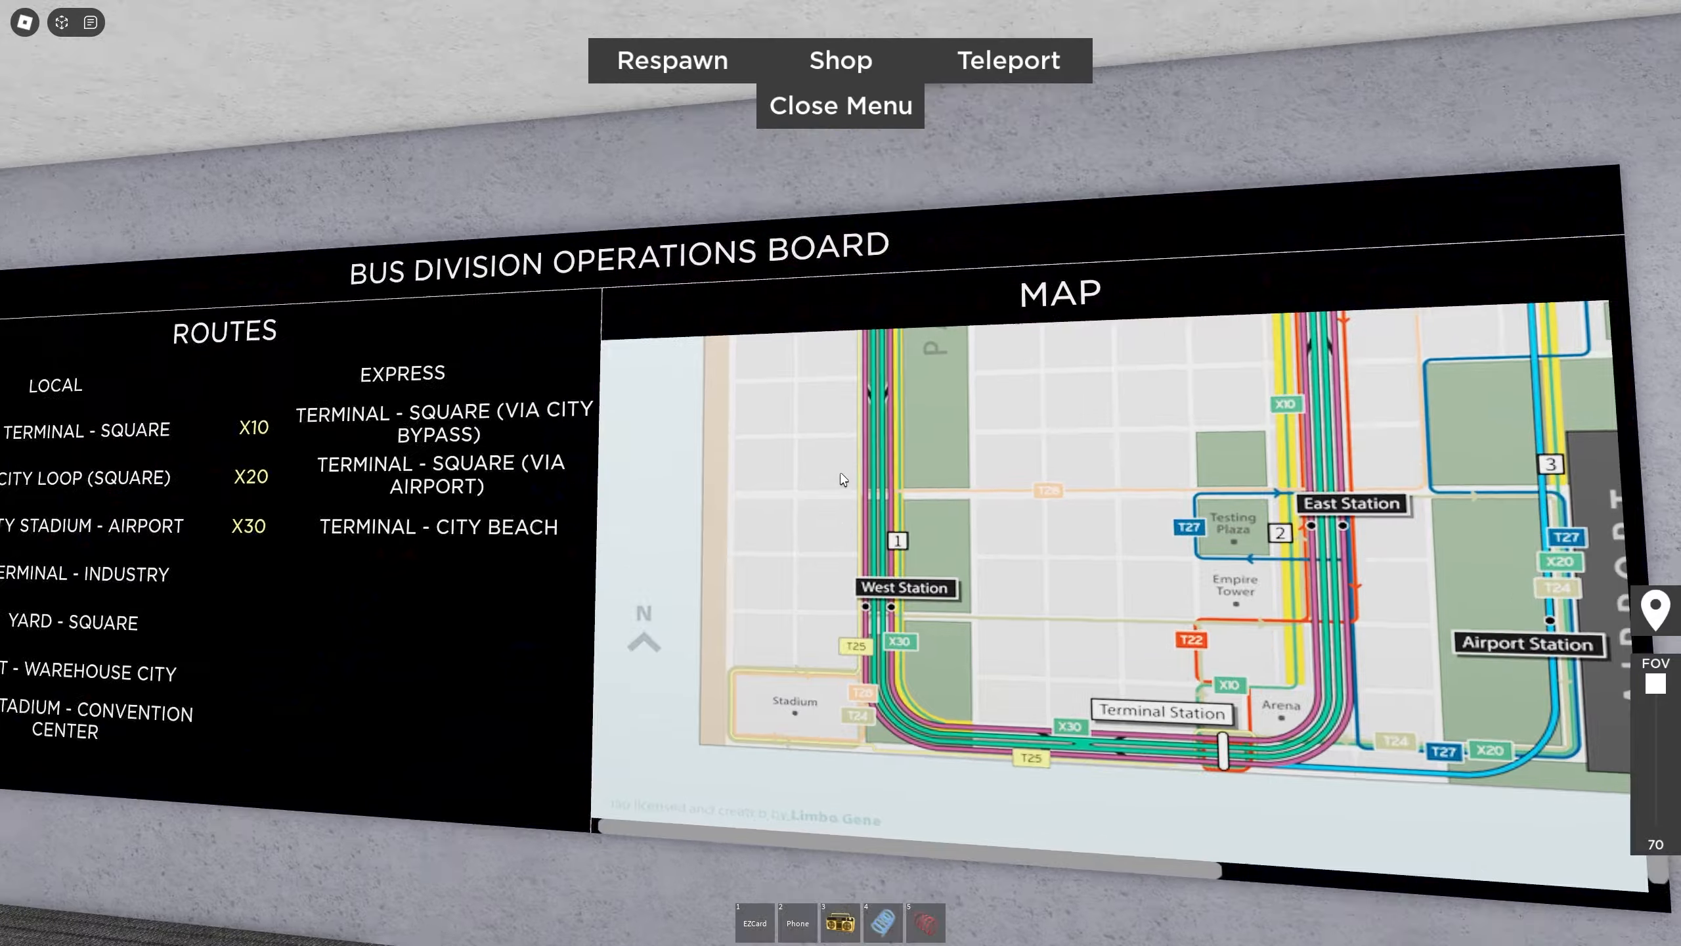
pyautogui.press('w')
pyautogui.press('s')
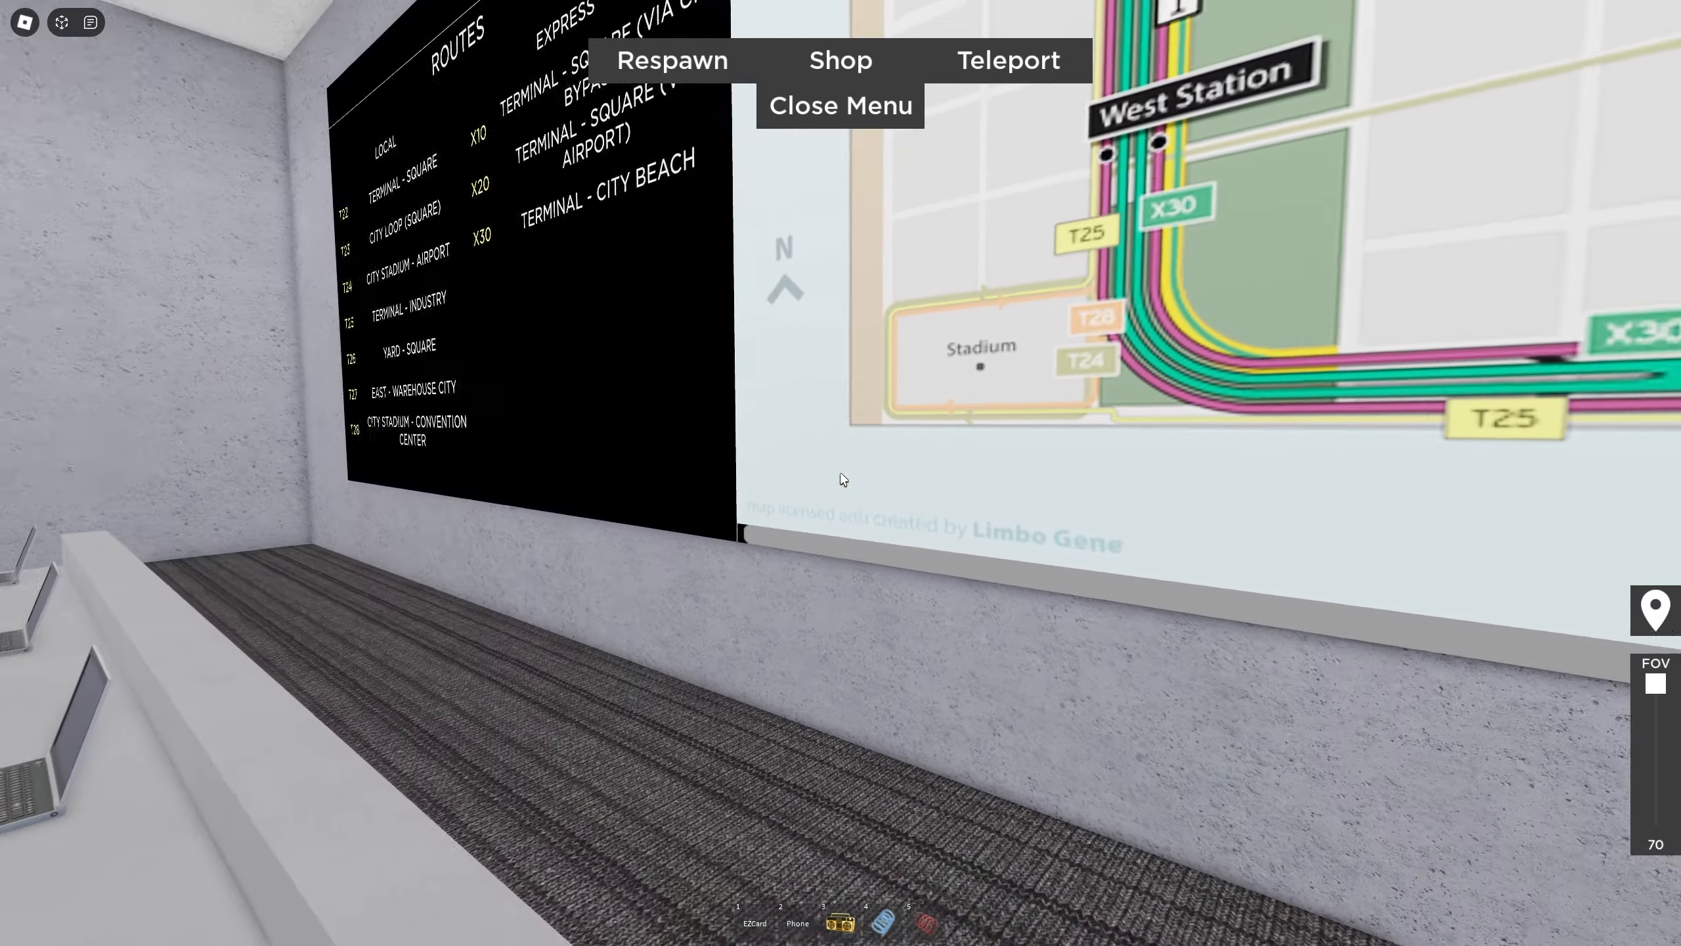
pyautogui.press('d')
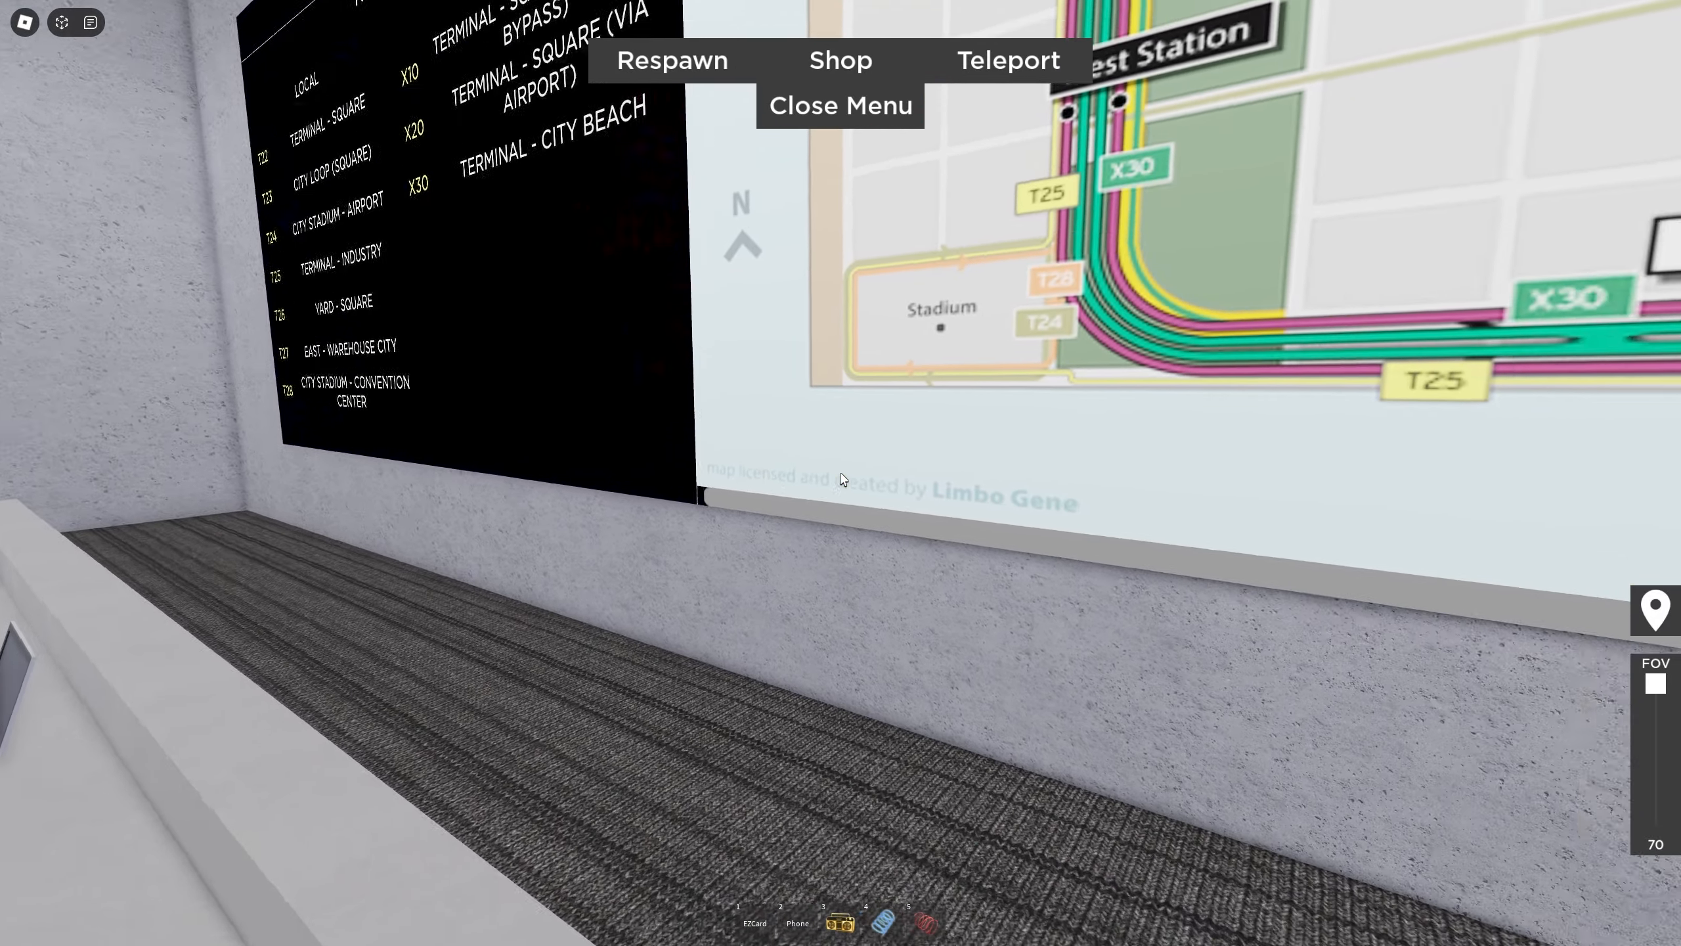
pyautogui.press('s')
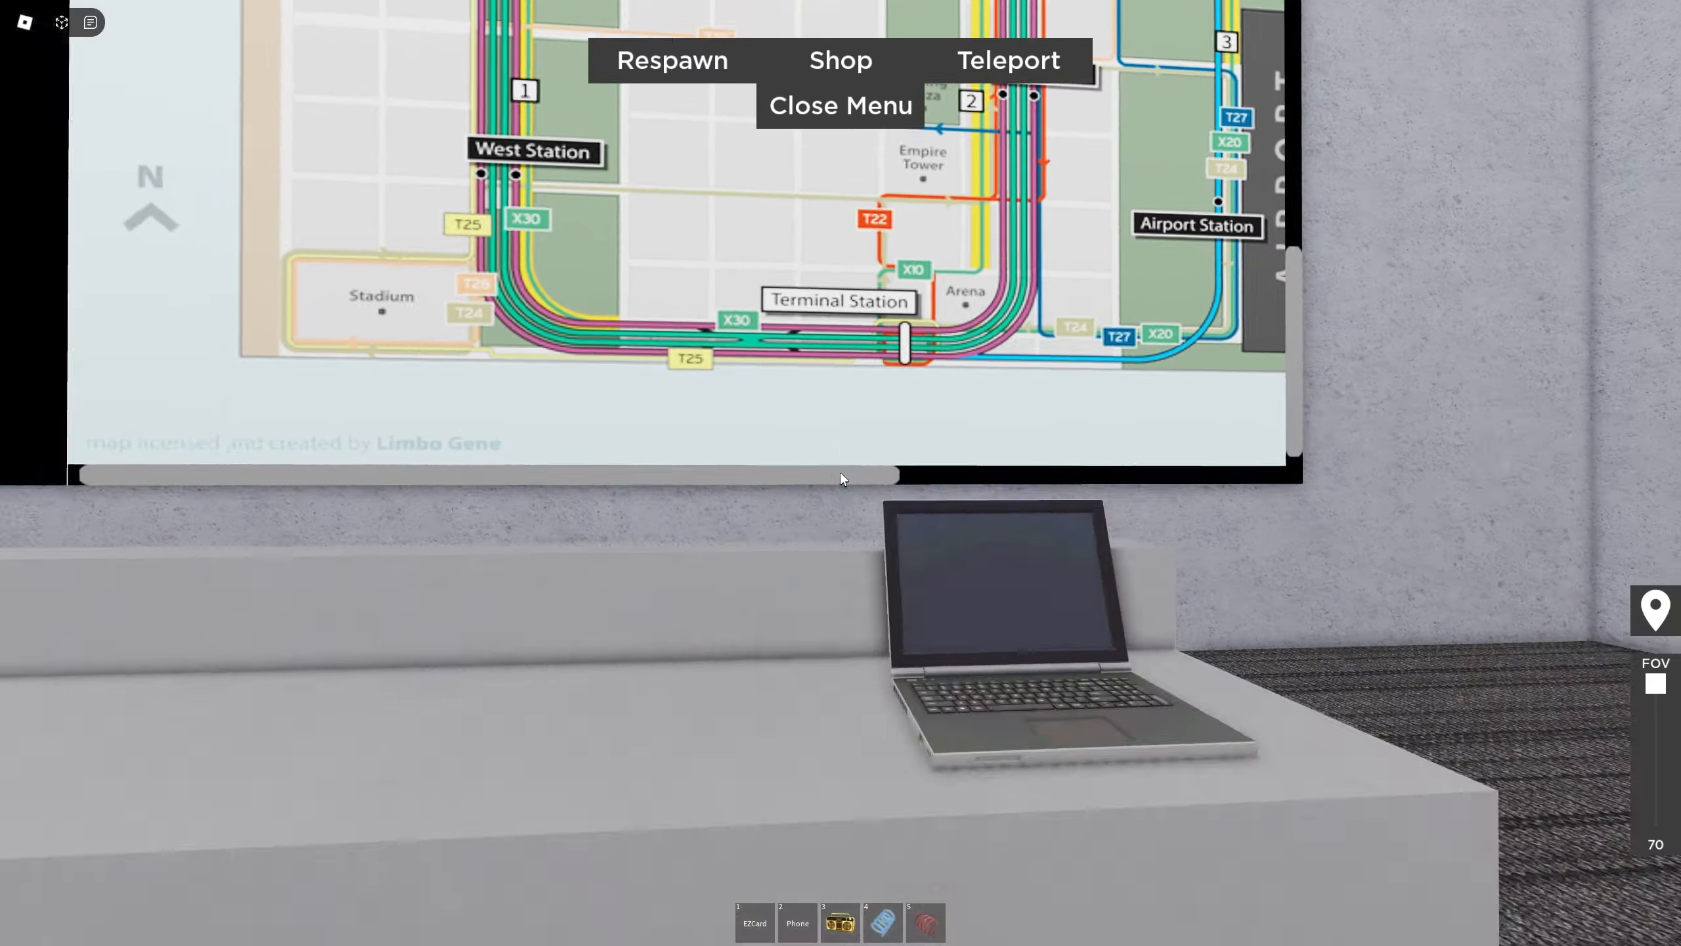
# Step: Back away from the front desks and bring the board's map to the Yard Station and Square Station area
pyautogui.press('space')
pyautogui.press('space')
pyautogui.press('s')
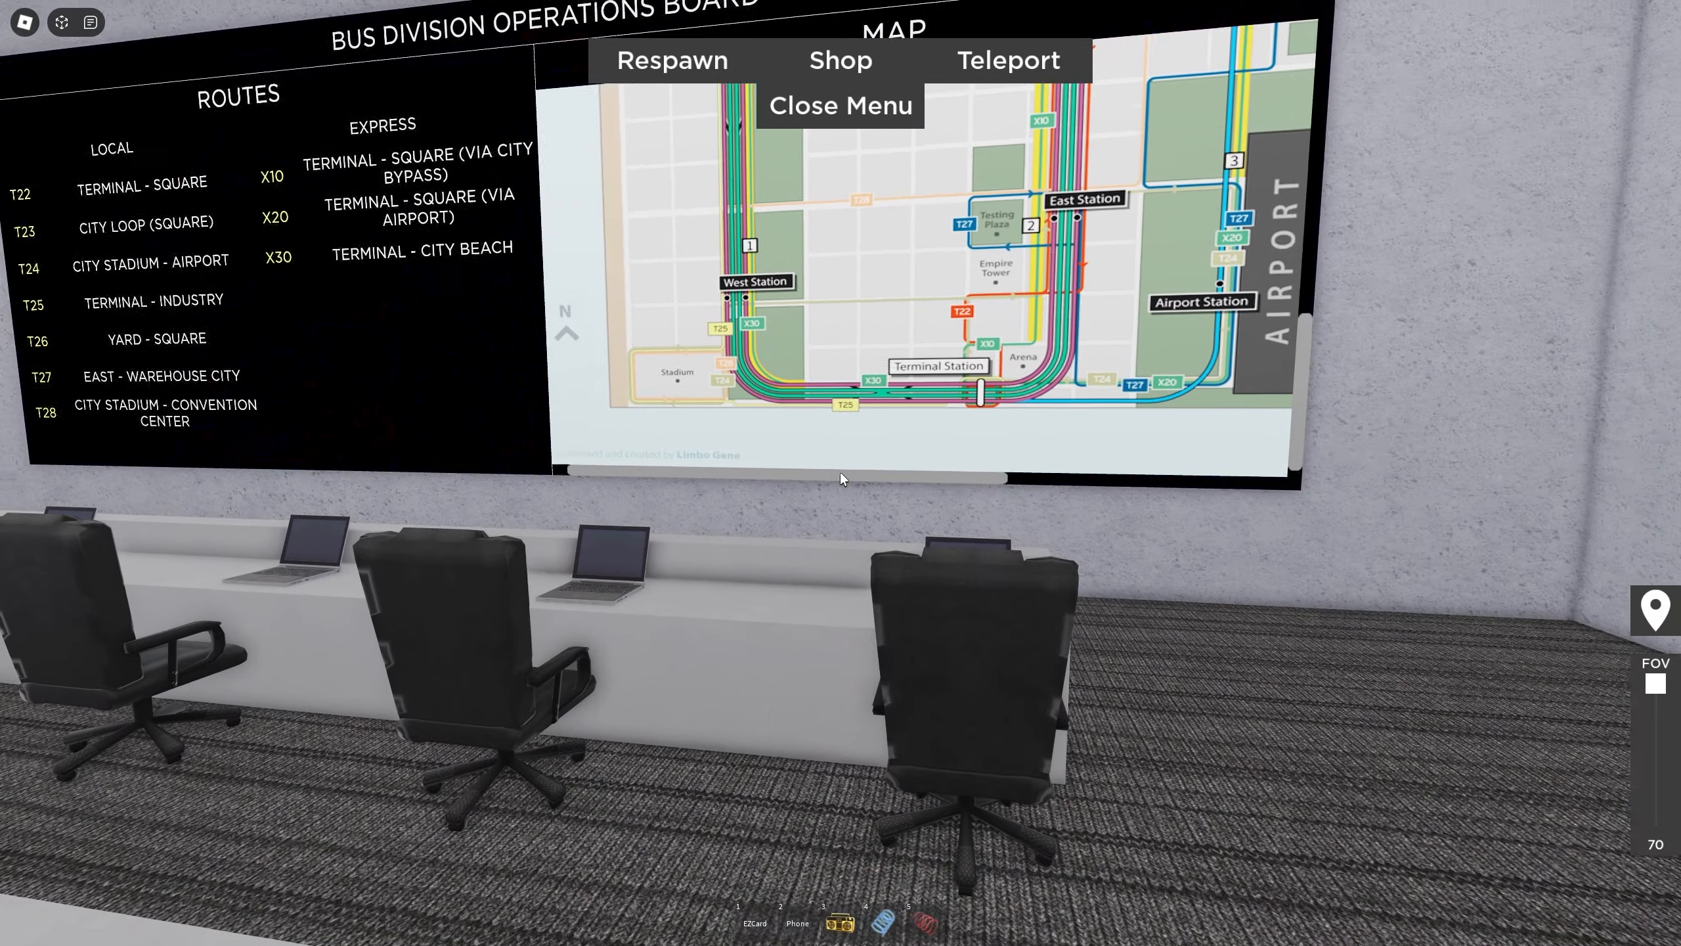
pyautogui.moveTo(842, 477); pyautogui.dragTo(842, 477)
pyautogui.press('s')
pyautogui.press('w')
pyautogui.press('a')
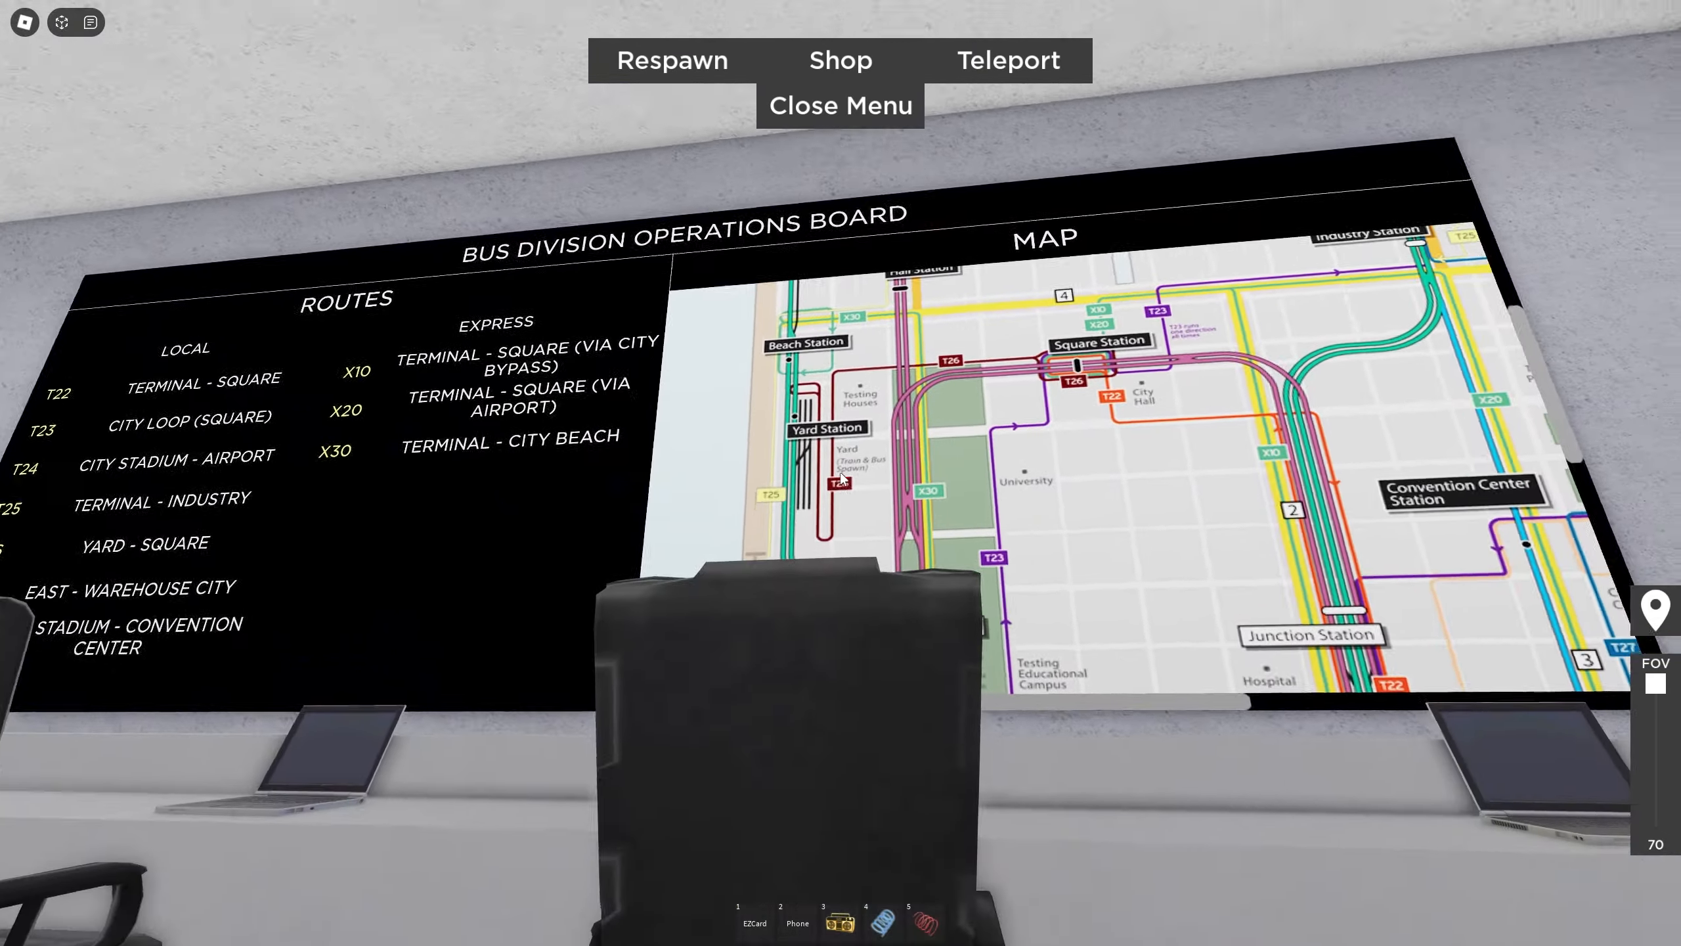
# Step: Examine the routes around Yard Station and bring the board's map up to Hall Station and Holding Station
pyautogui.press('w')
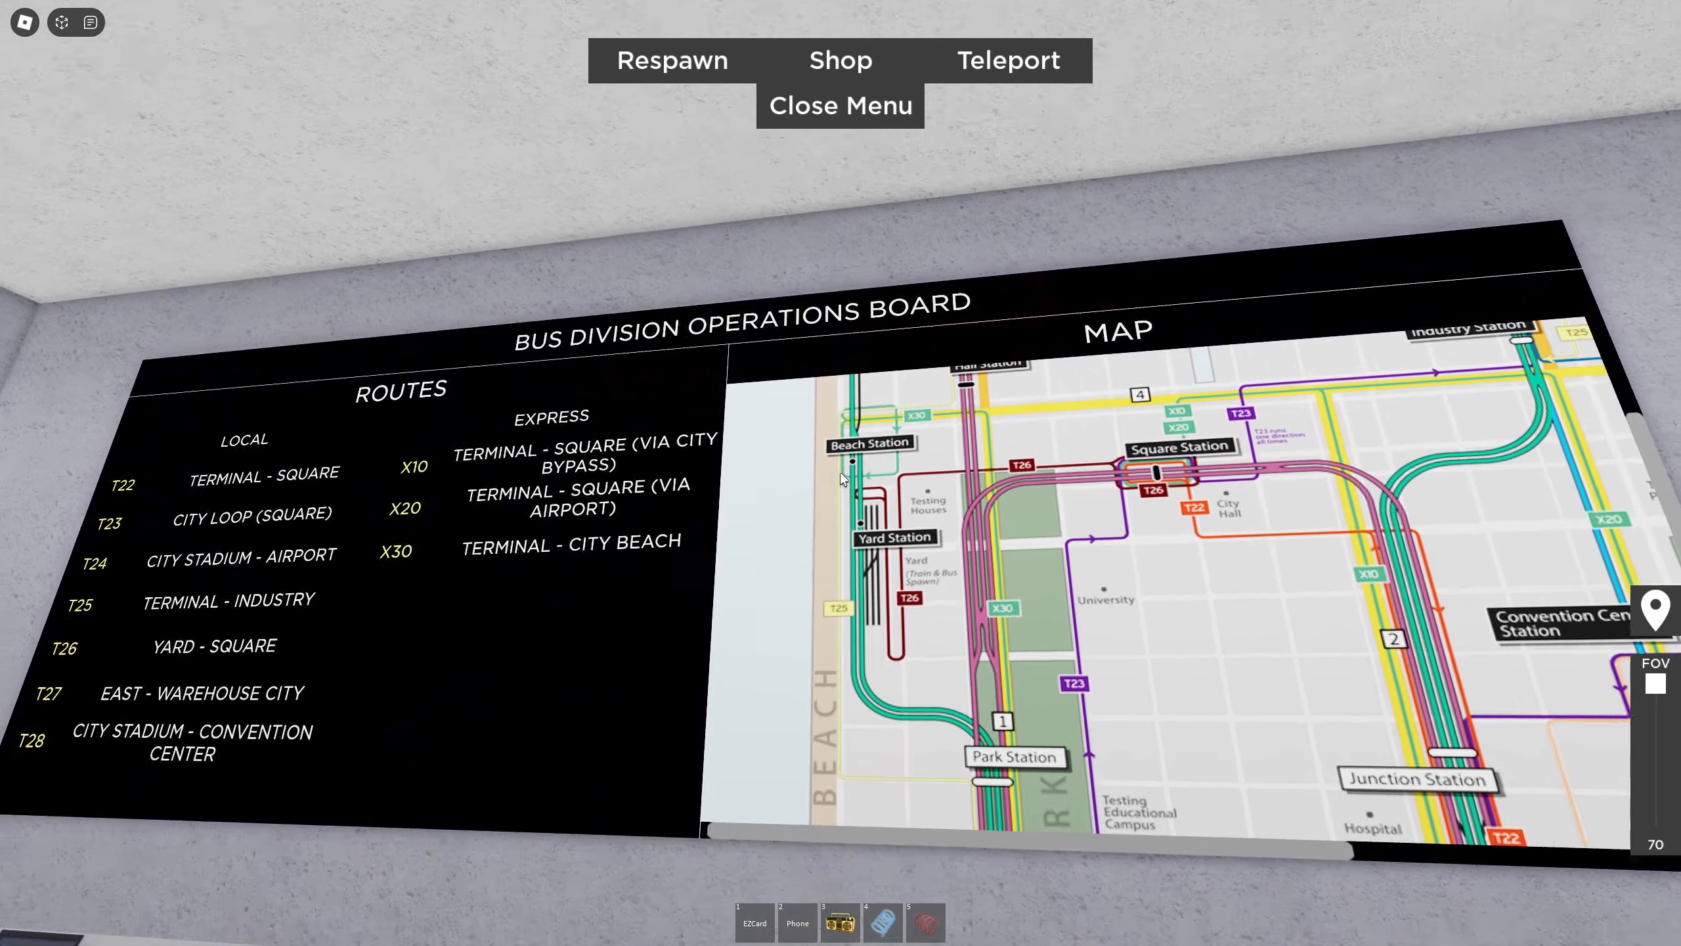
pyautogui.press('s')
pyautogui.press('w')
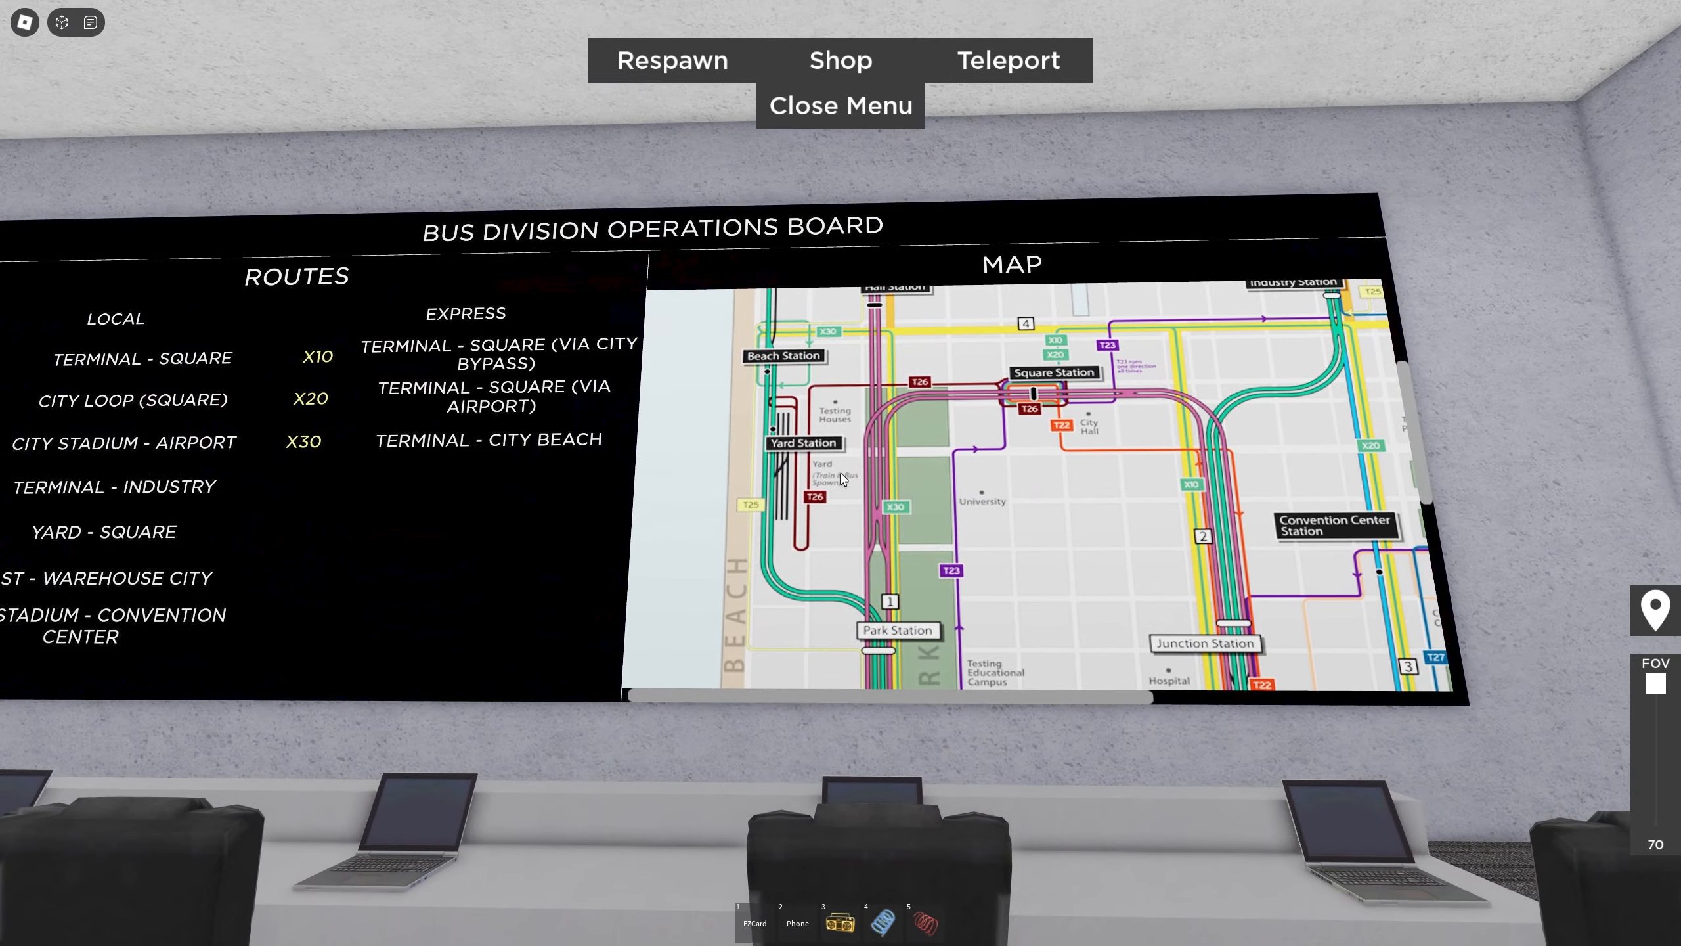
pyautogui.scroll(3, 841, 479)
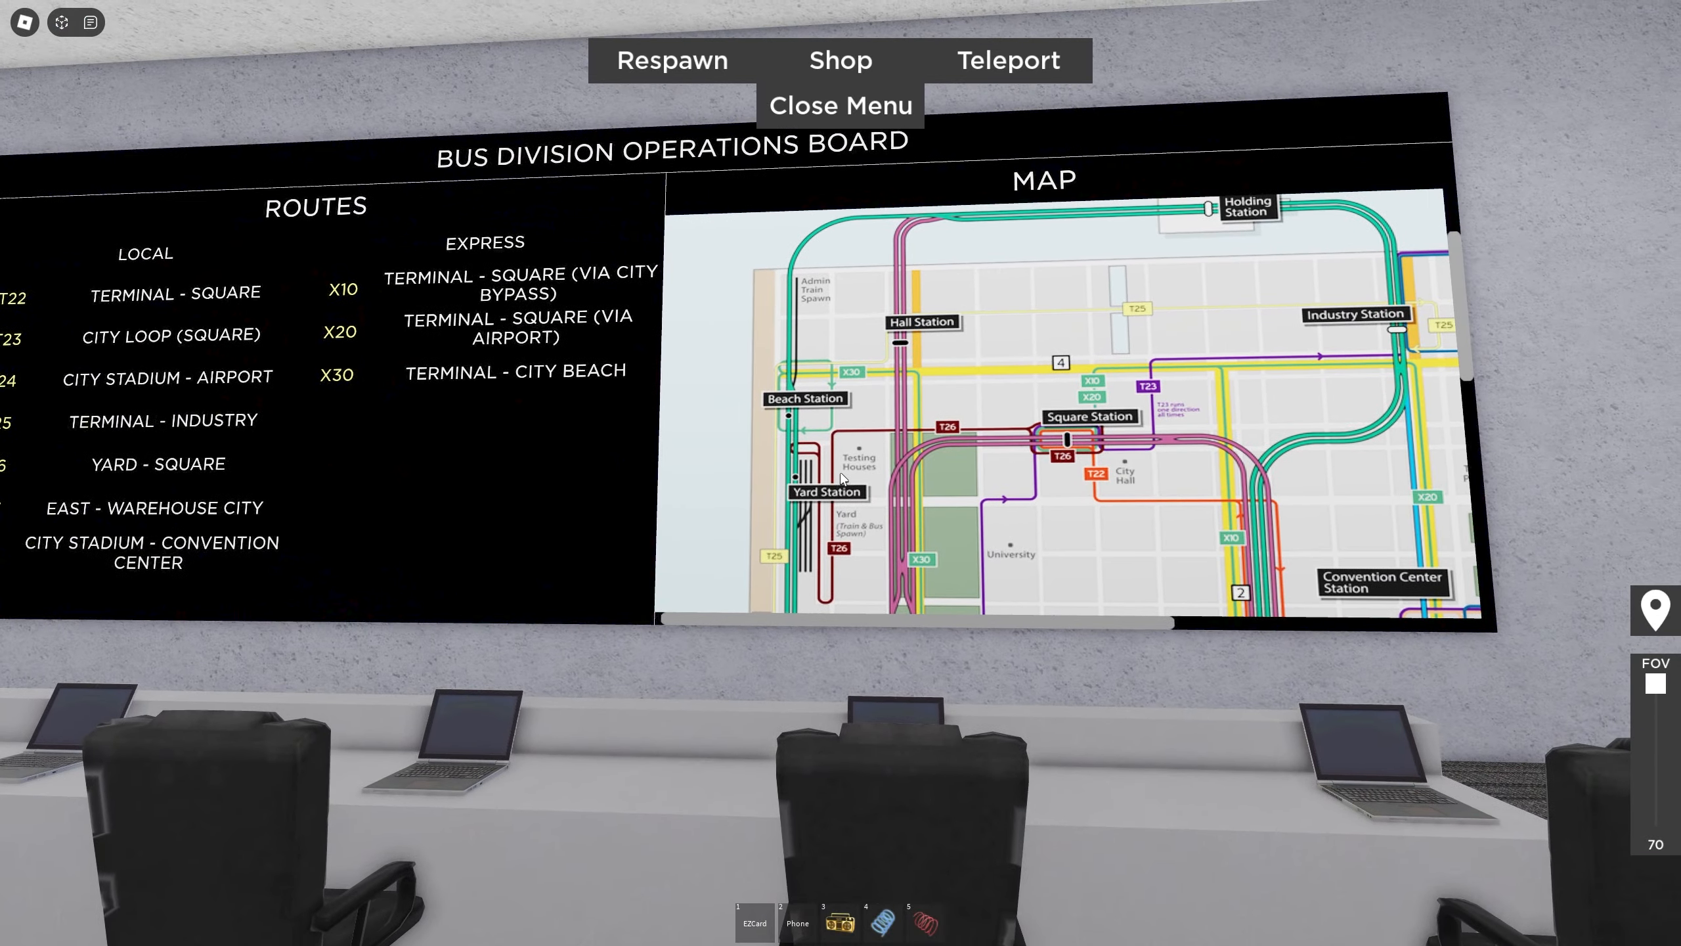
pyautogui.press('s')
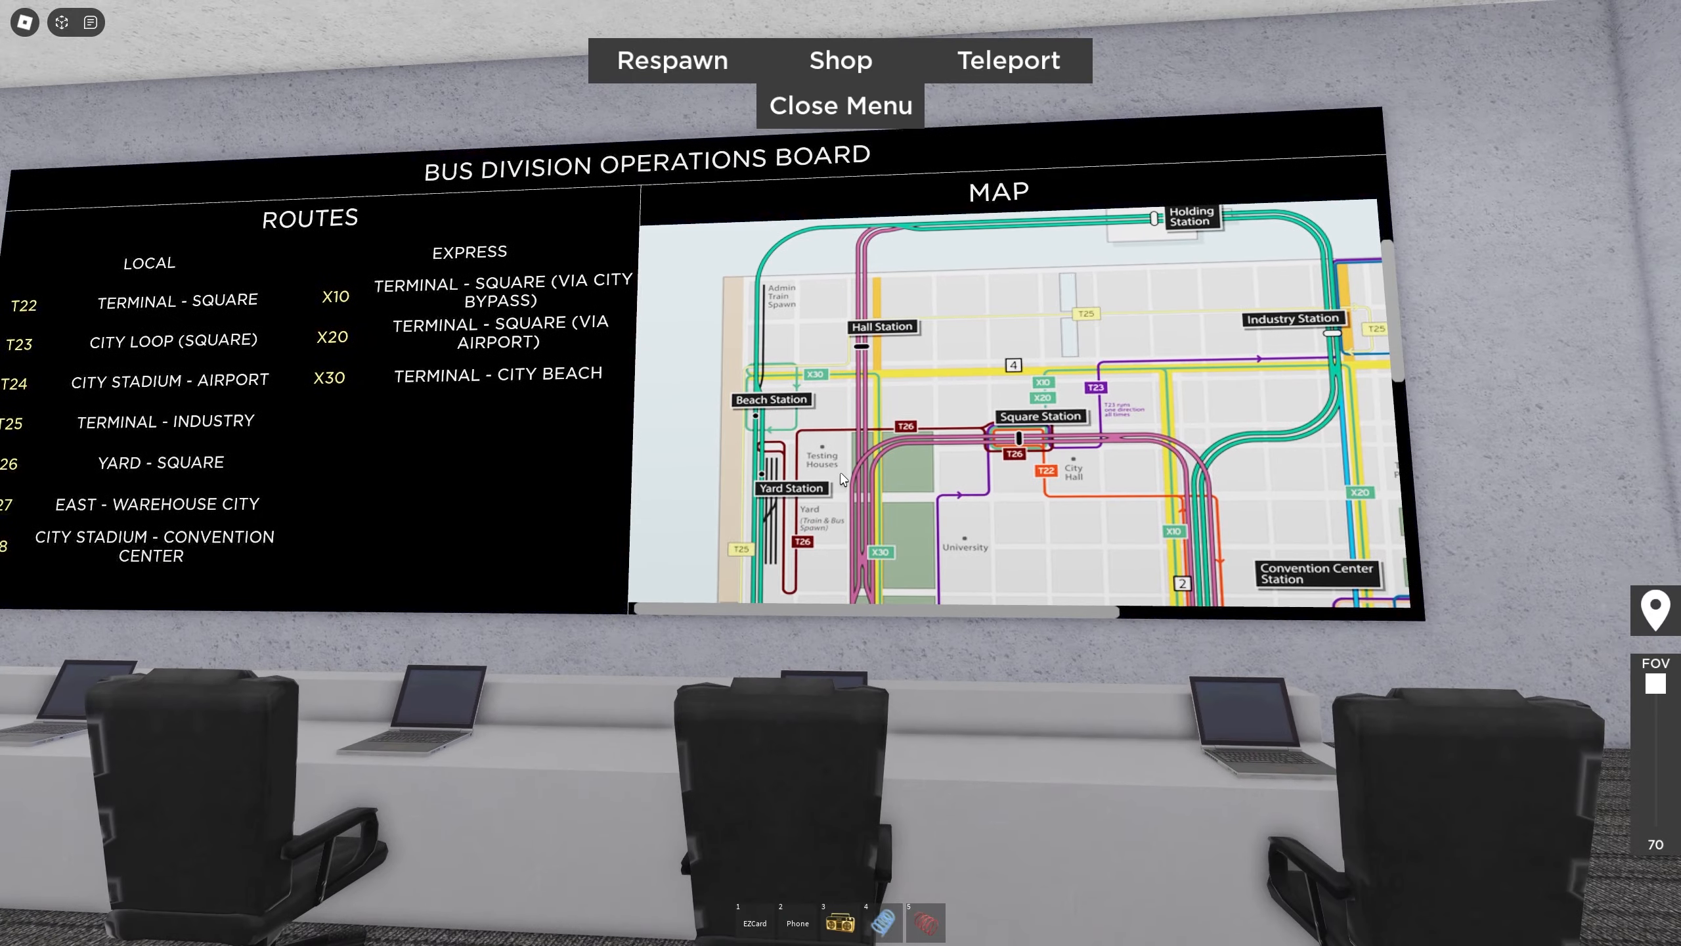
# Step: Leave the operations center and walk around the outside of the building to the "To Vehicle Spawn" sign
pyautogui.press('w')
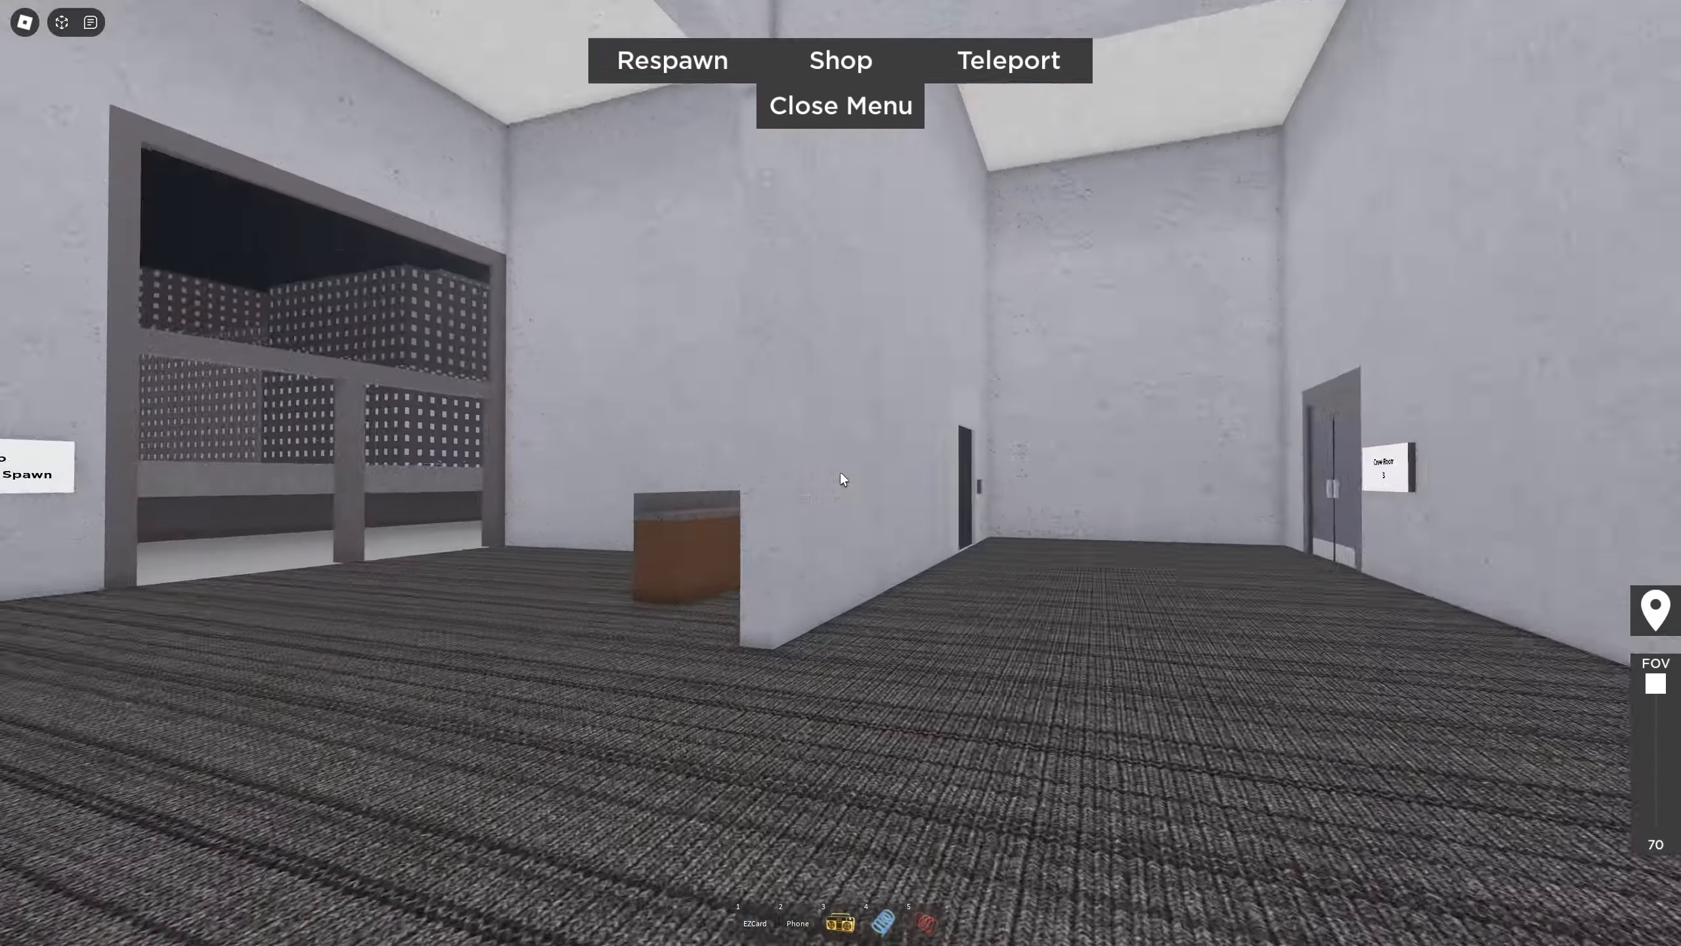
pyautogui.press('w')
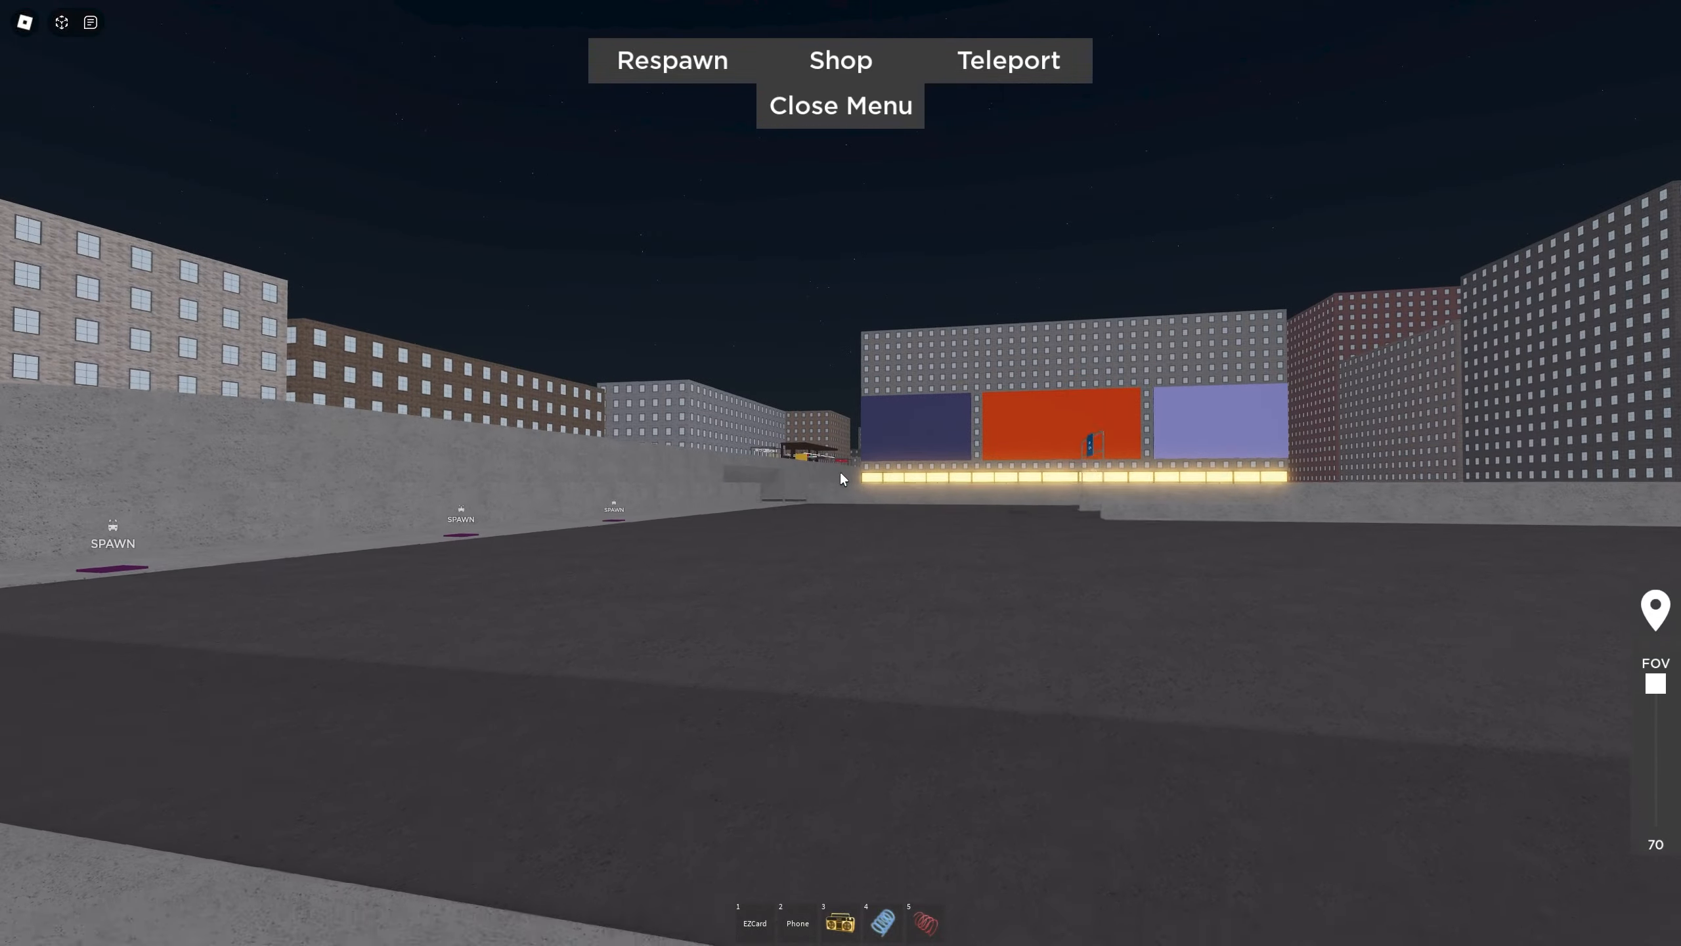
pyautogui.press('w')
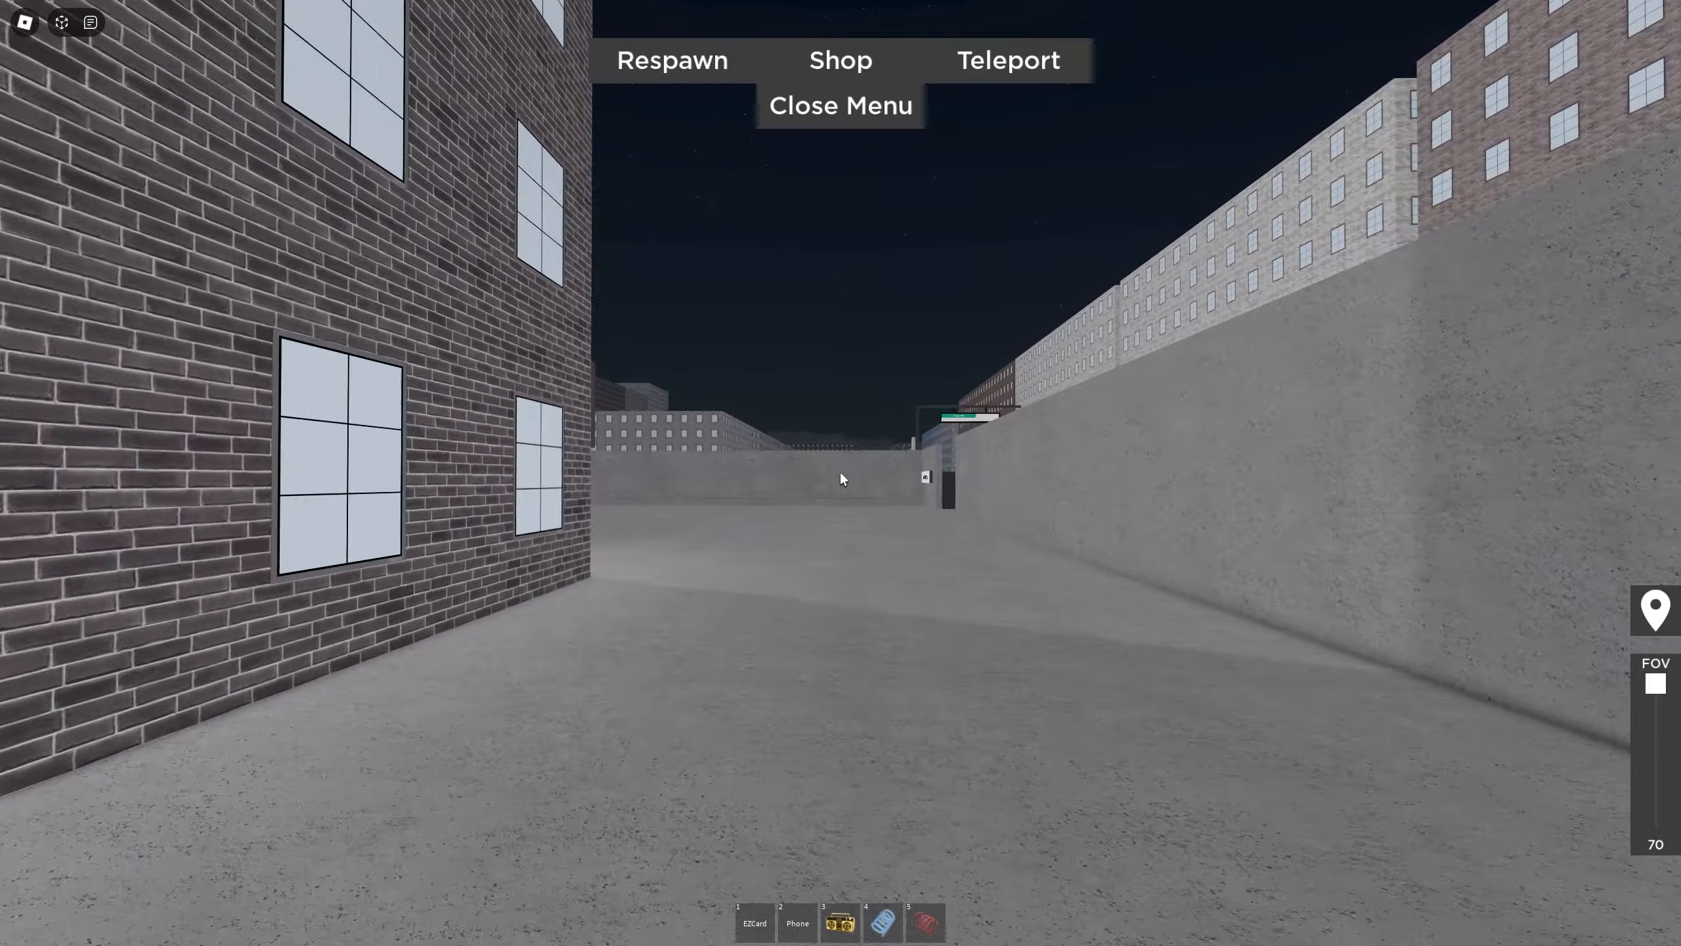
pyautogui.press('w')
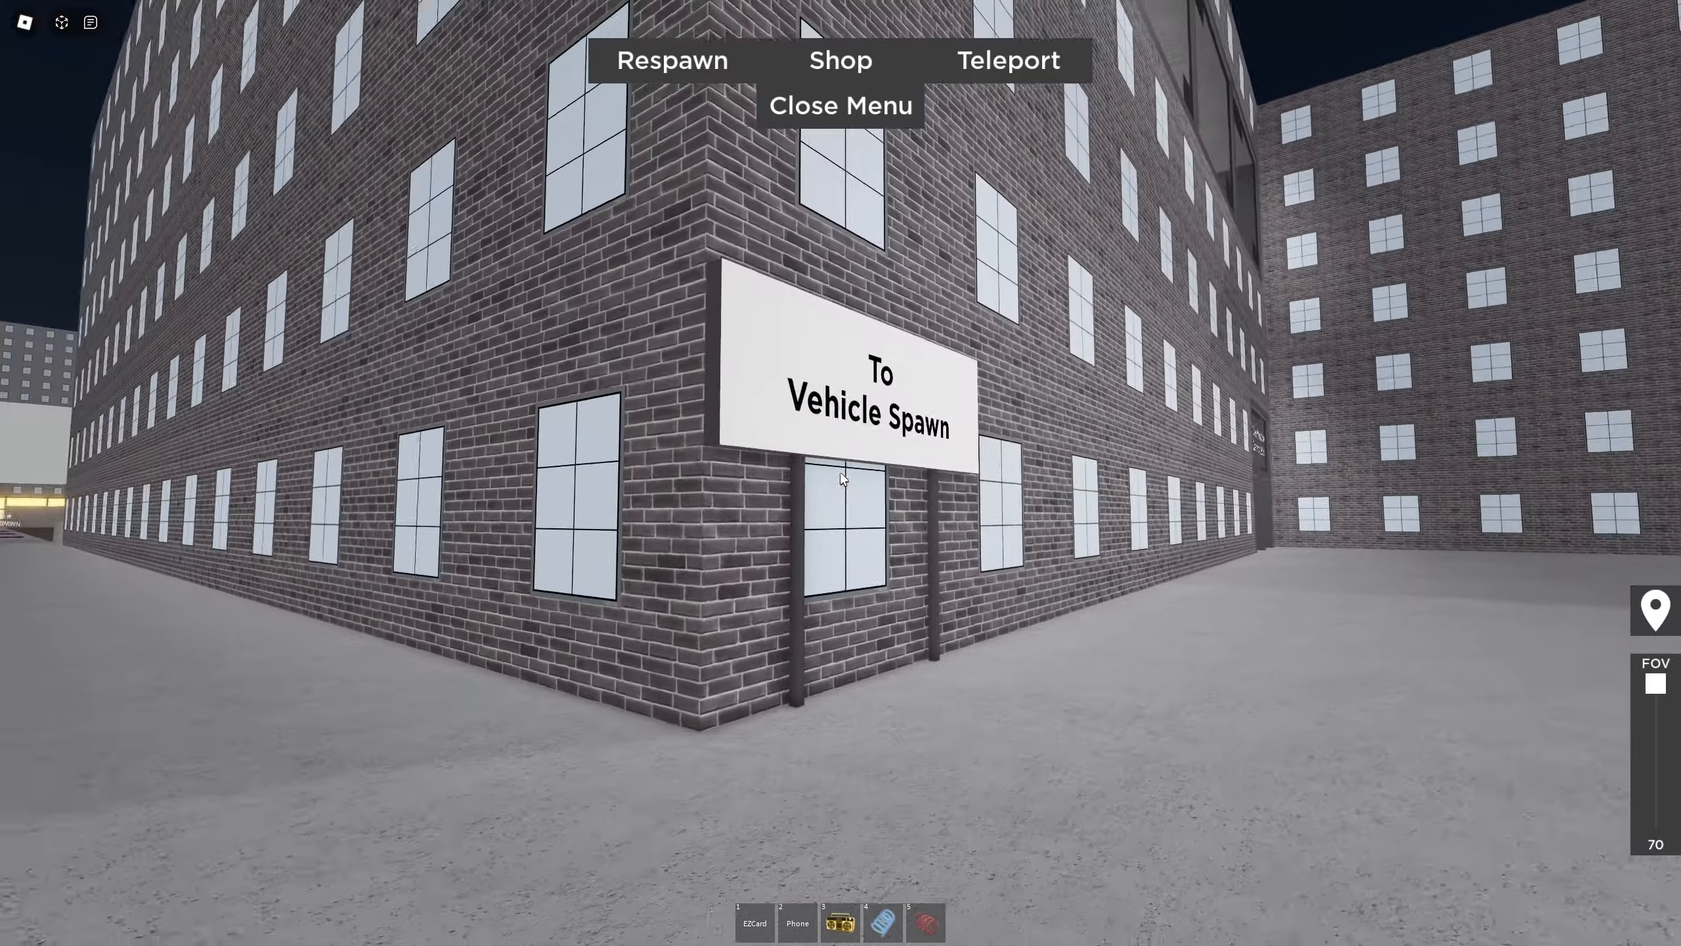
# Step: Walk past the South Island Yard Complex sign onto the Yard Station platform and up to its map kiosk
pyautogui.press('w')
pyautogui.press('w')
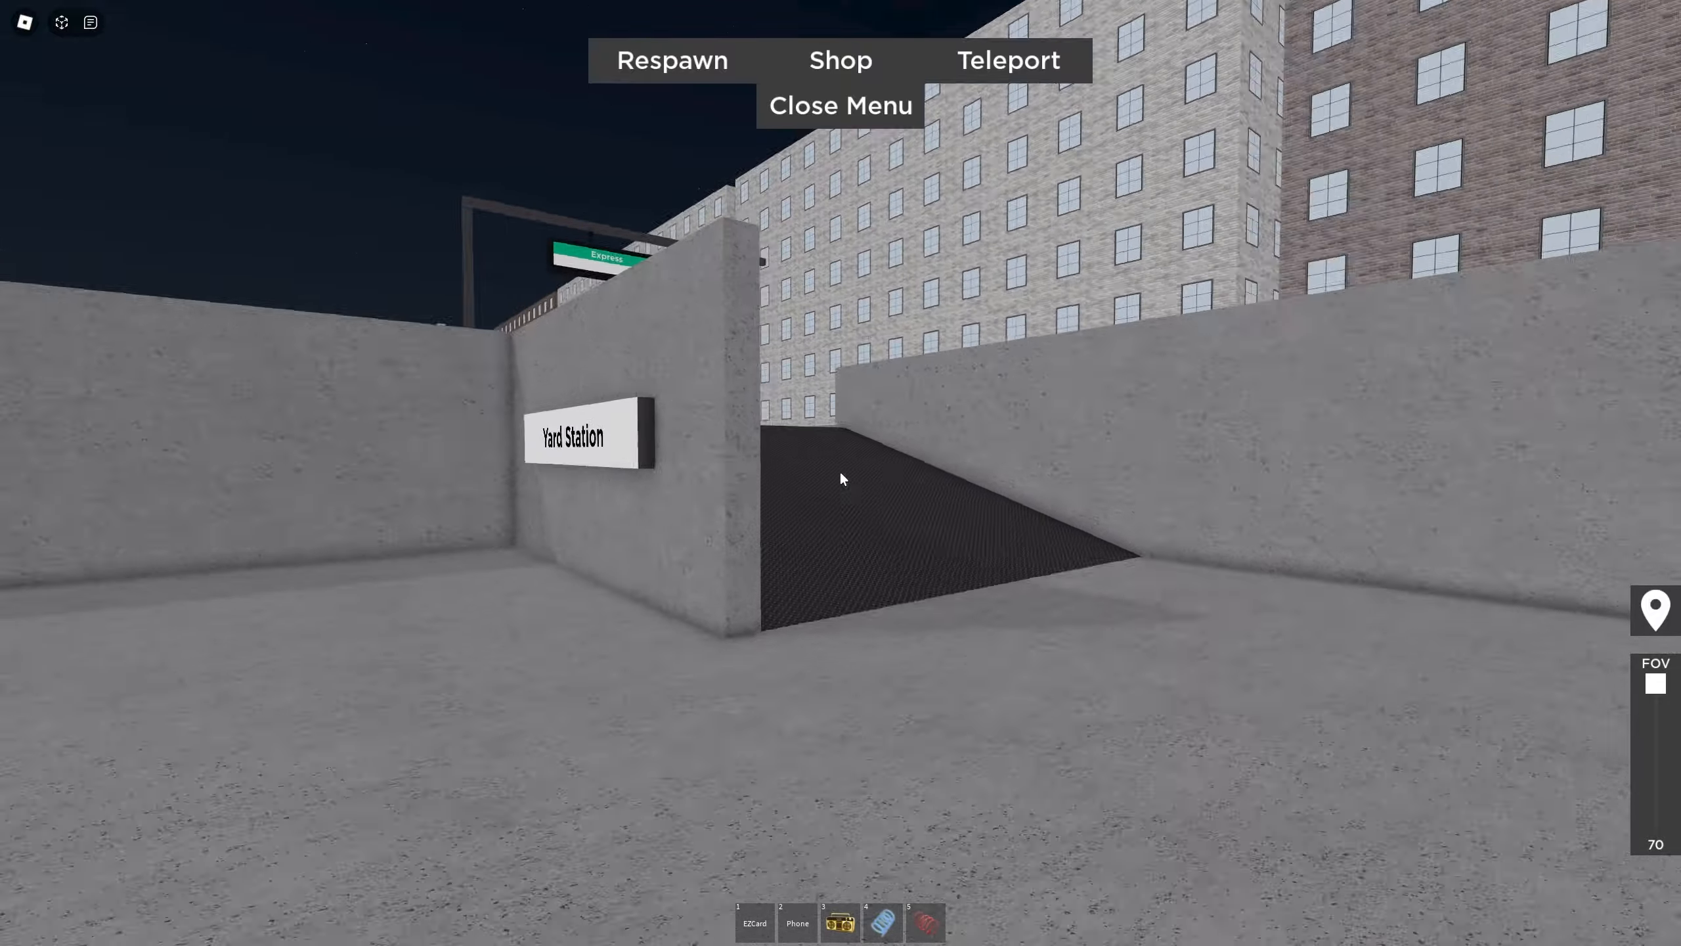
pyautogui.press('w')
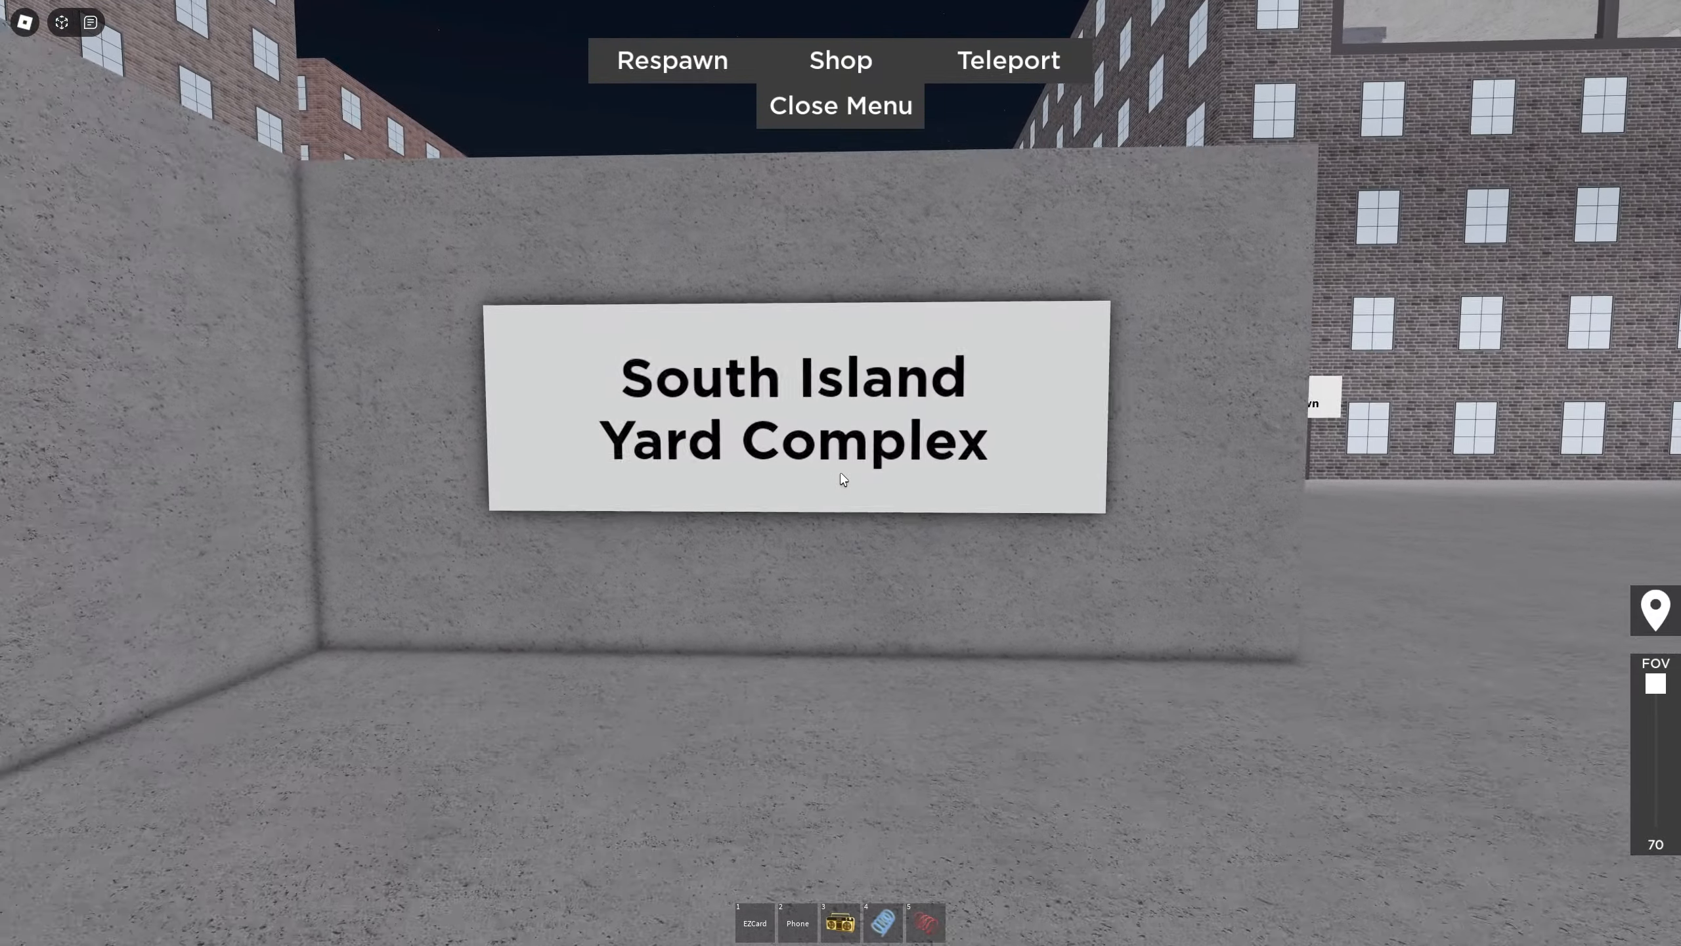
pyautogui.press('w')
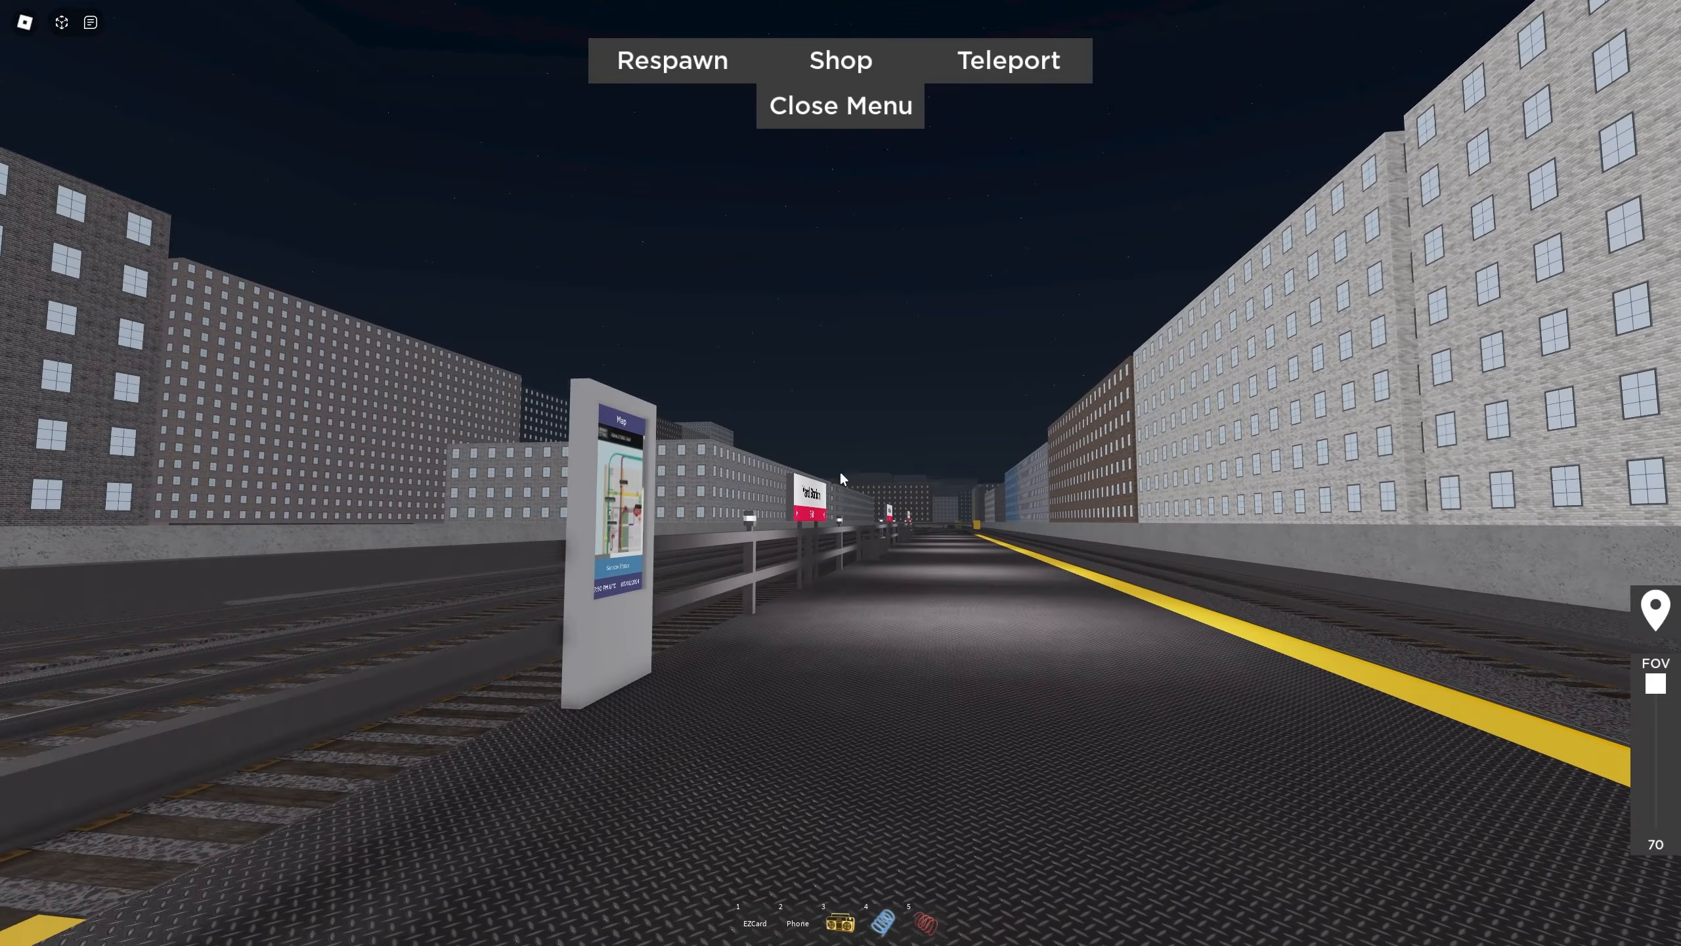
pyautogui.press('w')
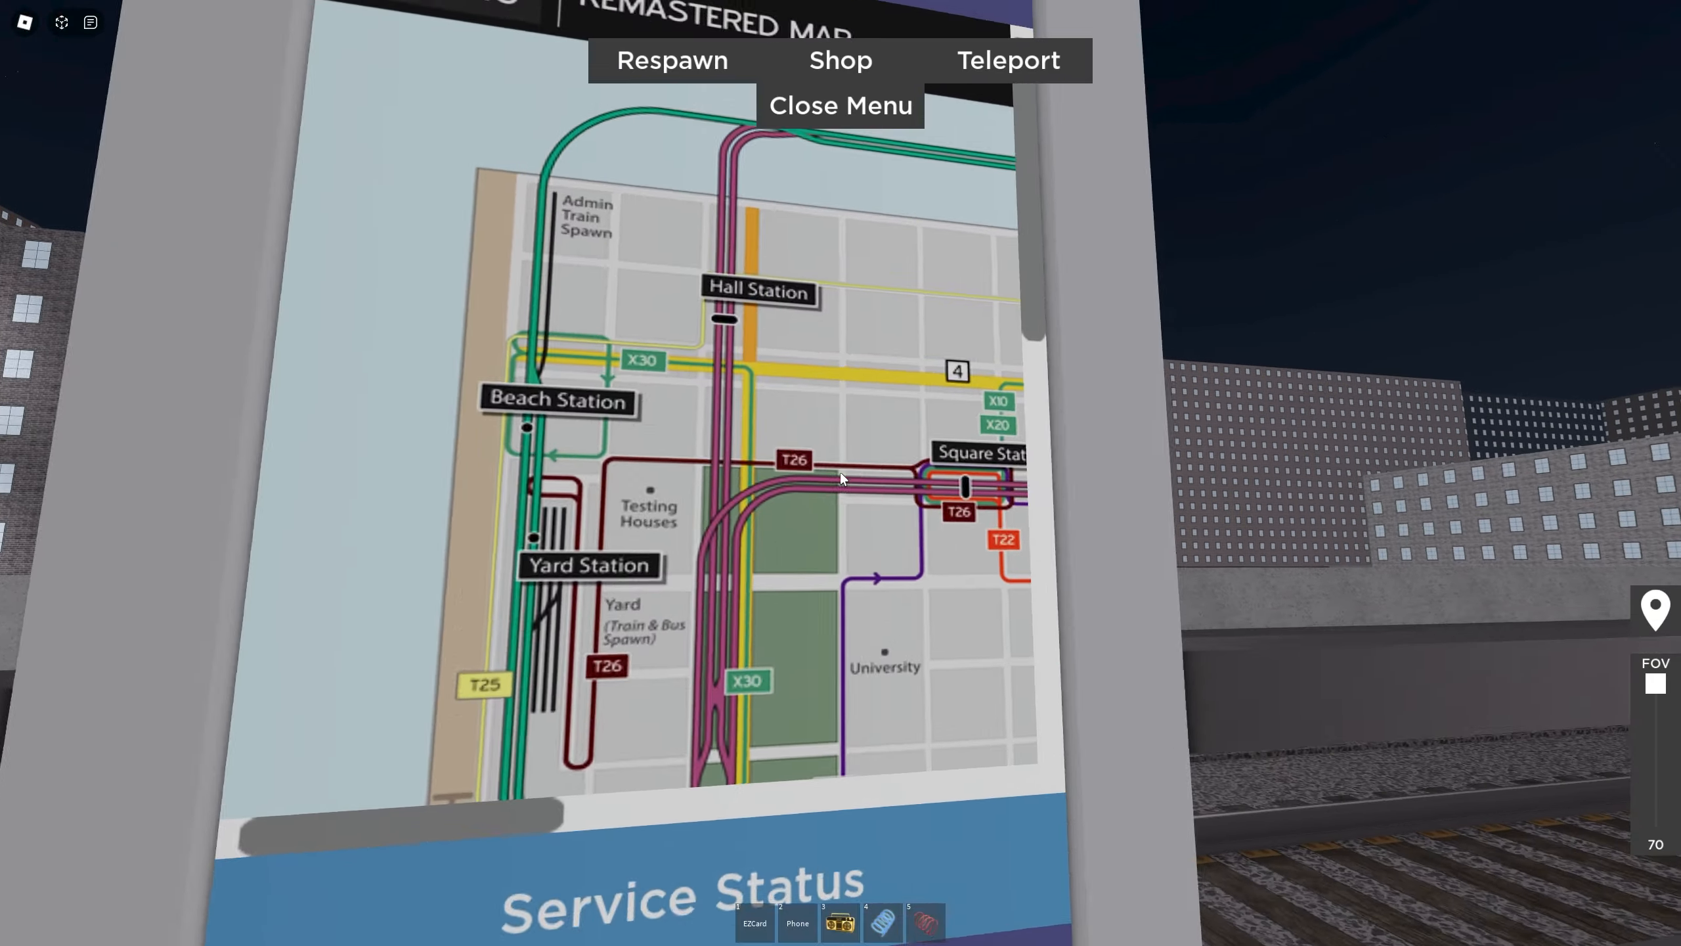
# Step: Examine the kiosk map from West Station across to the Airport, the route list and the Yard Area inset
pyautogui.scroll(-8, 841, 480)
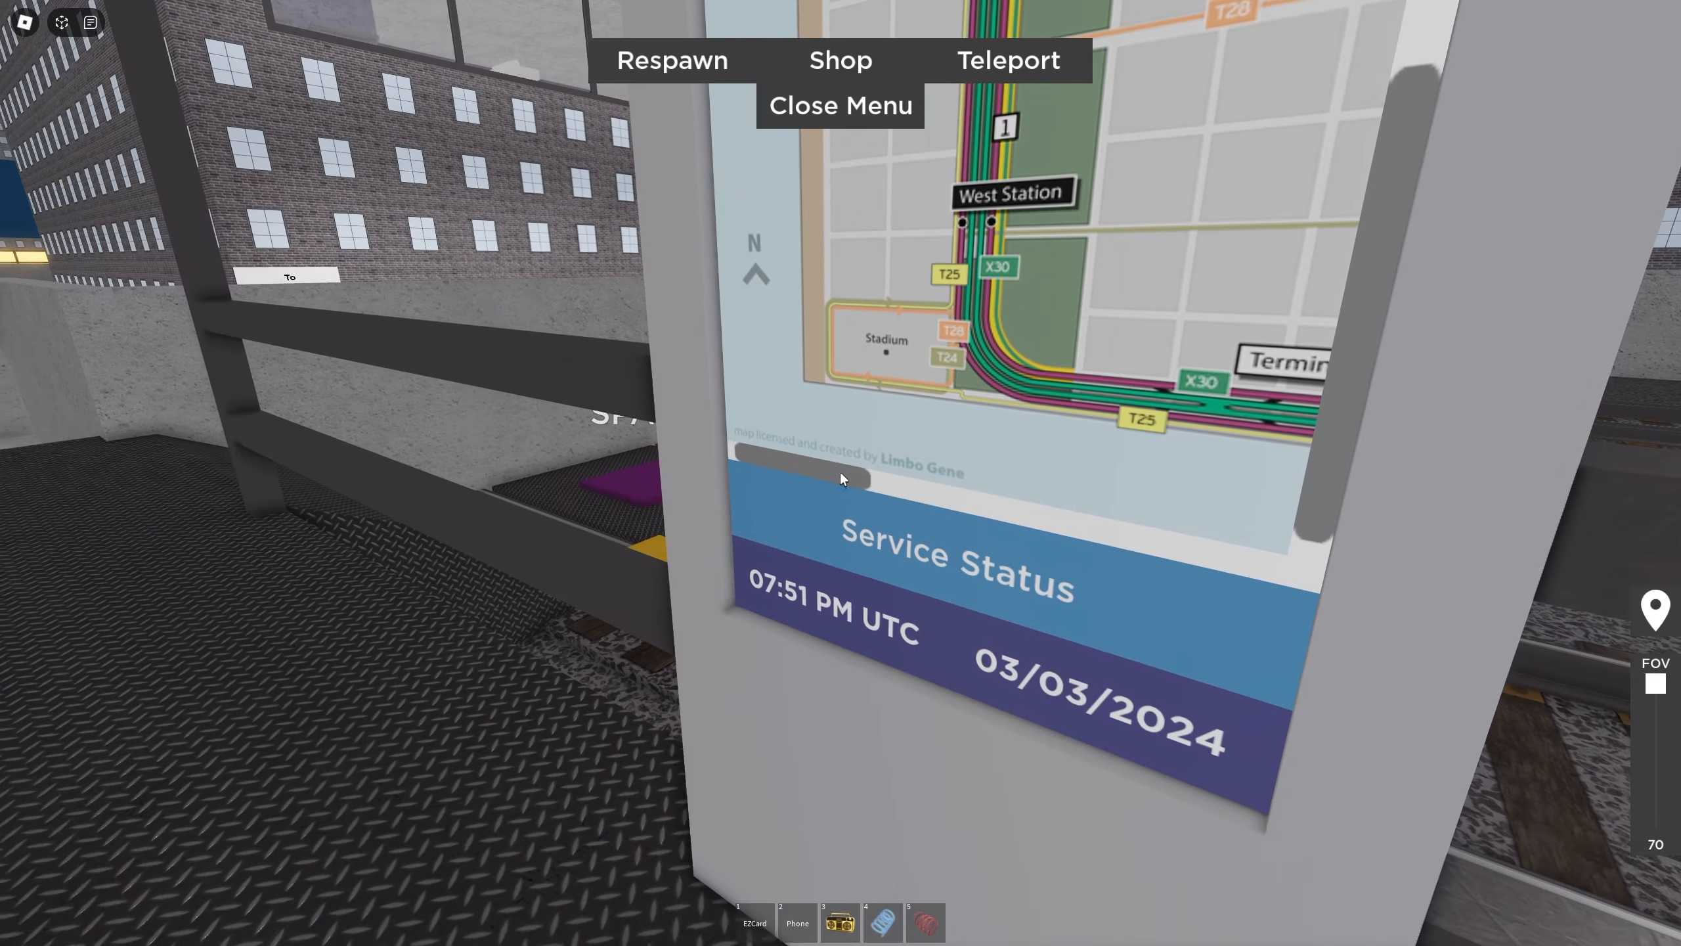
pyautogui.moveTo(840, 479); pyautogui.dragTo(840, 479)
pyautogui.press('s')
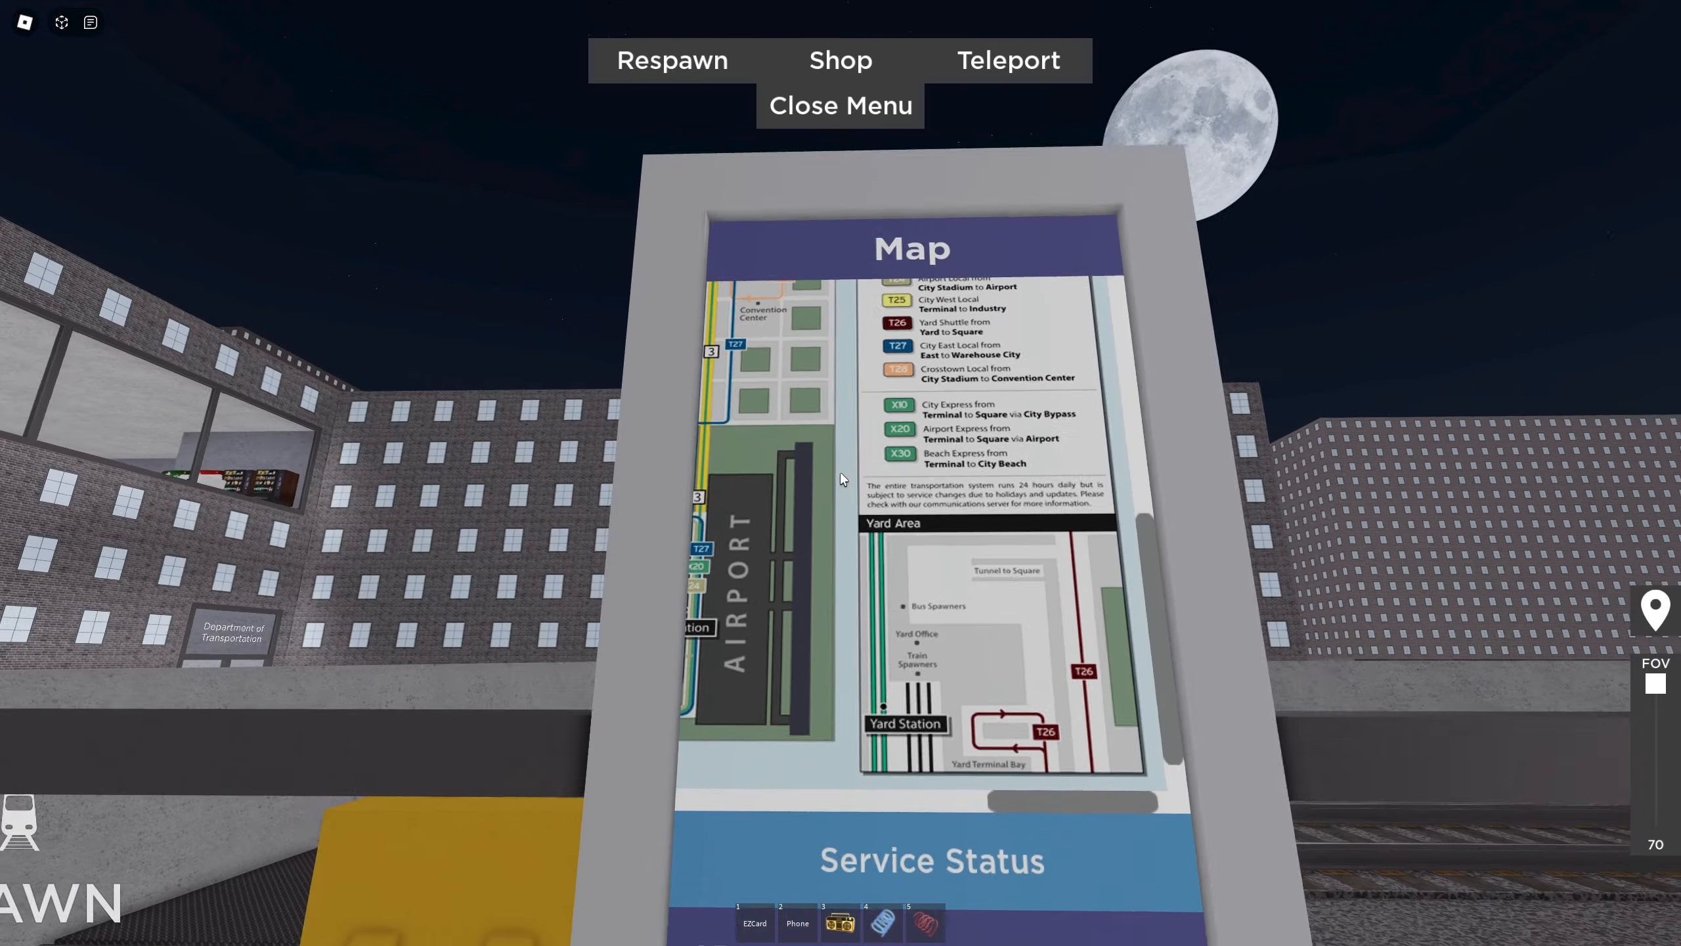
pyautogui.press('w')
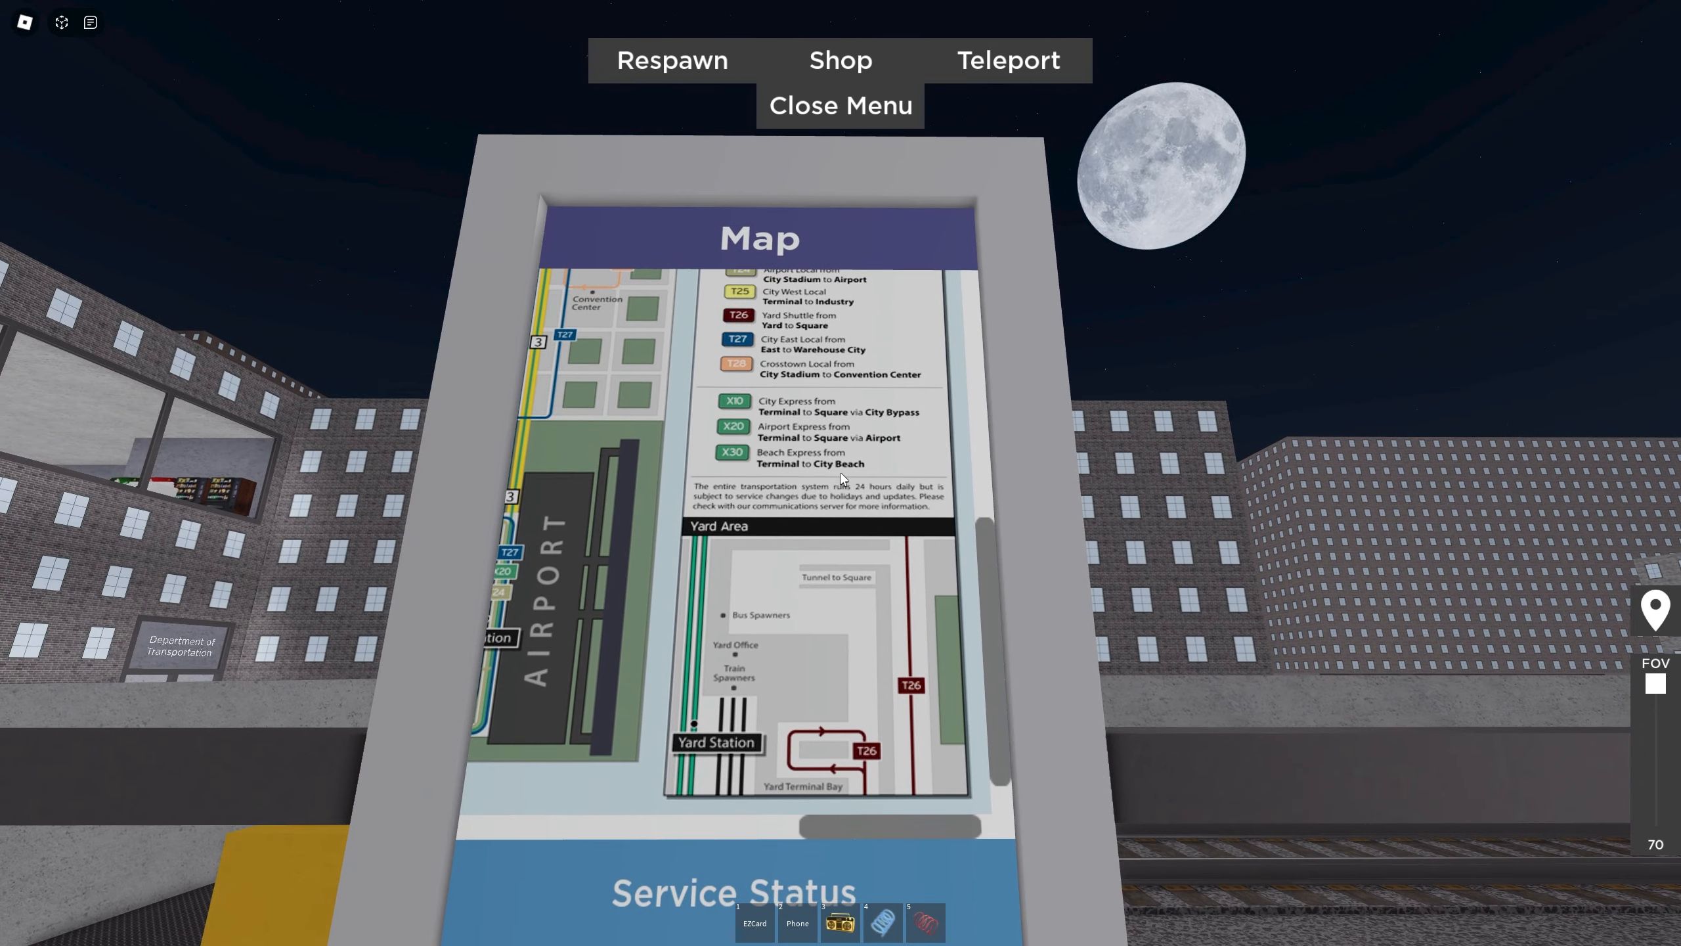
pyautogui.press('s')
pyautogui.press('w')
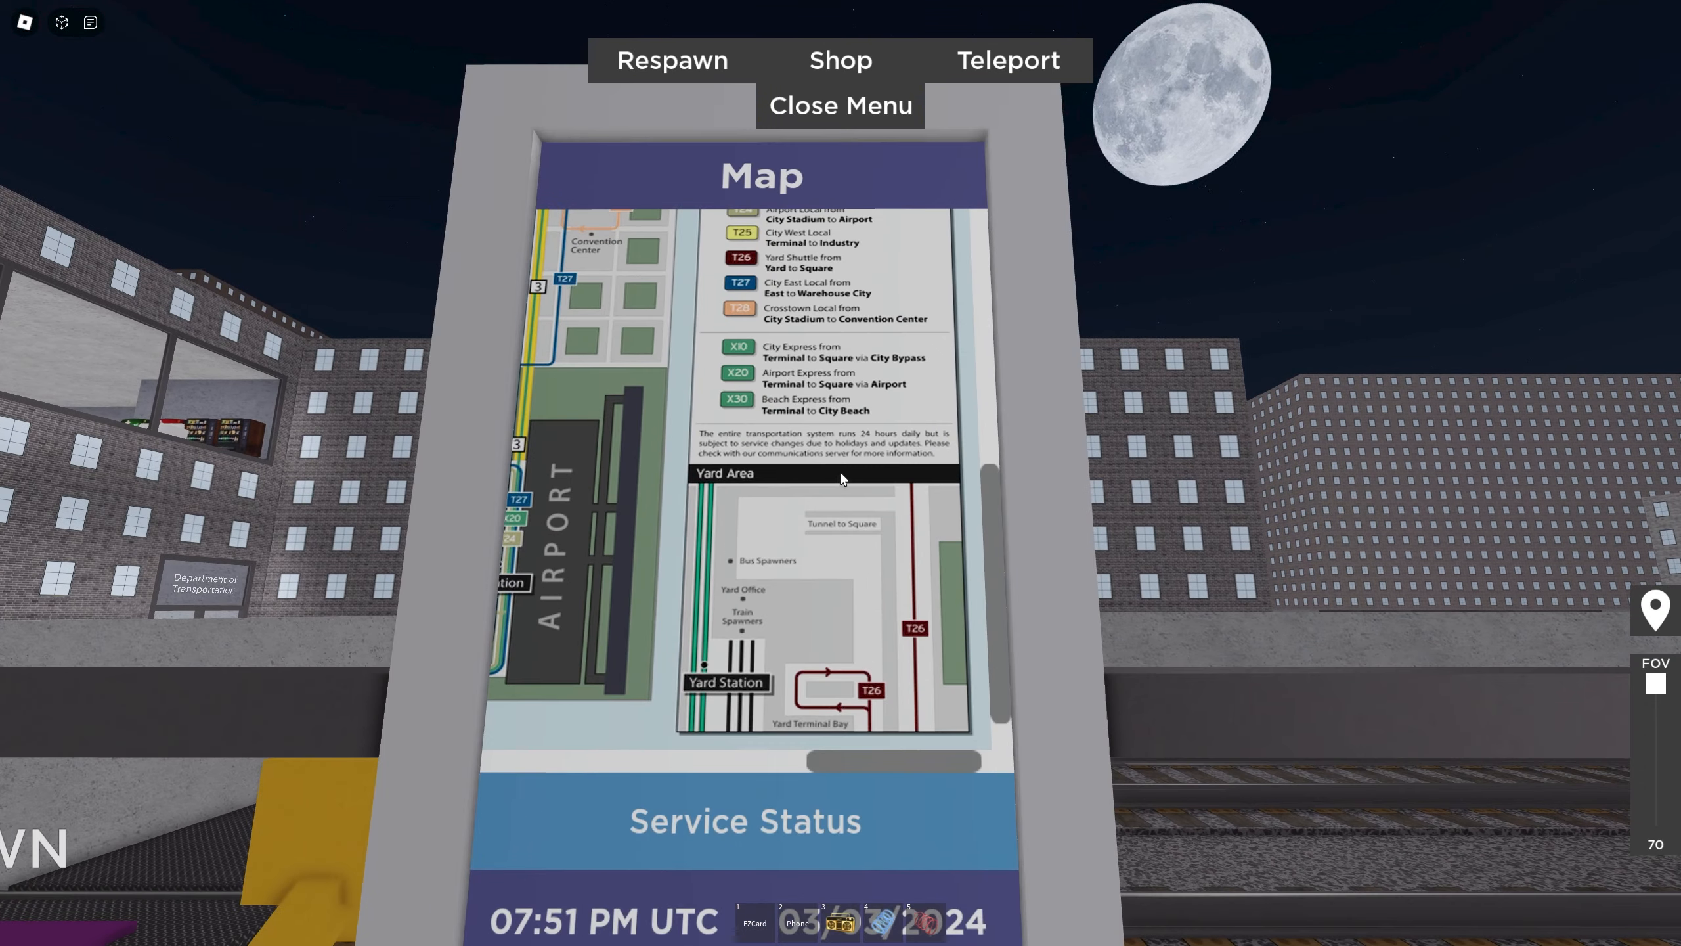
pyautogui.press('s')
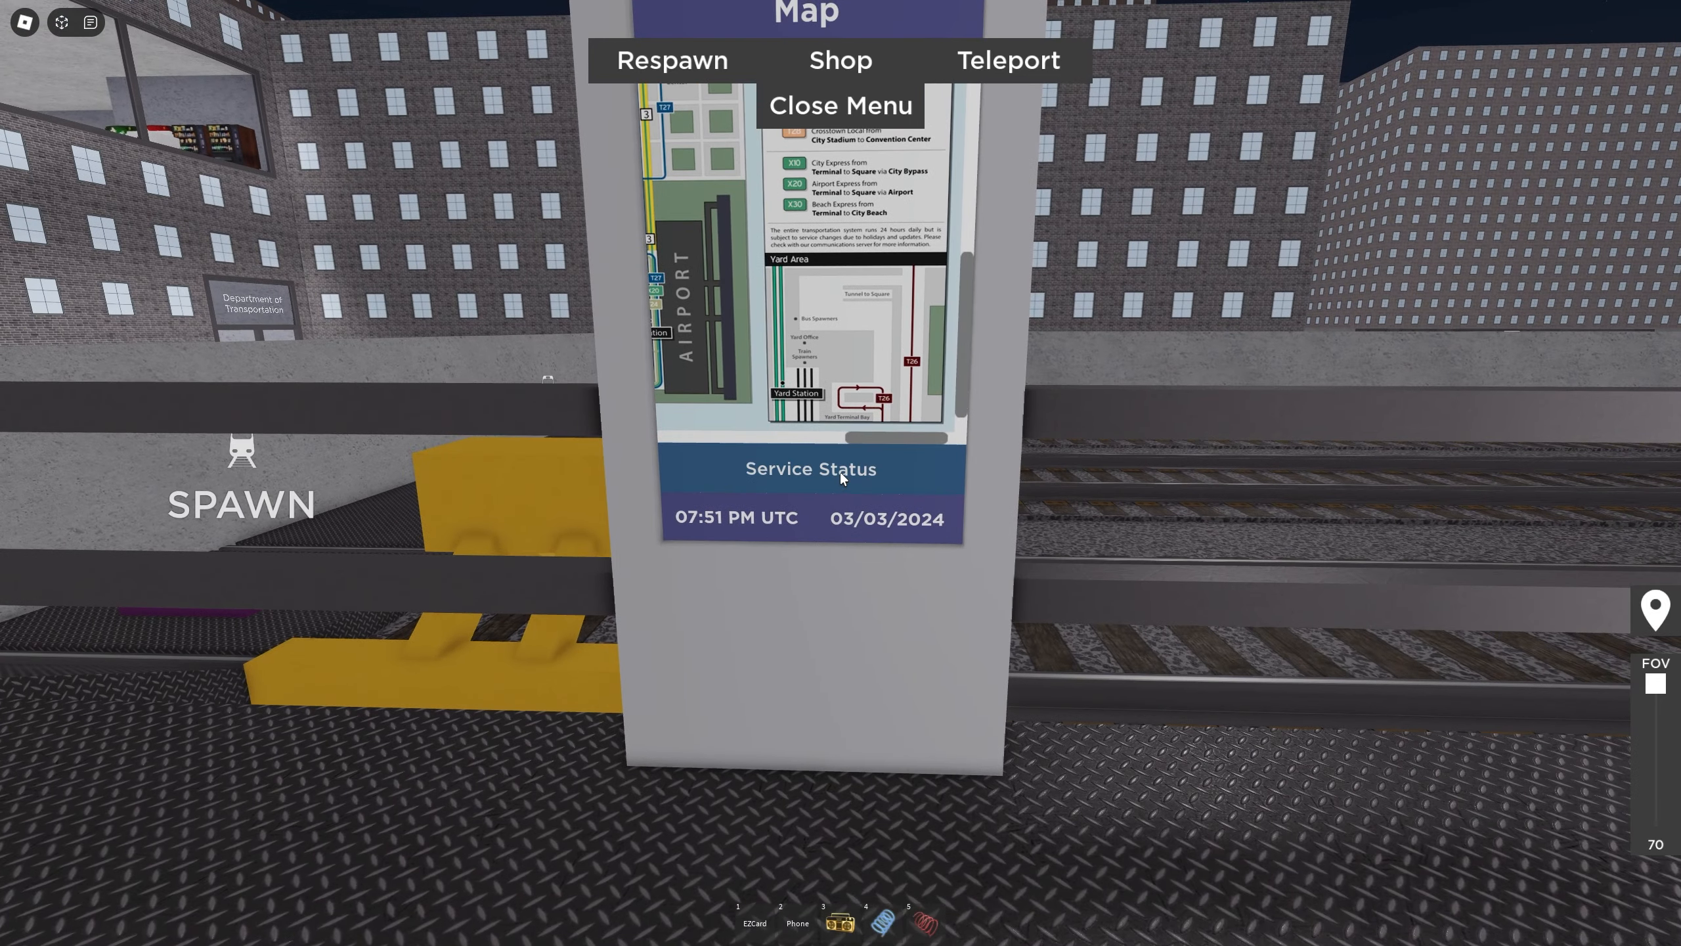
# Step: Switch the kiosk to Service Status and read the entries for the Local, Express and Airport lines
pyautogui.click(842, 478)
pyautogui.press('w')
pyautogui.press('s')
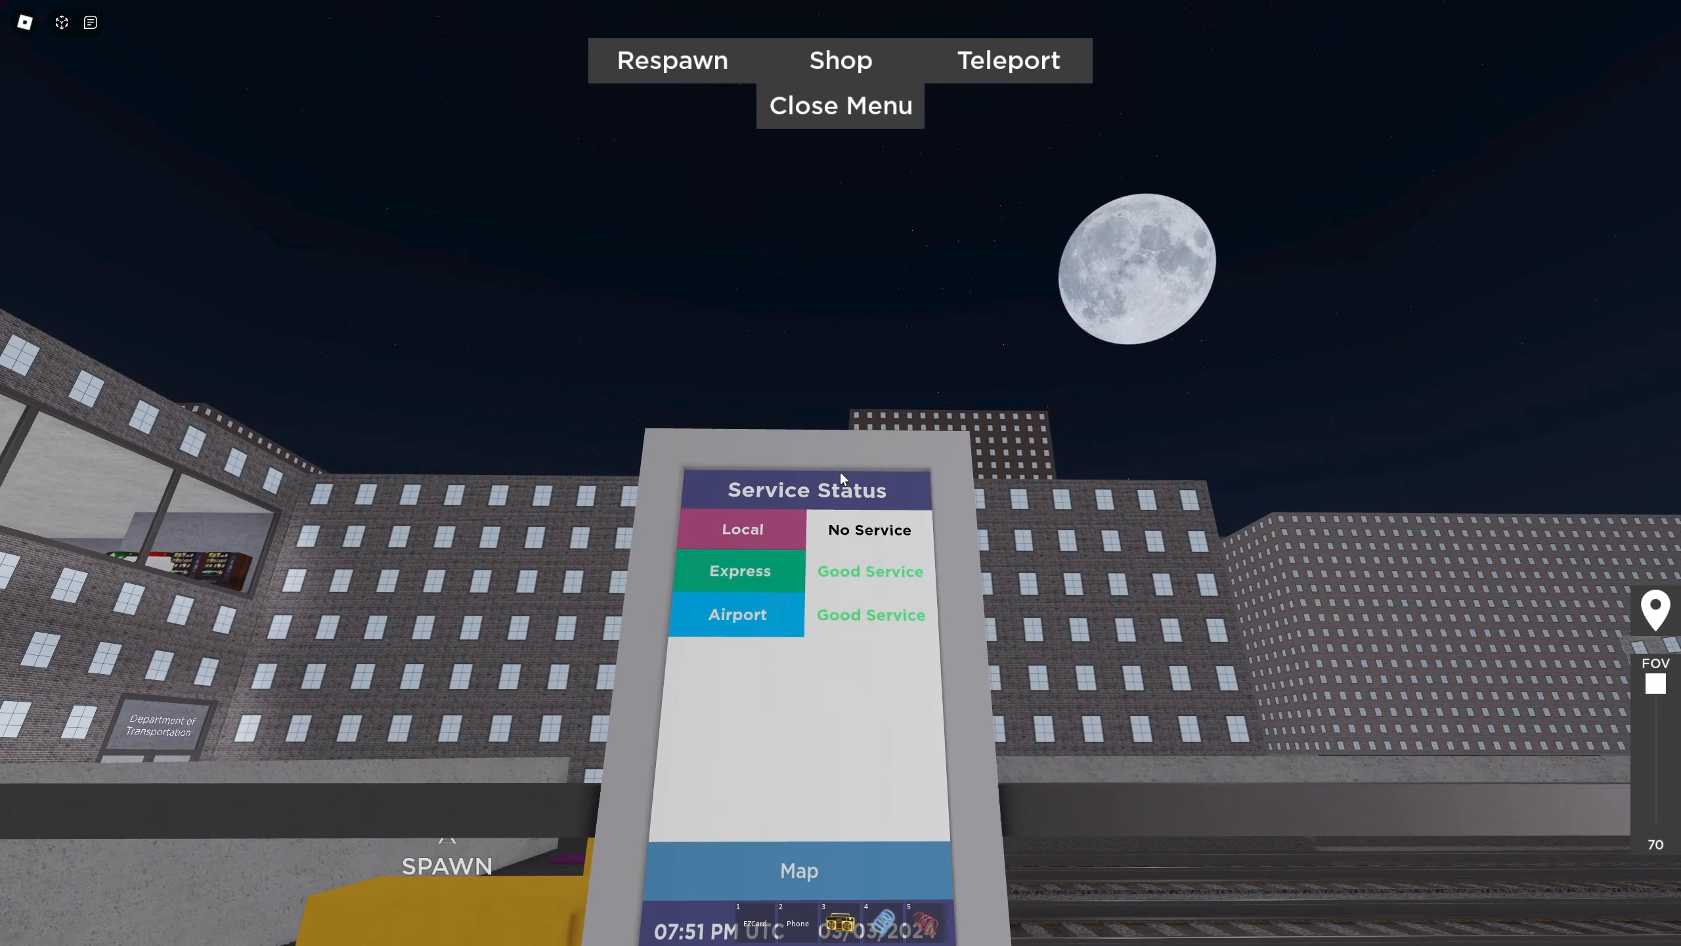
pyautogui.press('w')
pyautogui.press('s')
pyautogui.press('w')
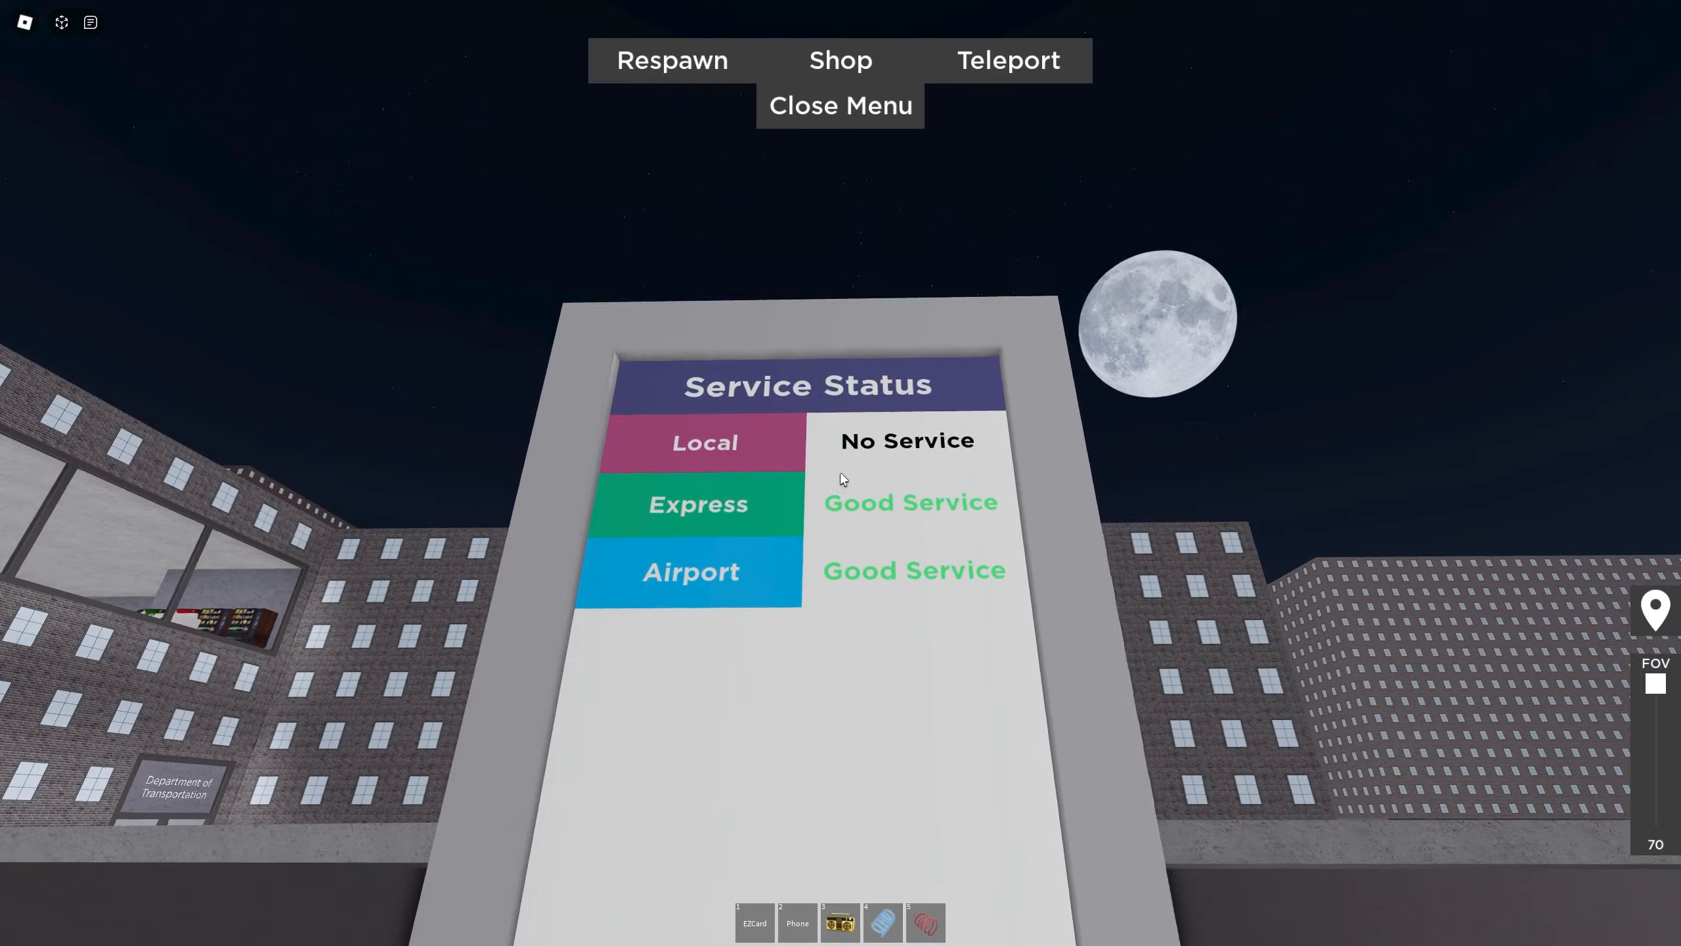
pyautogui.press('s')
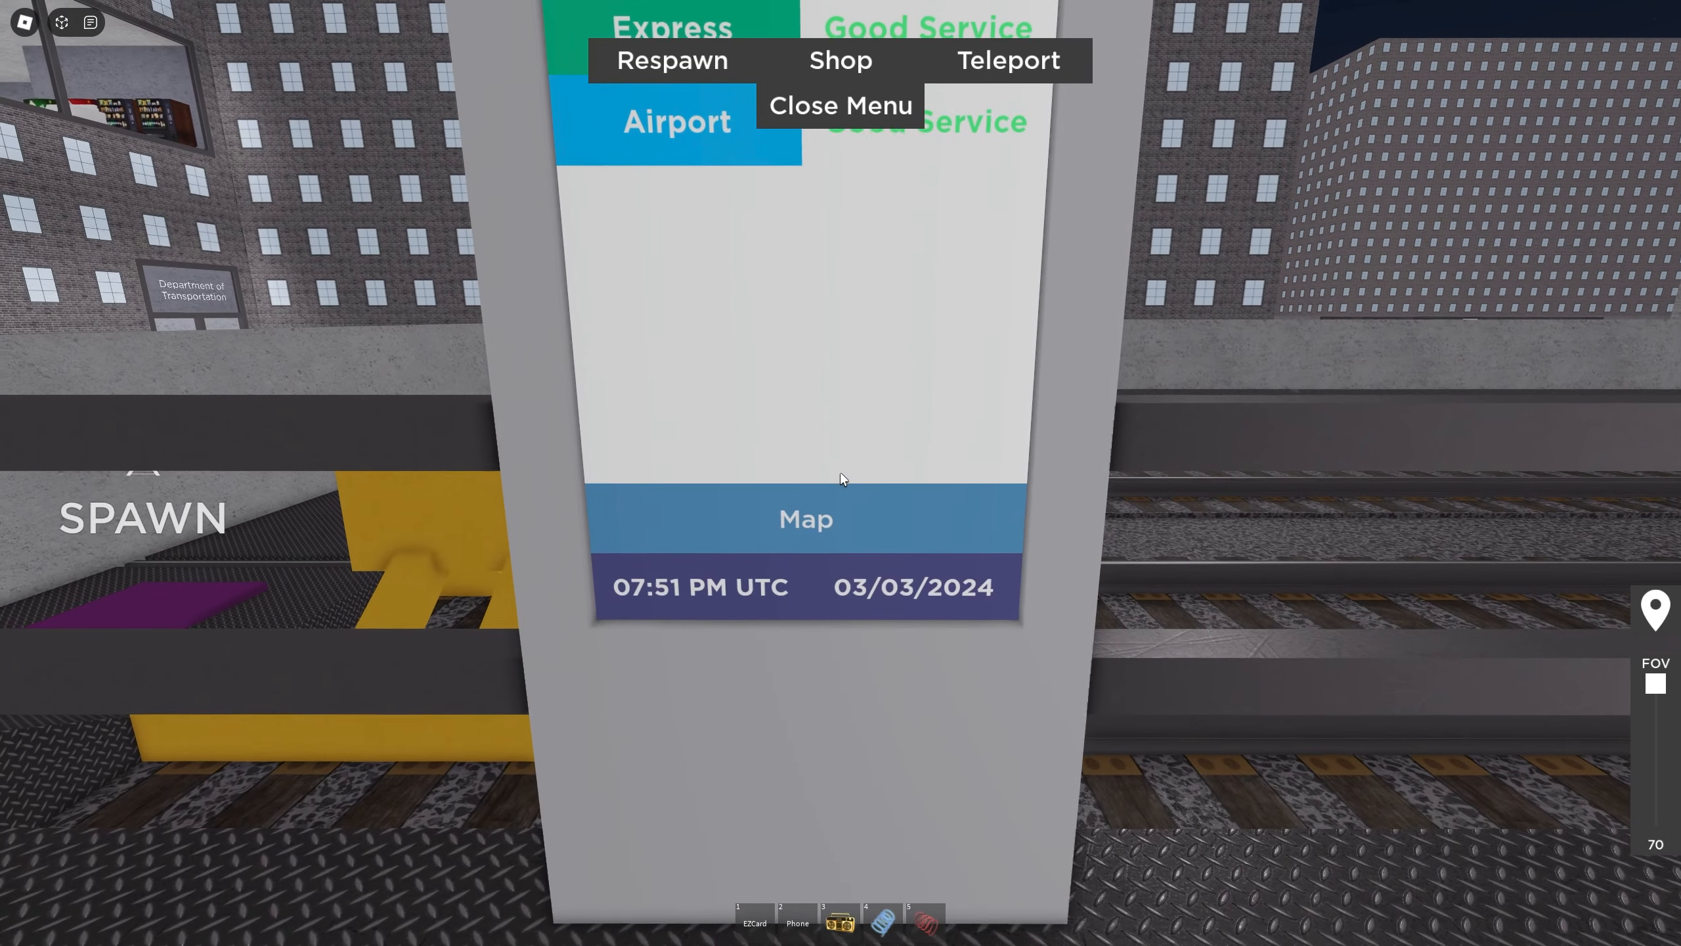
# Step: Return the kiosk to the map and read through the Subway Service Guide above the Yard Area inset
pyautogui.click(842, 478)
pyautogui.press('w')
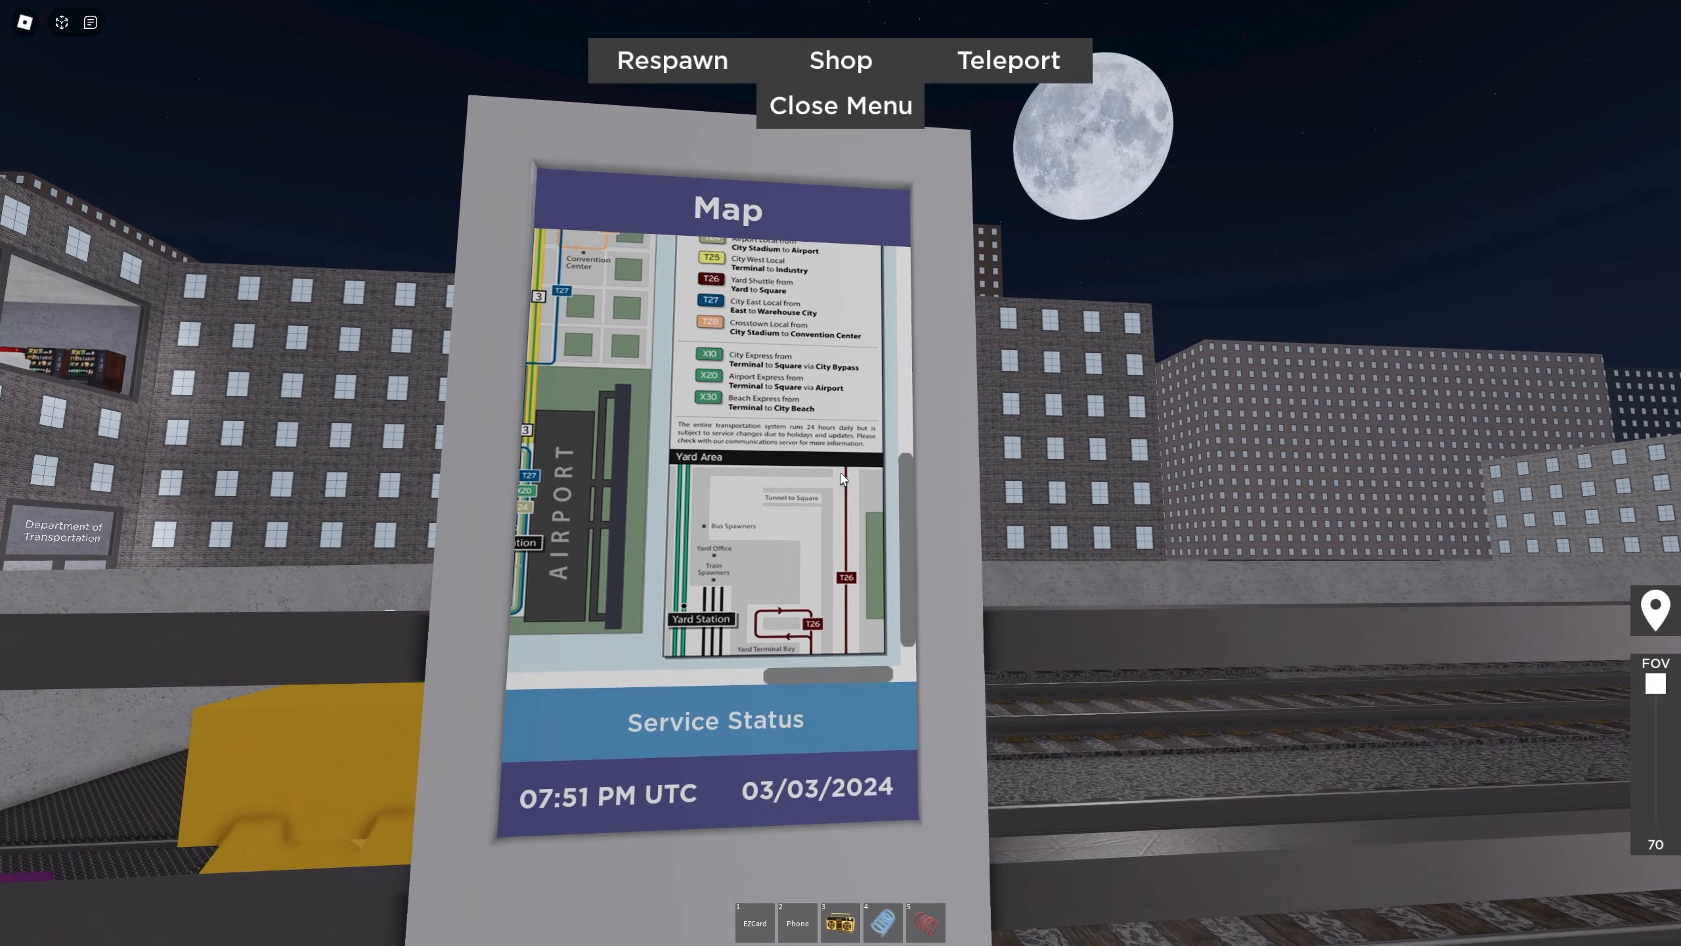
pyautogui.scroll(3, 842, 478)
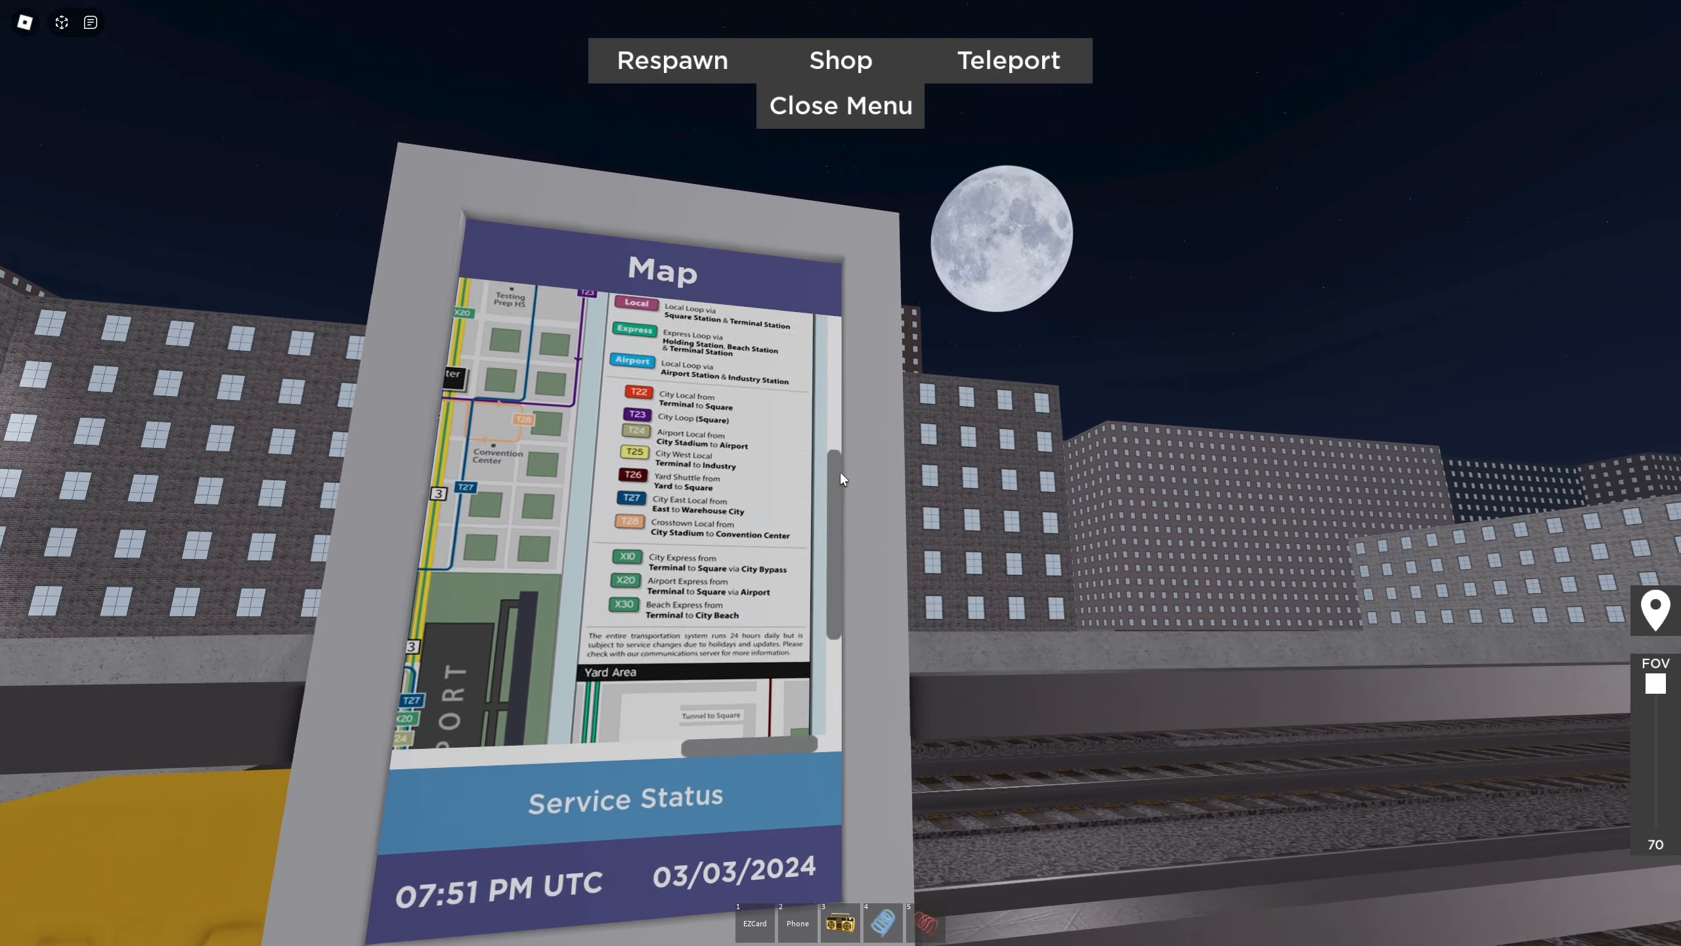
pyautogui.scroll(5, 842, 478)
pyautogui.scroll(-2, 843, 478)
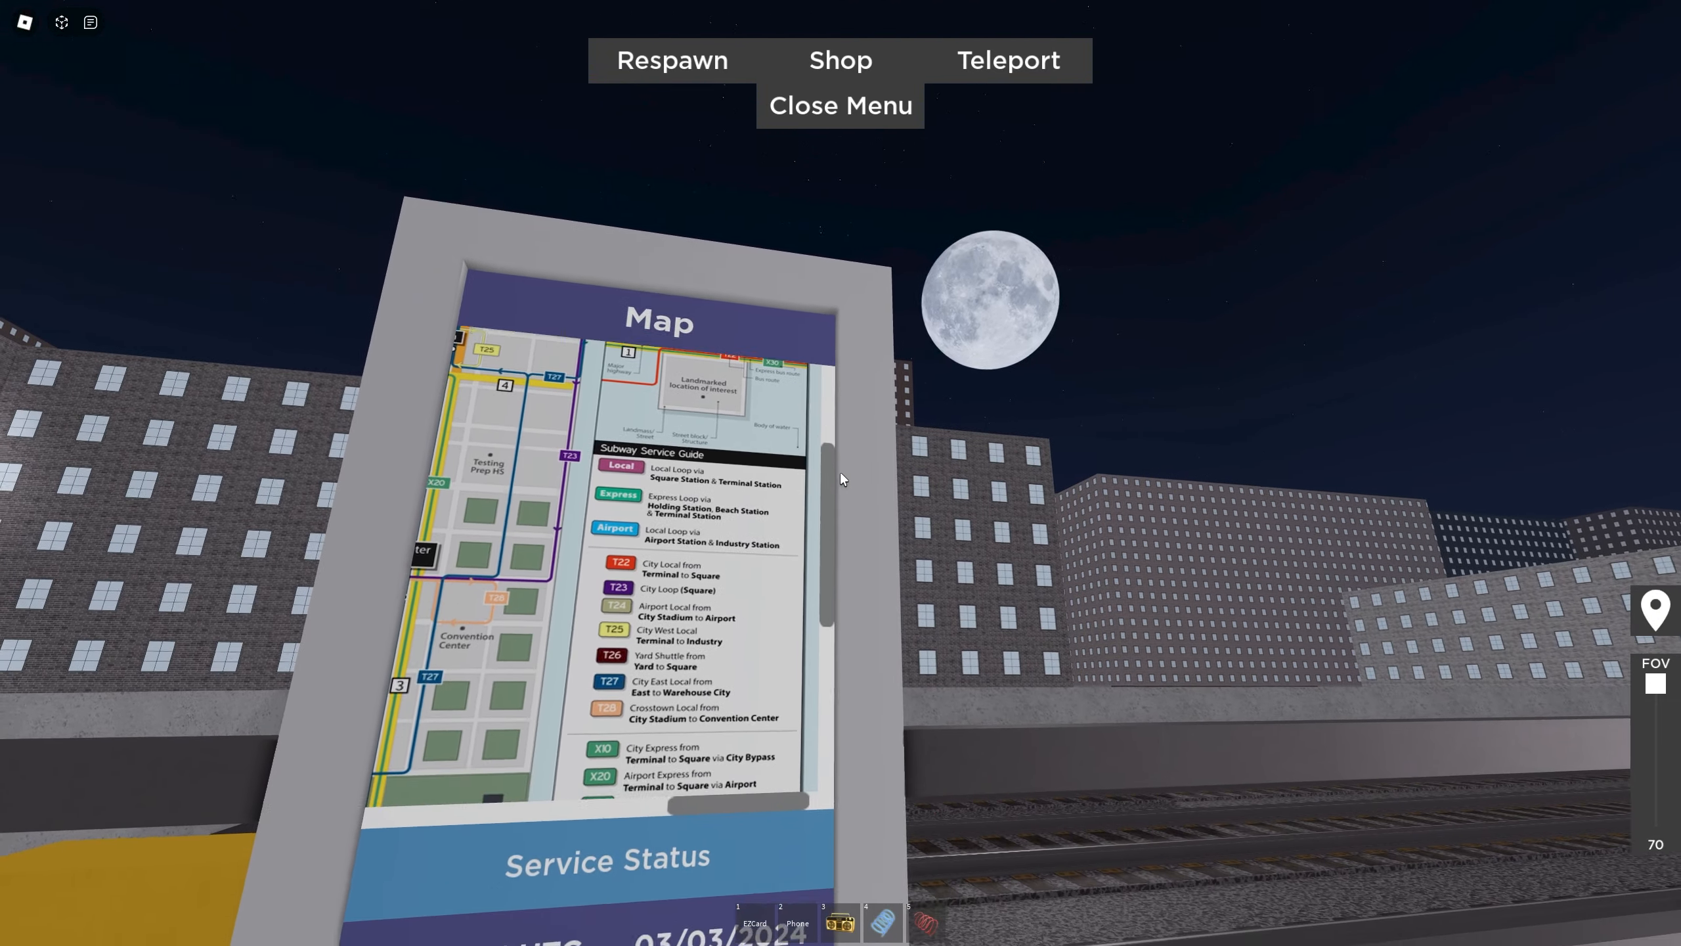
pyautogui.scroll(-3, 843, 478)
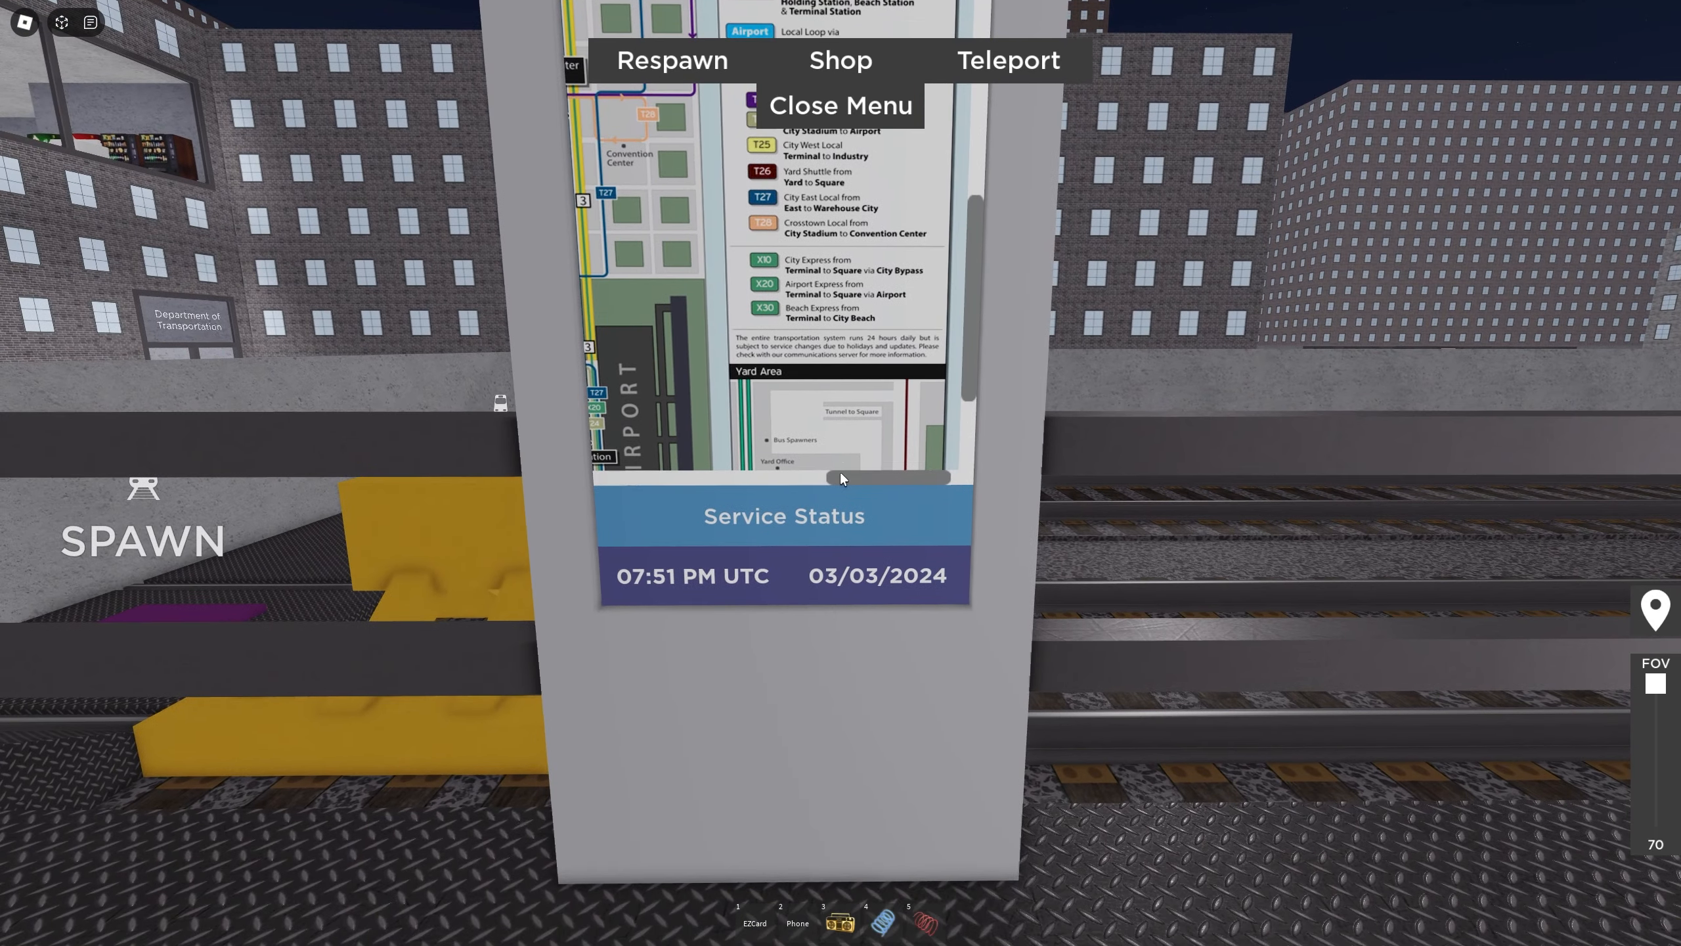
pyautogui.moveTo(840, 473); pyautogui.dragTo(842, 478)
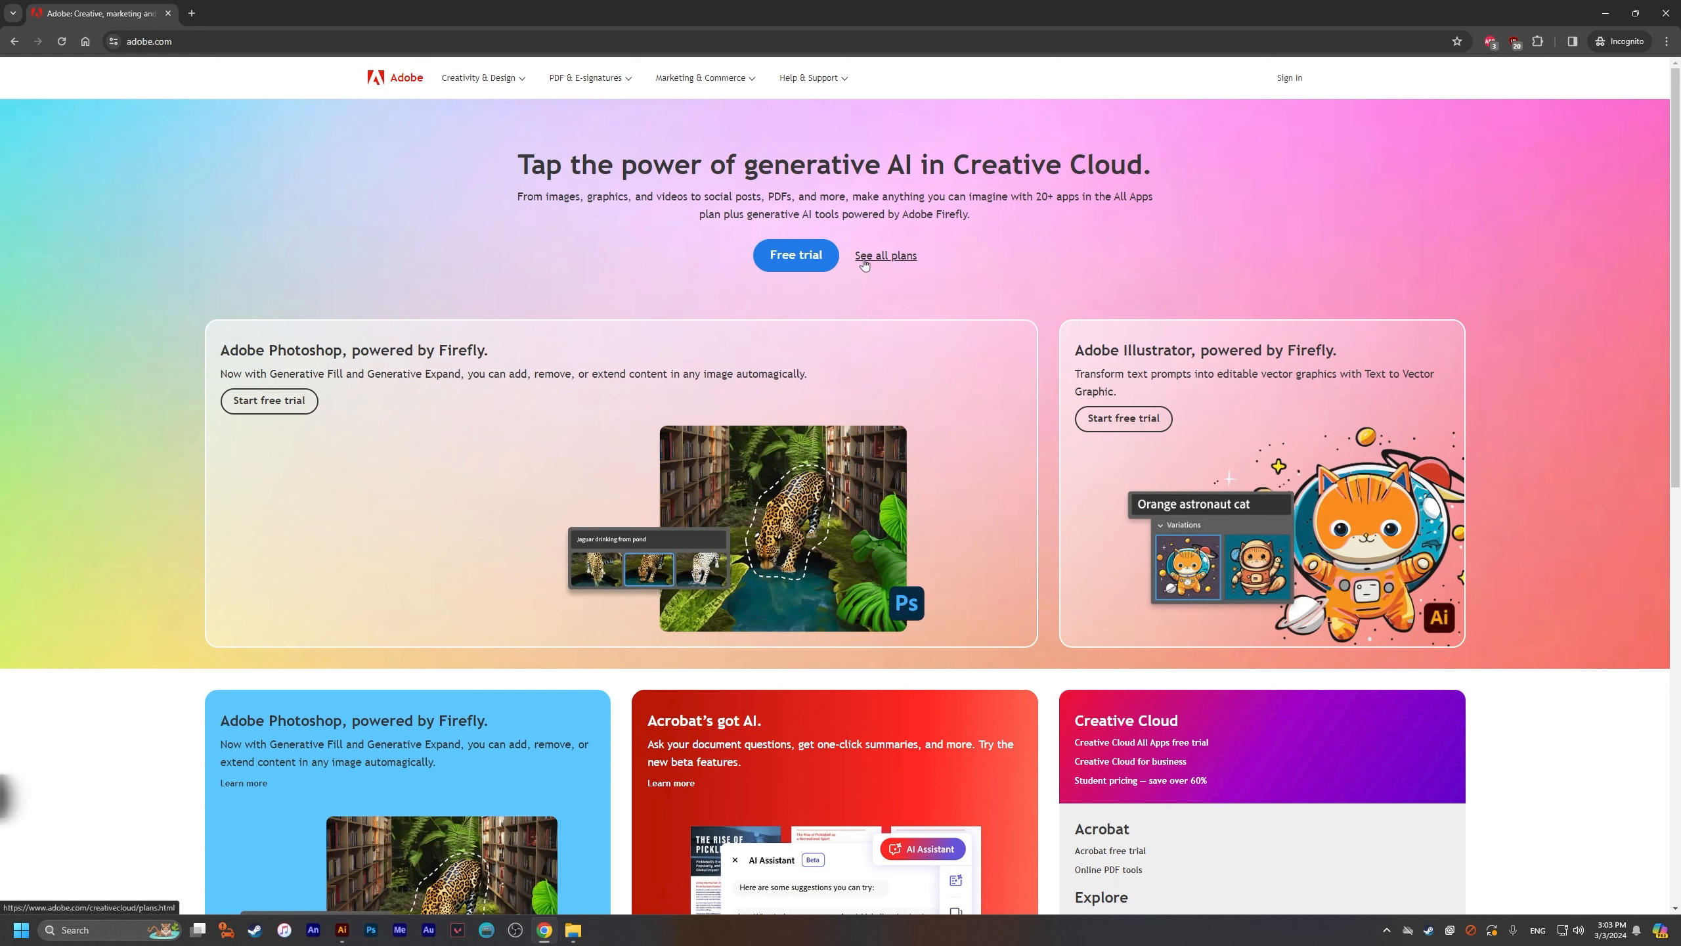
# Step: In the browser, open the page listing all Creative Cloud plans from the adobe.com home page
pyautogui.click(177, 42)
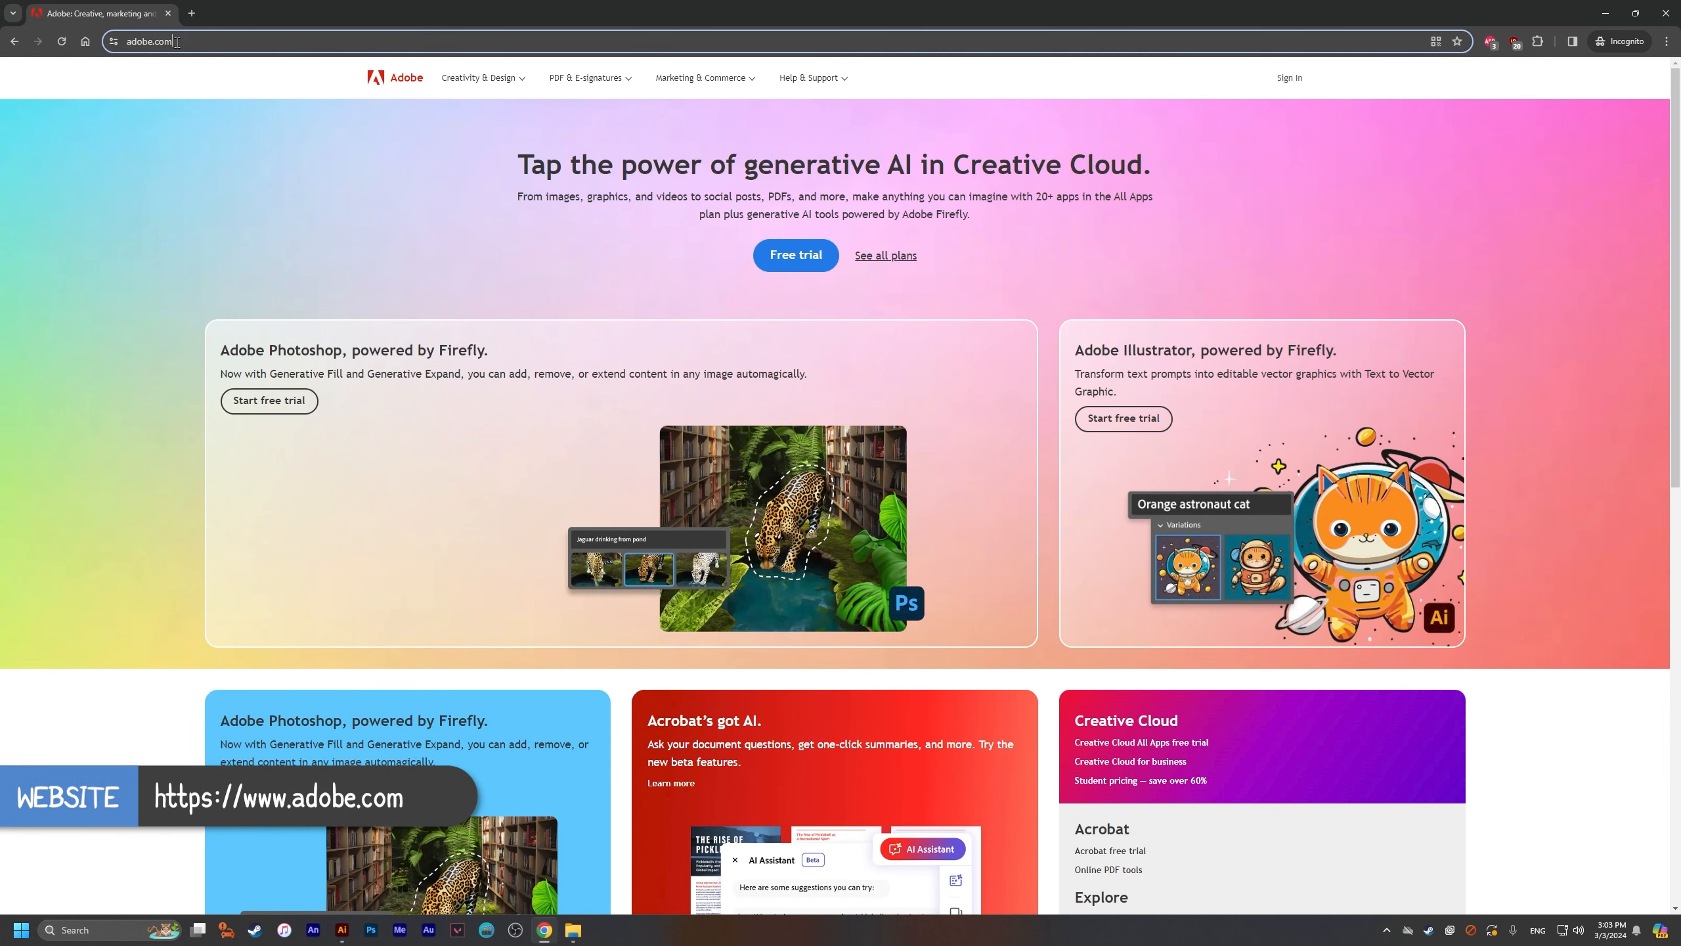
pyautogui.click(175, 156)
pyautogui.click(908, 258)
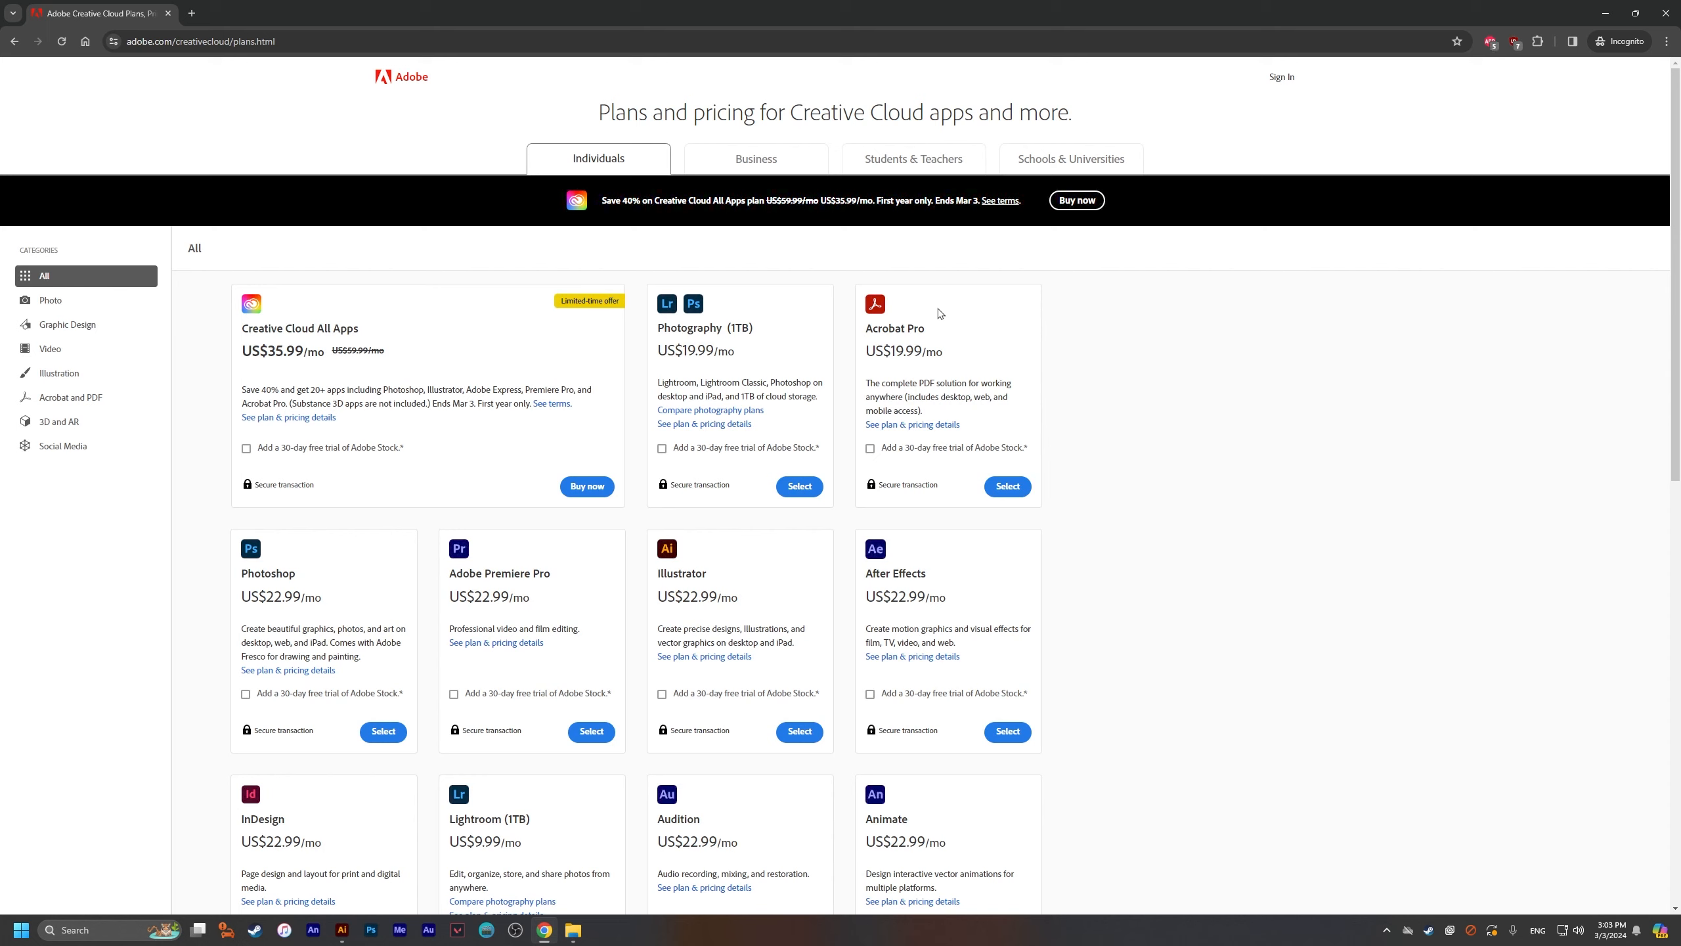
# Step: Examine the Illustrator plan and the Creative Cloud All Apps price, and look through the other individual plans
pyautogui.moveTo(712, 580); pyautogui.dragTo(673, 568)
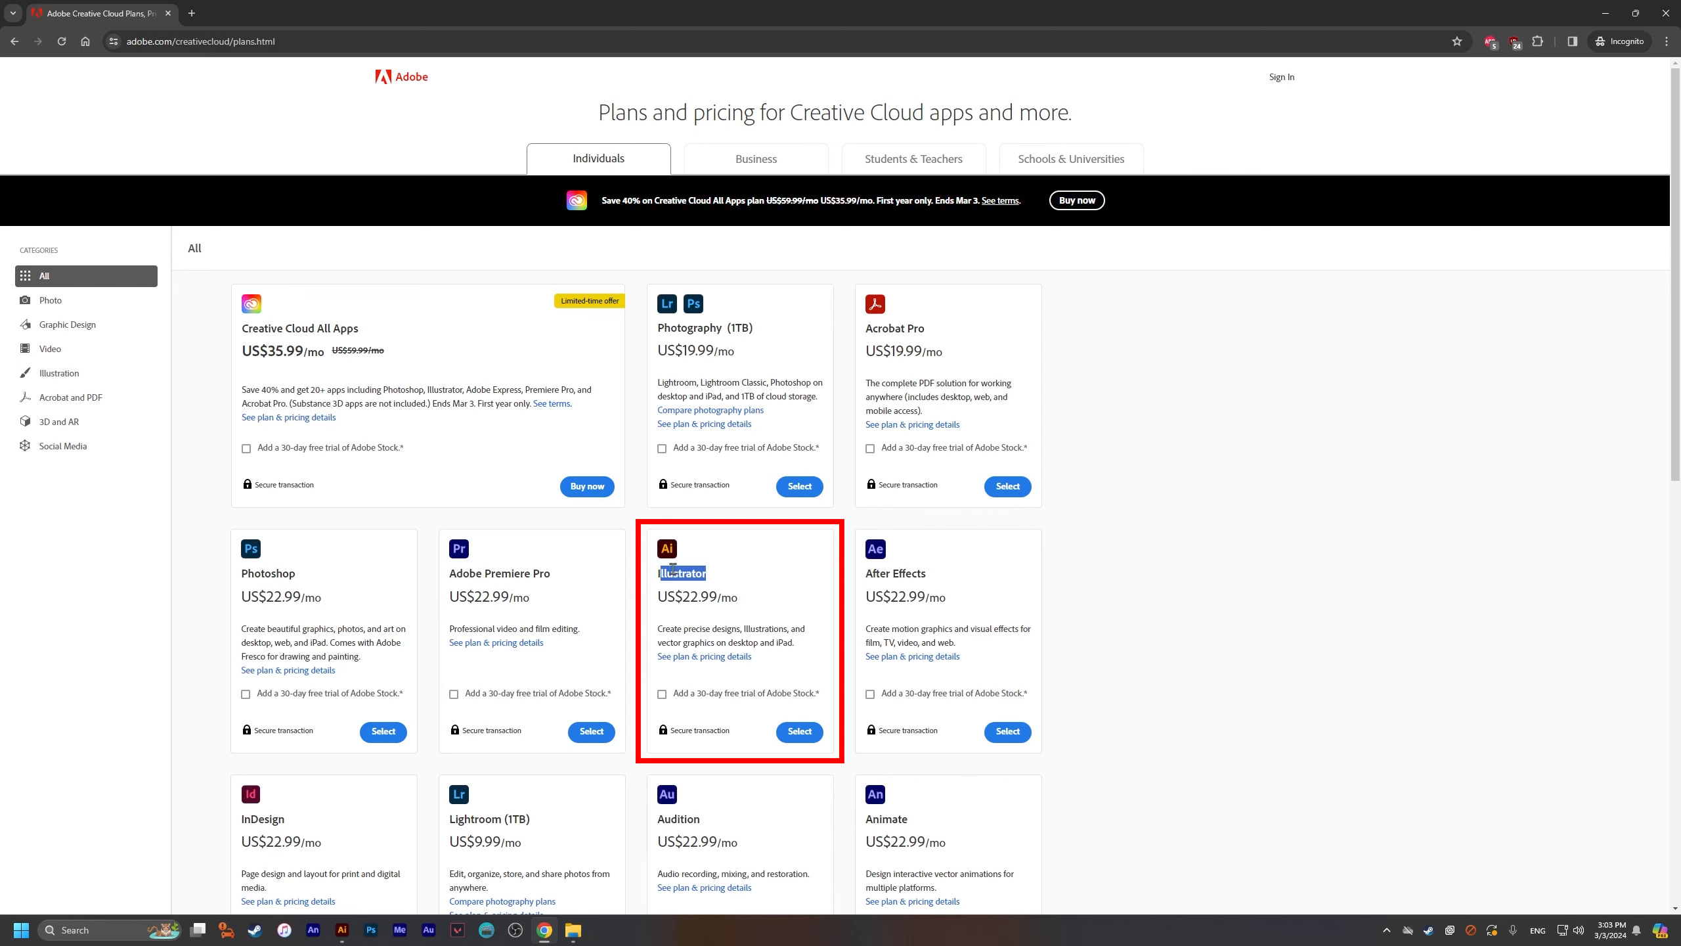
pyautogui.click(752, 574)
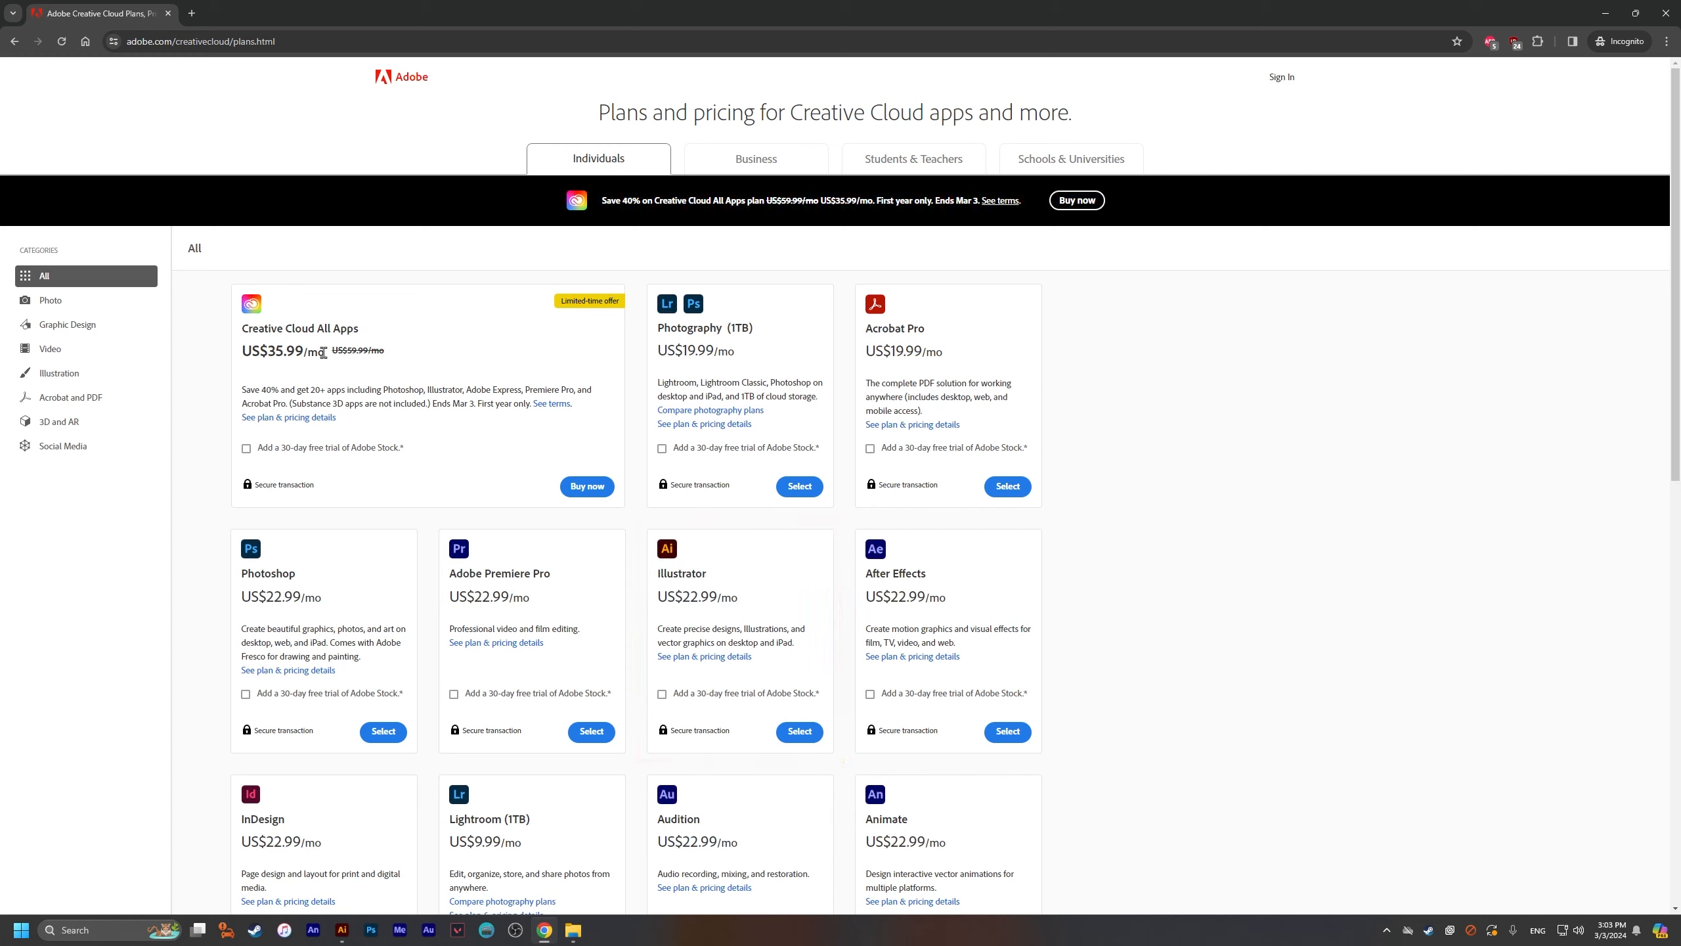
pyautogui.moveTo(243, 350); pyautogui.dragTo(330, 361)
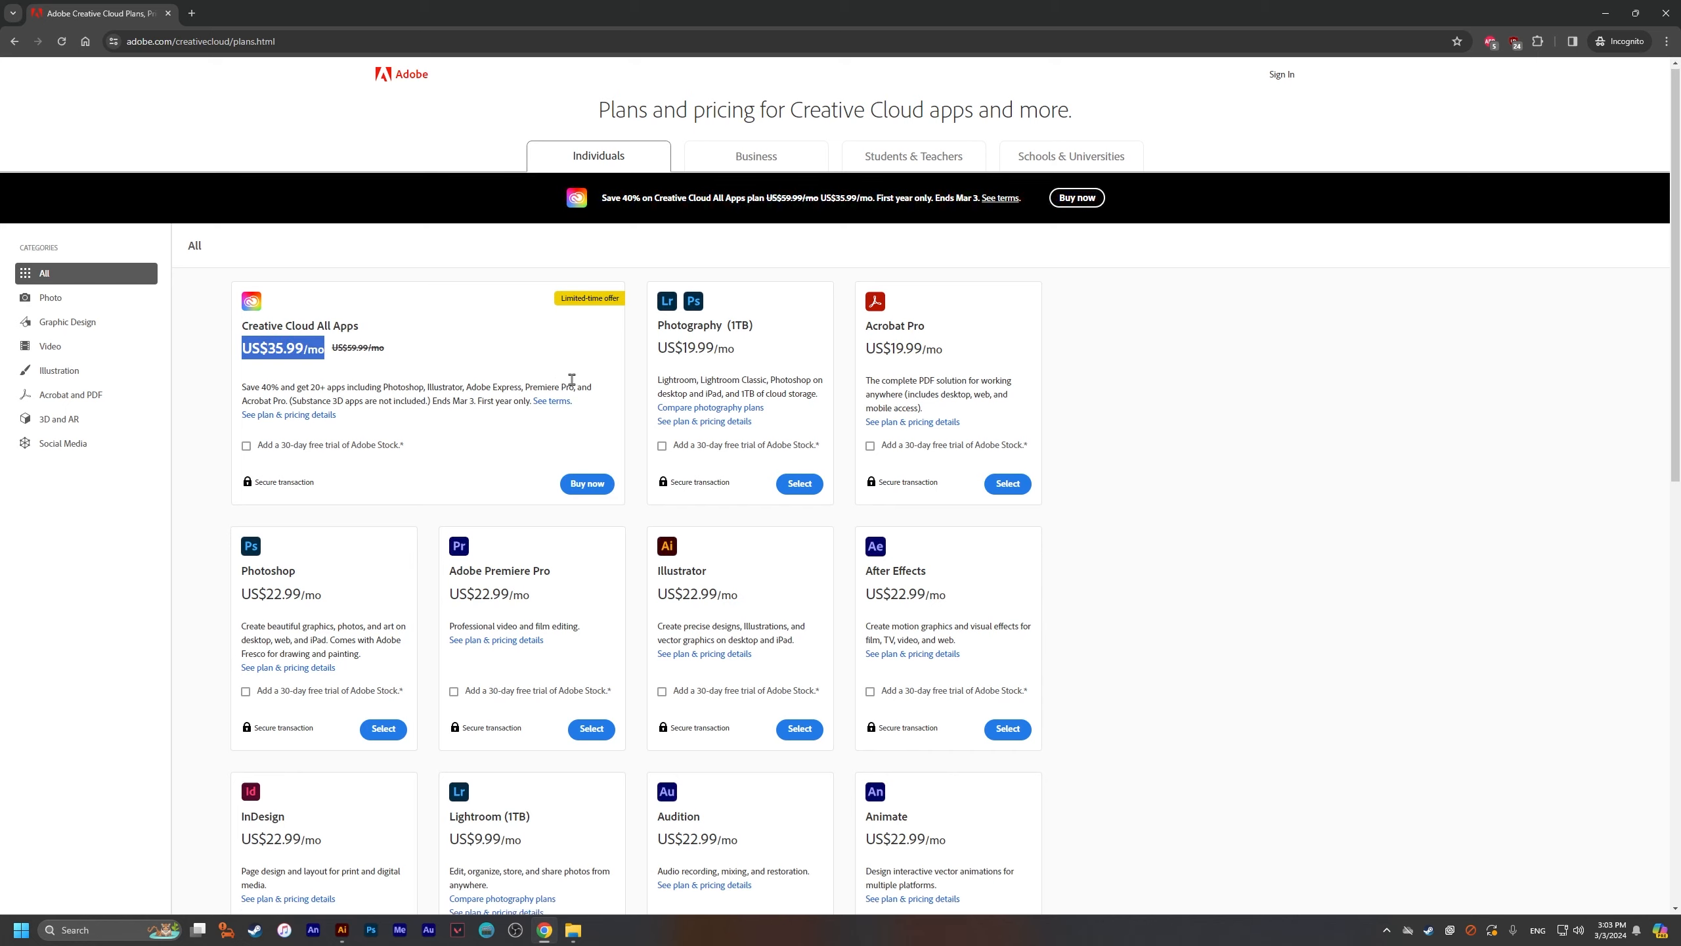
pyautogui.scroll(-4, 332, 351)
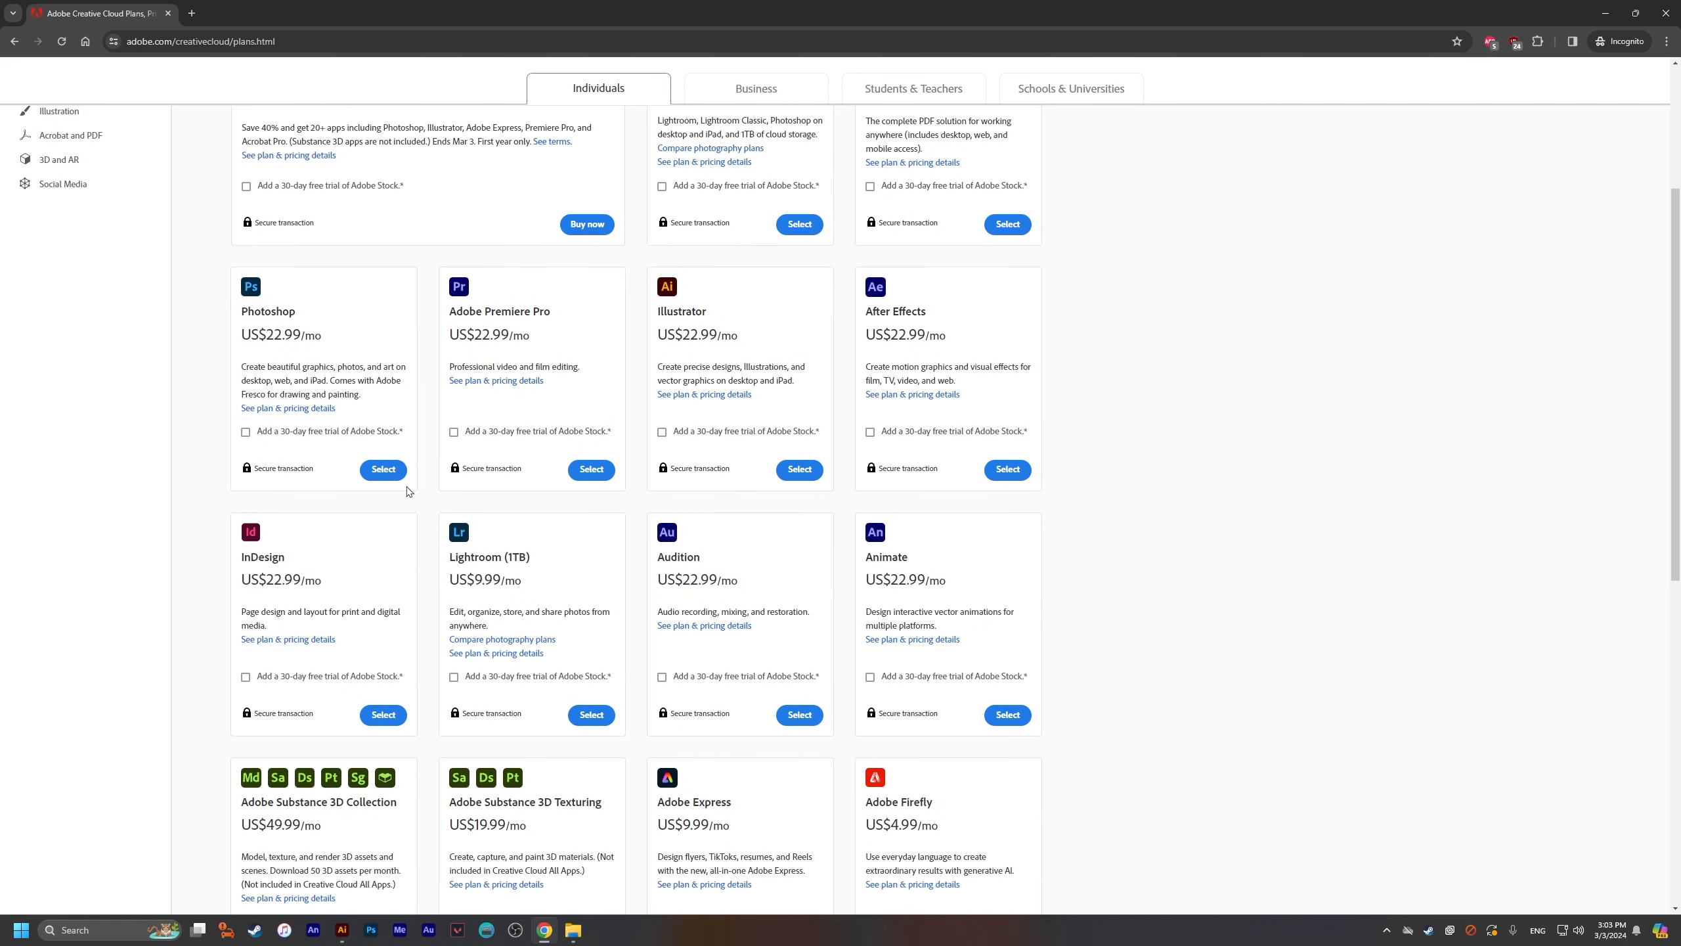
pyautogui.scroll(-2, 843, 609)
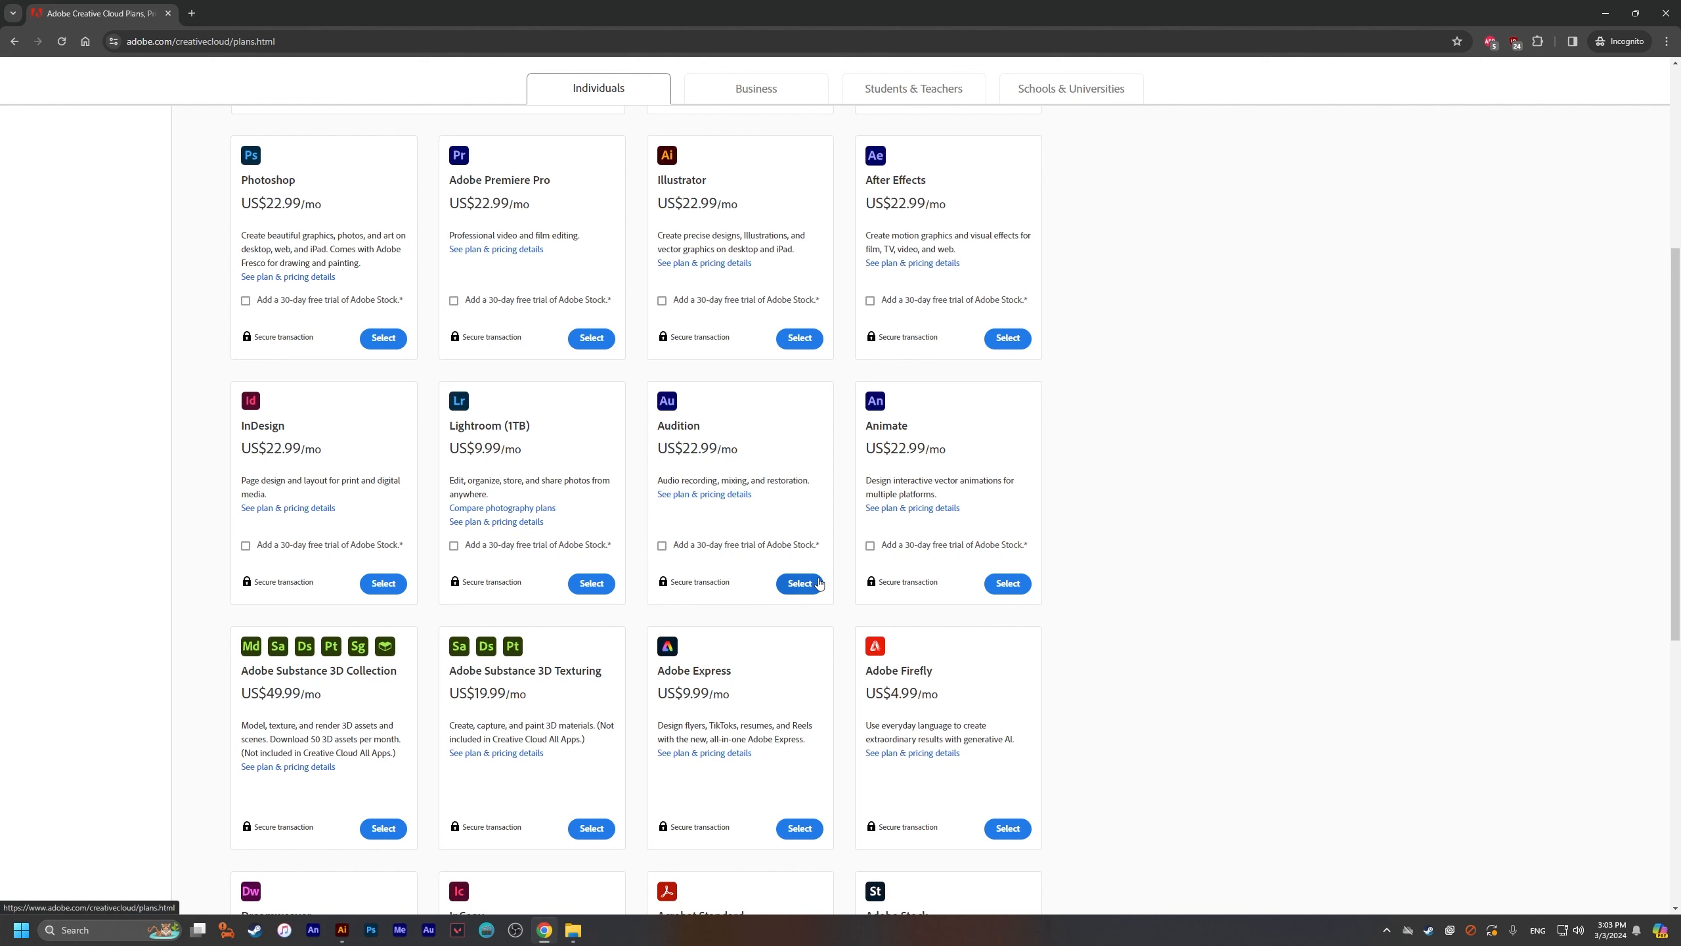
pyautogui.scroll(6, 820, 583)
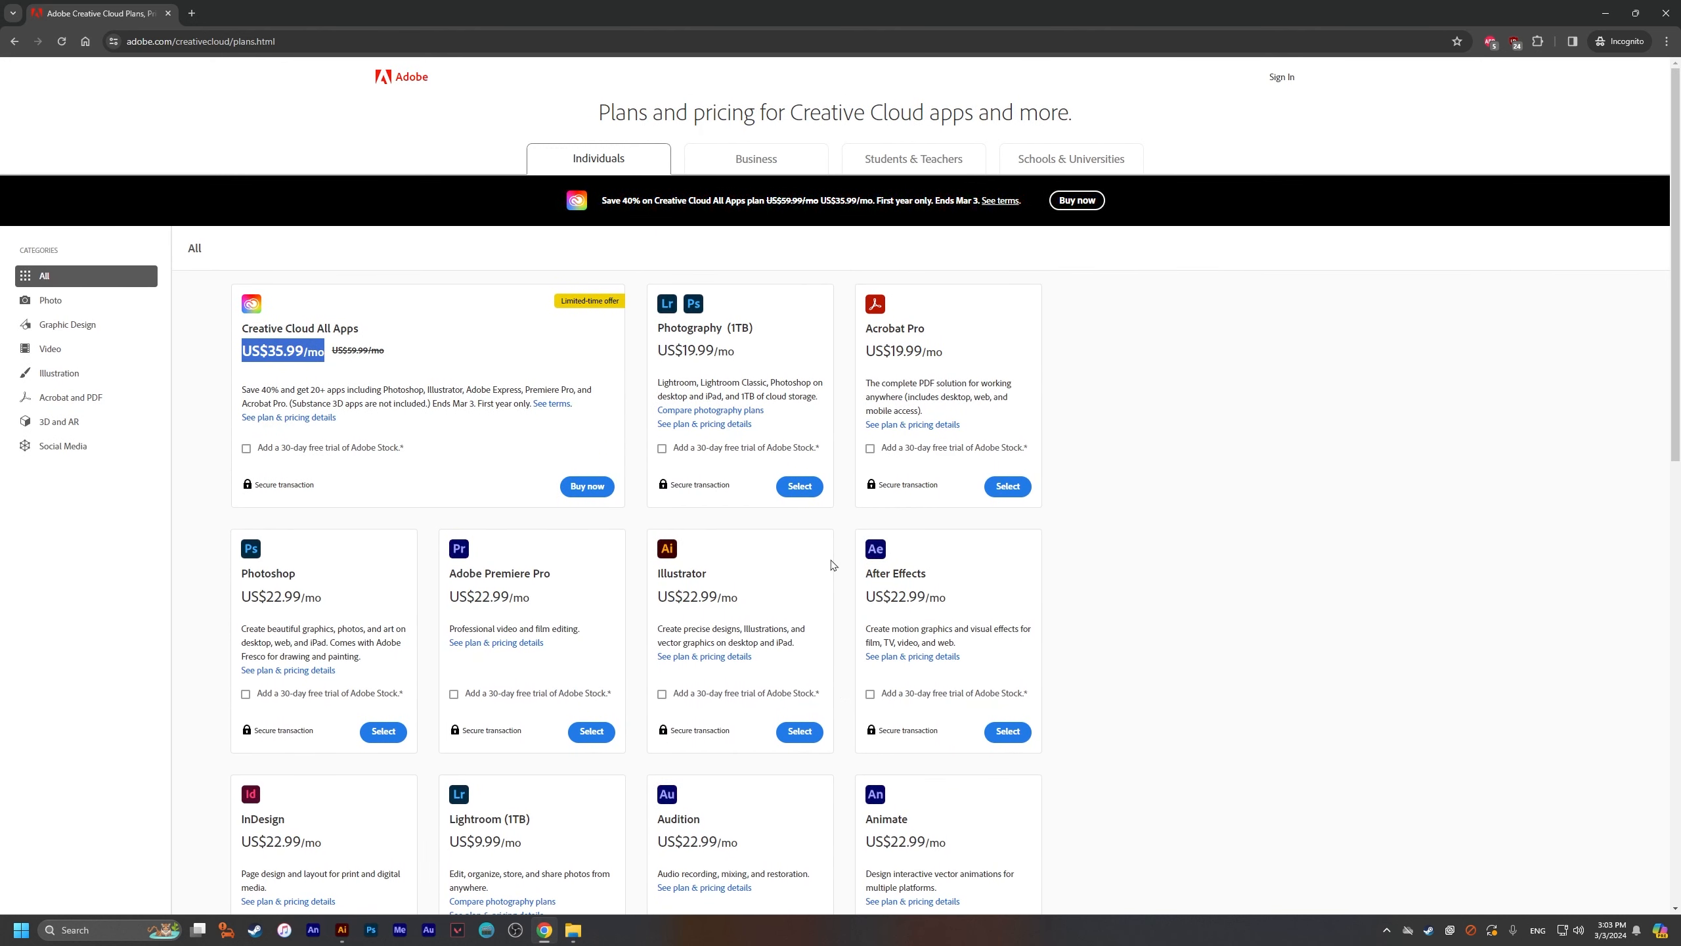
# Step: Highlight the Illustrator plan's name, price and description for a closer look
pyautogui.moveTo(832, 564); pyautogui.dragTo(781, 661)
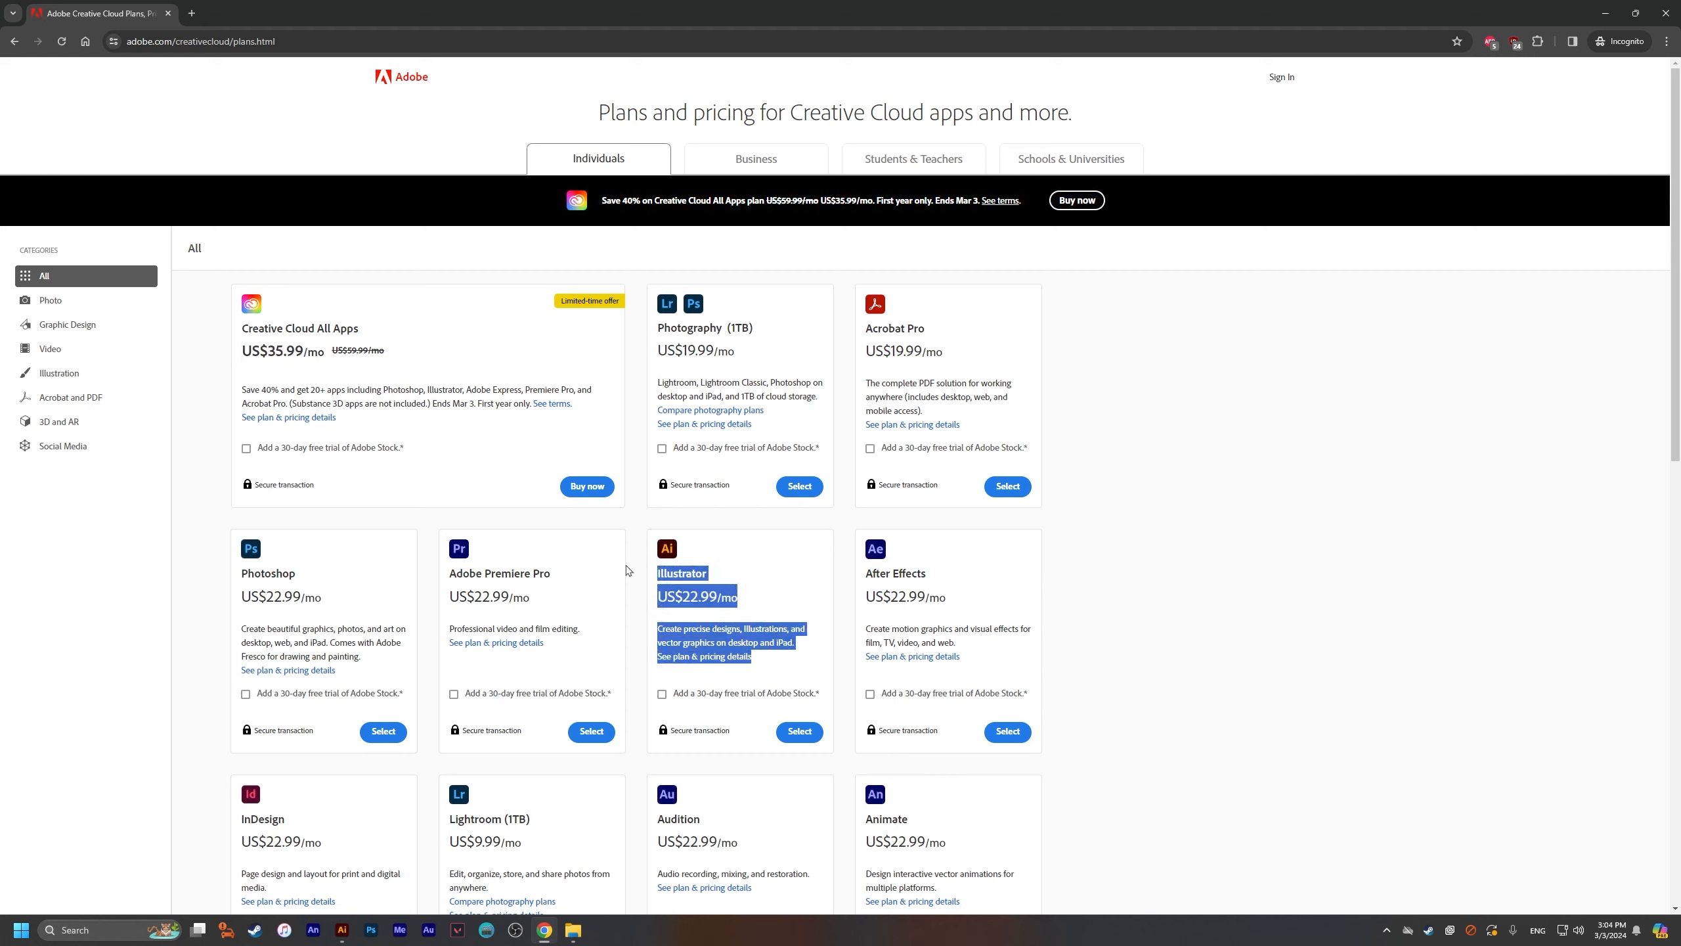
pyautogui.moveTo(651, 558); pyautogui.dragTo(792, 671)
pyautogui.click(791, 668)
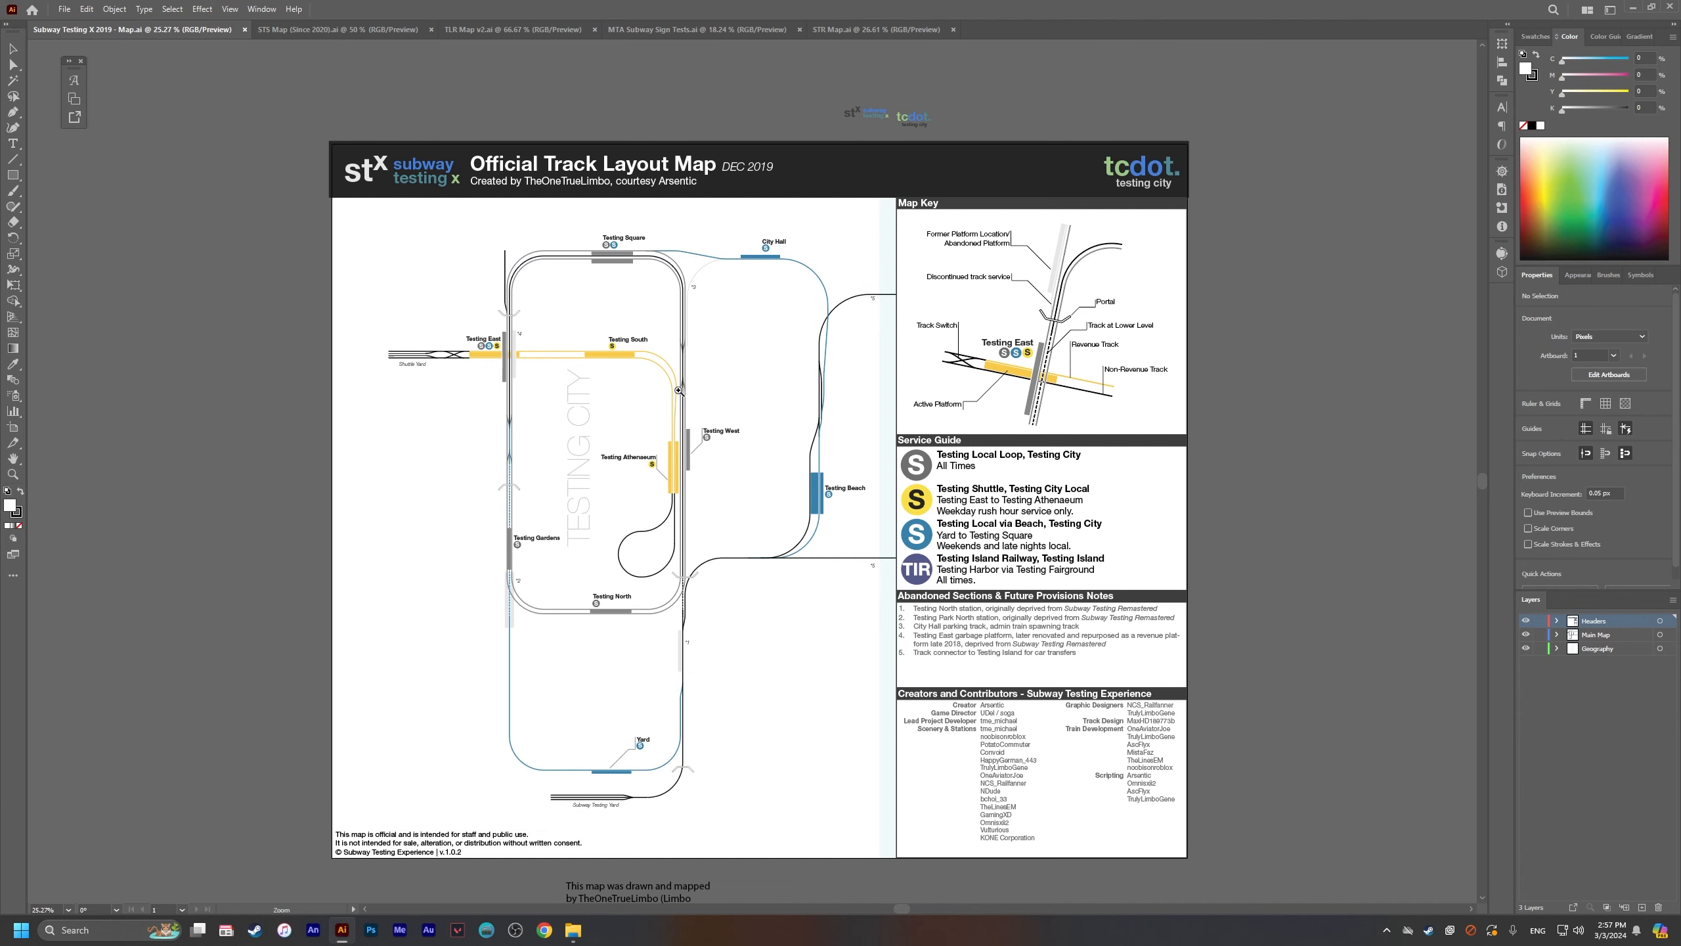
# Step: In Illustrator, examine the Subway Testing X track map around Testing West, Testing Athenaeum and Testing South
pyautogui.scroll(3, 672, 384)
pyautogui.moveTo(672, 384); pyautogui.dragTo(815, 374)
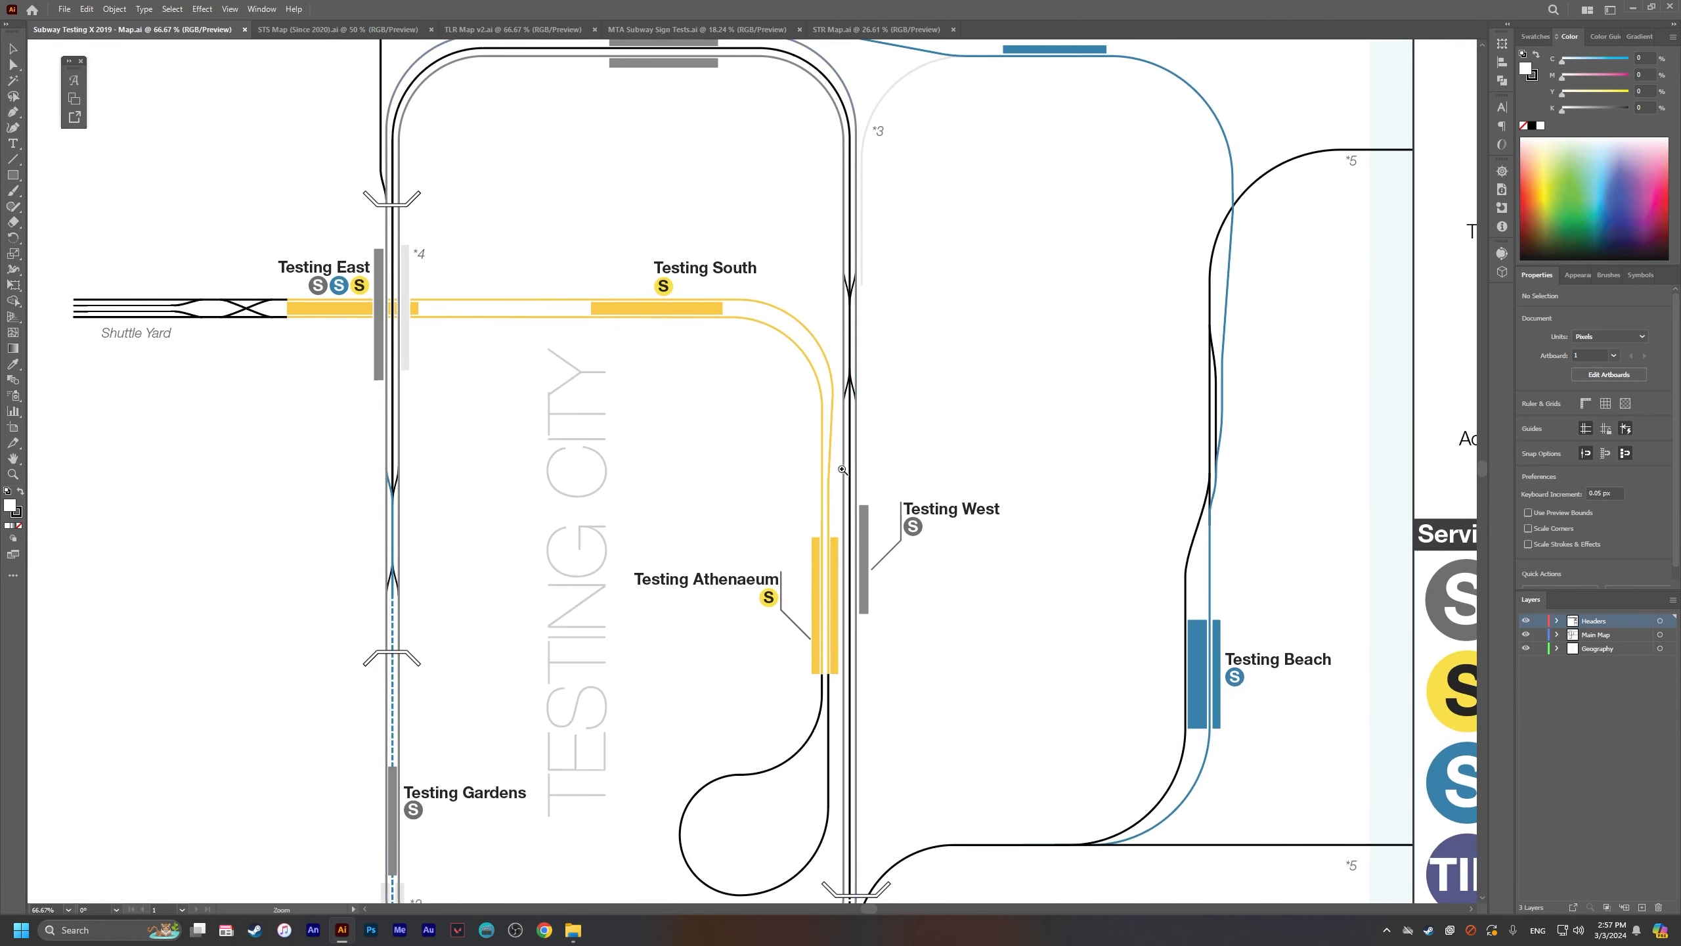
pyautogui.scroll(3, 839, 463)
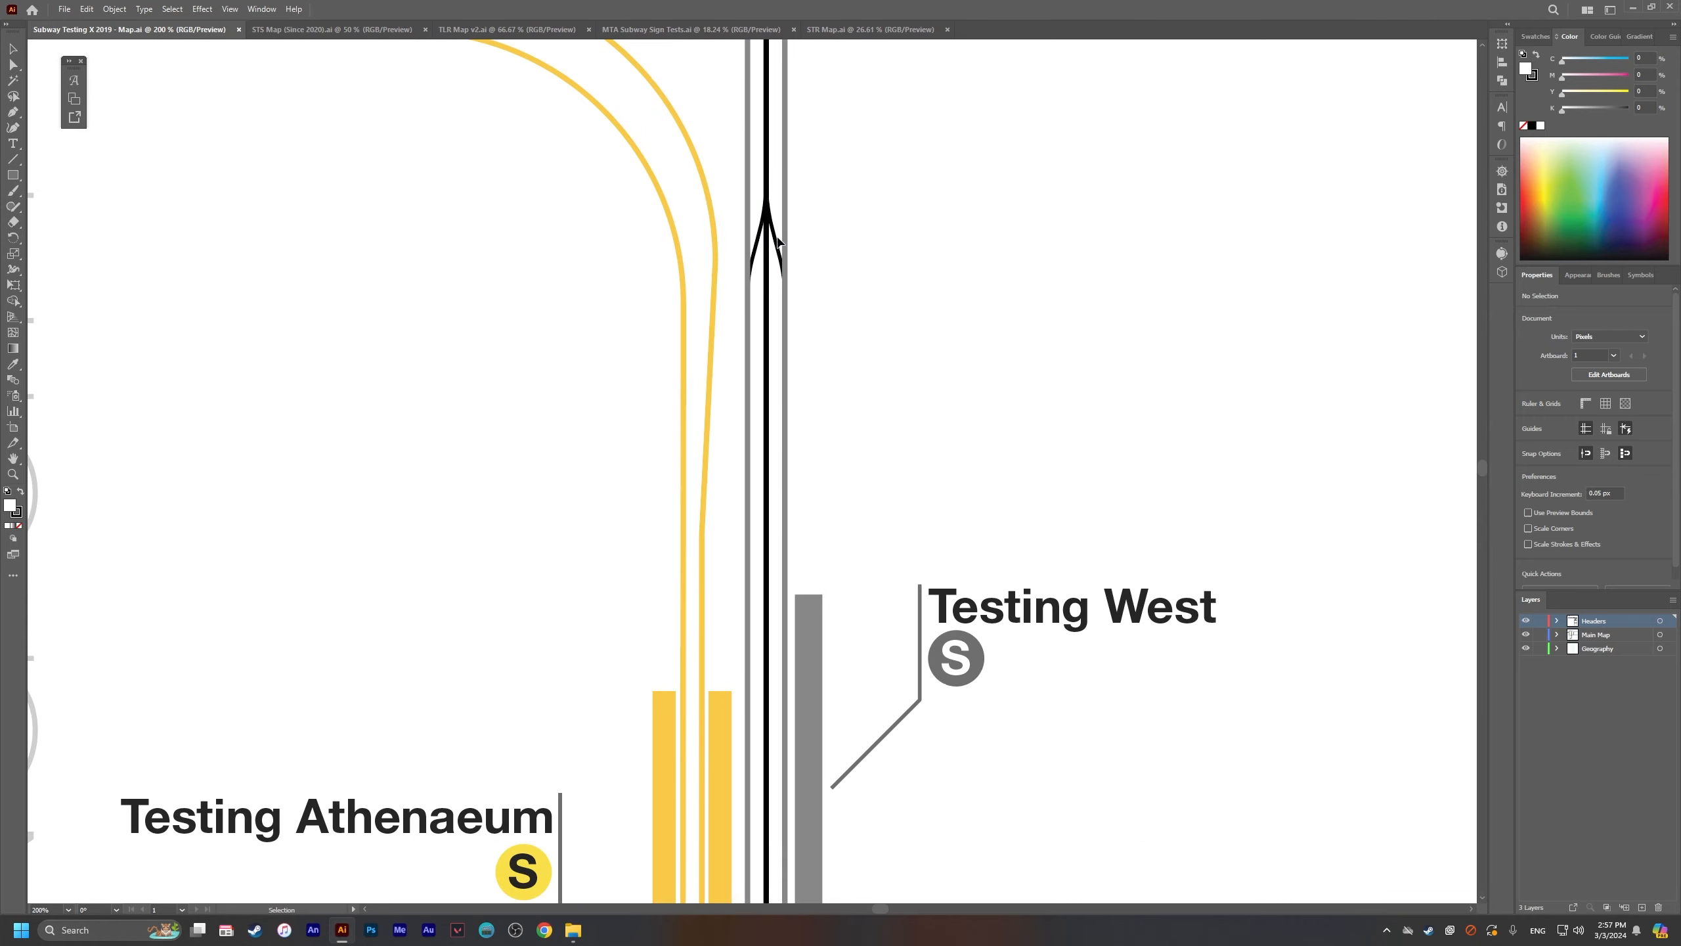
pyautogui.moveTo(773, 199); pyautogui.dragTo(933, 612)
pyautogui.moveTo(514, 415); pyautogui.dragTo(1005, 499)
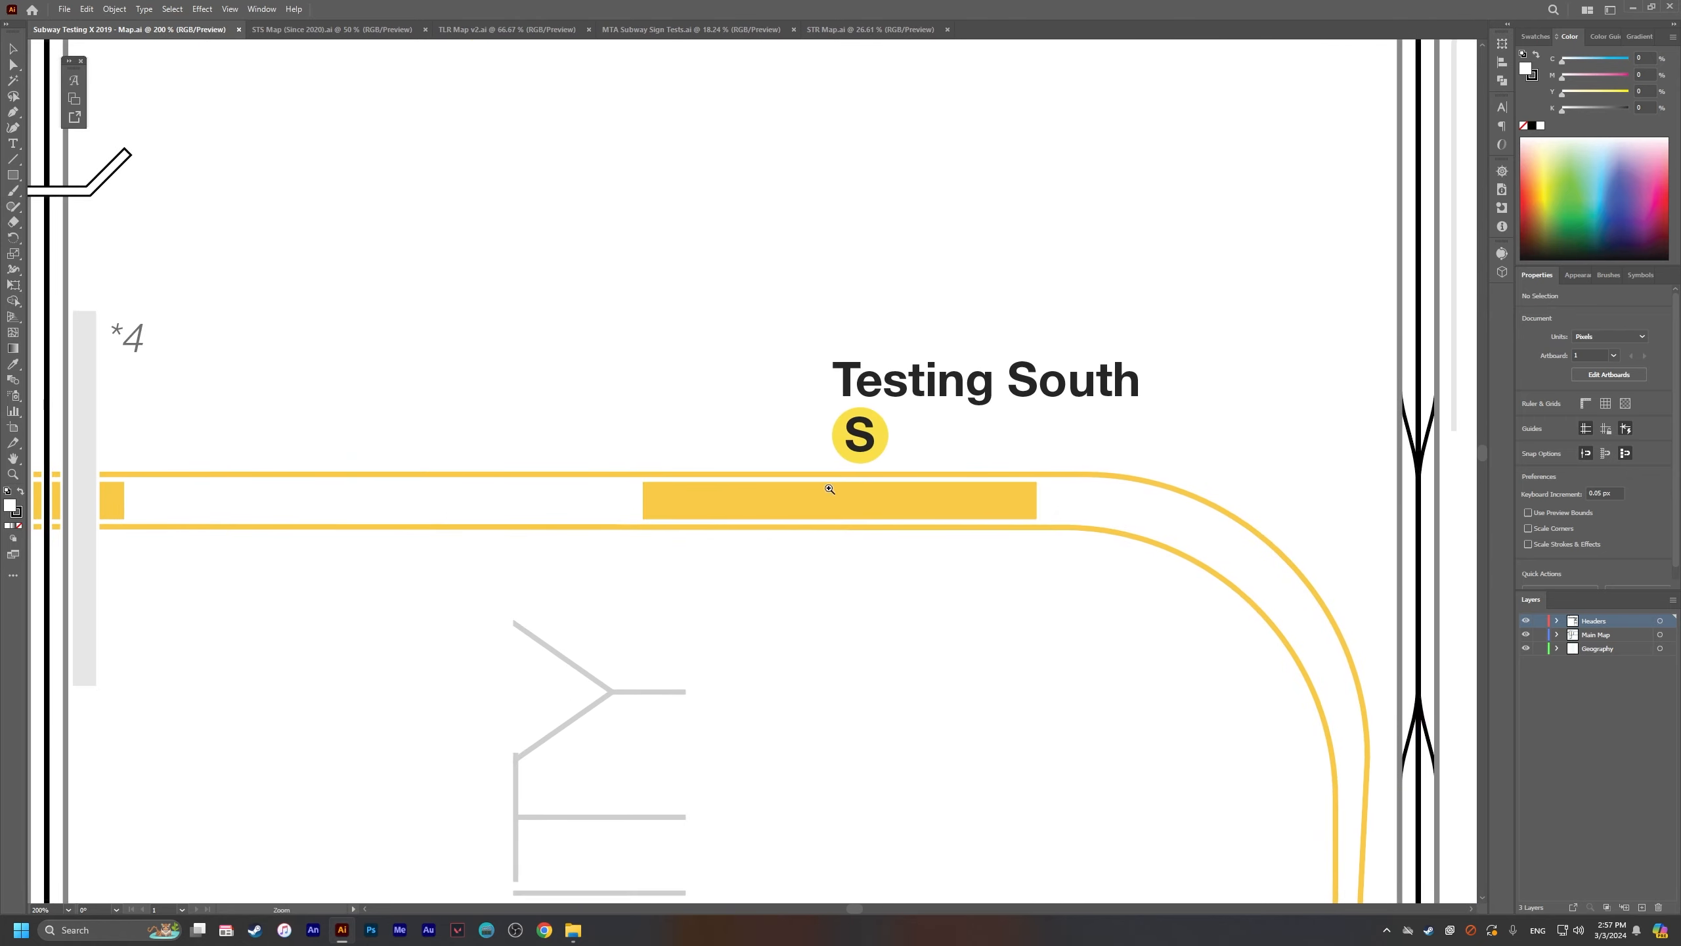
pyautogui.scroll(-3, 703, 532)
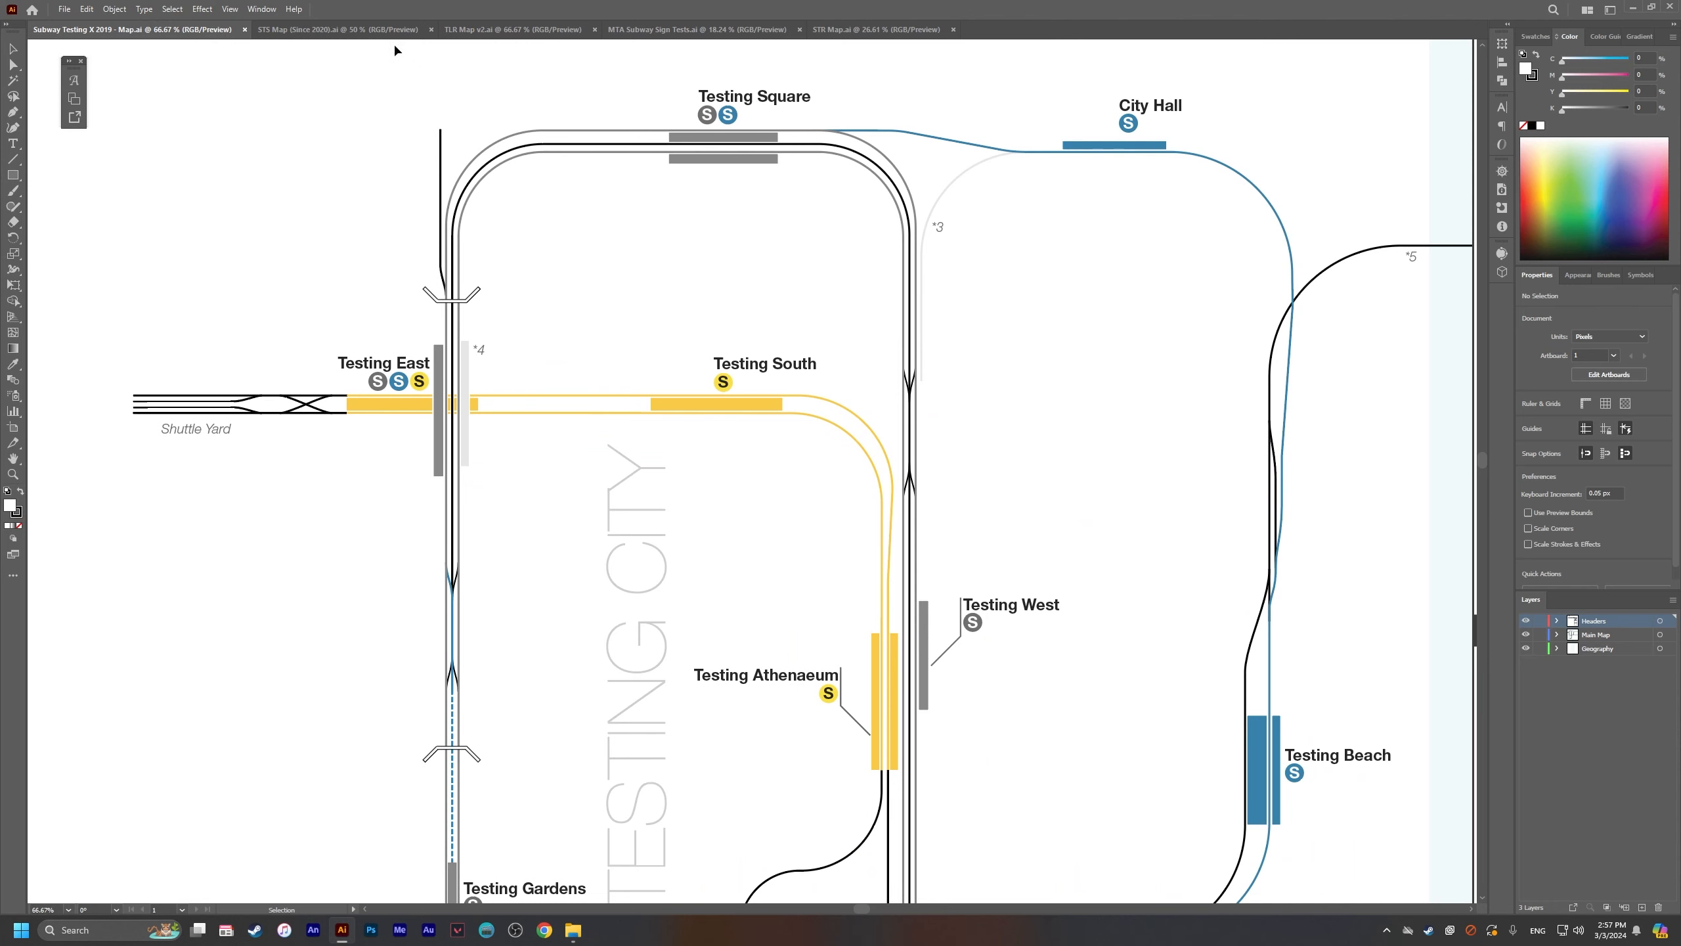
# Step: Switch to the STS Map (Since 2020).ai document and examine the Hudson City Subway Map down to Lincoln Pk South
pyautogui.click(338, 29)
pyautogui.moveTo(612, 323); pyautogui.dragTo(850, 482)
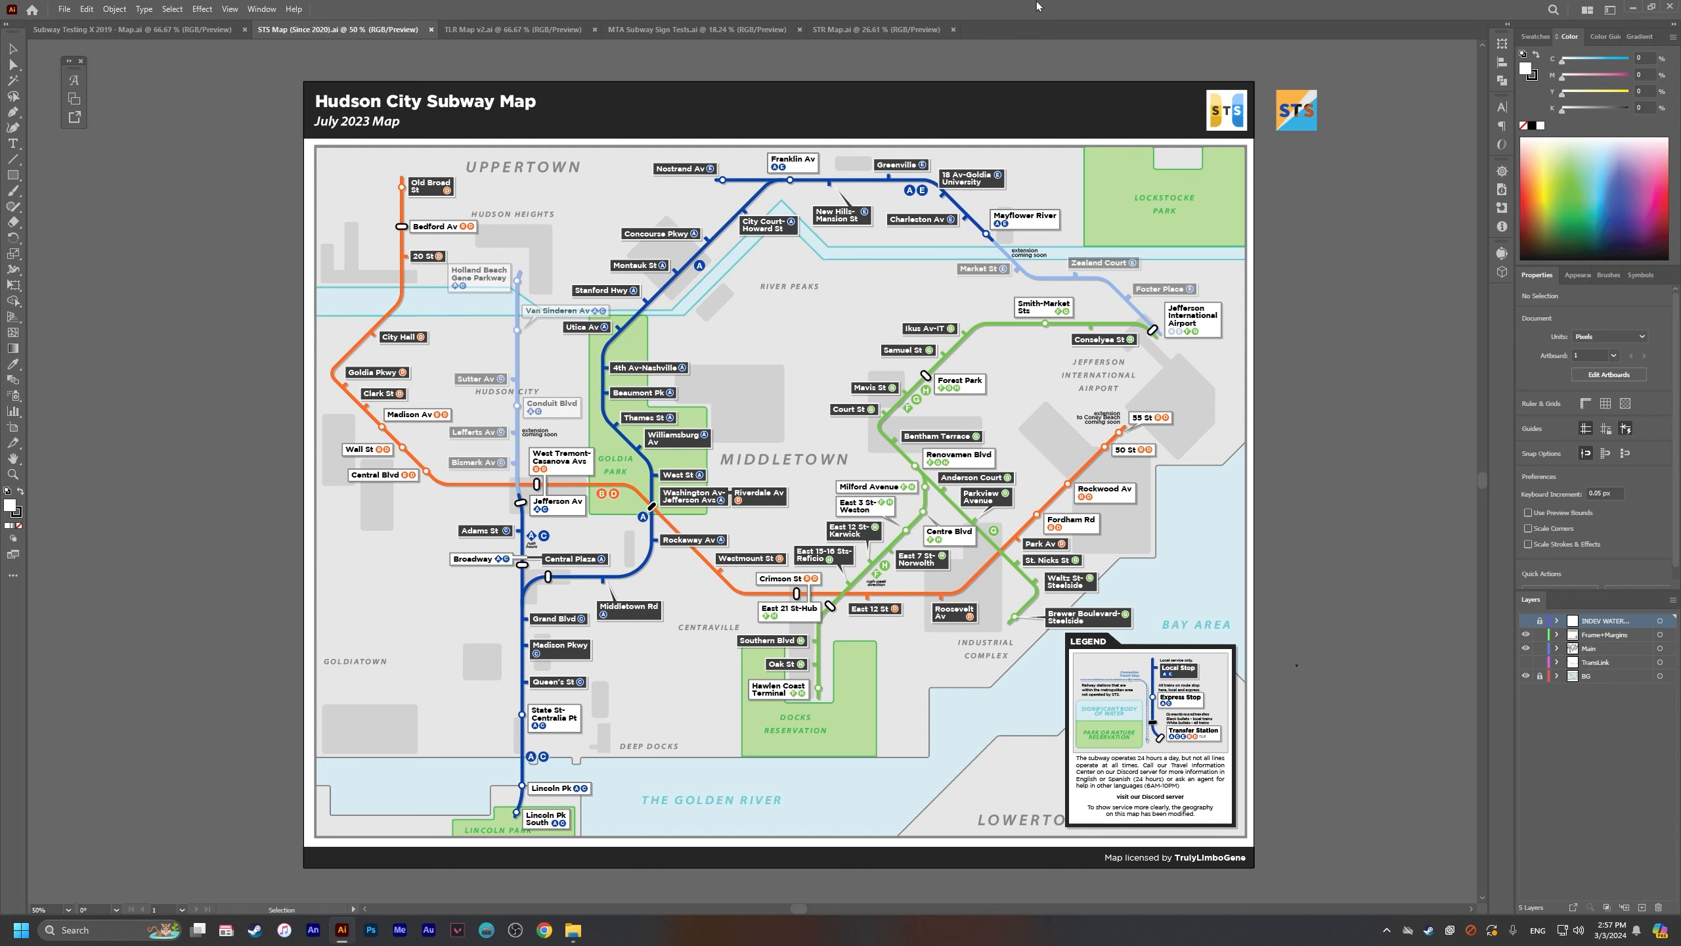
pyautogui.moveTo(687, 508); pyautogui.dragTo(654, 481)
pyautogui.keyDown('ctrl'); pyautogui.click(807, 484); pyautogui.keyUp('ctrl')
pyautogui.scroll(1, 471, 528)
pyautogui.moveTo(471, 528); pyautogui.dragTo(774, 370)
pyautogui.moveTo(763, 784); pyautogui.dragTo(739, 619)
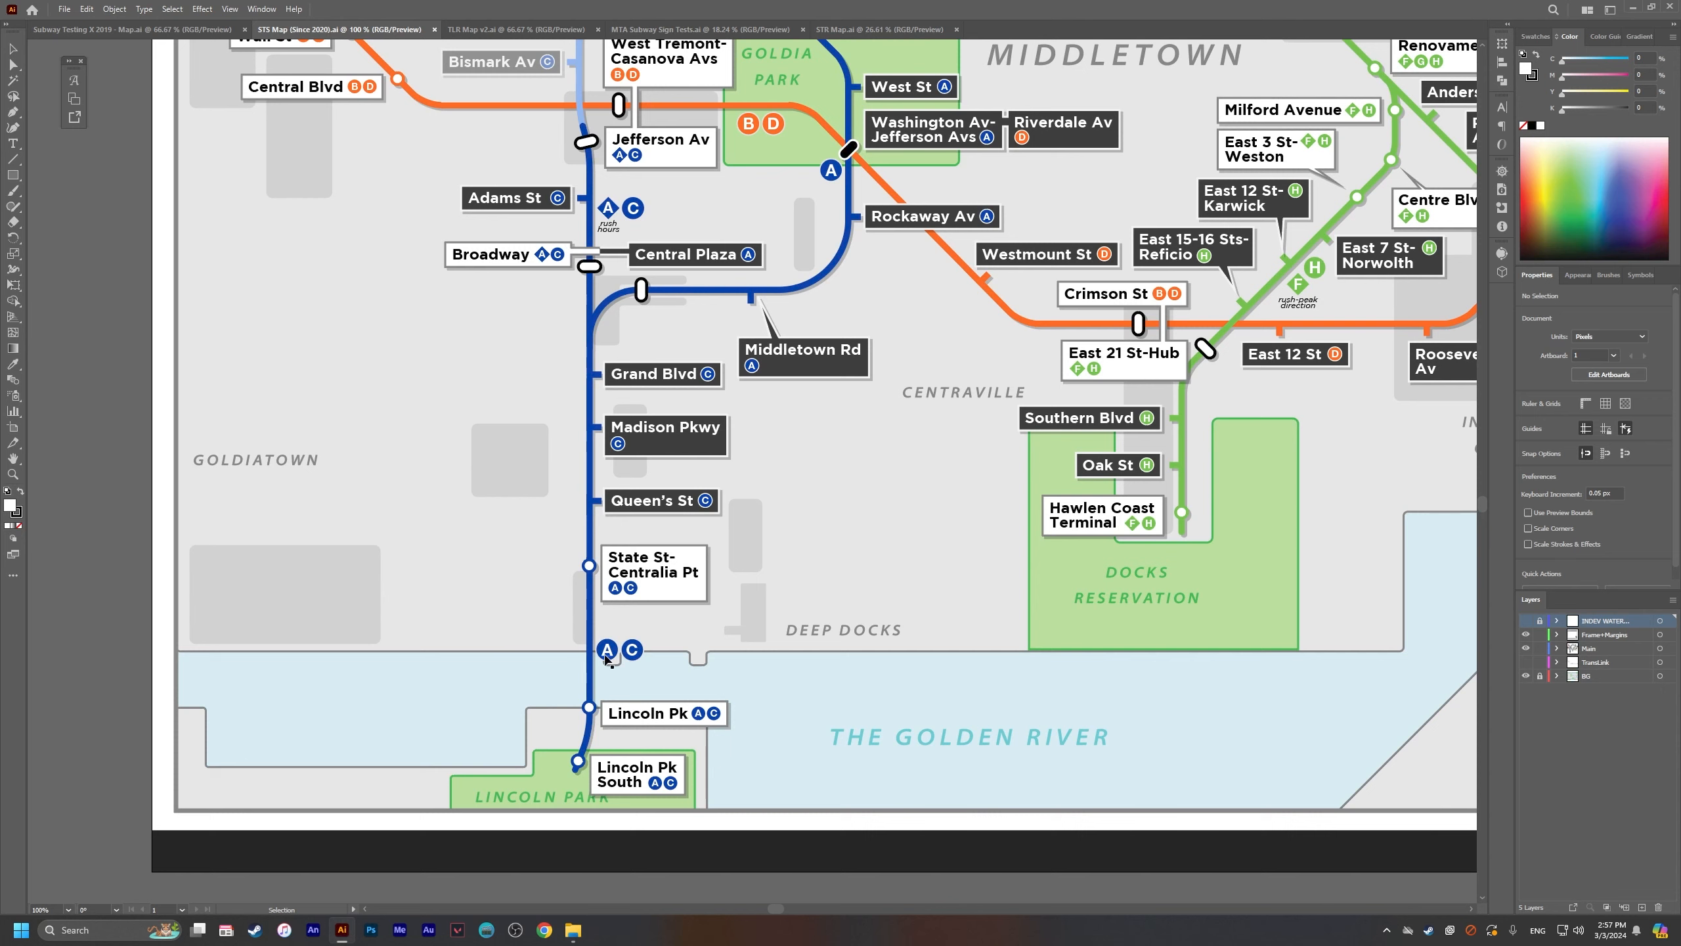
# Step: Examine the Hudson City Subway Map from the Golden River area up to the Uppertown stations
pyautogui.moveTo(1190, 505); pyautogui.dragTo(601, 526)
pyautogui.moveTo(901, 406); pyautogui.dragTo(1070, 550)
pyautogui.moveTo(529, 317); pyautogui.dragTo(682, 488)
pyautogui.moveTo(477, 291); pyautogui.dragTo(587, 445)
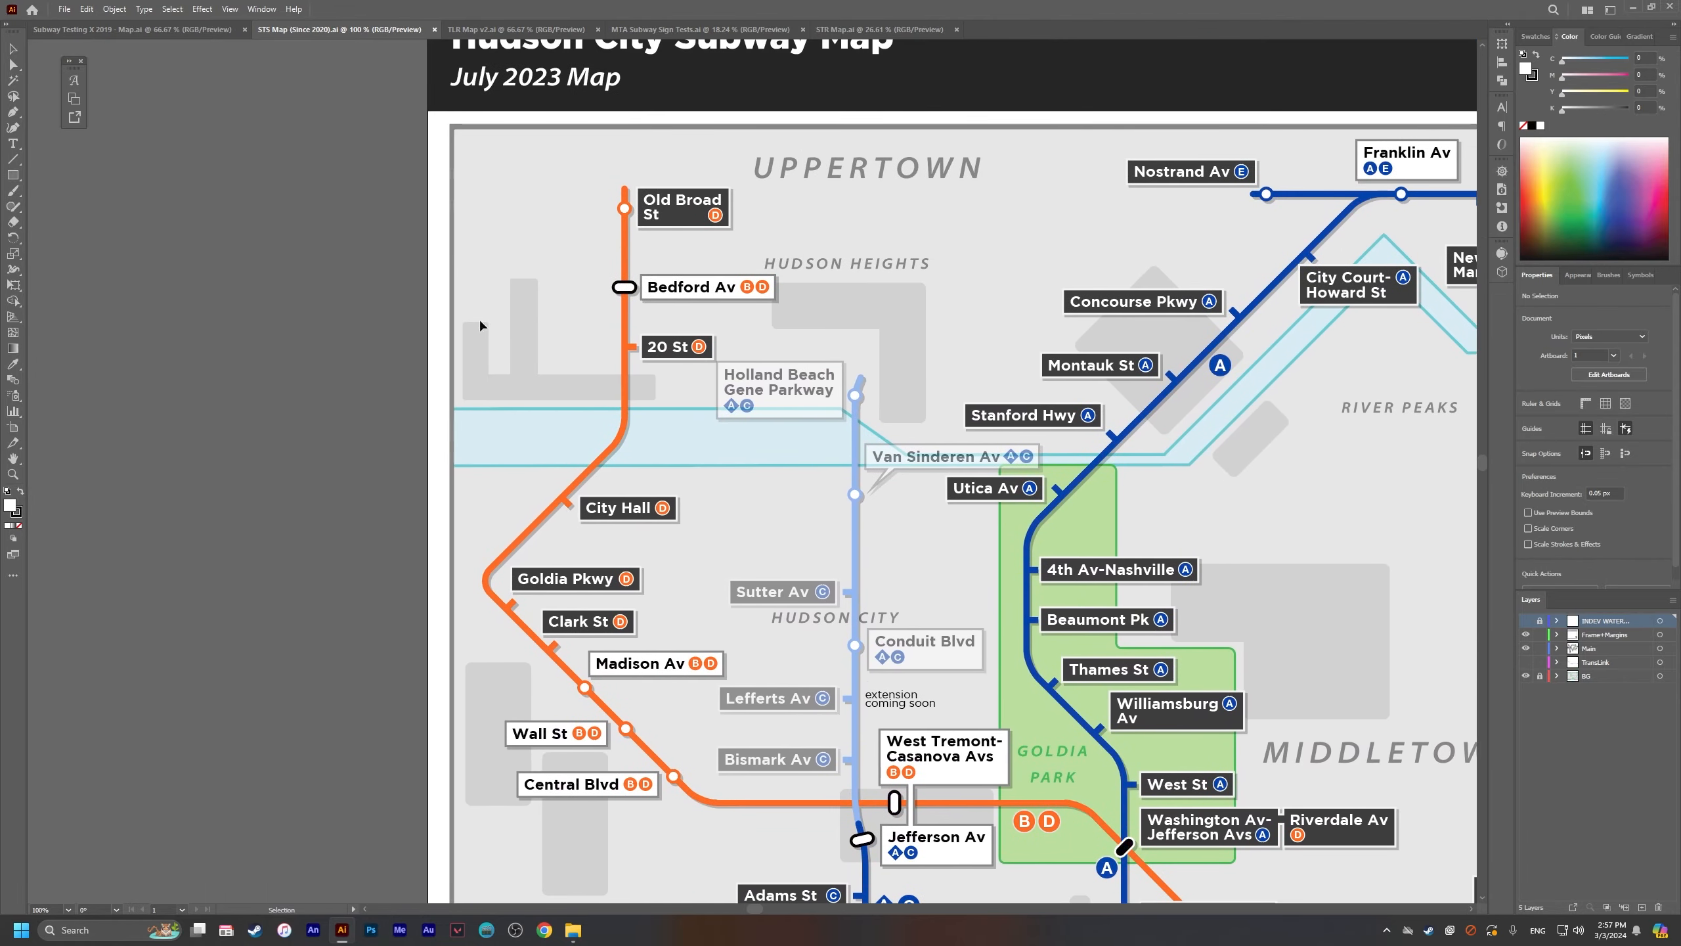
pyautogui.moveTo(807, 396); pyautogui.dragTo(698, 470)
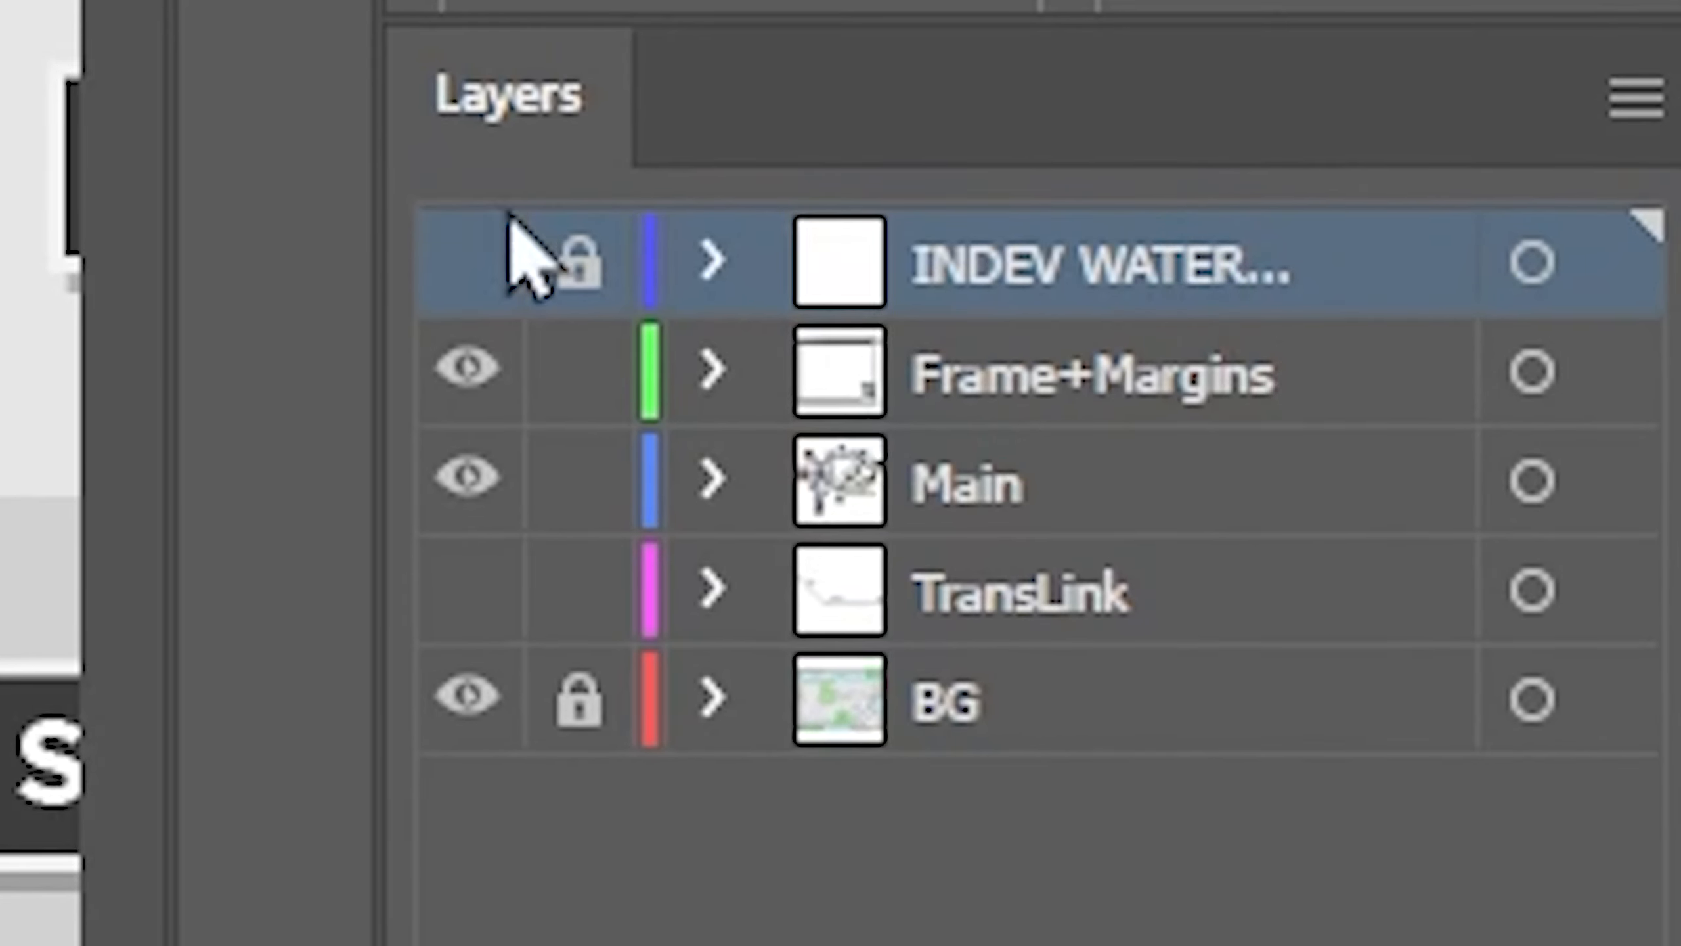
# Step: Hide the Frame+Margins layer of the Hudson City Subway Map and look over the artwork without it
pyautogui.scroll(-4, 40, 490)
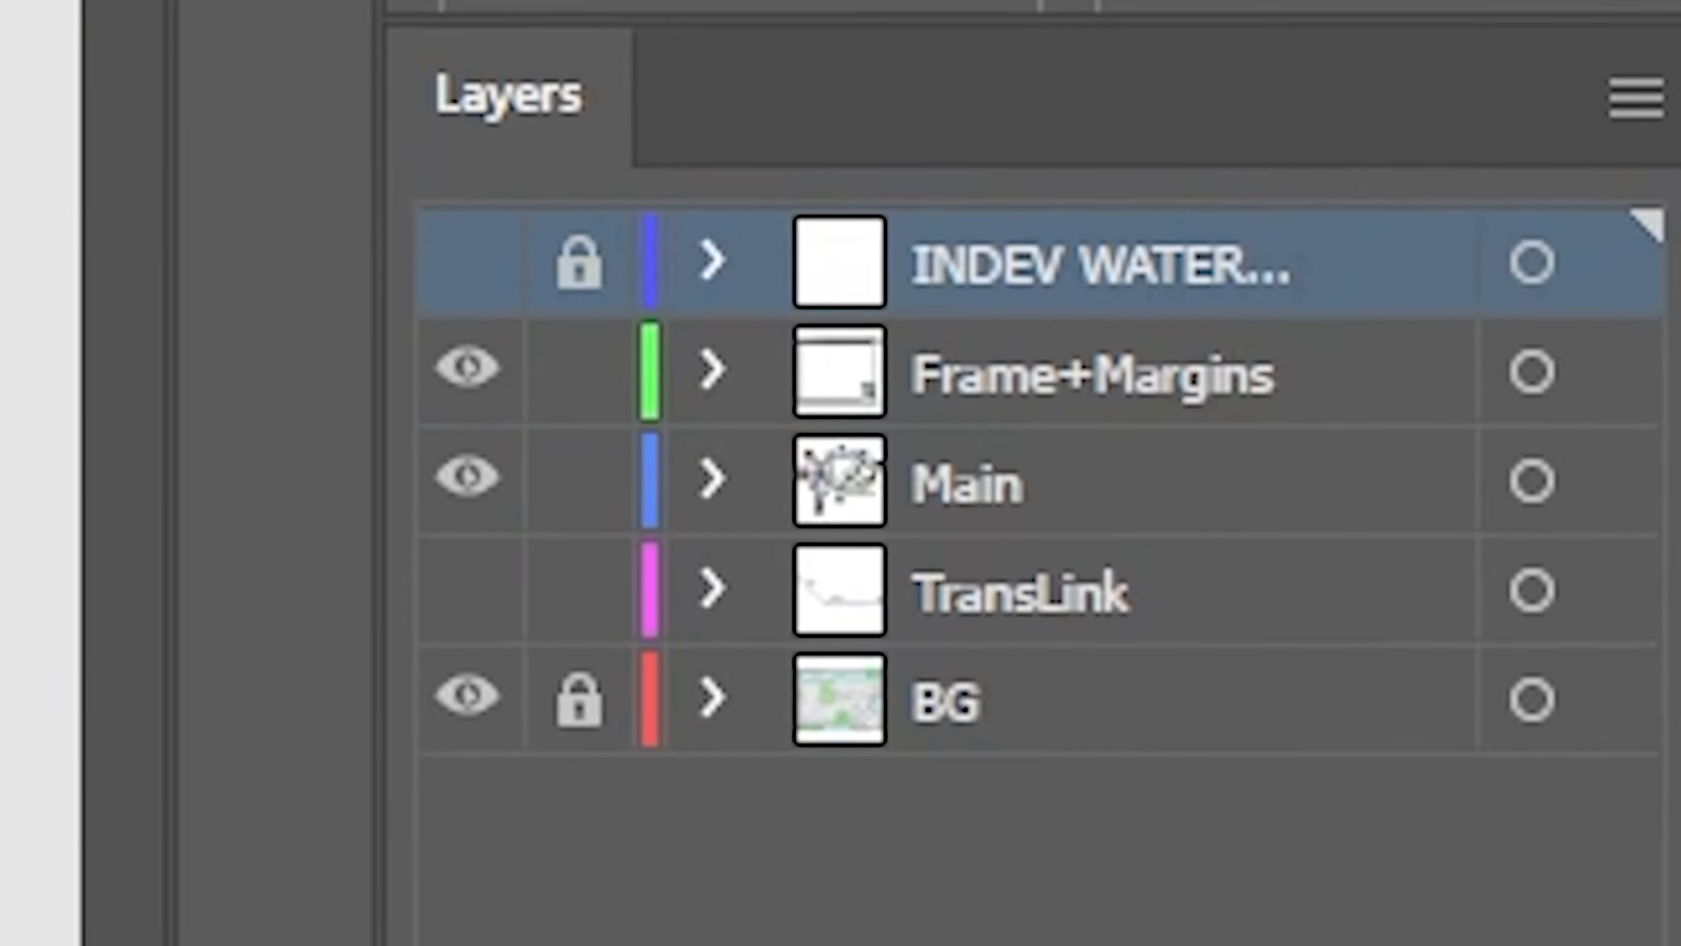
pyautogui.scroll(-2, 39, 473)
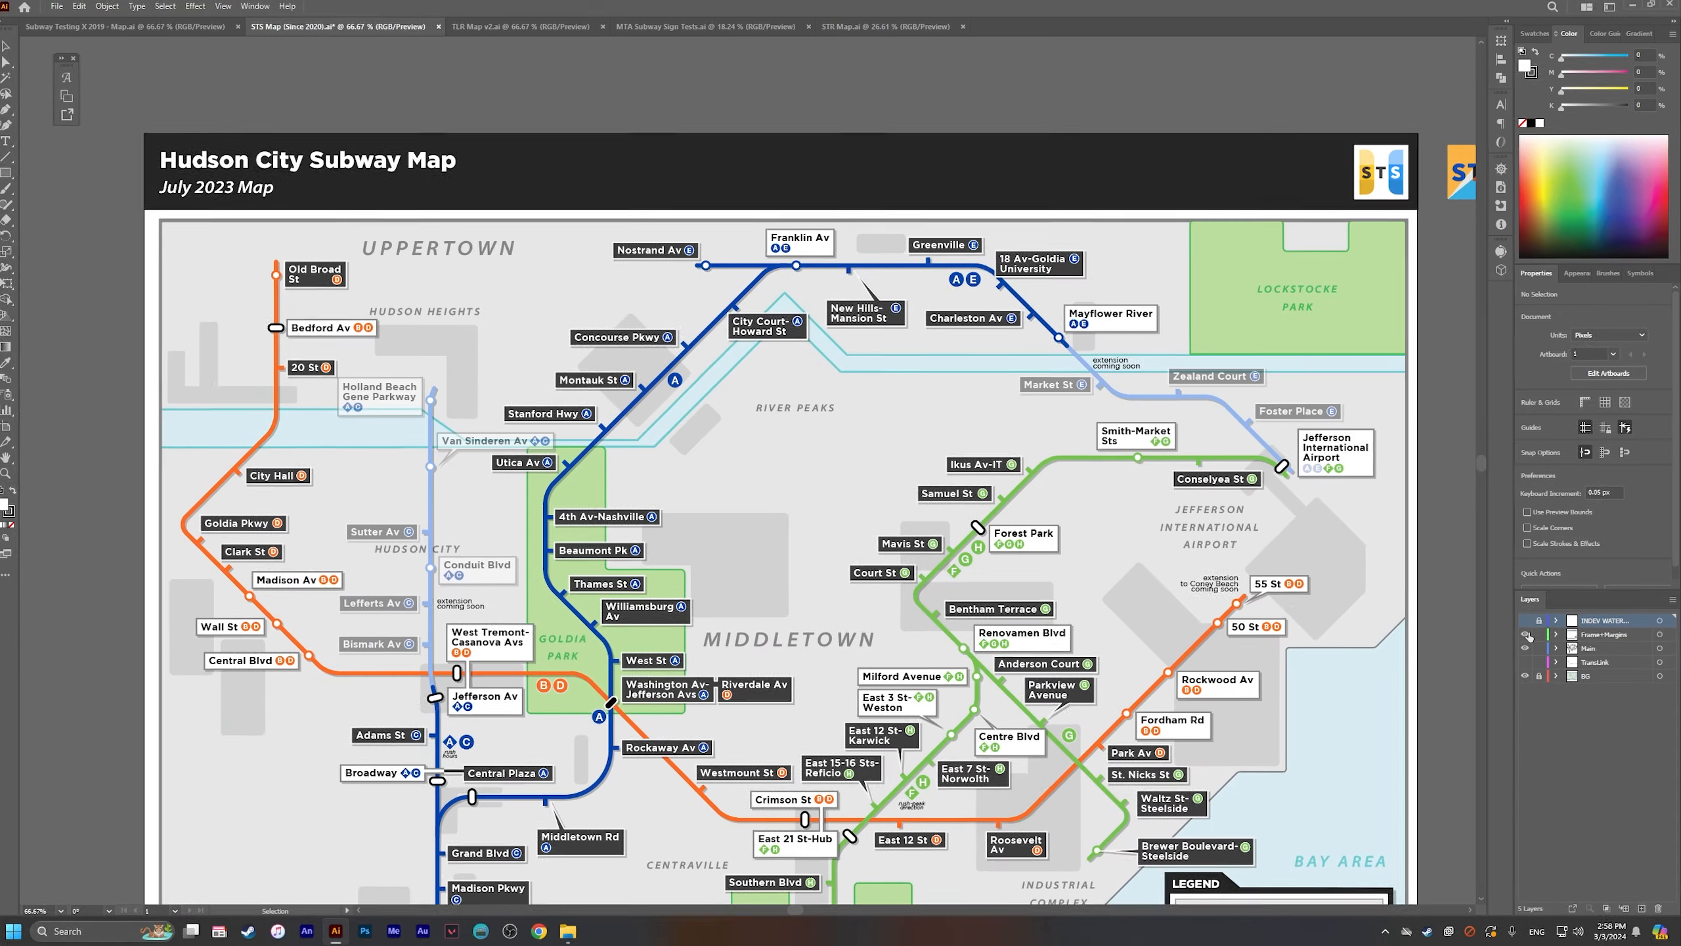
pyautogui.click(1526, 635)
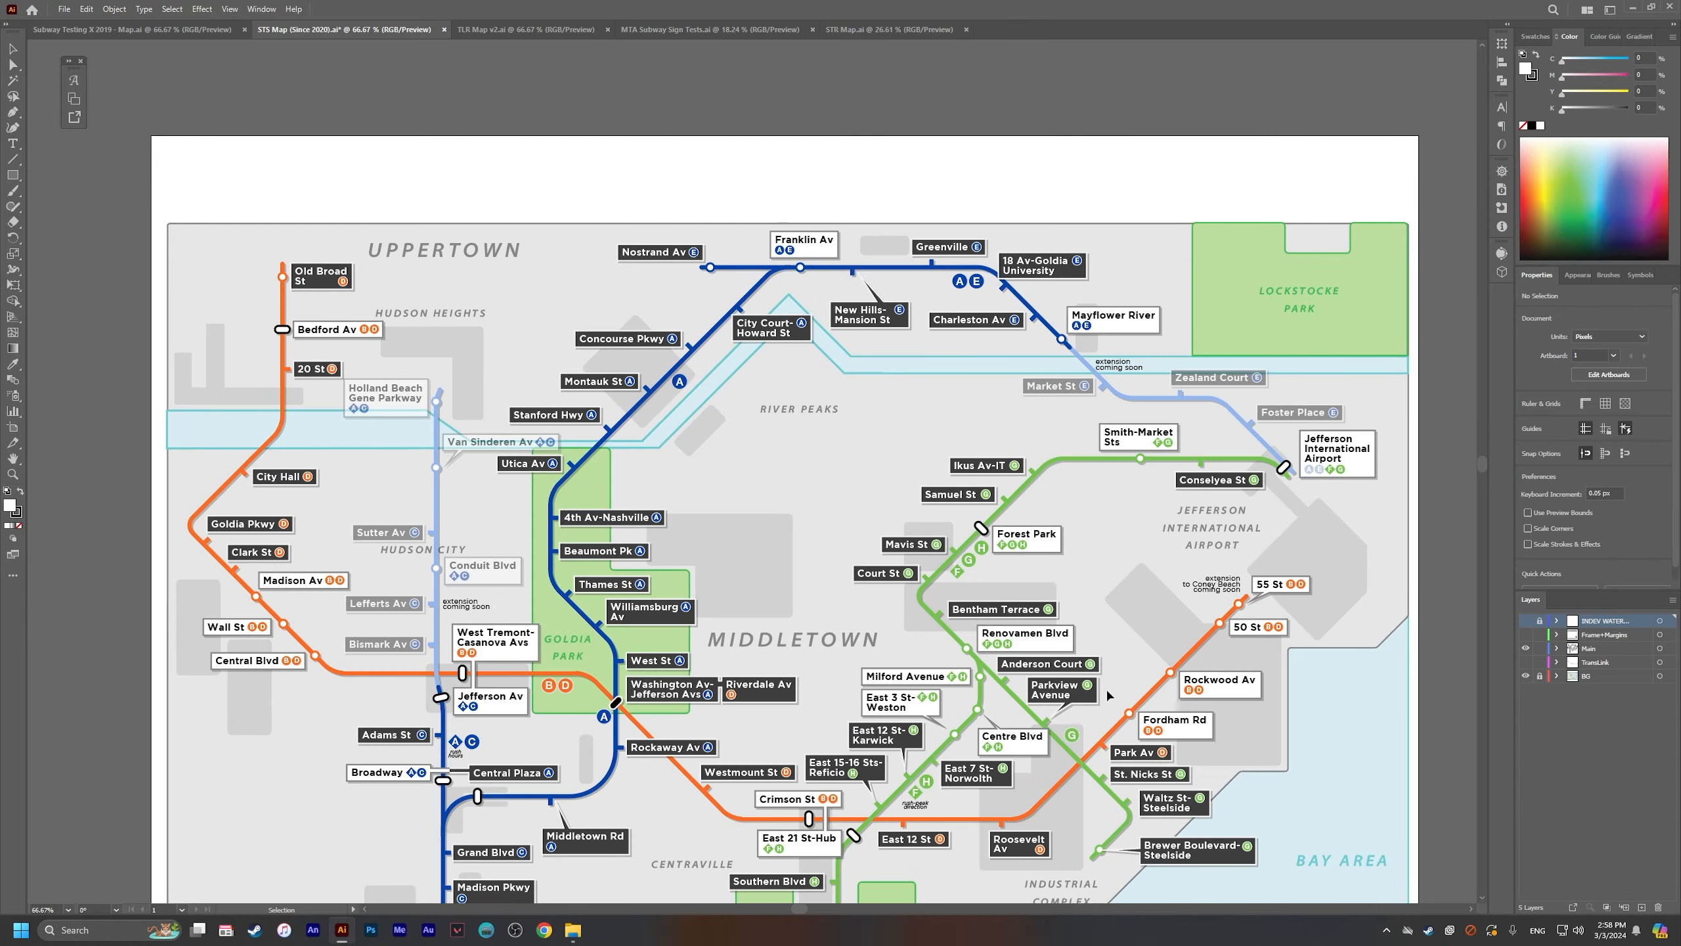
pyautogui.scroll(-5, 1133, 595)
pyautogui.moveTo(1234, 725); pyautogui.dragTo(1352, 847)
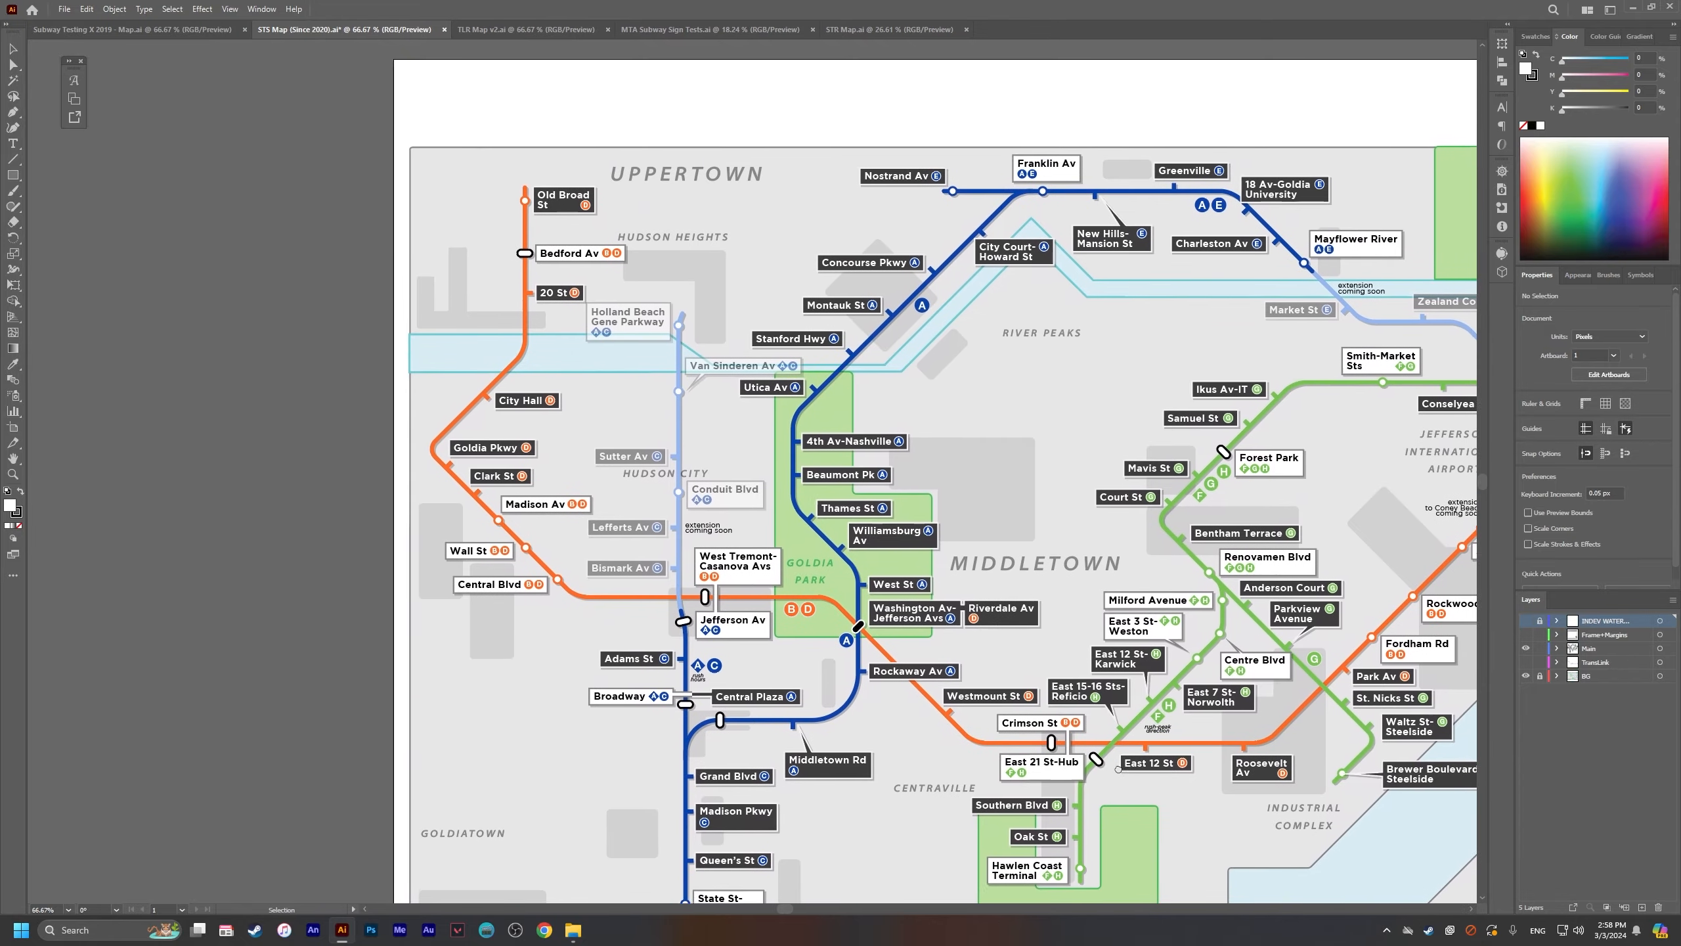
# Step: Toggle the layer holding the subway lines and stations off and on to compare the Hudson City map with its bare geography
pyautogui.moveTo(724, 304); pyautogui.dragTo(540, 413)
pyautogui.moveTo(842, 690); pyautogui.dragTo(772, 664)
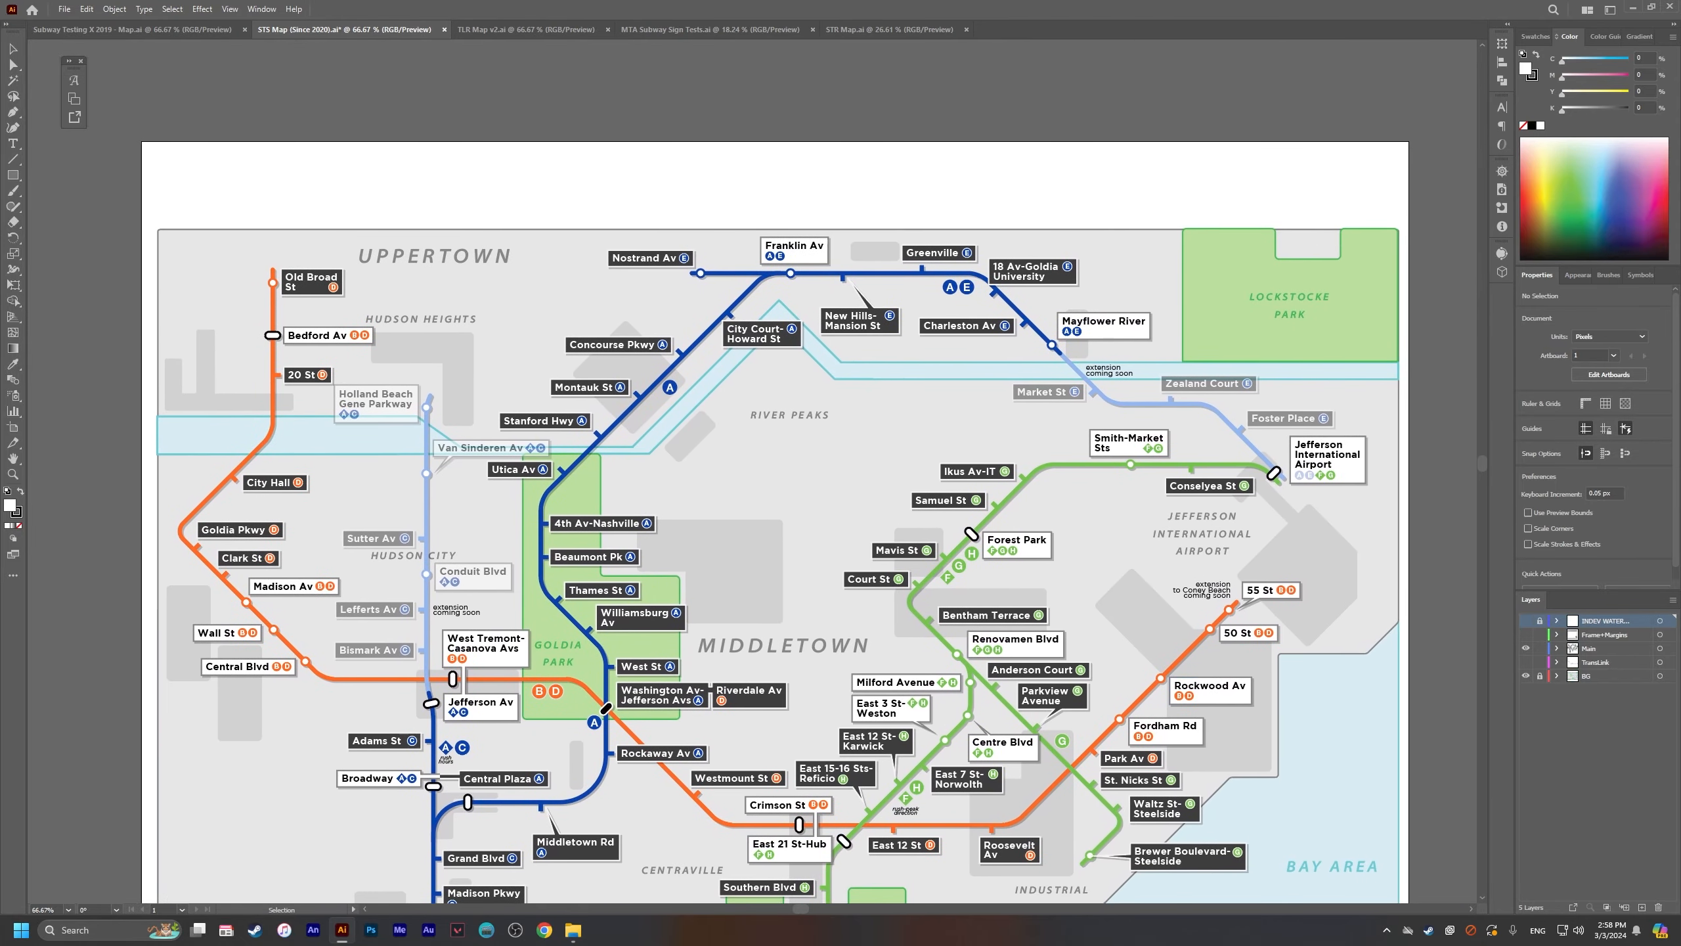
pyautogui.moveTo(1308, 827); pyautogui.dragTo(1376, 590)
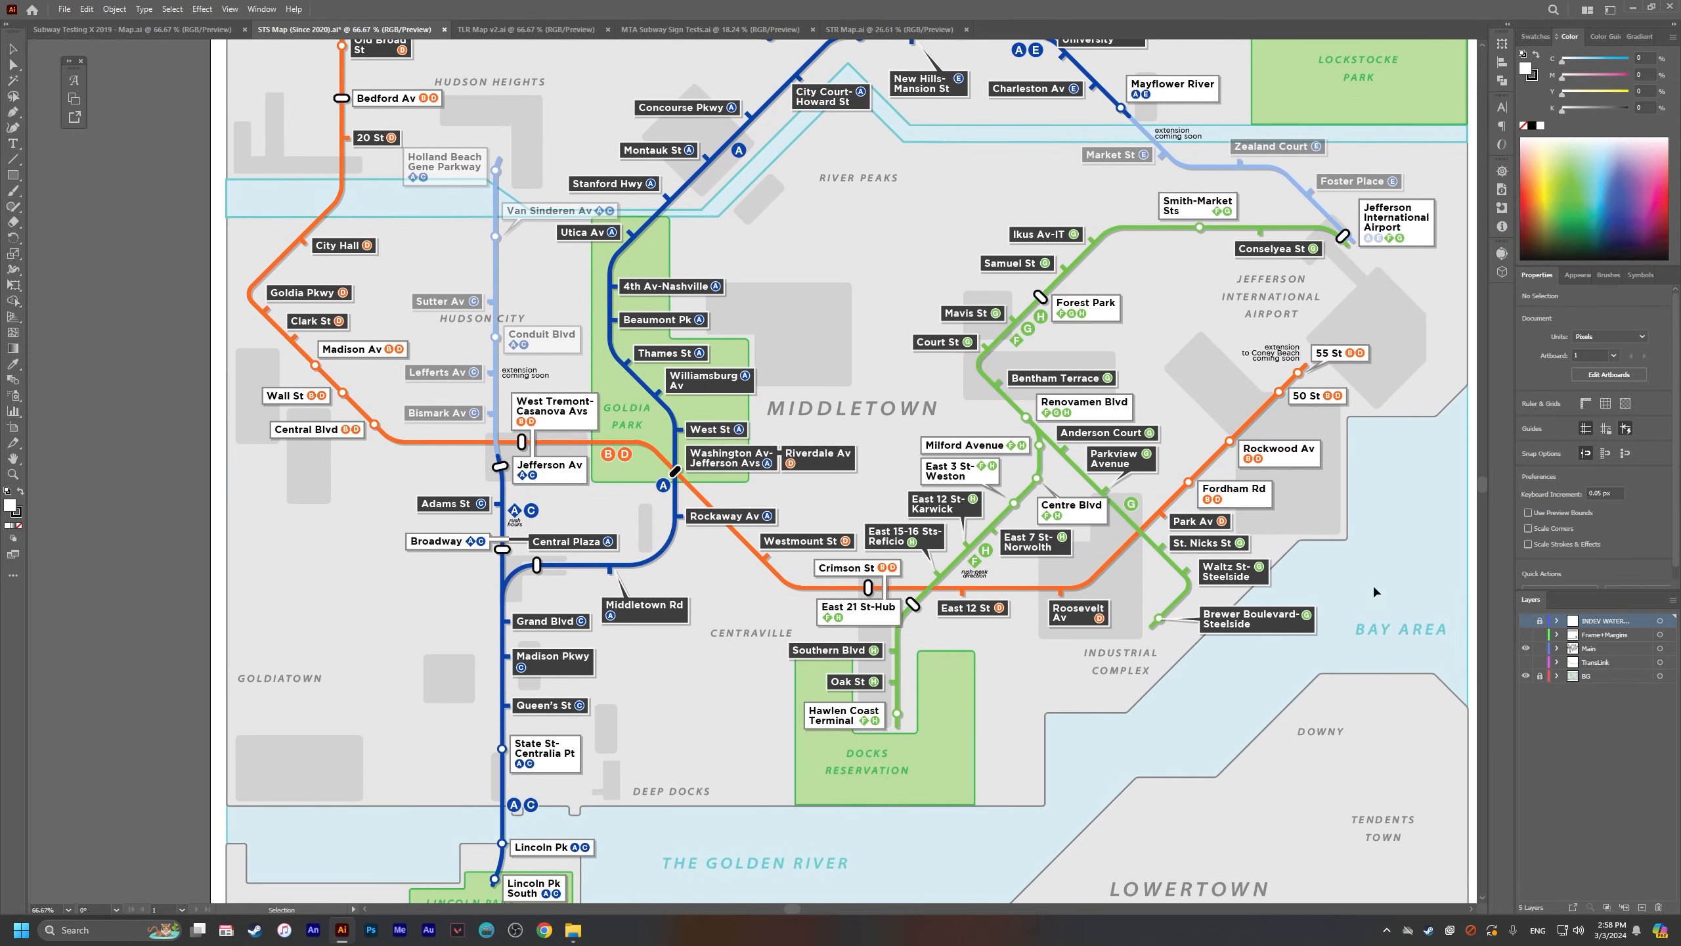
pyautogui.click(1527, 649)
pyautogui.click(1527, 649)
pyautogui.click(1526, 649)
pyautogui.click(1526, 649)
pyautogui.click(1526, 648)
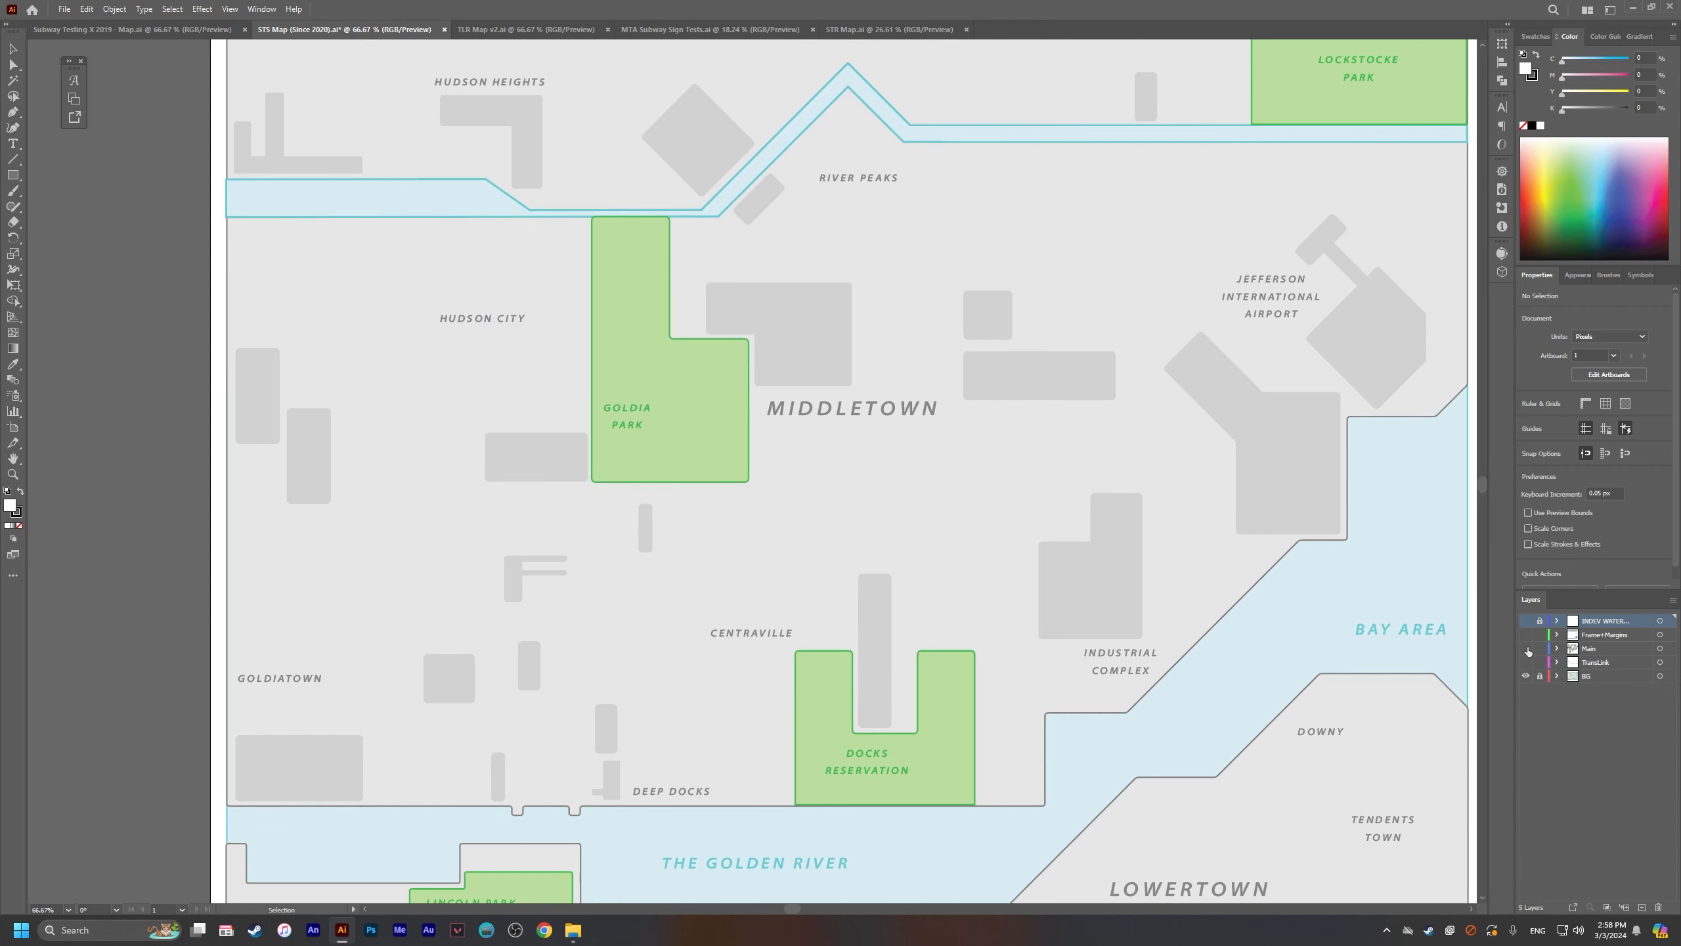
pyautogui.click(1527, 649)
pyautogui.click(1527, 648)
pyautogui.click(1527, 649)
pyautogui.click(1527, 649)
pyautogui.click(1527, 648)
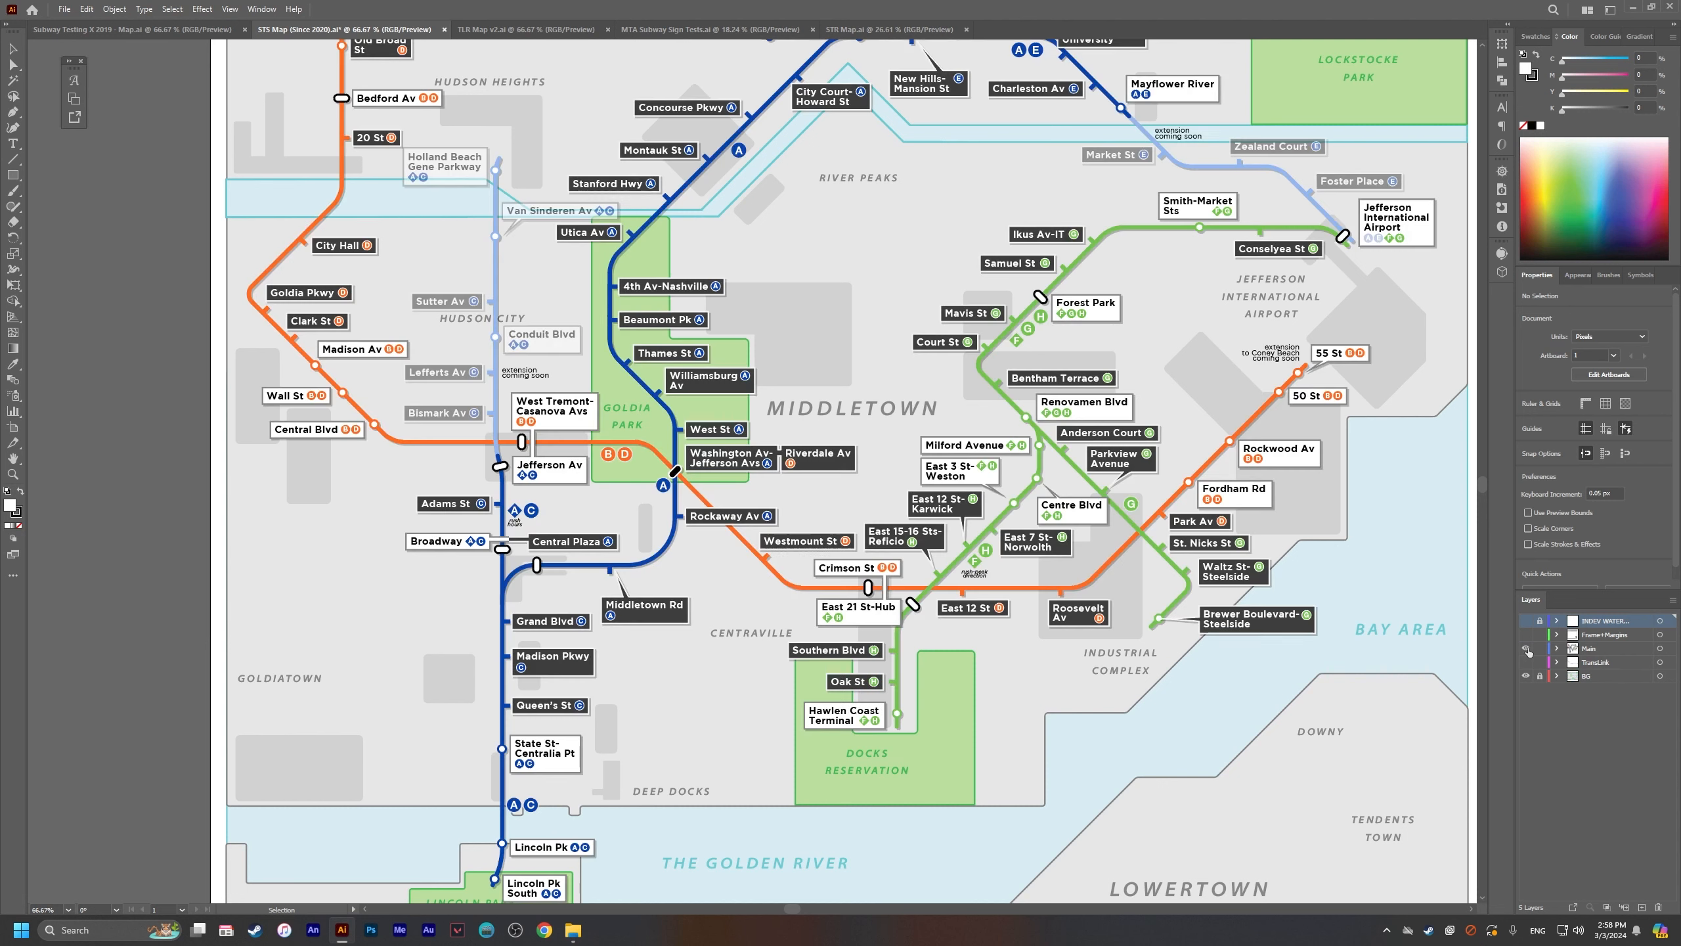
# Step: Show the TransLink layer and look over its dashed railway line across the northern part of the map
pyautogui.click(1526, 662)
pyautogui.click(1526, 662)
pyautogui.click(1526, 662)
pyautogui.moveTo(1219, 511); pyautogui.dragTo(1098, 655)
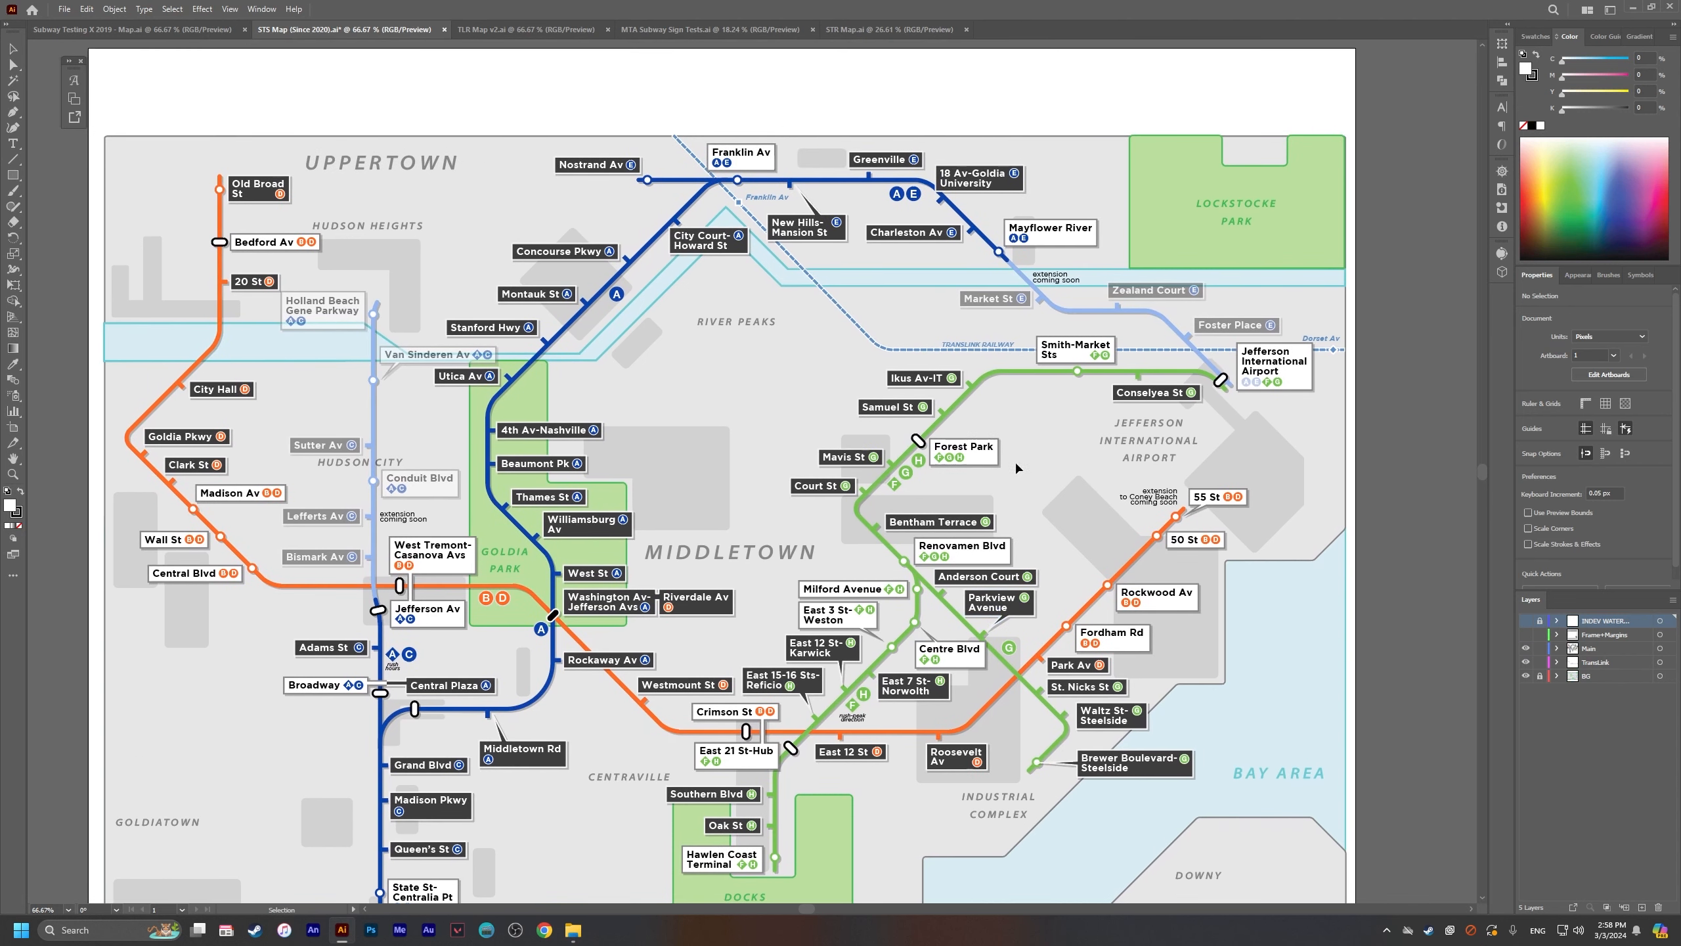
pyautogui.moveTo(754, 290); pyautogui.dragTo(783, 387)
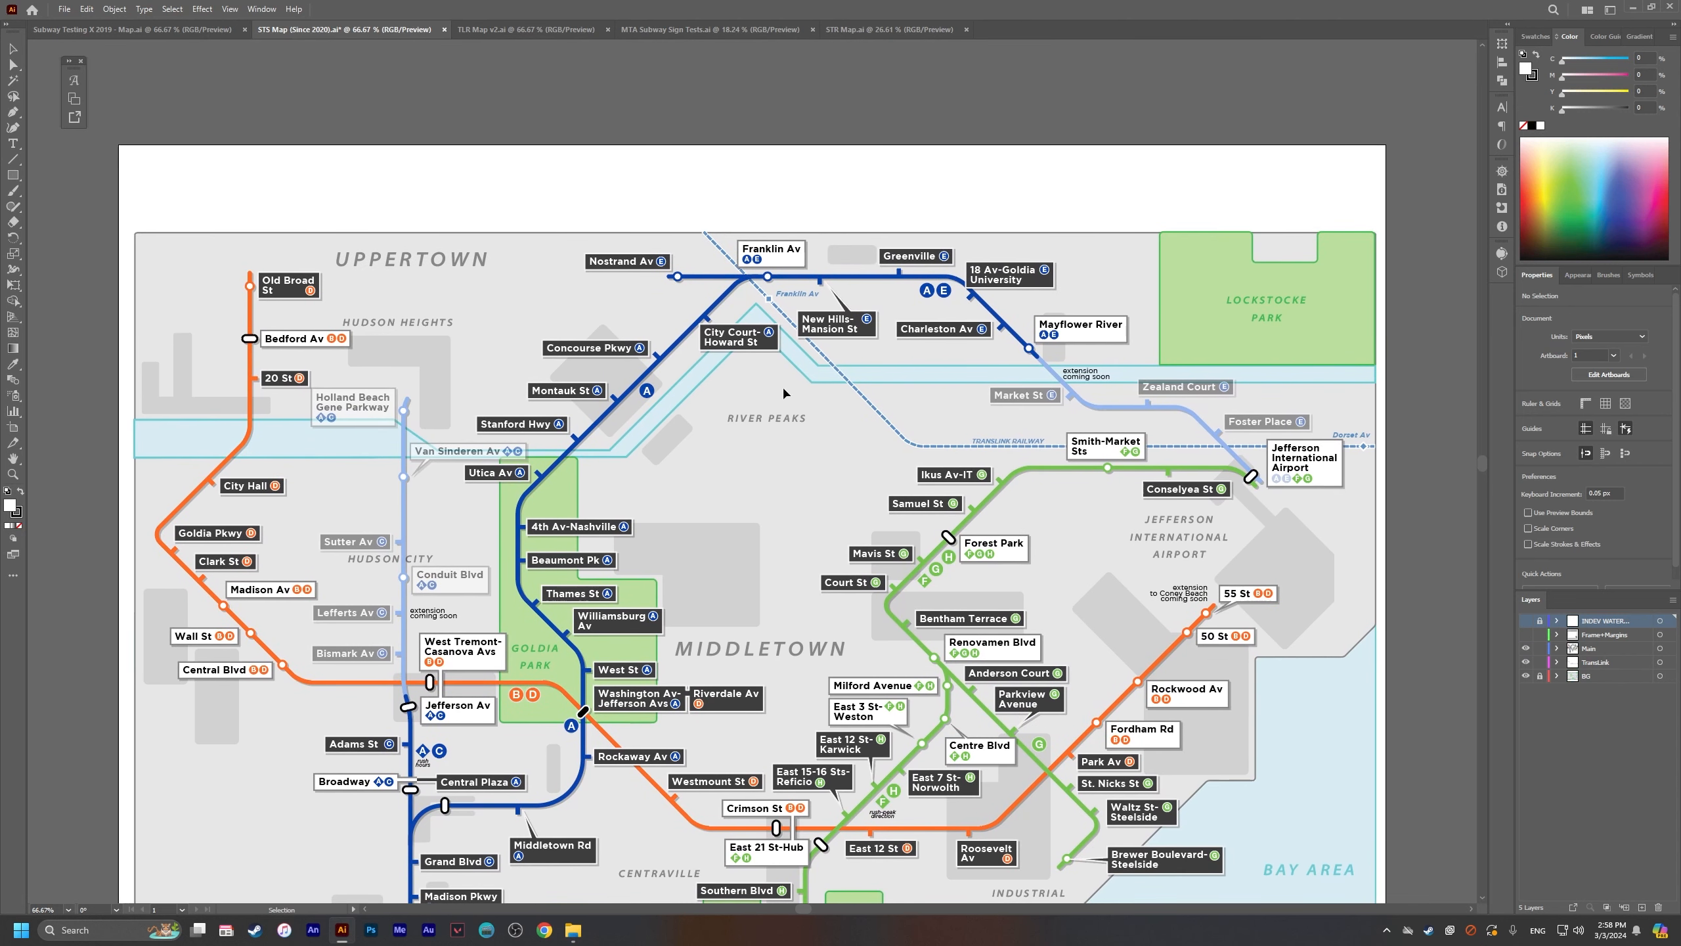
# Step: Show the watermark and Frame+Margins layers over the Hudson City Subway Map
pyautogui.click(1526, 621)
pyautogui.click(1526, 634)
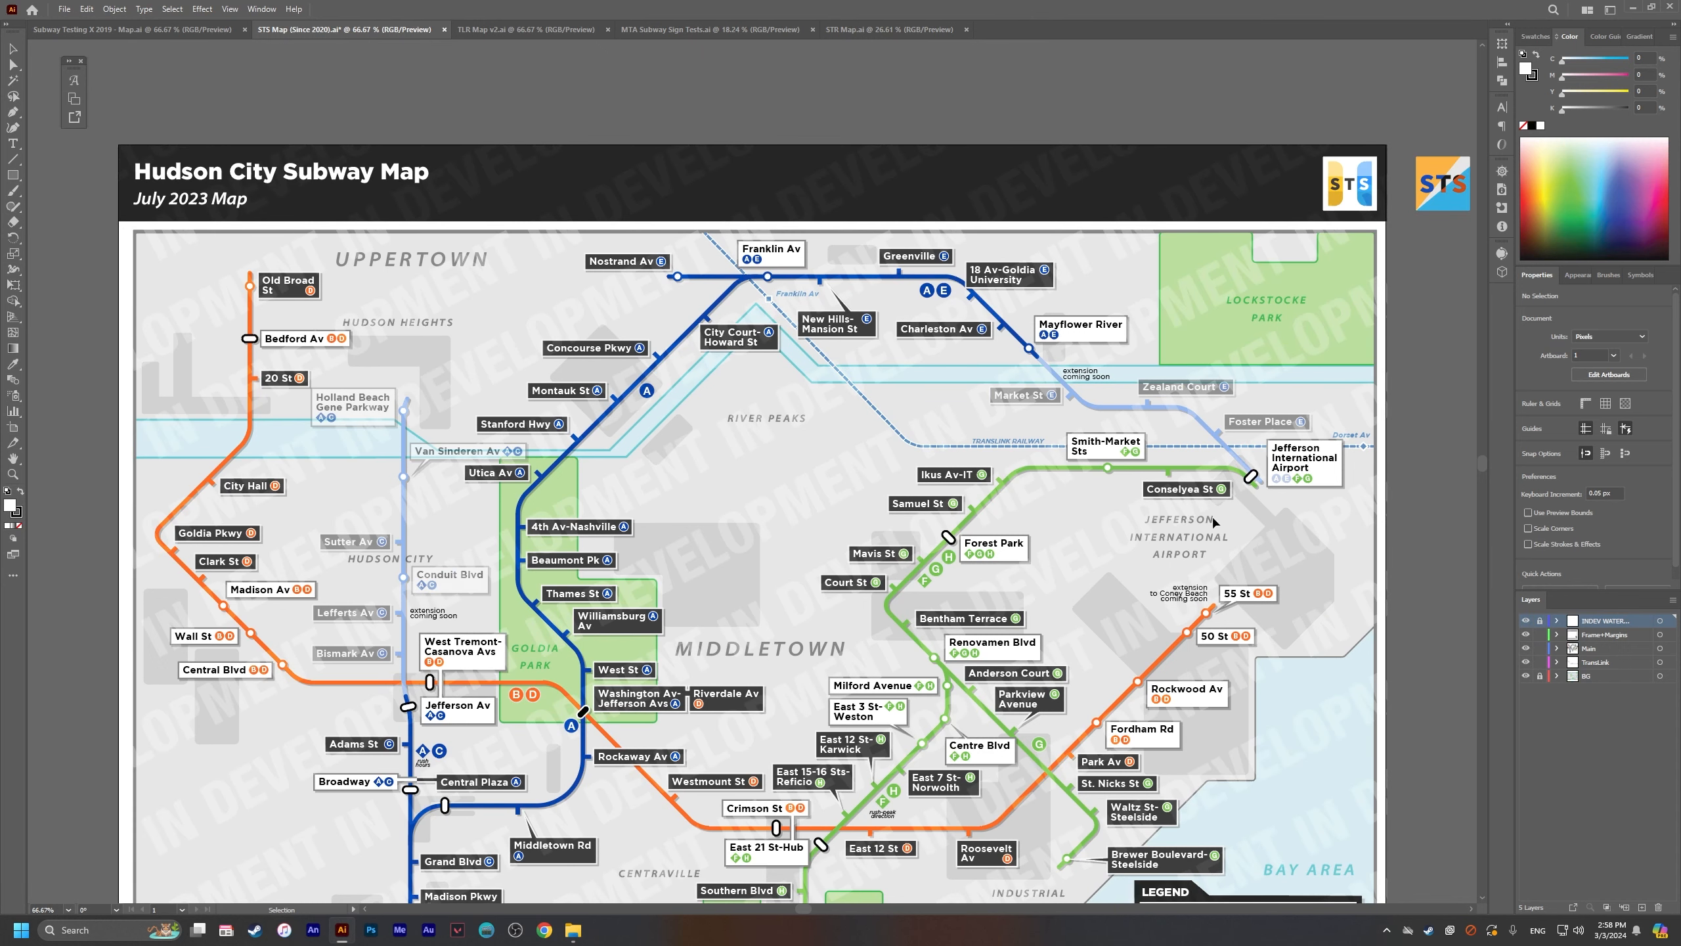
pyautogui.moveTo(1212, 518); pyautogui.dragTo(1310, 461)
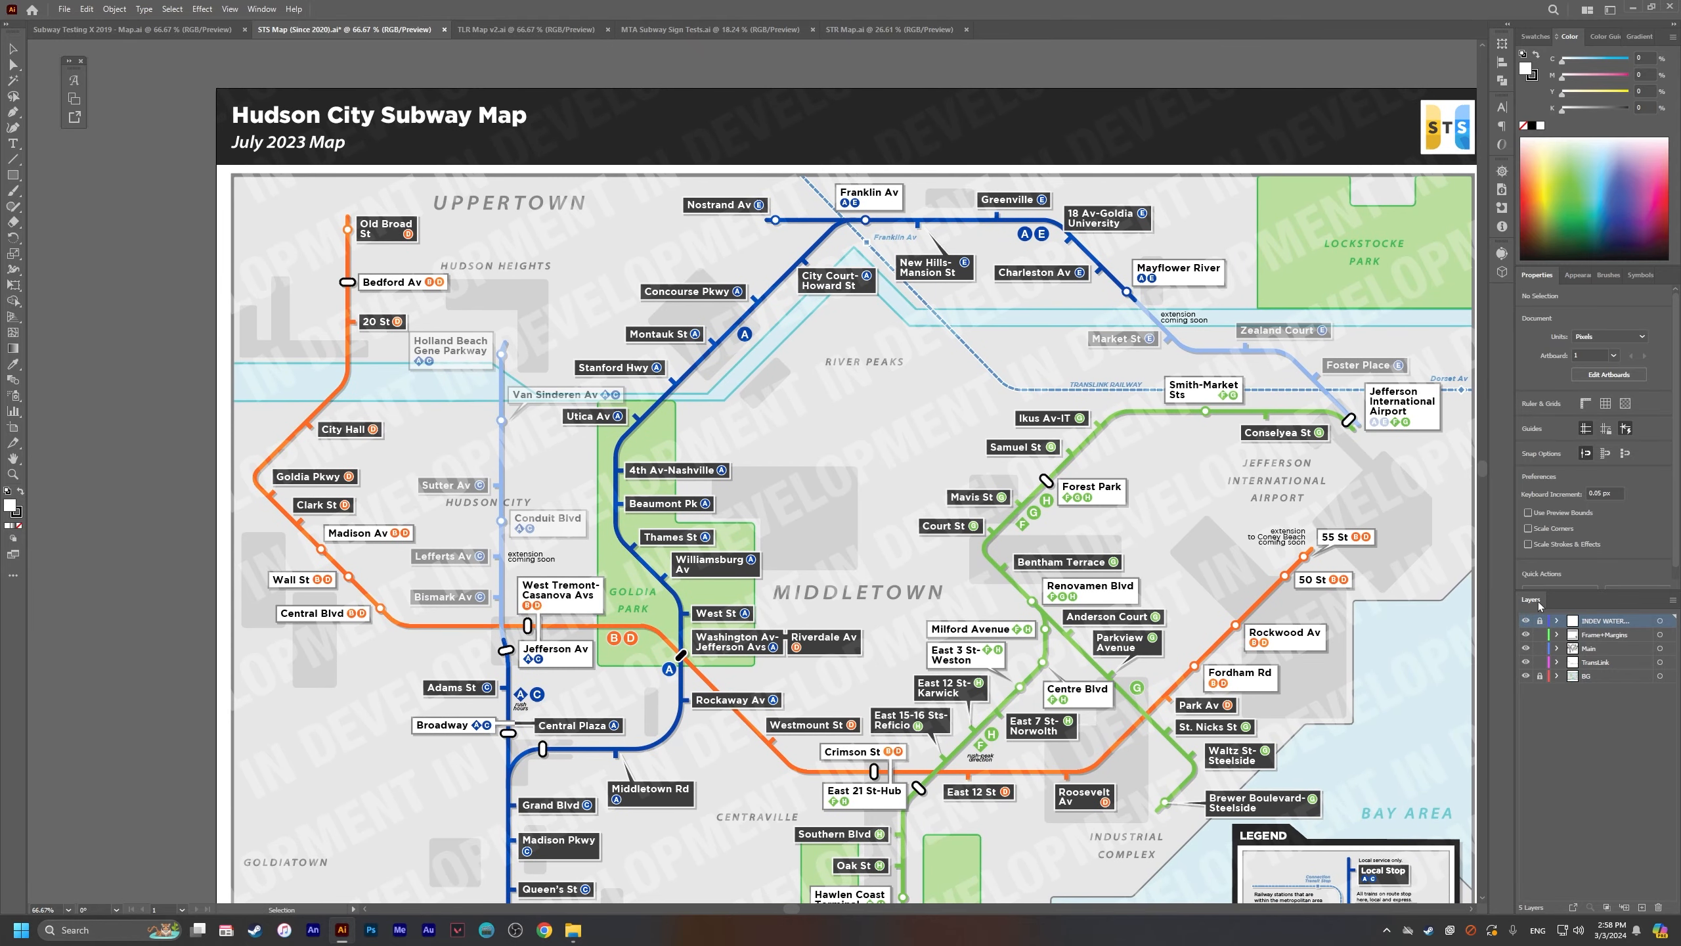
# Step: Hide the watermark layer, toggle the BG layer off and back on, and look over the map down to its legend
pyautogui.click(1525, 621)
pyautogui.click(1525, 675)
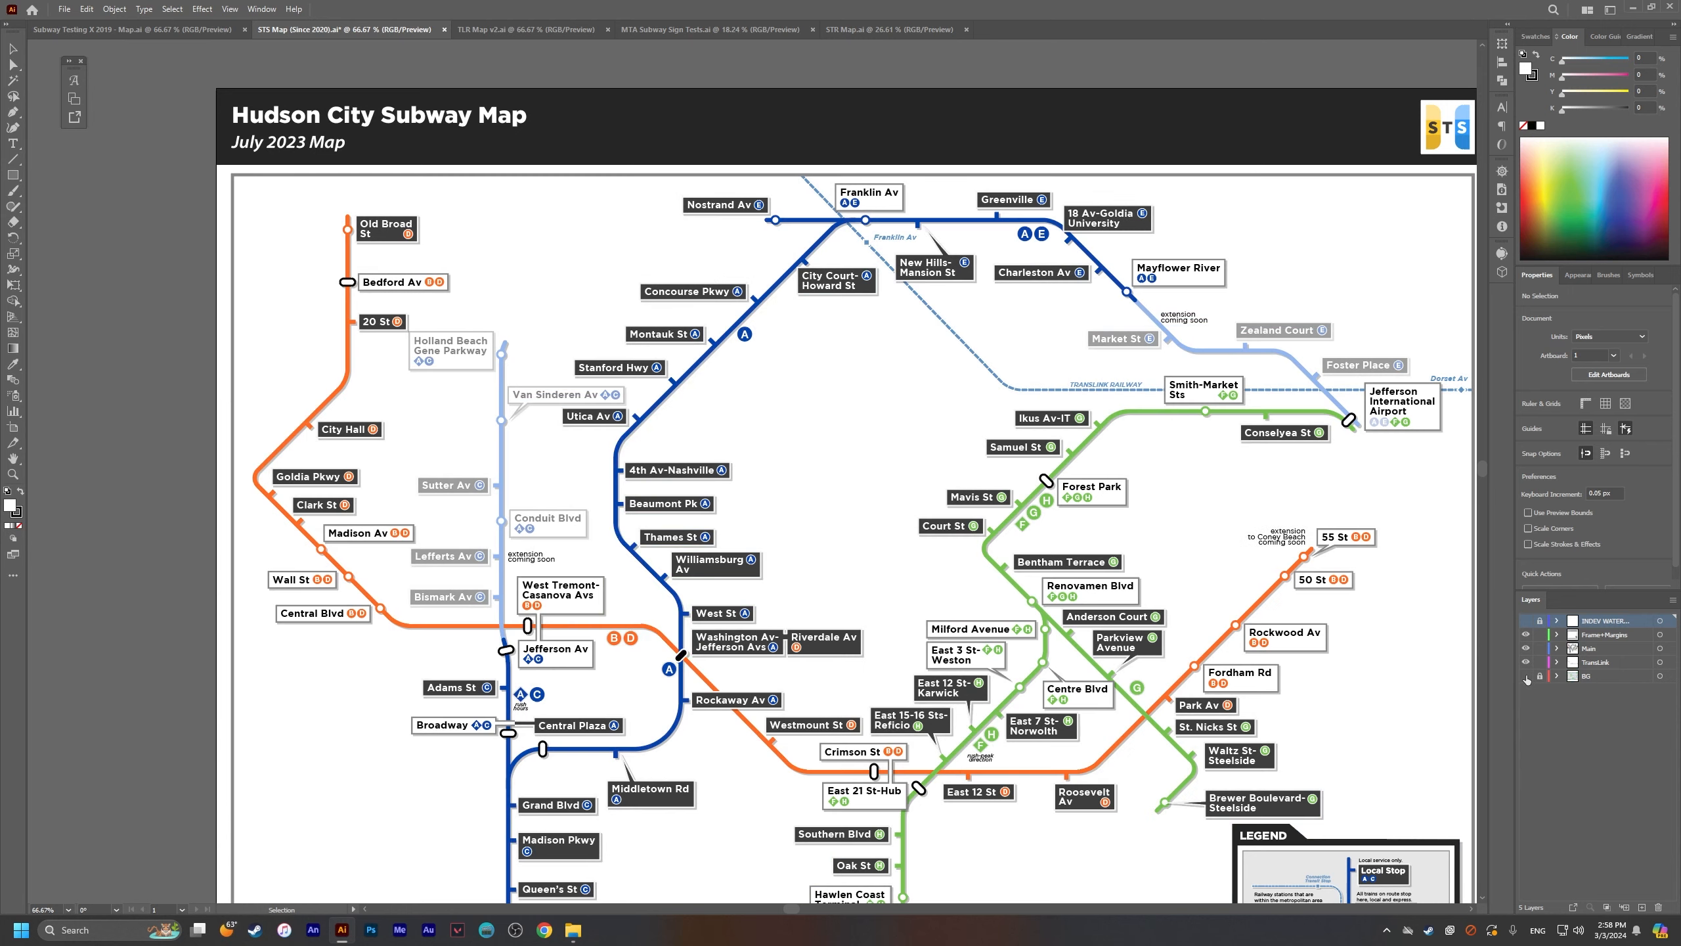
pyautogui.click(1526, 675)
pyautogui.scroll(-5, 1406, 504)
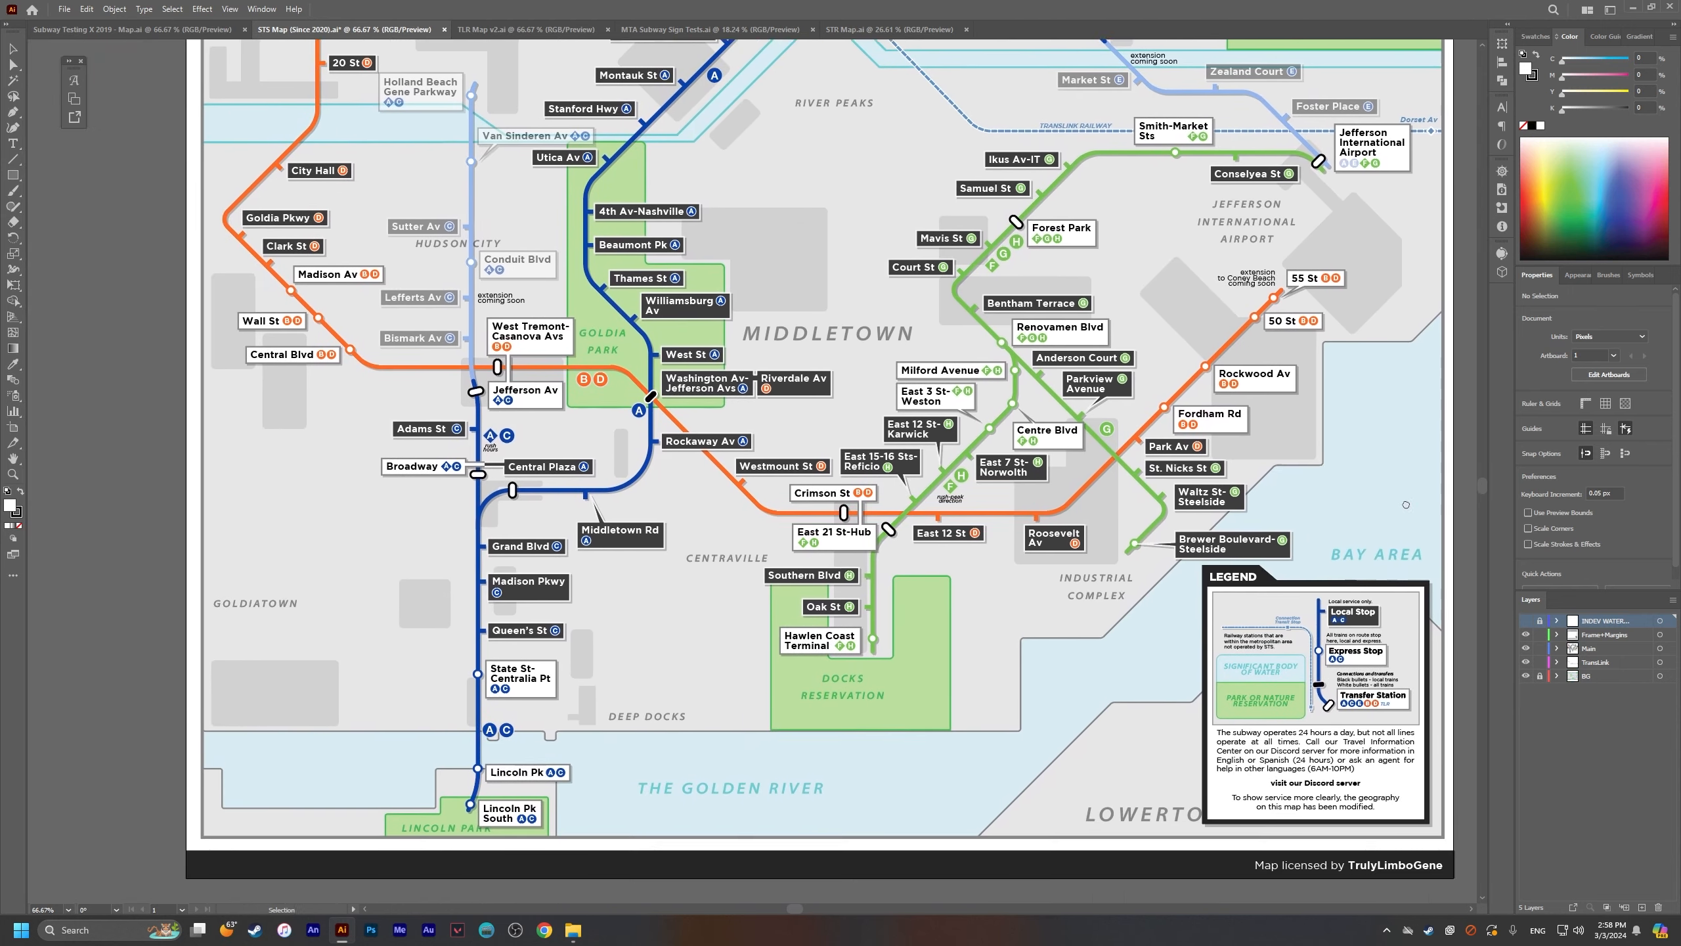
pyautogui.moveTo(1406, 504); pyautogui.dragTo(1403, 463)
pyautogui.click(1526, 676)
pyautogui.click(1526, 676)
pyautogui.moveTo(1306, 537); pyautogui.dragTo(1294, 593)
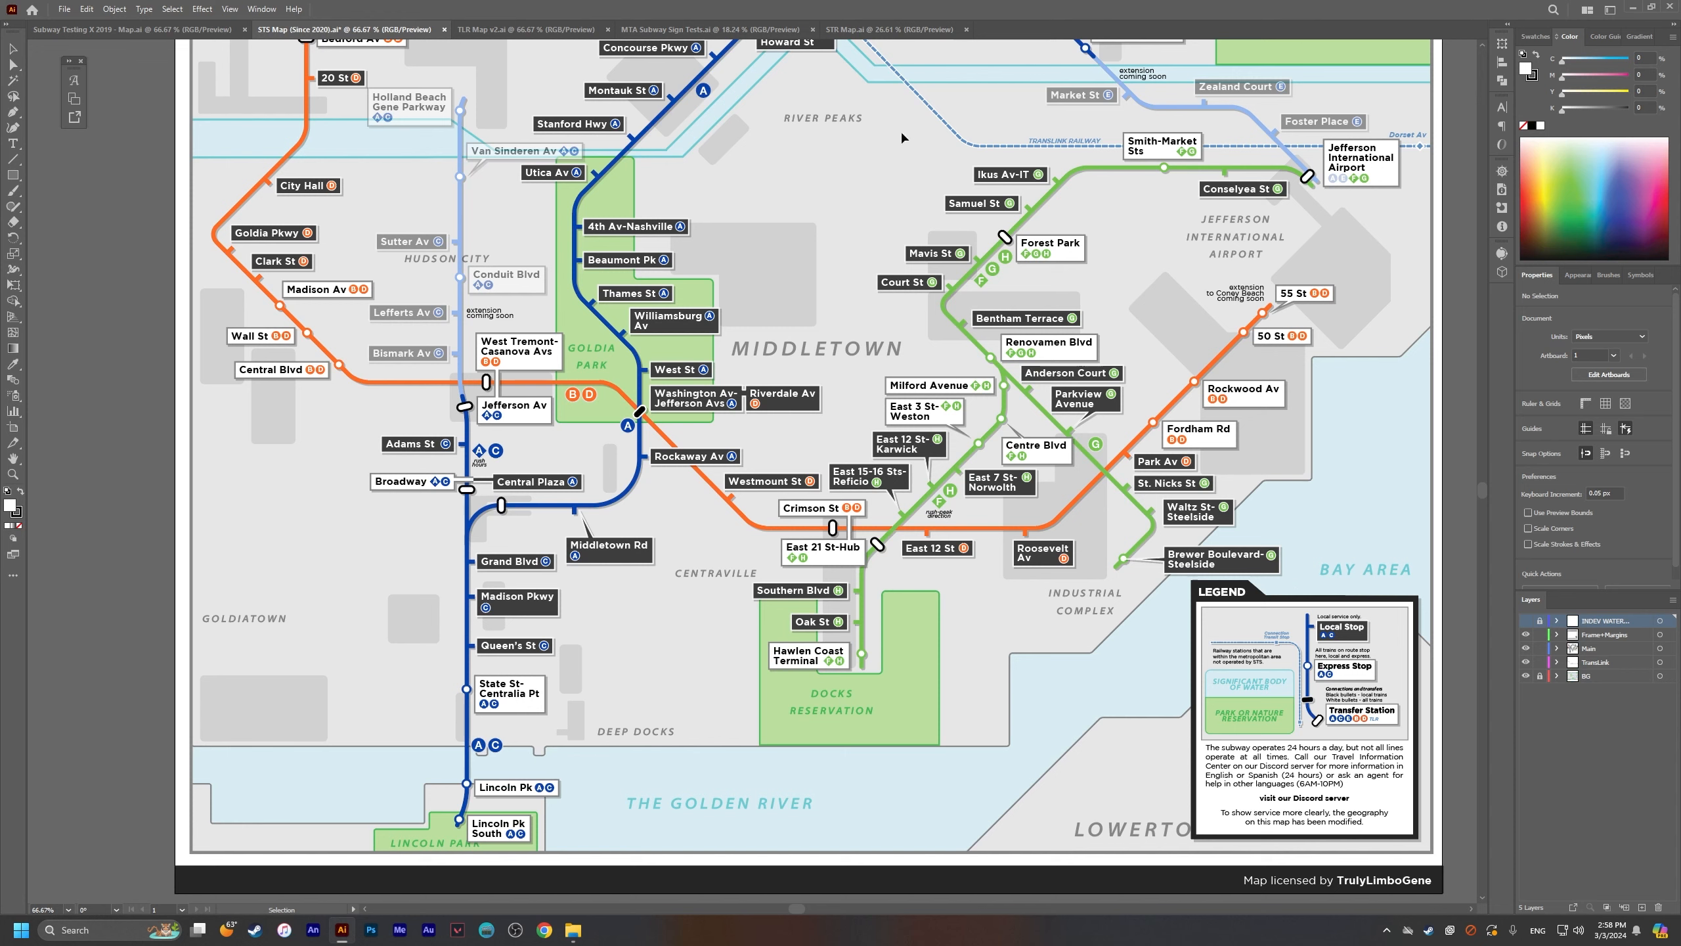
# Step: Switch to the TLR Map v2.ai document and look over the Trans-Link Railway poster
pyautogui.click(526, 29)
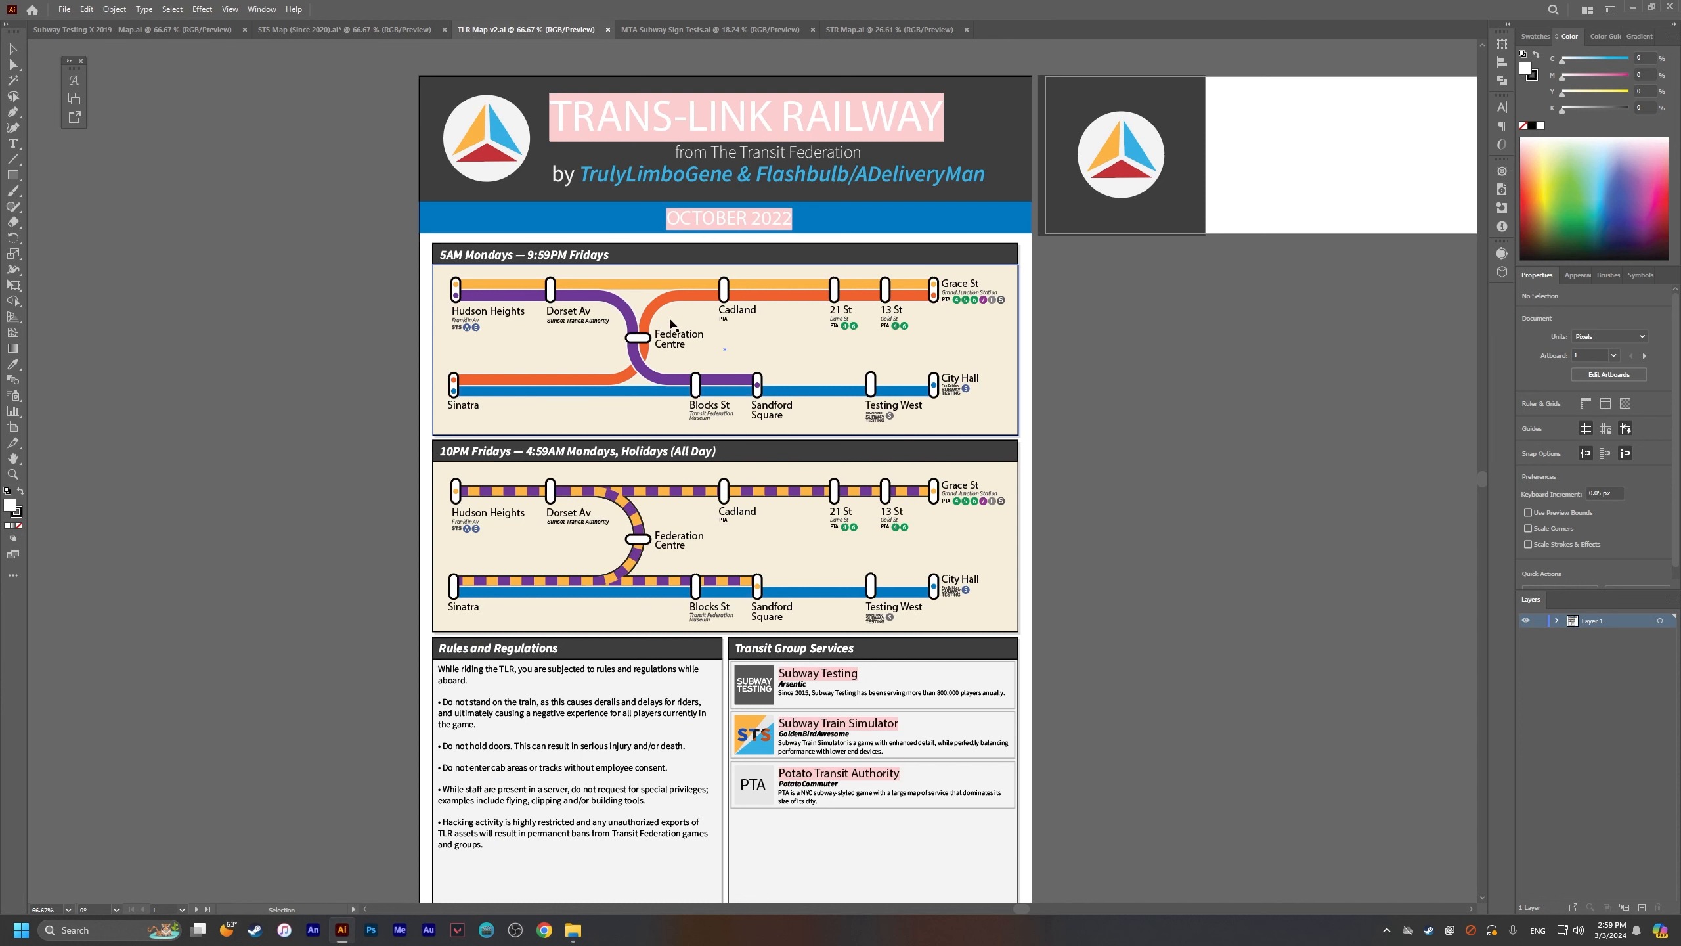
pyautogui.moveTo(670, 323); pyautogui.dragTo(811, 365)
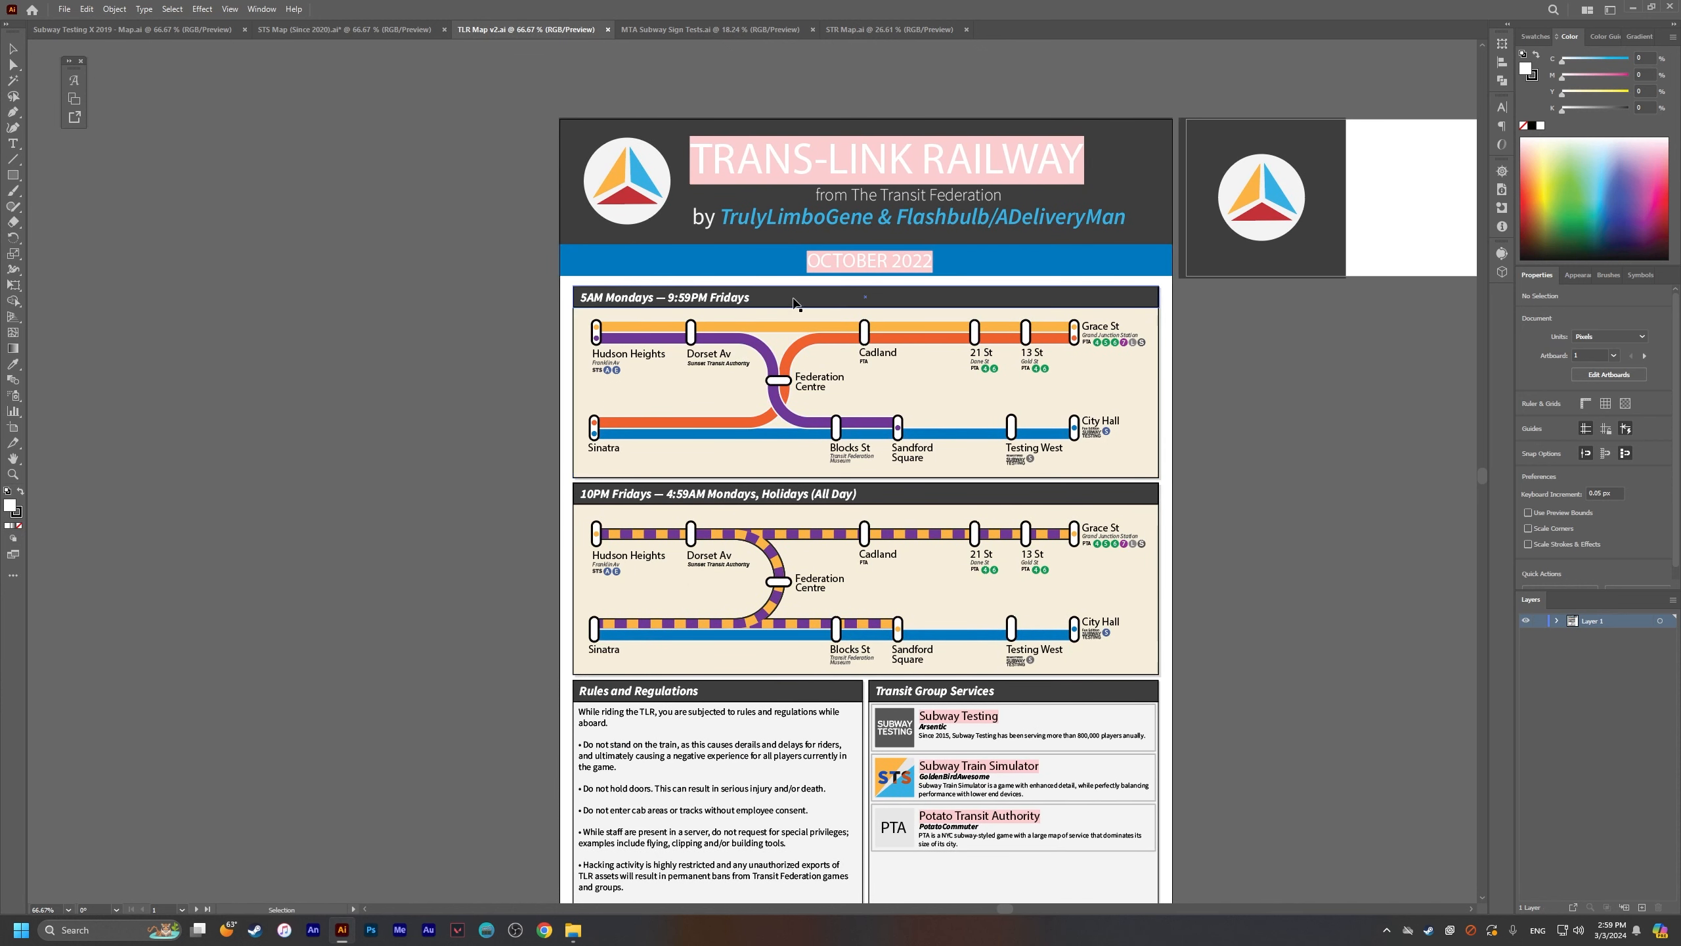
pyautogui.click(803, 332)
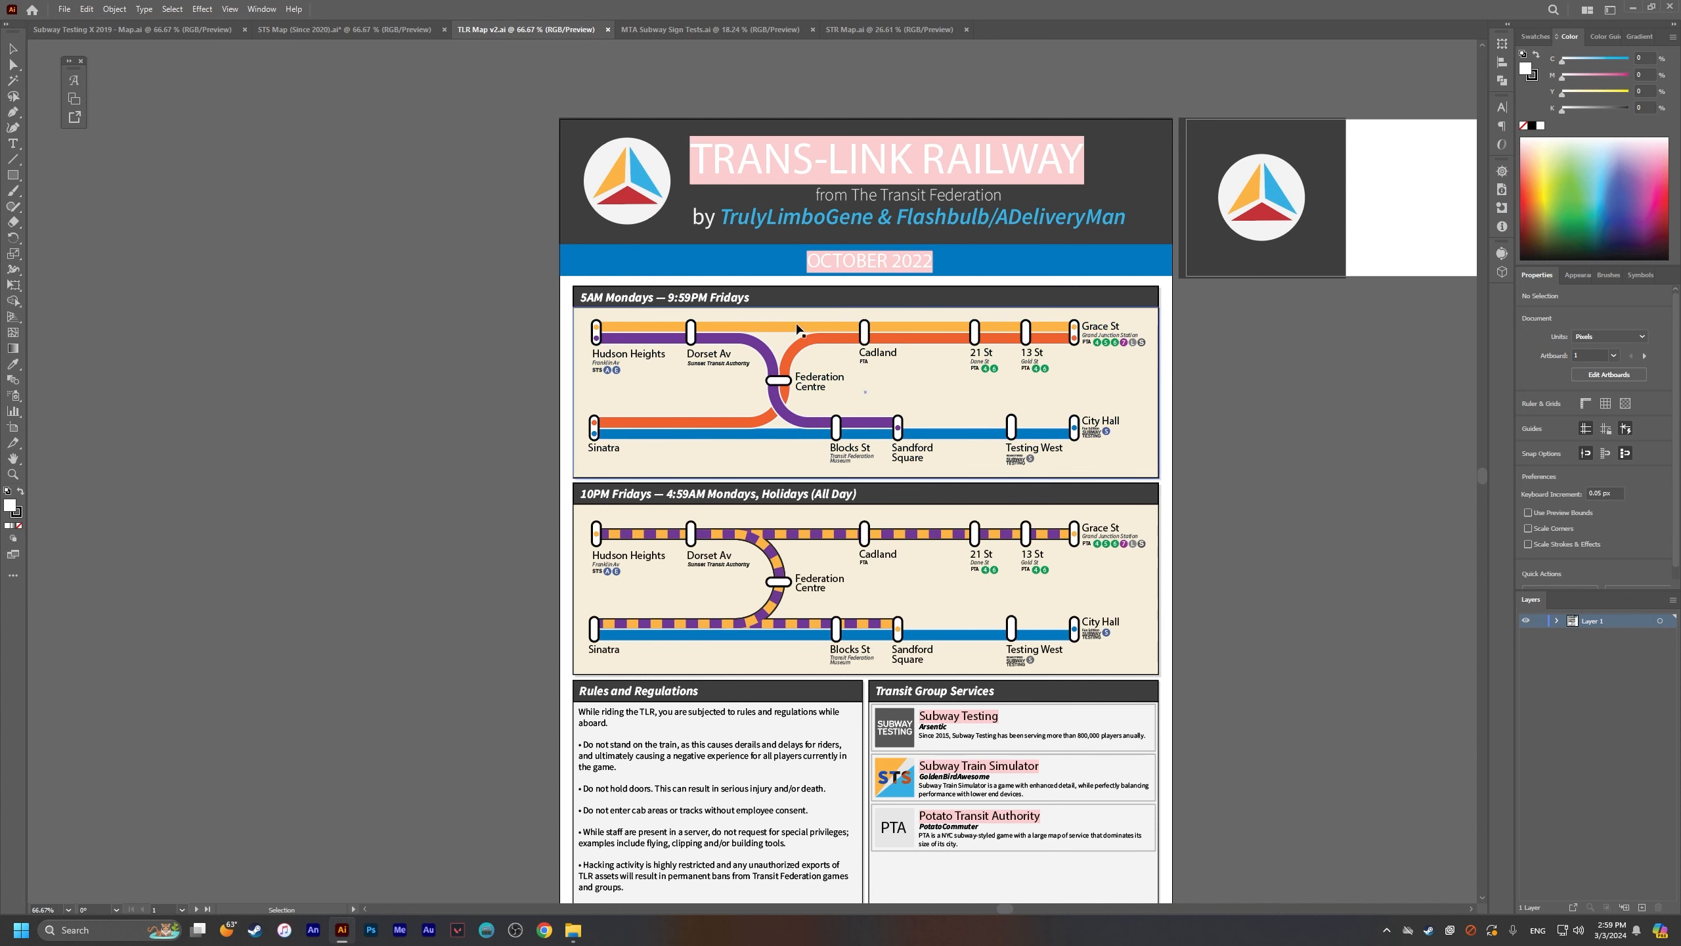
pyautogui.moveTo(904, 363); pyautogui.dragTo(796, 381)
pyautogui.moveTo(445, 361); pyautogui.dragTo(472, 311)
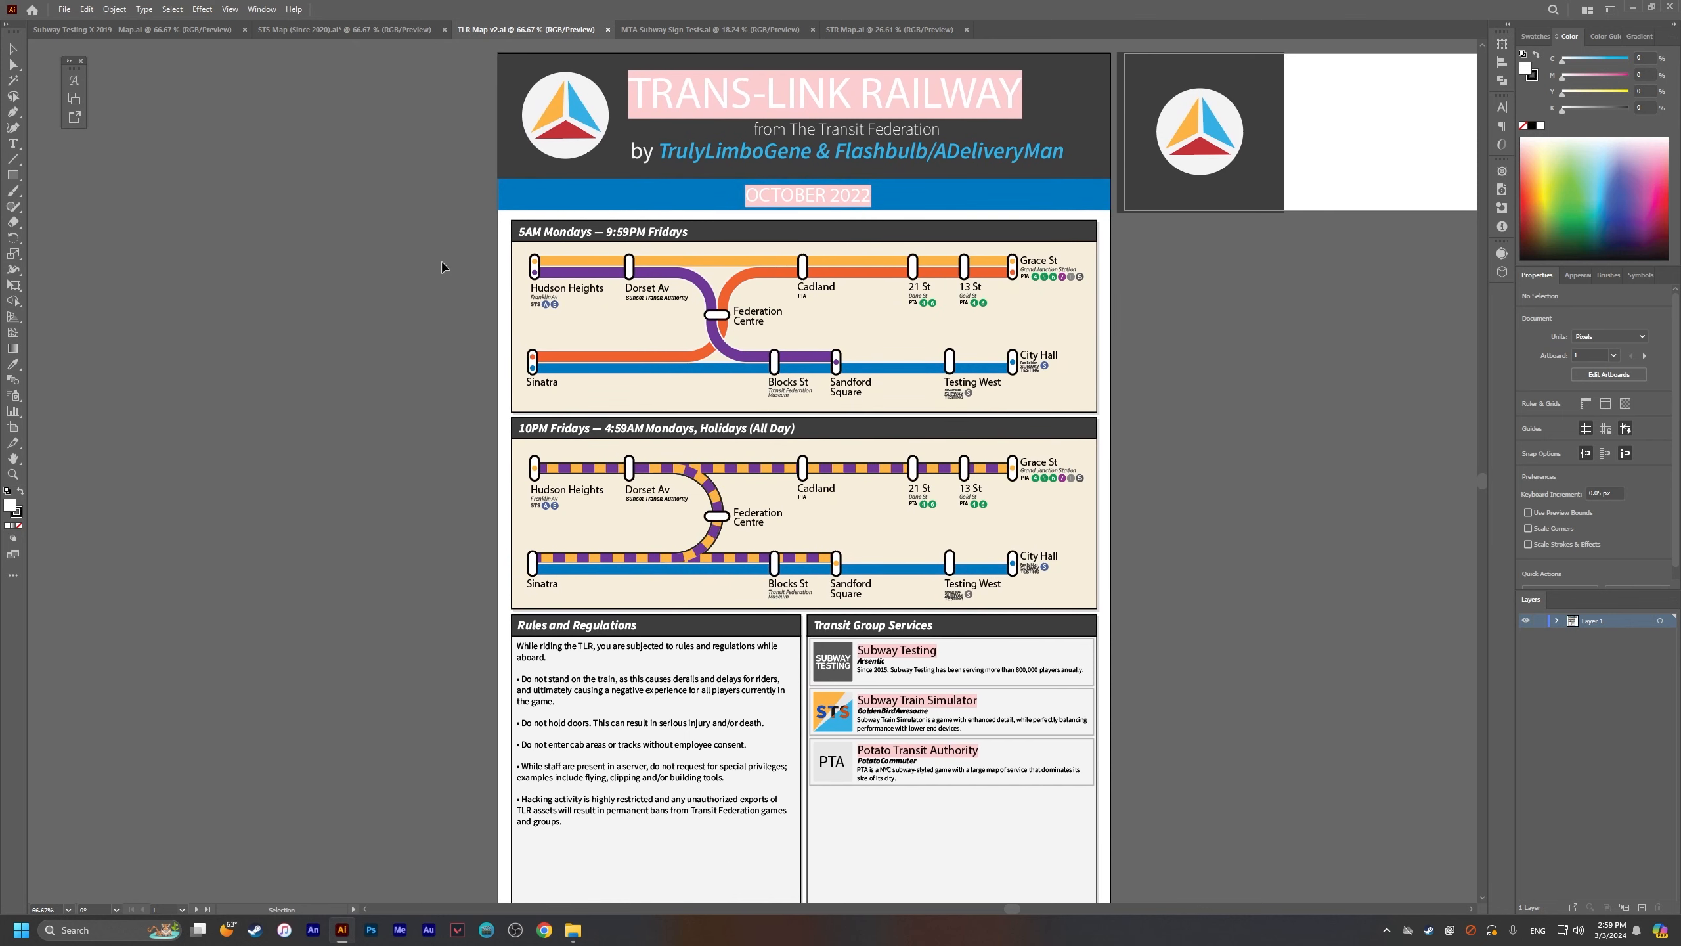
pyautogui.moveTo(763, 605); pyautogui.dragTo(846, 639)
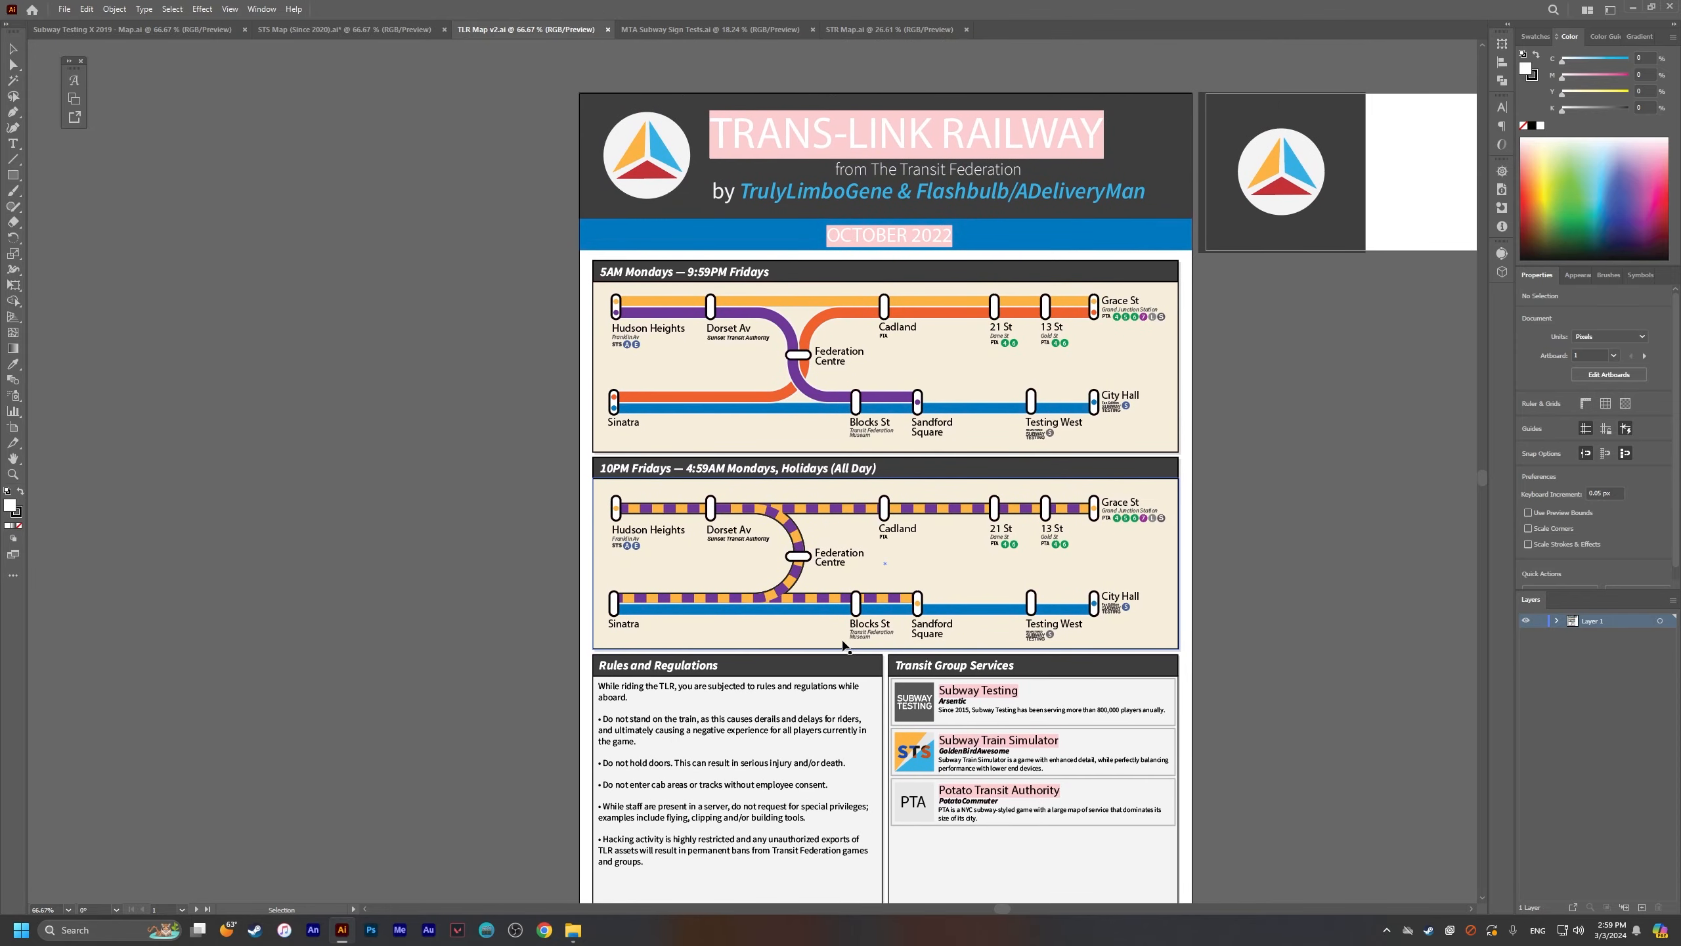
# Step: Examine the 5AM Mondays — 9:59PM Fridays service diagram from Hudson Heights to Grace St and City Hall
pyautogui.keyDown('ctrl'); pyautogui.click(870, 528); pyautogui.keyUp('ctrl')
pyautogui.keyDown('ctrl'); pyautogui.click(813, 415); pyautogui.keyUp('ctrl')
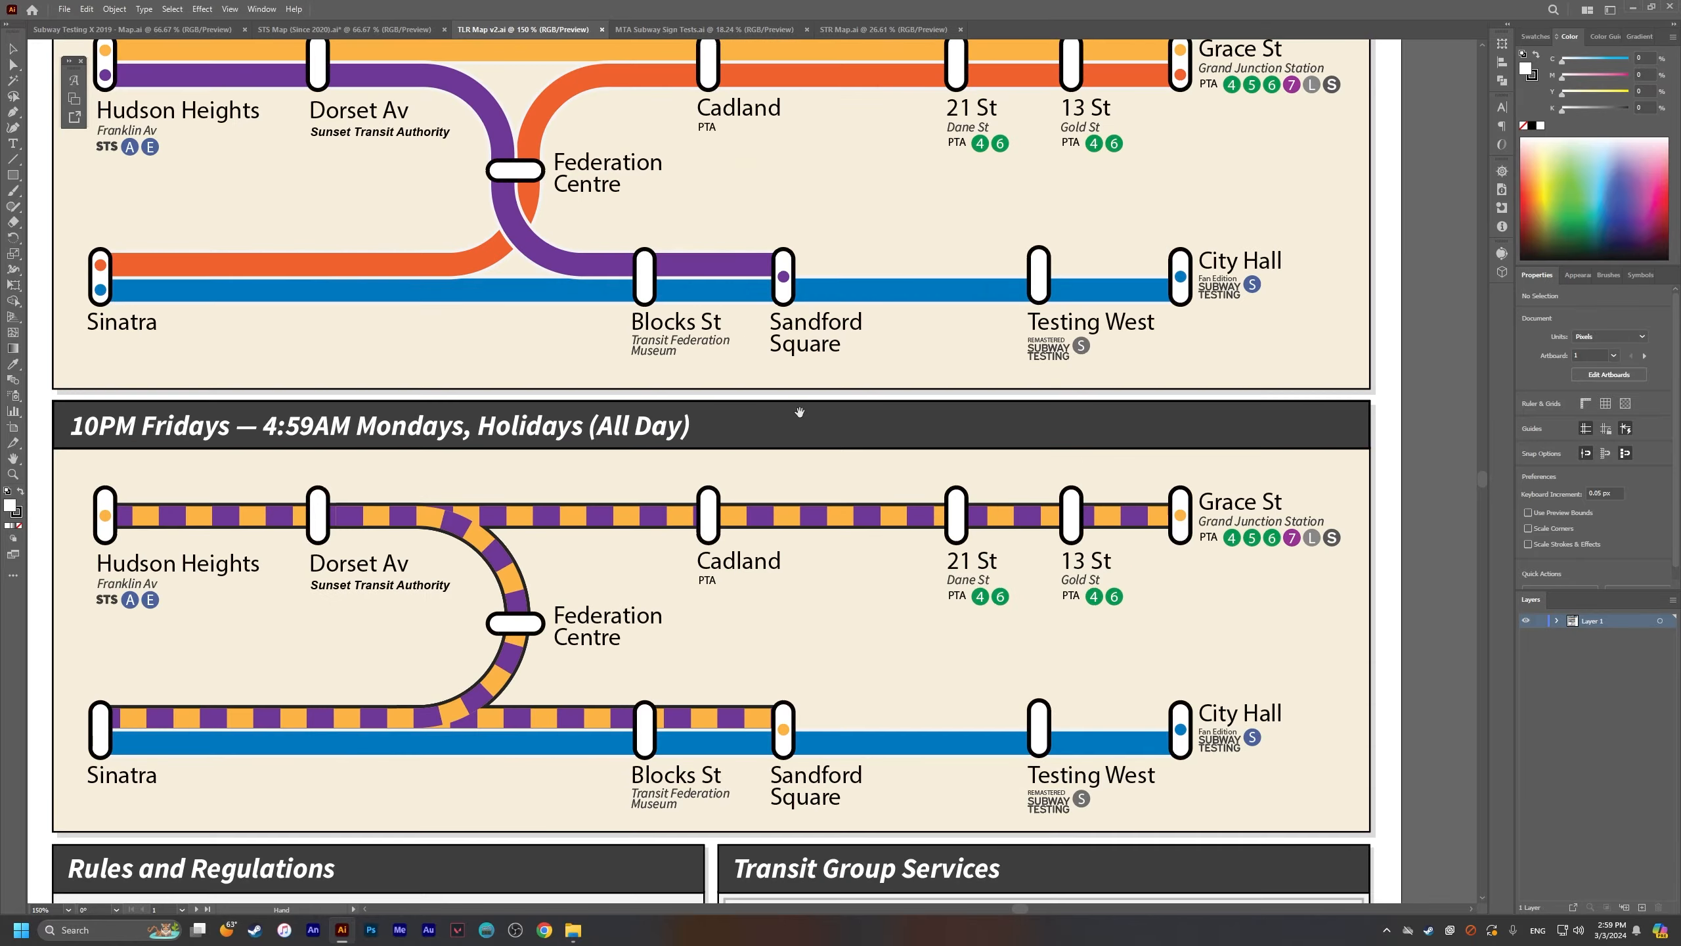
pyautogui.moveTo(799, 412); pyautogui.dragTo(853, 548)
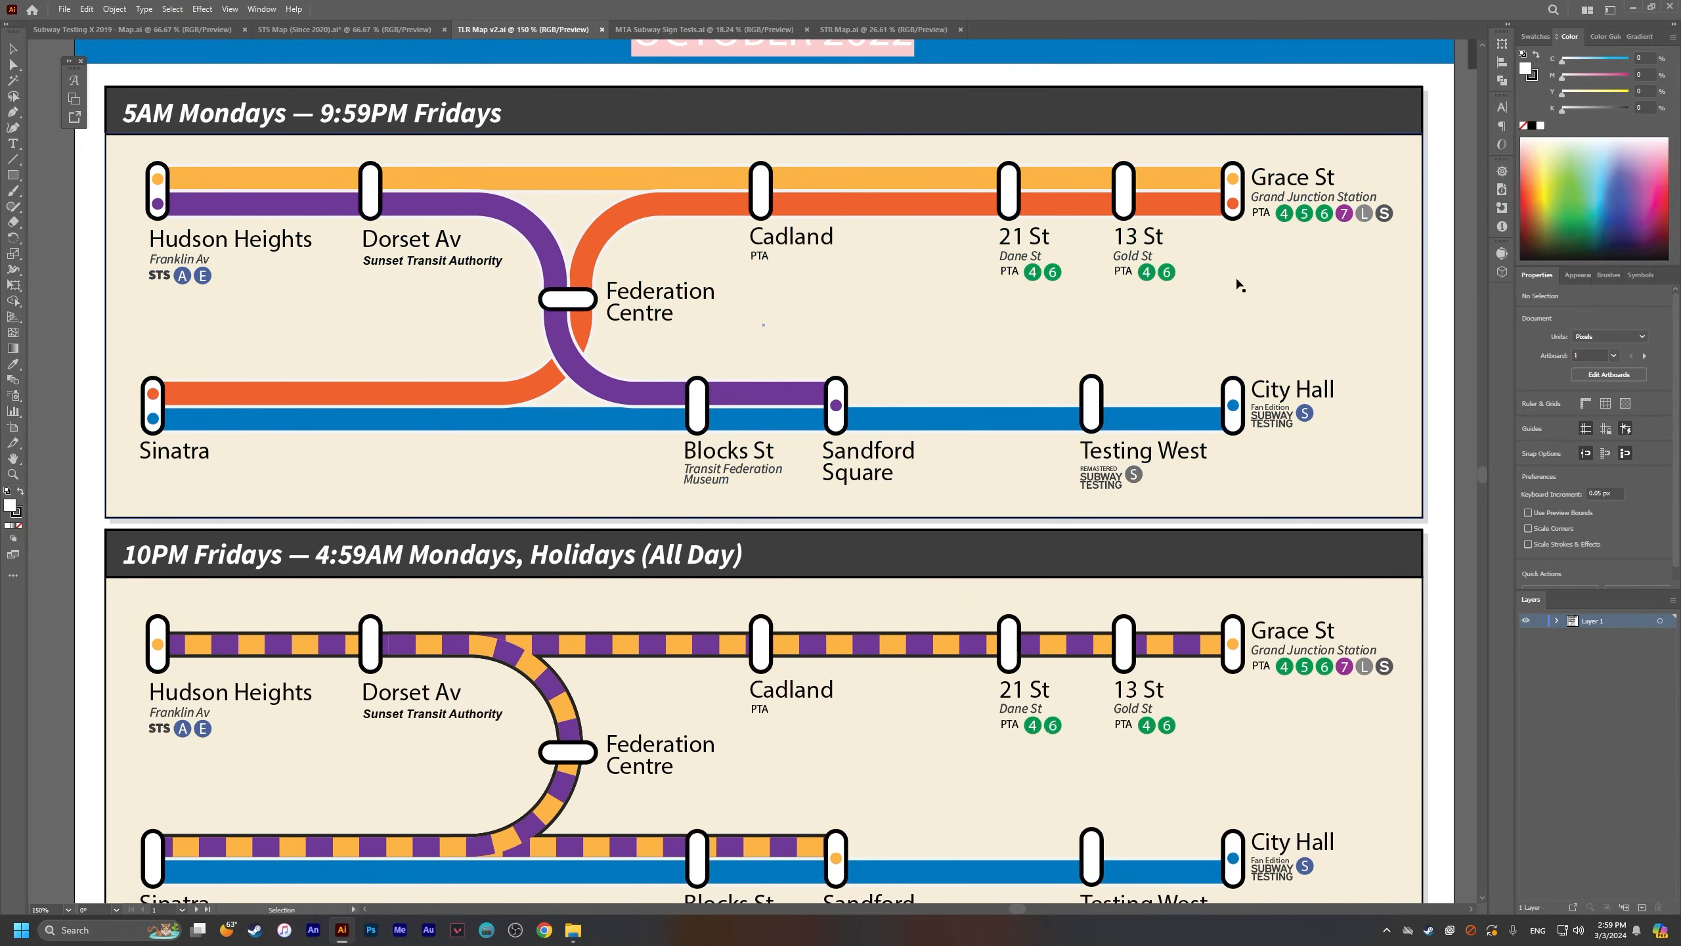
pyautogui.moveTo(1169, 408); pyautogui.dragTo(1146, 371)
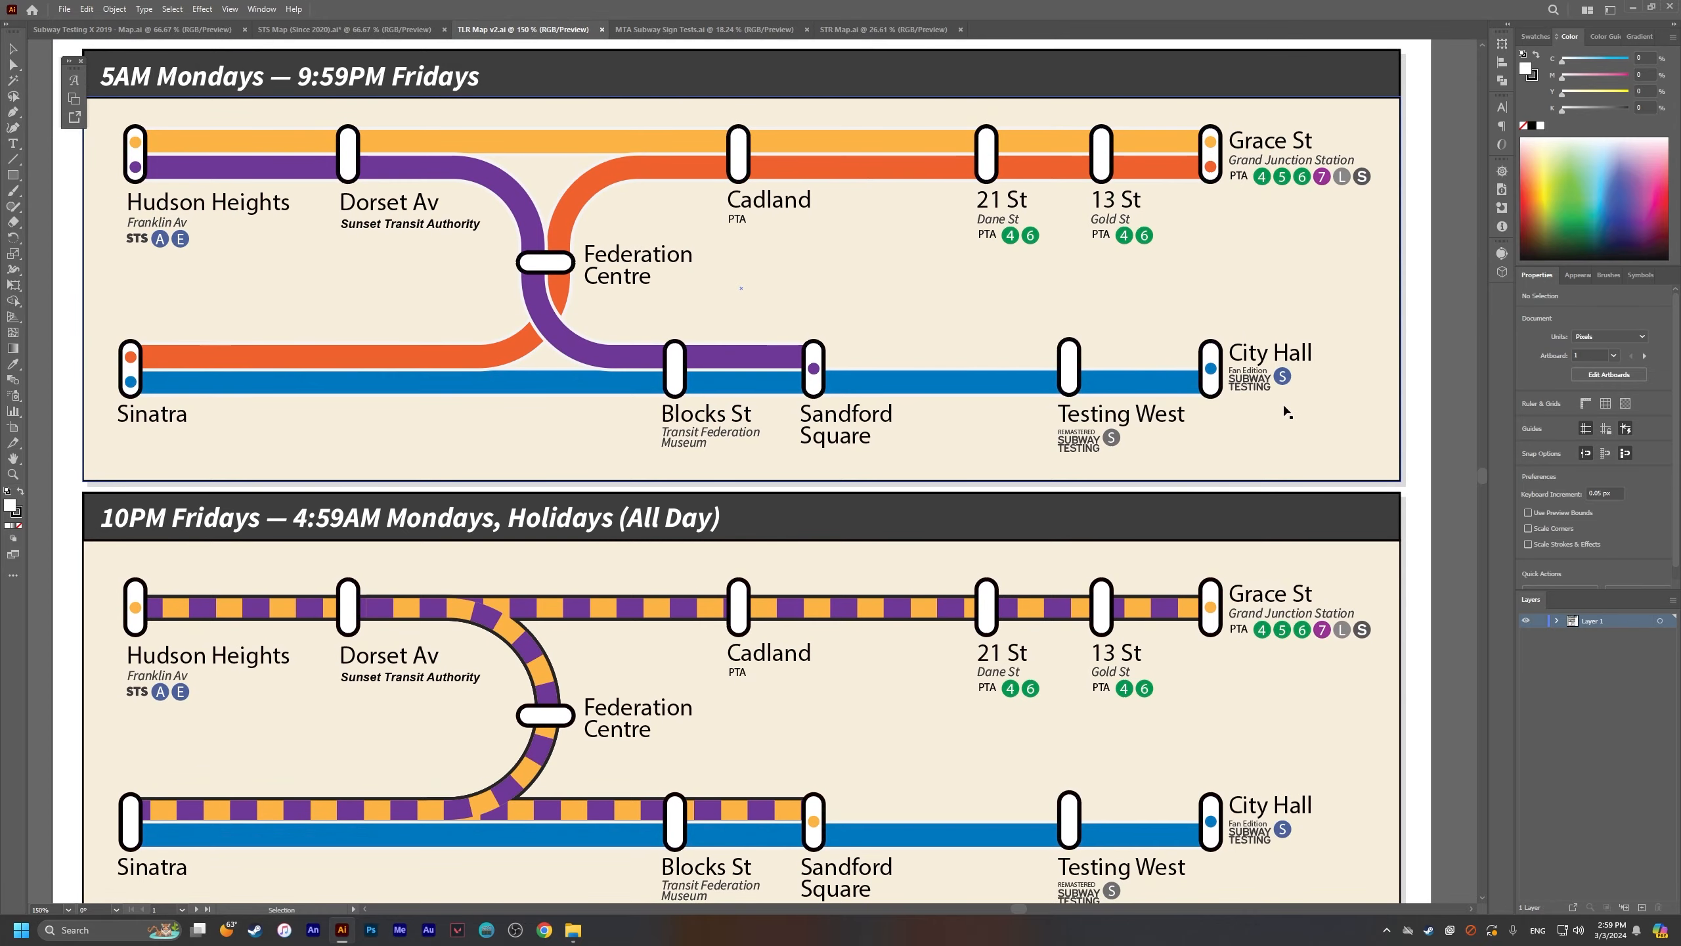
pyautogui.moveTo(62, 464); pyautogui.dragTo(252, 506)
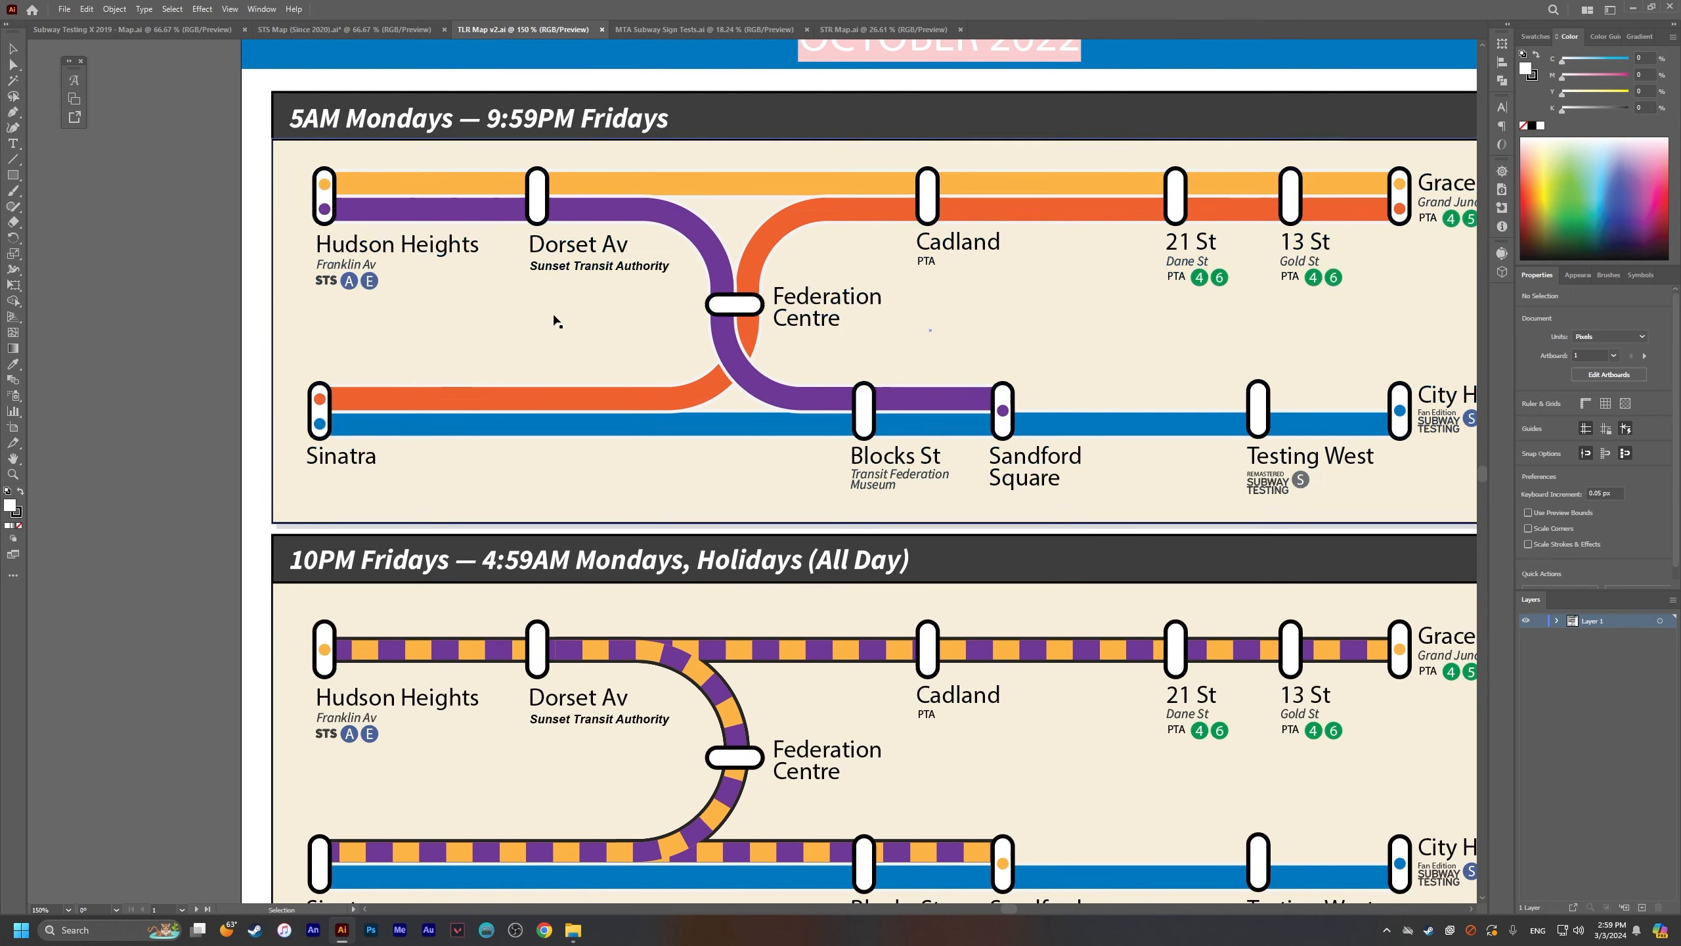
pyautogui.moveTo(901, 343); pyautogui.dragTo(278, 436)
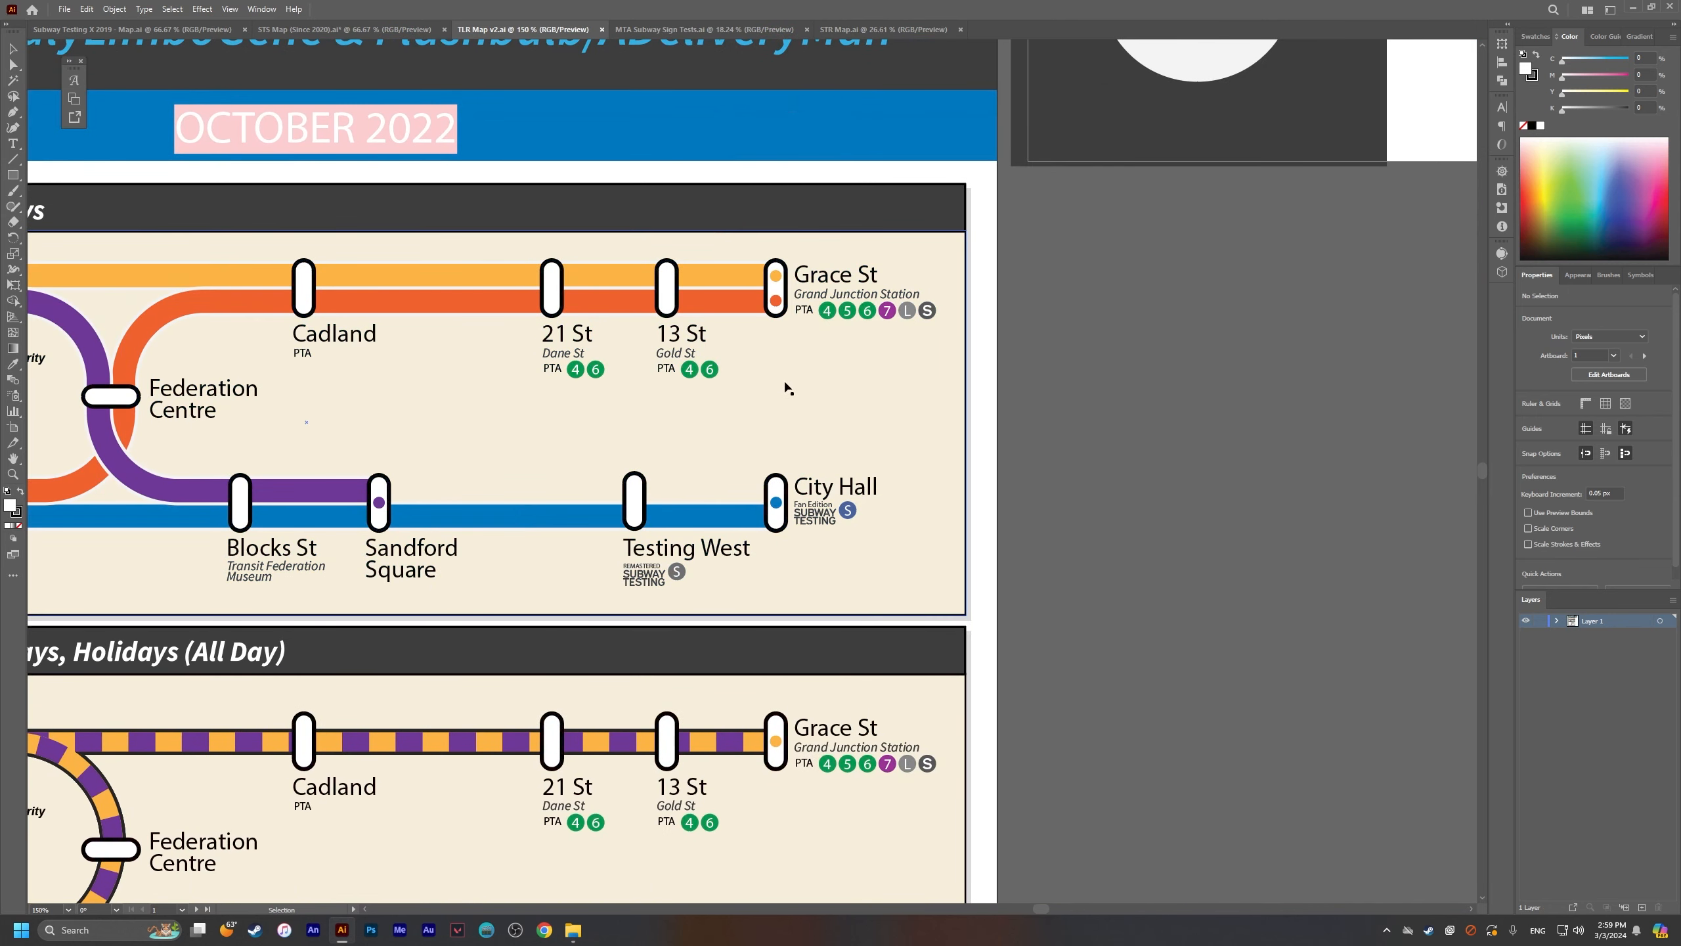
pyautogui.moveTo(788, 386); pyautogui.dragTo(1021, 370)
pyautogui.moveTo(769, 499); pyautogui.dragTo(1056, 416)
# Step: Examine the 10PM Fridays — 4:59AM Mondays diagram, including its striped line around Federation Centre and Blocks St
pyautogui.moveTo(939, 418); pyautogui.dragTo(942, 293)
pyautogui.moveTo(887, 488); pyautogui.dragTo(862, 400)
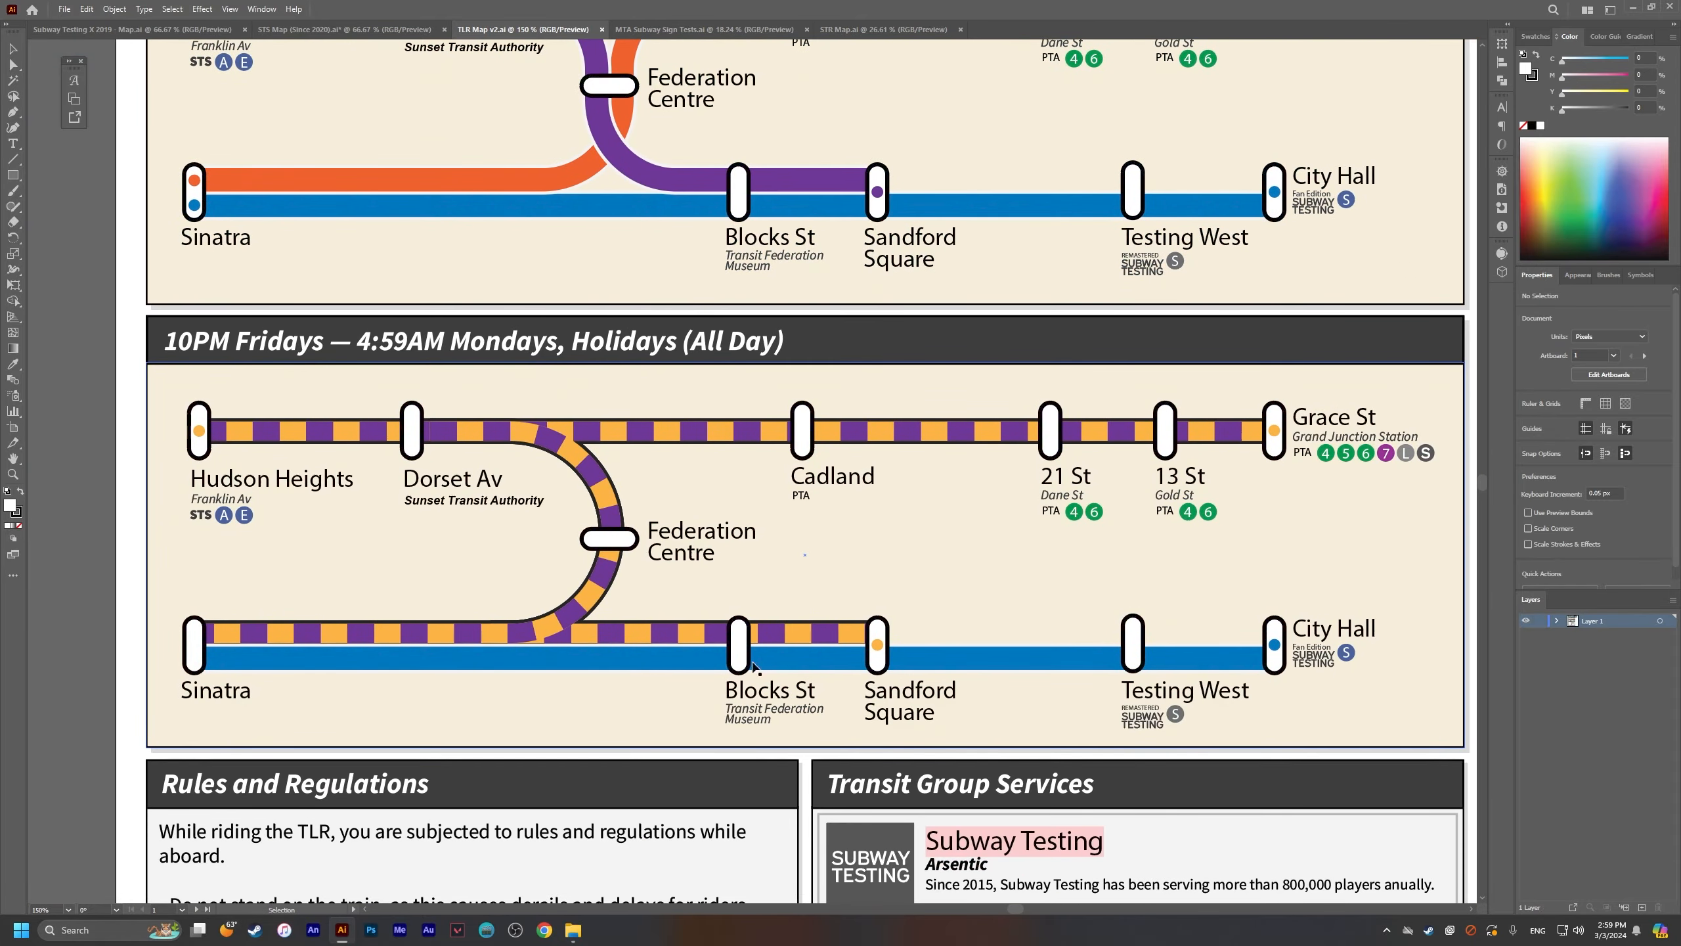
pyautogui.moveTo(756, 669); pyautogui.dragTo(763, 612)
pyautogui.keyDown('ctrl'); pyautogui.keyDown('alt'); pyautogui.click(769, 482); pyautogui.keyUp('alt'); pyautogui.keyUp('ctrl')
pyautogui.moveTo(800, 508); pyautogui.dragTo(835, 660)
pyautogui.keyDown('ctrl'); pyautogui.click(718, 639); pyautogui.keyUp('ctrl')
pyautogui.keyDown('ctrl'); pyautogui.click(803, 490); pyautogui.keyUp('ctrl')
pyautogui.keyDown('ctrl'); pyautogui.click(811, 503); pyautogui.keyUp('ctrl')
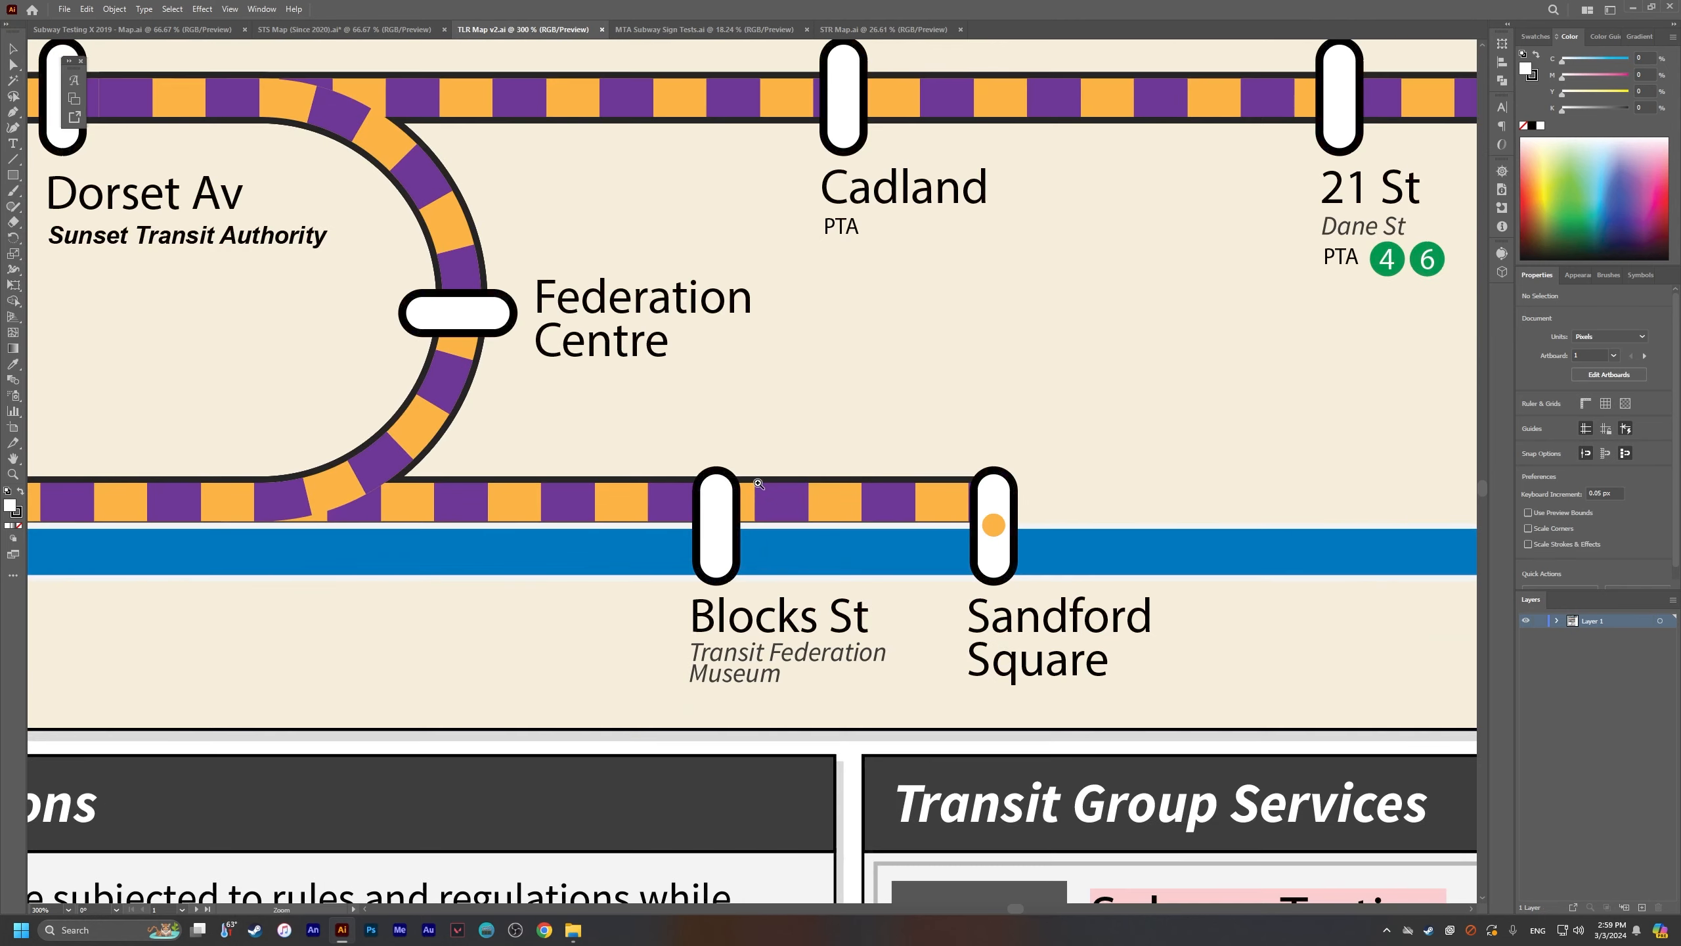
pyautogui.keyDown('ctrl'); pyautogui.keyDown('alt'); pyautogui.click(758, 484); pyautogui.keyUp('alt'); pyautogui.keyUp('ctrl')
pyautogui.keyDown('ctrl'); pyautogui.keyDown('alt'); pyautogui.click(760, 480); pyautogui.keyUp('alt'); pyautogui.keyUp('ctrl')
pyautogui.keyDown('ctrl'); pyautogui.keyDown('alt'); pyautogui.click(760, 479); pyautogui.keyUp('alt'); pyautogui.keyUp('ctrl')
pyautogui.scroll(3, 760, 478)
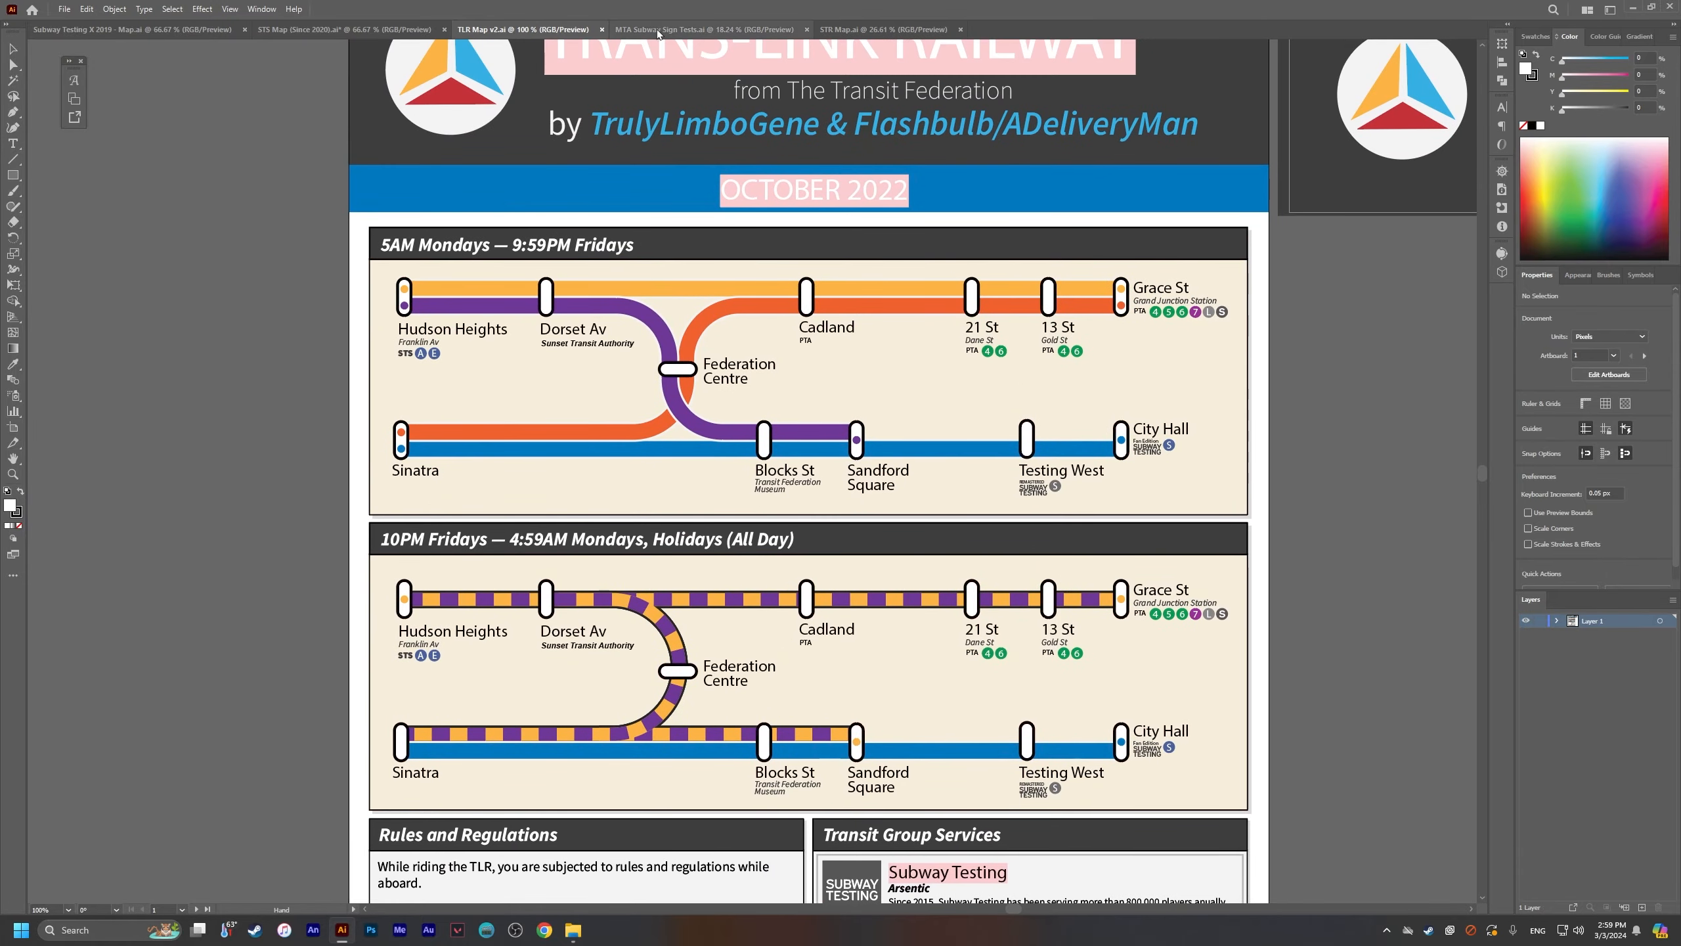
# Step: Switch to the MTA Subway Sign Tests.ai document and examine the route bullets, platform signs and exit signs
pyautogui.click(704, 29)
pyautogui.moveTo(740, 401); pyautogui.dragTo(795, 564)
pyautogui.keyDown('ctrl'); pyautogui.click(544, 343); pyautogui.keyUp('ctrl')
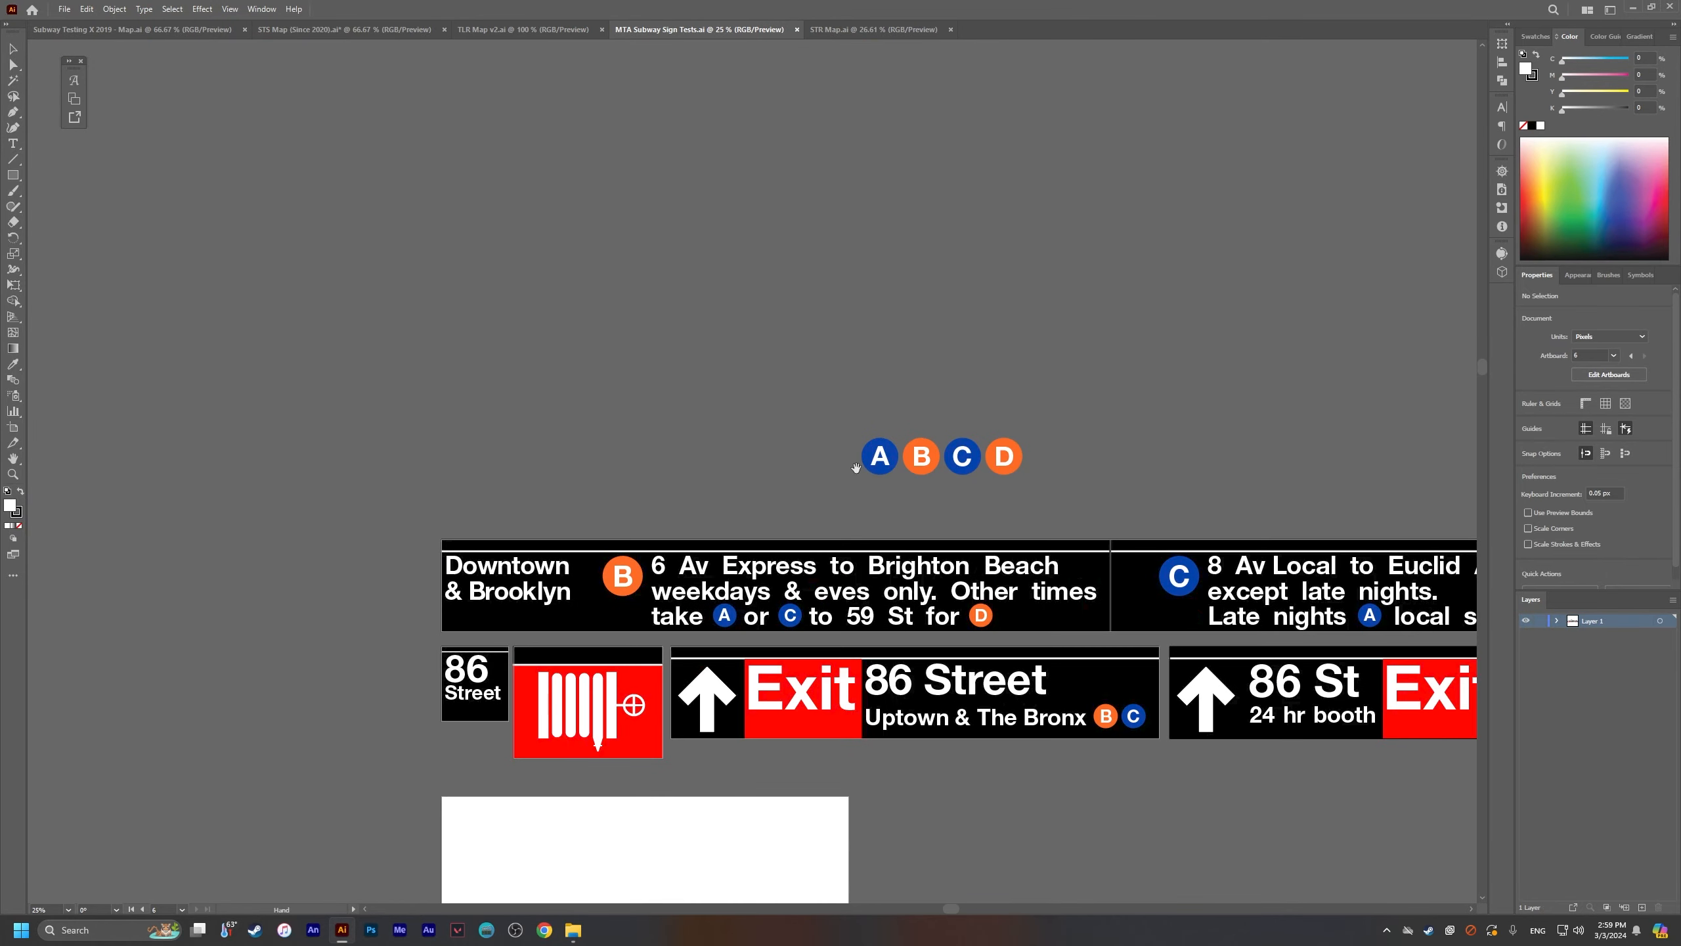
pyautogui.moveTo(997, 545); pyautogui.dragTo(702, 396)
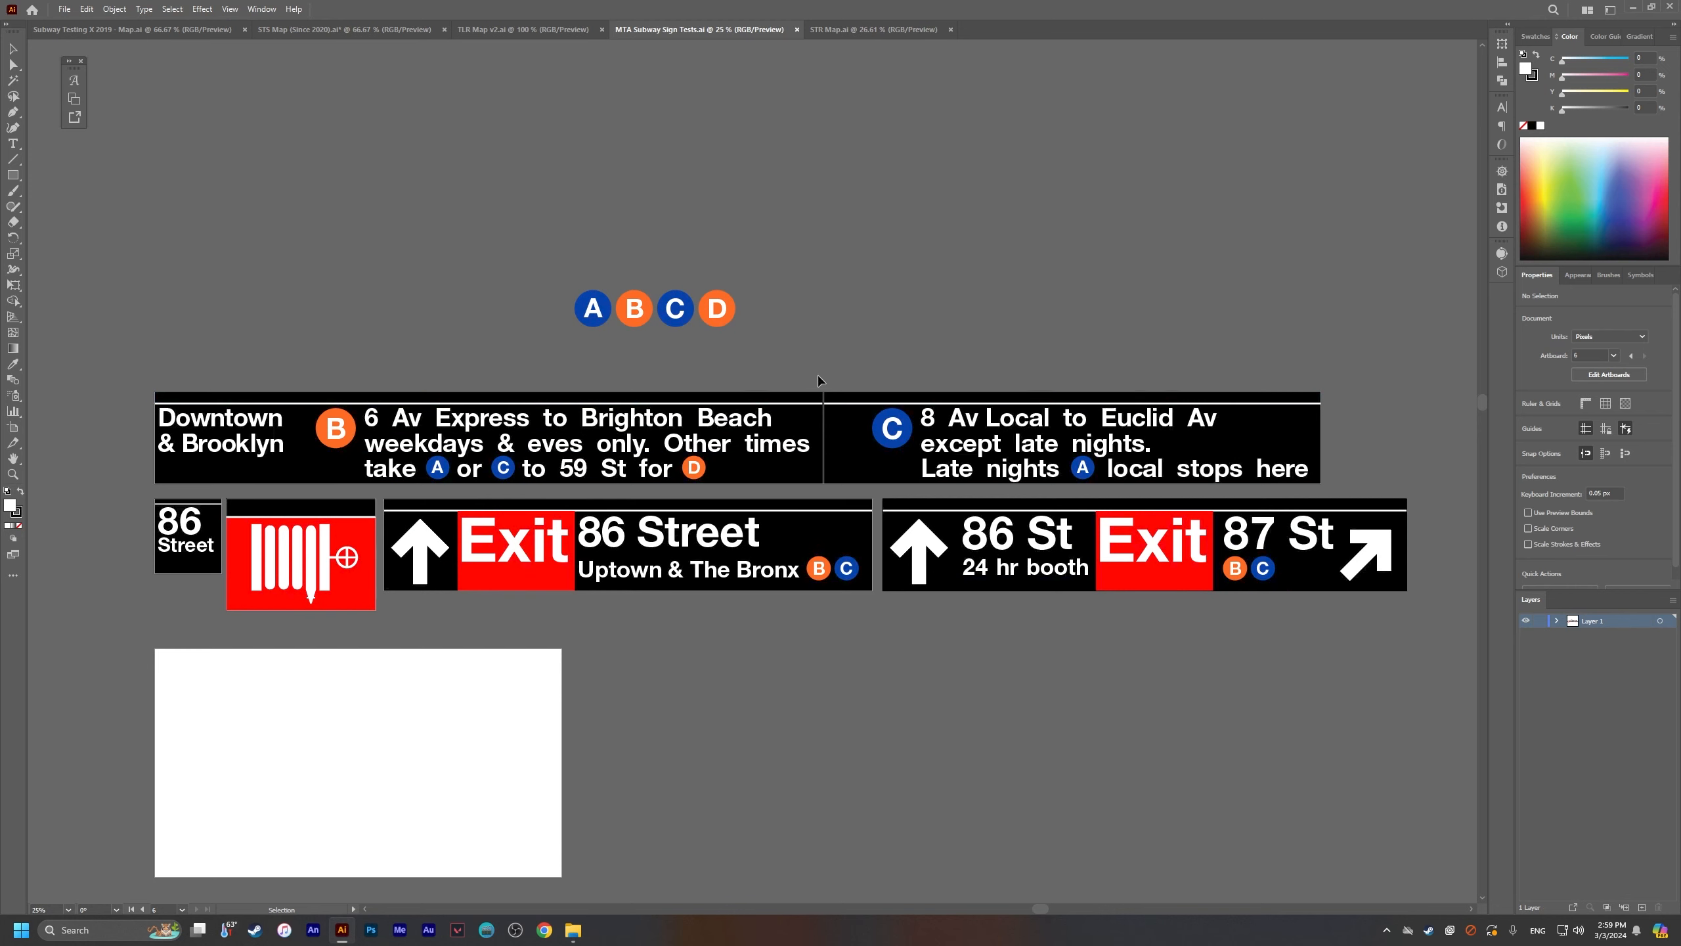
pyautogui.moveTo(821, 380); pyautogui.dragTo(974, 376)
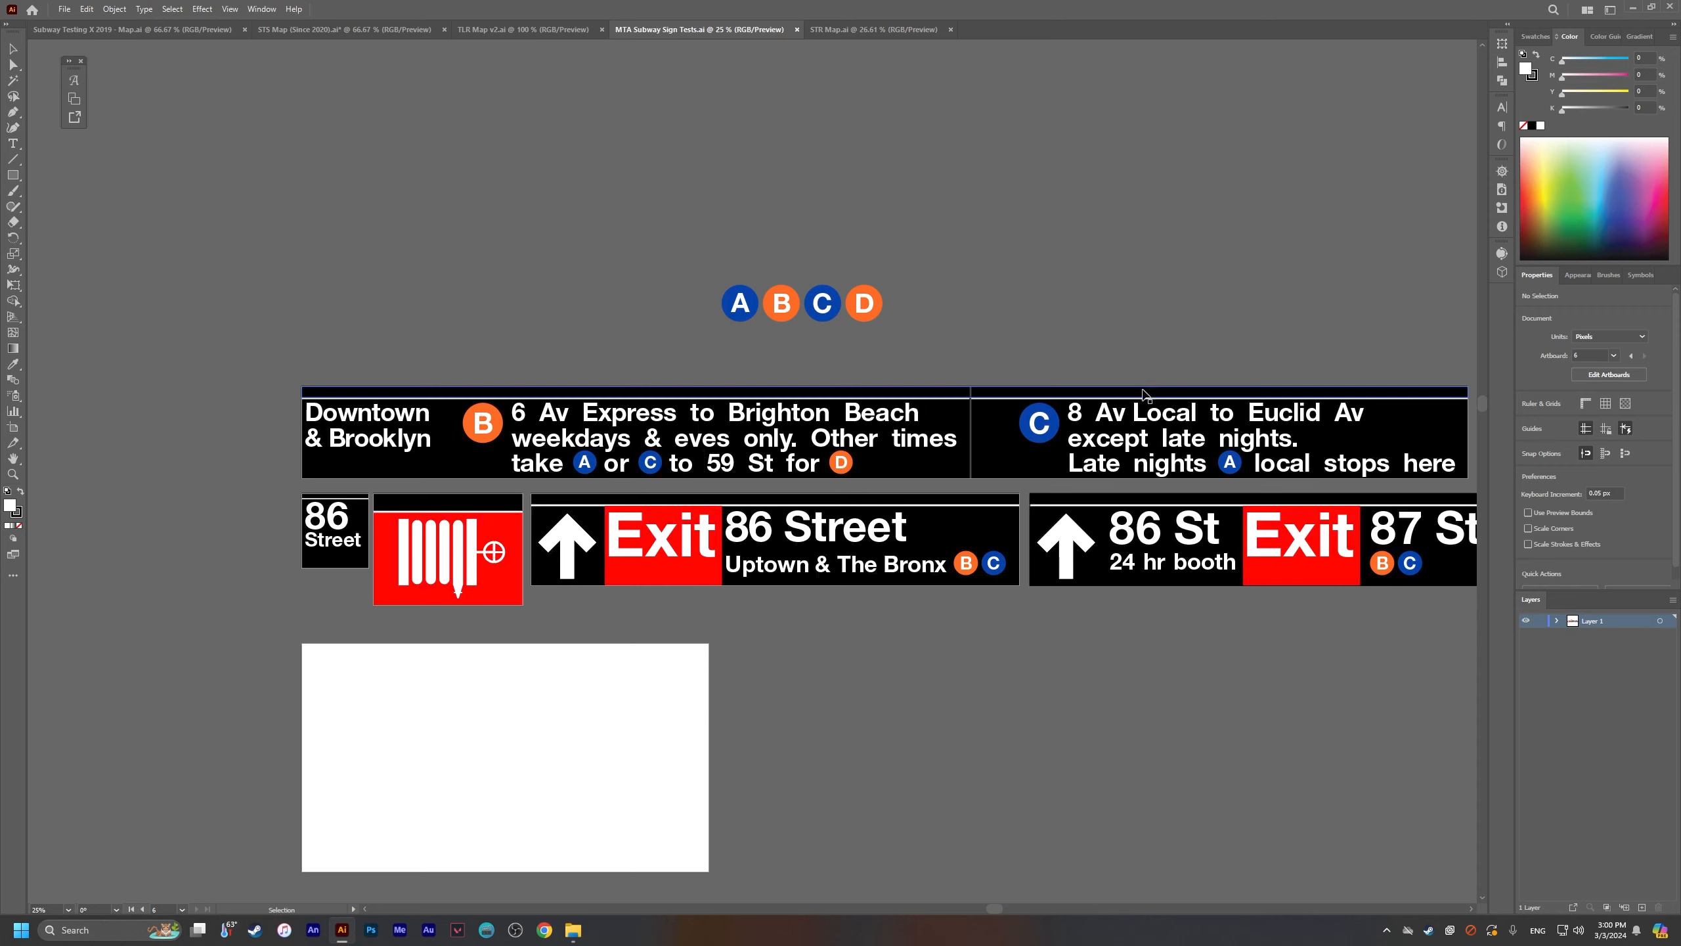
pyautogui.scroll(-2, 1146, 395)
pyautogui.hscroll(3, 1146, 395)
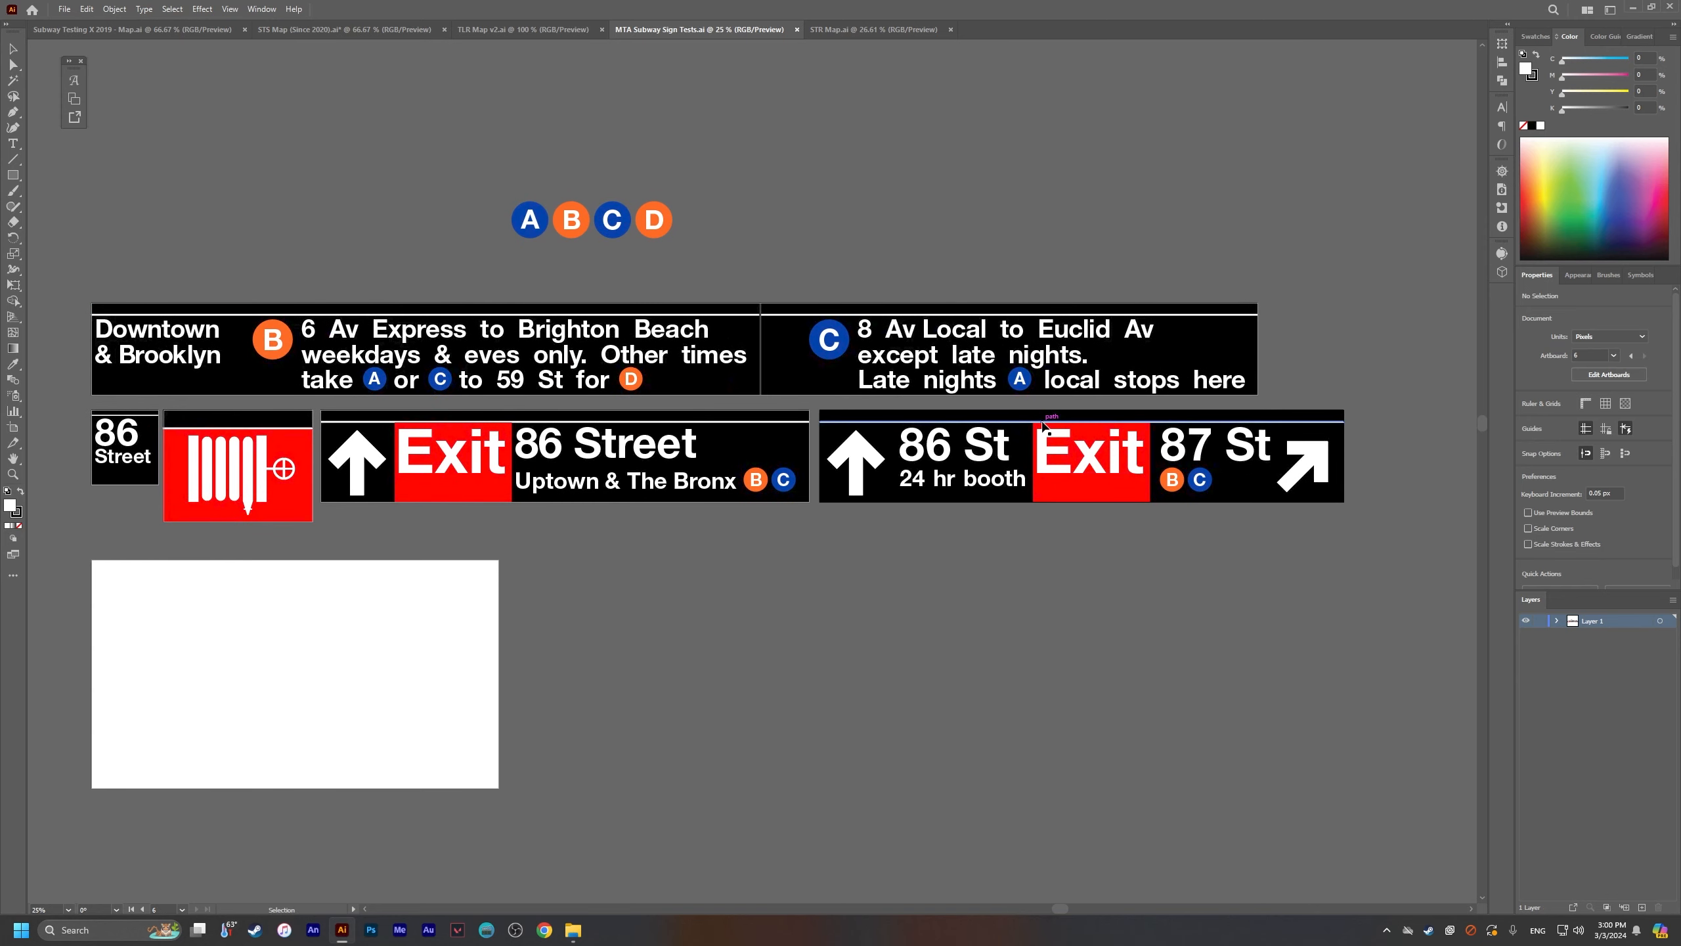
pyautogui.moveTo(628, 475); pyautogui.dragTo(721, 499)
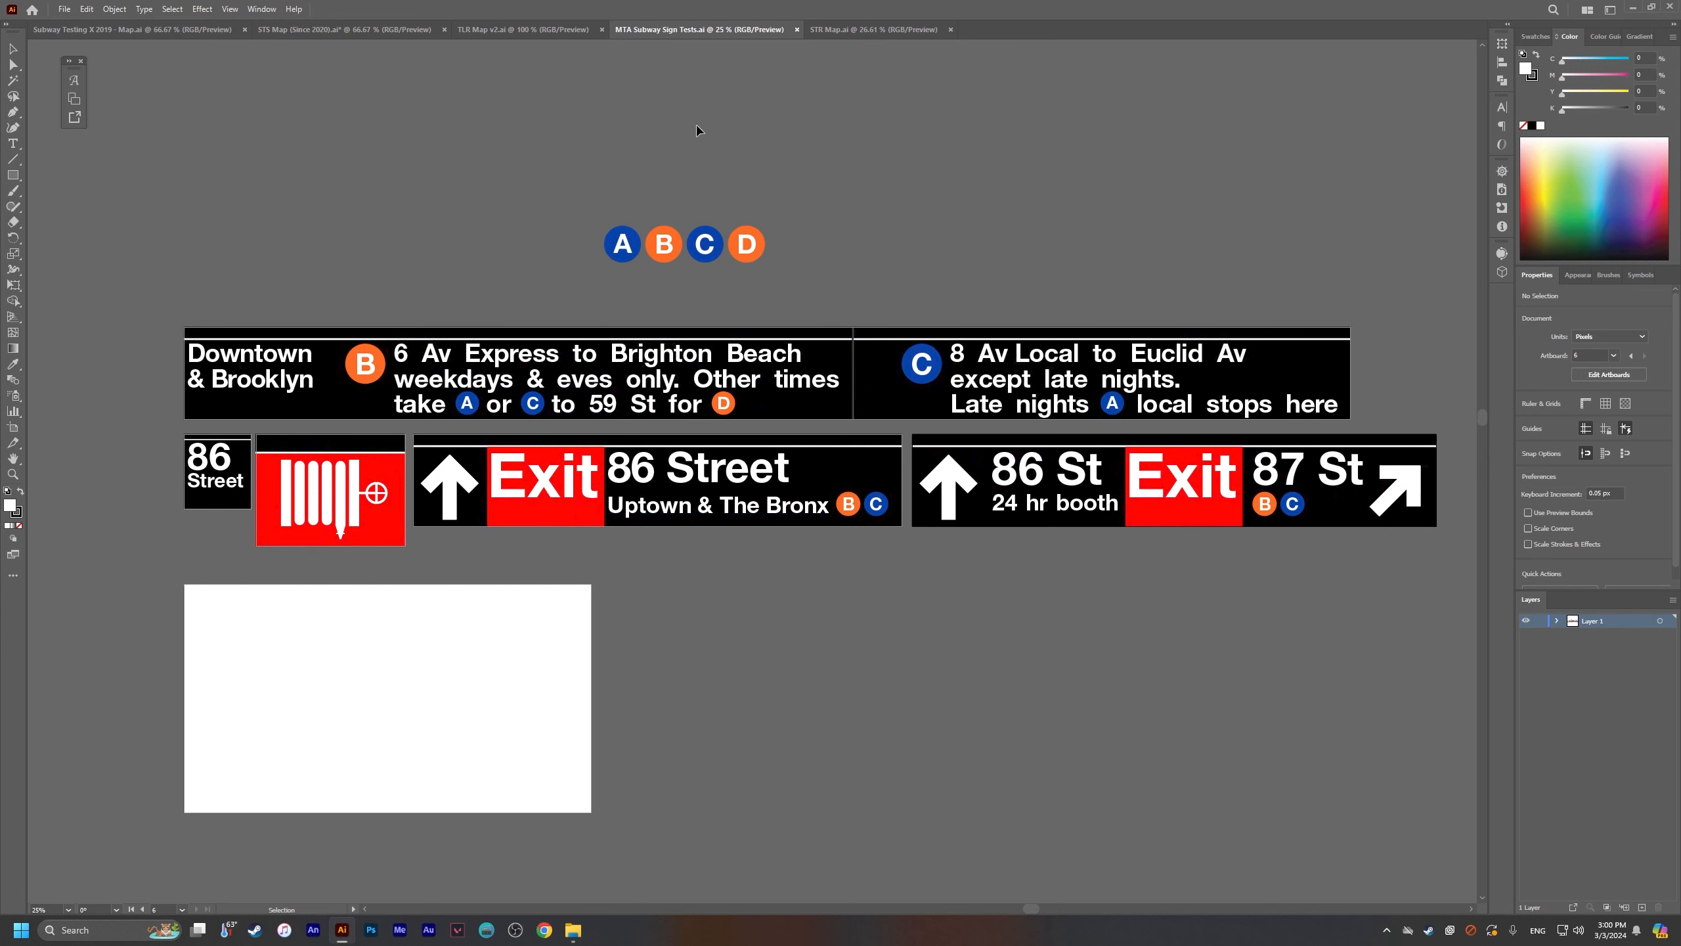
# Step: Switch to the STR Map.ai document and examine the Subway Testing Remastered map down to the Airport and Yard Area inset
pyautogui.click(839, 26)
pyautogui.moveTo(903, 312); pyautogui.dragTo(919, 361)
pyautogui.hotkey('ctrl', '=')
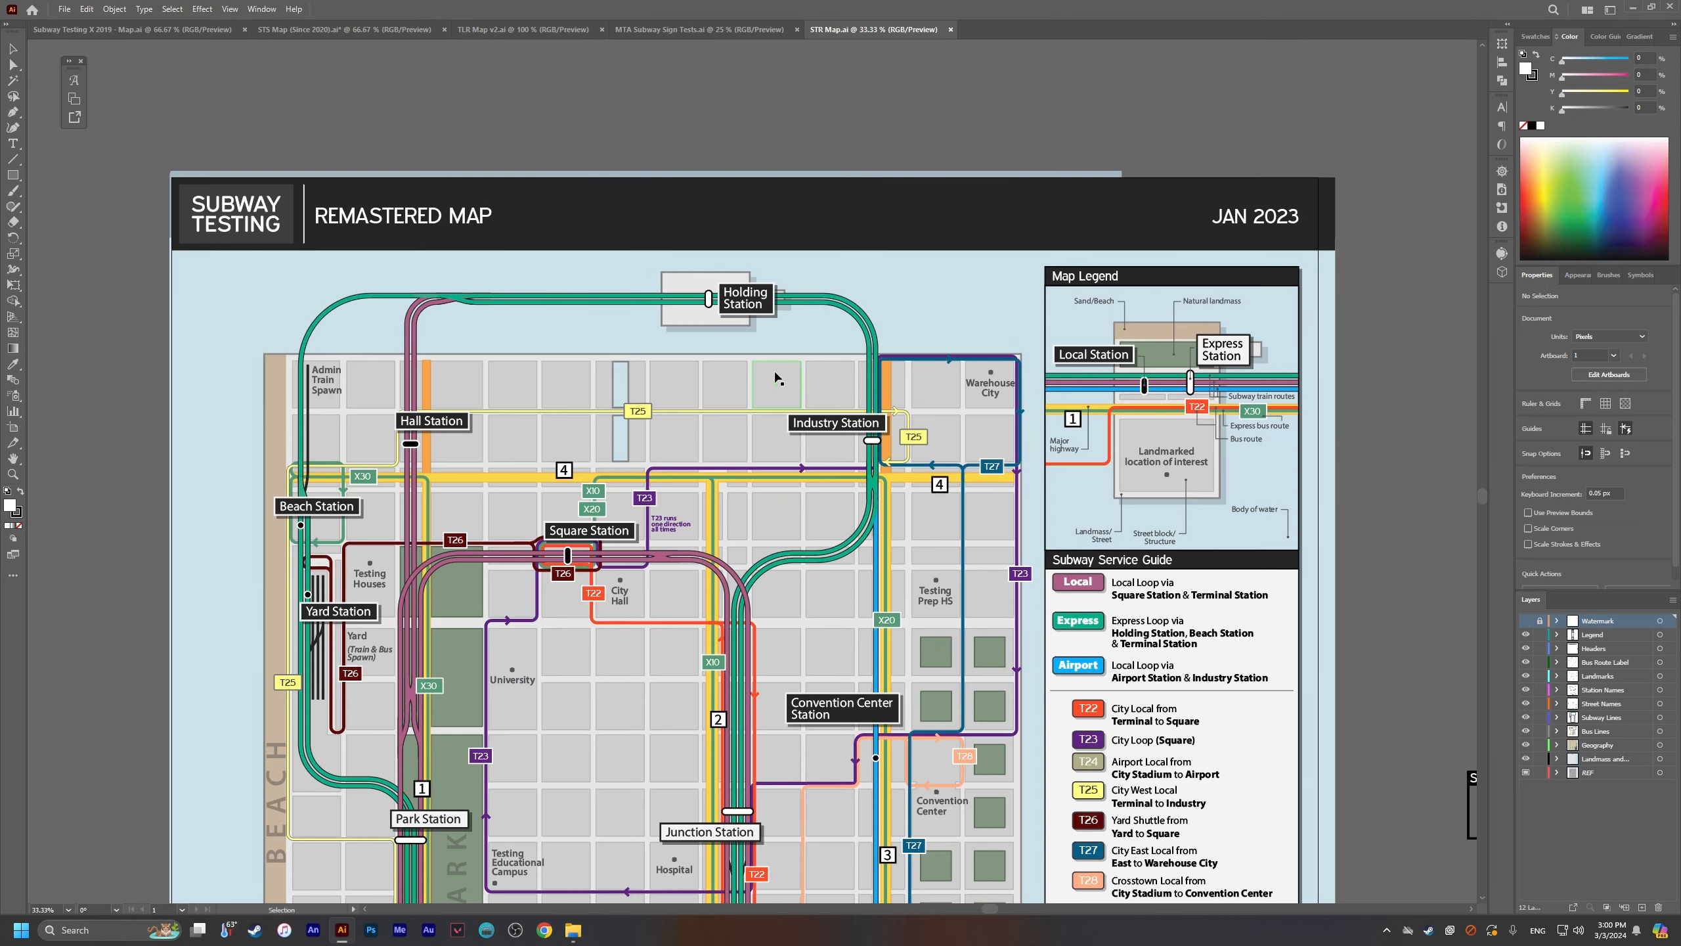
pyautogui.moveTo(779, 381); pyautogui.dragTo(878, 327)
pyautogui.hotkey('ctrl', '=')
pyautogui.moveTo(820, 480); pyautogui.dragTo(234, 114)
pyautogui.hotkey('ctrl', '=')
pyautogui.moveTo(941, 549); pyautogui.dragTo(1032, 391)
pyautogui.moveTo(1114, 571); pyautogui.dragTo(1218, 334)
pyautogui.moveTo(1307, 663); pyautogui.dragTo(1179, 358)
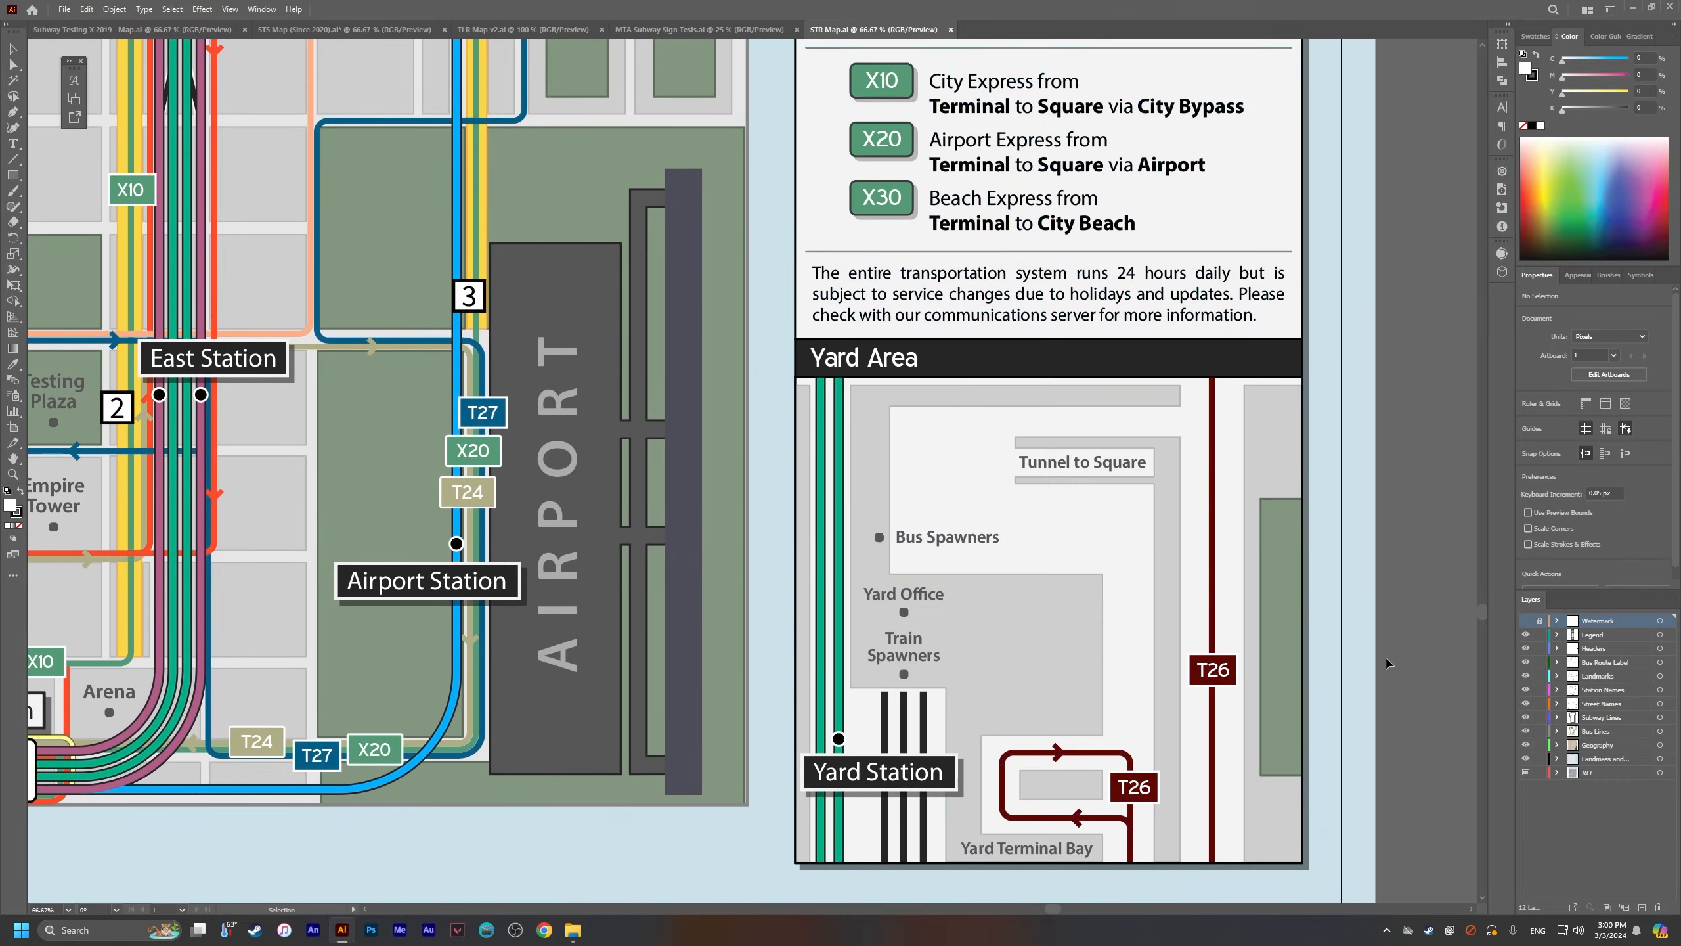
# Step: Examine the southern part of the Remastered map around Terminal Station, West Station and the Stadium
pyautogui.moveTo(1048, 621); pyautogui.dragTo(1133, 439)
pyautogui.moveTo(627, 472); pyautogui.dragTo(1232, 541)
pyautogui.moveTo(570, 542); pyautogui.dragTo(881, 635)
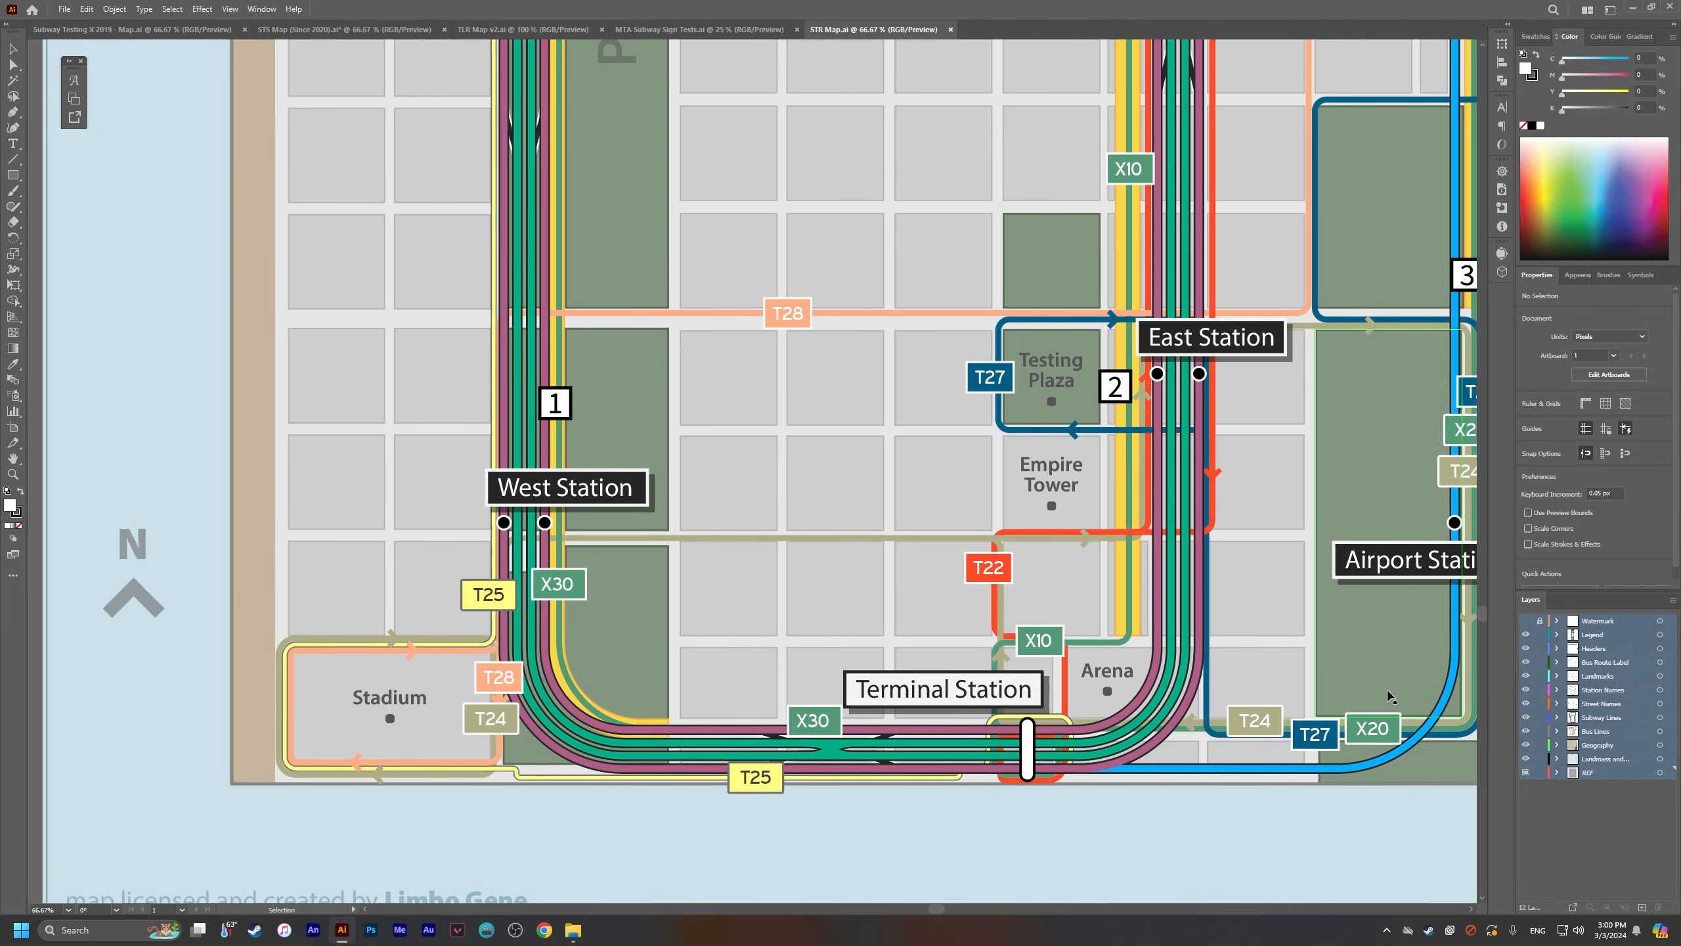
pyautogui.moveTo(931, 660); pyautogui.dragTo(1066, 701)
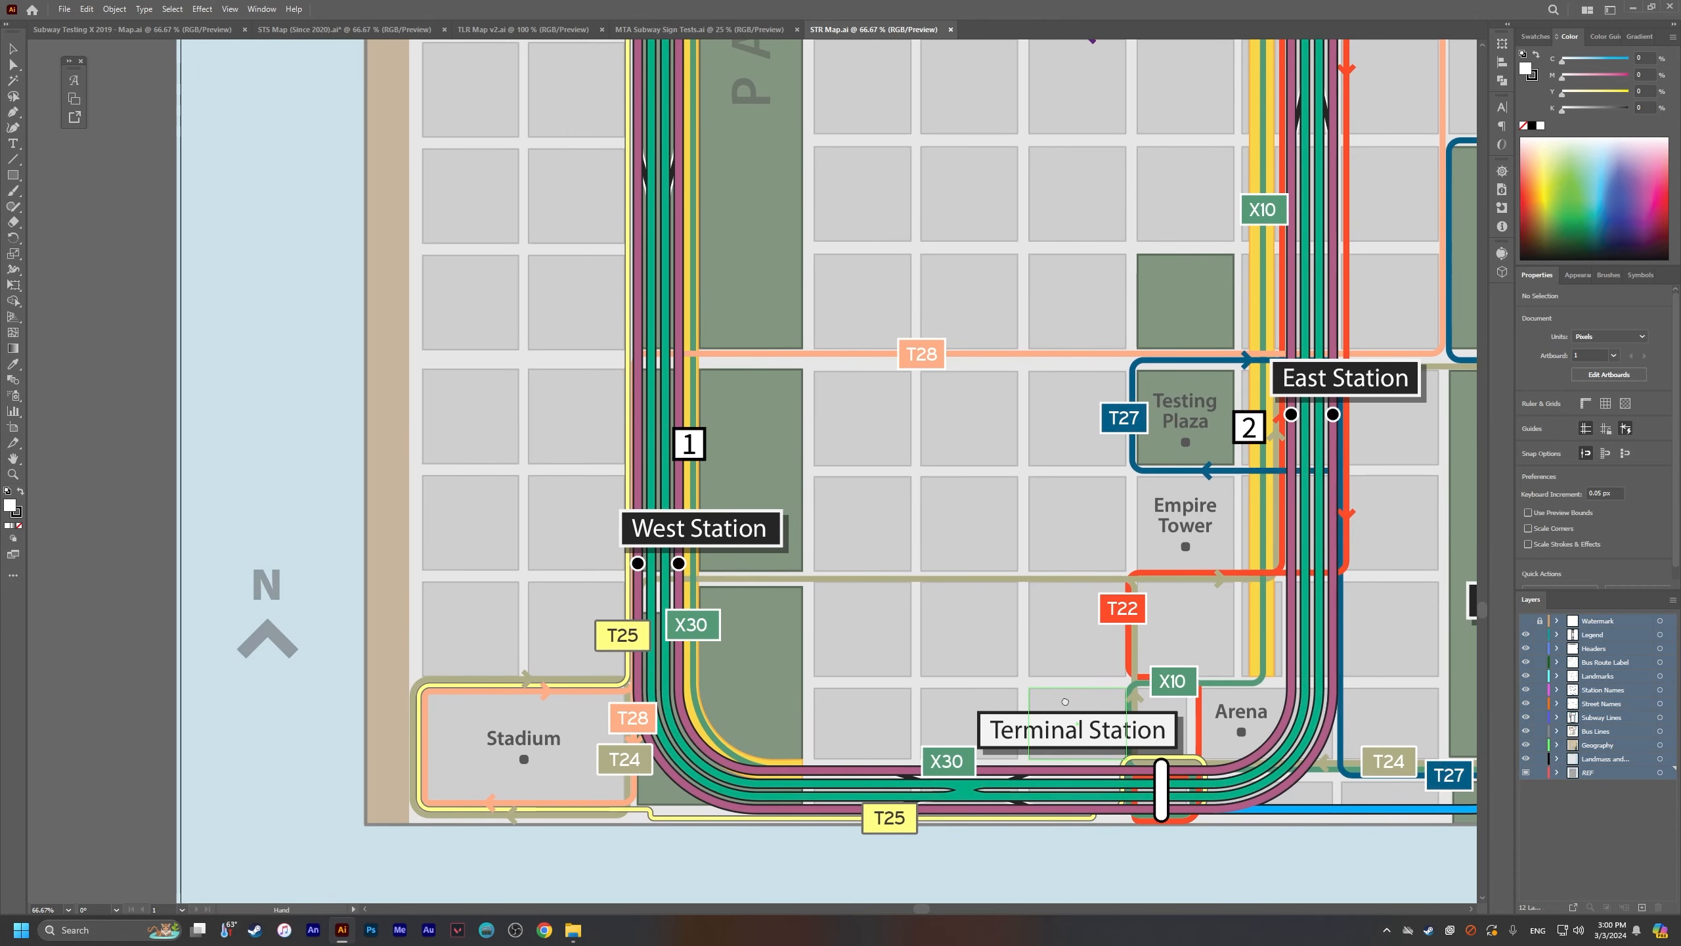
# Step: Select the Headers layer and toggle the Bus Route Label and Station Names layers off and on to see what each contains
pyautogui.click(1604, 634)
pyautogui.click(1604, 649)
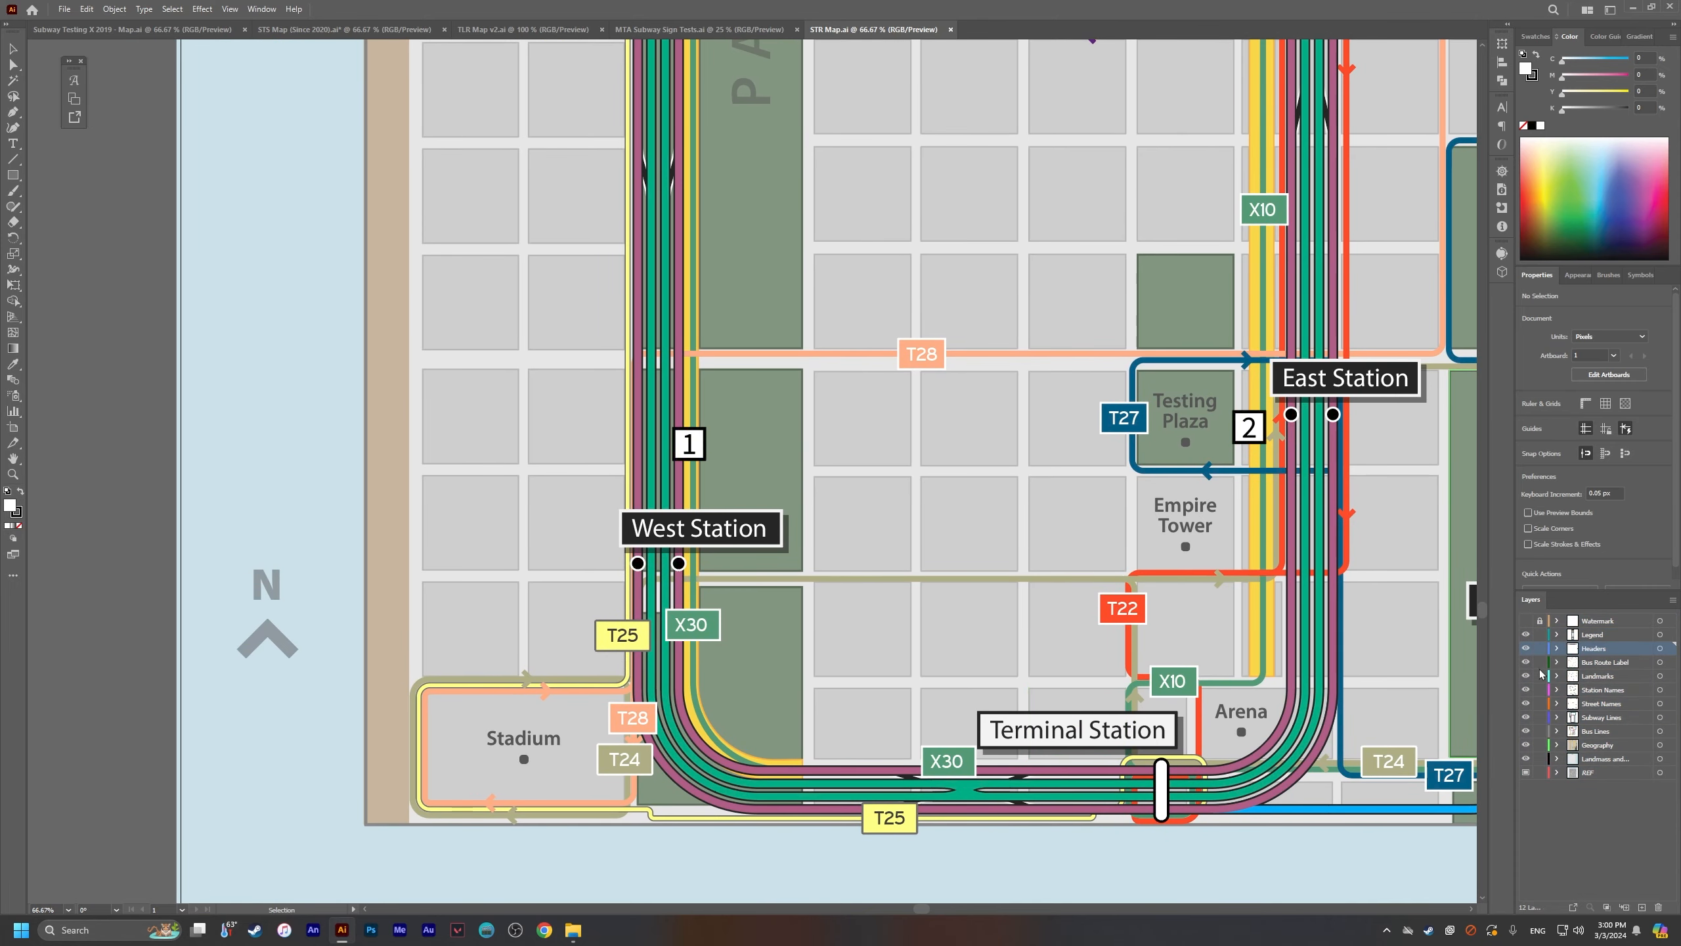
pyautogui.click(1526, 662)
pyautogui.click(1526, 662)
pyautogui.click(1526, 662)
pyautogui.click(1526, 662)
pyautogui.click(1526, 689)
pyautogui.click(1526, 690)
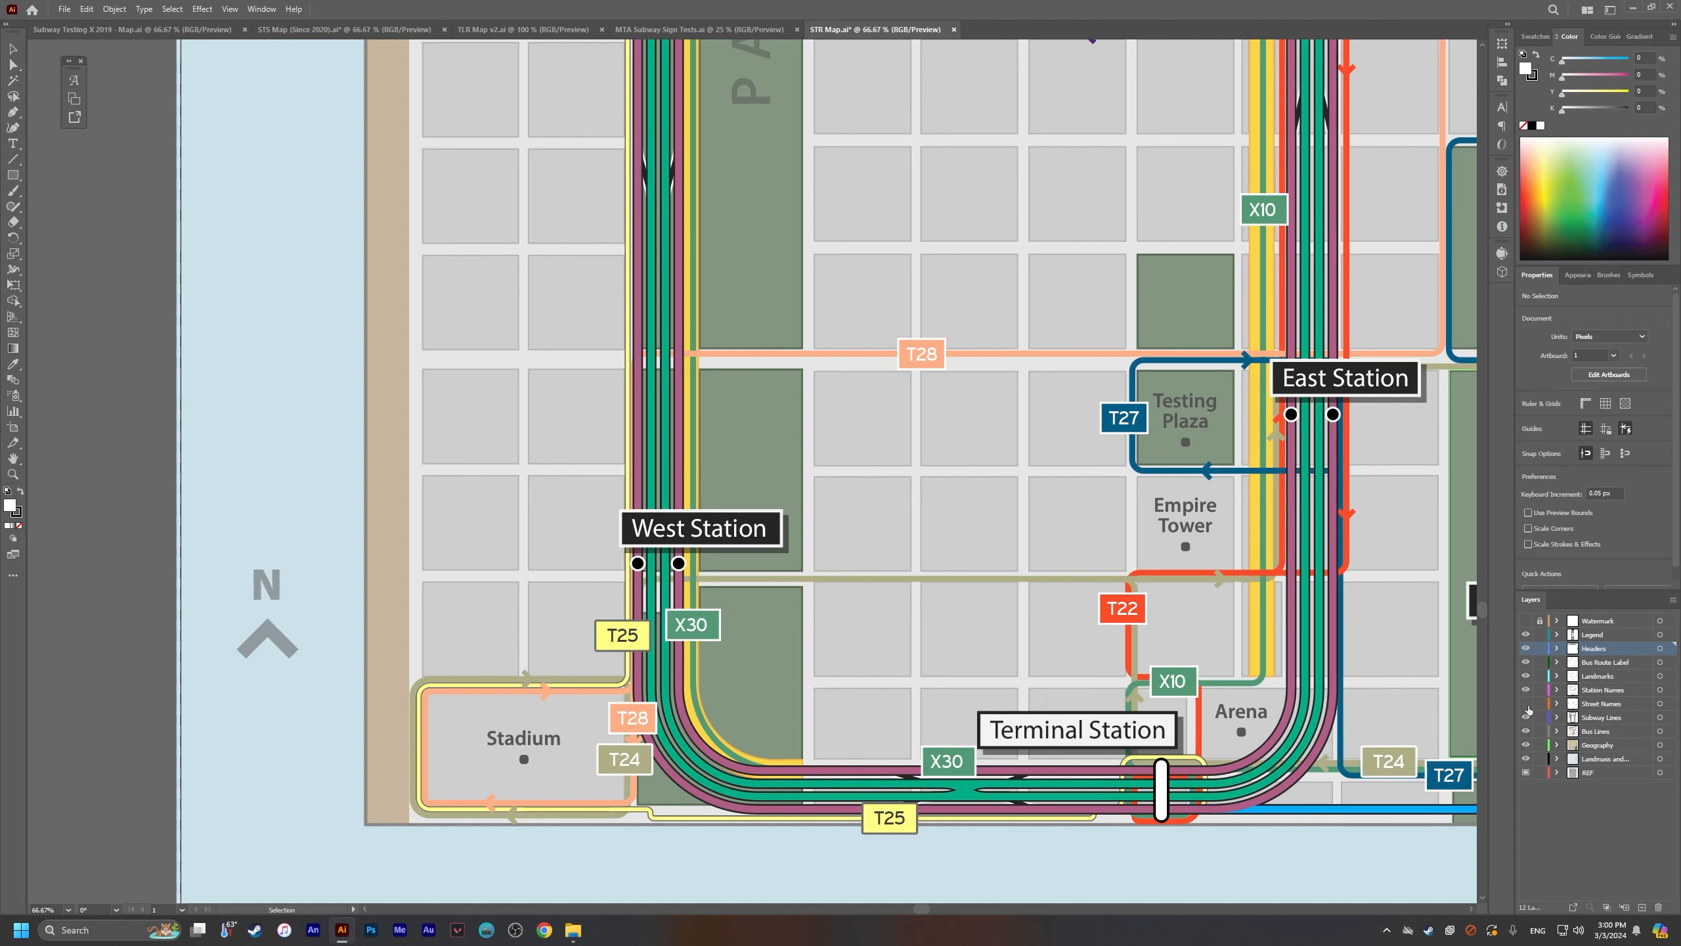
# Step: Toggle the Subway Lines layer off and on, then hide the Geography and landmass layers to examine the reference image underneath
pyautogui.click(1526, 717)
pyautogui.click(1526, 719)
pyautogui.hotkey('ctrl', '-')
pyautogui.moveTo(1456, 549); pyautogui.dragTo(1229, 704)
pyautogui.click(1524, 760)
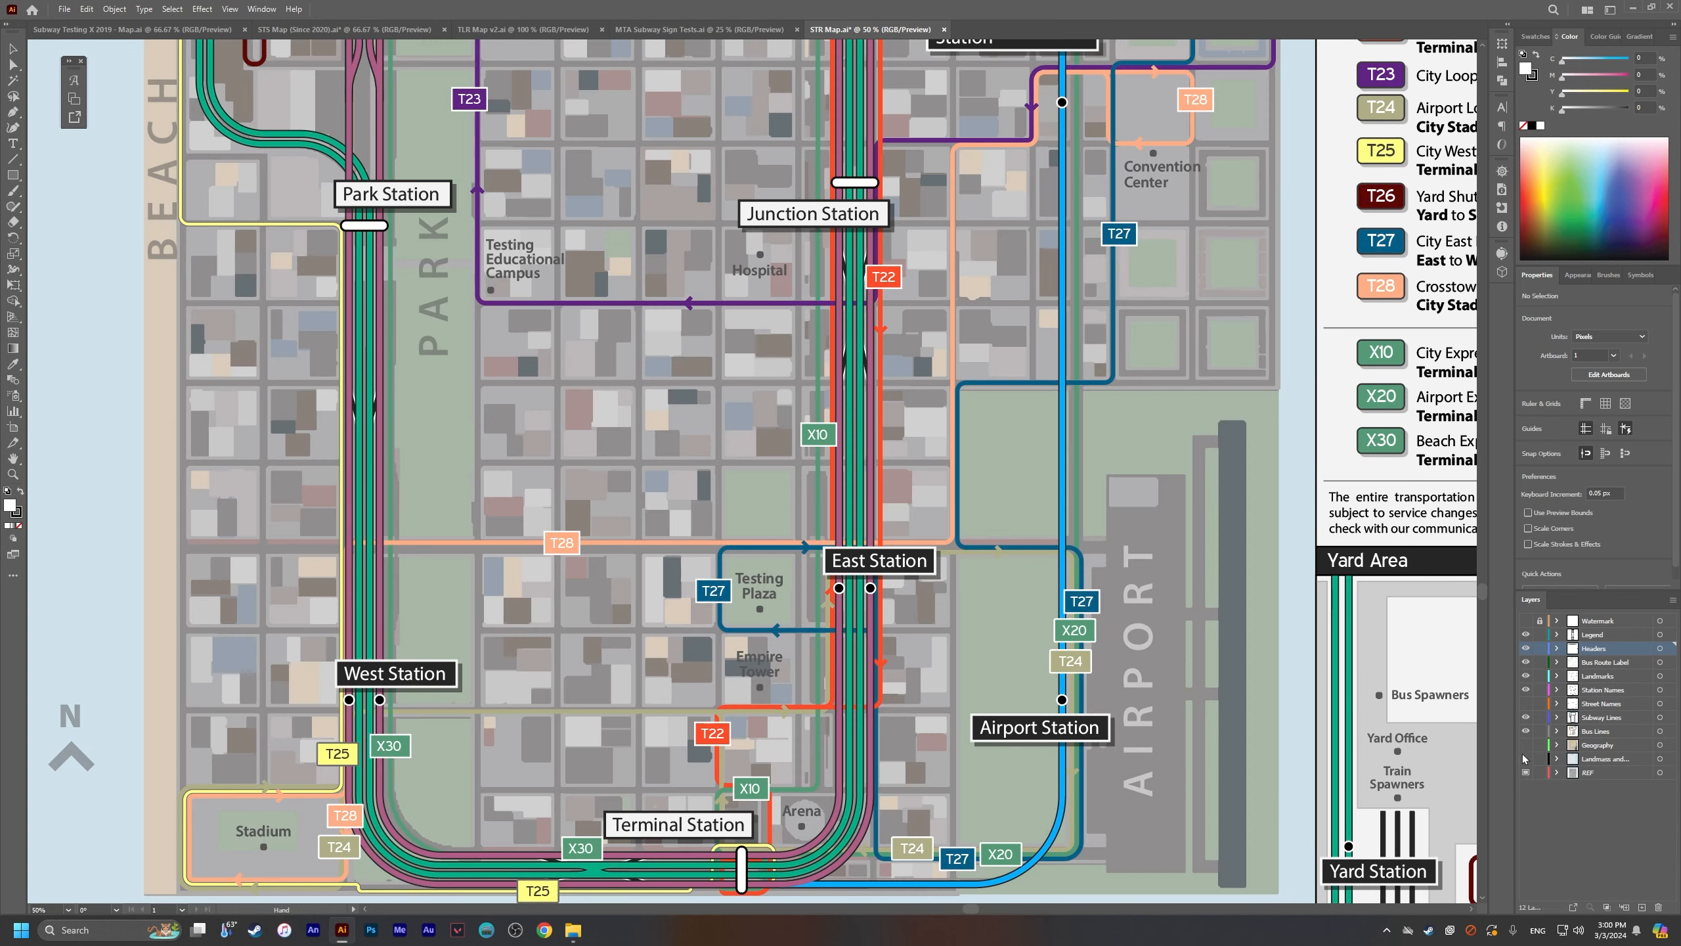
pyautogui.click(1525, 759)
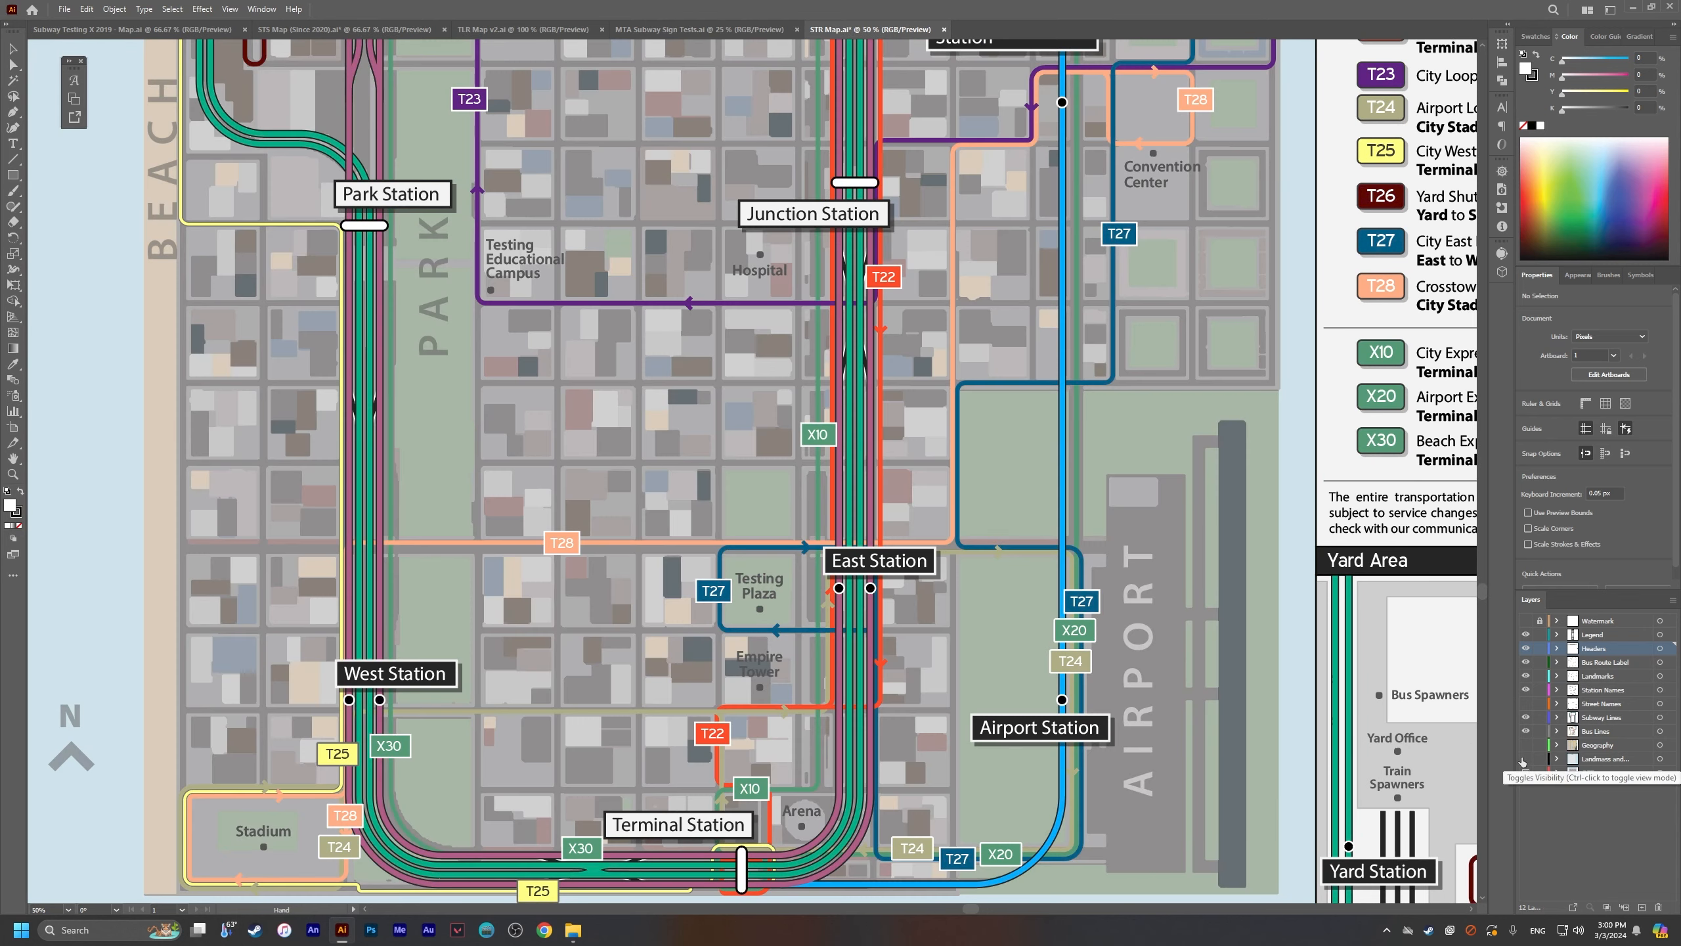
# Step: Turn the landmass, Geography, Street Names and Watermark layers on, toggling the watermark to compare the map with and without it
pyautogui.click(1525, 760)
pyautogui.click(1526, 745)
pyautogui.click(1526, 703)
pyautogui.click(1526, 621)
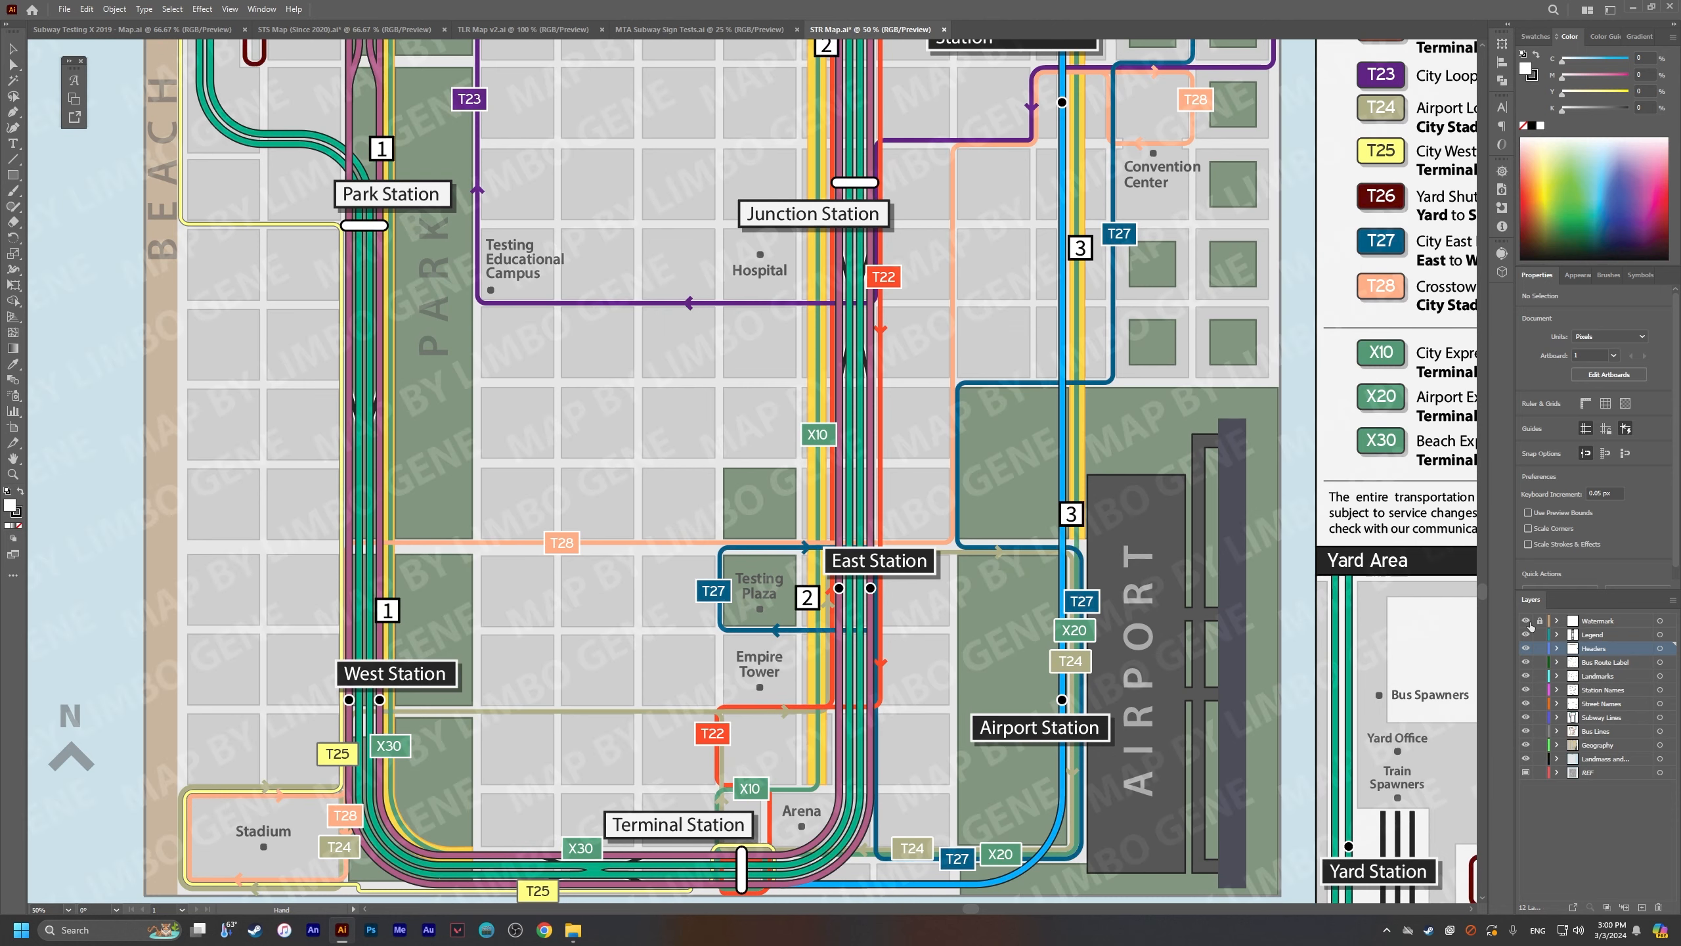
pyautogui.moveTo(897, 406); pyautogui.dragTo(1014, 528)
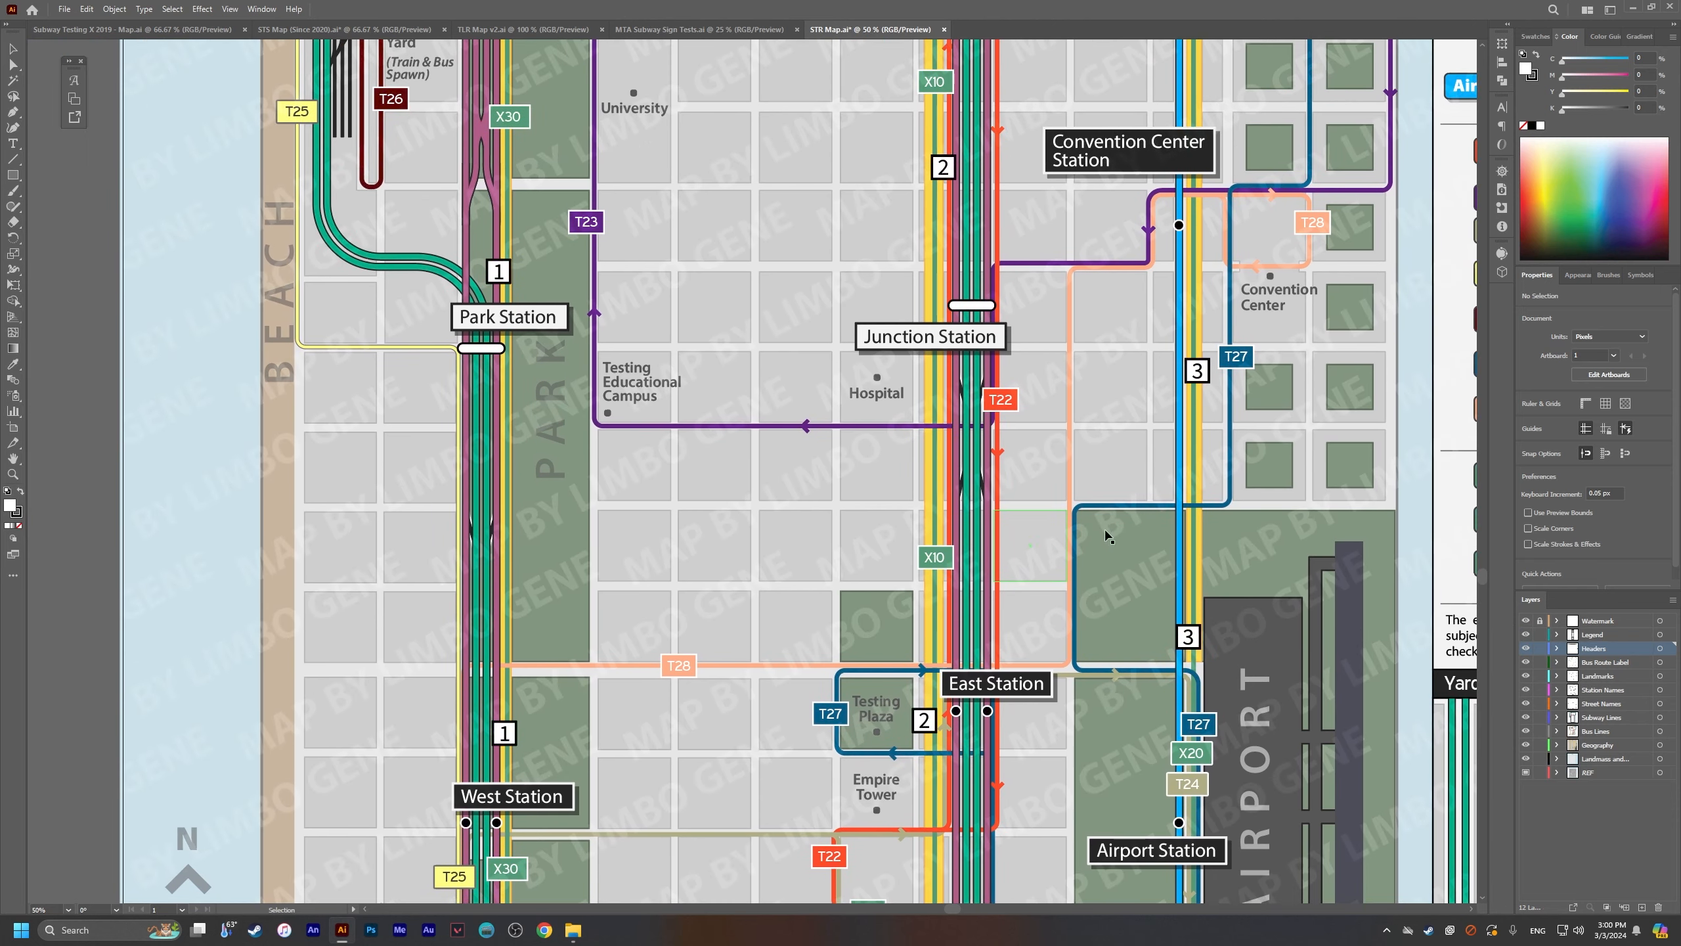
pyautogui.click(1527, 622)
pyautogui.click(1526, 622)
pyautogui.moveTo(1165, 167); pyautogui.dragTo(984, 303)
pyautogui.scroll(-1, 852, 421)
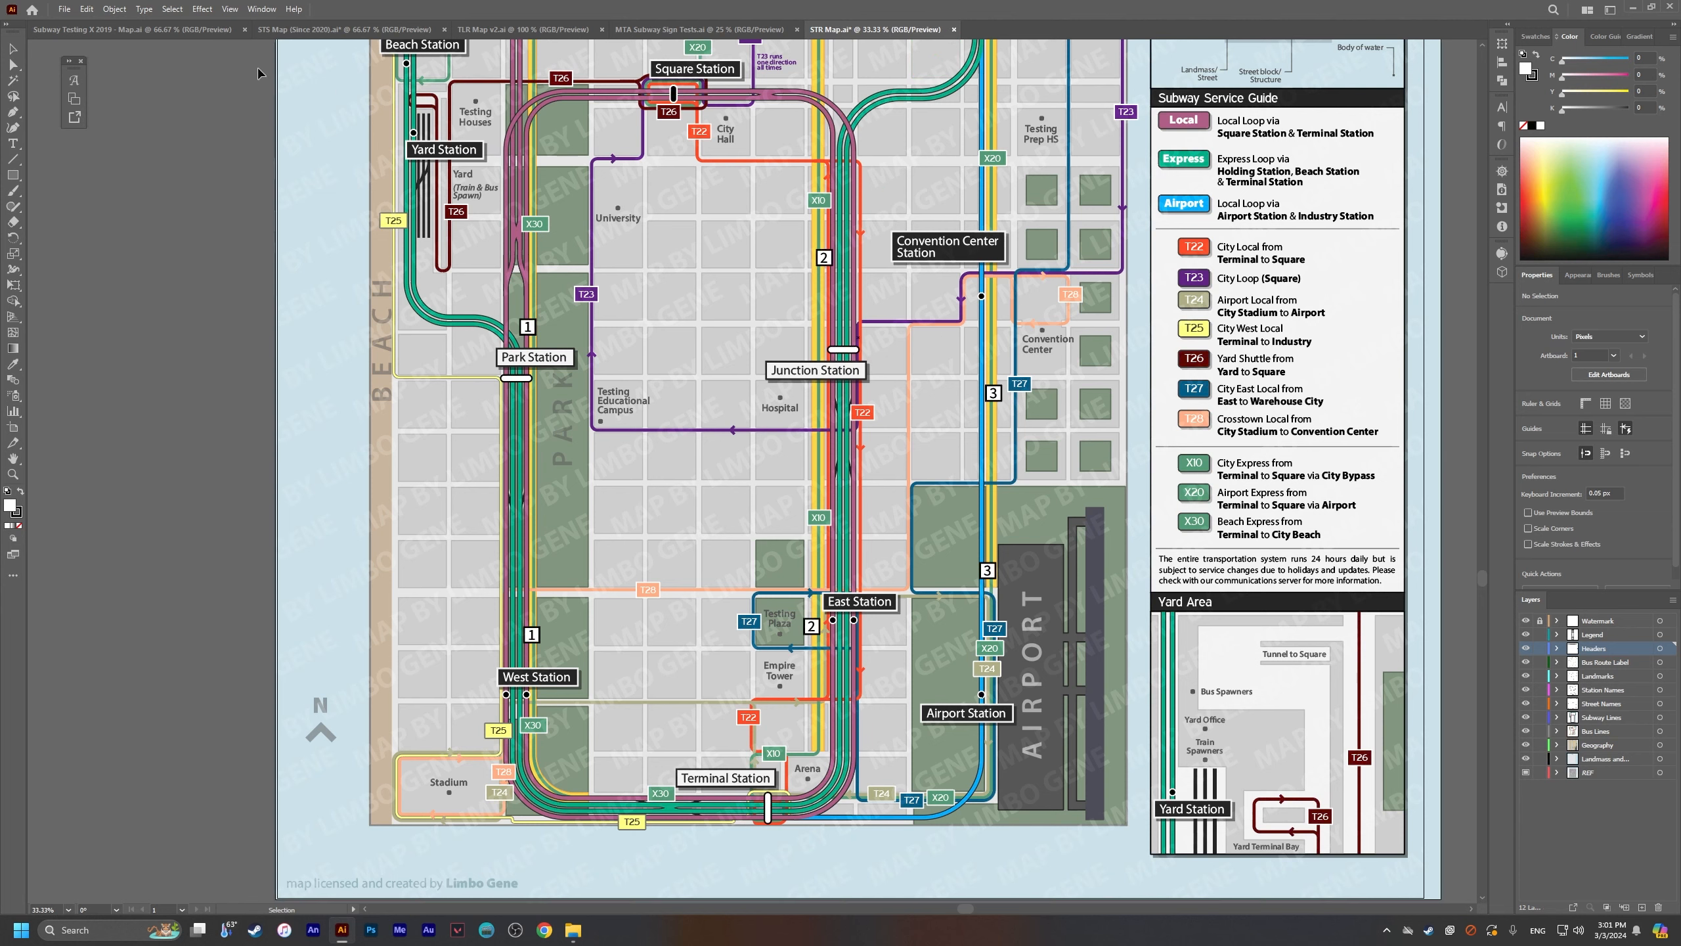
# Step: Close all the open map and sign documents, discarding any unsaved changes
pyautogui.click(245, 30)
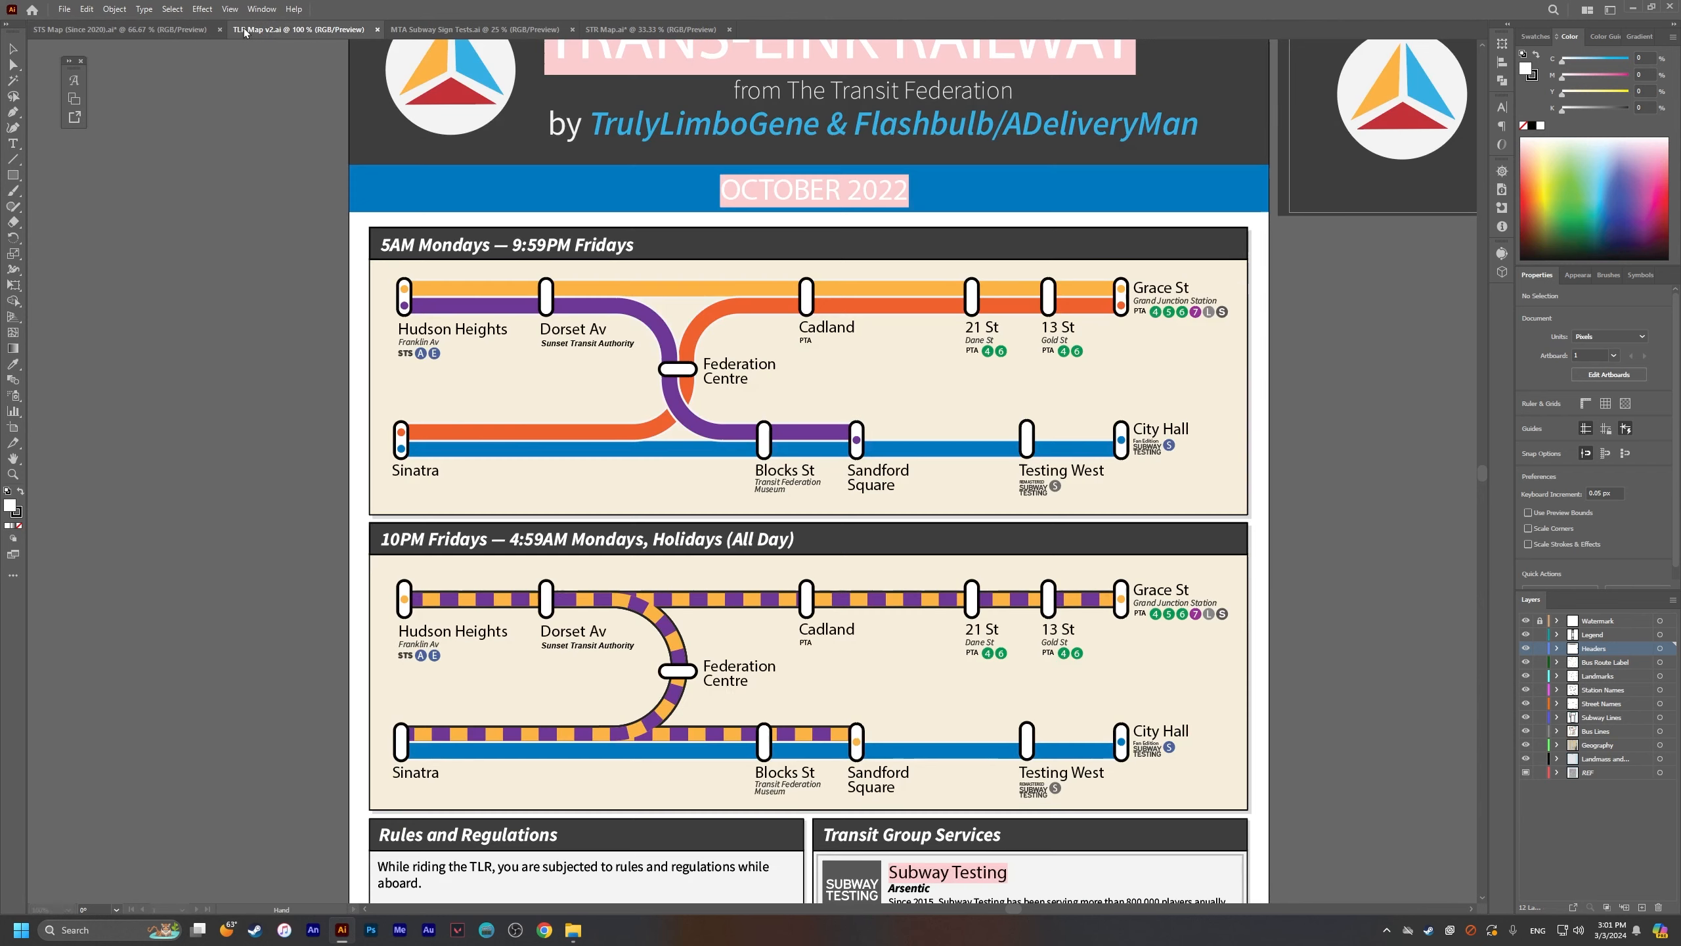
pyautogui.click(220, 29)
pyautogui.click(904, 481)
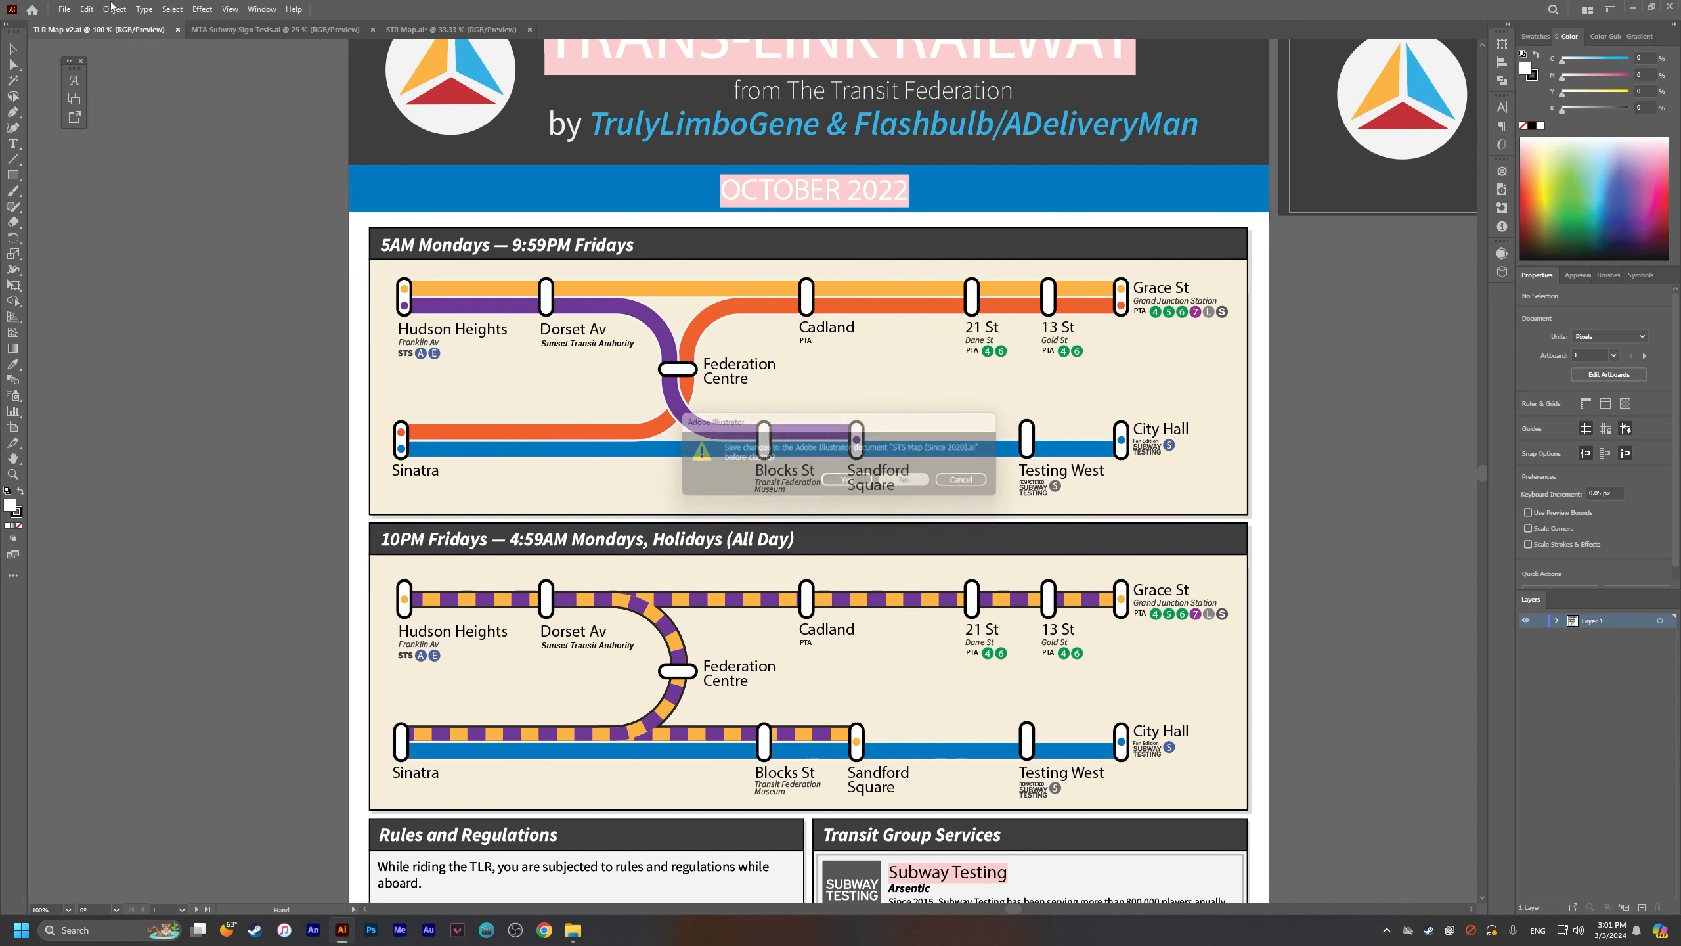
pyautogui.click(178, 30)
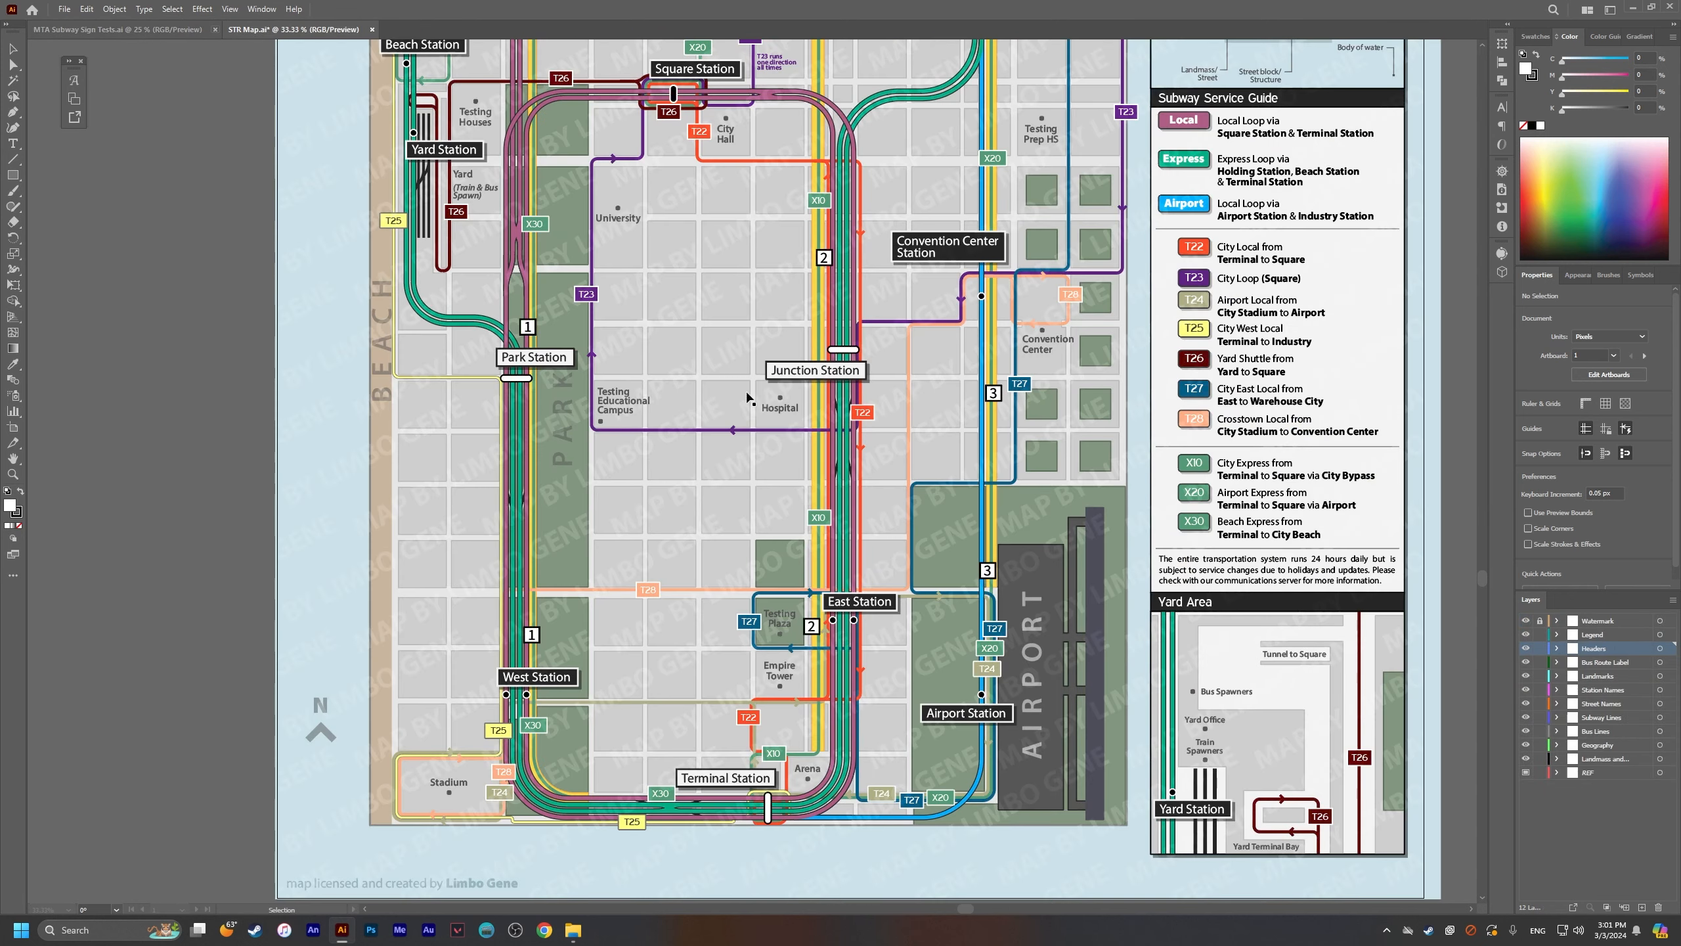
pyautogui.click(216, 29)
pyautogui.click(177, 29)
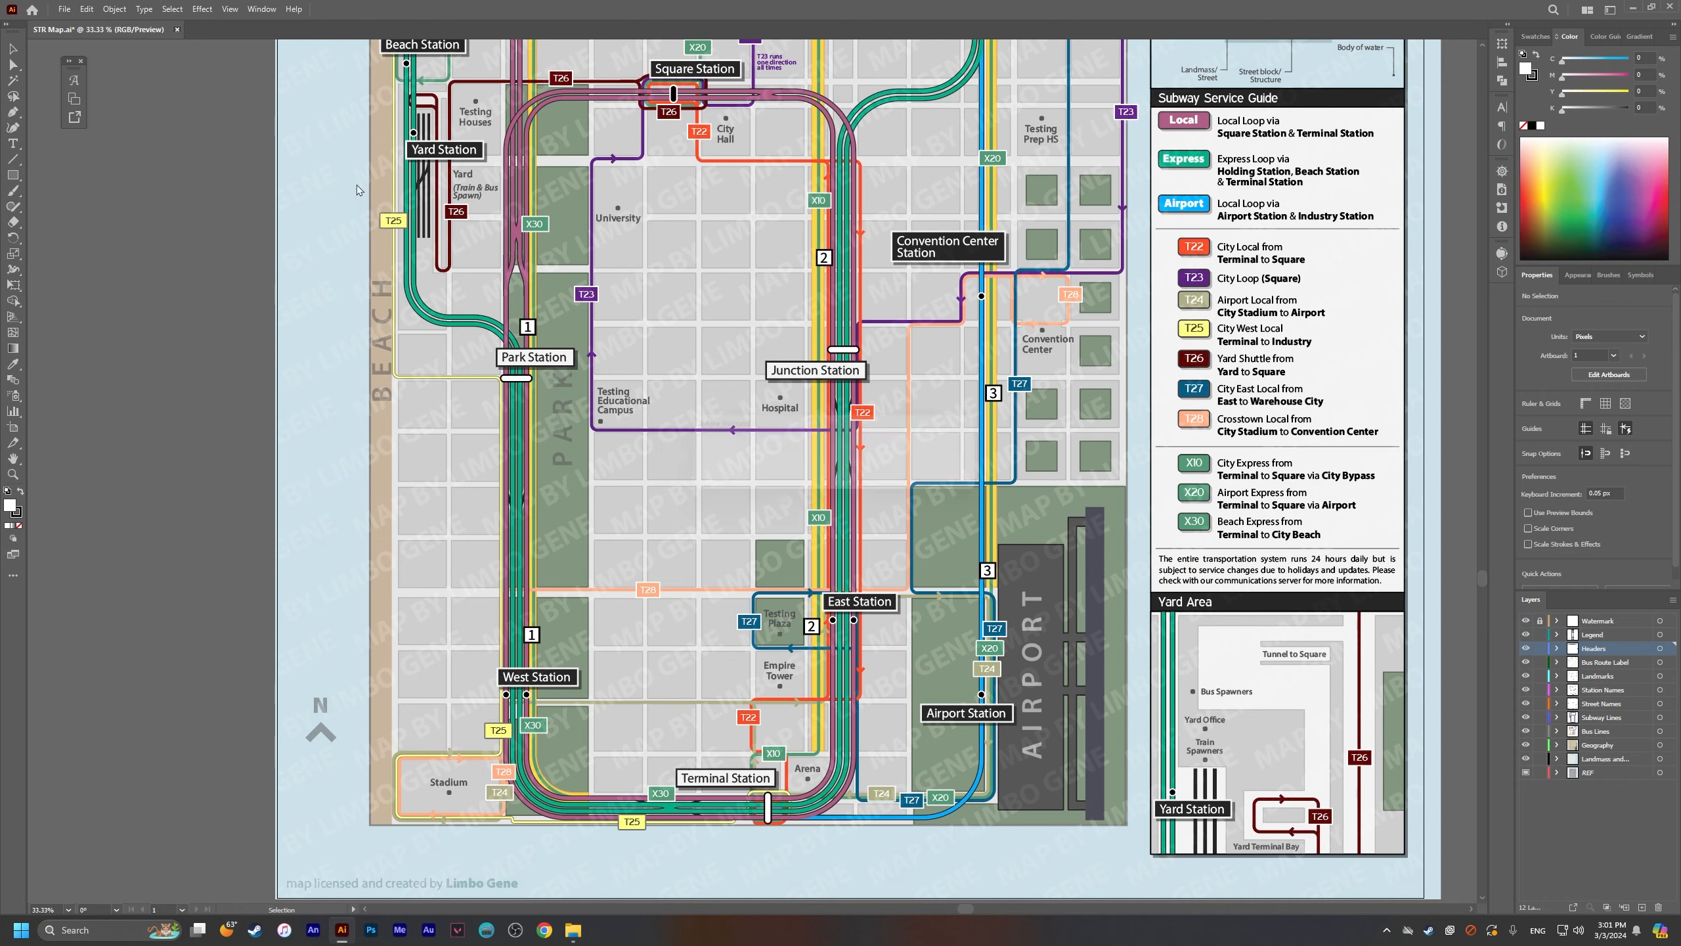
pyautogui.click(909, 480)
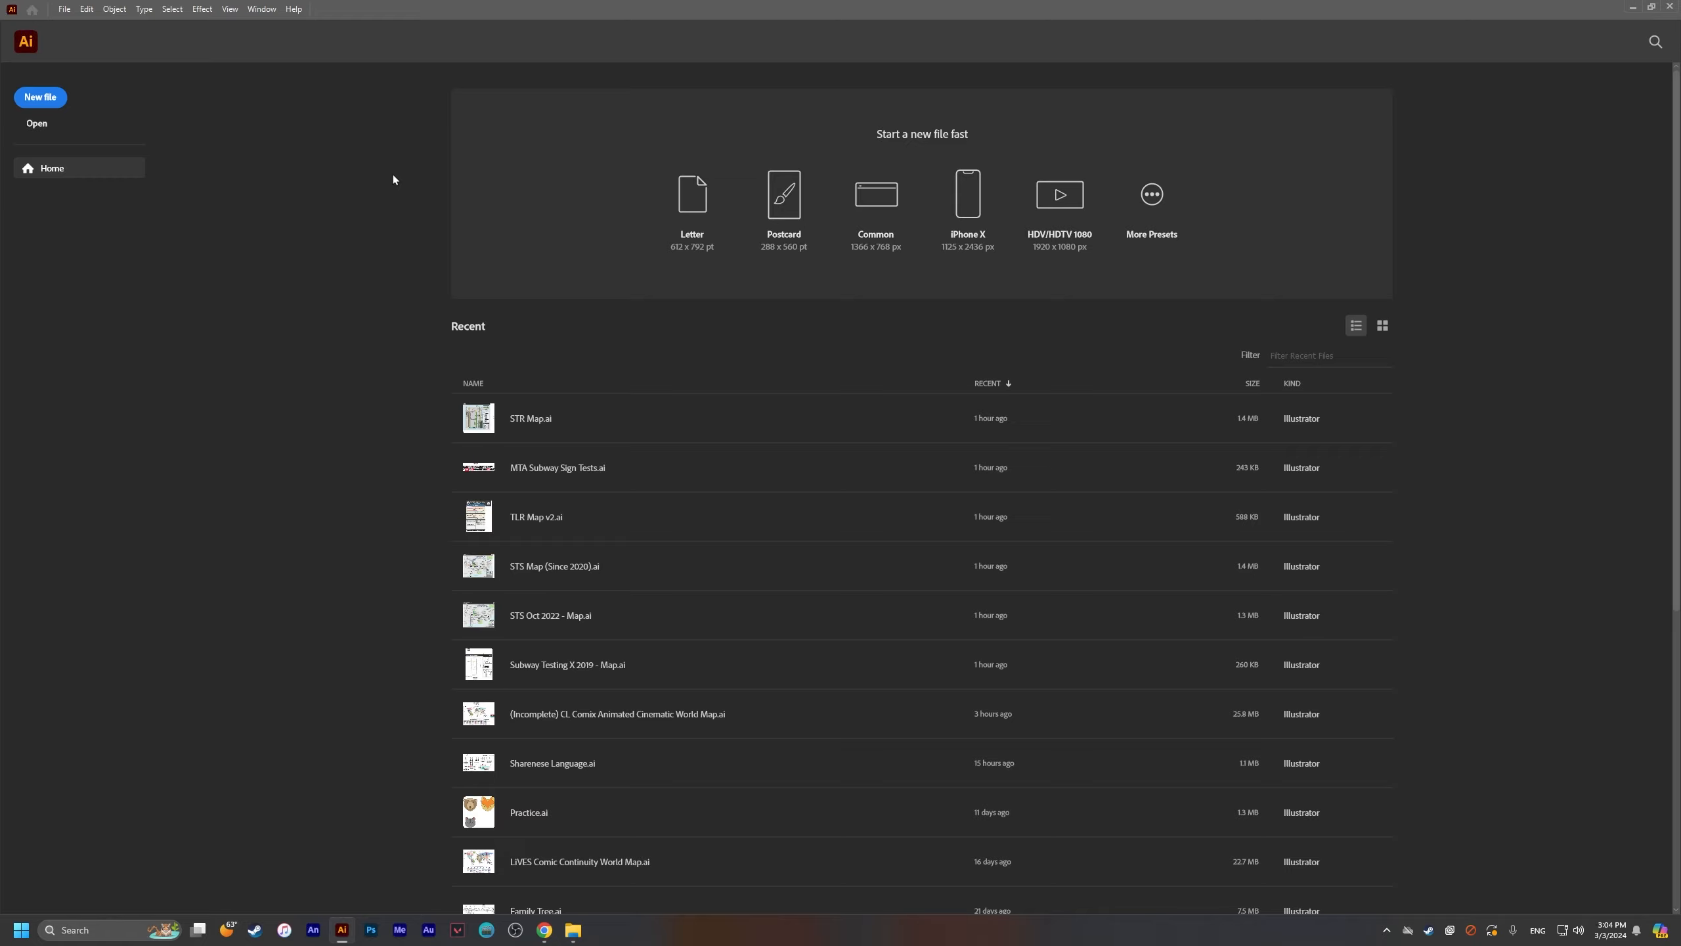
# Step: Start a new document, look through the Web and Art & Illustration presets, and choose the Letter preset
pyautogui.click(66, 9)
pyautogui.click(88, 24)
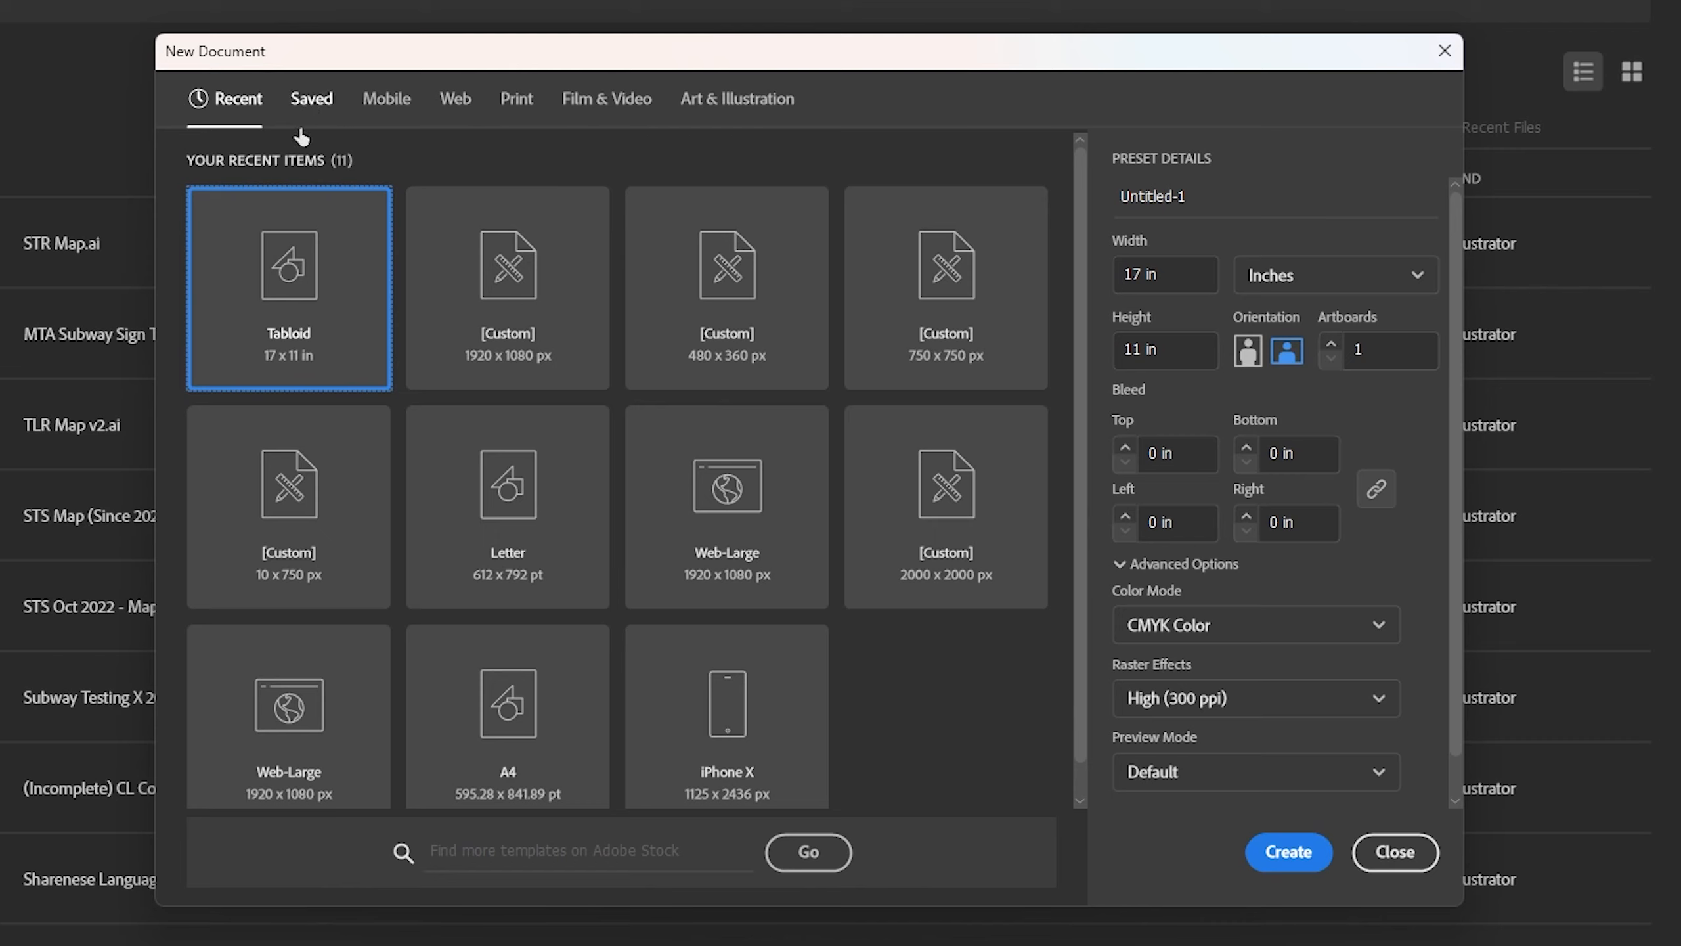
pyautogui.click(444, 104)
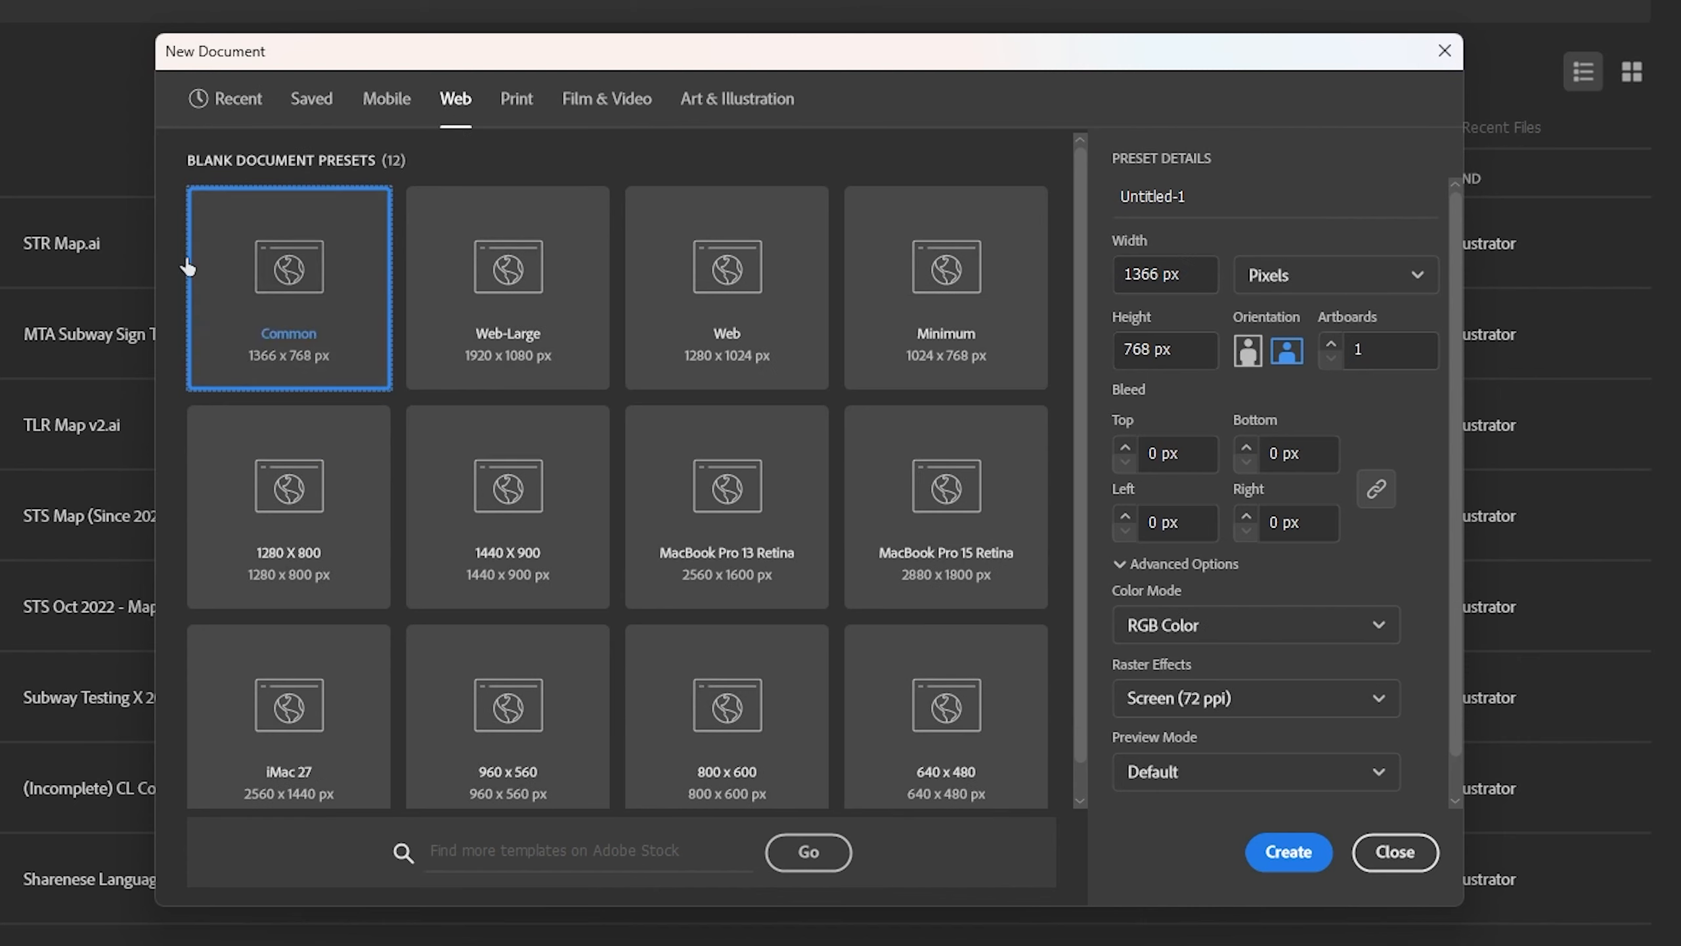
pyautogui.click(474, 275)
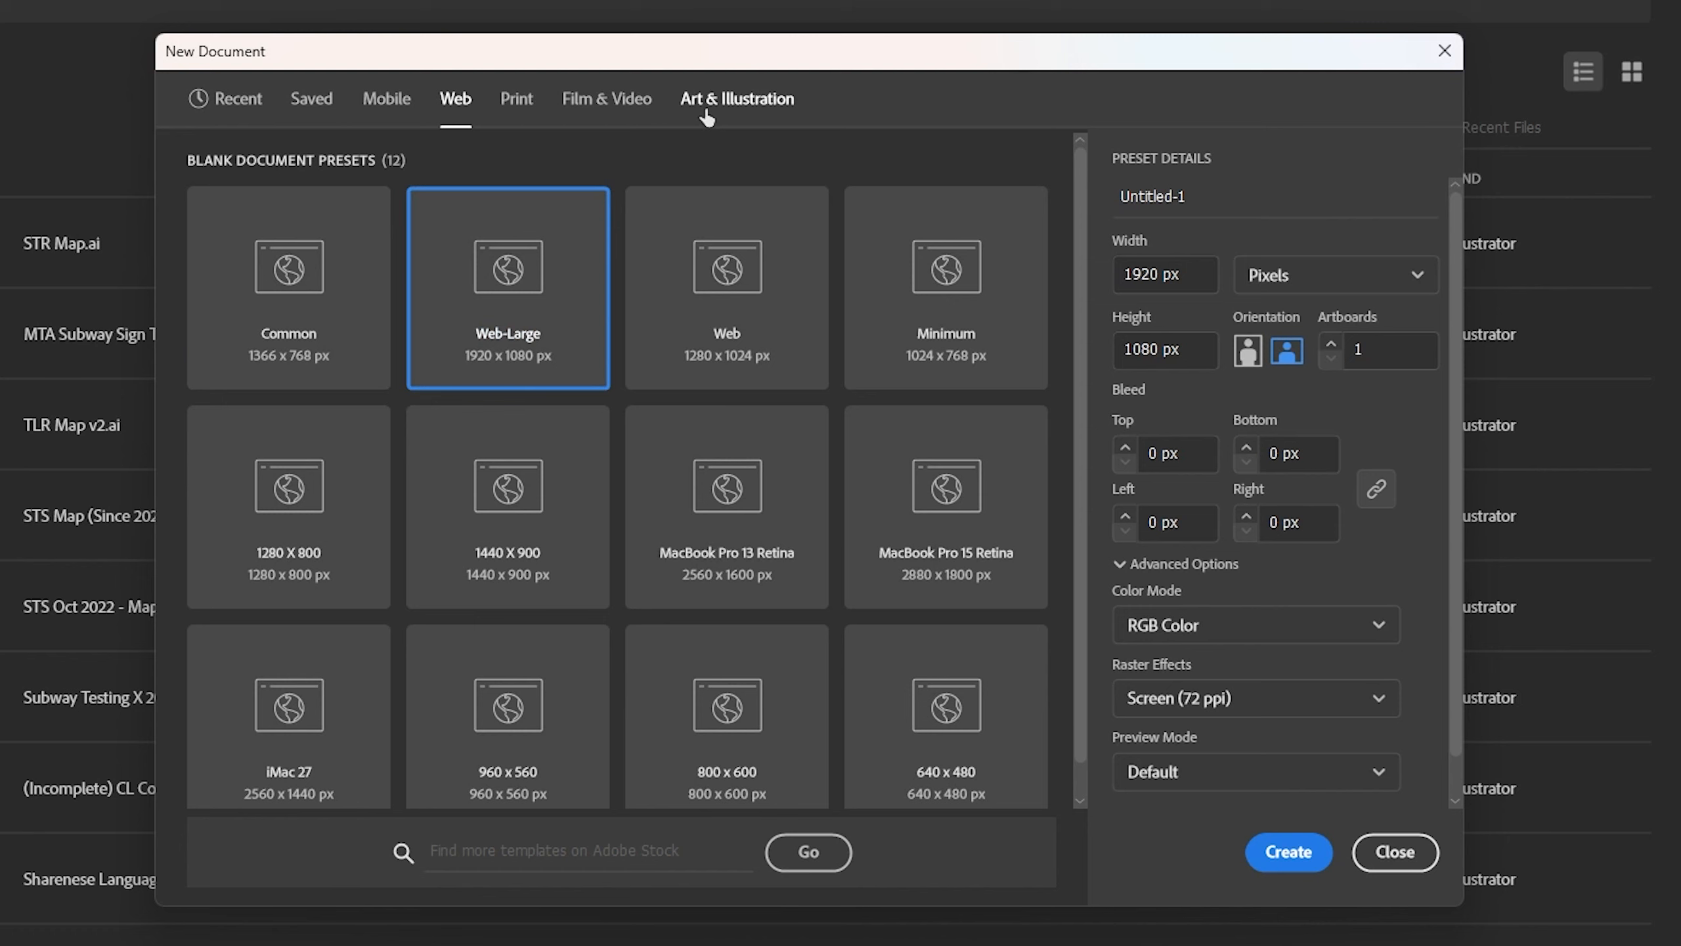
pyautogui.click(722, 101)
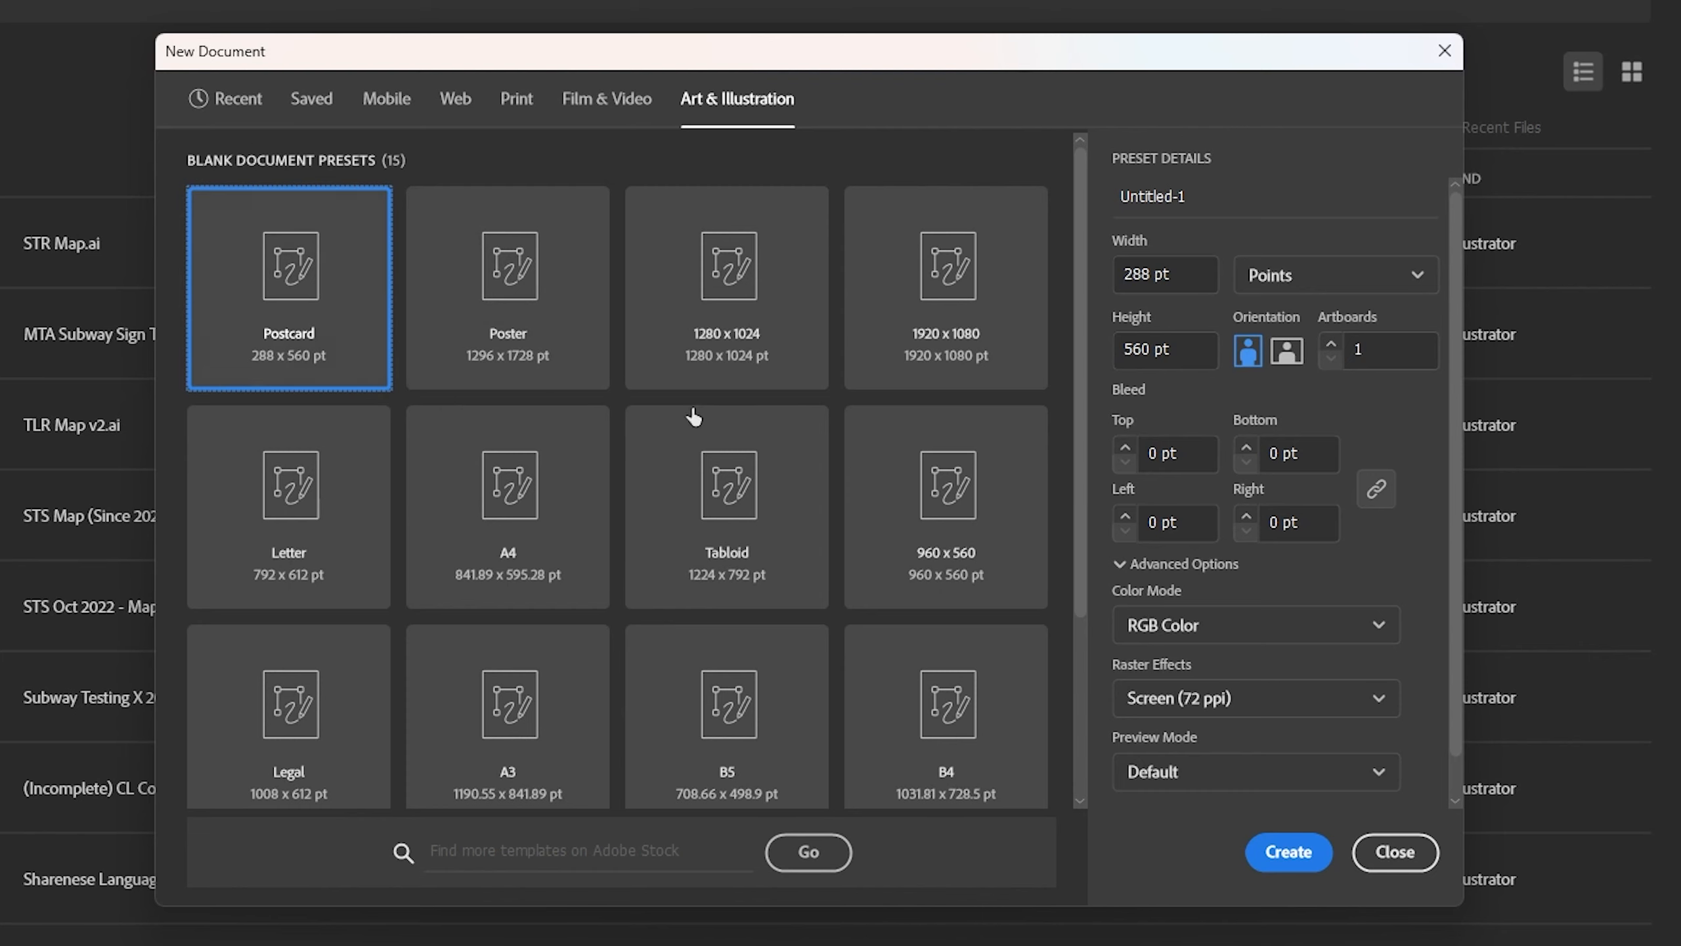
pyautogui.click(700, 332)
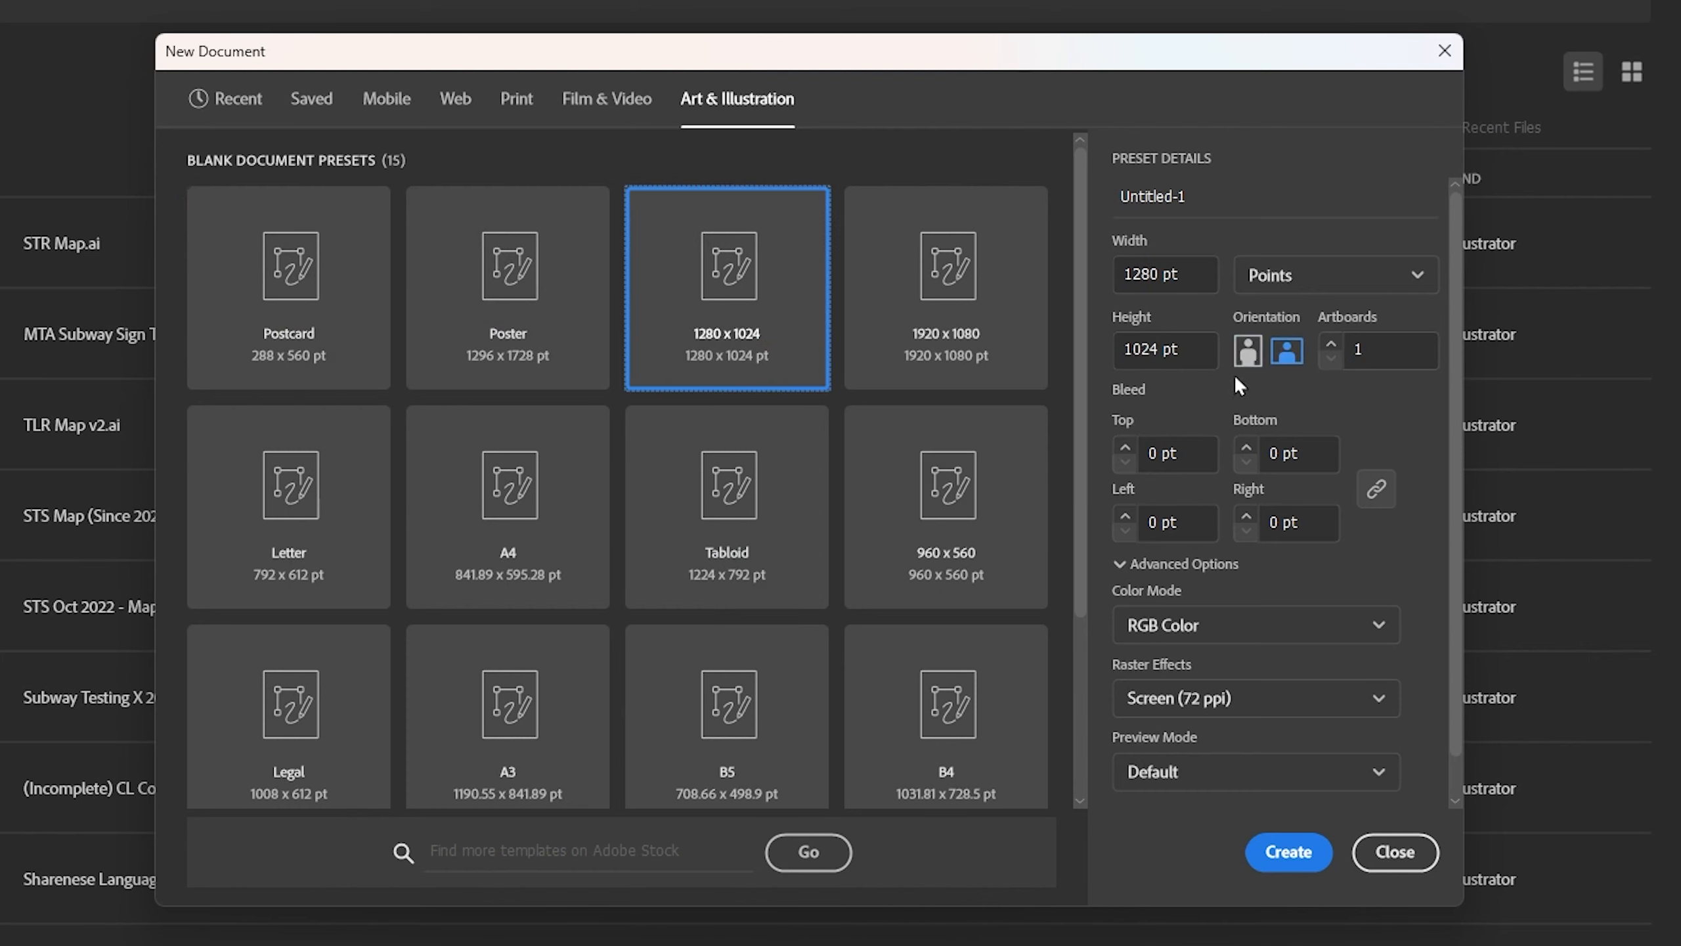
pyautogui.click(326, 518)
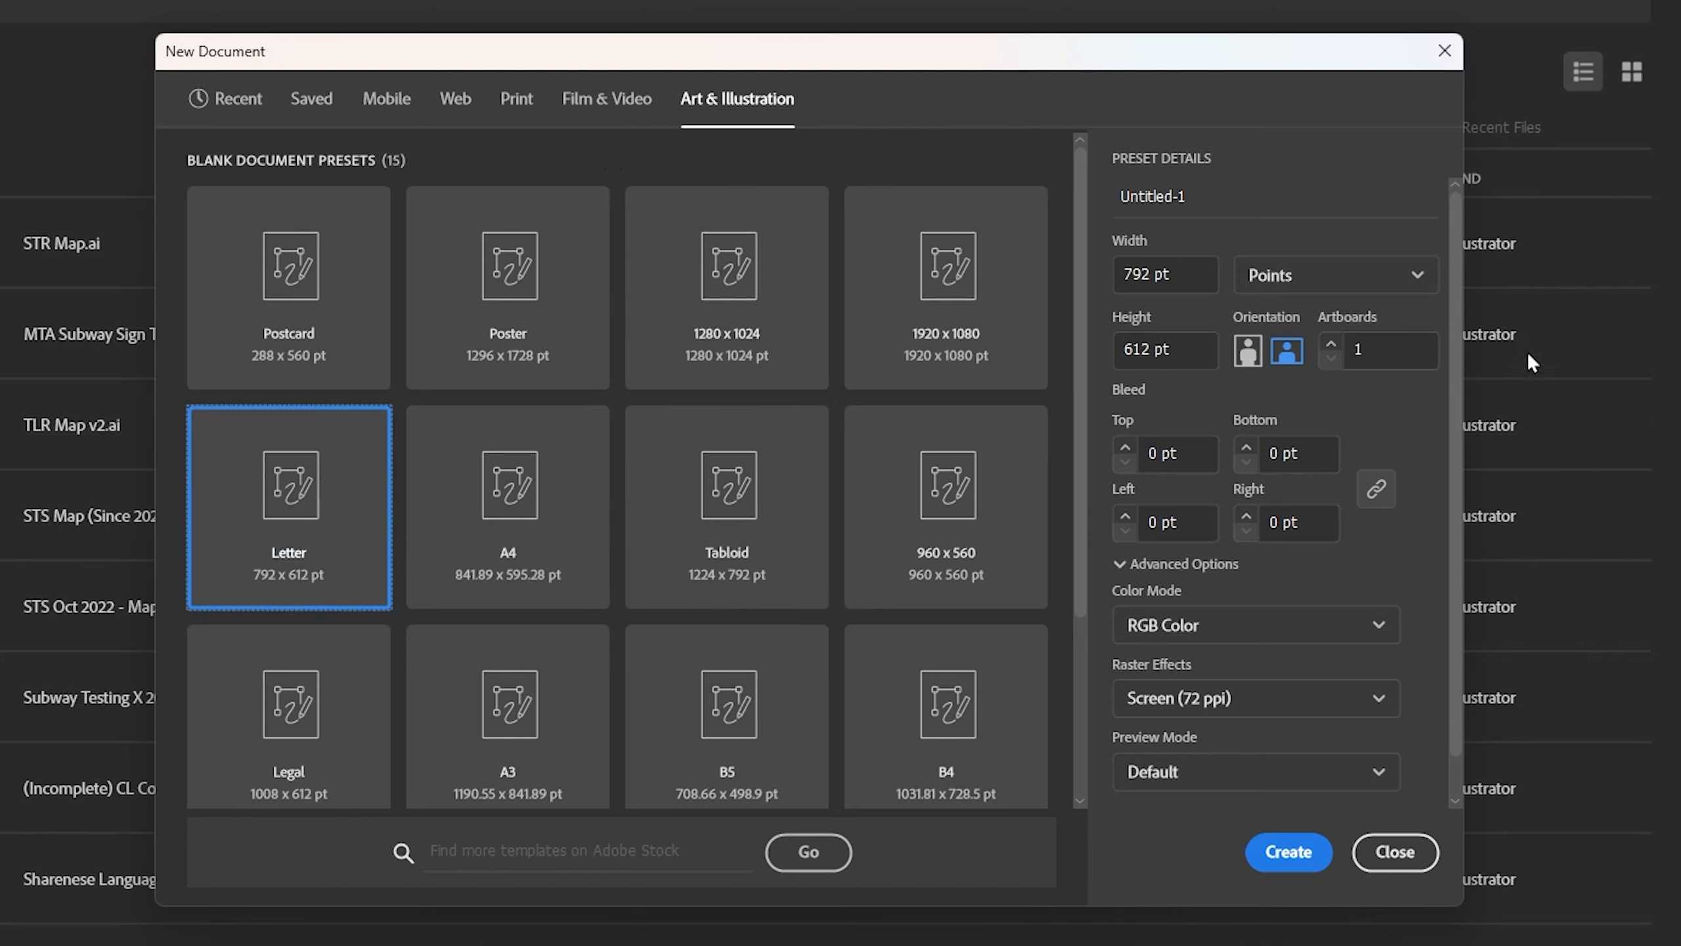
# Step: Switch the new document's units to pixels and open its width for editing
pyautogui.click(1330, 275)
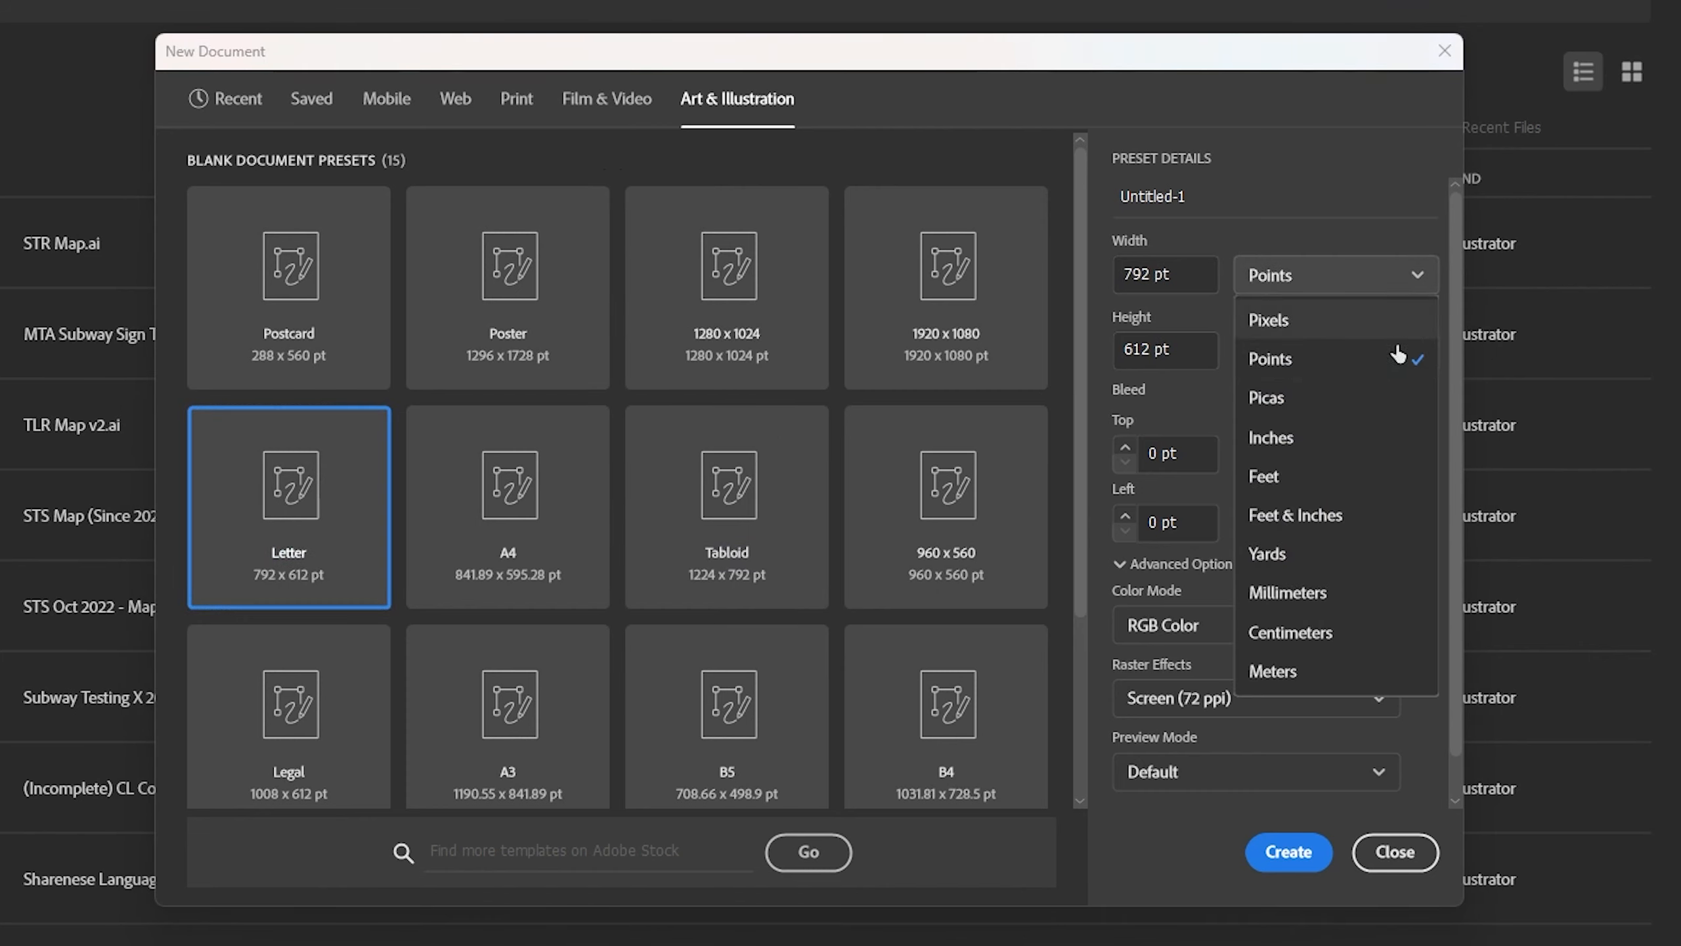
pyautogui.click(1361, 322)
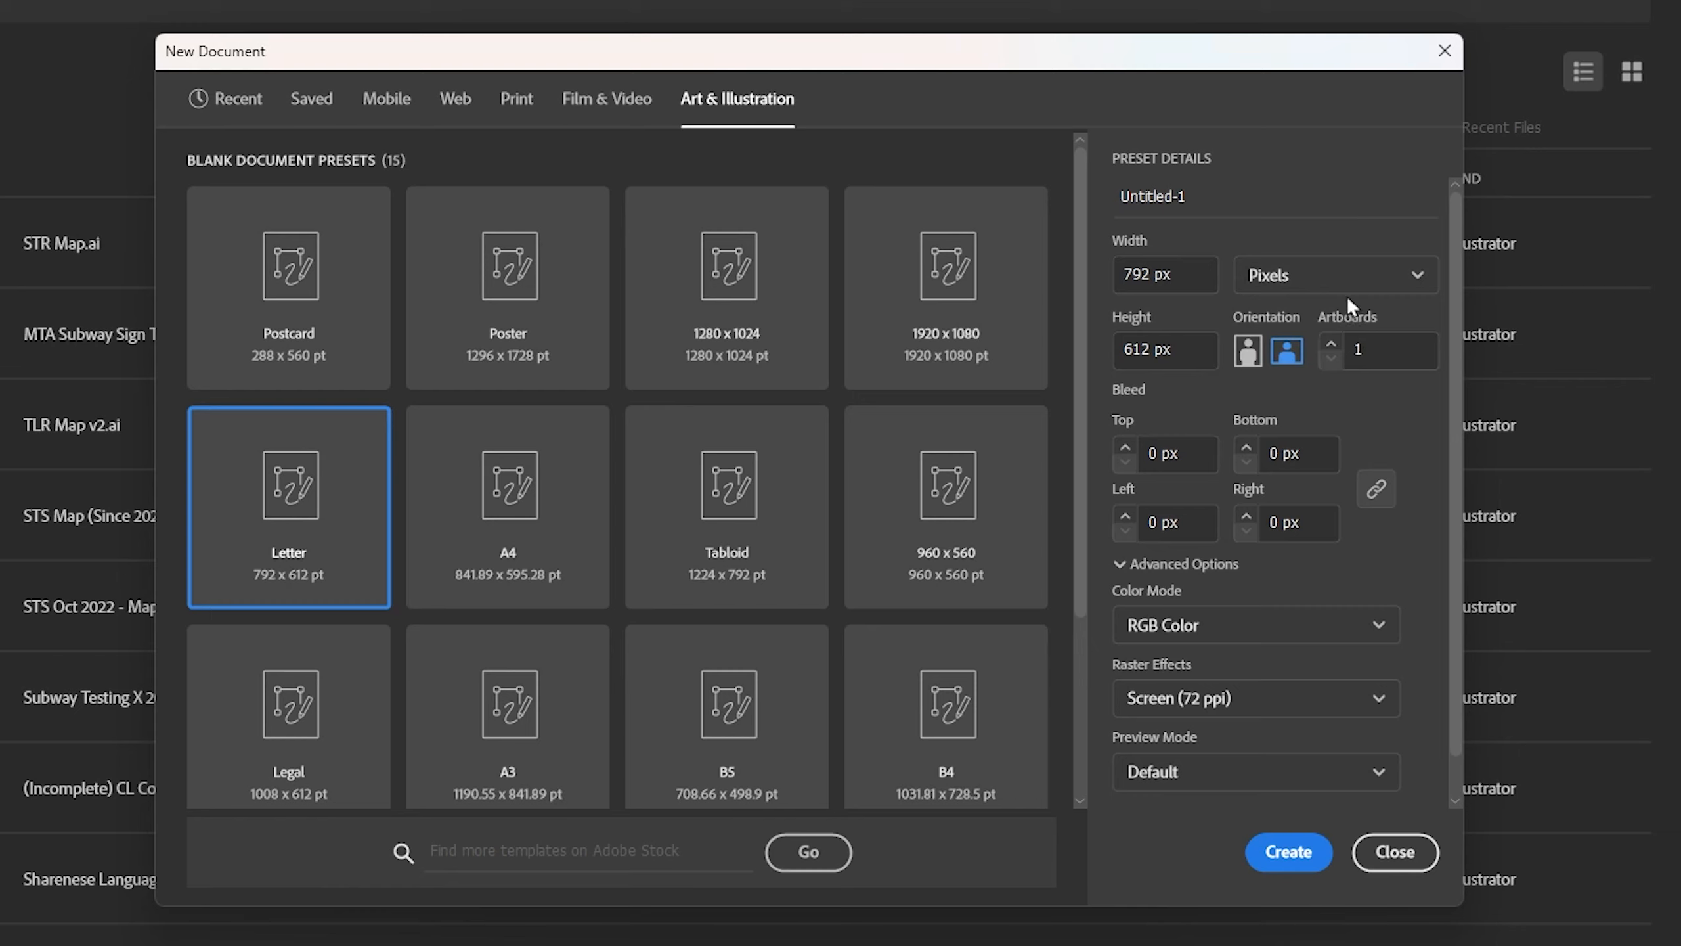
pyautogui.moveTo(1175, 273); pyautogui.dragTo(1110, 274)
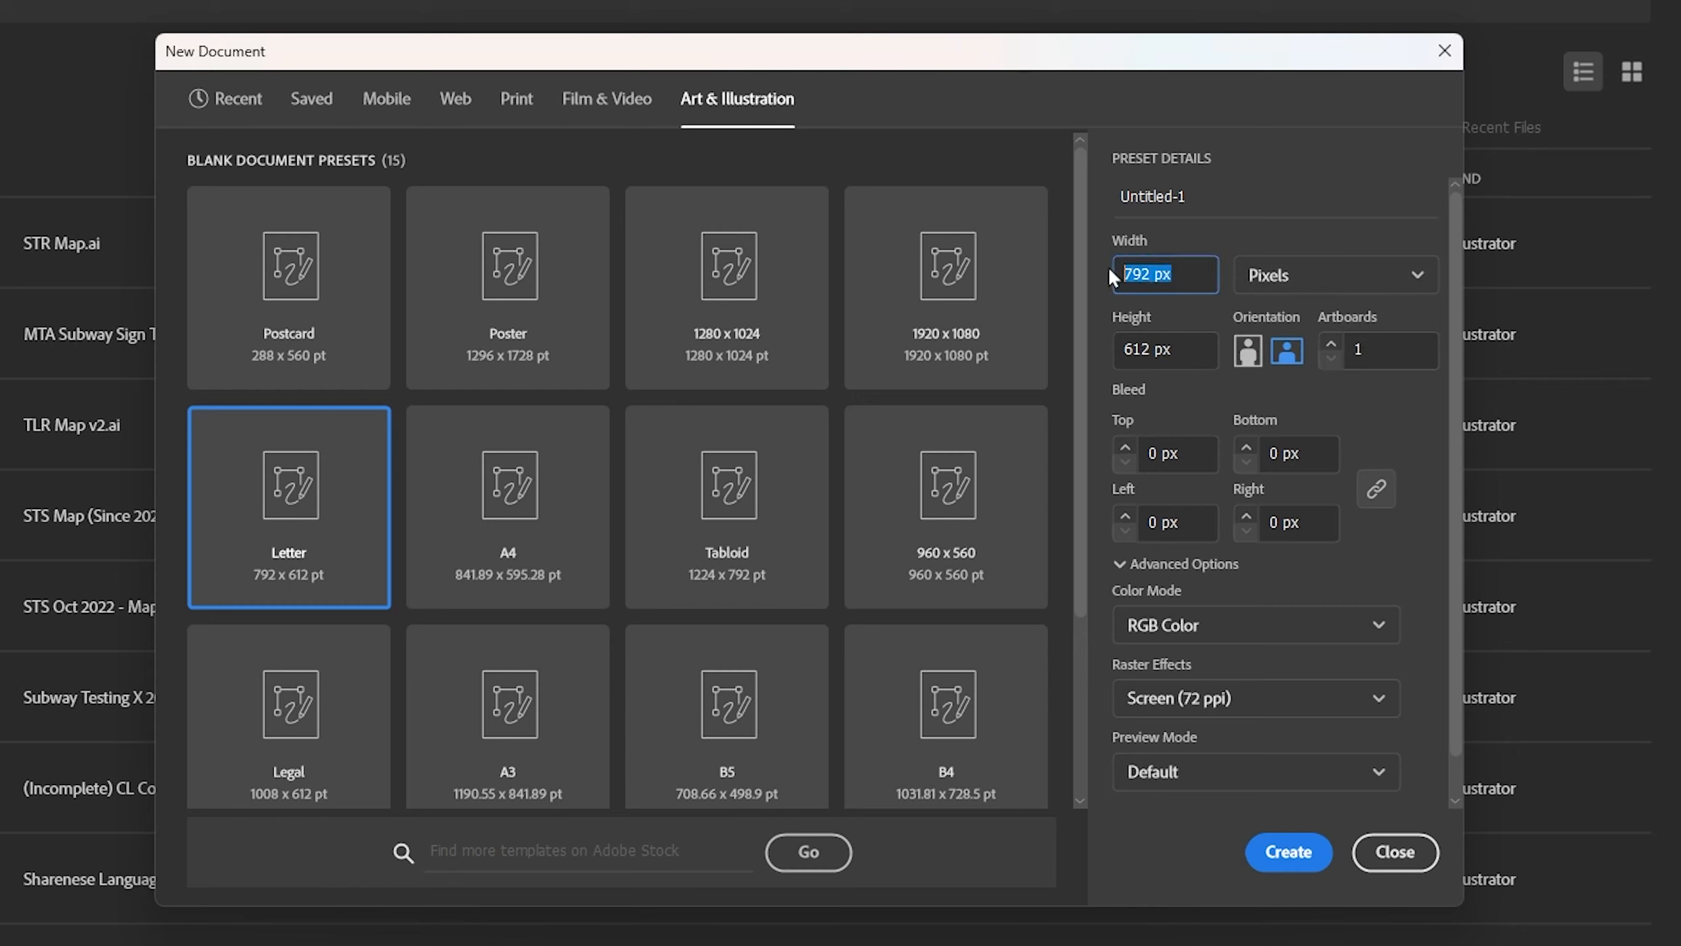
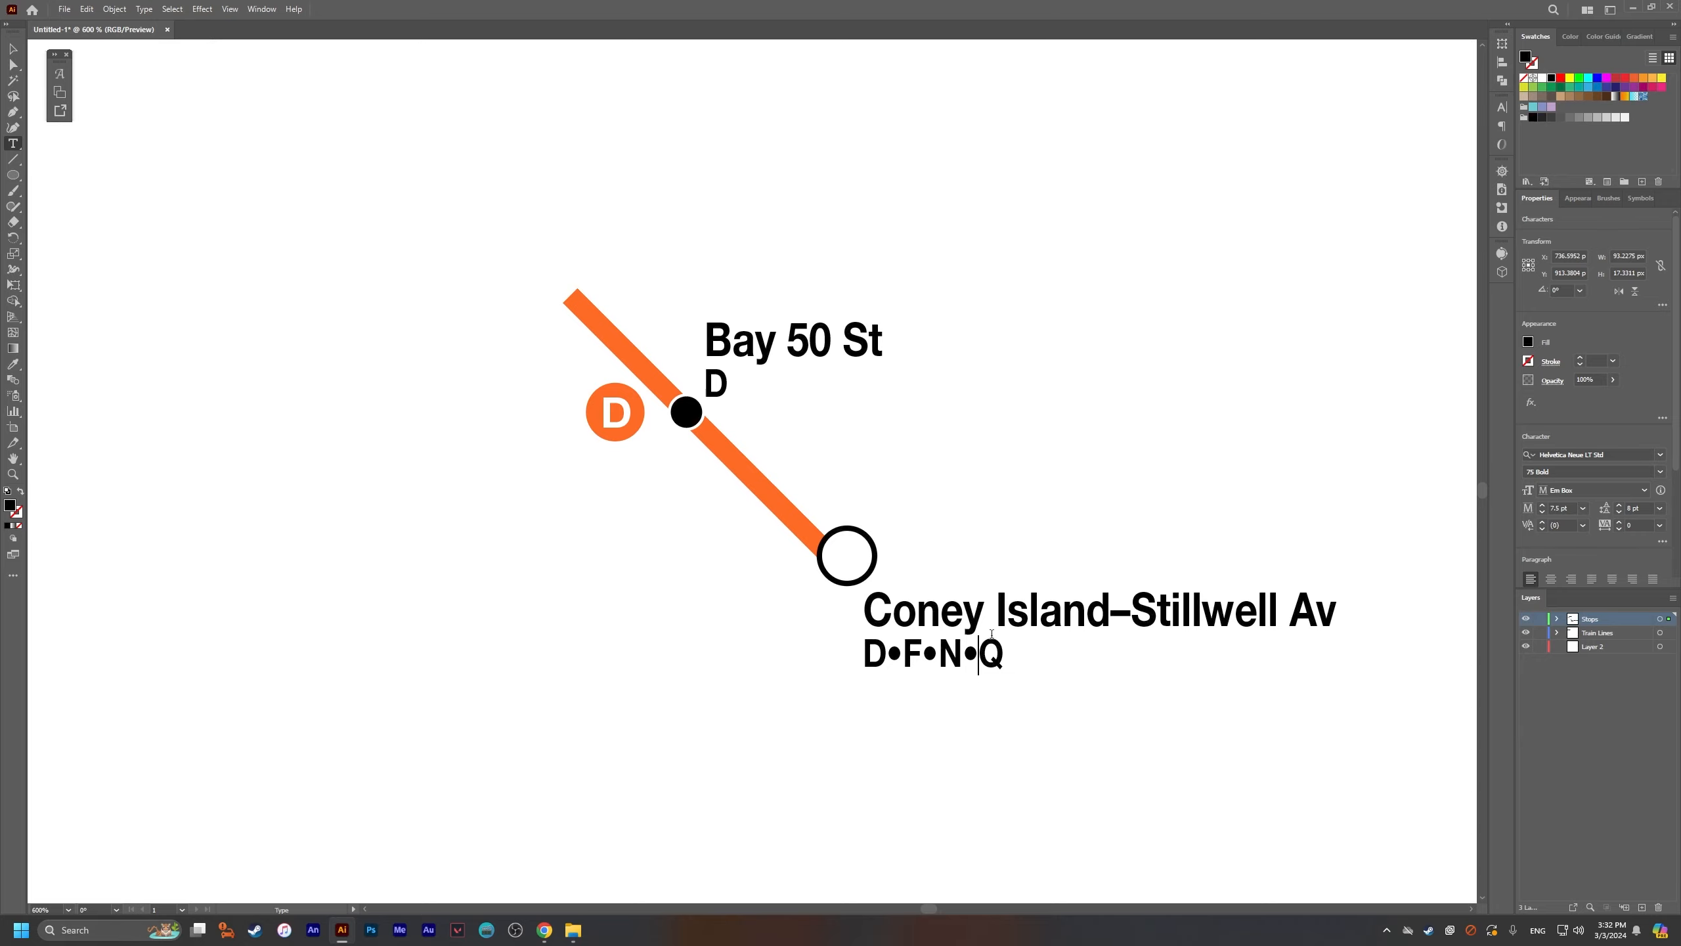
# Step: Switch to Chrome, search the web for "middle dot ascii" and select the character on Compart's U+00B7 Middle Dot page
pyautogui.hotkey('alt', 'Tab')
pyautogui.hotkey('ctrl', 't')
pyautogui.write('middle ')
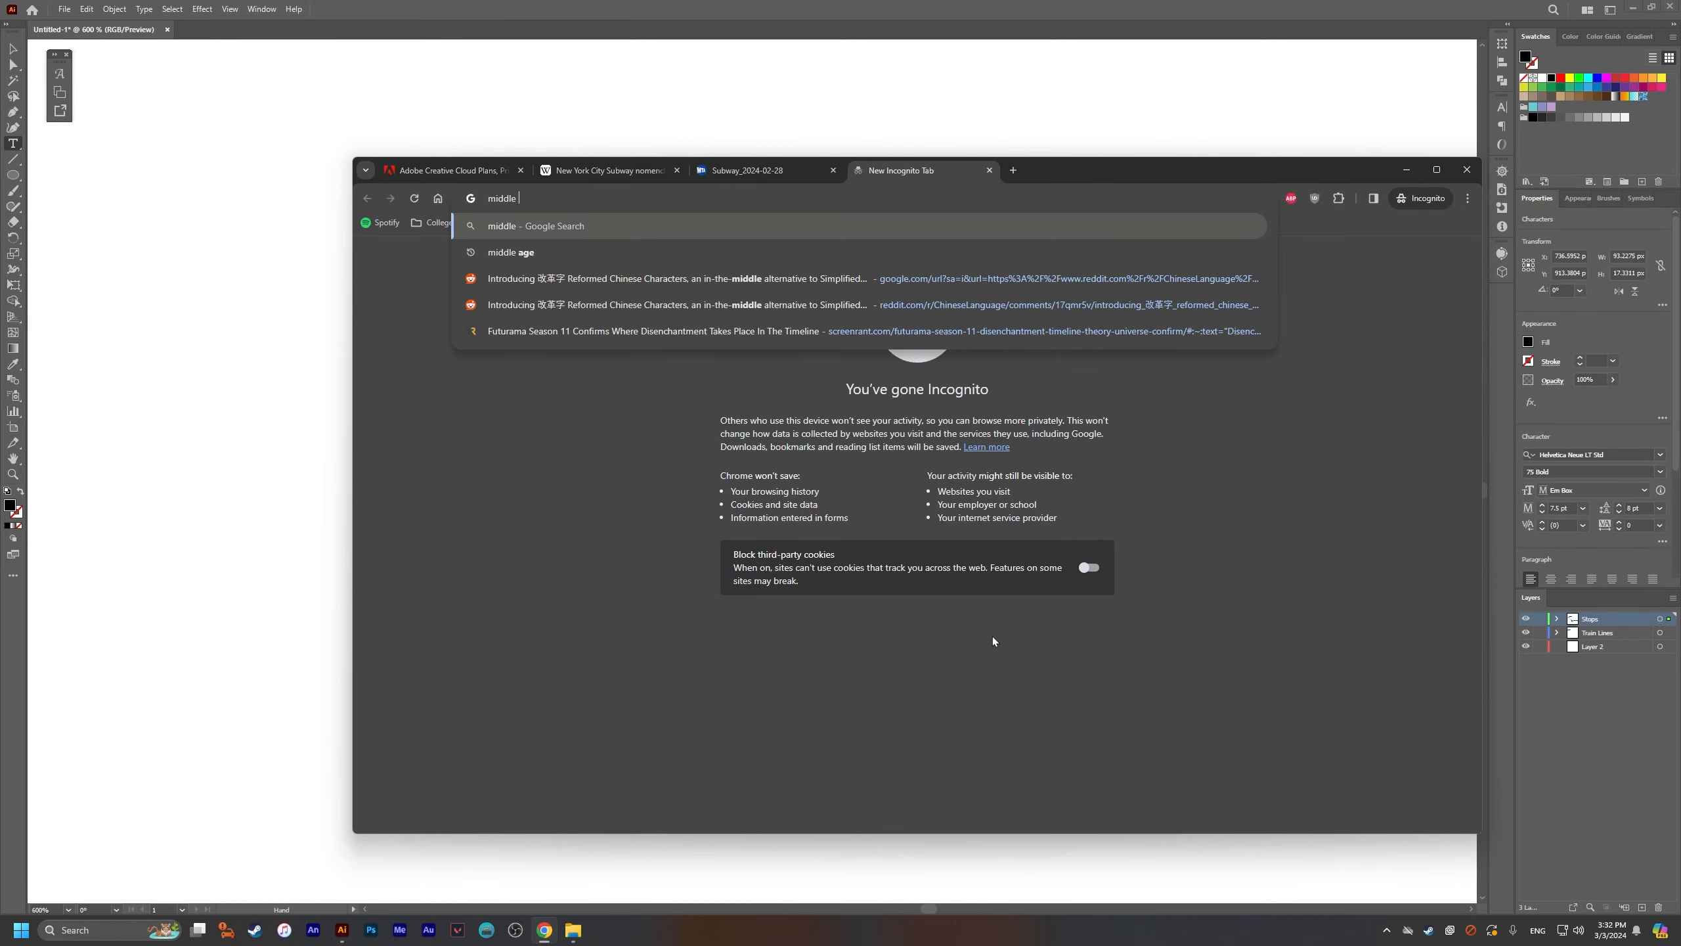
pyautogui.write('dot ascii')
pyautogui.press('Return')
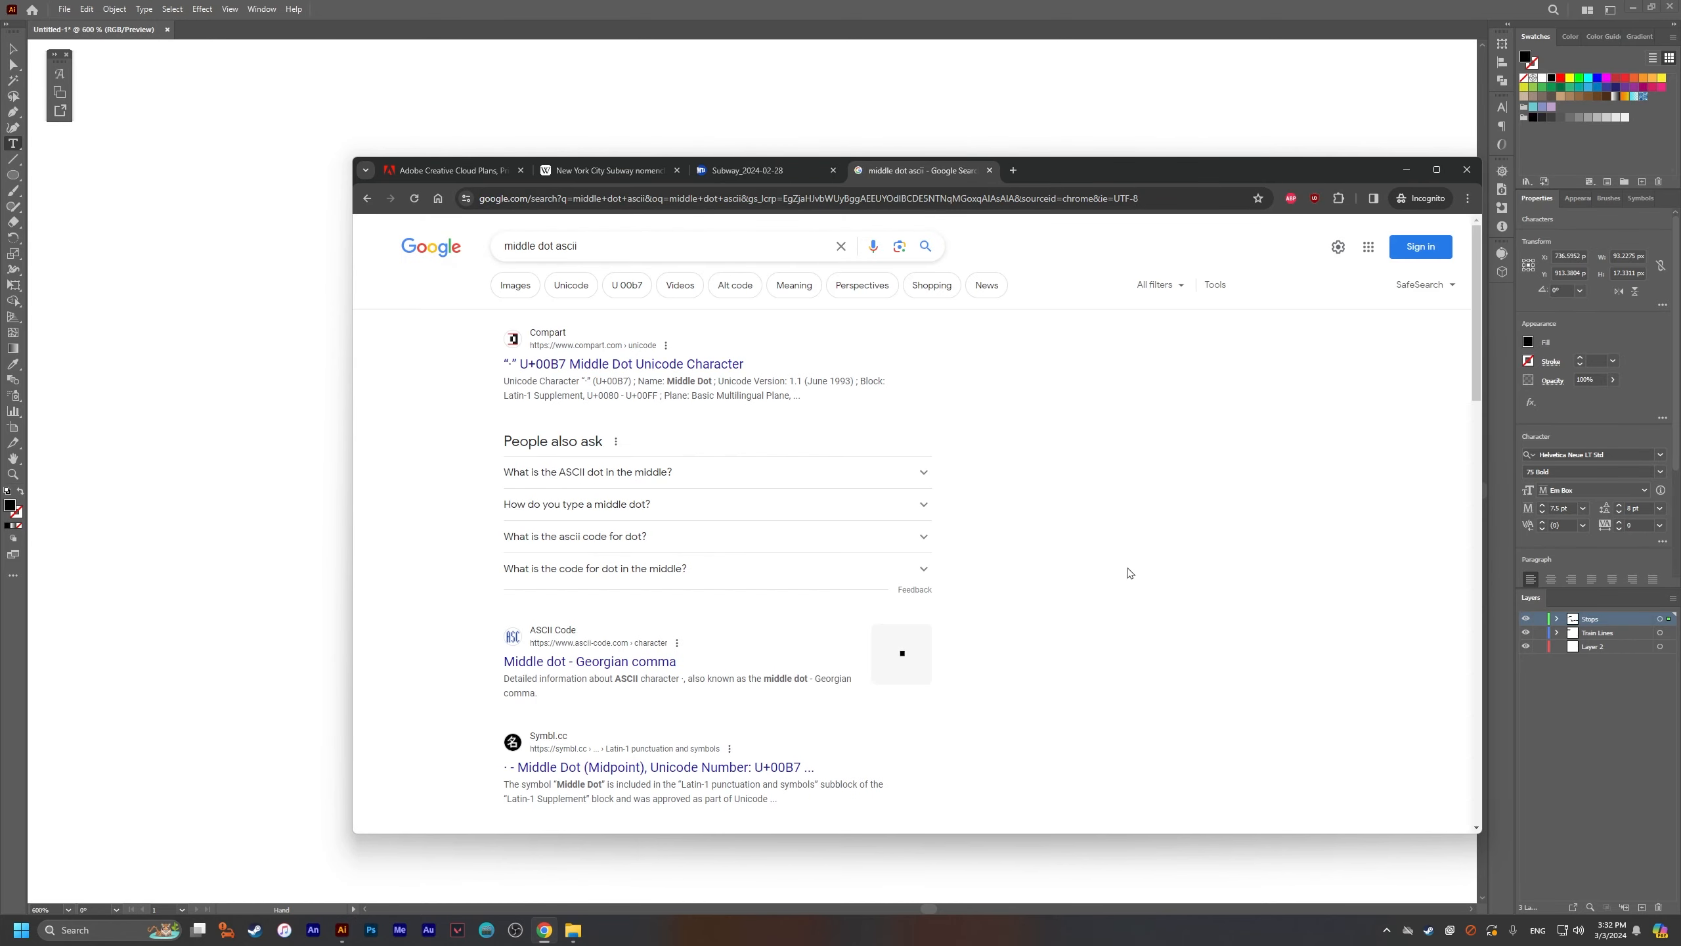
pyautogui.click(622, 364)
pyautogui.doubleClick(964, 431)
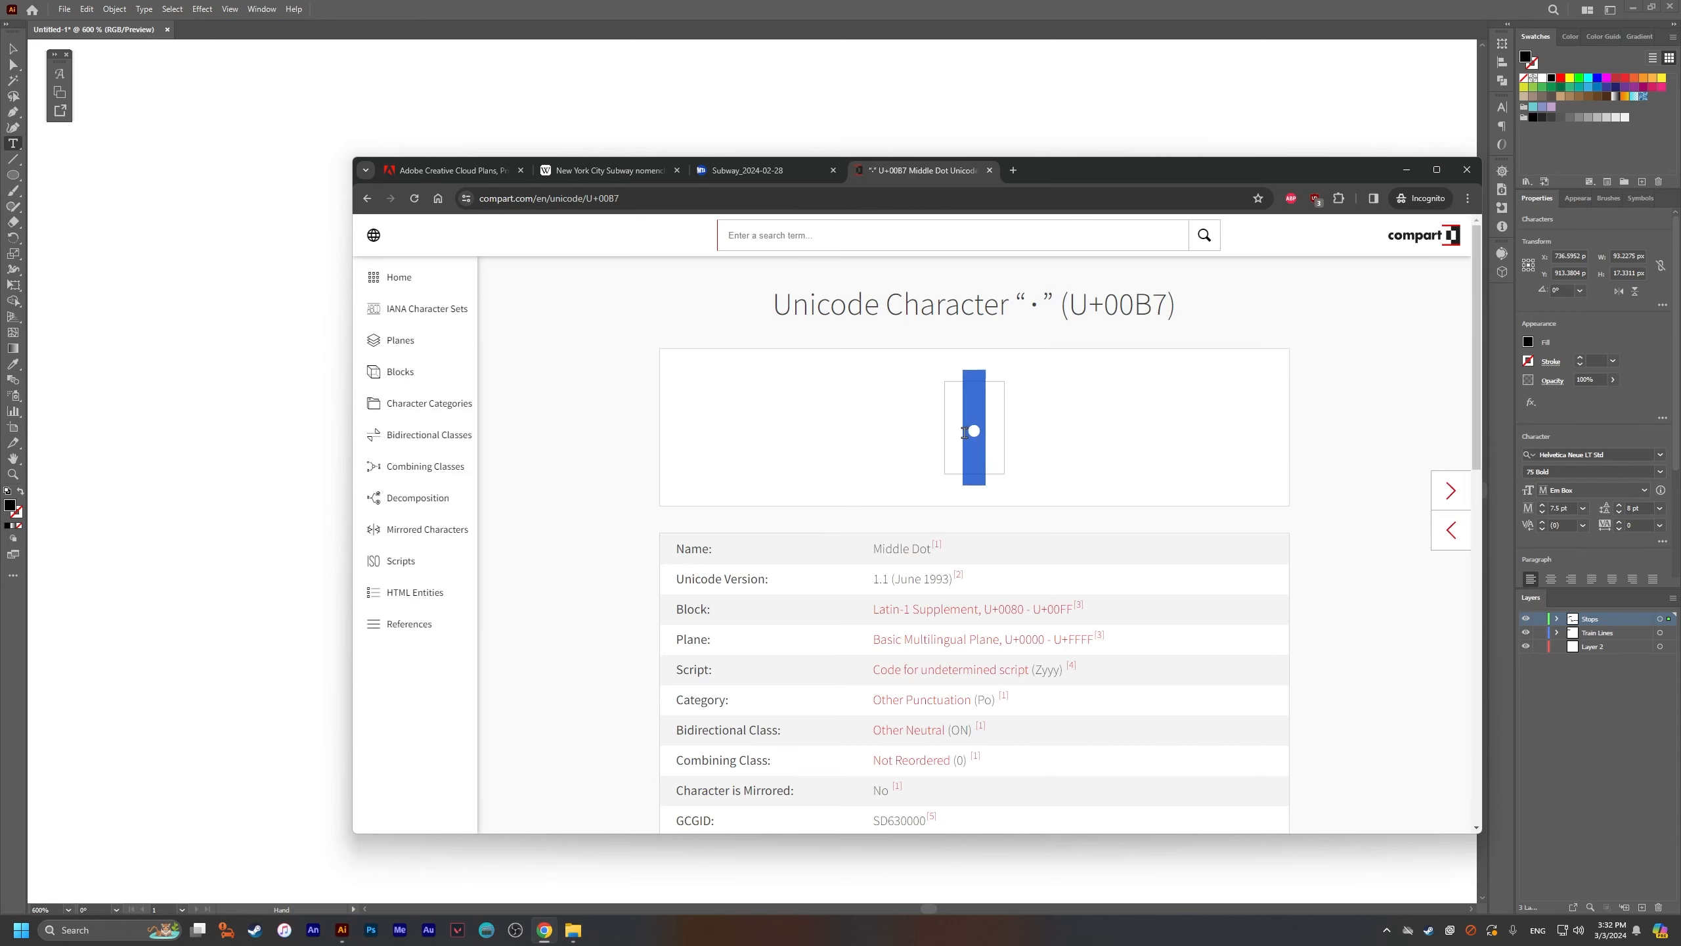
# Step: Switch to Illustrator and try to replace the bullets in the D•F•N•Q line under Coney Island–Stillwell Av
pyautogui.hotkey('alt', 'Tab')
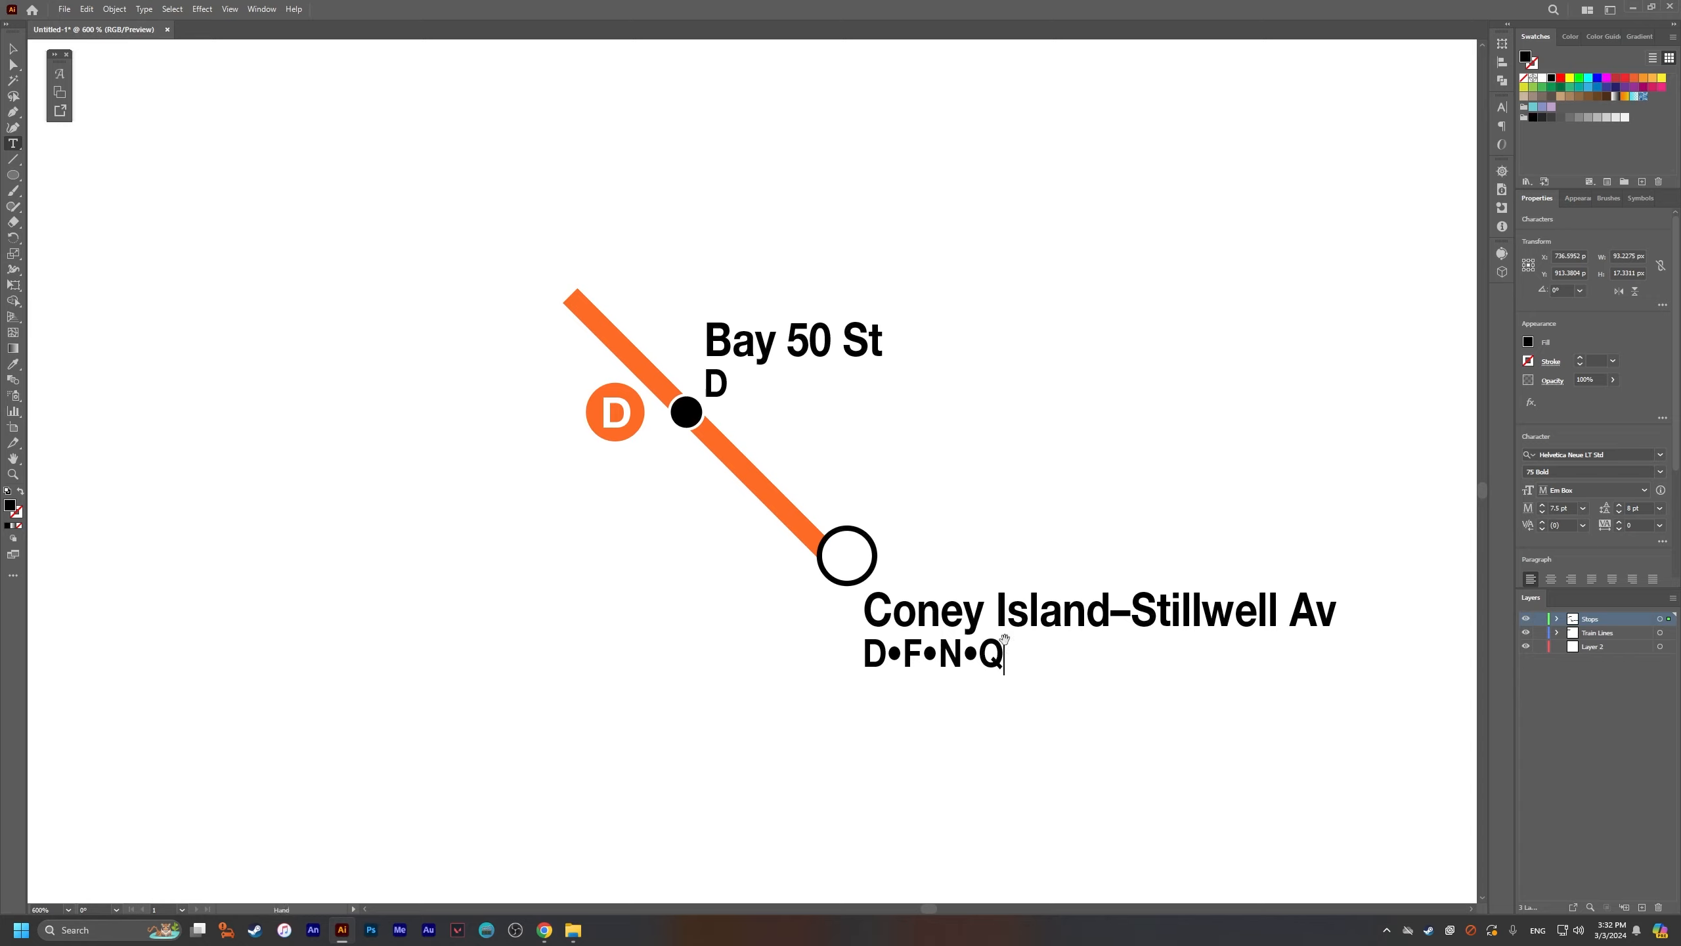
pyautogui.write('•')
pyautogui.write('•')
pyautogui.write('•')
pyautogui.press('Left')
pyautogui.press('Left')
pyautogui.hotkey('alt', 'Tab')
pyautogui.moveTo(1022, 424); pyautogui.dragTo(946, 436)
pyautogui.hotkey('alt', 'Tab')
# Step: Copy the middle dot from the Compart page in Chrome and paste it over each bullet in Illustrator's D•F•N•Q line
pyautogui.hotkey('alt', 'Tab')
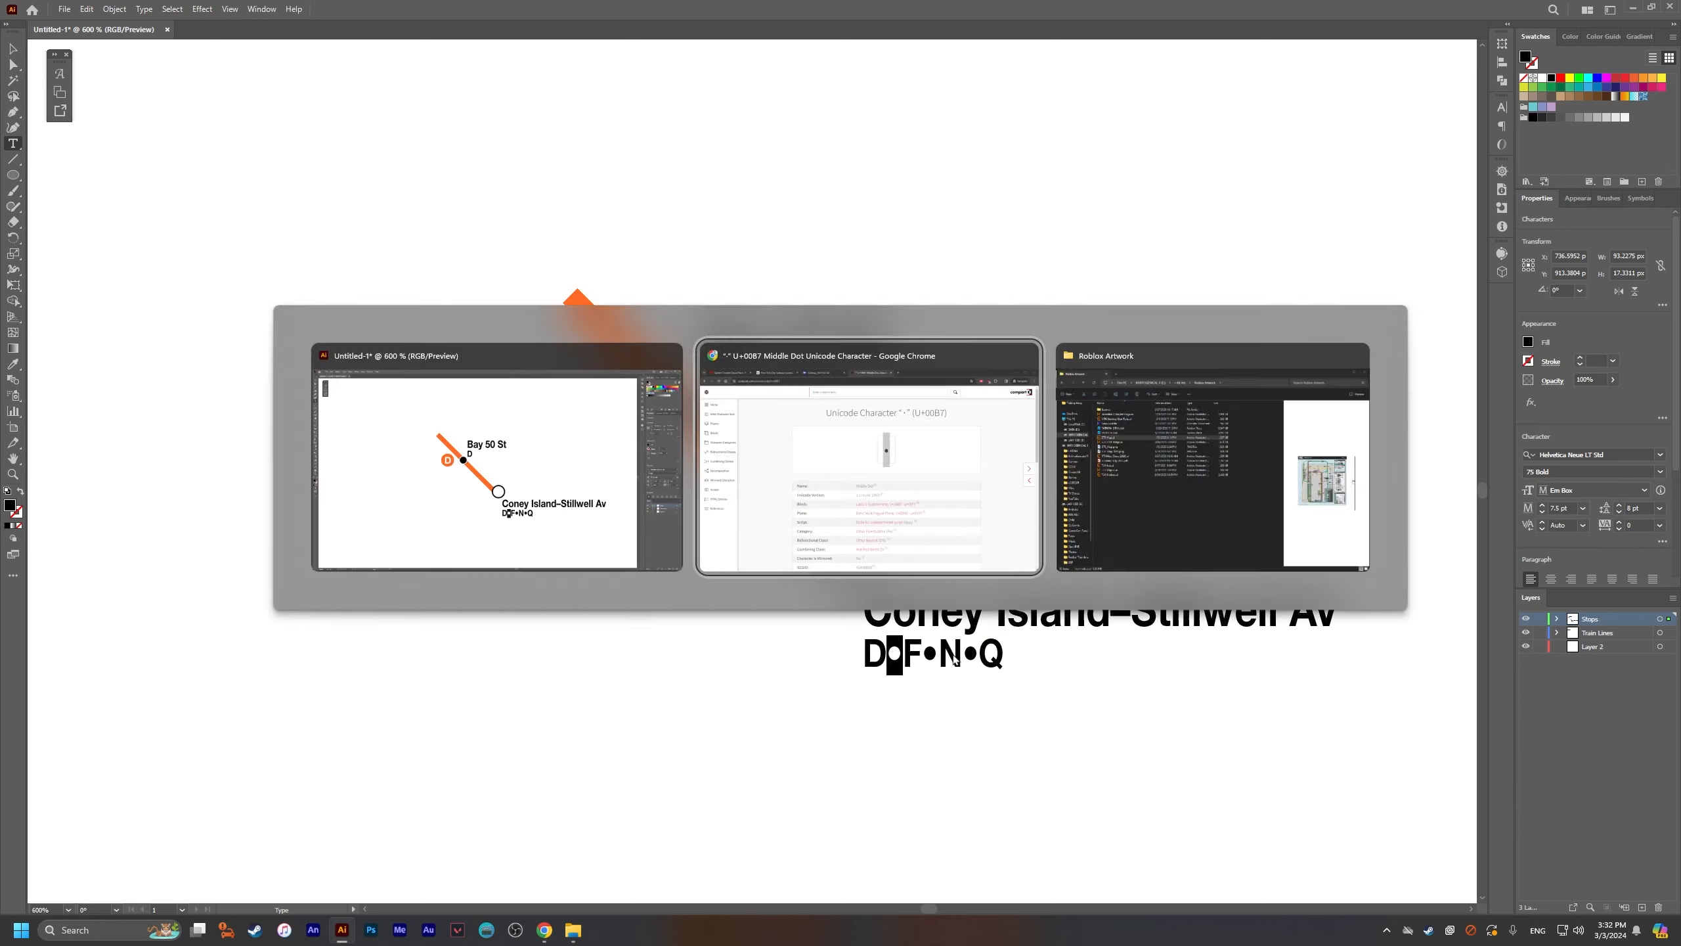
pyautogui.moveTo(988, 437); pyautogui.dragTo(959, 437)
pyautogui.hotkey('ctrl', 'c')
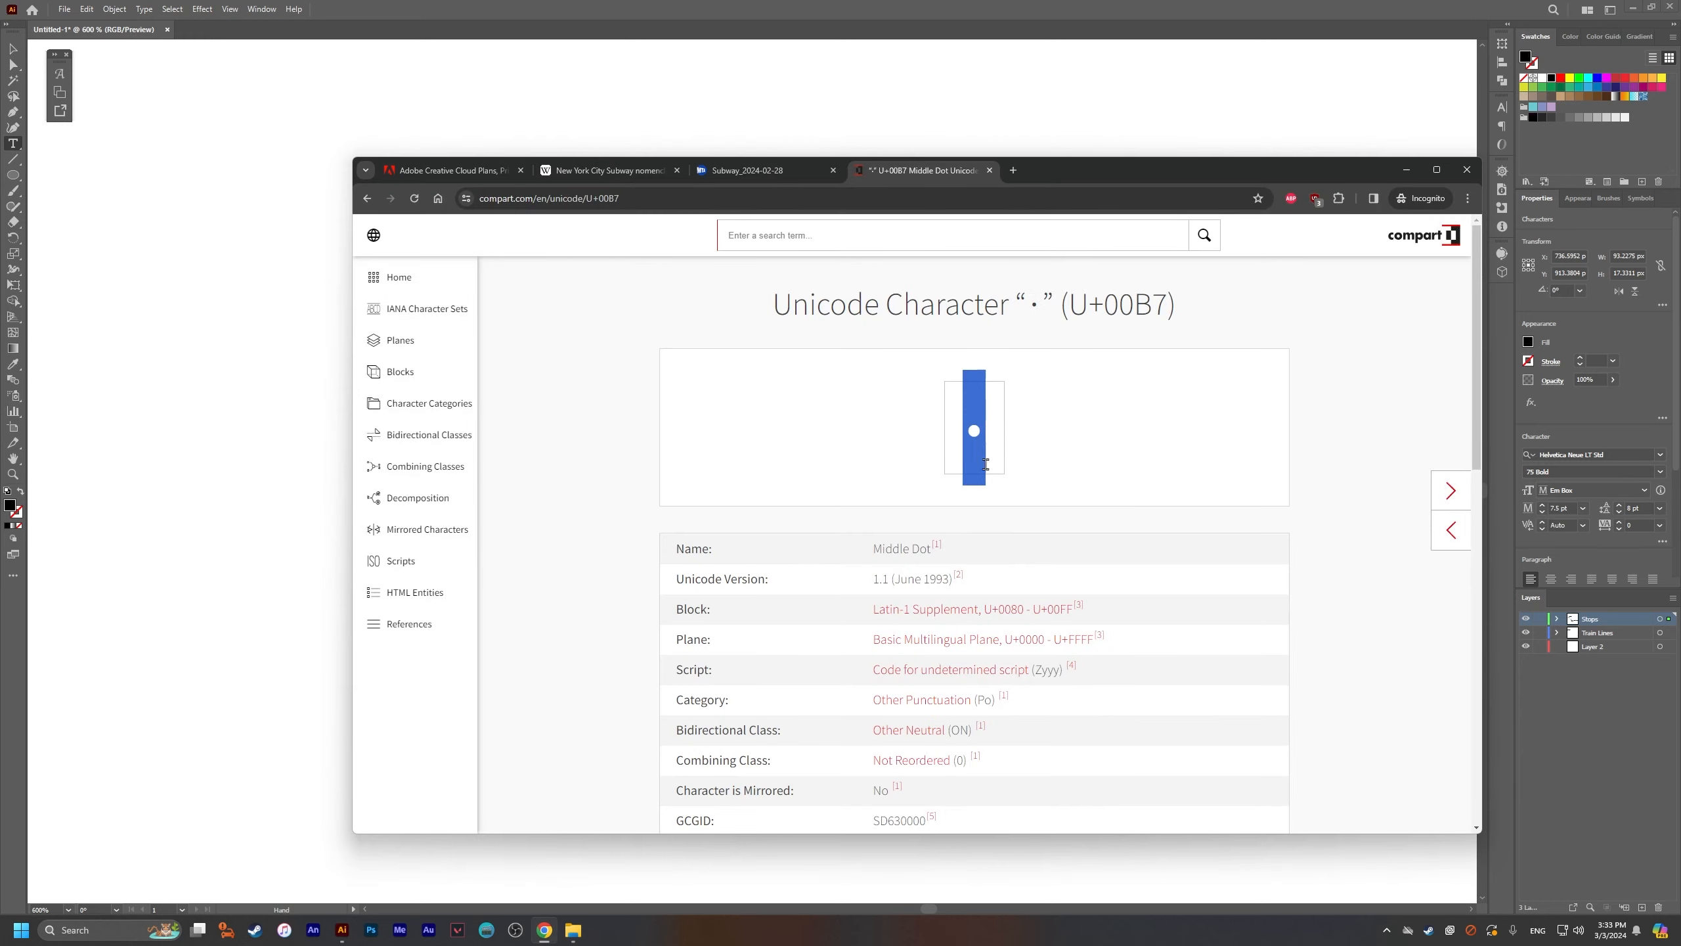
pyautogui.hotkey('alt', 'Tab')
pyautogui.hotkey('ctrl', 'v')
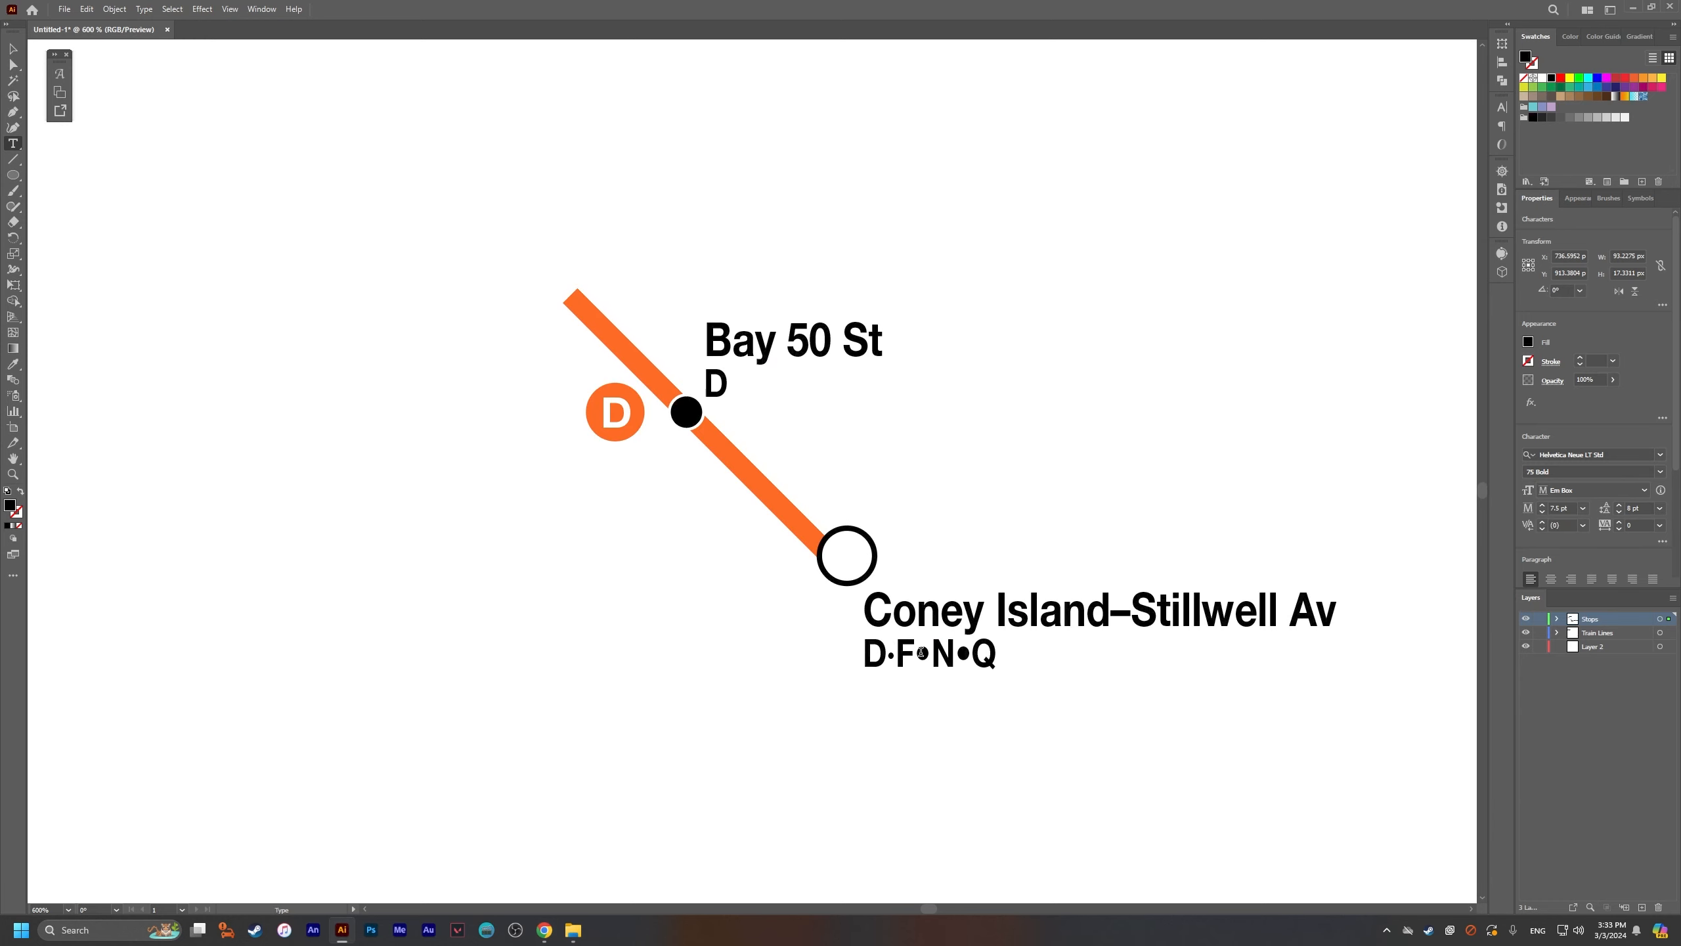
pyautogui.moveTo(917, 652); pyautogui.dragTo(926, 651)
pyautogui.hotkey('ctrl', 'v')
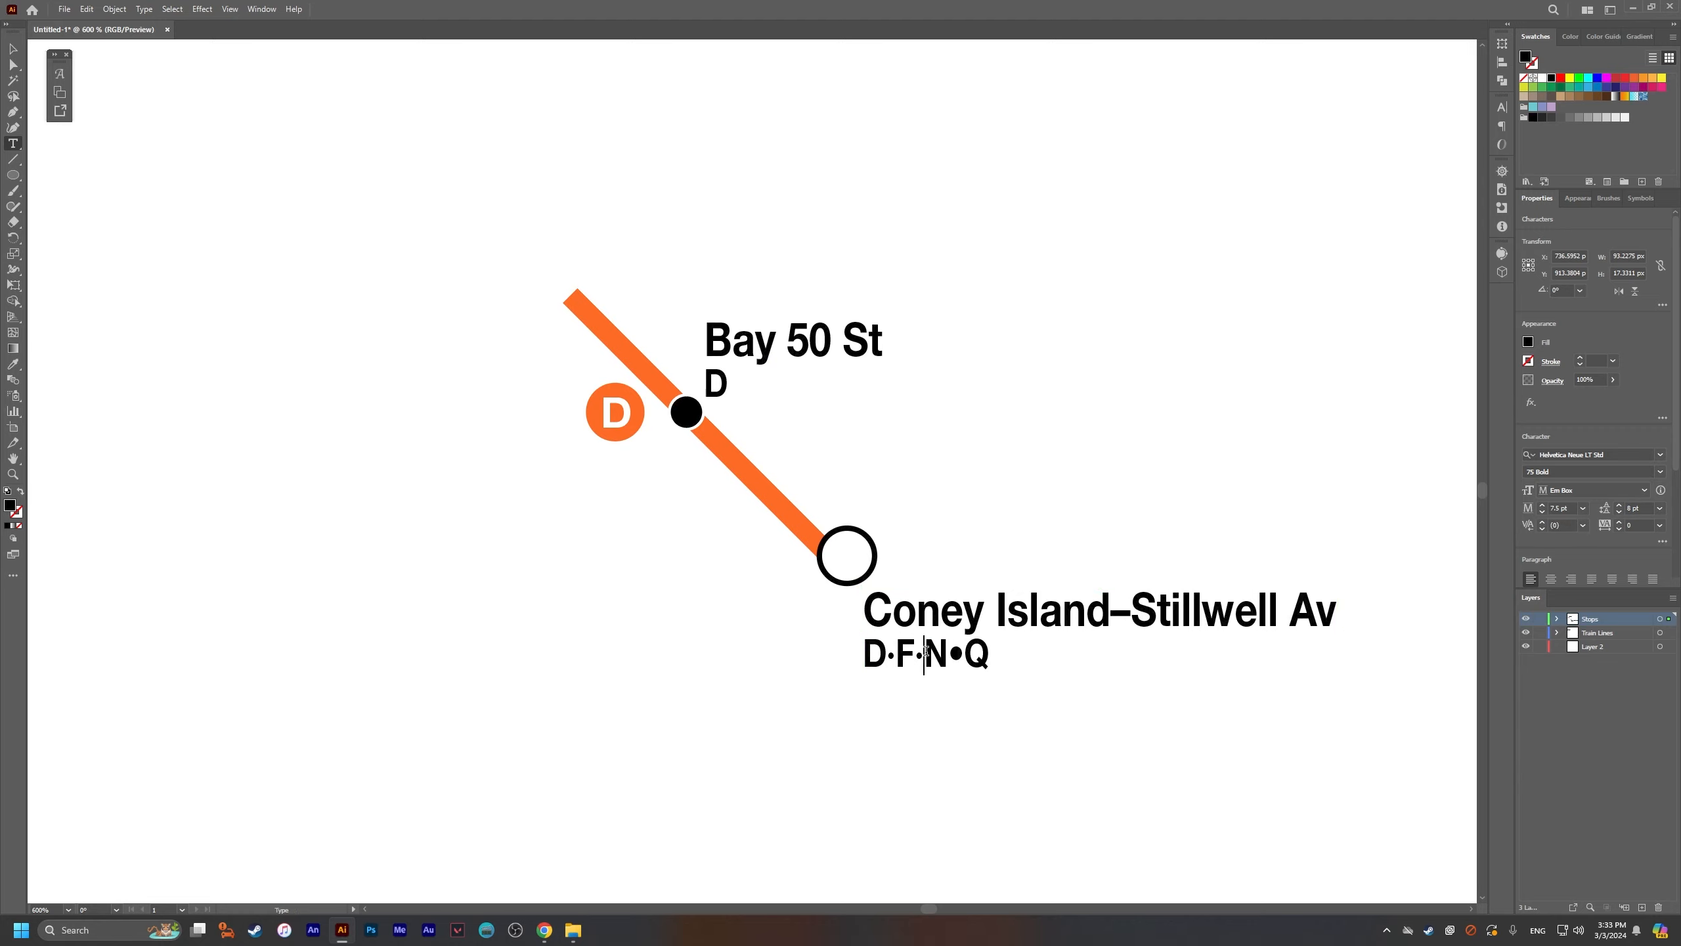
pyautogui.hotkey('shift', 'Right')
pyautogui.hotkey('ctrl', 'v')
# Step: Compare the route letters with the MTA subway map in Chrome, then re-paste the middle dot between D and F in Illustrator
pyautogui.hotkey('alt', 'Tab')
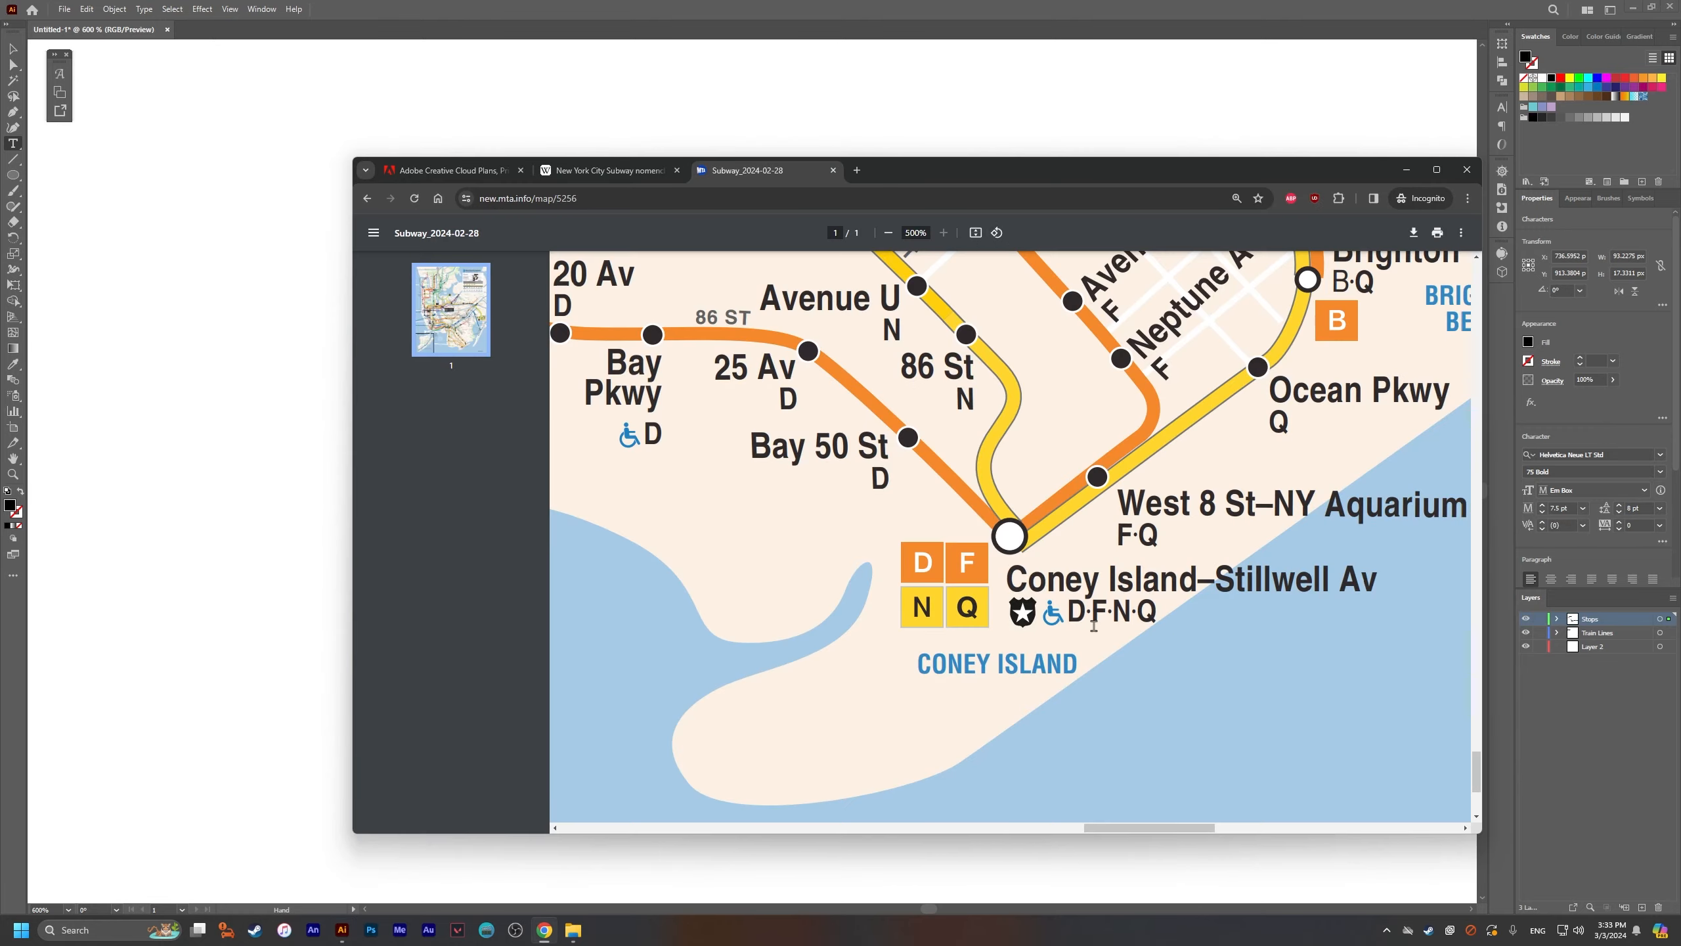
pyautogui.hotkey('alt', 'Tab')
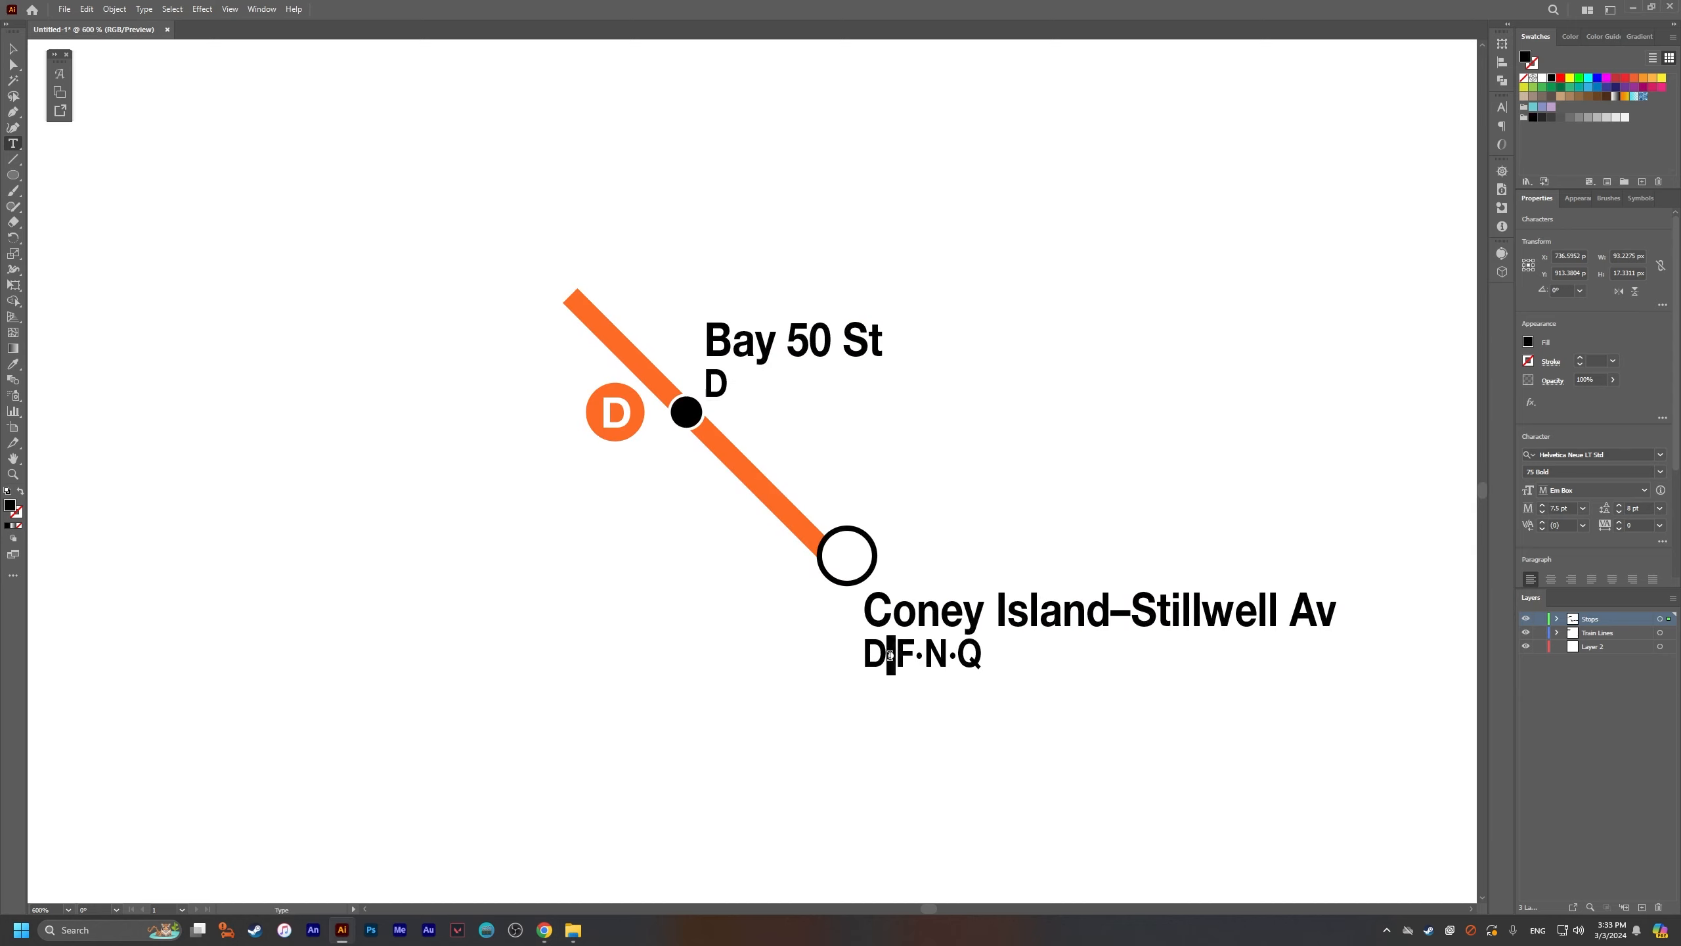
pyautogui.hotkey('ctrl', 'v')
pyautogui.press('Right')
pyautogui.hotkey('shift', 'Right')
pyautogui.press('Escape')
# Step: Set the baseline shift of the middle dot between N and Q to 0.3 pt
pyautogui.scroll(5, 959, 661)
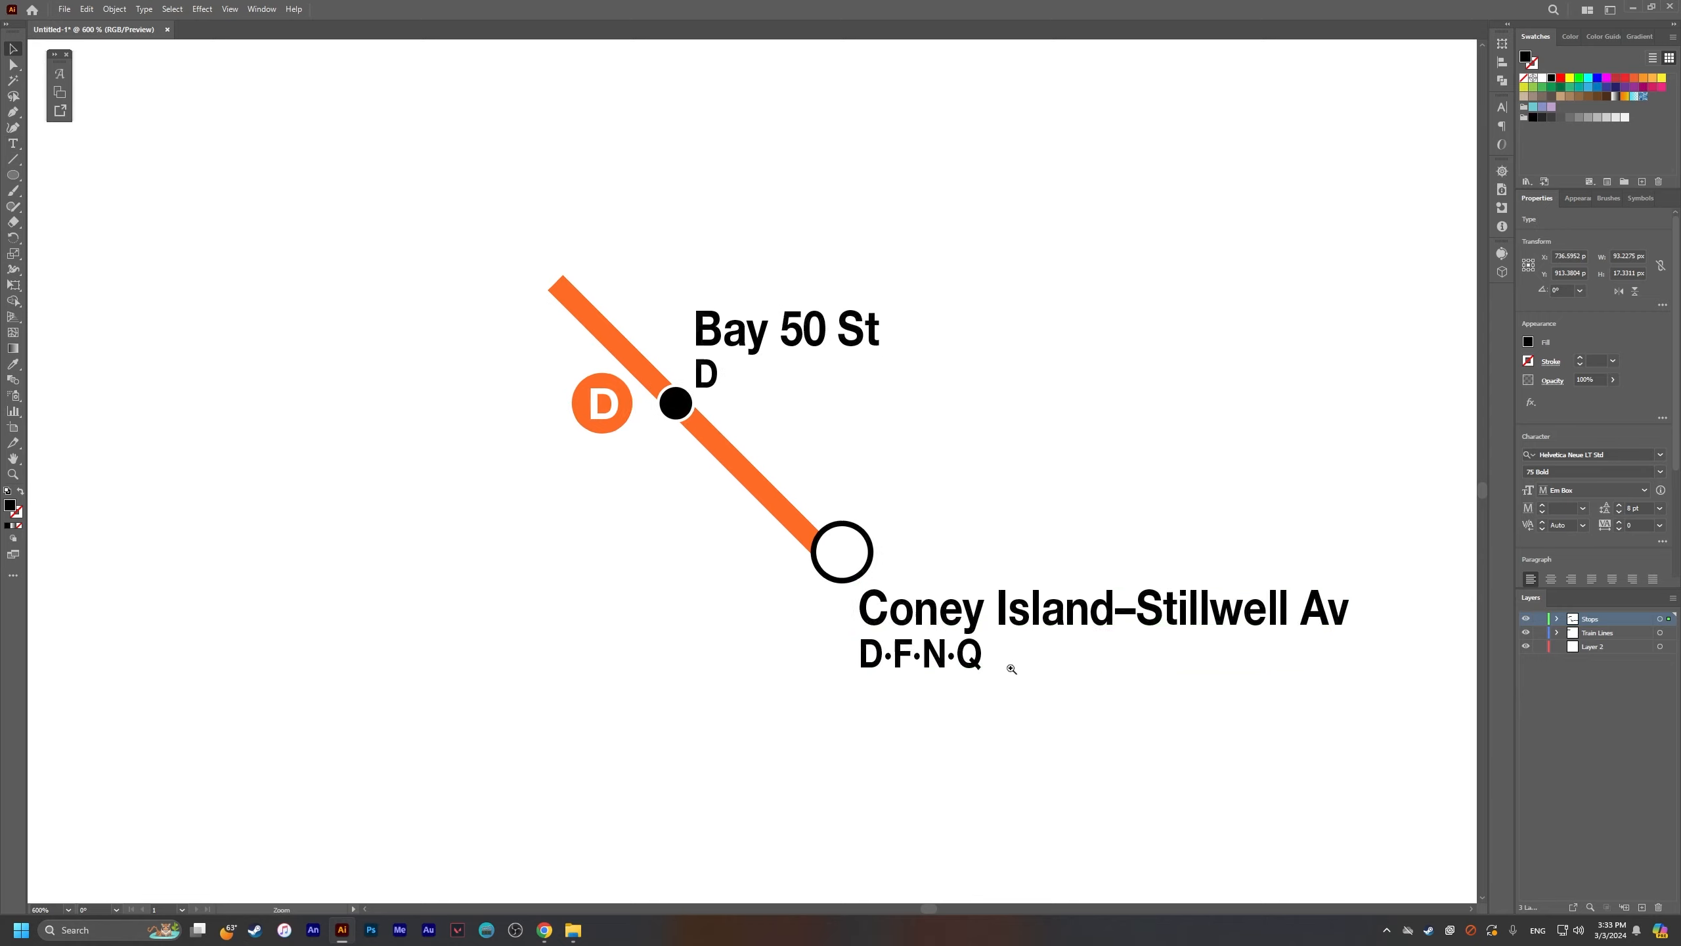
pyautogui.doubleClick(894, 652)
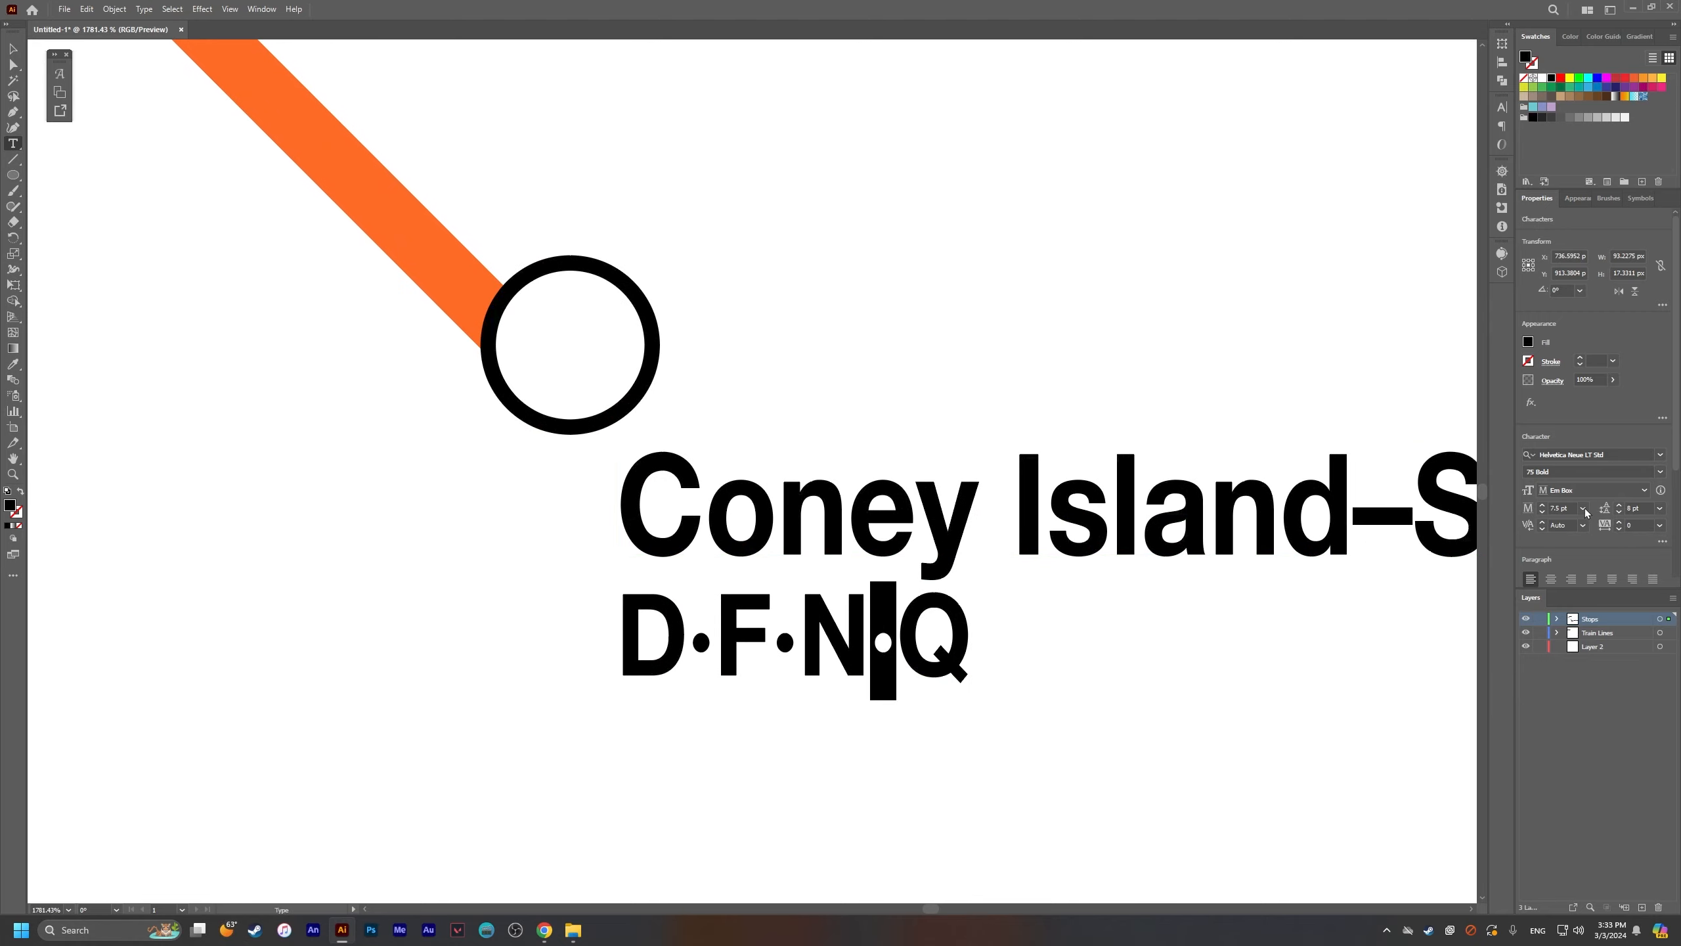
pyautogui.click(1502, 106)
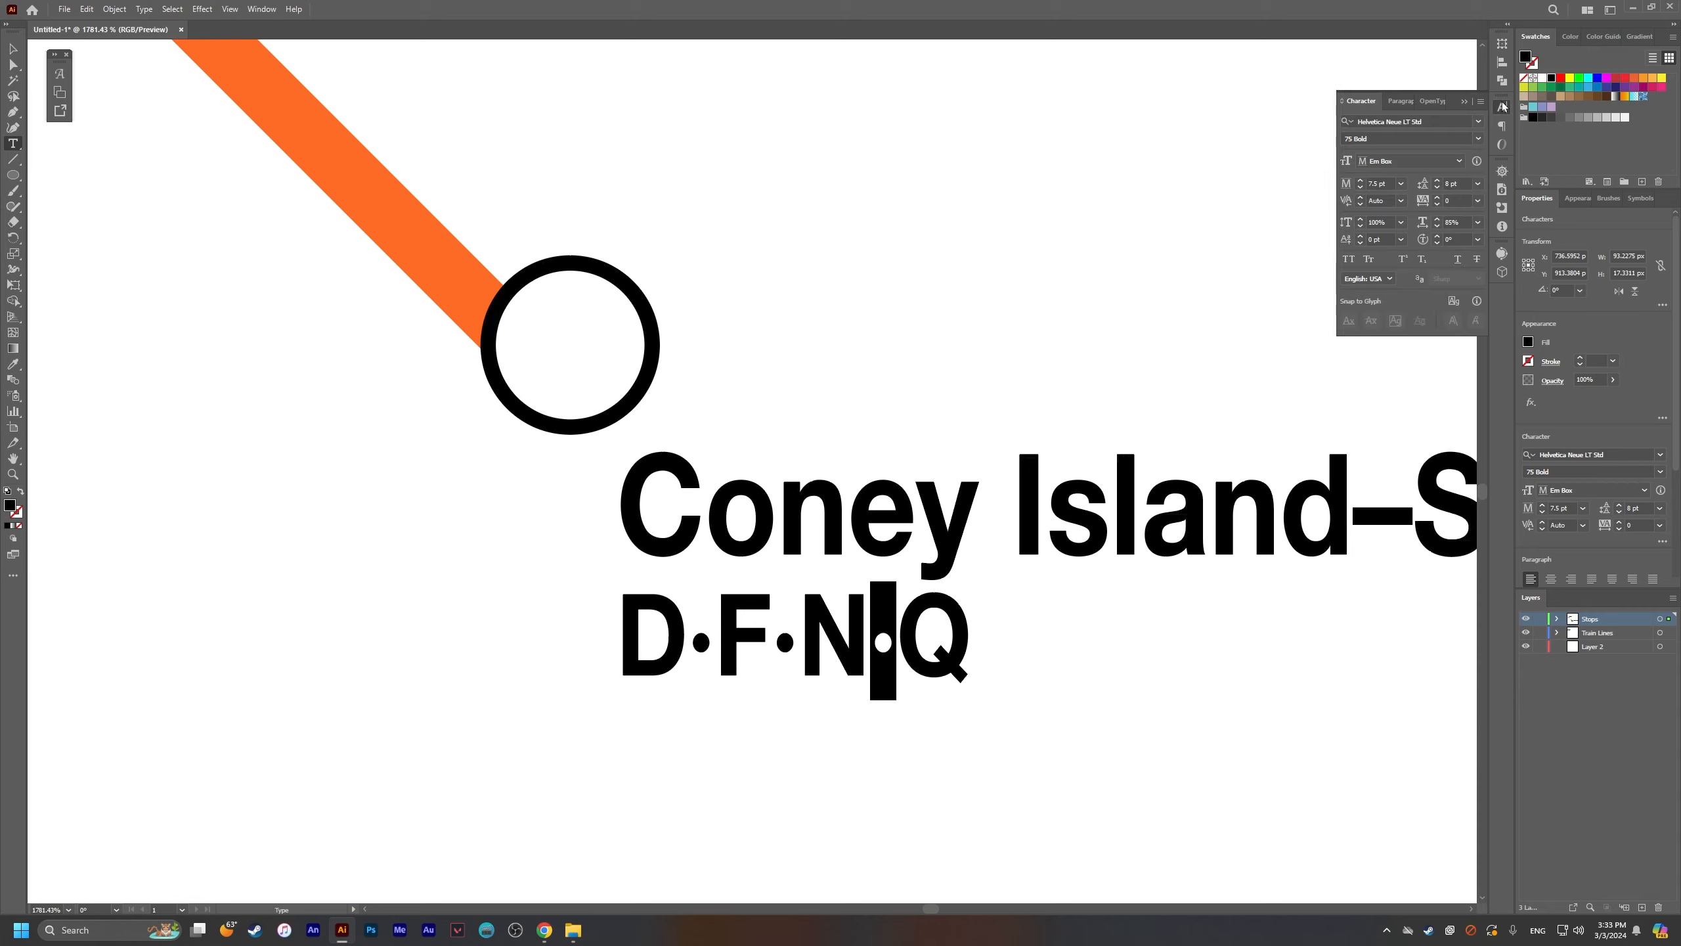
pyautogui.click(1360, 236)
pyautogui.click(1360, 243)
pyautogui.click(1373, 237)
pyautogui.write('.2')
pyautogui.press('Return')
pyautogui.click(1375, 238)
pyautogui.press('Return')
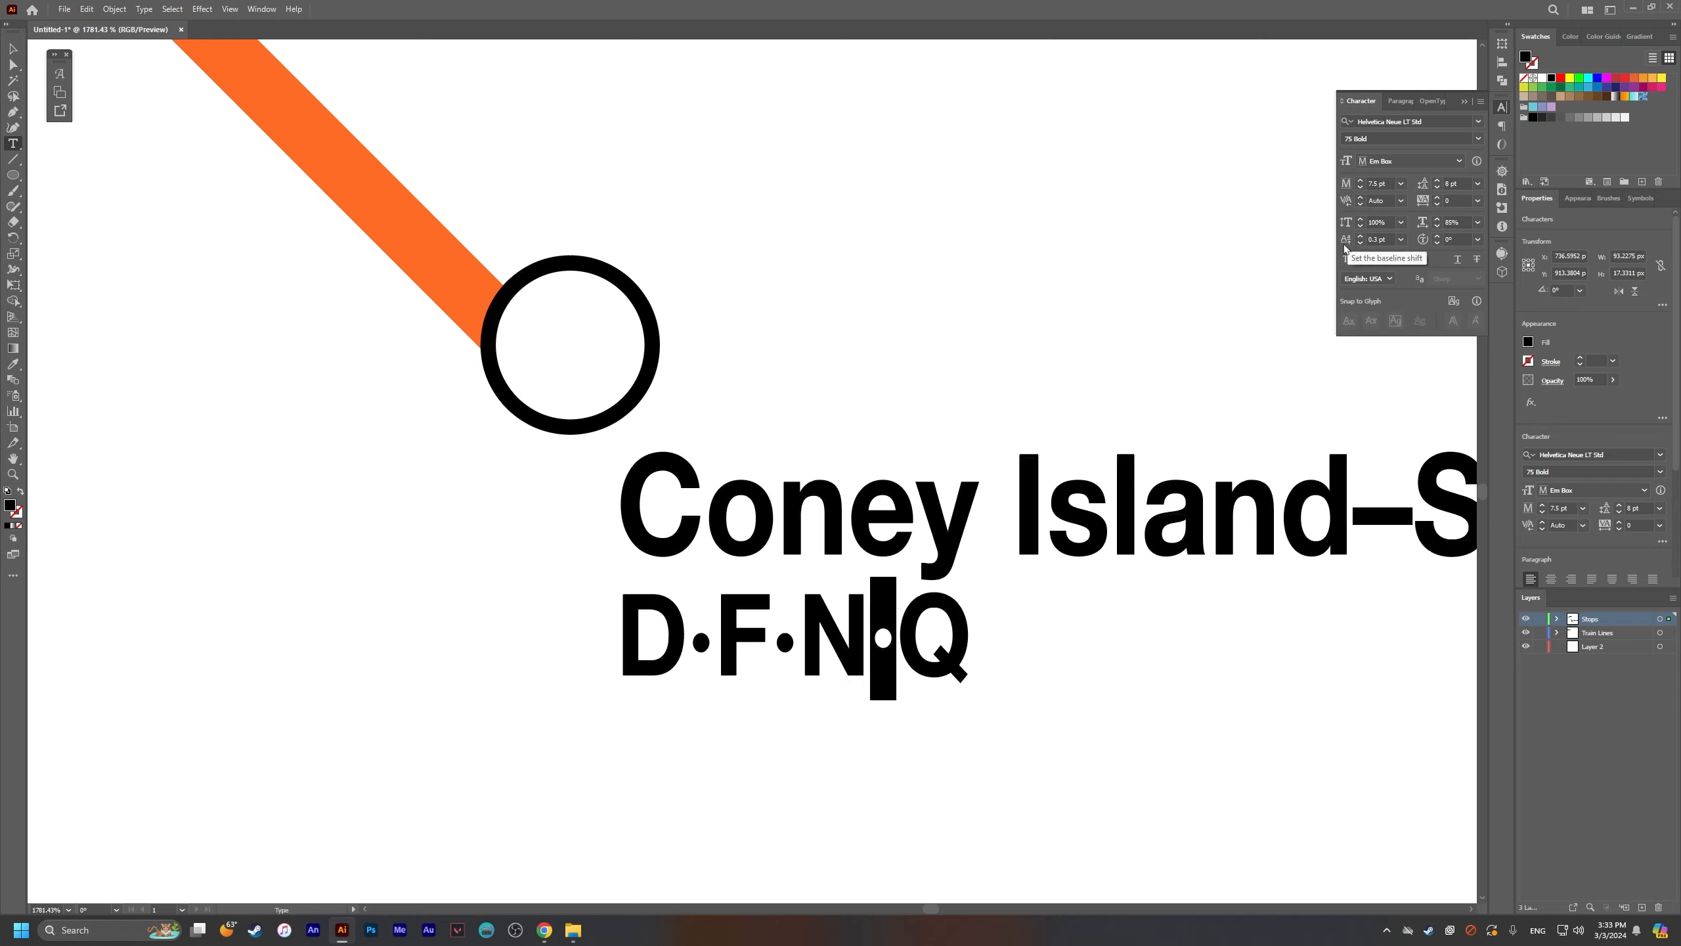
# Step: Copy the raised middle dot and paste it over the other dots in the D·F·N·Q line
pyautogui.moveTo(900, 641); pyautogui.dragTo(787, 640)
pyautogui.hotkey('ctrl', 'c')
pyautogui.hotkey('ctrl', 'v')
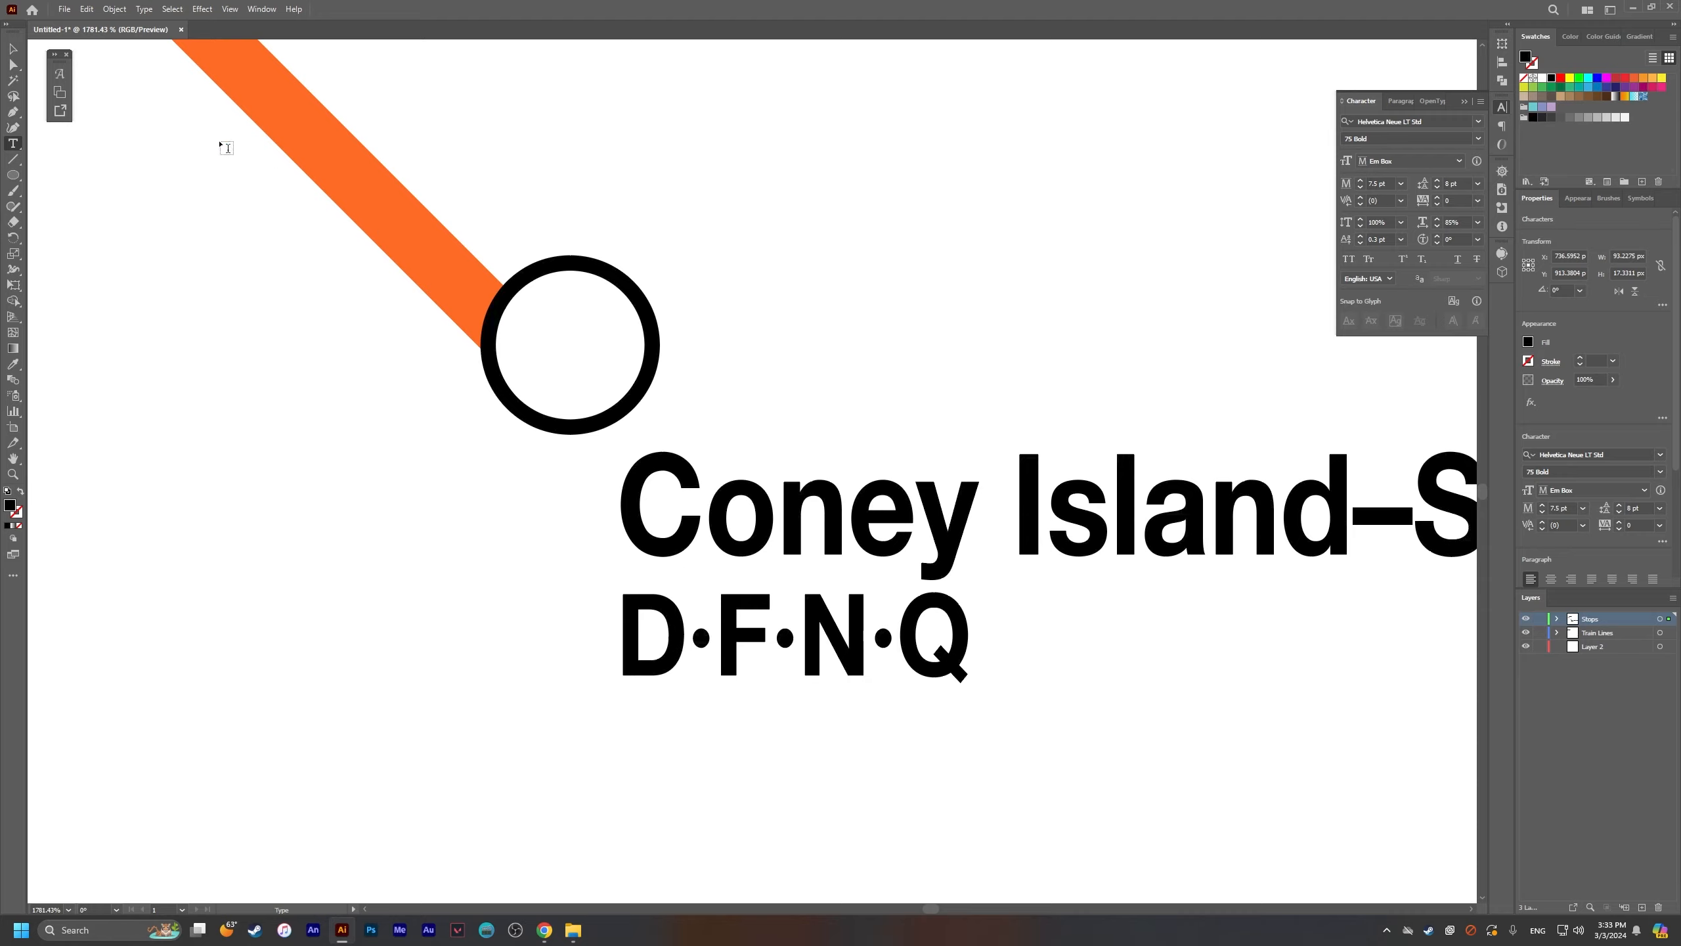
# Step: Finish editing the D·F·N·Q line and compare it with the Coney Island label on the MTA subway map in Chrome
pyautogui.press('Escape')
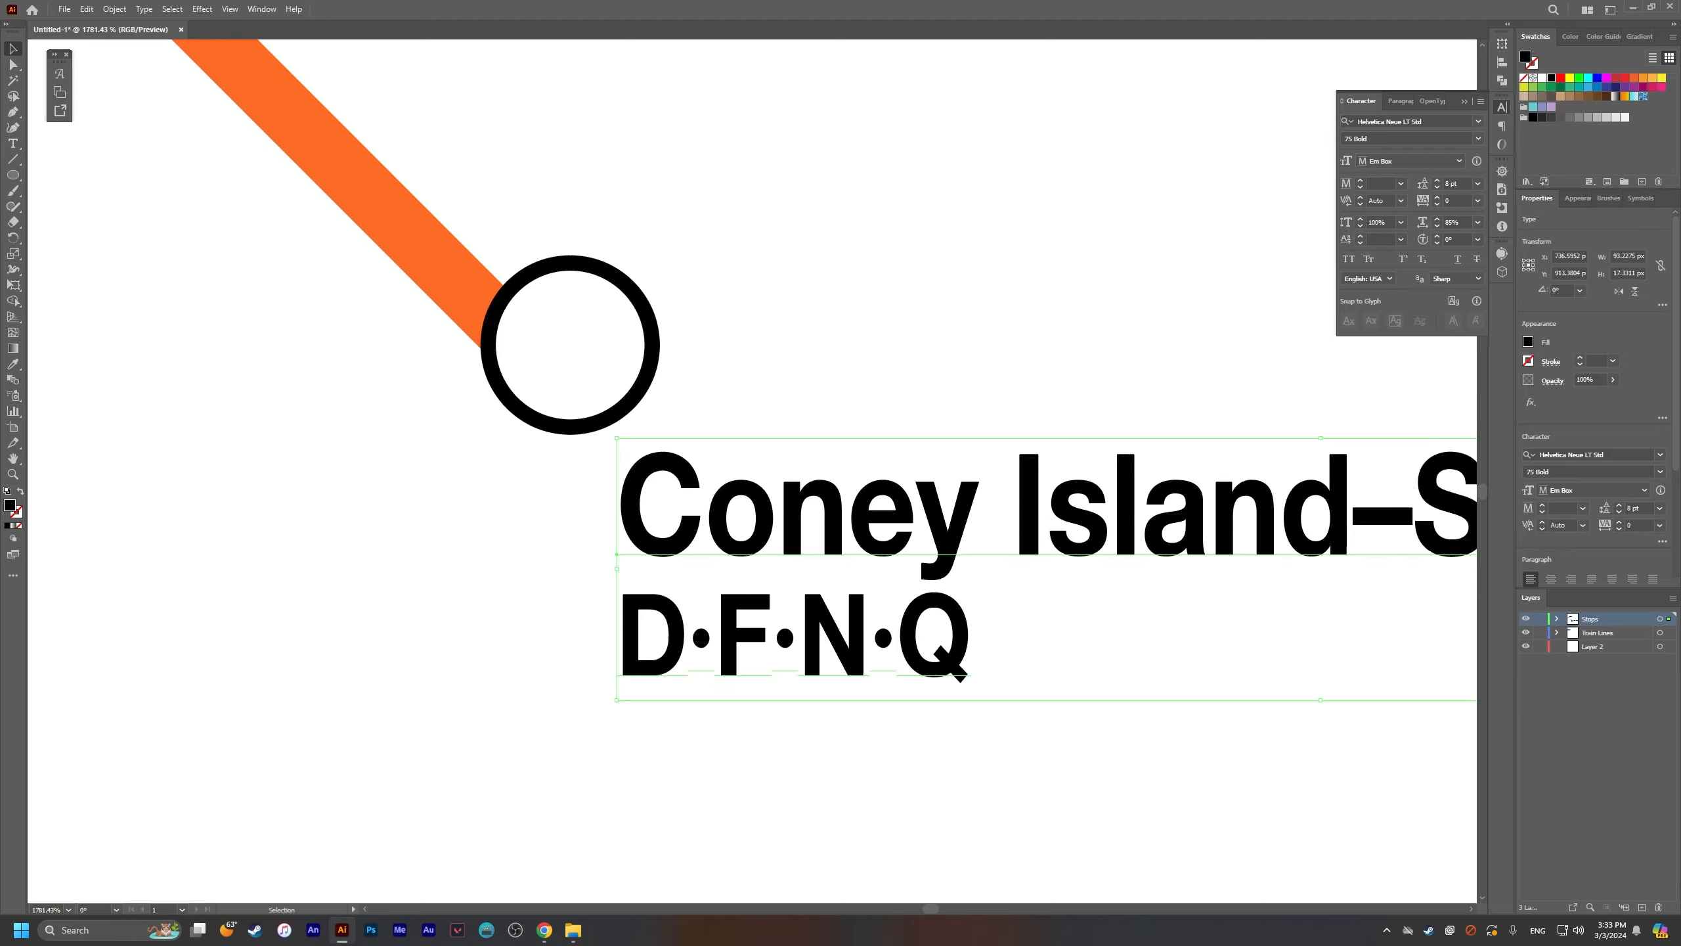
pyautogui.click(1465, 102)
pyautogui.click(1130, 317)
pyautogui.moveTo(1129, 316); pyautogui.dragTo(933, 471)
pyautogui.moveTo(933, 470); pyautogui.dragTo(903, 476)
pyautogui.hotkey('alt', 'Tab')
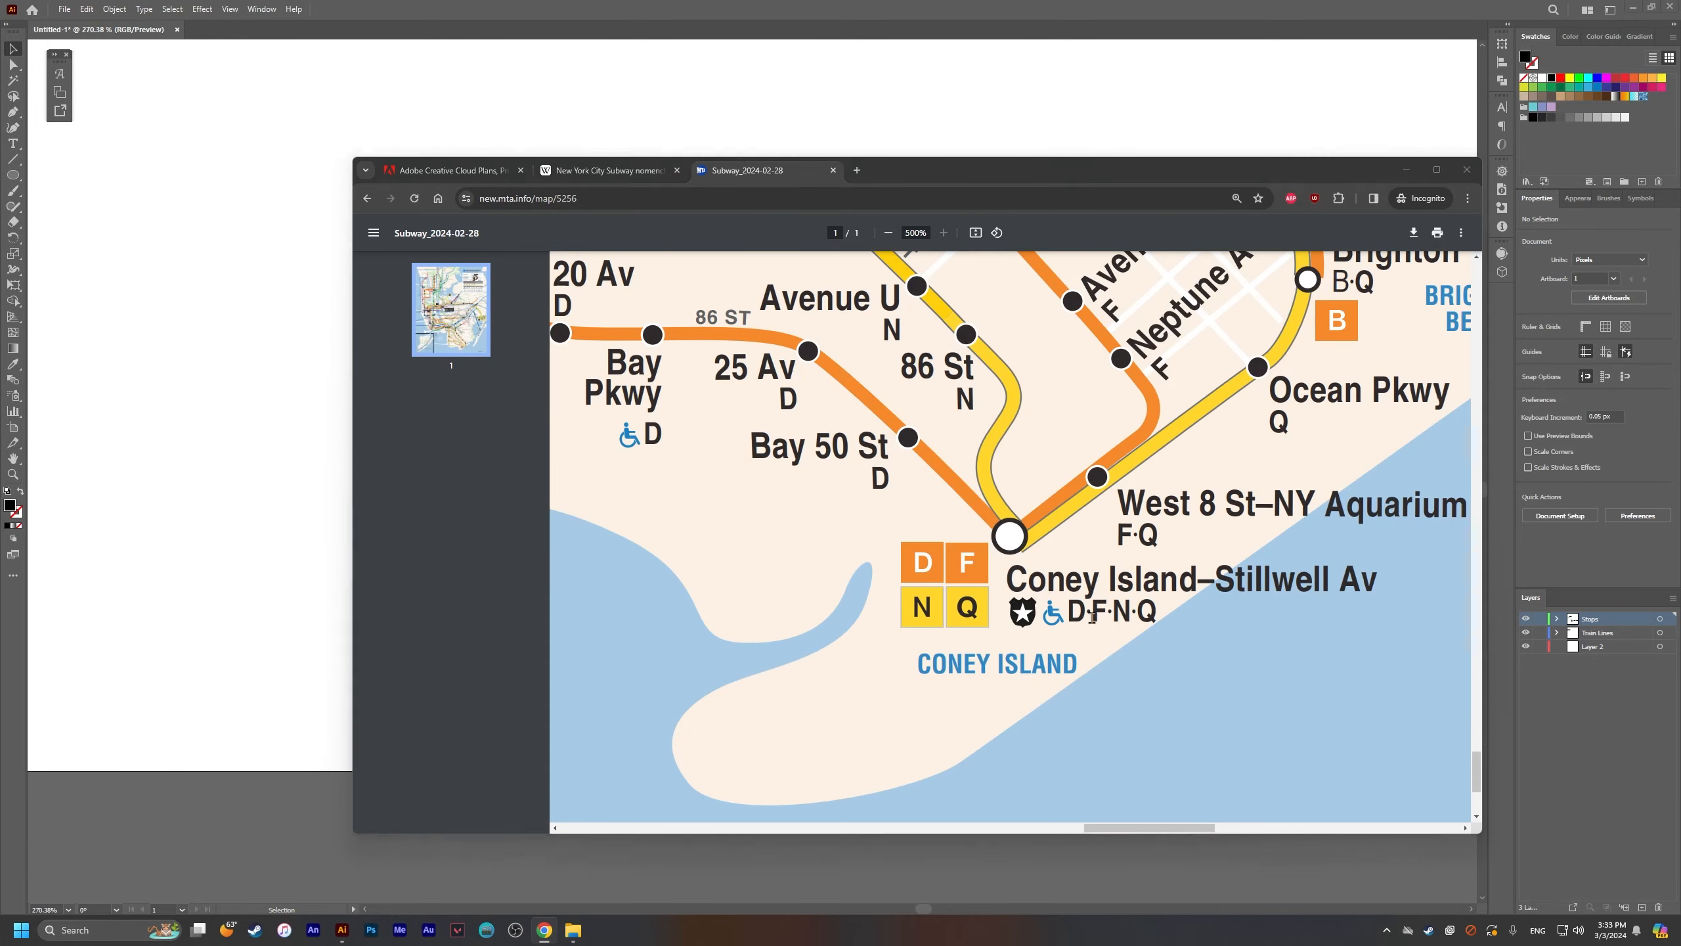
pyautogui.hotkey('alt', 'Tab')
pyautogui.hotkey('alt', 'Tab')
pyautogui.hotkey('alt', 'Tab')
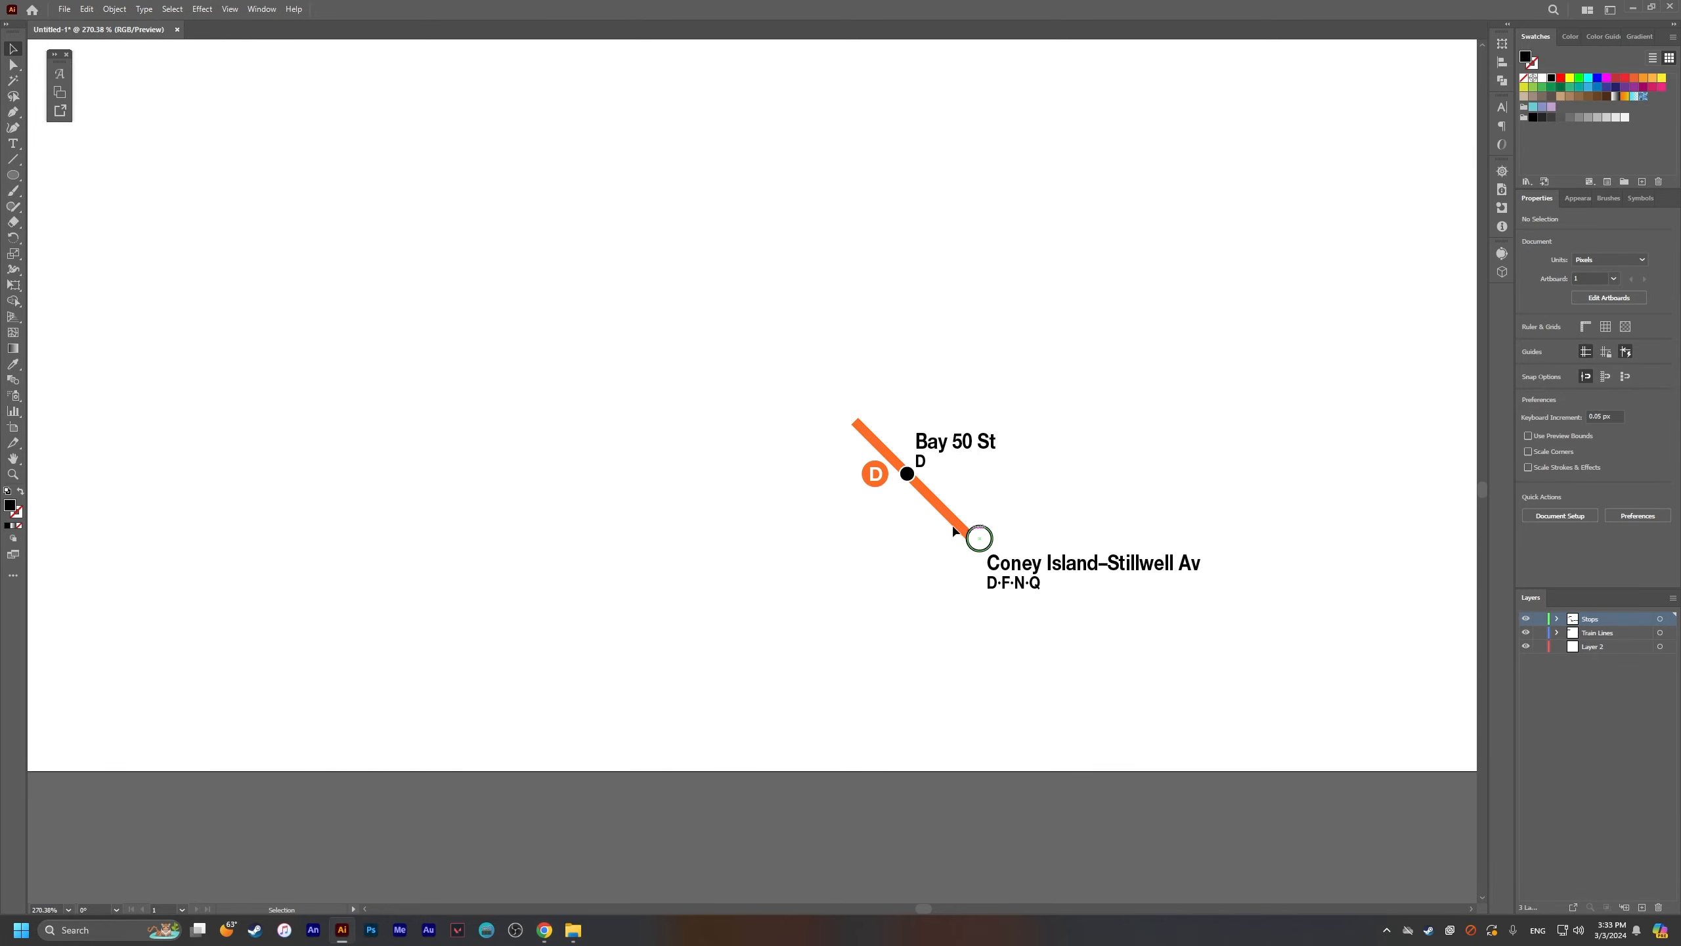
pyautogui.hotkey('alt', 'Tab')
pyautogui.hotkey('alt', 'Tab')
# Step: Nudge the Coney Island–Stillwell Av stop circle slightly up and to the right at the end of the orange line
pyautogui.moveTo(1009, 545); pyautogui.dragTo(1103, 598)
pyautogui.click(1112, 593)
pyautogui.moveTo(1085, 600); pyautogui.dragTo(1090, 595)
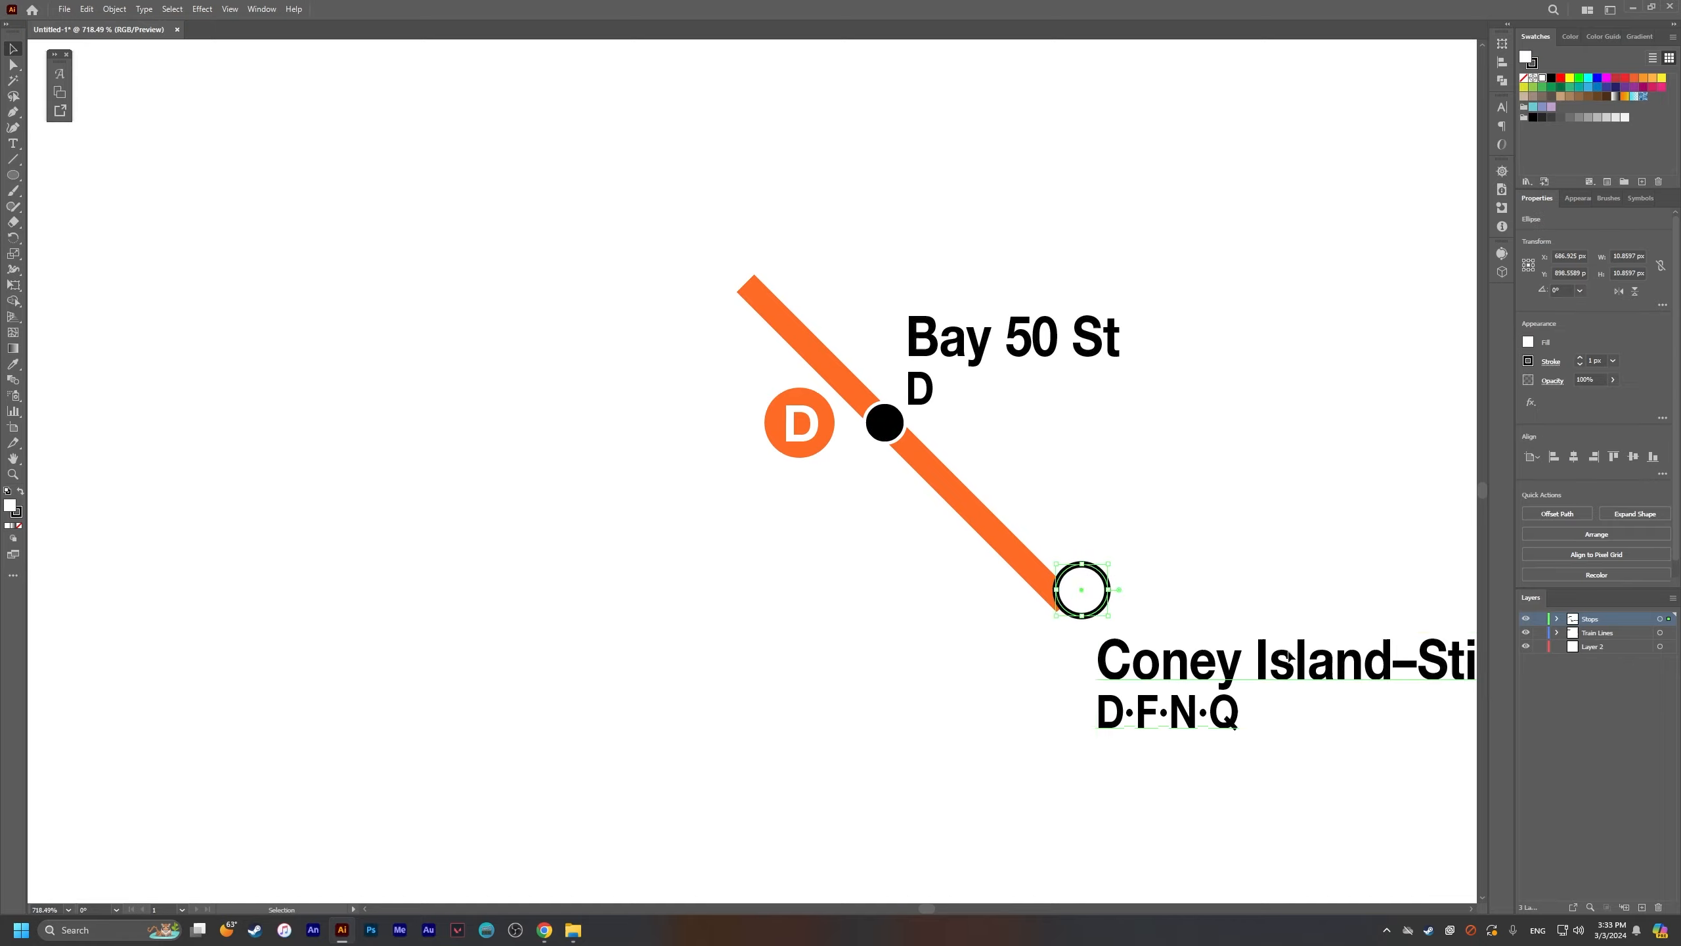
pyautogui.click(1245, 606)
pyautogui.scroll(-5, 1244, 605)
pyautogui.hotkey('alt', 'Tab')
pyautogui.hotkey('alt', 'Tab')
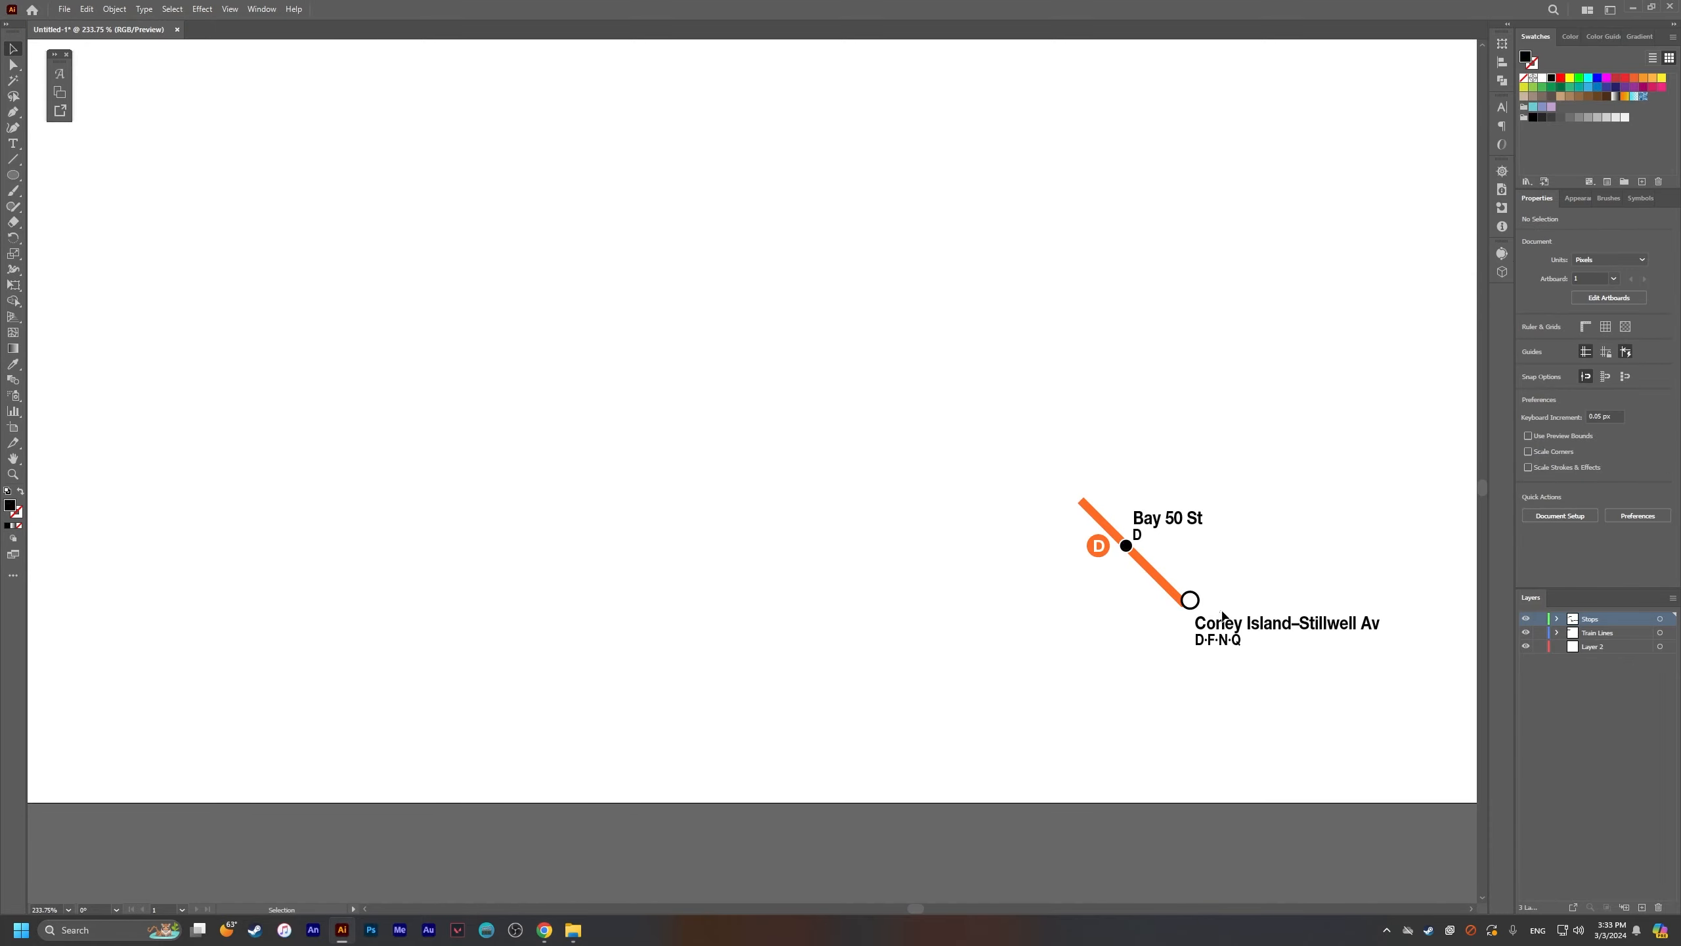
# Step: Move the Coney Island–Stillwell Av label slightly up and right, and compare its placement with the subway map in Chrome
pyautogui.moveTo(1223, 620); pyautogui.dragTo(1227, 614)
pyautogui.click(1240, 592)
pyautogui.hotkey('alt', 'Tab')
pyautogui.hotkey('alt', 'Tab')
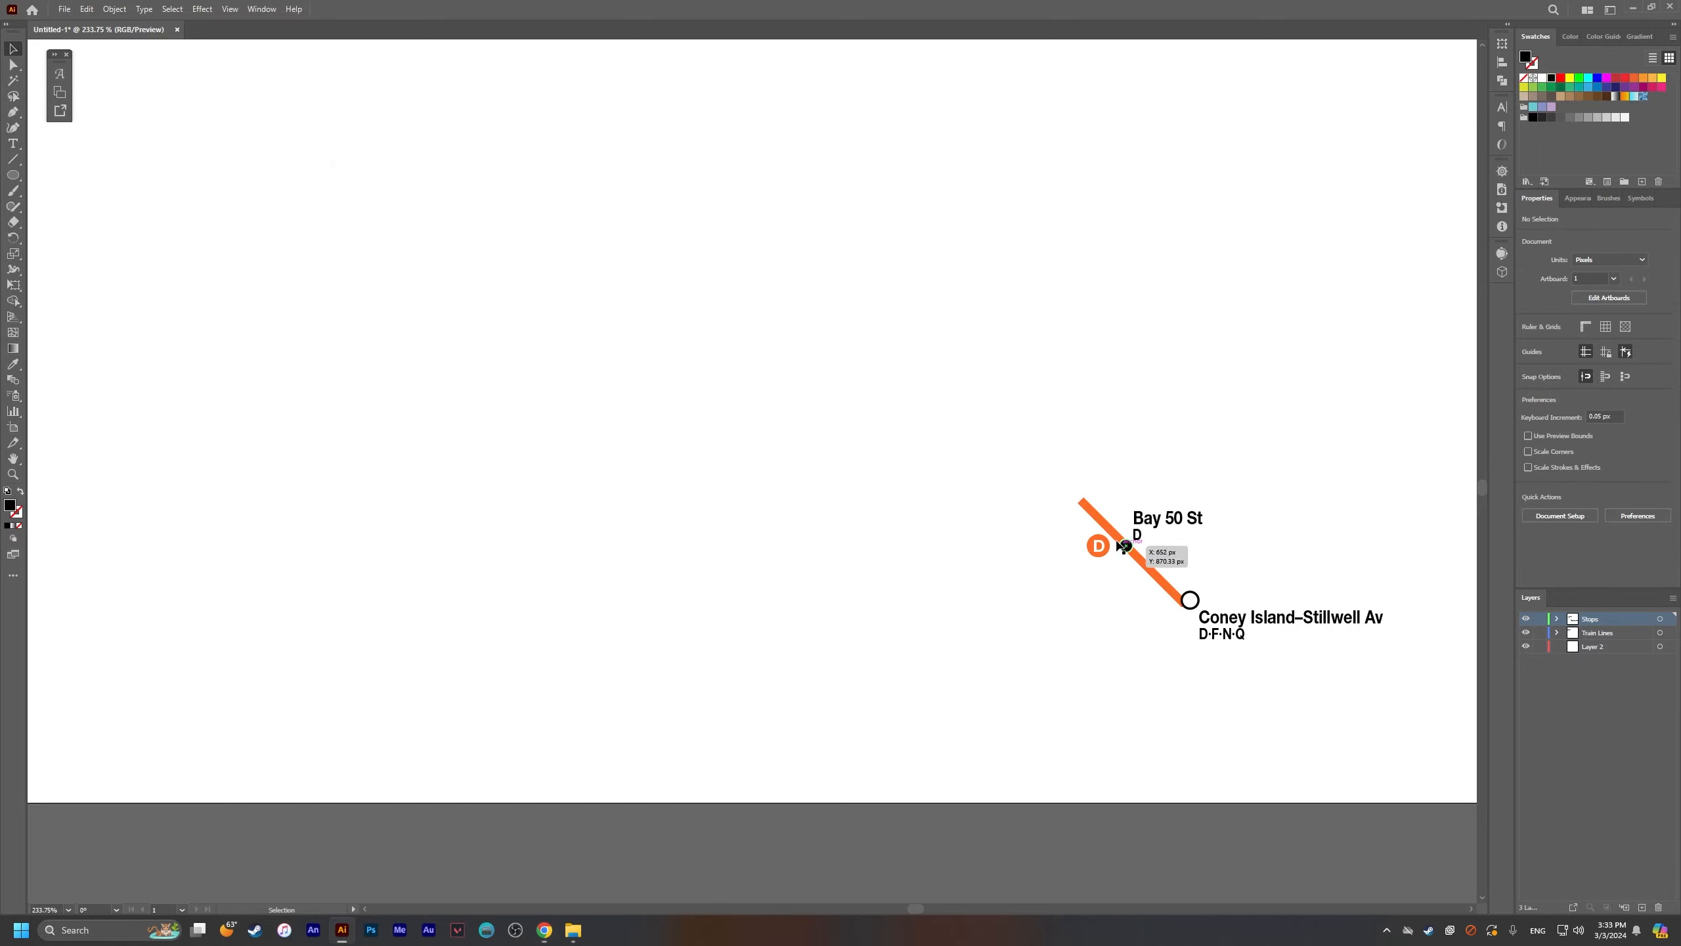
pyautogui.scroll(2, 1199, 552)
pyautogui.hotkey('alt', 'Tab')
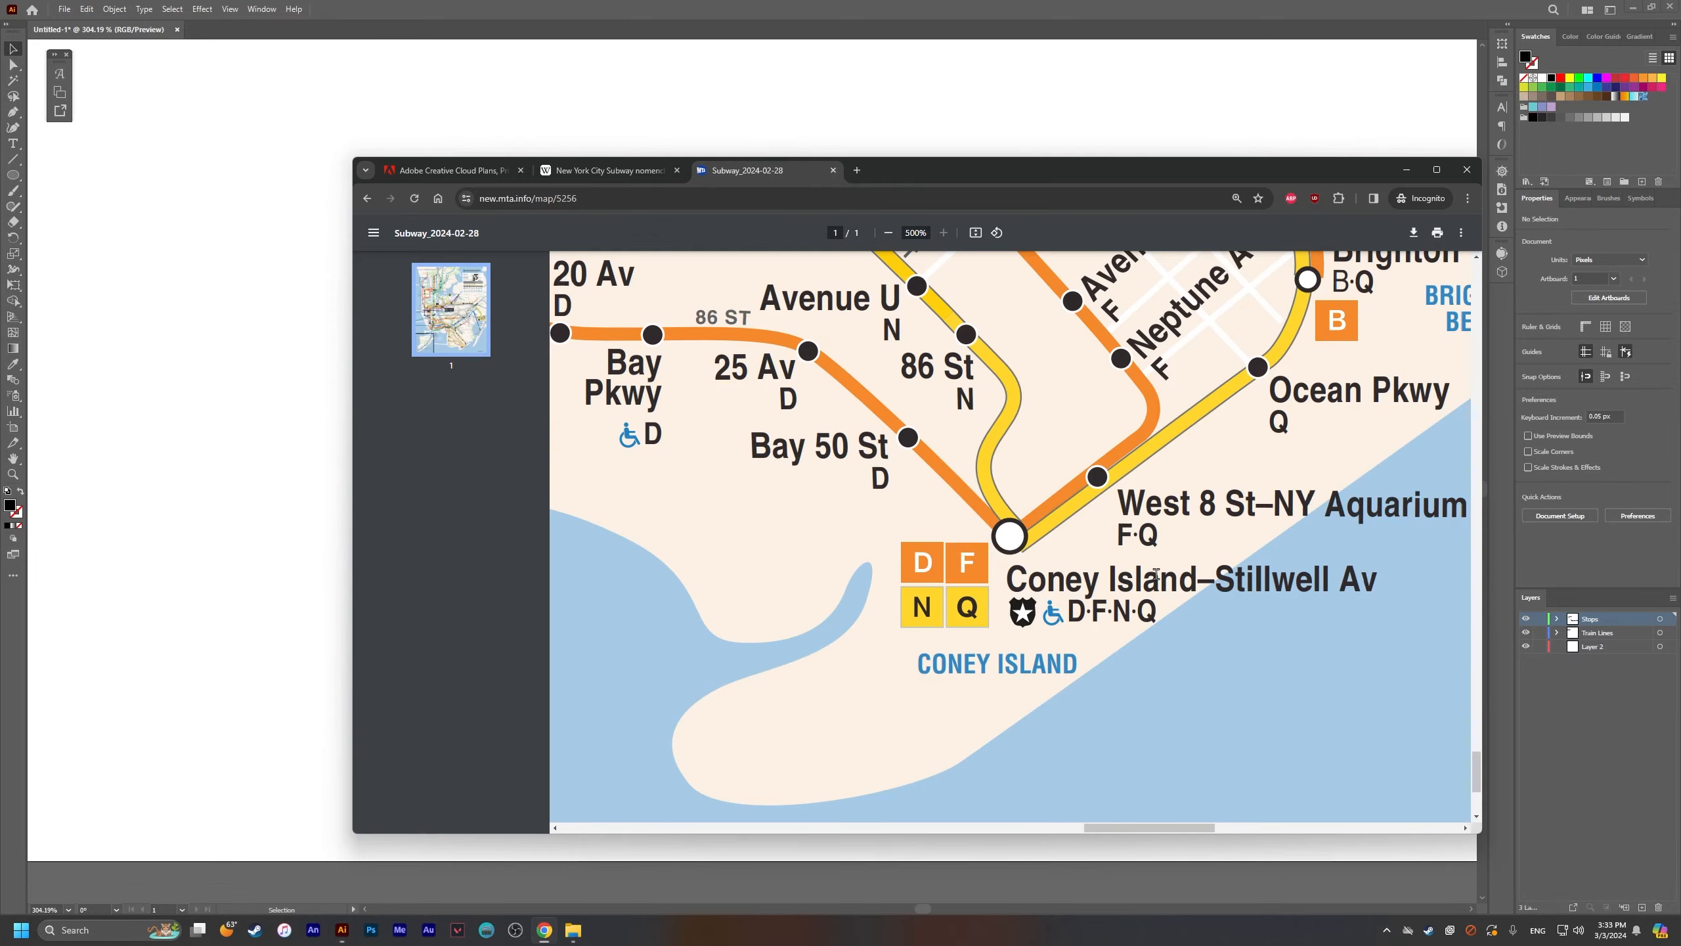
pyautogui.hotkey('alt', 'Tab')
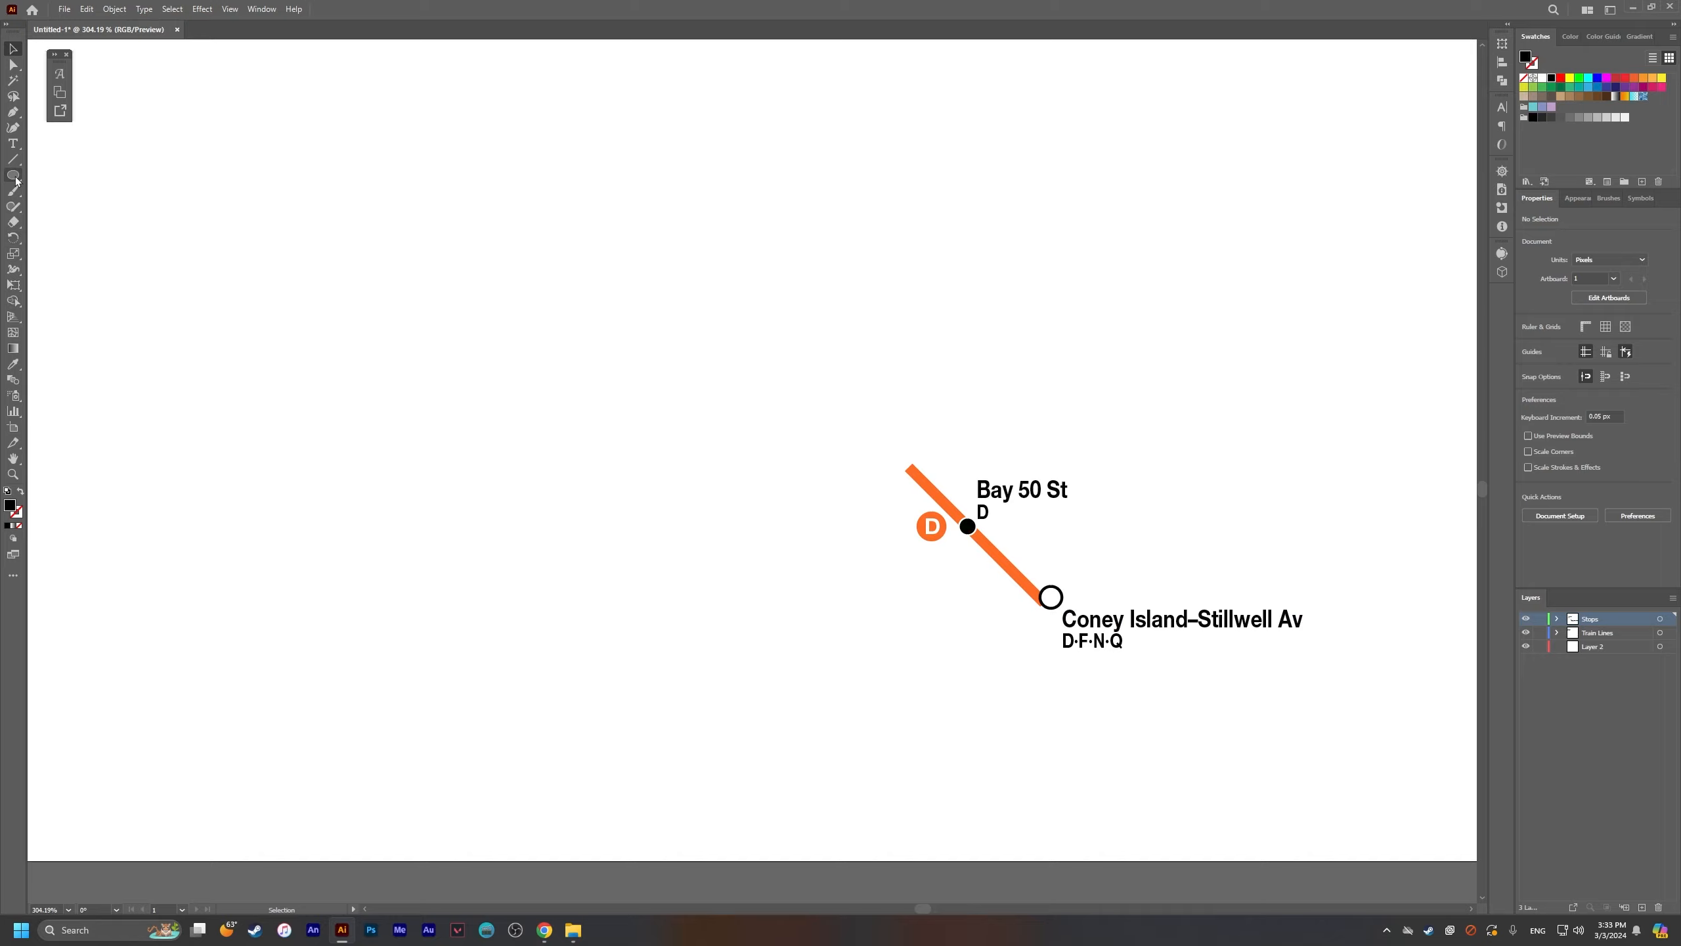
# Step: Draw a square of about 10 px below the line's end, filled with the orange sampled from the D bullet
pyautogui.moveTo(16, 180); pyautogui.dragTo(53, 177)
pyautogui.scroll(4, 1053, 573)
pyautogui.press('i')
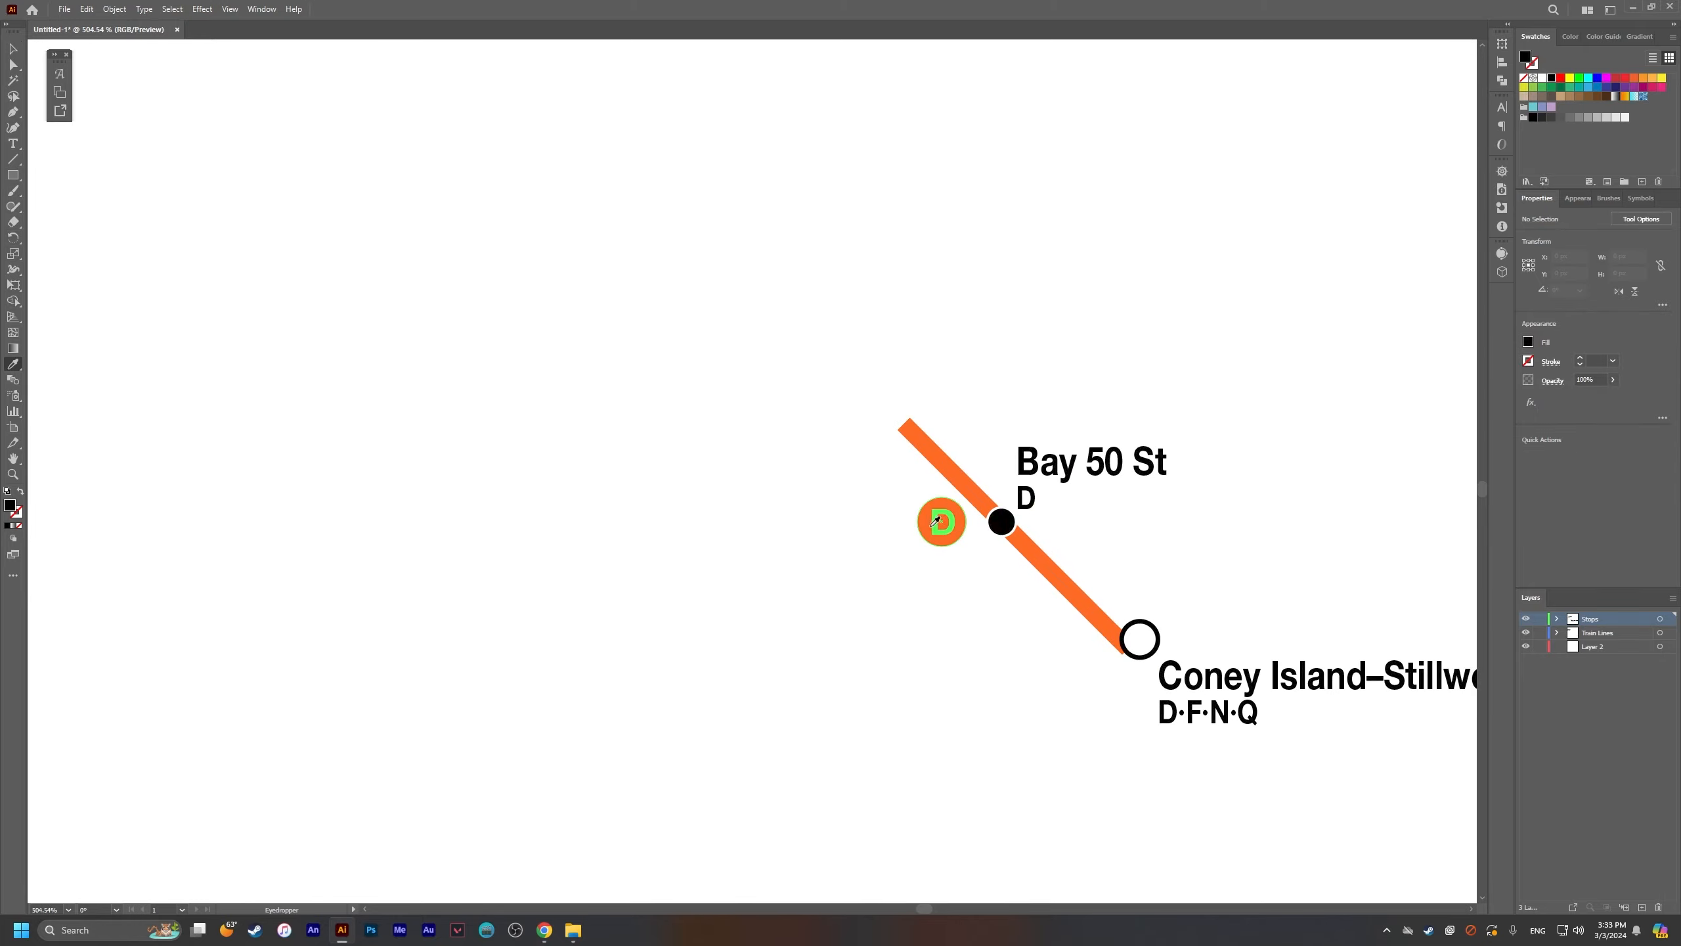
pyautogui.click(939, 520)
pyautogui.press('m')
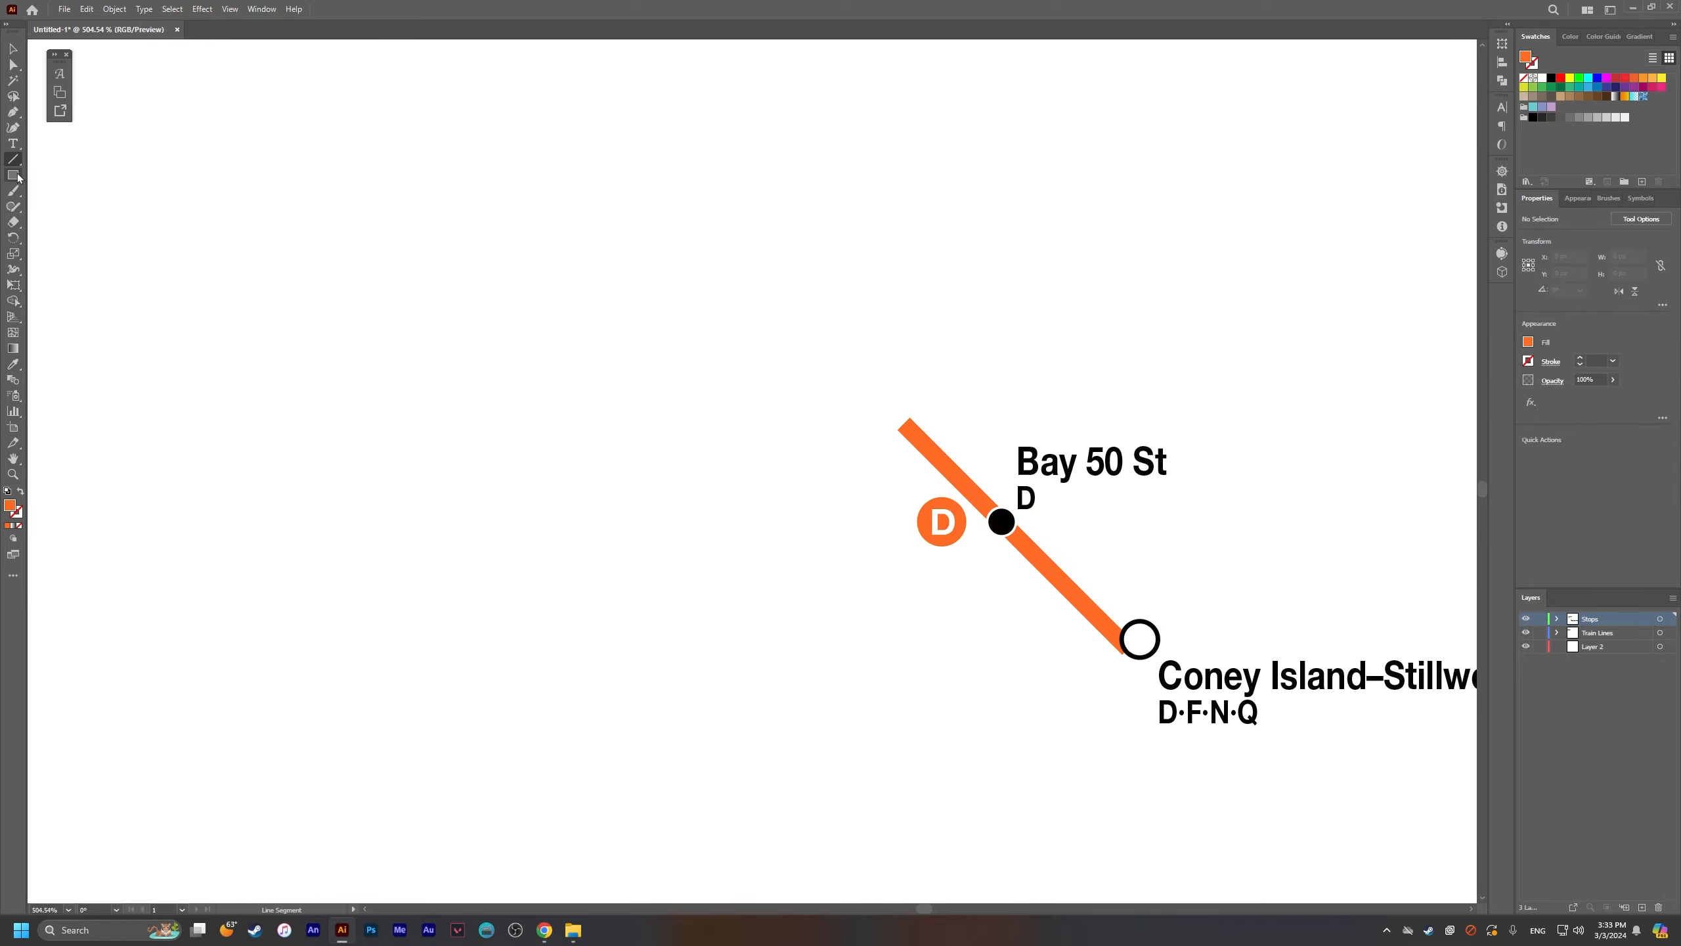
pyautogui.hotkey('alt', 'Tab')
pyautogui.hotkey('alt', 'Tab')
pyautogui.scroll(4, 993, 656)
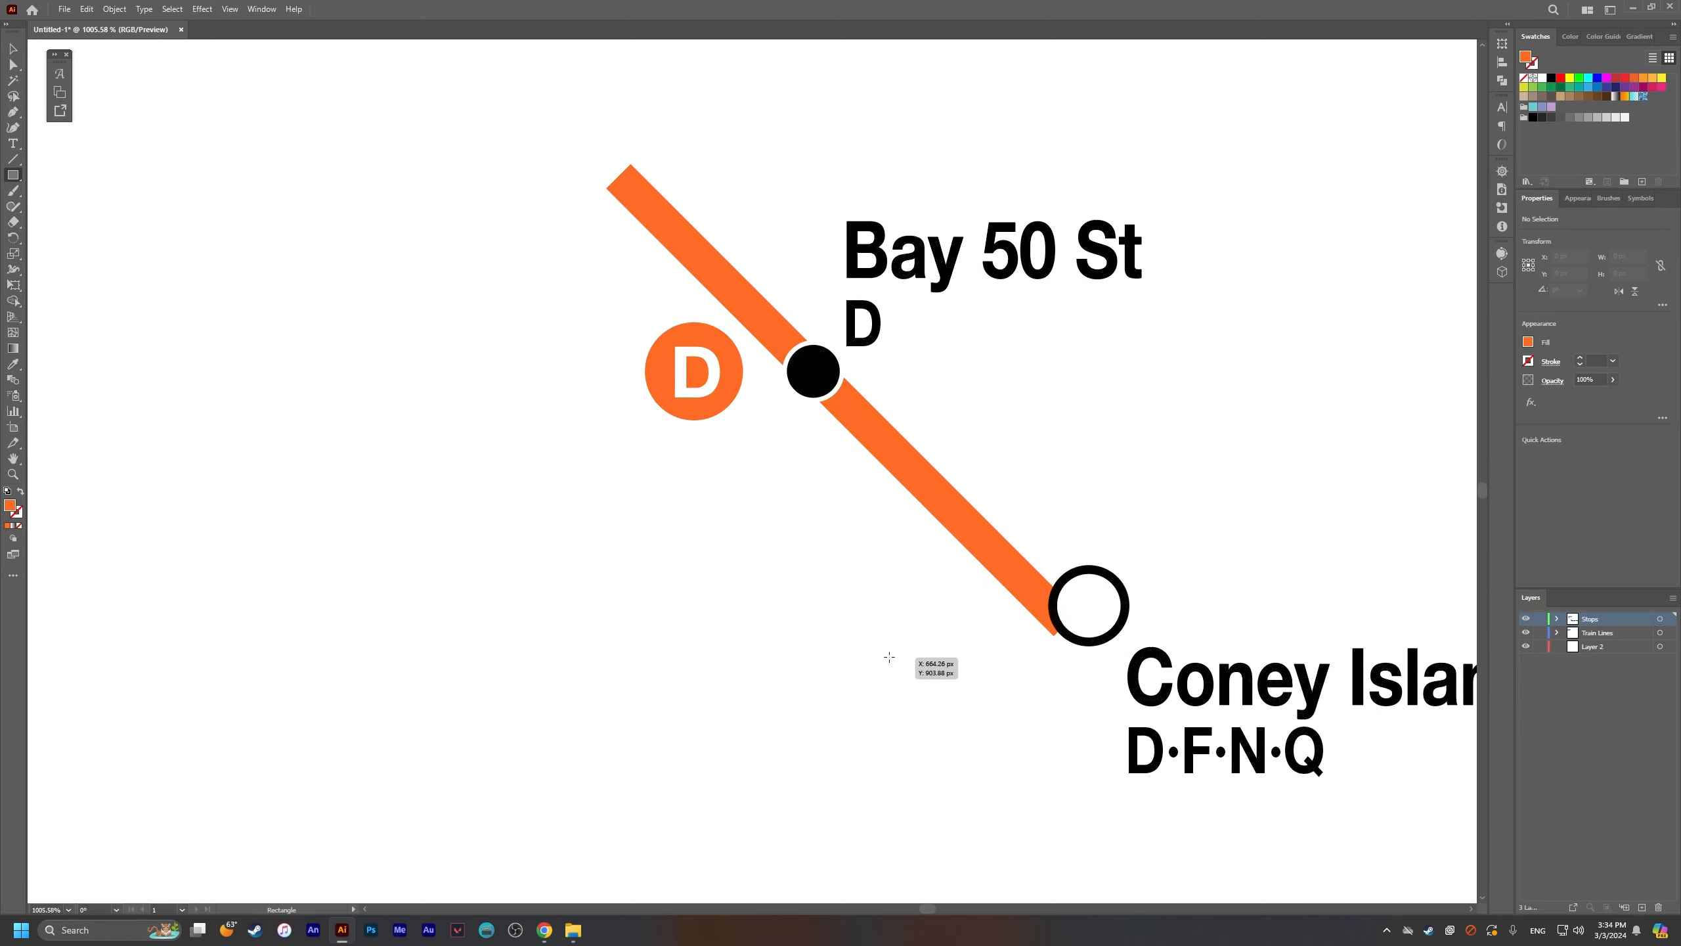
pyautogui.moveTo(889, 657); pyautogui.dragTo(975, 742)
# Step: Copy the white D from the round D bullet symbol and place it over the orange square
pyautogui.press('v')
pyautogui.scroll(-3, 1016, 726)
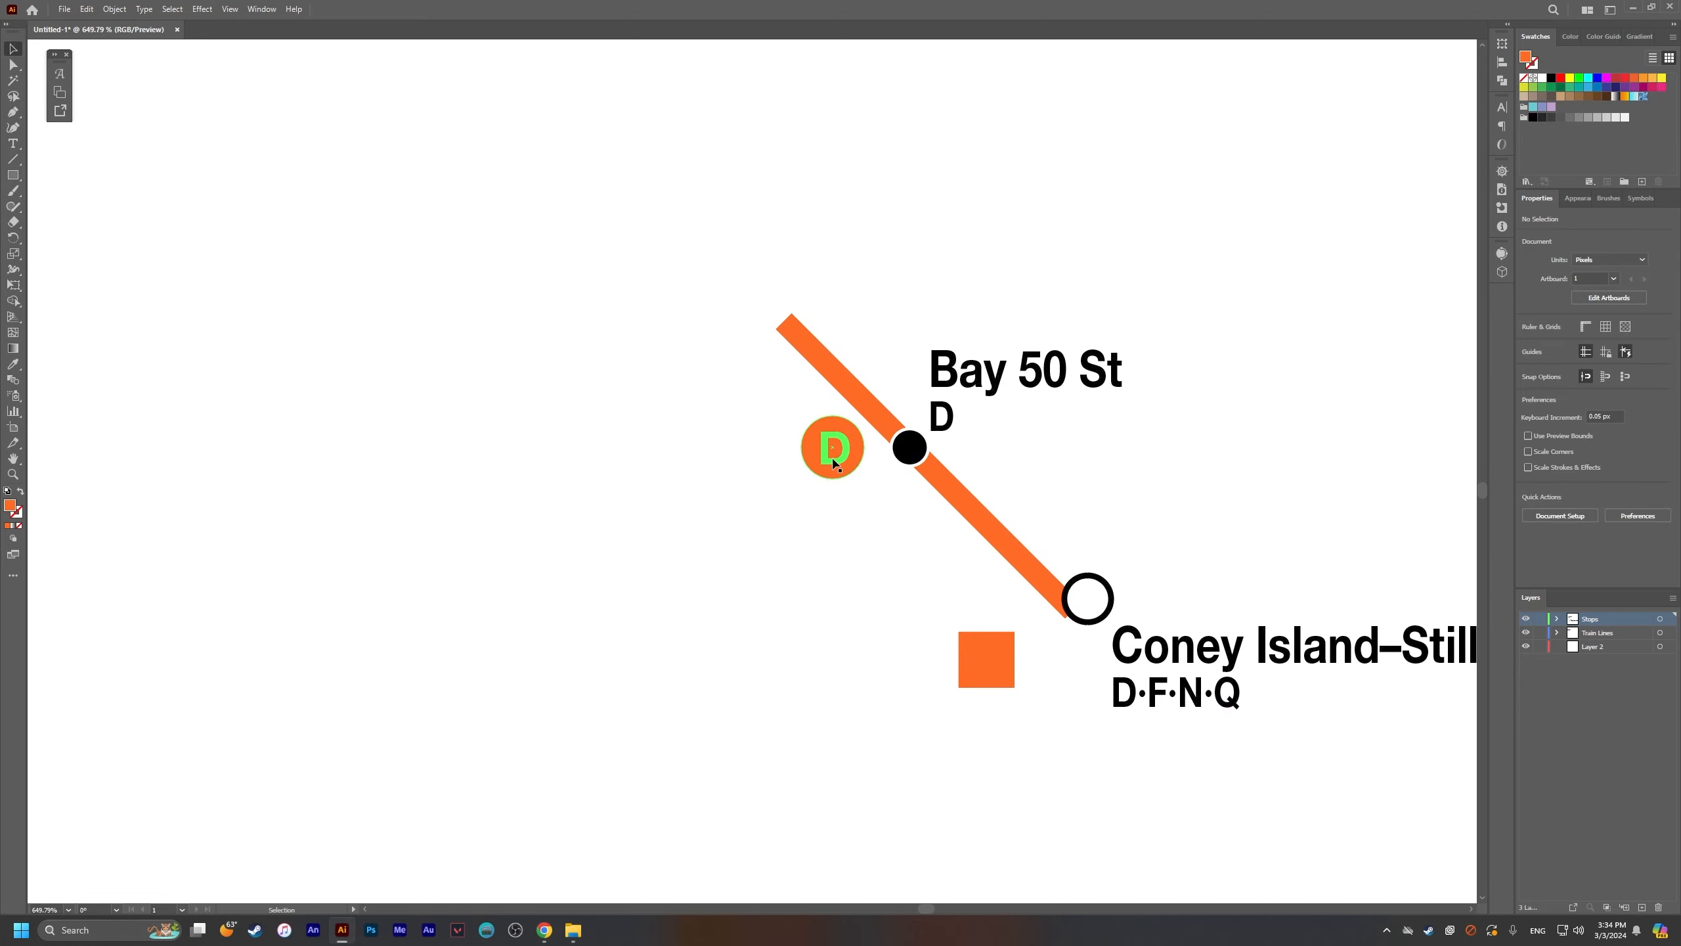
pyautogui.doubleClick(832, 447)
pyautogui.doubleClick(936, 561)
pyautogui.hotkey('ctrl', 'v')
pyautogui.moveTo(1036, 702); pyautogui.dragTo(1004, 687)
# Step: Inspect the round D bullet's artwork in symbol editing and return to the map
pyautogui.doubleClick(847, 469)
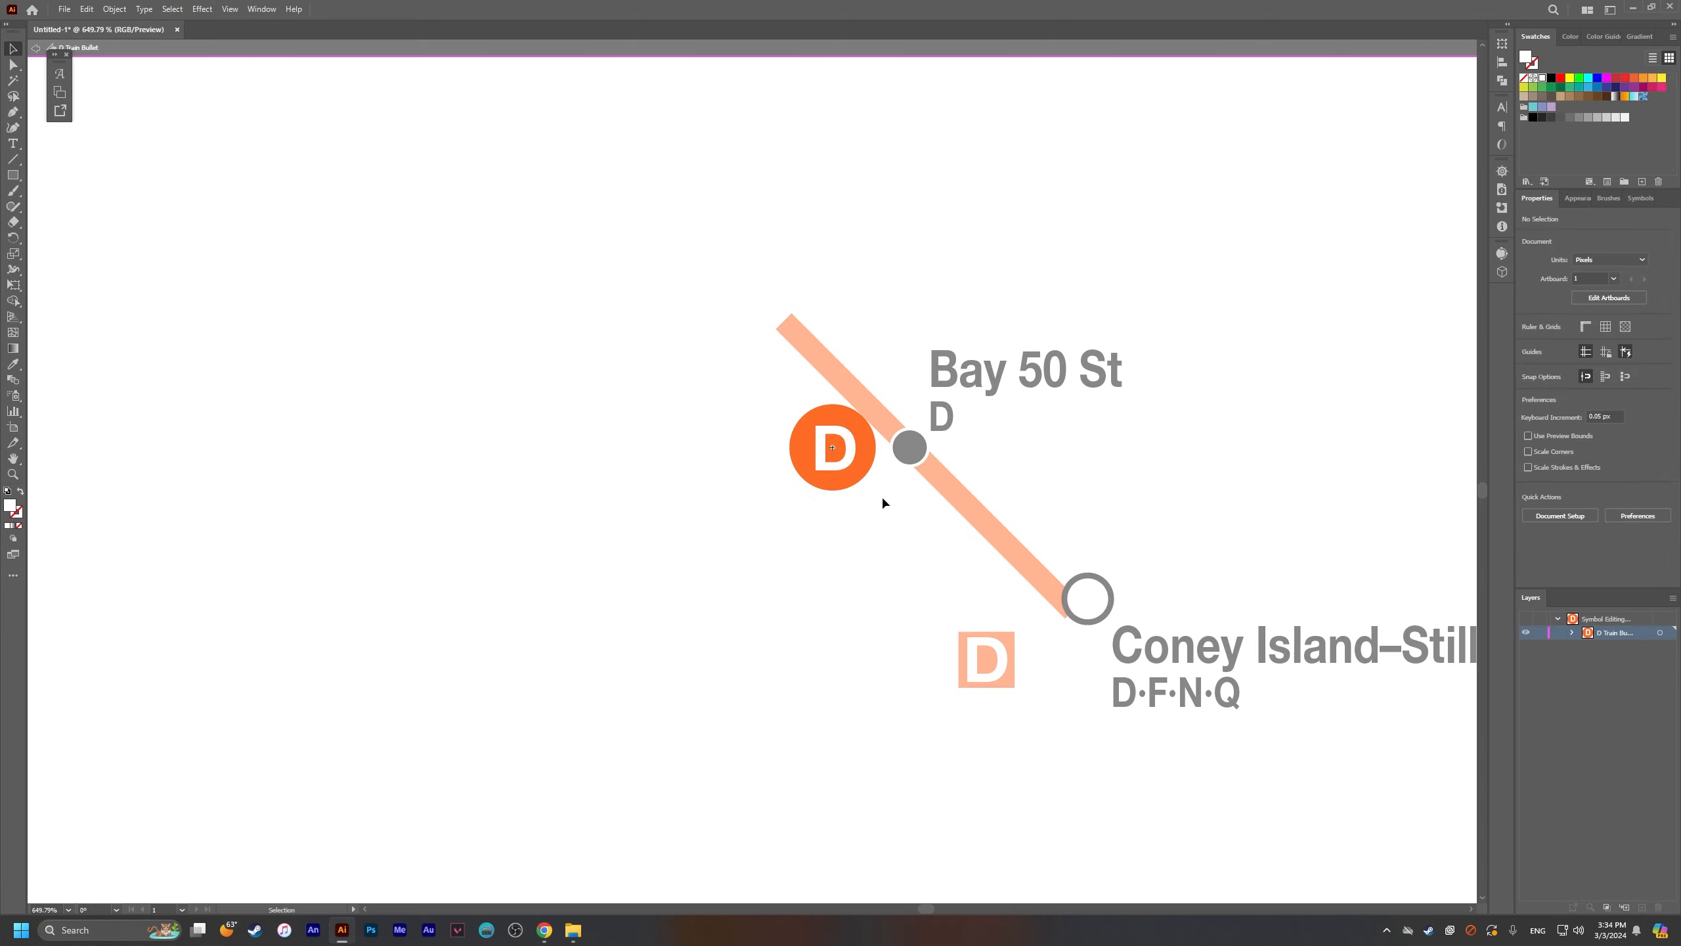
pyautogui.doubleClick(914, 549)
pyautogui.doubleClick(853, 468)
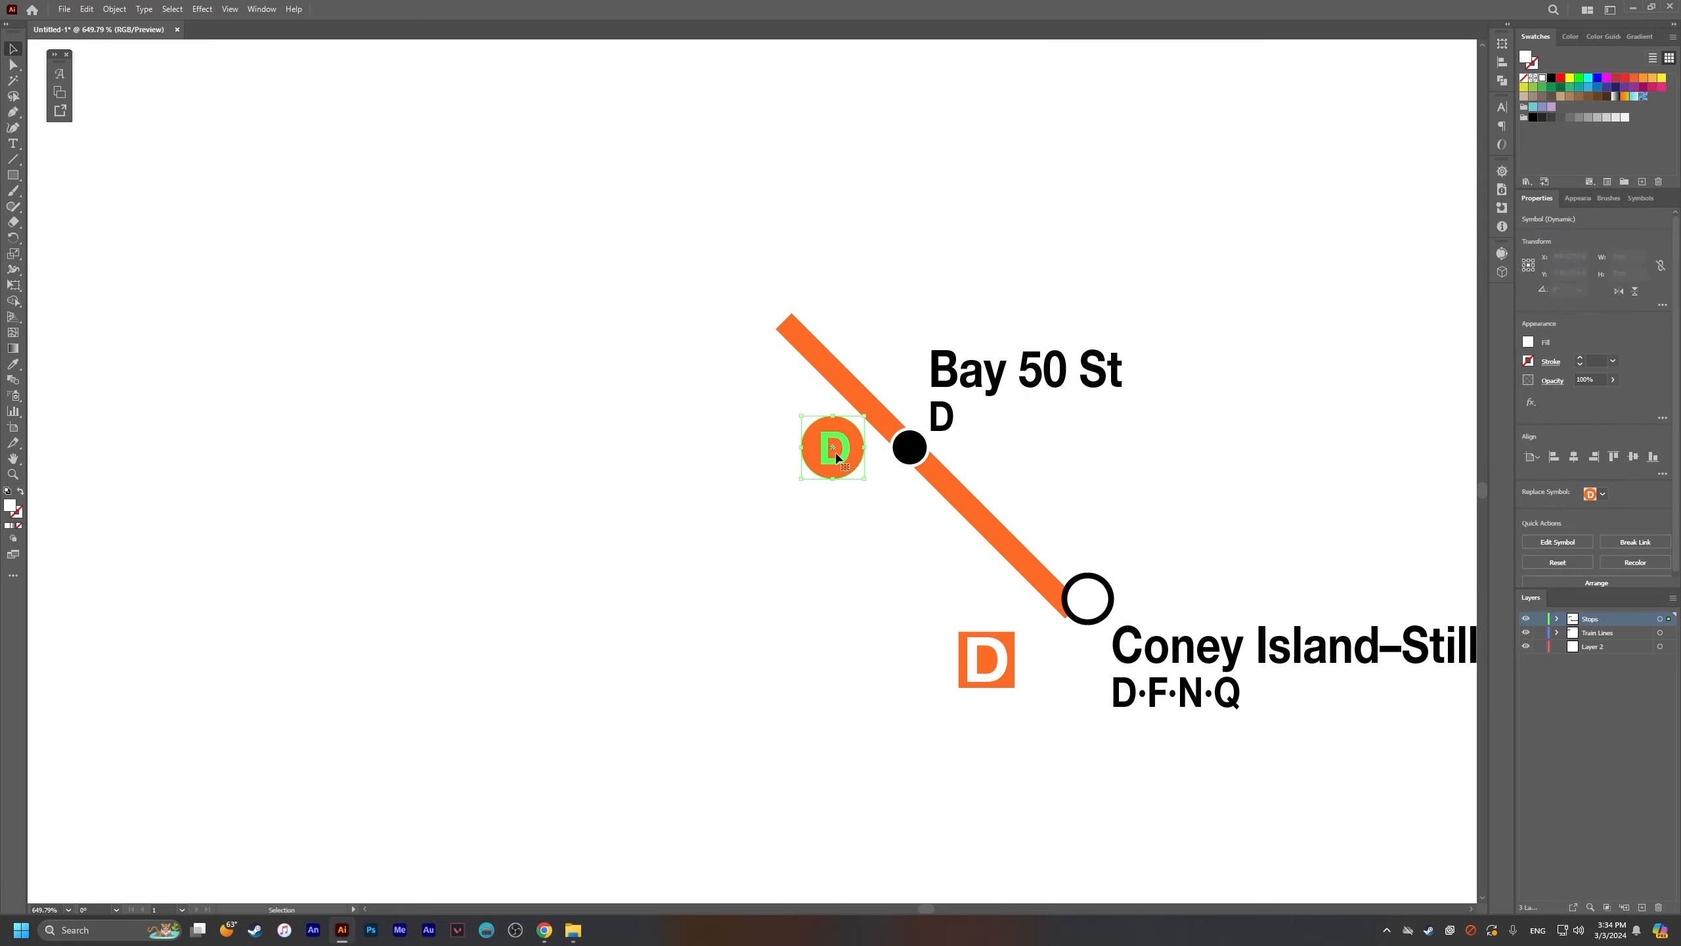
pyautogui.moveTo(757, 360)
pyautogui.mouseDown()
pyautogui.moveTo(931, 596)
pyautogui.moveTo(732, 352)
pyautogui.mouseUp()
pyautogui.click(929, 565)
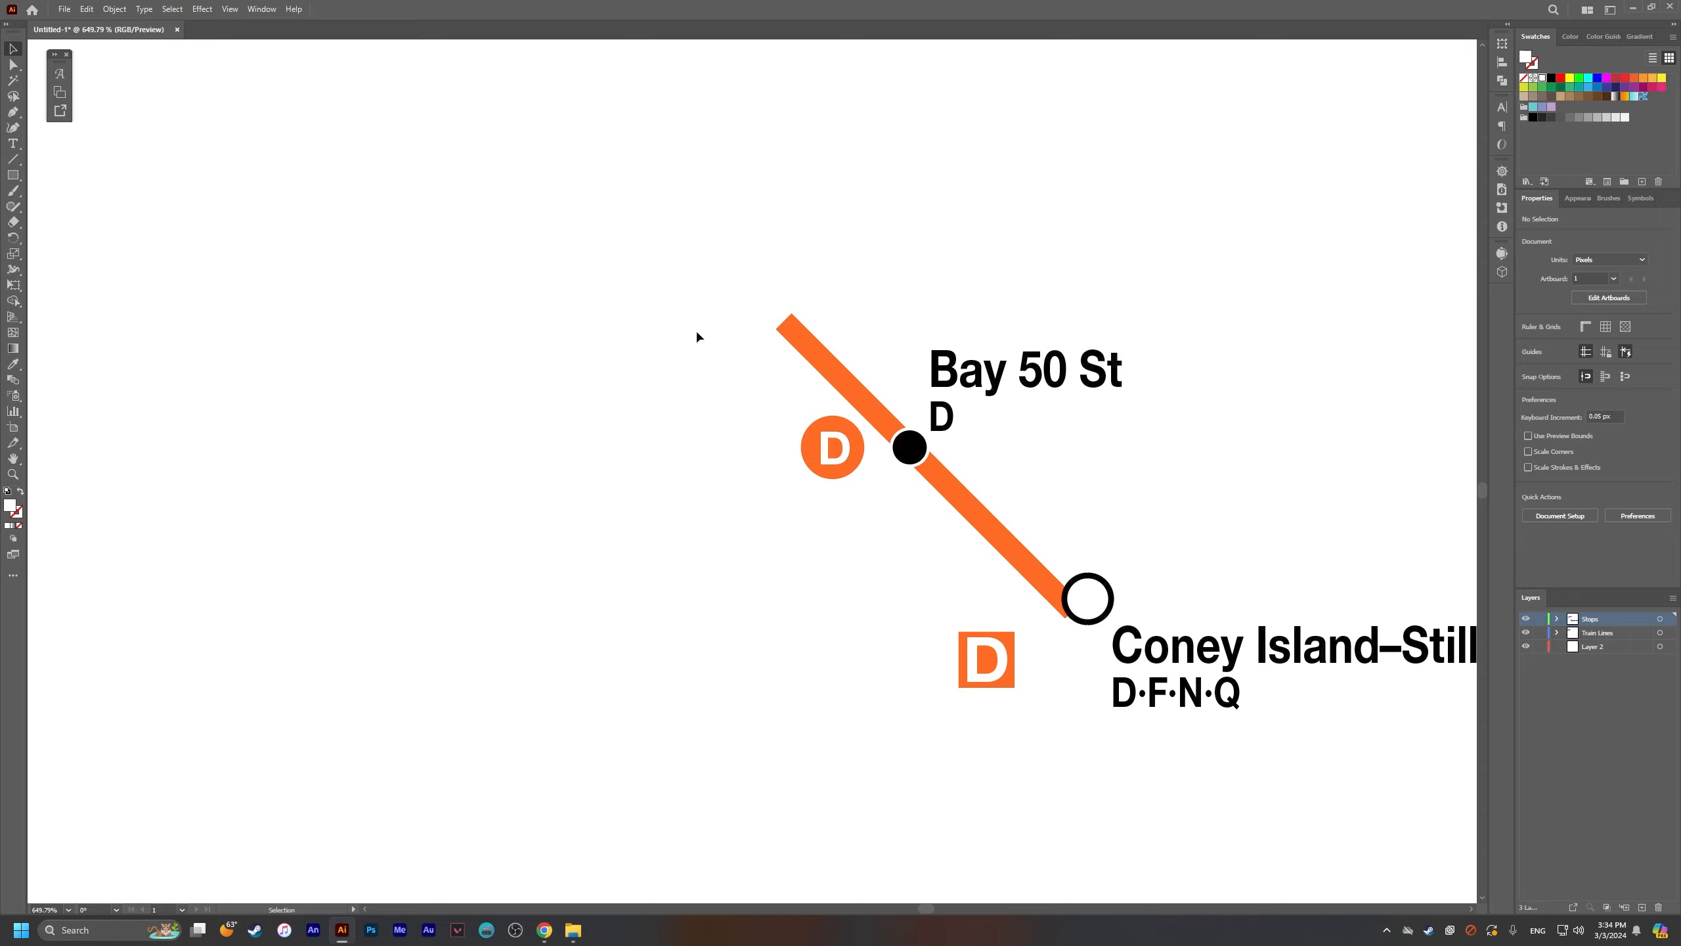
# Step: Reduce the font size of the D on the orange square to 7 pt
pyautogui.doubleClick(1164, 498)
pyautogui.moveTo(879, 594); pyautogui.dragTo(872, 441)
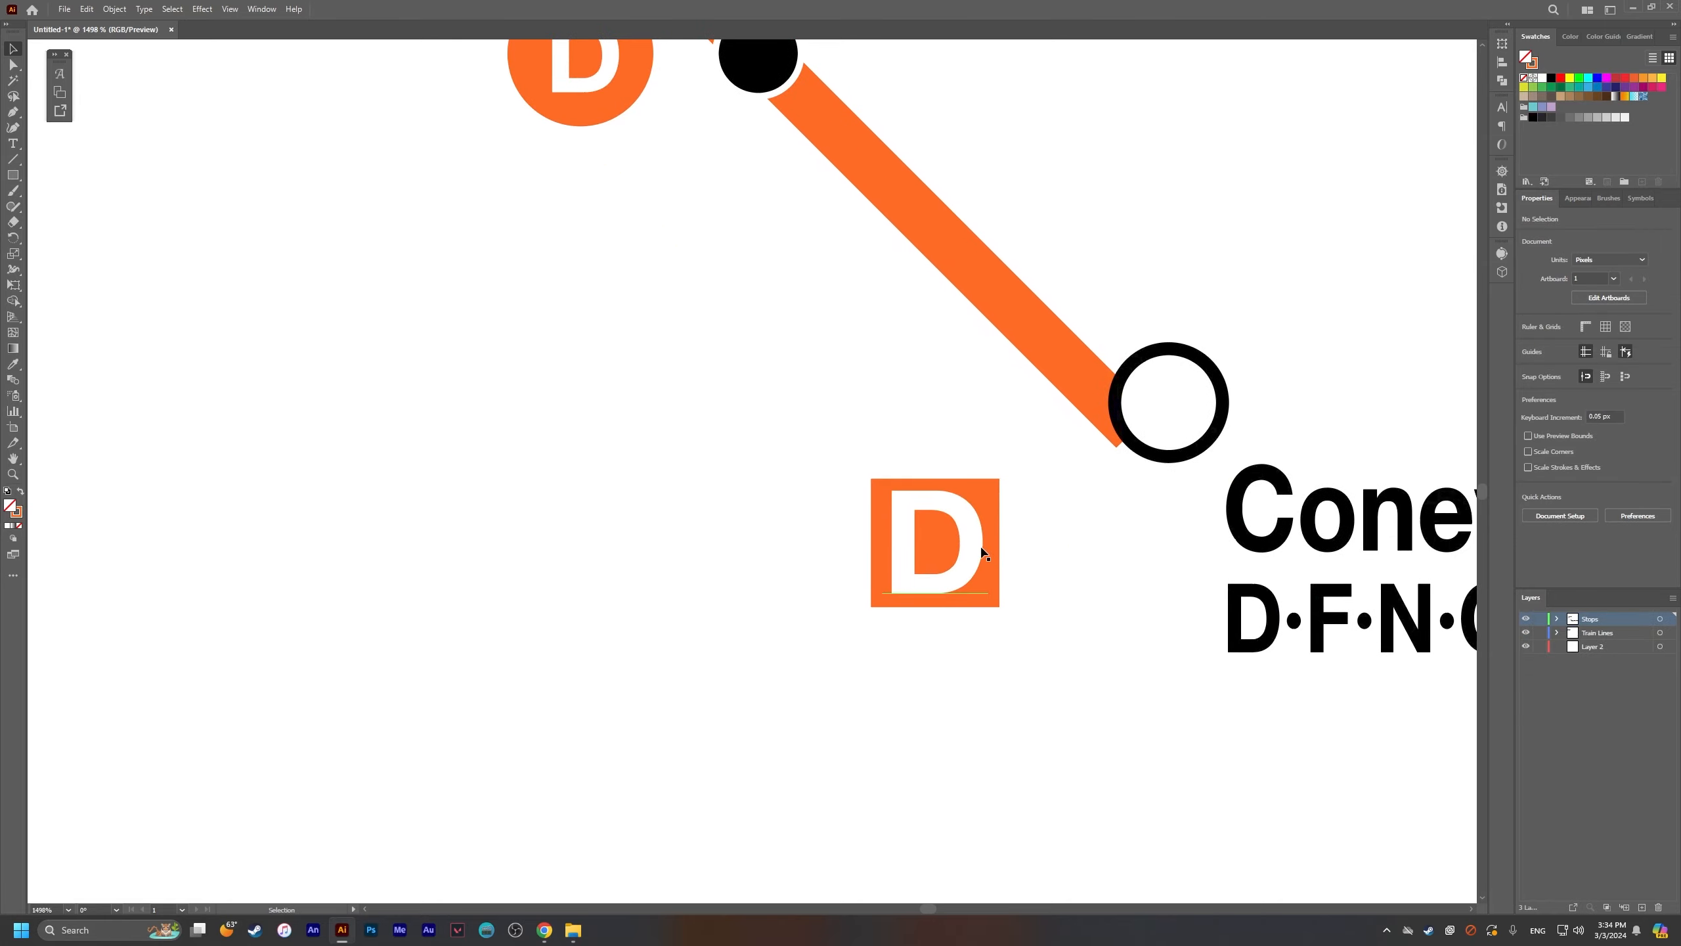
pyautogui.click(984, 554)
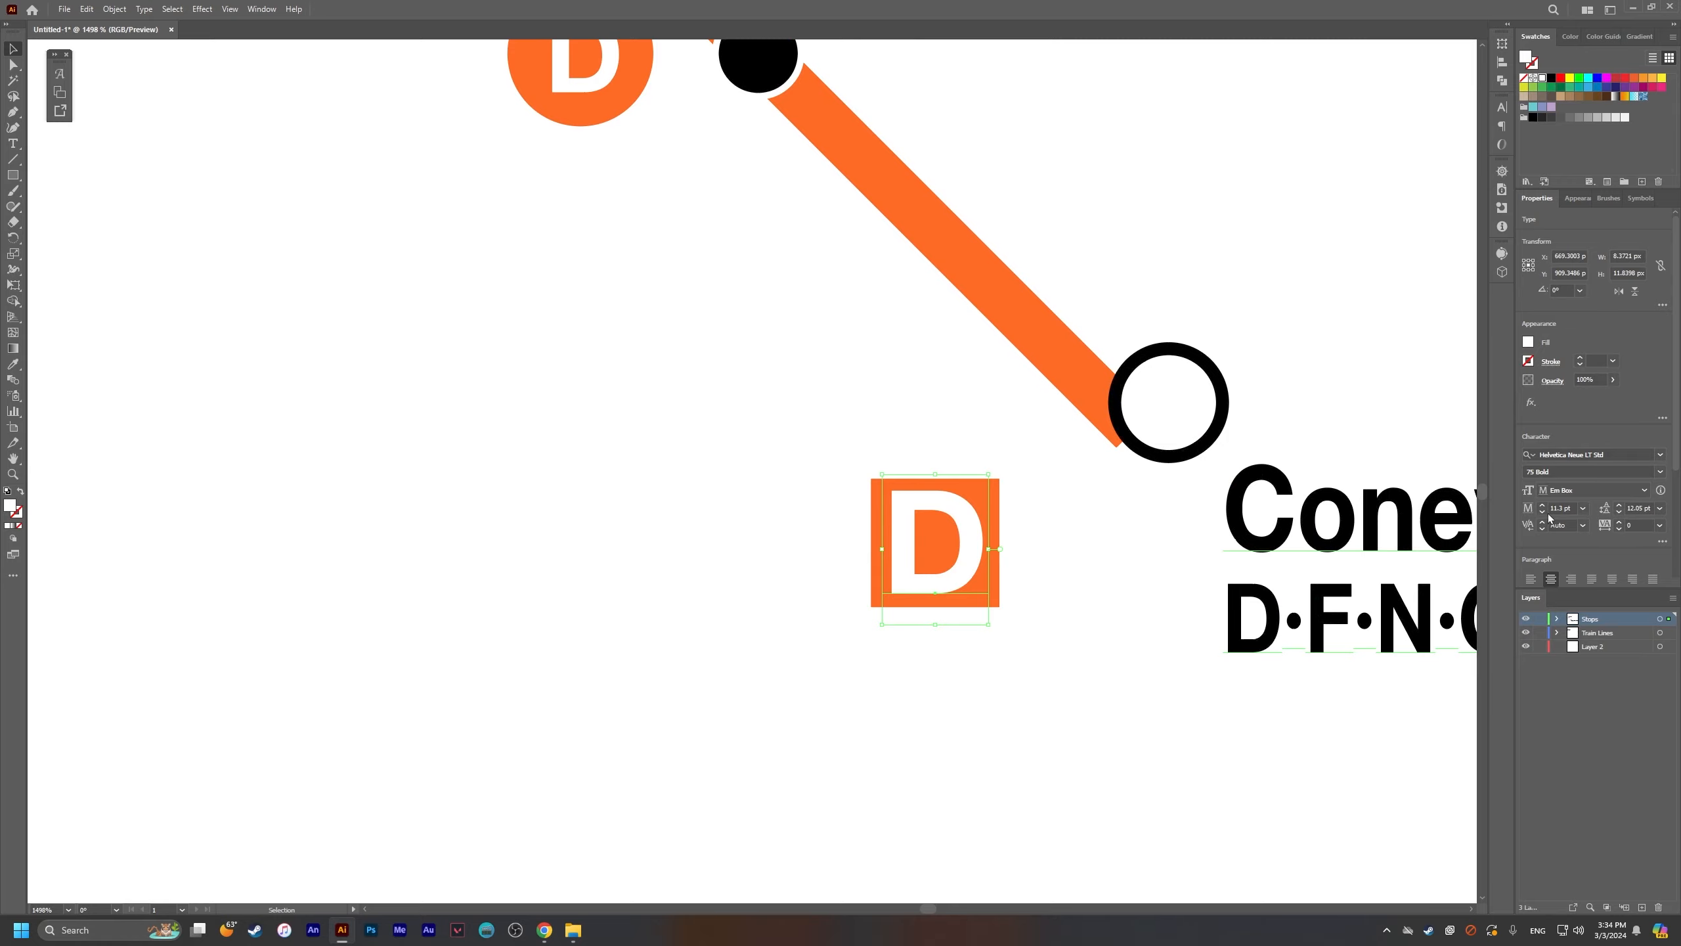
pyautogui.click(1542, 512)
pyautogui.click(1542, 511)
pyautogui.click(1542, 511)
pyautogui.click(1542, 512)
pyautogui.click(1542, 512)
pyautogui.click(1099, 585)
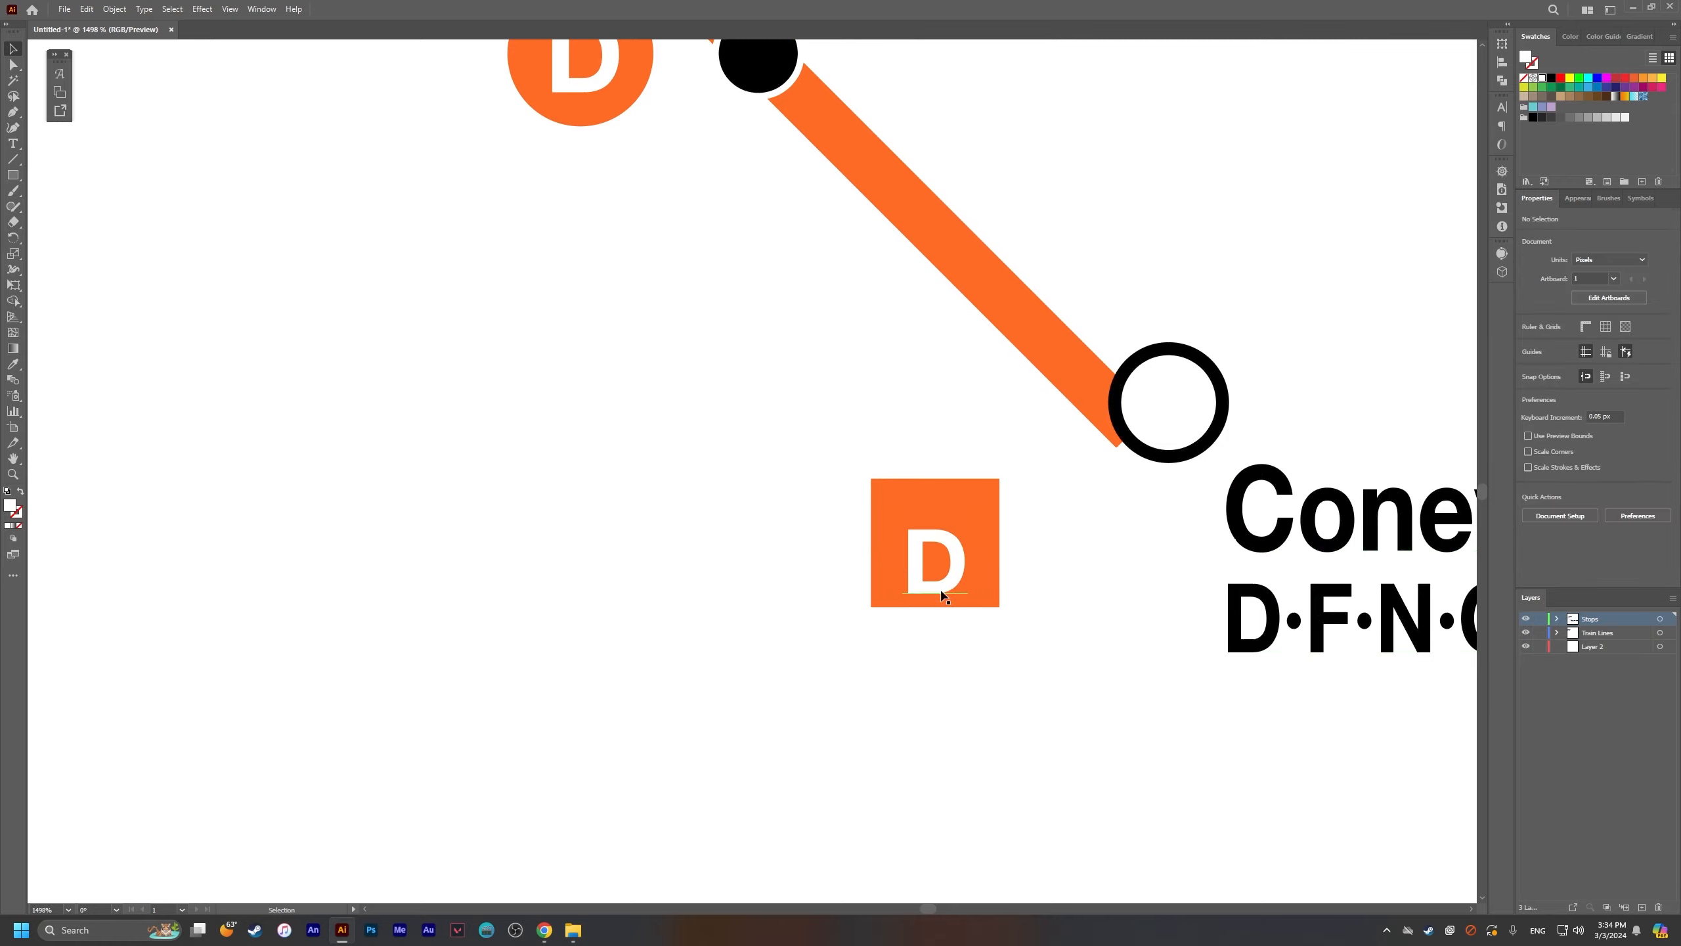
# Step: Center the D inside the orange square and compare it with the square bullets on the subway map in Chrome
pyautogui.moveTo(941, 589); pyautogui.dragTo(963, 567)
pyautogui.scroll(-3, 941, 574)
pyautogui.hotkey('alt', 'Tab')
pyautogui.hotkey('alt', 'Tab')
pyautogui.scroll(3, 960, 583)
pyautogui.click(1052, 597)
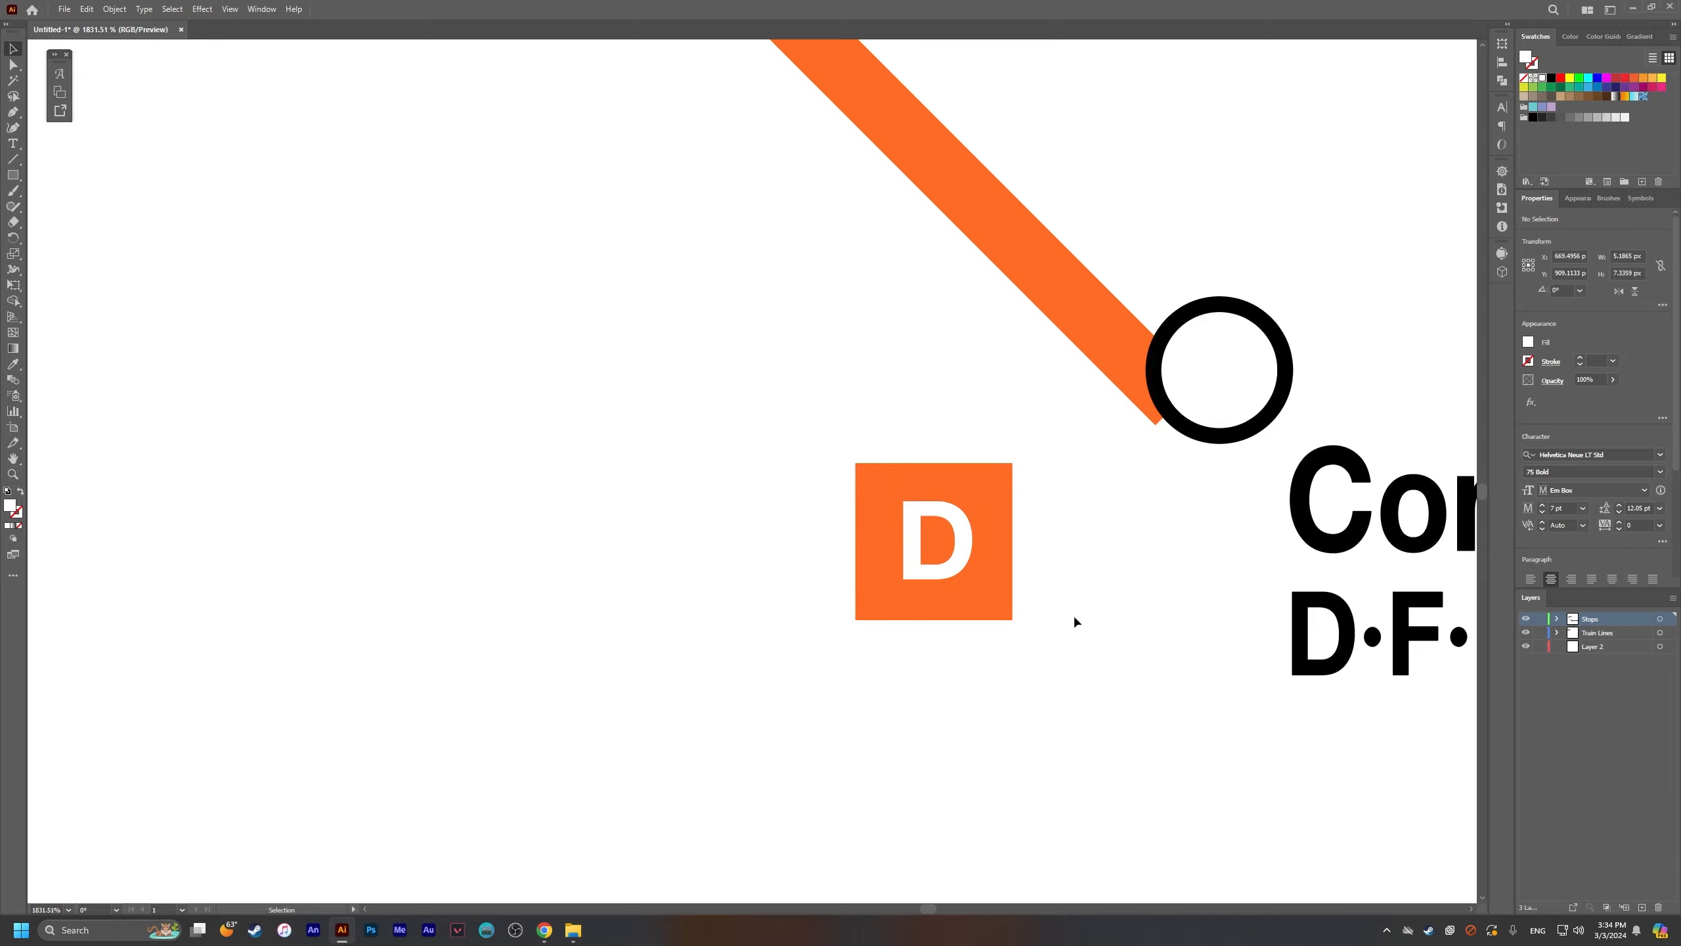
# Step: Group the D with its orange square and move the group a little to the left
pyautogui.scroll(-2, 1073, 614)
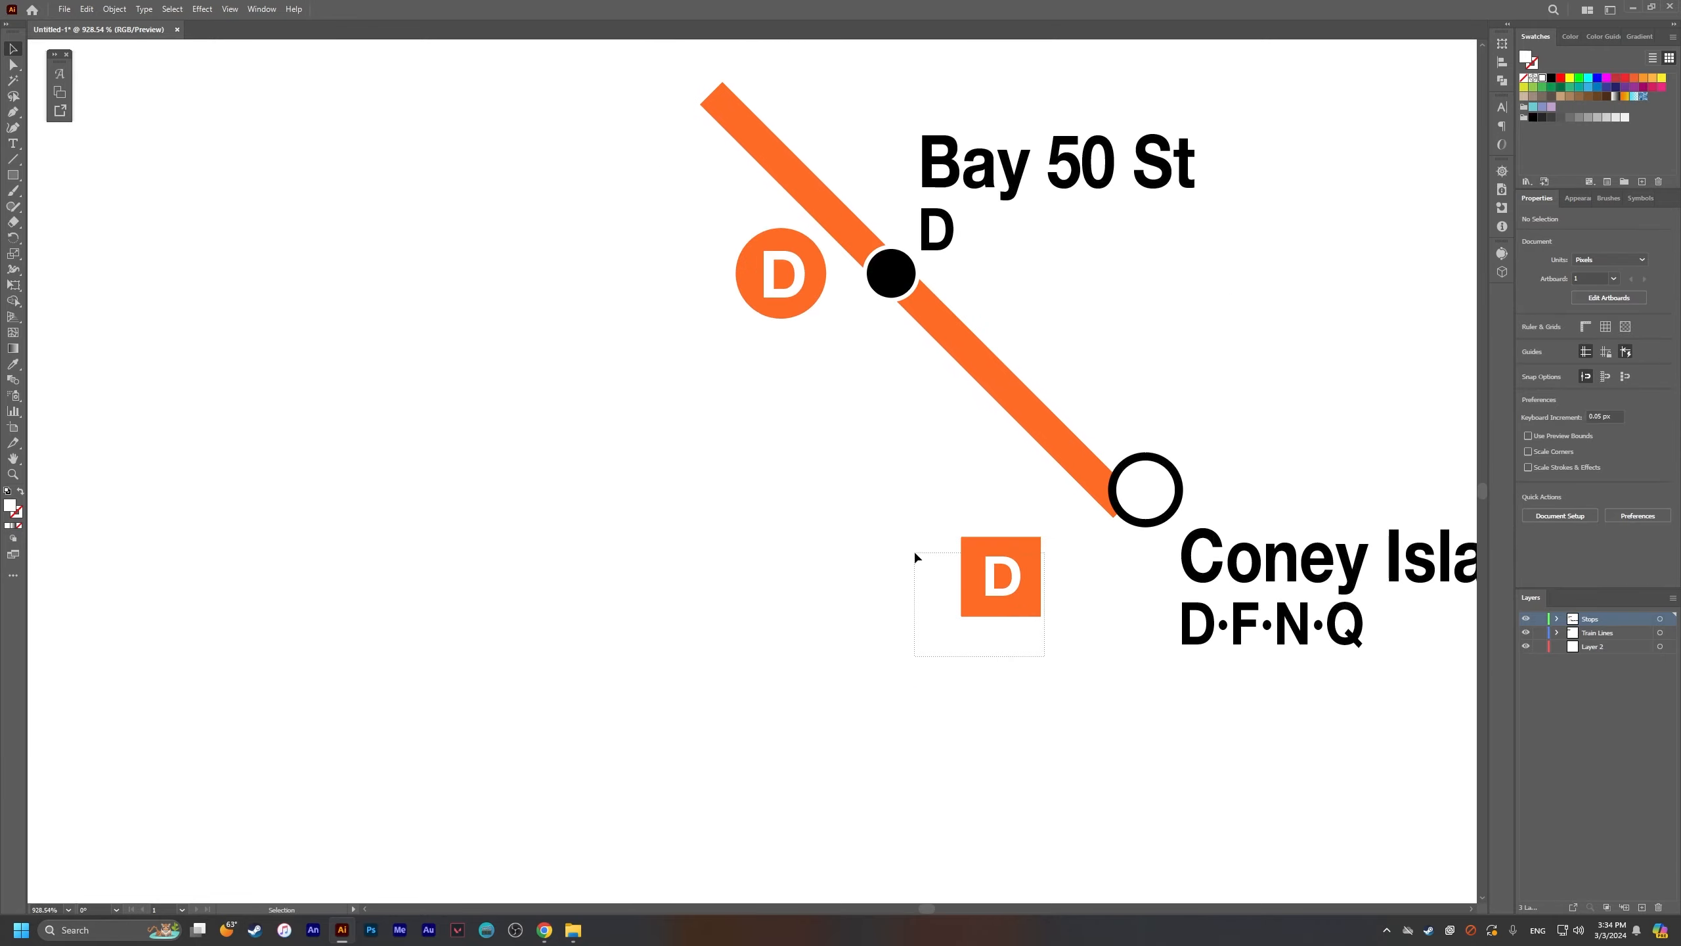
pyautogui.moveTo(914, 549); pyautogui.dragTo(1109, 660)
pyautogui.hotkey('ctrl', 'g')
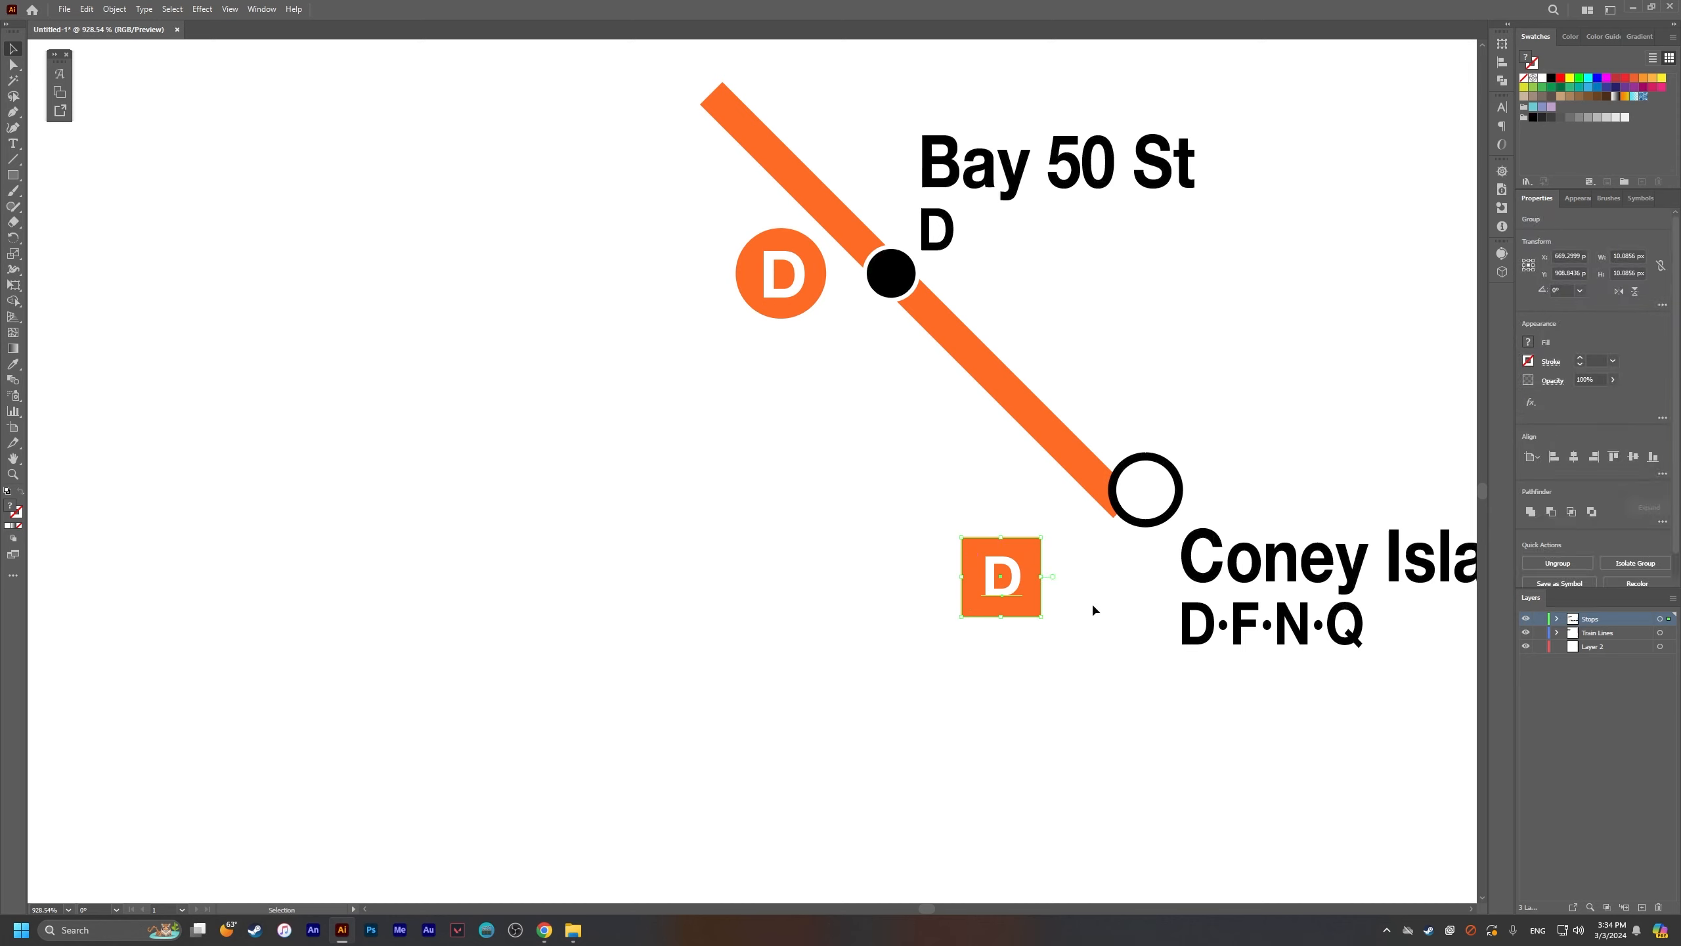
pyautogui.moveTo(1003, 585); pyautogui.dragTo(936, 586)
pyautogui.click(1049, 618)
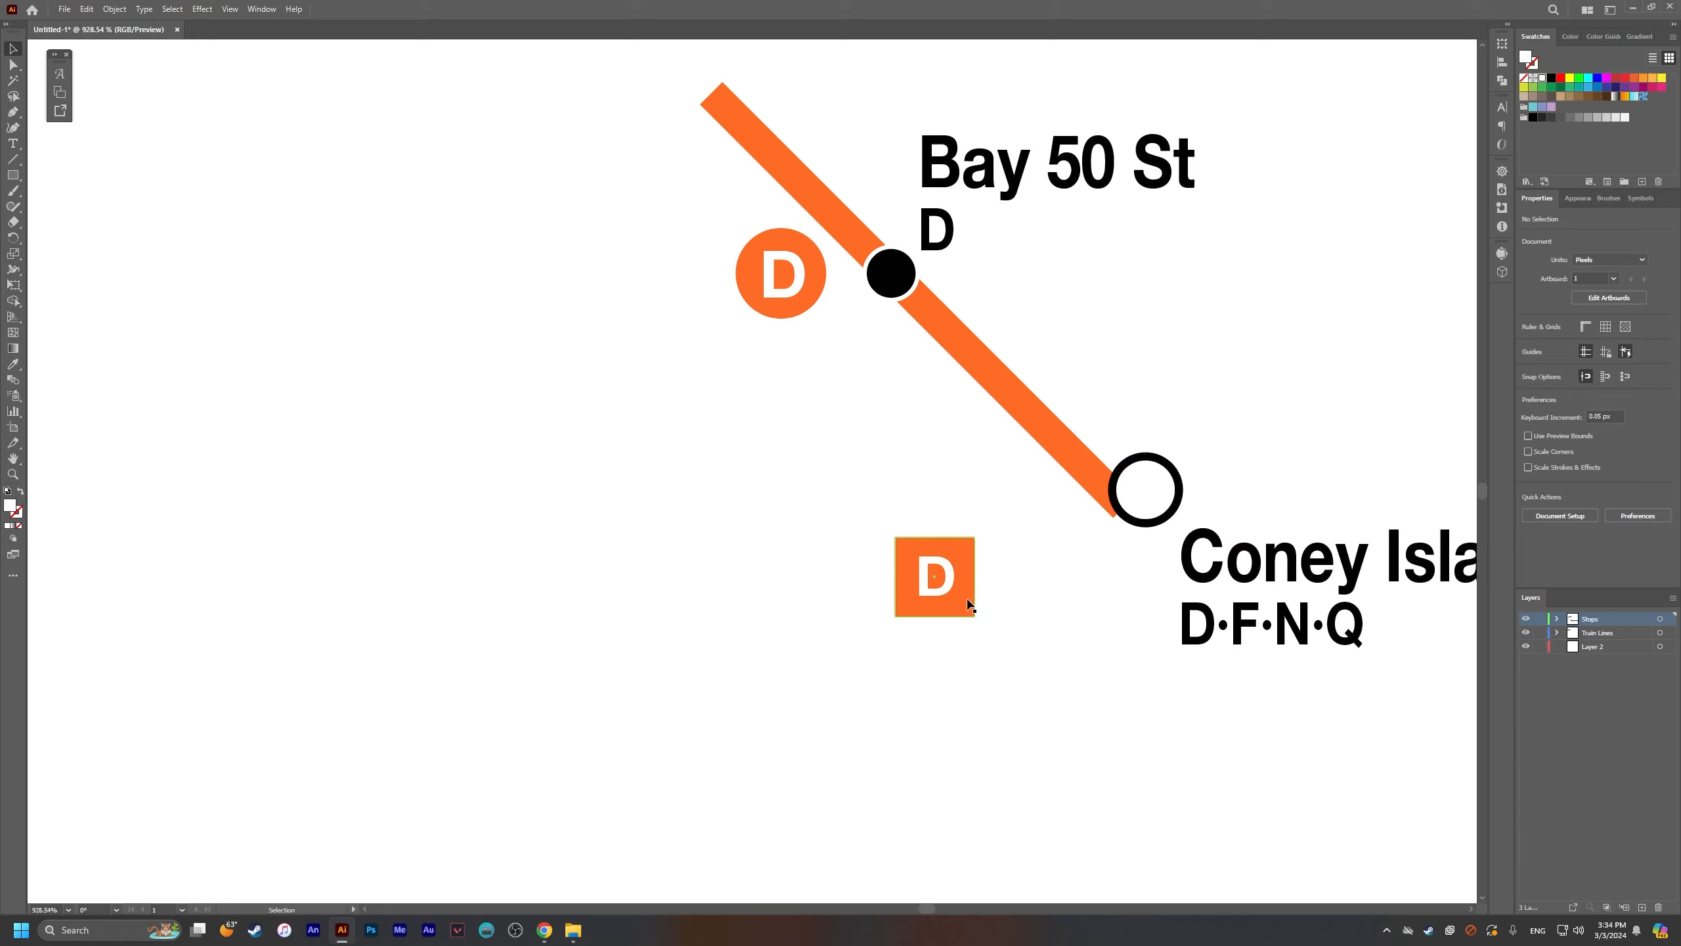
# Step: Try placing a copy of the square D bullet to the right of the original
pyautogui.moveTo(968, 604); pyautogui.dragTo(1020, 608)
pyautogui.hotkey('ctrl', 'z')
pyautogui.press('a')
pyautogui.press('v')
pyautogui.keyDown('alt'); pyautogui.moveTo(934, 579); pyautogui.dragTo(1020, 581); pyautogui.keyUp('alt')
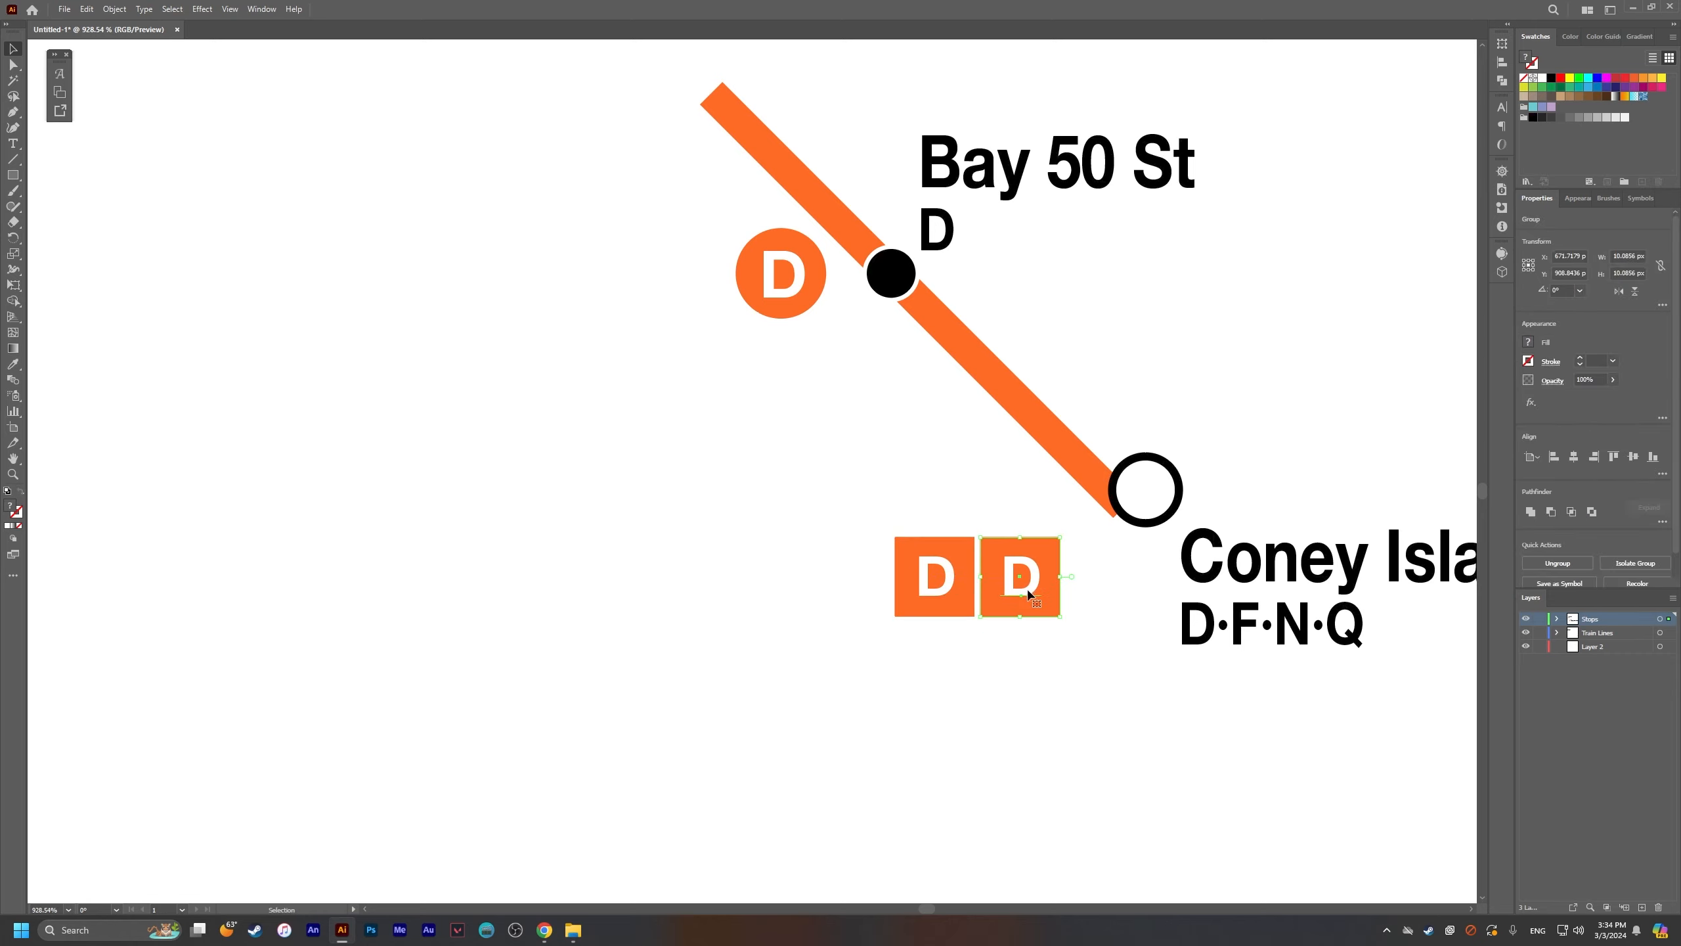
pyautogui.hotkey('ctrl', 'z')
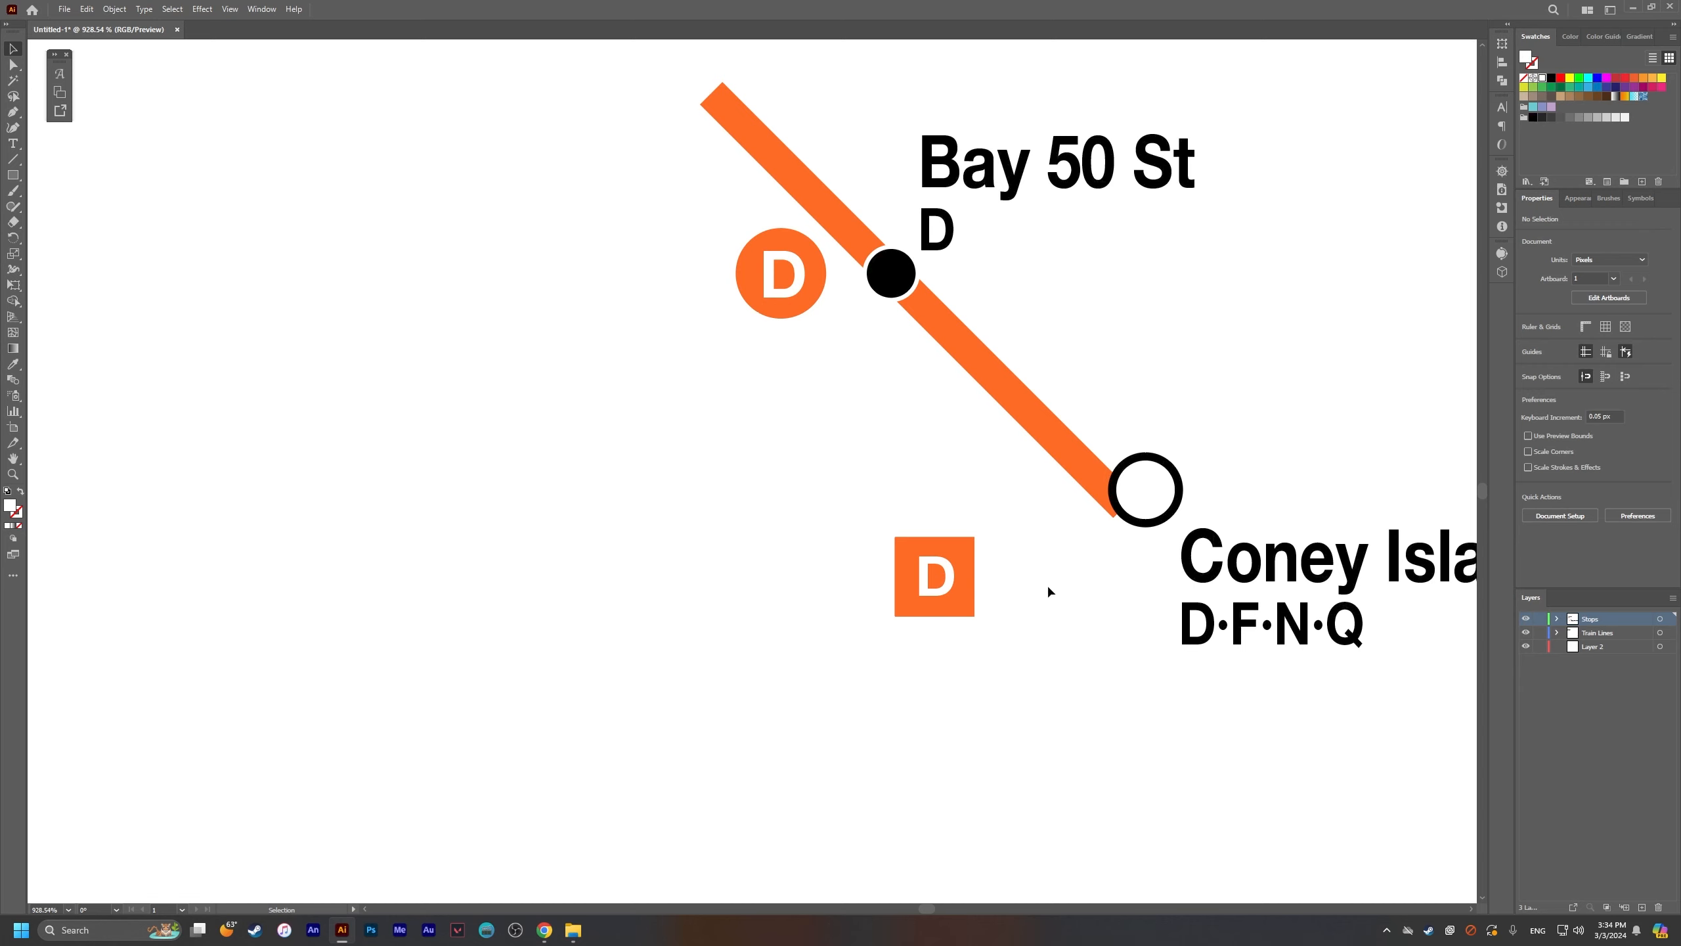
# Step: Duplicate the square D bullet and set the copy to the right of the original with a narrow gap
pyautogui.click(938, 587)
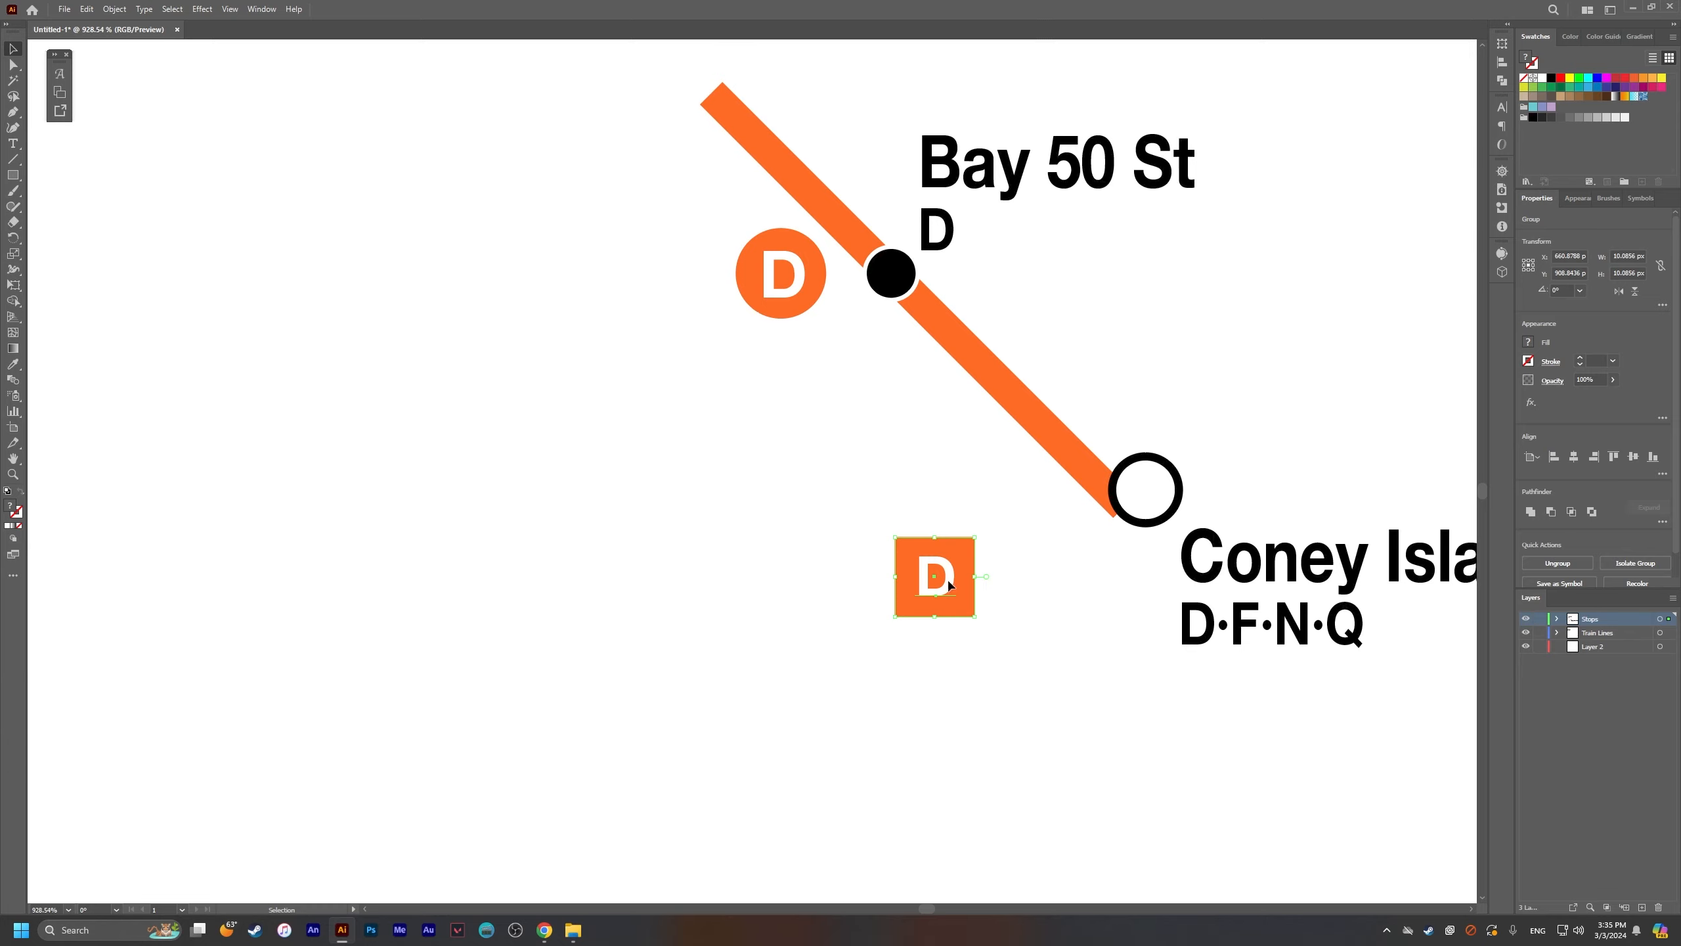
pyautogui.moveTo(949, 583); pyautogui.dragTo(851, 604)
pyautogui.click(1181, 746)
pyautogui.scroll(5, 978, 564)
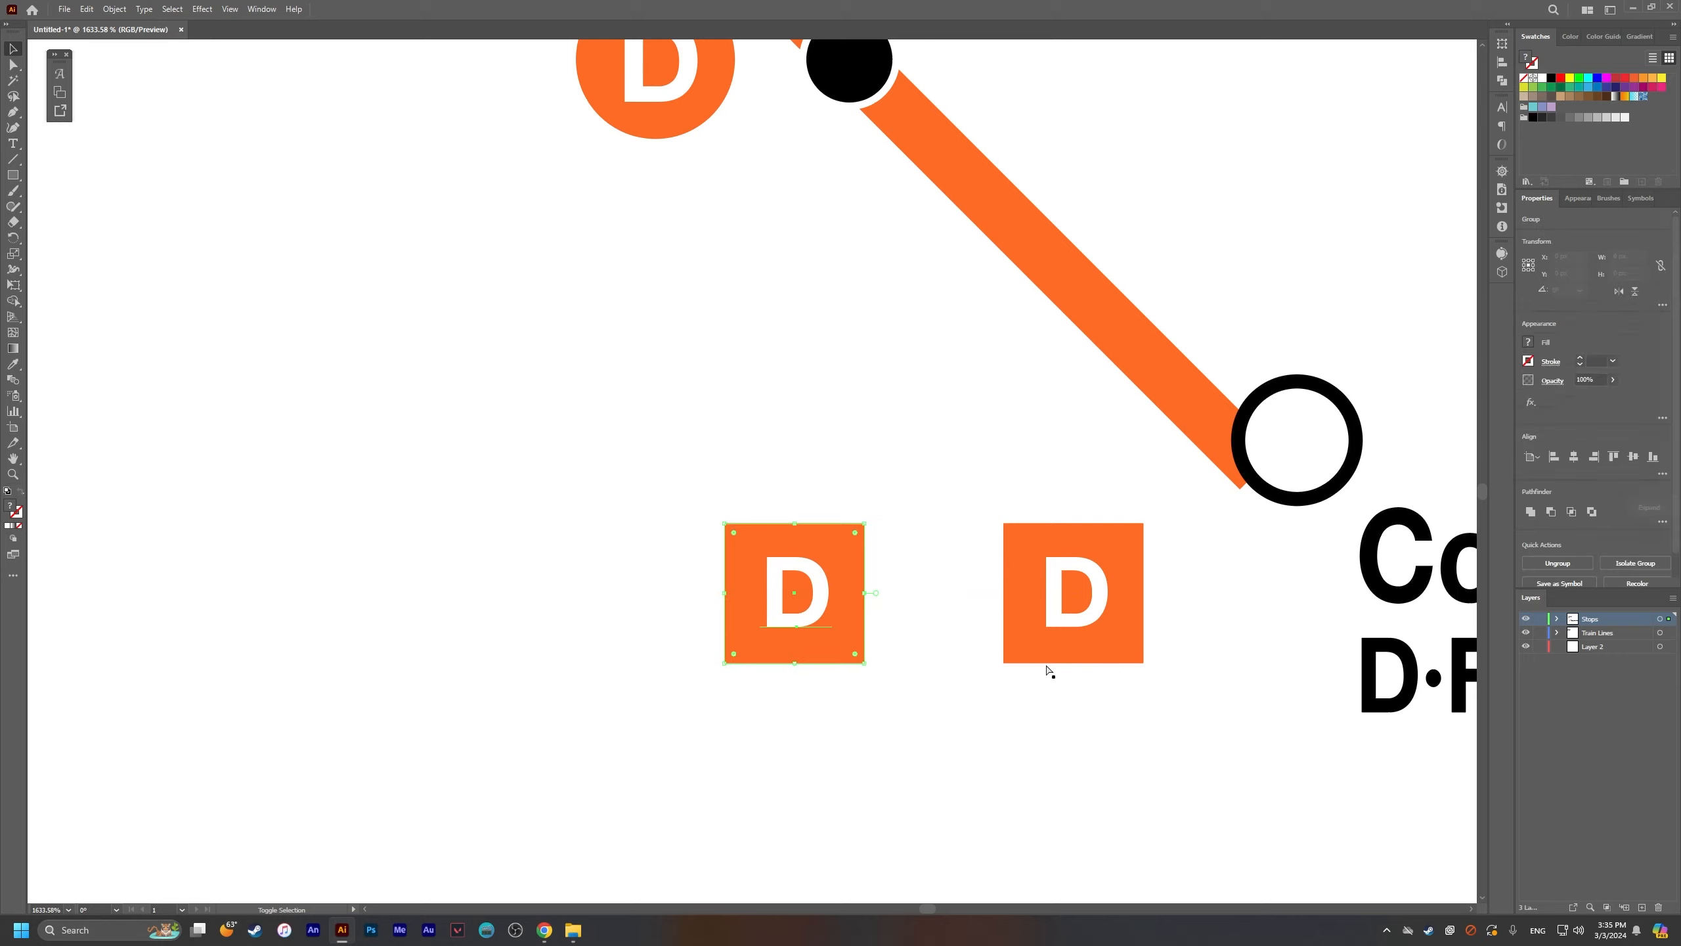
pyautogui.hotkey('ctrl', 'z')
pyautogui.hotkey('ctrl', 'z')
pyautogui.hotkey('ctrl', 'z')
pyautogui.hotkey('ctrl', 'shift', 'z')
pyautogui.hotkey('ctrl', 'shift', 'z')
pyautogui.keyDown('ctrl'); pyautogui.click(1054, 617); pyautogui.keyUp('ctrl')
pyautogui.click(1008, 604)
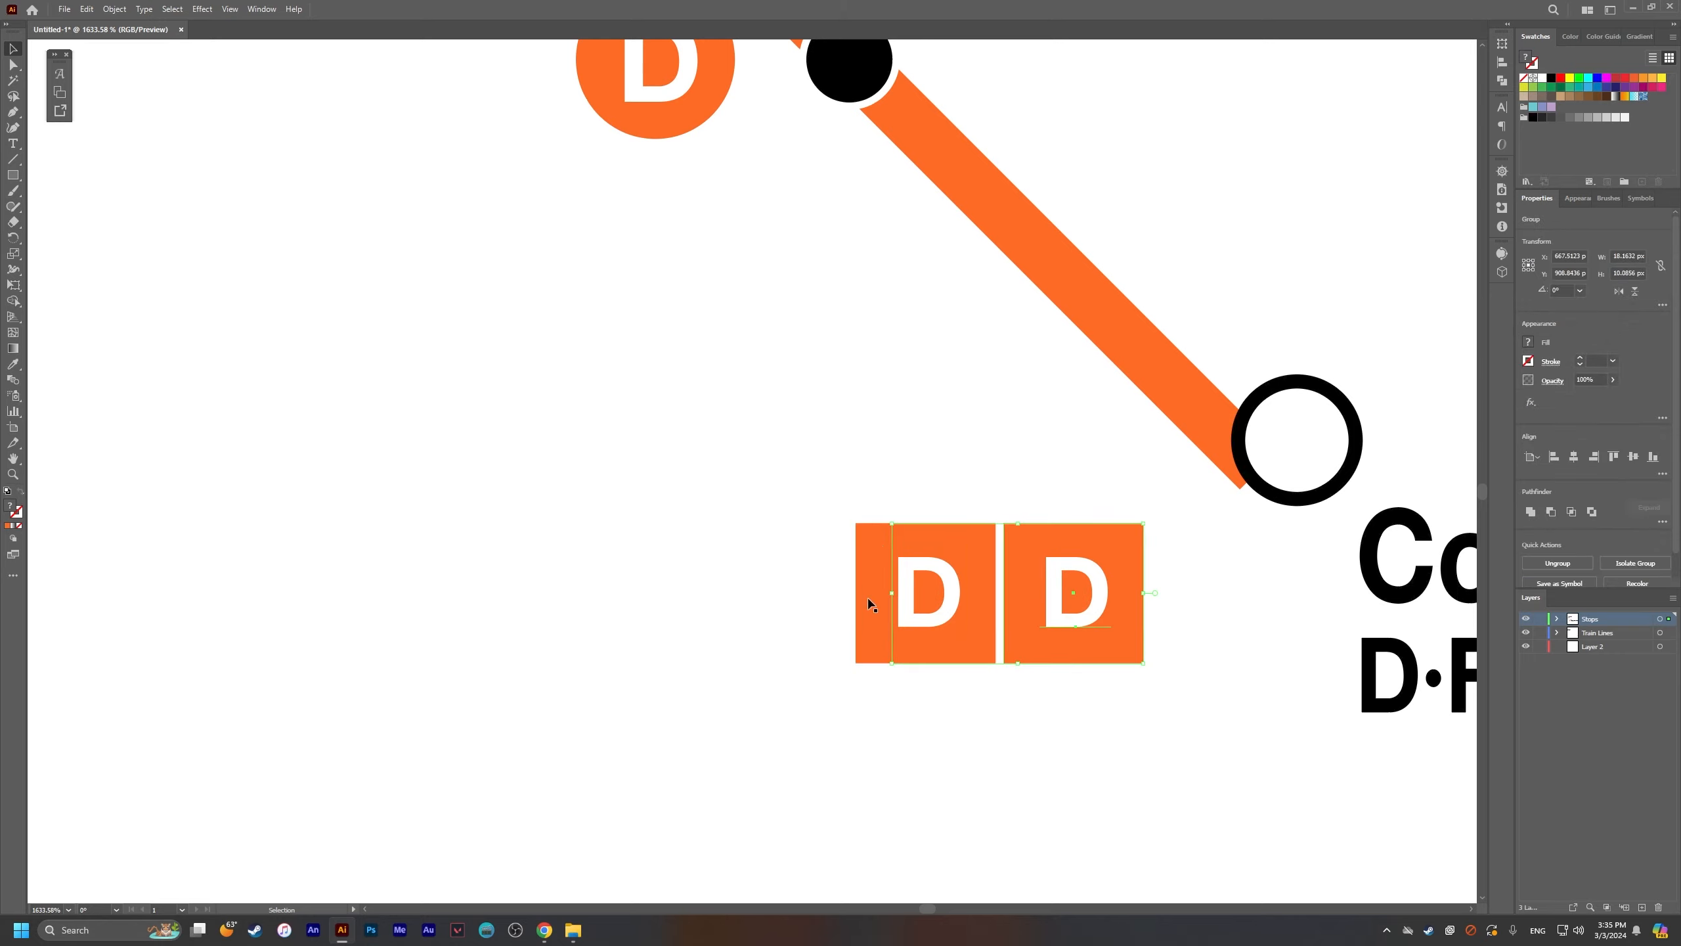
pyautogui.click(985, 711)
# Step: Change the letter in the right-hand orange square to F
pyautogui.press('t')
pyautogui.doubleClick(1060, 596)
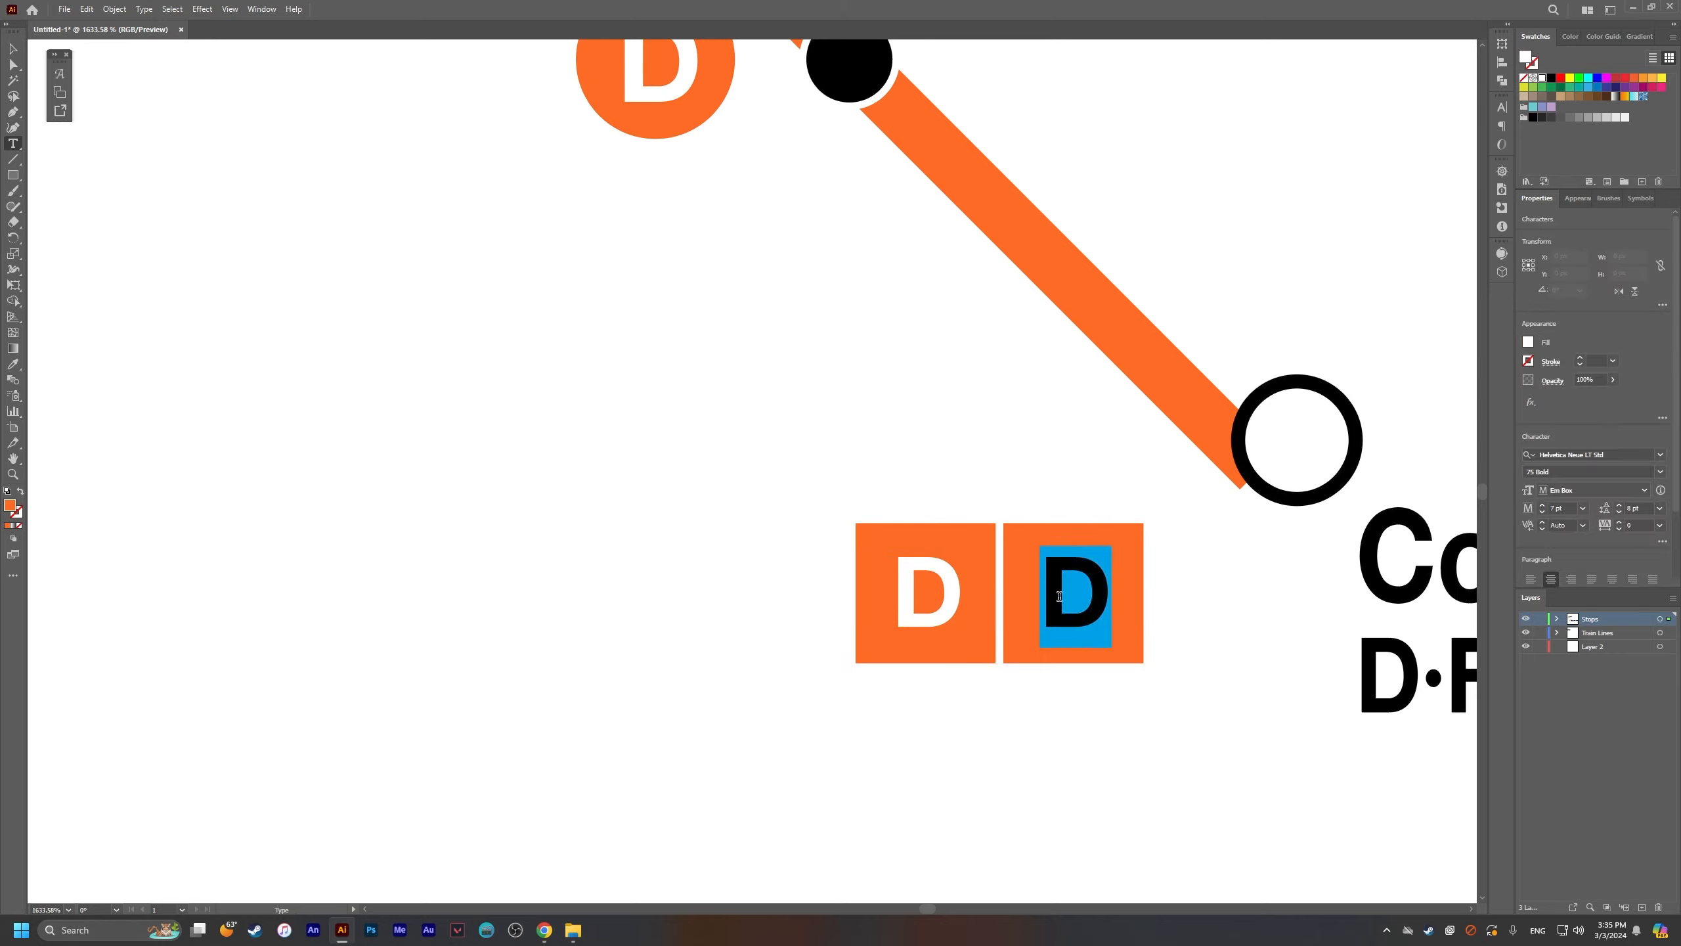
pyautogui.write('F')
pyautogui.click(12, 49)
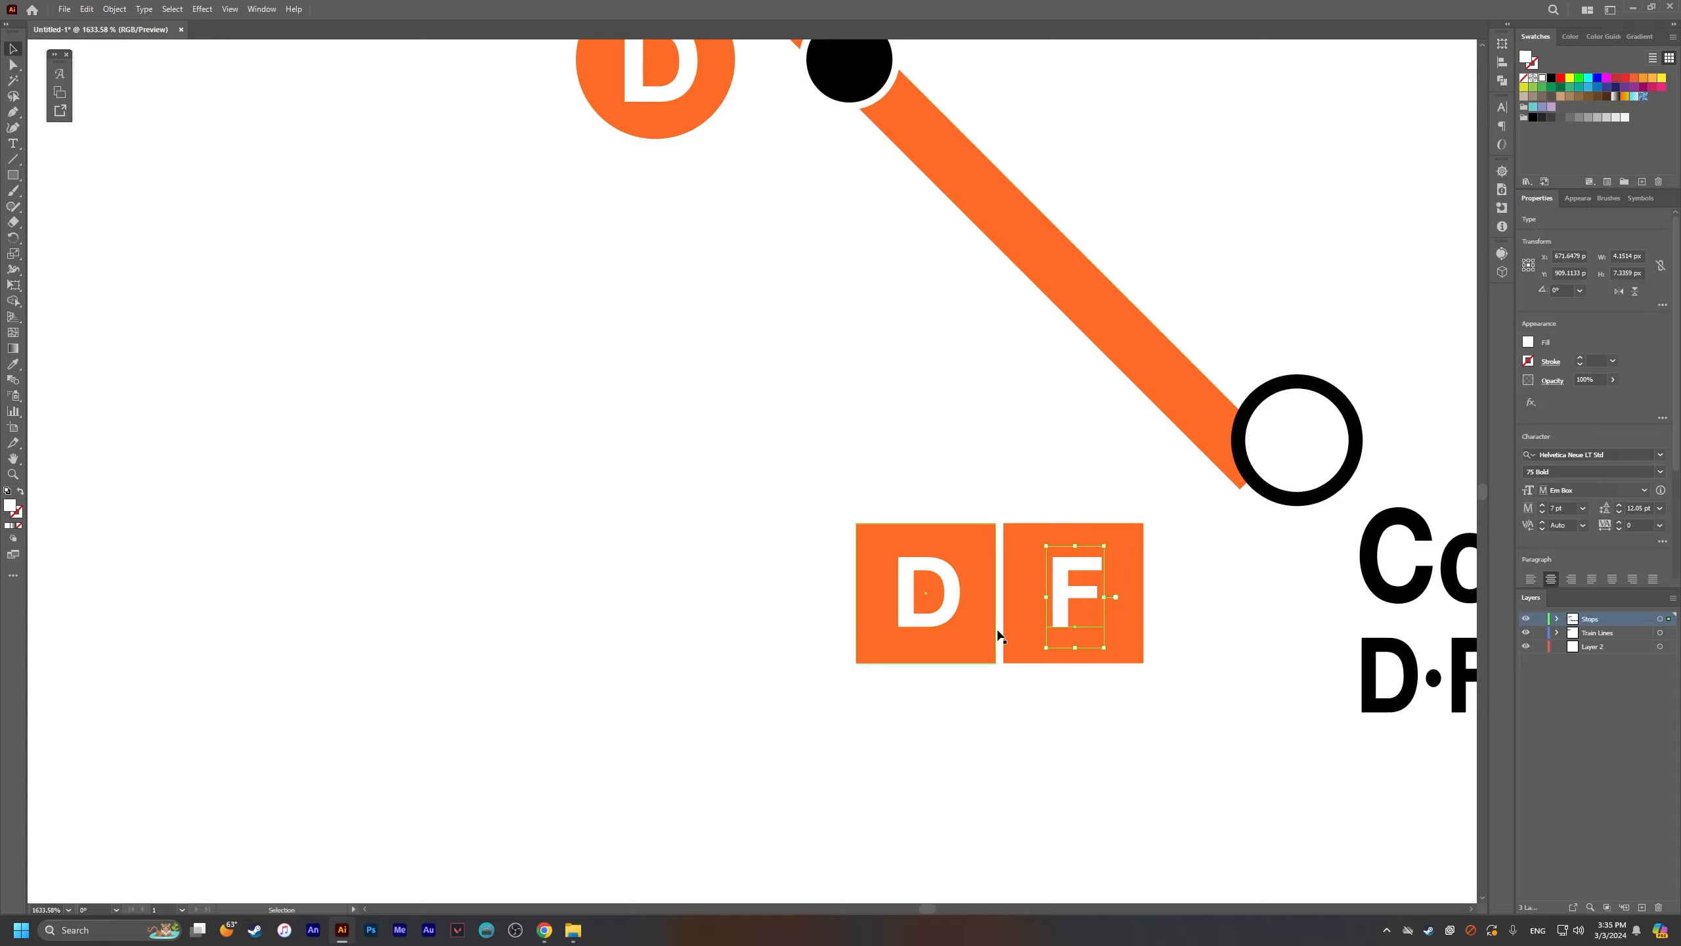
pyautogui.click(1165, 726)
# Step: Duplicate the D and F squares directly below the originals to form a two-by-two bullet grid
pyautogui.moveTo(1134, 604); pyautogui.dragTo(1290, 642)
pyautogui.moveTo(1195, 620); pyautogui.dragTo(1193, 481)
pyautogui.moveTo(1128, 430); pyautogui.dragTo(1120, 576)
pyautogui.click(1245, 586)
pyautogui.moveTo(1321, 598); pyautogui.dragTo(966, 520)
pyautogui.moveTo(1373, 598); pyautogui.dragTo(1171, 608)
# Step: Change the letters in the lower two orange squares to N and Q
pyautogui.press('t')
pyautogui.doubleClick(831, 620)
pyautogui.write('N')
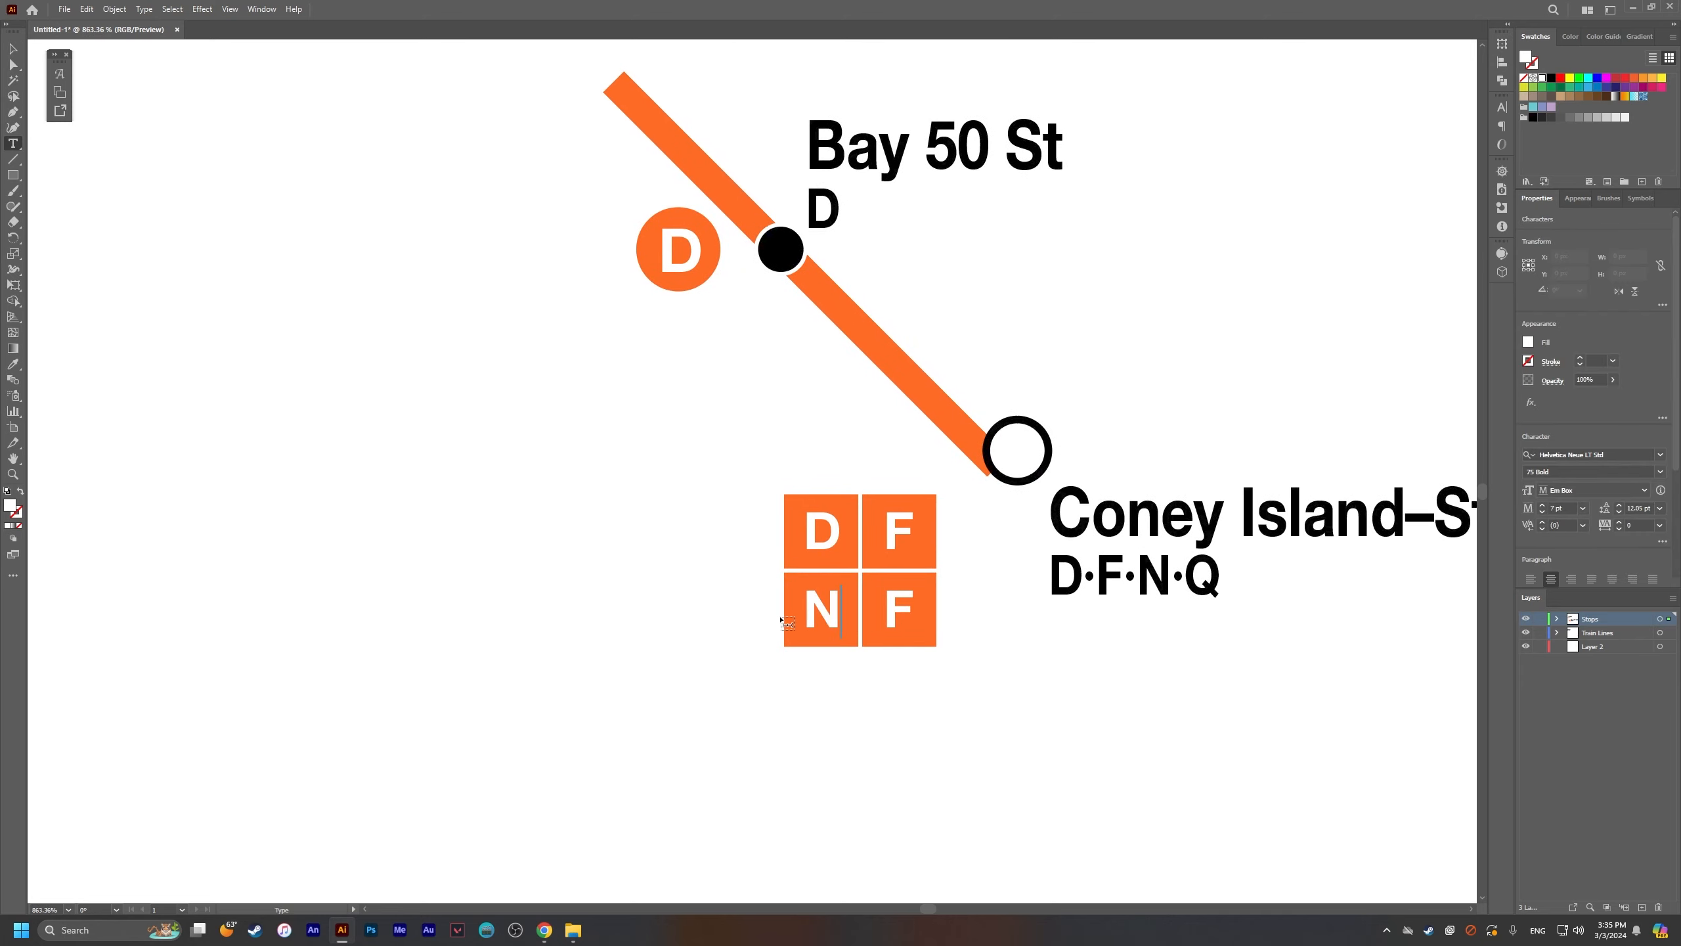
pyautogui.doubleClick(909, 597)
pyautogui.write('Q')
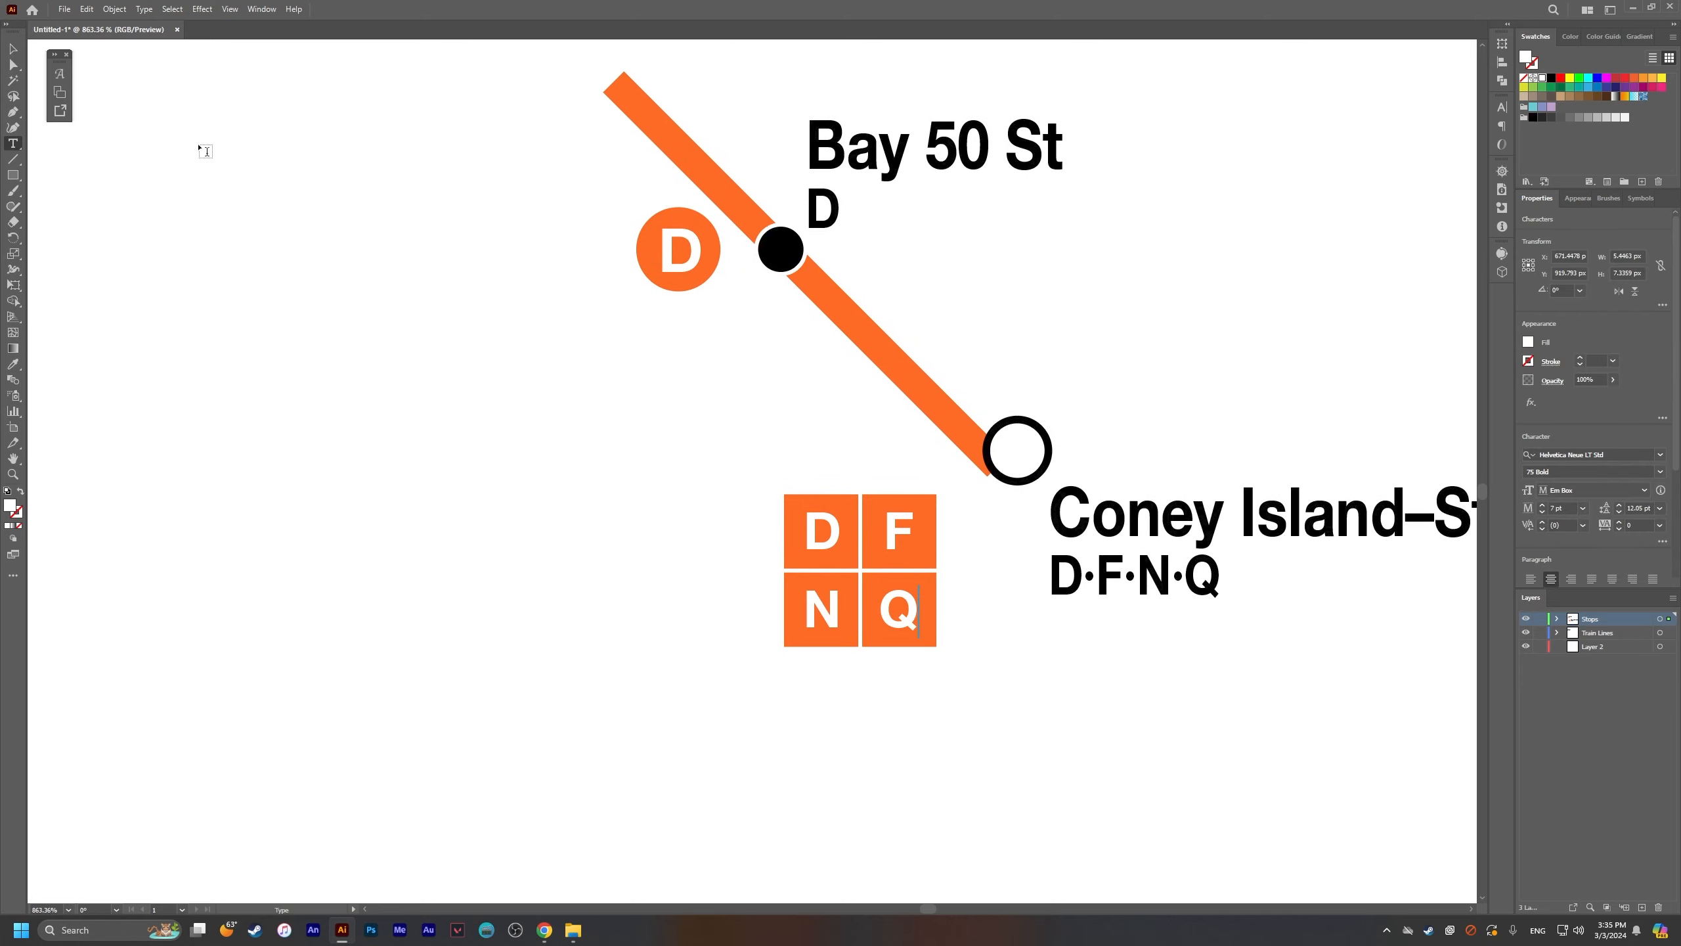
pyautogui.press('Escape')
# Step: Search the fonts for "hel med" and apply the first match to the Q in the bullet grid
pyautogui.press('a')
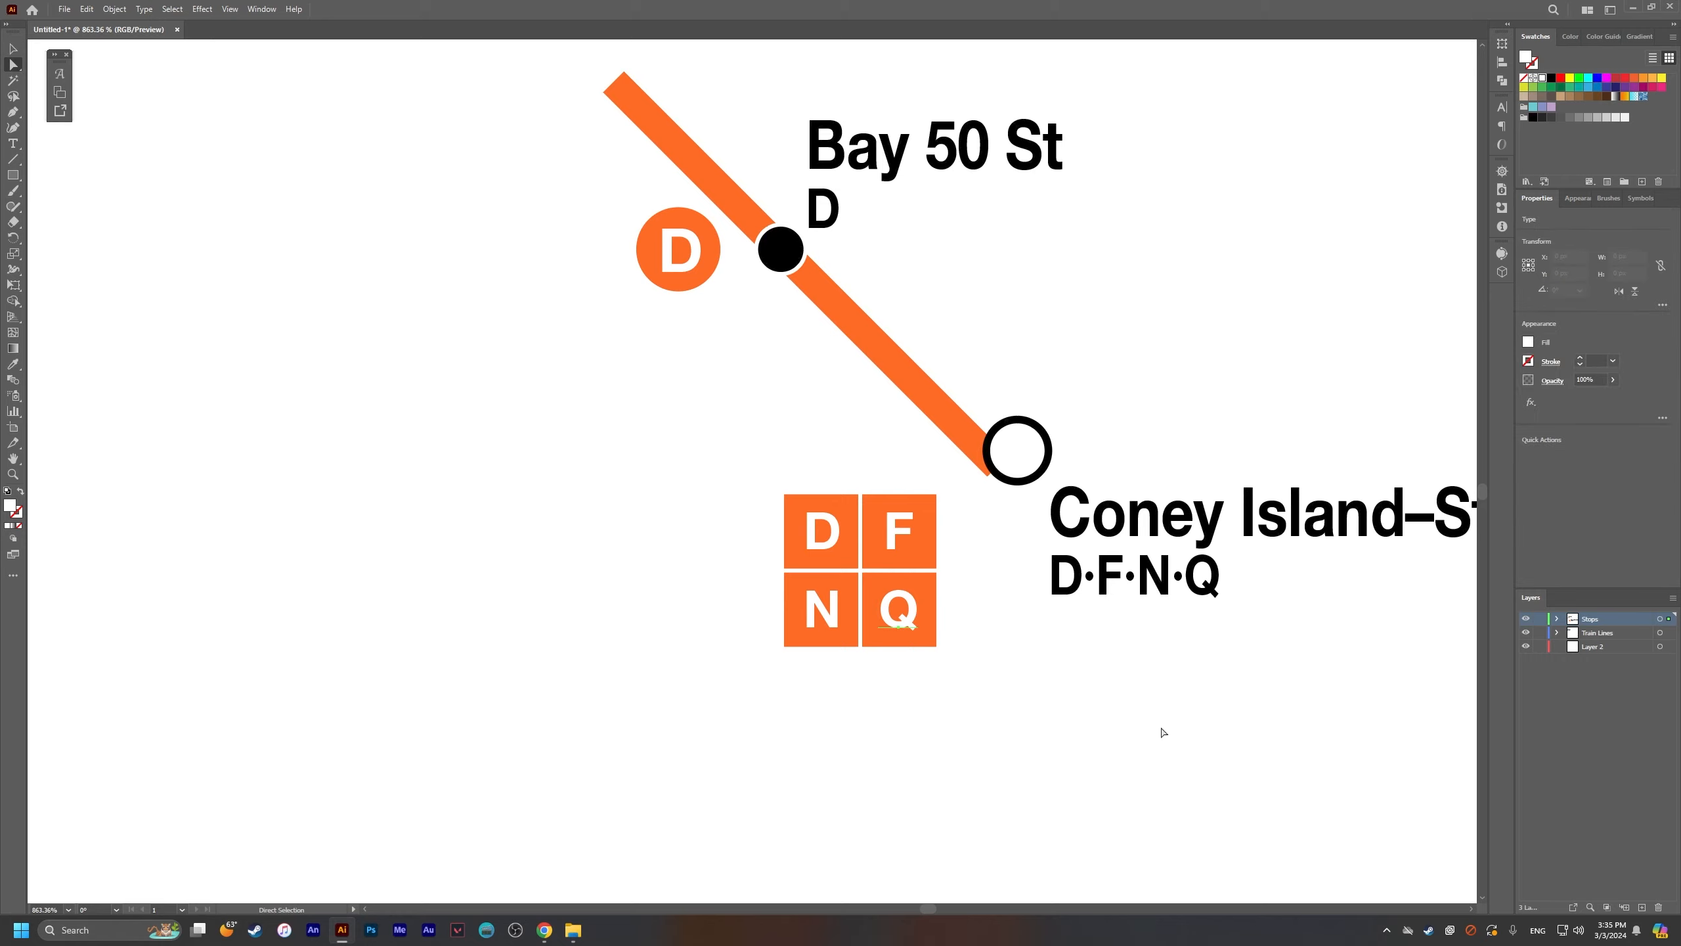
pyautogui.click(1607, 459)
pyautogui.write('hel med')
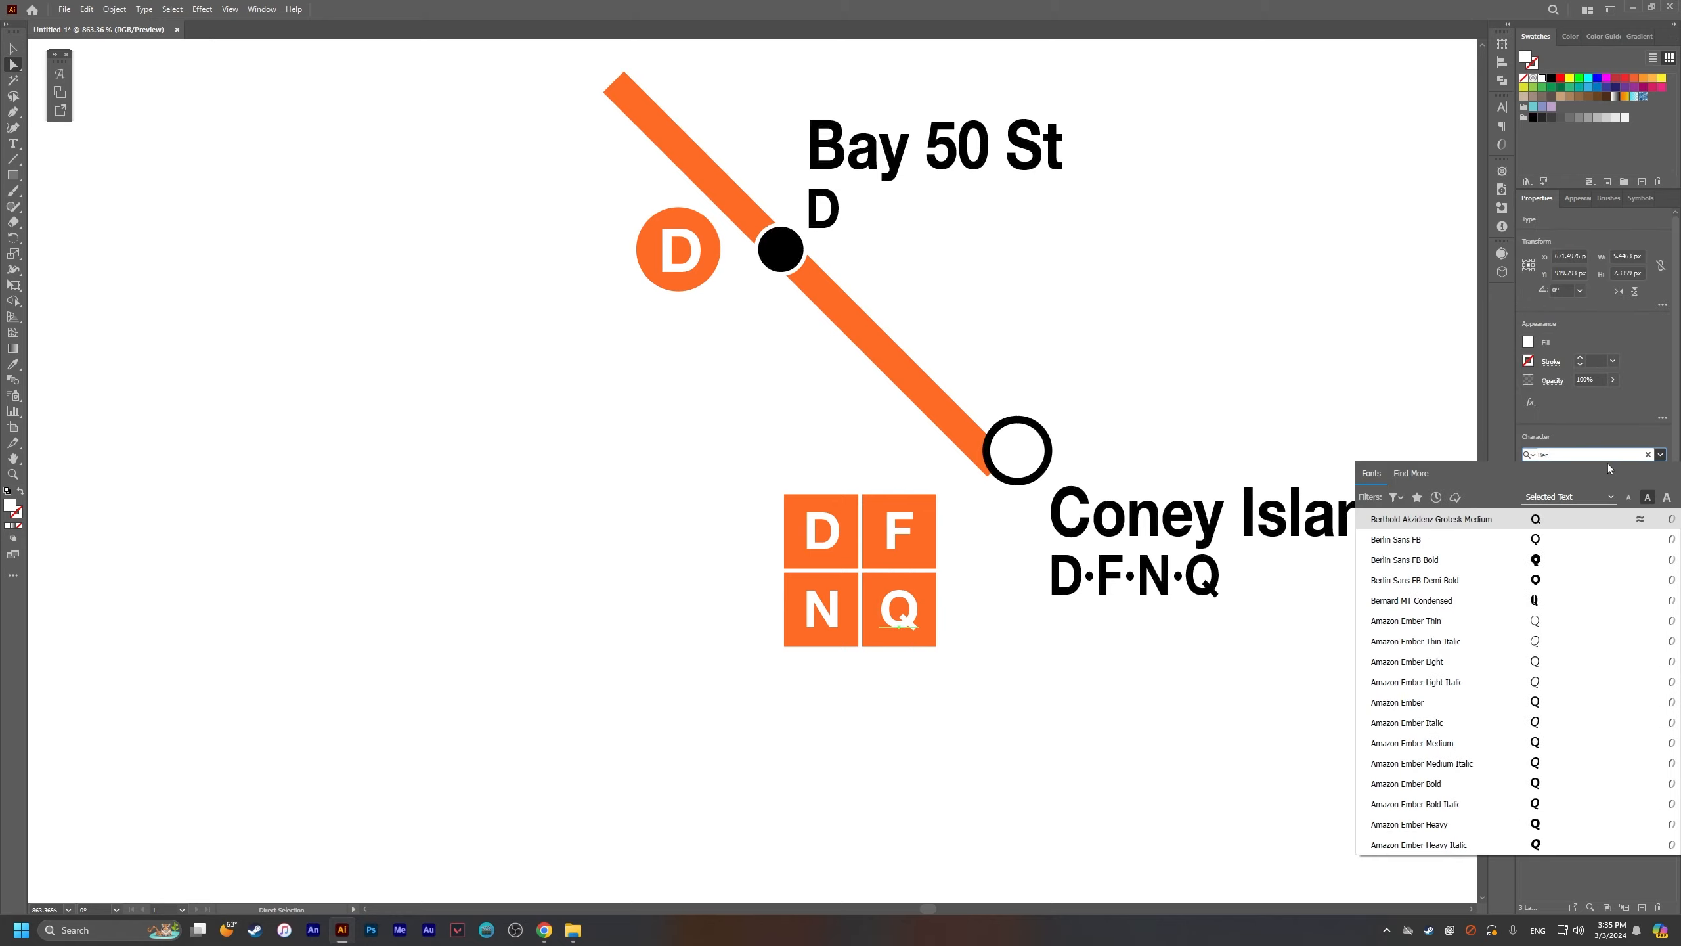
pyautogui.click(1536, 519)
pyautogui.click(1067, 758)
# Step: Switch to the browser and examine the B and Q route bullets along the Brighton Line on the MTA subway map
pyautogui.hotkey('alt', 'Tab')
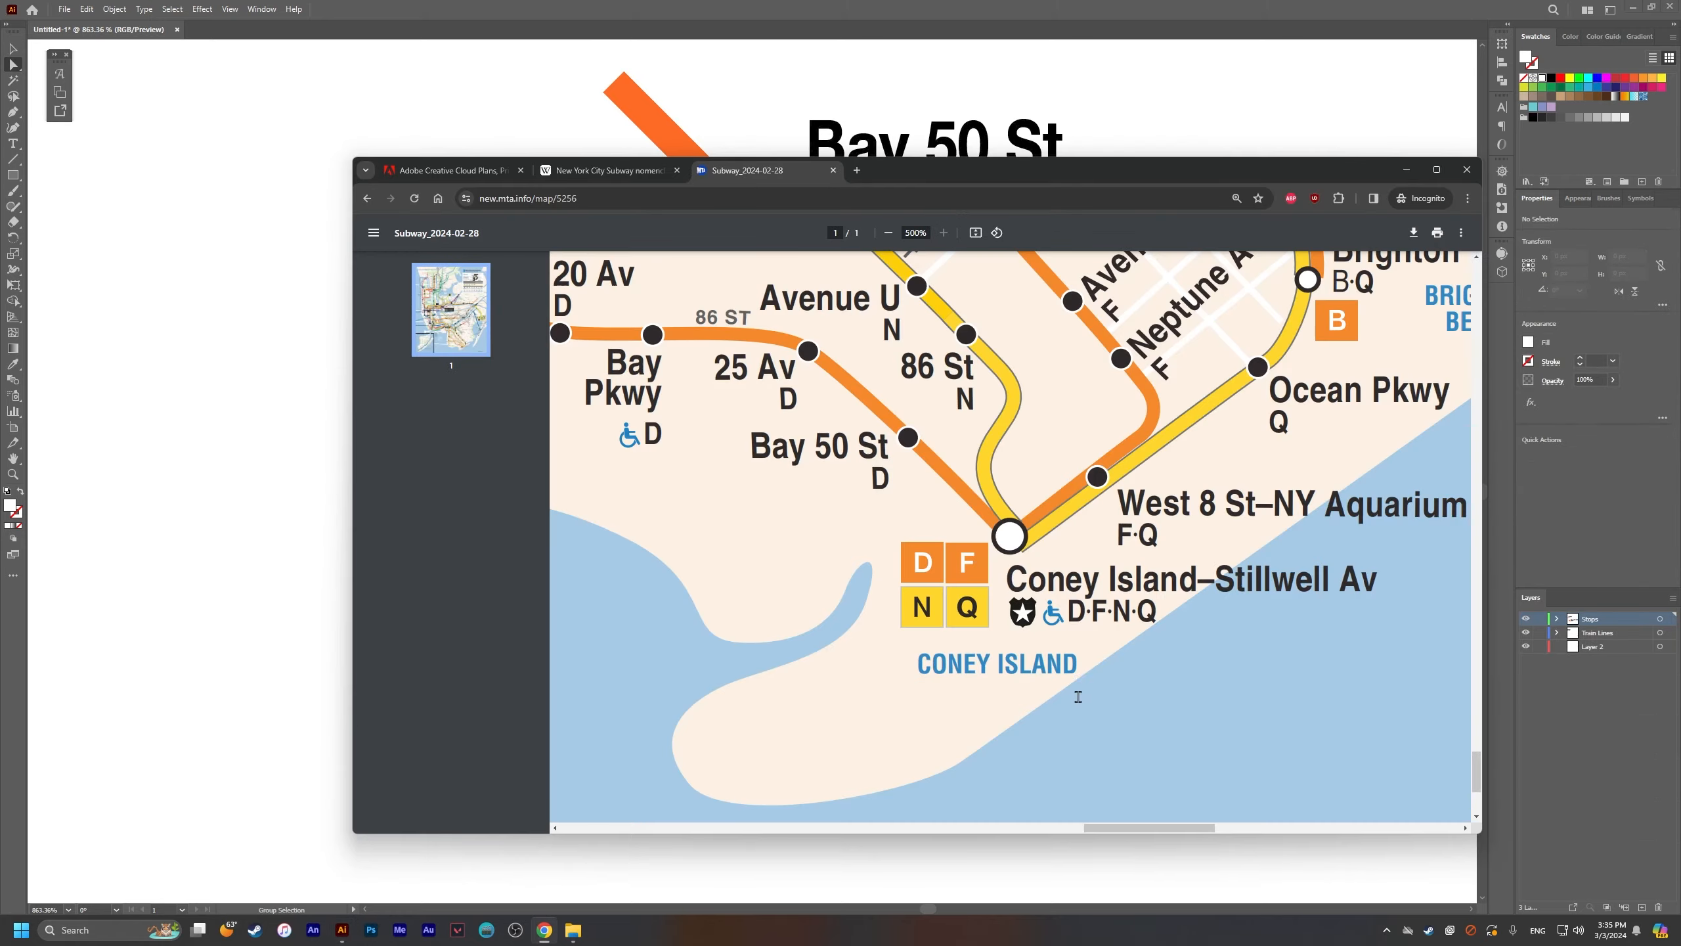
pyautogui.scroll(10, 1059, 634)
pyautogui.scroll(4, 1059, 634)
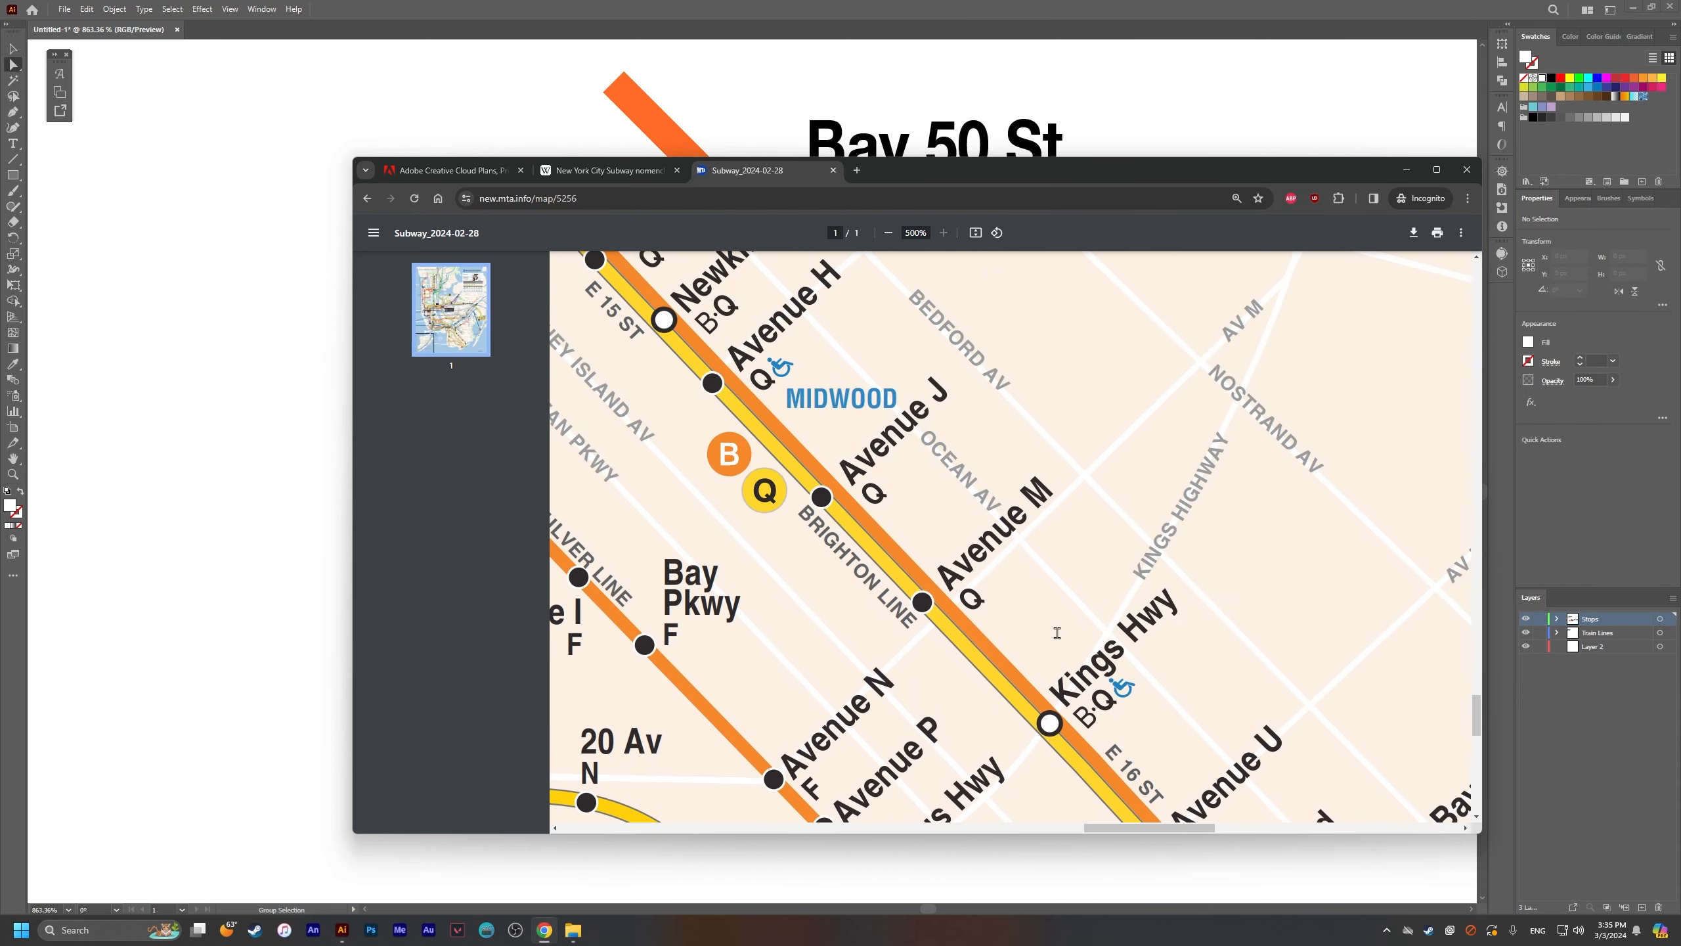
pyautogui.hscroll(-1, 928, 571)
pyautogui.moveTo(788, 489); pyautogui.dragTo(803, 504)
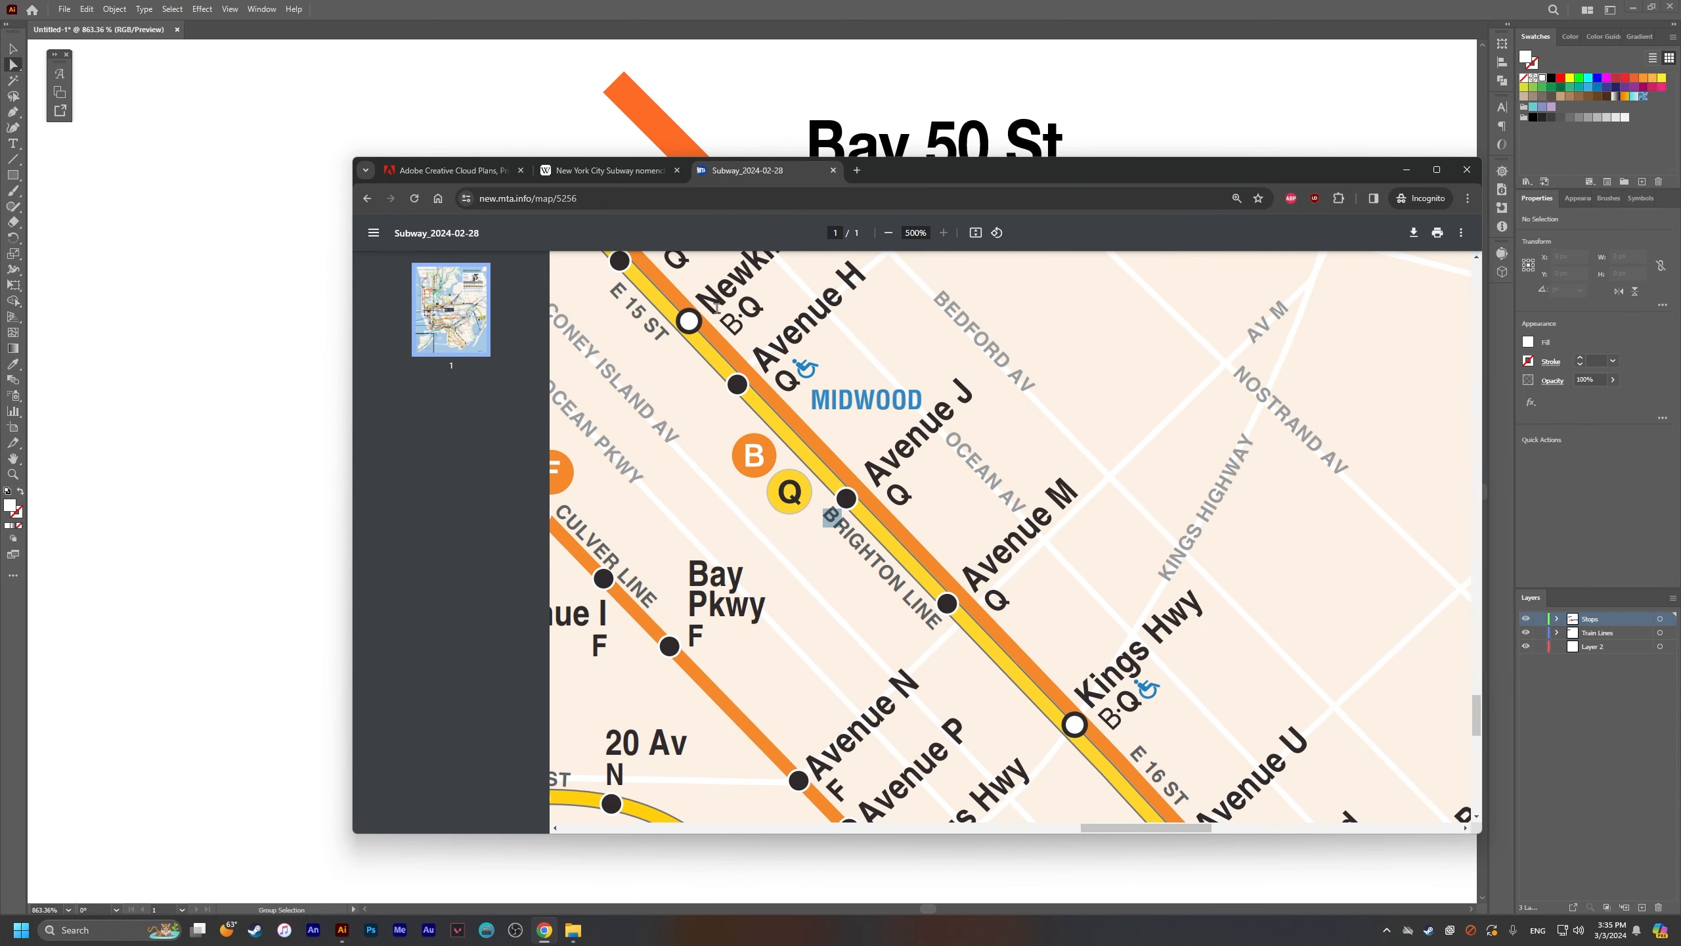
# Step: Open the MTA home page in a separate tab, review the route bullet colours under Service Status, and close that tab
pyautogui.middleClick(365, 199)
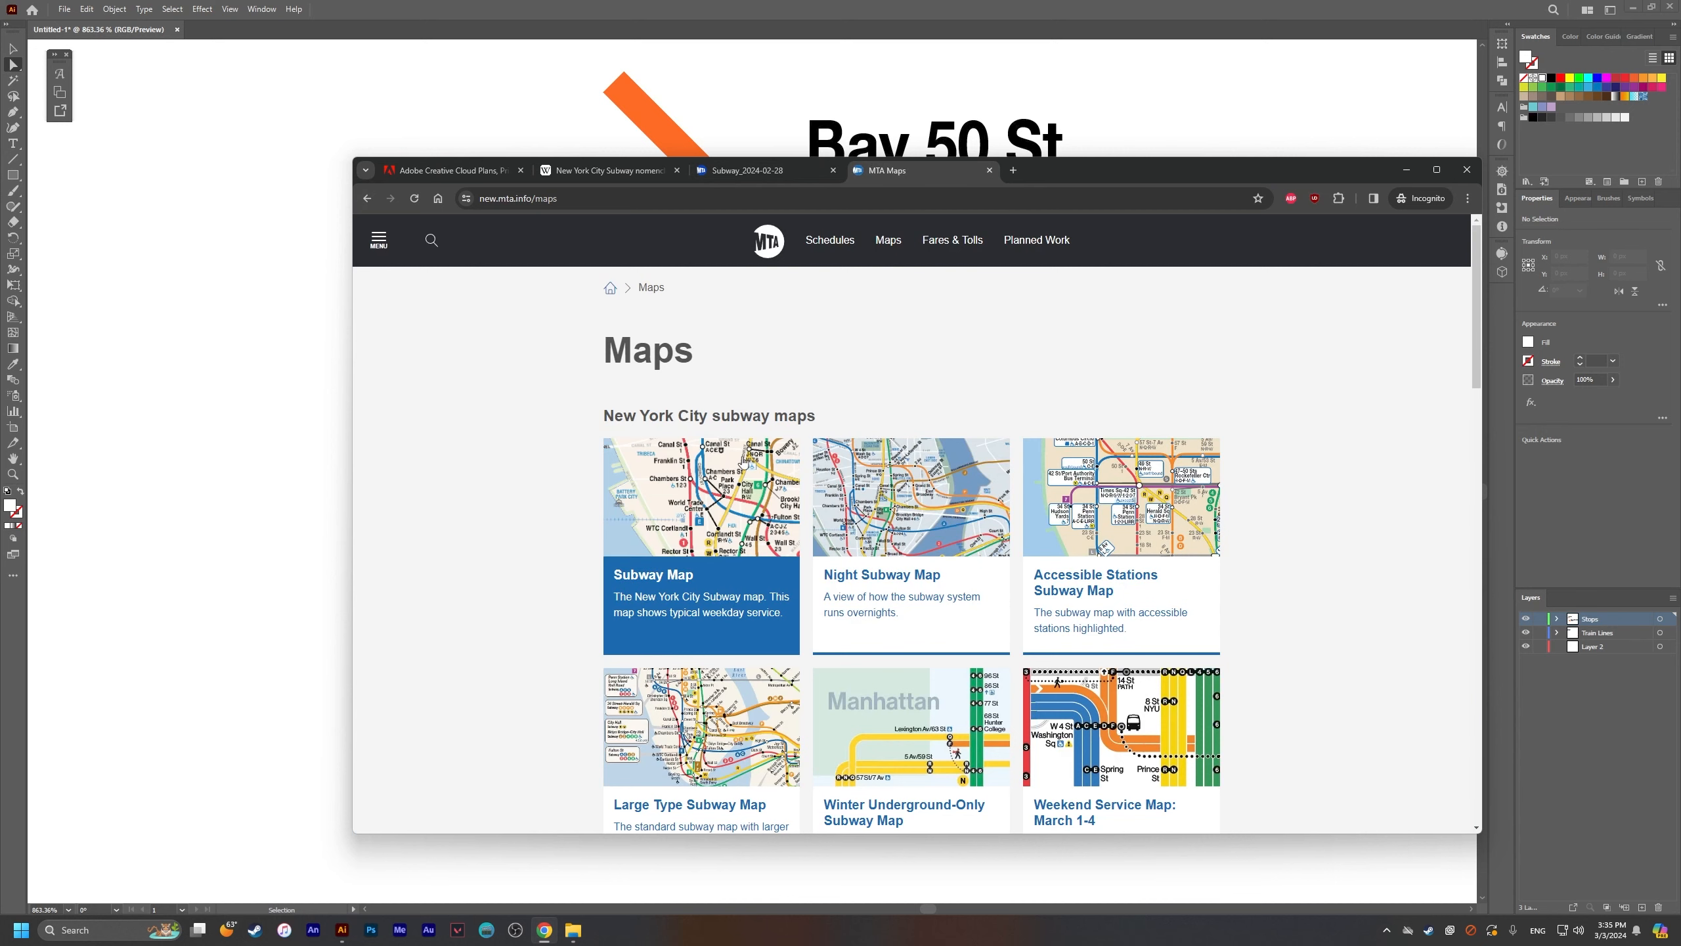
pyautogui.click(768, 239)
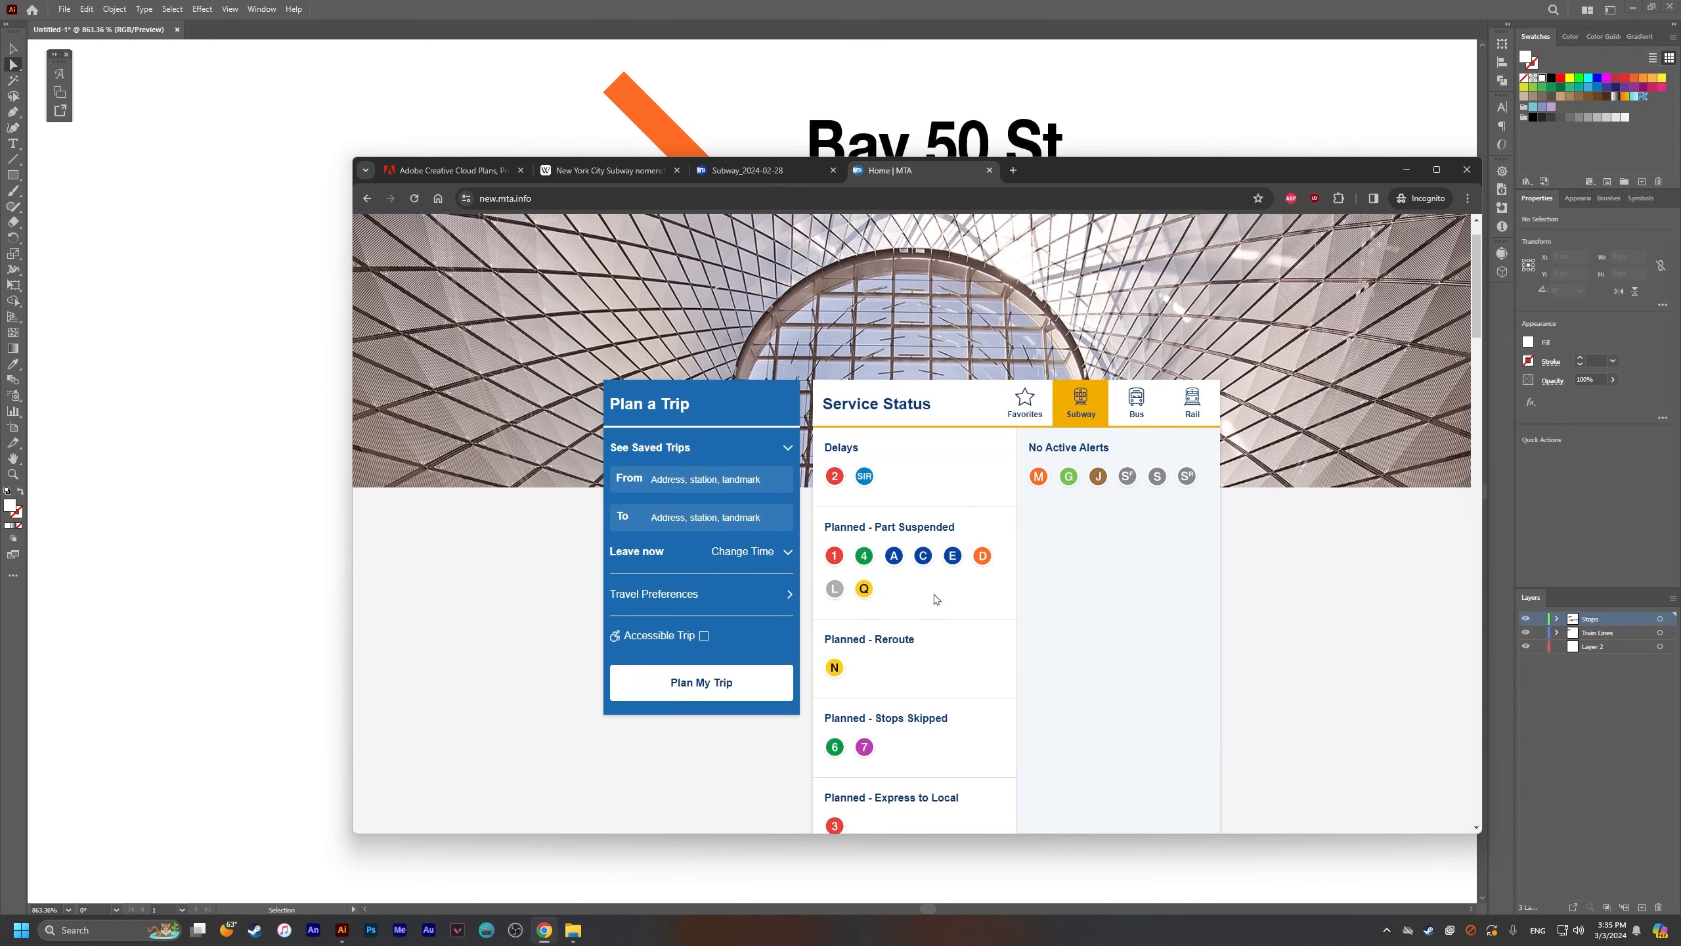
pyautogui.scroll(-10, 924, 574)
pyautogui.scroll(-15, 900, 530)
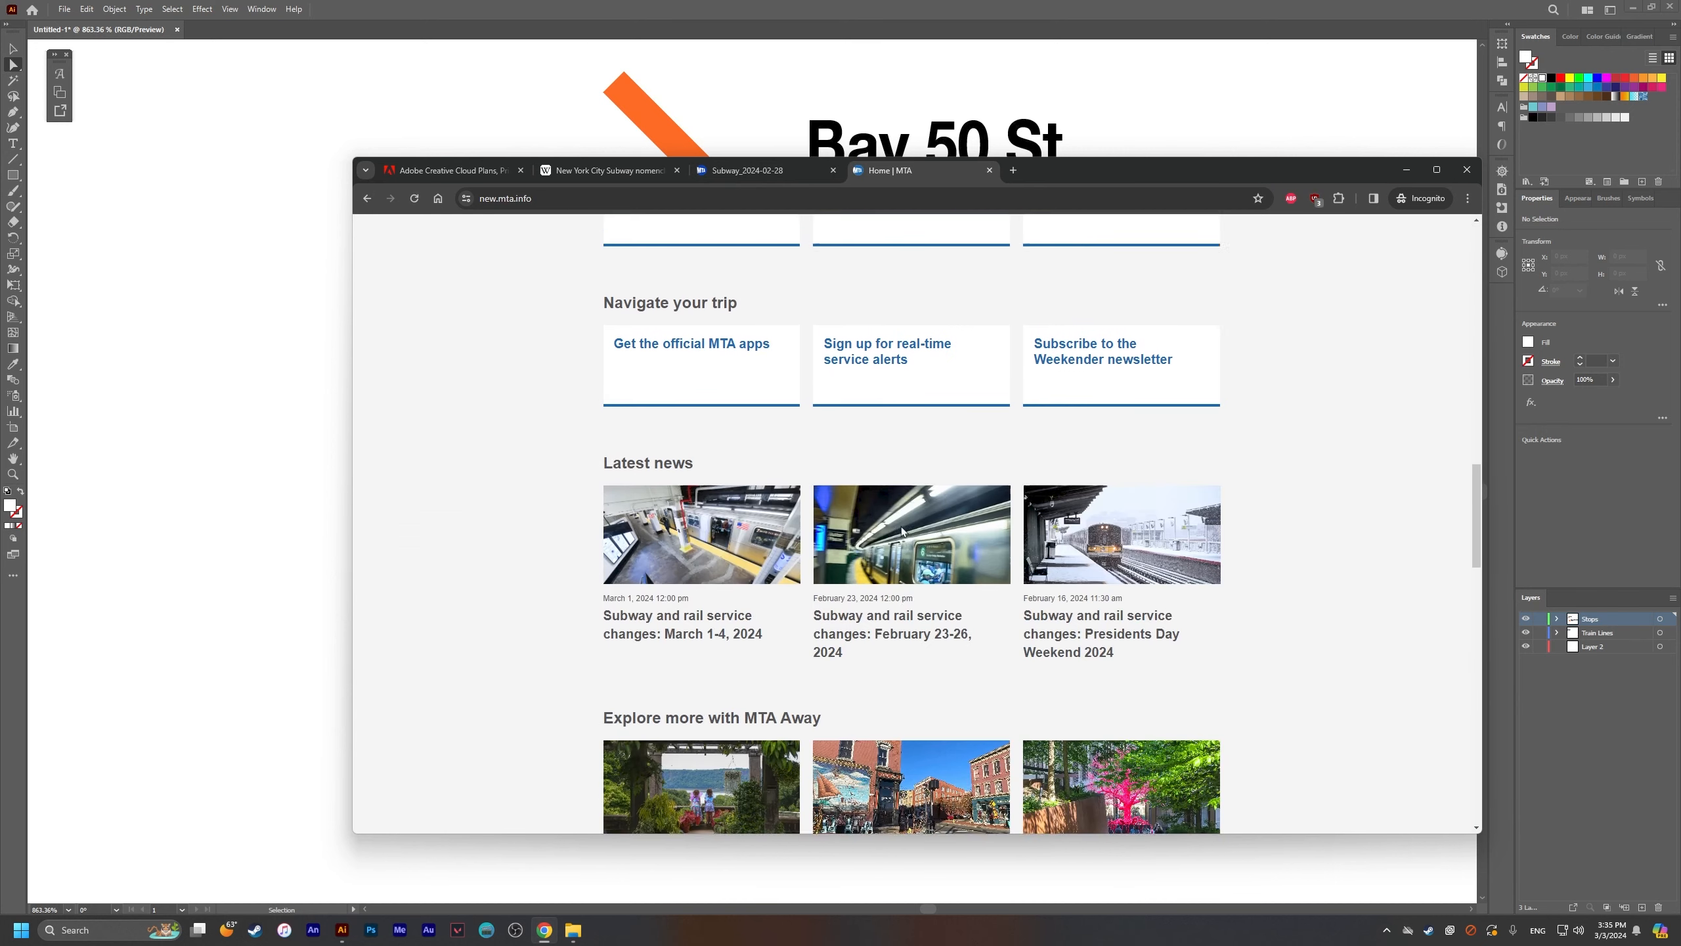
pyautogui.scroll(18, 1290, 680)
pyautogui.scroll(5, 1306, 689)
pyautogui.hotkey('ctrl', 'w')
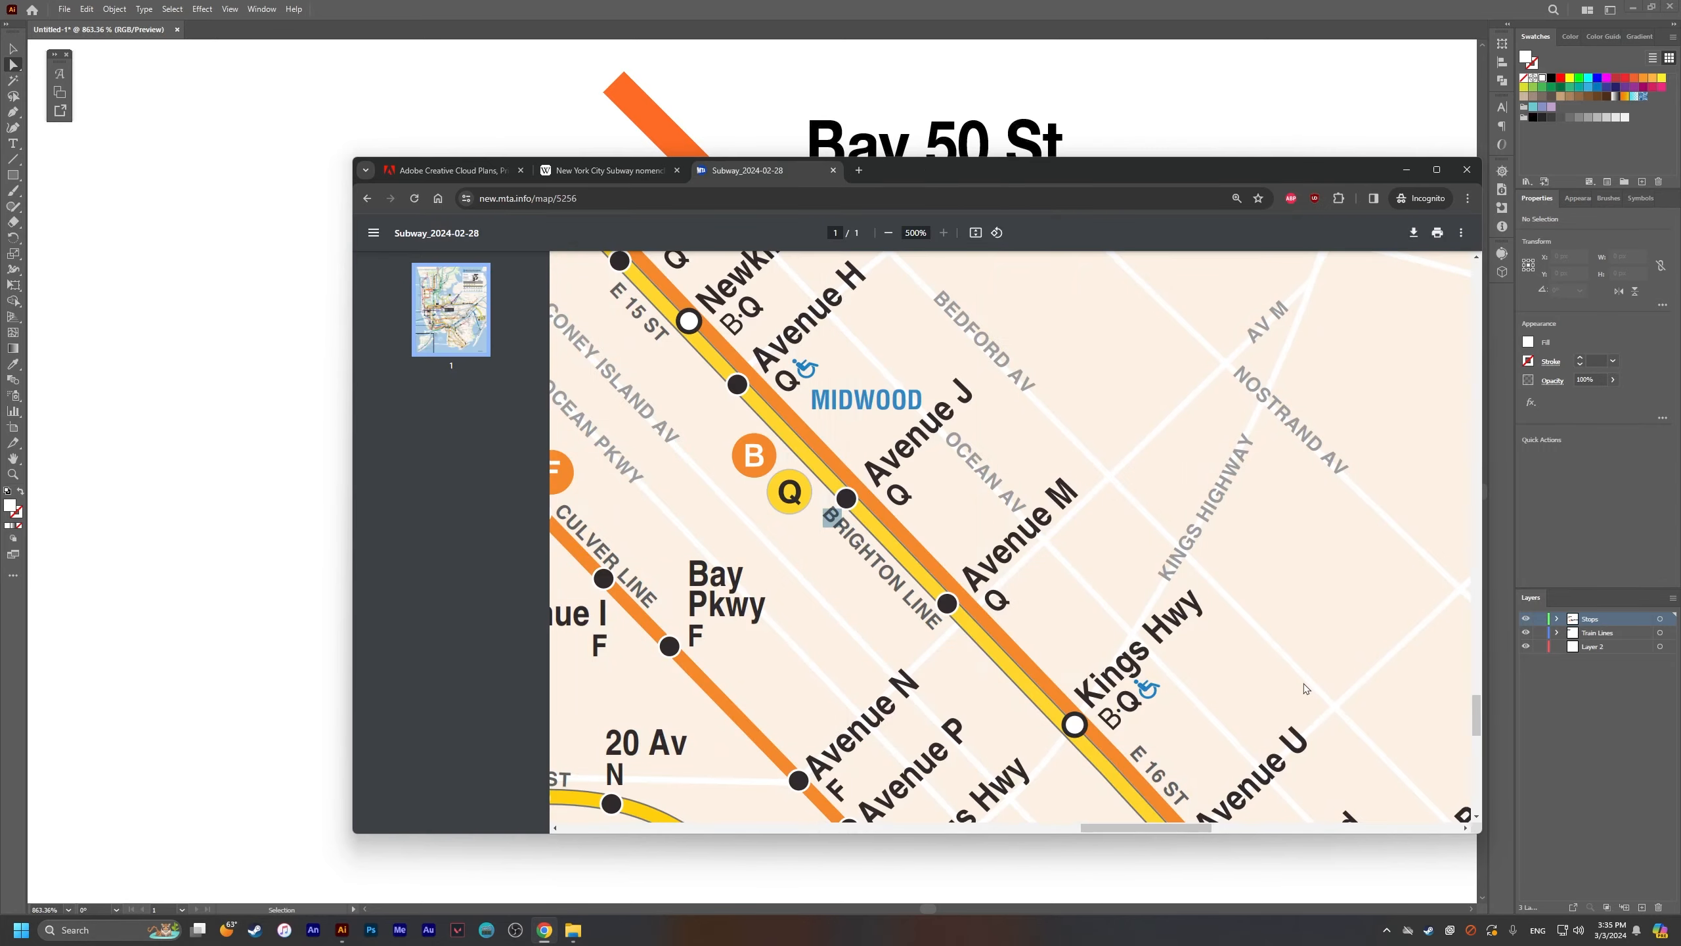
# Step: Return to Illustrator, clear the selection in the bullet grid and activate the Direct Selection tool
pyautogui.hotkey('alt', 'Tab')
pyautogui.moveTo(947, 624); pyautogui.dragTo(820, 615)
pyautogui.click(946, 636)
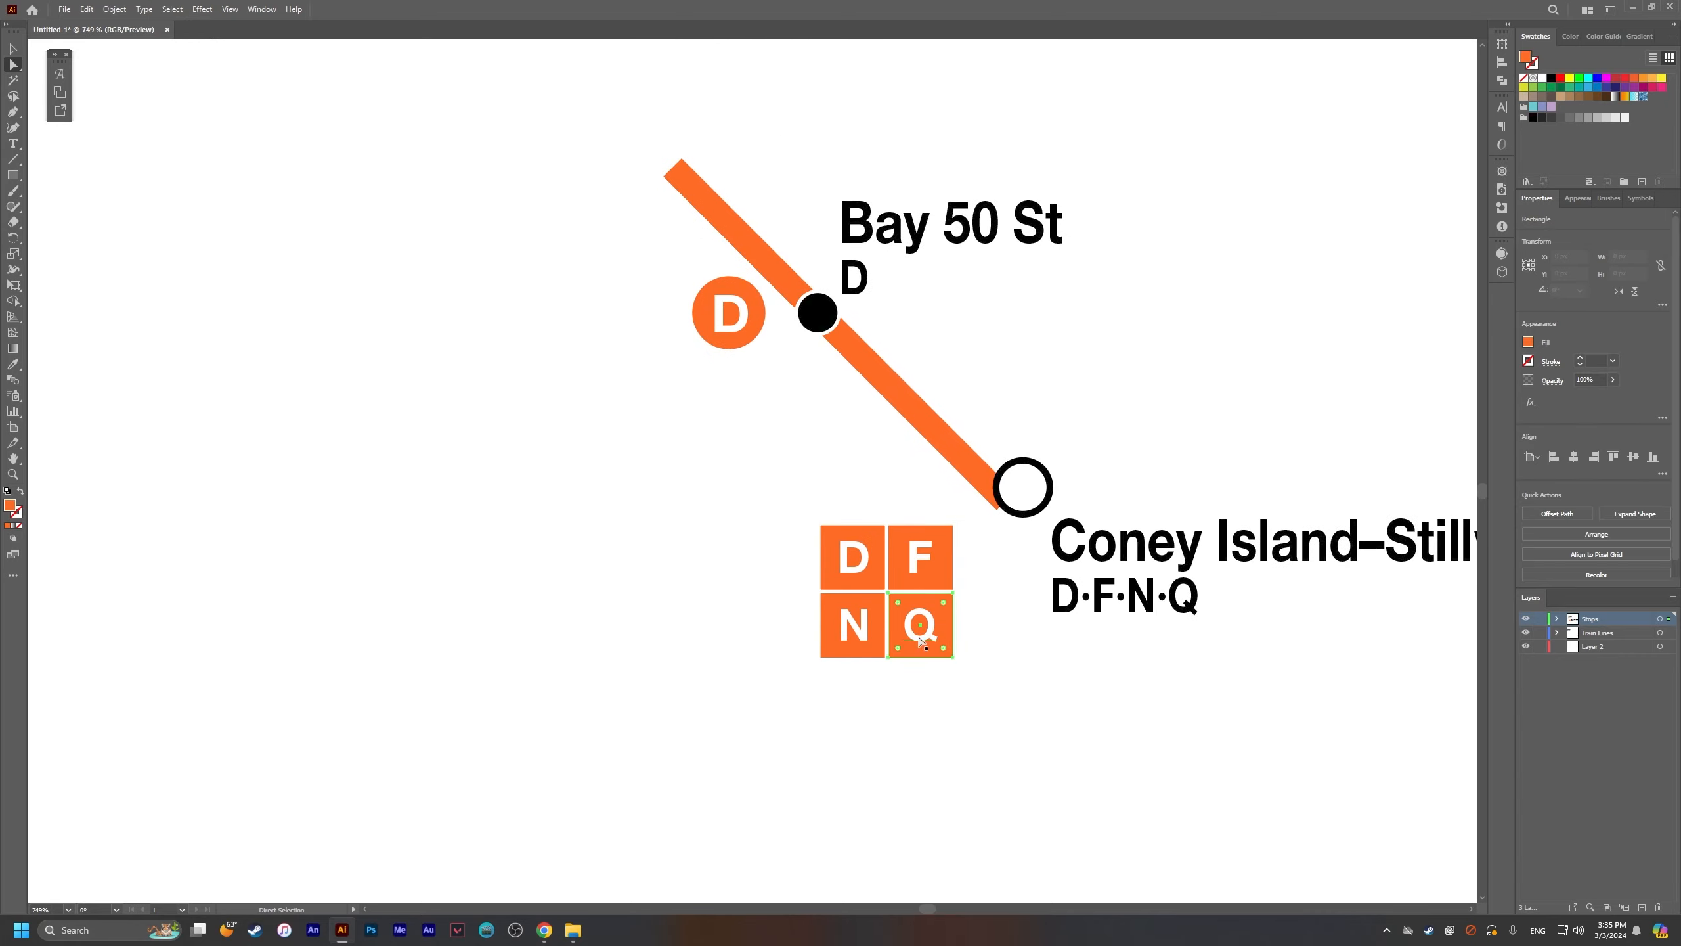
pyautogui.keyDown('shift'); pyautogui.click(881, 653); pyautogui.keyUp('shift')
pyautogui.click(870, 694)
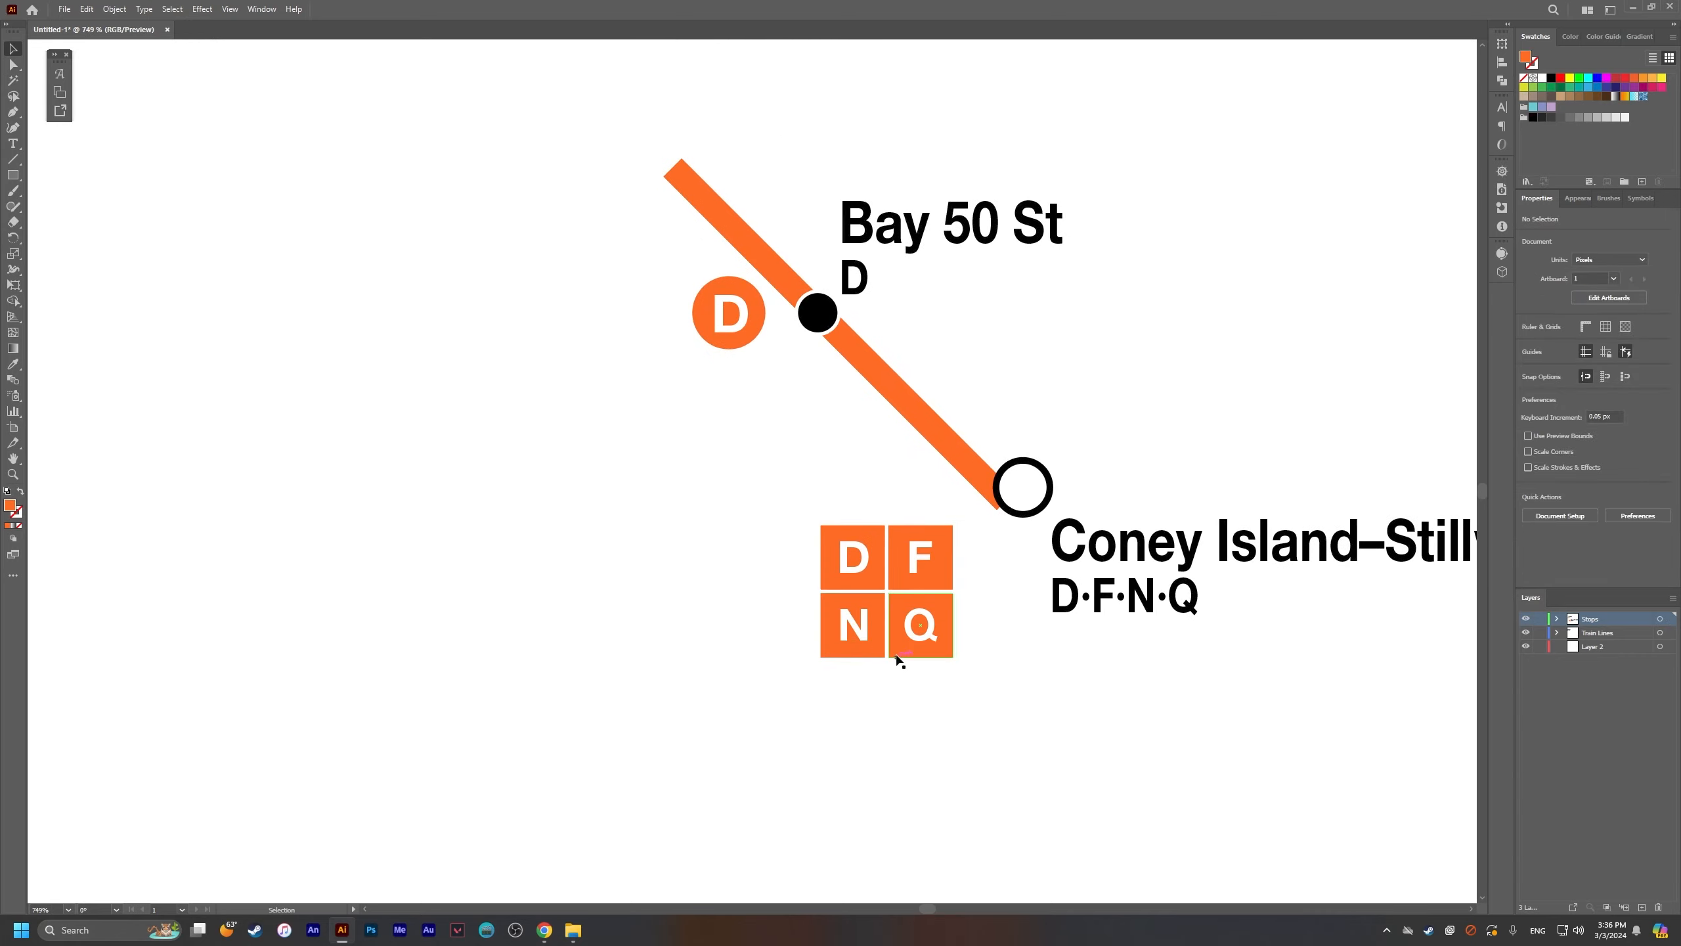
pyautogui.click(16, 65)
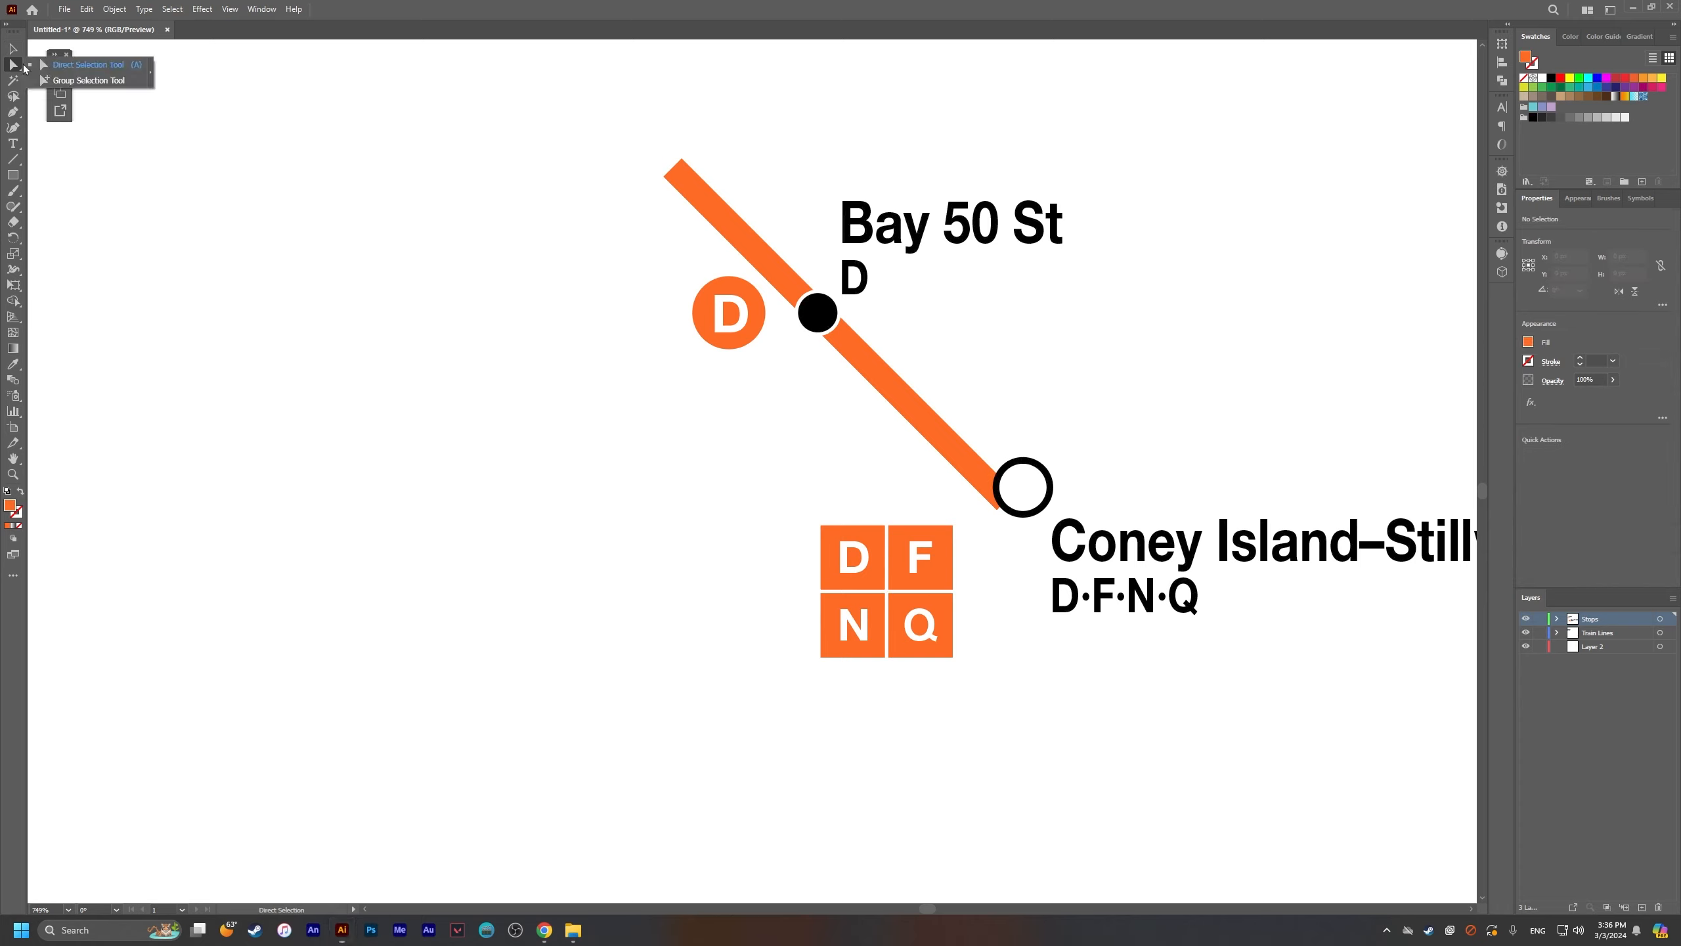
pyautogui.click(574, 636)
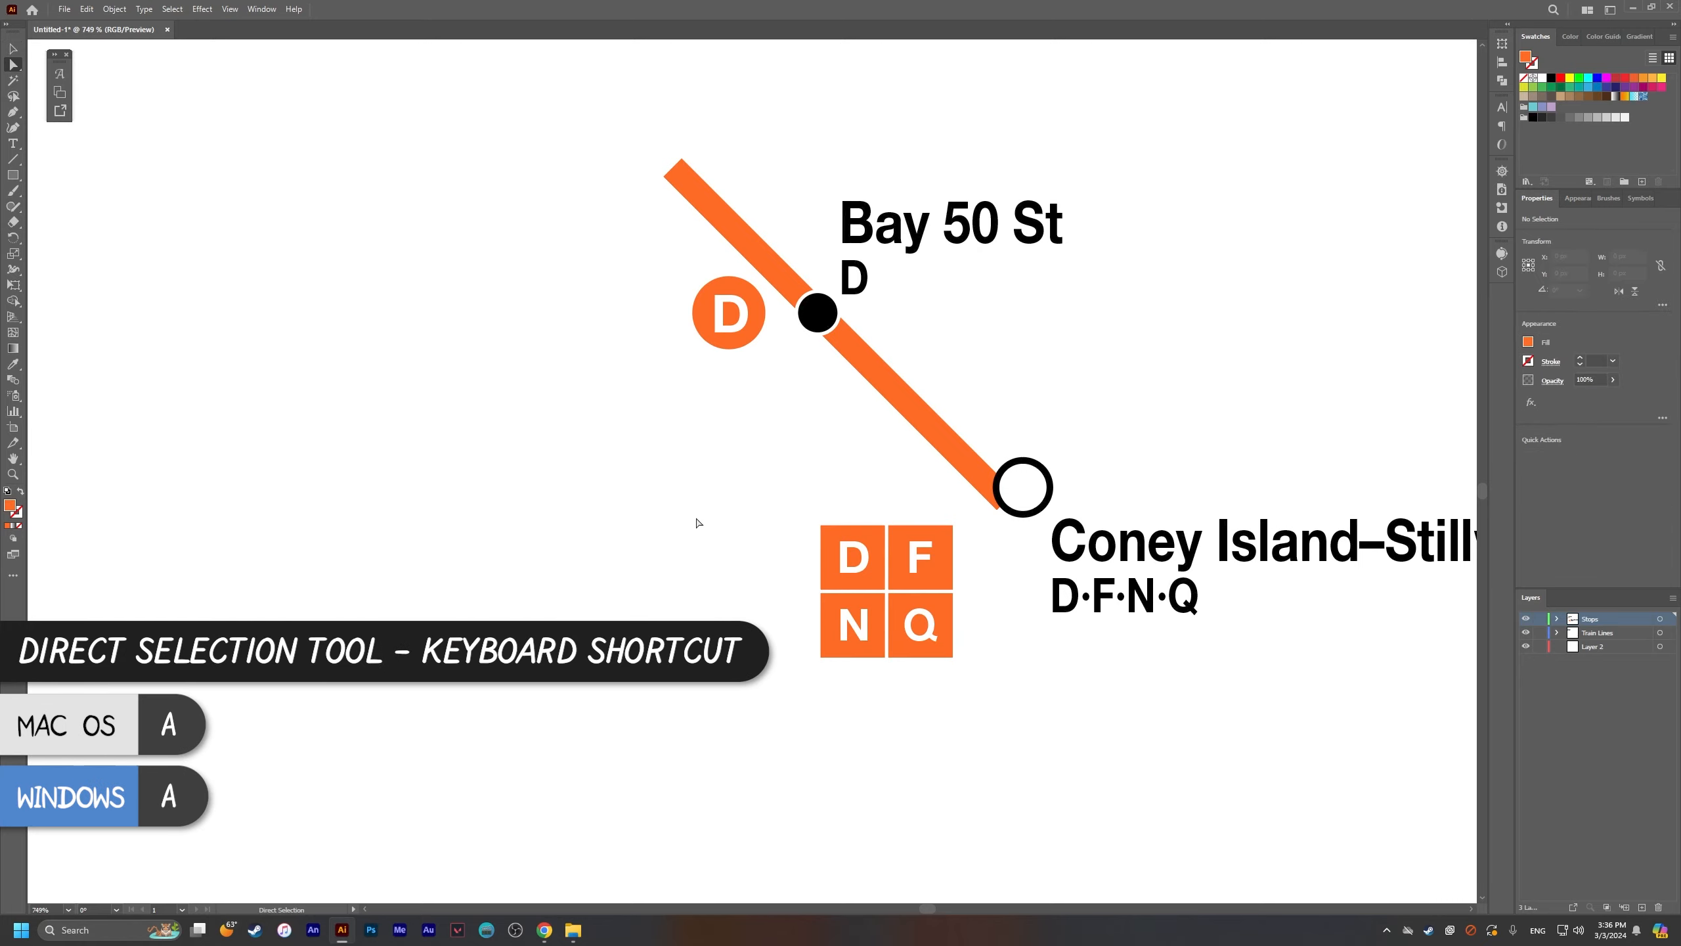
# Step: Select only the orange background rectangle of the Q square with the Direct Selection tool and clear the selection
pyautogui.scroll(5, 972, 599)
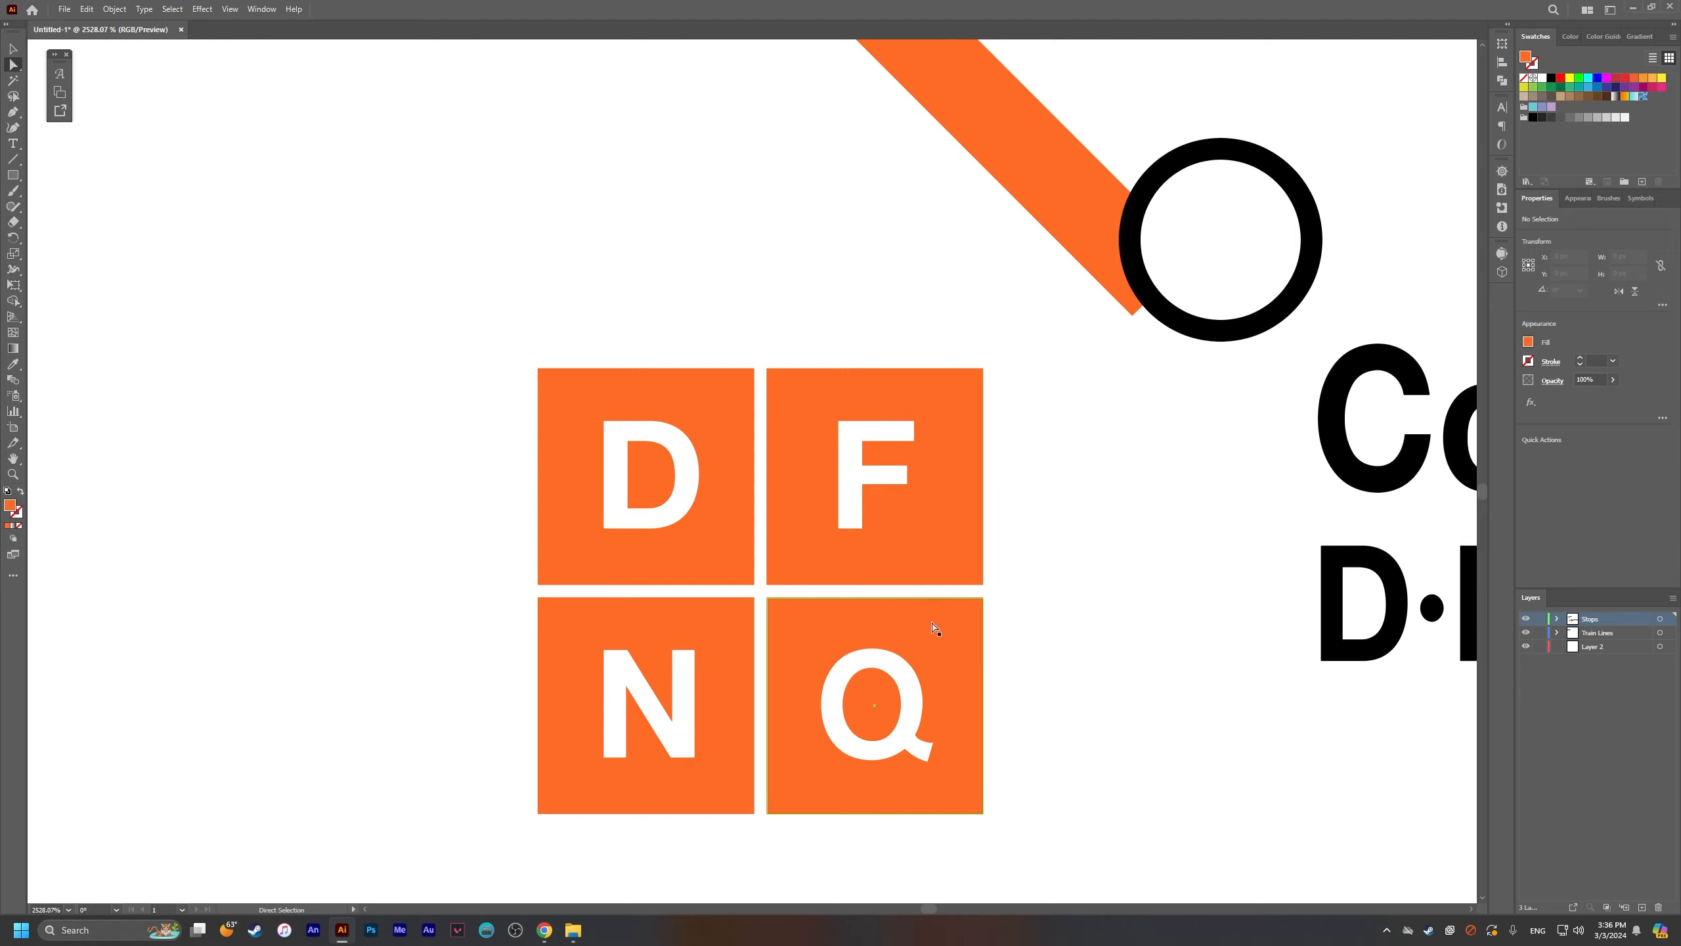
pyautogui.click(966, 624)
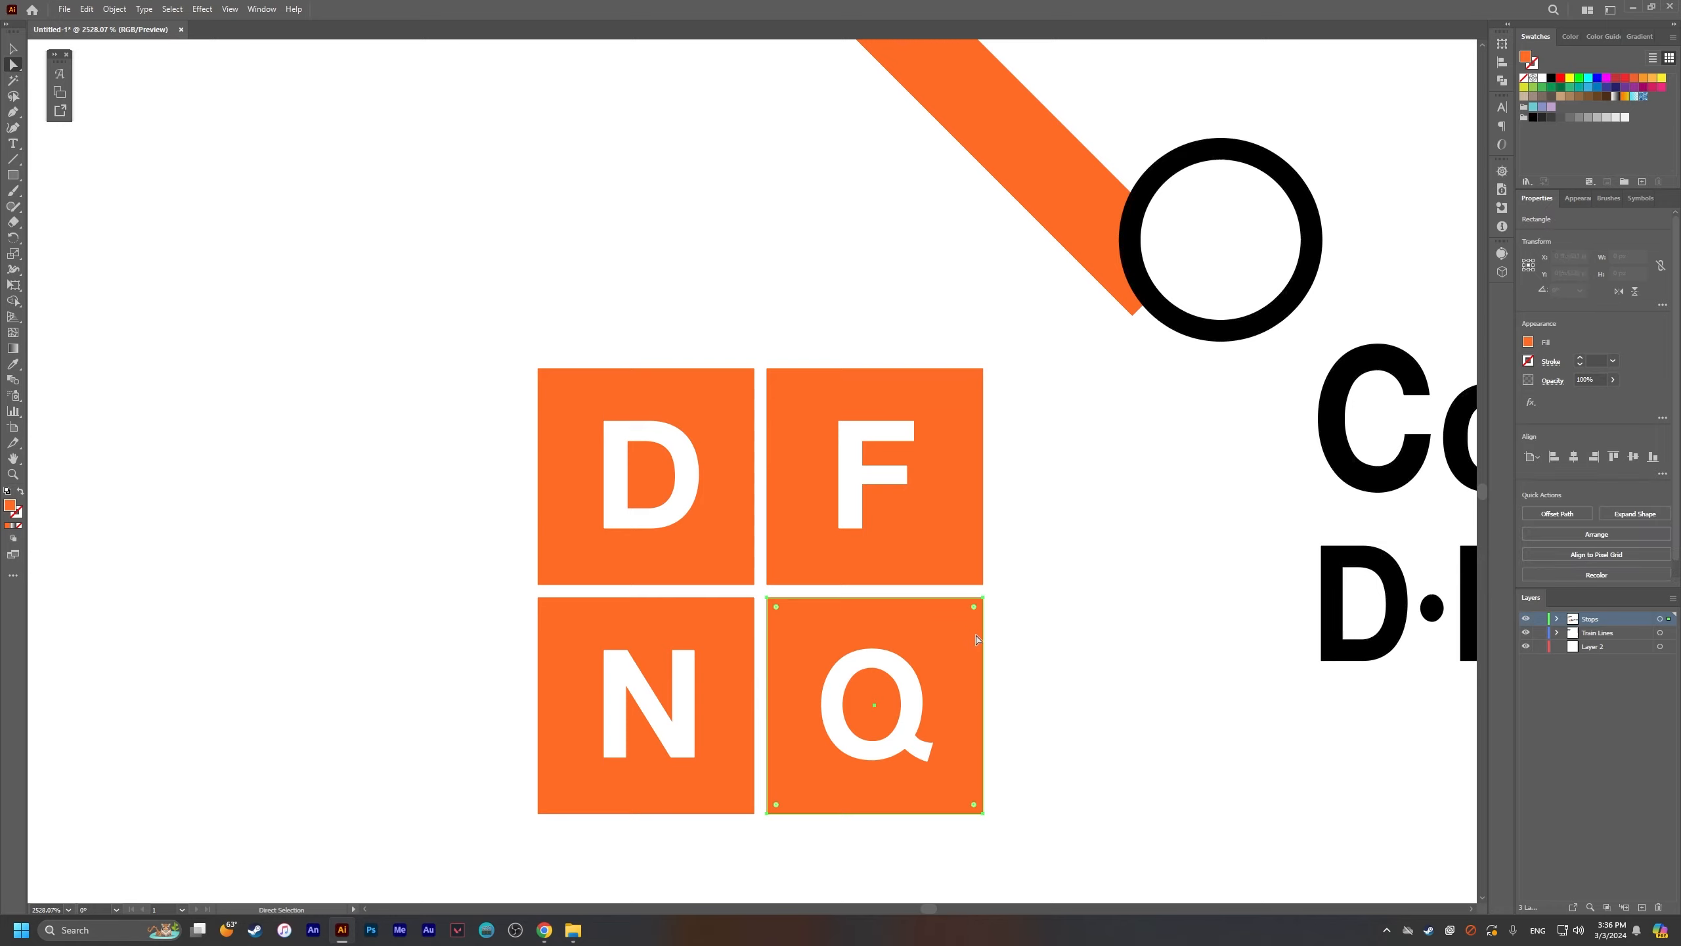
pyautogui.moveTo(1026, 654); pyautogui.dragTo(1181, 575)
pyautogui.click(1172, 606)
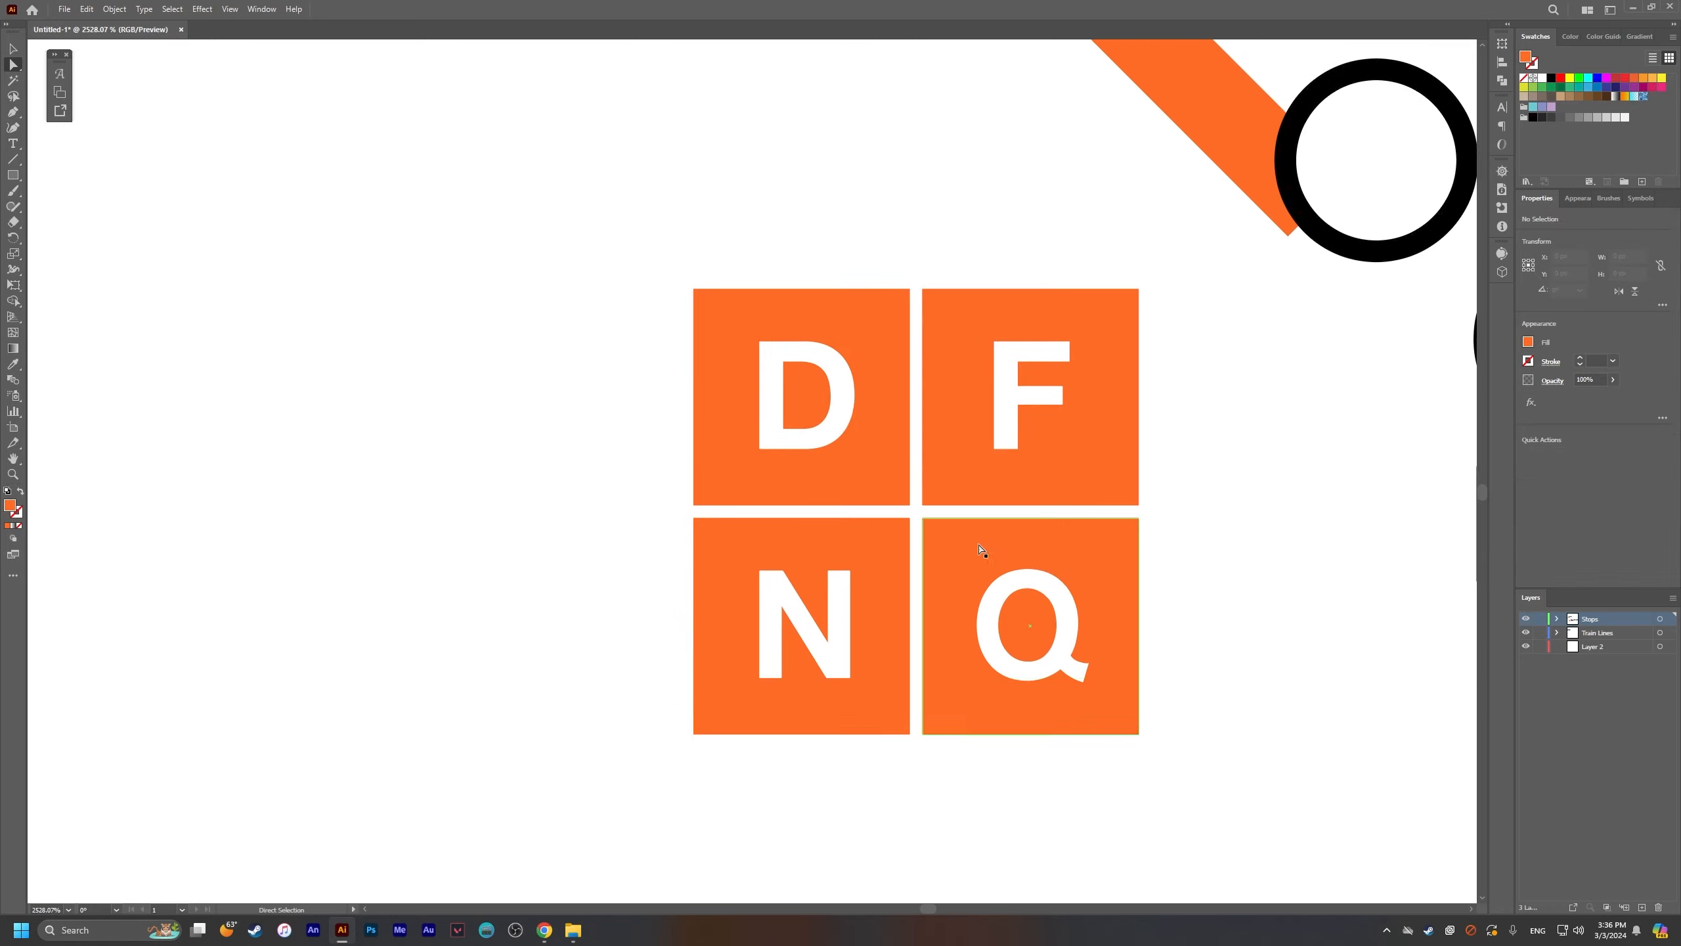
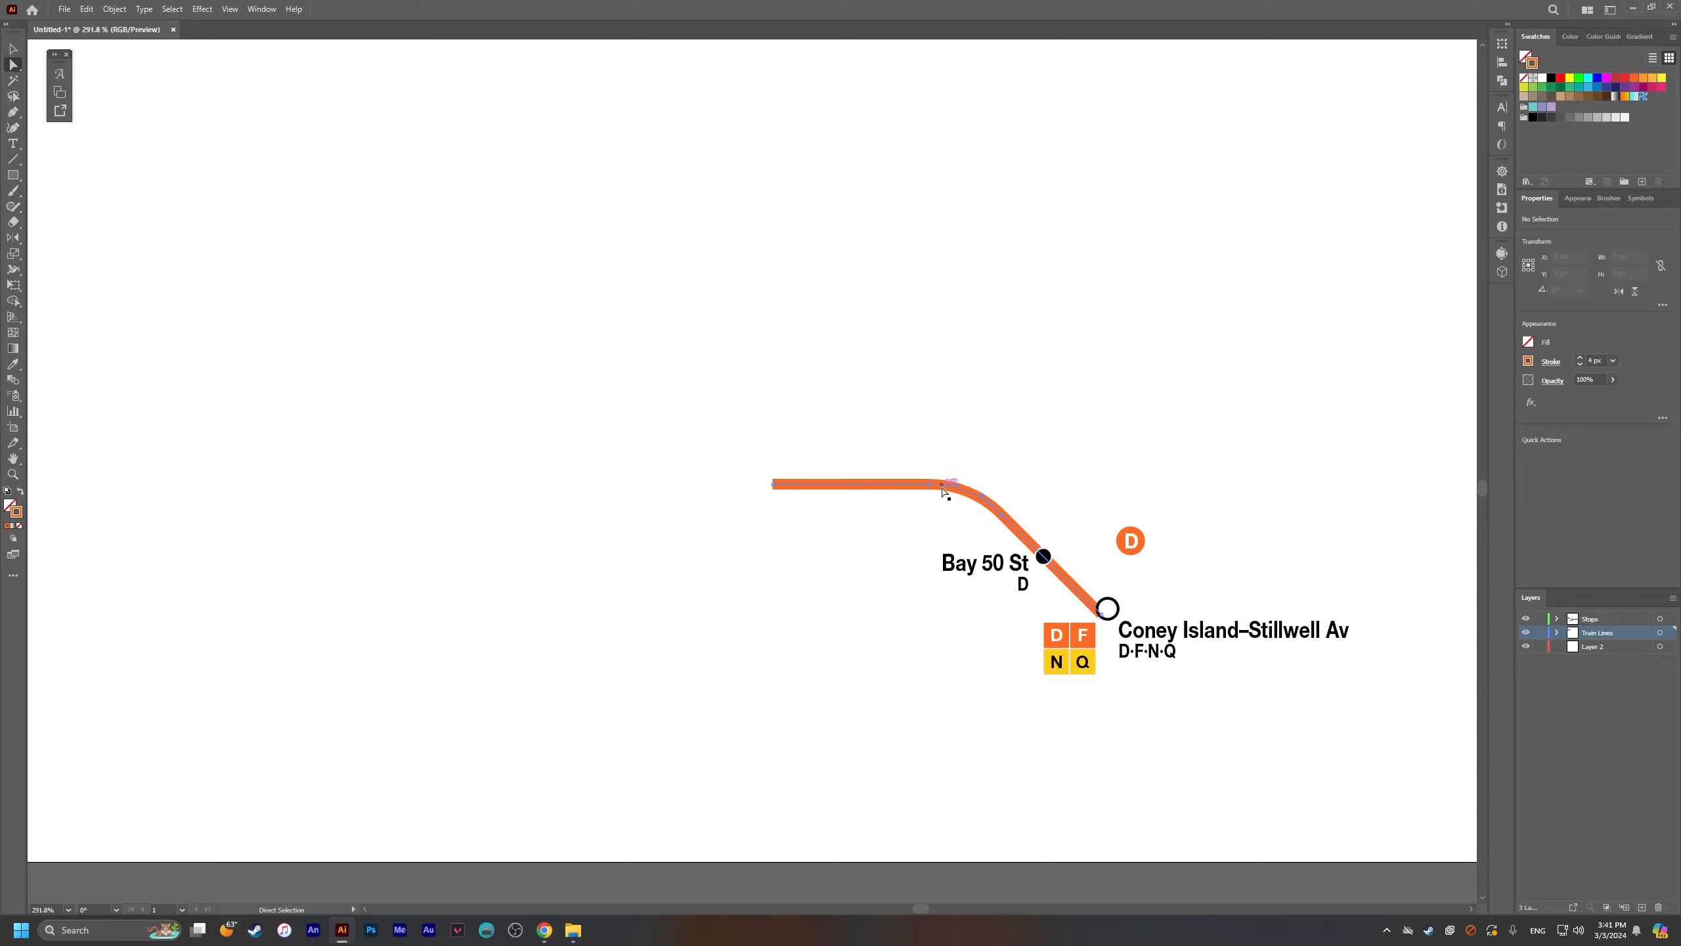
# Step: Widen the bend of the orange line to a corner radius of about 58.5 px and deselect it
pyautogui.click(942, 487)
pyautogui.moveTo(925, 603); pyautogui.dragTo(912, 631)
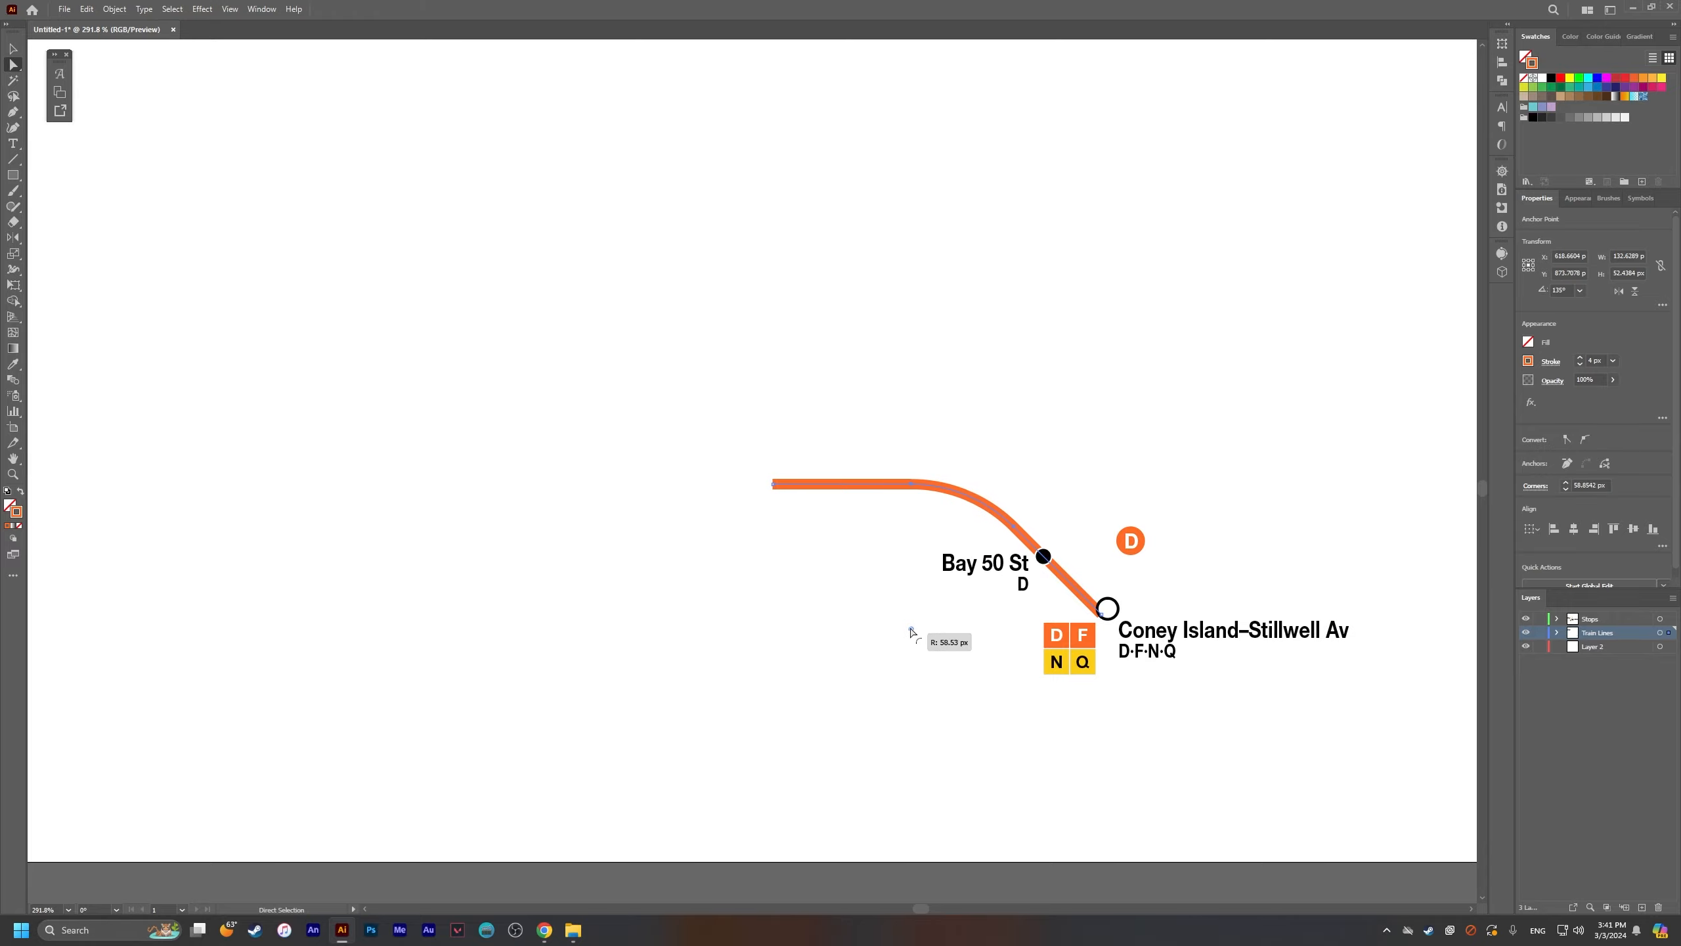
pyautogui.press('v')
pyautogui.click(1181, 518)
pyautogui.moveTo(1002, 469); pyautogui.dragTo(1089, 504)
# Step: Check the Bay 50 St stop on the reference map and select its label together with its black stop dot in Illustrator
pyautogui.hotkey('alt', 'Tab')
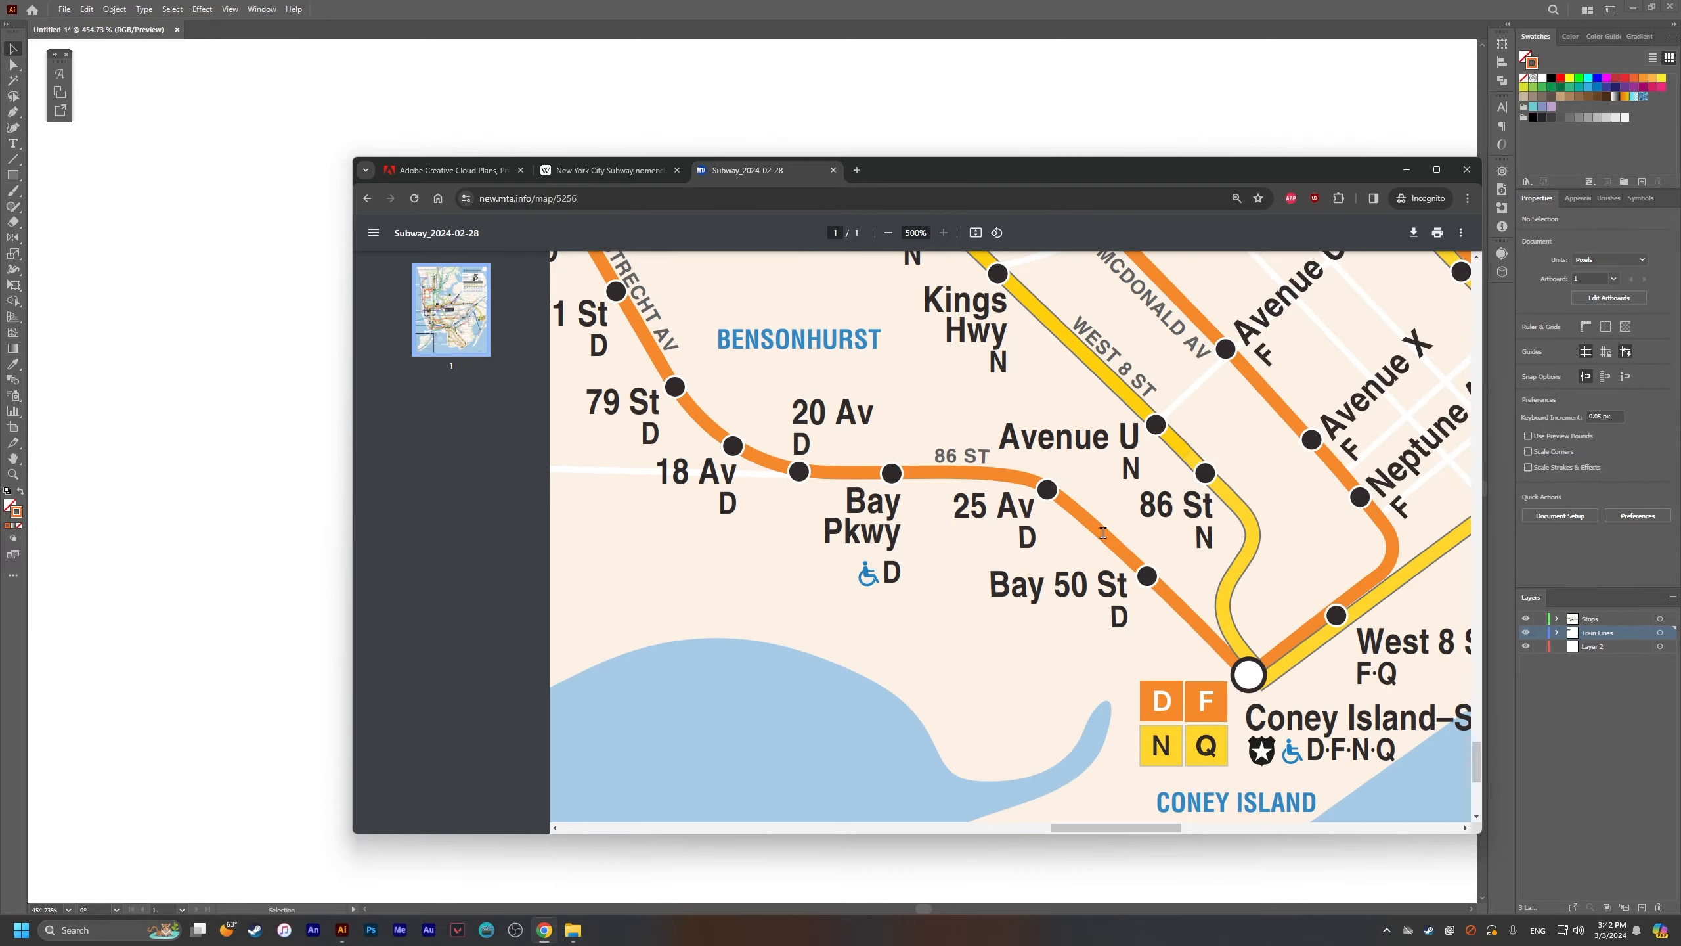
pyautogui.hotkey('alt', 'Tab')
pyautogui.click(1014, 615)
pyautogui.keyDown('shift'); pyautogui.click(1065, 604); pyautogui.keyUp('shift')
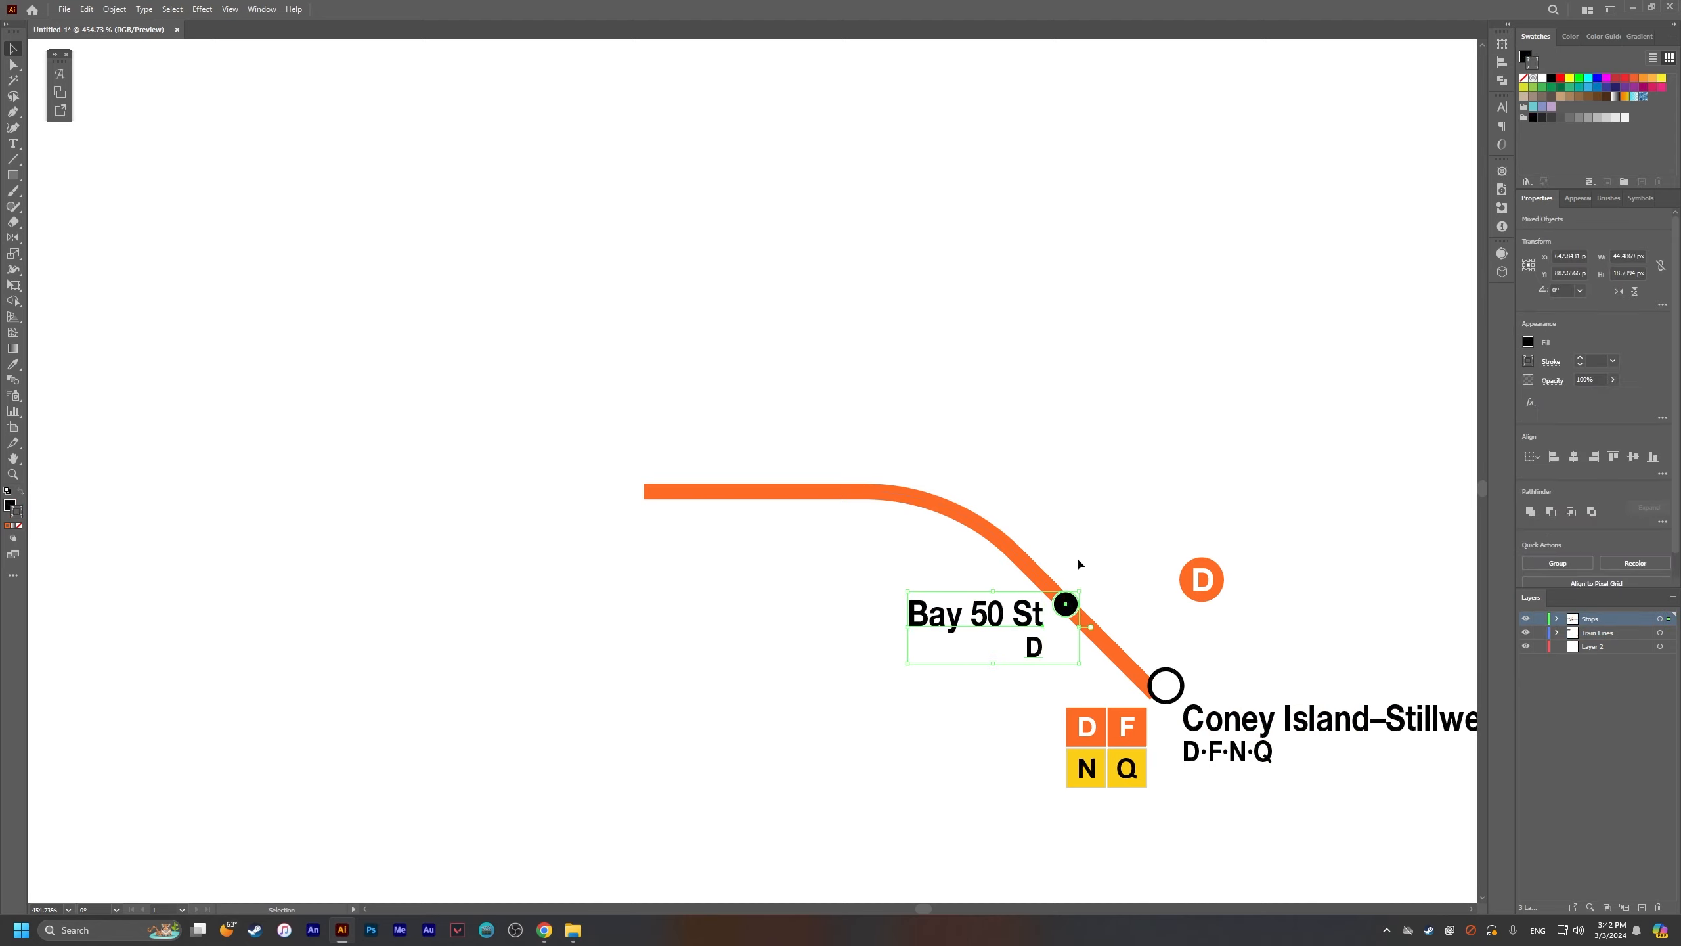
# Step: Add a Bullets layer above Stops and move the four-square D, F, N, Q grid onto it in place
pyautogui.click(1201, 579)
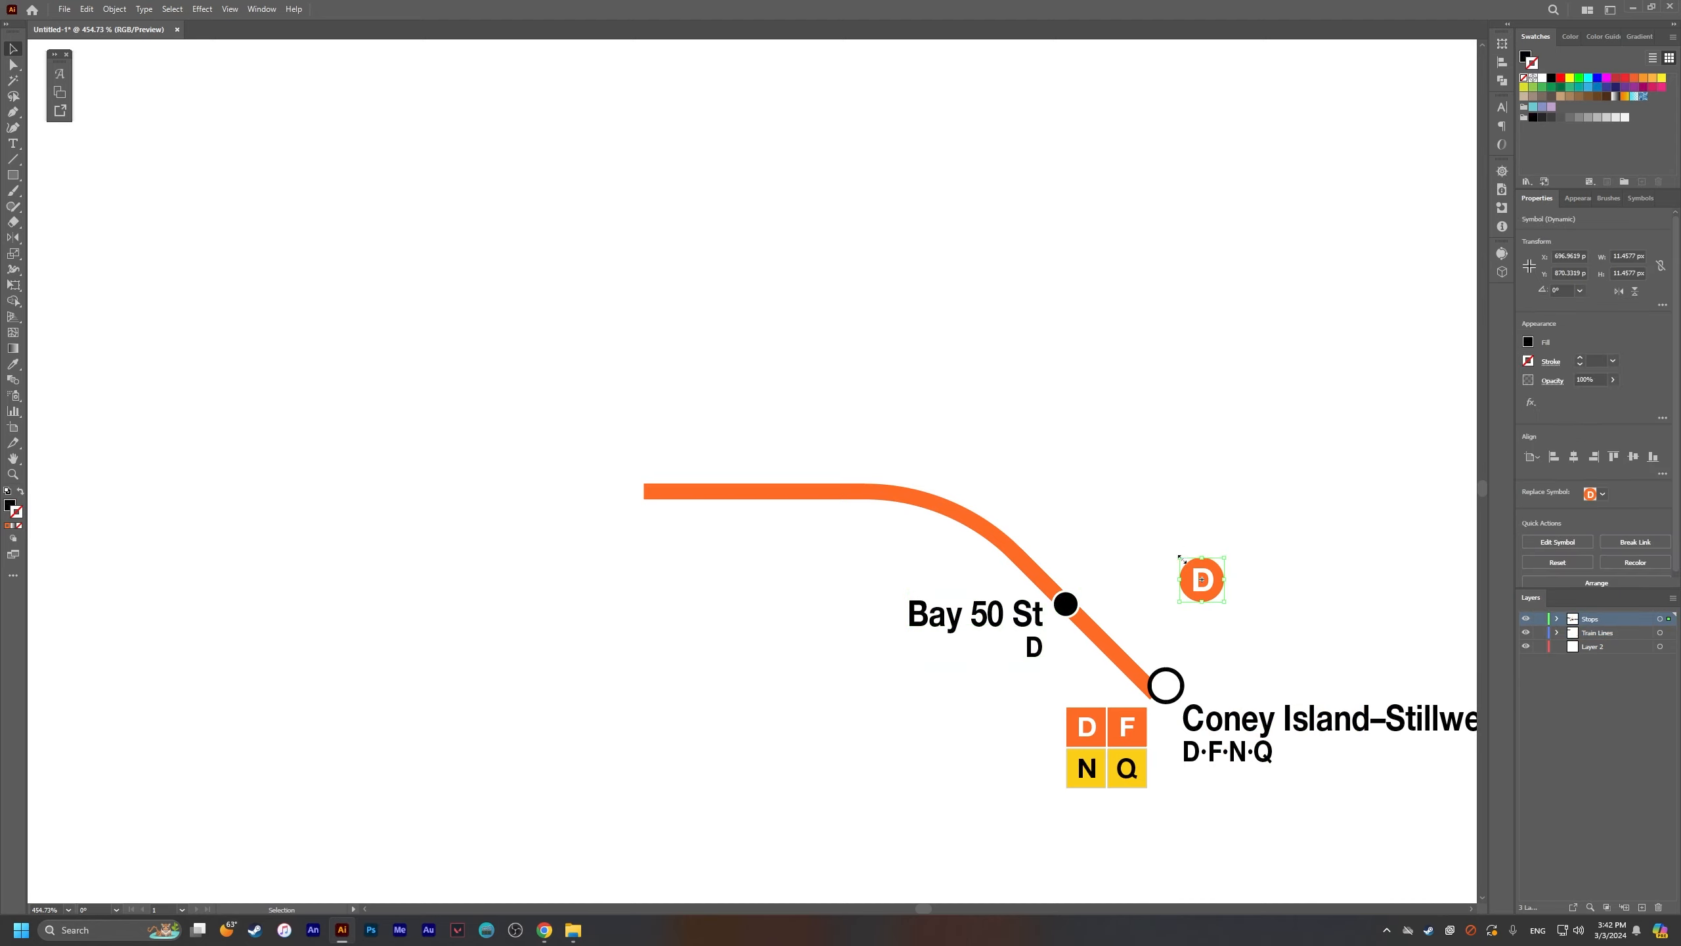
pyautogui.moveTo(1095, 776); pyautogui.dragTo(1137, 775)
pyautogui.press('Delete')
pyautogui.hotkey('ctrl', 'z')
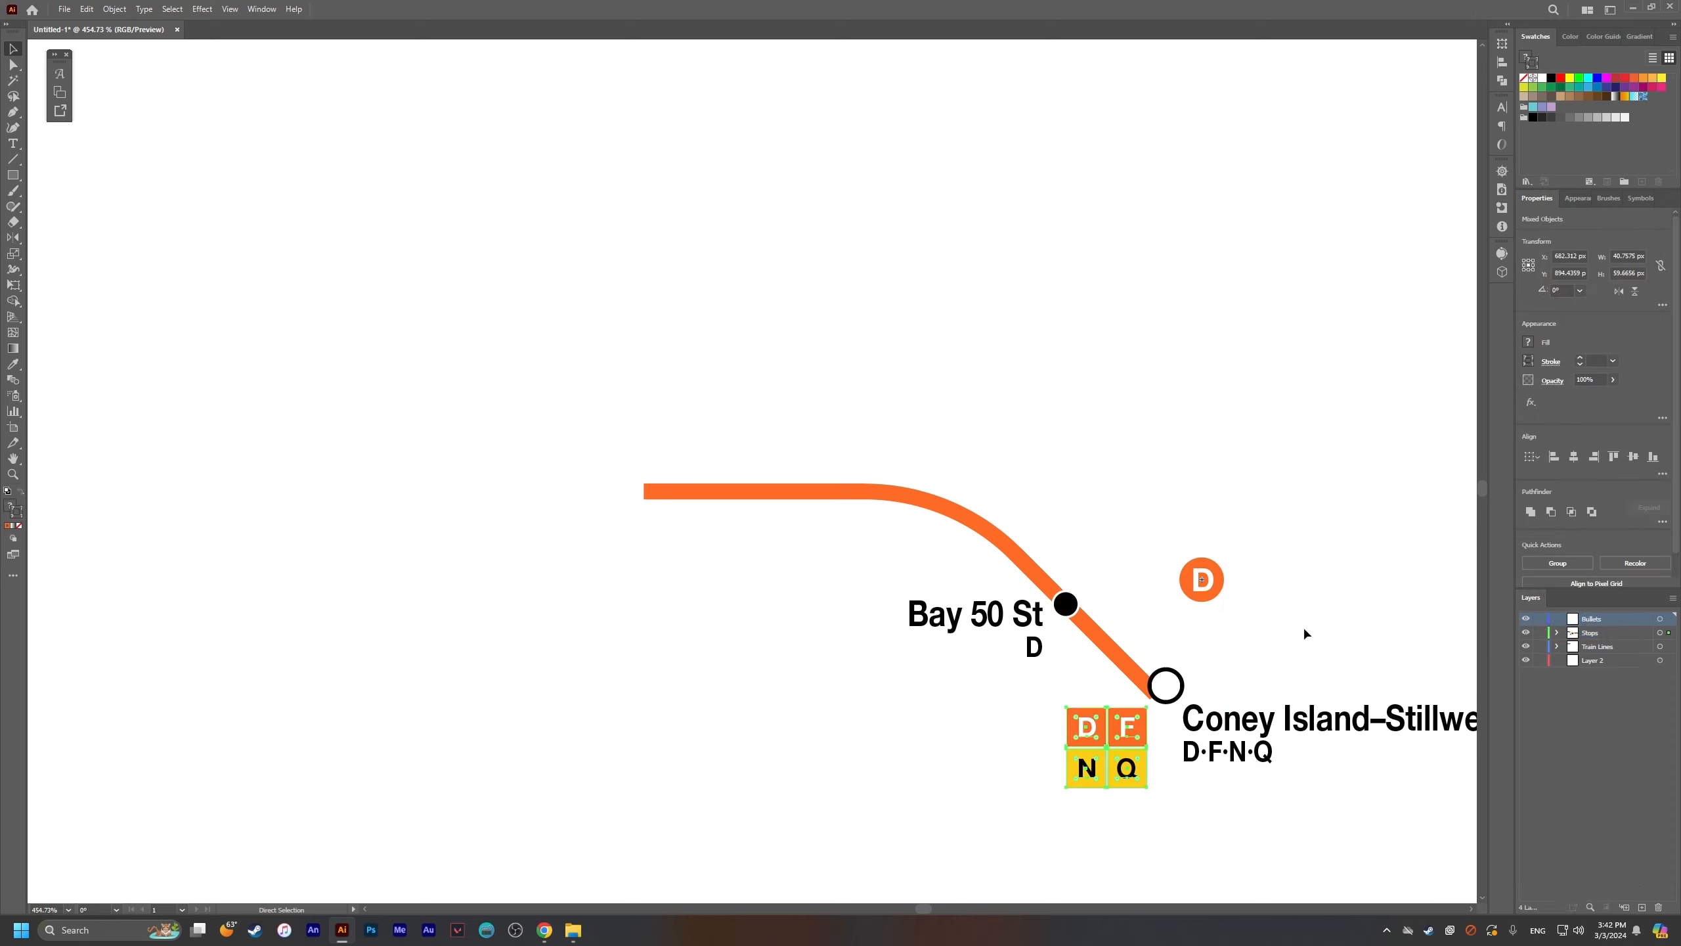
pyautogui.keyDown('shift'); pyautogui.click(1201, 581); pyautogui.keyUp('shift')
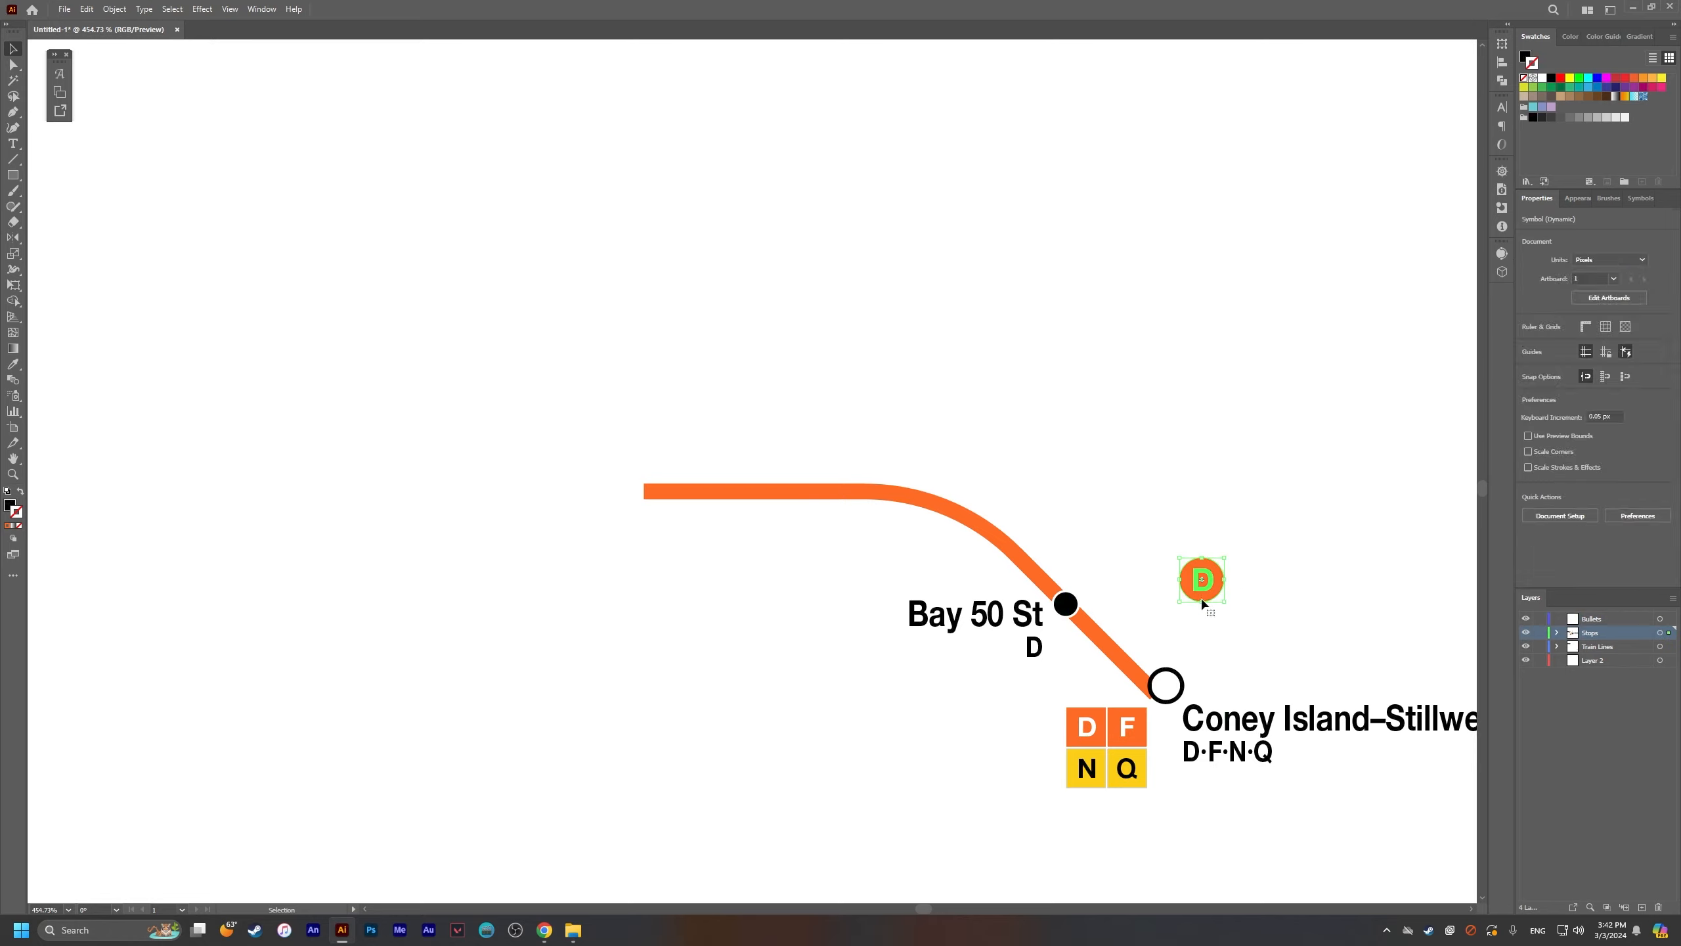
pyautogui.rightClick(1110, 722)
pyautogui.click(1158, 450)
pyautogui.click(87, 10)
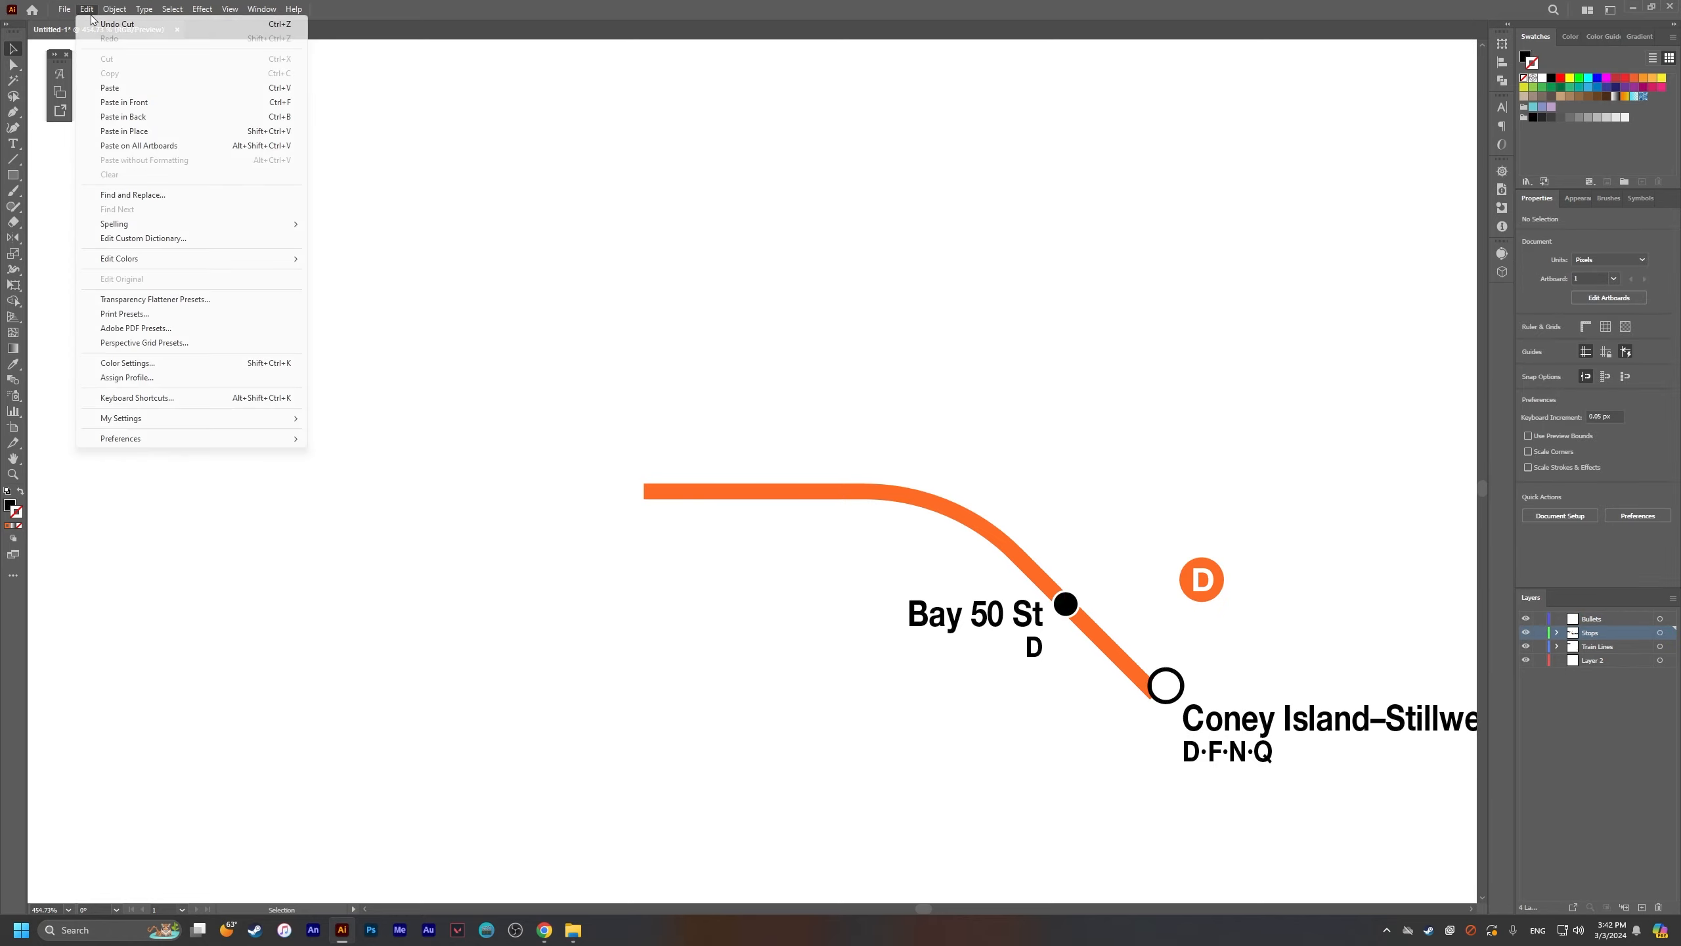
pyautogui.click(87, 9)
pyautogui.click(1600, 623)
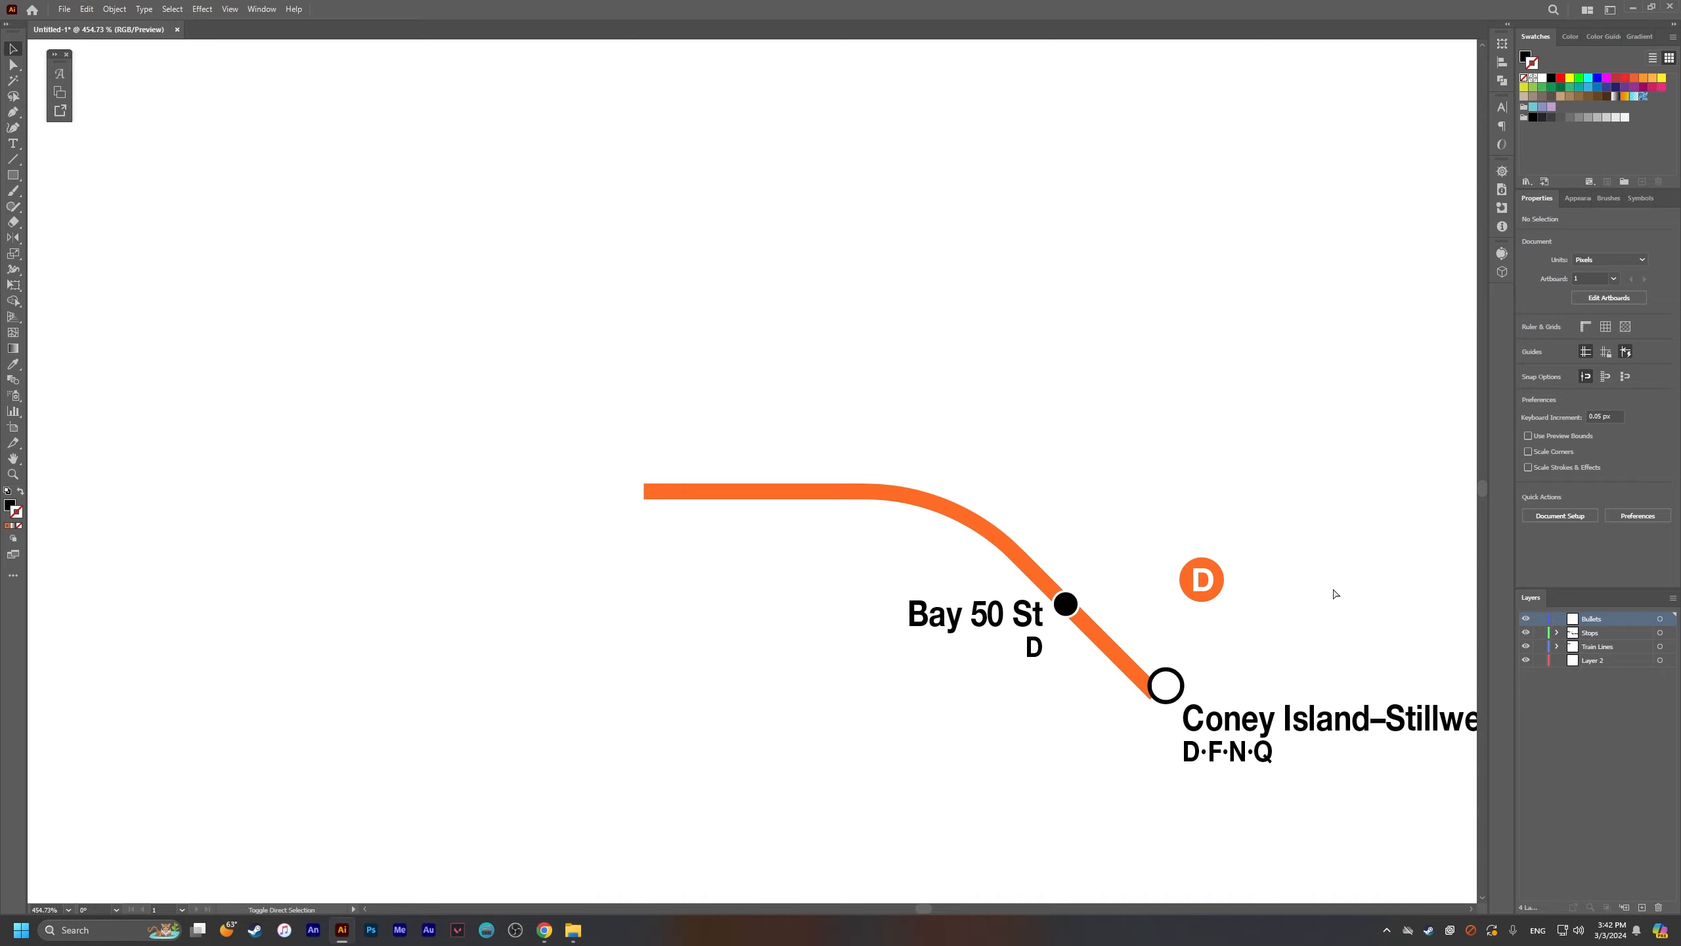
pyautogui.hotkey('ctrl', 'f')
# Step: Cut the round D bullet from the Stops layer and paste it in place on the Bullets layer
pyautogui.click(1217, 589)
pyautogui.hotkey('ctrl', 'x')
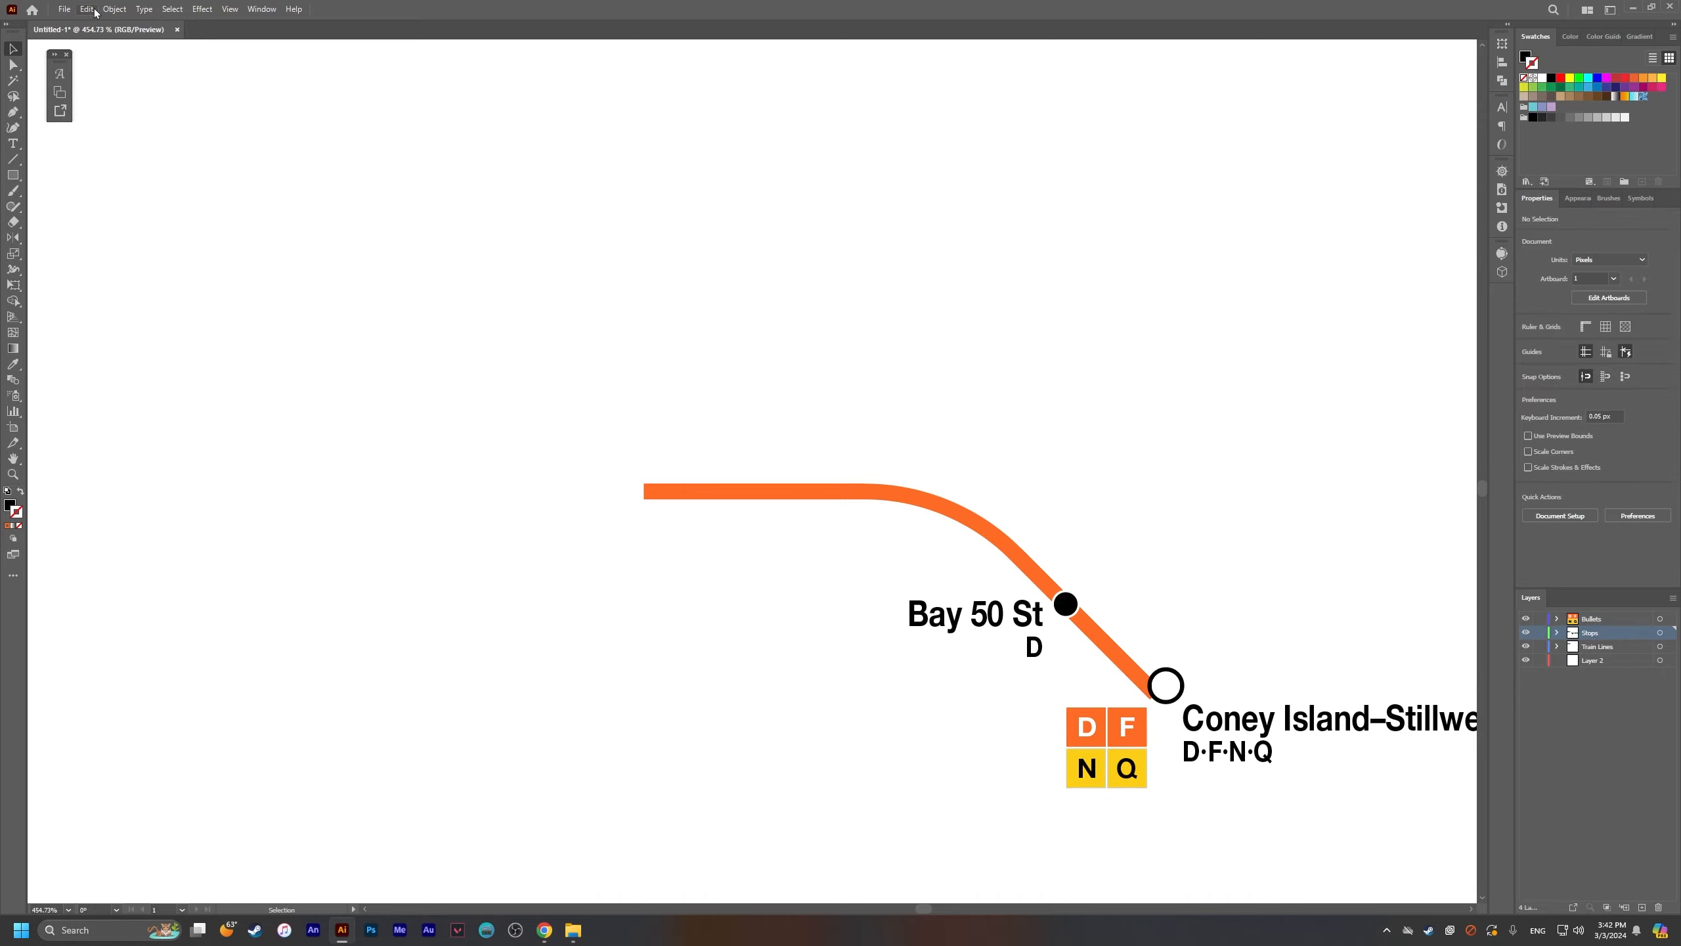
pyautogui.click(93, 10)
pyautogui.click(107, 11)
pyautogui.click(1597, 620)
pyautogui.hotkey('ctrl', 'f')
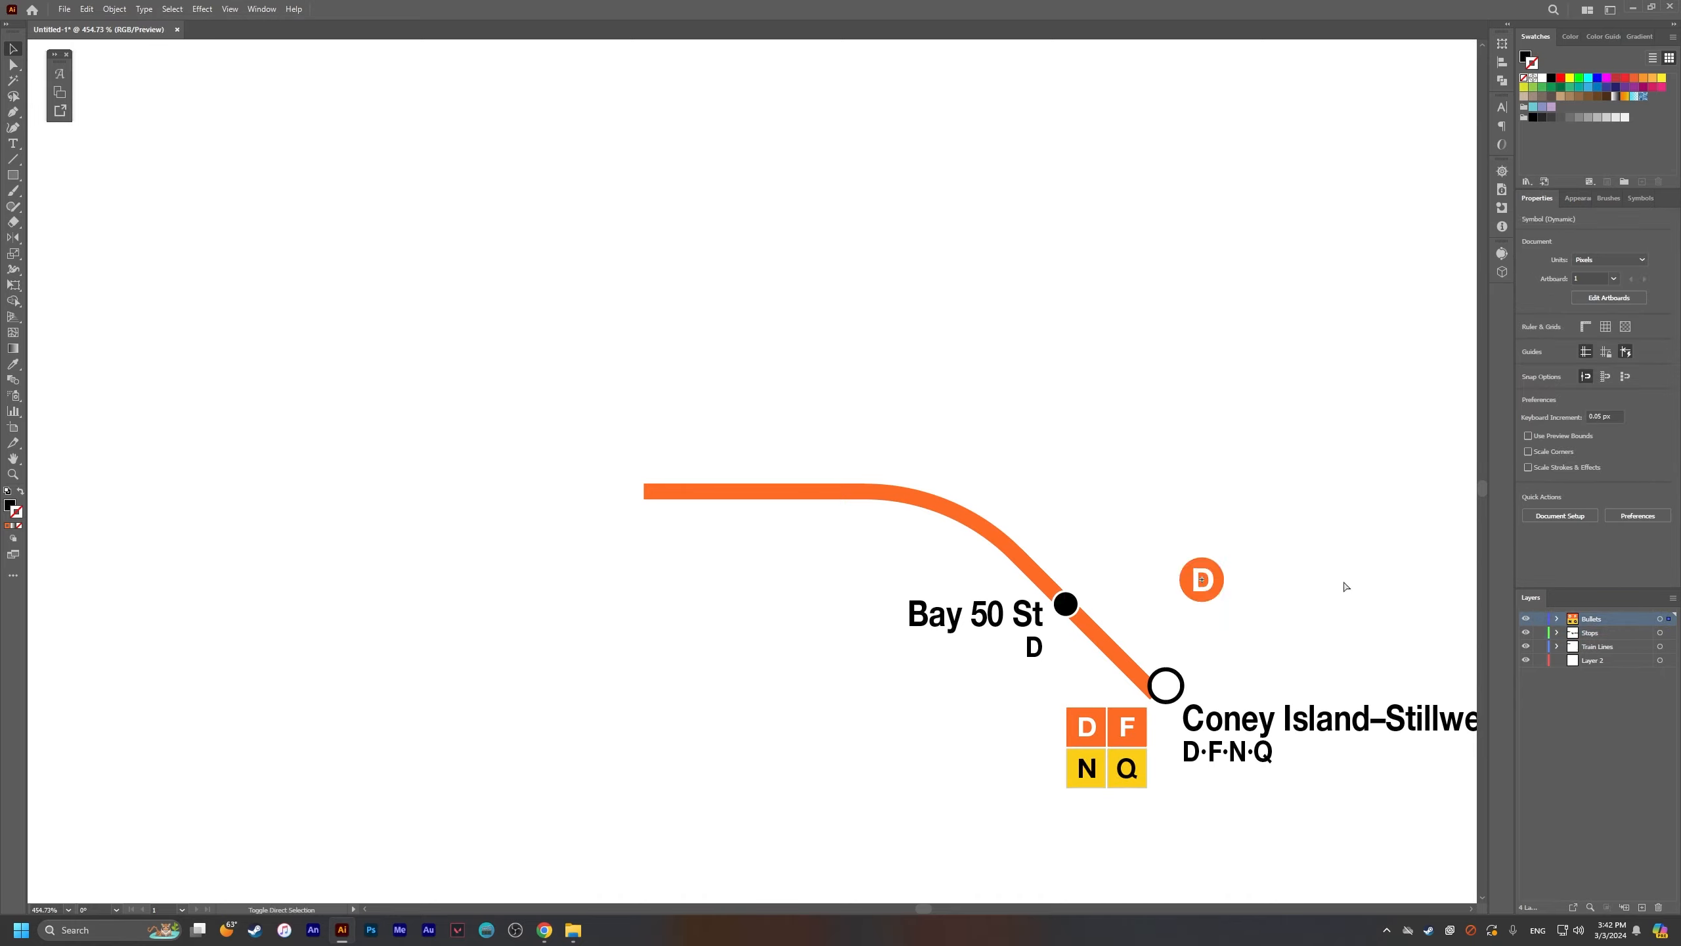
# Step: Duplicate the Bay 50 St label and its stop dot up the orange line to the start of the bend
pyautogui.moveTo(1282, 620); pyautogui.dragTo(1388, 686)
pyautogui.moveTo(1185, 598); pyautogui.dragTo(992, 552)
pyautogui.click(992, 552)
pyautogui.moveTo(837, 585); pyautogui.dragTo(802, 599)
pyautogui.moveTo(925, 608); pyautogui.dragTo(1191, 597)
pyautogui.click(1095, 652)
pyautogui.keyDown('shift'); pyautogui.click(1193, 687); pyautogui.keyUp('shift')
pyautogui.moveTo(1194, 695); pyautogui.dragTo(911, 632)
pyautogui.click(1064, 535)
# Step: Check the copied stop against the reference map and change its label from the station name to 25 Av
pyautogui.hotkey('alt', 'Tab')
pyautogui.hotkey('alt', 'Tab')
pyautogui.click(976, 539)
pyautogui.keyDown('shift'); pyautogui.click(951, 549); pyautogui.keyUp('shift')
pyautogui.click(1155, 534)
pyautogui.hotkey('alt', 'Tab')
pyautogui.hotkey('alt', 'Tab')
pyautogui.press('t')
pyautogui.moveTo(1005, 606); pyautogui.dragTo(818, 555)
pyautogui.write('2')
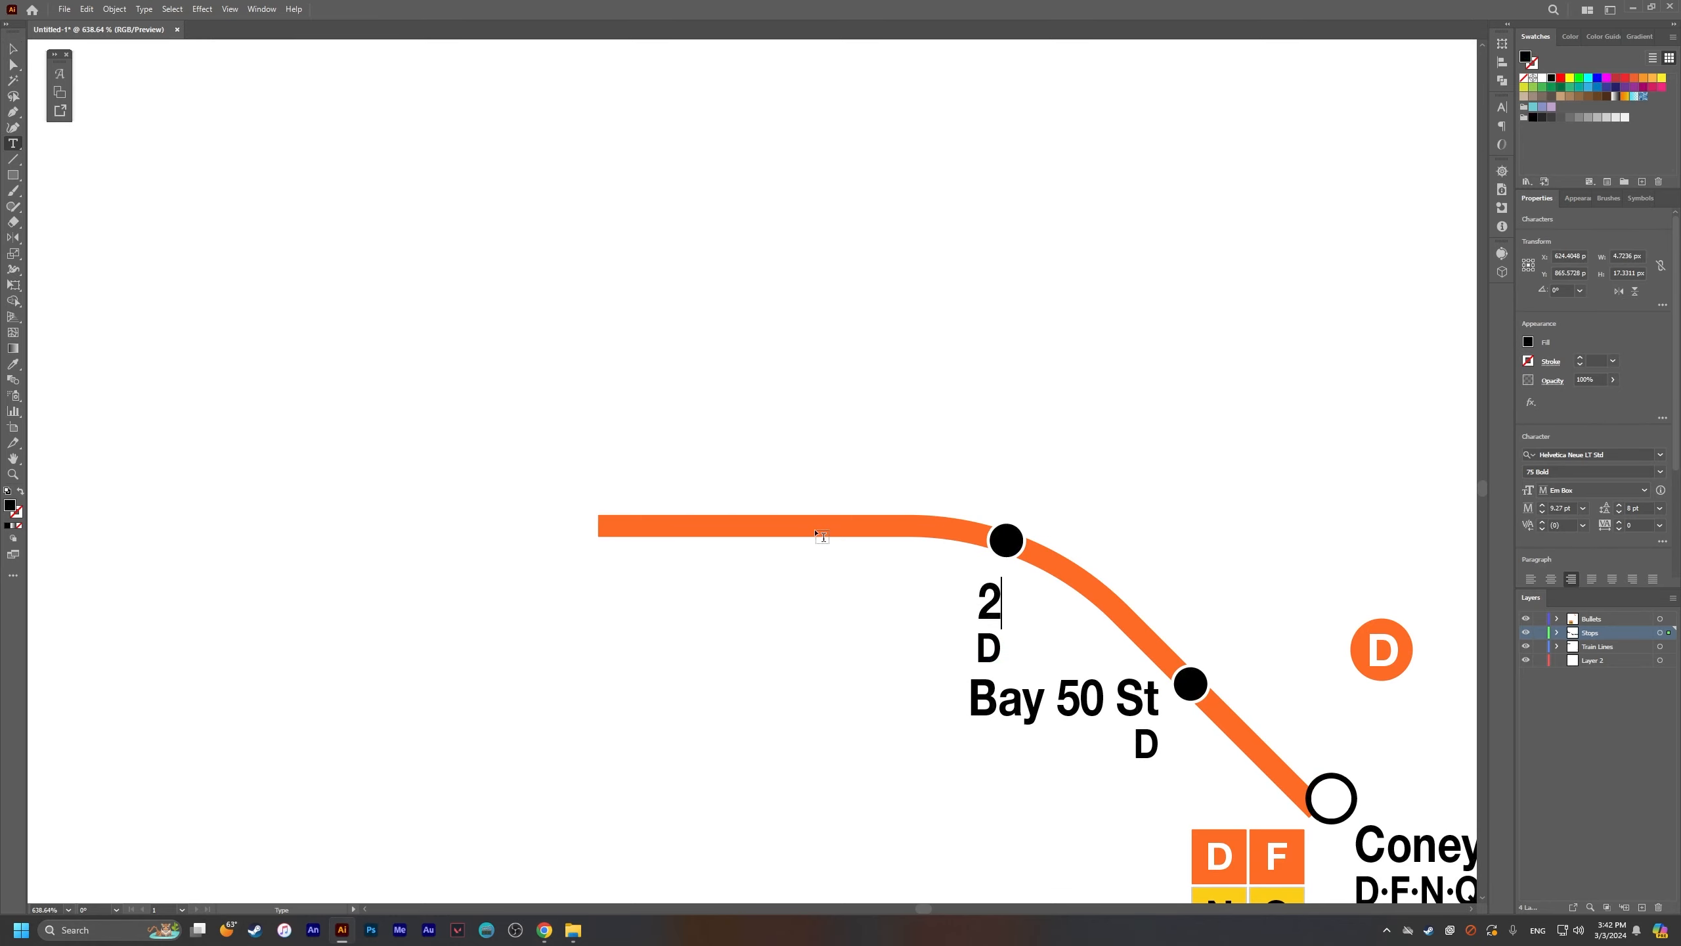
pyautogui.write('5 Av')
pyautogui.click(923, 499)
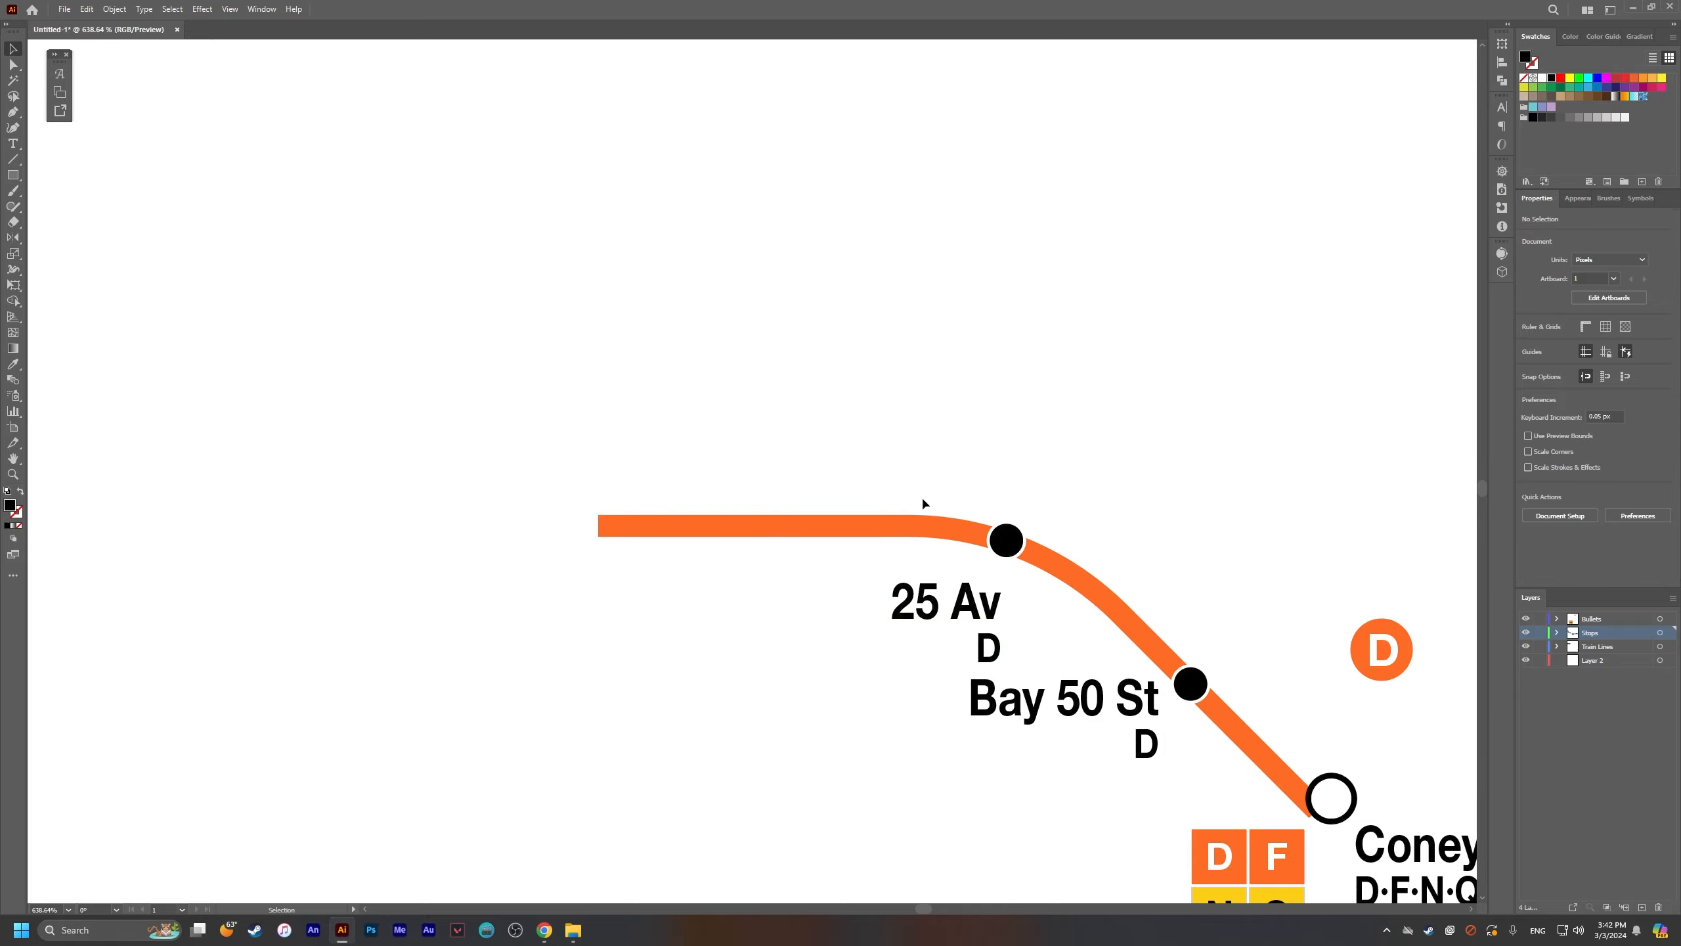
# Step: Move the 25 Av label closer beneath its stop dot, matching the spacing on the reference map
pyautogui.hotkey('alt', 'Tab')
pyautogui.hotkey('alt', 'Tab')
pyautogui.moveTo(989, 613); pyautogui.dragTo(979, 585)
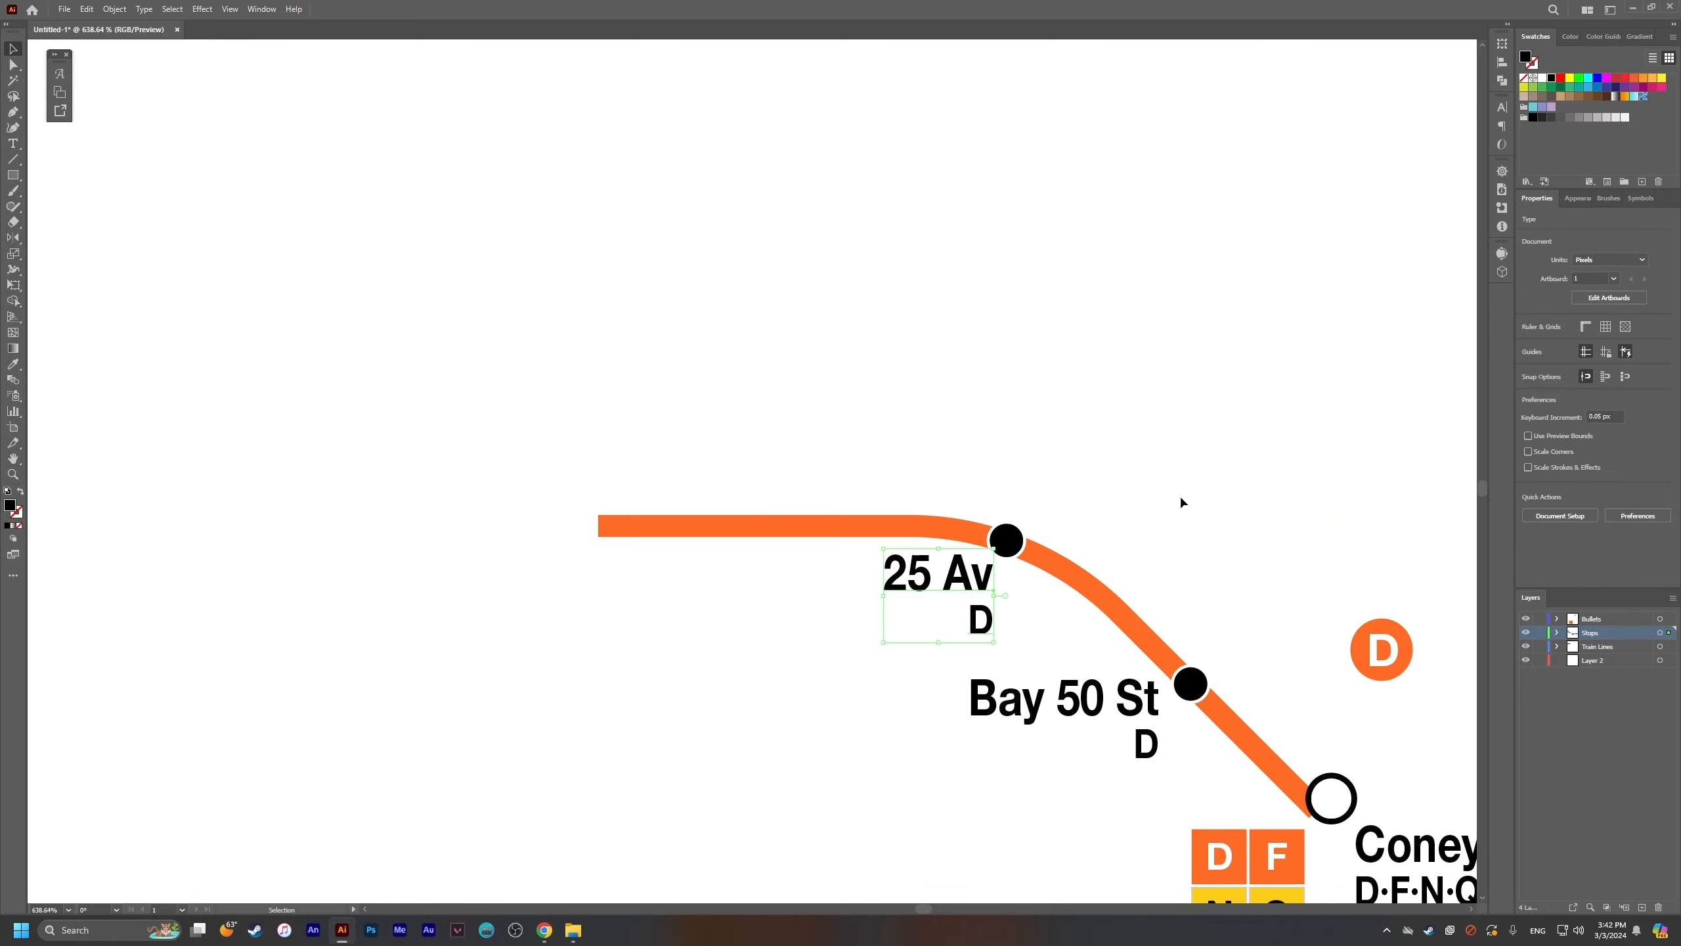
pyautogui.scroll(-5, 1181, 499)
pyautogui.scroll(4, 923, 503)
pyautogui.scroll(1, 942, 519)
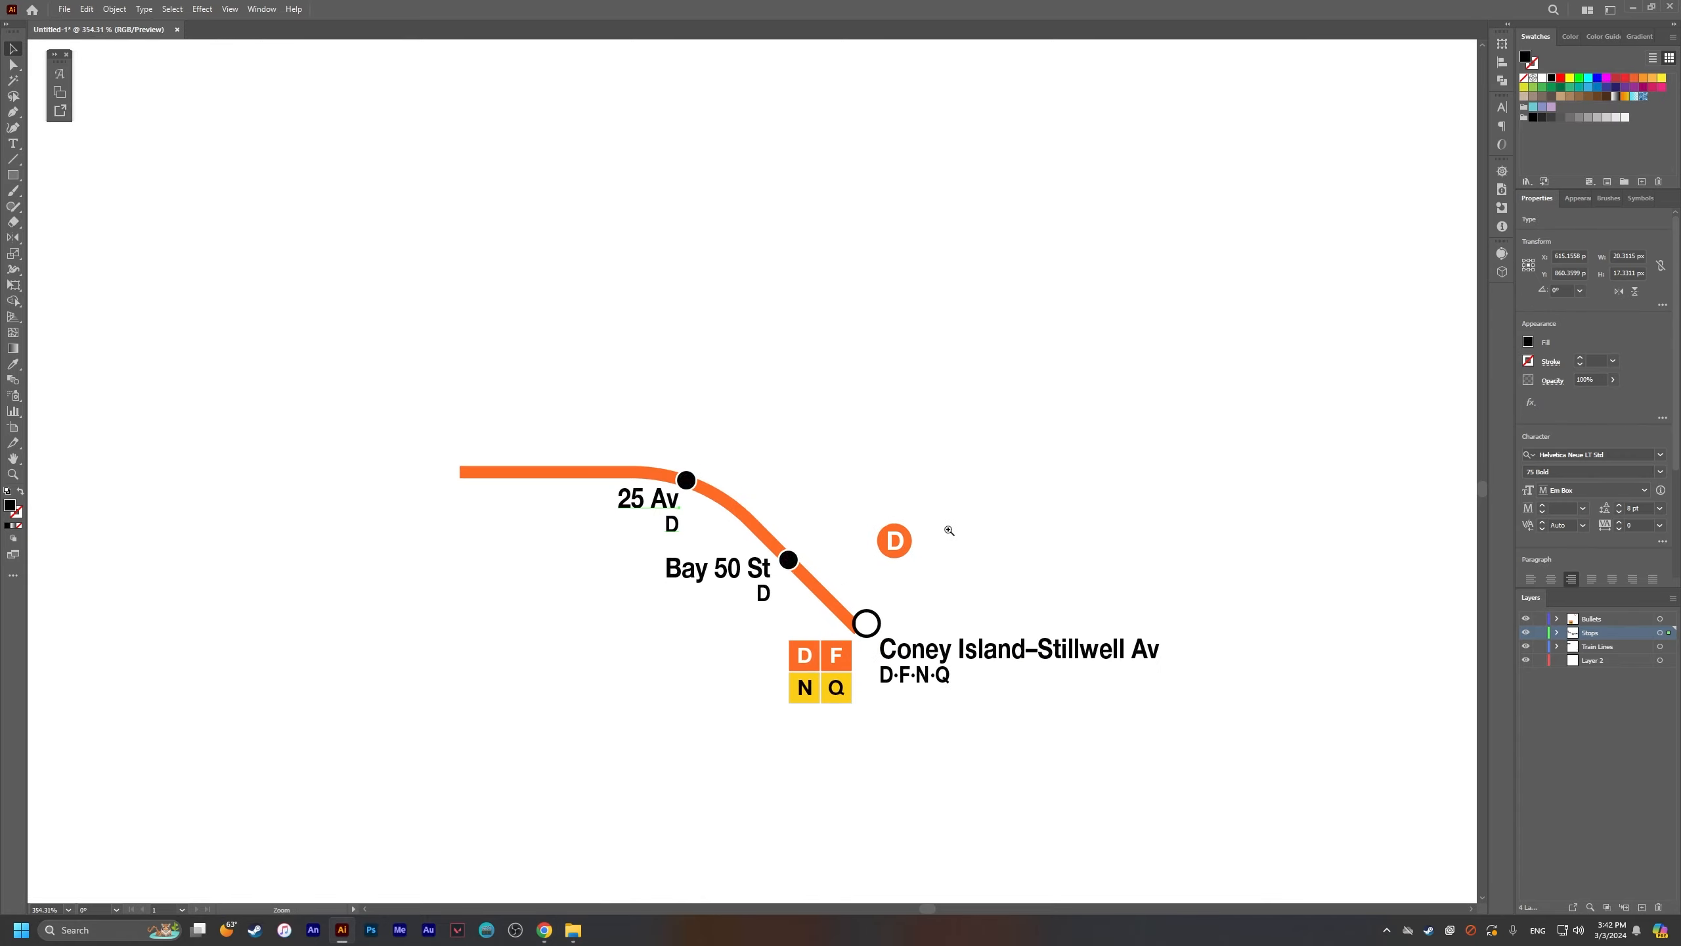
pyautogui.moveTo(945, 529); pyautogui.dragTo(1006, 556)
# Step: Examine the D line beyond 25 Av and the surrounding southern Brooklyn lines on the reference map, and return to Illustrator
pyautogui.hotkey('alt', 'Tab')
pyautogui.hotkey('alt', 'Tab')
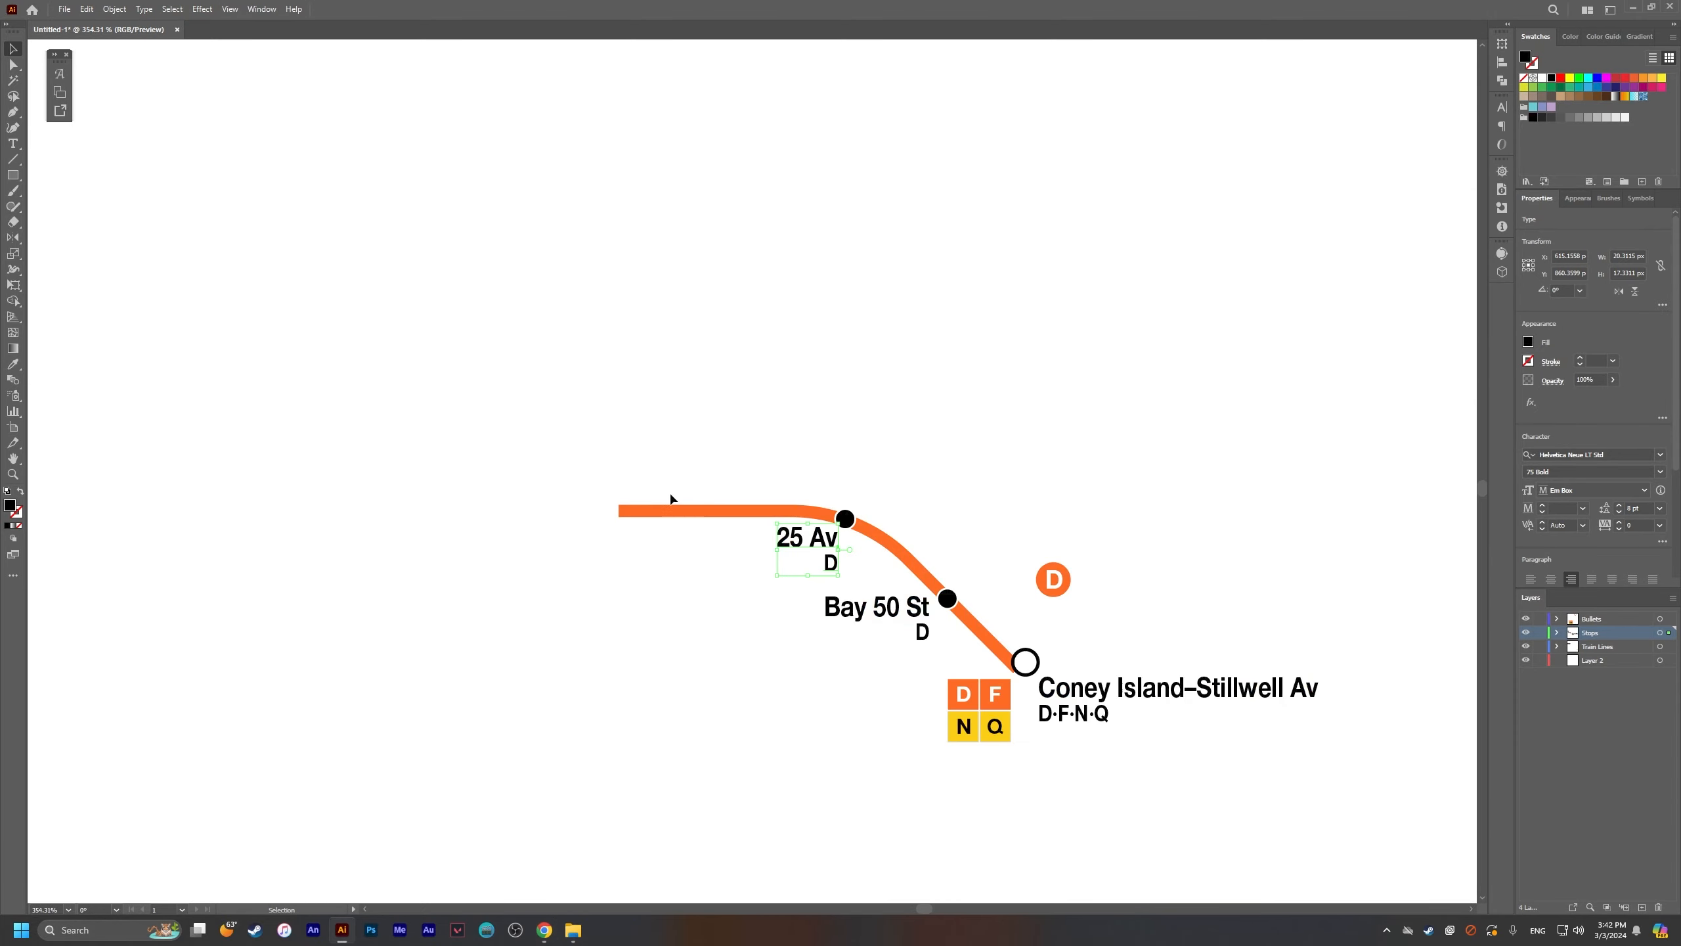
pyautogui.moveTo(673, 497); pyautogui.dragTo(1115, 601)
pyautogui.click(1058, 674)
pyautogui.hotkey('alt', 'Tab')
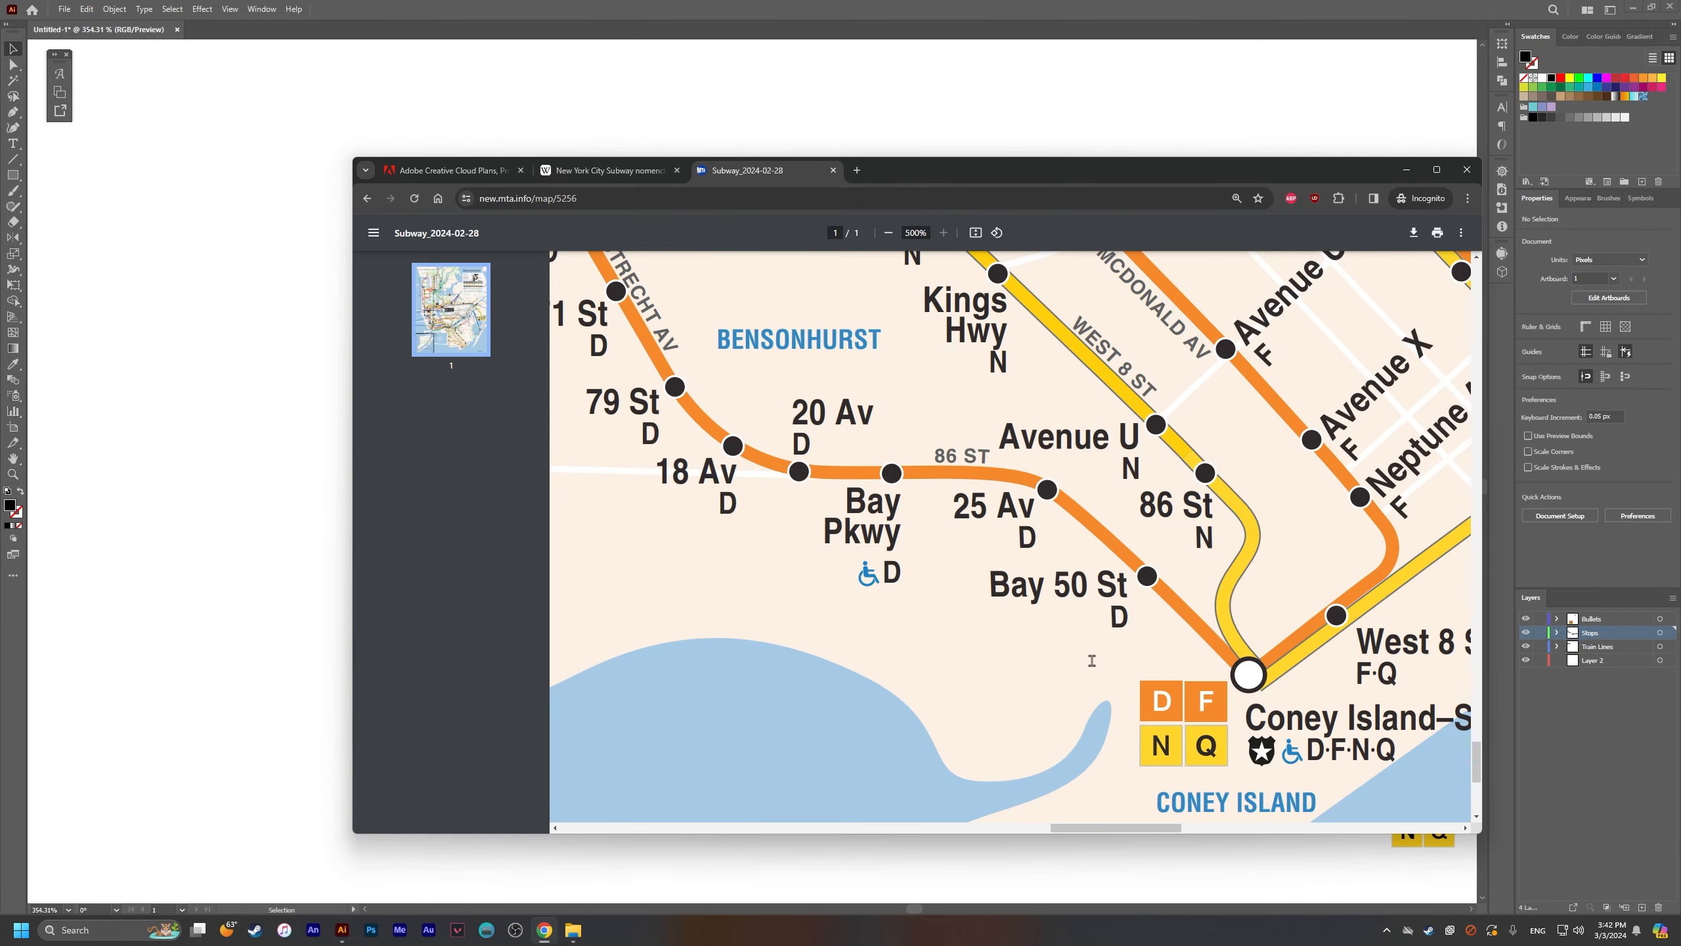
pyautogui.hotkey('alt', 'Tab')
pyautogui.hotkey('alt', 'Tab')
pyautogui.scroll(4, 1058, 632)
pyautogui.hscroll(-4, 1057, 632)
pyautogui.scroll(-5, 871, 495)
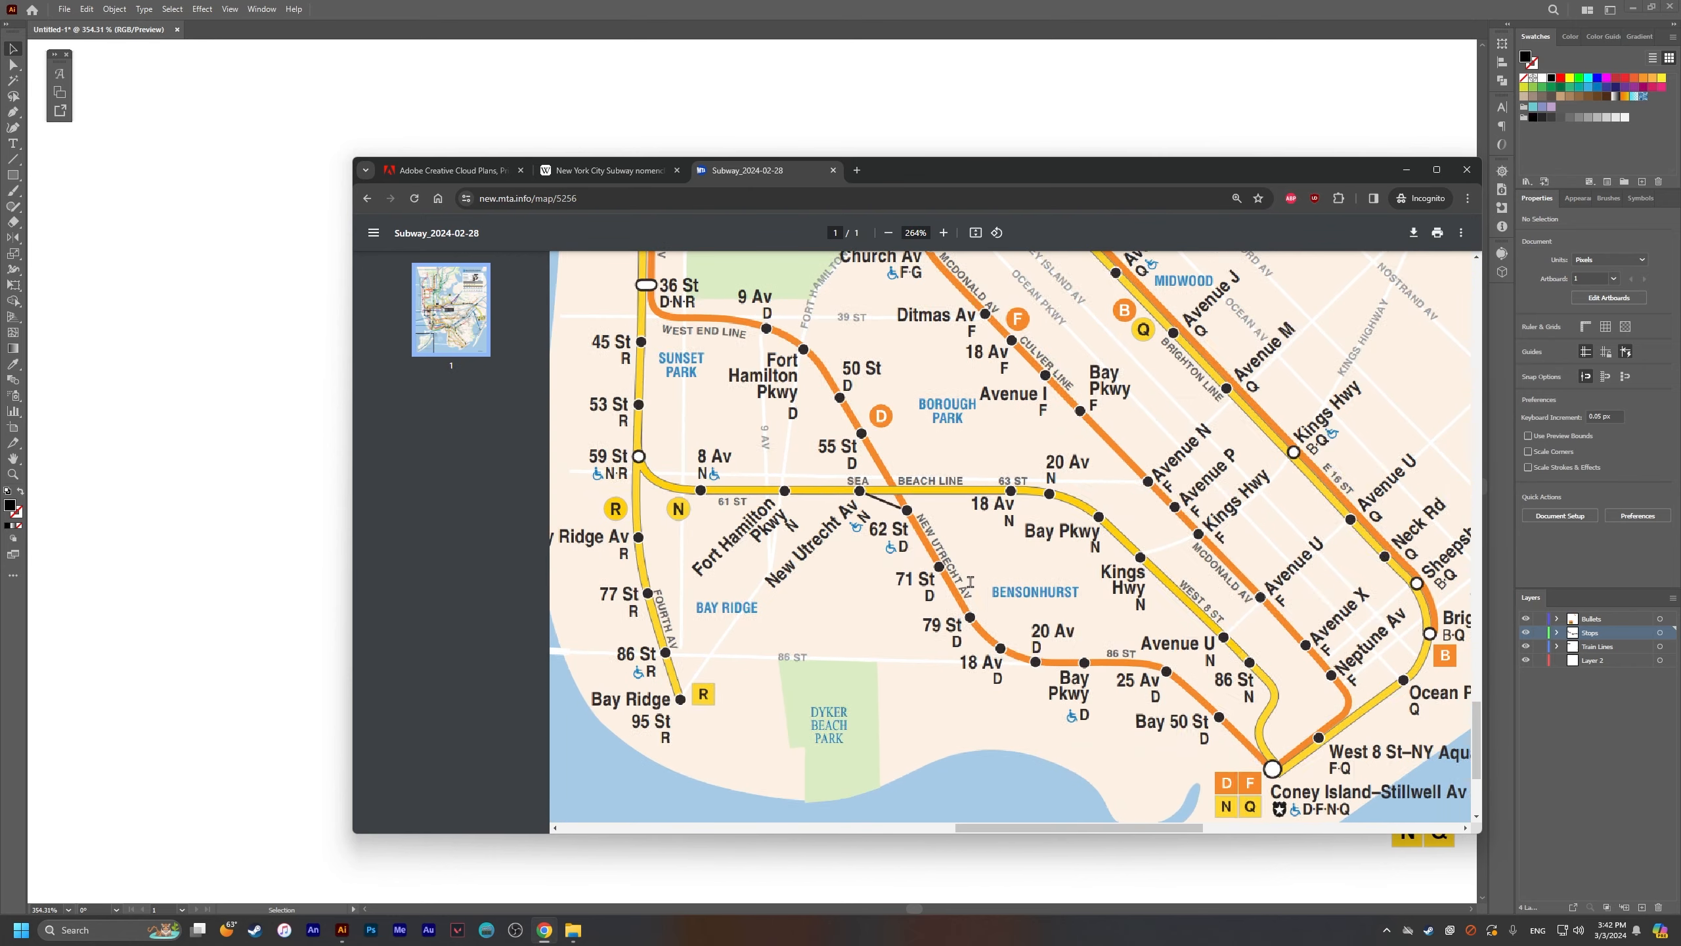
pyautogui.scroll(-1, 970, 582)
pyautogui.hscroll(1, 971, 582)
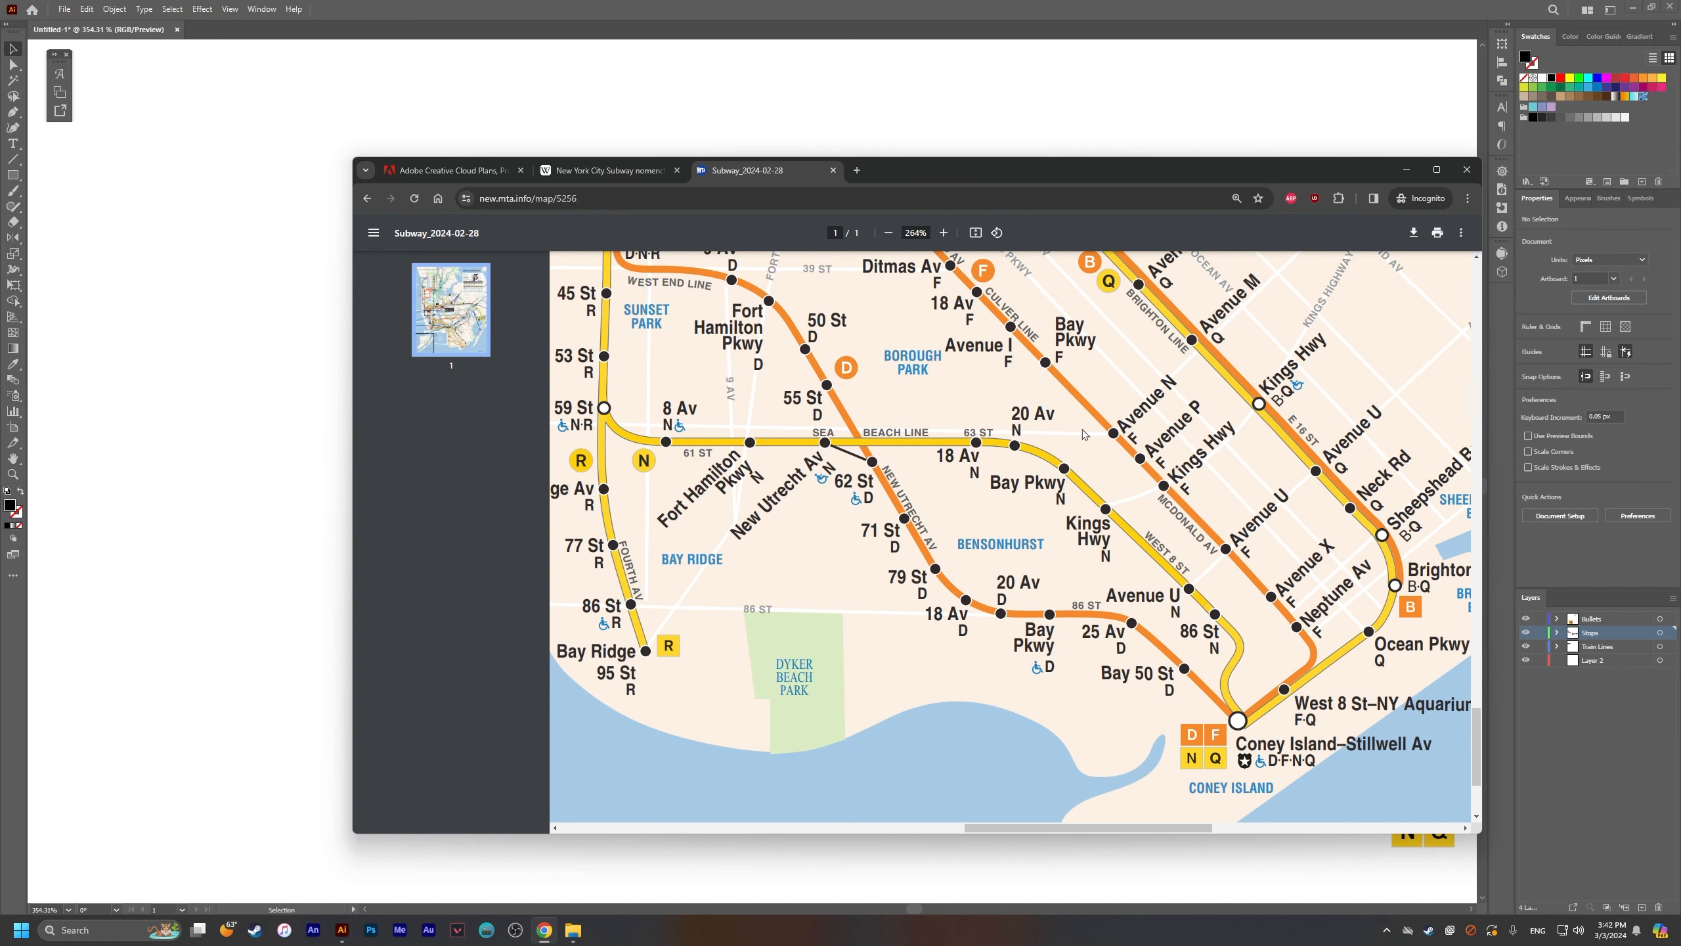
pyautogui.scroll(-2, 1106, 416)
pyautogui.hscroll(2, 1242, 484)
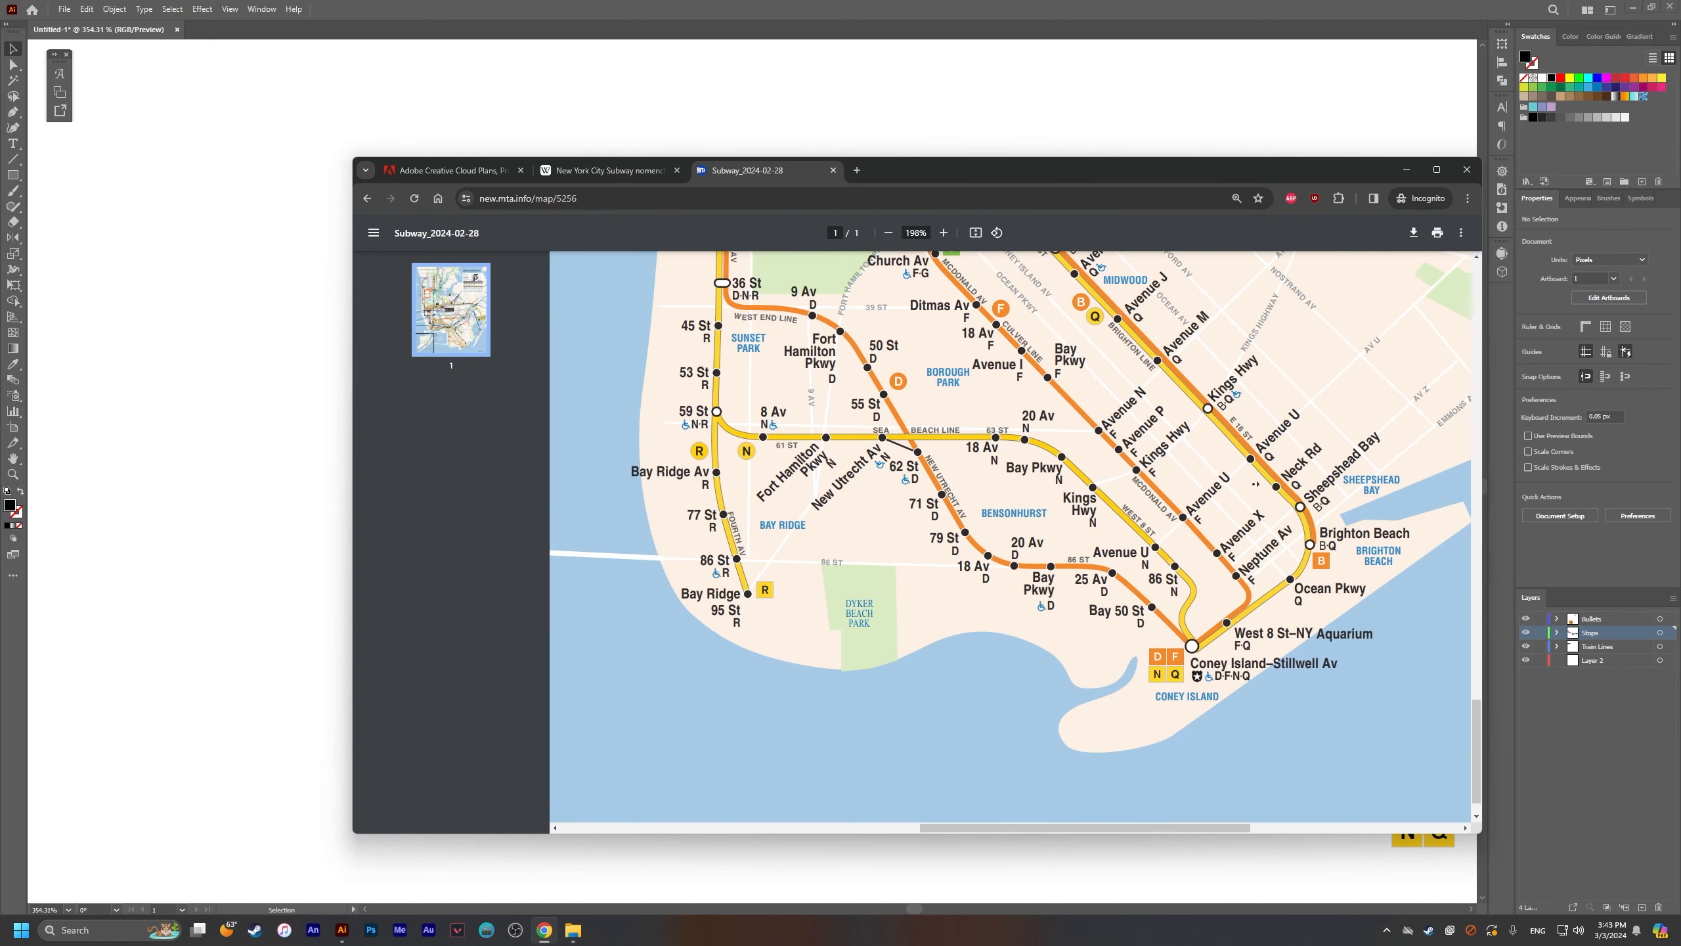
pyautogui.hotkey('alt', 'Tab')
pyautogui.moveTo(1199, 644); pyautogui.dragTo(733, 499)
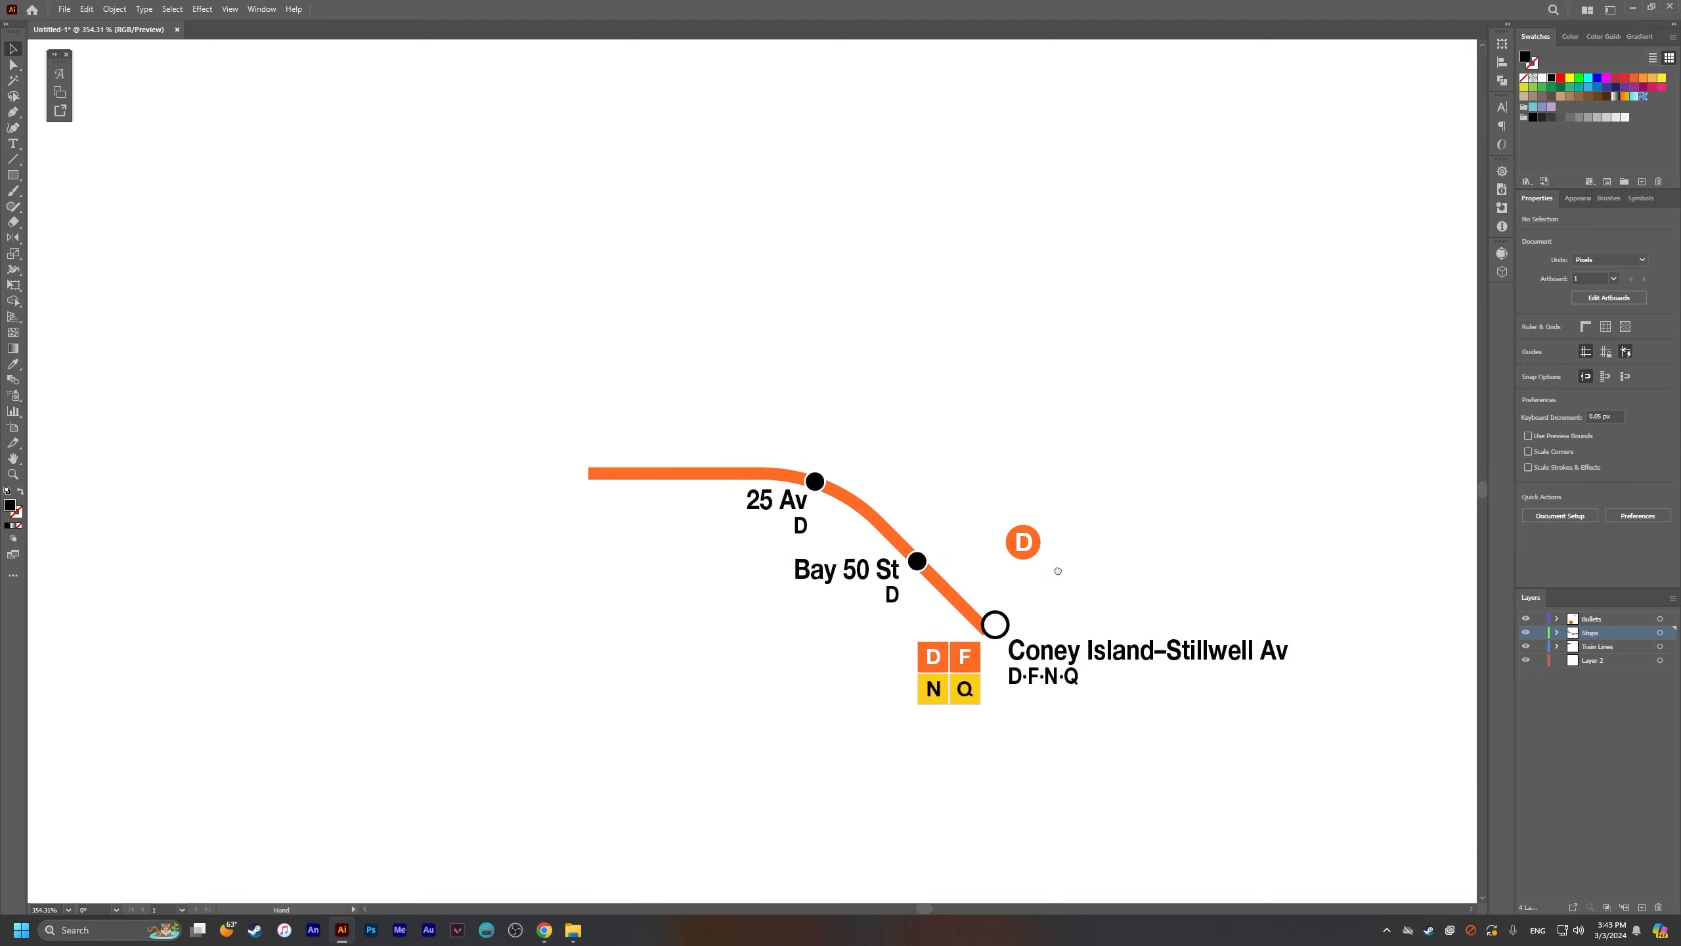
# Step: Extend the orange line with the Pen tool from its western end, adding a 45° segment up to the northwest
pyautogui.press('a')
pyautogui.press('p')
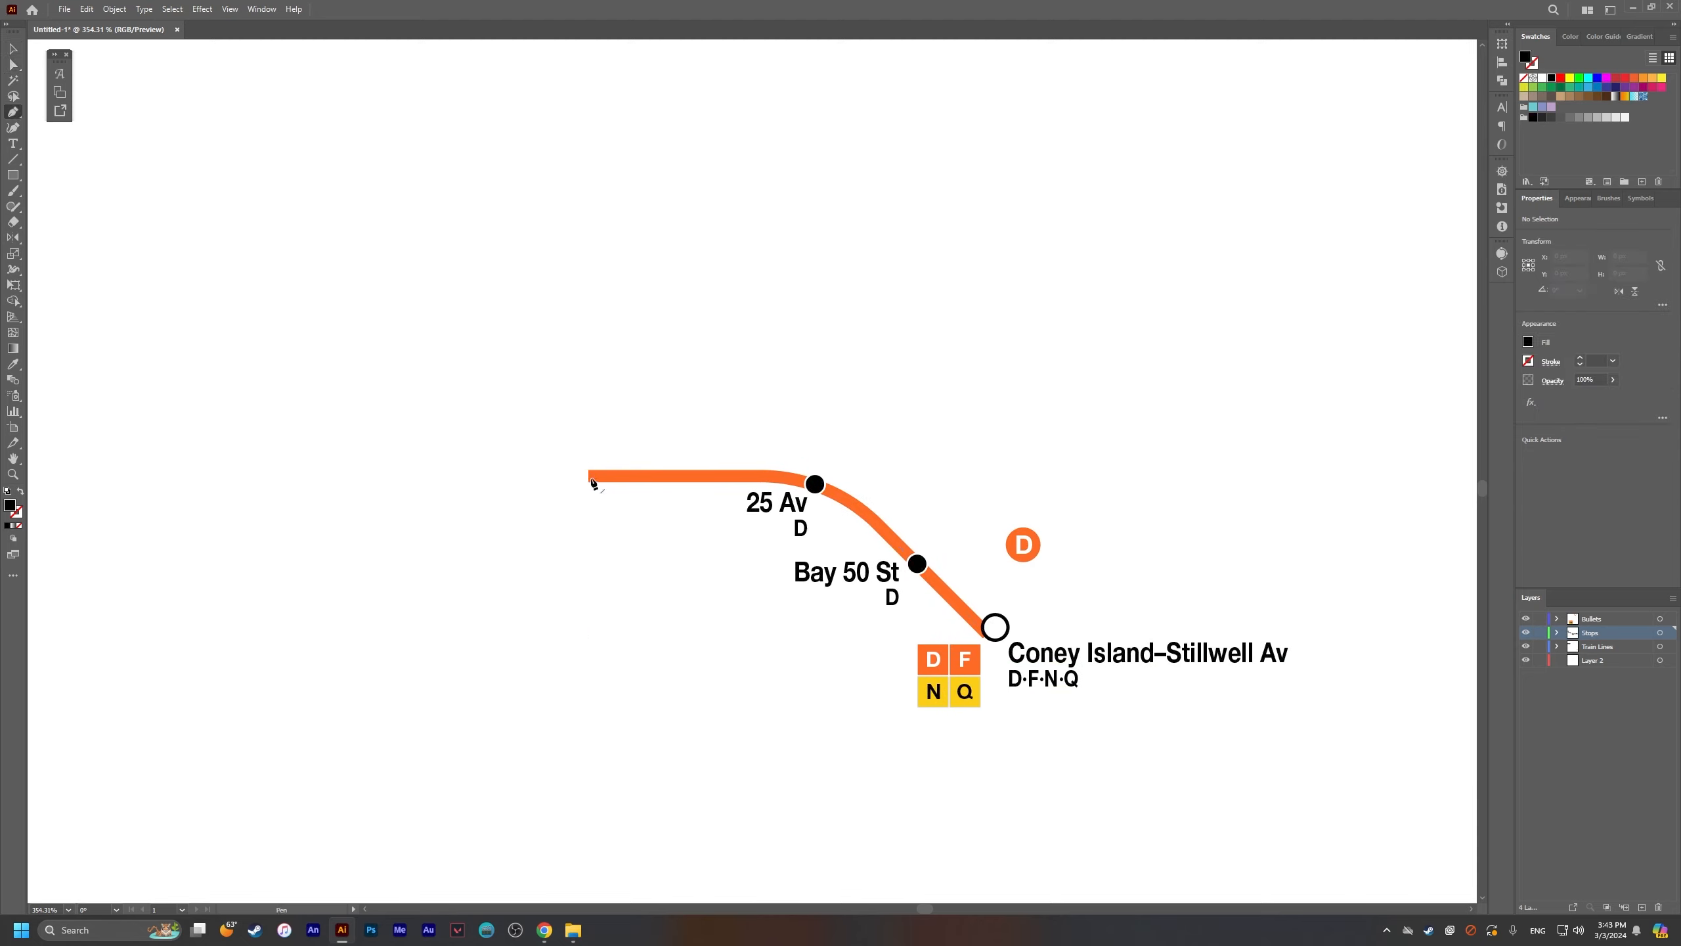
pyautogui.click(591, 476)
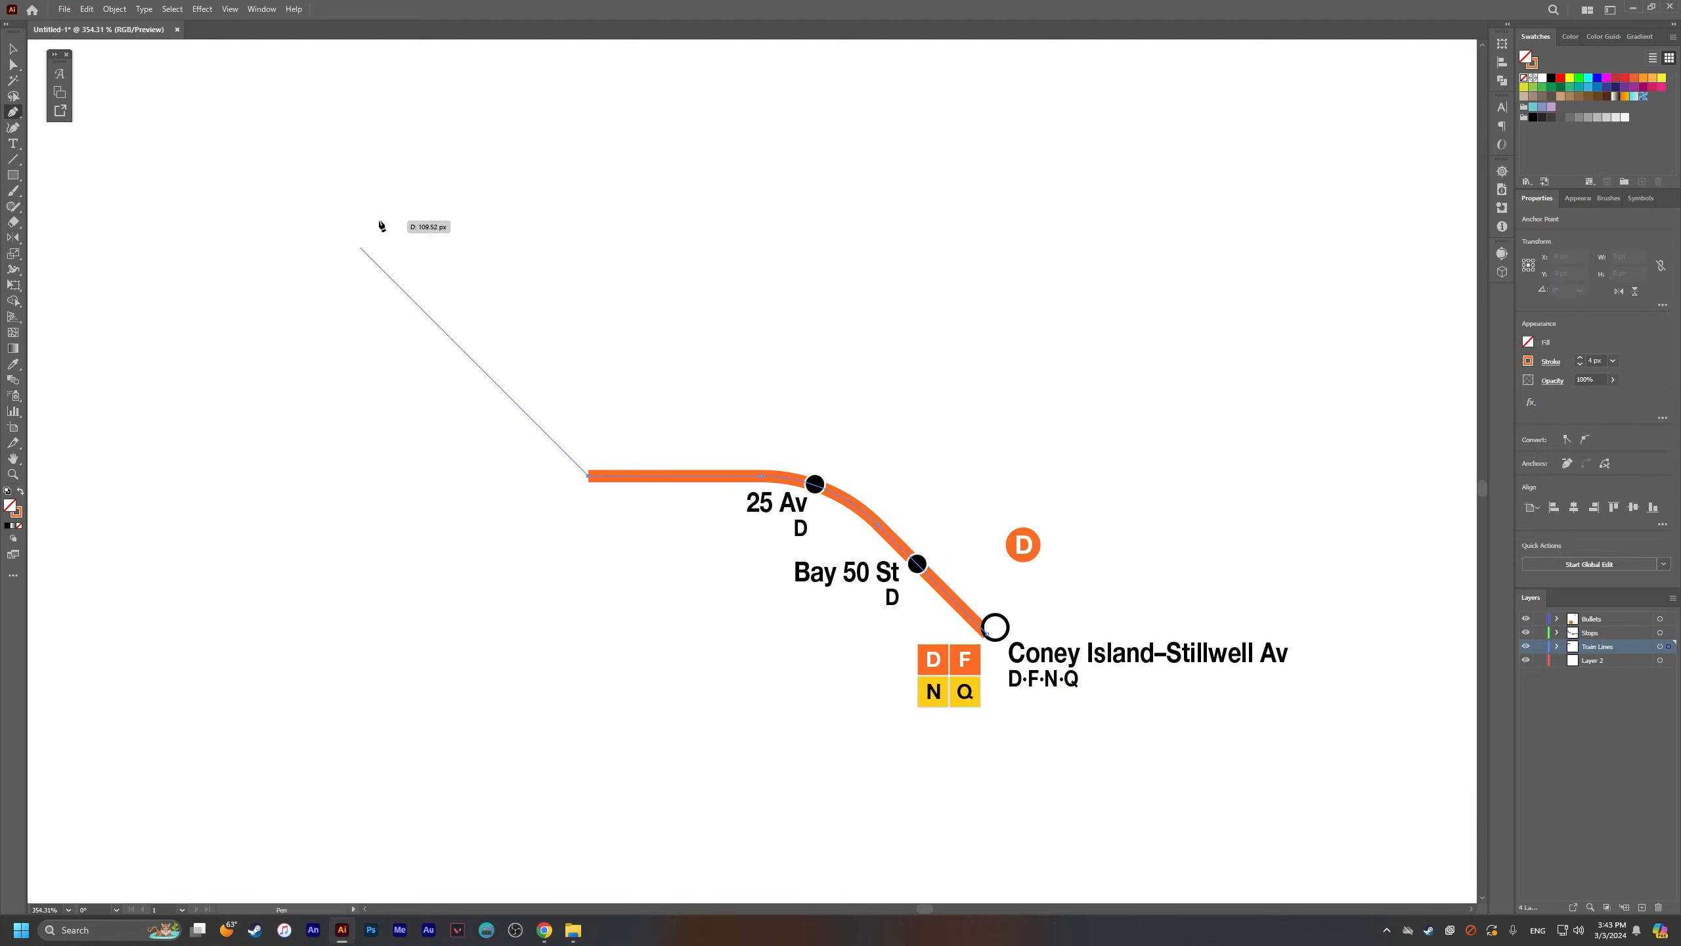
pyautogui.keyDown('shift'); pyautogui.click(264, 152); pyautogui.keyUp('shift')
# Step: Round the sharp corner between the horizontal stretch and the new diagonal into a wide curve, checking against the reference map
pyautogui.press('a')
pyautogui.click(732, 413)
pyautogui.moveTo(589, 421); pyautogui.dragTo(832, 548)
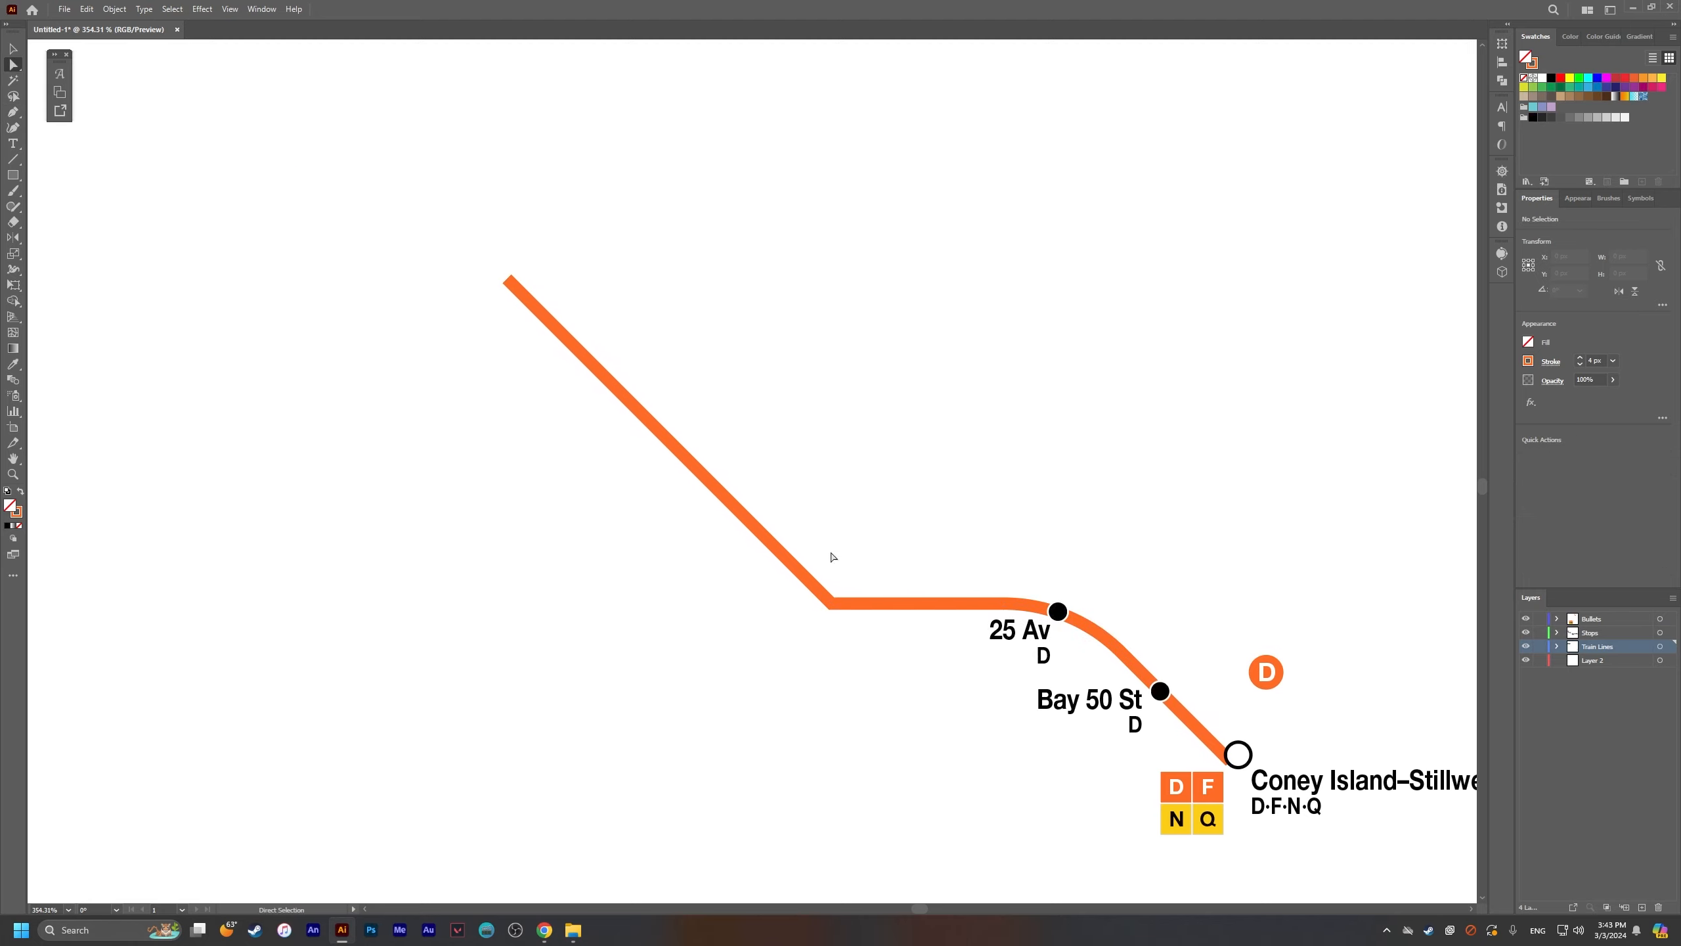
pyautogui.click(830, 605)
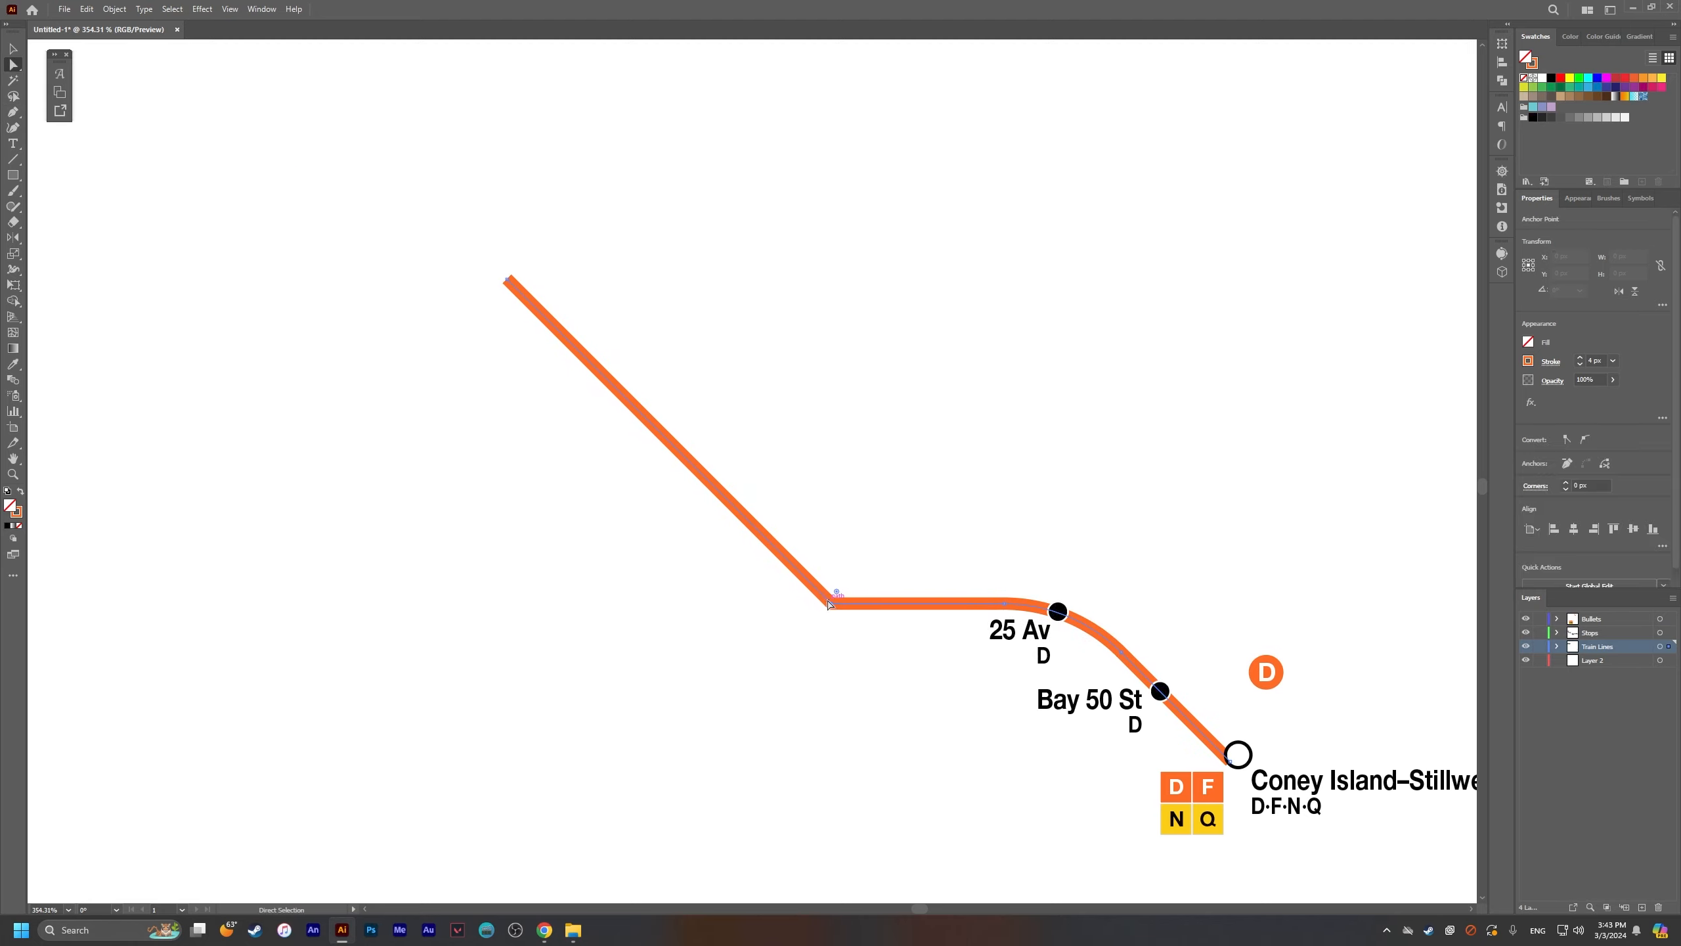
pyautogui.moveTo(880, 553); pyautogui.dragTo(968, 465)
pyautogui.press('v')
pyautogui.click(1040, 522)
pyautogui.hotkey('alt', 'Tab')
pyautogui.hotkey('alt', 'Tab')
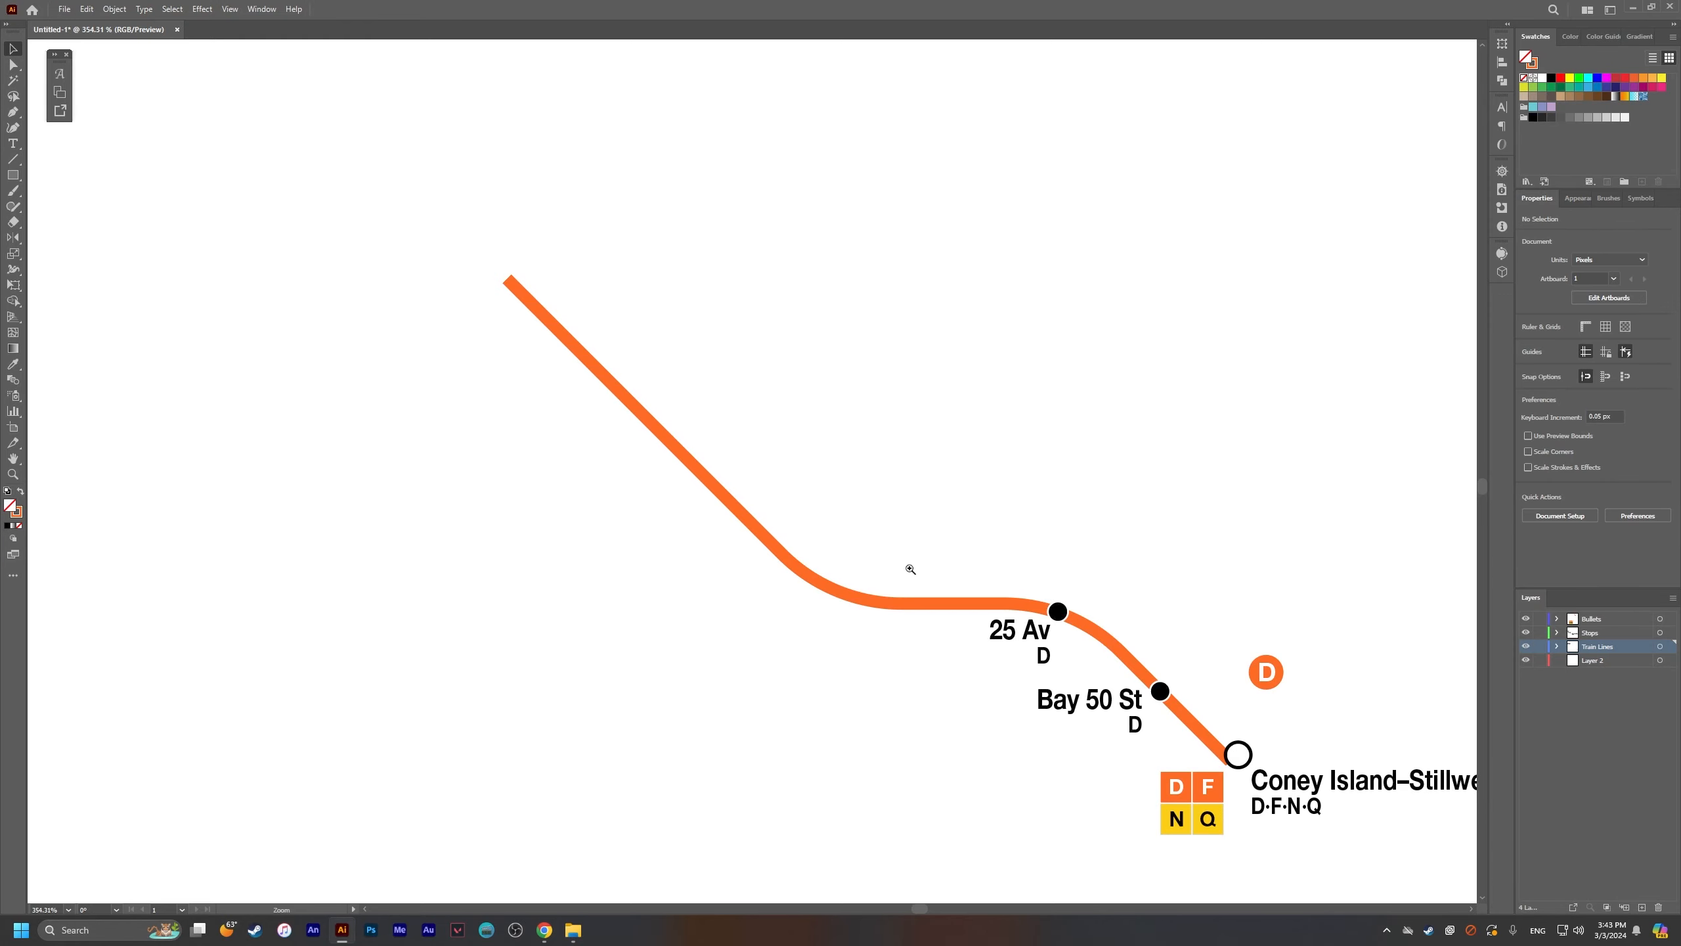
# Step: Duplicate the 25 Av label and its stop dot west onto the straight horizontal stretch of the orange line
pyautogui.moveTo(910, 569); pyautogui.dragTo(994, 588)
pyautogui.moveTo(994, 587); pyautogui.dragTo(887, 563)
pyautogui.click(1016, 649)
pyautogui.hotkey('alt', 'Tab')
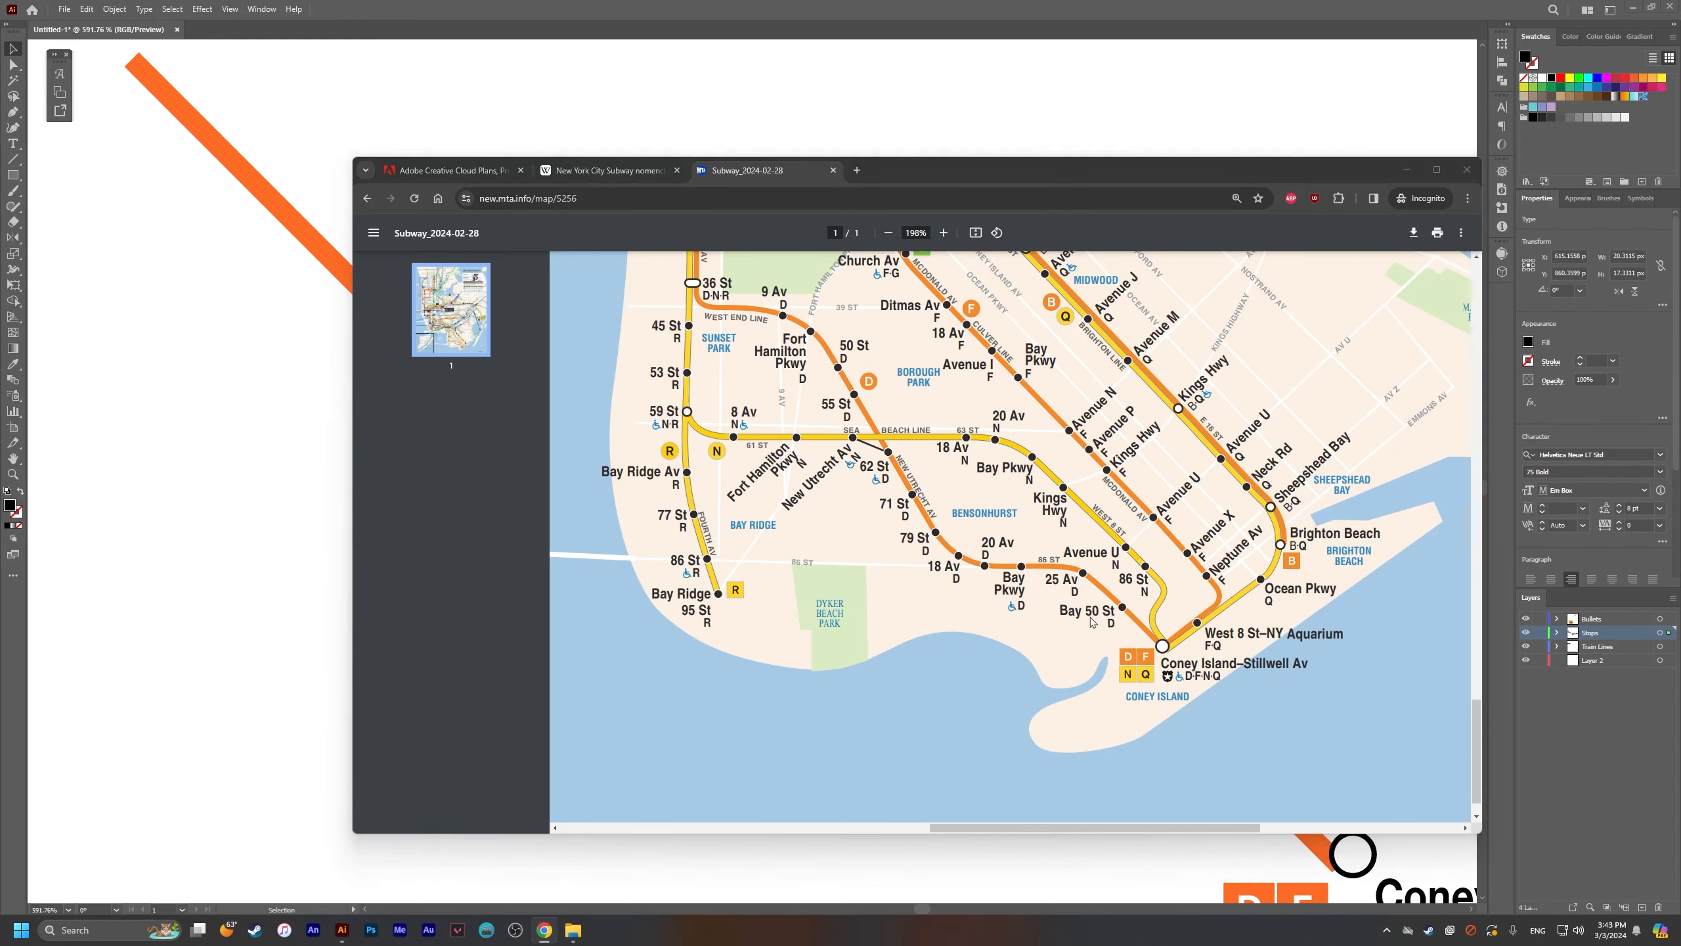
pyautogui.hotkey('alt', 'Tab')
pyautogui.keyDown('shift'); pyautogui.click(1051, 615); pyautogui.keyUp('shift')
pyautogui.moveTo(1051, 614); pyautogui.dragTo(688, 610)
# Step: Change the copied label's station name to Bay Pkwy
pyautogui.press('t')
pyautogui.press('BackSpace')
pyautogui.press('Delete')
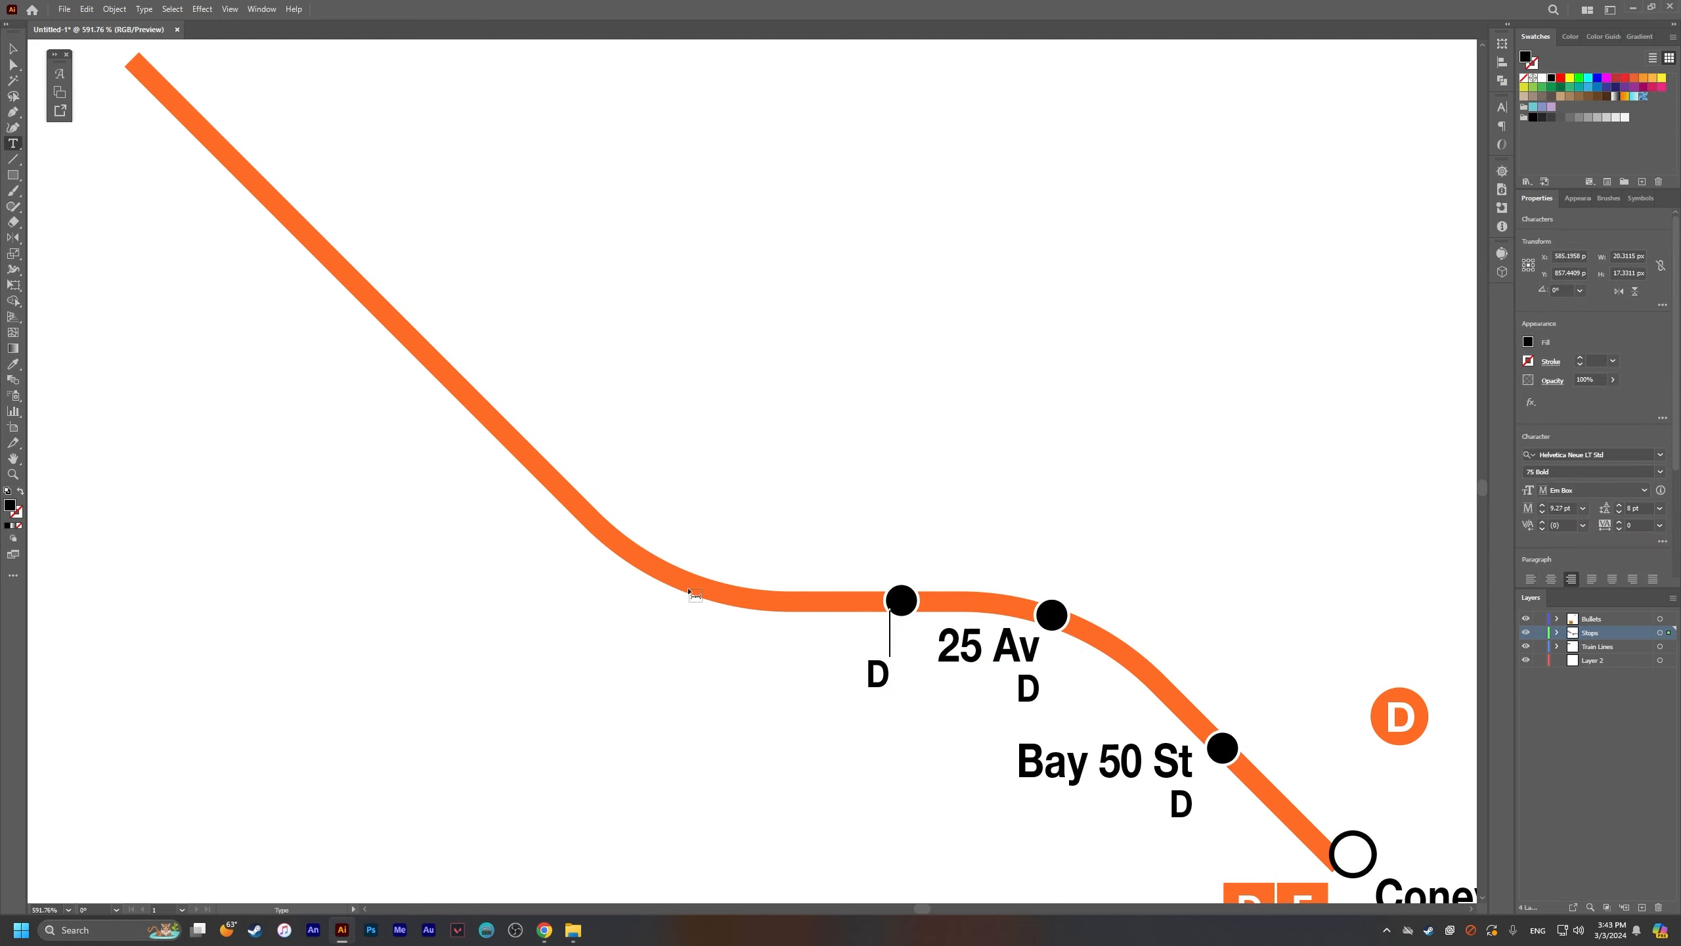
pyautogui.write('Bay Pkwy')
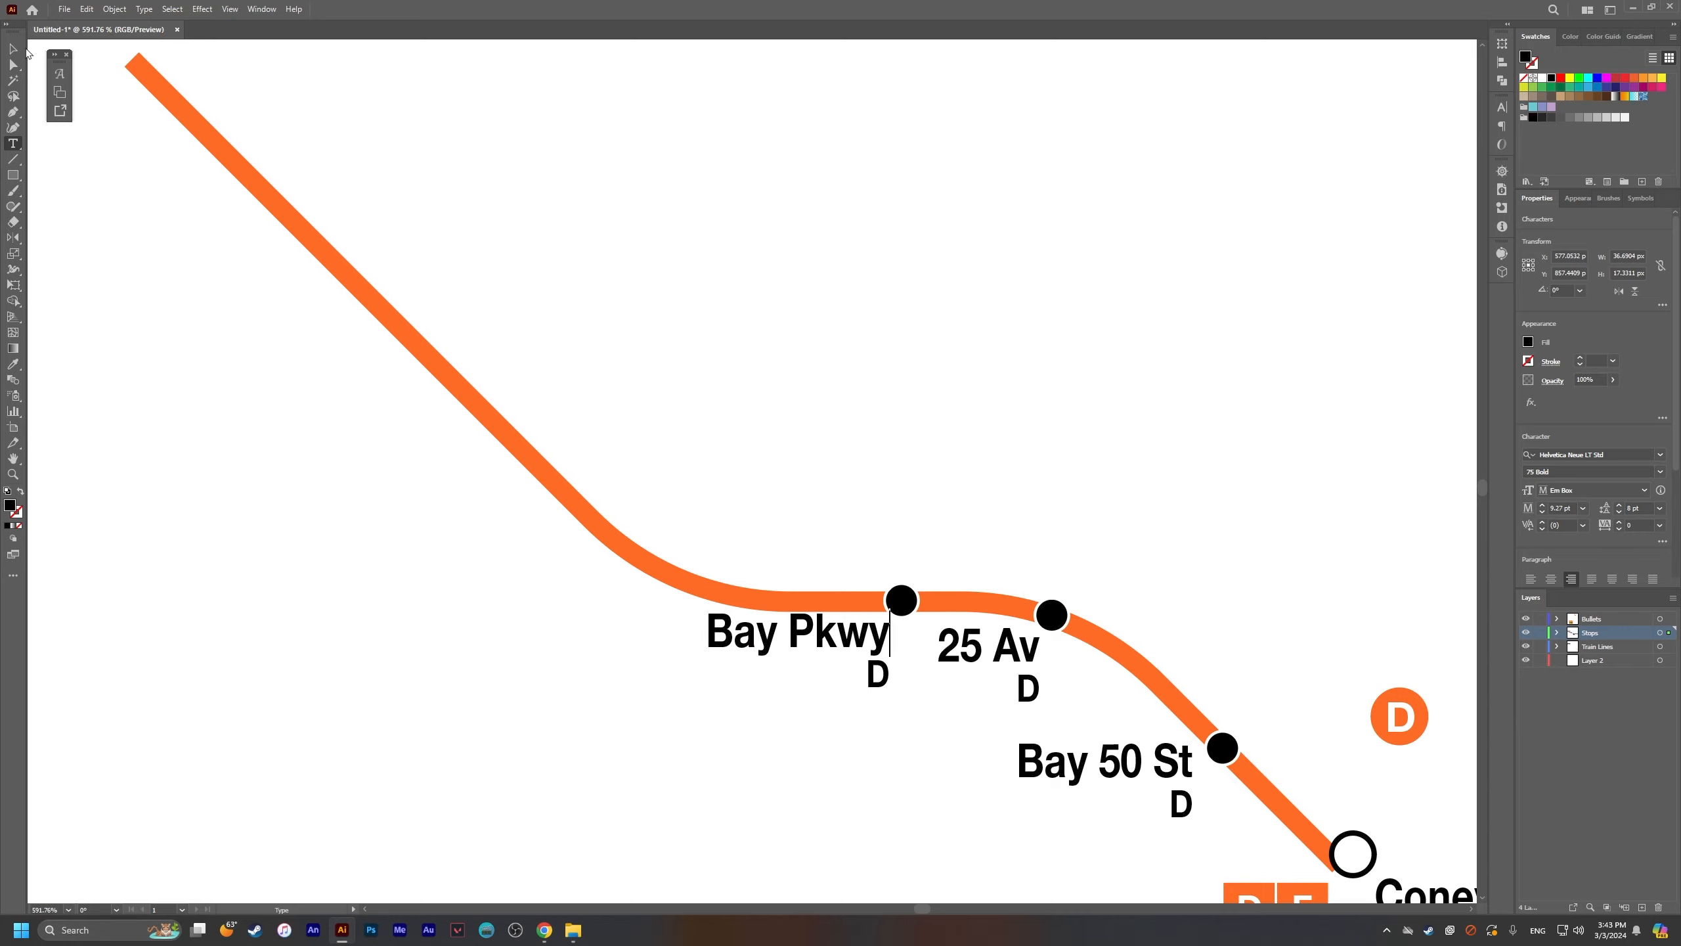
pyautogui.press('Escape')
# Step: Check the Bay Pkwy label on the reference map and break it onto two lines, with Pkwy below Bay
pyautogui.hotkey('alt', 'Tab')
pyautogui.hotkey('alt', 'Tab')
pyautogui.press('t')
pyautogui.click(792, 631)
pyautogui.press('Return')
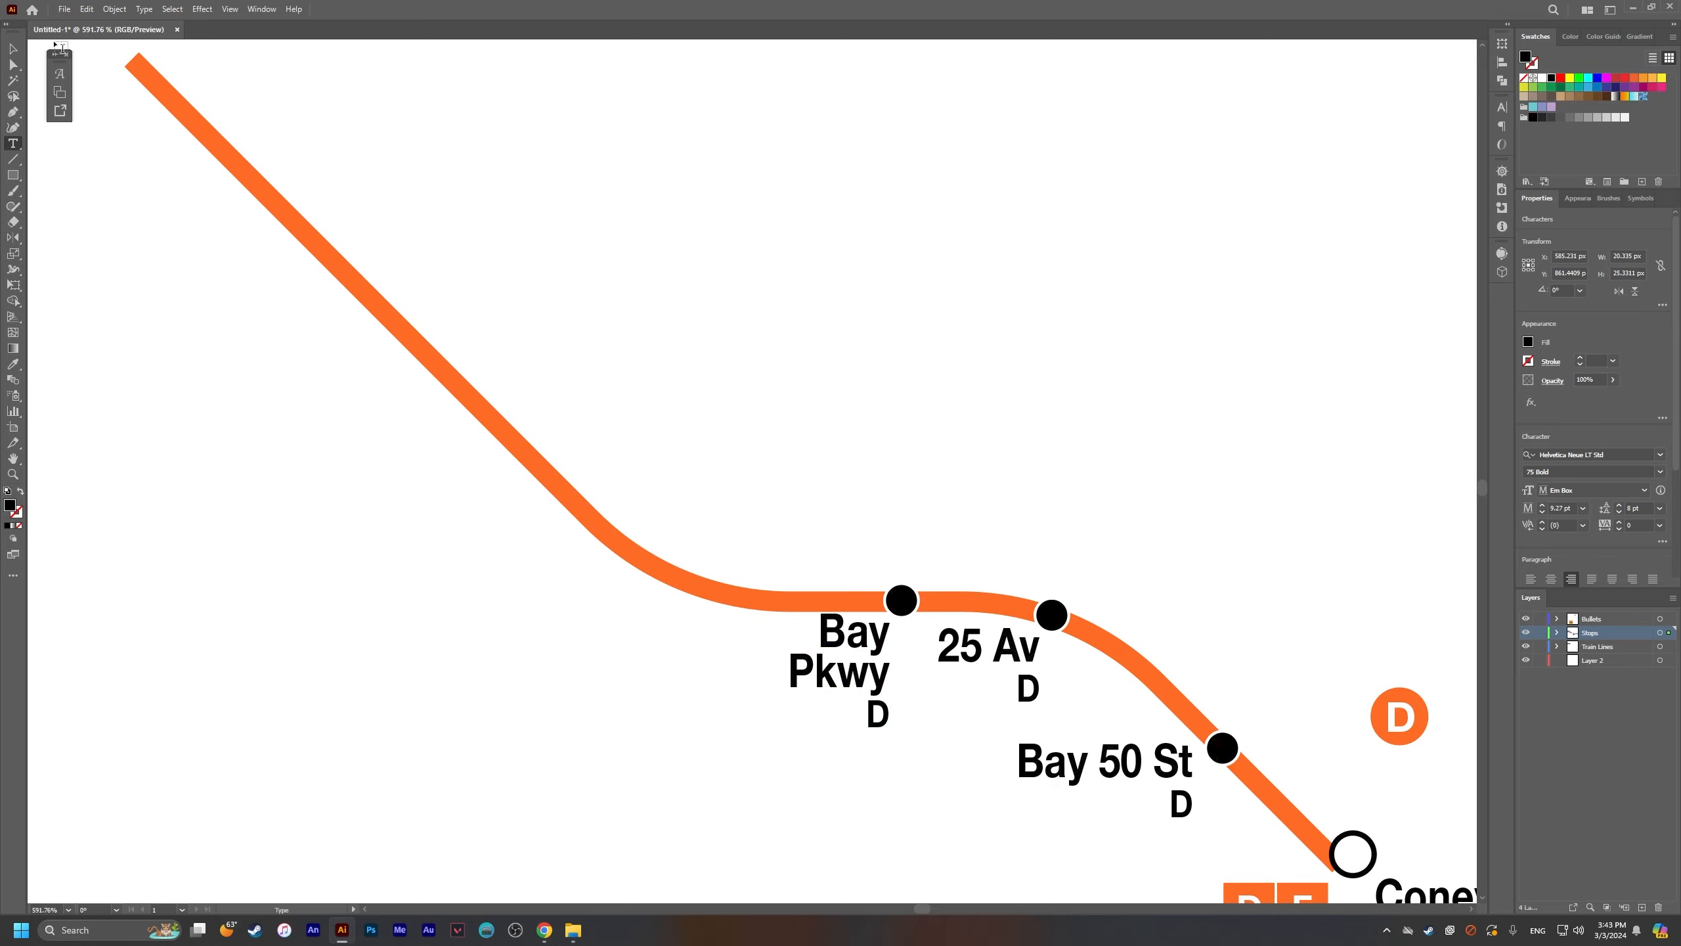
pyautogui.press('Escape')
# Step: Shift the Bay Pkwy and 25 Av labels slightly east so they sit more directly beneath their stop dots
pyautogui.hotkey('alt', 'Tab')
pyautogui.hotkey('alt', 'Tab')
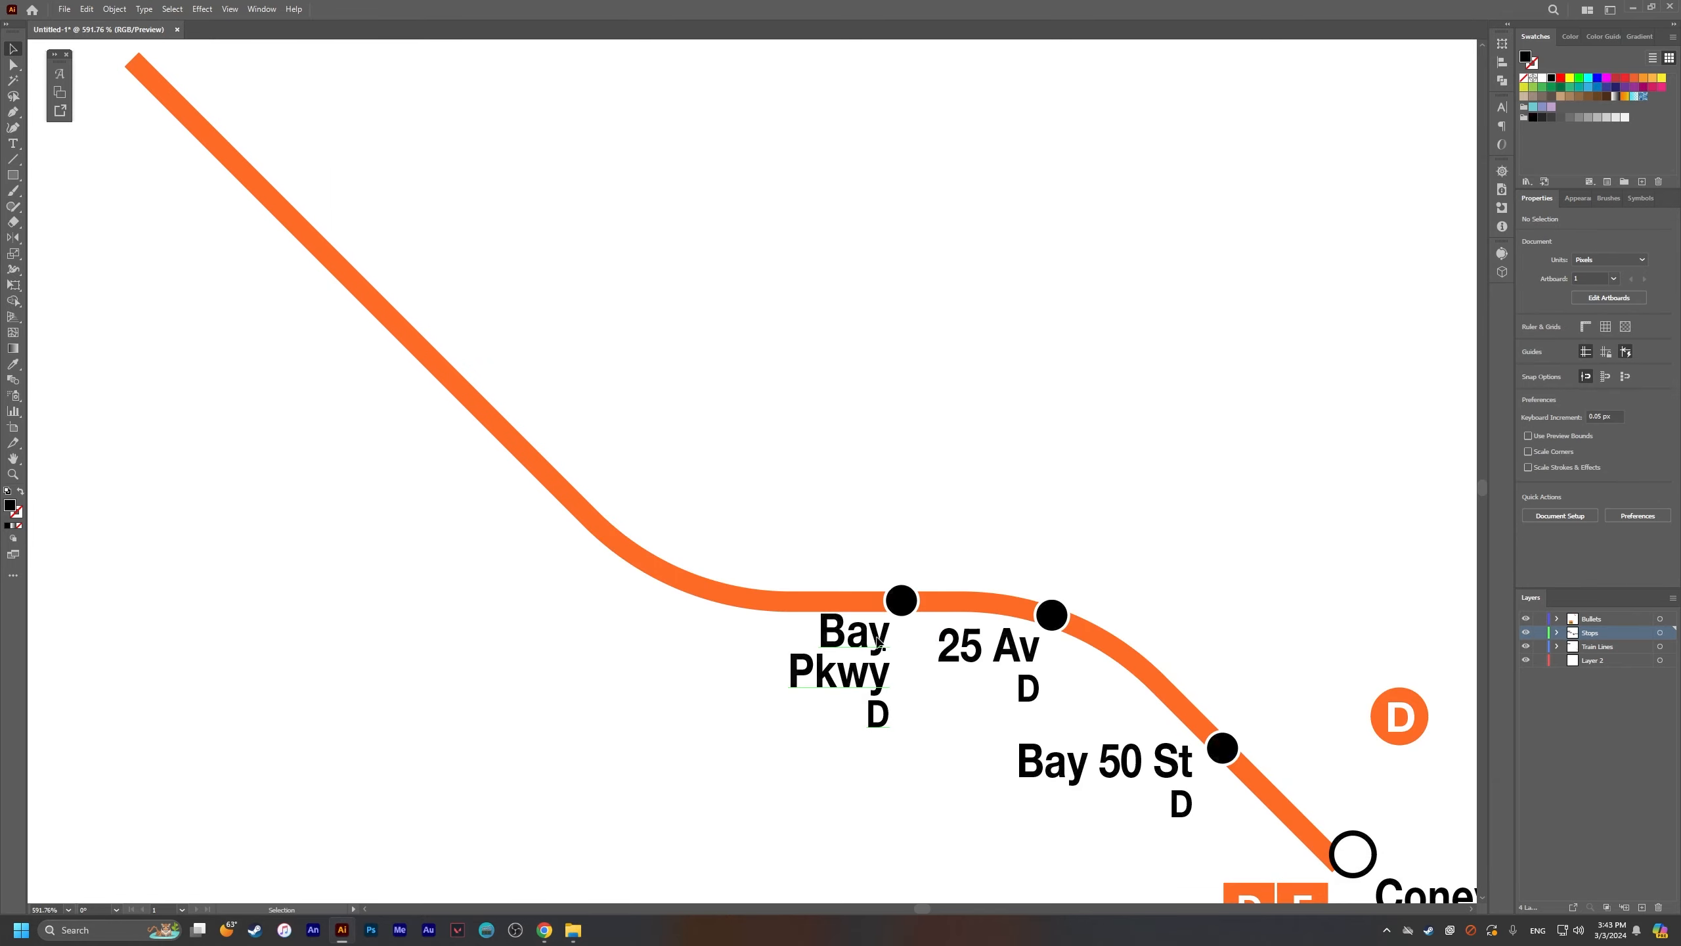
pyautogui.moveTo(884, 643); pyautogui.dragTo(905, 645)
pyautogui.click(964, 548)
pyautogui.moveTo(1021, 652); pyautogui.dragTo(1028, 655)
# Step: Compare the Bay Pkwy stop with the reference map up close and fine-tune its label position beneath the dot
pyautogui.hotkey('alt', 'Tab')
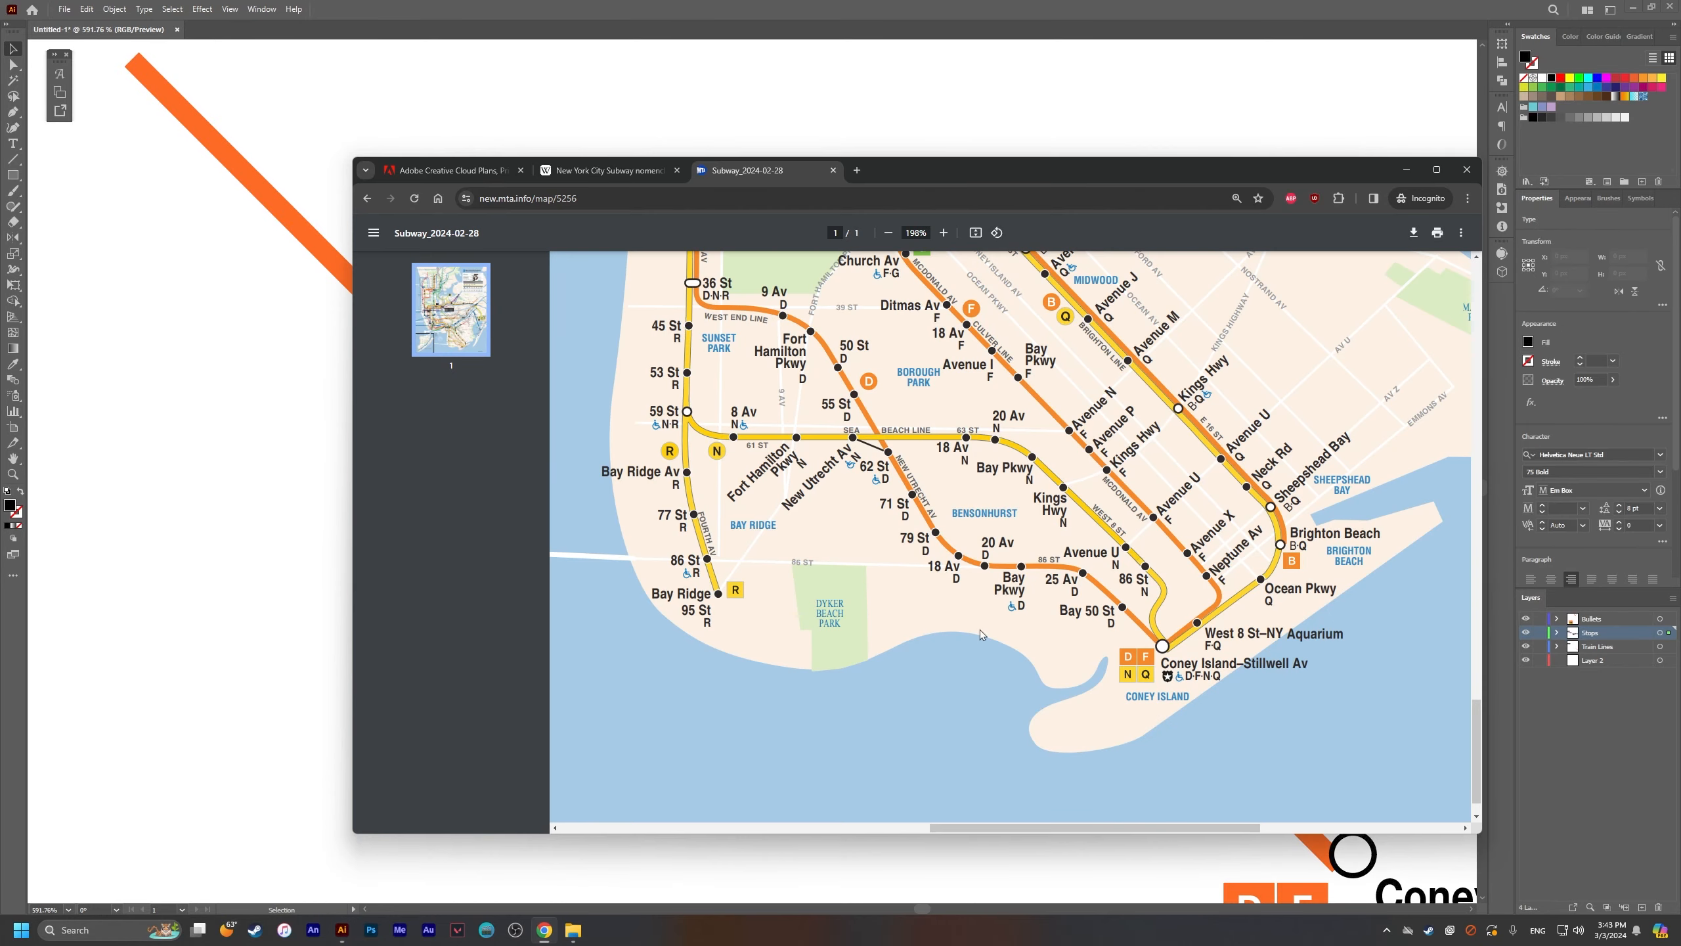
pyautogui.keyDown('ctrl'); pyautogui.scroll(5, 1010, 609); pyautogui.keyUp('ctrl')
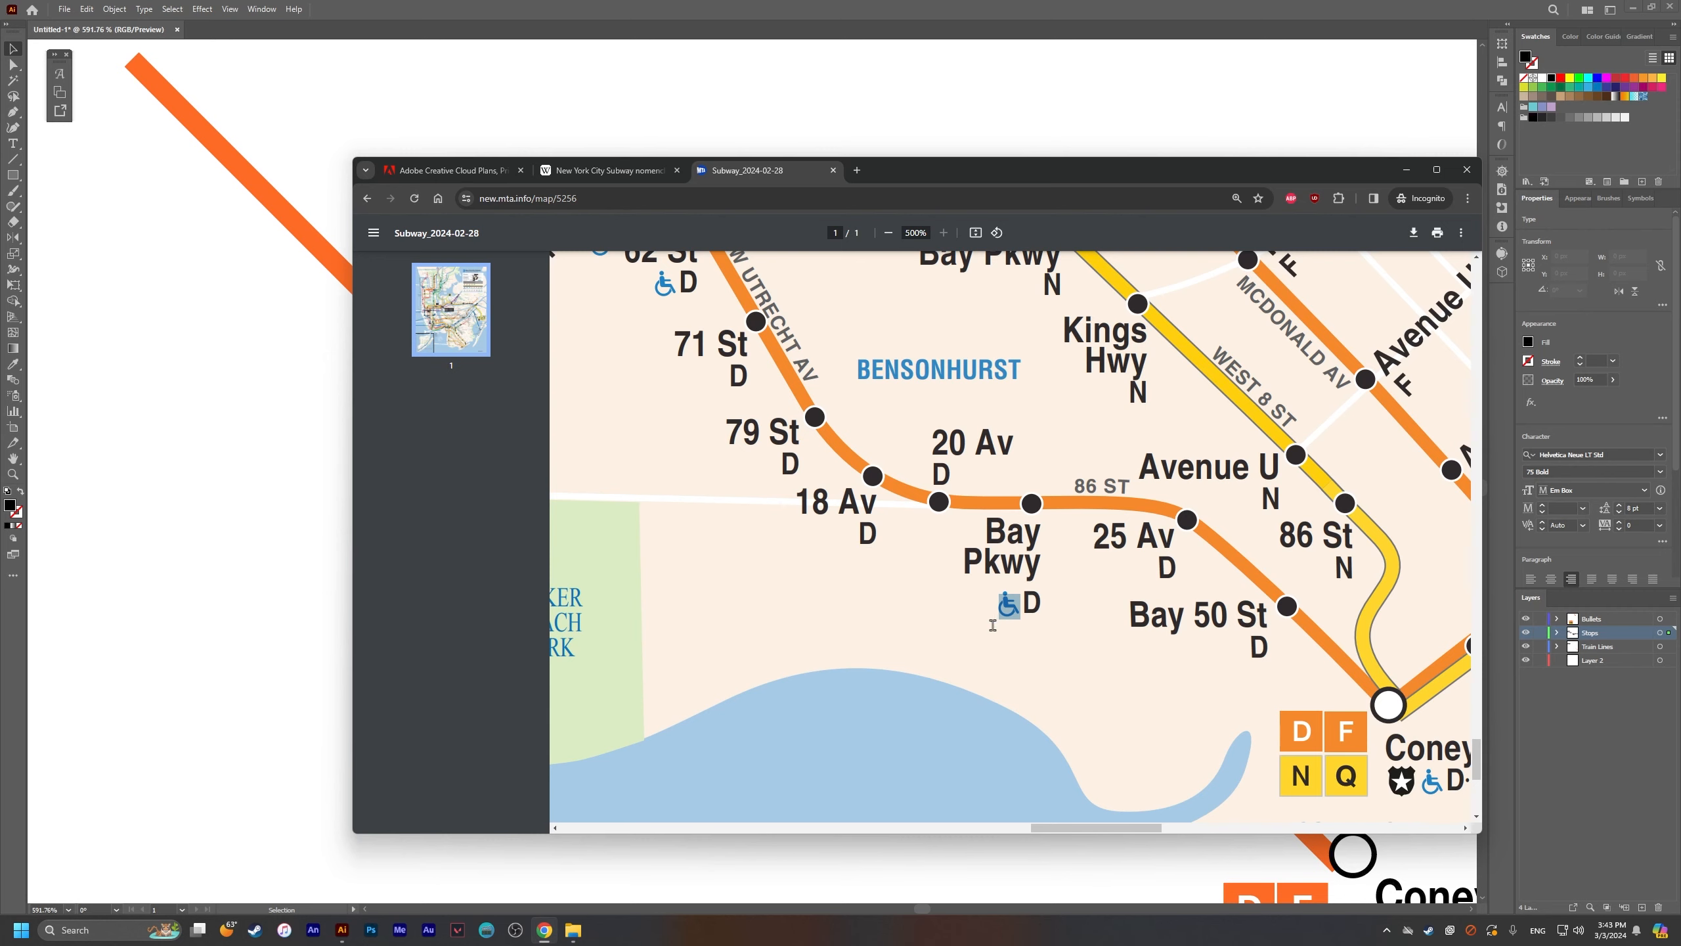
pyautogui.keyDown('ctrl'); pyautogui.scroll(-5, 908, 621); pyautogui.keyUp('ctrl')
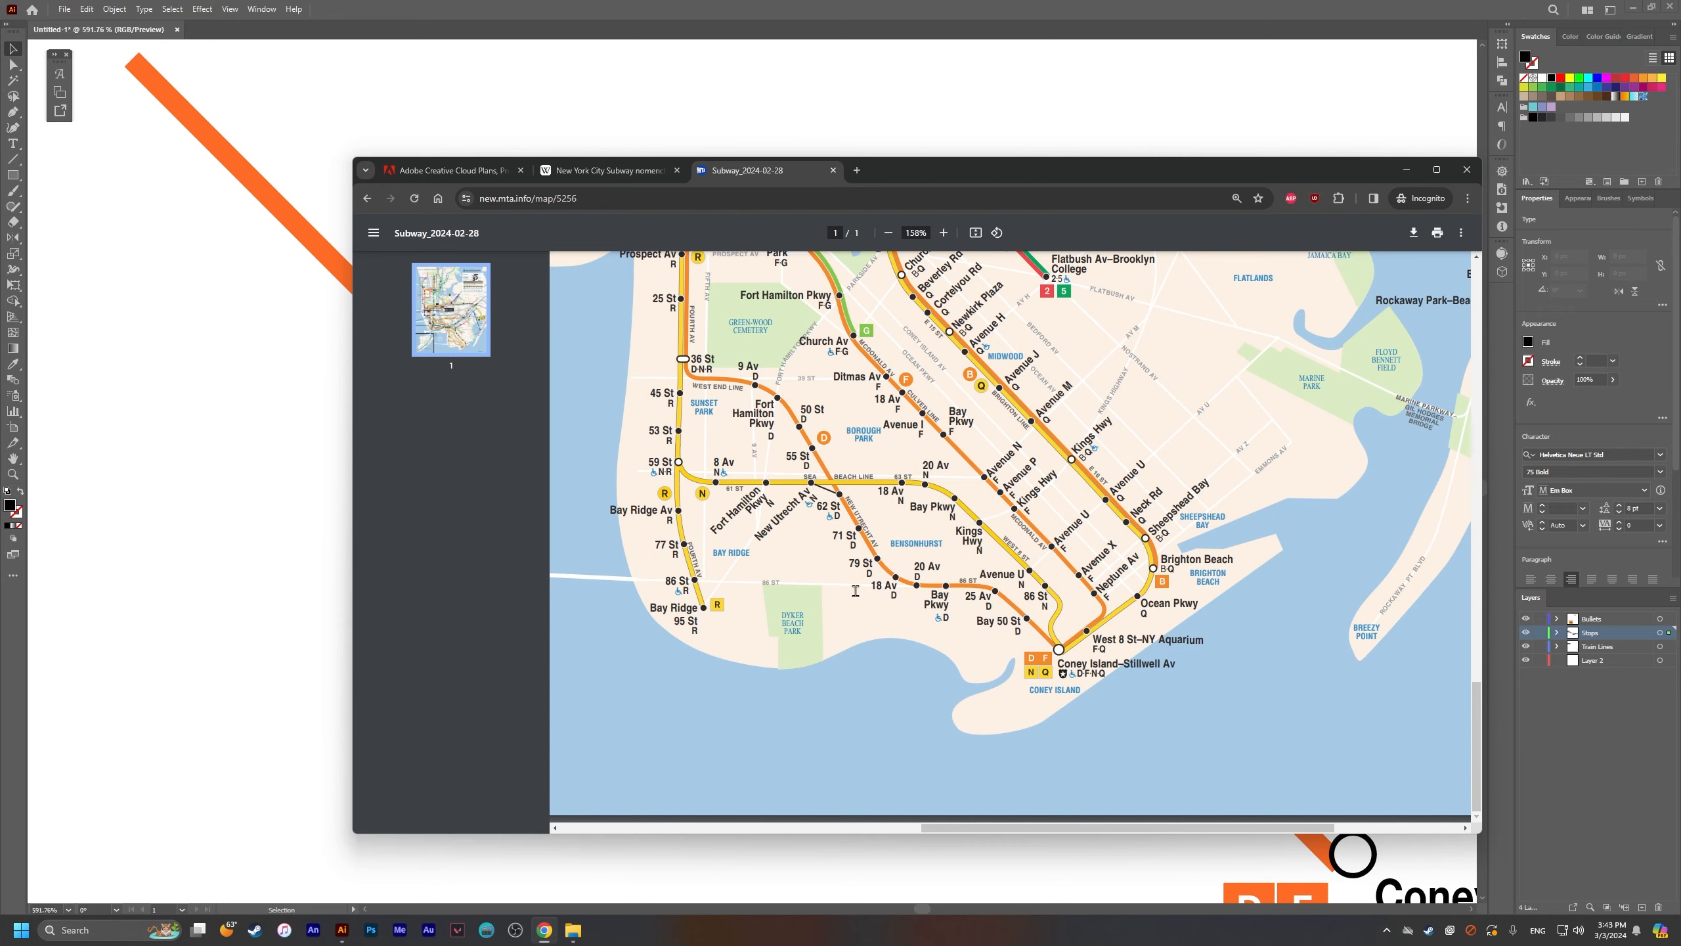
pyautogui.keyDown('ctrl'); pyautogui.scroll(3, 908, 621); pyautogui.keyUp('ctrl')
pyautogui.hotkey('alt', 'Tab')
pyautogui.moveTo(907, 661); pyautogui.dragTo(904, 663)
pyautogui.hotkey('alt', 'Tab')
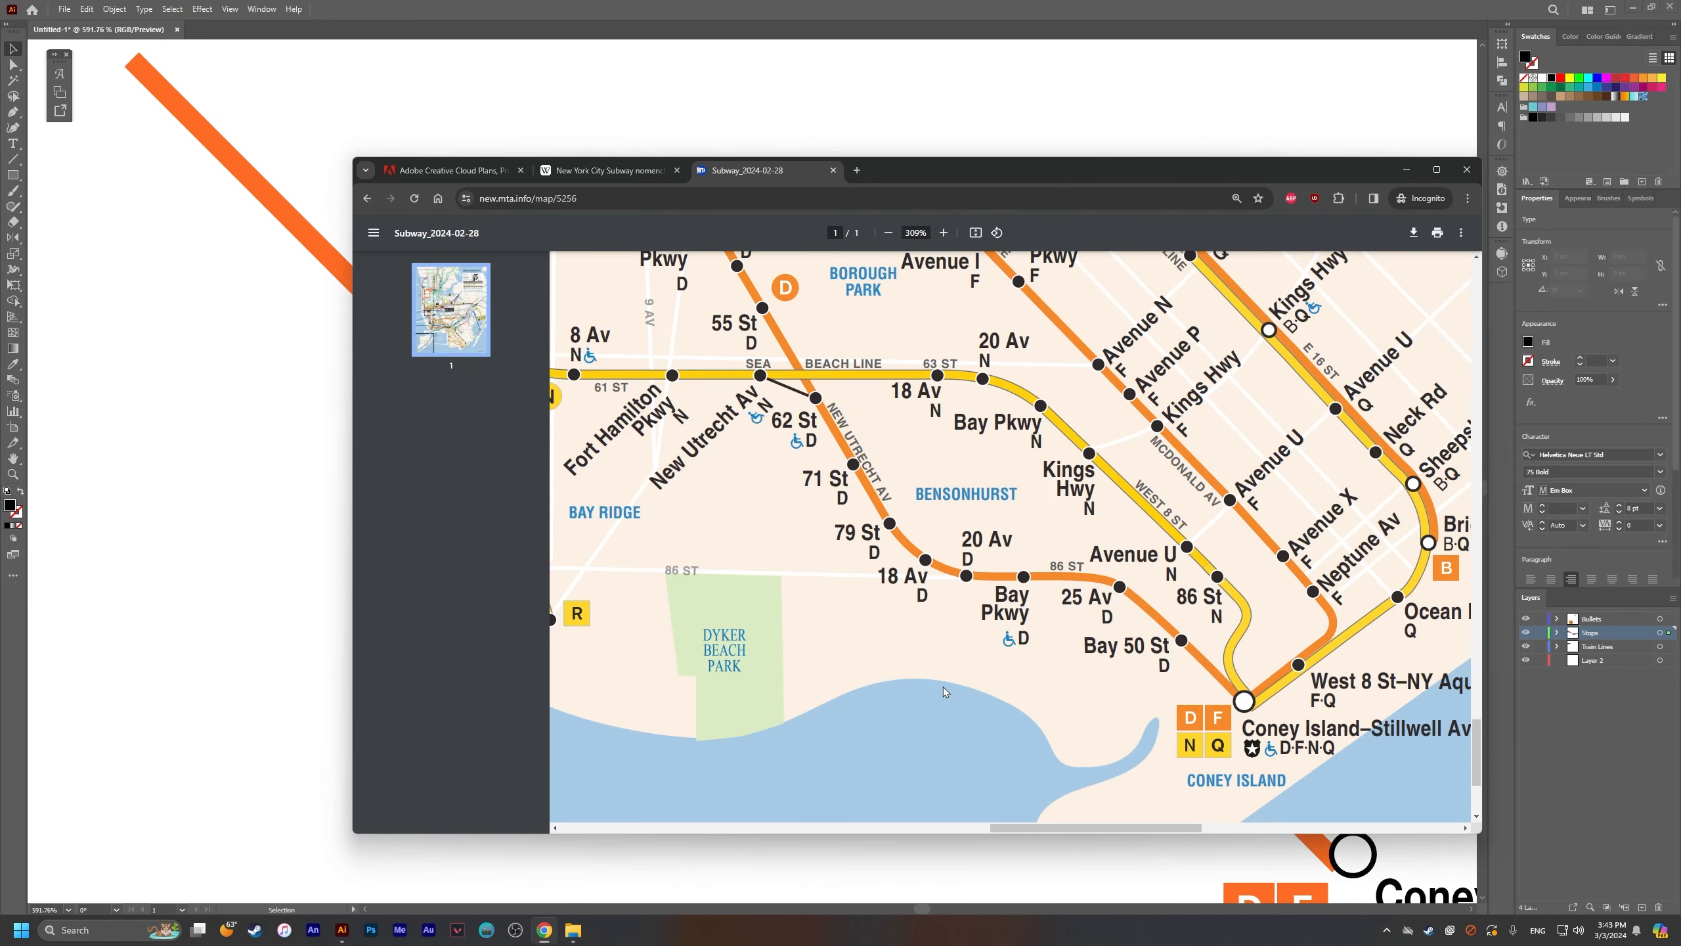
pyautogui.hotkey('alt', 'Tab')
pyautogui.click(948, 712)
# Step: Duplicate the 25 Av stop dot west of Bay Pkwy, to where the line starts curving up to the northwest
pyautogui.hotkey('alt', 'Tab')
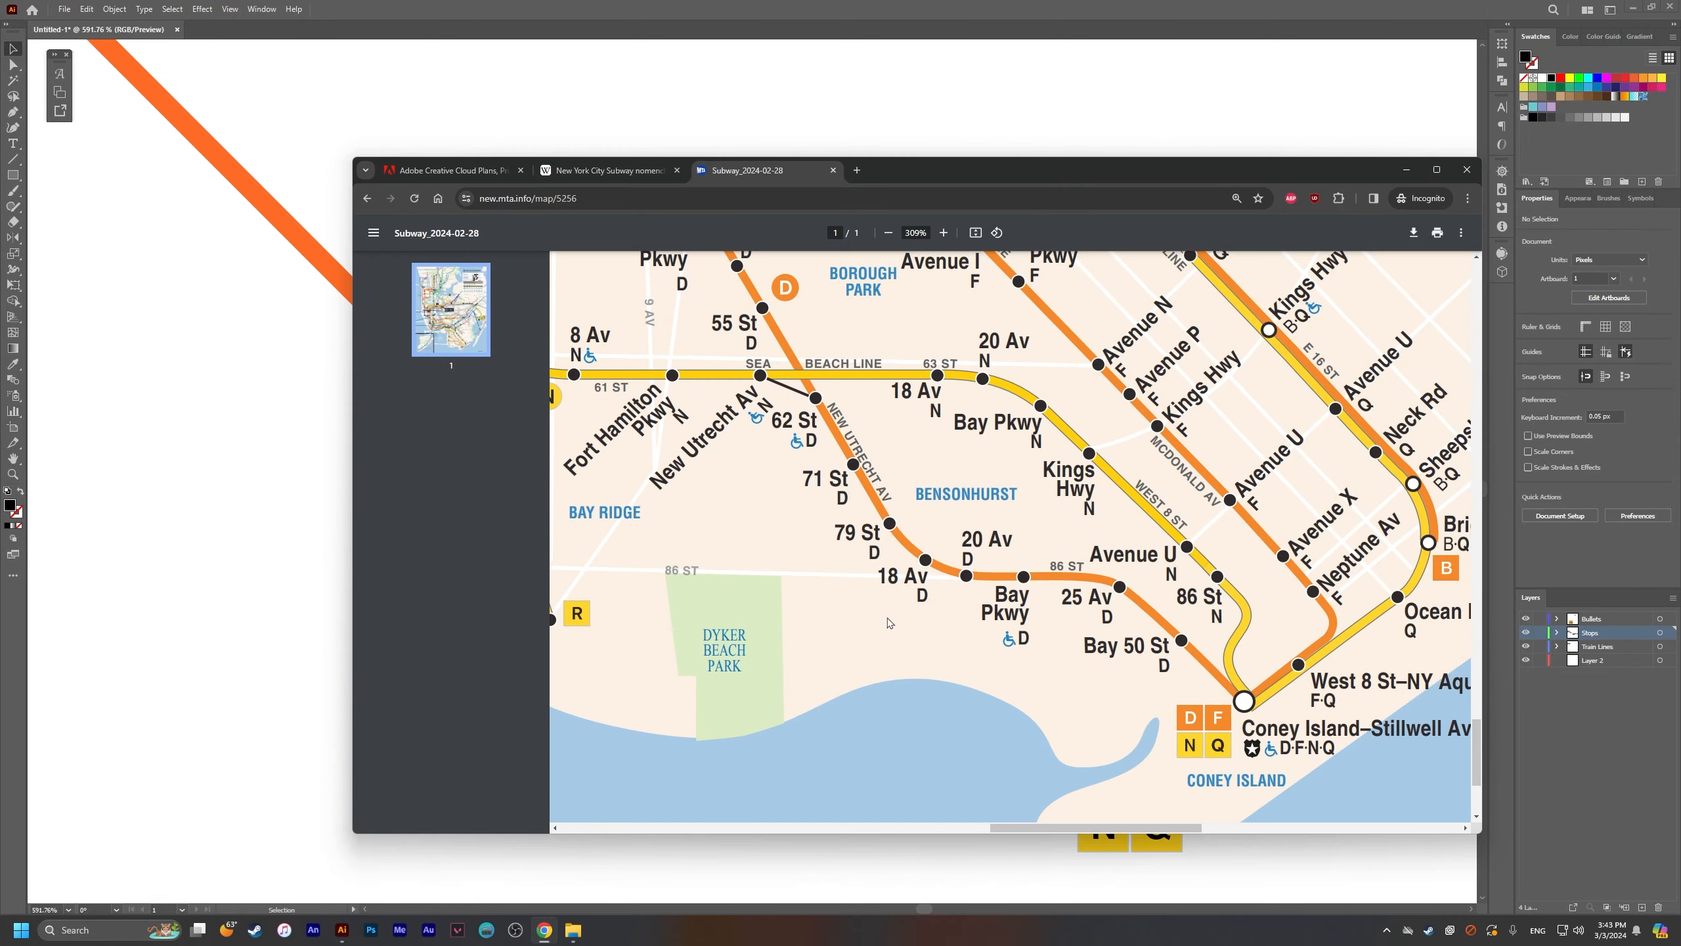
pyautogui.hotkey('alt', 'Tab')
pyautogui.moveTo(735, 621); pyautogui.dragTo(871, 681)
pyautogui.click(1034, 584)
pyautogui.moveTo(1046, 543); pyautogui.dragTo(740, 530)
pyautogui.click(771, 511)
# Step: Copy the 25 Av label above the line, left-align its text, and change the station name to 20 Av
pyautogui.hotkey('alt', 'Tab')
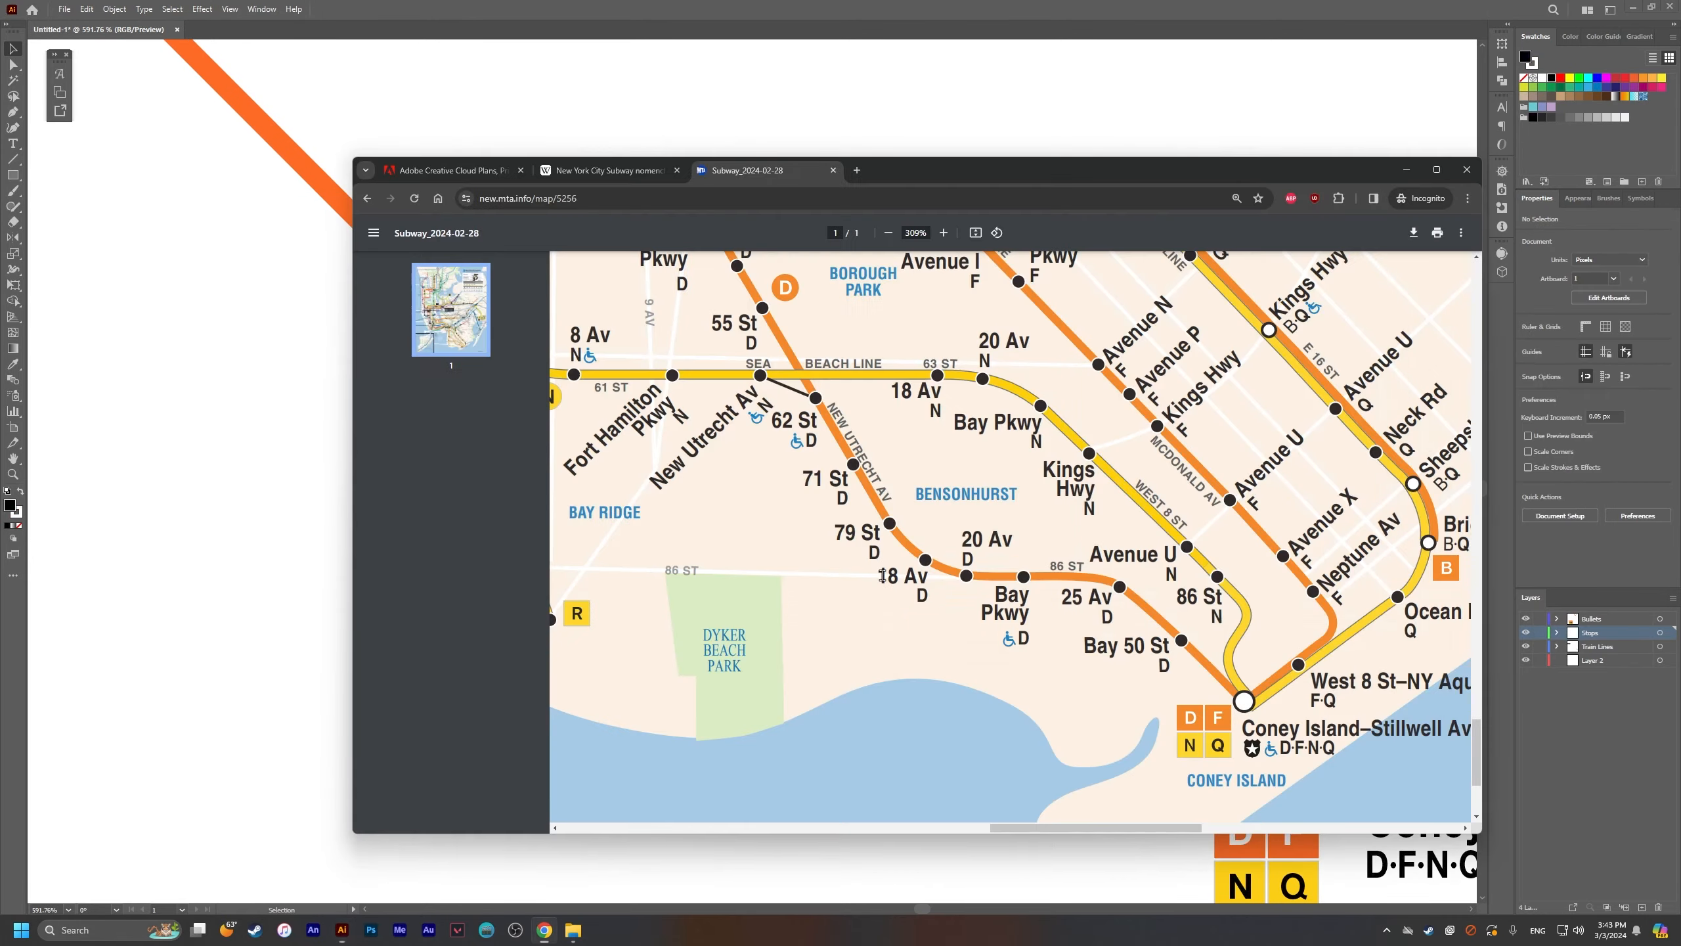
pyautogui.hotkey('alt', 'Tab')
pyautogui.moveTo(987, 570); pyautogui.dragTo(1021, 437)
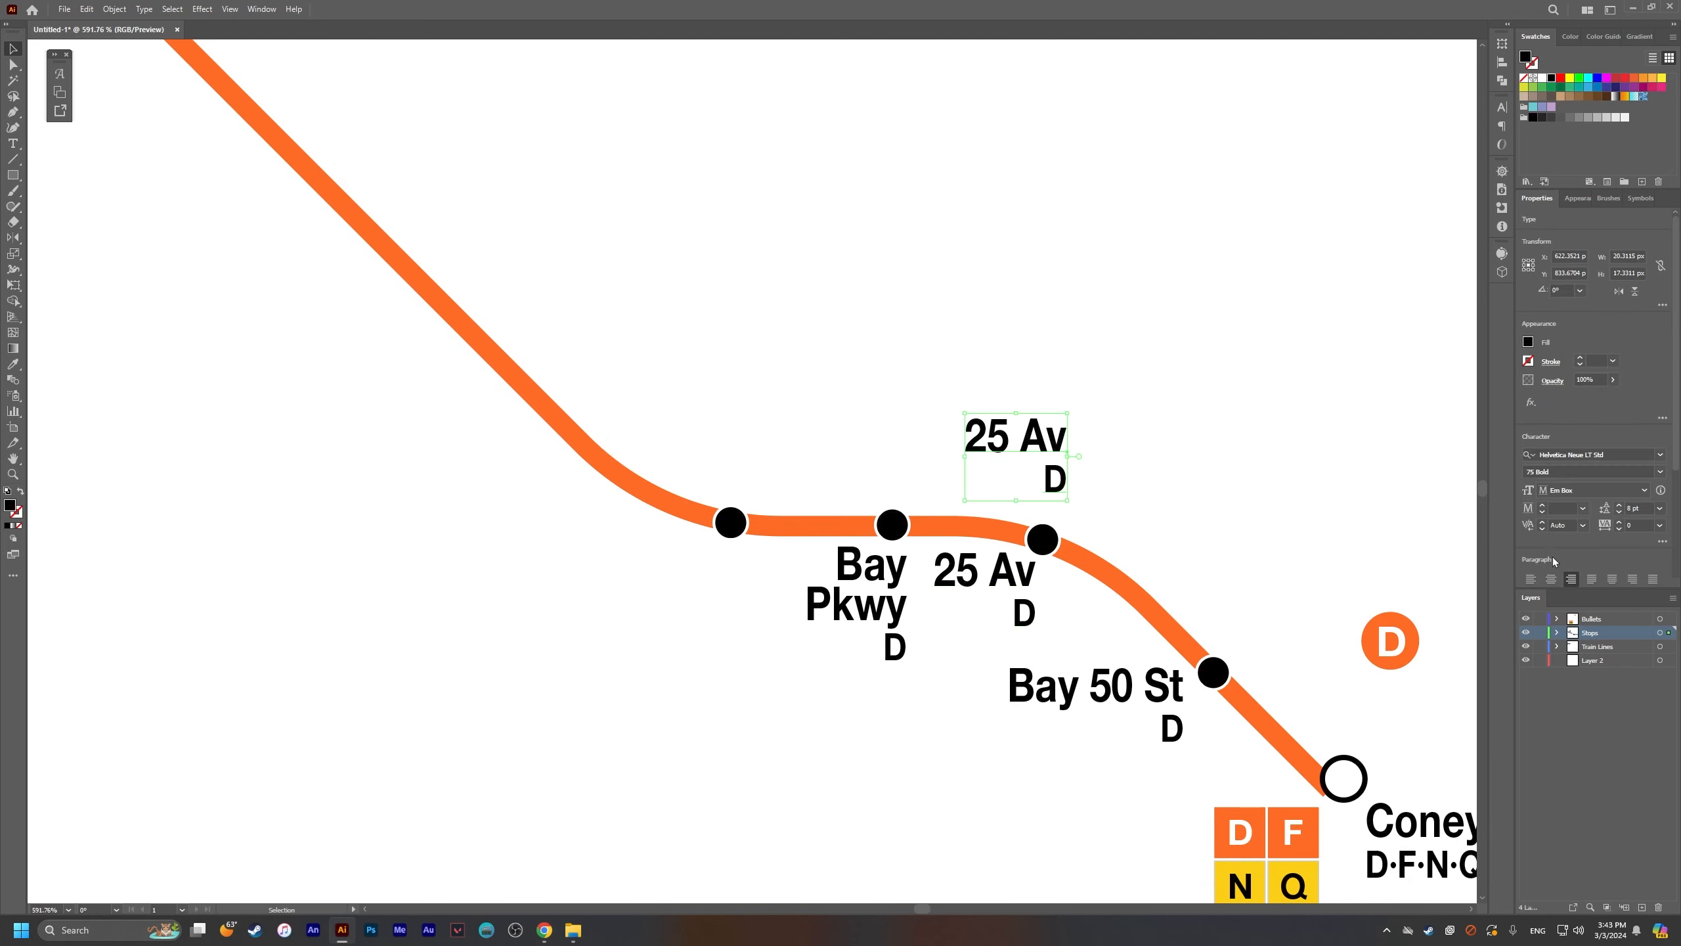
pyautogui.click(1529, 578)
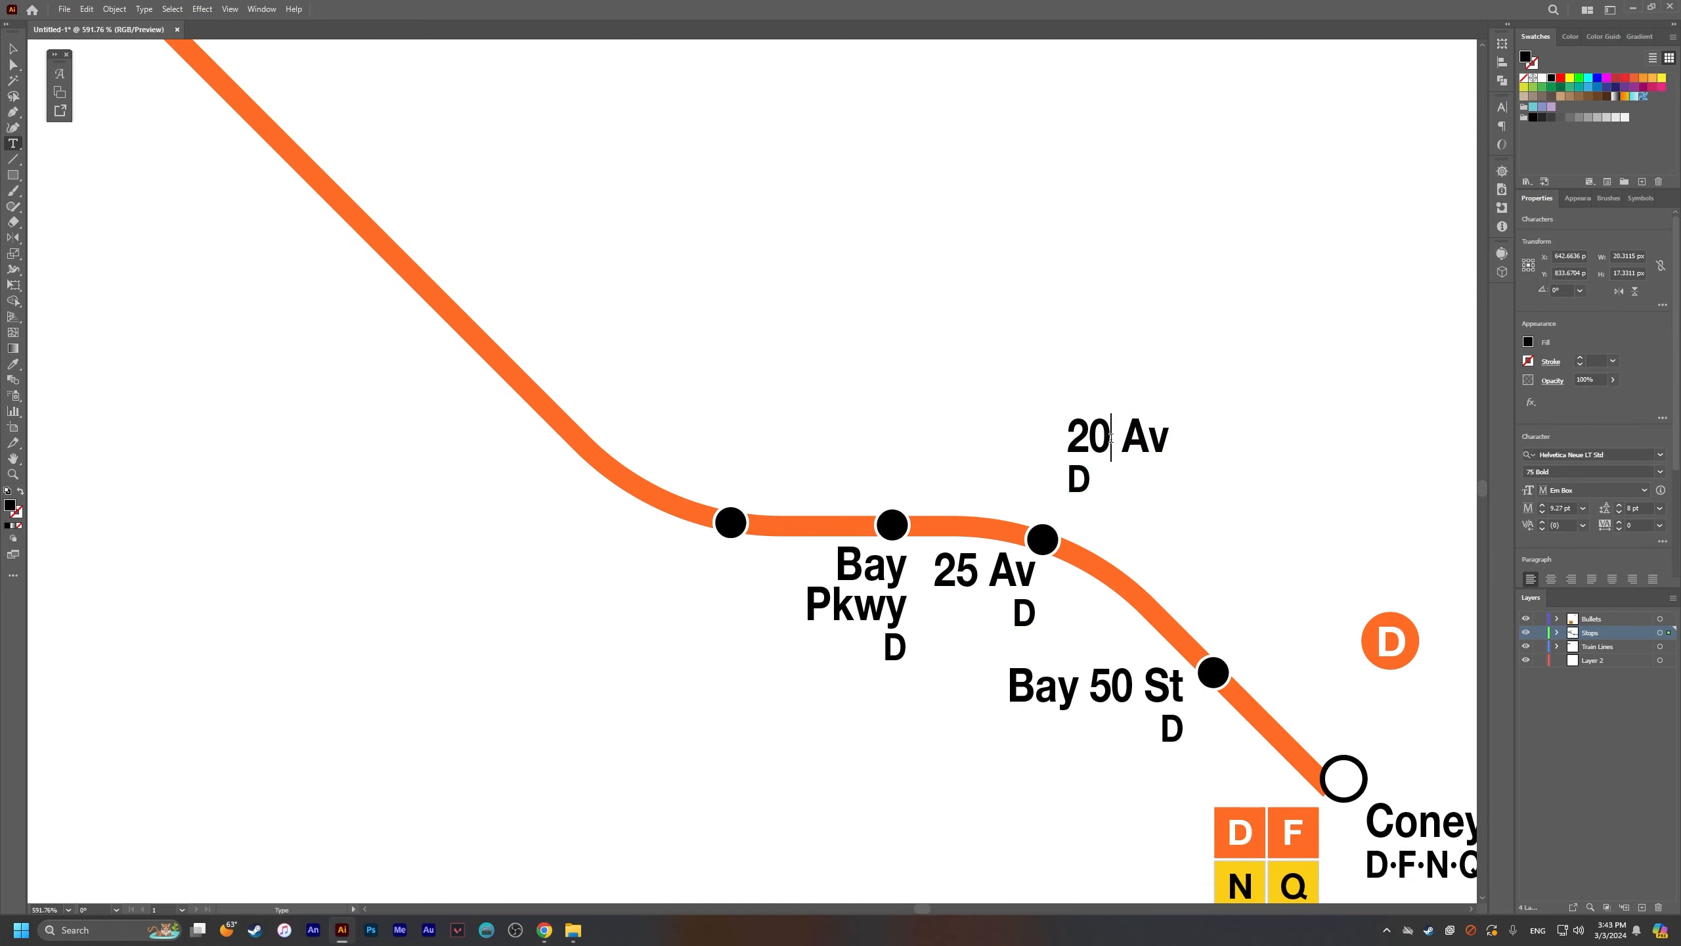
pyautogui.press('Escape')
# Step: Move the 20 Av label above the unlabelled stop dot west of Bay Pkwy, matching the reference map
pyautogui.moveTo(1127, 451); pyautogui.dragTo(781, 449)
pyautogui.hotkey('alt', 'Tab')
pyautogui.hotkey('alt', 'Tab')
pyautogui.click(1067, 477)
pyautogui.moveTo(969, 471); pyautogui.dragTo(1235, 522)
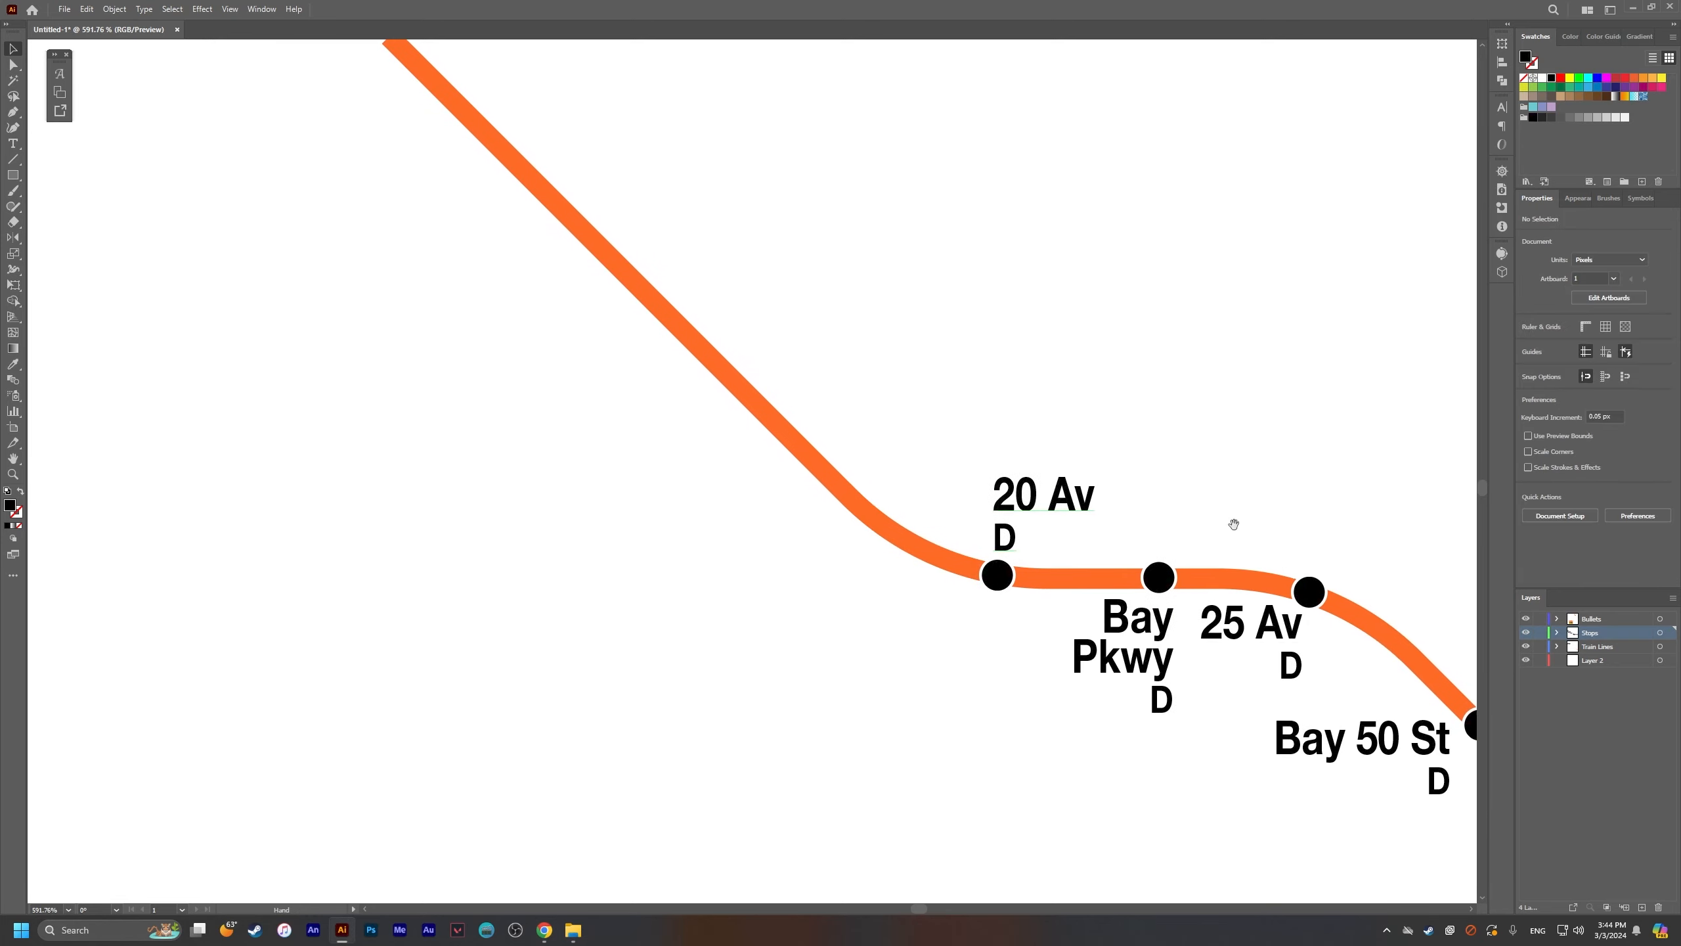
# Step: Copy the 25 Av label into the empty area southwest of the curve and change its station name to 18 Av
pyautogui.hotkey('alt', 'Tab')
pyautogui.hotkey('alt', 'Tab')
pyautogui.moveTo(1155, 635); pyautogui.dragTo(788, 647)
pyautogui.doubleClick(733, 623)
pyautogui.write('18 Av')
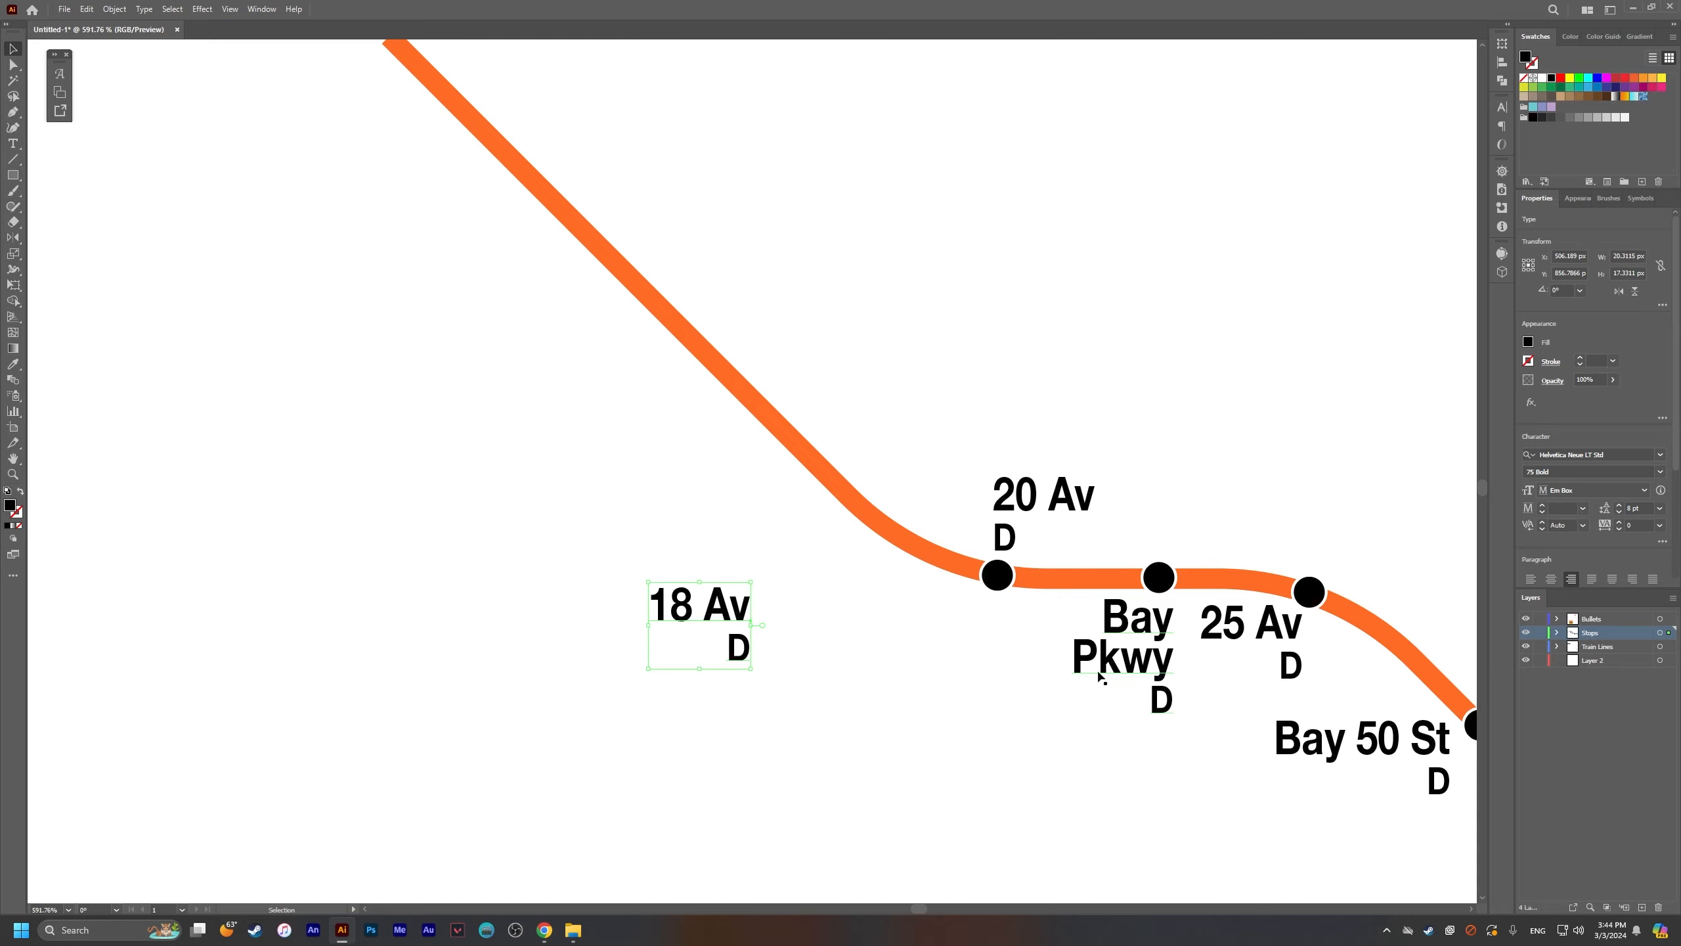
# Step: Duplicate the 20 Av stop dot to the upper end of the curve and move the 18 Av label beneath the copy
pyautogui.hotkey('alt', 'Tab')
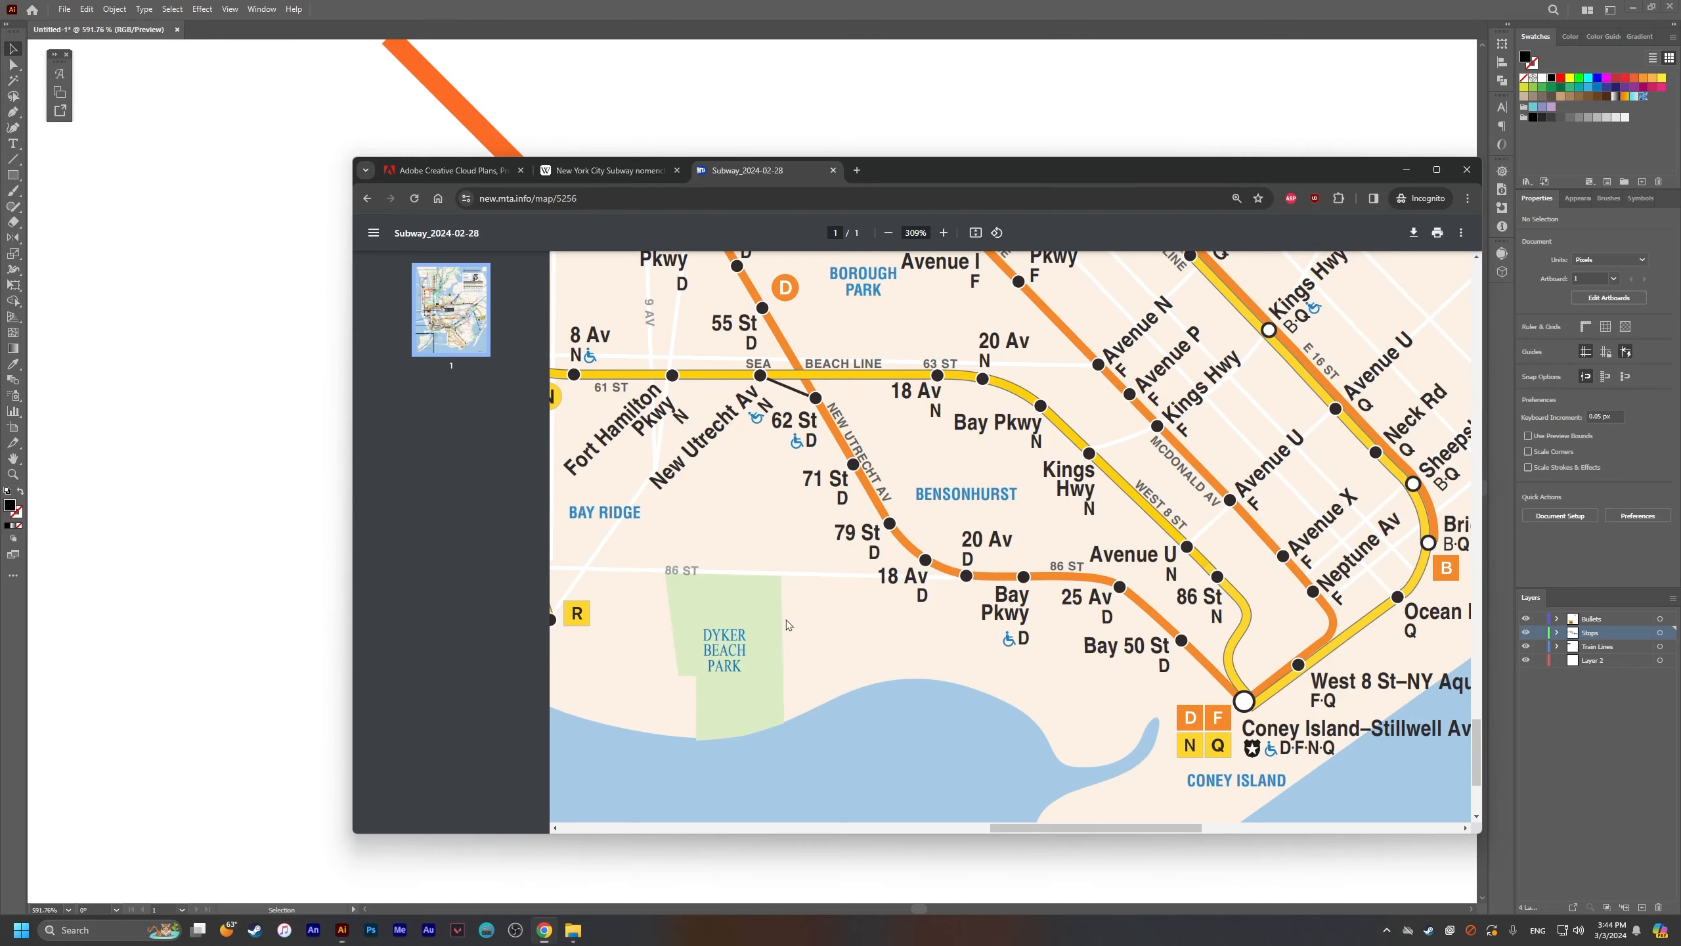
pyautogui.hotkey('alt', 'Tab')
pyautogui.moveTo(980, 570); pyautogui.dragTo(879, 527)
pyautogui.click(860, 584)
pyautogui.moveTo(819, 629); pyautogui.dragTo(831, 557)
pyautogui.click(926, 614)
# Step: Compare the 18 Av stop with the reference map and fine-tune its label position just below the dot
pyautogui.moveTo(926, 614); pyautogui.dragTo(1120, 744)
pyautogui.hotkey('alt', 'Tab')
pyautogui.hotkey('alt', 'Tab')
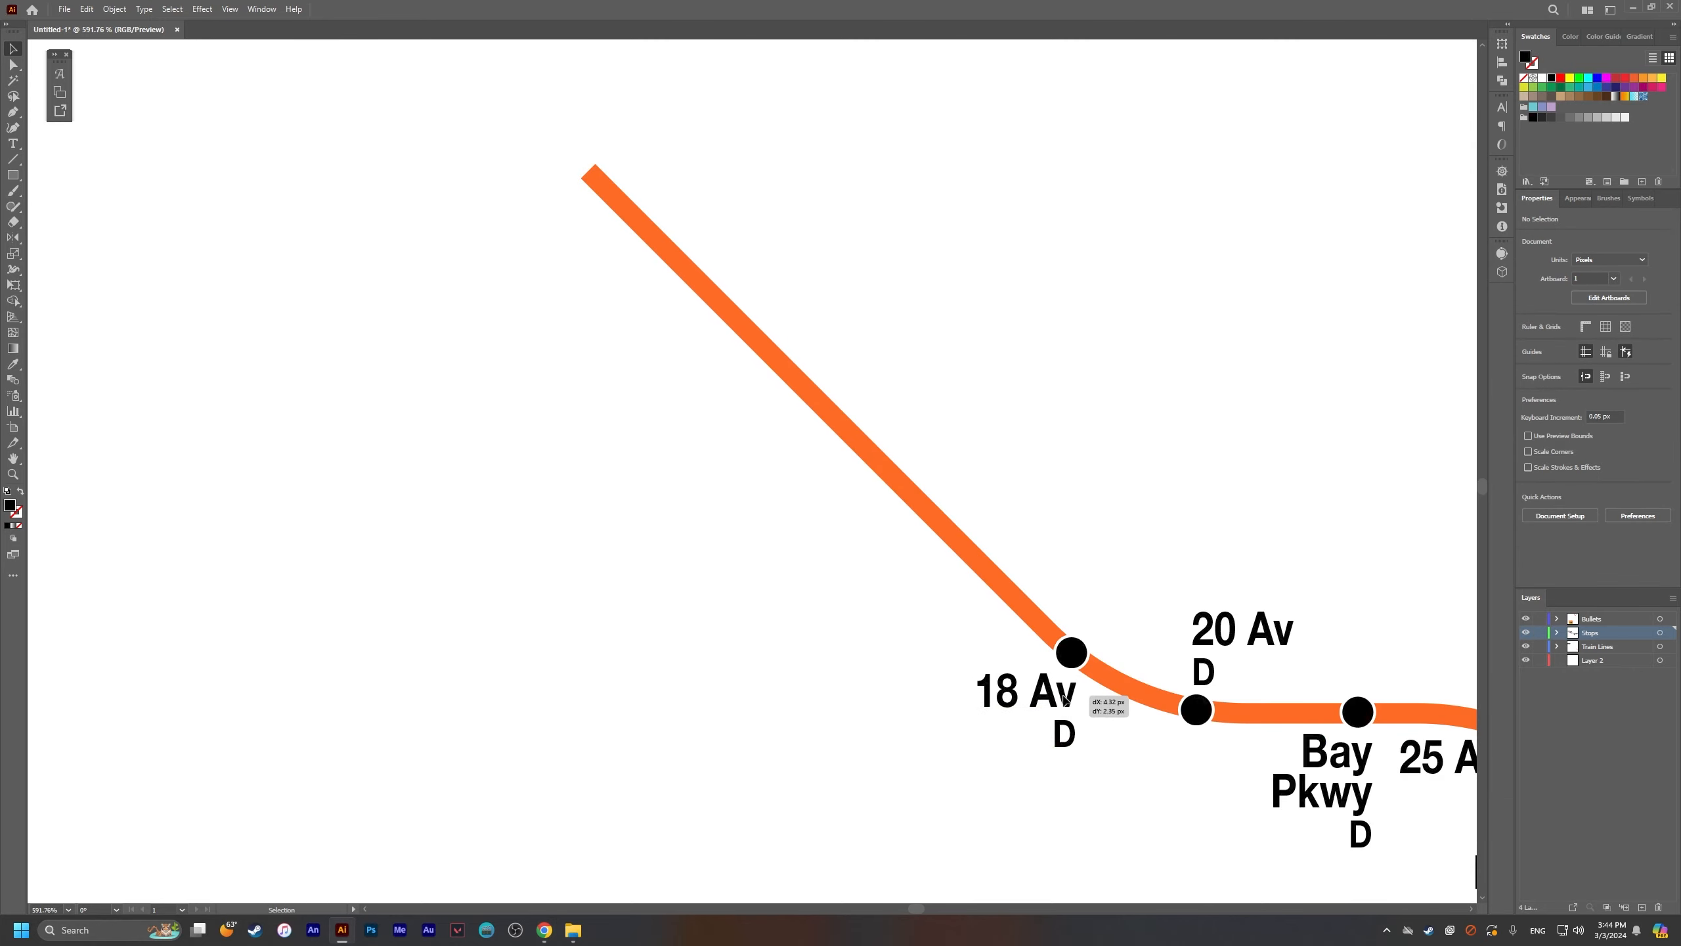
pyautogui.moveTo(1166, 633); pyautogui.dragTo(983, 576)
pyautogui.moveTo(1085, 599); pyautogui.dragTo(1136, 617)
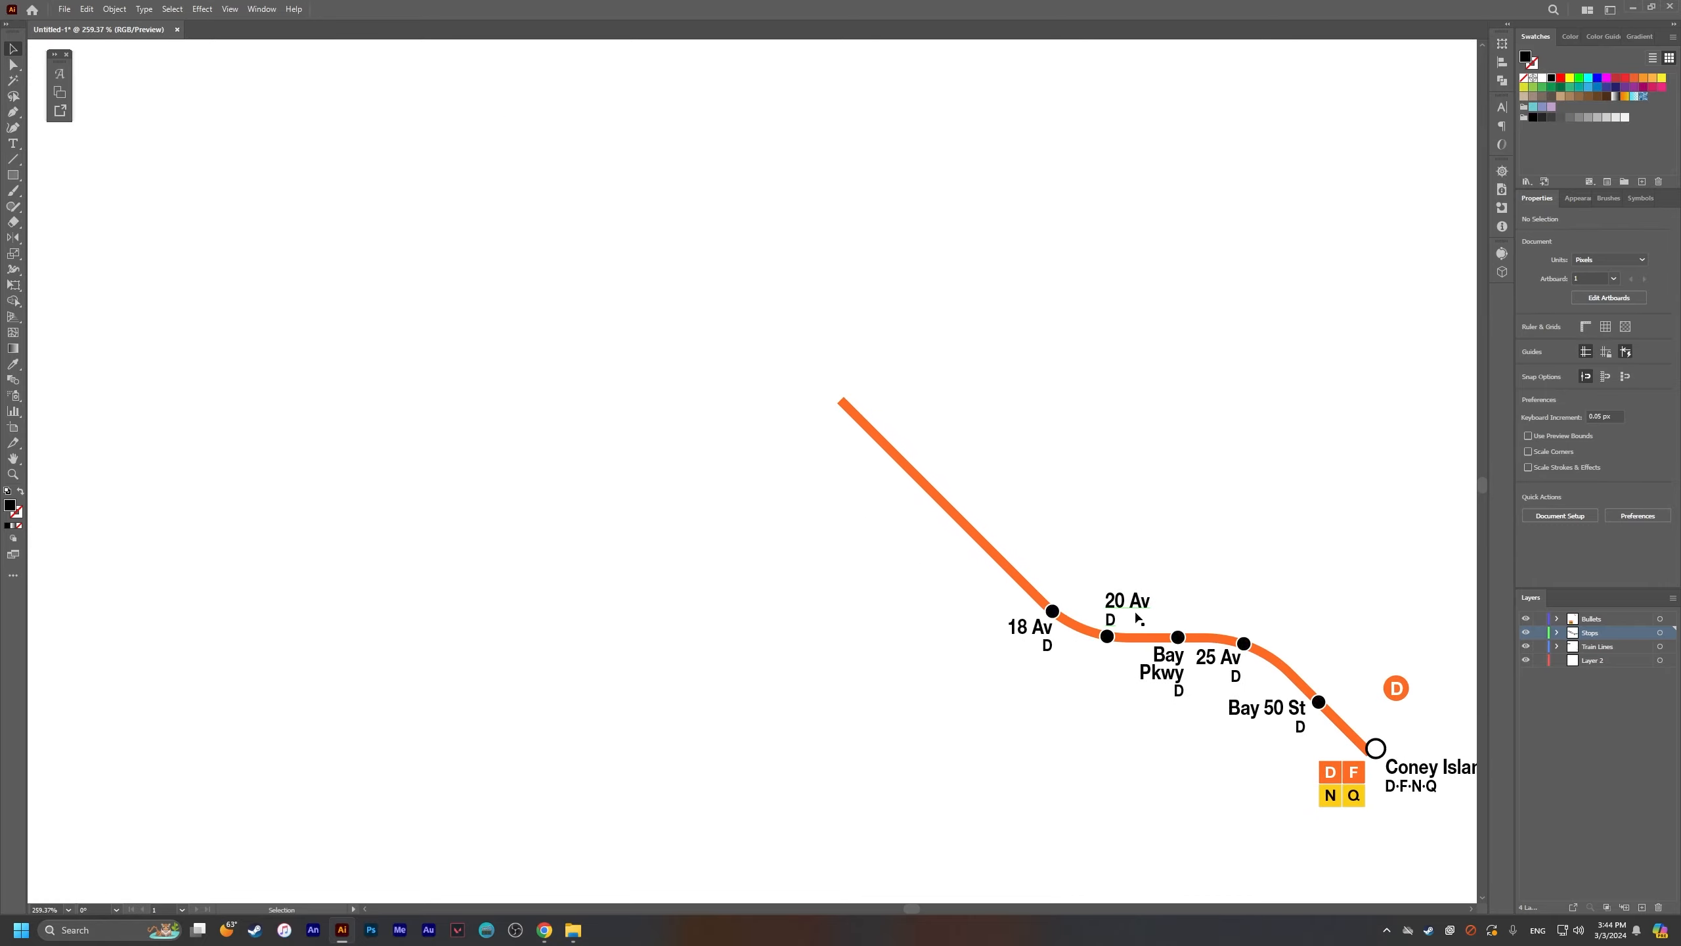
# Step: Duplicate the 18 Av stop dot and label a short way up the diagonal, following the reference map
pyautogui.click(1054, 609)
pyautogui.hotkey('alt', 'Tab')
pyautogui.hotkey('alt', 'Tab')
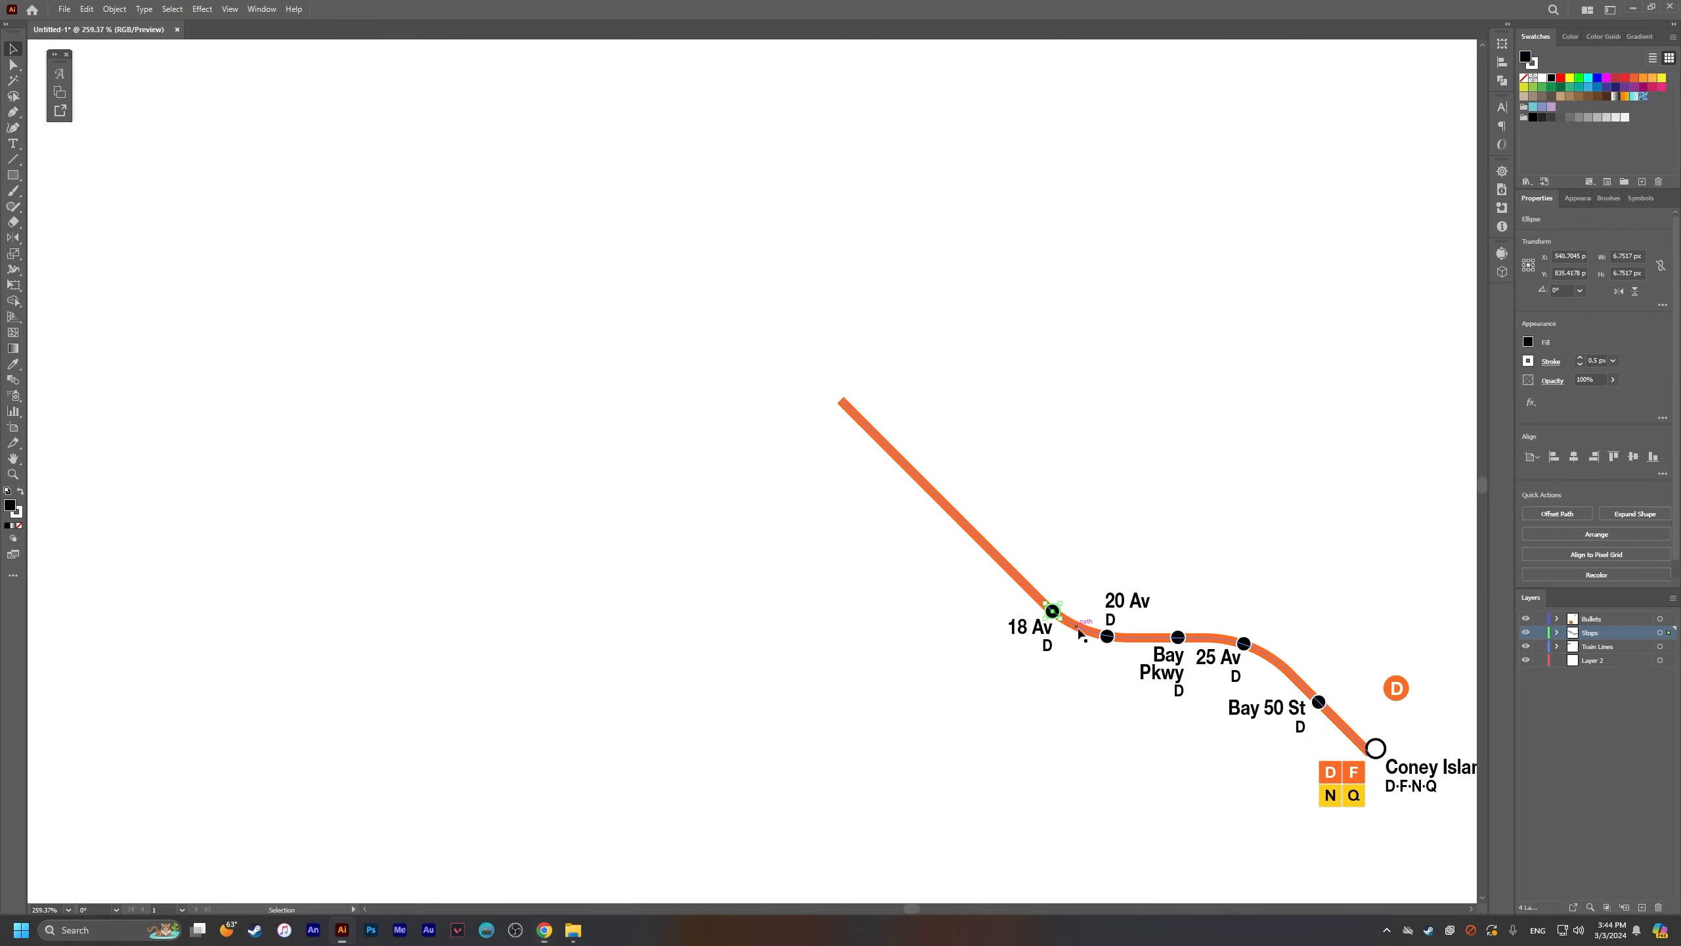
pyautogui.moveTo(1005, 570)
pyautogui.mouseDown()
pyautogui.moveTo(1019, 577)
pyautogui.moveTo(992, 577)
pyautogui.mouseUp()
pyautogui.click(1050, 636)
pyautogui.moveTo(1176, 719); pyautogui.dragTo(1063, 620)
pyautogui.hotkey('alt', 'Tab')
pyautogui.hotkey('alt', 'Tab')
# Step: Change the station name of the copied 18 Av label to 79 St
pyautogui.press('t')
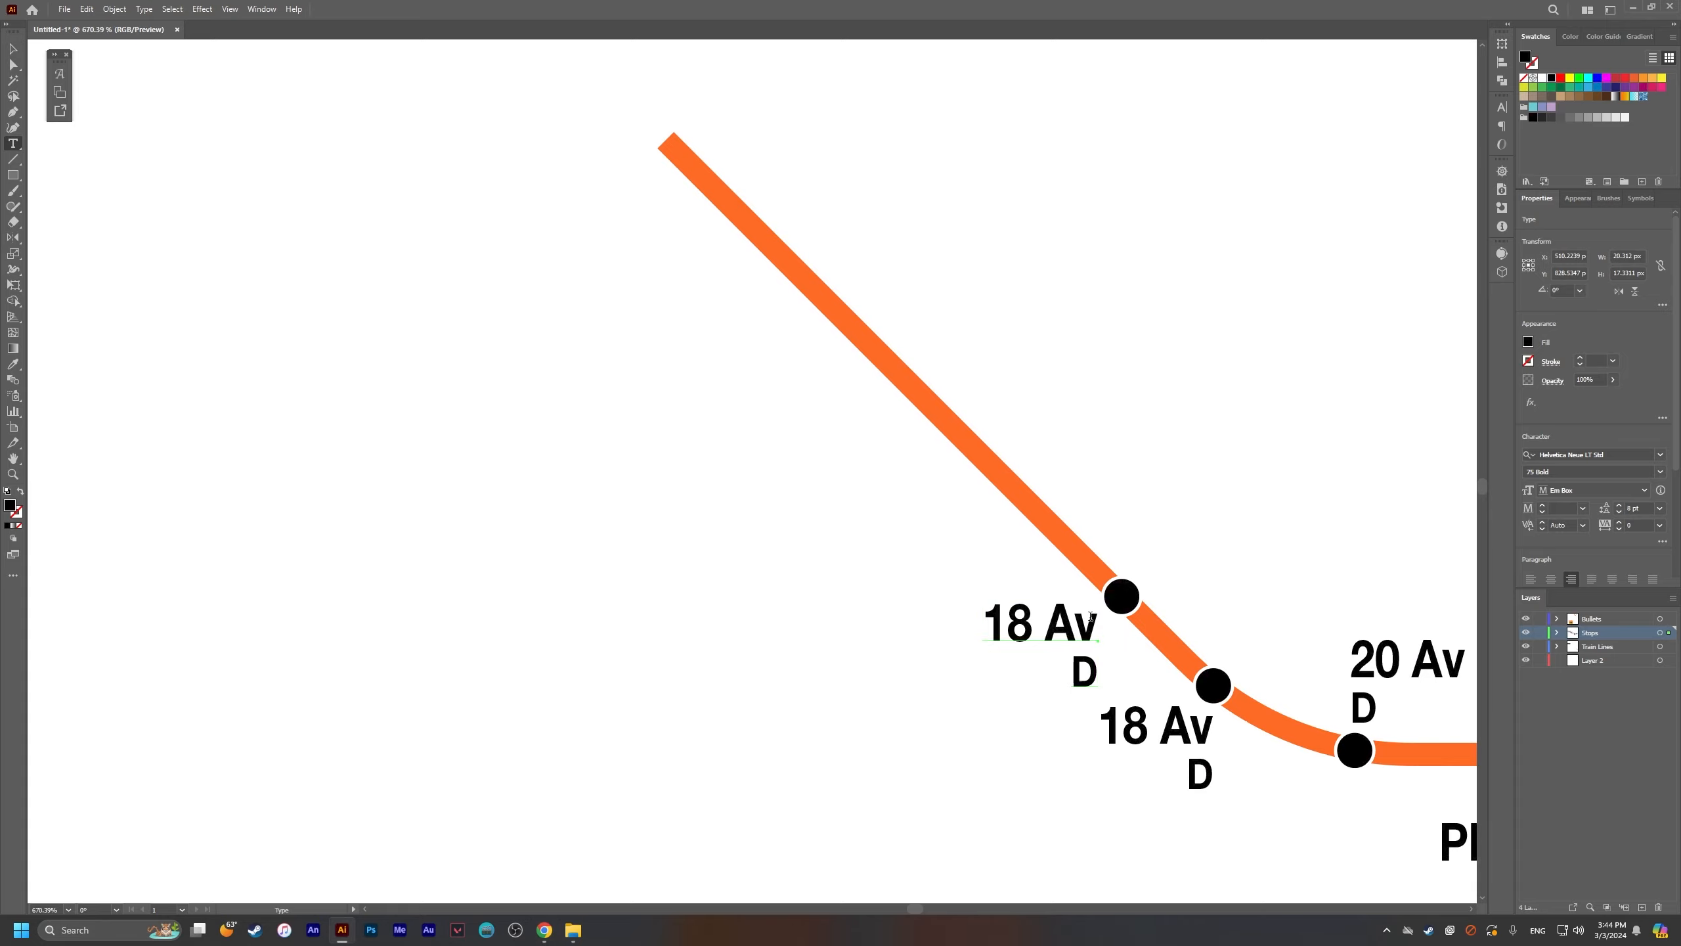
pyautogui.tripleClick(1091, 616)
pyautogui.write('79 St')
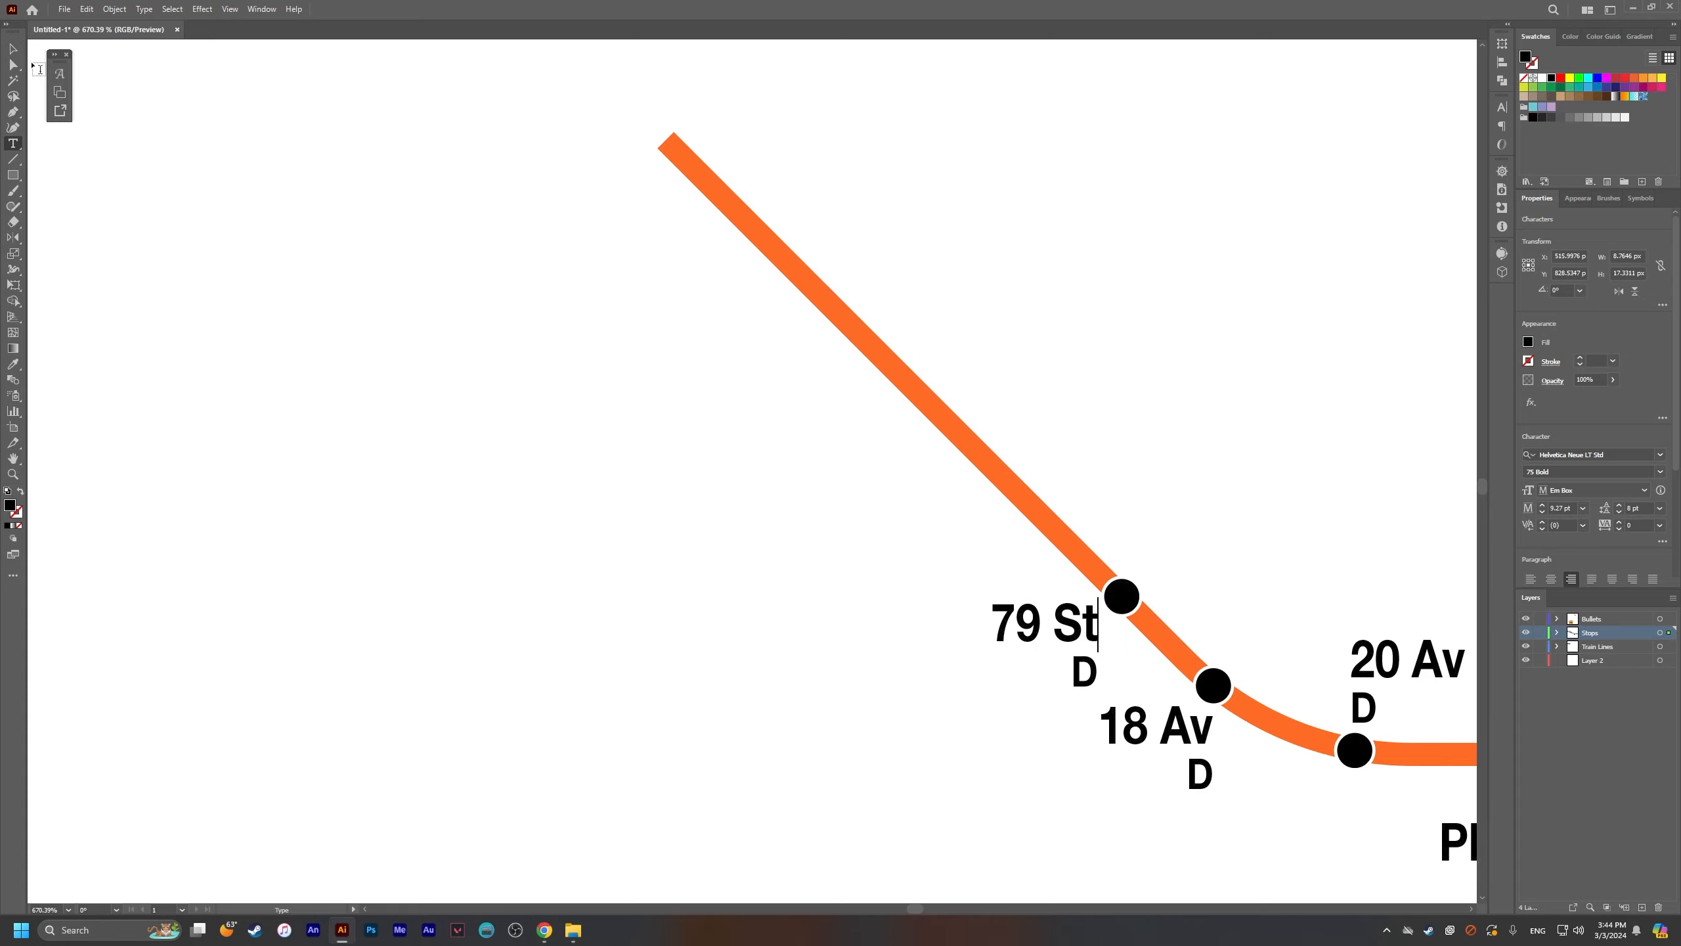
pyautogui.press('Escape')
pyautogui.click(732, 265)
# Step: Duplicate the 79 St label and its stop dot farther up the diagonal line, following the reference map
pyautogui.hotkey('alt', 'Tab')
pyautogui.hotkey('alt', 'Tab')
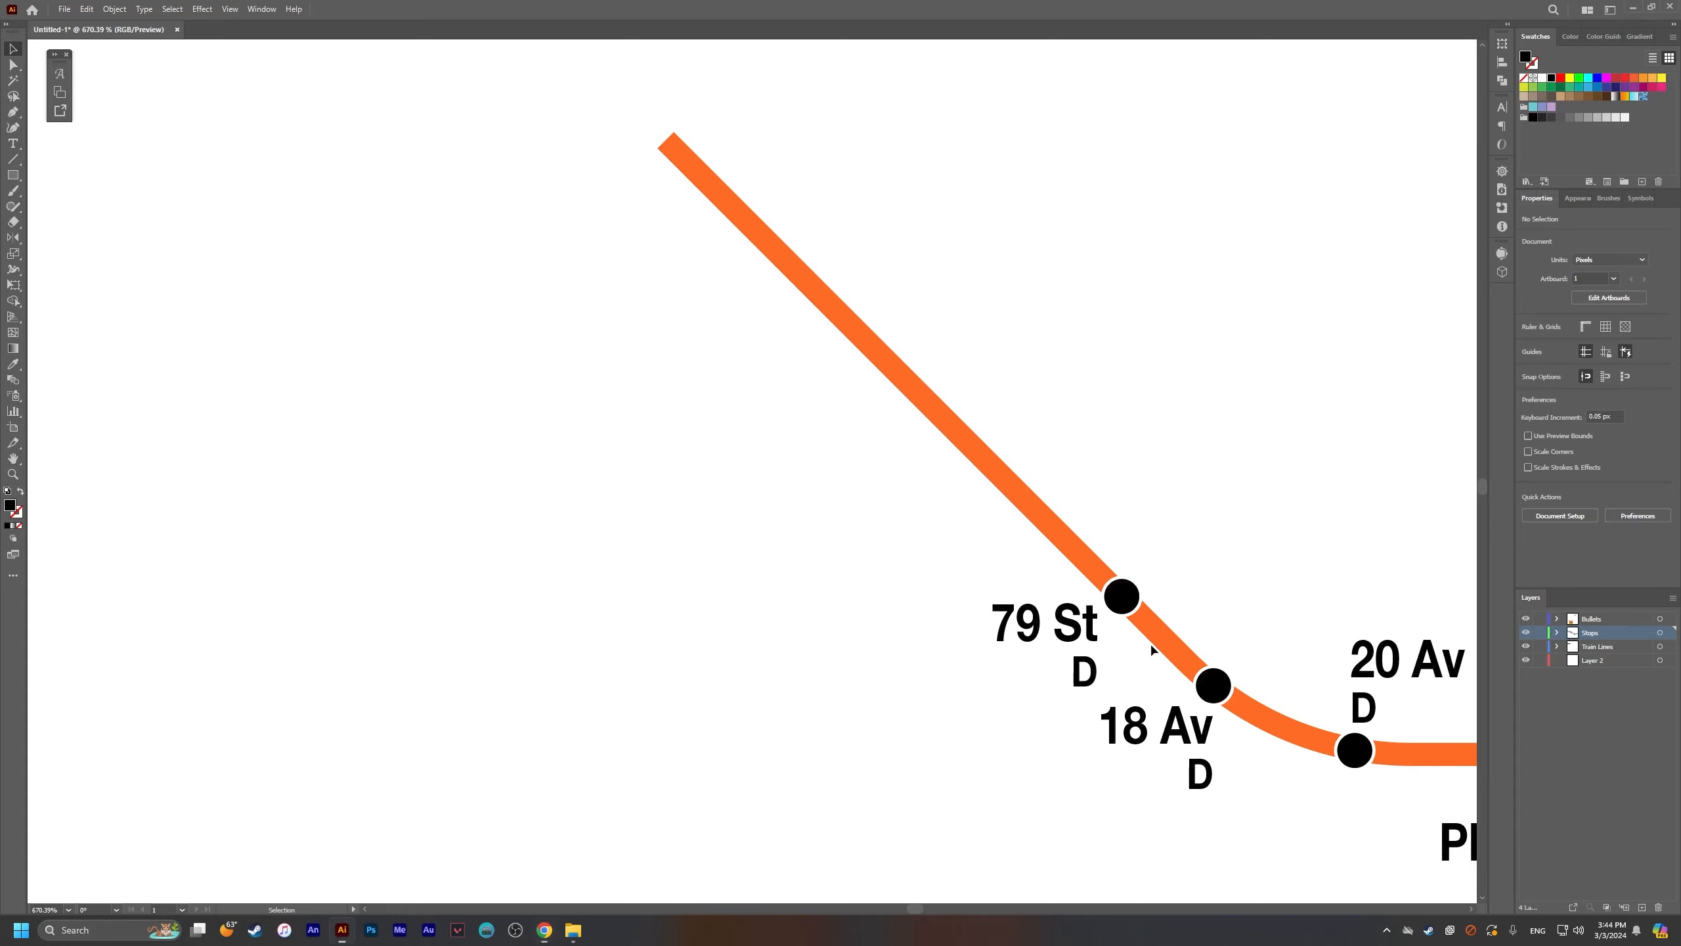
pyautogui.keyDown('shift'); pyautogui.click(1082, 625); pyautogui.keyUp('shift')
pyautogui.hotkey('alt', 'Tab')
pyautogui.hotkey('alt', 'Tab')
pyautogui.moveTo(1081, 625); pyautogui.dragTo(897, 498)
pyautogui.click(906, 450)
# Step: Change the station name of the copied 79 St label to 71 St
pyautogui.press('t')
pyautogui.write('1')
pyautogui.click(13, 52)
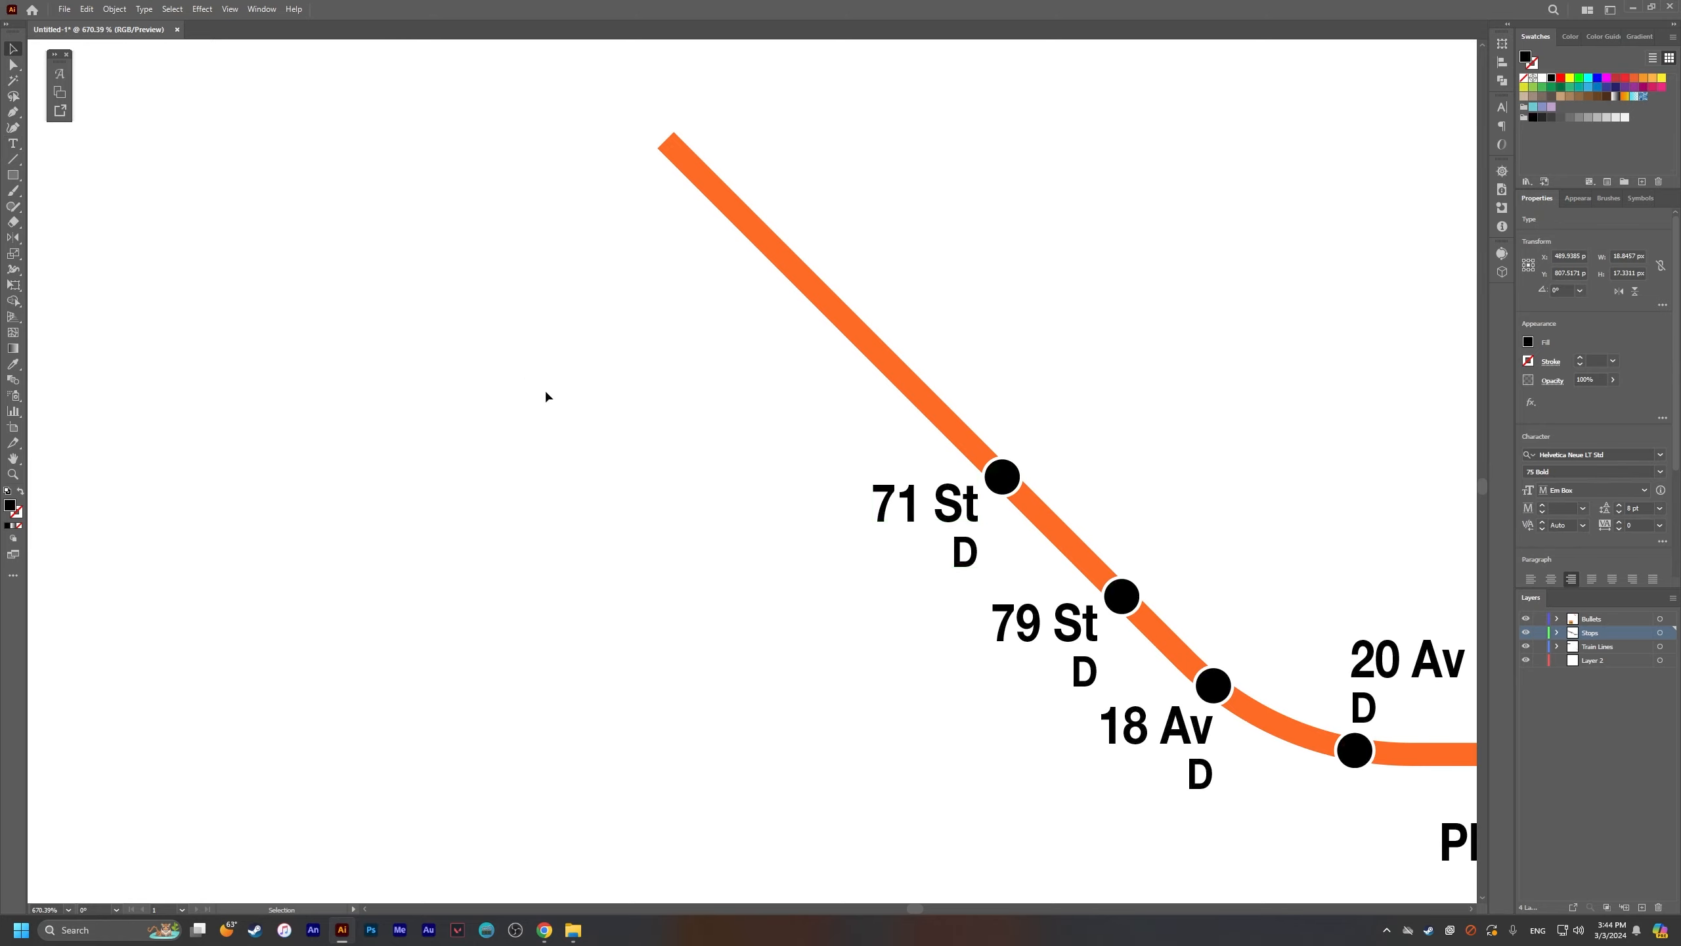
pyautogui.click(529, 378)
# Step: Check the next stop on the reference map and duplicate the 71 St label and stop dot farther up the diagonal
pyautogui.scroll(-3, 729, 440)
pyautogui.hotkey('alt', 'Tab')
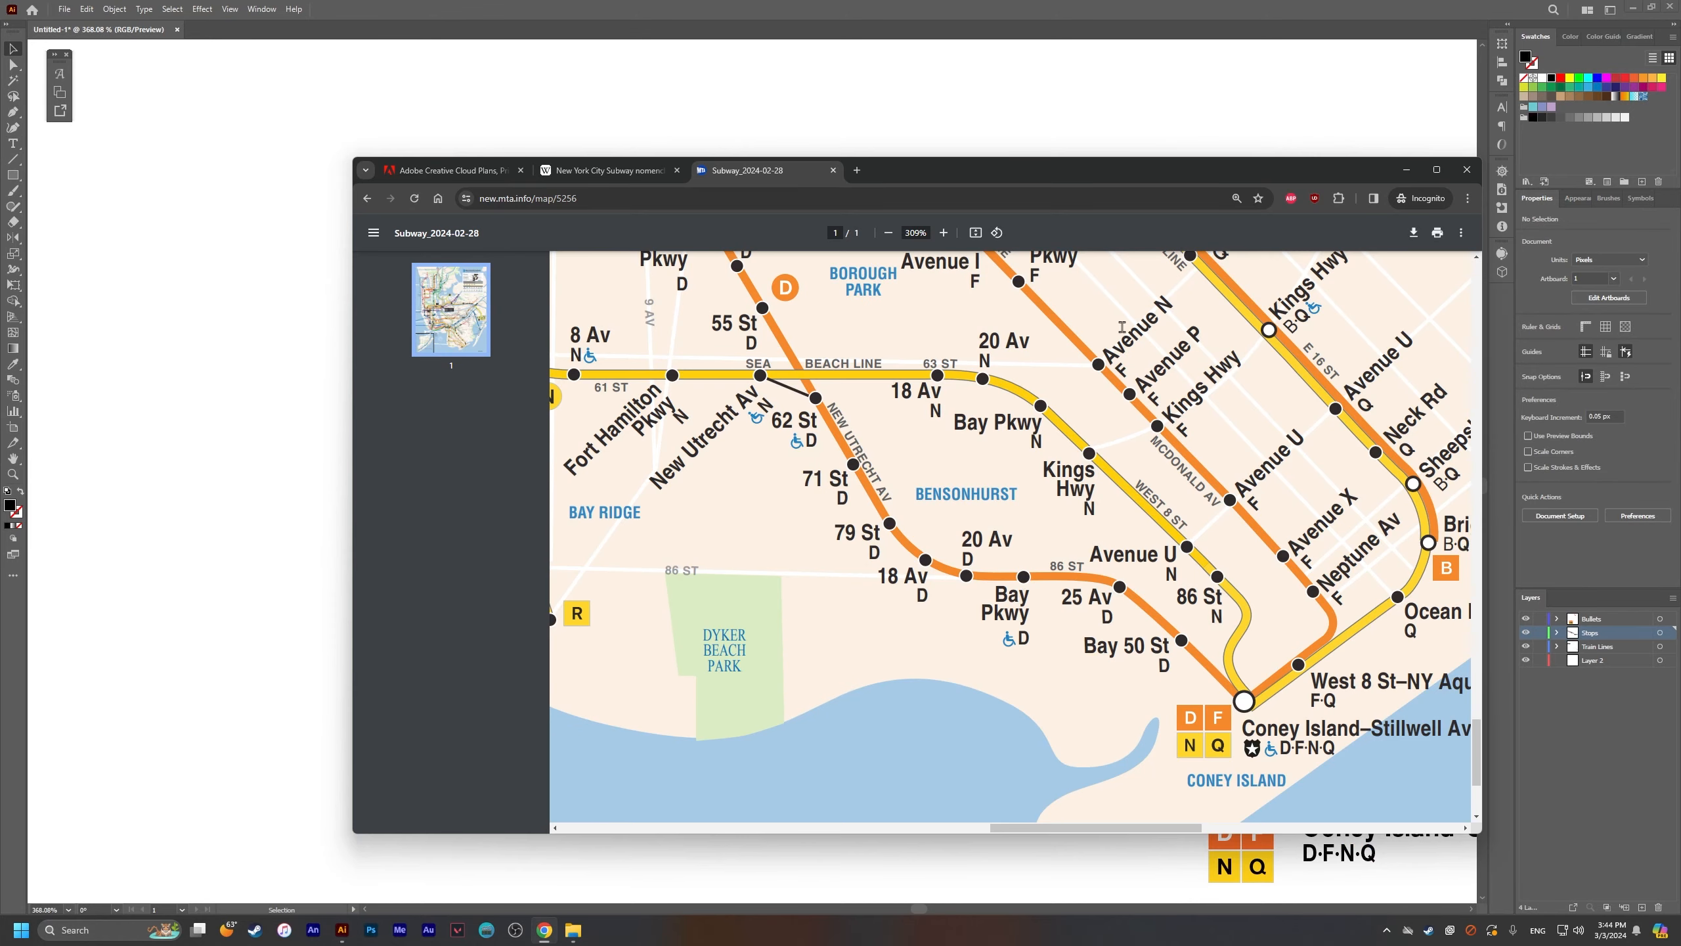
pyautogui.hotkey('alt', 'Tab')
pyautogui.press('space')
pyautogui.moveTo(787, 470); pyautogui.dragTo(960, 544)
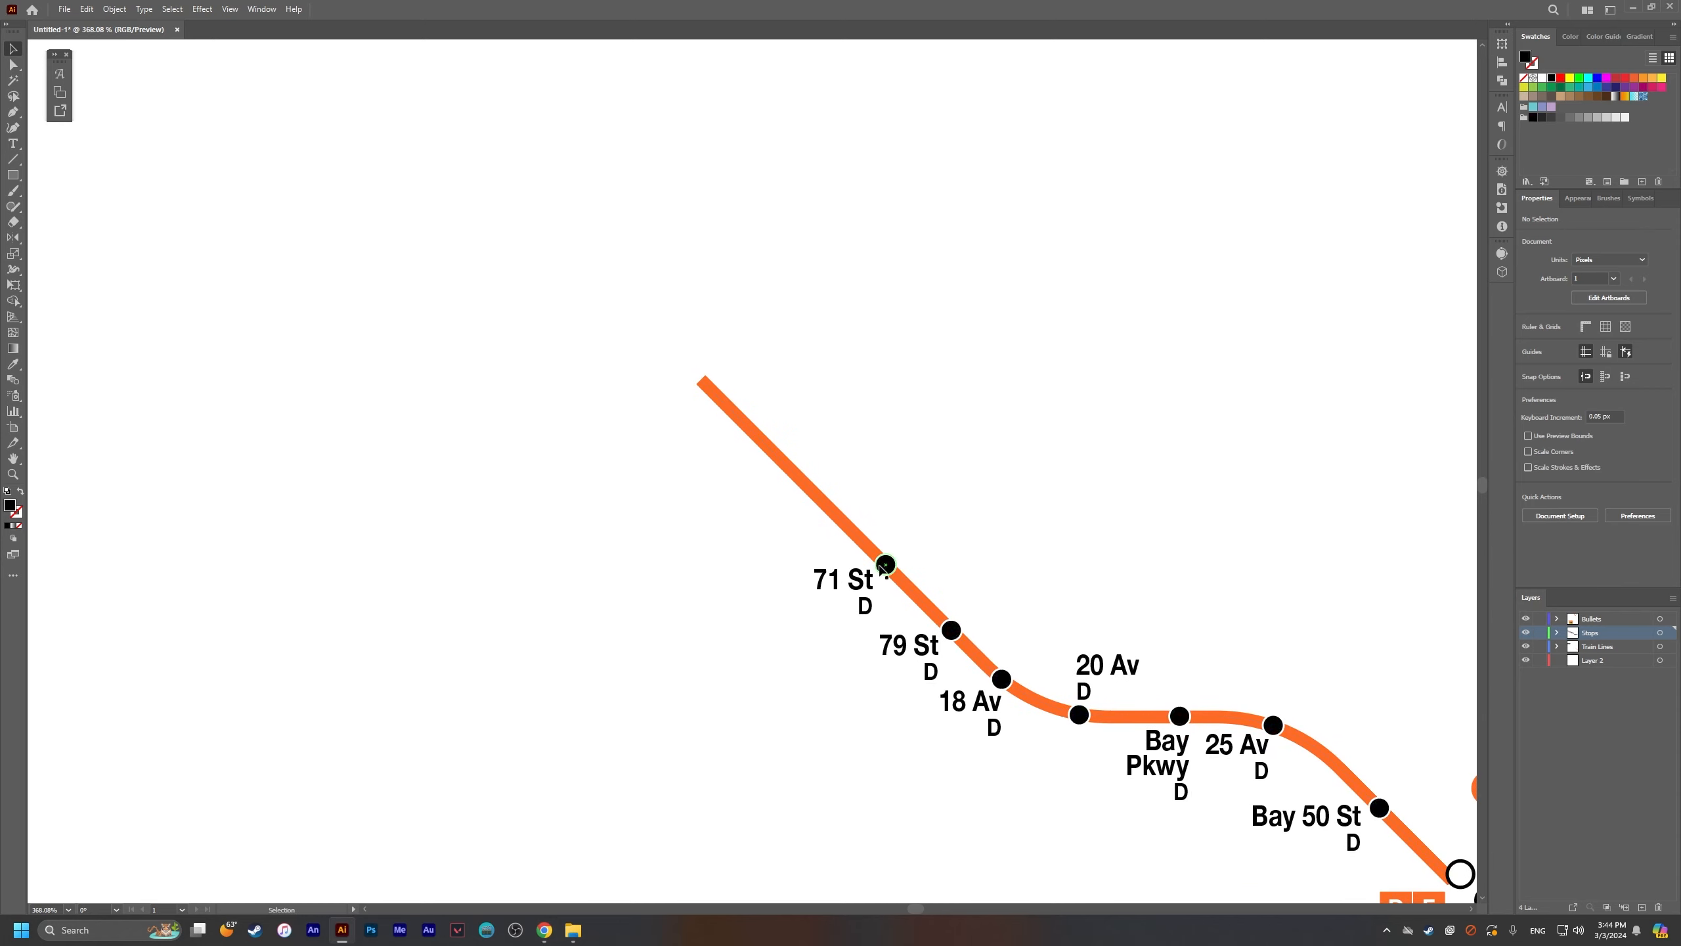
pyautogui.keyDown('ctrl'); pyautogui.click(858, 530); pyautogui.keyUp('ctrl')
pyautogui.click(783, 510)
pyautogui.keyDown('shift'); pyautogui.click(742, 543); pyautogui.keyUp('shift')
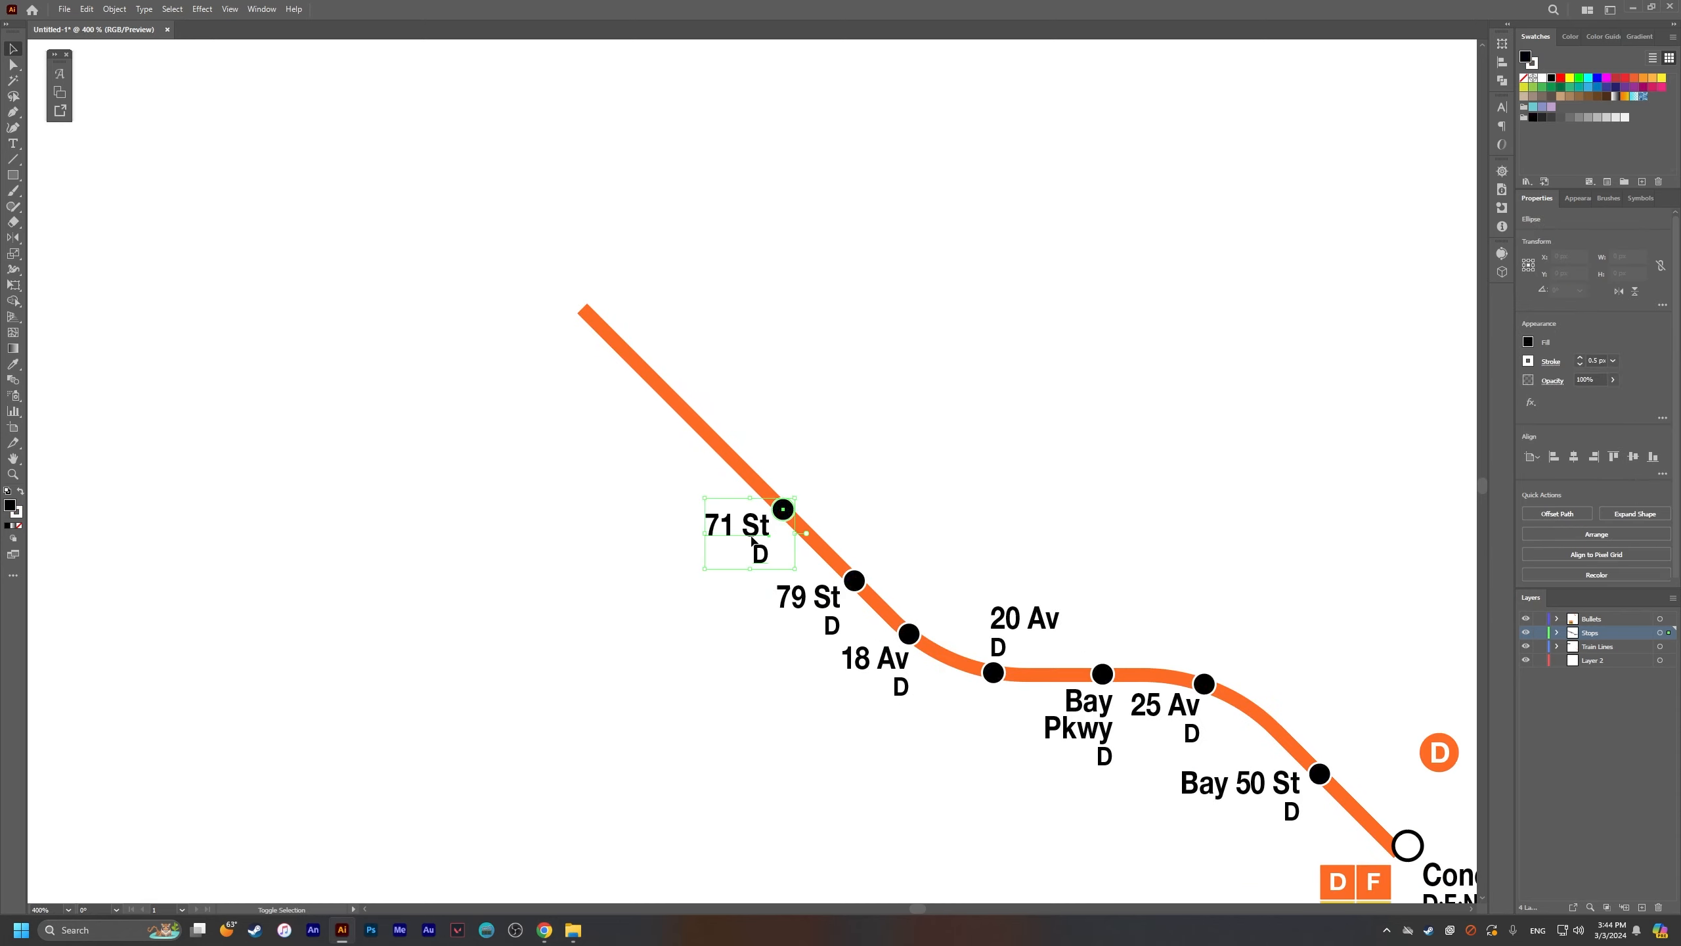
pyautogui.moveTo(742, 544); pyautogui.dragTo(654, 455)
# Step: Look up the stop after 71 St on the reference map and change the uppermost label's station name to 62 St
pyautogui.hotkey('alt', 'Tab')
pyautogui.hotkey('alt', 'Tab')
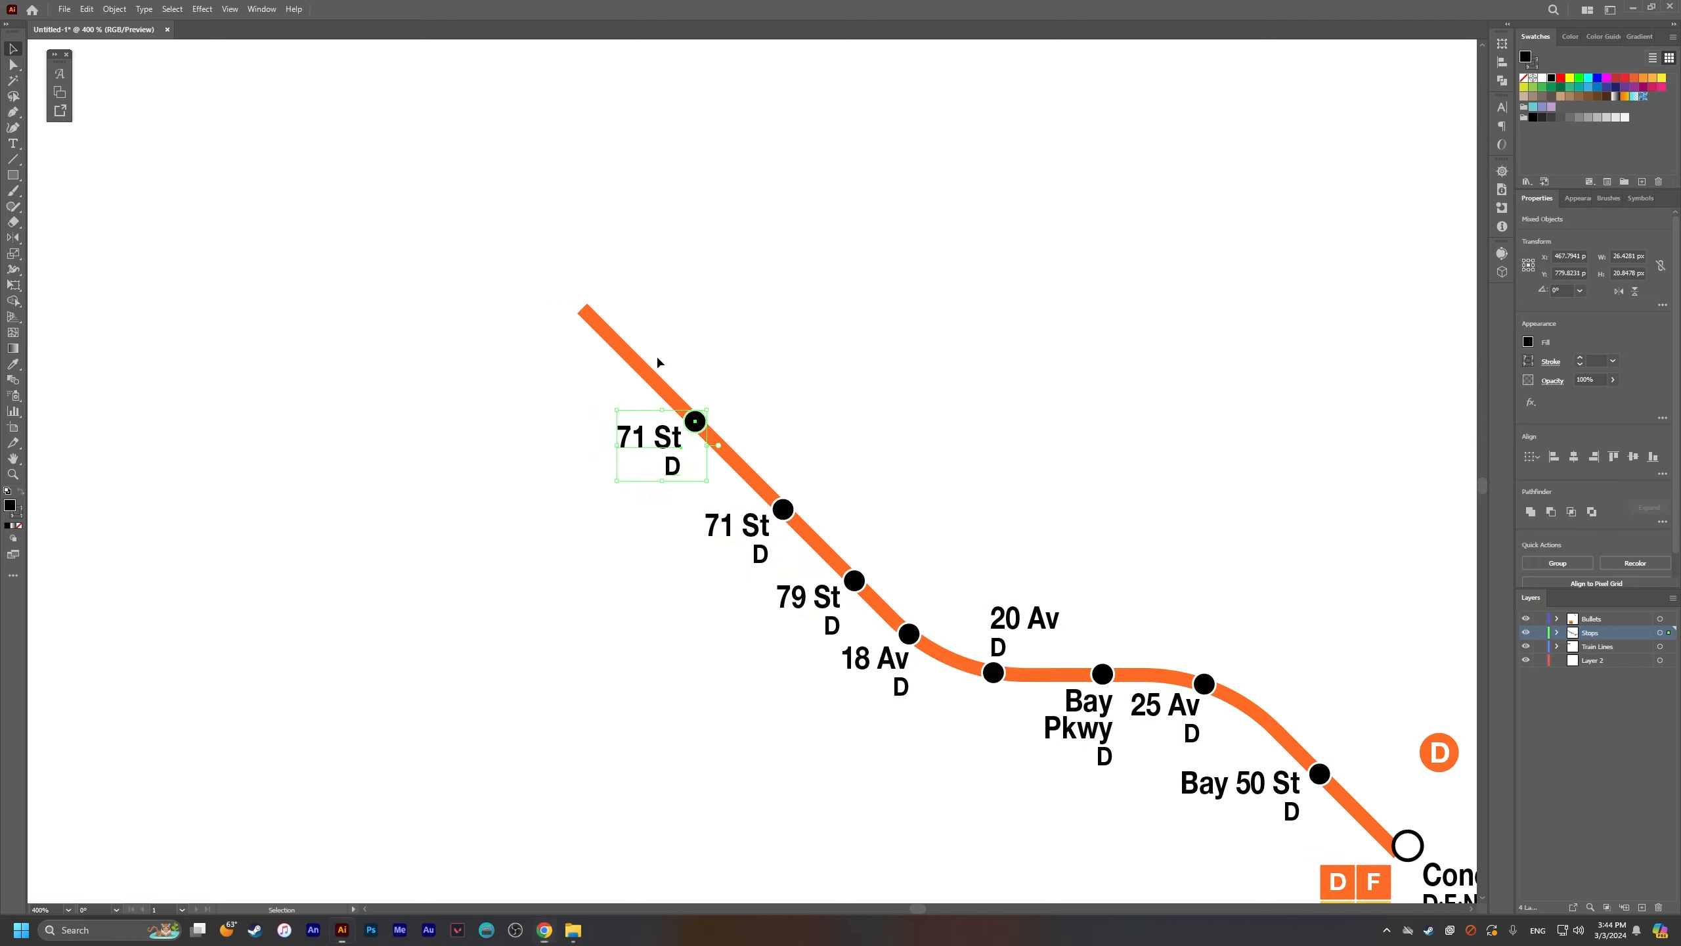
pyautogui.hotkey('alt', 'Tab')
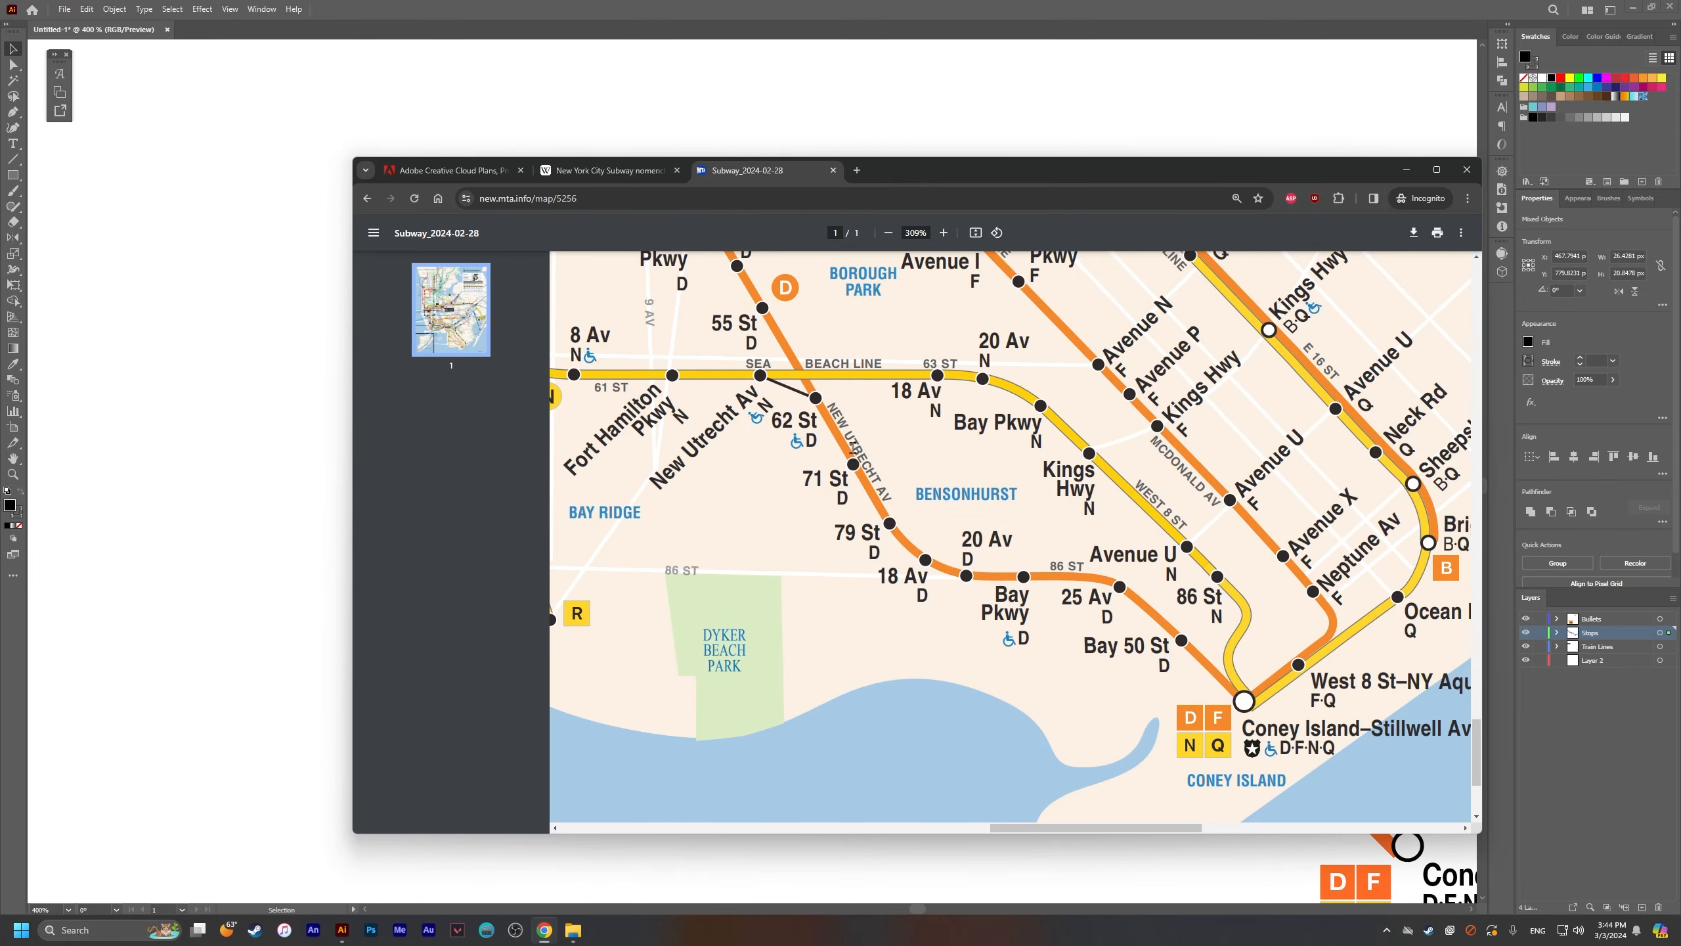
pyautogui.hotkey('alt', 'Tab')
pyautogui.click(811, 436)
pyautogui.press('t')
pyautogui.moveTo(648, 437); pyautogui.dragTo(590, 434)
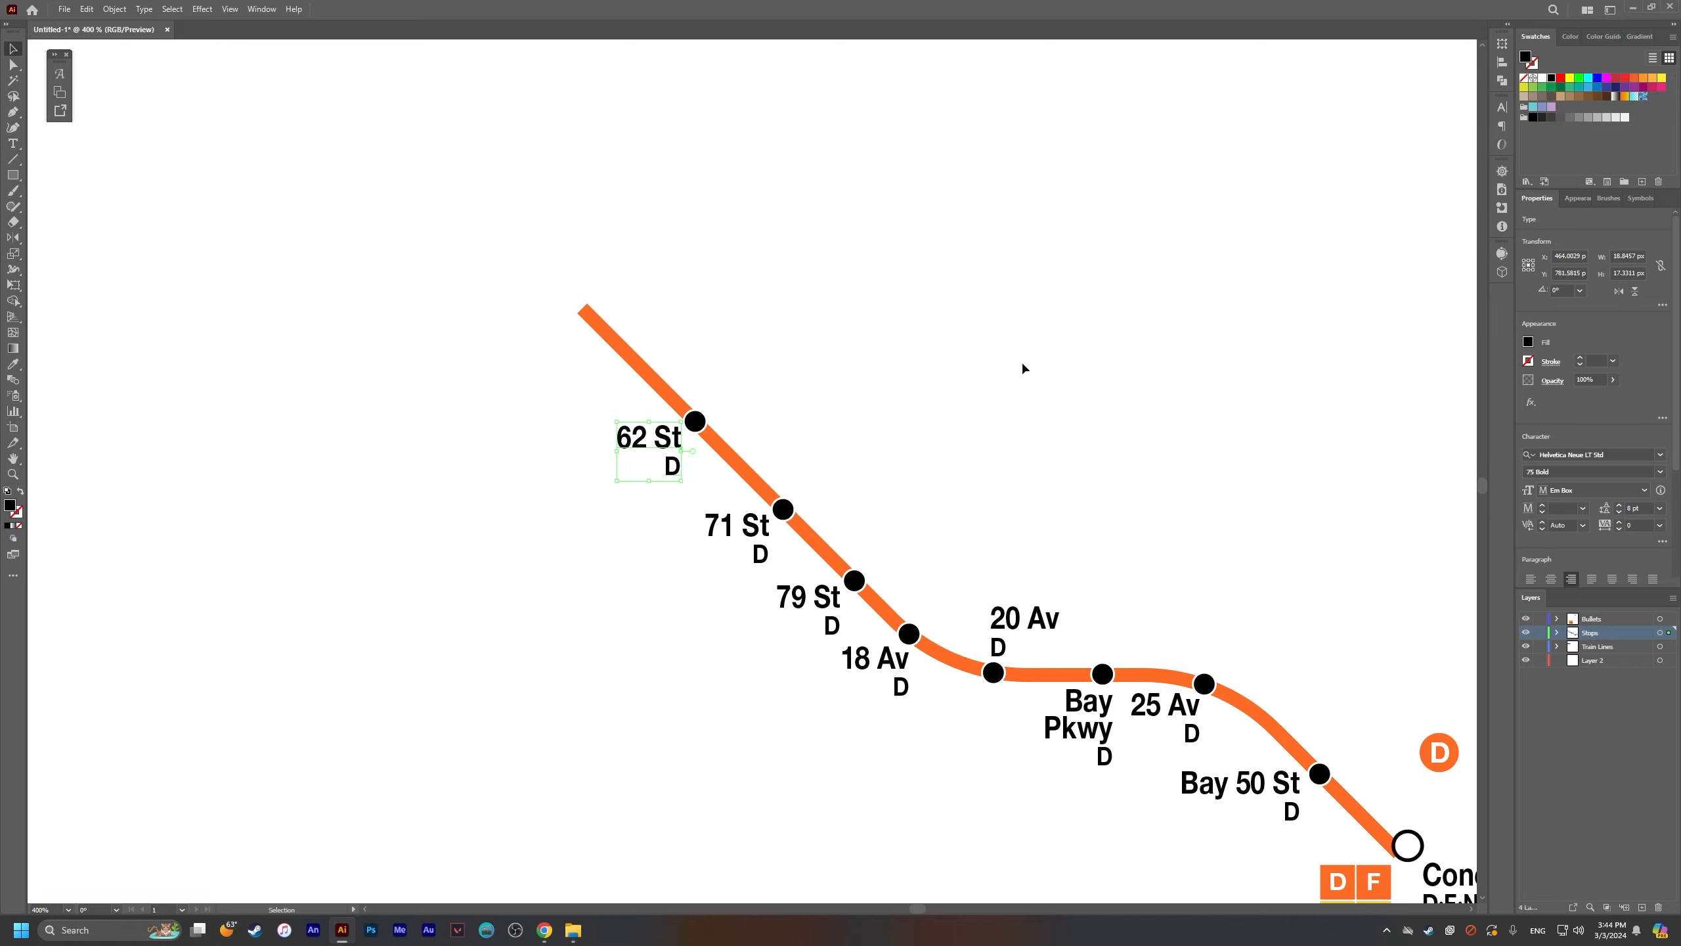
# Step: Lengthen the orange diagonal by moving its upper endpoint farther northwest, leaving room for more stops beyond 62 St
pyautogui.moveTo(1022, 369); pyautogui.dragTo(730, 212)
pyautogui.click(946, 387)
pyautogui.hotkey('alt', 'Tab')
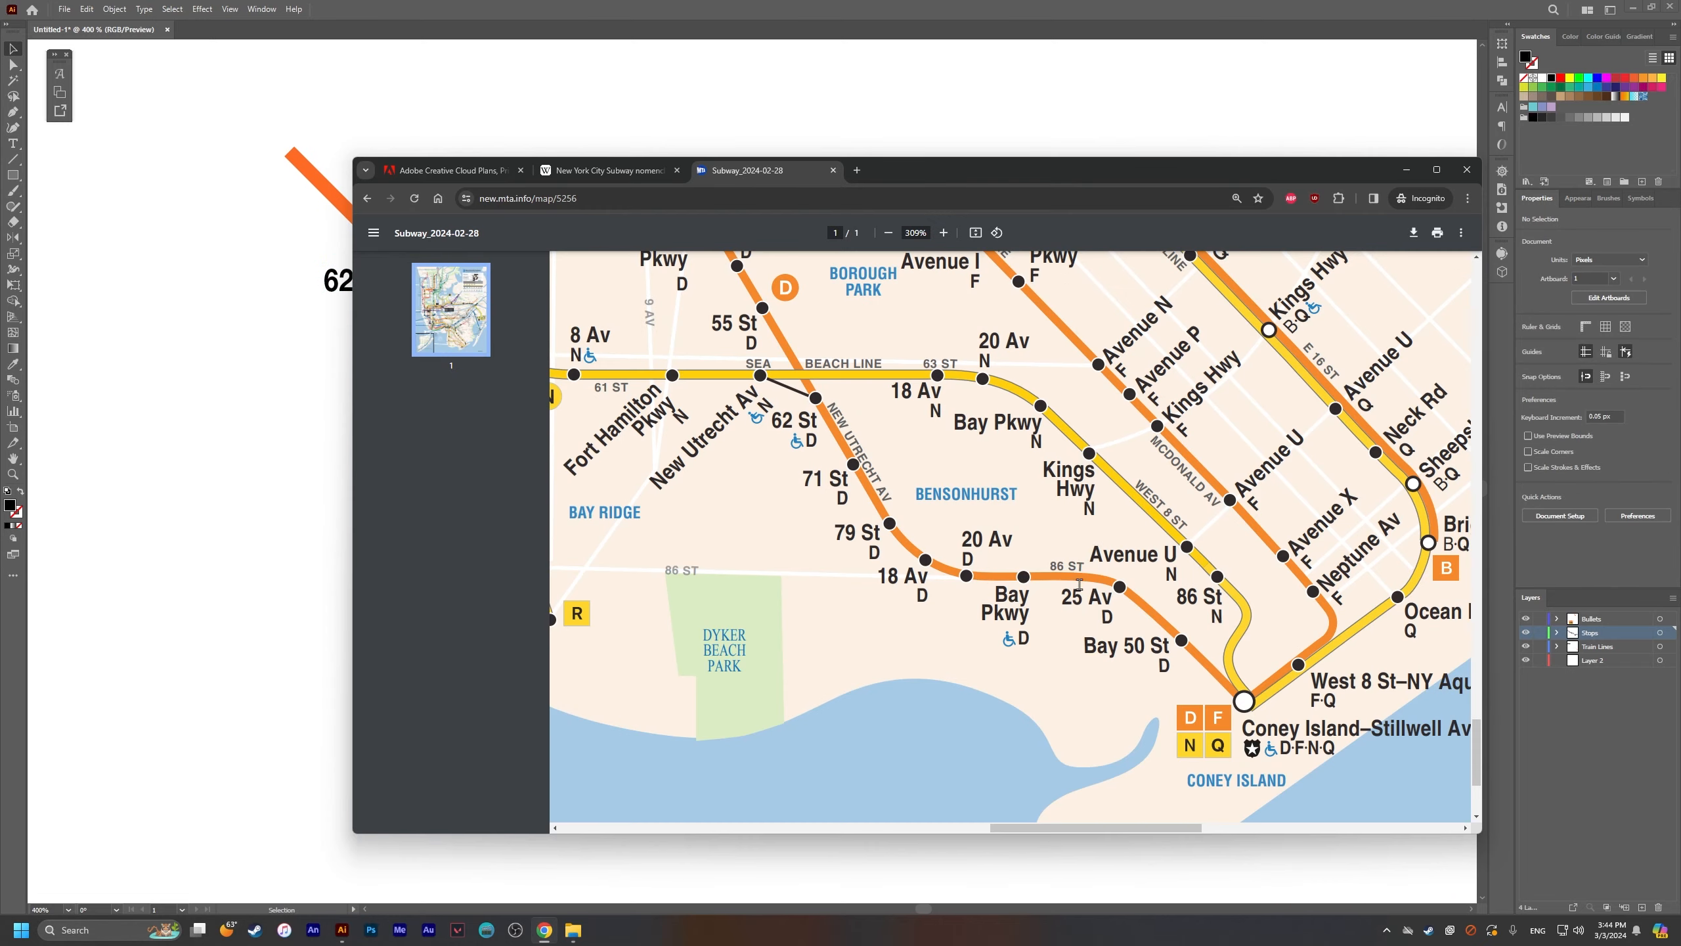
pyautogui.hotkey('alt', 'Tab')
pyautogui.moveTo(939, 513); pyautogui.dragTo(1486, 918)
pyautogui.press('a')
pyautogui.moveTo(836, 556); pyautogui.dragTo(600, 324)
pyautogui.press('v')
pyautogui.click(998, 673)
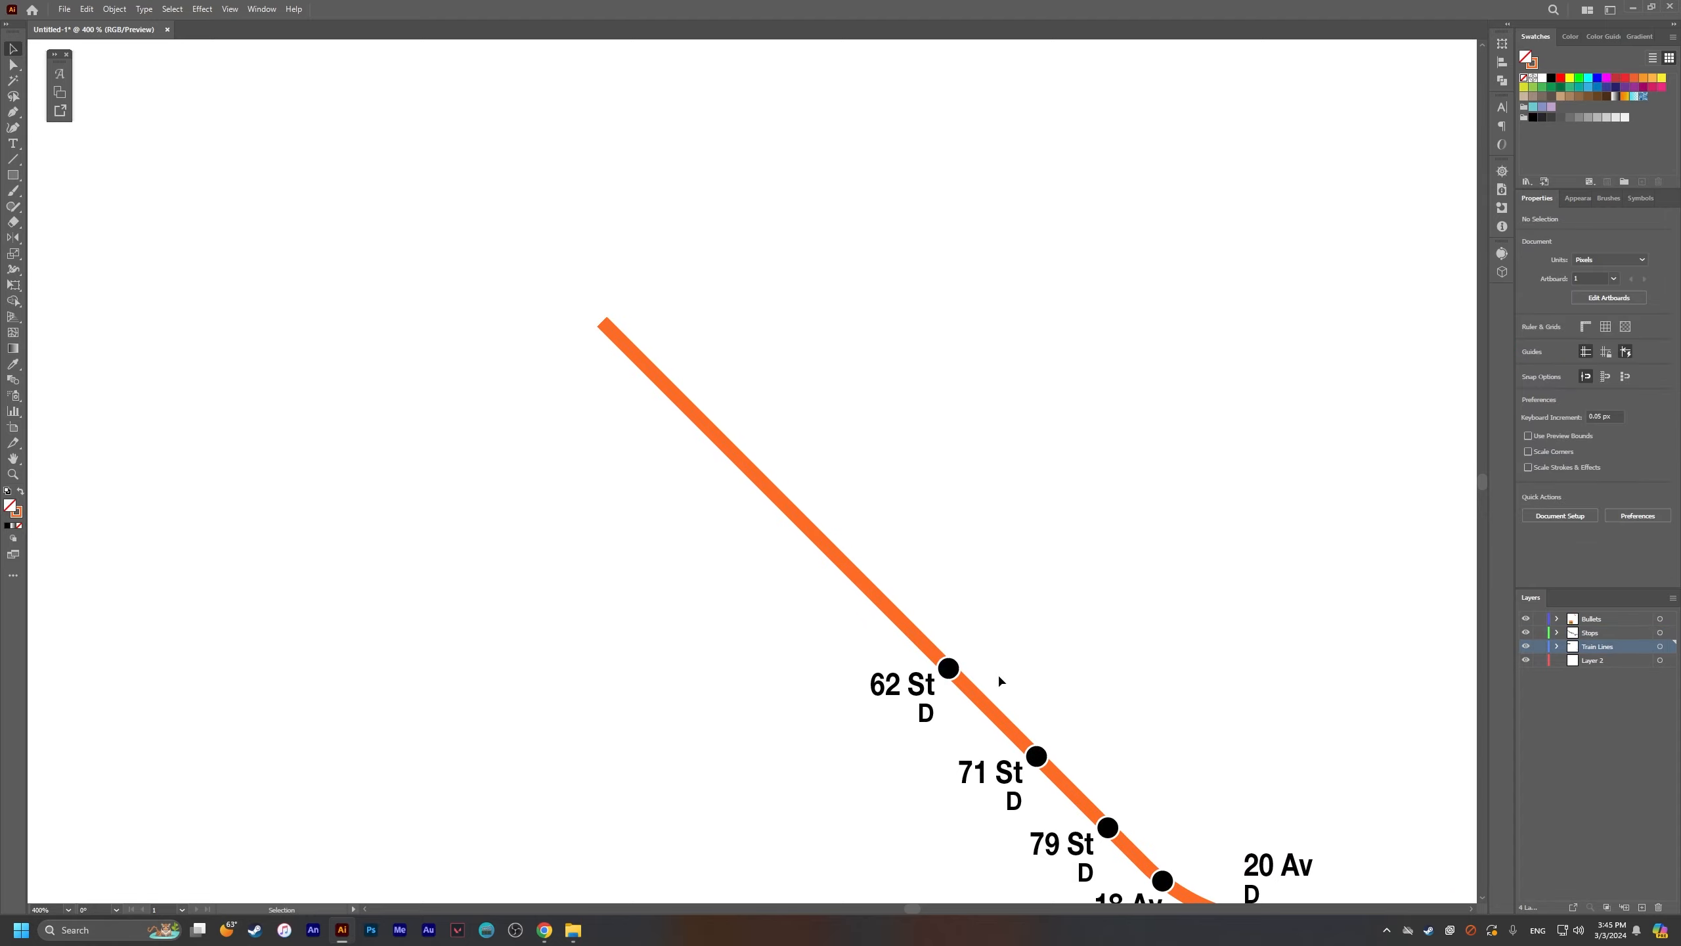
# Step: Duplicate the 62 St label and stop dot farther up the diagonal and change the copy's station name to 55 St
pyautogui.moveTo(998, 673); pyautogui.dragTo(970, 595)
pyautogui.moveTo(702, 467); pyautogui.dragTo(619, 478)
pyautogui.hotkey('alt', 'Tab')
pyautogui.hotkey('alt', 'Tab')
pyautogui.press('t')
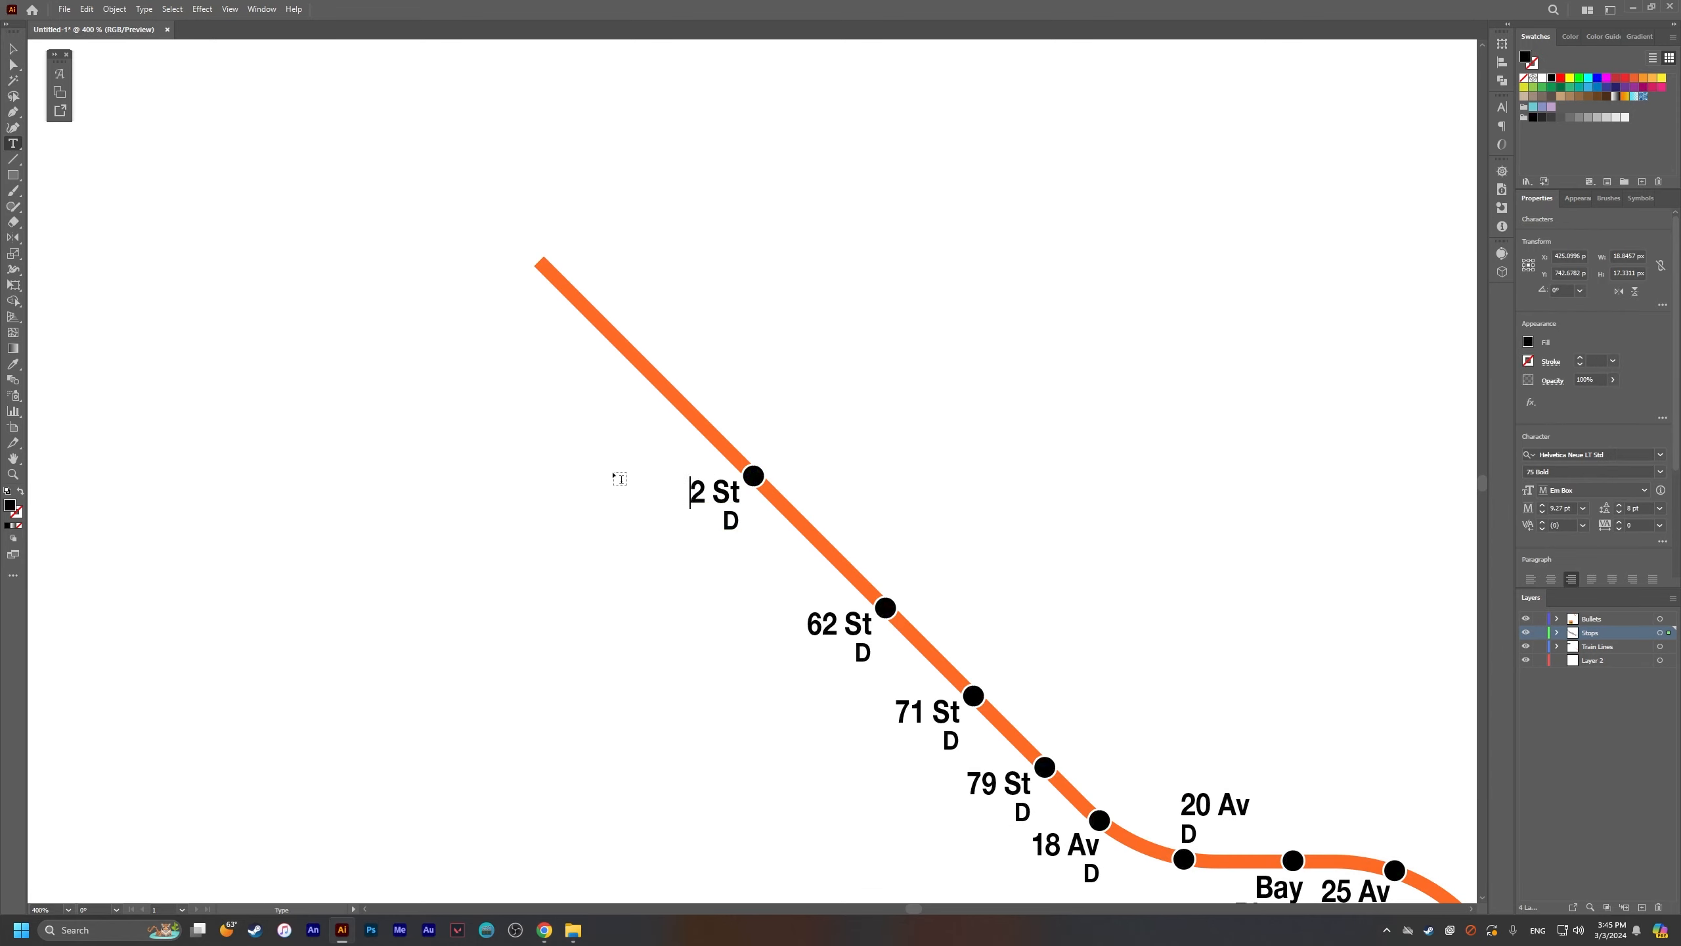
pyautogui.click(772, 351)
# Step: Duplicate the 55 St label and stop dot a short way up the diagonal and change the copy's station name to 50 St
pyautogui.moveTo(972, 466); pyautogui.dragTo(782, 444)
pyautogui.hotkey('alt', 'Tab')
pyautogui.hotkey('alt', 'Tab')
pyautogui.moveTo(563, 451); pyautogui.dragTo(683, 520)
pyautogui.click(817, 572)
pyautogui.keyDown('shift'); pyautogui.click(787, 589); pyautogui.keyUp('shift')
pyautogui.write('t0')
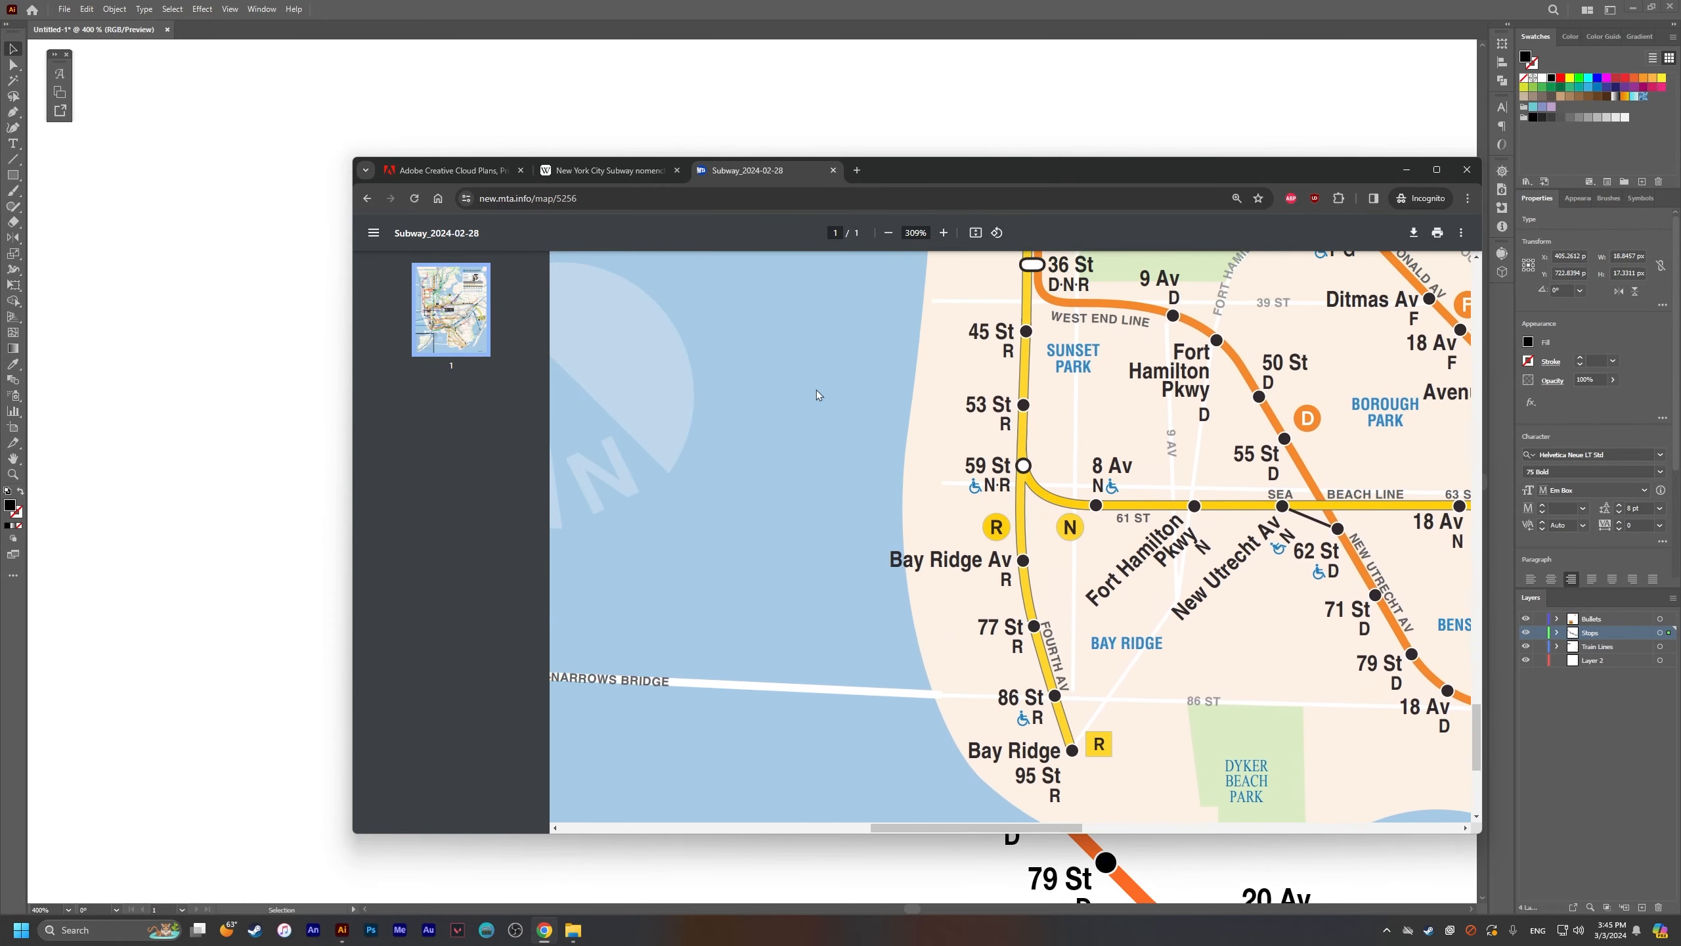
# Step: Examine the D line around and beyond 50 St on the reference map, comparing it with the drawn stops
pyautogui.middleClick(974, 438)
pyautogui.hotkey('alt', 'Tab')
pyautogui.moveTo(793, 388); pyautogui.dragTo(874, 398)
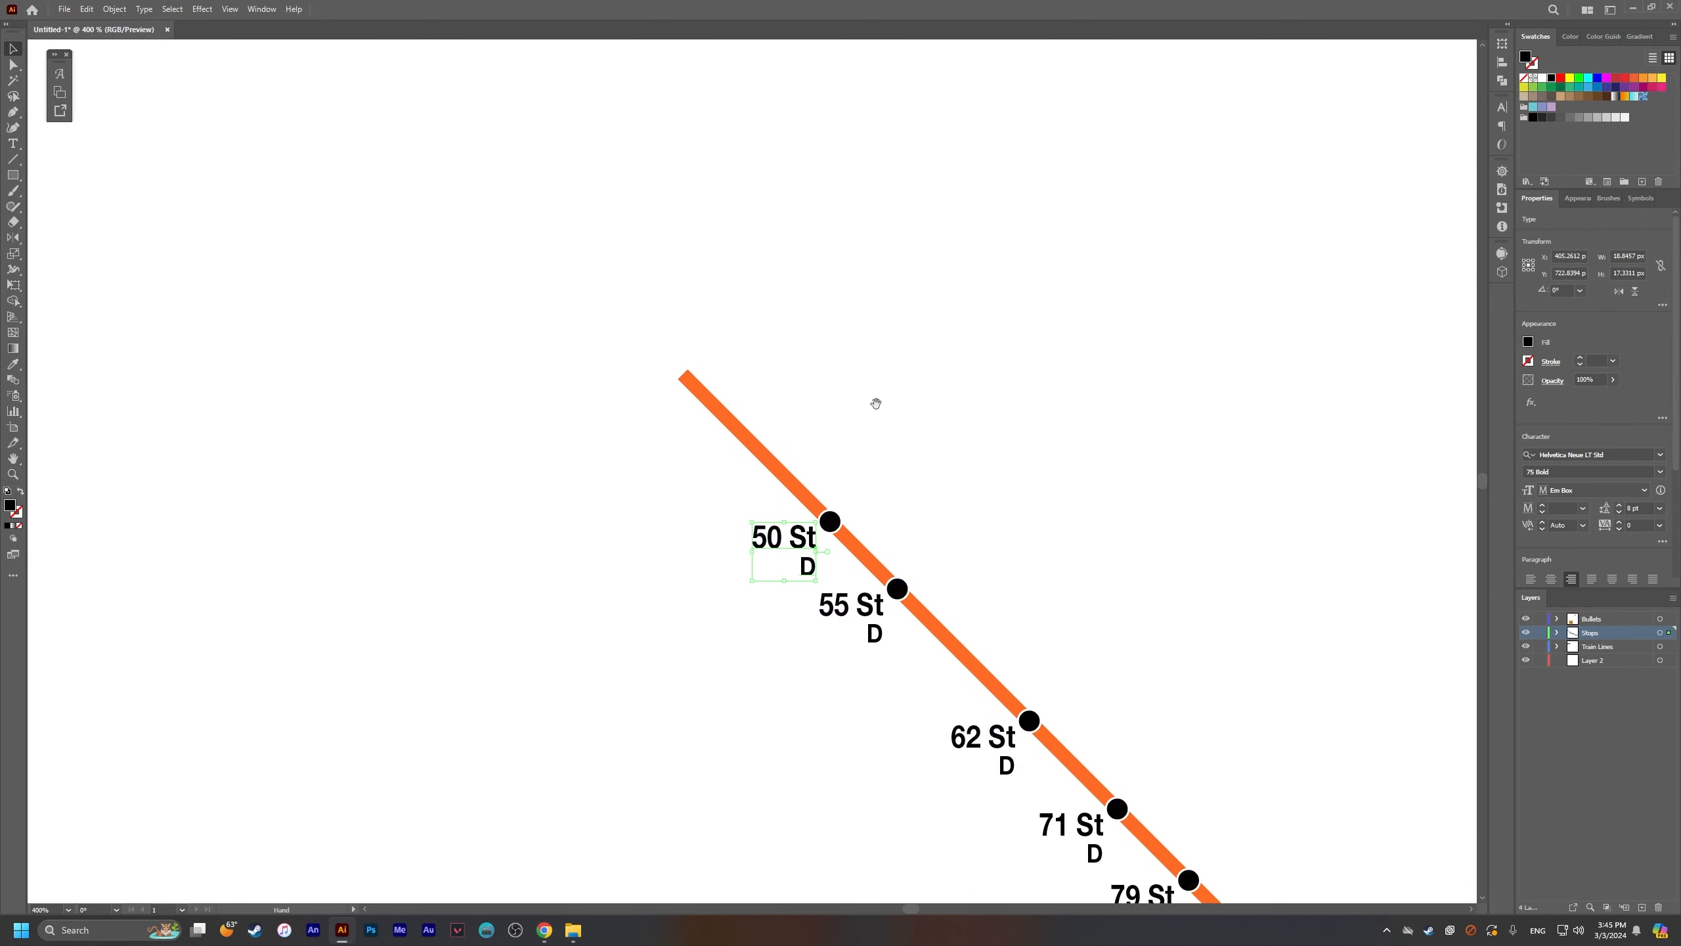
pyautogui.click(988, 529)
pyautogui.hotkey('alt', 'Tab')
pyautogui.hotkey('alt', 'Tab')
pyautogui.moveTo(983, 525); pyautogui.dragTo(879, 488)
pyautogui.hotkey('alt', 'Tab')
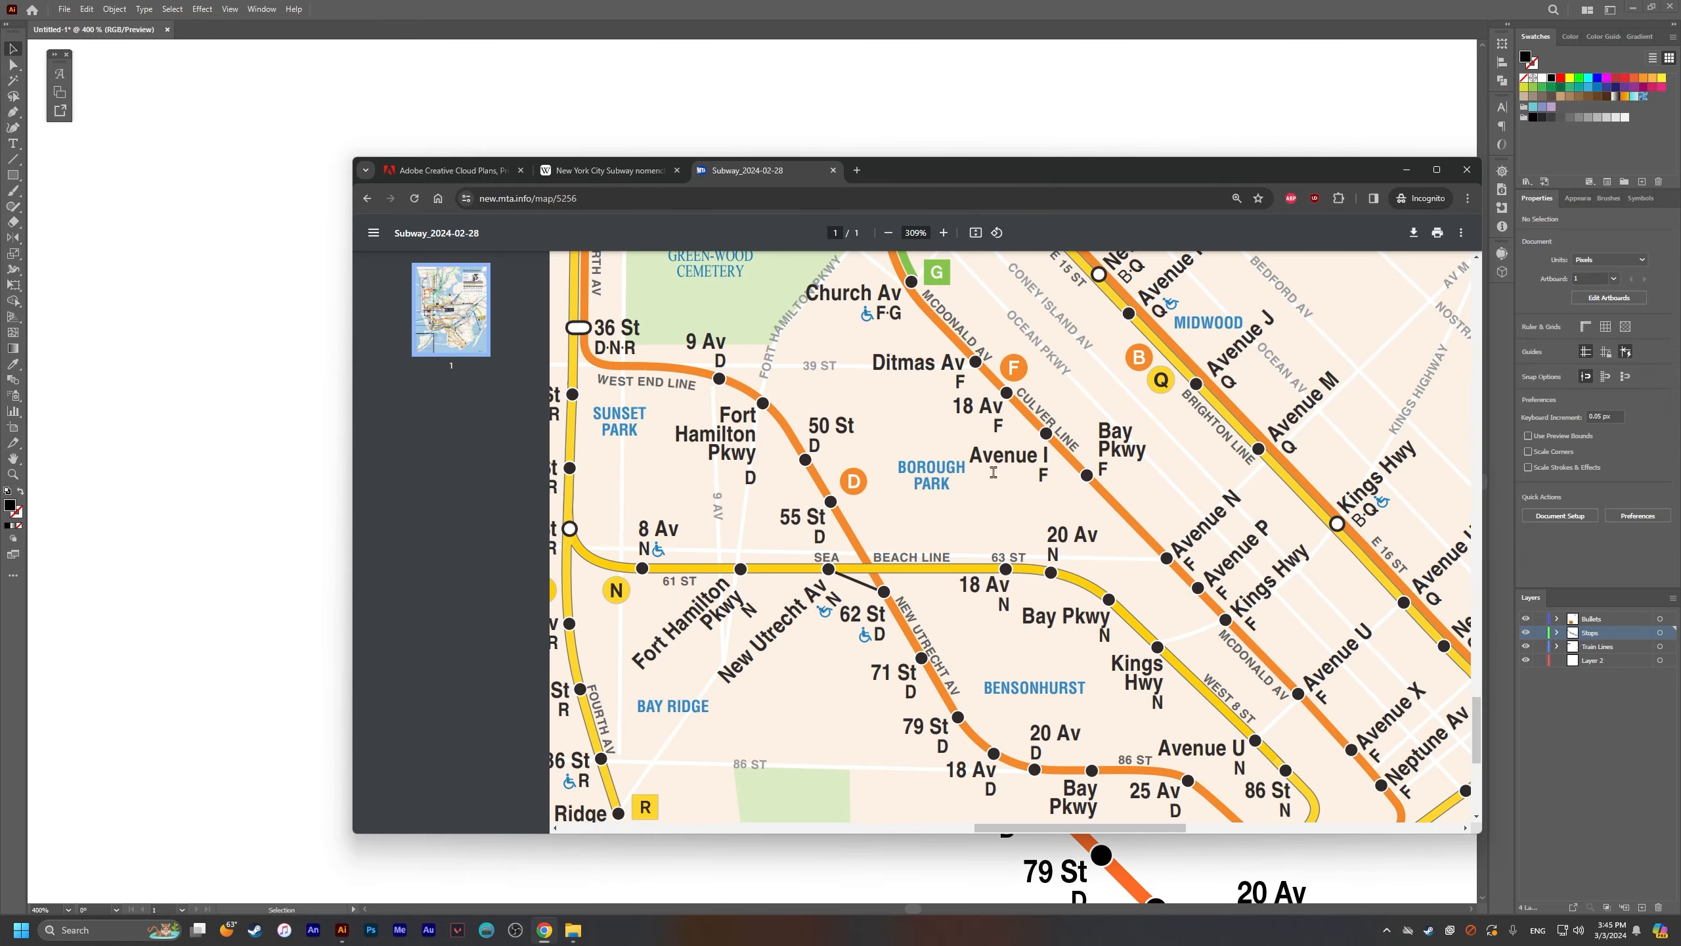
# Step: Move the 50 St label to the upper-right side of its stop and left-align its text, matching the reference map
pyautogui.hotkey('alt', 'Tab')
pyautogui.moveTo(720, 519); pyautogui.dragTo(797, 463)
pyautogui.click(1530, 579)
pyautogui.hotkey('alt', 'Tab')
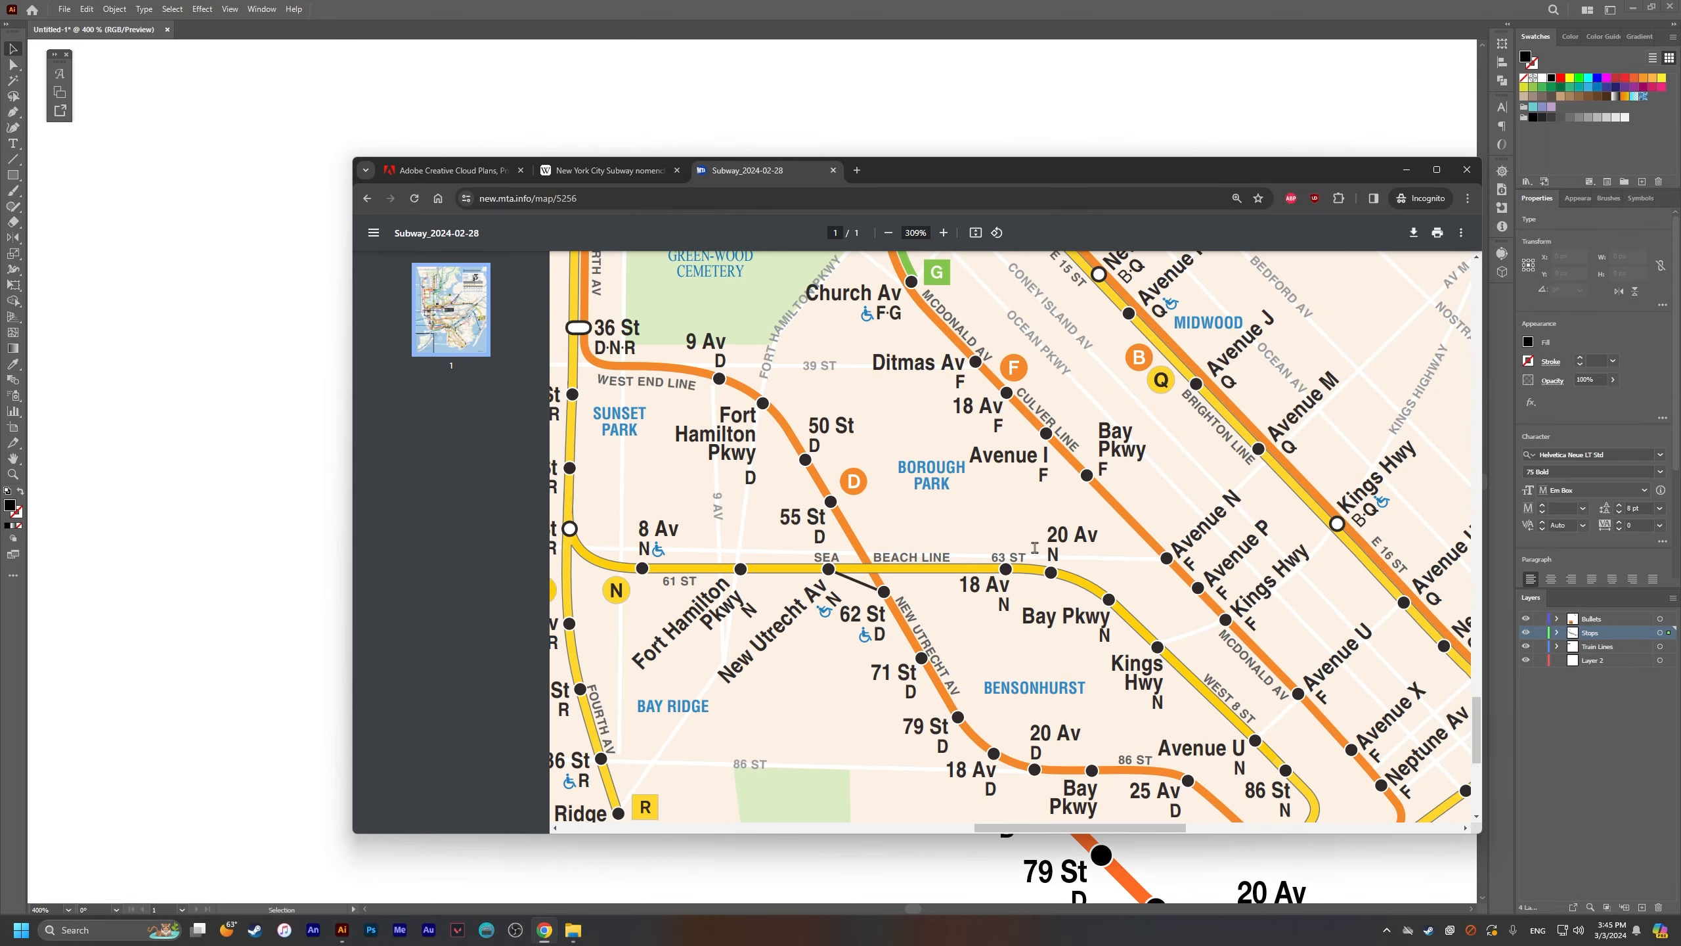
pyautogui.hotkey('alt', 'Tab')
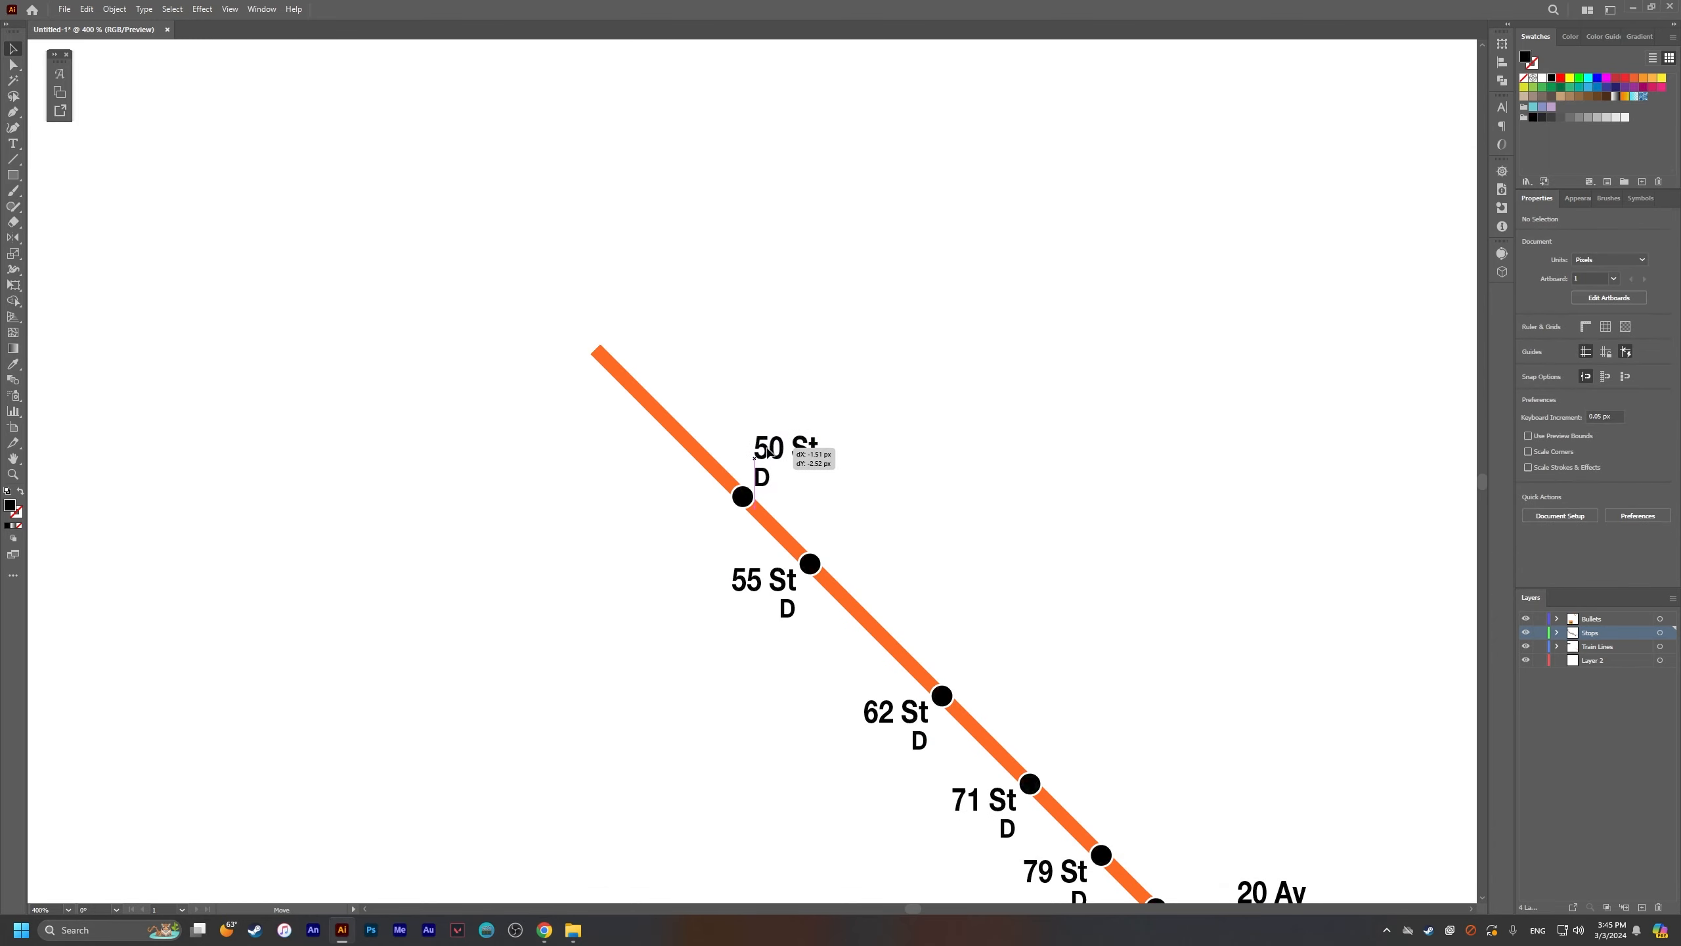
pyautogui.click(948, 578)
pyautogui.hotkey('alt', 'Tab')
pyautogui.hotkey('alt', 'Tab')
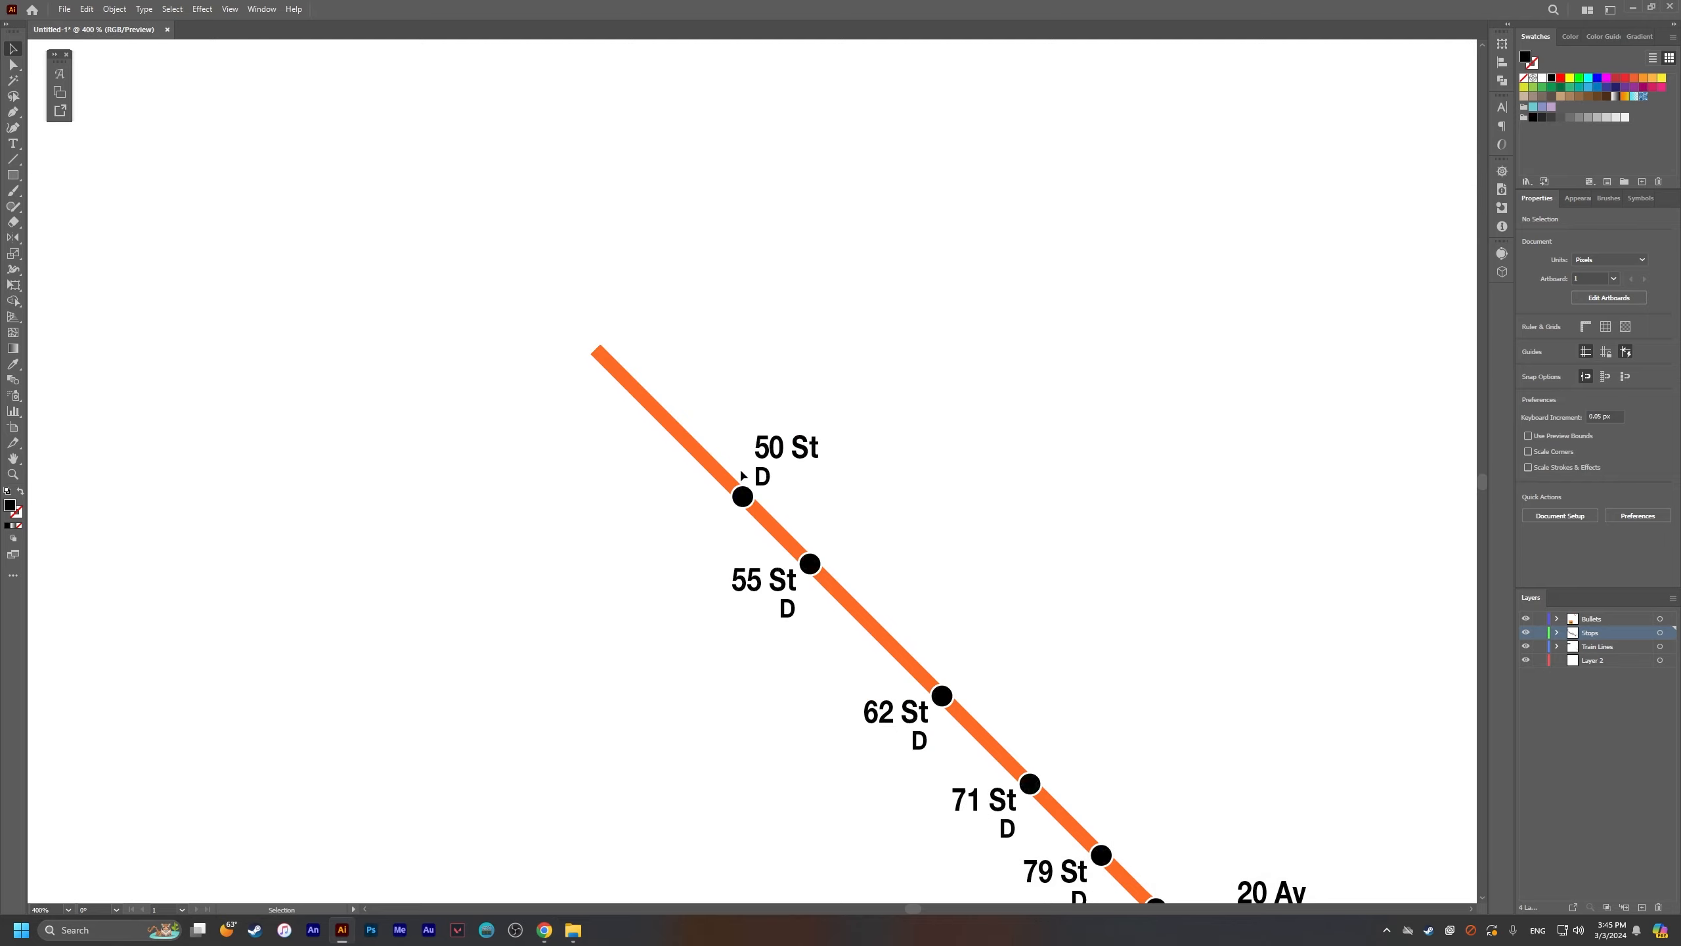
# Step: Shorten the upper end of the orange D line along its diagonal so it stops closer to 50 St
pyautogui.press('a')
pyautogui.click(599, 347)
pyautogui.moveTo(599, 346); pyautogui.dragTo(645, 395)
pyautogui.click(696, 401)
# Step: Extend the upper end of the D line horizontally to the left with the Pen tool
pyautogui.moveTo(788, 463); pyautogui.dragTo(1016, 542)
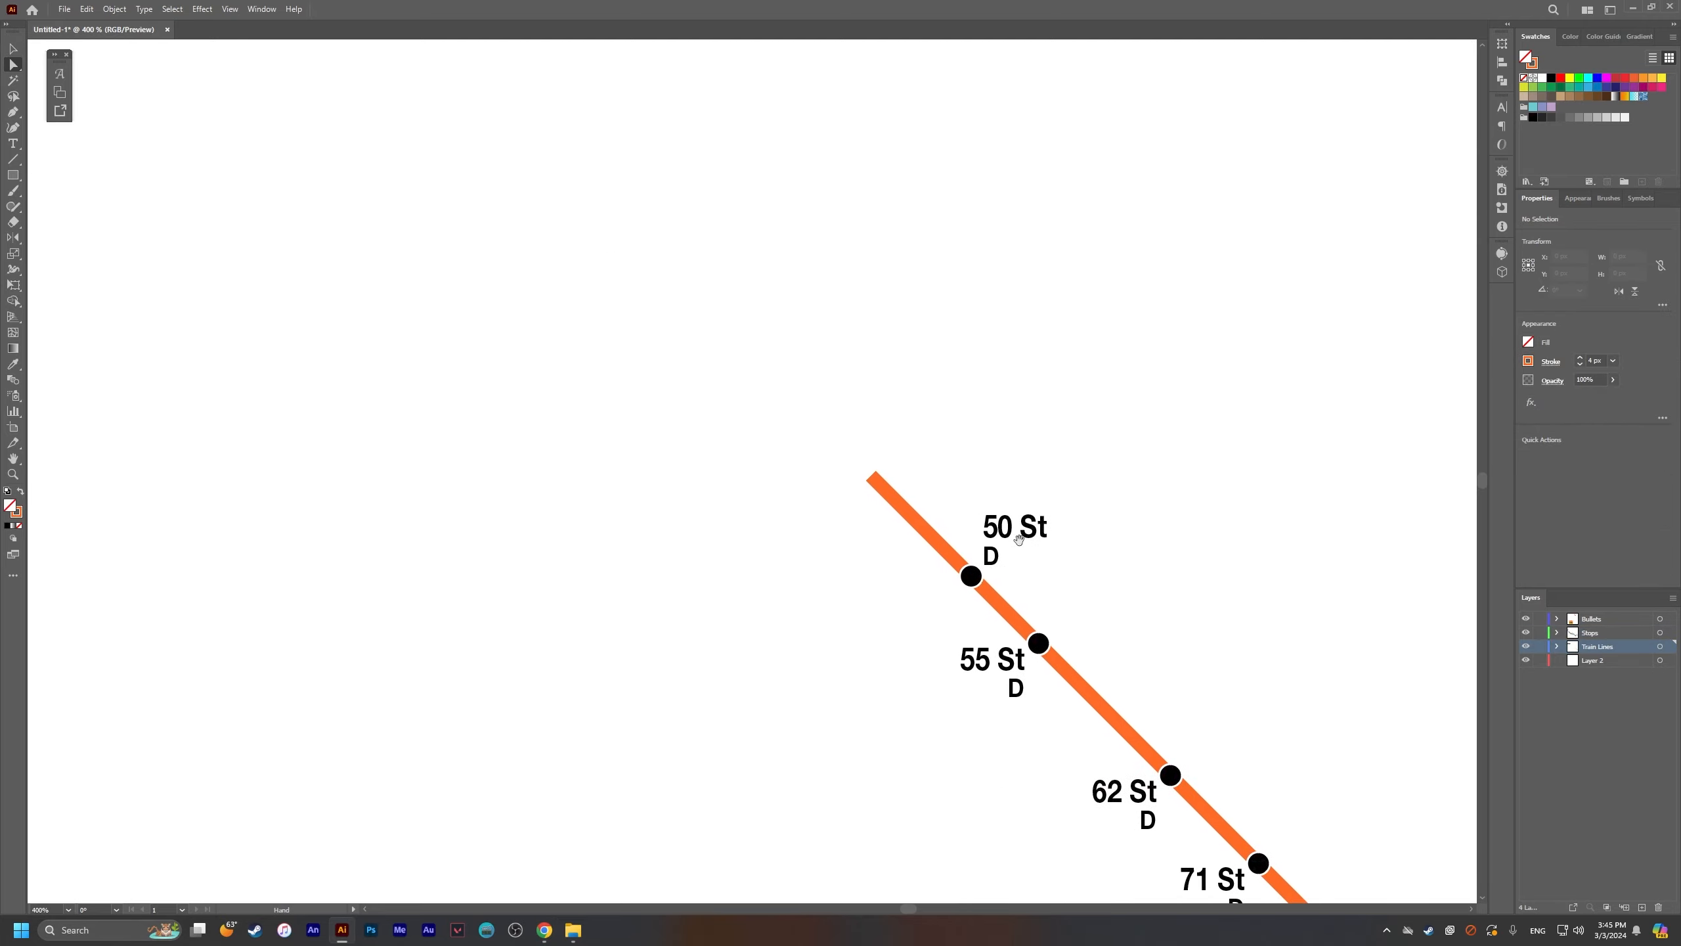
pyautogui.press('p')
pyautogui.click(872, 477)
pyautogui.click(576, 475)
# Step: Round the corner between the new horizontal stretch and the diagonal of the D line into a wide curve
pyautogui.press('a')
pyautogui.click(868, 480)
pyautogui.moveTo(864, 488); pyautogui.dragTo(760, 630)
pyautogui.click(908, 462)
pyautogui.press('v')
pyautogui.hotkey('alt', 'Tab')
pyautogui.hotkey('alt', 'Tab')
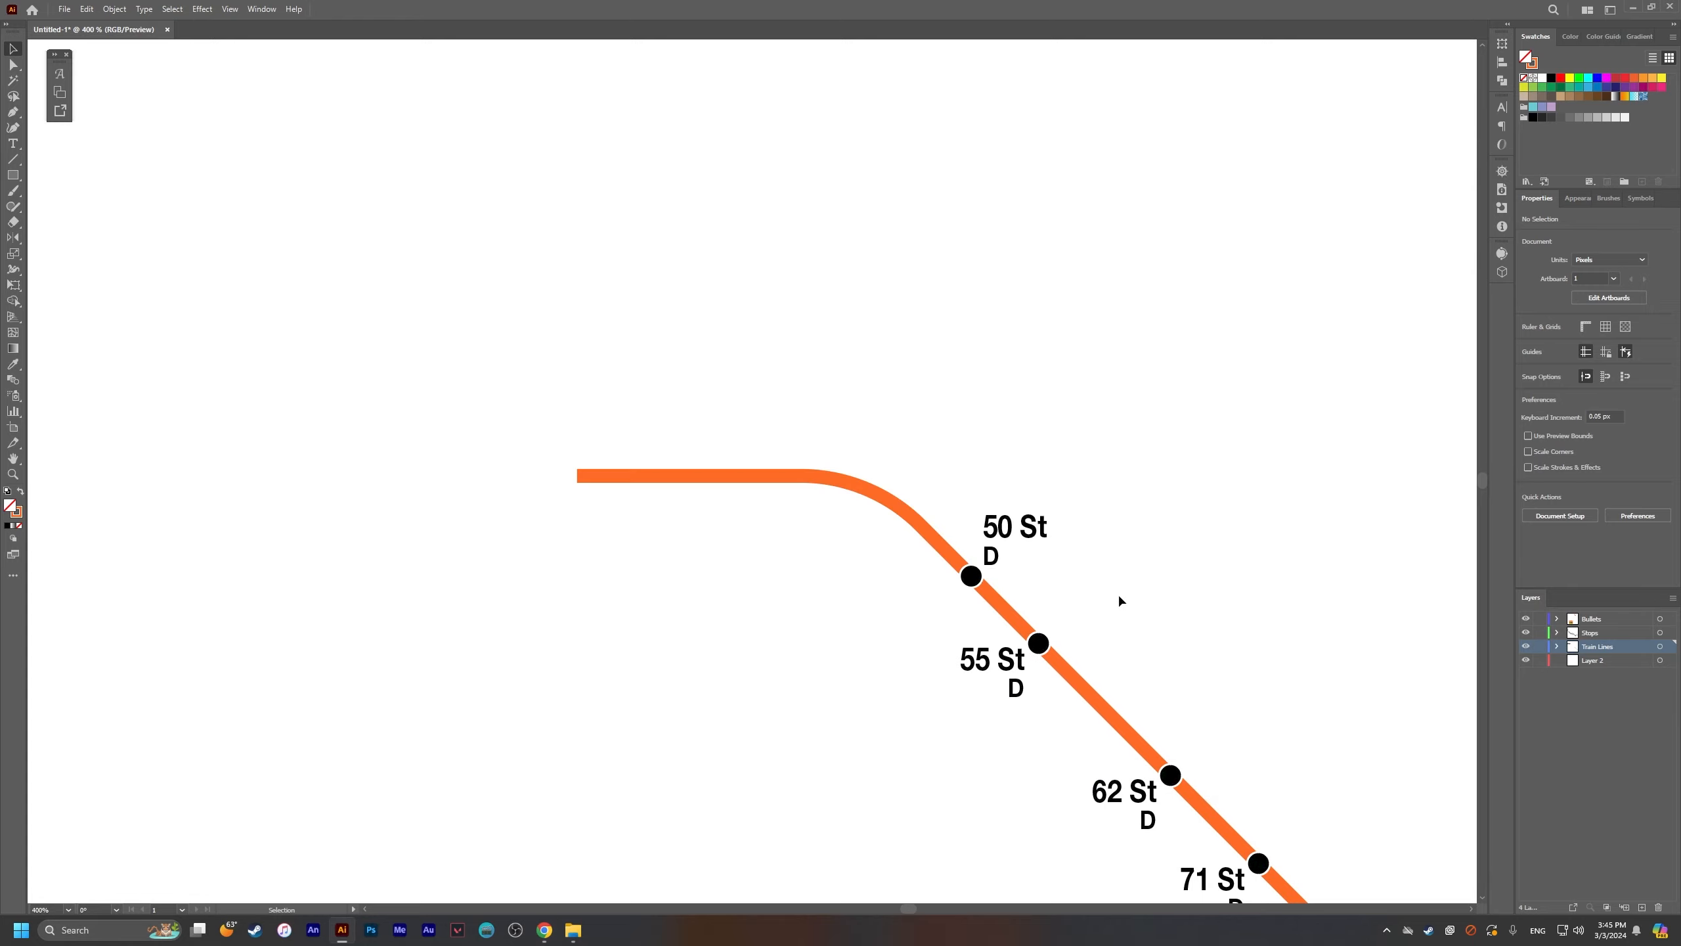
# Step: Duplicate the 71 St stop and its label onto the curve above 50 St
pyautogui.moveTo(1218, 707); pyautogui.dragTo(960, 466)
pyautogui.click(1045, 728)
pyautogui.click(984, 640)
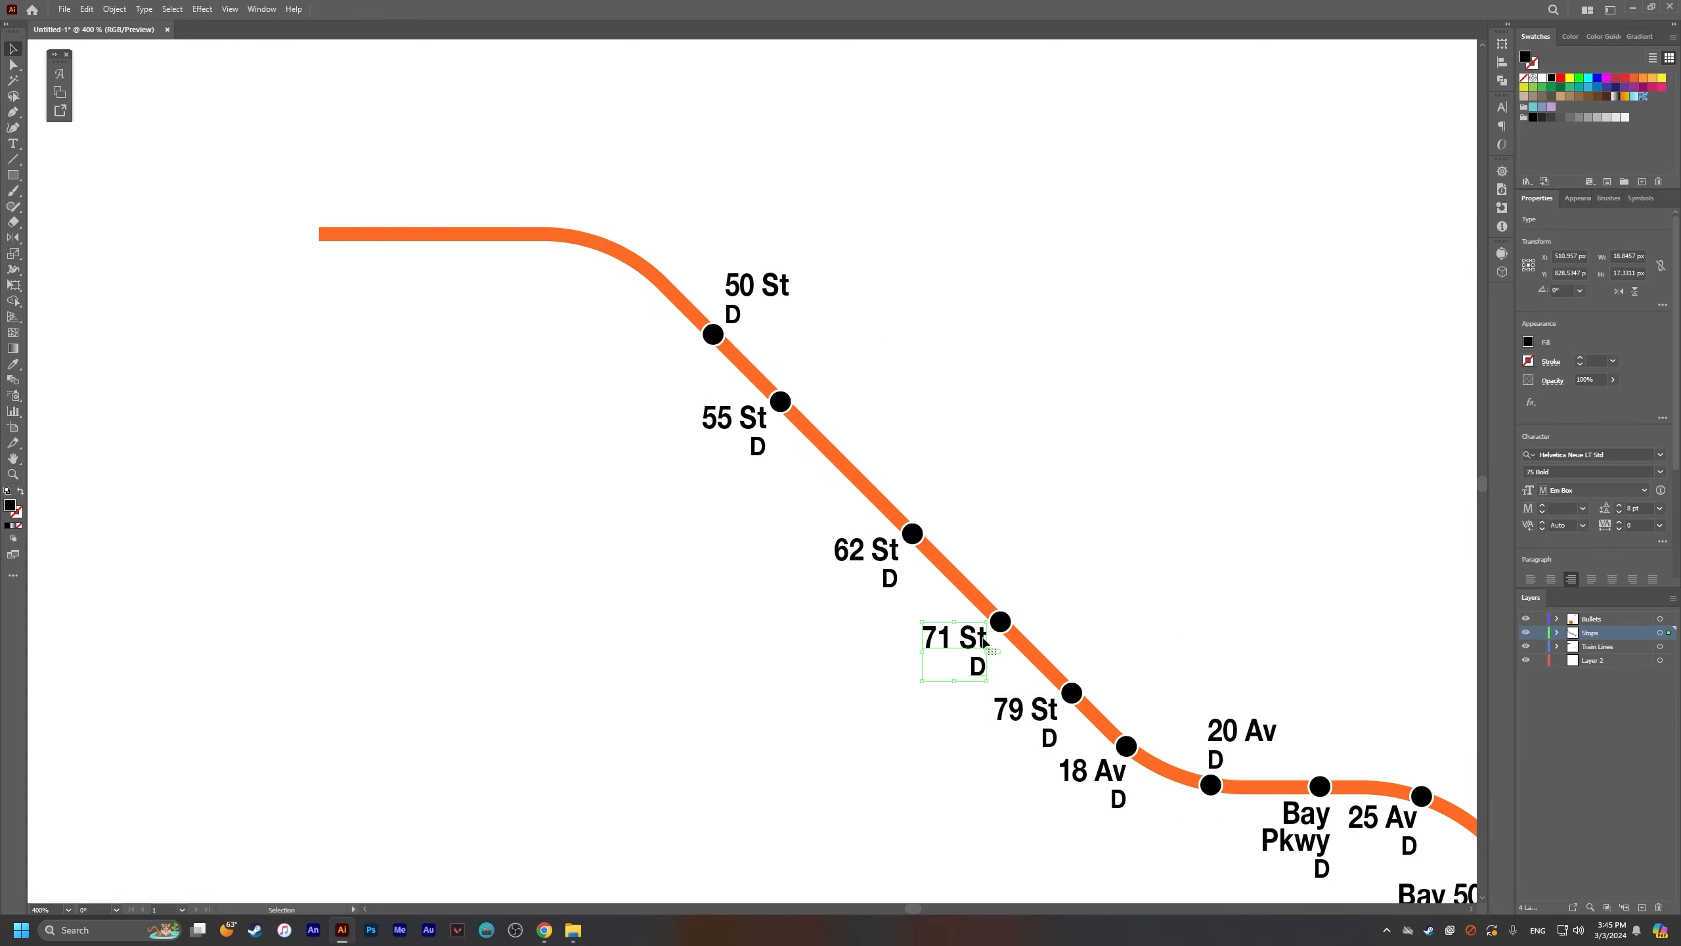
pyautogui.keyDown('shift'); pyautogui.click(1001, 629); pyautogui.keyUp('shift')
pyautogui.moveTo(1002, 633); pyautogui.dragTo(513, 281)
# Step: Change the copied label's station name to Fort Hamilton Pkwy, broken over three lines above the D
pyautogui.write('t')
pyautogui.write('Fort Hamilton')
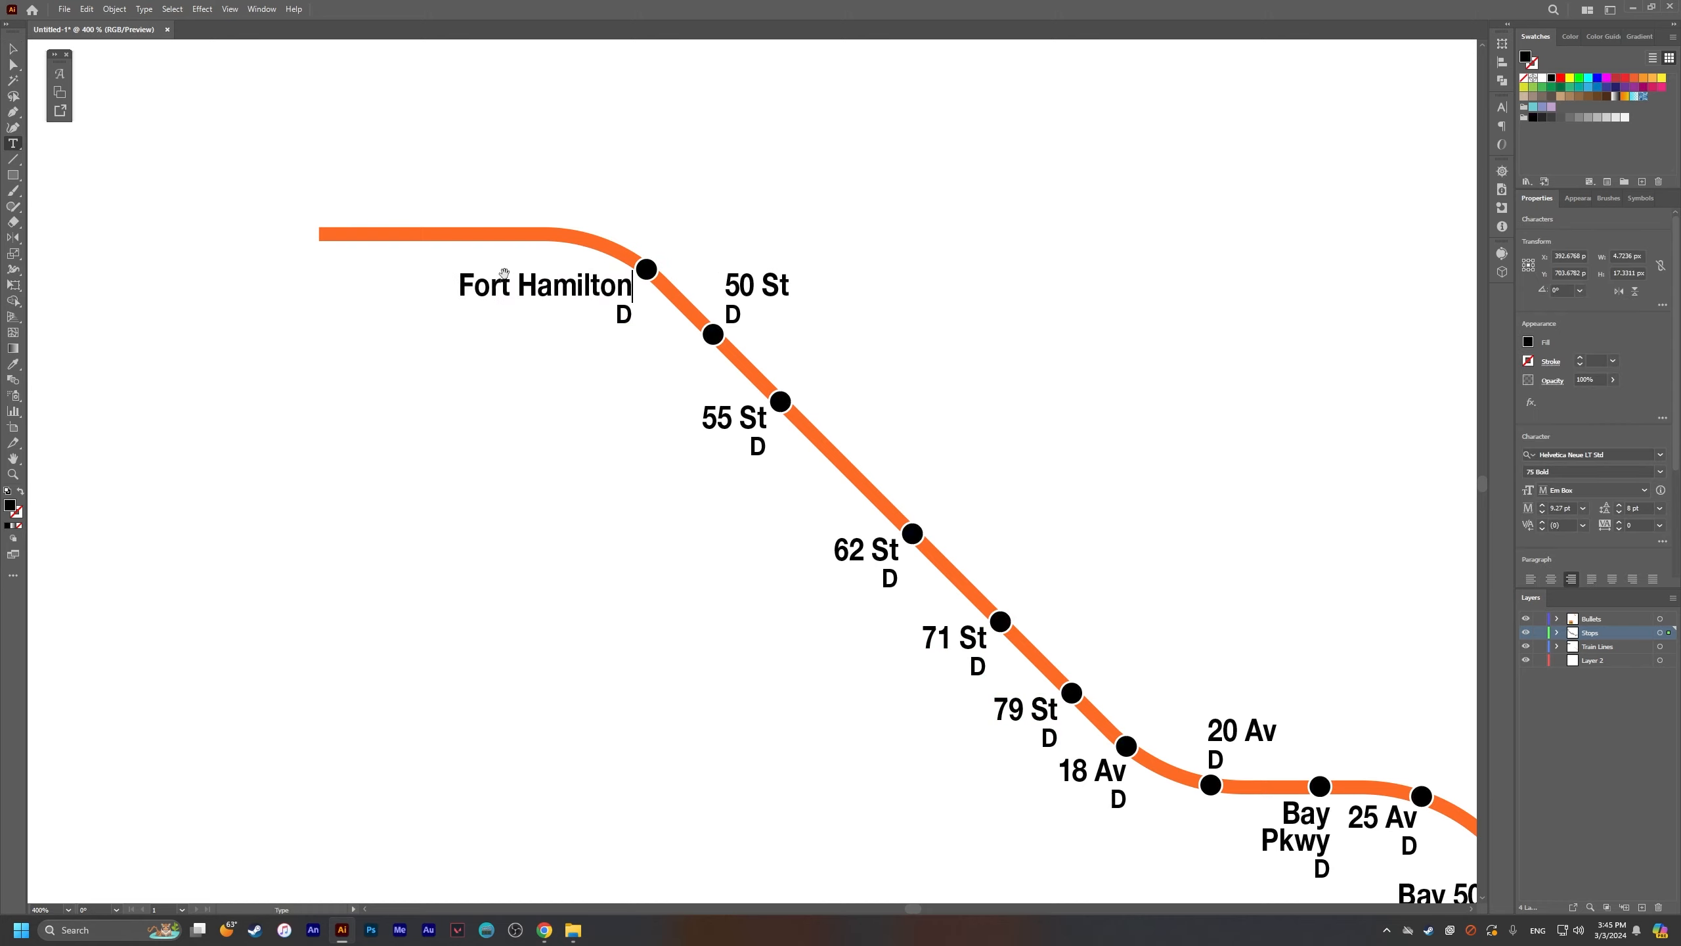
pyautogui.hotkey('alt', 'Tab')
pyautogui.hotkey('alt', 'Tab')
pyautogui.press('Return')
pyautogui.write('Pkwy')
pyautogui.click(521, 290)
pyautogui.press('Return')
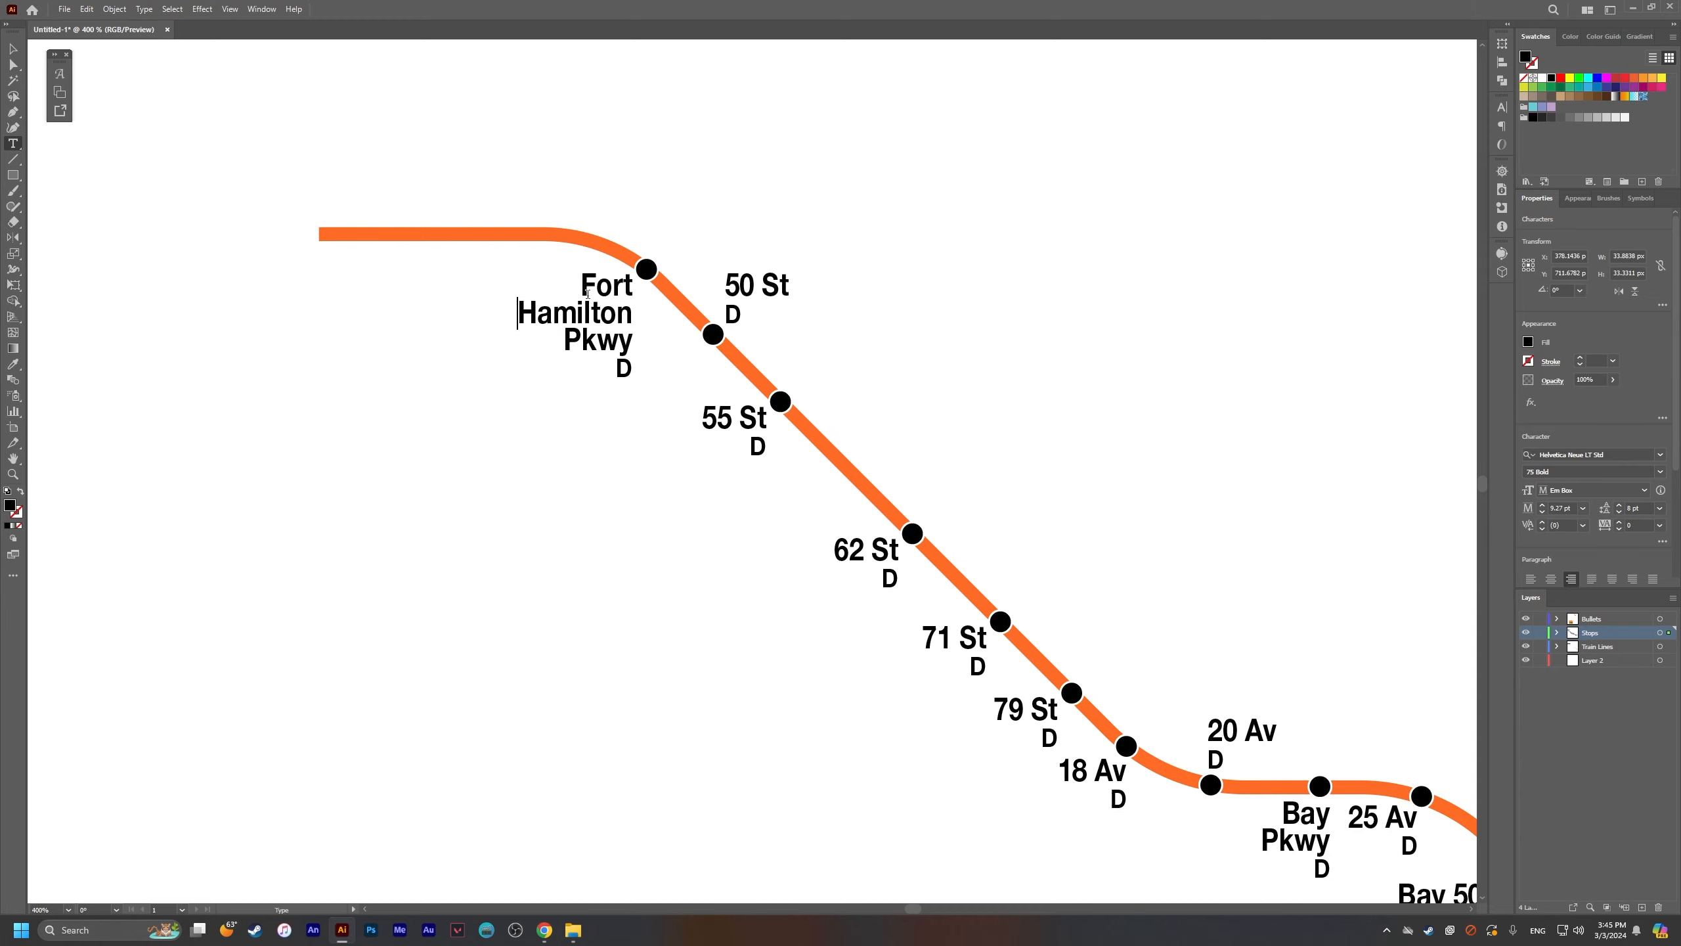
pyautogui.click(13, 52)
# Step: Check the reference subway map and duplicate the 50 St stop dot to where the horizontal stretch meets the upper curve
pyautogui.hotkey('alt', 'Tab')
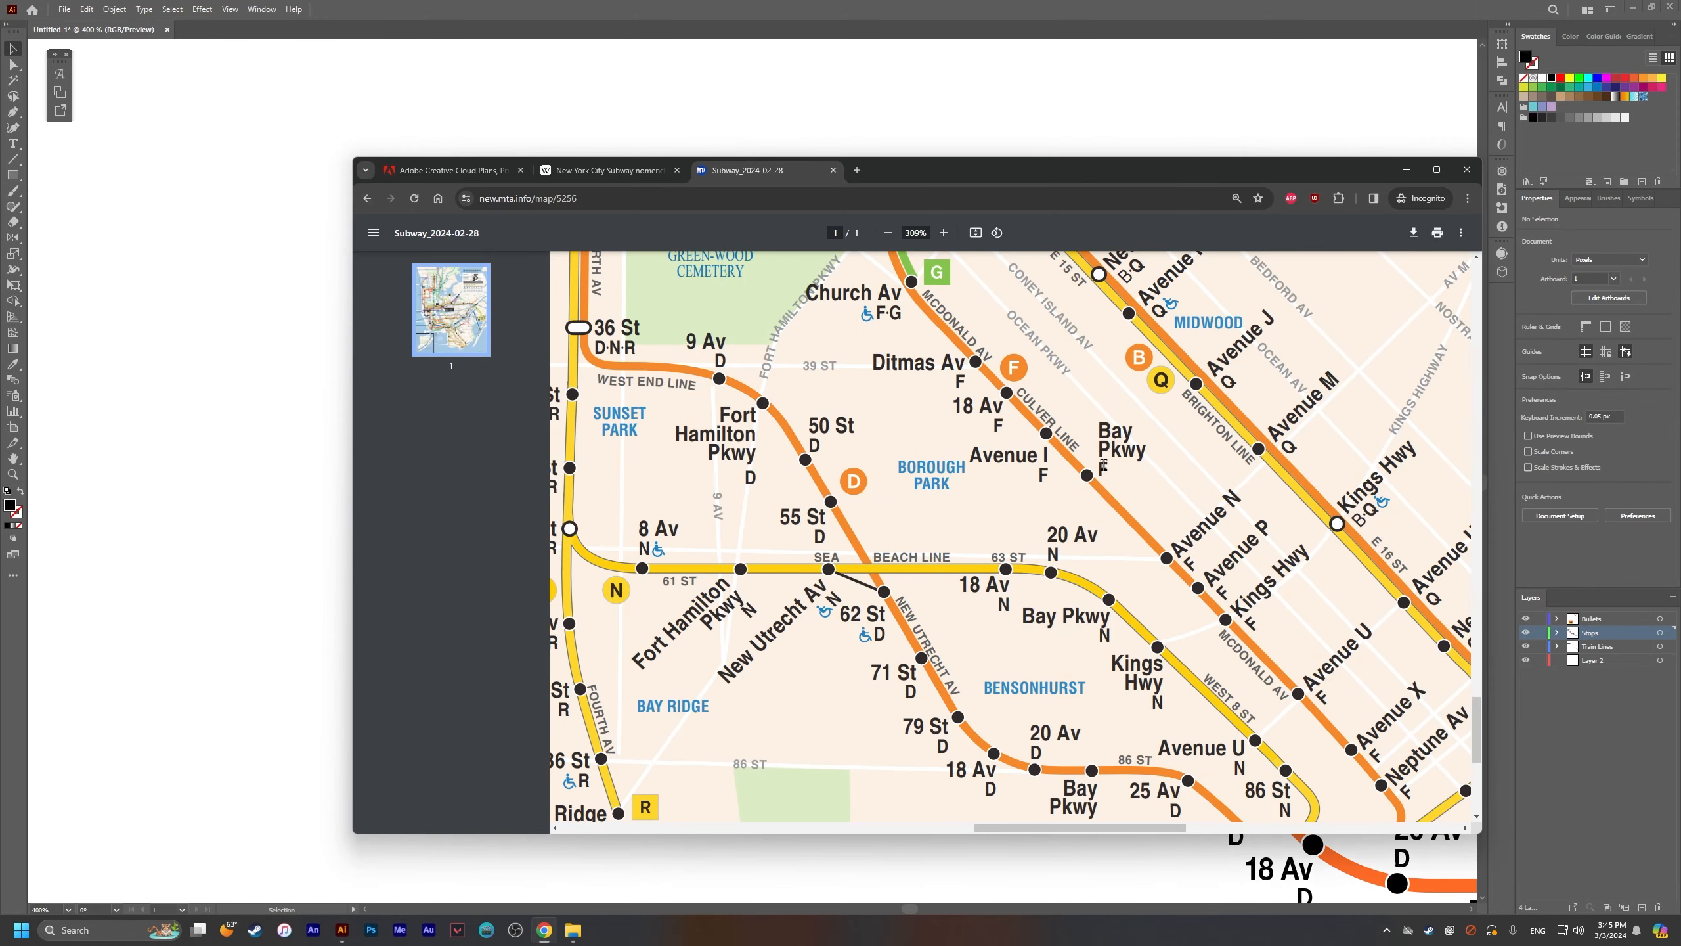
pyautogui.hotkey('alt', 'Tab')
pyautogui.moveTo(802, 386); pyautogui.dragTo(805, 389)
pyautogui.click(1125, 463)
pyautogui.moveTo(1152, 469); pyautogui.dragTo(995, 397)
pyautogui.moveTo(995, 397); pyautogui.dragTo(827, 439)
pyautogui.hotkey('alt', 'Tab')
pyautogui.hotkey('alt', 'Tab')
pyautogui.moveTo(827, 439); pyautogui.dragTo(967, 539)
pyautogui.hotkey('alt', 'Tab')
pyautogui.hotkey('alt', 'Tab')
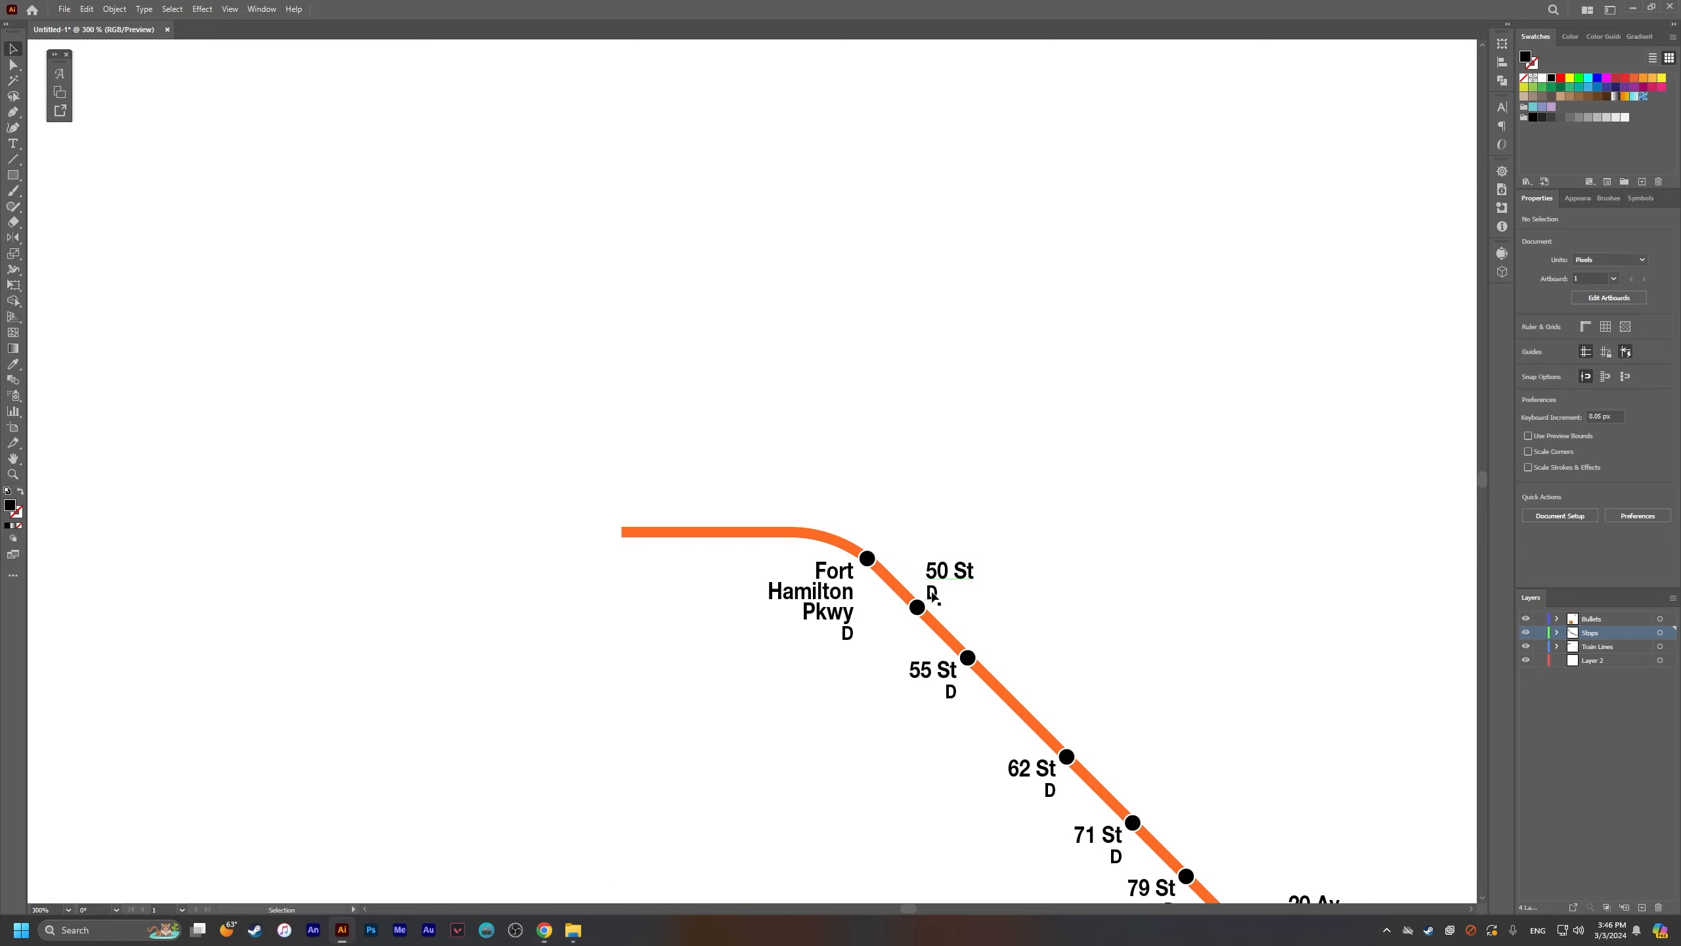
pyautogui.moveTo(922, 612); pyautogui.dragTo(790, 538)
pyautogui.click(1125, 655)
# Step: Duplicate the 20 Av label into the space above the new stop and right-align its text
pyautogui.moveTo(1130, 664); pyautogui.dragTo(923, 570)
pyautogui.moveTo(1095, 804); pyautogui.dragTo(737, 354)
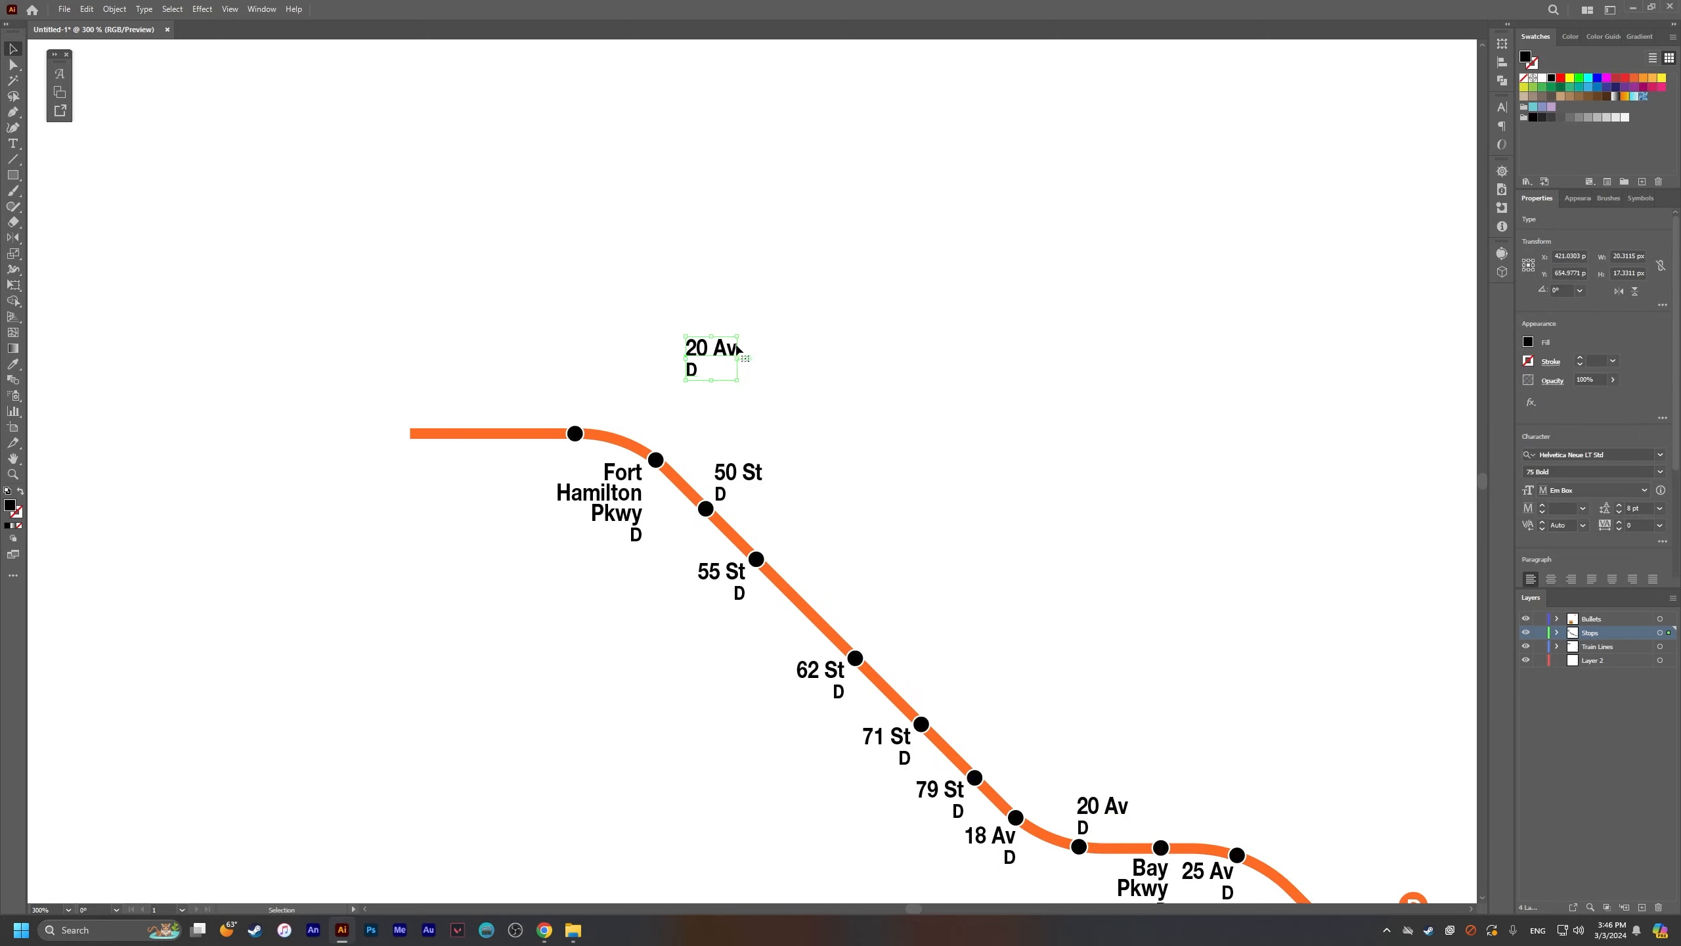
pyautogui.hotkey('alt', 'Tab')
pyautogui.hotkey('alt', 'Tab')
pyautogui.click(1579, 579)
# Step: Change the copied label's station name to 9 Av and place it directly above the new stop
pyautogui.doubleClick(683, 356)
pyautogui.doubleClick(650, 339)
pyautogui.write('9')
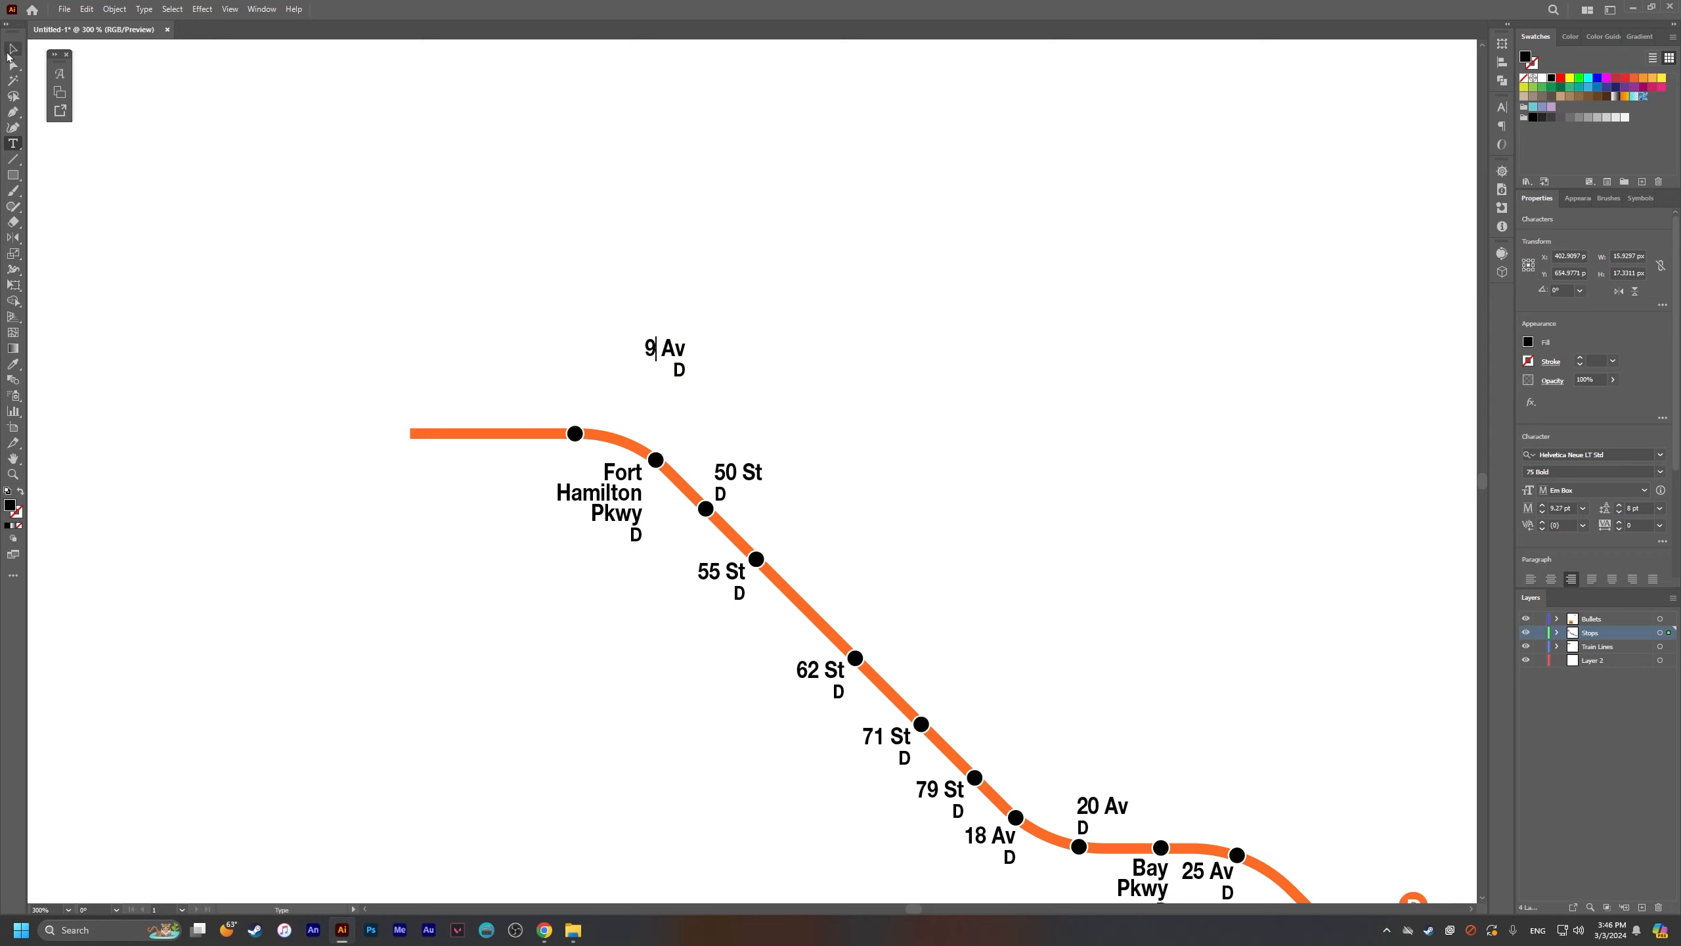
pyautogui.click(9, 56)
pyautogui.moveTo(667, 350); pyautogui.dragTo(565, 396)
# Step: Move the orange D bullet from near Coney Island to the upper-right side of the line beside 55 St
pyautogui.moveTo(1046, 490); pyautogui.dragTo(846, 345)
pyautogui.click(953, 419)
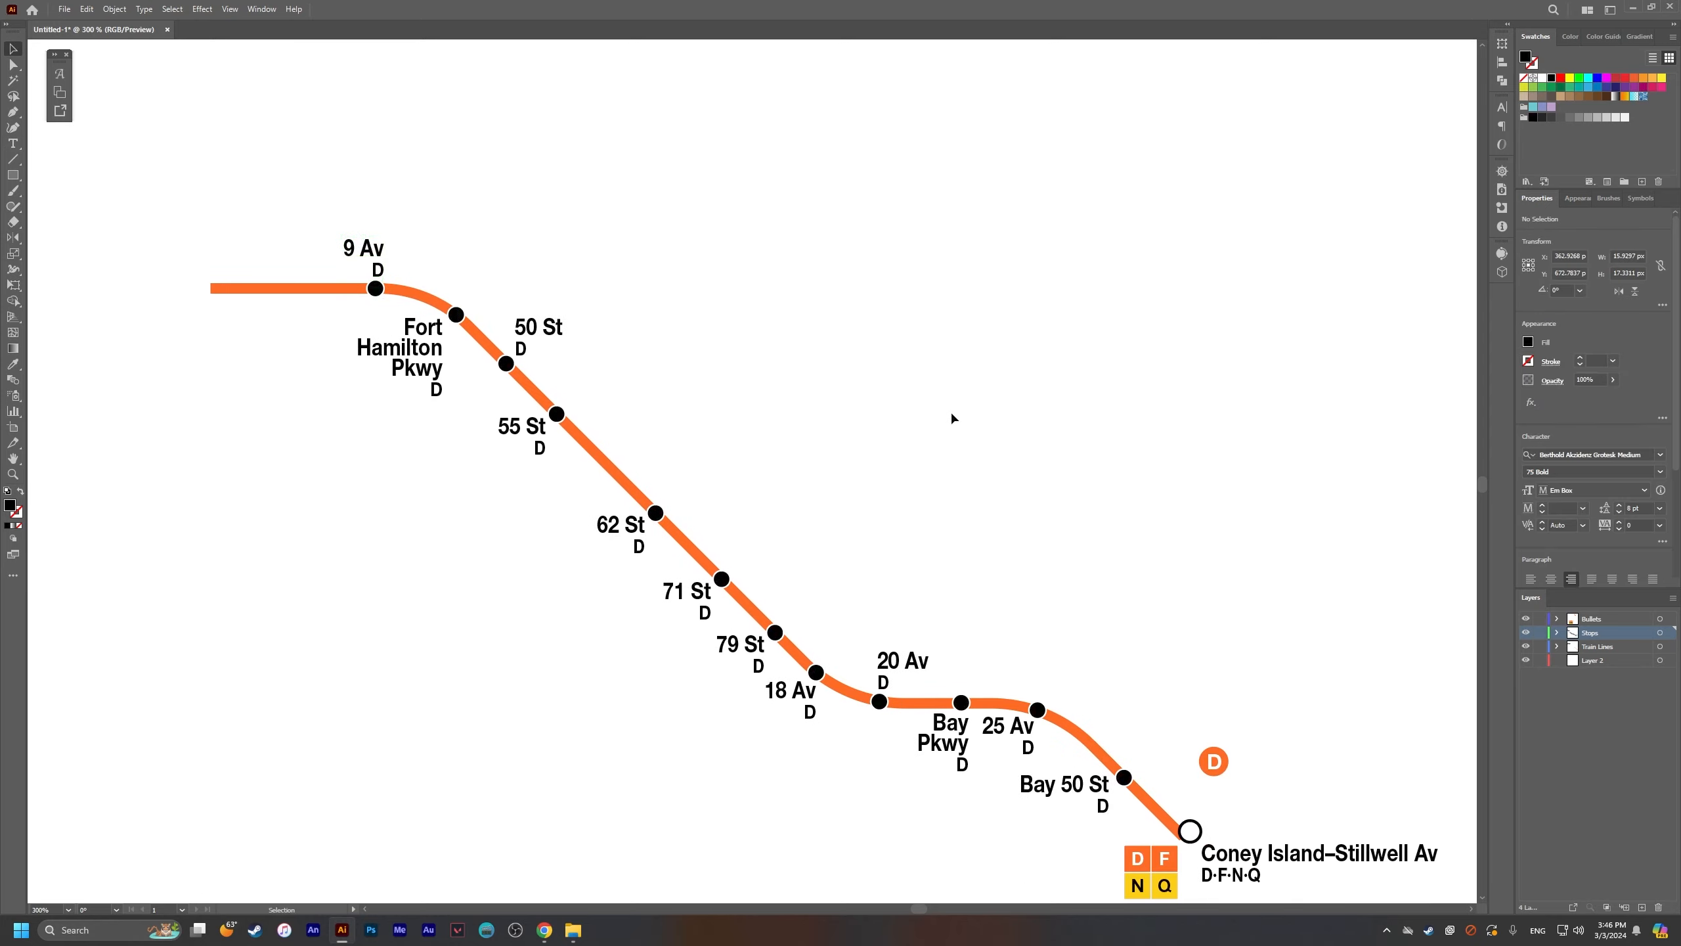
pyautogui.hotkey('alt', 'Tab')
pyautogui.hotkey('alt', 'Tab')
pyautogui.moveTo(1213, 762); pyautogui.dragTo(570, 388)
pyautogui.hotkey('alt', 'Tab')
pyautogui.hotkey('alt', 'Tab')
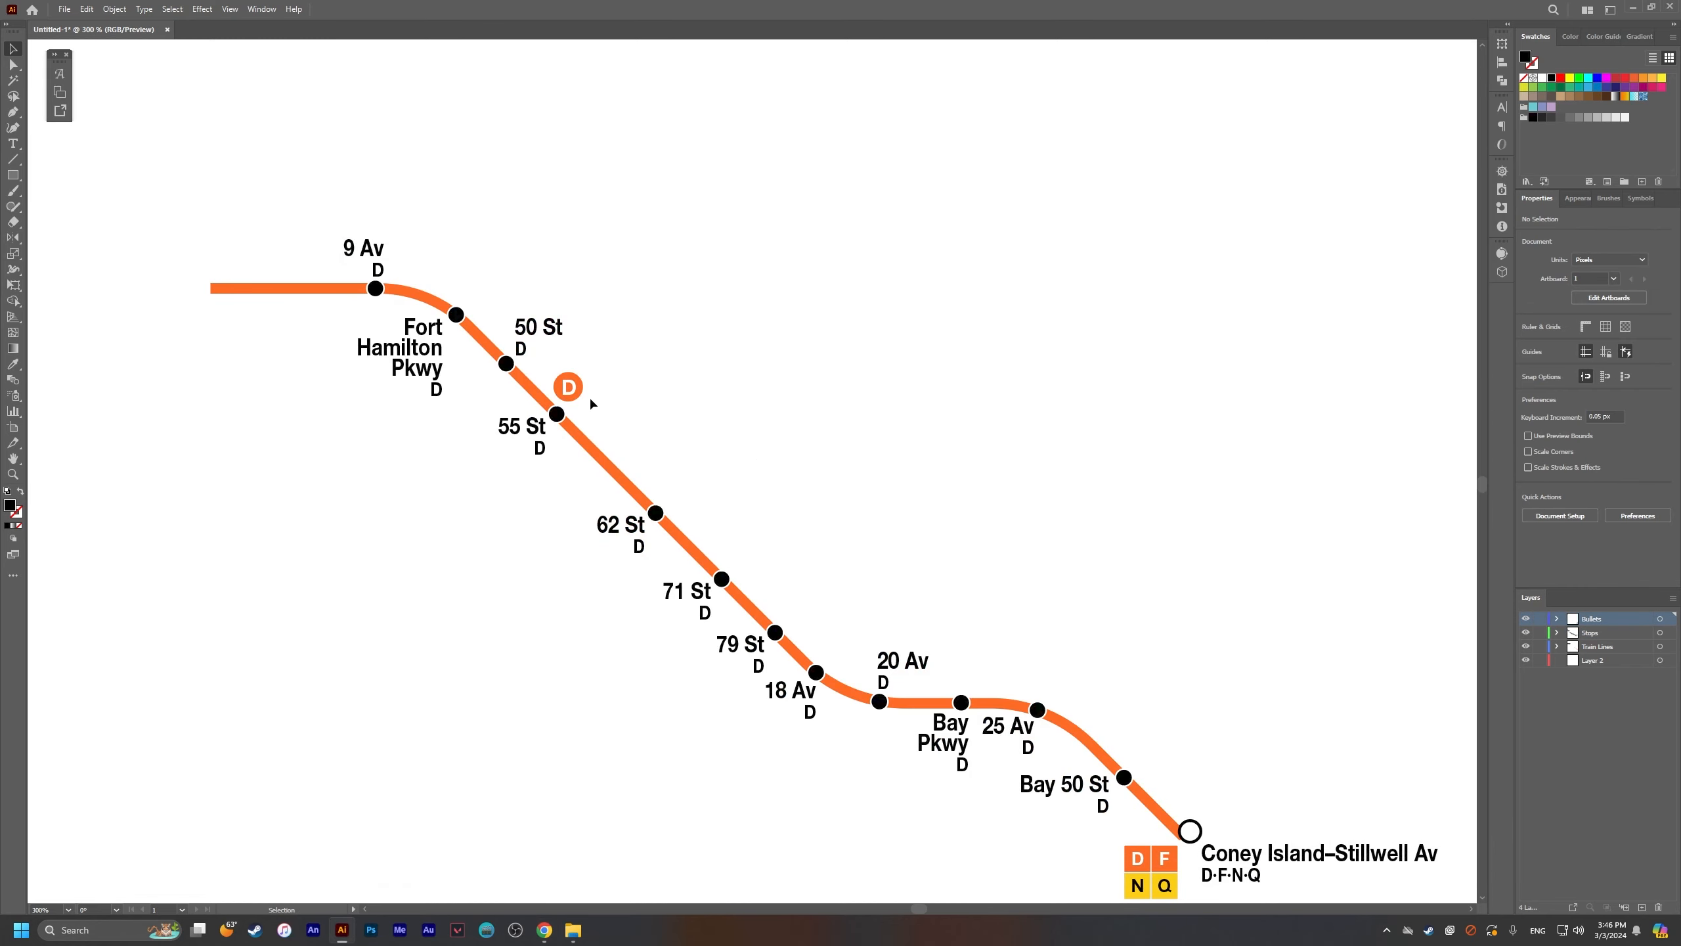
# Step: Examine how the street name 86 ST is lettered along the line between Bay Pkwy and 25 Av on the reference map
pyautogui.moveTo(1053, 543); pyautogui.dragTo(1141, 556)
pyautogui.hotkey('alt', 'Tab')
pyautogui.scroll(-4, 1189, 689)
pyautogui.hscroll(3, 1189, 689)
pyautogui.hotkey('alt', 'Tab')
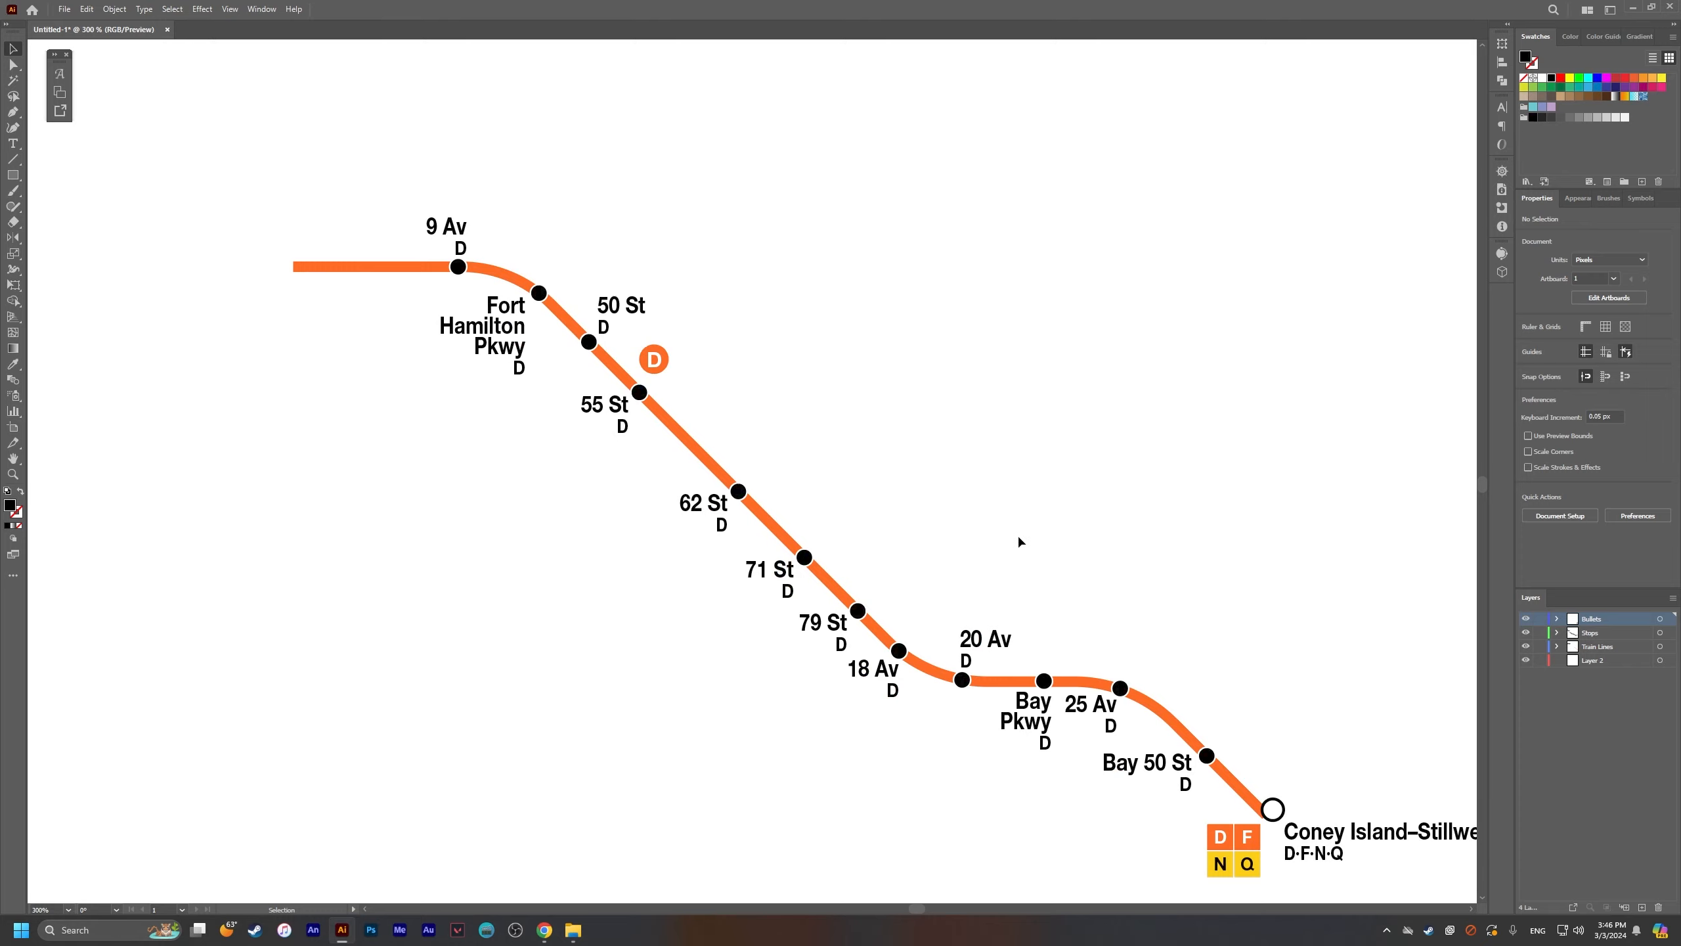
pyautogui.moveTo(1020, 543); pyautogui.dragTo(796, 458)
pyautogui.hotkey('alt', 'Tab')
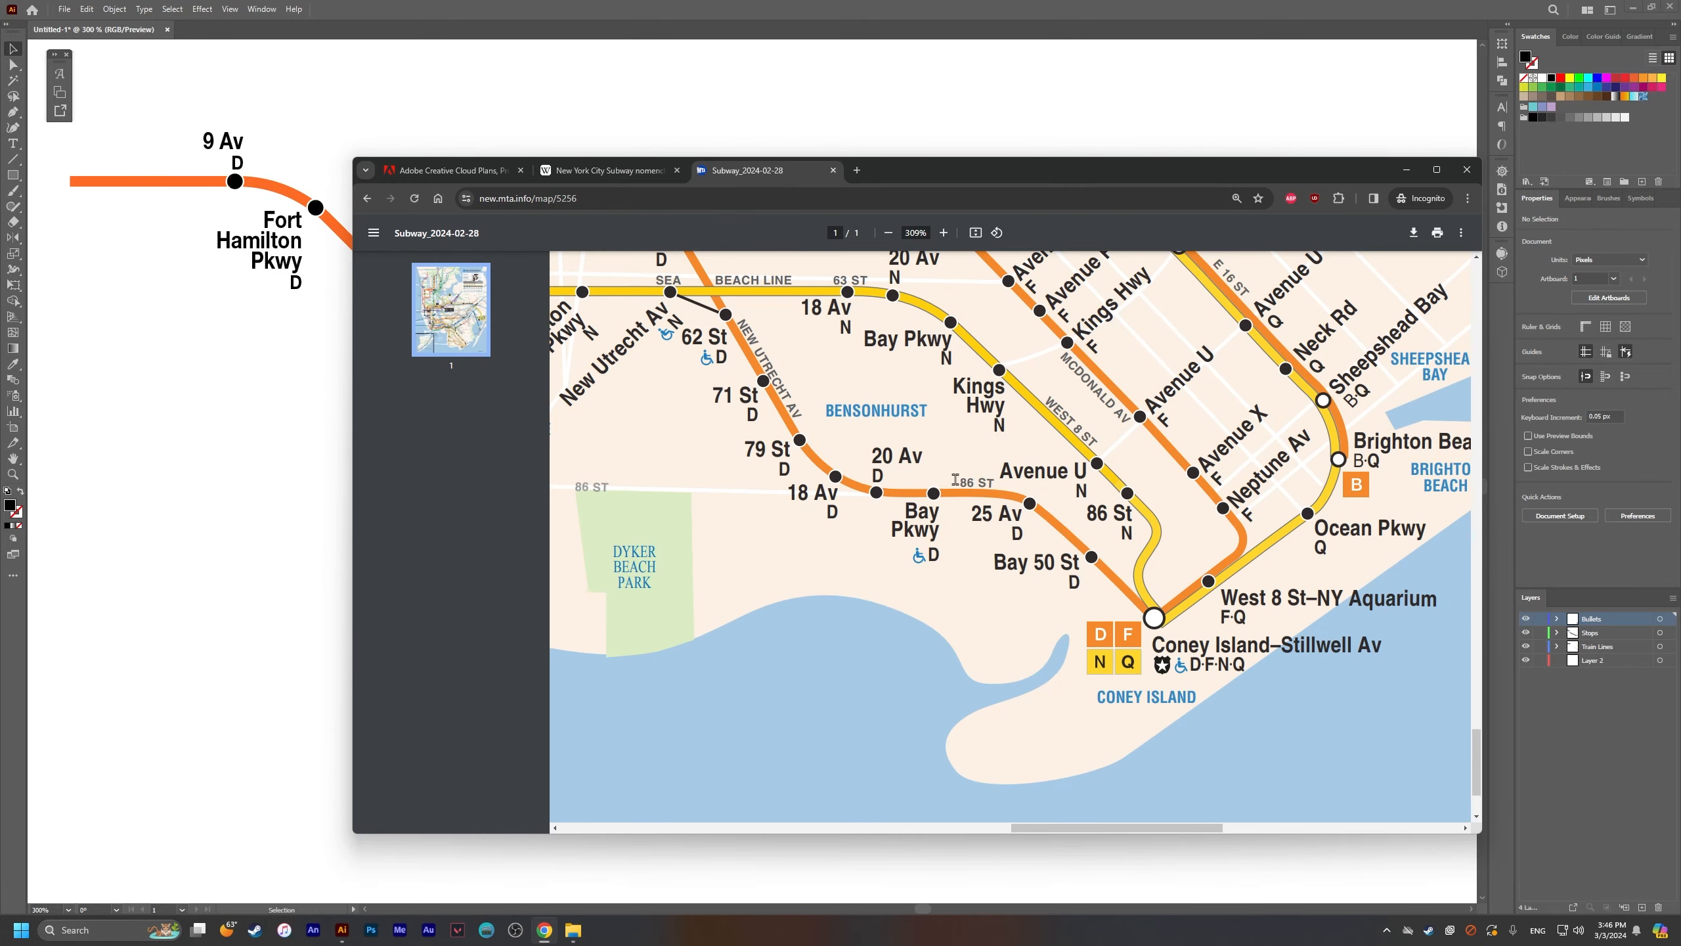
pyautogui.scroll(2, 949, 473)
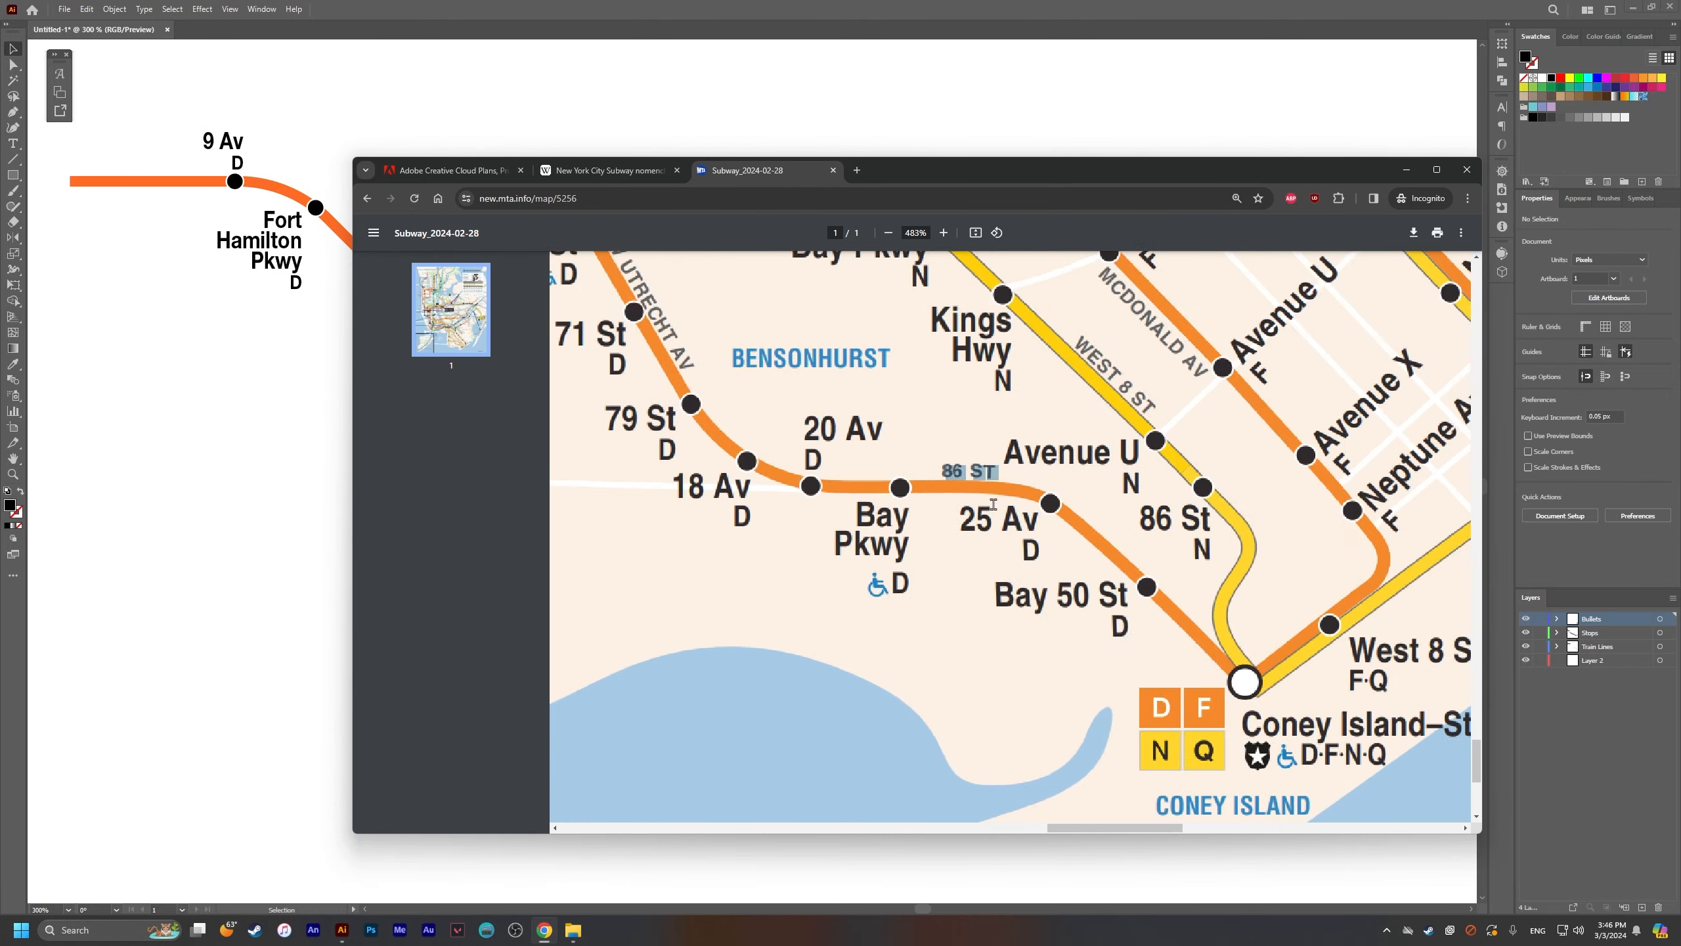
pyautogui.hotkey('alt', 'Tab')
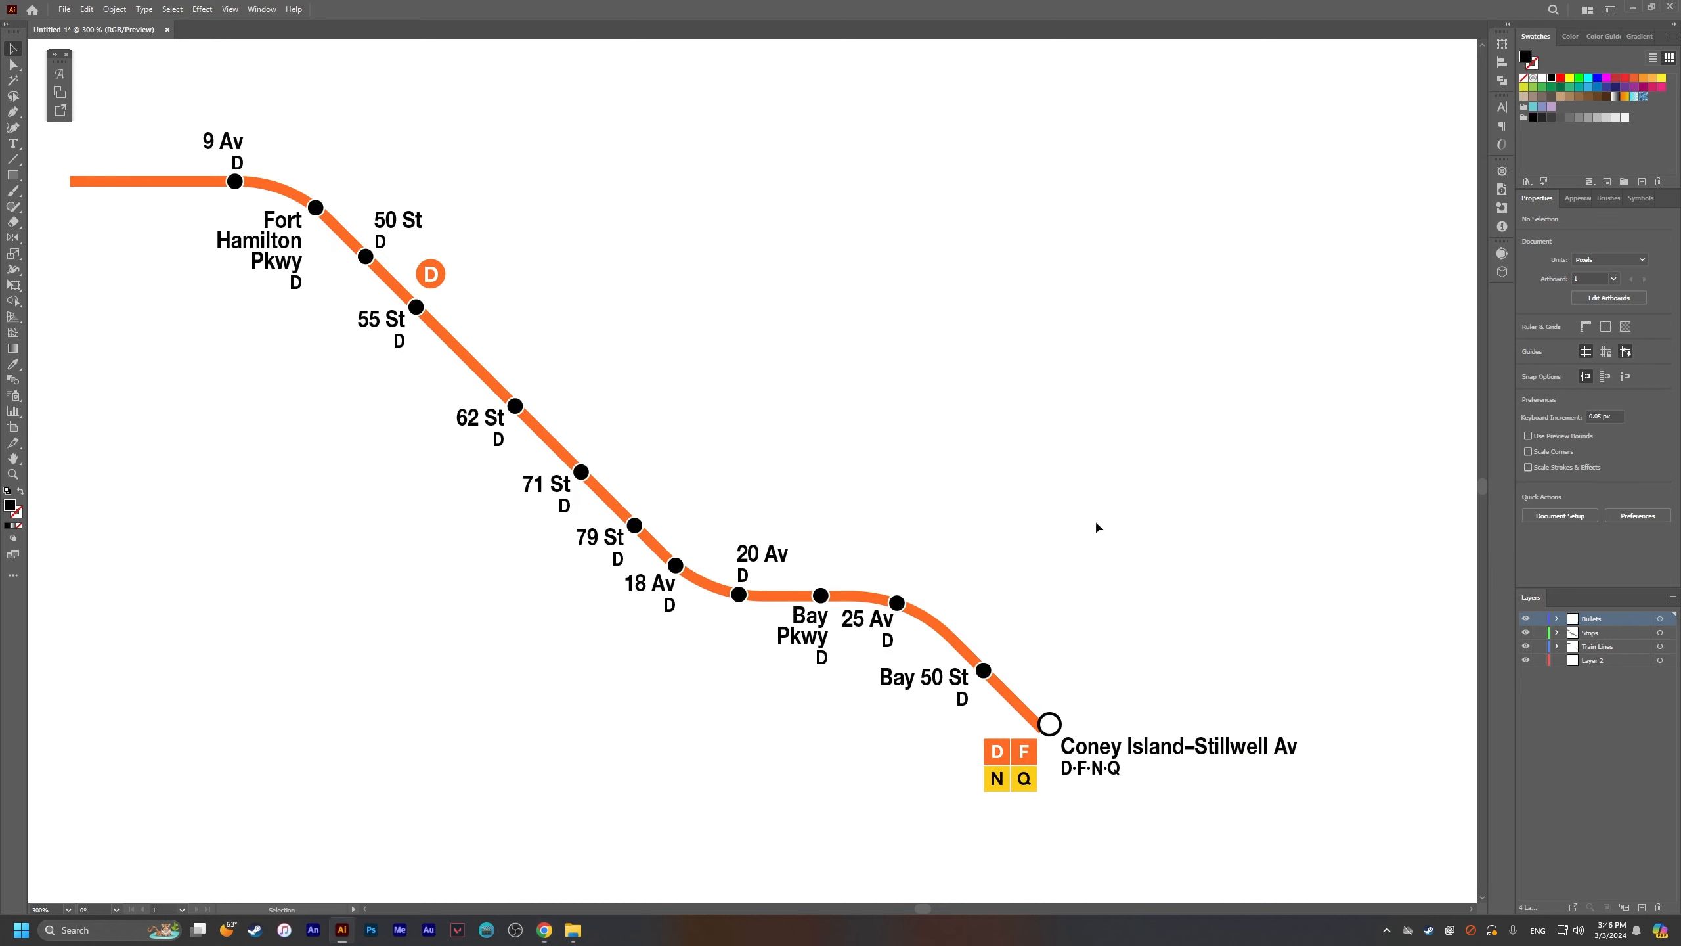
# Step: Duplicate the D line path and place the copy above and to the right of the original
pyautogui.click(875, 601)
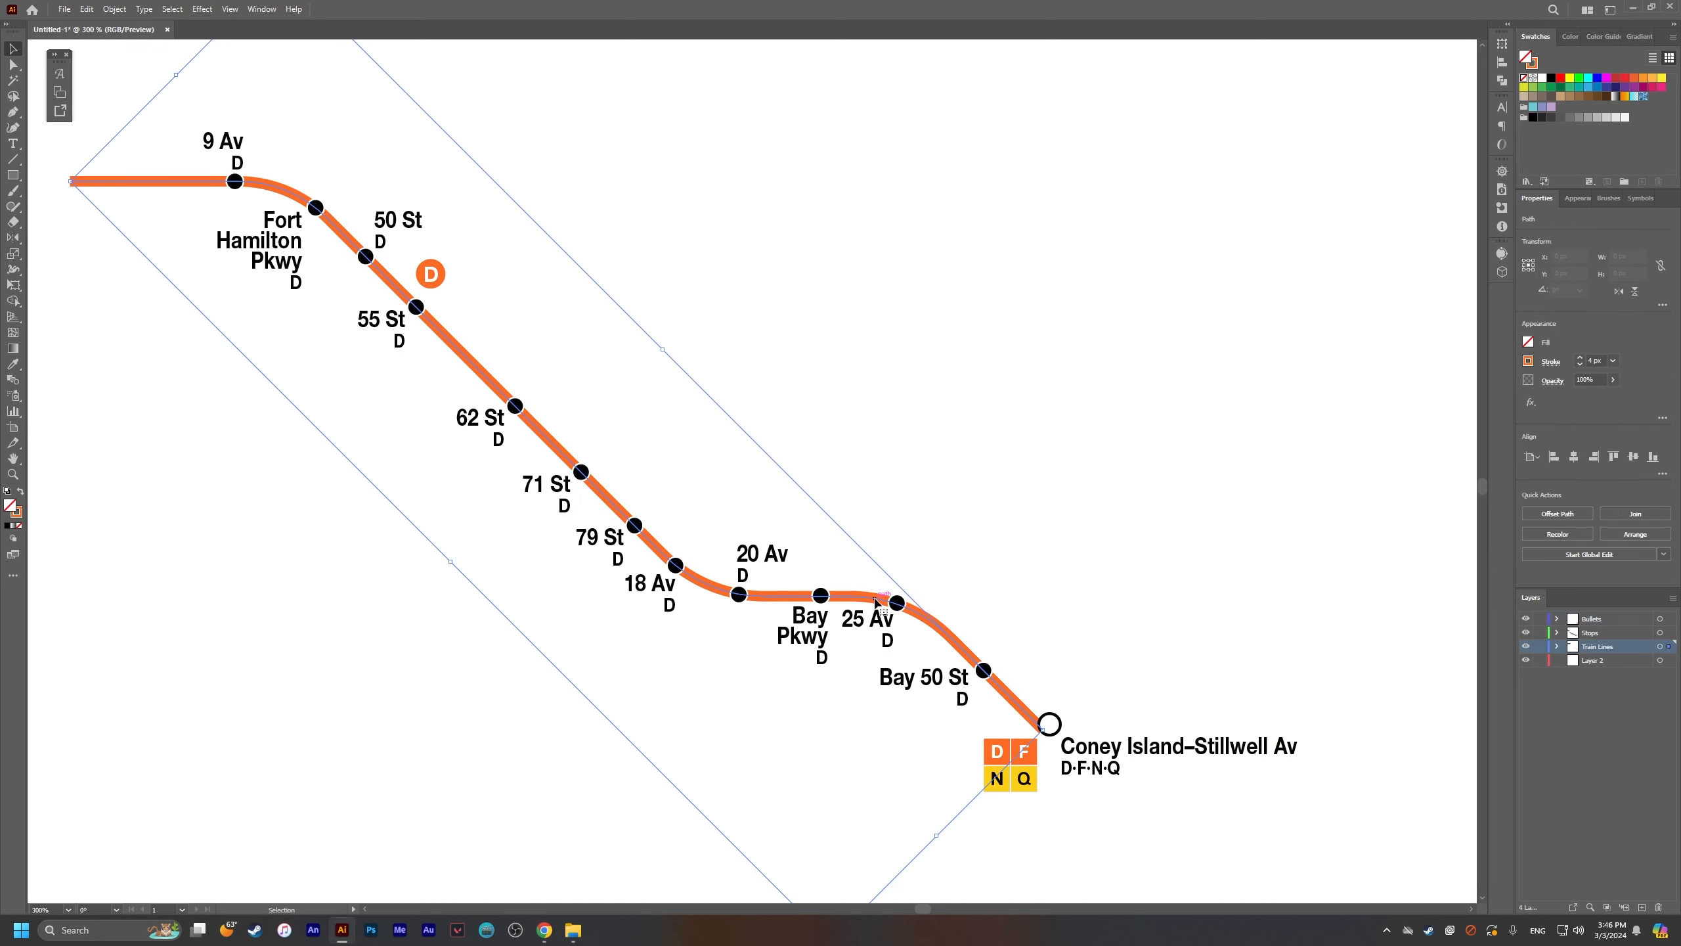
pyautogui.moveTo(876, 602); pyautogui.dragTo(976, 534)
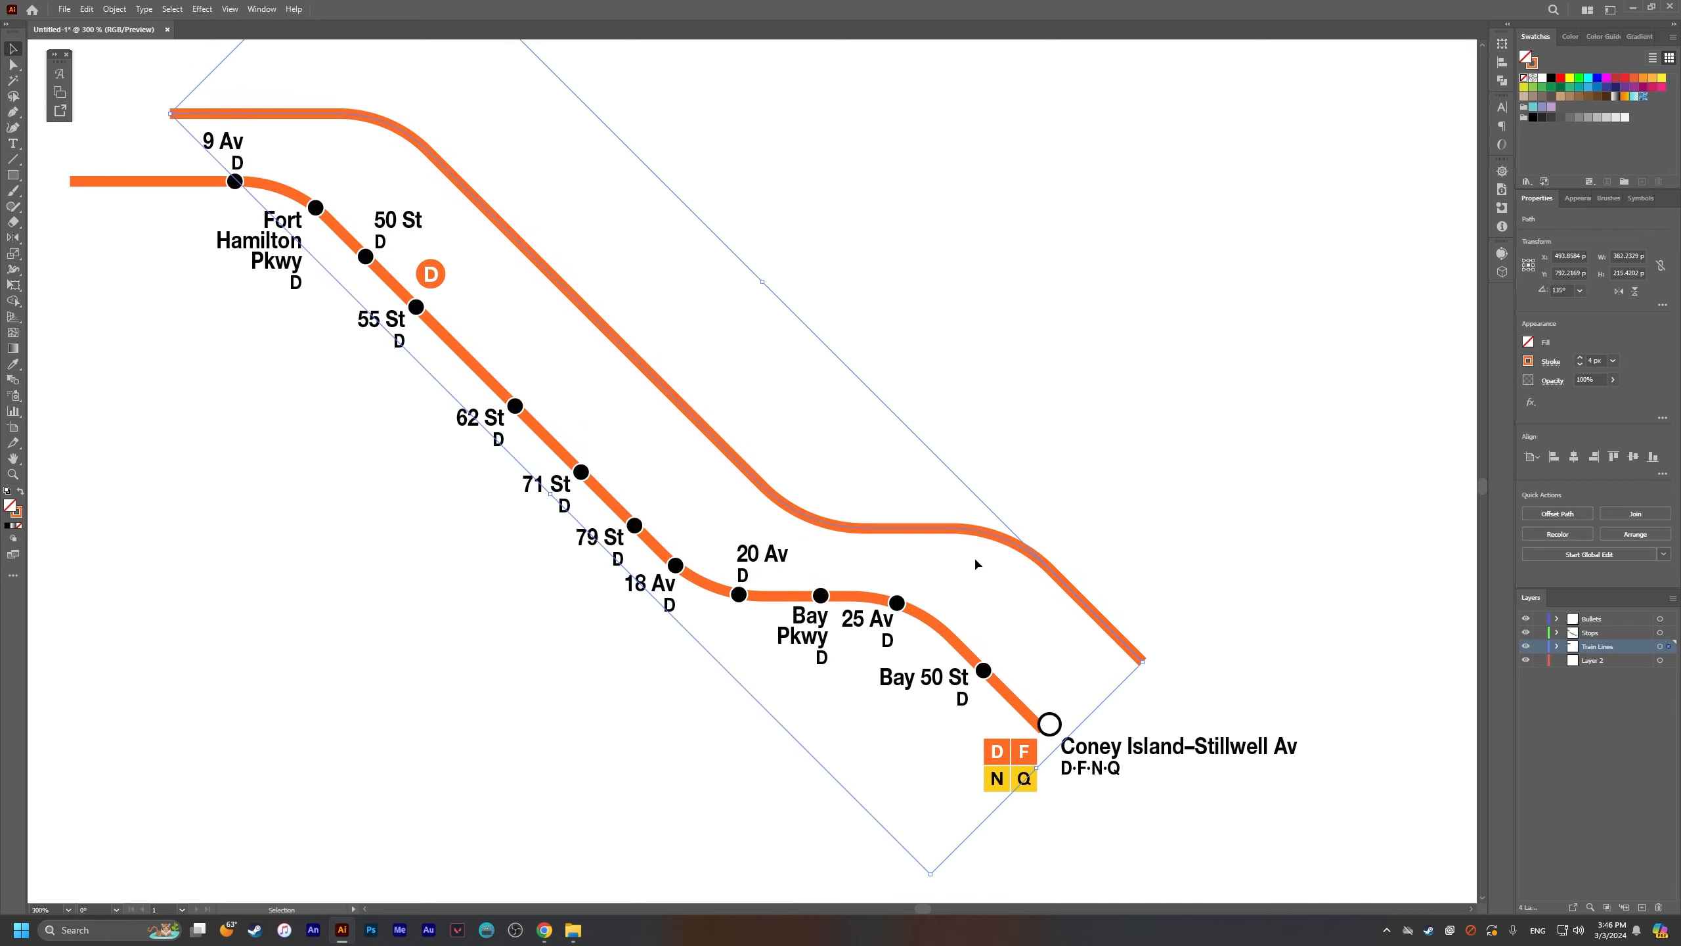
pyautogui.click(978, 574)
# Step: Reduce the copied line's stroke to 1 px and colour it black
pyautogui.click(946, 528)
pyautogui.click(1580, 364)
pyautogui.click(1581, 364)
pyautogui.click(1580, 365)
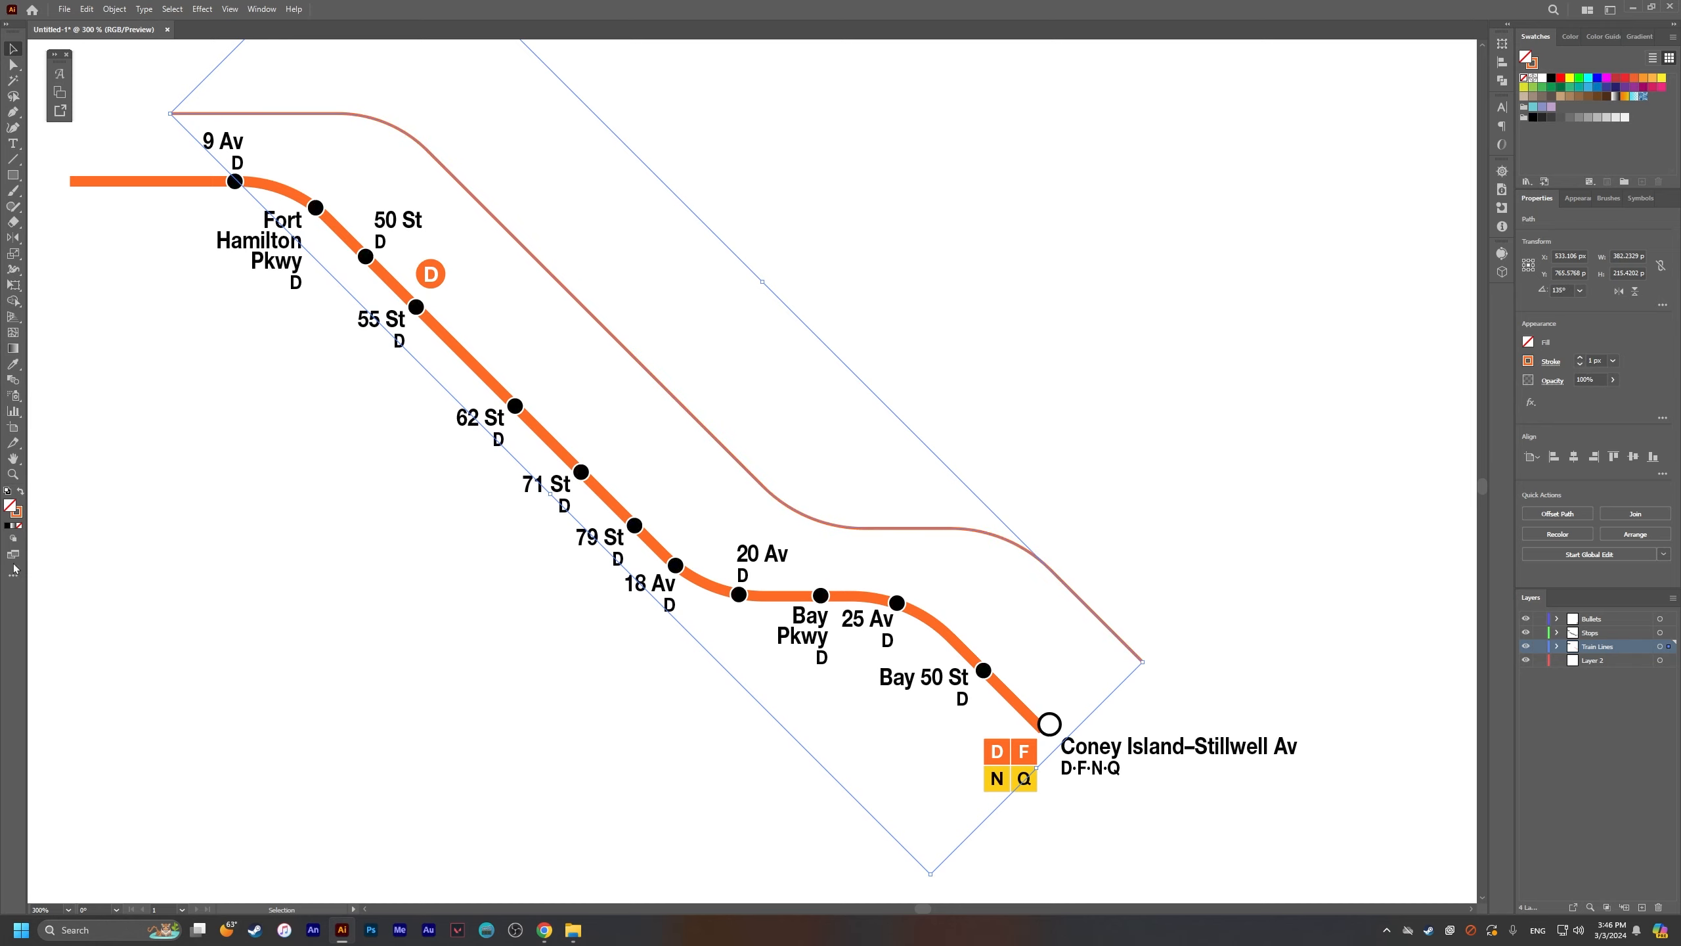
pyautogui.click(1551, 79)
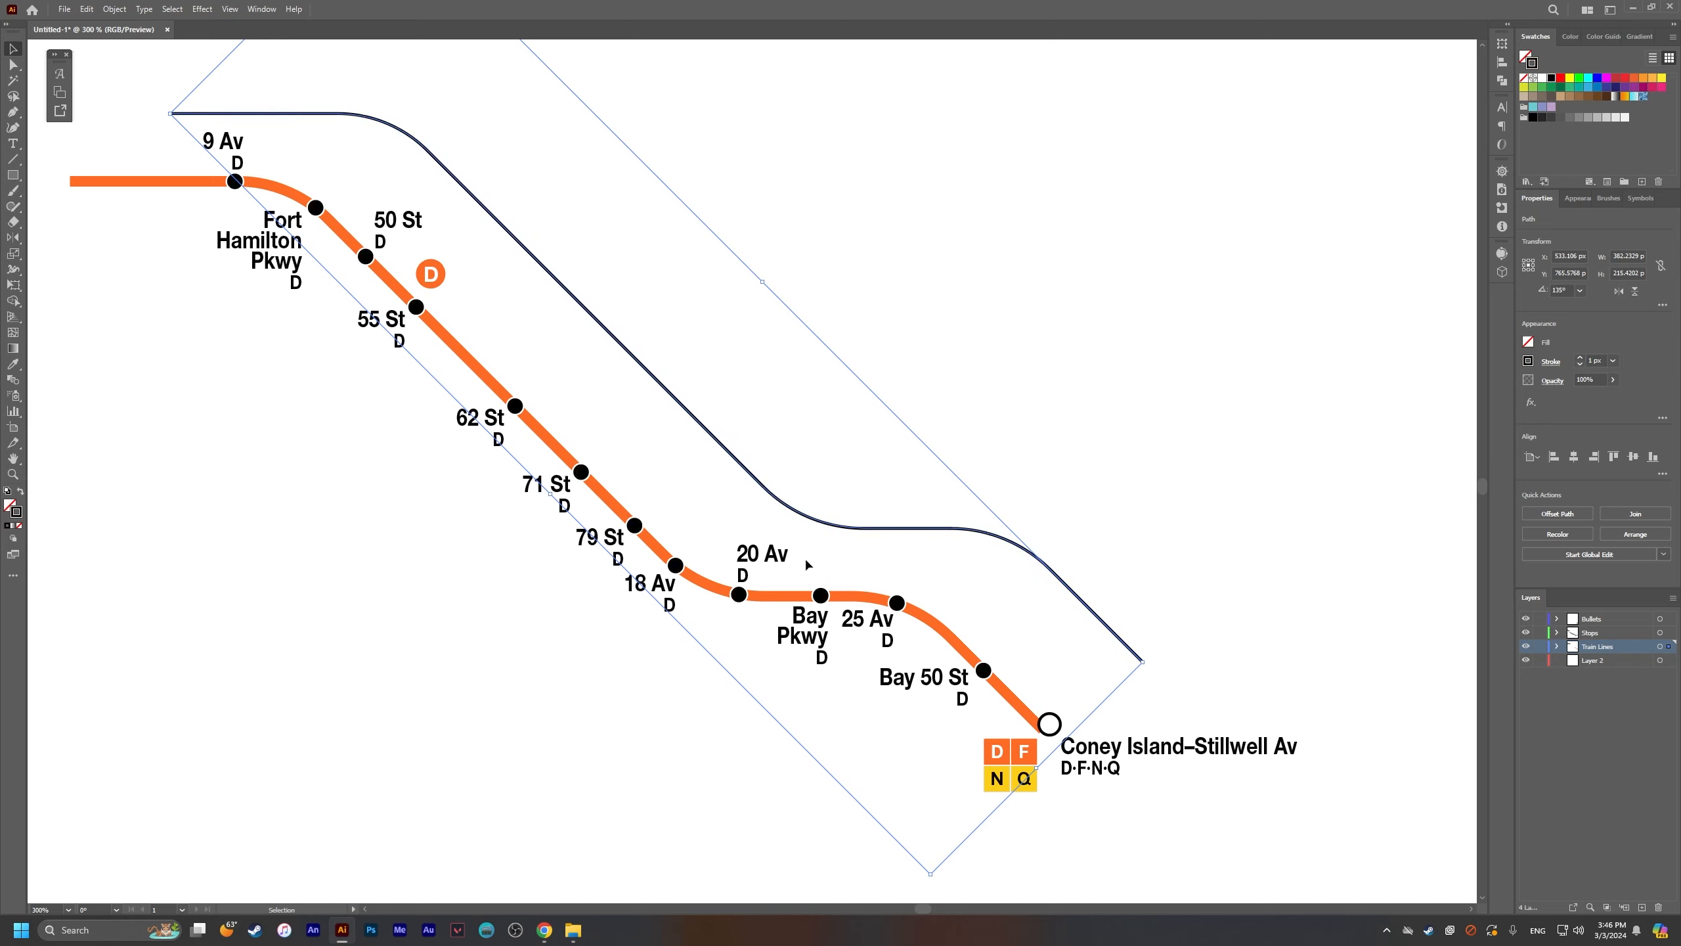
pyautogui.click(809, 560)
pyautogui.scroll(-1, 822, 531)
pyautogui.scroll(1, 810, 488)
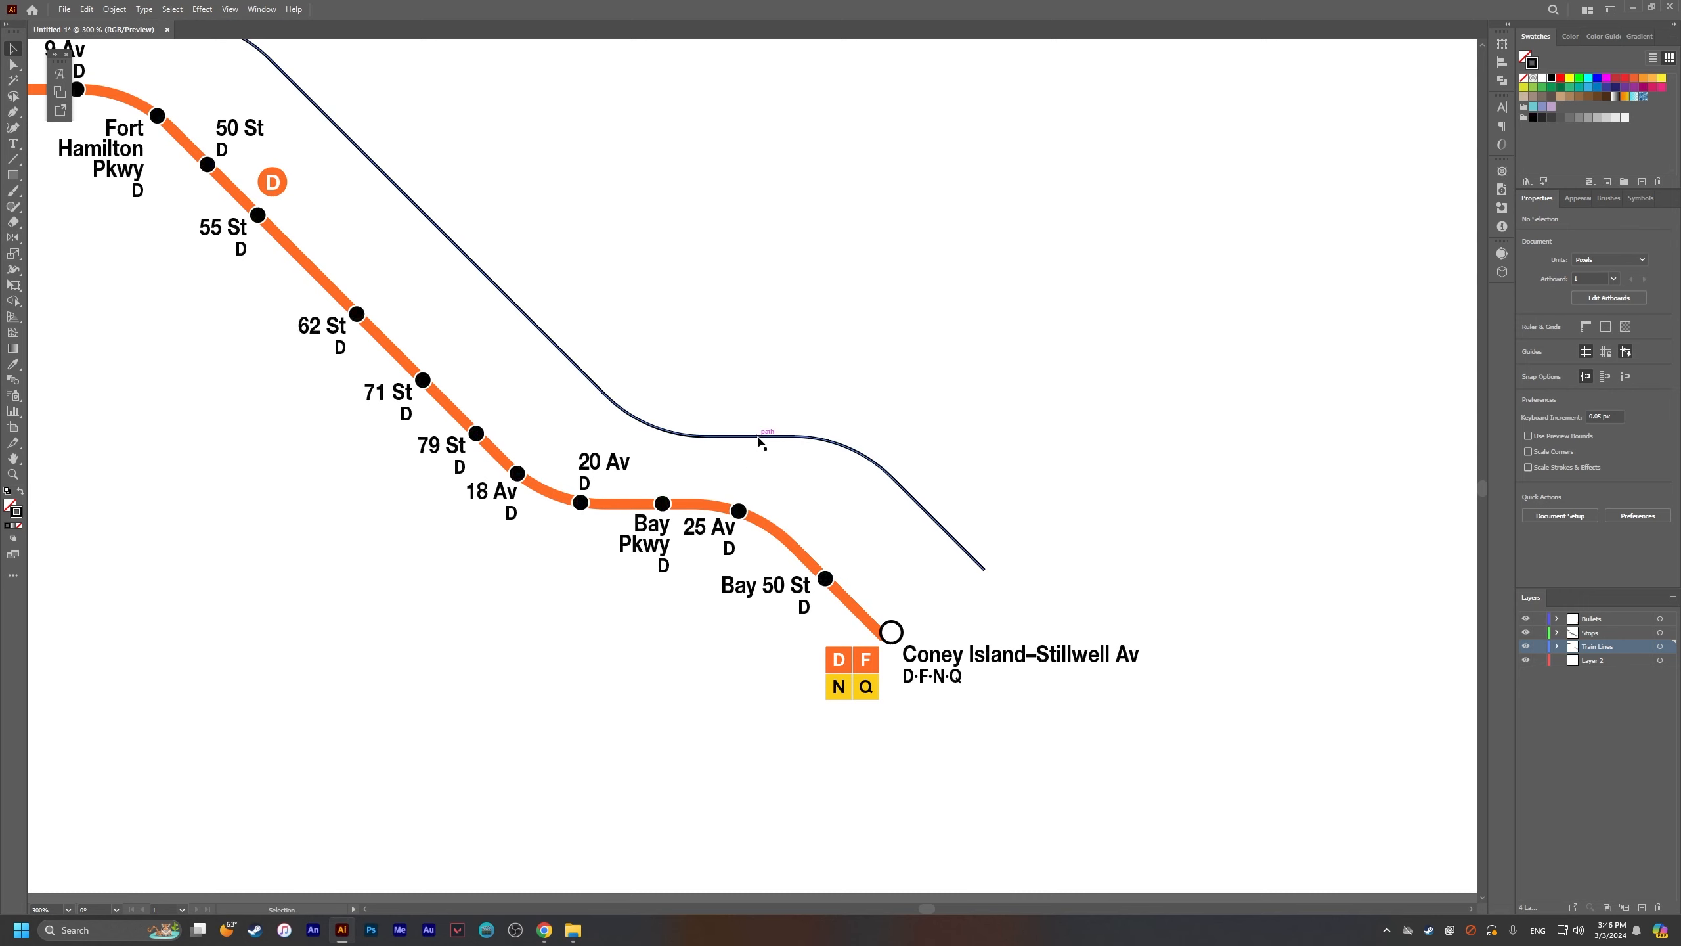
# Step: Nudge the thin black line slightly closer to the D line and isolate its path for editing
pyautogui.click(752, 439)
pyautogui.moveTo(755, 449); pyautogui.dragTo(948, 523)
pyautogui.press('c')
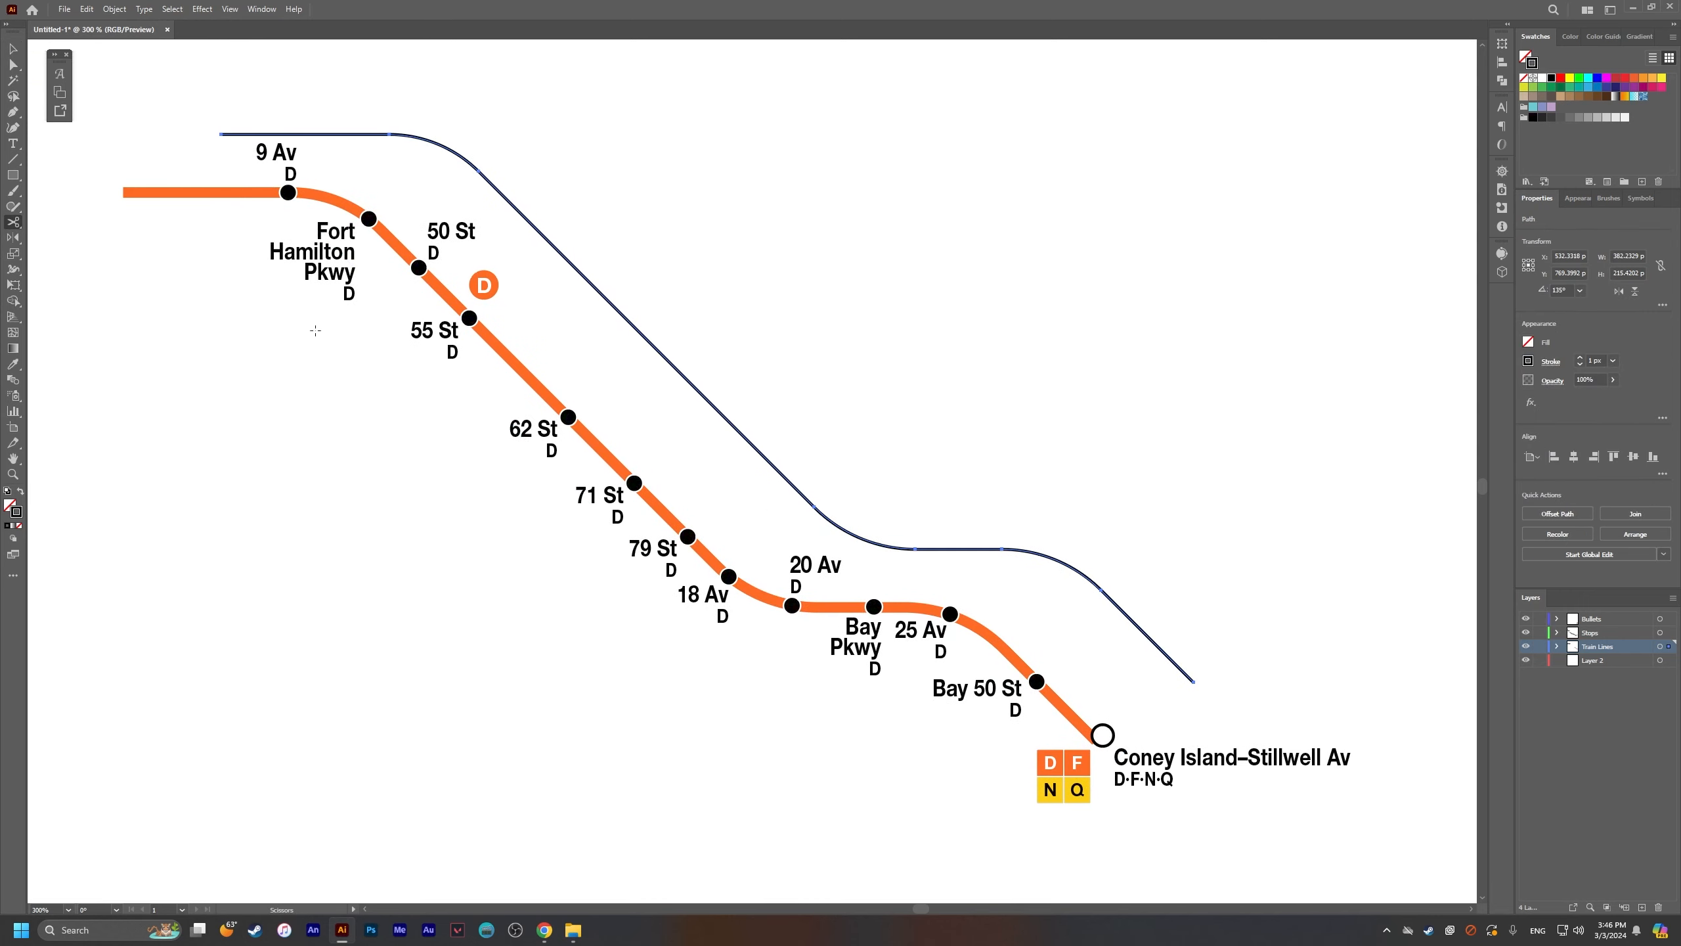
pyautogui.press('v')
pyautogui.press('a')
pyautogui.click(211, 127)
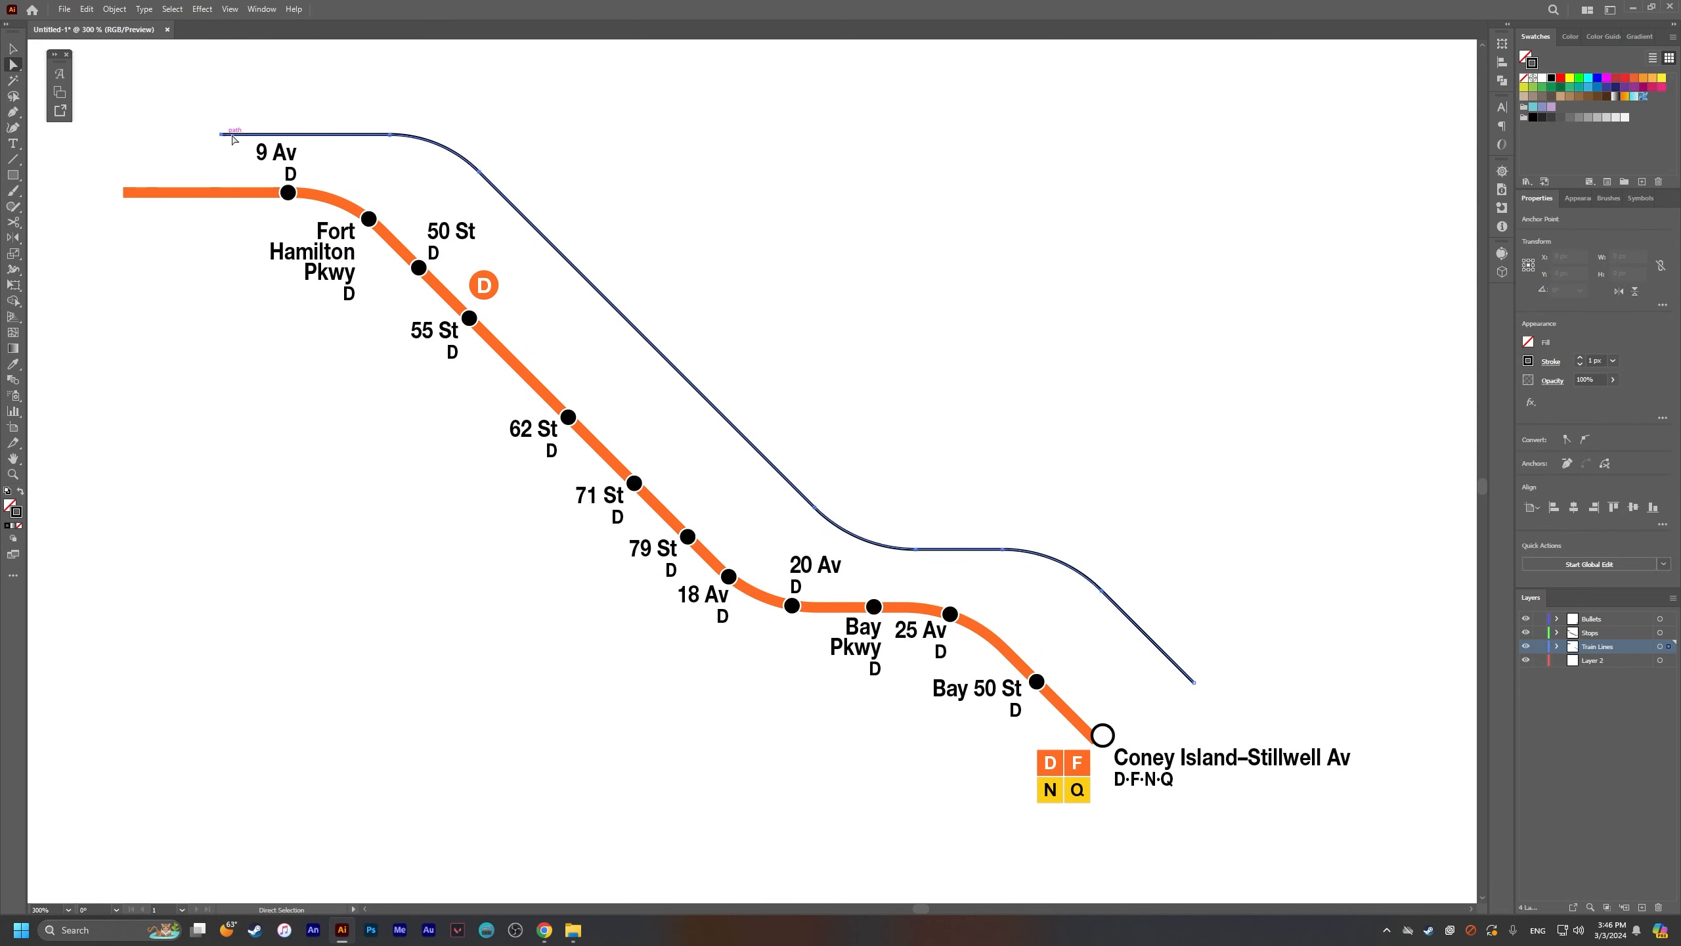
pyautogui.press('v')
pyautogui.click(270, 136)
pyautogui.doubleClick(270, 136)
pyautogui.click(182, 118)
# Step: Delete the horizontal start, upper curve and long diagonal of the isolated black path
pyautogui.moveTo(263, 136); pyautogui.dragTo(463, 259)
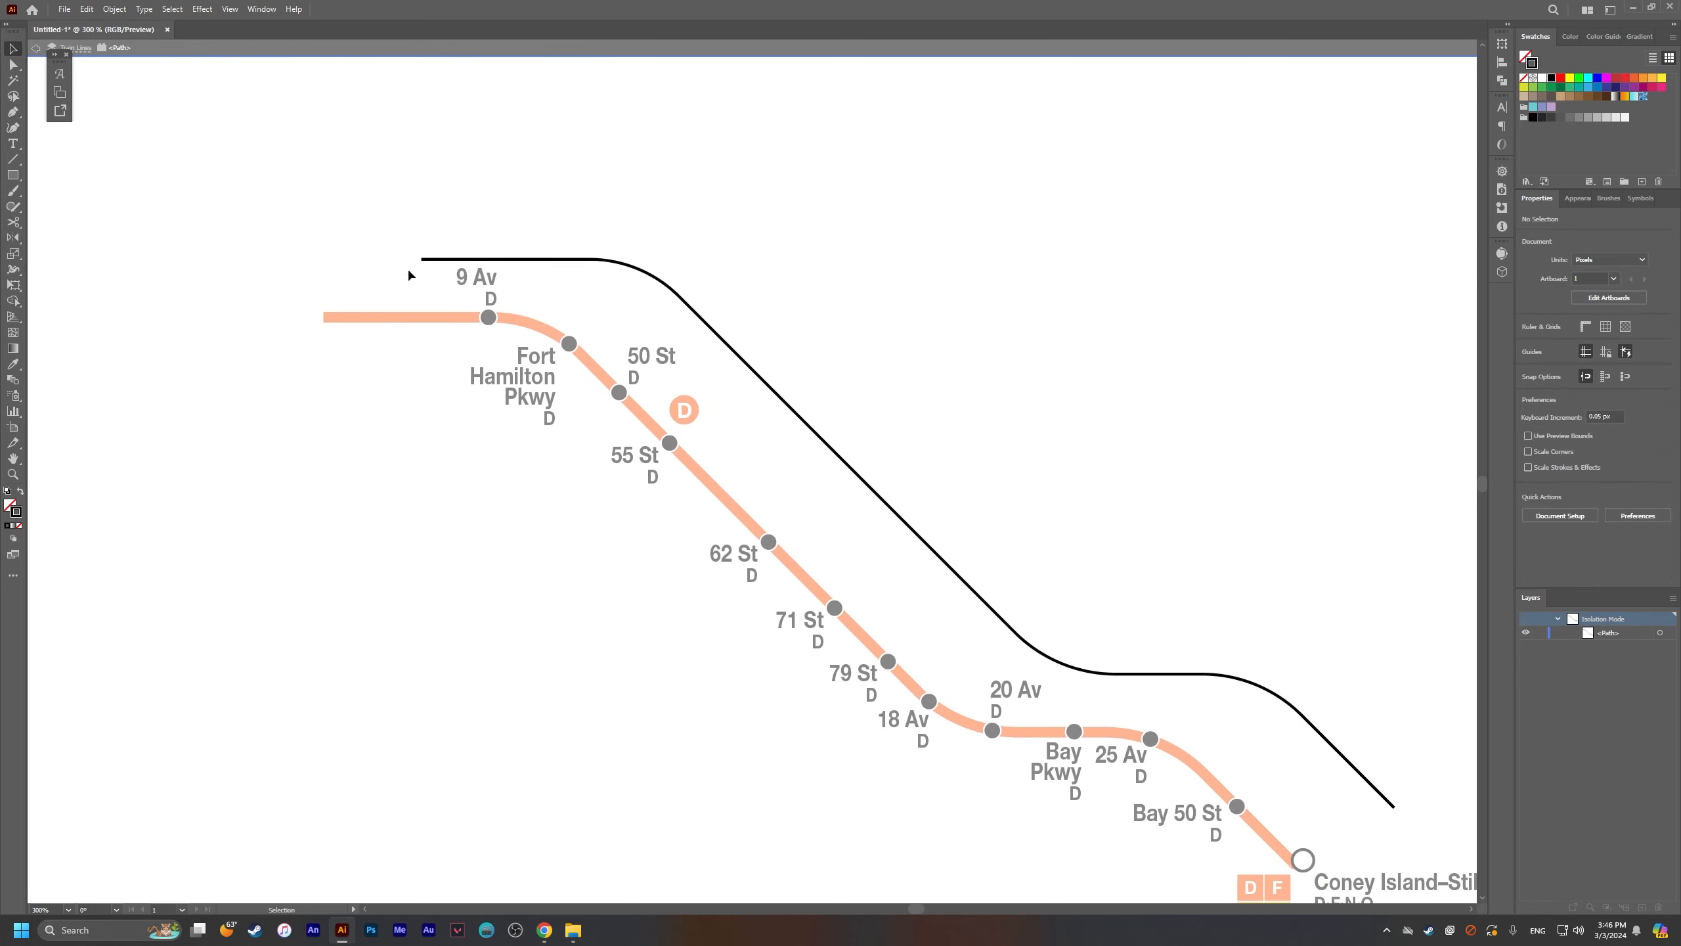
pyautogui.press('a')
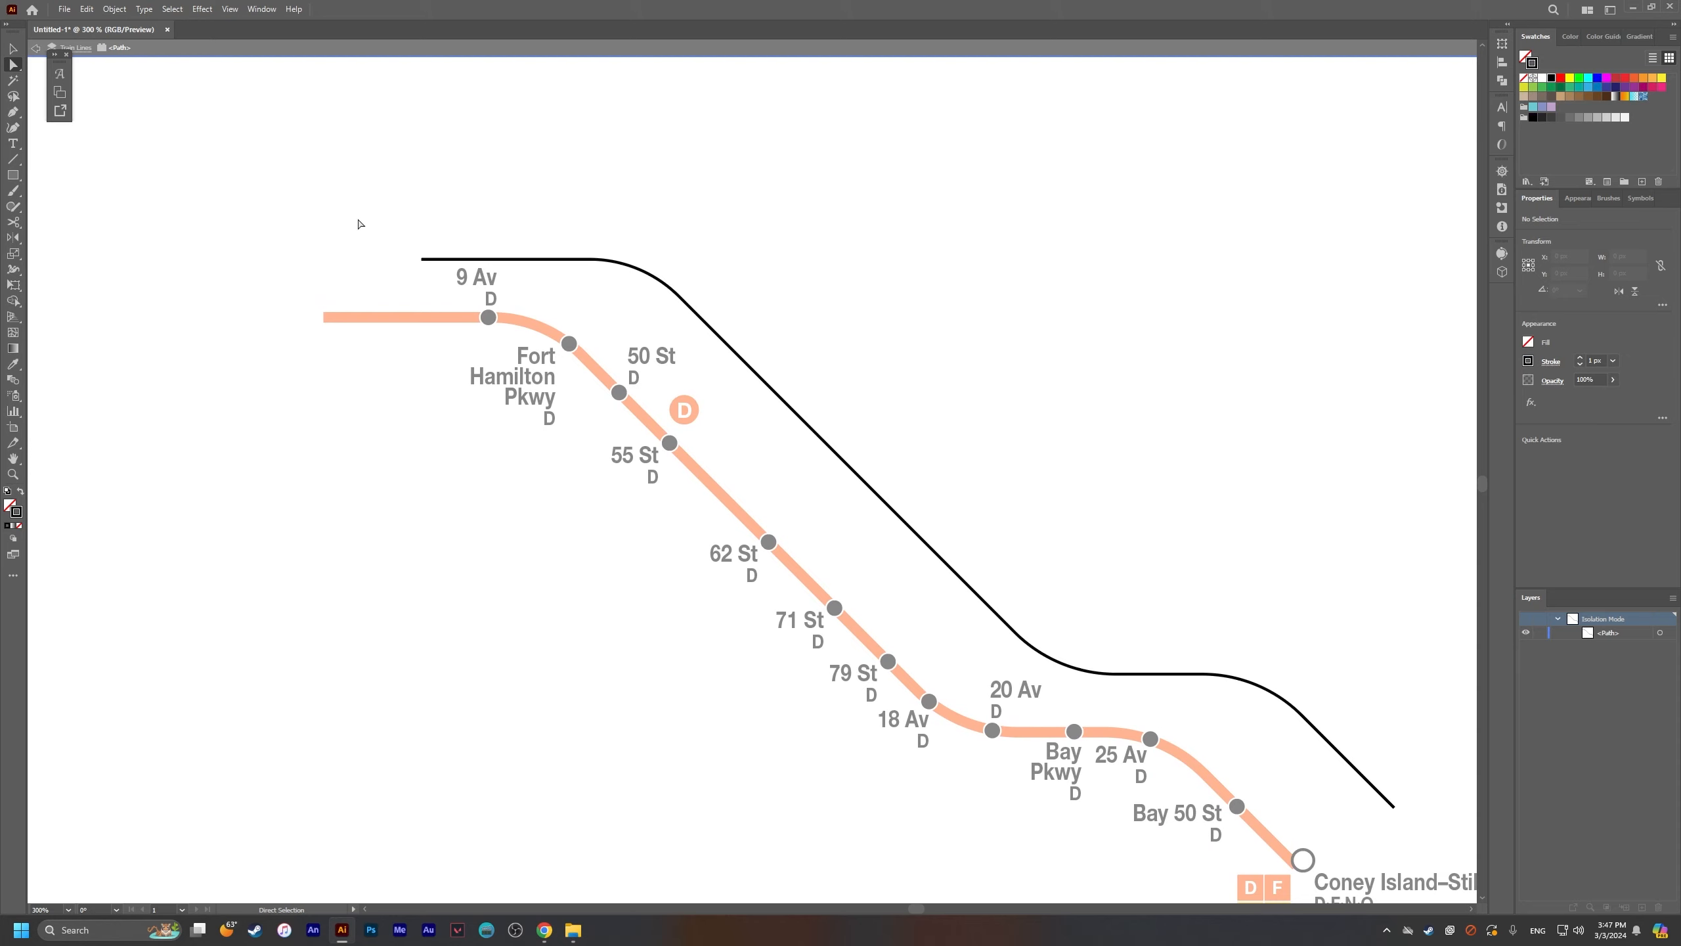
pyautogui.moveTo(674, 358); pyautogui.dragTo(675, 359)
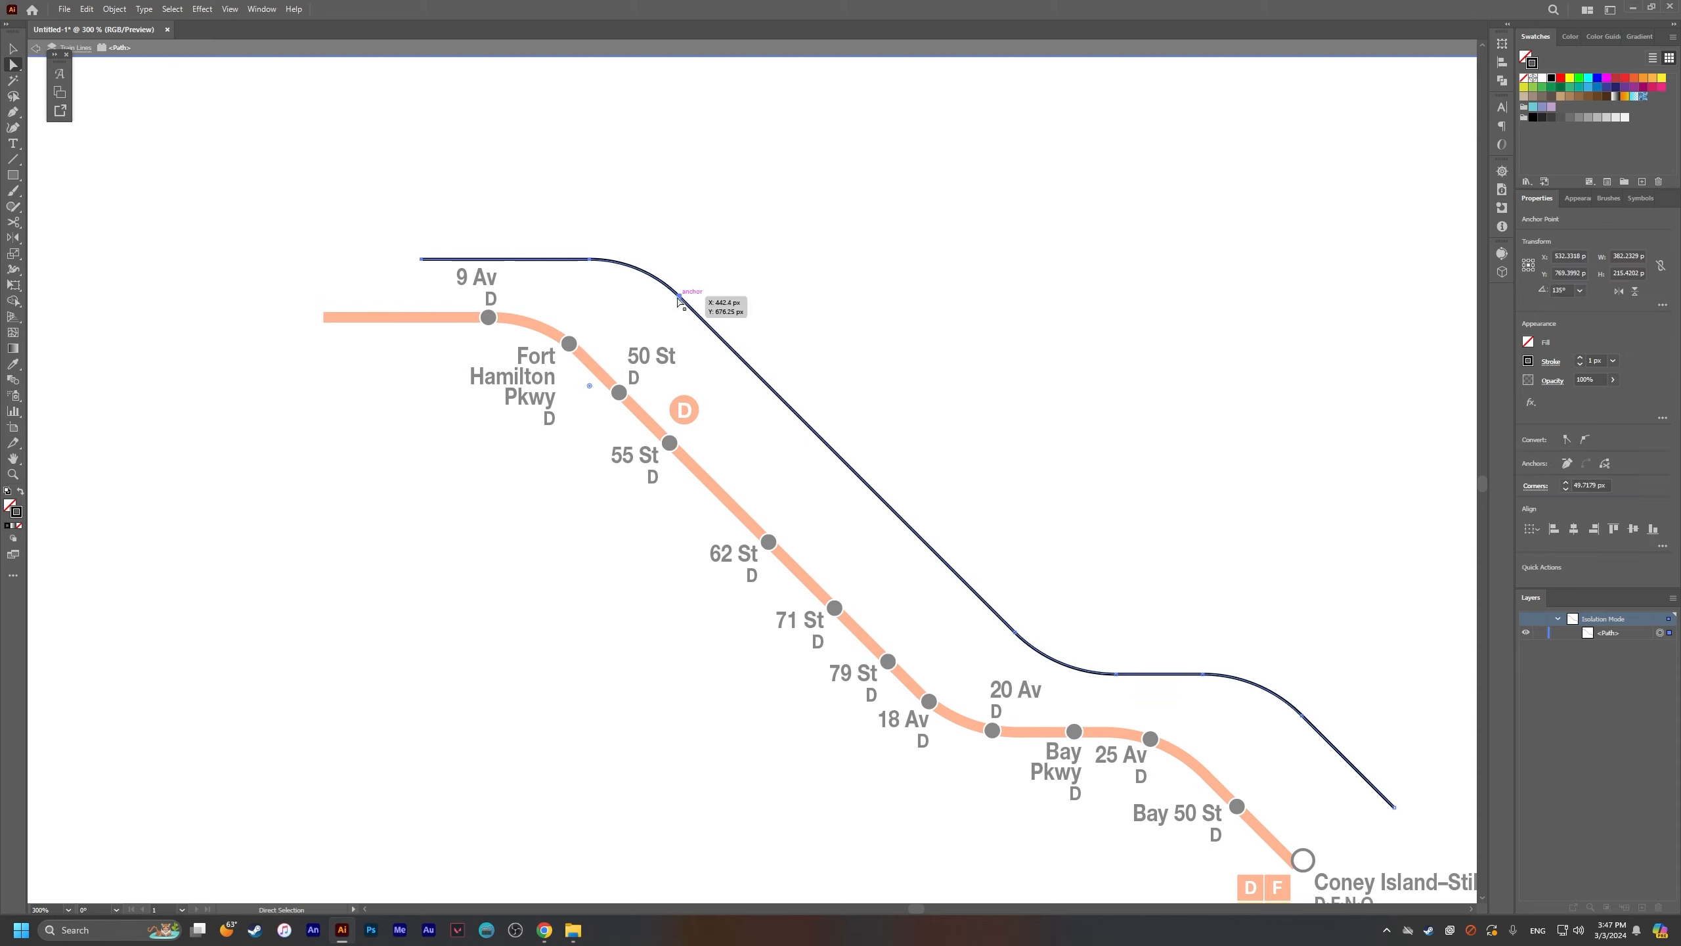
pyautogui.press('Delete')
pyautogui.click(975, 604)
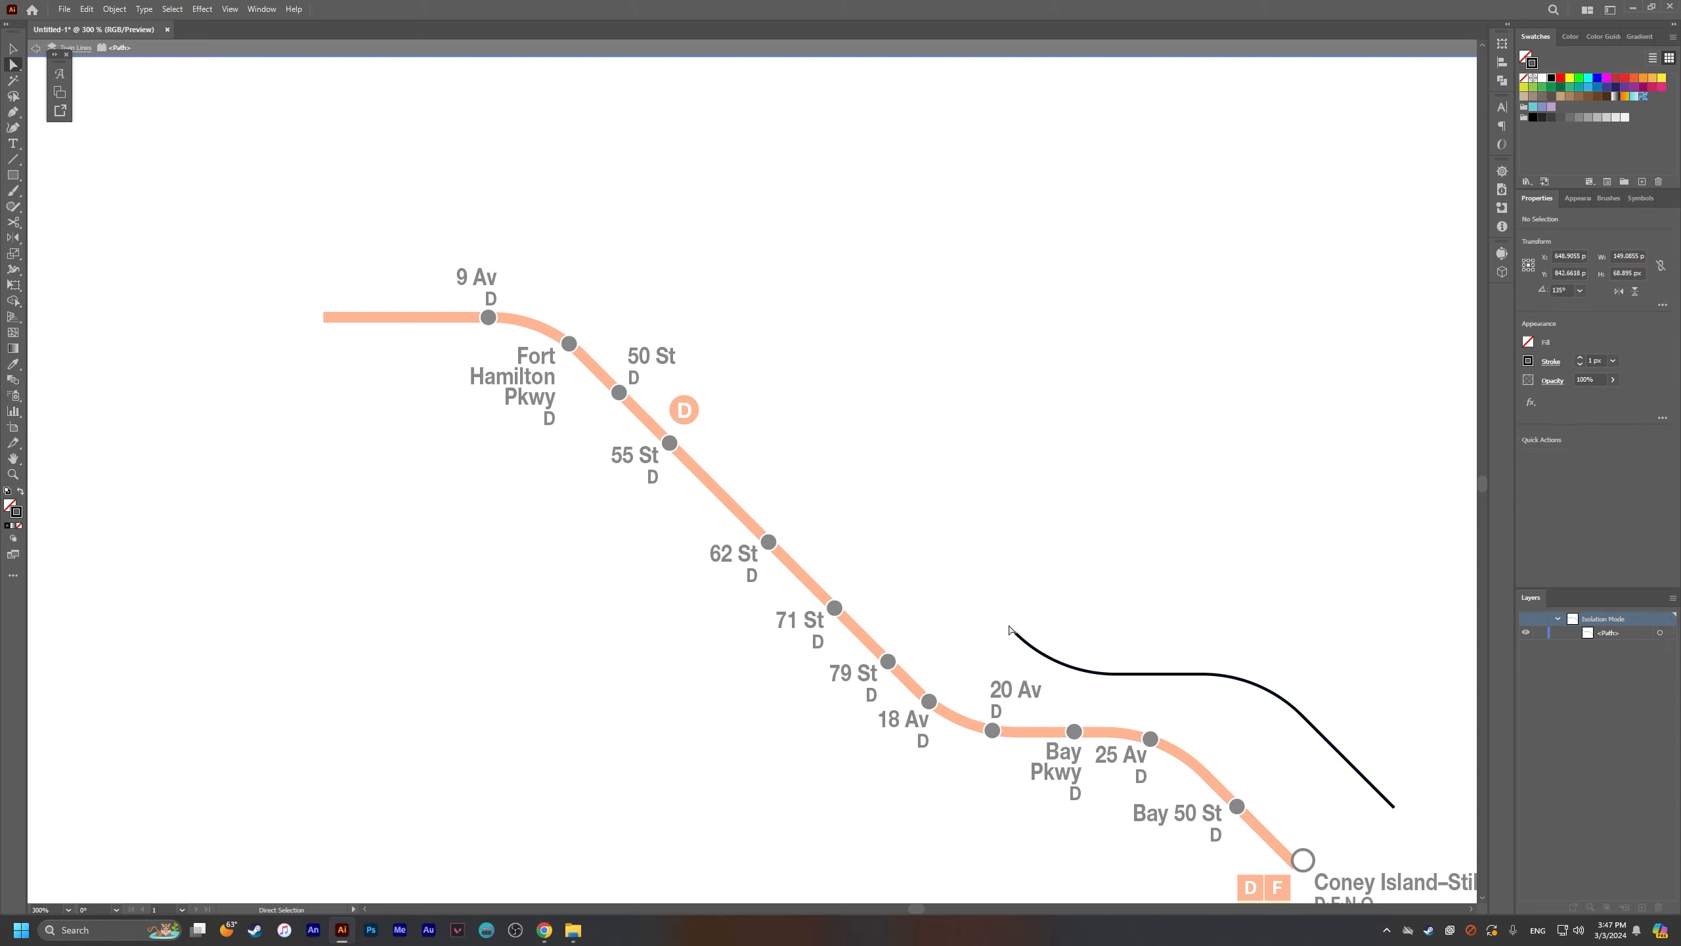
# Step: Delete the curve before the short horizontal stretch of the black path, comparing with the reference map
pyautogui.moveTo(990, 608); pyautogui.dragTo(1026, 656)
pyautogui.moveTo(1119, 727); pyautogui.dragTo(701, 564)
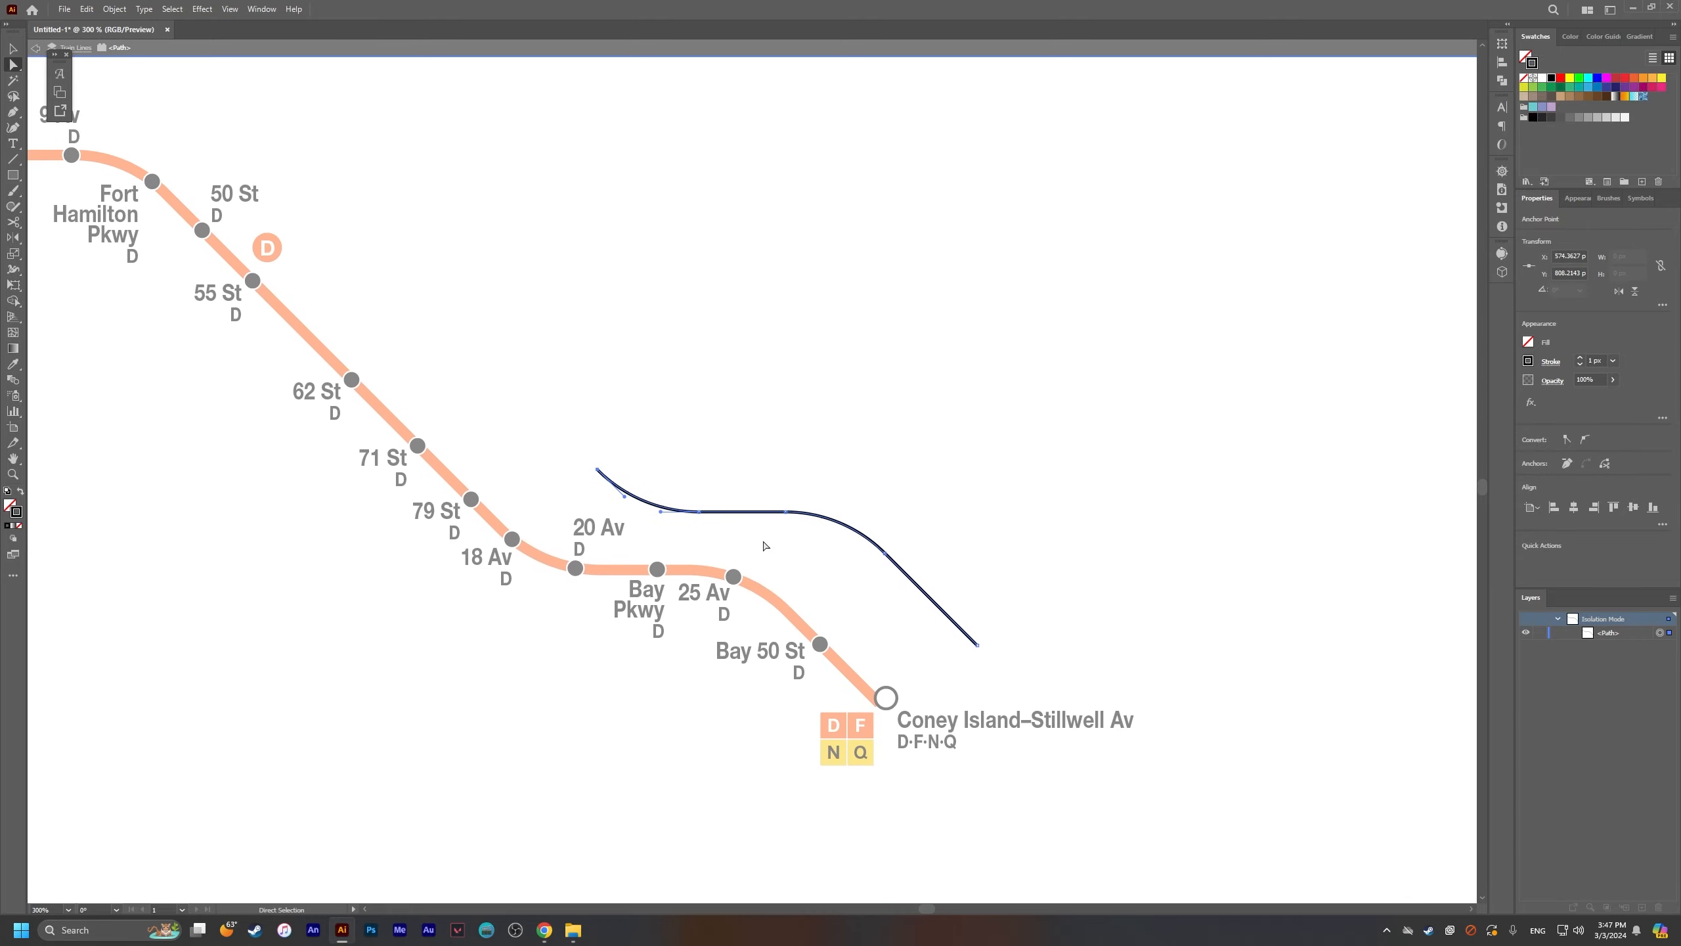
pyautogui.scroll(4, 683, 507)
pyautogui.hotkey('alt', 'Tab')
pyautogui.hotkey('alt', 'Tab')
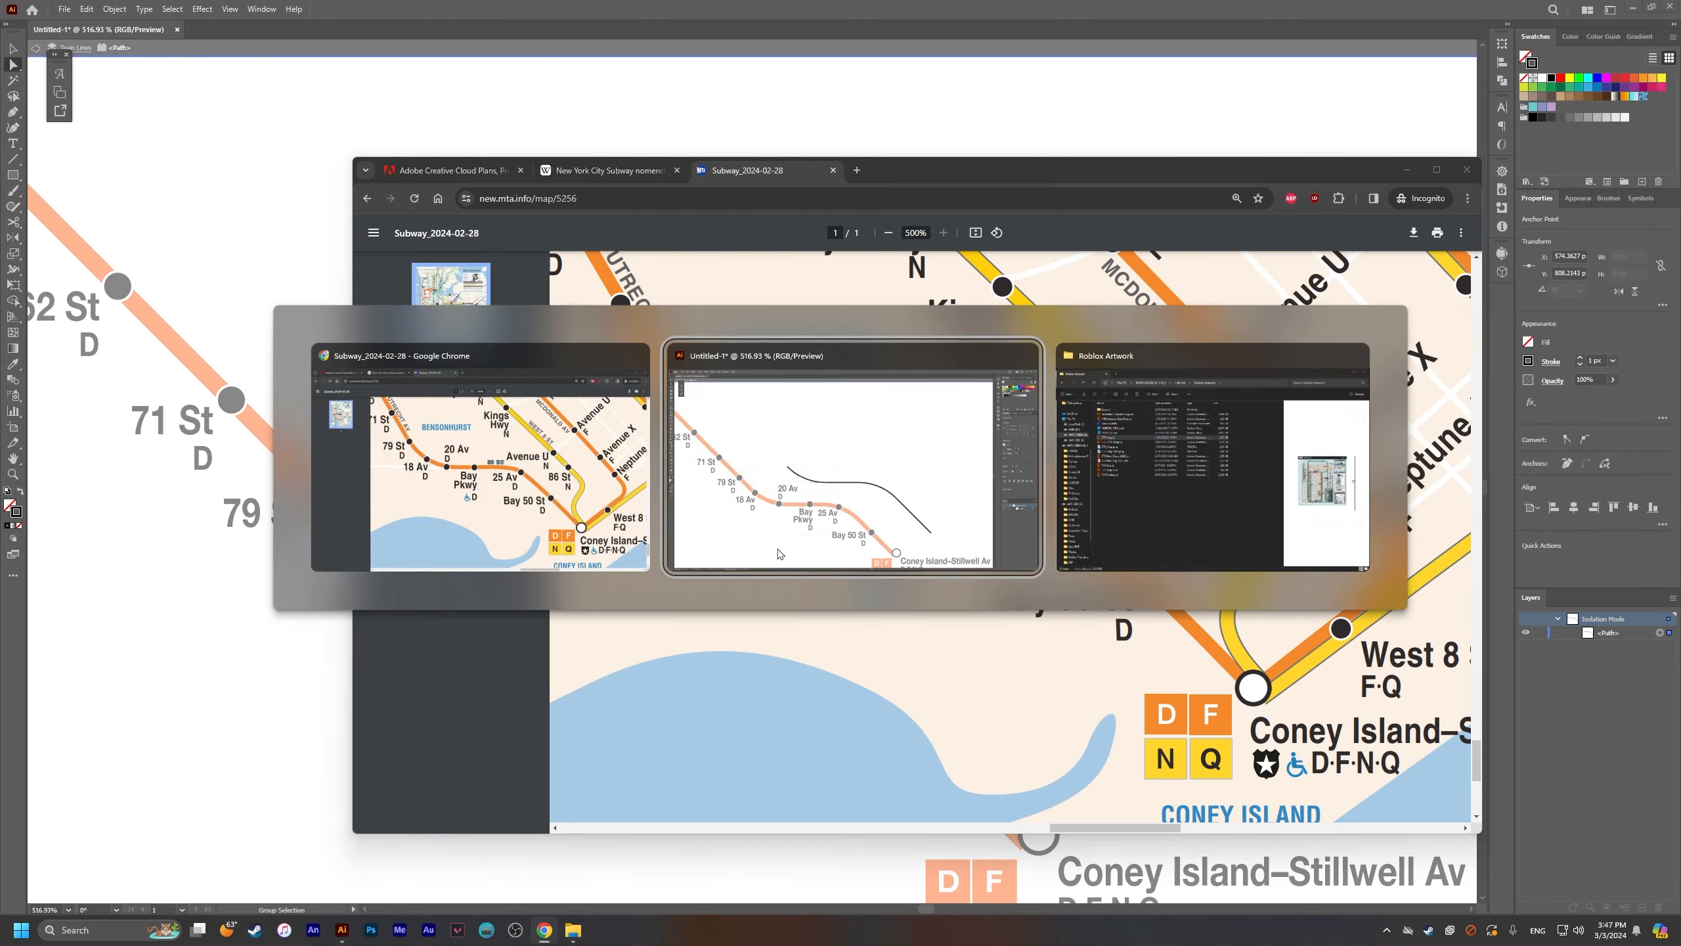
pyautogui.click(603, 447)
pyautogui.moveTo(600, 535); pyautogui.dragTo(600, 537)
pyautogui.hotkey('alt', 'Tab')
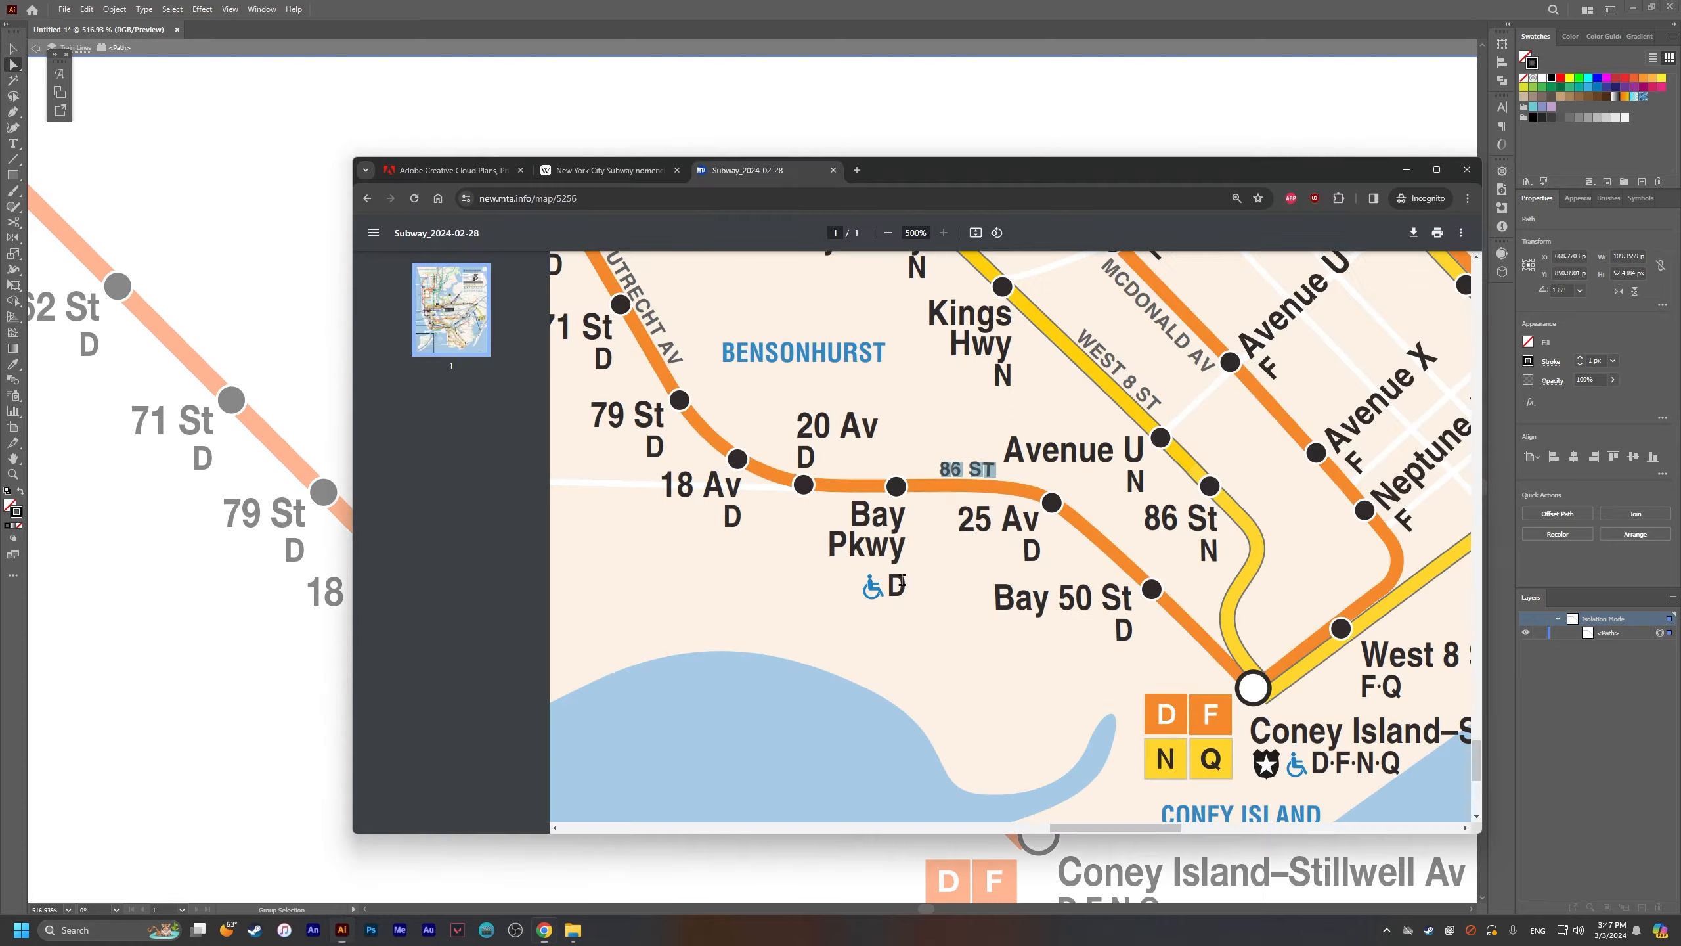
pyautogui.hotkey('alt', 'Tab')
# Step: Delete the straight diagonal end of the black path and leave isolation mode
pyautogui.click(912, 589)
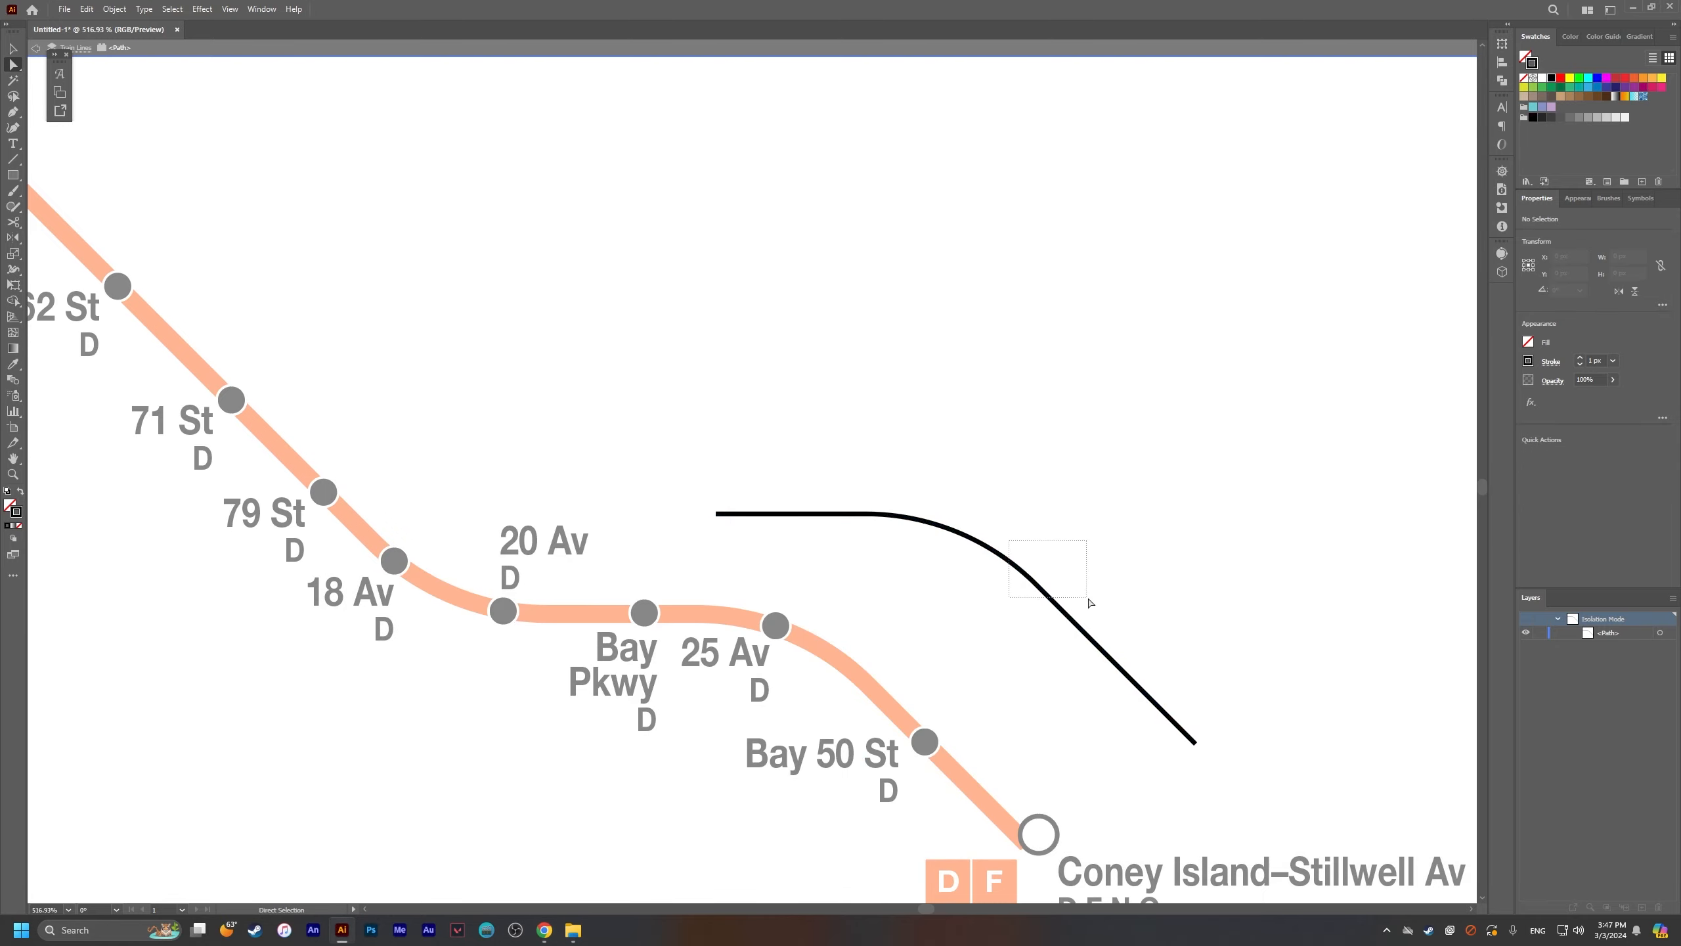
pyautogui.click(1172, 731)
pyautogui.press('Delete')
pyautogui.click(803, 515)
pyautogui.doubleClick(1173, 520)
# Step: Move the remaining black curve just above the line between Bay Pkwy and 25 Av and convert it to type on a path
pyautogui.press('v')
pyautogui.moveTo(991, 550); pyautogui.dragTo(920, 591)
pyautogui.press('t')
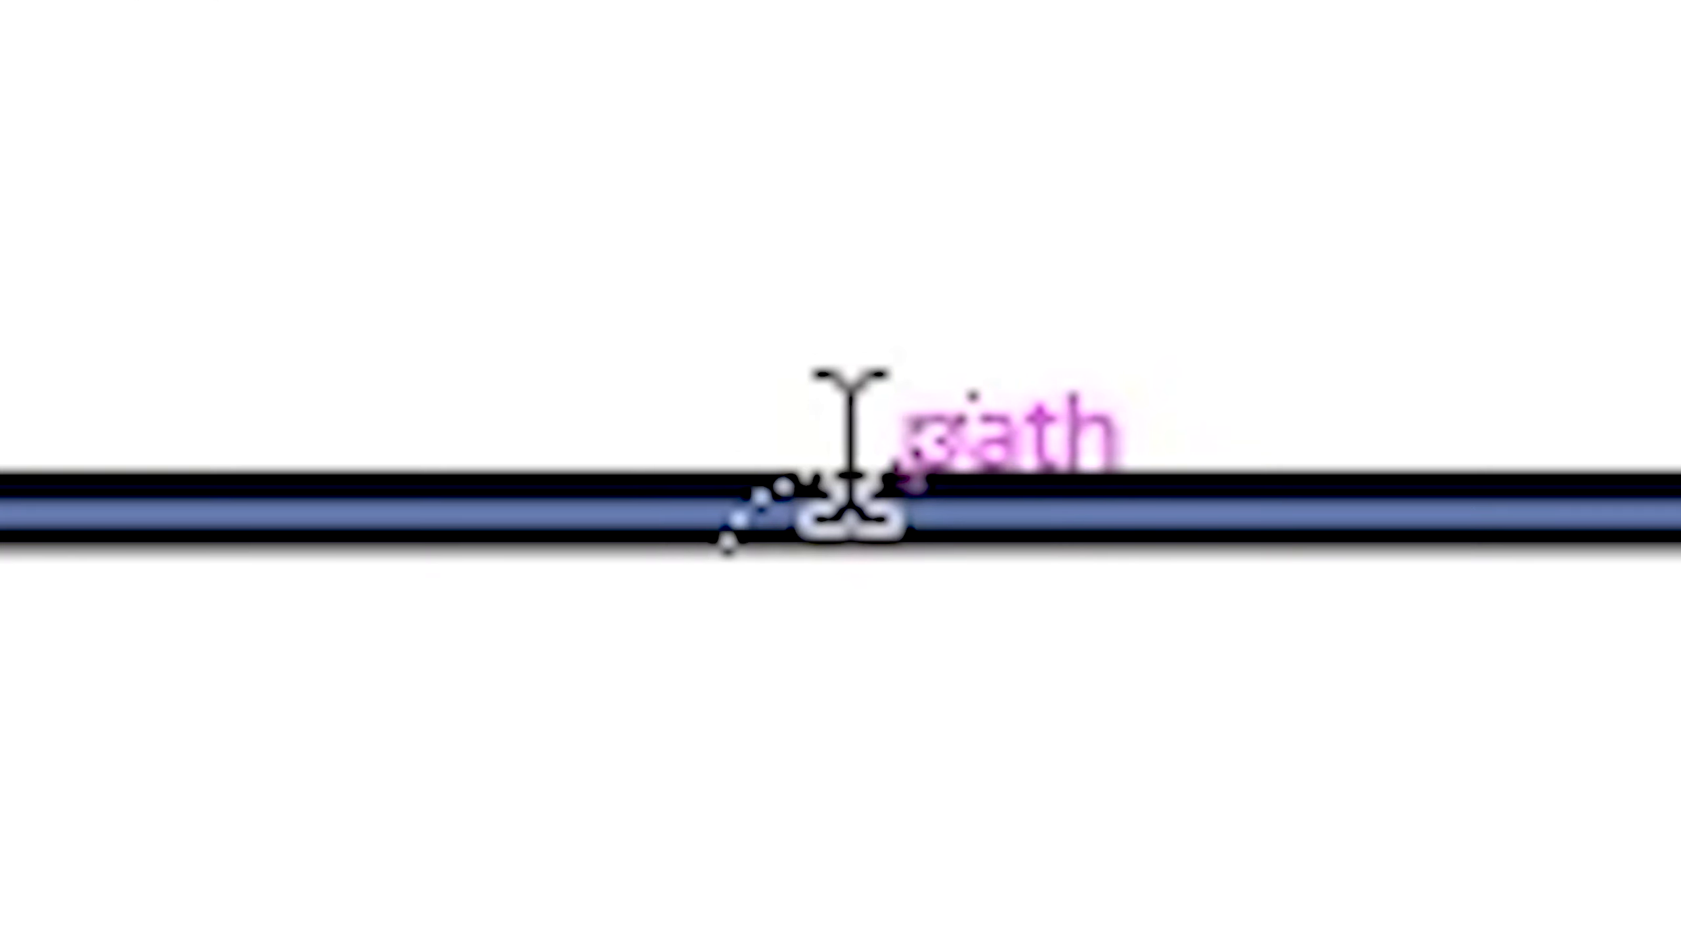
pyautogui.click(849, 493)
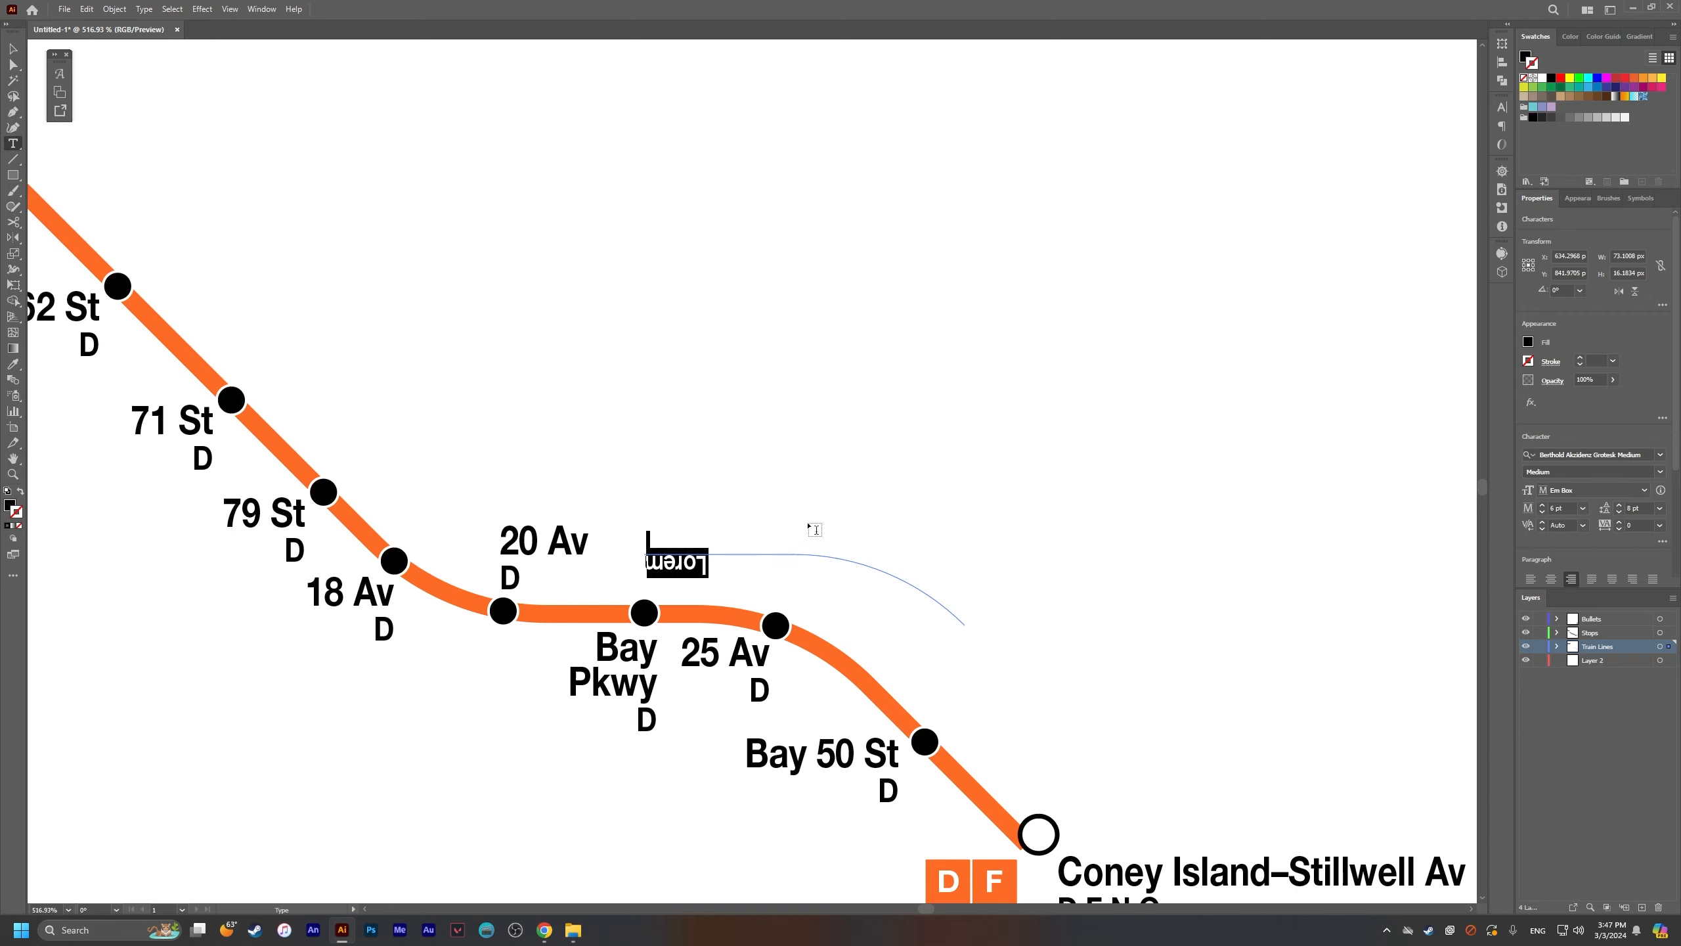
# Step: Enter "86 St" as the text on the curved path and set it in All Caps
pyautogui.write('6')
pyautogui.hotkey('ctrl', 'a')
pyautogui.write('86 St')
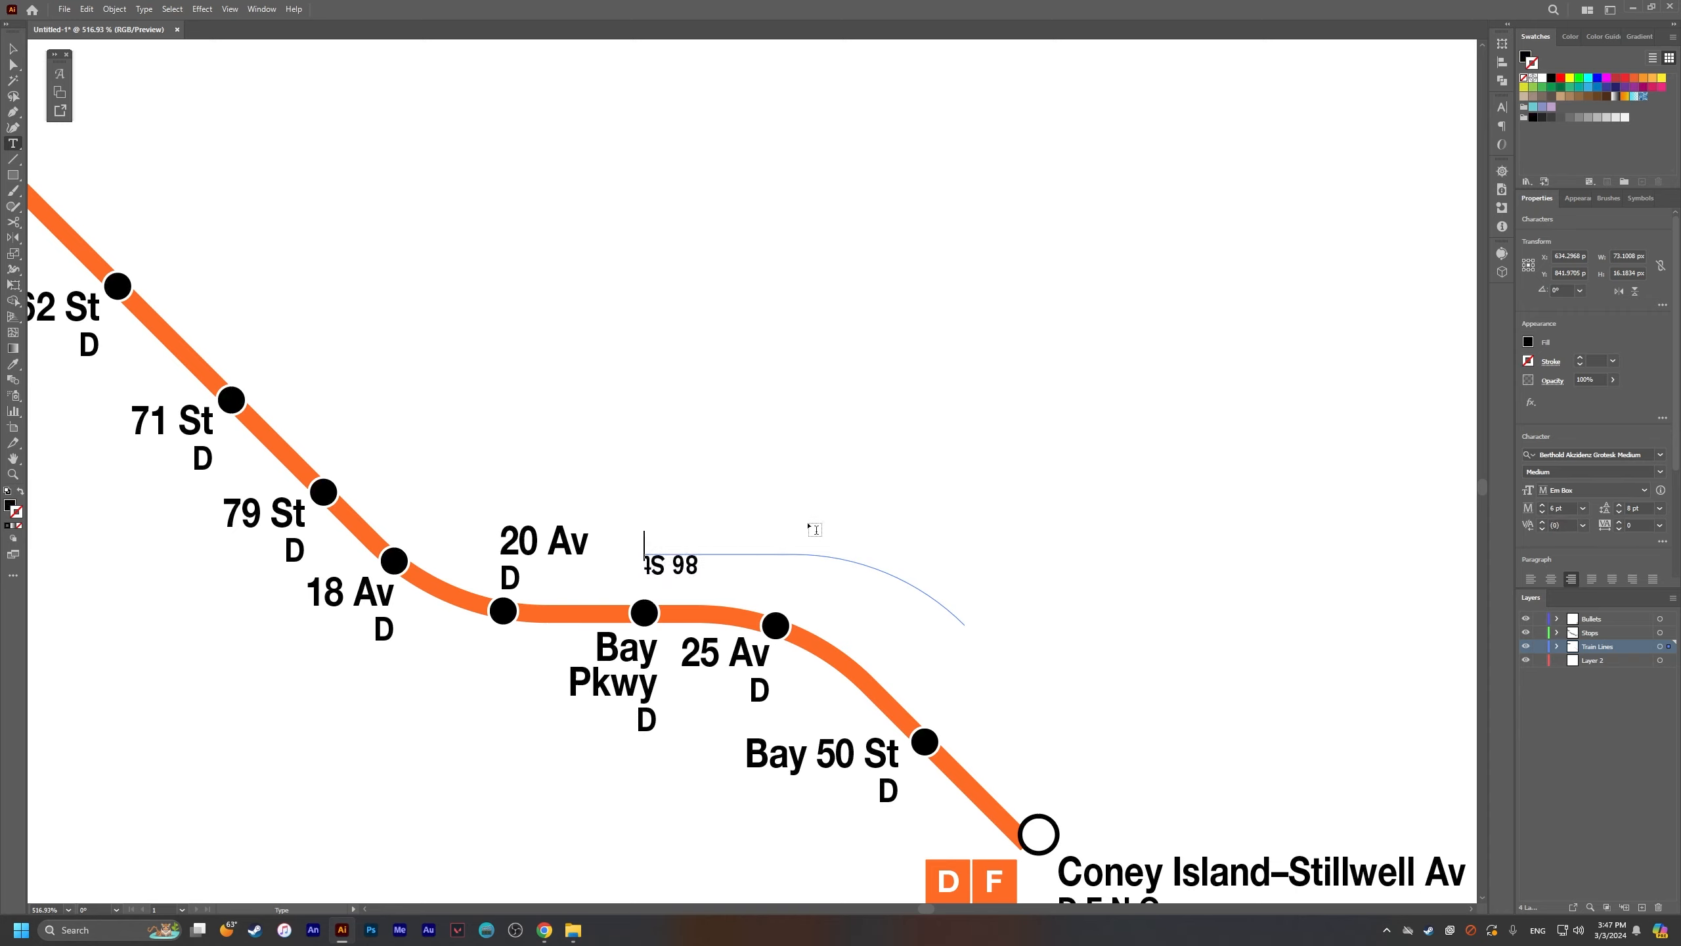
pyautogui.click(13, 52)
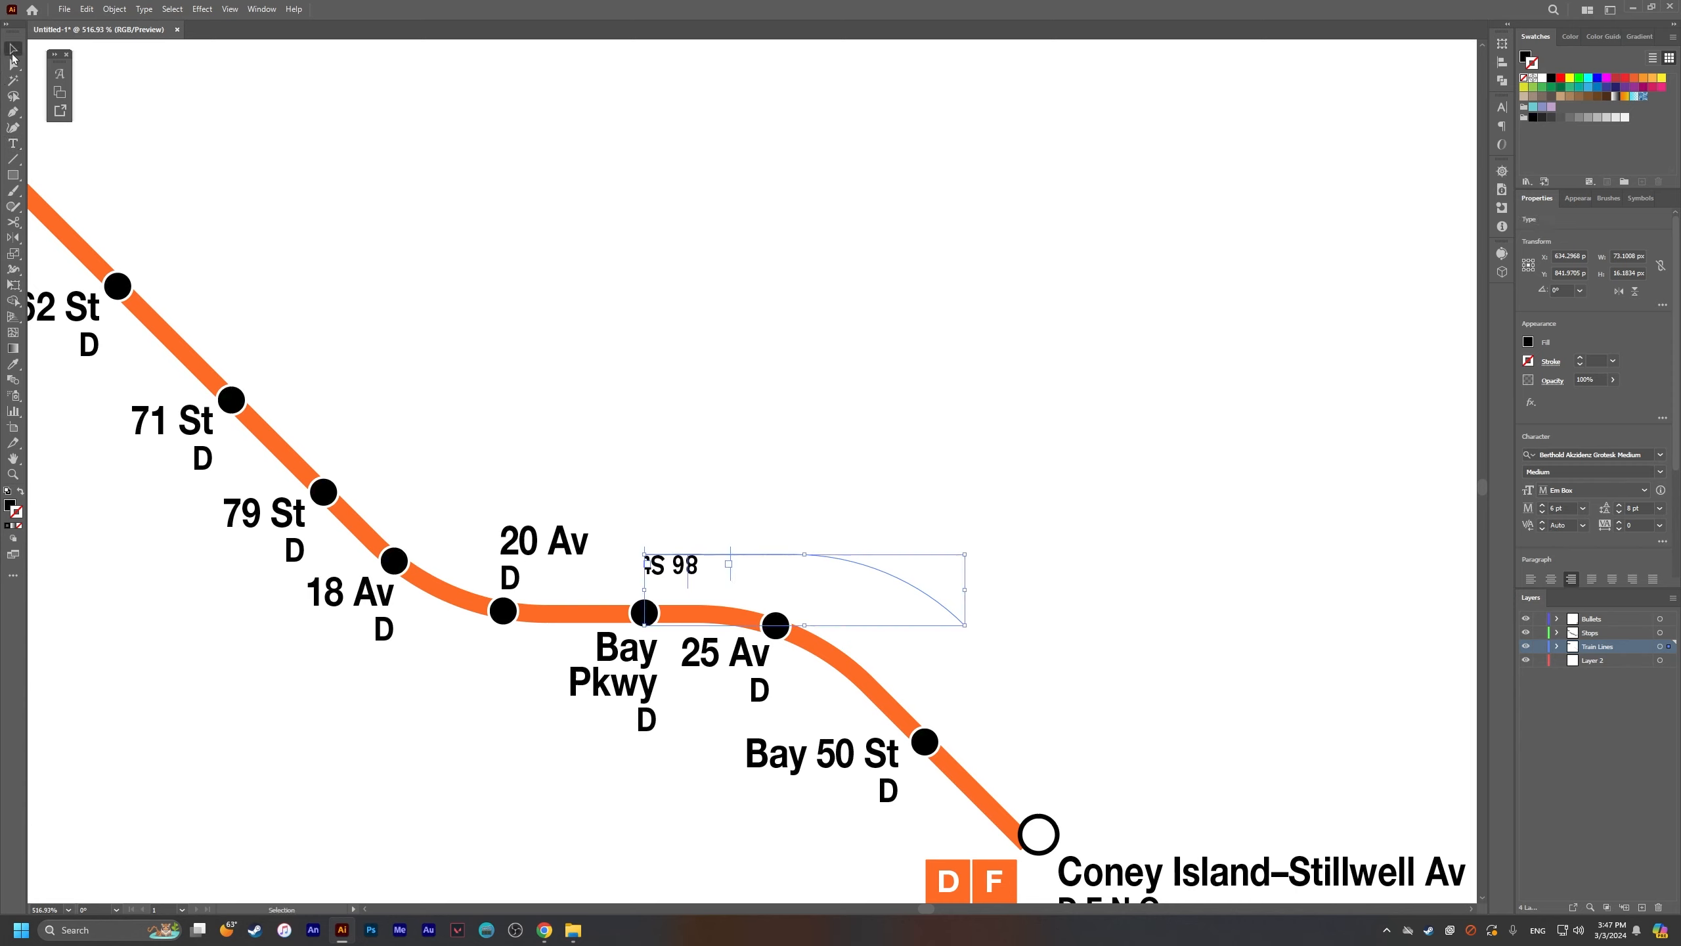
pyautogui.click(1502, 107)
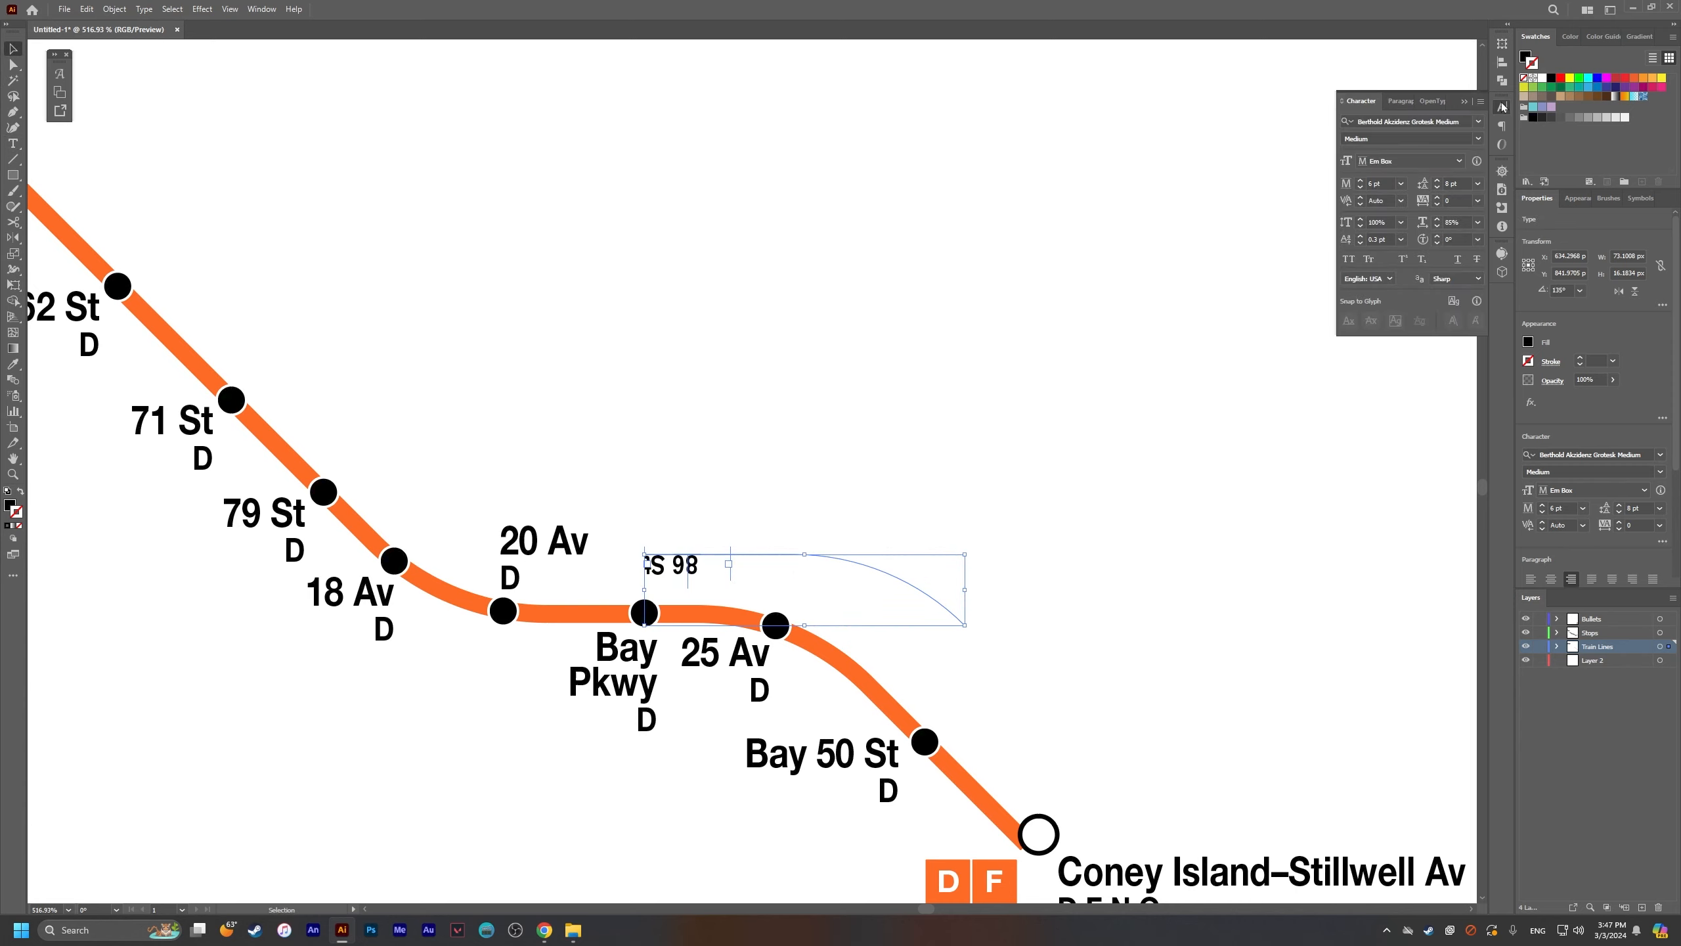
pyautogui.click(1350, 261)
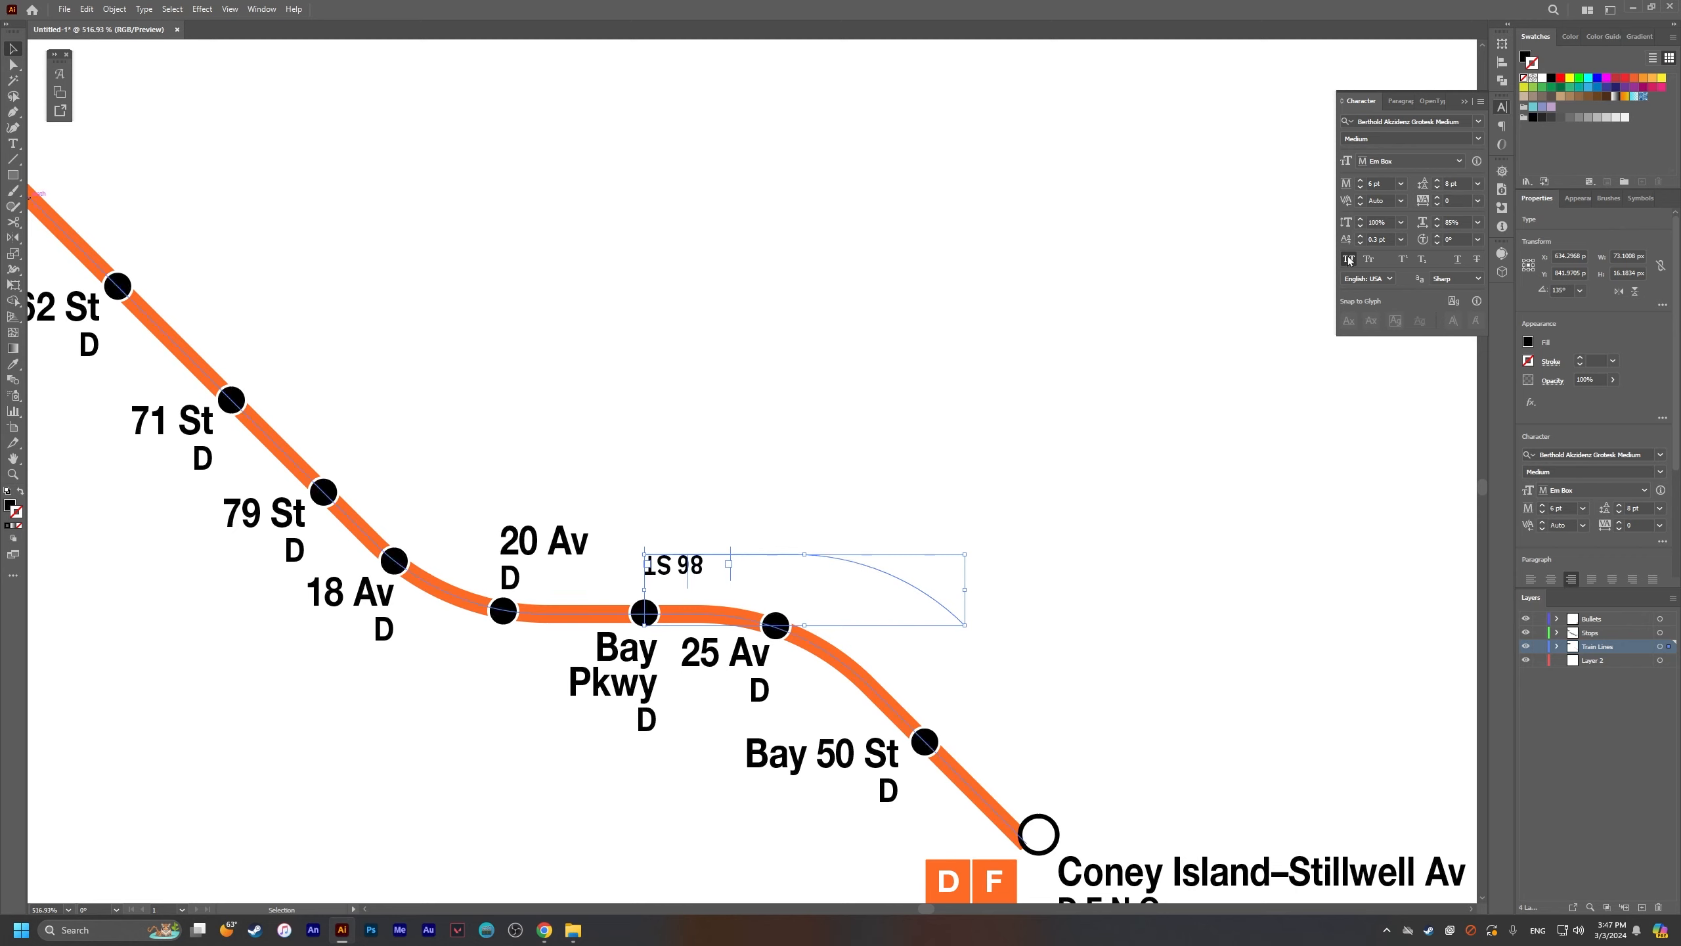
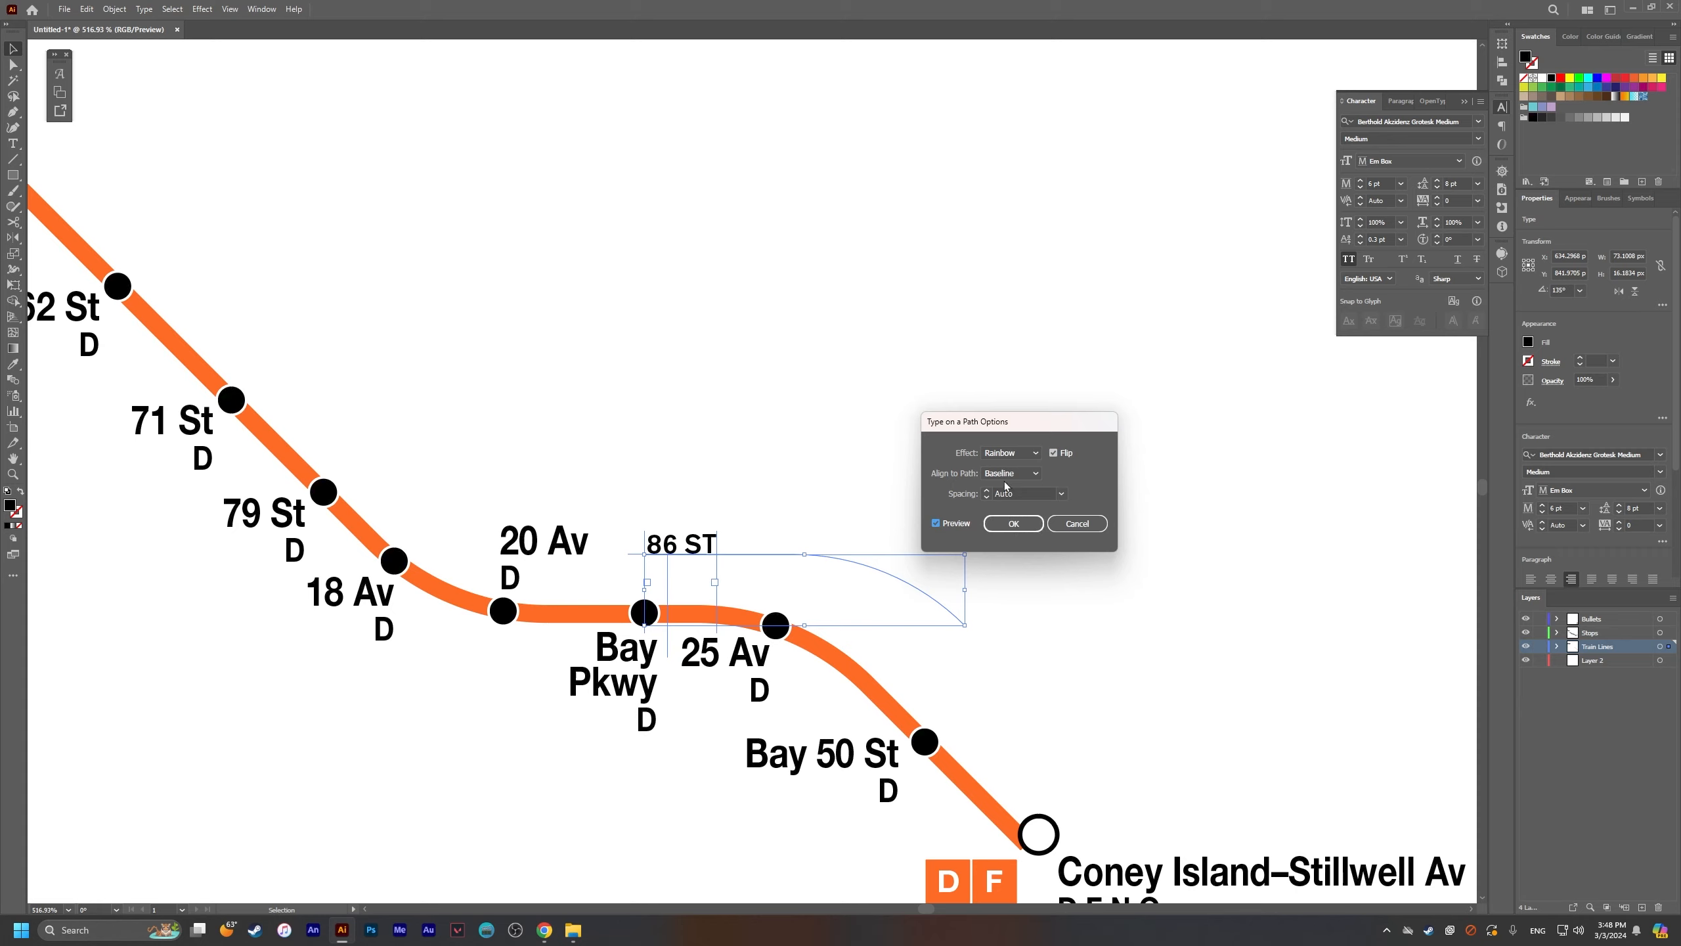
# Step: Try spacing values such as 4 pt and 24 pt for the 86 ST path type, and restore the spacing to Auto
pyautogui.click(1061, 493)
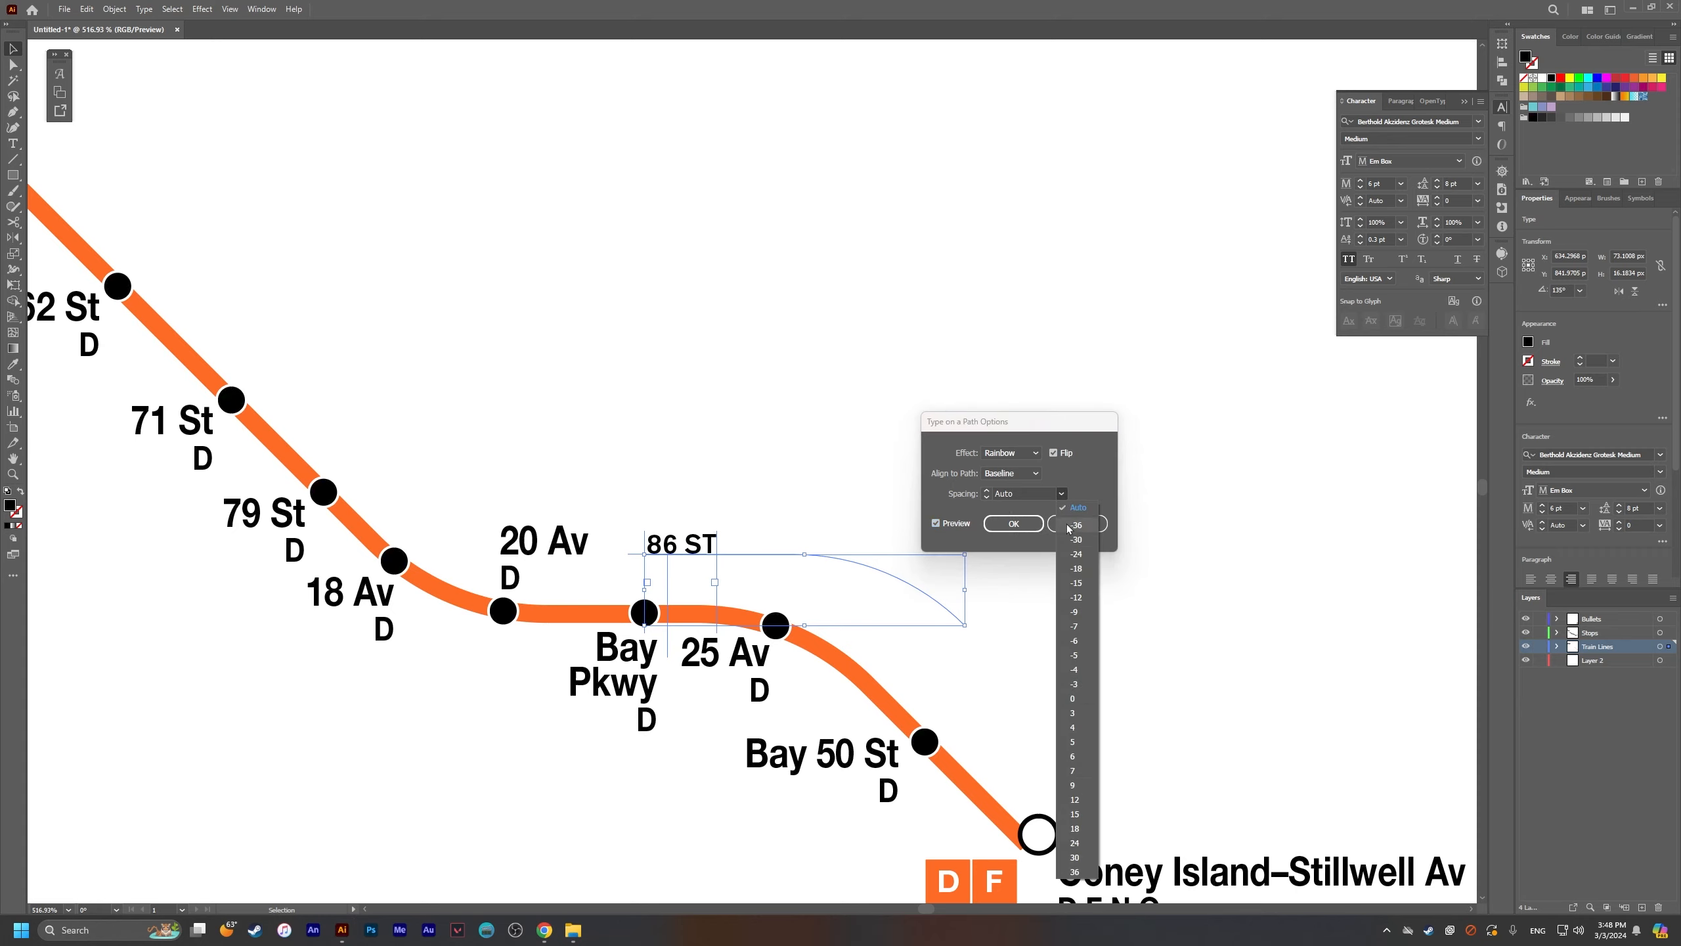
pyautogui.click(1075, 556)
pyautogui.click(1061, 493)
pyautogui.click(1073, 734)
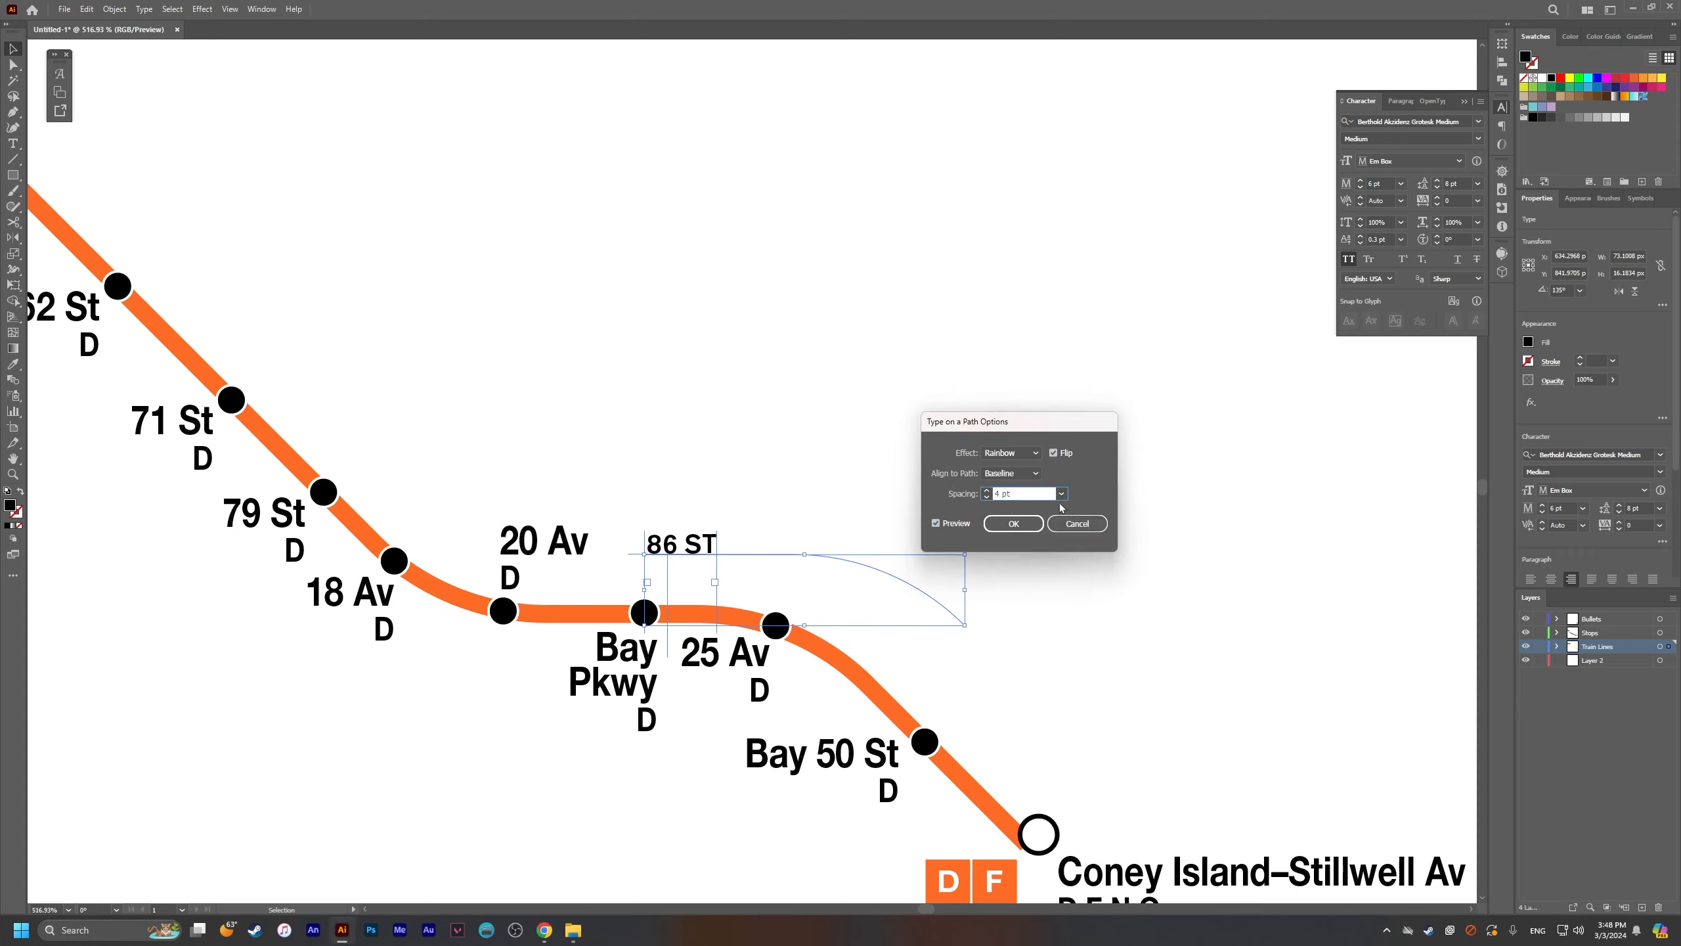
pyautogui.click(1061, 493)
pyautogui.click(1061, 578)
pyautogui.click(1061, 494)
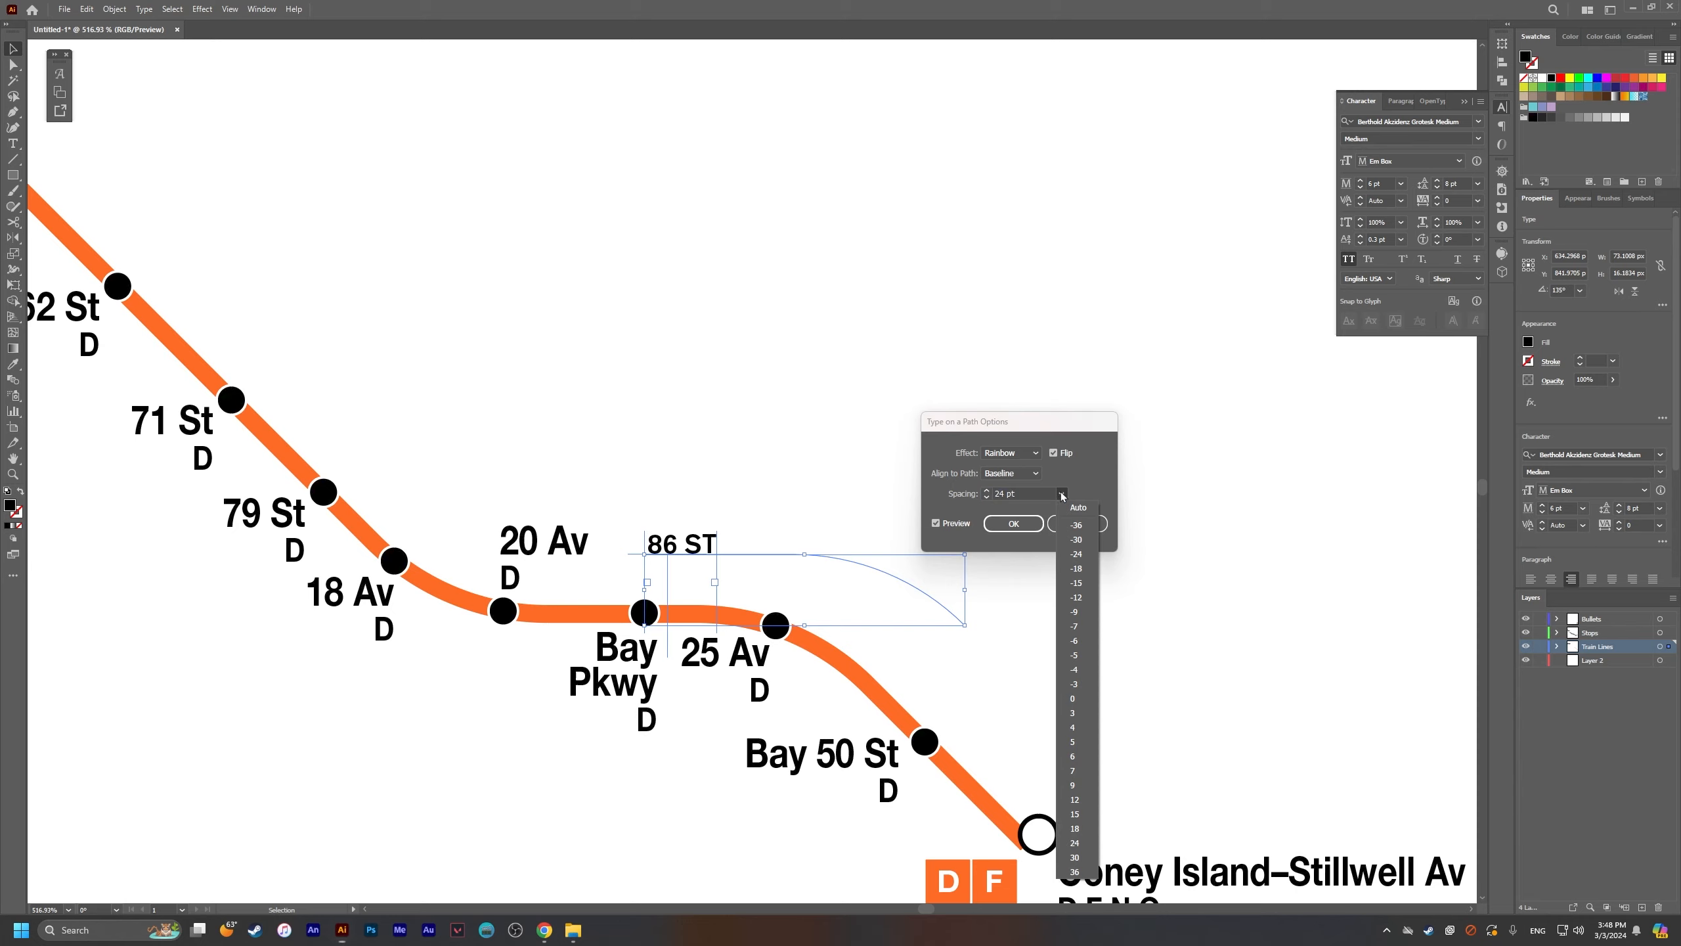
pyautogui.click(1078, 507)
# Step: Try the Ascender and Center path alignments for the 86 ST type and return it to Baseline
pyautogui.click(1019, 474)
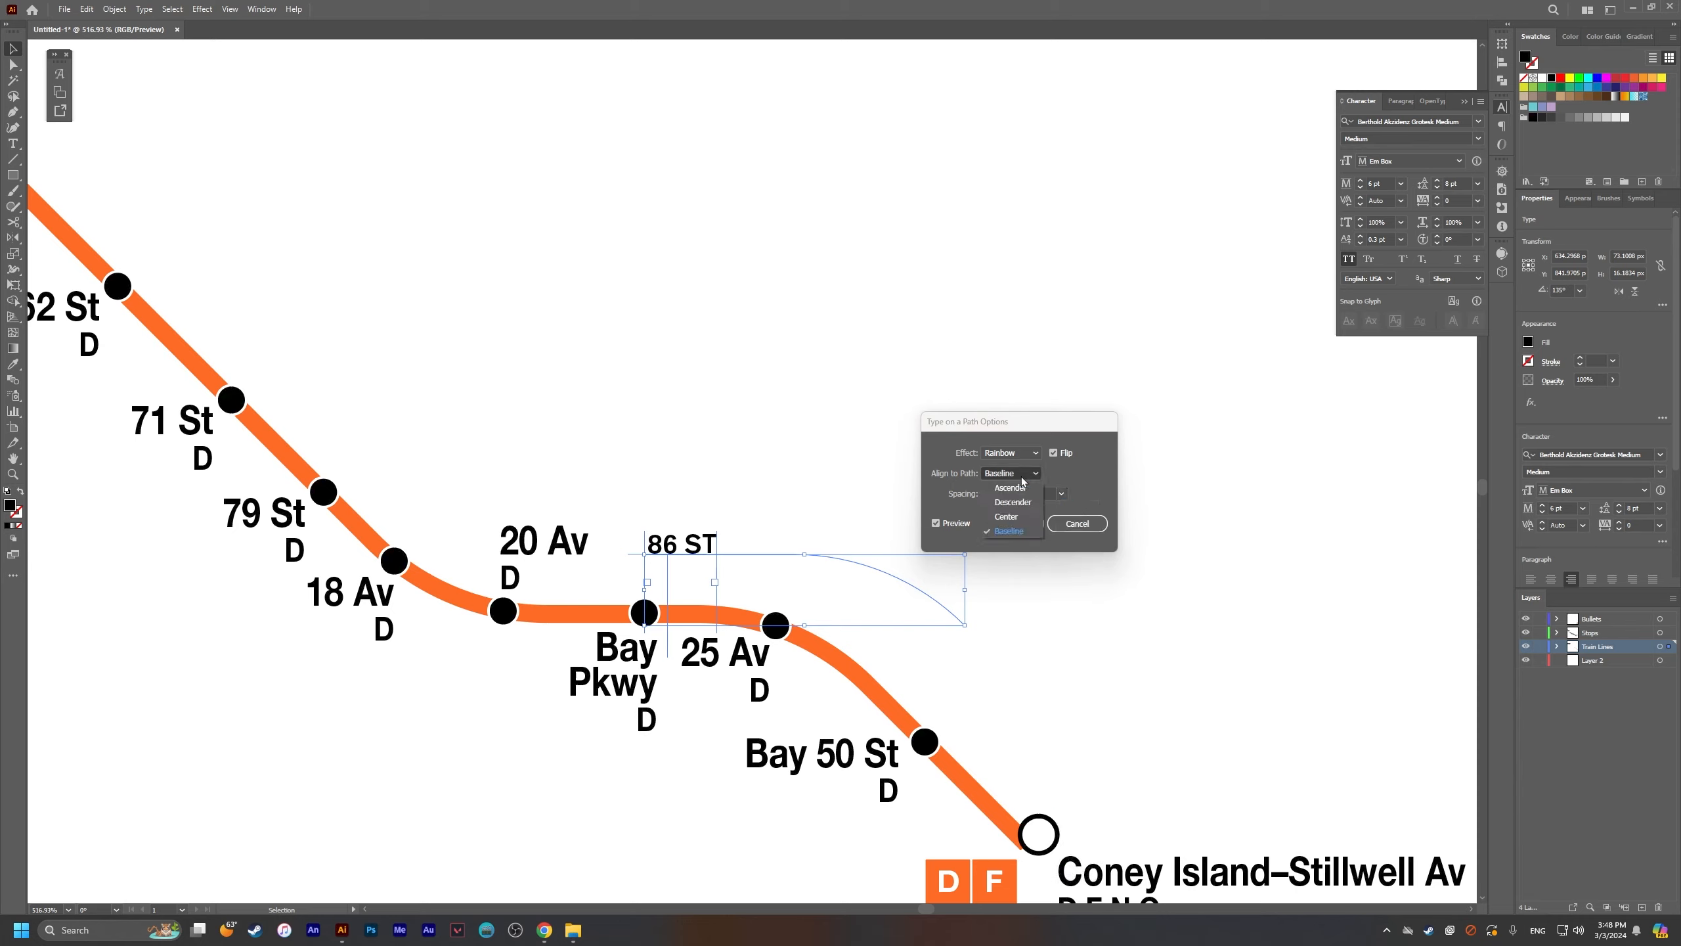
pyautogui.click(1022, 485)
pyautogui.click(1024, 476)
pyautogui.click(1023, 487)
pyautogui.click(1018, 476)
pyautogui.click(1019, 499)
pyautogui.click(1020, 477)
pyautogui.click(1016, 486)
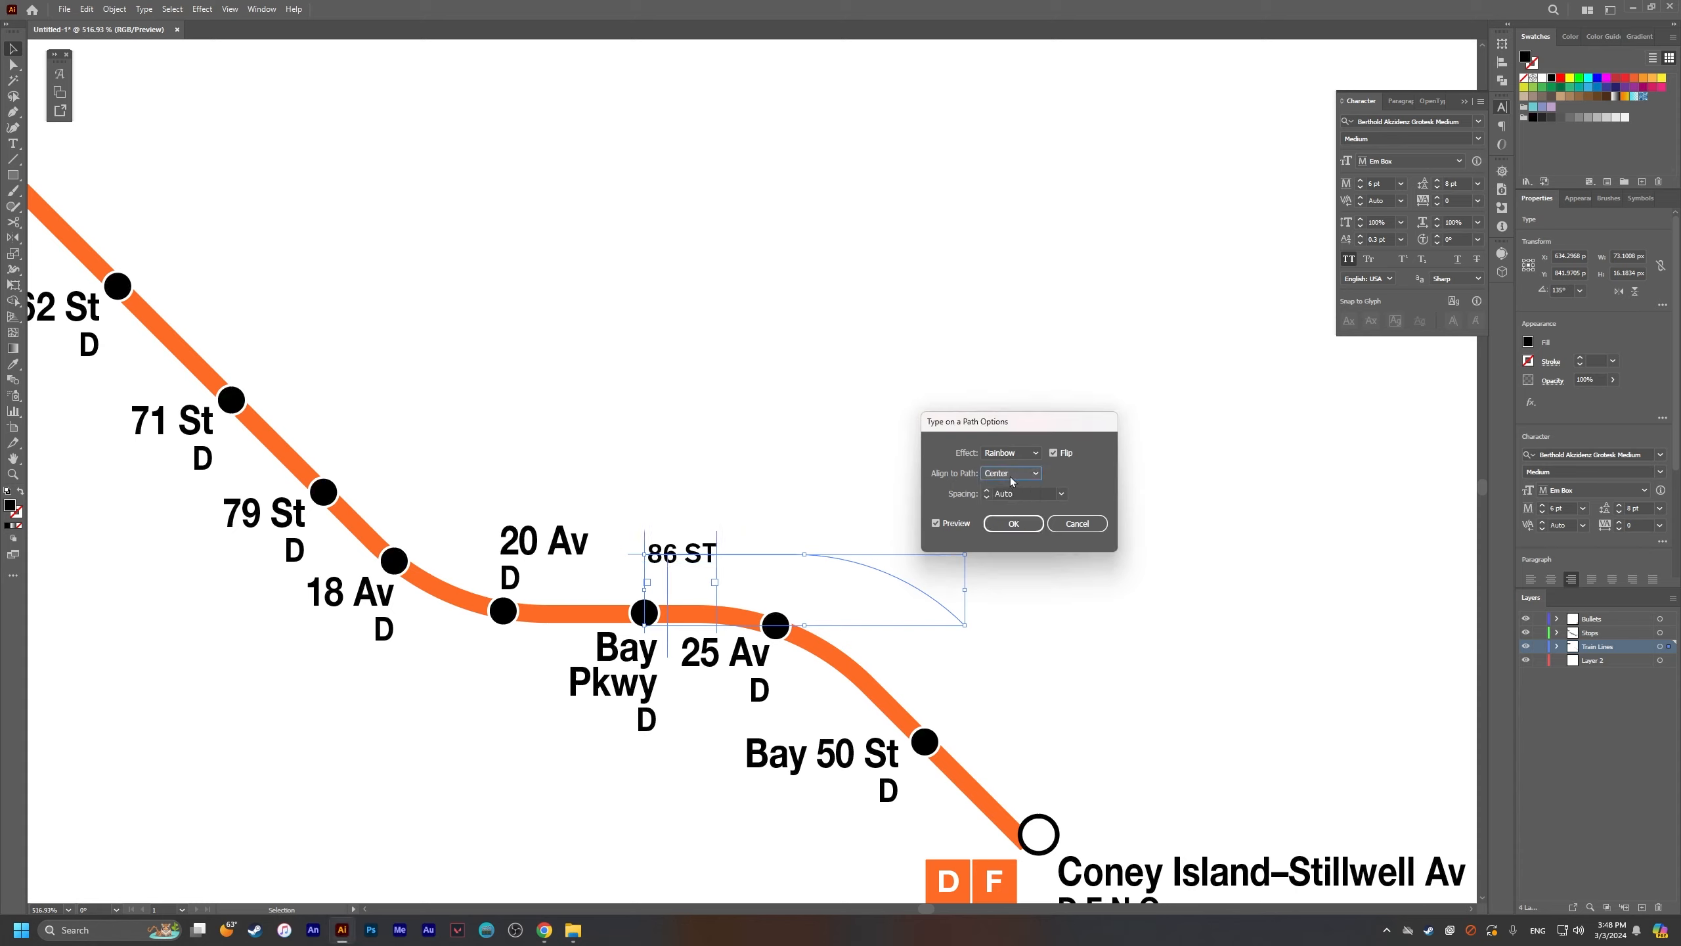
pyautogui.click(1012, 476)
pyautogui.click(1009, 531)
# Step: Align the 86 ST type to its path by Descender
pyautogui.click(1012, 476)
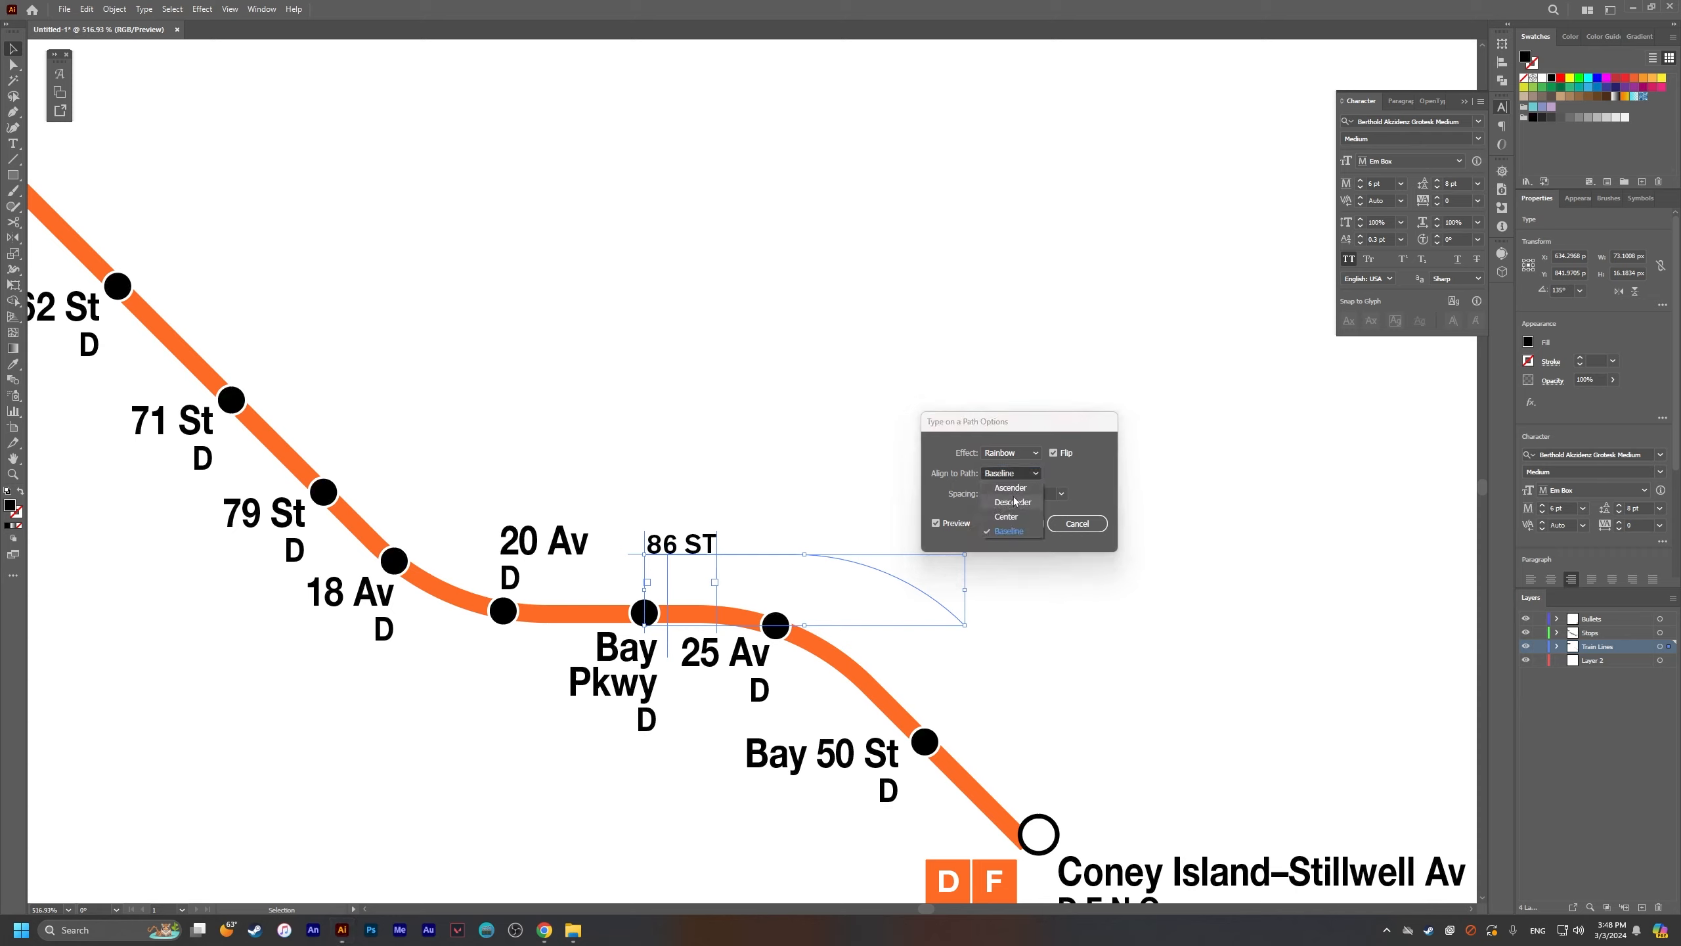
pyautogui.click(1014, 488)
pyautogui.click(1015, 477)
pyautogui.click(1014, 502)
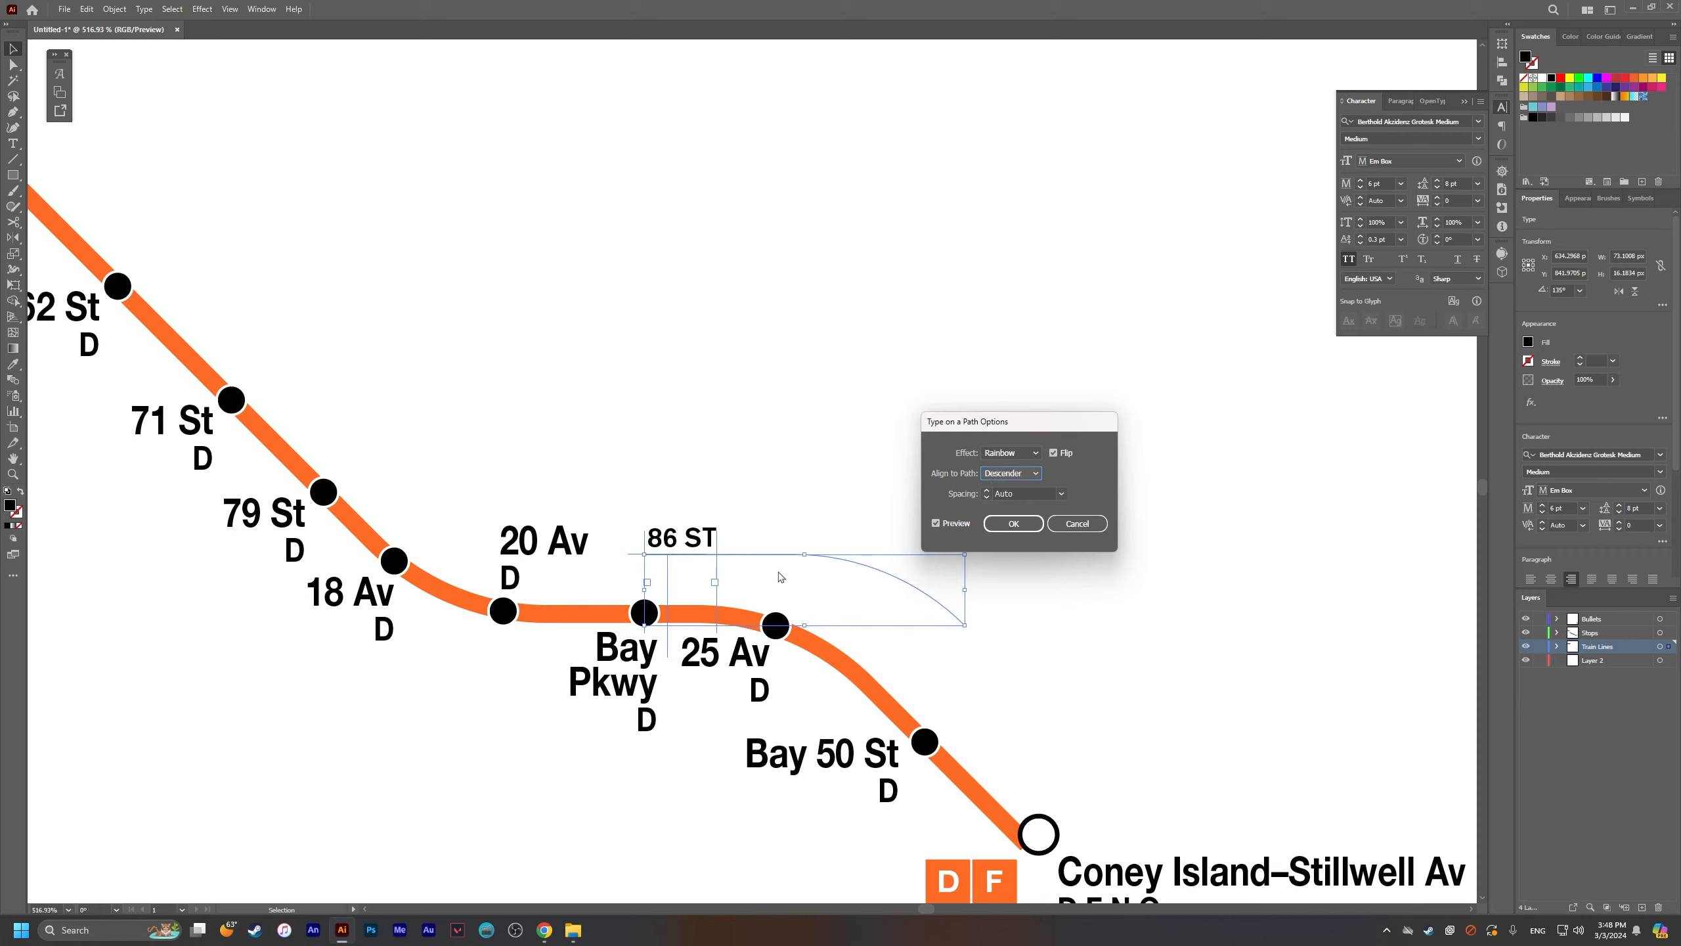
# Step: Try the Skew, 3D Ribbon, Gravity and Stair Step path effects on the 86 ST type and restore Rainbow
pyautogui.click(1021, 453)
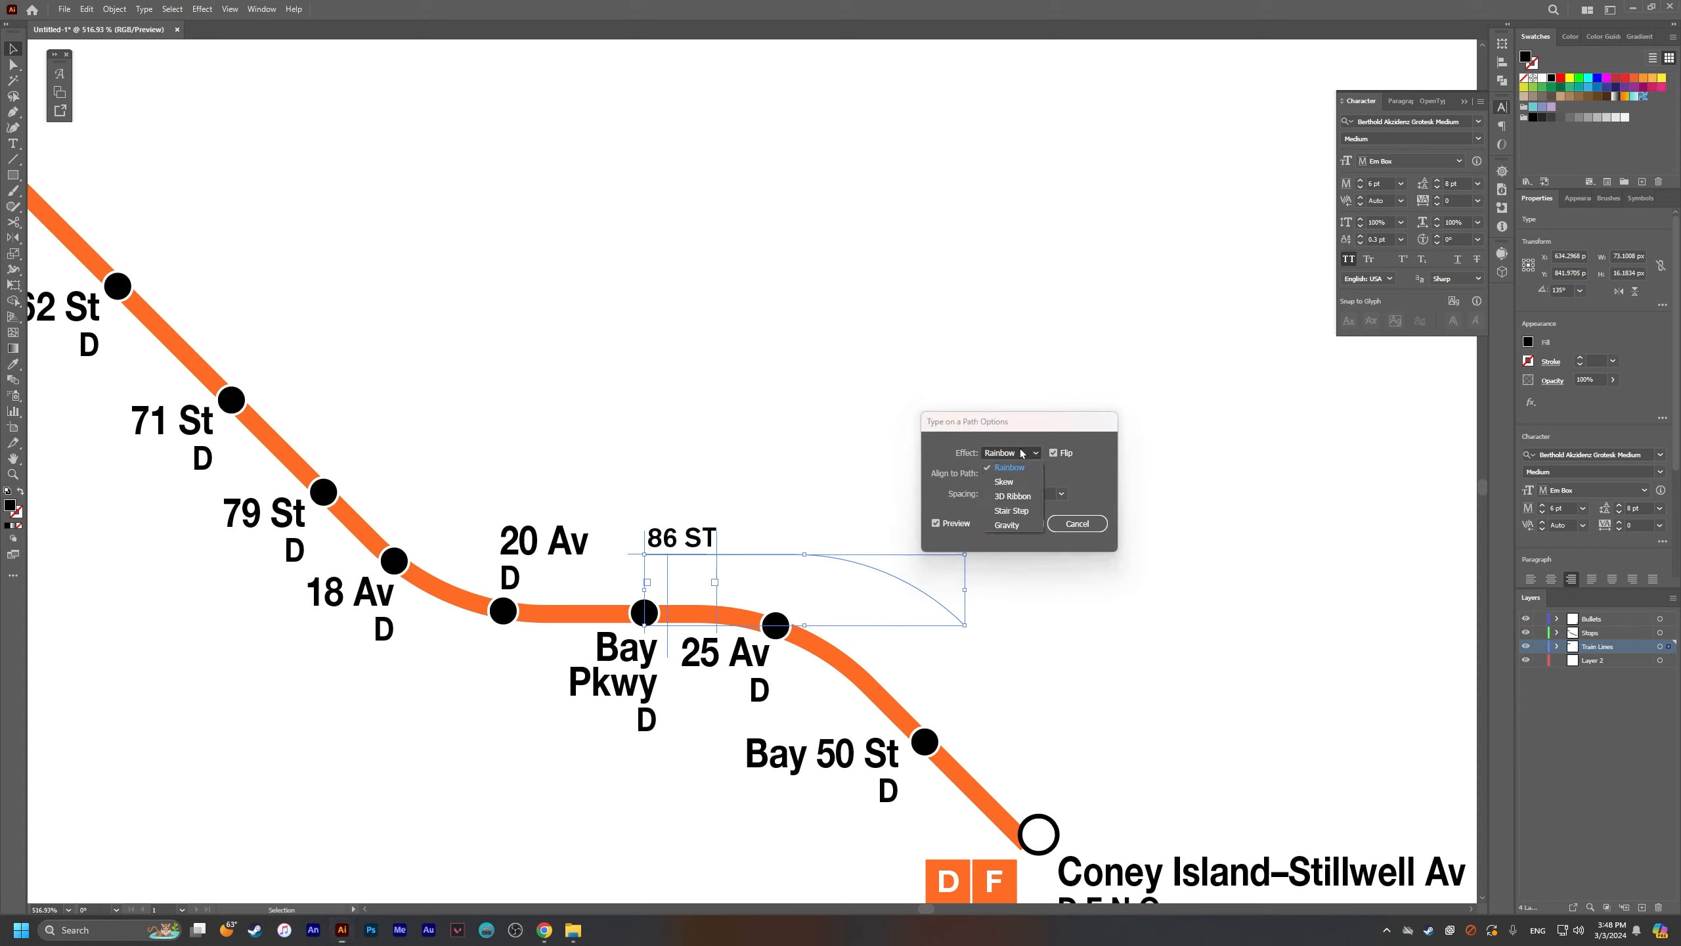
pyautogui.click(1004, 482)
pyautogui.click(1011, 453)
pyautogui.click(1012, 496)
pyautogui.click(999, 457)
pyautogui.click(1006, 525)
pyautogui.click(1011, 453)
pyautogui.click(1012, 510)
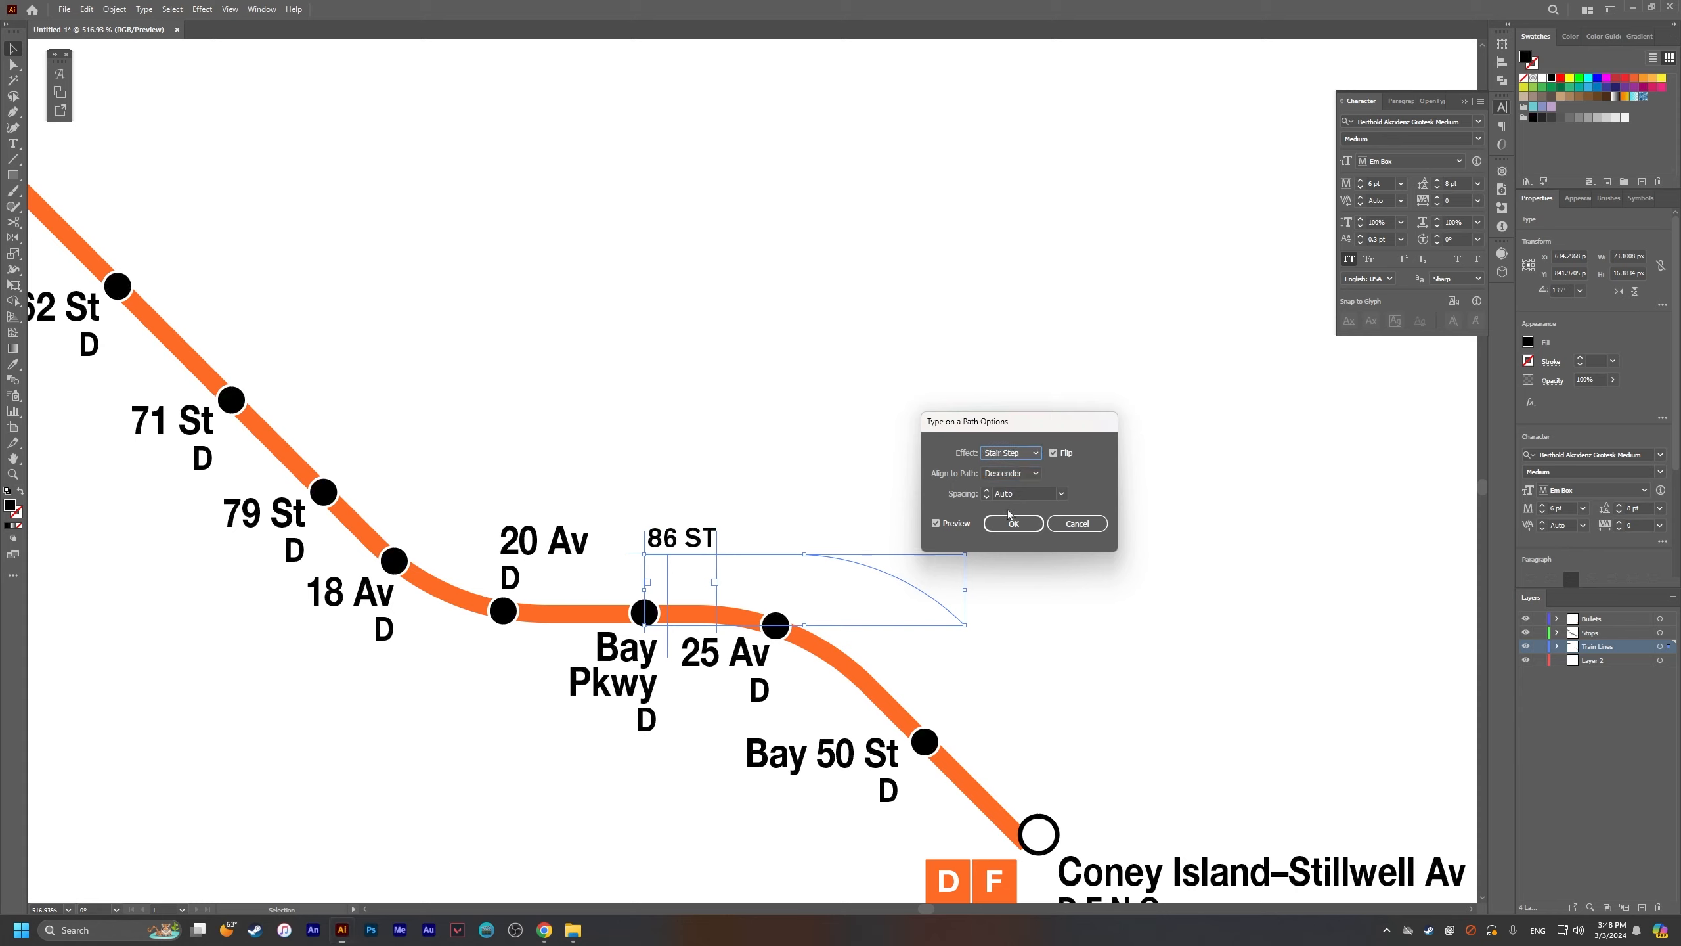
pyautogui.click(1003, 453)
pyautogui.click(1006, 469)
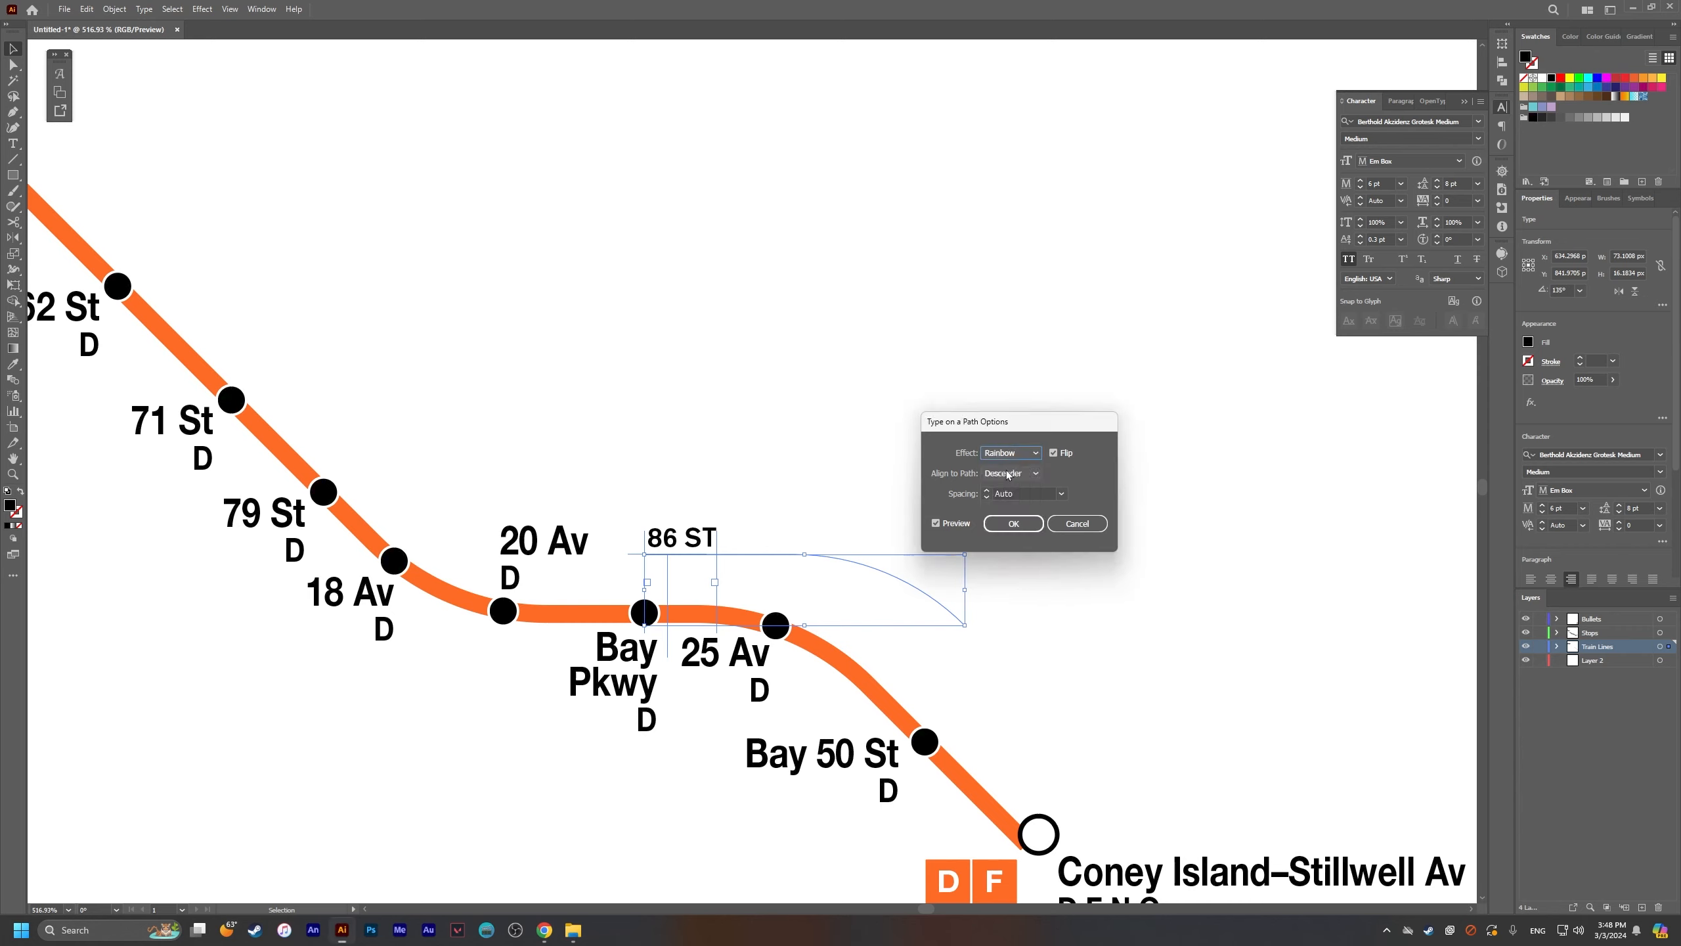
# Step: Apply the path type options to the 86 ST lettering and deselect it
pyautogui.click(1032, 528)
pyautogui.press('t')
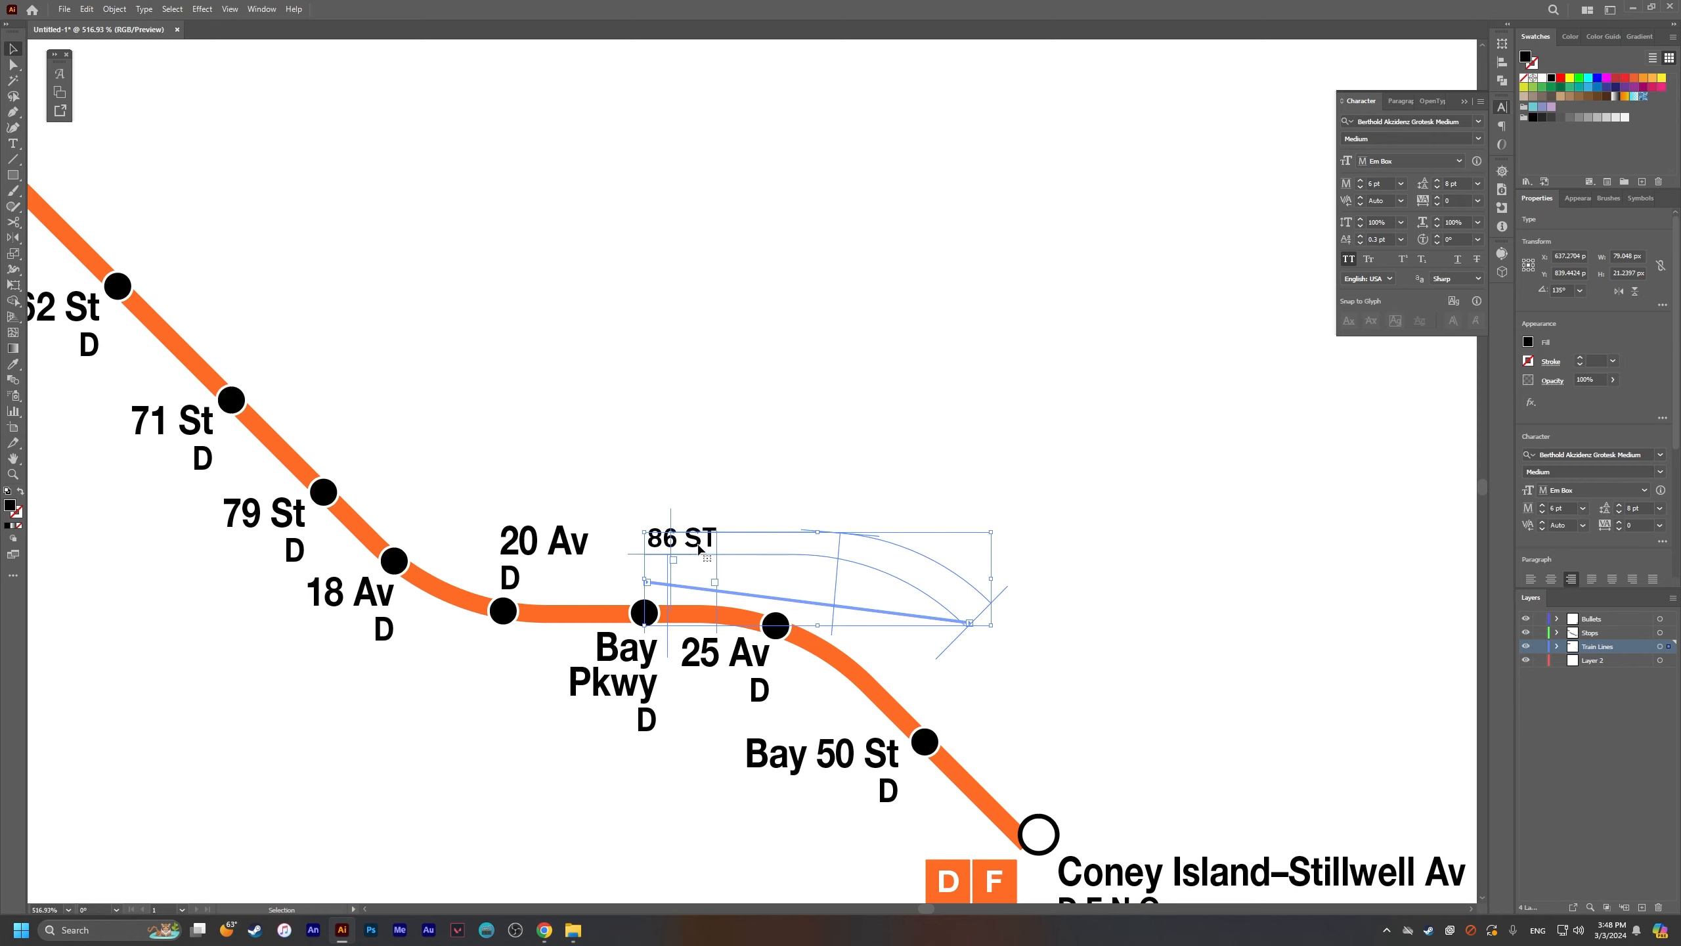
pyautogui.click(659, 543)
pyautogui.keyDown('ctrl'); pyautogui.click(795, 522); pyautogui.keyUp('ctrl')
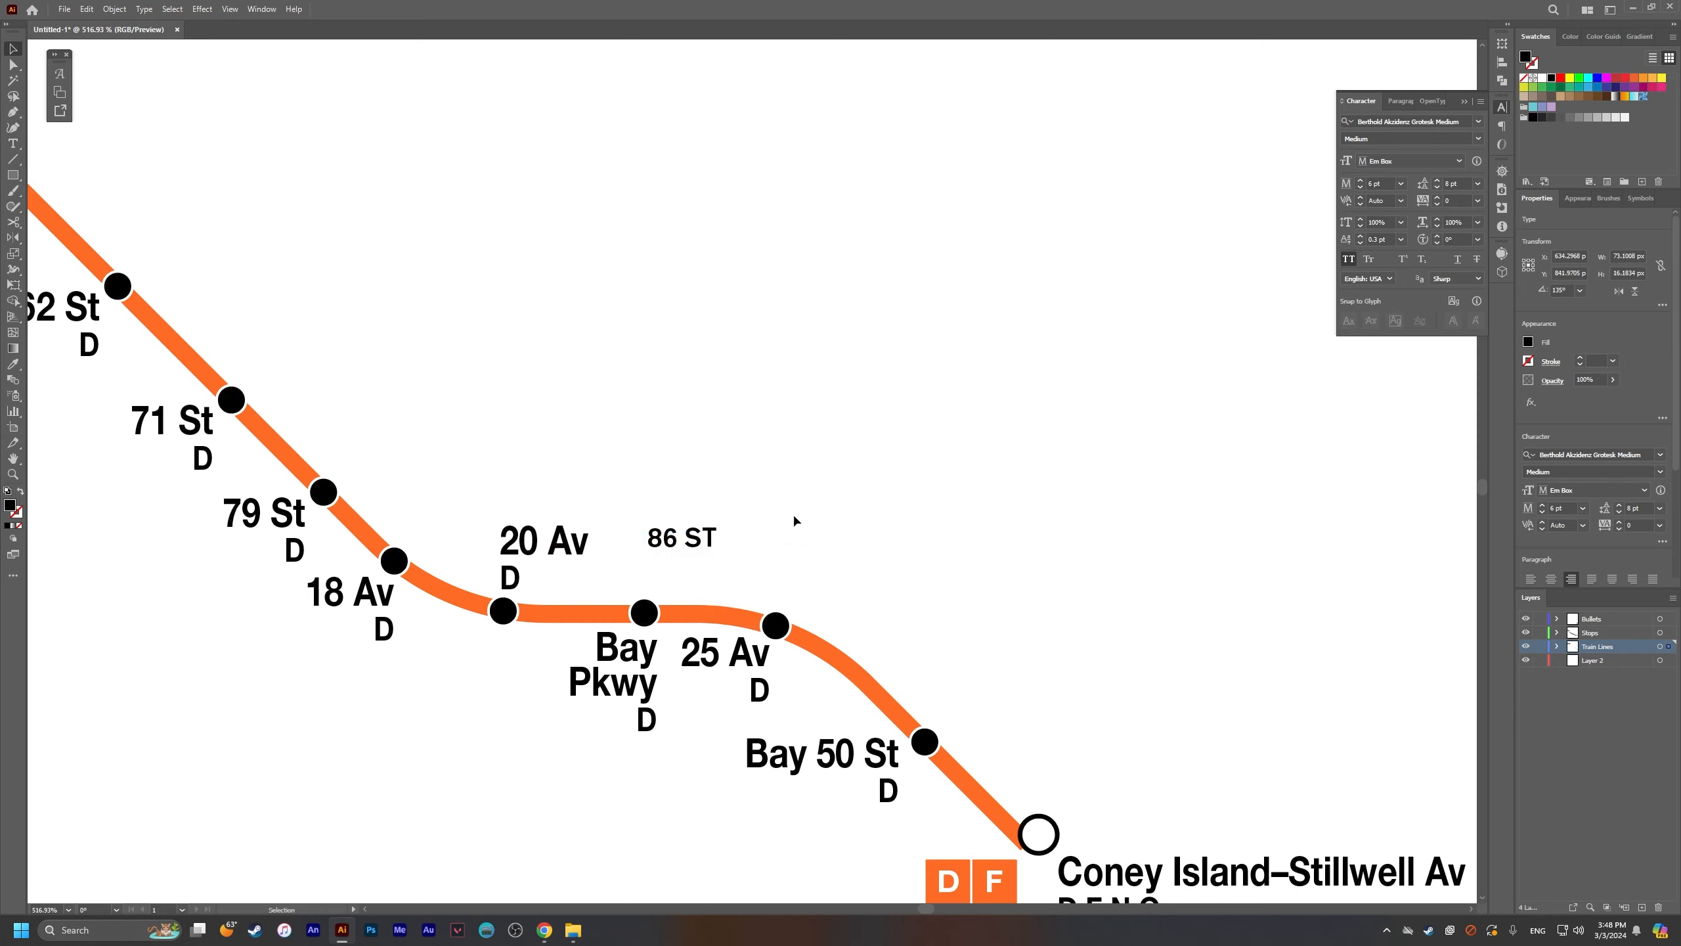
# Step: Move the 86 ST path type down onto the orange line above Bay Pkwy and center-align its text
pyautogui.click(650, 548)
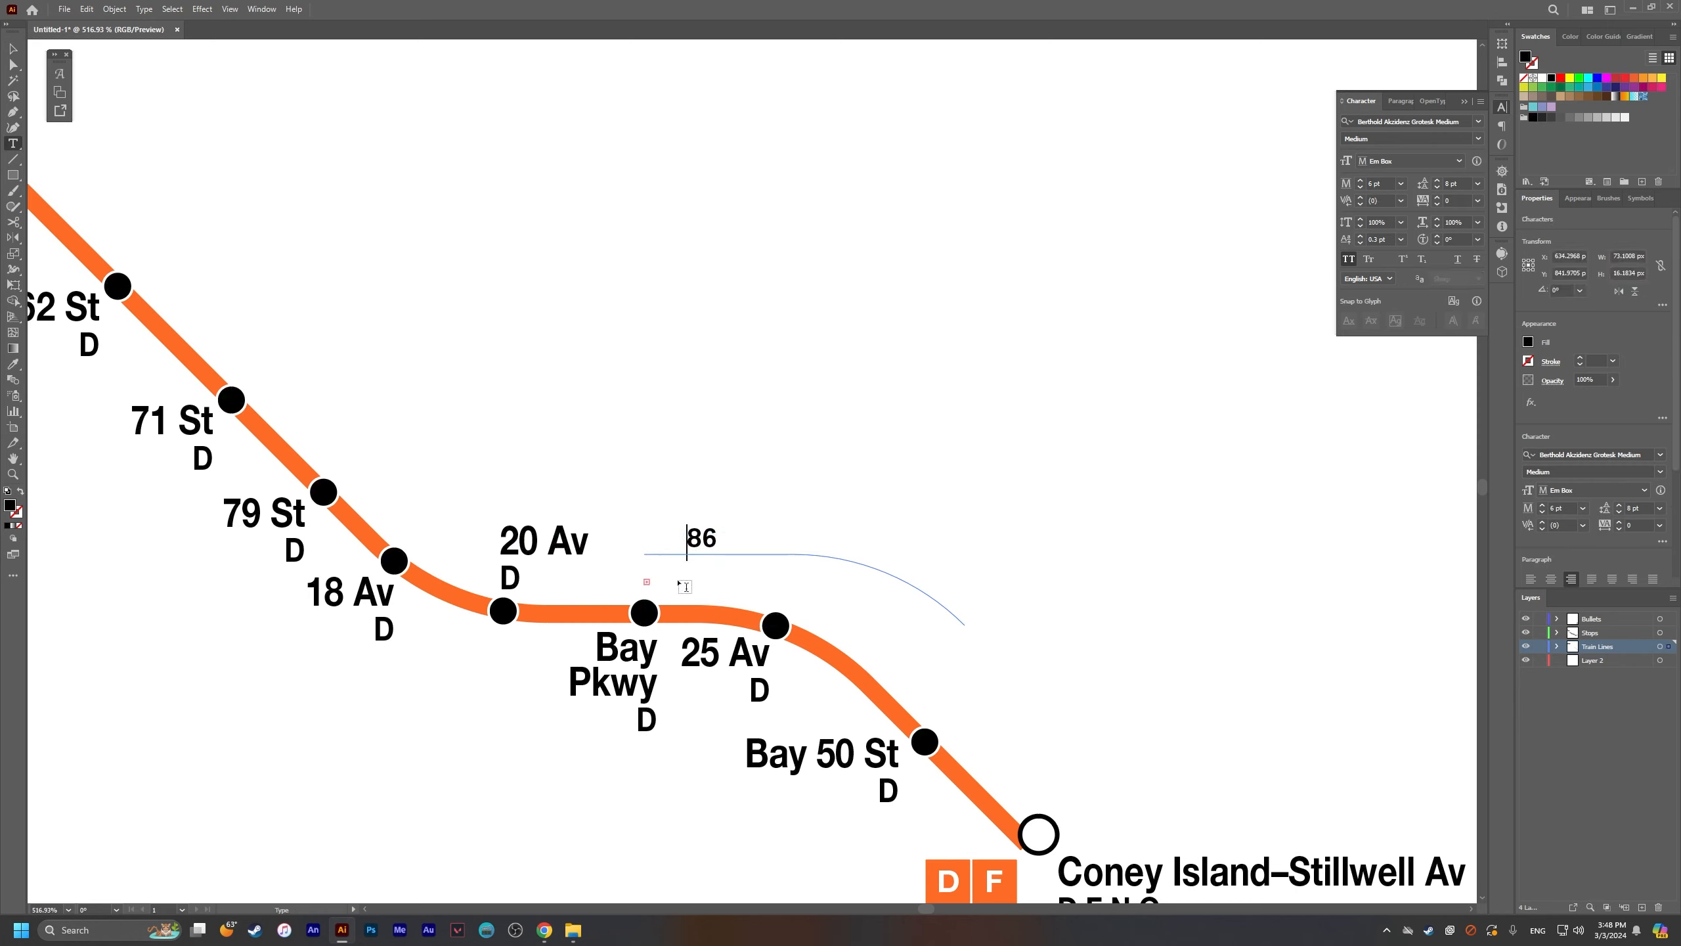
pyautogui.press('BackSpace')
pyautogui.press('Escape')
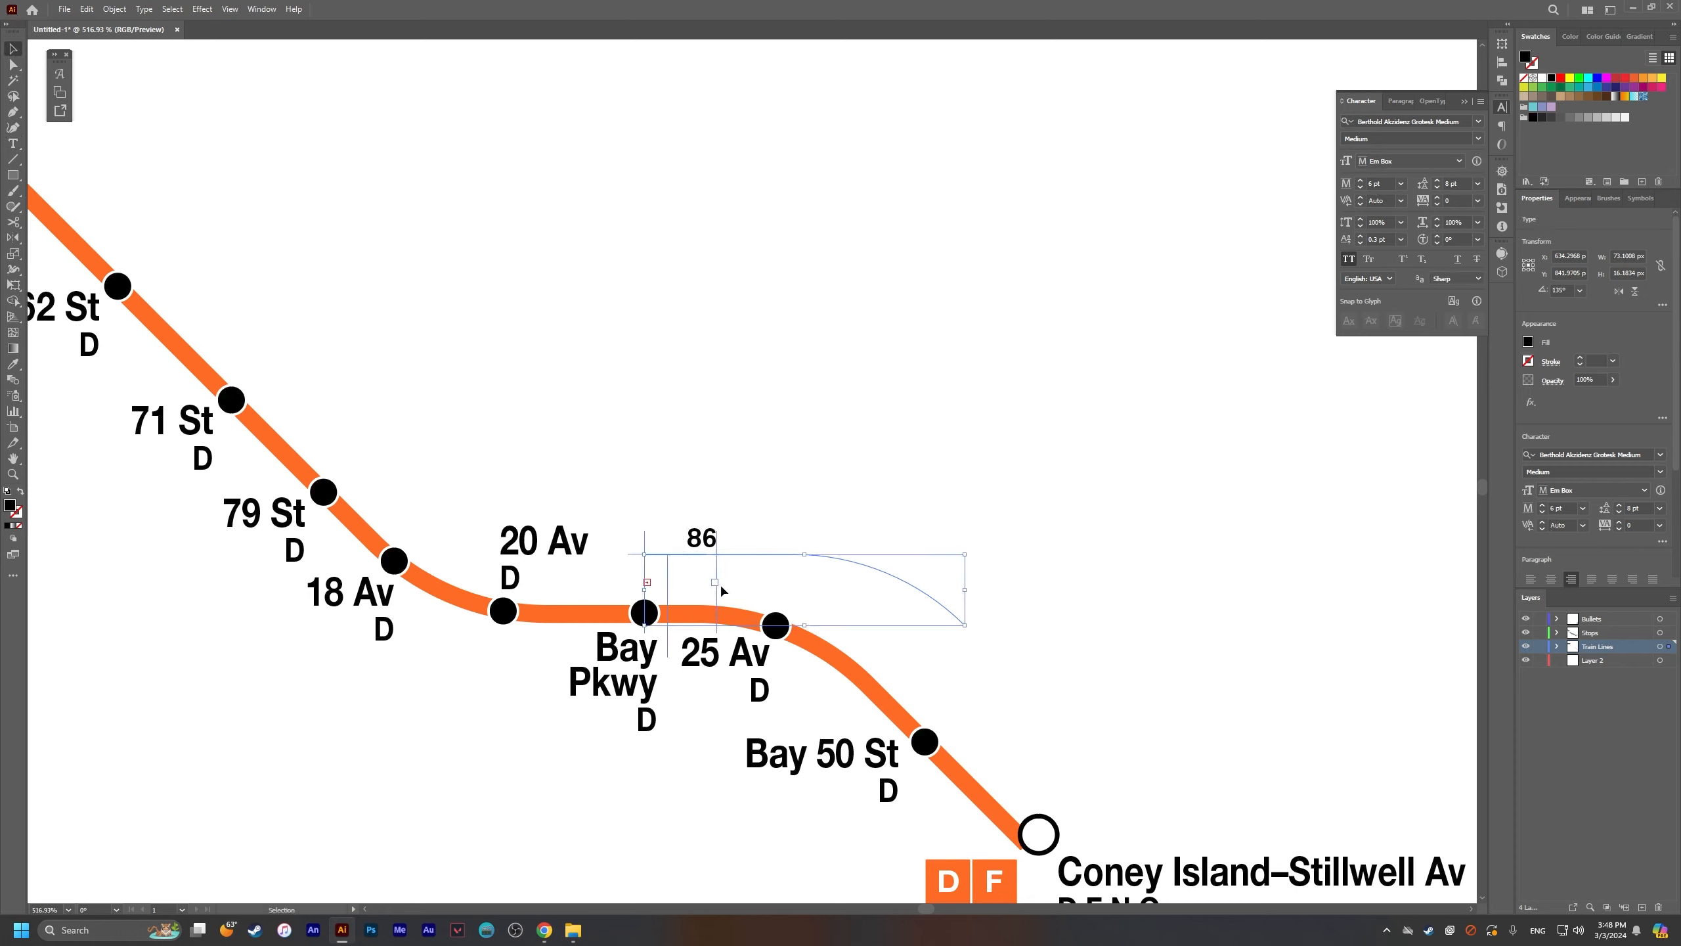
pyautogui.moveTo(715, 581); pyautogui.dragTo(670, 610)
pyautogui.click(1550, 578)
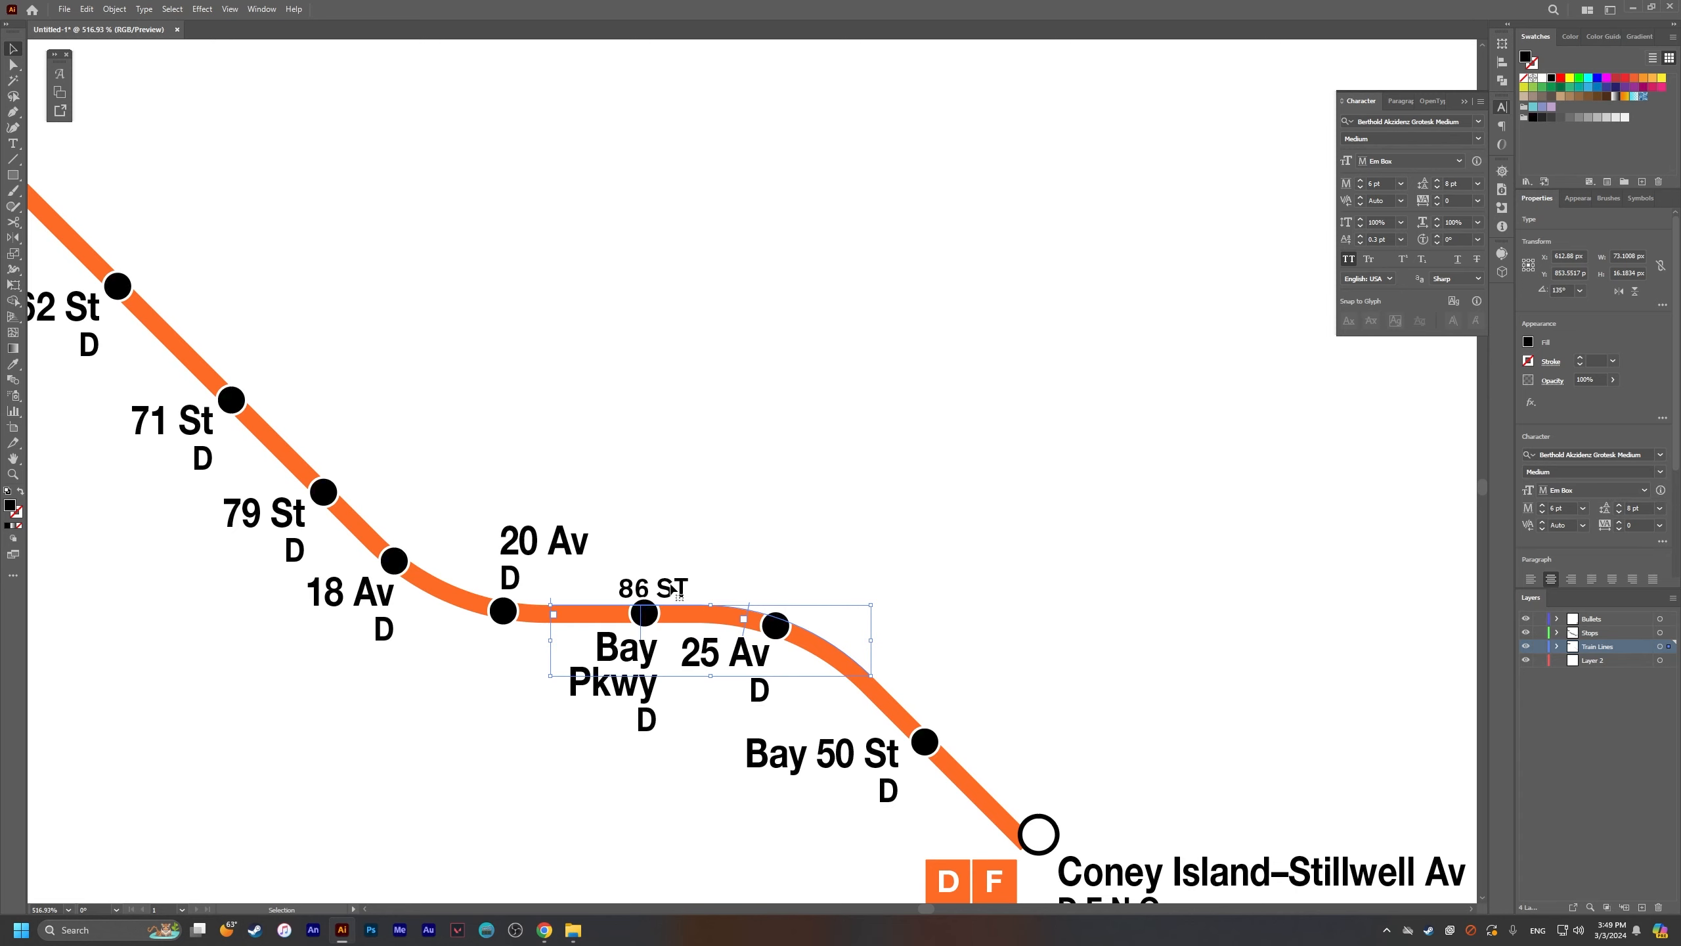
# Step: Set the 86 ST lettering in Helvetica Neue LT Std 95 Black and compare it with the reference map
pyautogui.click(1403, 122)
pyautogui.write('He')
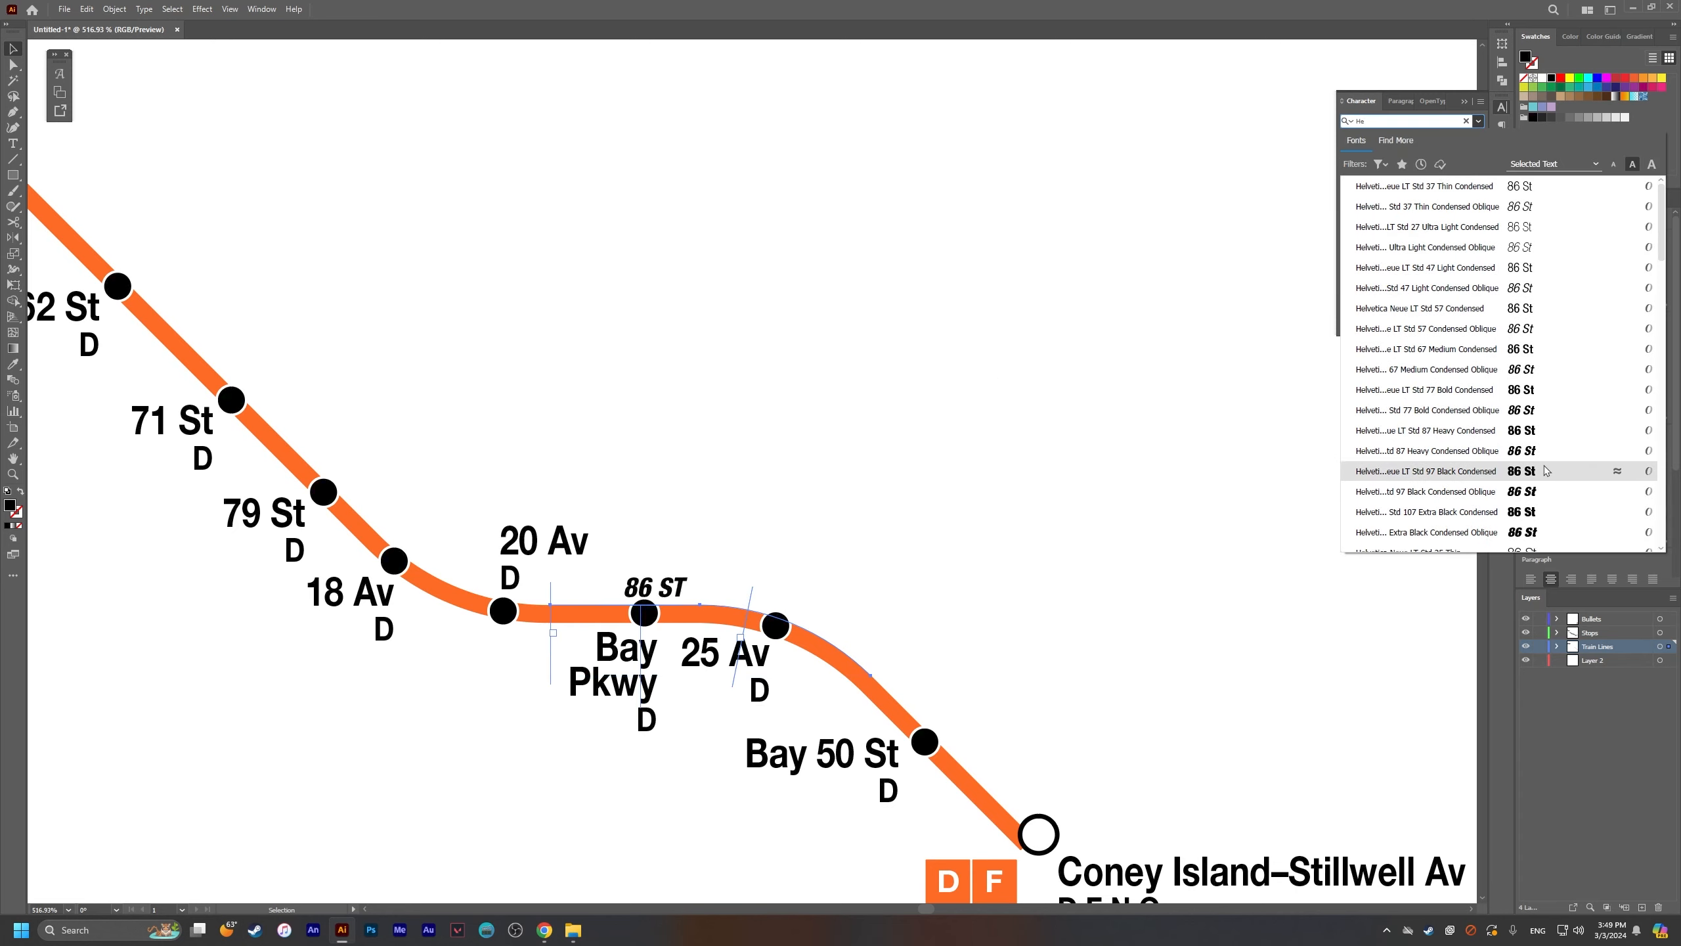
pyautogui.scroll(-6, 1545, 471)
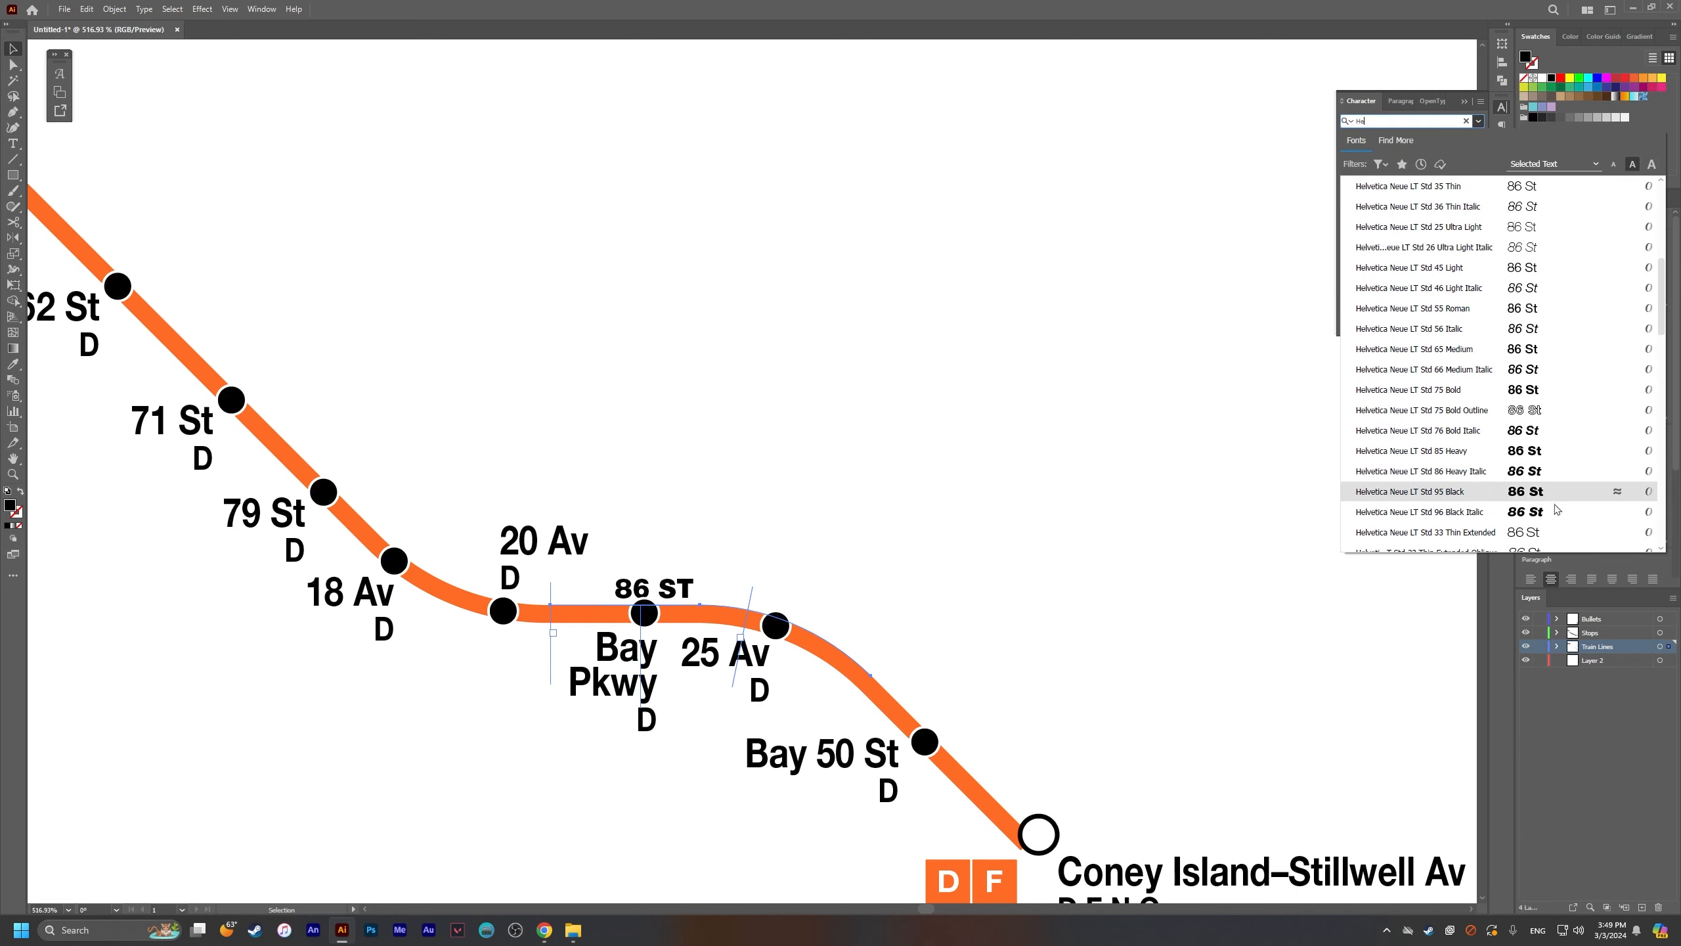
pyautogui.click(1556, 504)
pyautogui.hotkey('alt', 'Tab')
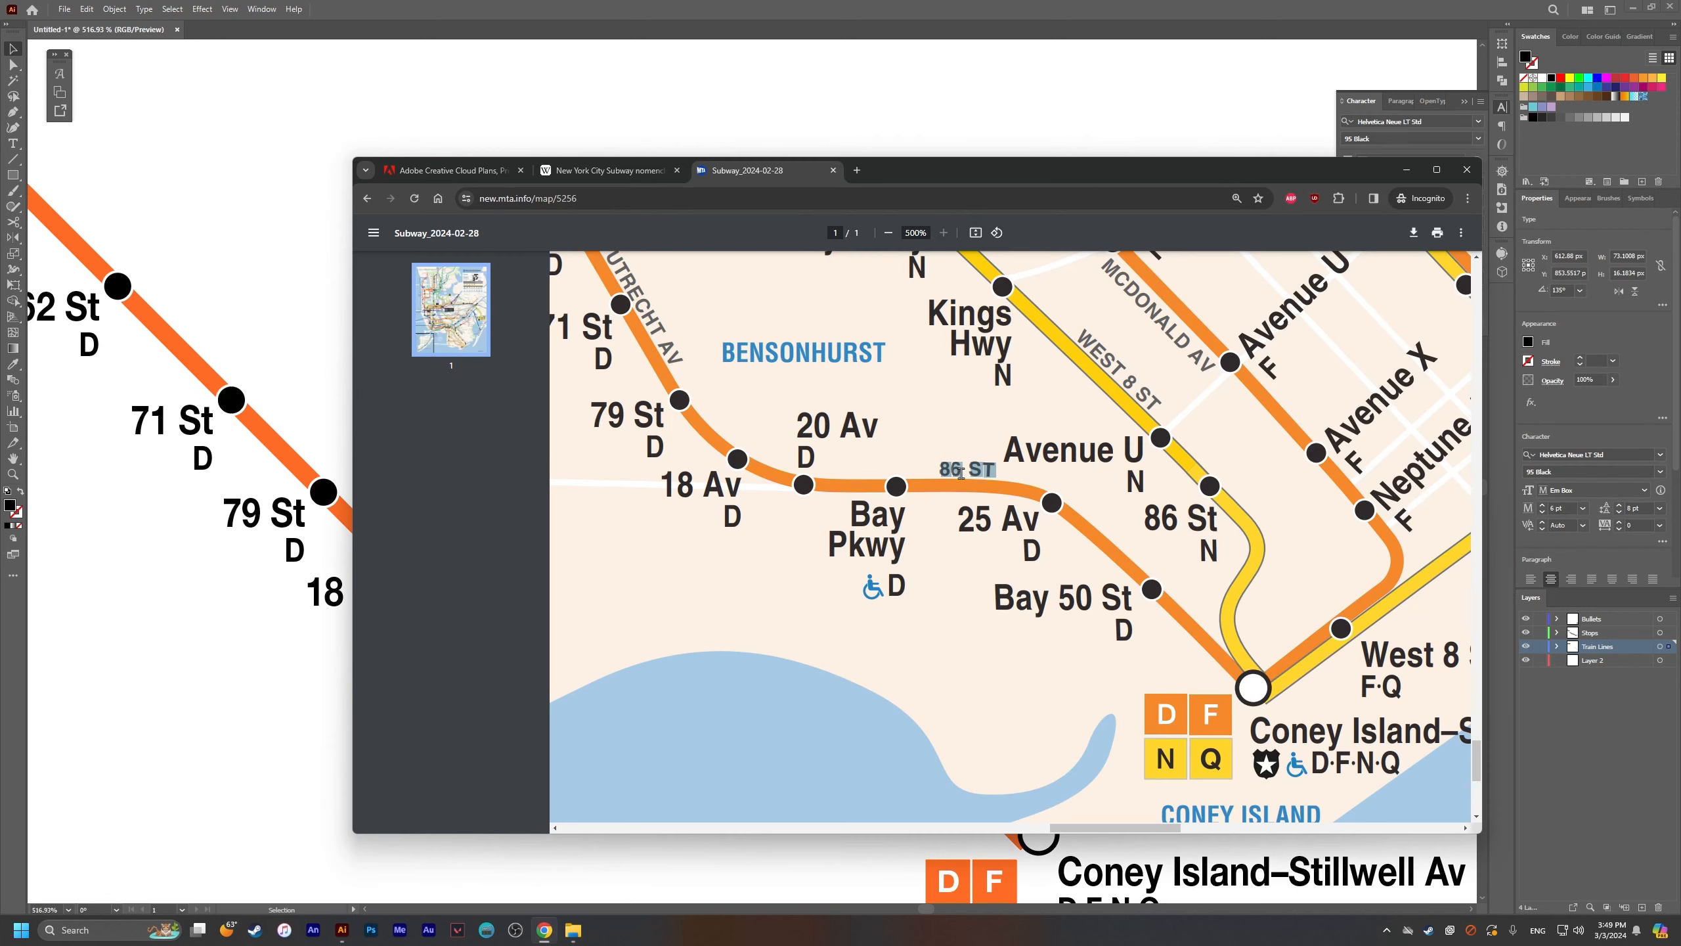
pyautogui.hotkey('alt', 'Tab')
# Step: Change the 86 ST font style to 75 Bold and check it against the reference map
pyautogui.click(1478, 138)
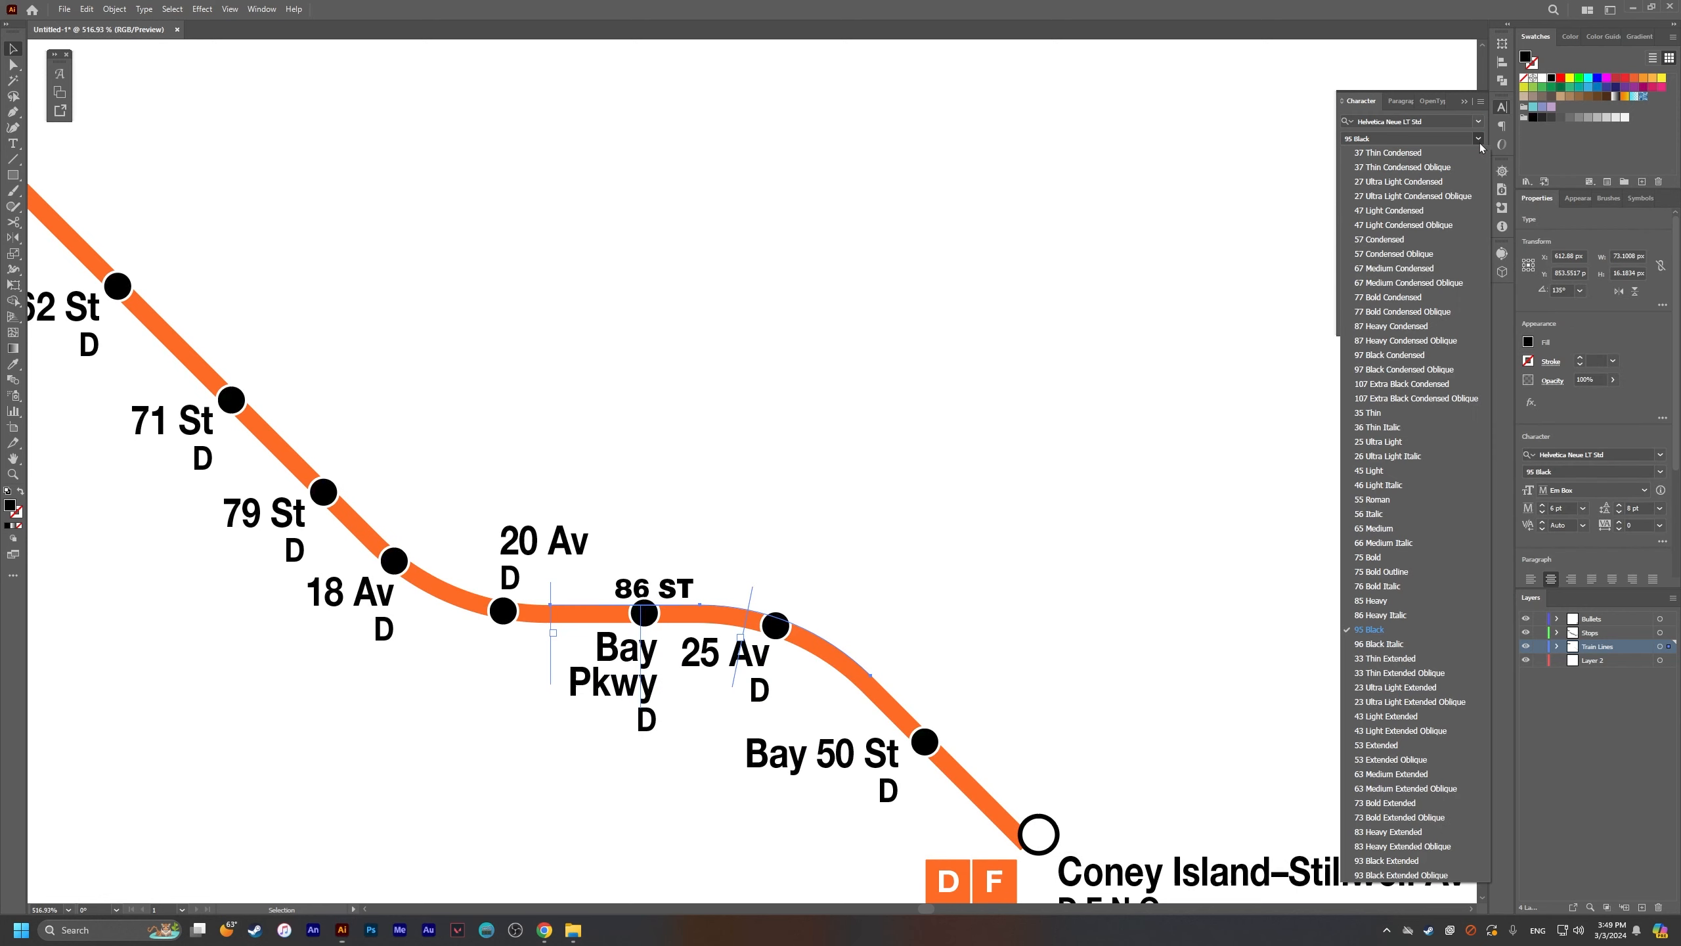
pyautogui.click(1413, 563)
pyautogui.hotkey('alt', 'Tab')
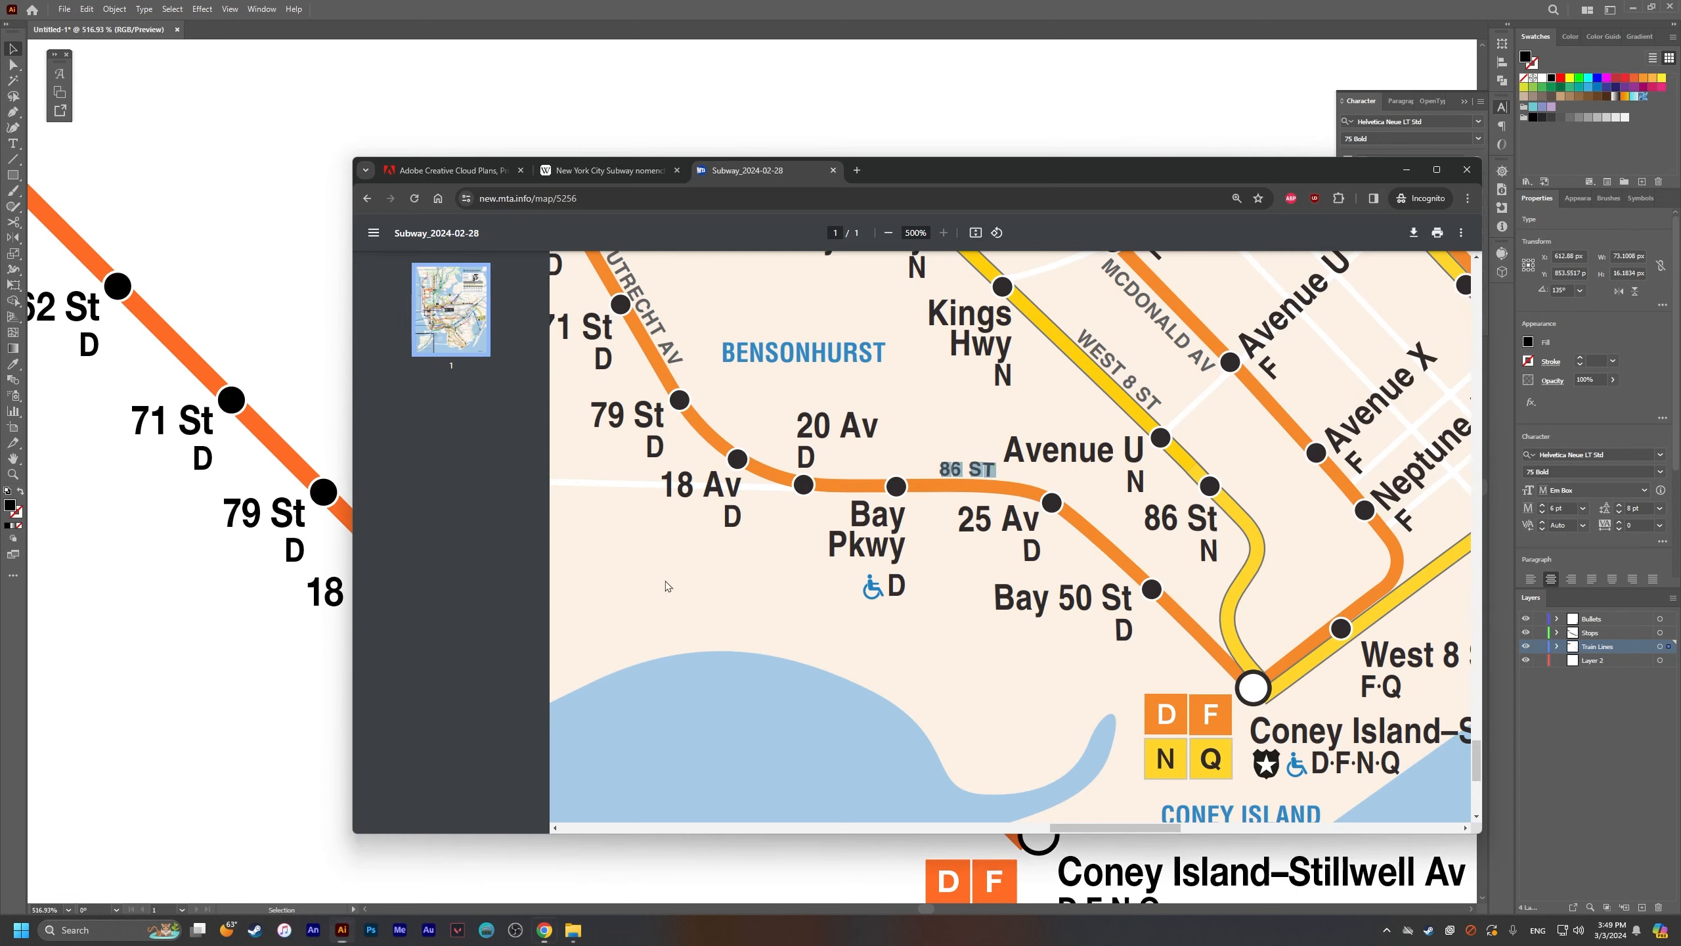
pyautogui.hotkey('alt', 'Tab')
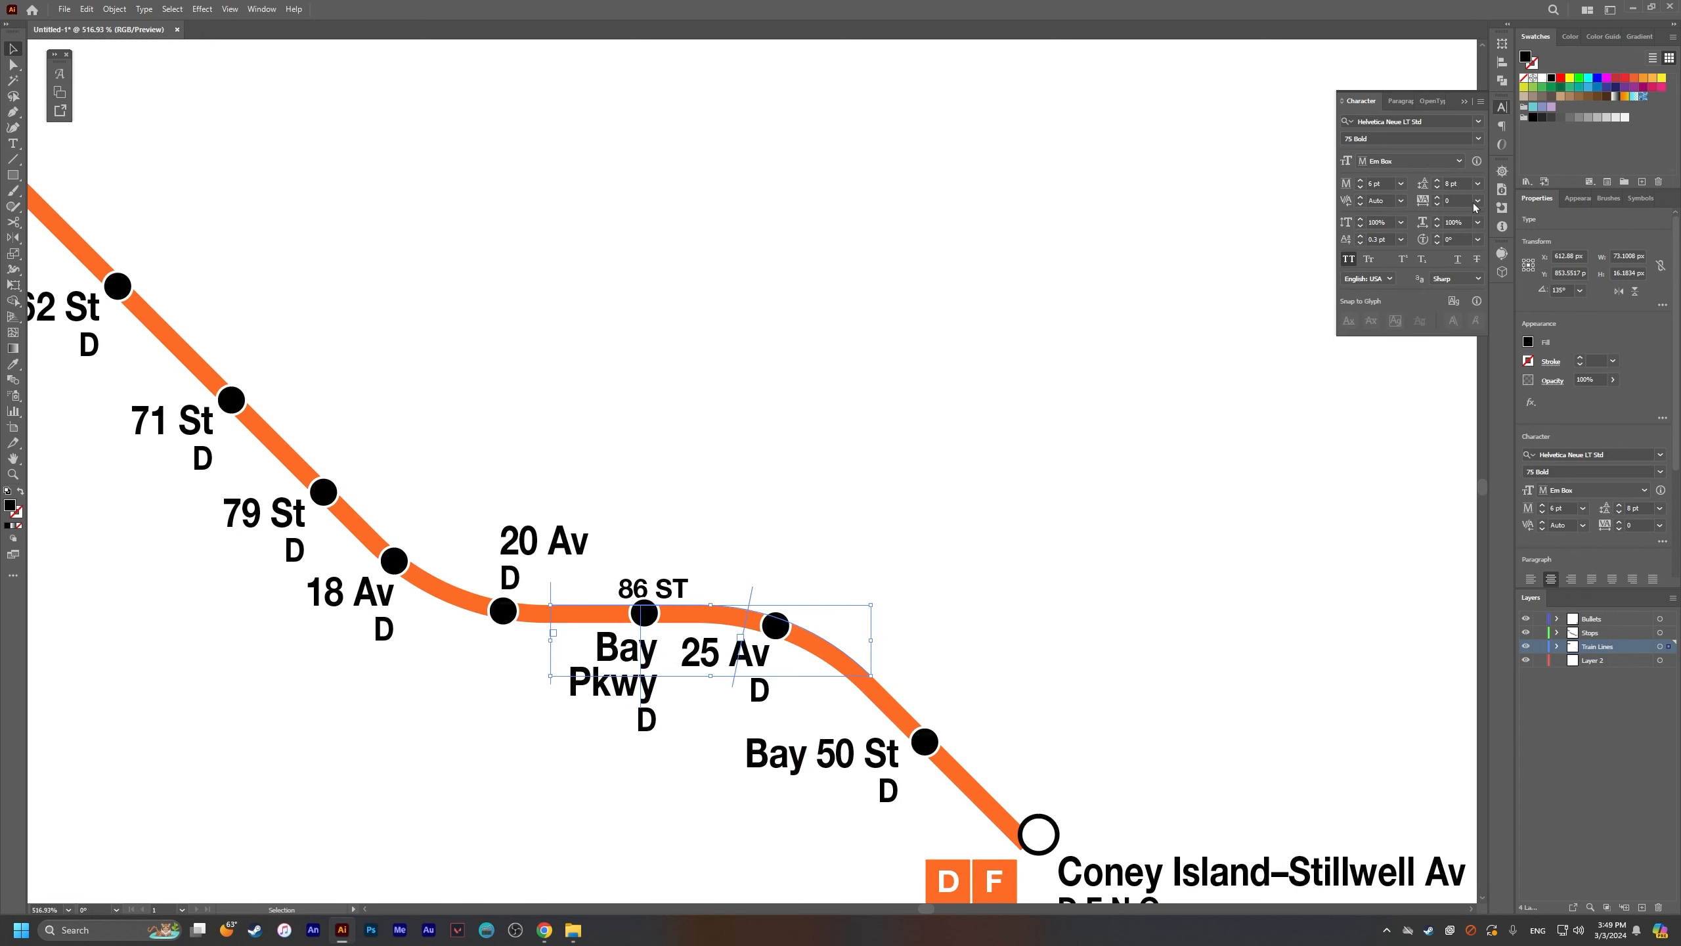
# Step: Set the tracking of the 86 ST lettering to 75
pyautogui.click(1478, 202)
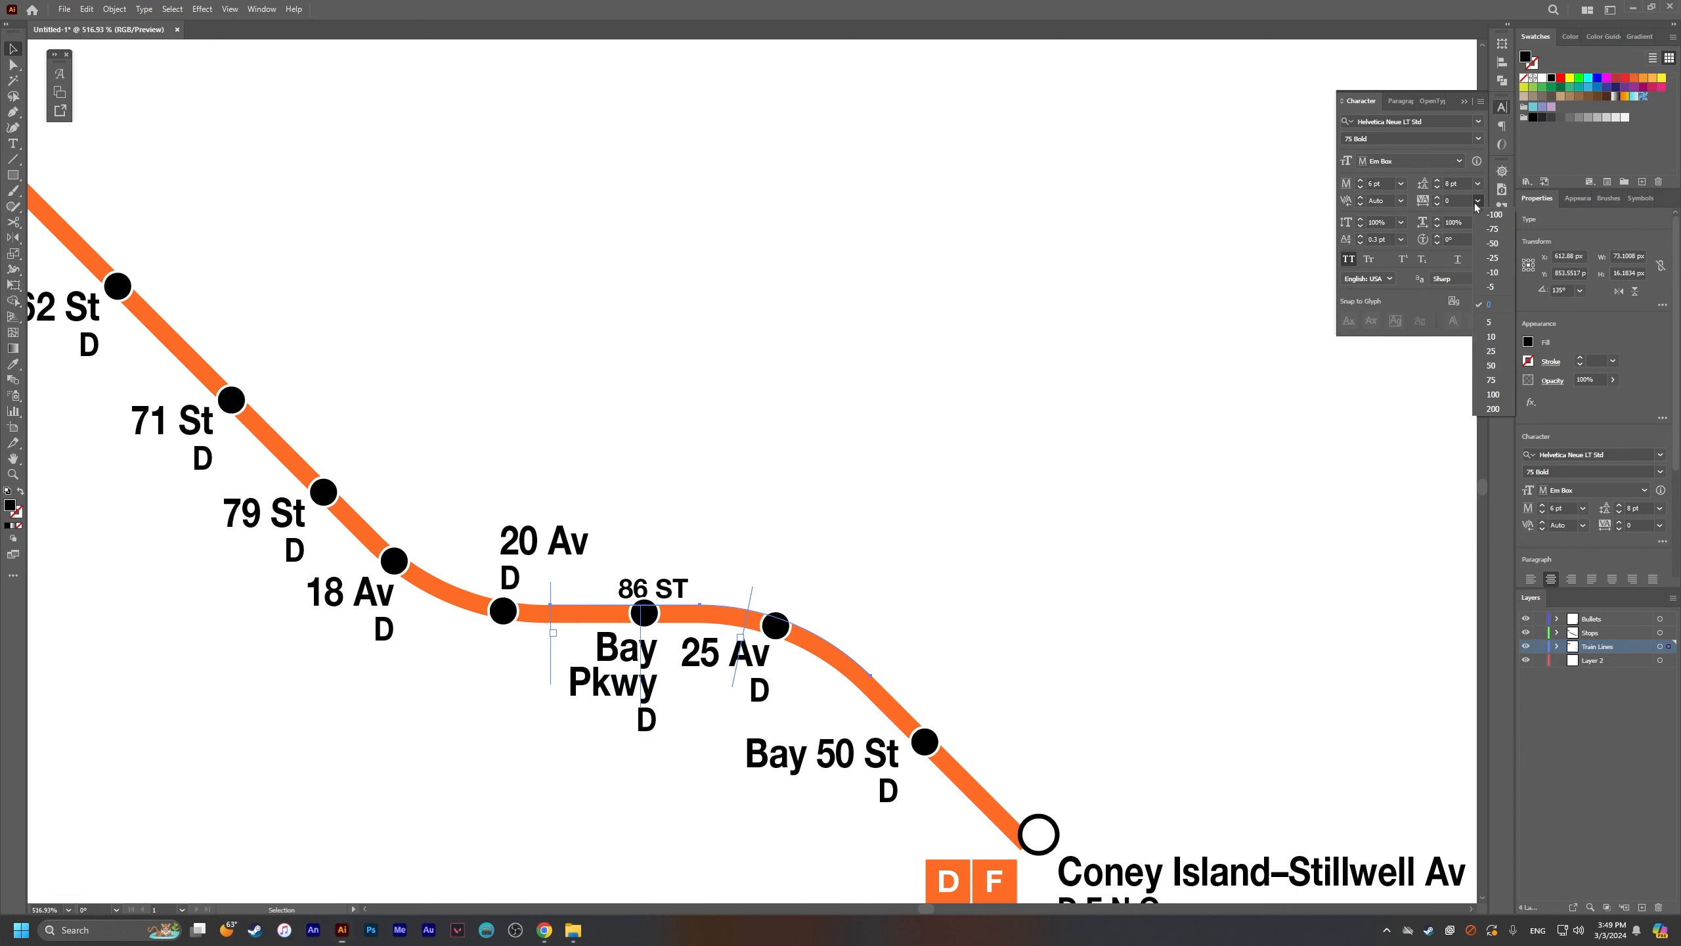
pyautogui.click(1491, 380)
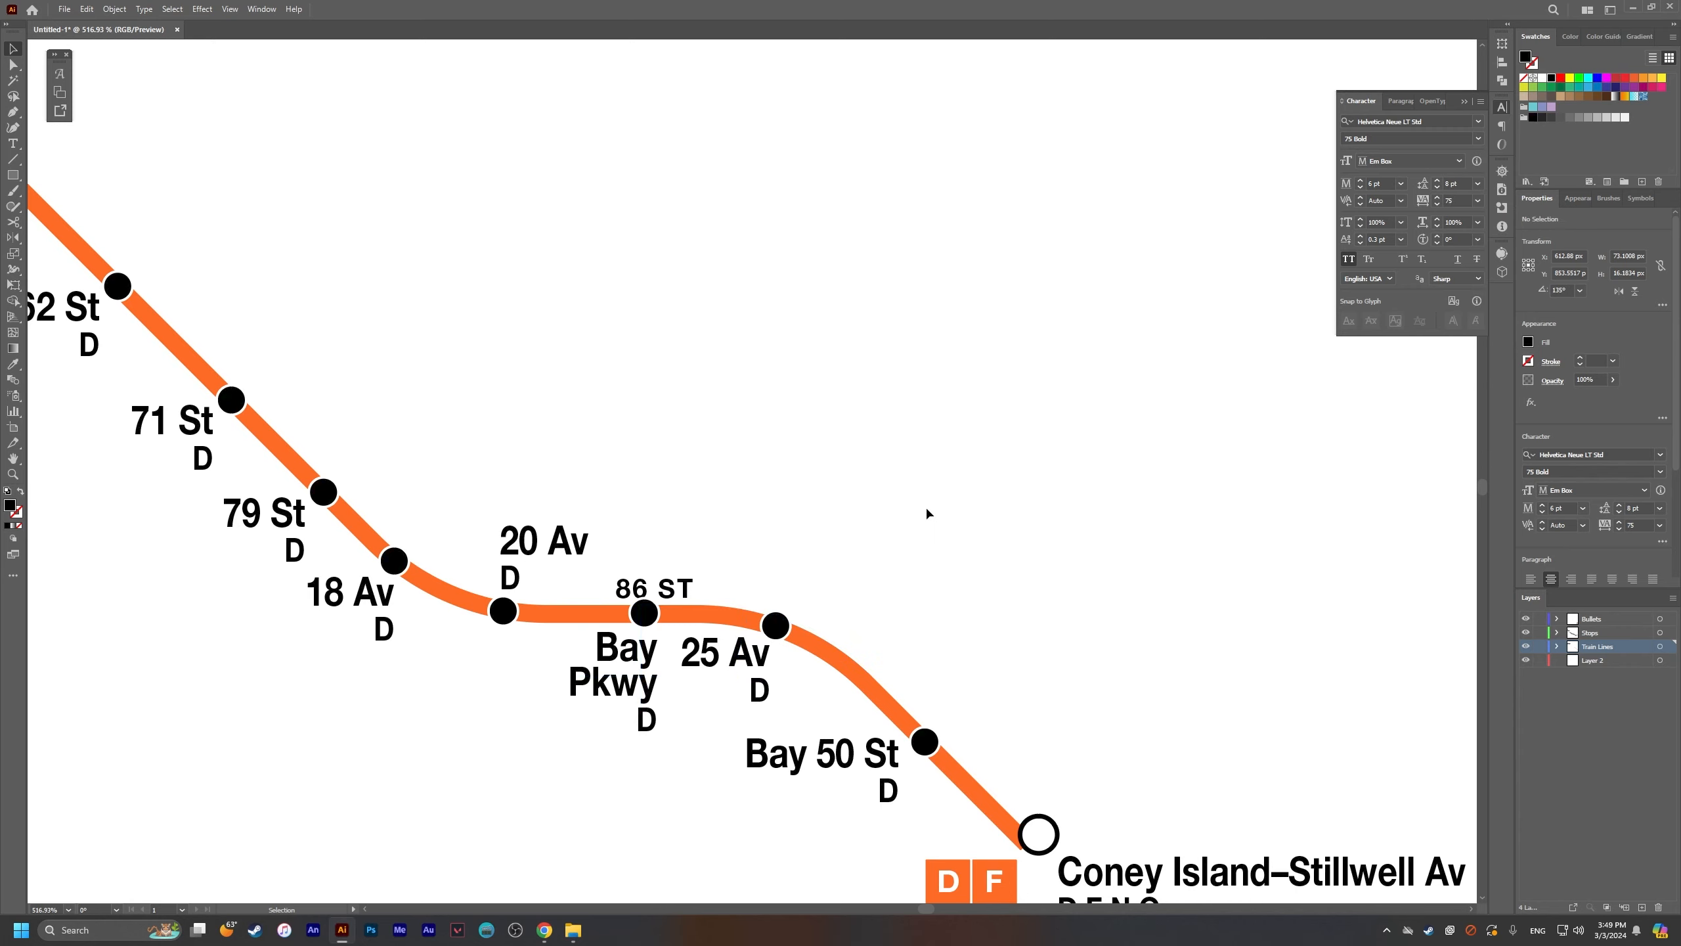
pyautogui.hotkey('ctrl', 'z')
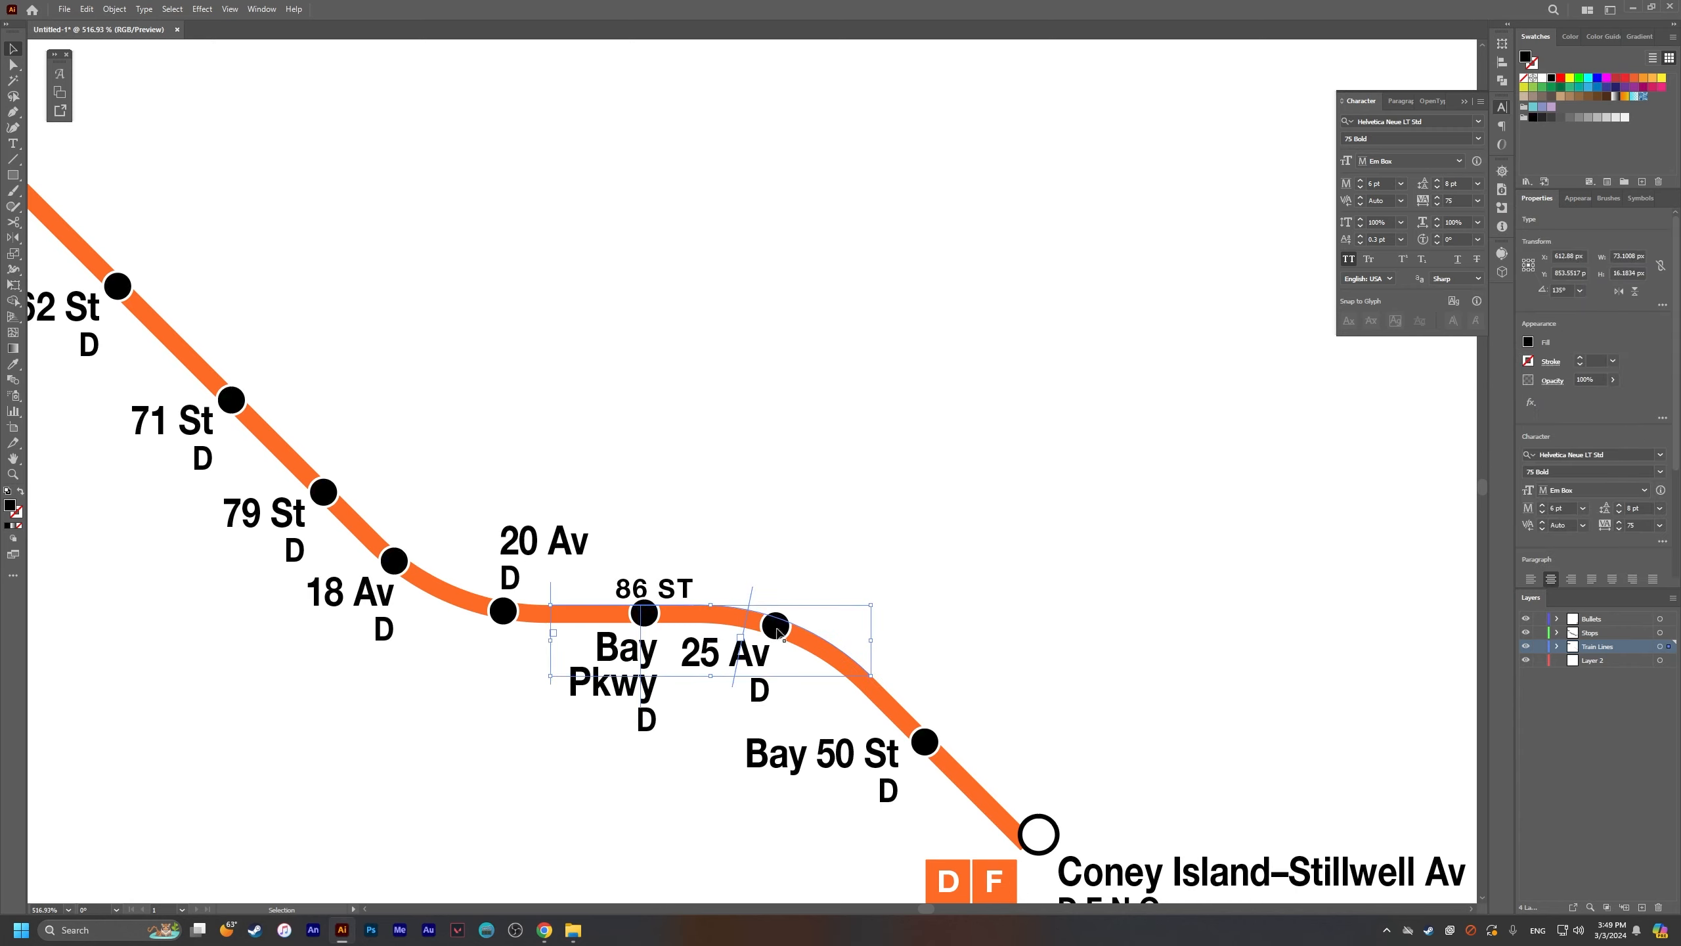
# Step: Right-align the 86 ST text and adjust its end on the path so it sits between Bay Pkwy and 25 Av
pyautogui.click(1574, 583)
pyautogui.moveTo(748, 645); pyautogui.dragTo(754, 643)
pyautogui.click(908, 610)
# Step: Fill the 86 ST lettering with a medium gray swatch, using the street name on the reference map as guide
pyautogui.hotkey('alt', 'Tab')
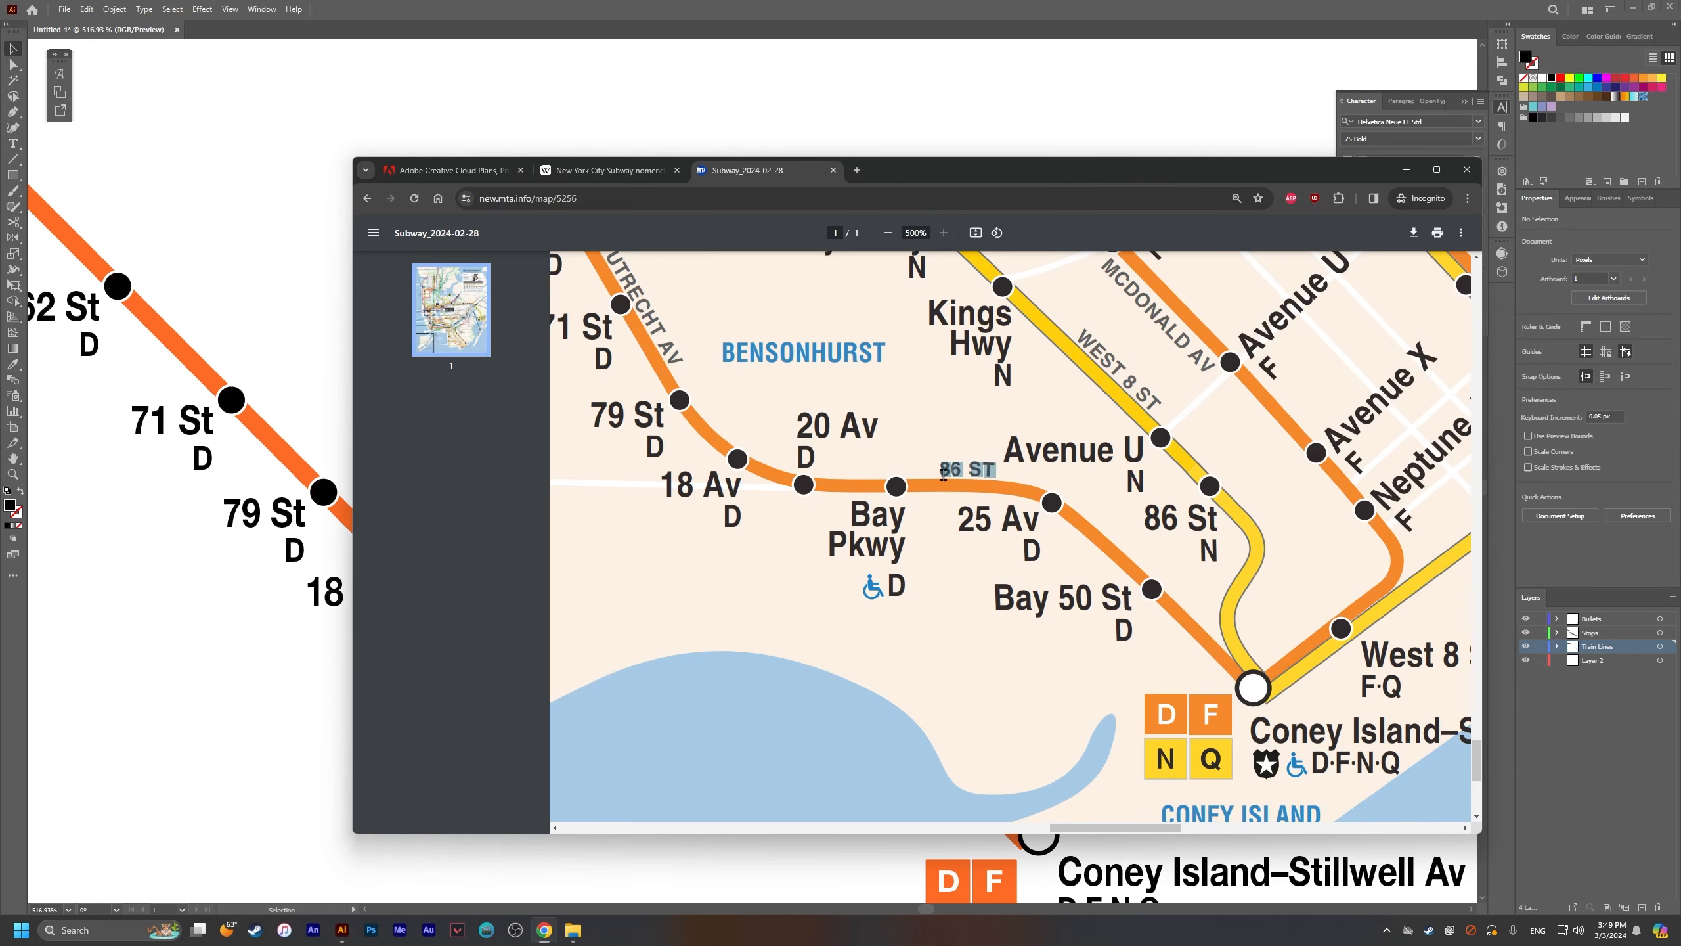
pyautogui.click(998, 481)
pyautogui.hotkey('alt', 'Tab')
pyautogui.click(738, 593)
pyautogui.click(1569, 118)
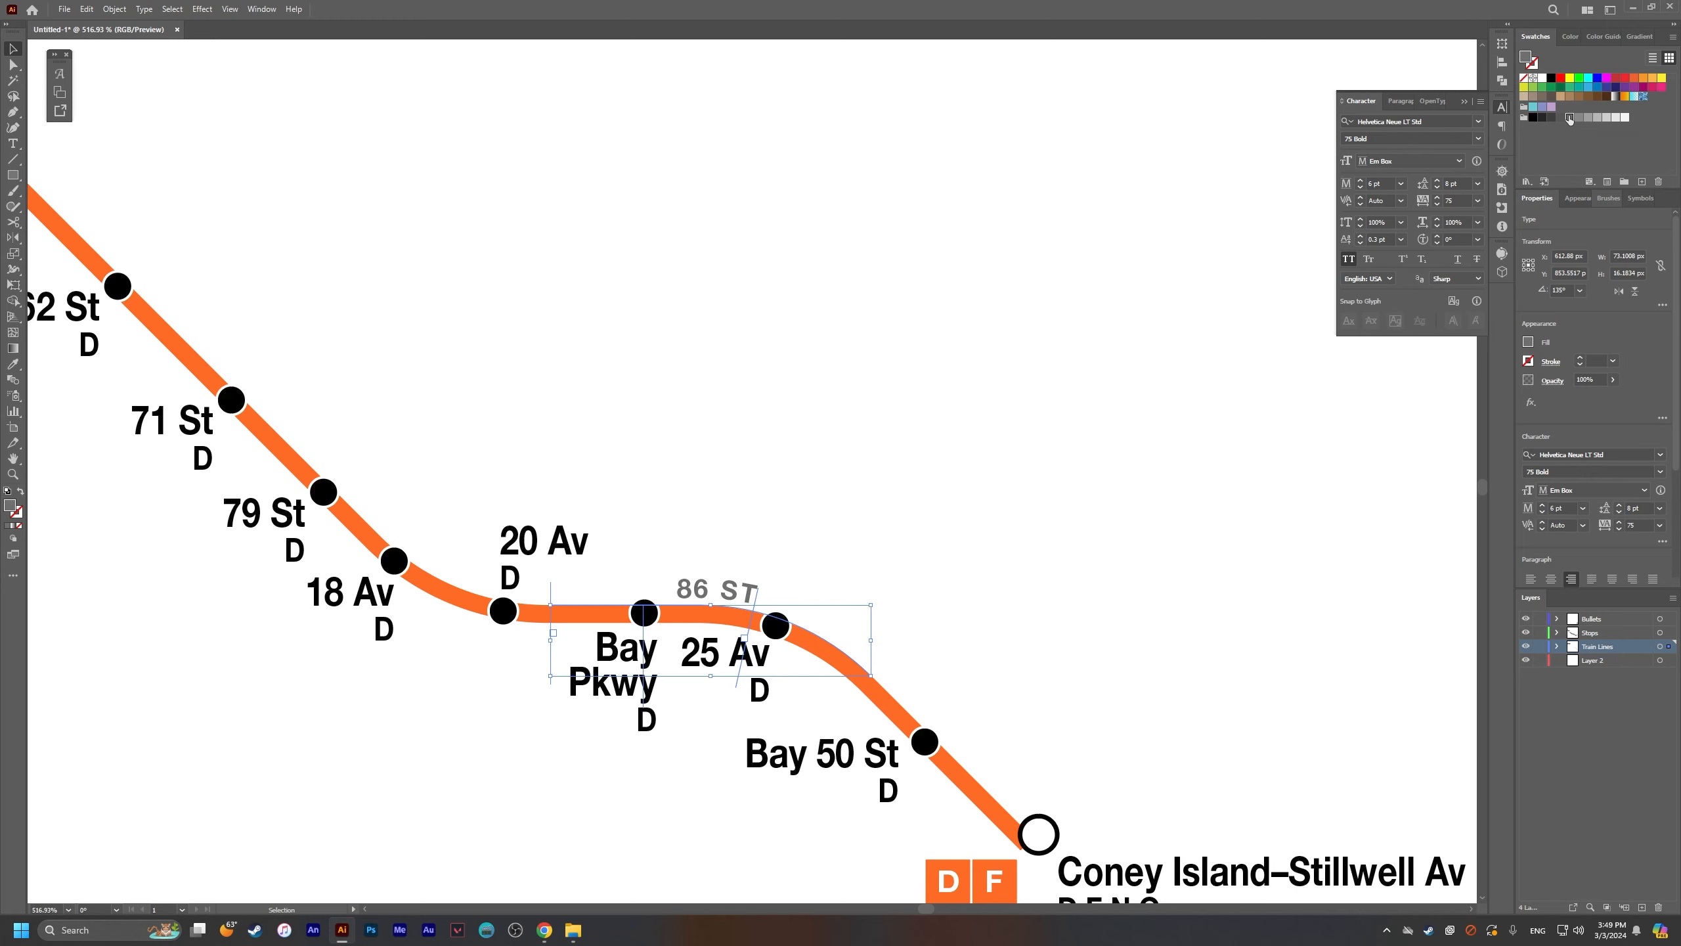
pyautogui.click(1560, 117)
pyautogui.click(1589, 118)
pyautogui.click(1579, 118)
# Step: Compare the gray 86 ST lettering with the reference map and view the whole D line
pyautogui.hotkey('alt', 'Tab')
pyautogui.hotkey('alt', 'Tab')
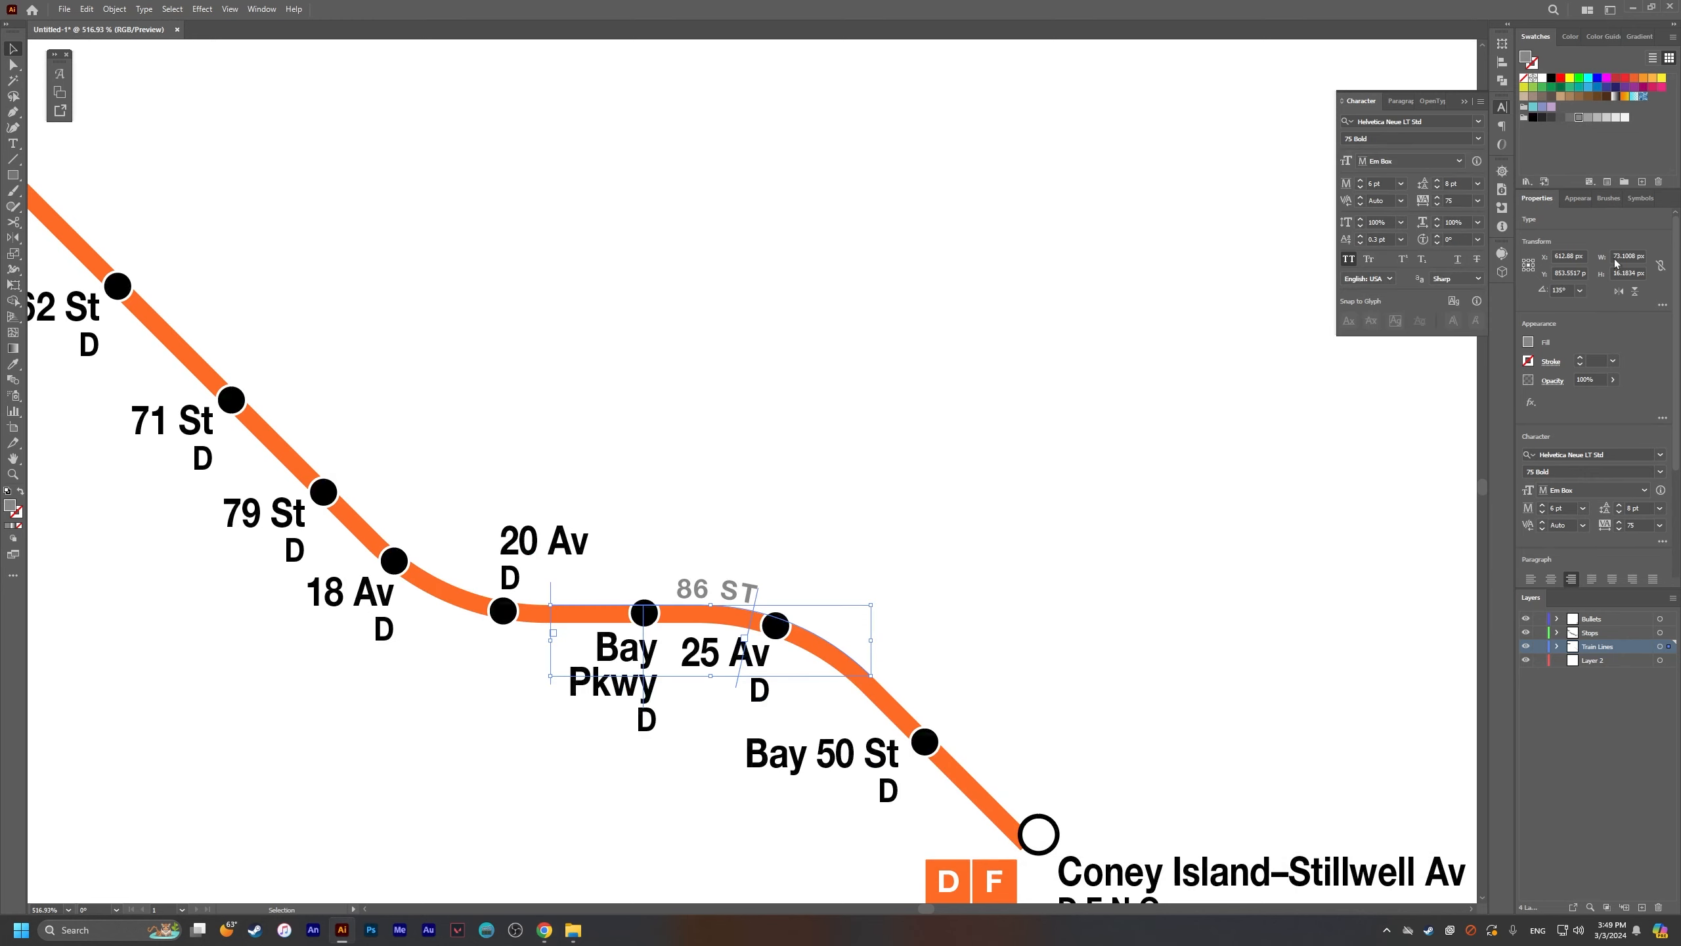
pyautogui.click(1078, 551)
pyautogui.hotkey('alt', 'Tab')
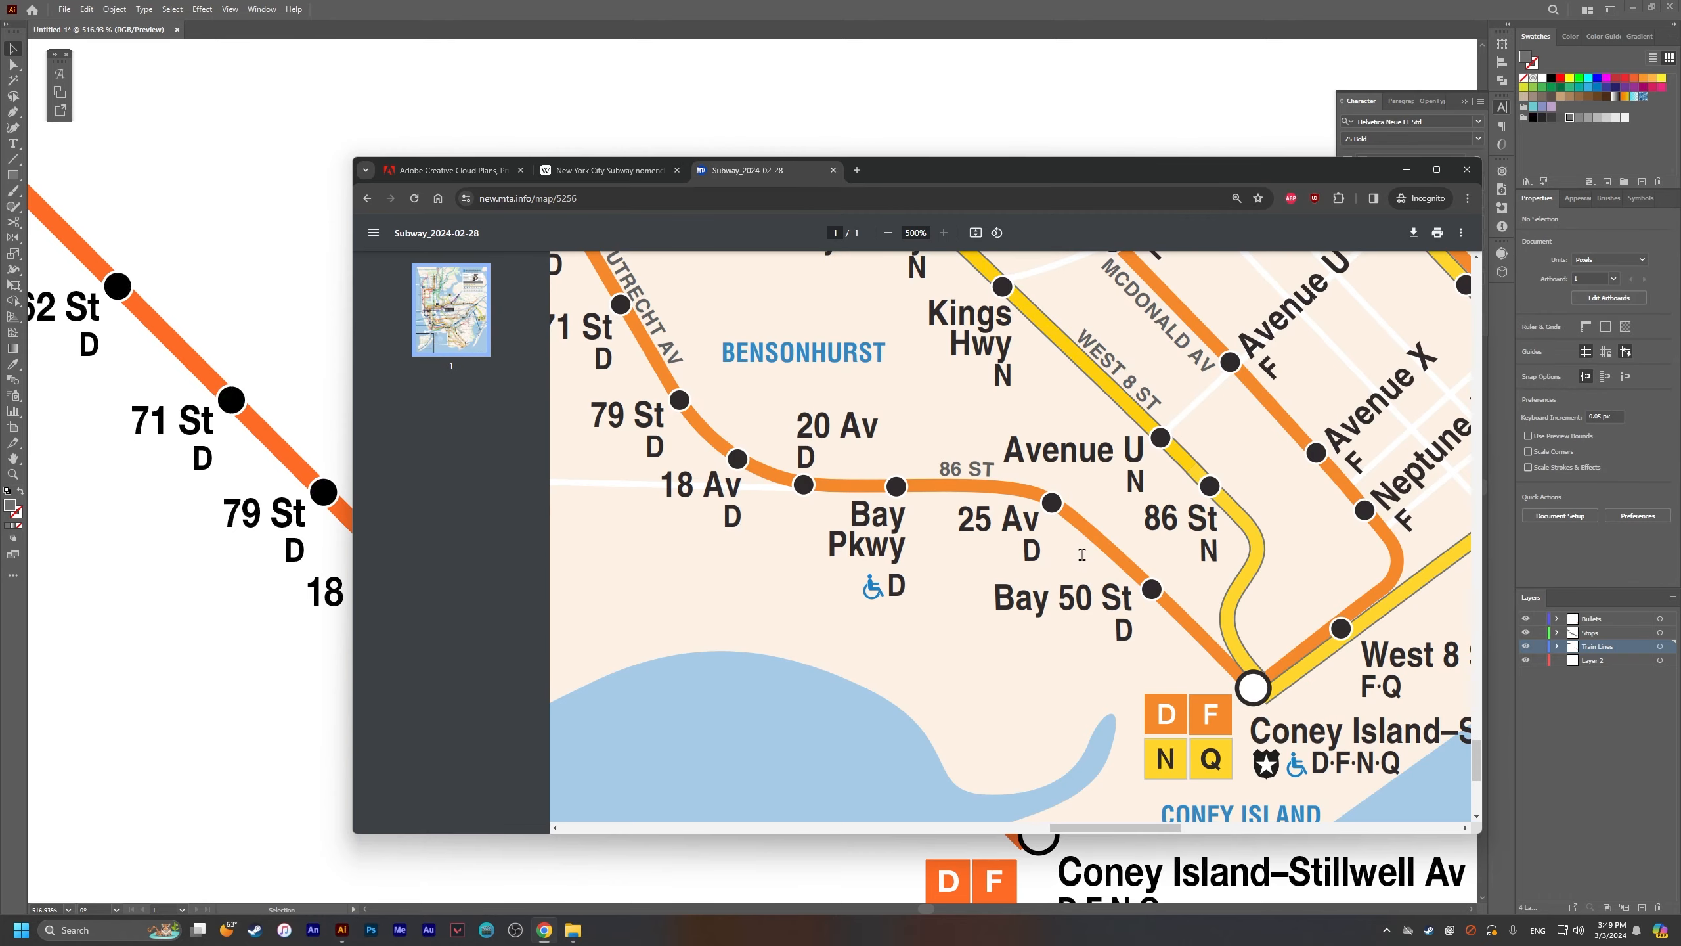
pyautogui.hotkey('alt', 'Tab')
pyautogui.click(782, 628)
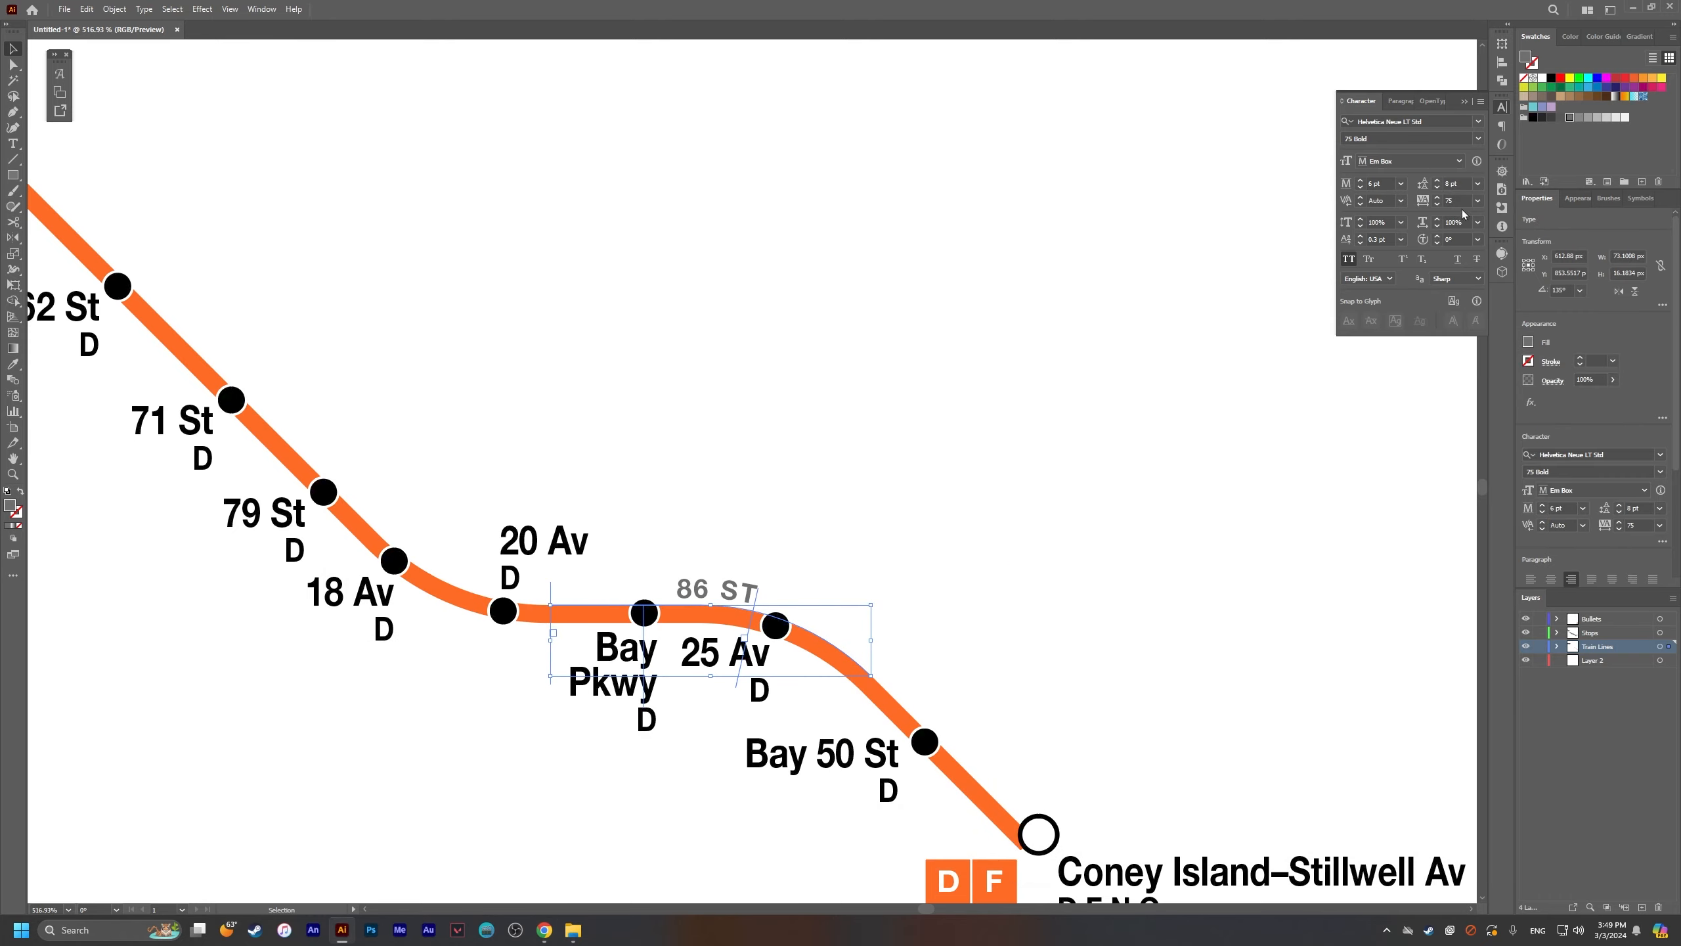
pyautogui.moveTo(1184, 591); pyautogui.dragTo(1006, 587)
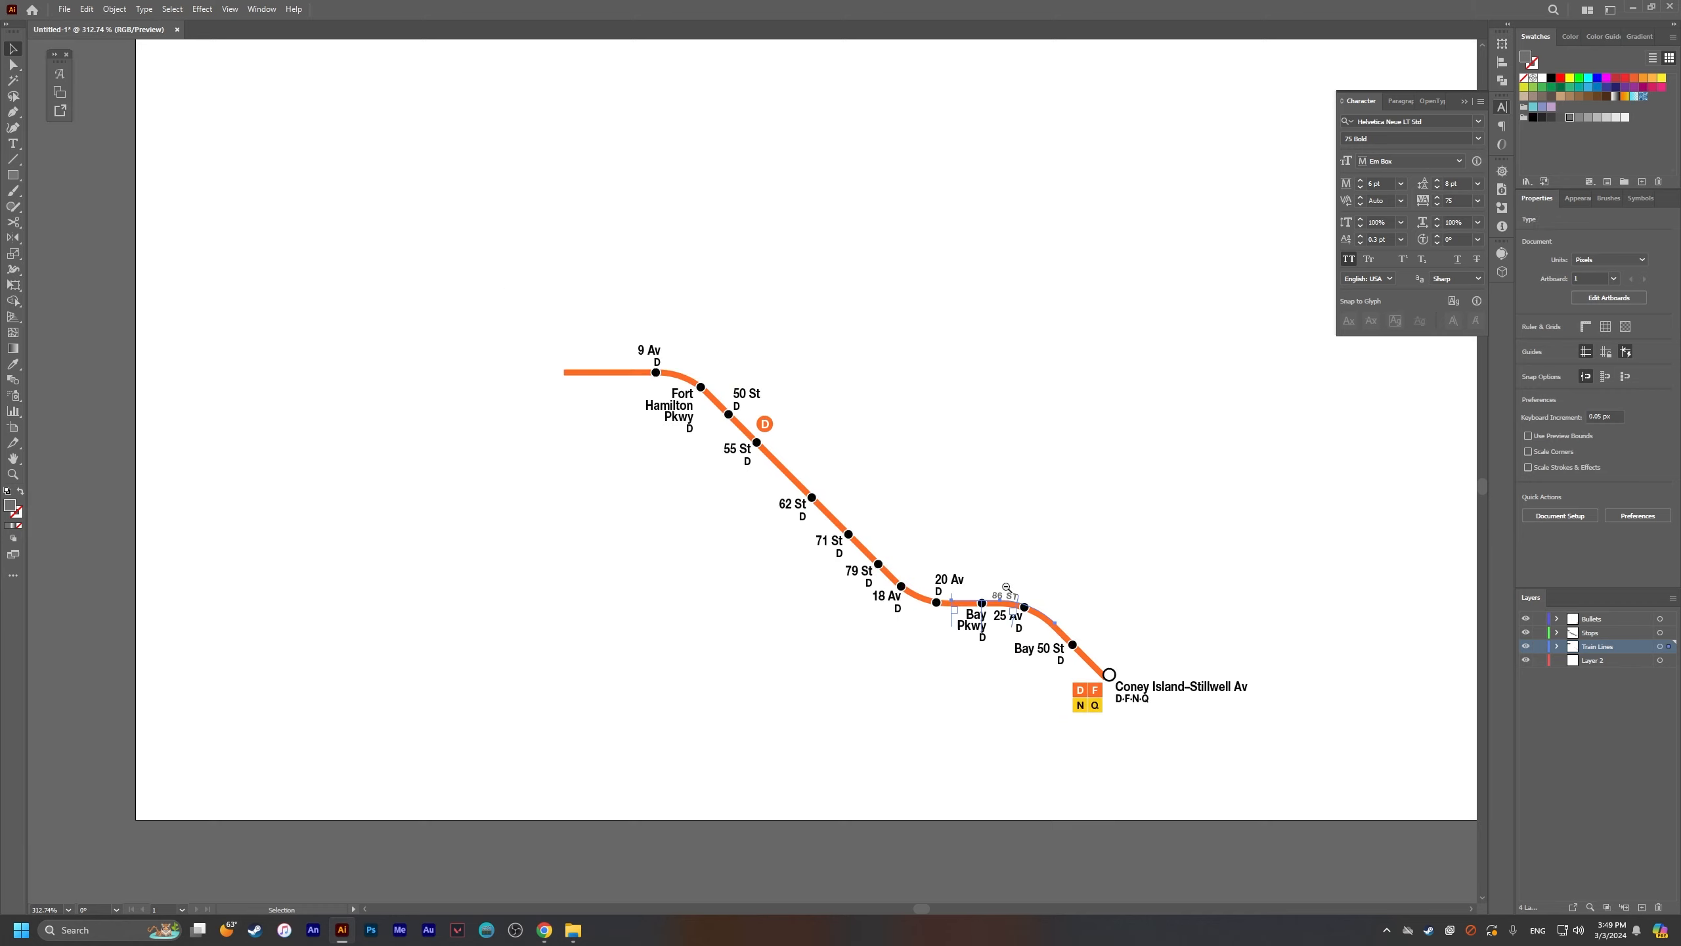
# Step: Close the character settings and inspect the D line's stops between 62 St and 20 Av against the reference map
pyautogui.click(1169, 612)
pyautogui.moveTo(1169, 612); pyautogui.dragTo(1202, 622)
pyautogui.click(1461, 106)
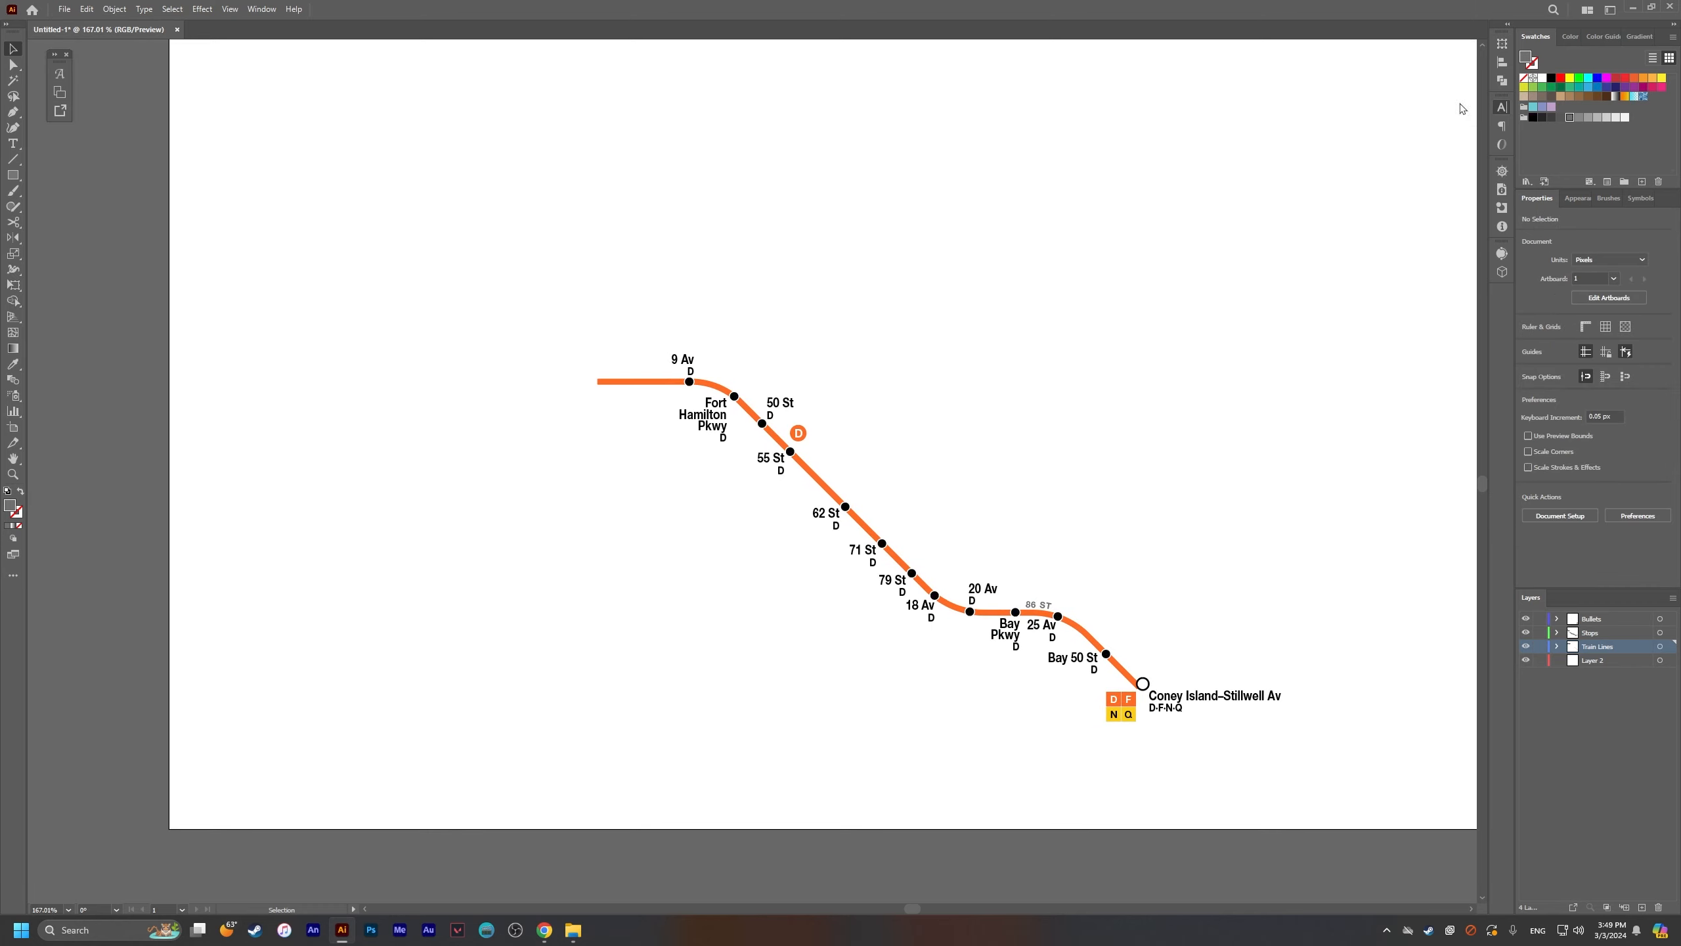
pyautogui.moveTo(892, 525); pyautogui.dragTo(1039, 563)
pyautogui.hotkey('alt', 'Tab')
pyautogui.hotkey('alt', 'Tab')
pyautogui.hotkey('alt', 'Tab')
pyautogui.hotkey('alt', 'Tab')
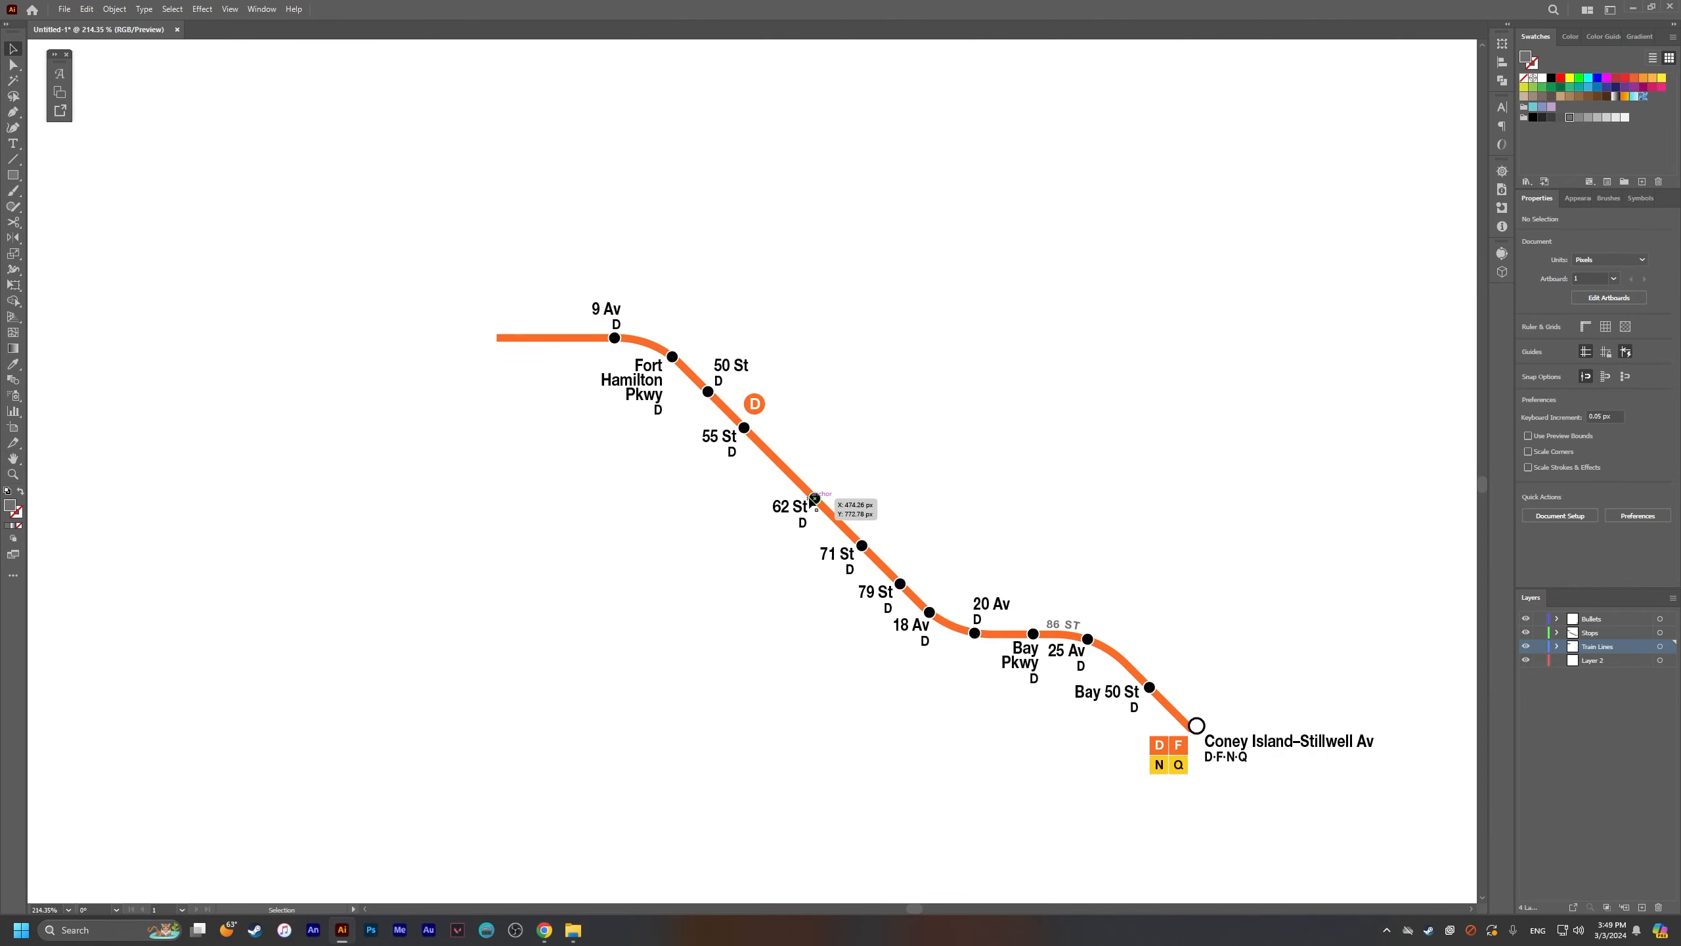
pyautogui.moveTo(865, 512); pyautogui.dragTo(1092, 601)
pyautogui.moveTo(1072, 664); pyautogui.dragTo(819, 383)
pyautogui.moveTo(867, 539); pyautogui.dragTo(975, 576)
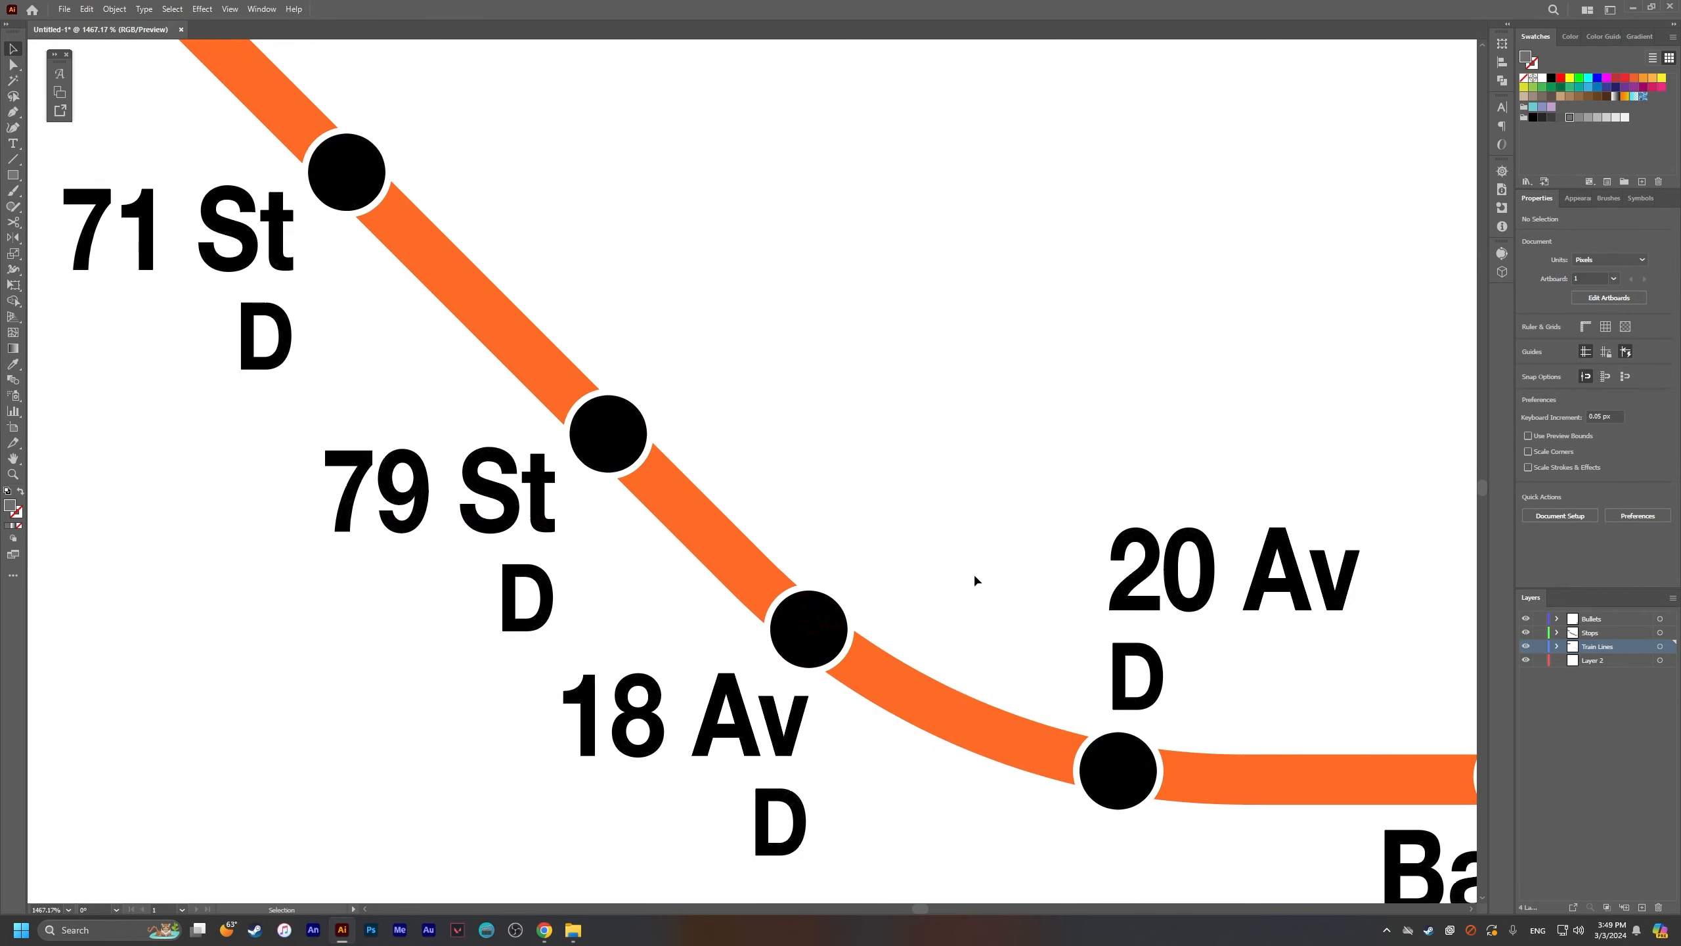
# Step: Convert the 18 Av stop dot into a dynamic symbol named Local Stop with the Graphic export type
pyautogui.click(795, 643)
pyautogui.moveTo(938, 630); pyautogui.dragTo(578, 548)
pyautogui.moveTo(752, 592); pyautogui.dragTo(954, 610)
pyautogui.moveTo(1380, 702); pyautogui.dragTo(700, 521)
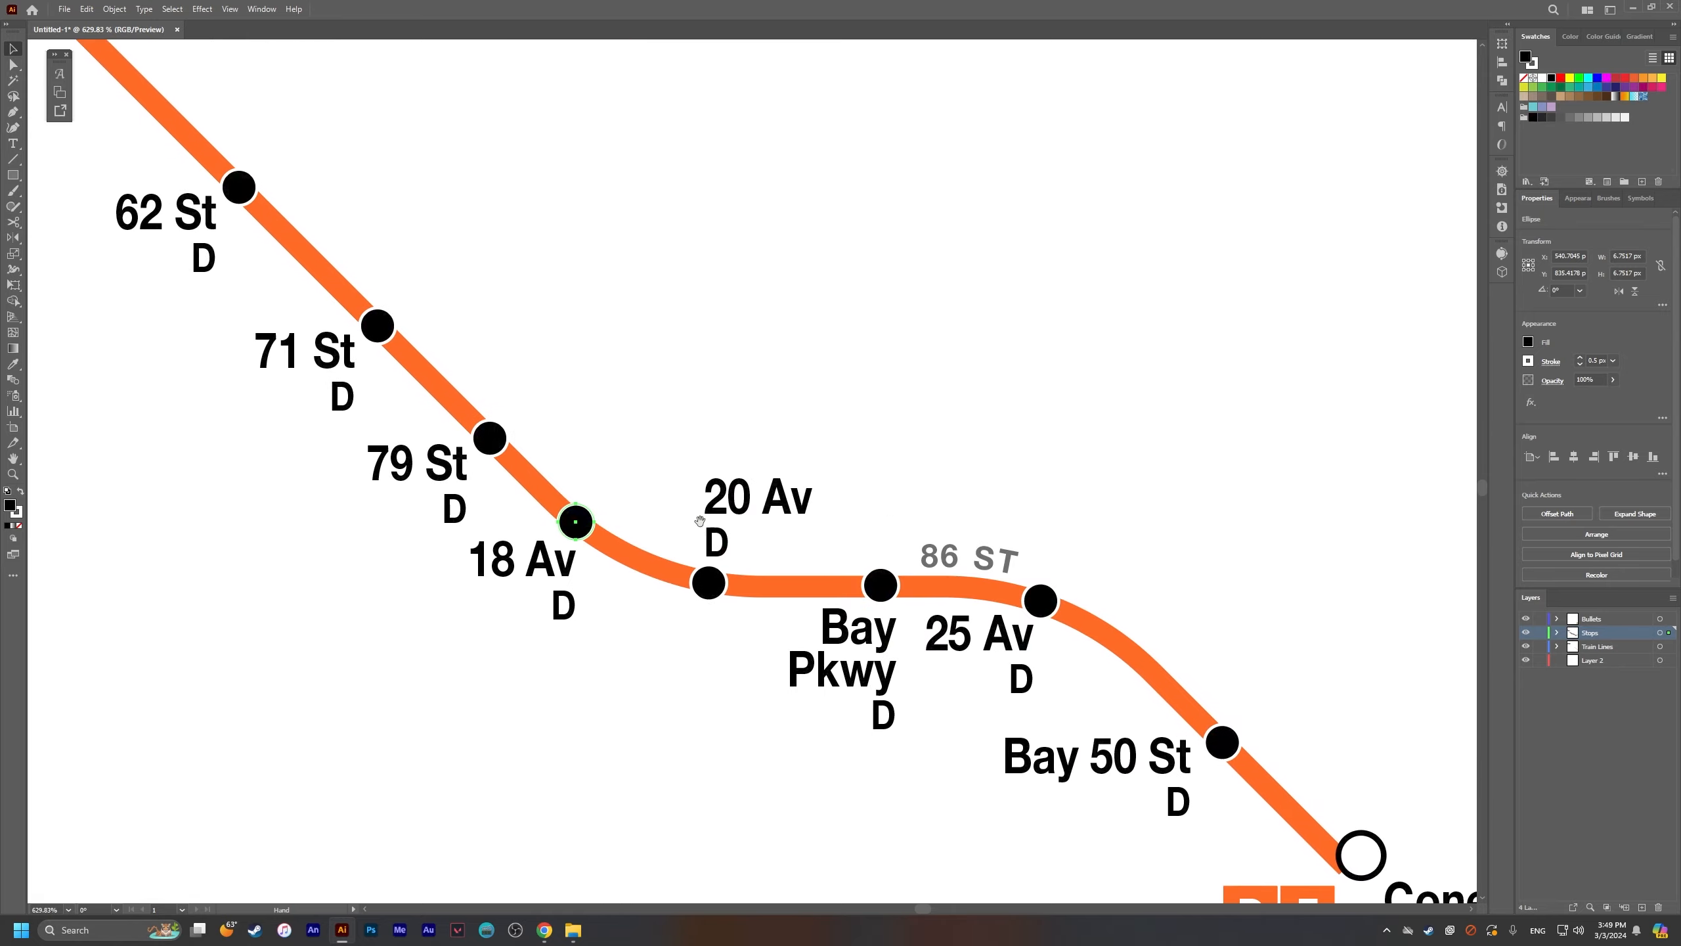
pyautogui.moveTo(792, 574); pyautogui.dragTo(885, 594)
pyautogui.moveTo(529, 517); pyautogui.dragTo(891, 608)
pyautogui.moveTo(882, 608); pyautogui.dragTo(633, 546)
pyautogui.moveTo(809, 577); pyautogui.dragTo(726, 574)
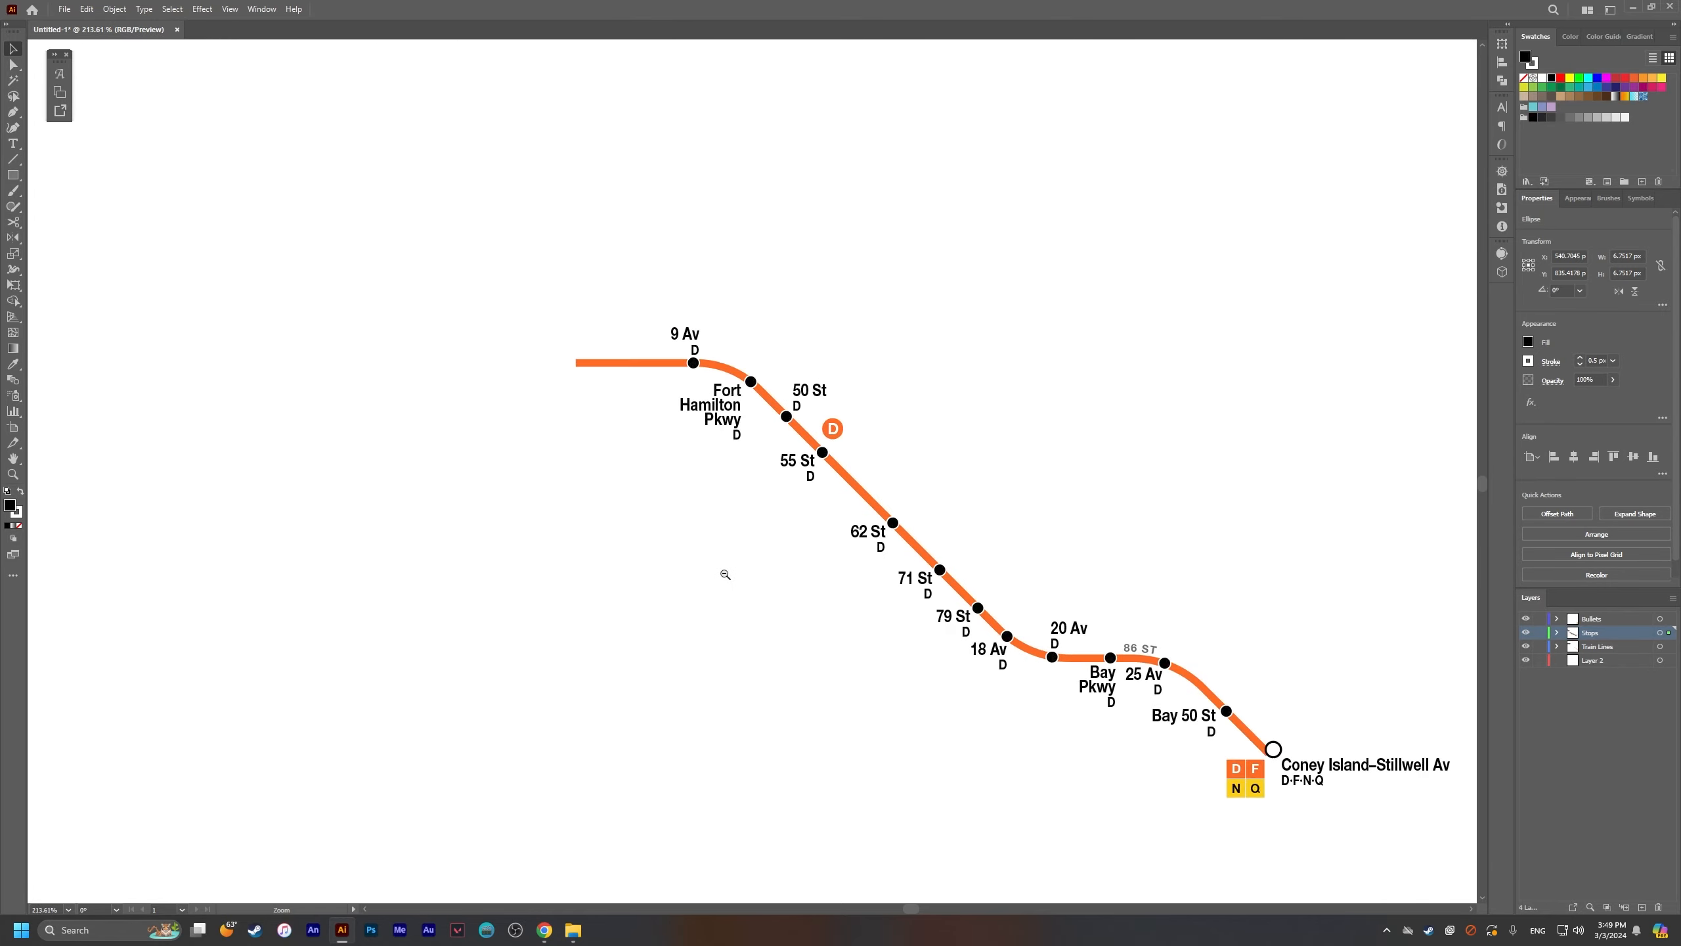
pyautogui.moveTo(1045, 637); pyautogui.dragTo(971, 634)
pyautogui.press('F8')
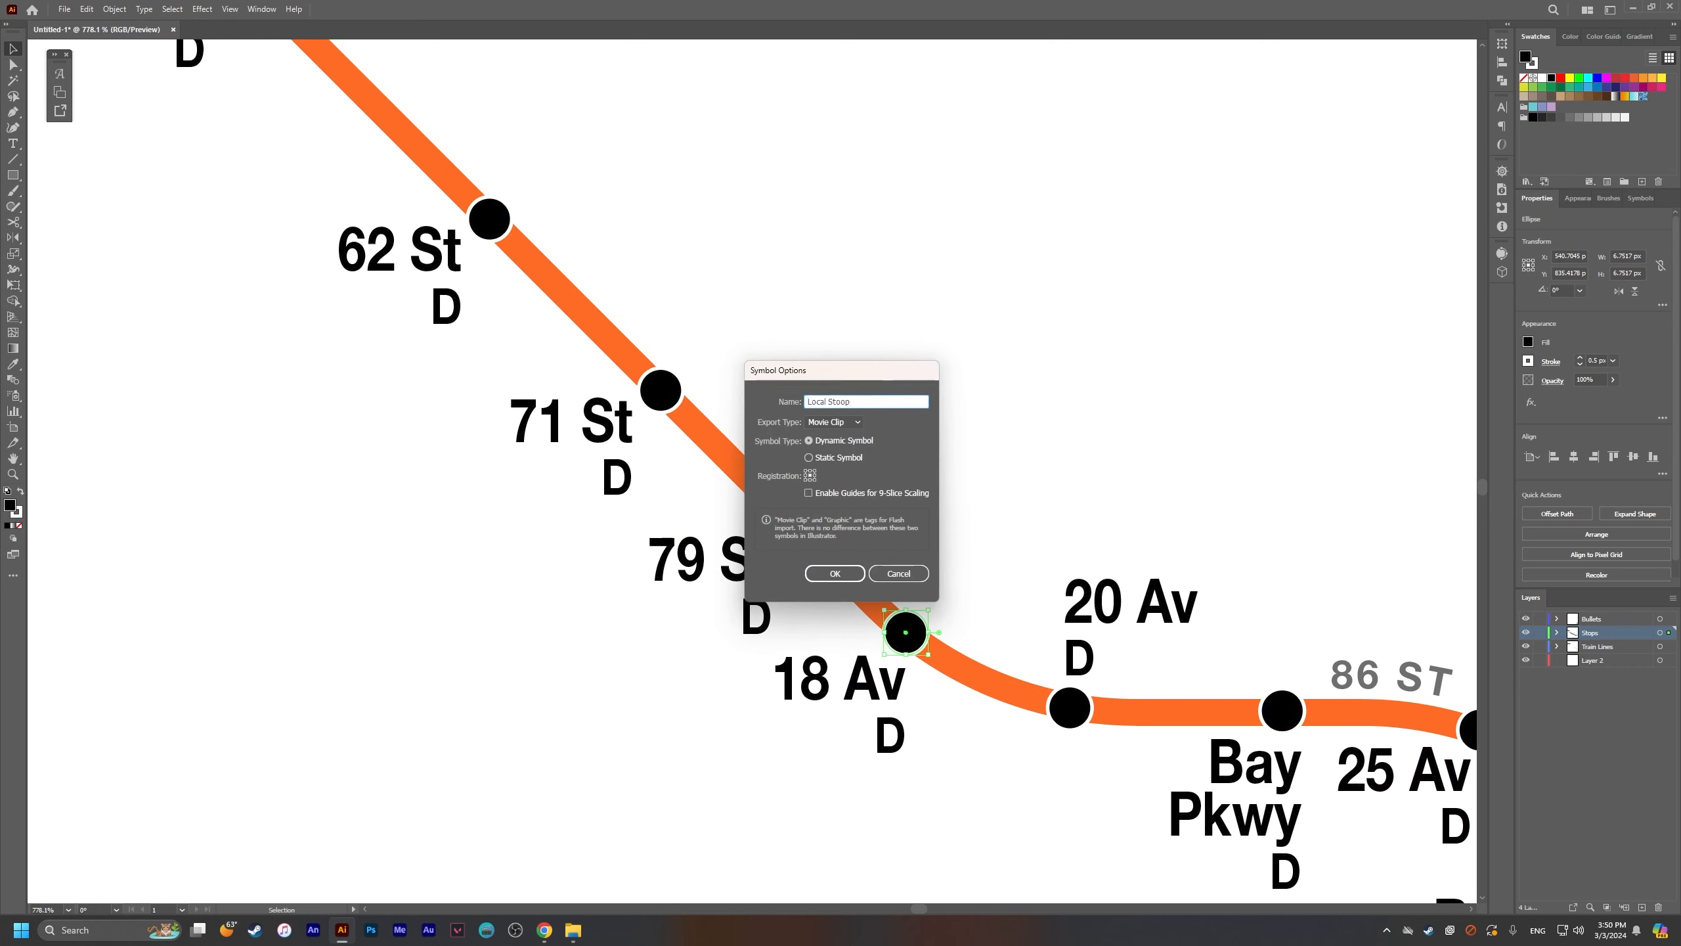
pyautogui.click(833, 421)
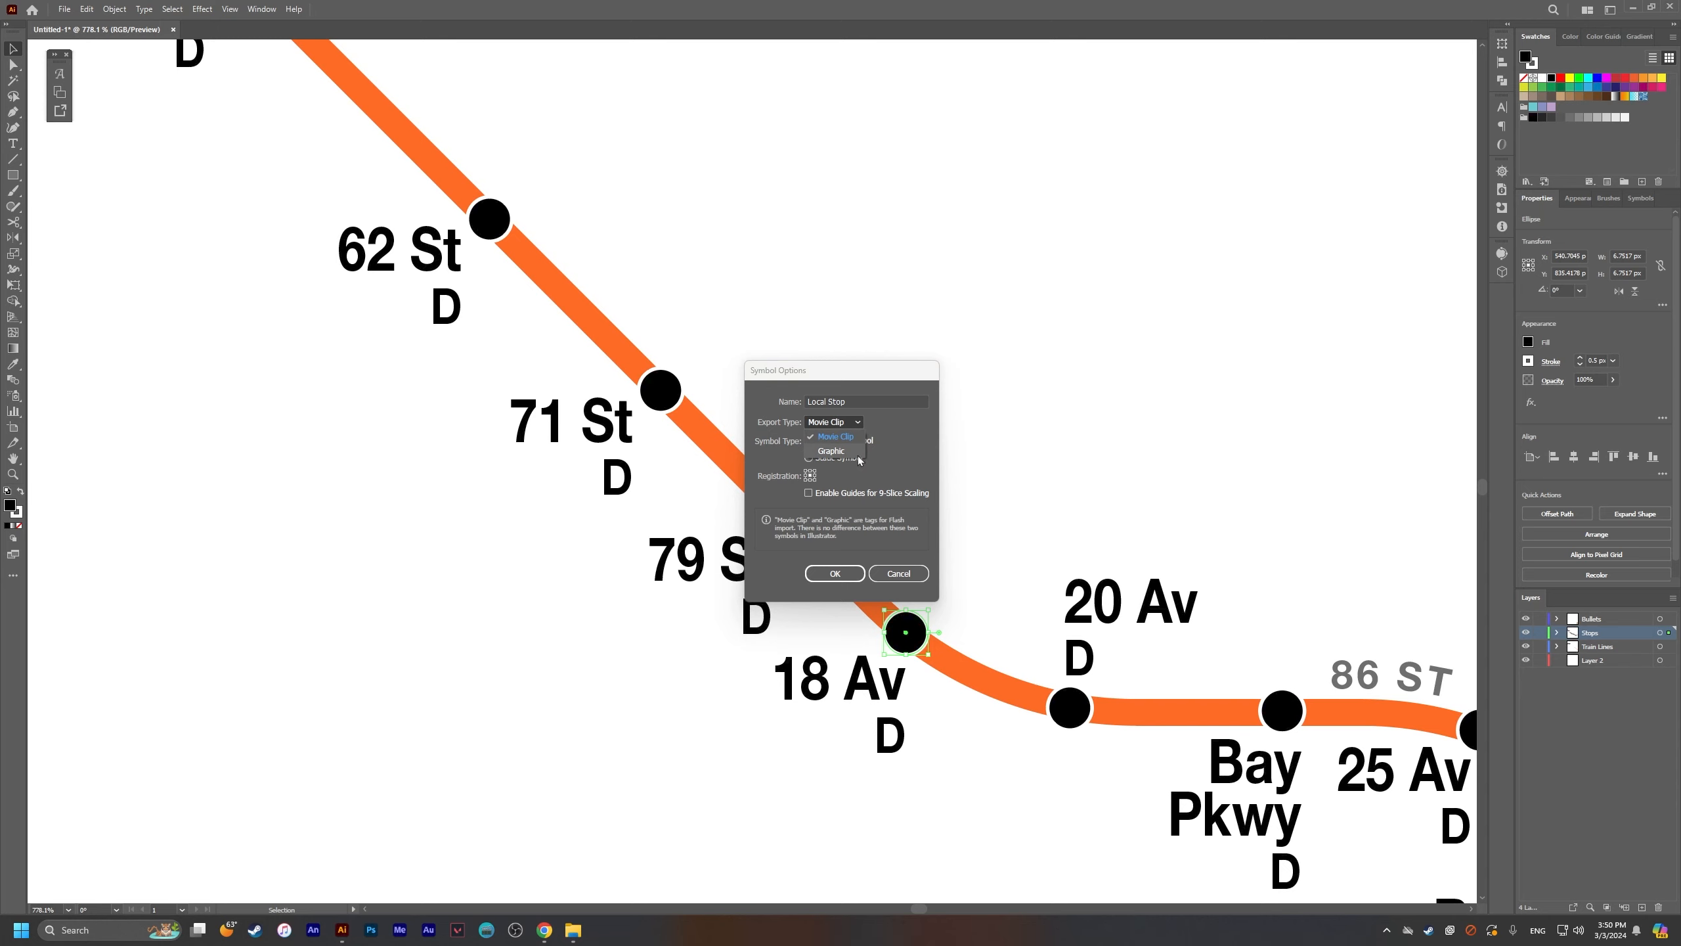
pyautogui.click(831, 455)
pyautogui.click(834, 573)
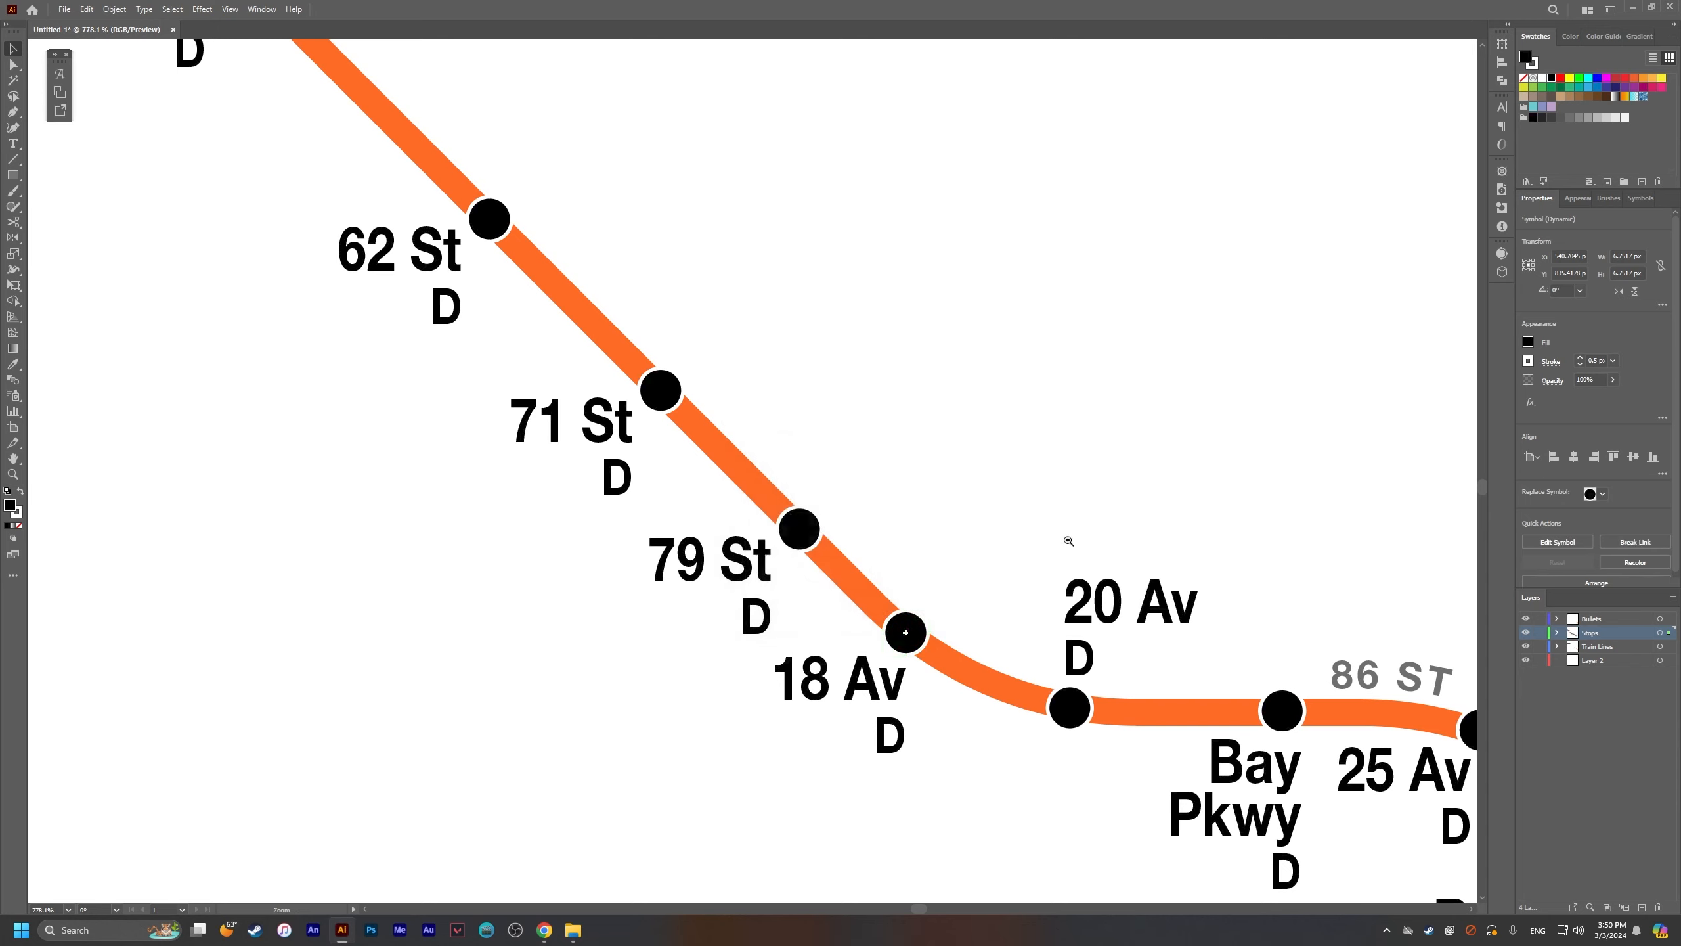
# Step: Delete all the D line's plain stop dots from 9 Av to Bay 50 St, keeping only the 18 Av symbol
pyautogui.scroll(-3, 1066, 536)
pyautogui.moveTo(995, 547); pyautogui.dragTo(778, 335)
pyautogui.keyDown('shift'); pyautogui.click(745, 299); pyautogui.keyUp('shift')
pyautogui.keyDown('shift'); pyautogui.click(701, 254); pyautogui.keyUp('shift')
pyautogui.keyDown('shift'); pyautogui.click(629, 231); pyautogui.keyUp('shift')
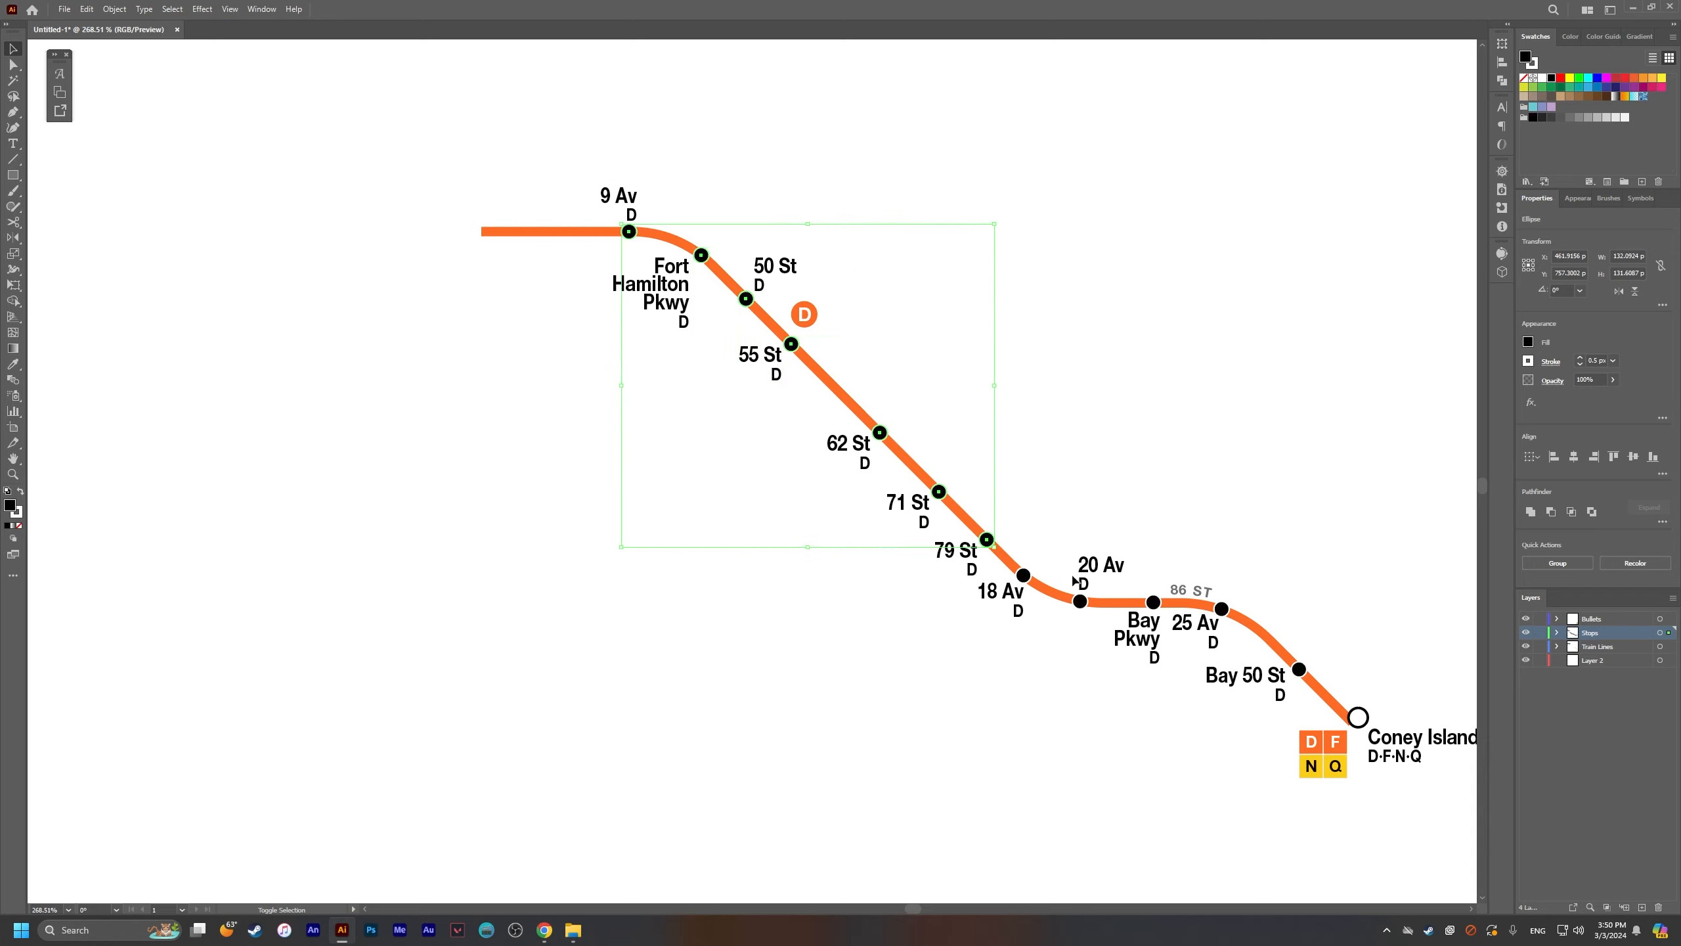
pyautogui.keyDown('shift'); pyautogui.click(1080, 601); pyautogui.keyUp('shift')
pyautogui.keyDown('shift'); pyautogui.click(1153, 602); pyautogui.keyUp('shift')
pyautogui.keyDown('shift'); pyautogui.click(1222, 609); pyautogui.keyUp('shift')
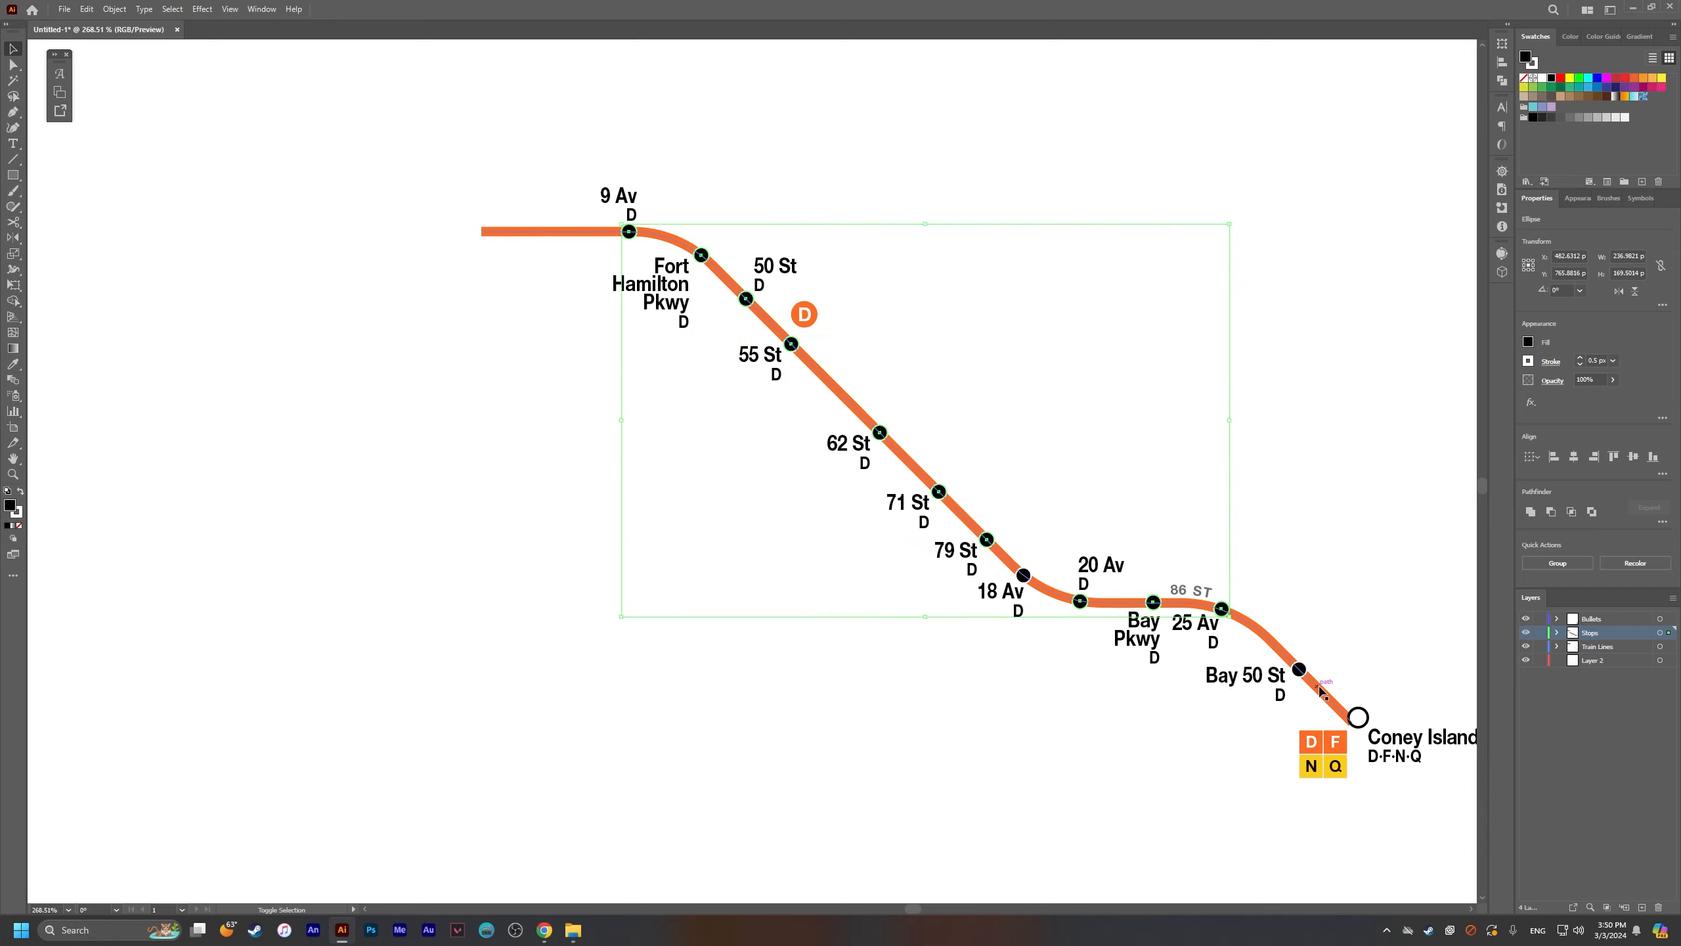
pyautogui.keyDown('shift'); pyautogui.click(1299, 669); pyautogui.keyUp('shift')
pyautogui.press('Delete')
# Step: Place copies of the Local Stop symbol on the line at Bay Pkwy, 25 Av and Bay 50 St
pyautogui.scroll(5, 1153, 616)
pyautogui.moveTo(953, 526); pyautogui.dragTo(935, 520)
pyautogui.moveTo(595, 439); pyautogui.dragTo(817, 491)
pyautogui.moveTo(818, 490); pyautogui.dragTo(817, 401)
pyautogui.hotkey('alt', 'Tab')
pyautogui.hotkey('alt', 'Tab')
pyautogui.click(1071, 457)
pyautogui.scroll(-3, 1072, 458)
pyautogui.hotkey('alt', 'Tab')
pyautogui.moveTo(964, 434); pyautogui.dragTo(1074, 529)
pyautogui.hotkey('alt', 'Tab')
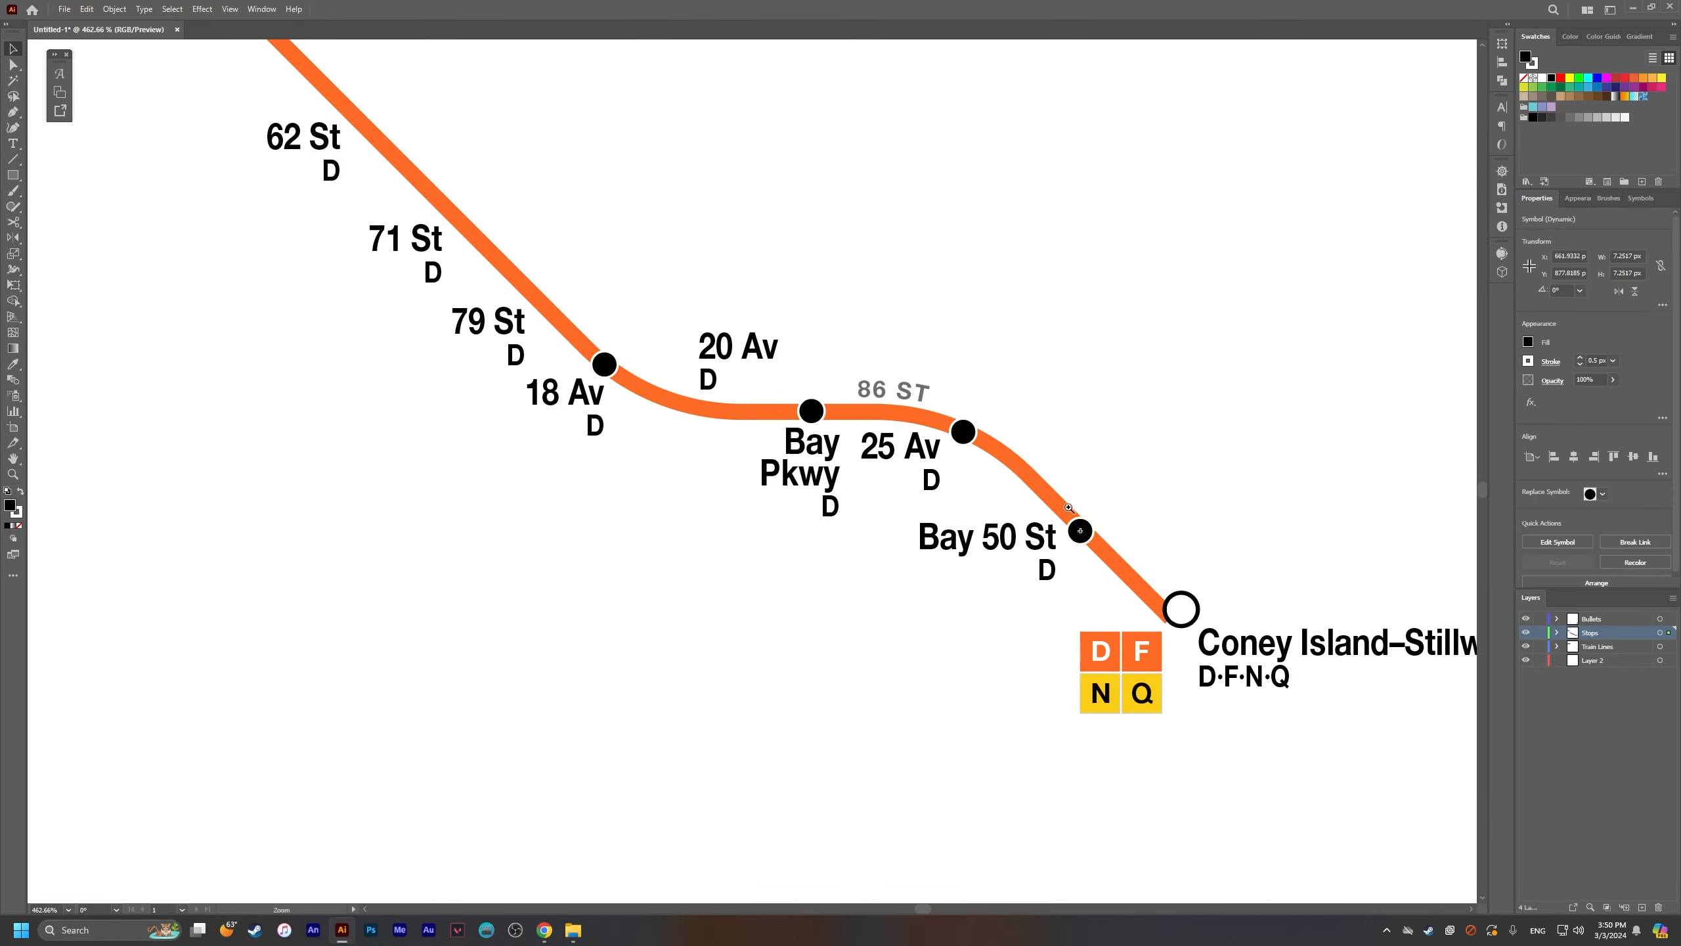
# Step: Place further copies of the Local Stop symbol at the stations from 79 St up to 9 Av
pyautogui.scroll(-3, 1086, 527)
pyautogui.click(1185, 518)
pyautogui.scroll(4, 993, 490)
pyautogui.moveTo(1123, 667); pyautogui.dragTo(1218, 669)
pyautogui.hotkey('alt', 'Tab')
pyautogui.hotkey('alt', 'Tab')
pyautogui.moveTo(1214, 669)
pyautogui.mouseDown()
pyautogui.moveTo(1071, 530)
pyautogui.moveTo(1220, 680)
pyautogui.mouseUp()
pyautogui.click(1105, 540)
pyautogui.hotkey('alt', 'Tab')
pyautogui.middleClick(838, 463)
pyautogui.hotkey('alt', 'Tab')
pyautogui.moveTo(1220, 677); pyautogui.dragTo(1056, 509)
pyautogui.click(1077, 493)
pyautogui.moveTo(1055, 505); pyautogui.dragTo(939, 556)
pyautogui.hotkey('alt', 'Tab')
pyautogui.hotkey('alt', 'Tab')
pyautogui.hotkey('alt', 'Tab')
pyautogui.hotkey('alt', 'Tab')
# Step: Edit the Local Stop symbol and set its circle's stroke to 0.75 px
pyautogui.click(1124, 489)
pyautogui.moveTo(1072, 586); pyautogui.dragTo(1264, 722)
pyautogui.click(1182, 633)
pyautogui.doubleClick(1186, 671)
pyautogui.moveTo(1264, 728); pyautogui.dragTo(1119, 598)
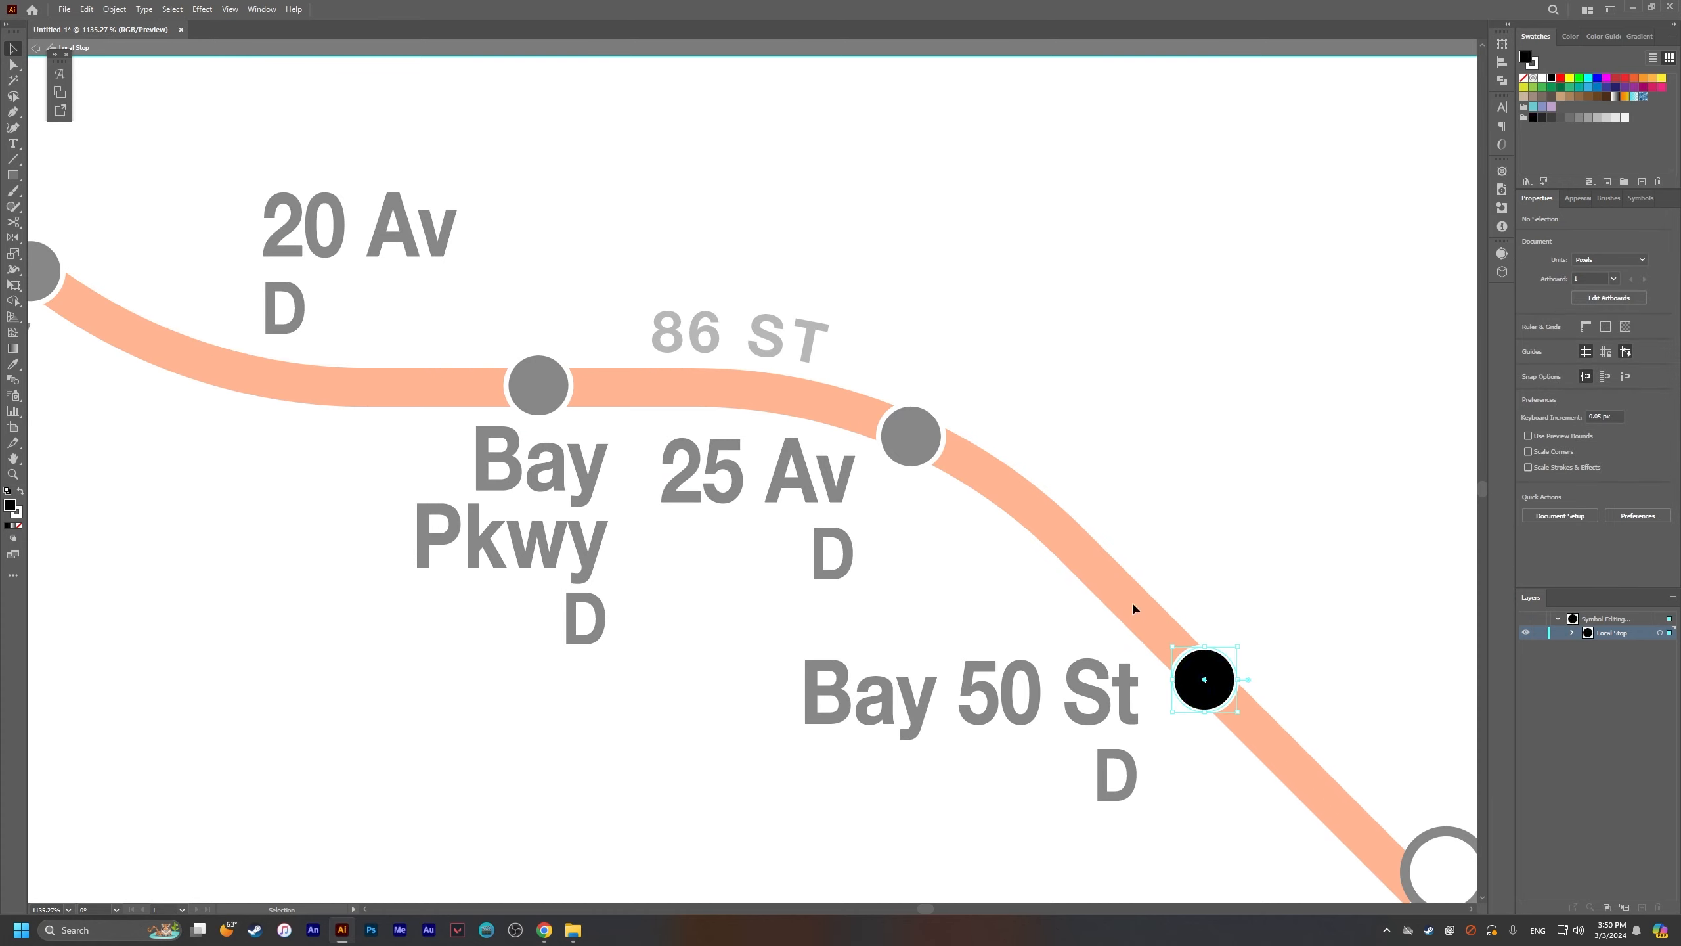
pyautogui.click(1665, 365)
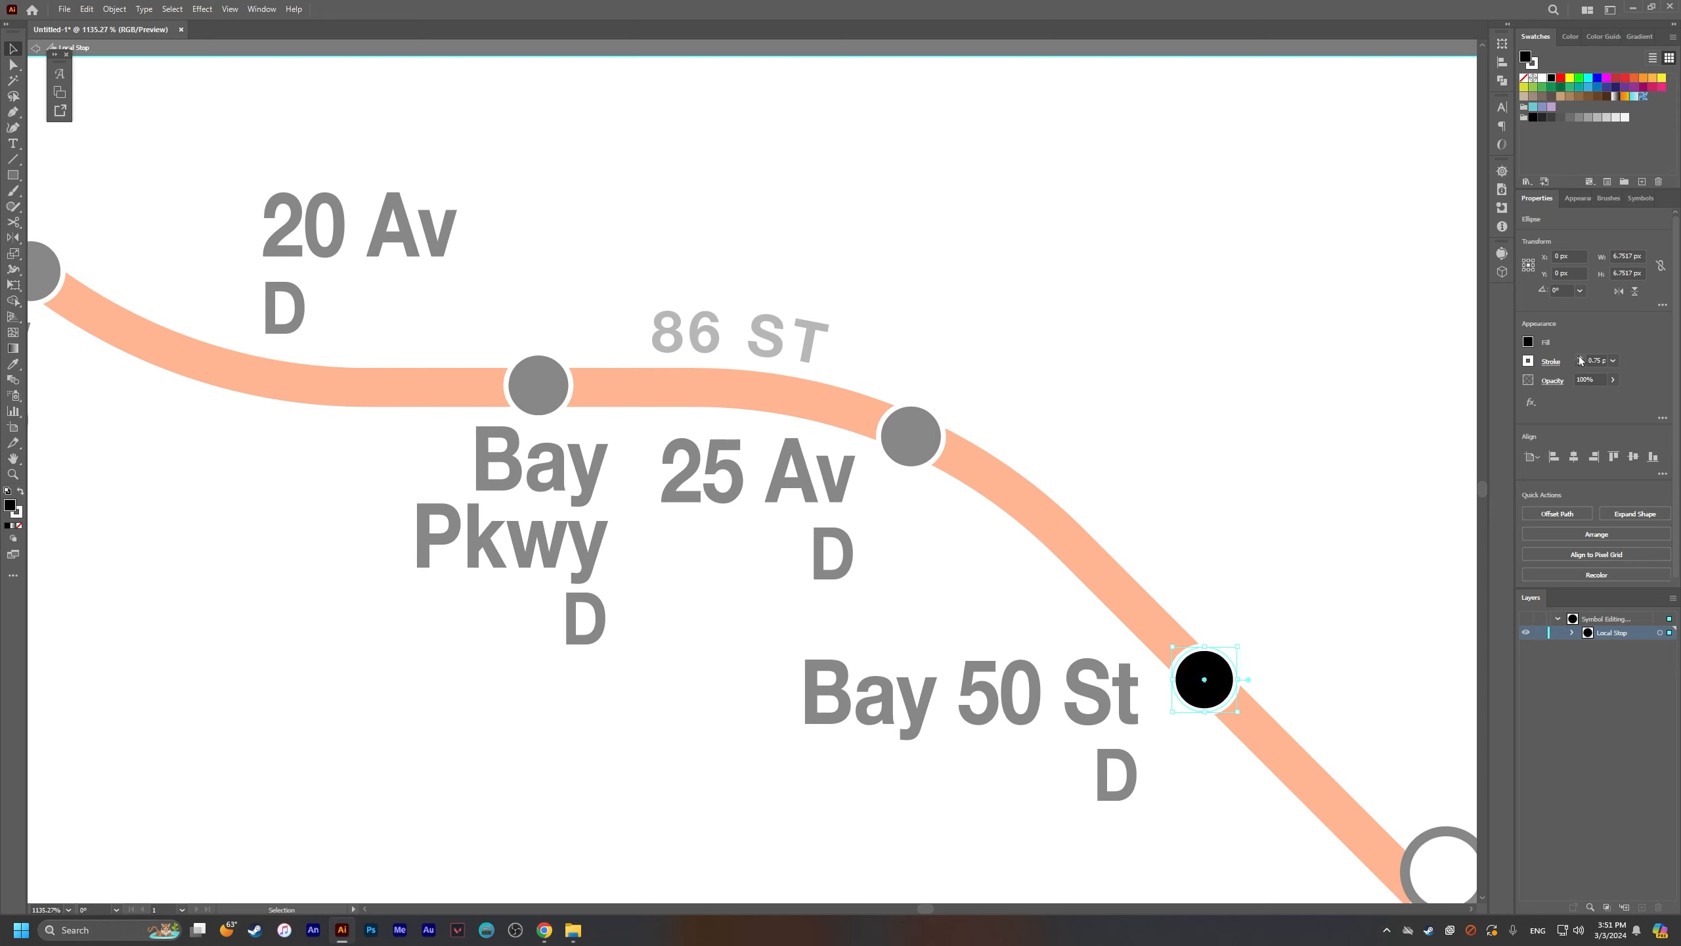
pyautogui.press('Escape')
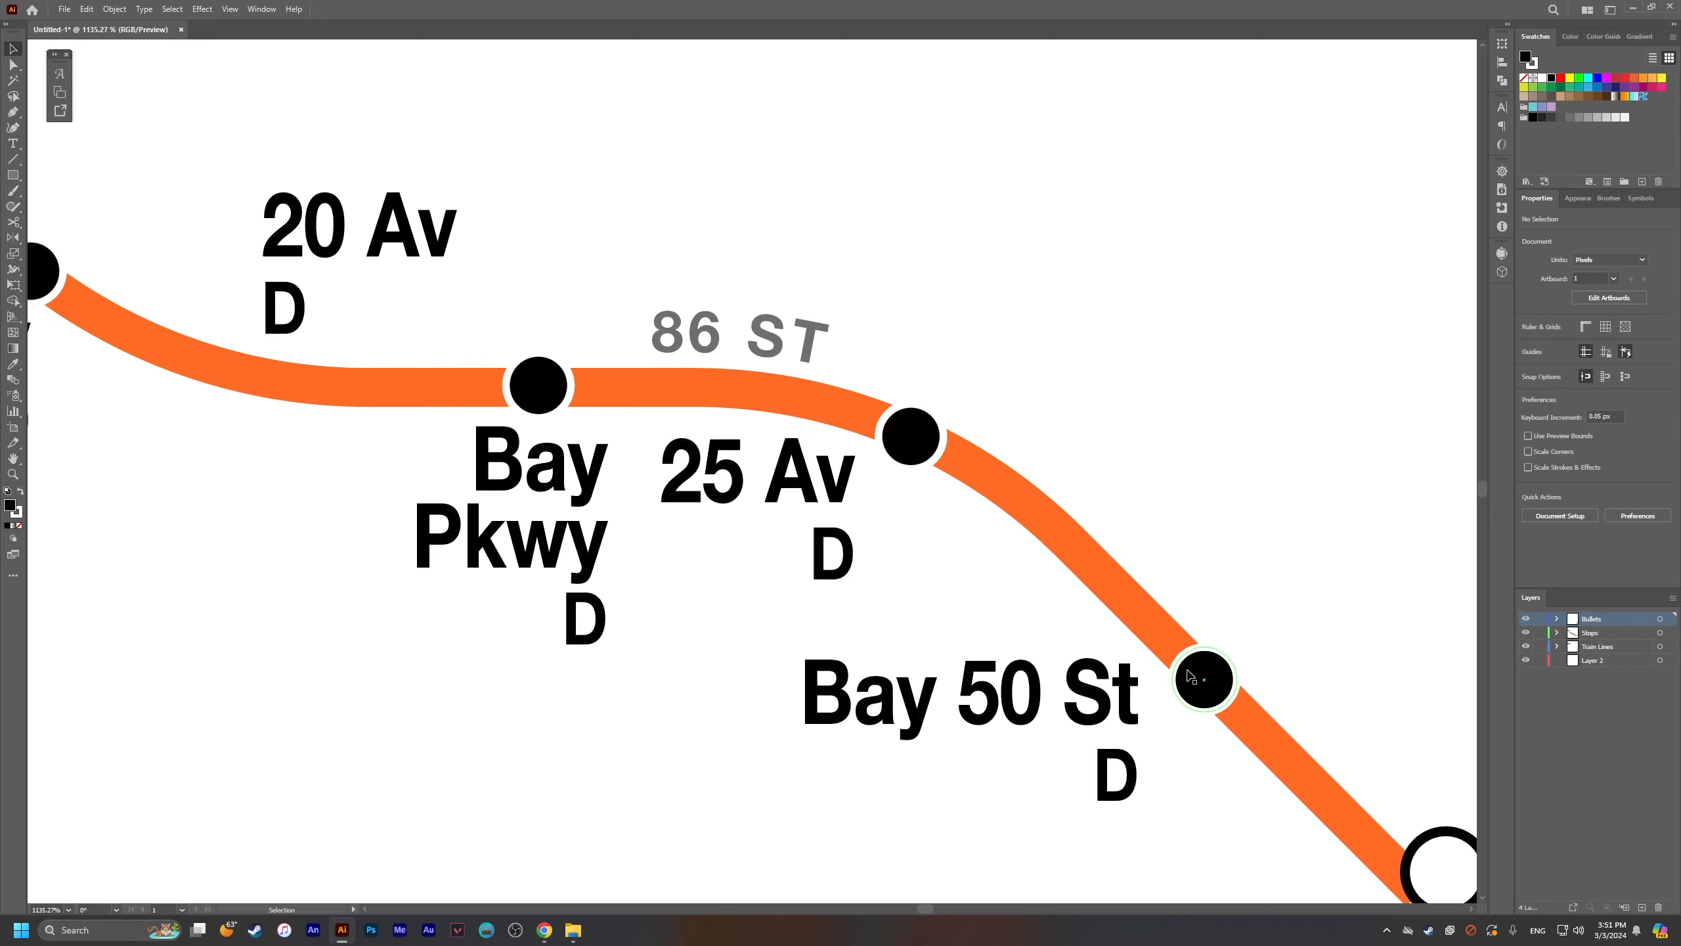
# Step: Try a 1 px stroke on the Local Stop symbol's circle
pyautogui.click(1191, 676)
pyautogui.doubleClick(1191, 676)
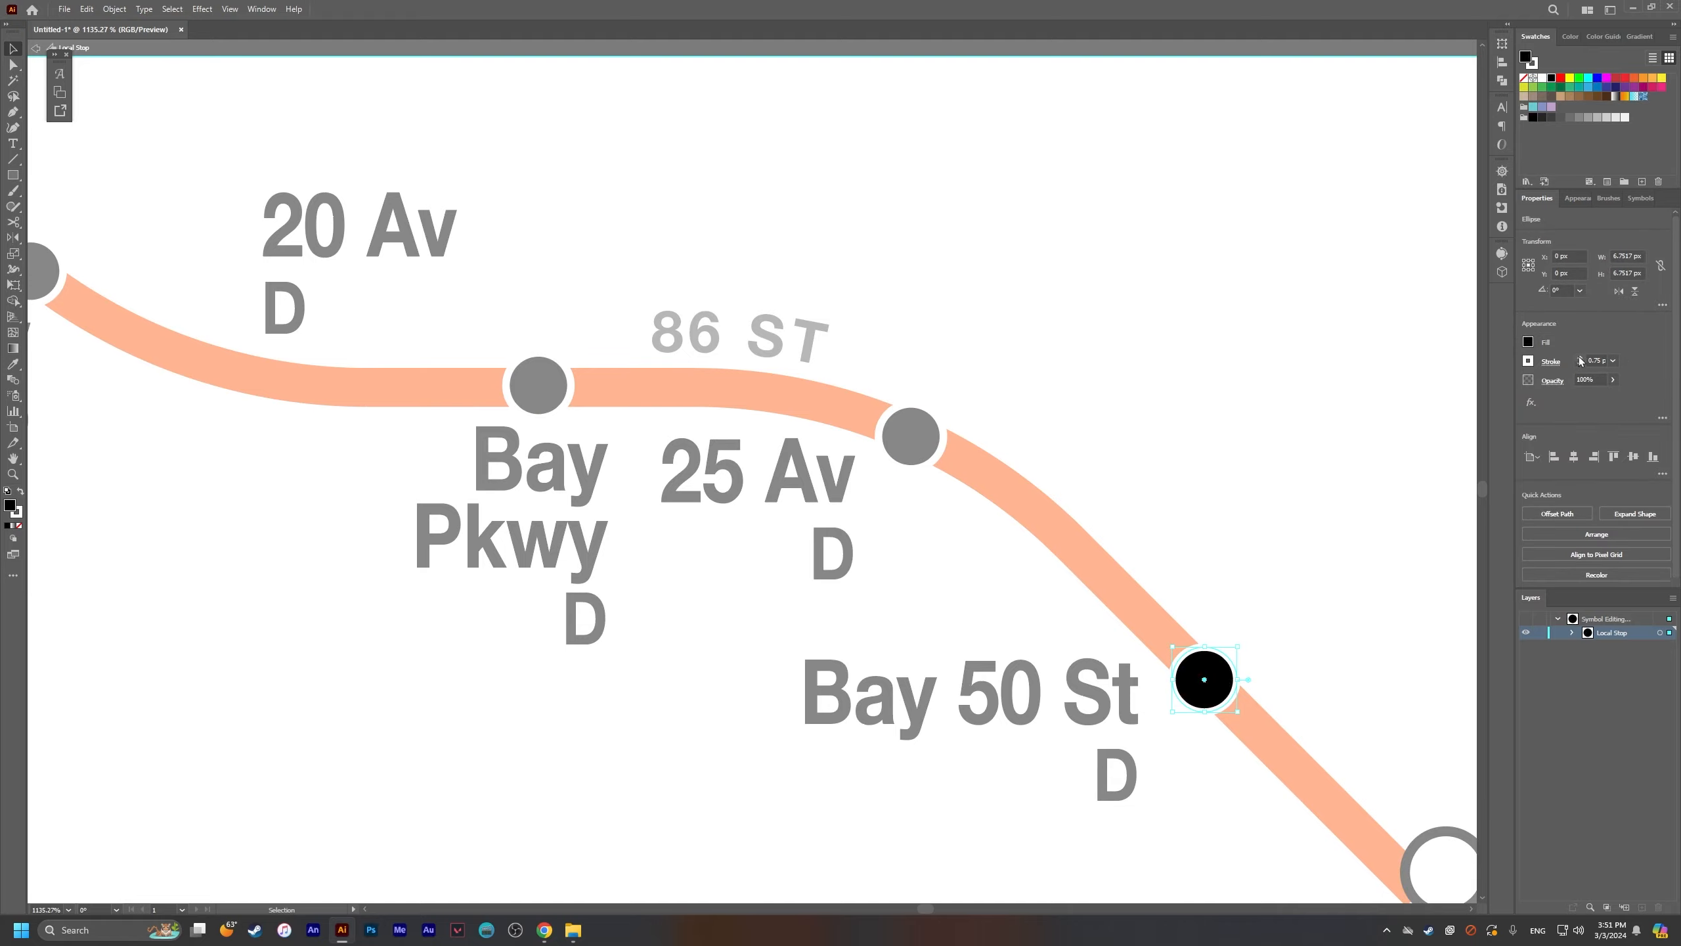
pyautogui.doubleClick(1315, 449)
pyautogui.scroll(-5, 1010, 420)
pyautogui.scroll(3, 850, 398)
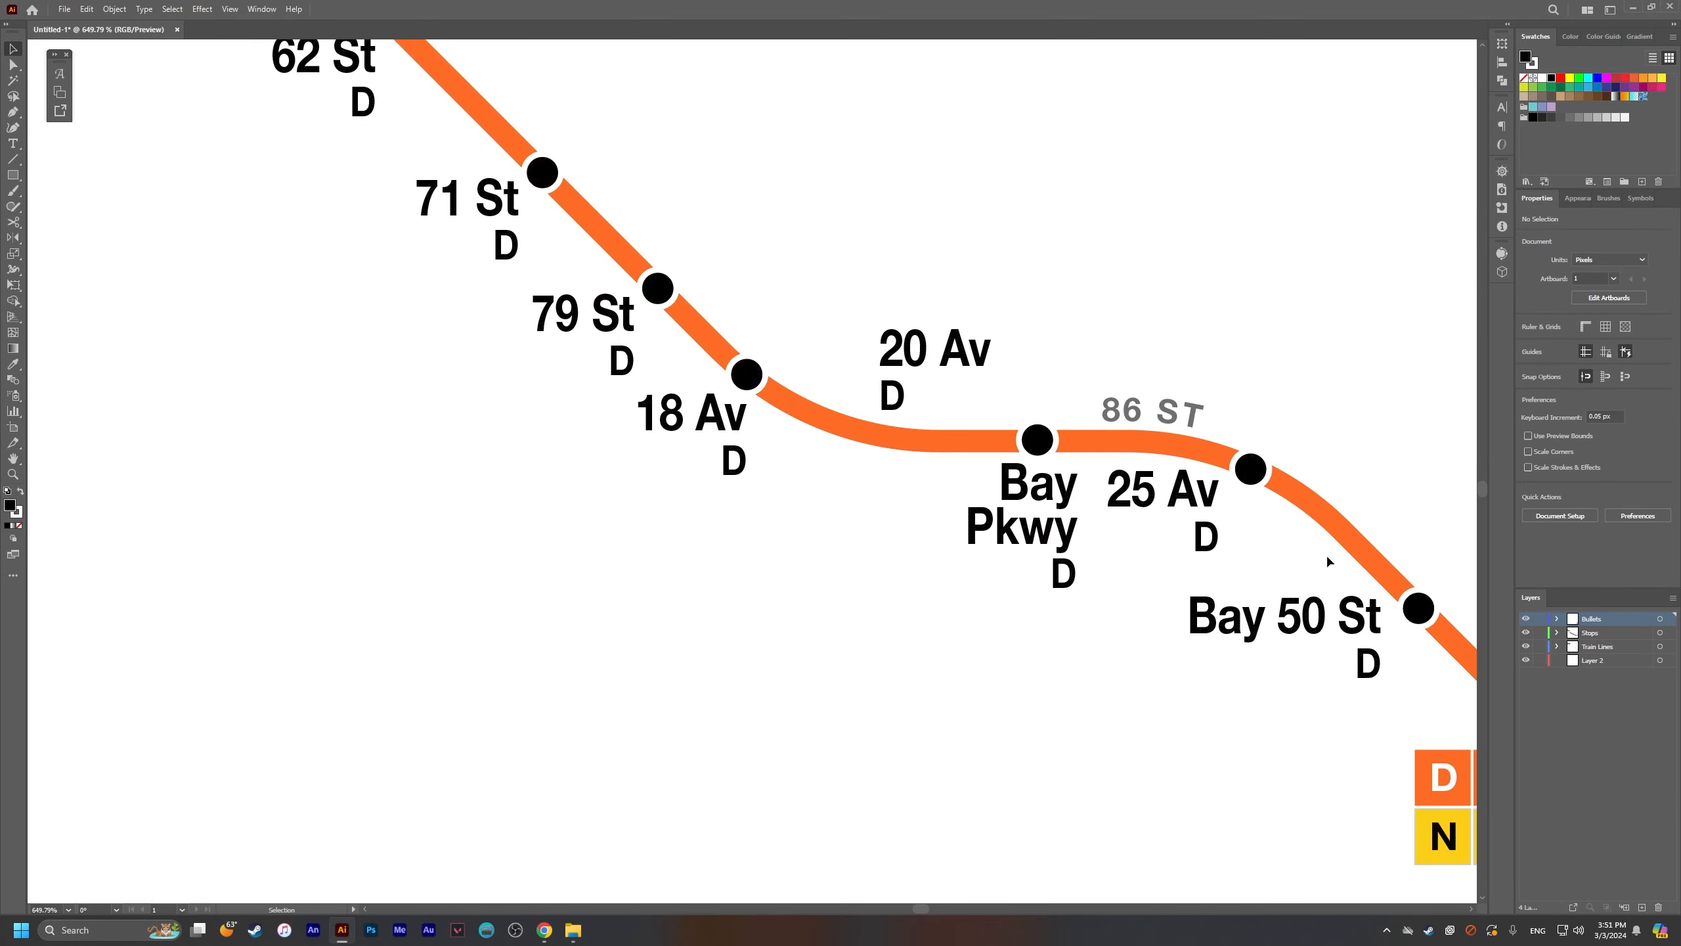
pyautogui.click(1410, 604)
pyautogui.doubleClick(1414, 608)
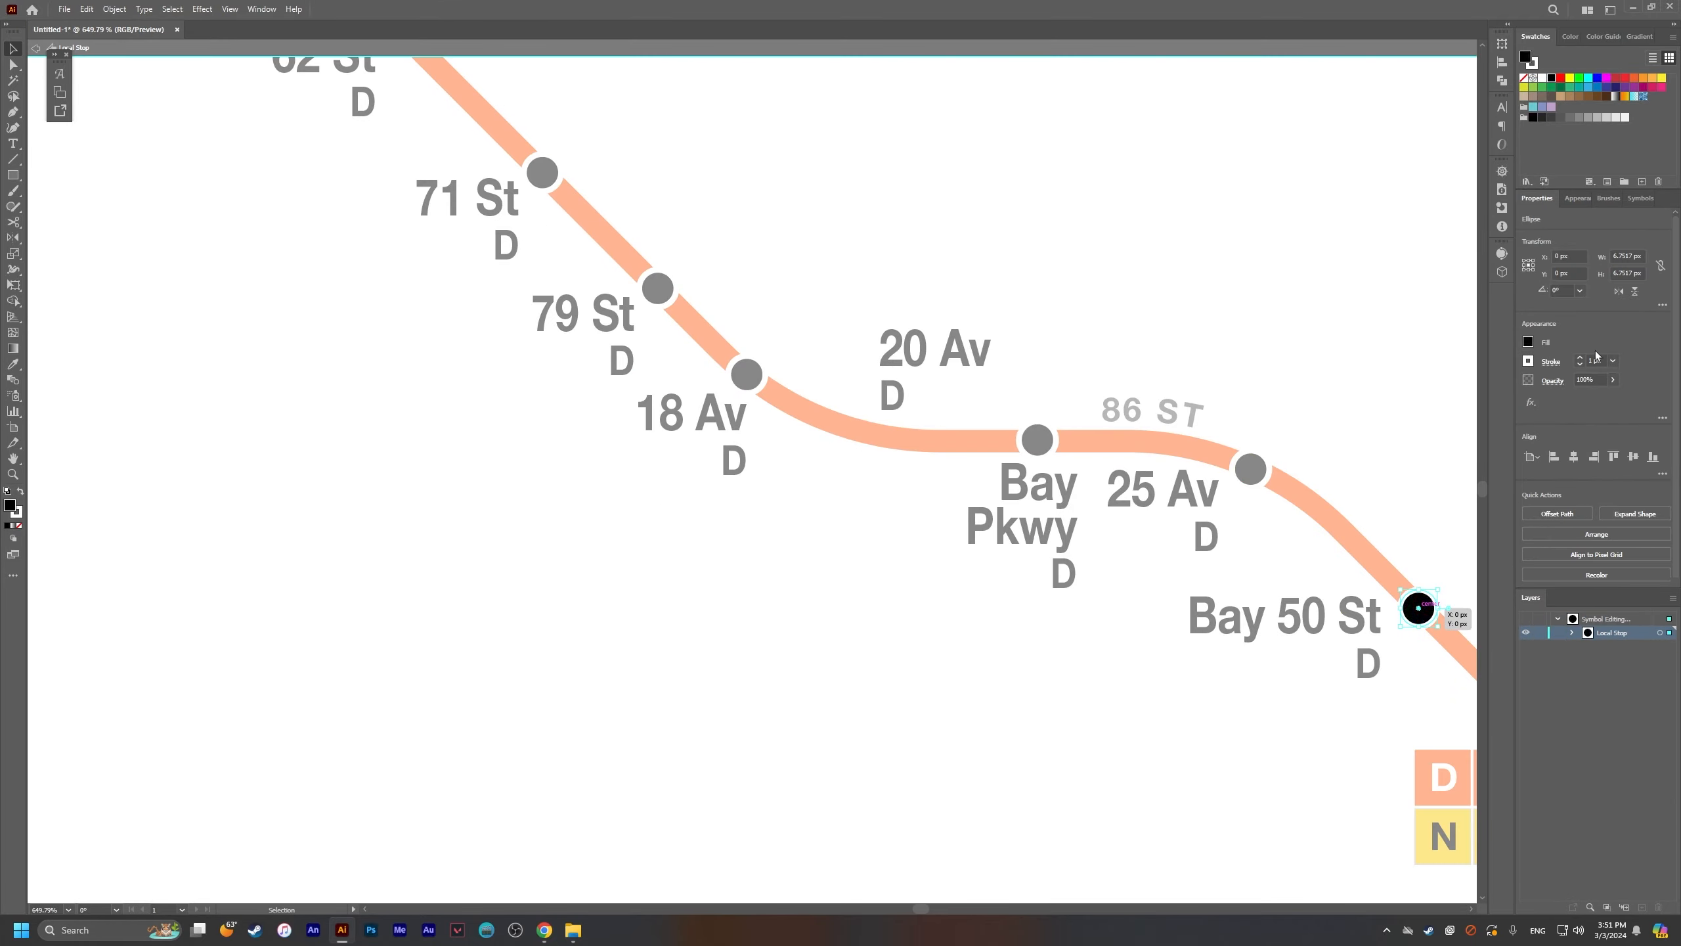
pyautogui.doubleClick(1433, 418)
pyautogui.scroll(-5, 1279, 345)
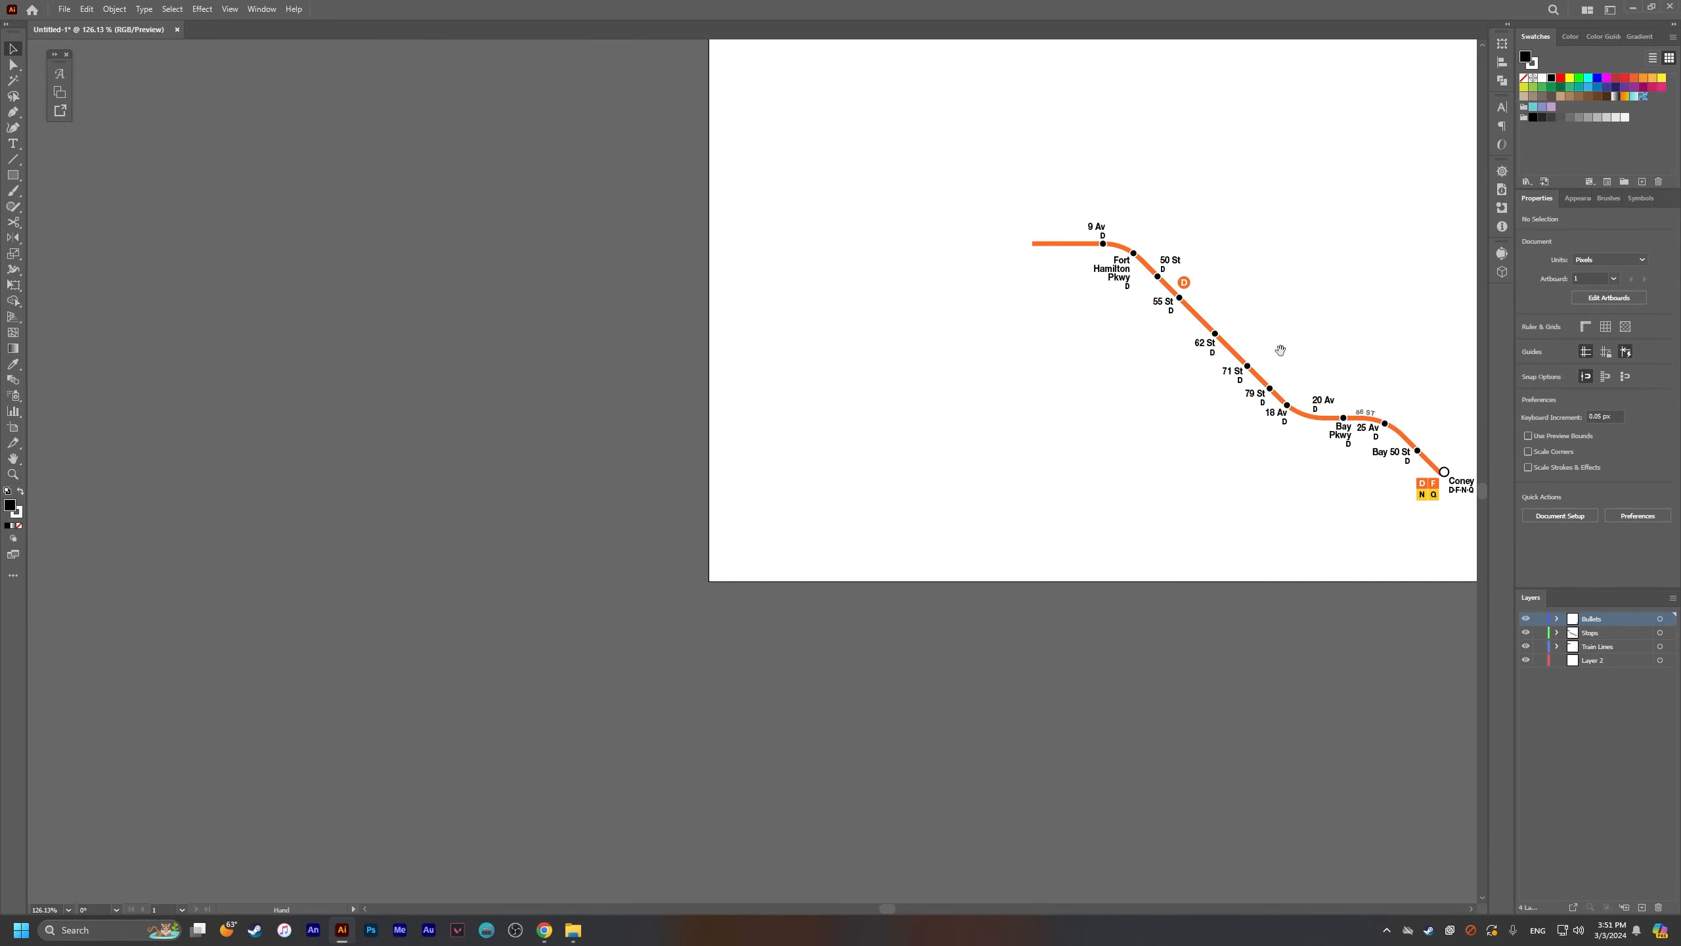
pyautogui.scroll(2, 1069, 420)
# Step: Compare the stop dots with the reference map and set the Local Stop symbol's stroke to 0.75 px
pyautogui.hotkey('alt', 'Tab')
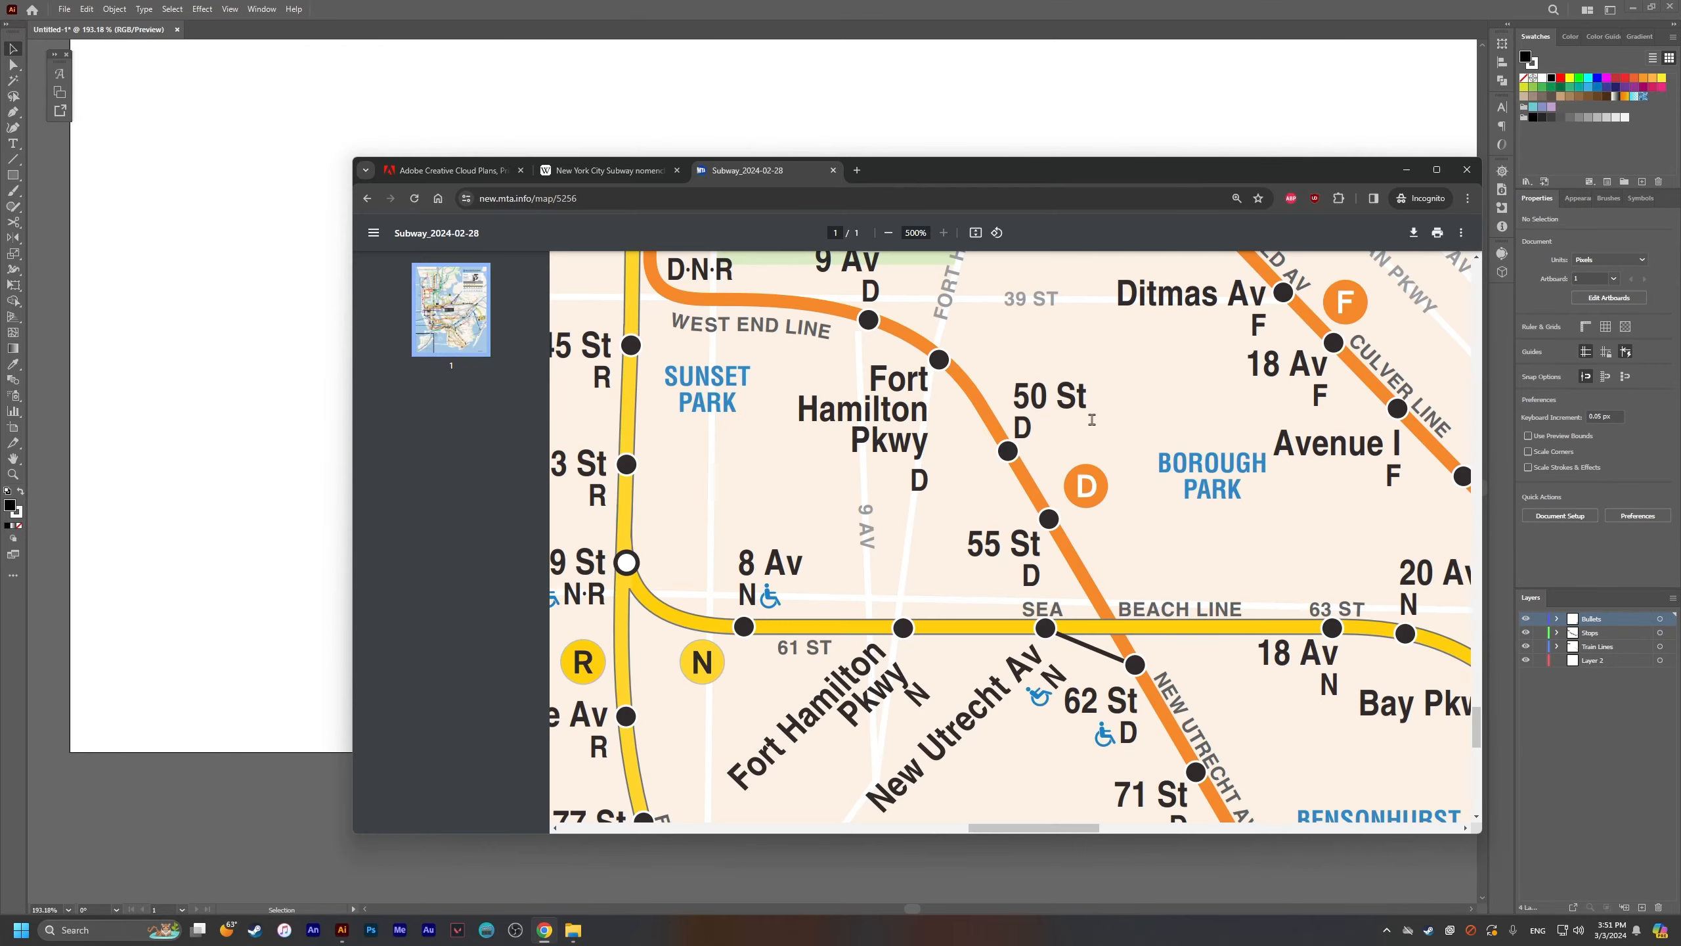
pyautogui.scroll(-4, 1091, 419)
pyautogui.scroll(3, 1091, 419)
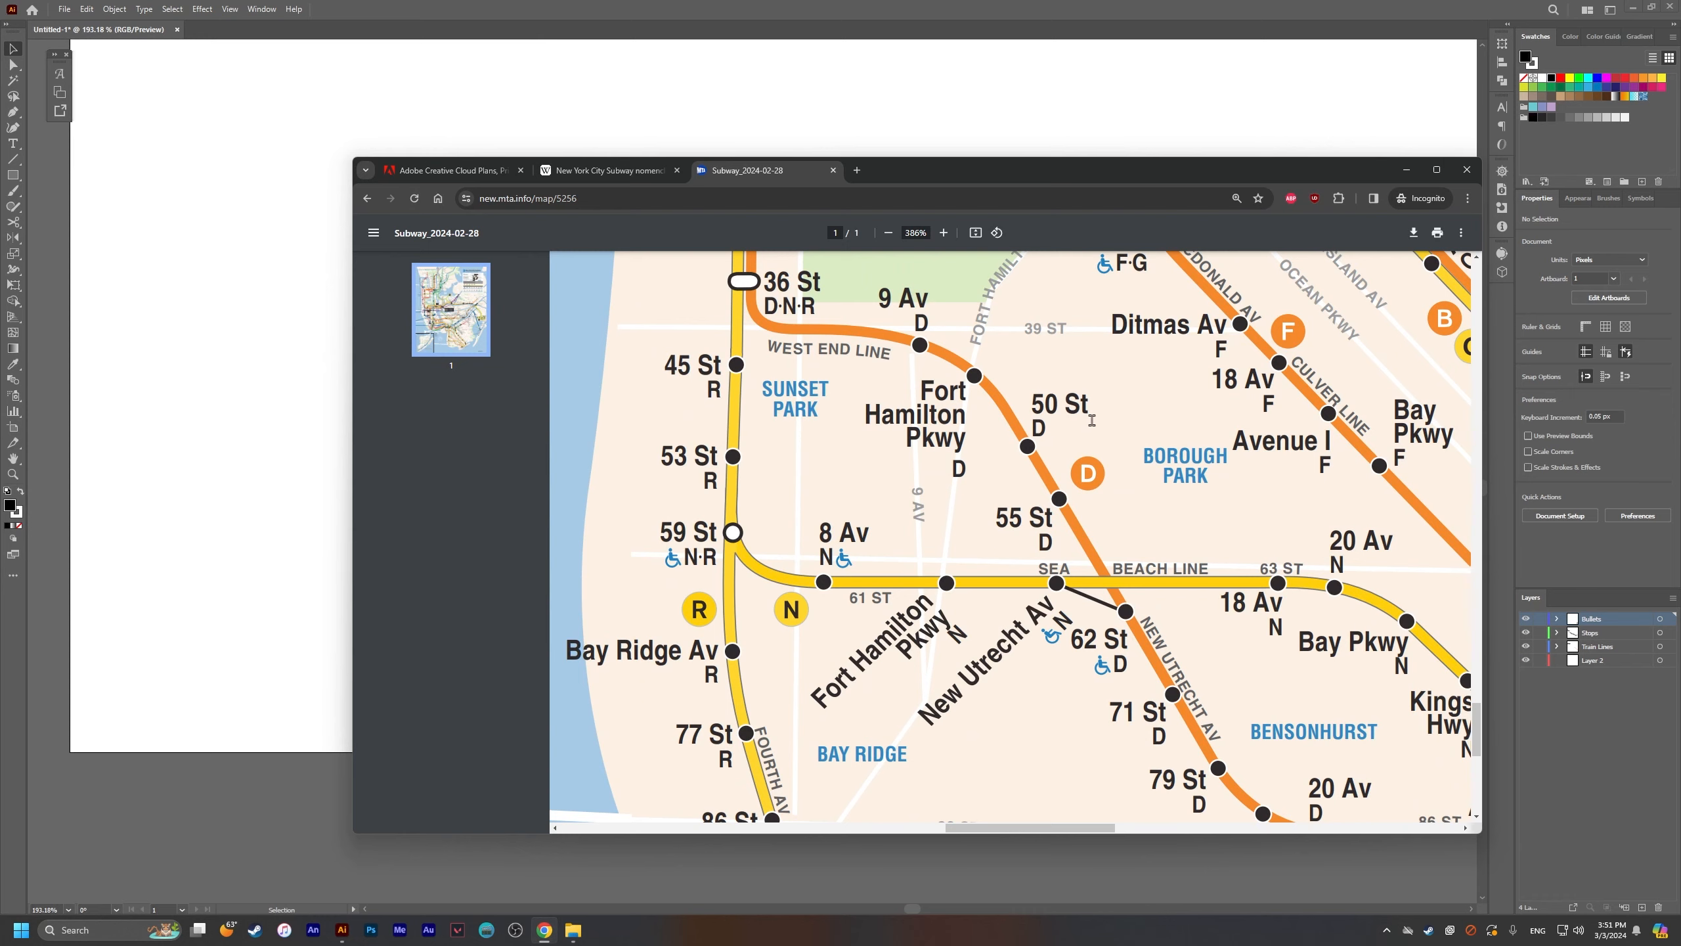
pyautogui.hotkey('alt', 'Tab')
pyautogui.hotkey('alt', 'Tab')
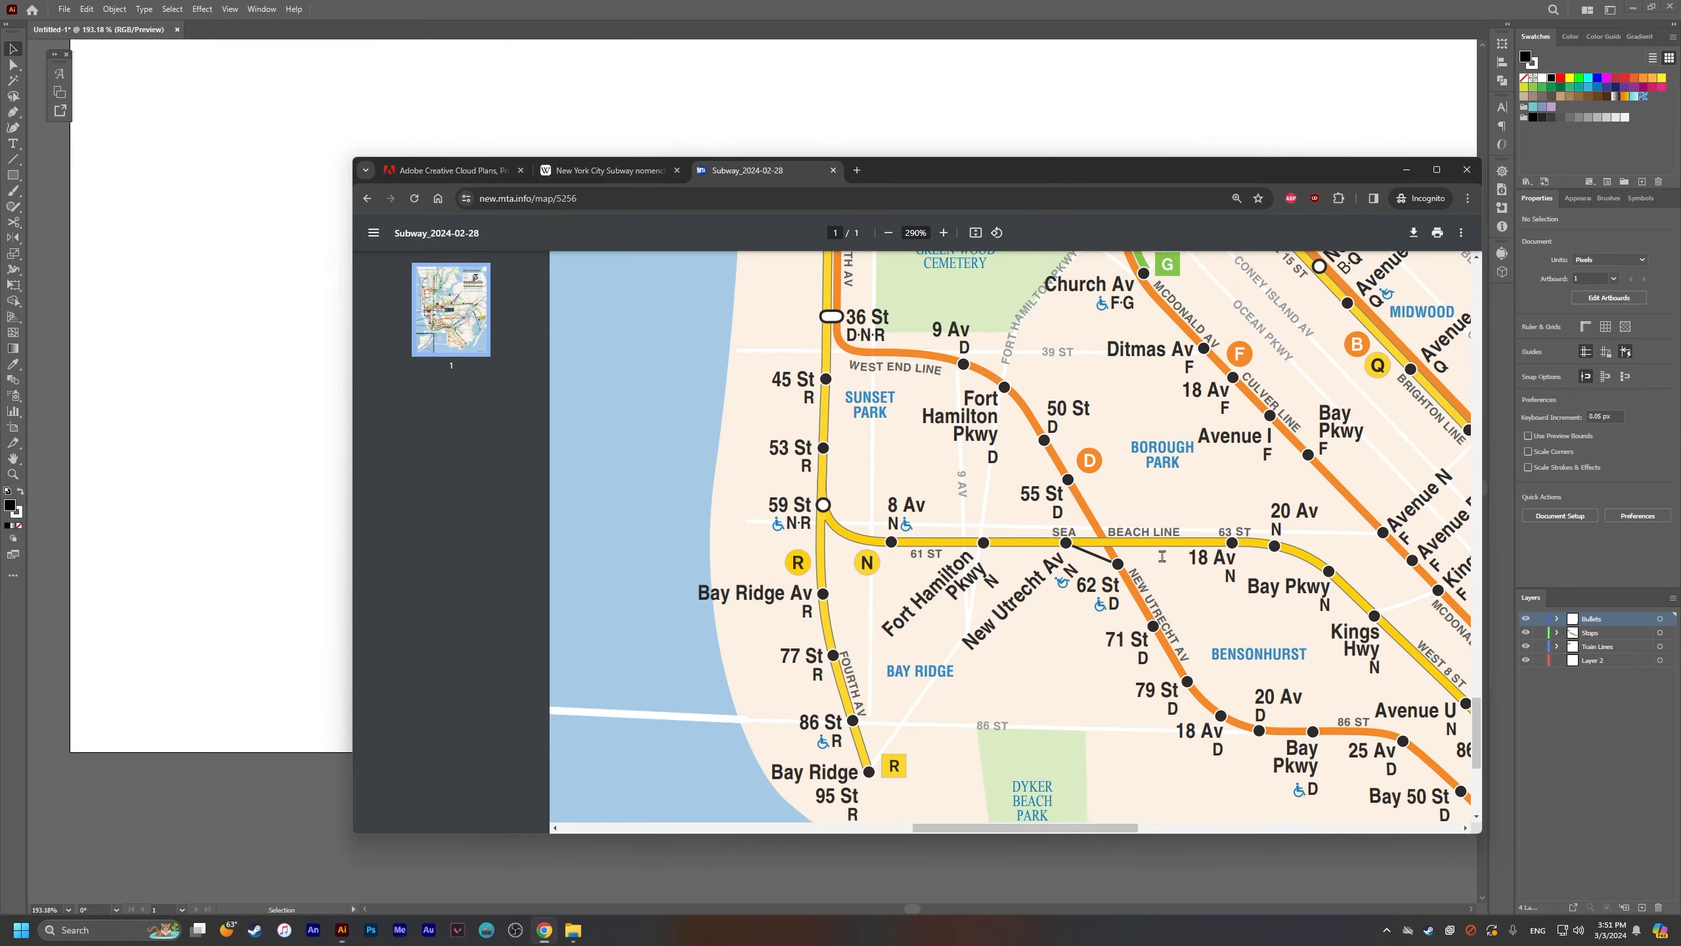
pyautogui.hotkey('alt', 'Tab')
pyautogui.doubleClick(1155, 551)
pyautogui.click(1156, 552)
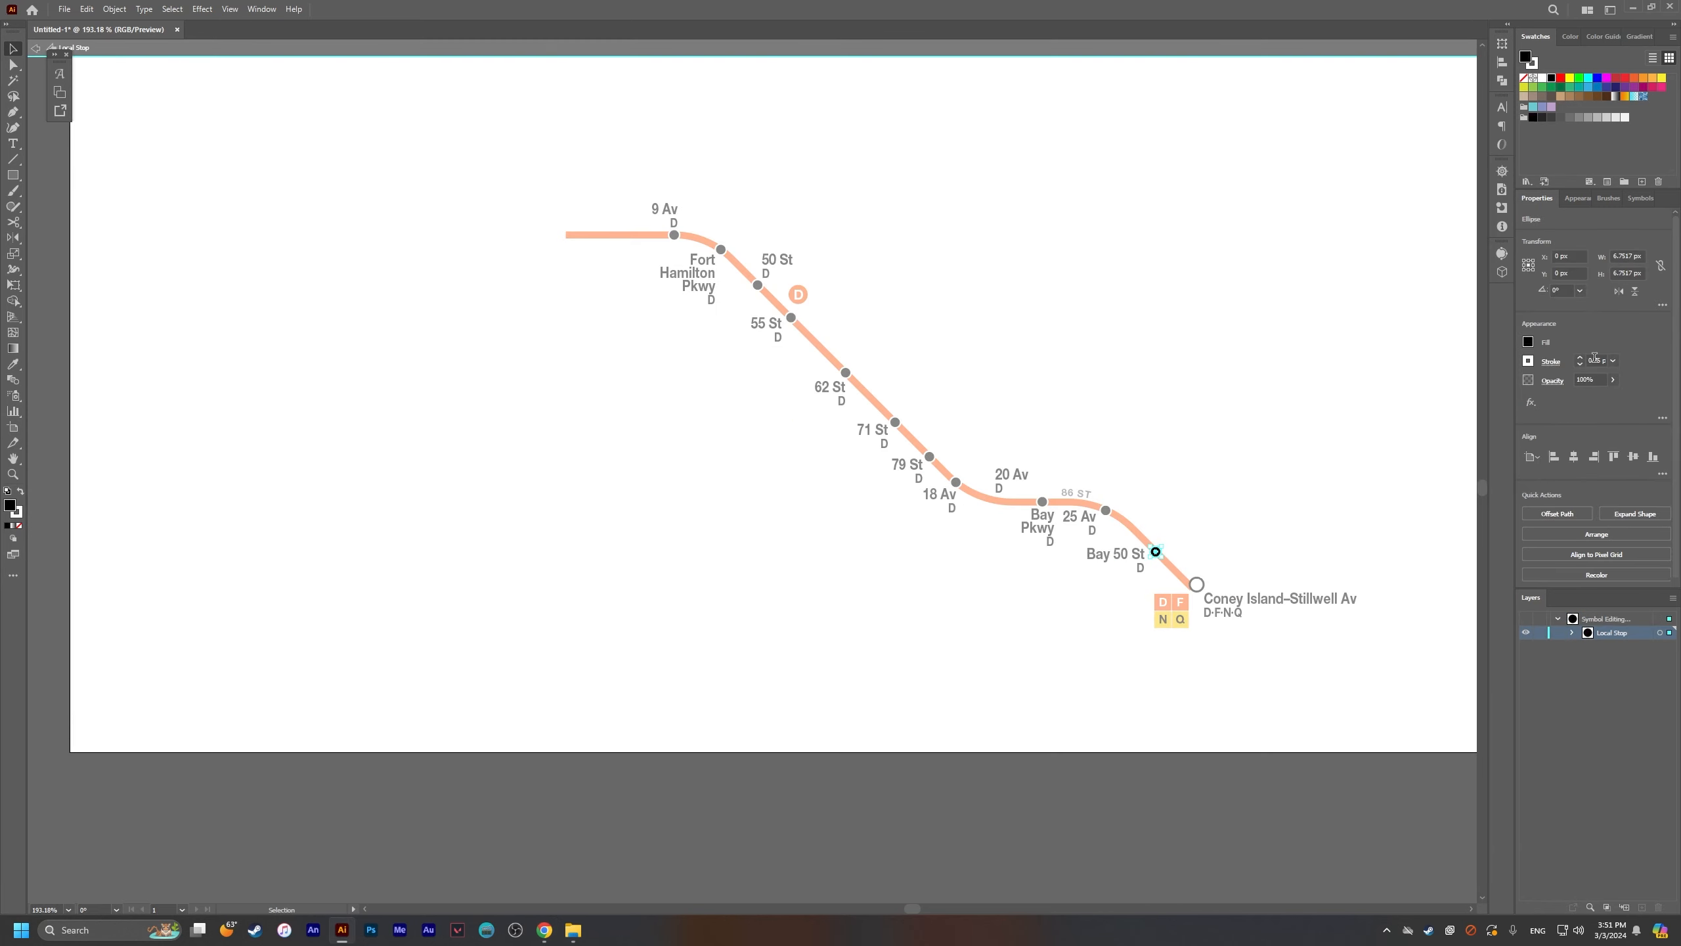
pyautogui.doubleClick(1288, 443)
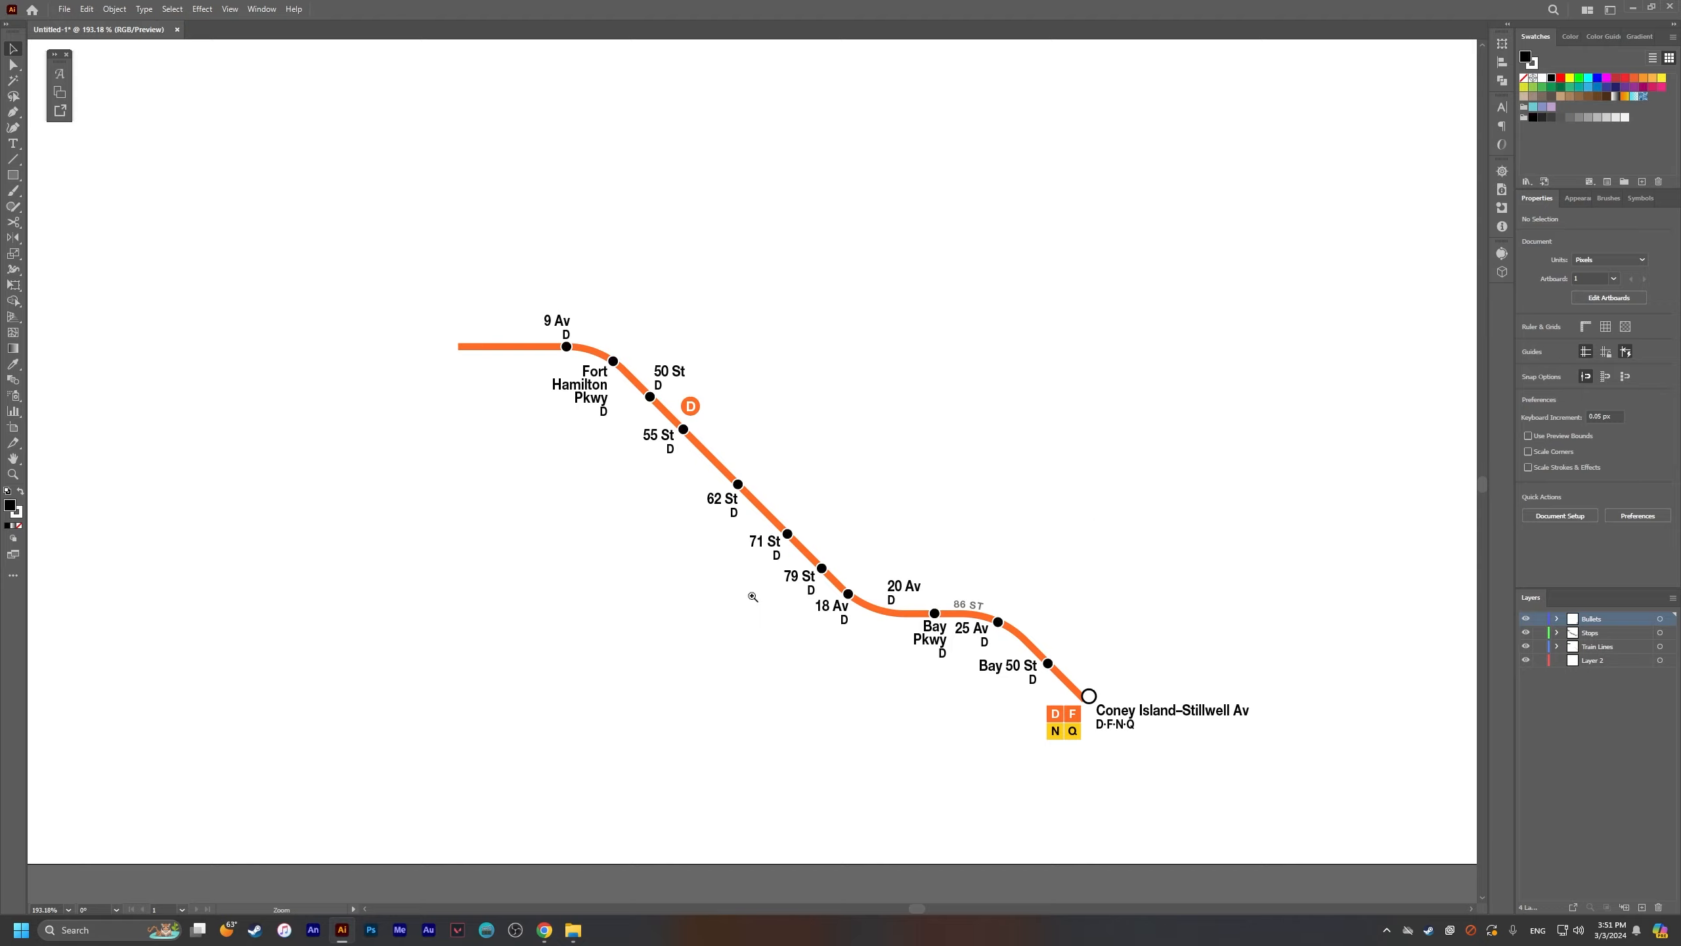
# Step: Add the missing stop at 20 Av by copying the Local Stop symbol onto the curve
pyautogui.moveTo(791, 593); pyautogui.dragTo(926, 596)
pyautogui.moveTo(1227, 653); pyautogui.dragTo(1092, 654)
pyautogui.click(1317, 588)
pyautogui.moveTo(1322, 586); pyautogui.dragTo(1119, 614)
# Step: Extend the D line path beyond 9 Av with a vertical segment going straight up from its open end
pyautogui.scroll(-6, 1118, 614)
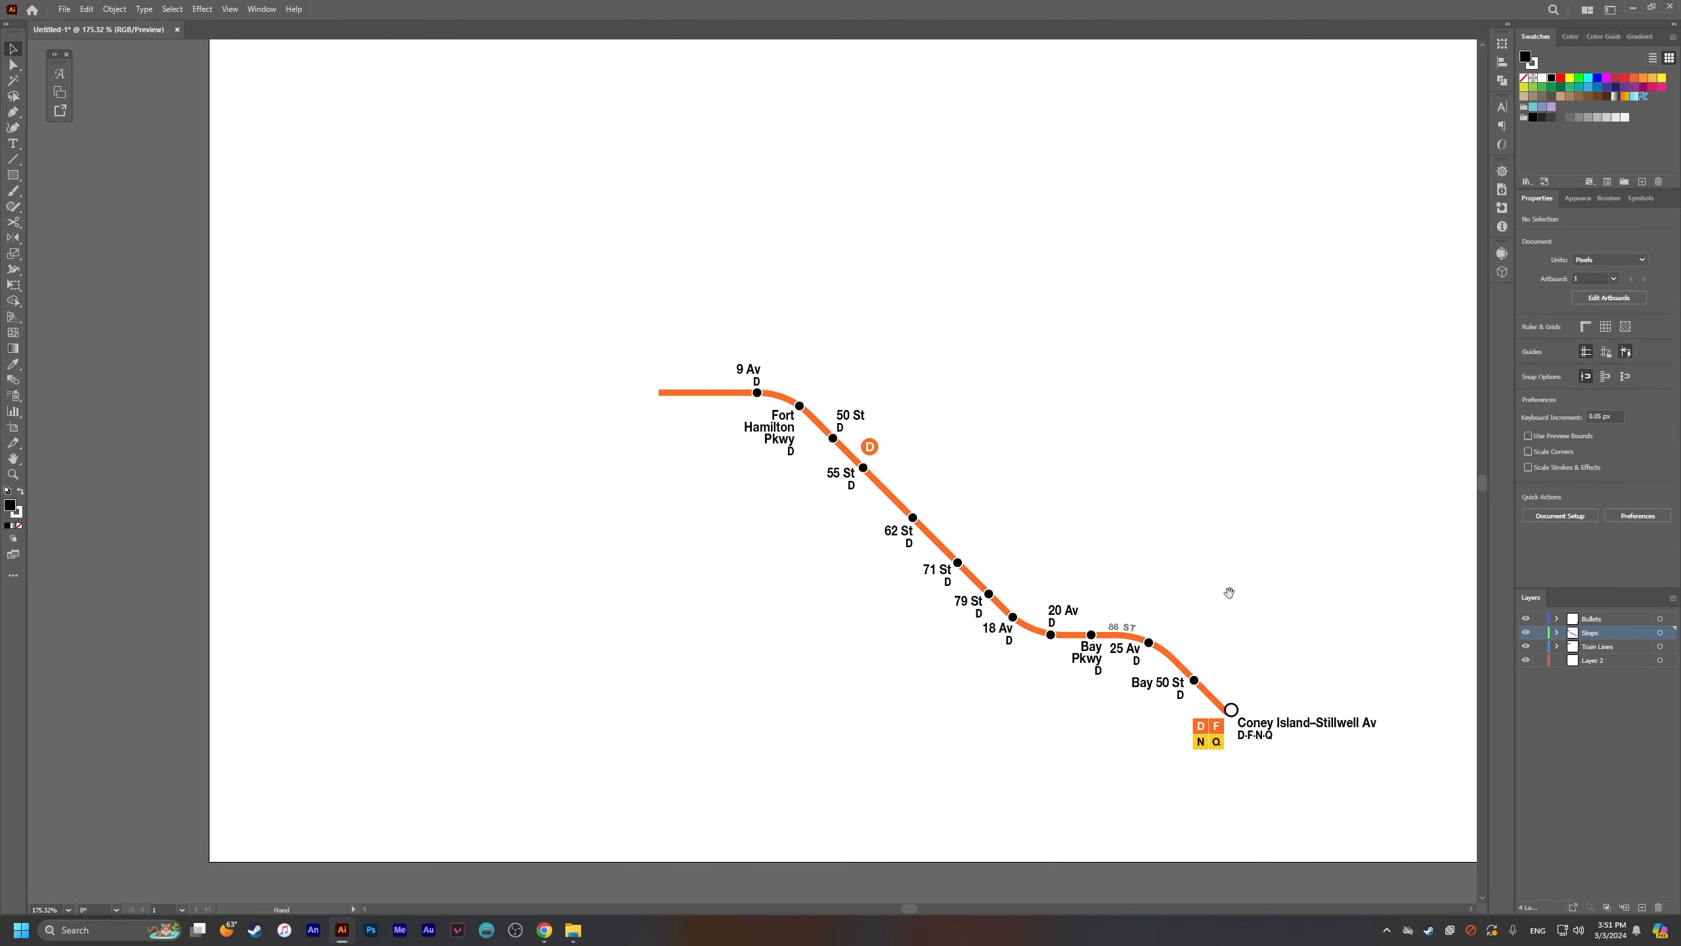
pyautogui.moveTo(1243, 587); pyautogui.dragTo(1342, 613)
pyautogui.scroll(4, 797, 397)
pyautogui.moveTo(767, 475); pyautogui.dragTo(933, 582)
pyautogui.press('a')
pyautogui.press('p')
pyautogui.click(934, 582)
pyautogui.click(933, 407)
pyautogui.press('a')
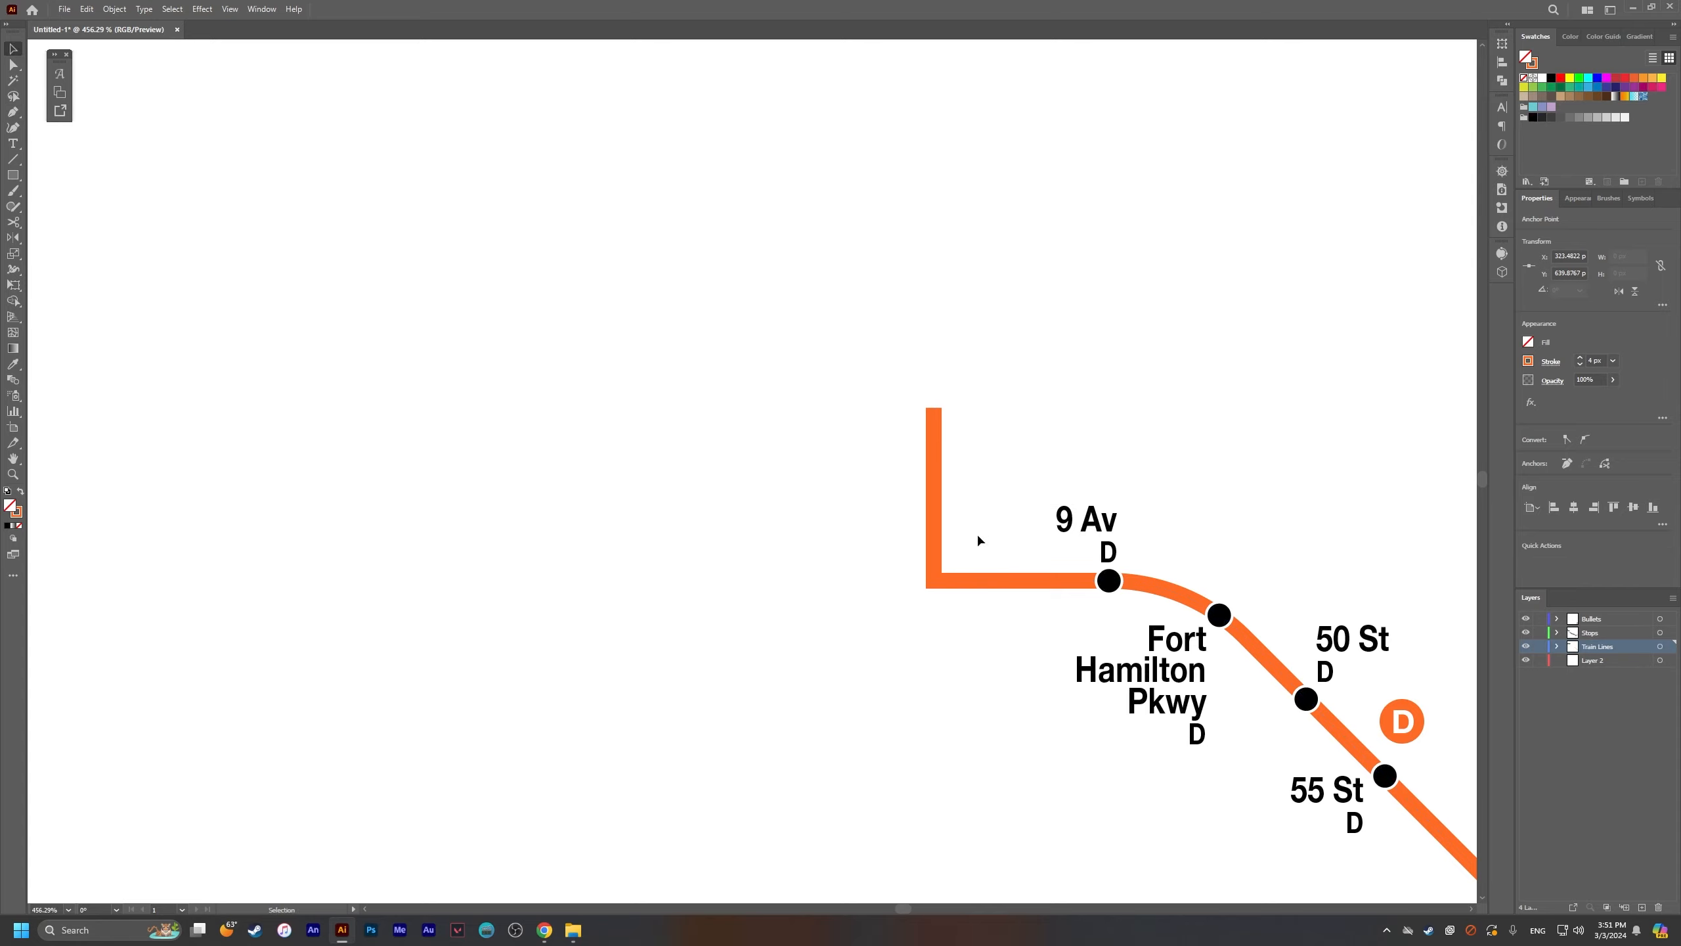
# Step: Round the new corner of the D line west of 9 Av, using the reference map as guide
pyautogui.click(934, 580)
pyautogui.moveTo(946, 573); pyautogui.dragTo(994, 526)
pyautogui.hotkey('alt', 'Tab')
pyautogui.hotkey('alt', 'Tab')
pyautogui.press('v')
pyautogui.hotkey('alt', 'Tab')
pyautogui.hotkey('alt', 'Tab')
pyautogui.press('a')
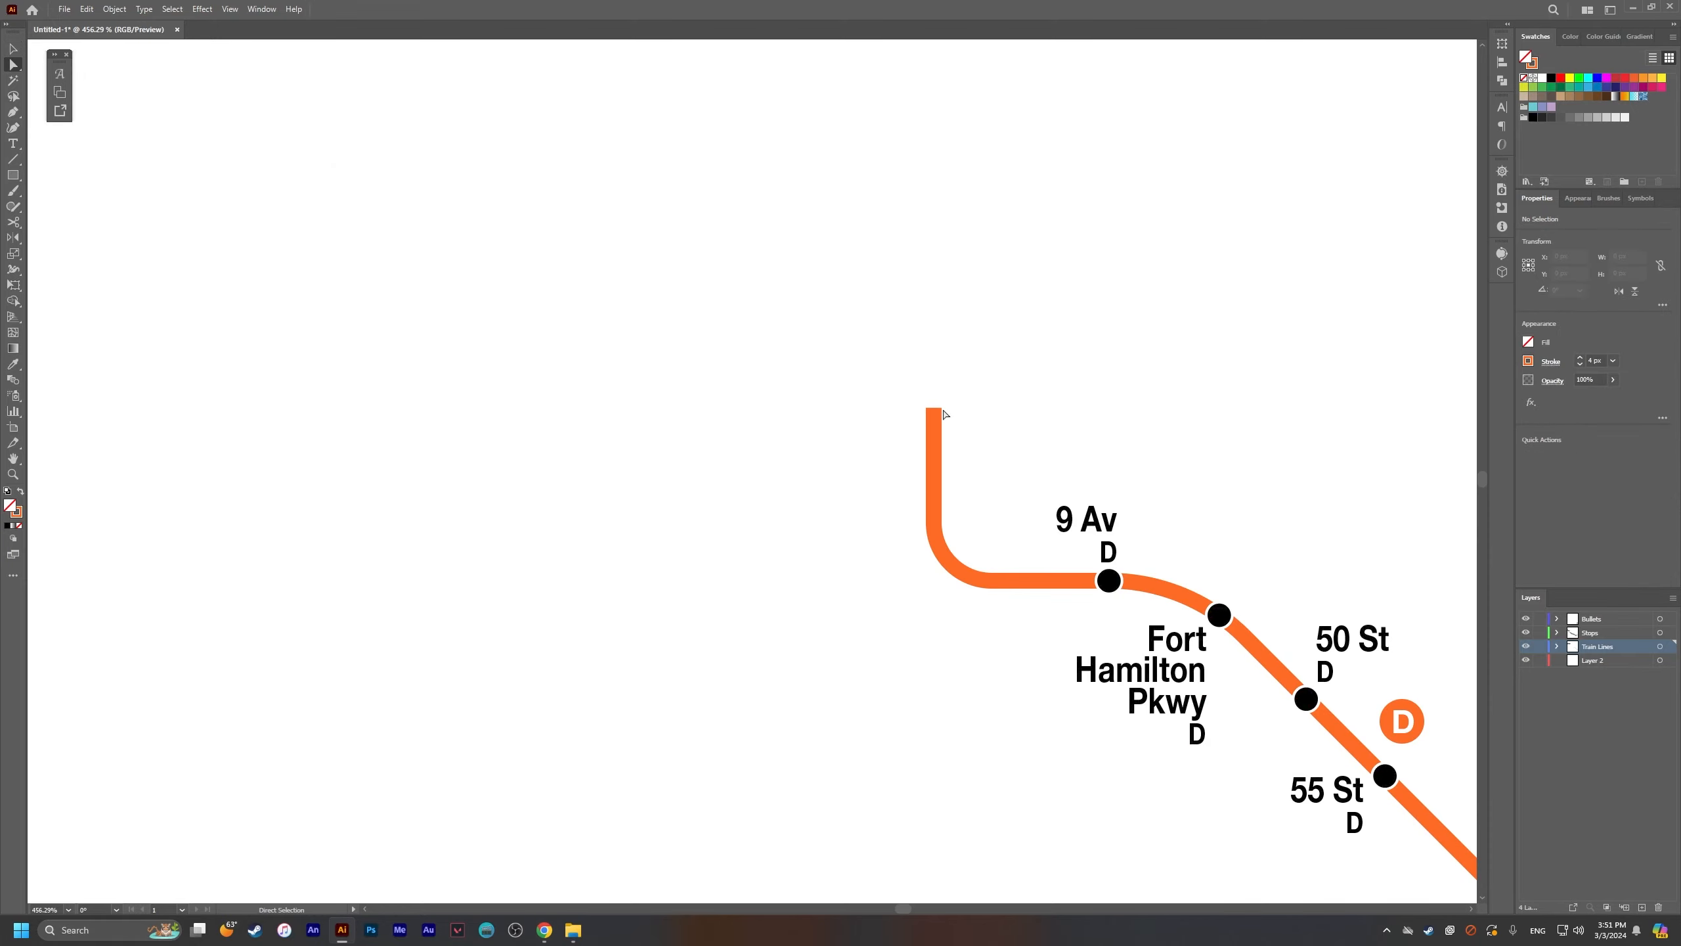
# Step: Shorten the D line's vertical segment above the rounded corner to about half its height
pyautogui.moveTo(934, 405); pyautogui.dragTo(940, 497)
pyautogui.click(1000, 499)
pyautogui.moveTo(1048, 519); pyautogui.dragTo(858, 487)
pyautogui.moveTo(1411, 658); pyautogui.dragTo(939, 495)
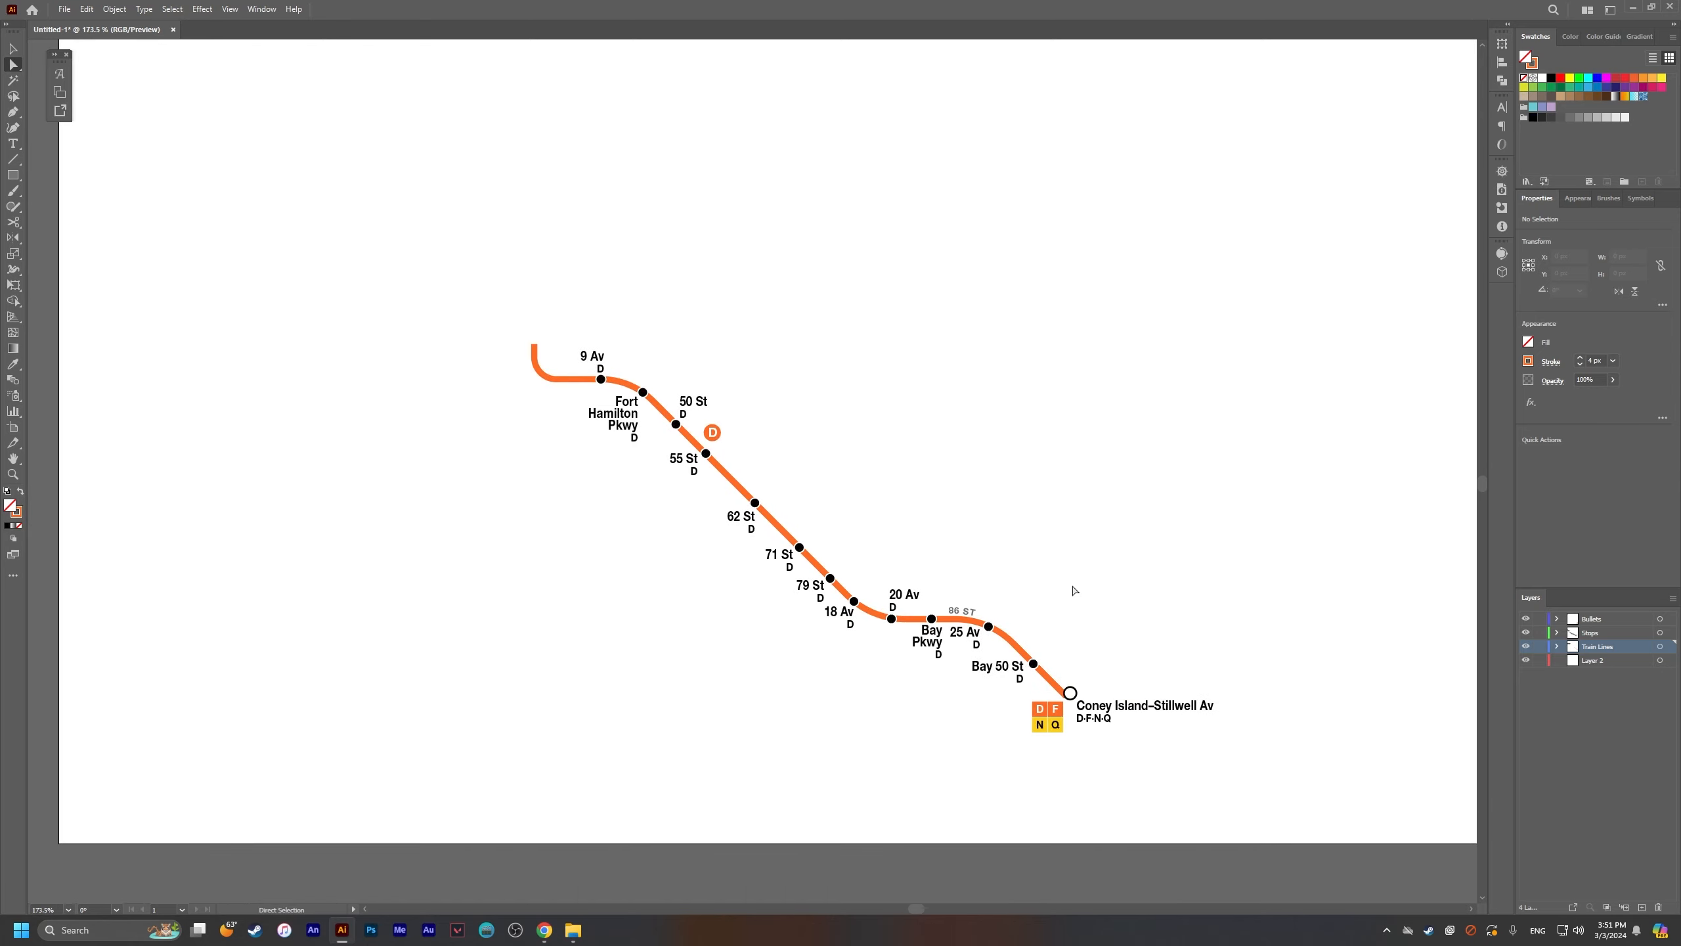
pyautogui.moveTo(1055, 595); pyautogui.dragTo(1109, 454)
# Step: Check Coney Island–Stillwell Av on the reference map and draw a 45° line above the station, about 23.5 px wide and high
pyautogui.hotkey('alt', 'Tab')
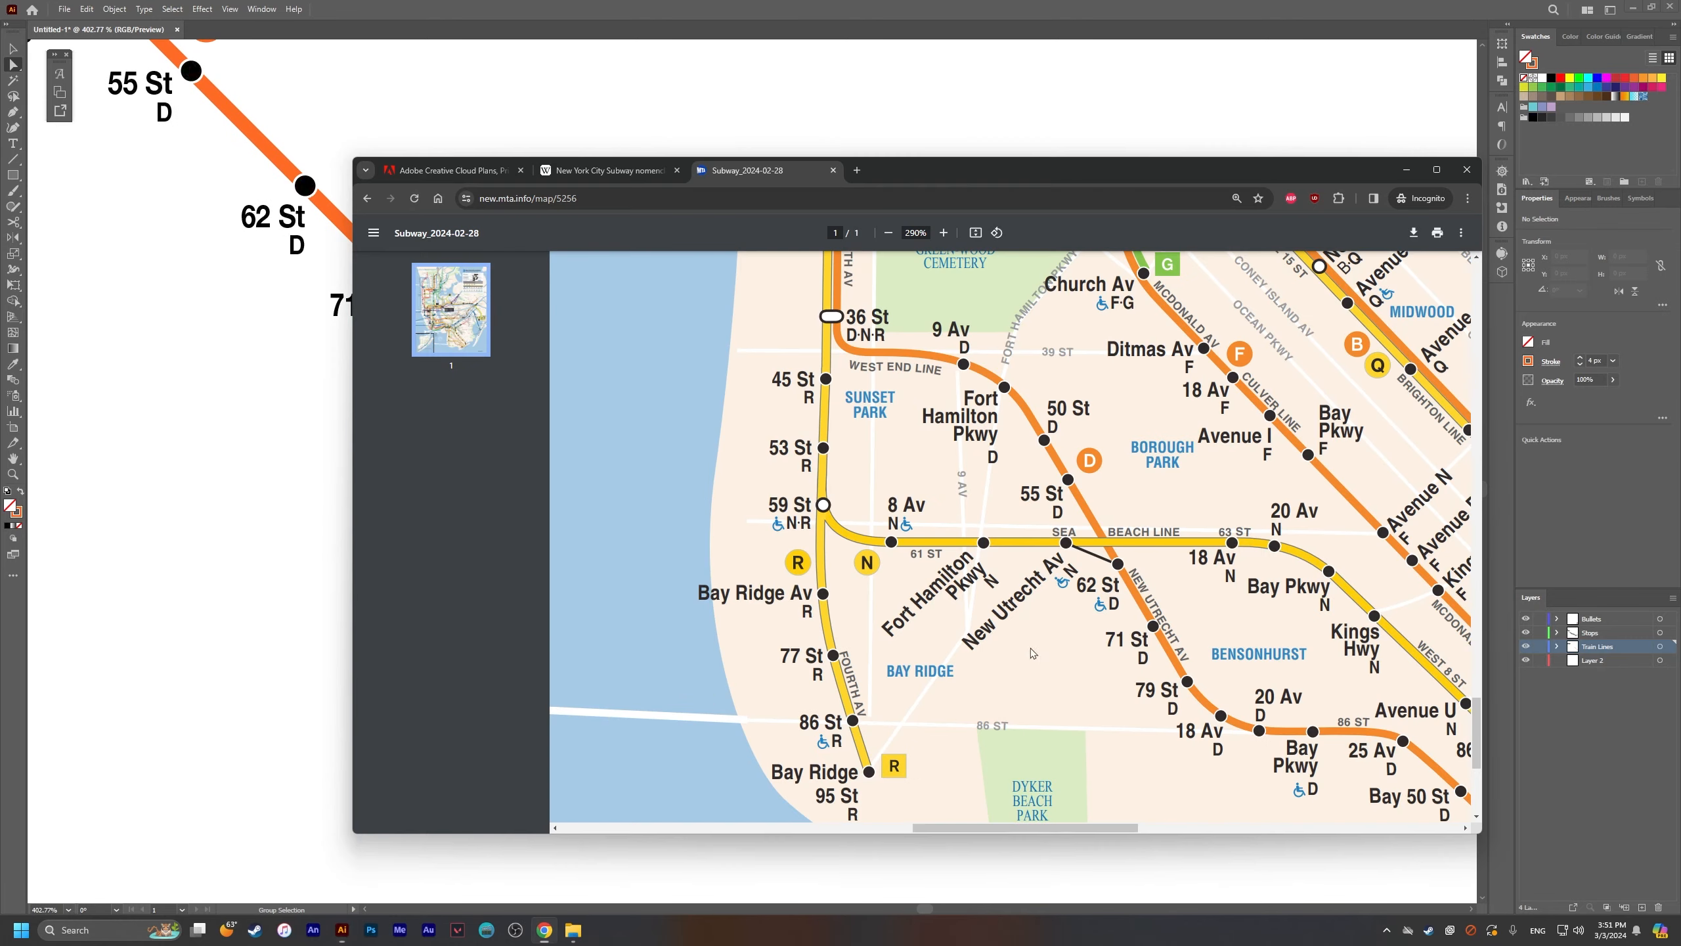
pyautogui.moveTo(1272, 616); pyautogui.dragTo(951, 620)
pyautogui.keyDown('ctrl'); pyautogui.scroll(3, 949, 619); pyautogui.keyUp('ctrl')
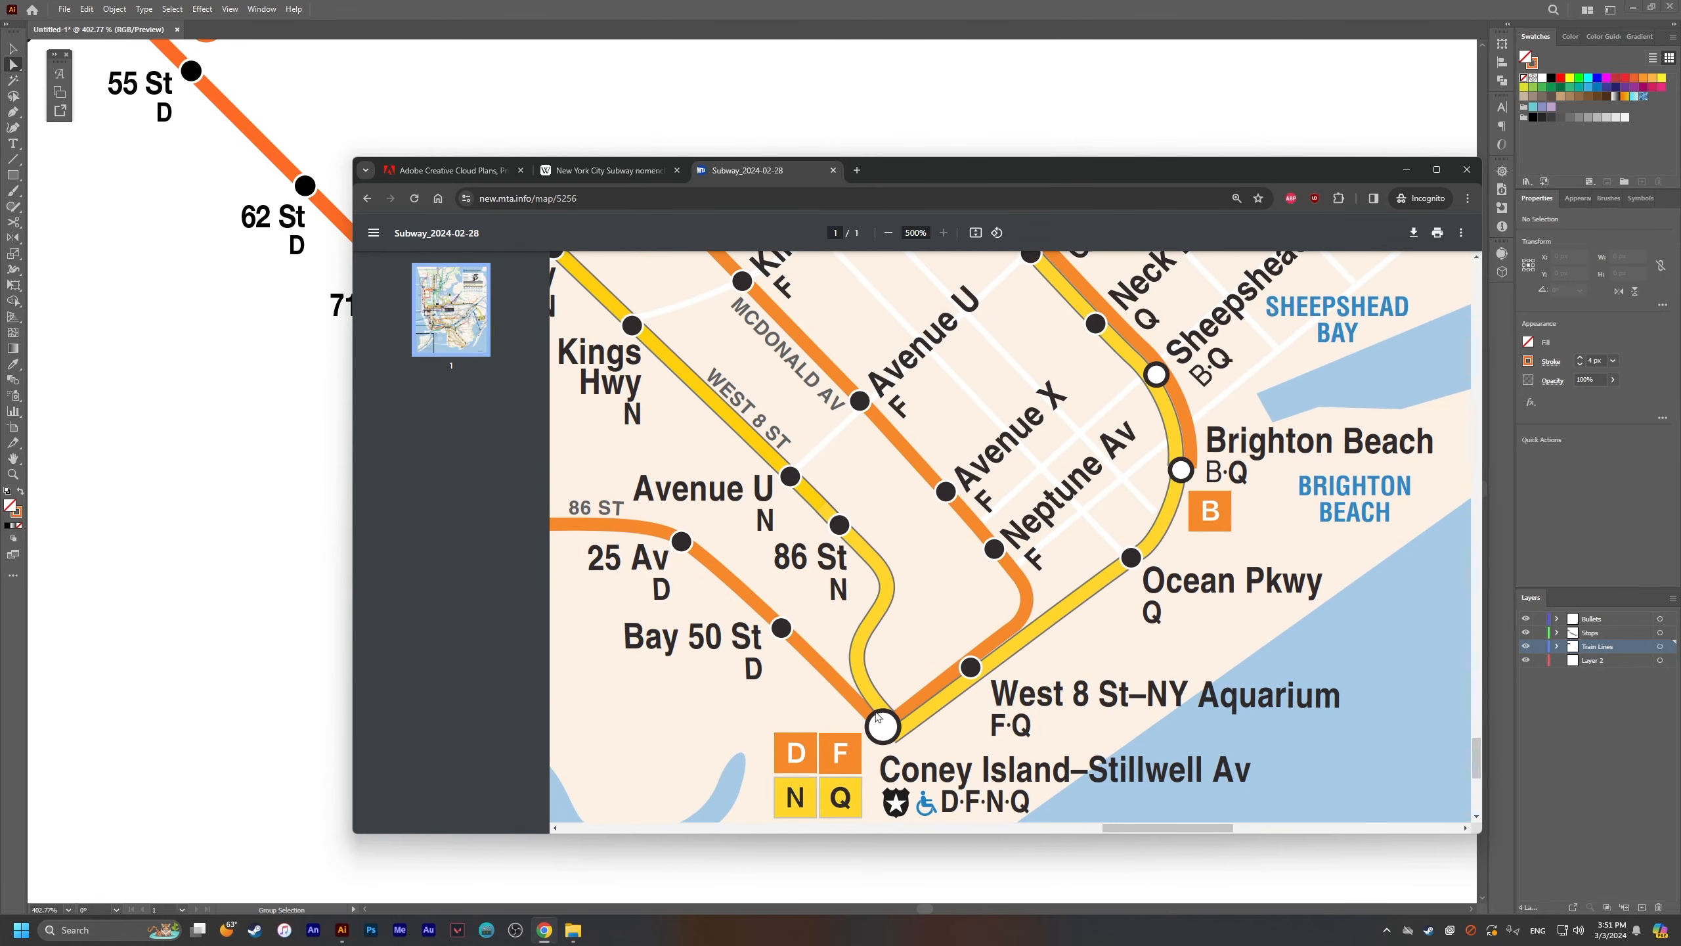
pyautogui.hotkey('alt', 'Tab')
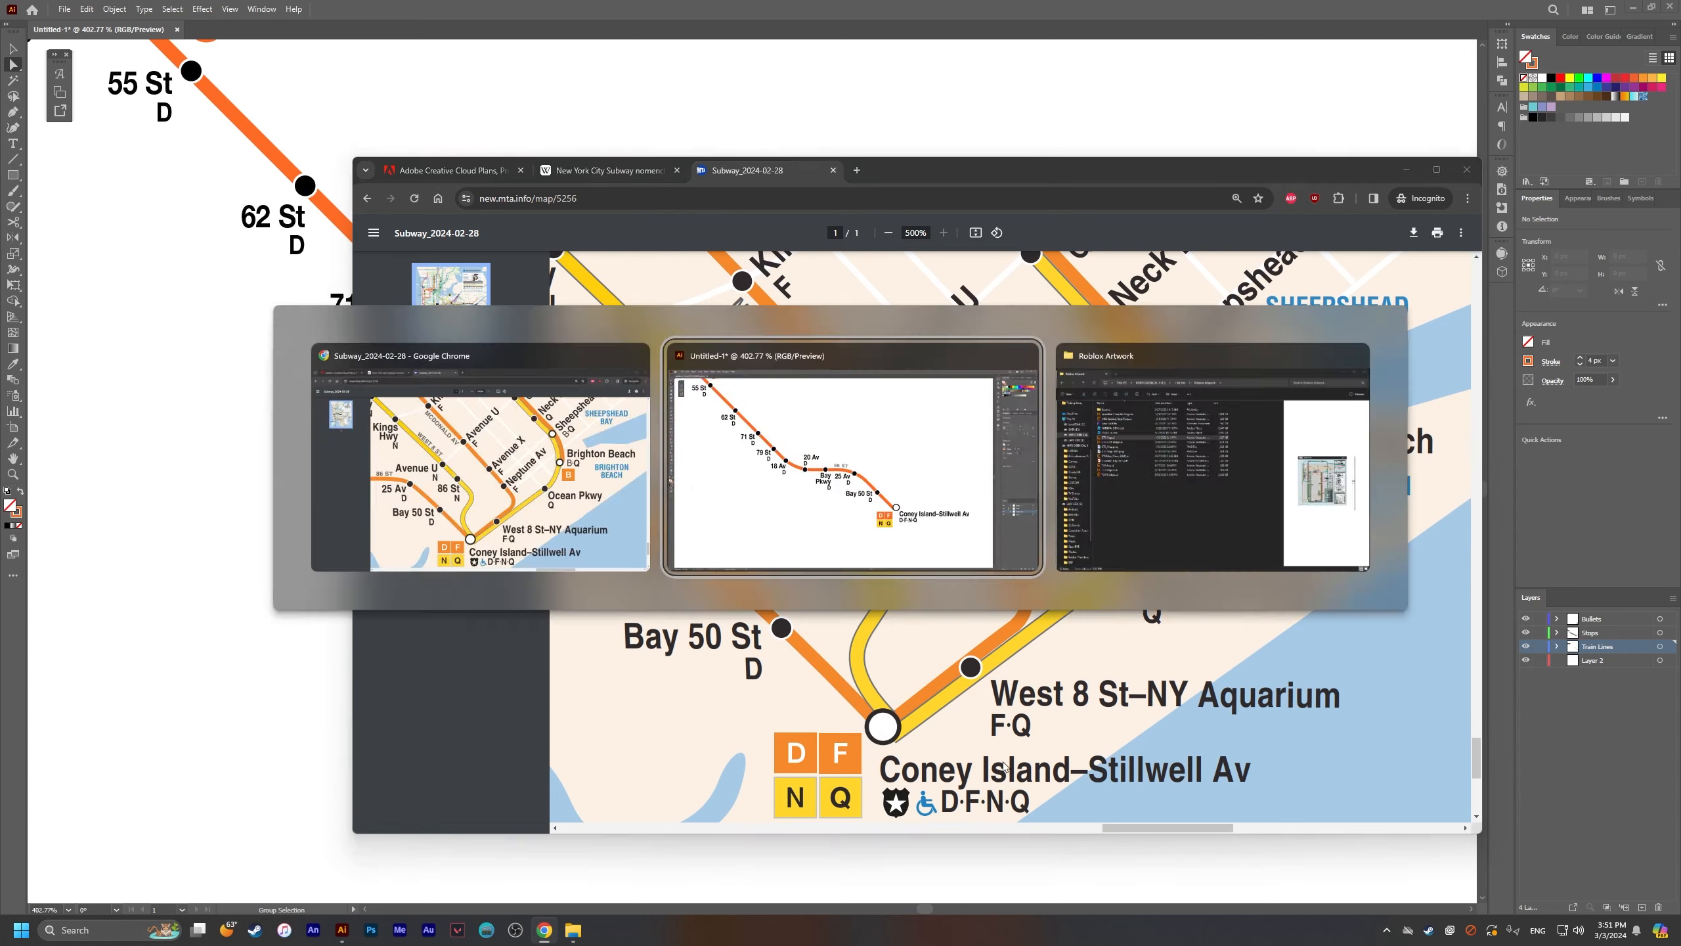
pyautogui.press('\\')
pyautogui.moveTo(1062, 514); pyautogui.dragTo(1142, 594)
pyautogui.press('v')
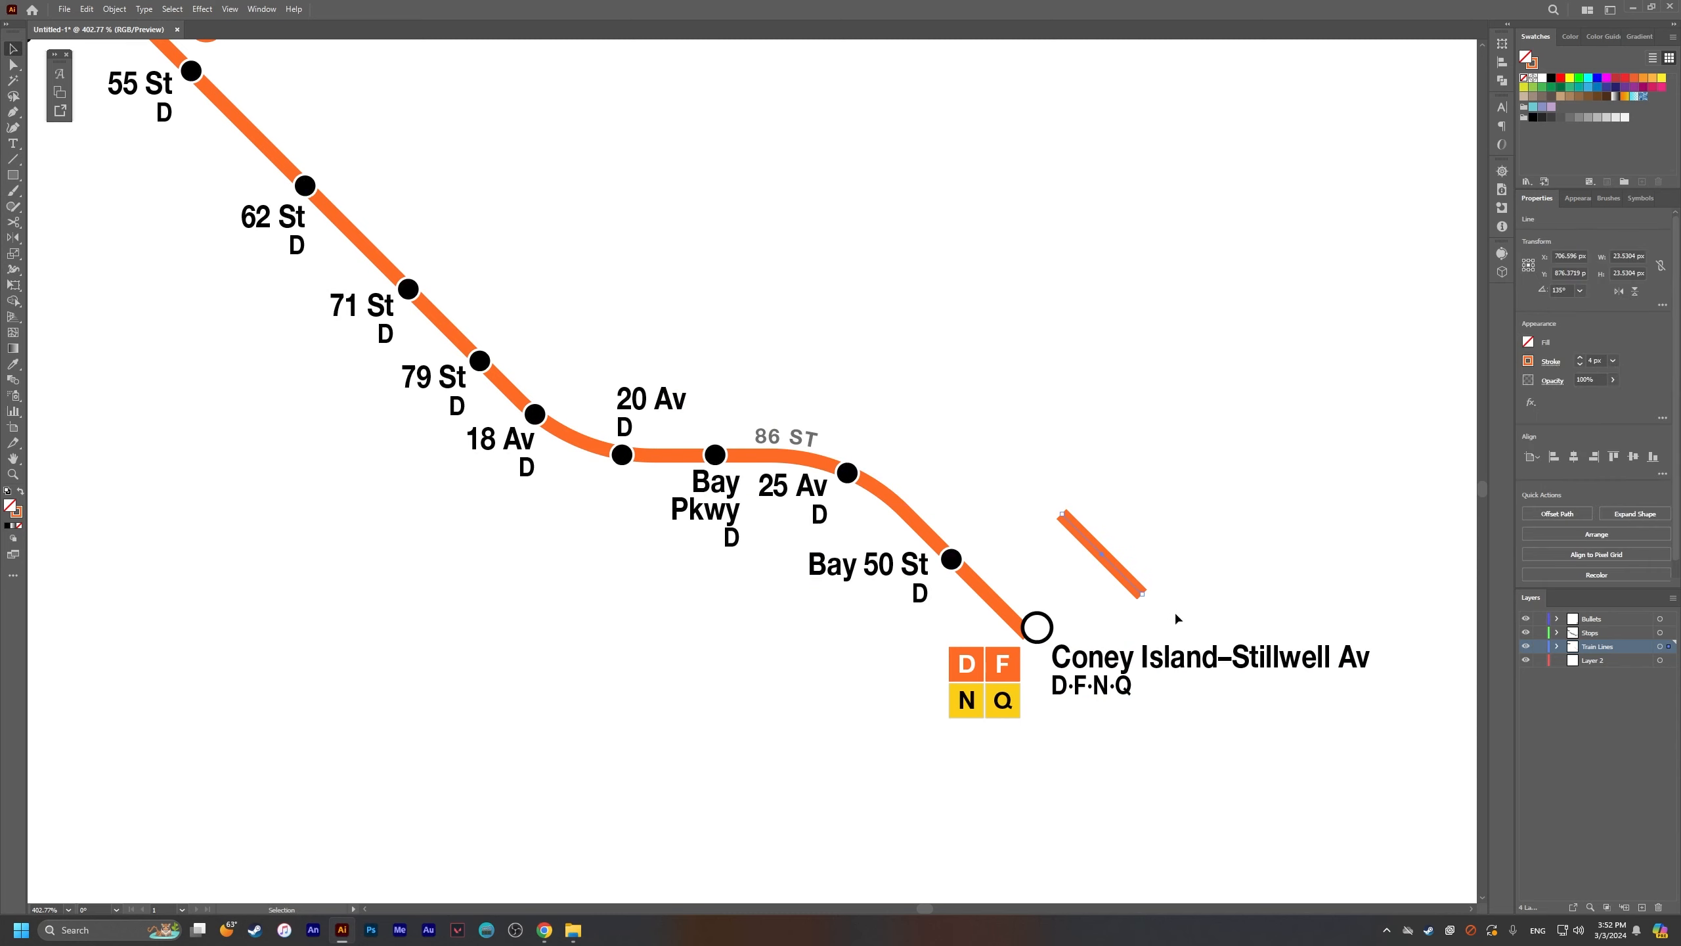
# Step: Sample the yellow of the Q bullet onto the new diagonal line's stroke
pyautogui.click(1022, 690)
pyautogui.hotkey('ctrl', 'z')
pyautogui.keyDown('shift'); pyautogui.click(1010, 693); pyautogui.keyUp('shift')
pyautogui.press('v')
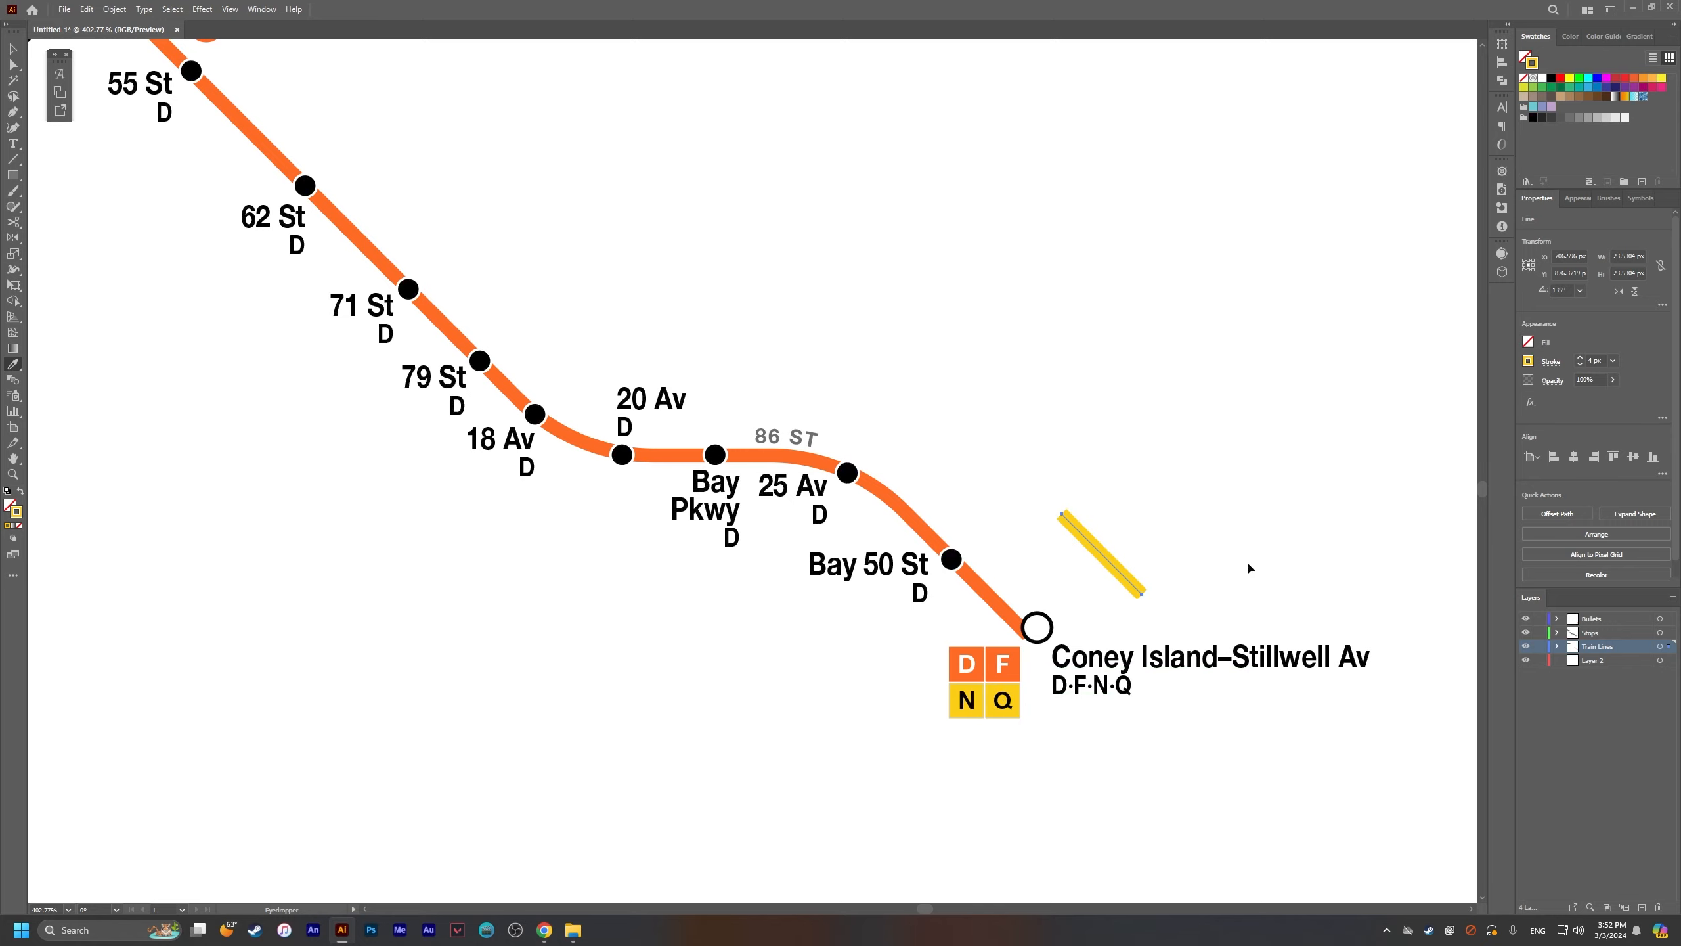
pyautogui.click(1248, 565)
# Step: Check the N line on the reference map and move the yellow line so its lower end meets the Coney Island–Stillwell Av stop
pyautogui.scroll(3, 973, 510)
pyautogui.moveTo(1194, 563); pyautogui.dragTo(759, 417)
pyautogui.click(938, 510)
pyautogui.hotkey('alt', 'Tab')
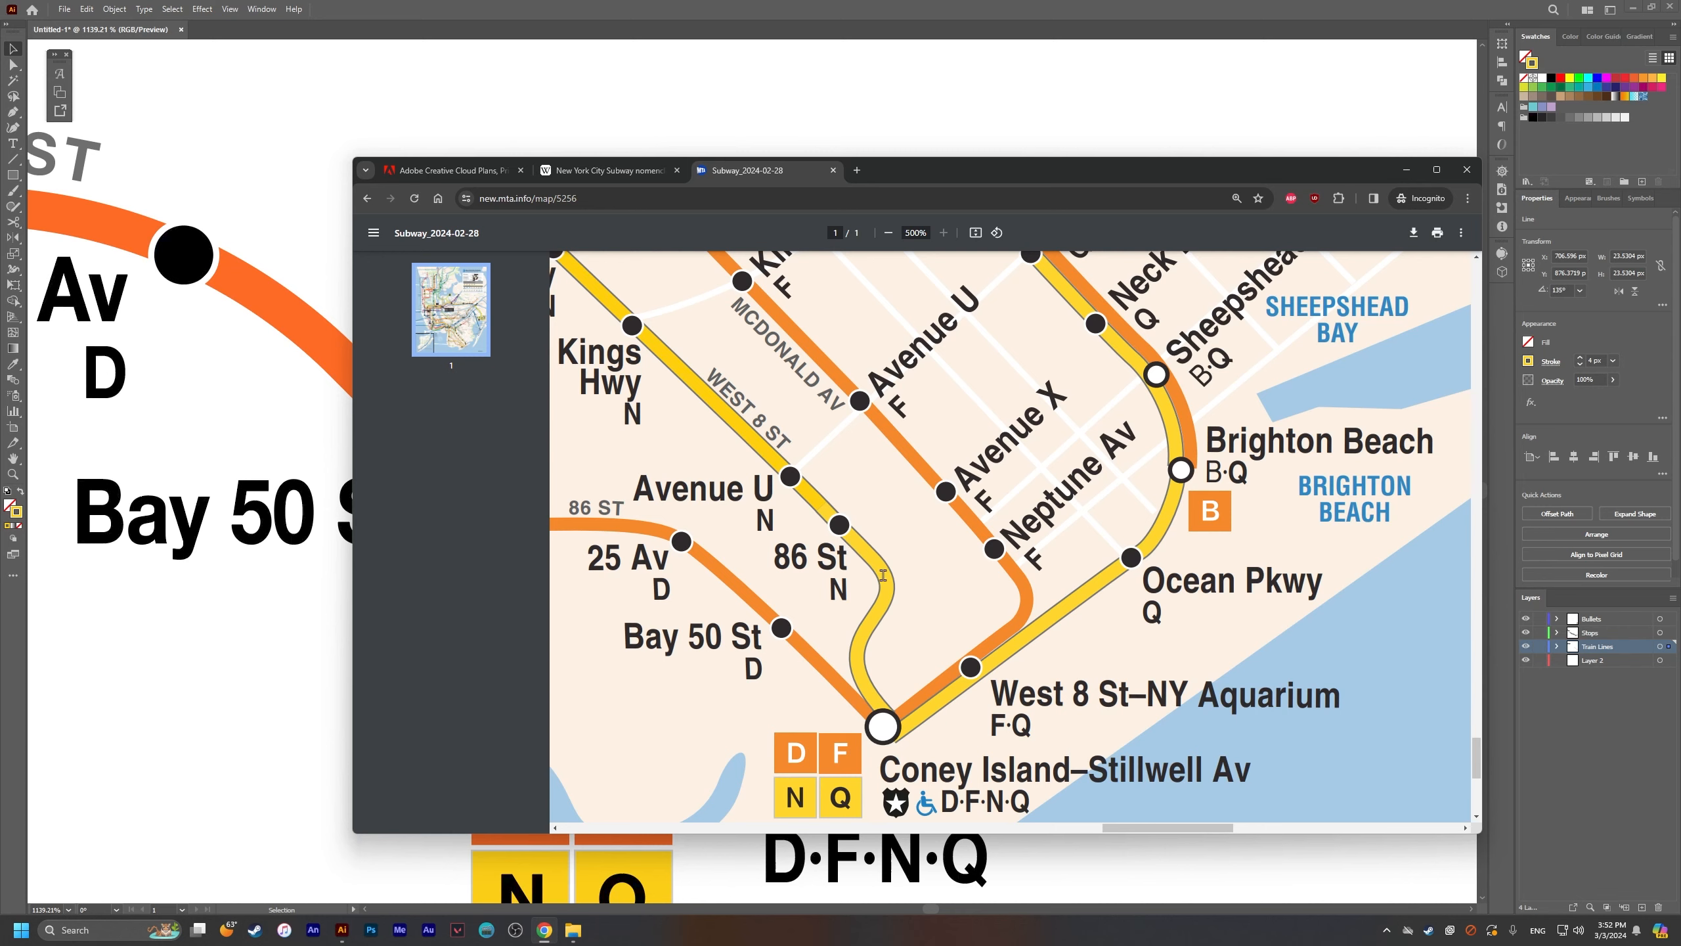
pyautogui.hotkey('alt', 'Tab')
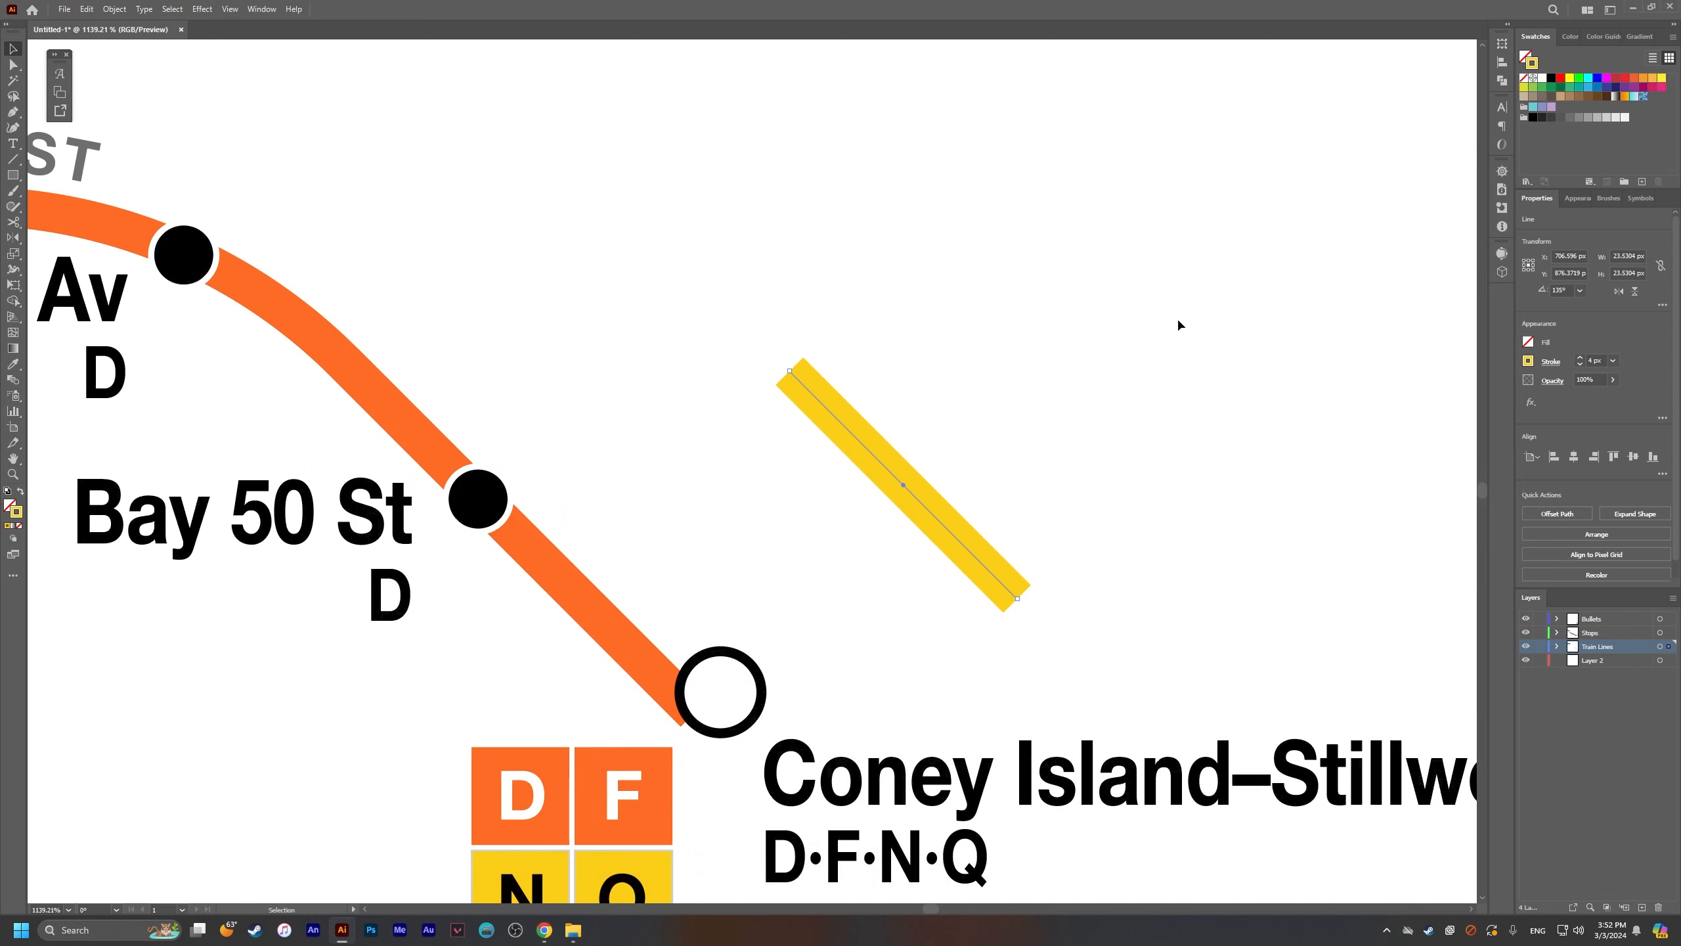
pyautogui.moveTo(1002, 571); pyautogui.dragTo(750, 635)
# Step: Add a second 4 px yellow stroke to the diagonal line beneath the Q-yellow one and select the lower stroke
pyautogui.click(1569, 198)
pyautogui.click(1601, 240)
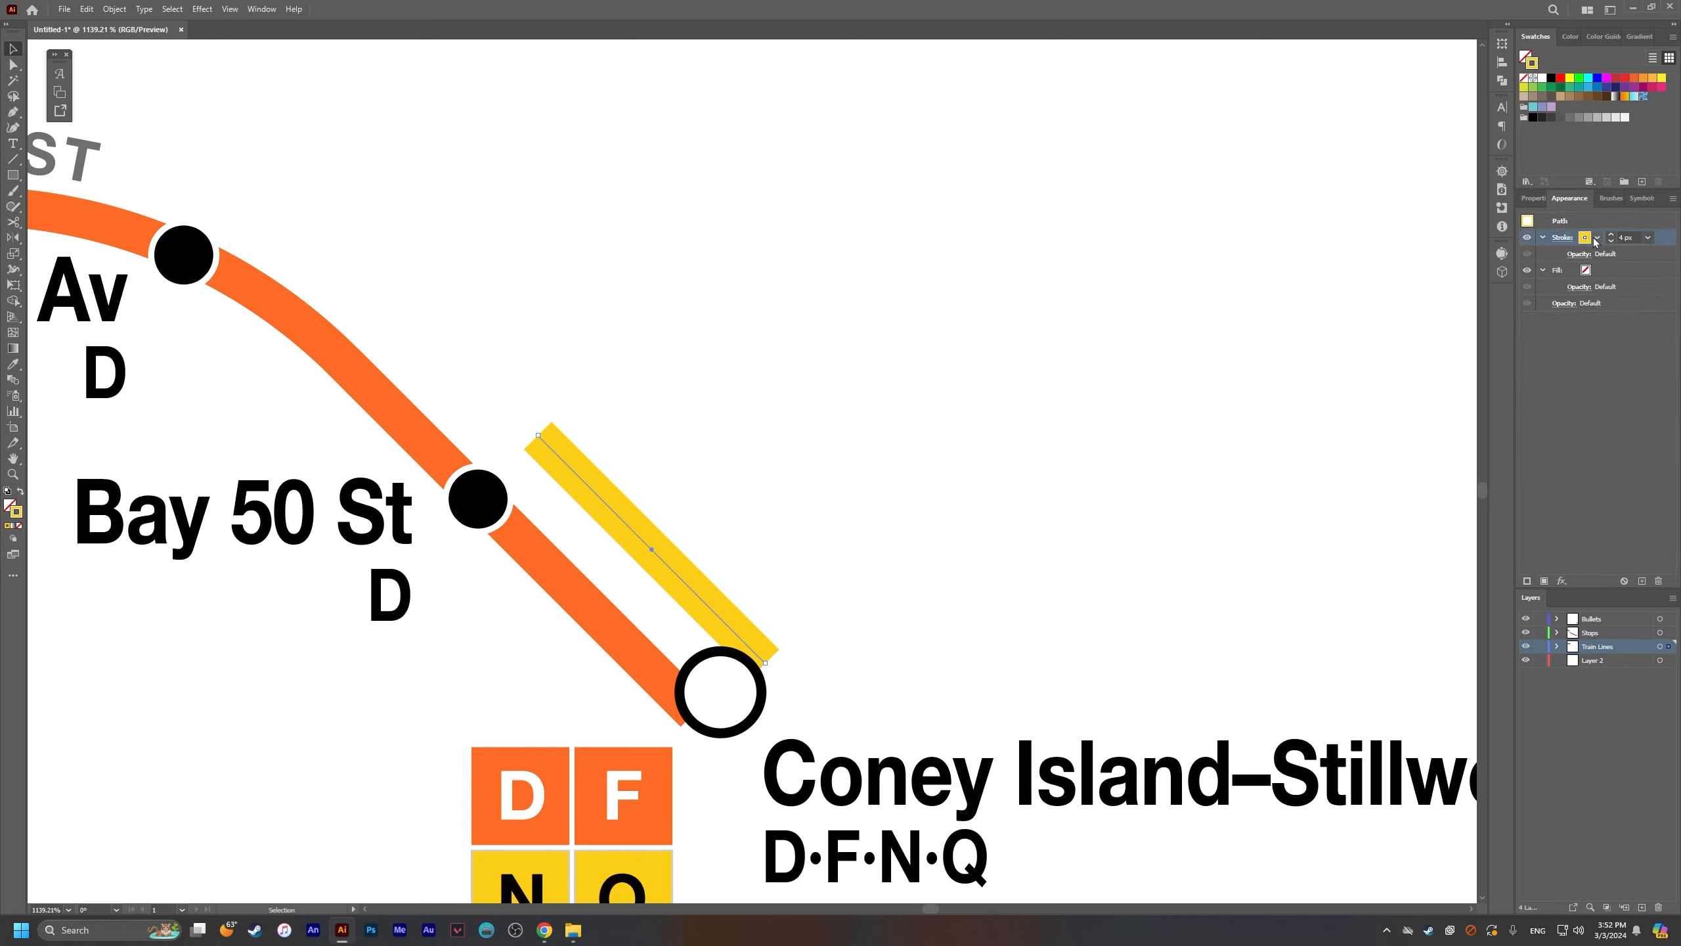
pyautogui.click(1526, 580)
pyautogui.click(1635, 271)
pyautogui.click(1664, 239)
pyautogui.click(1661, 275)
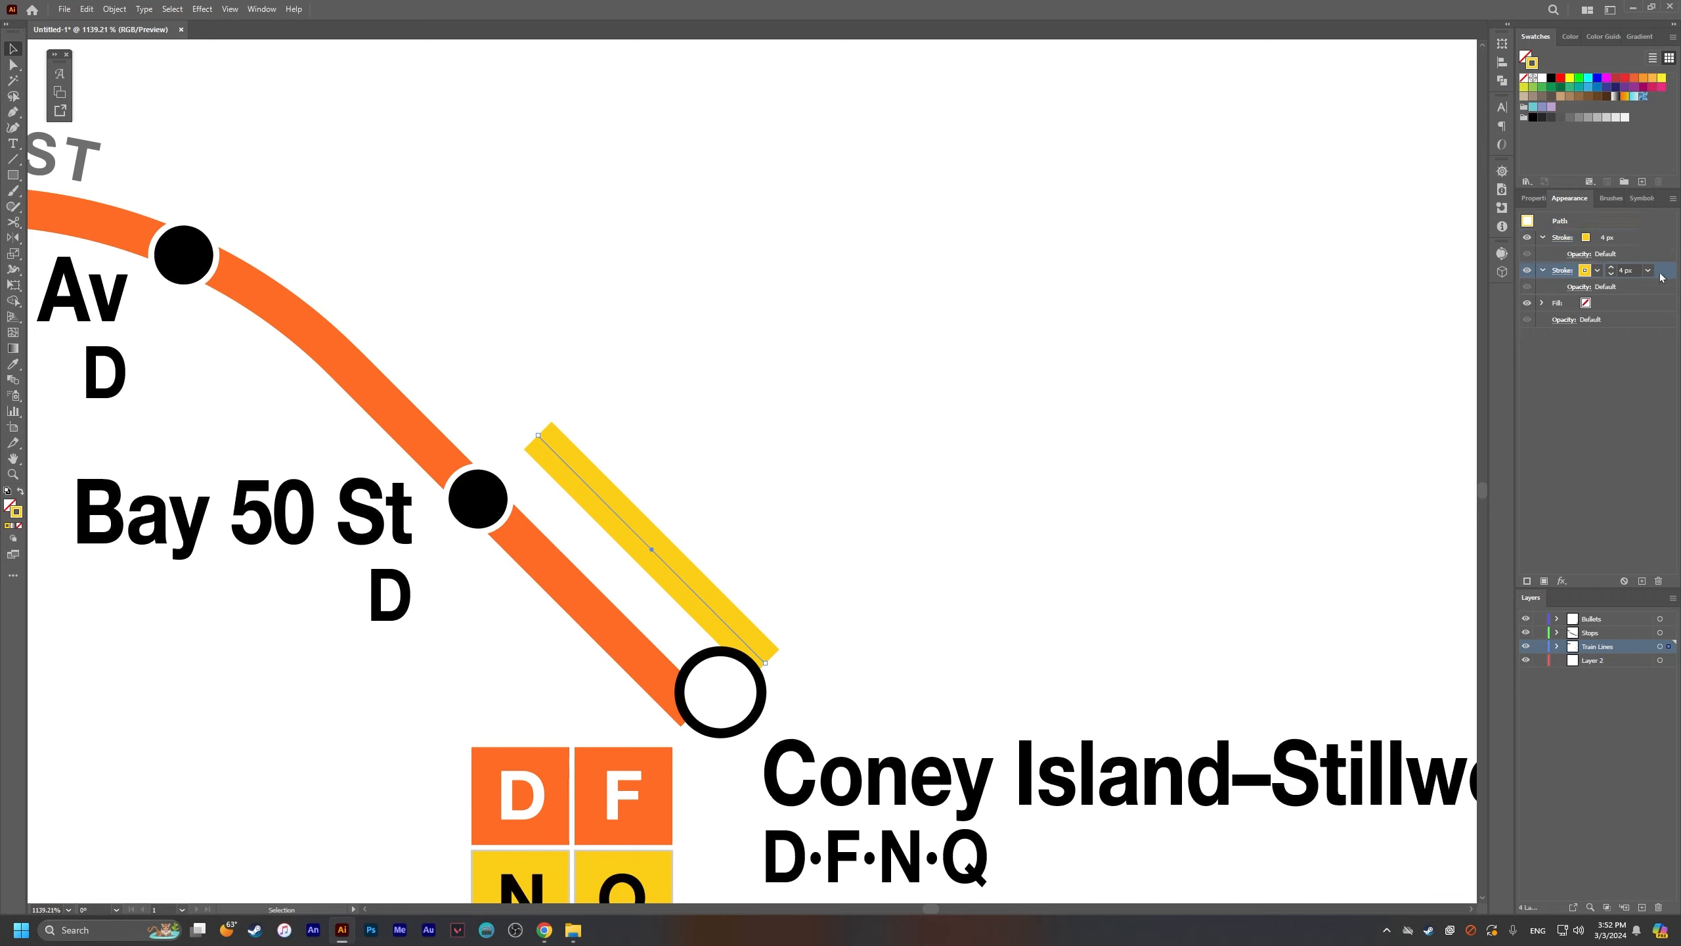
# Step: Color the line's lower stroke light gray, checking the Q bullet's outline gray for the match
pyautogui.click(1598, 274)
pyautogui.click(1598, 274)
pyautogui.moveTo(751, 722); pyautogui.dragTo(1011, 561)
pyautogui.click(1580, 119)
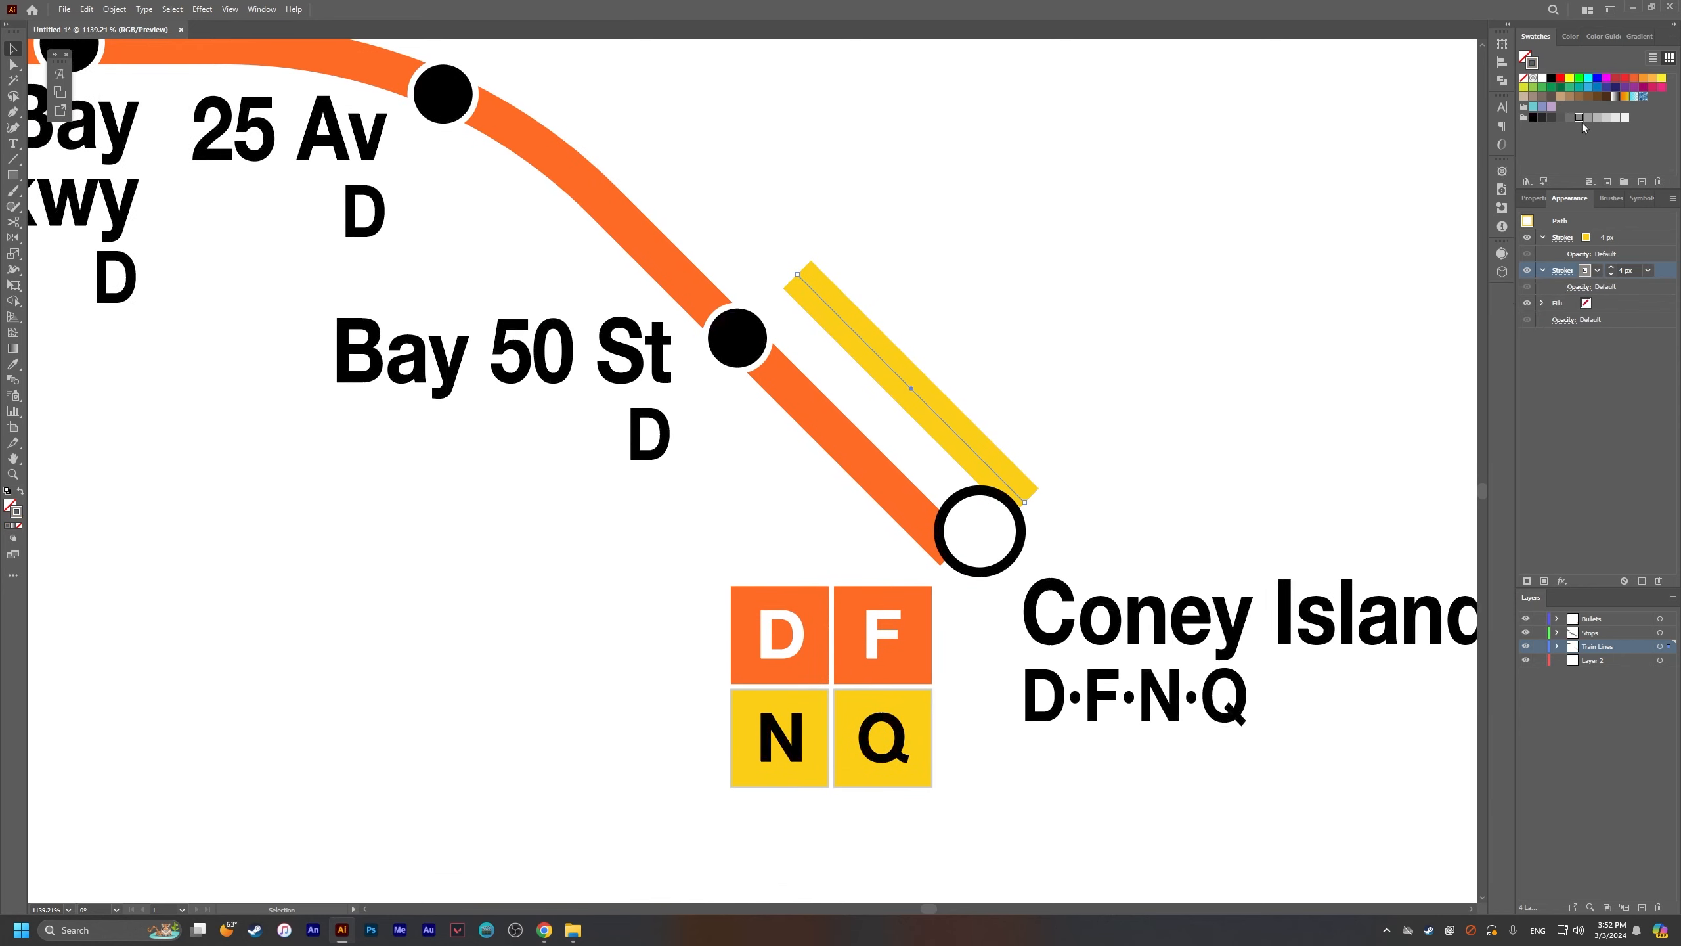
pyautogui.click(1589, 119)
pyautogui.click(953, 751)
pyautogui.press('a')
pyautogui.click(917, 712)
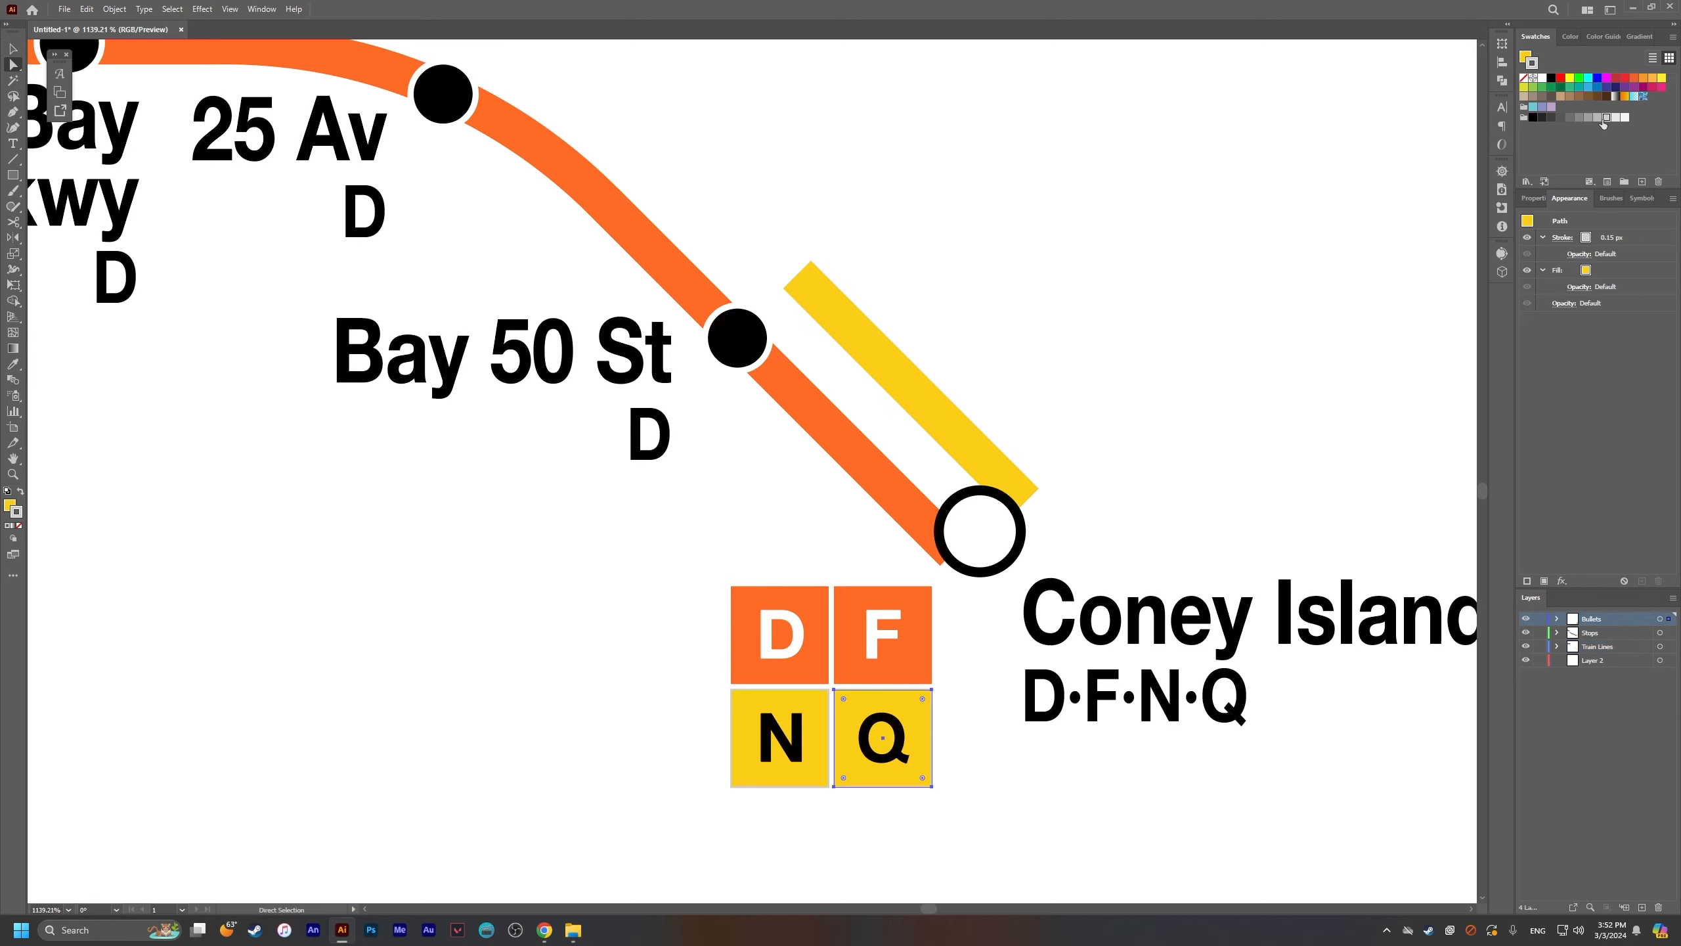
pyautogui.click(917, 441)
pyautogui.moveTo(1018, 432); pyautogui.dragTo(936, 388)
pyautogui.click(1586, 271)
pyautogui.click(1586, 270)
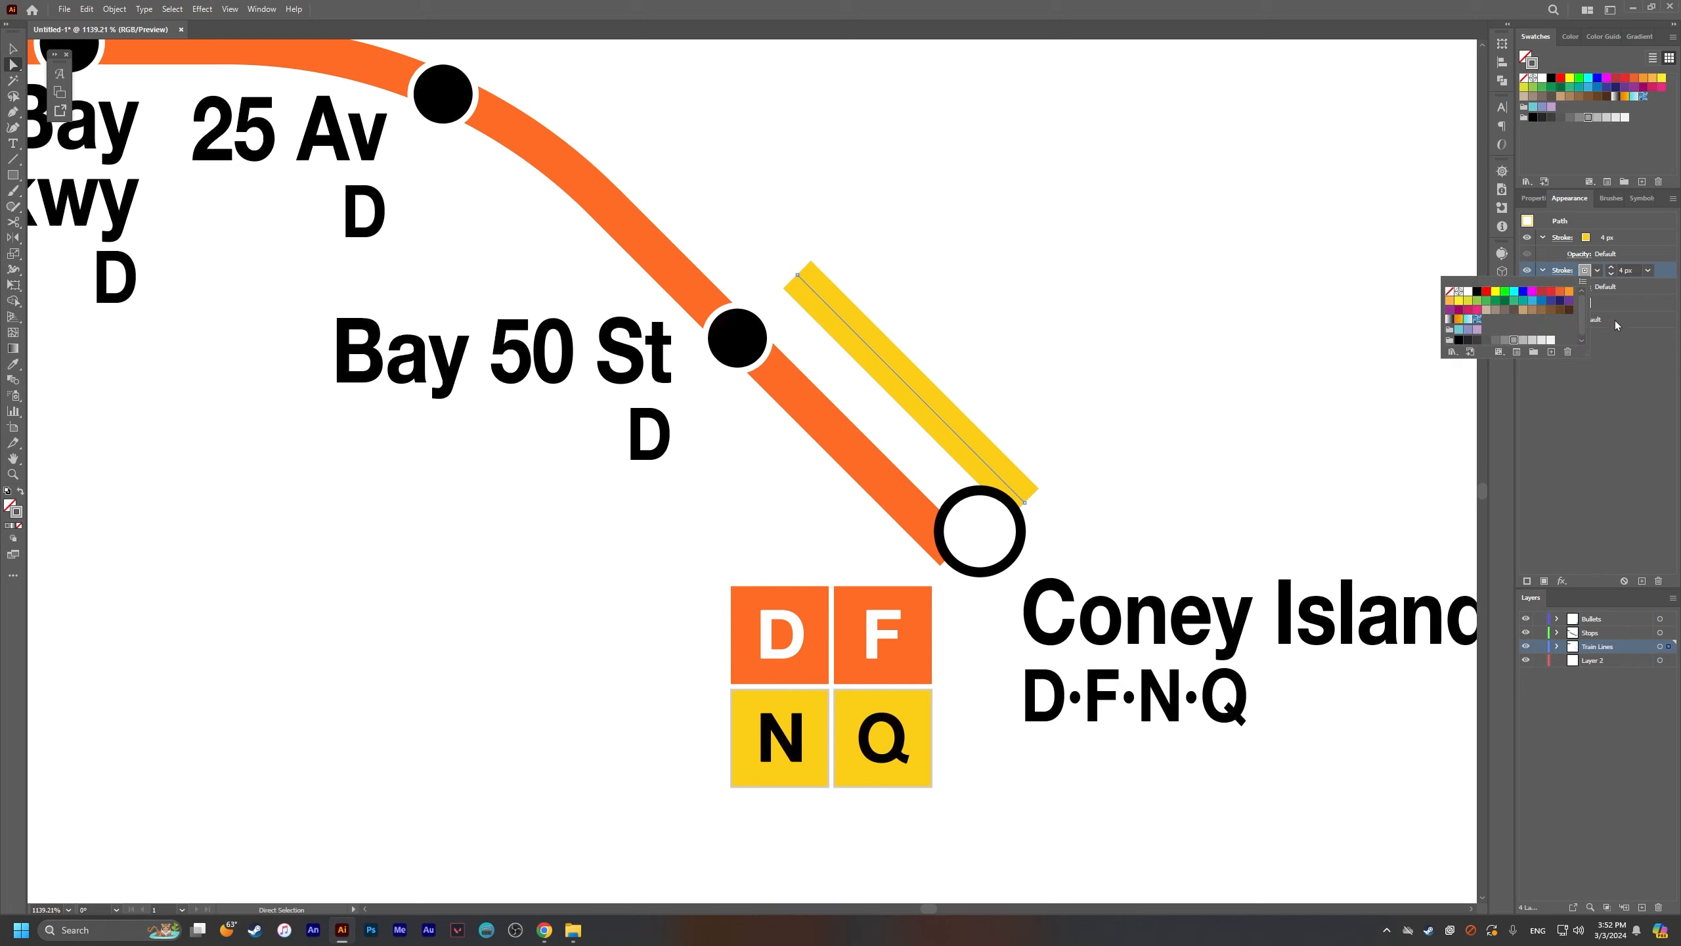
pyautogui.click(1527, 340)
pyautogui.press('v')
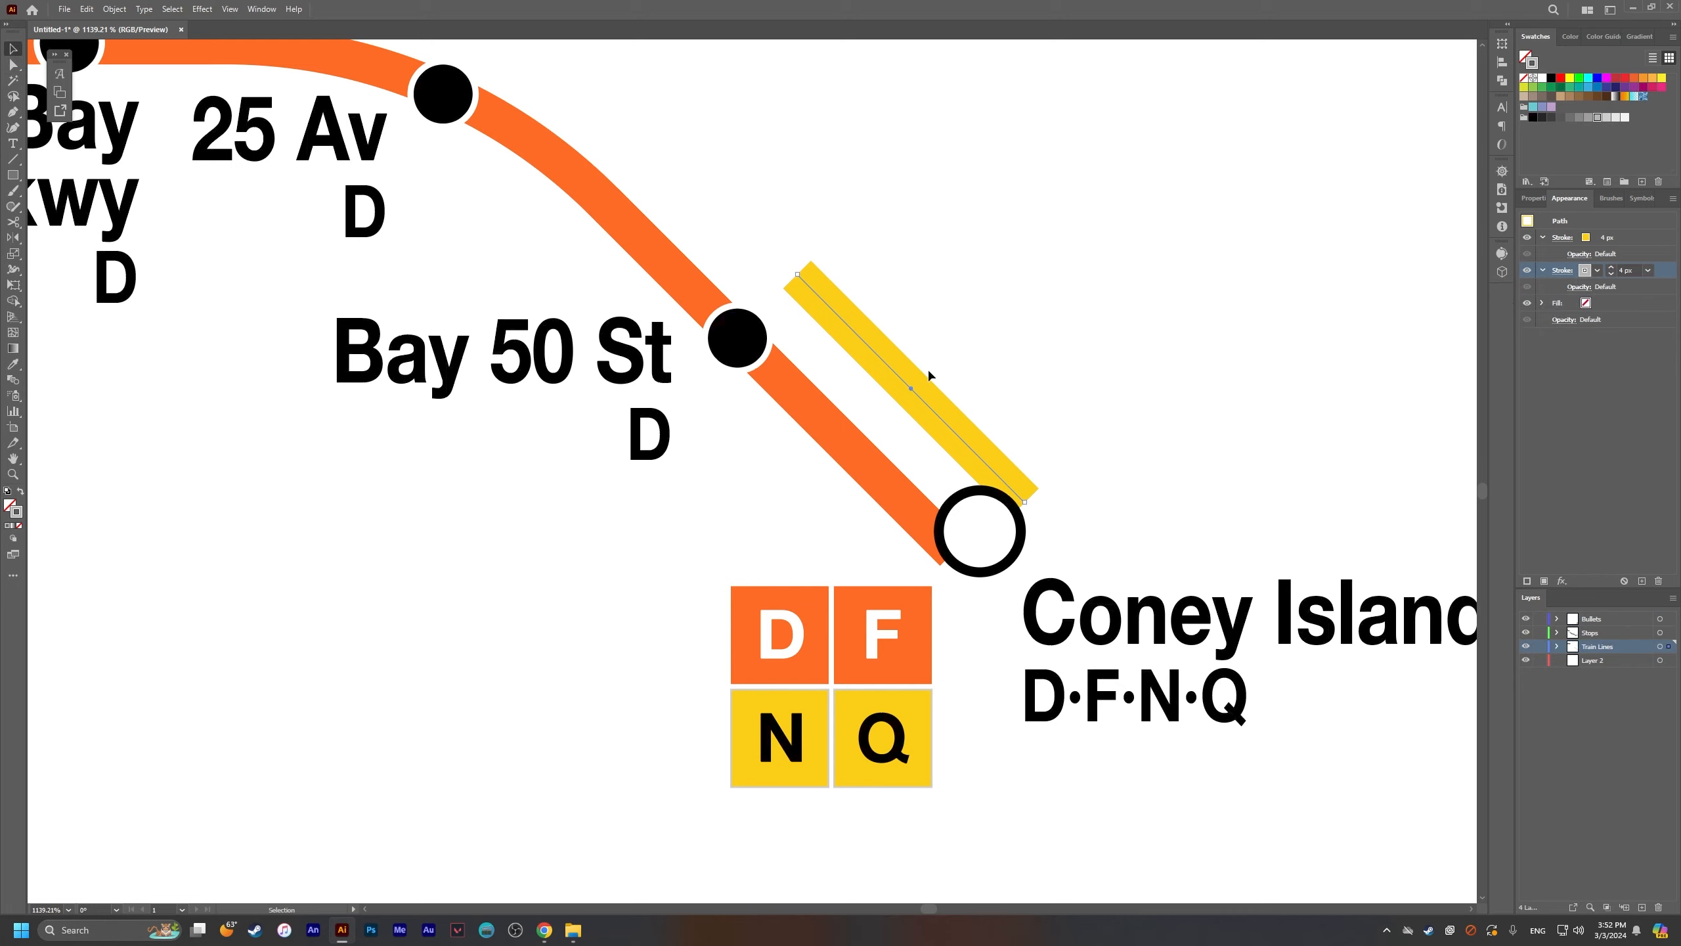
# Step: Reduce the line's upper yellow stroke to 3.6 px and compare its edge with the N line on the reference map
pyautogui.click(1610, 240)
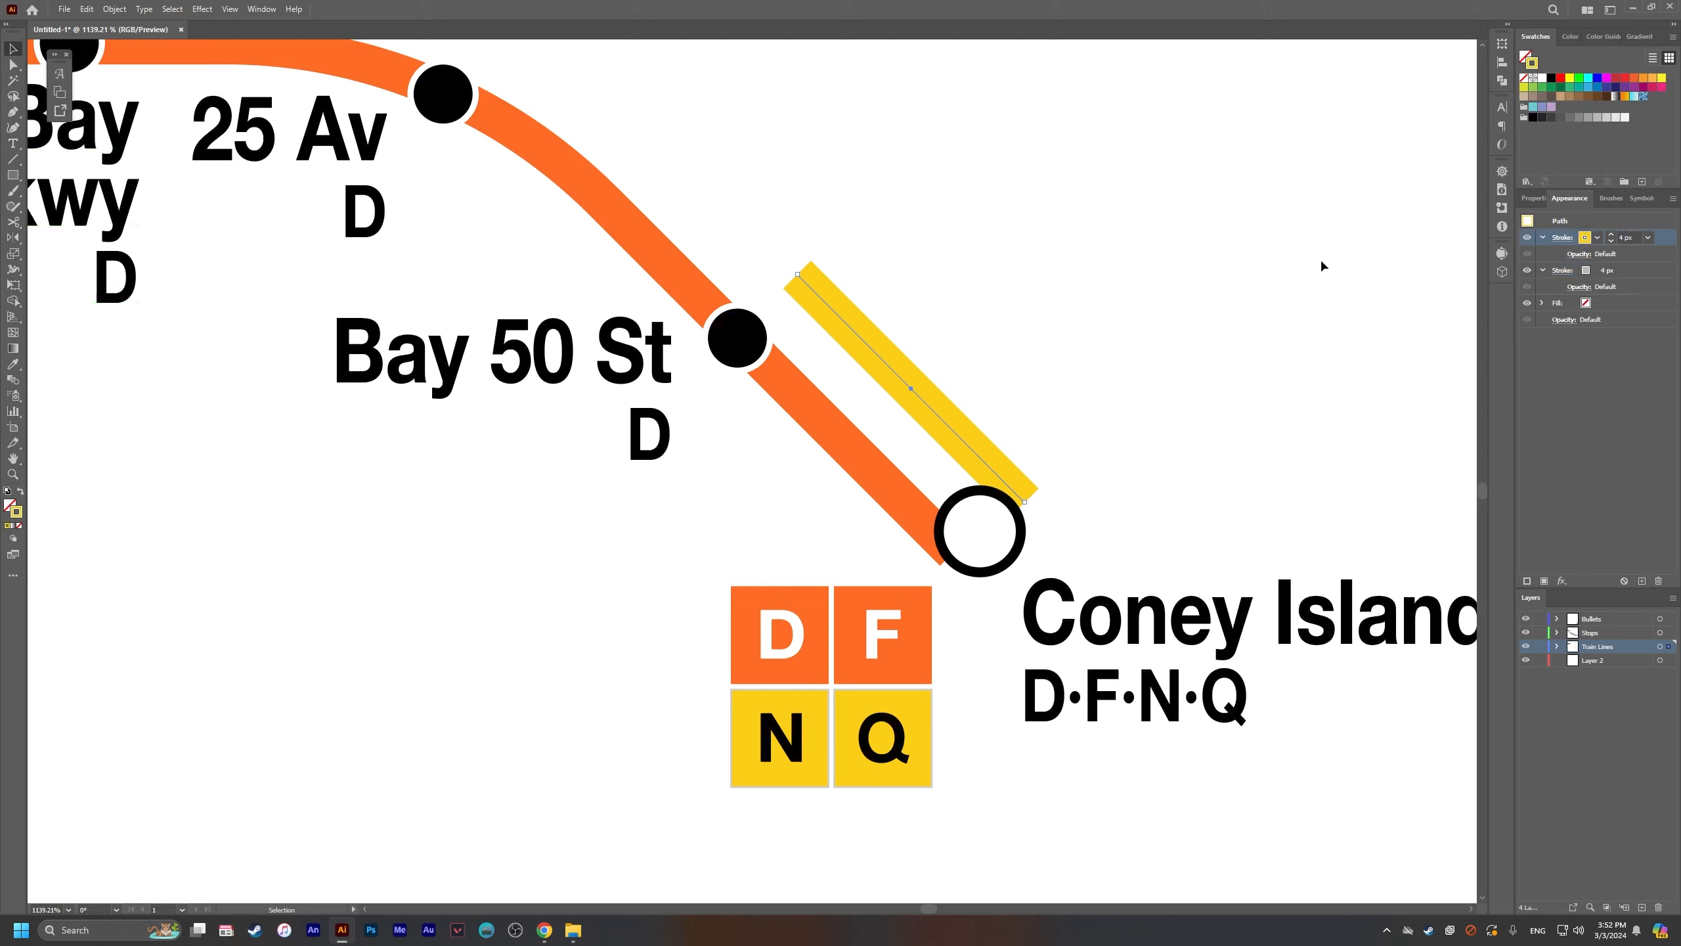
pyautogui.click(1613, 243)
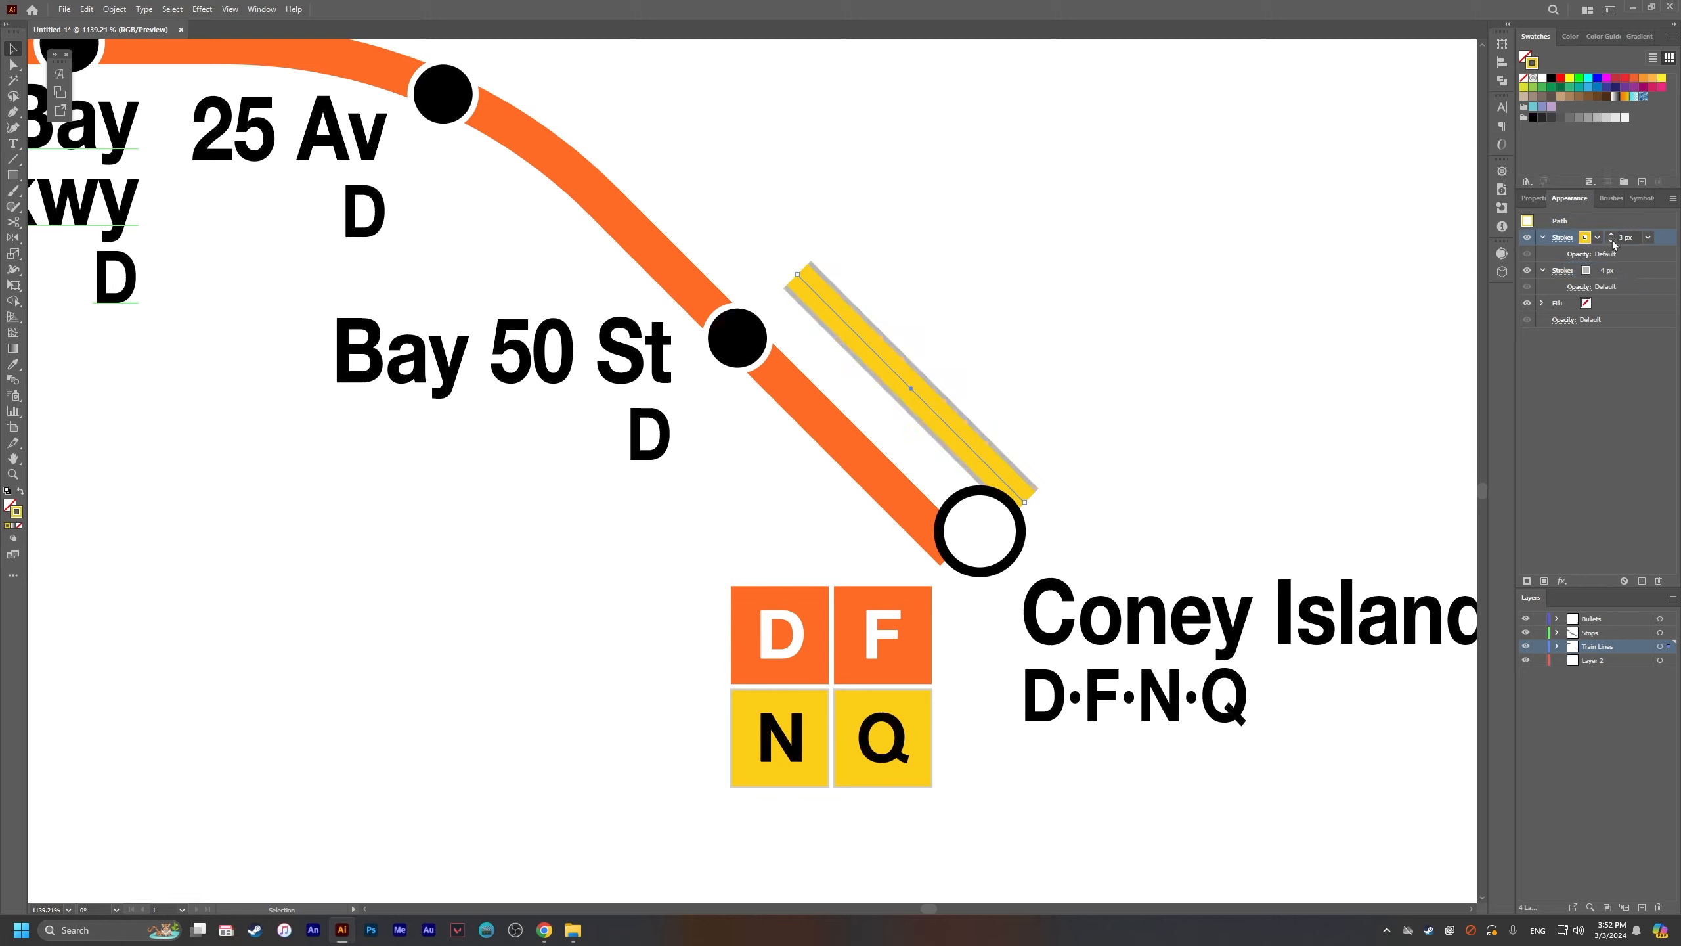
pyautogui.moveTo(1624, 241); pyautogui.dragTo(1609, 241)
pyautogui.write('.75')
pyautogui.press('Return')
pyautogui.click(1629, 235)
pyautogui.write('6')
pyautogui.press('Return')
pyautogui.click(1238, 300)
pyautogui.moveTo(1201, 328); pyautogui.dragTo(964, 297)
pyautogui.hotkey('alt', 'Tab')
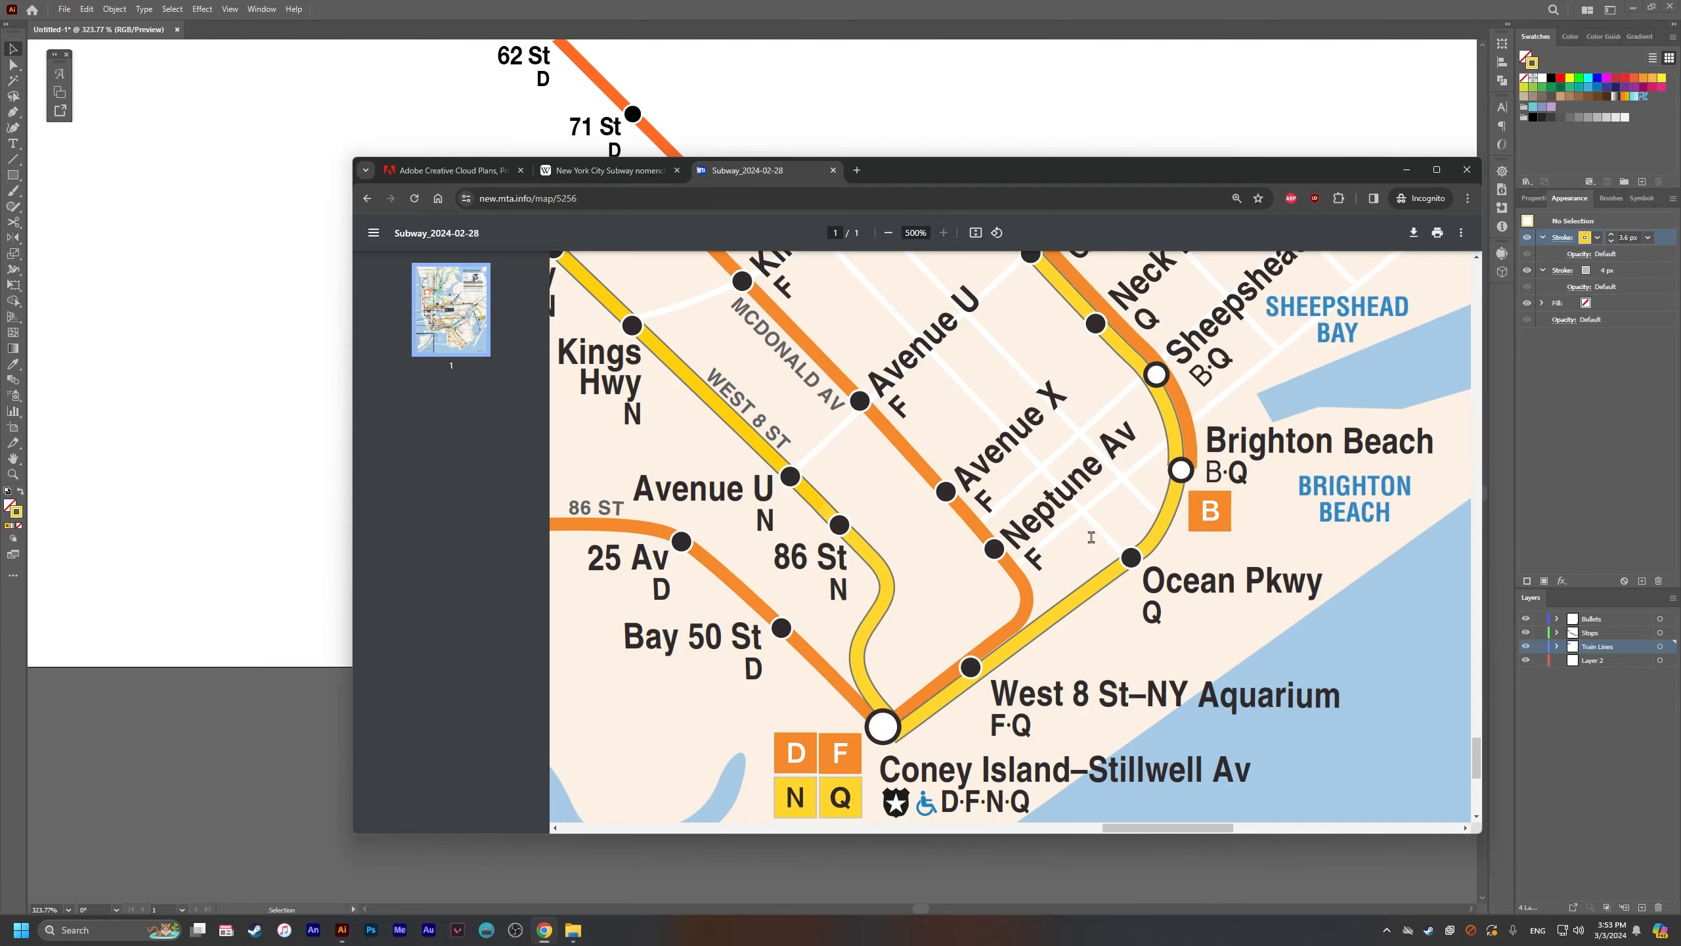
pyautogui.hotkey('alt', 'Tab')
# Step: Change the line's lower stroke to a darker gray and compare the outline with the reference map
pyautogui.scroll(5, 1194, 338)
pyautogui.click(1091, 387)
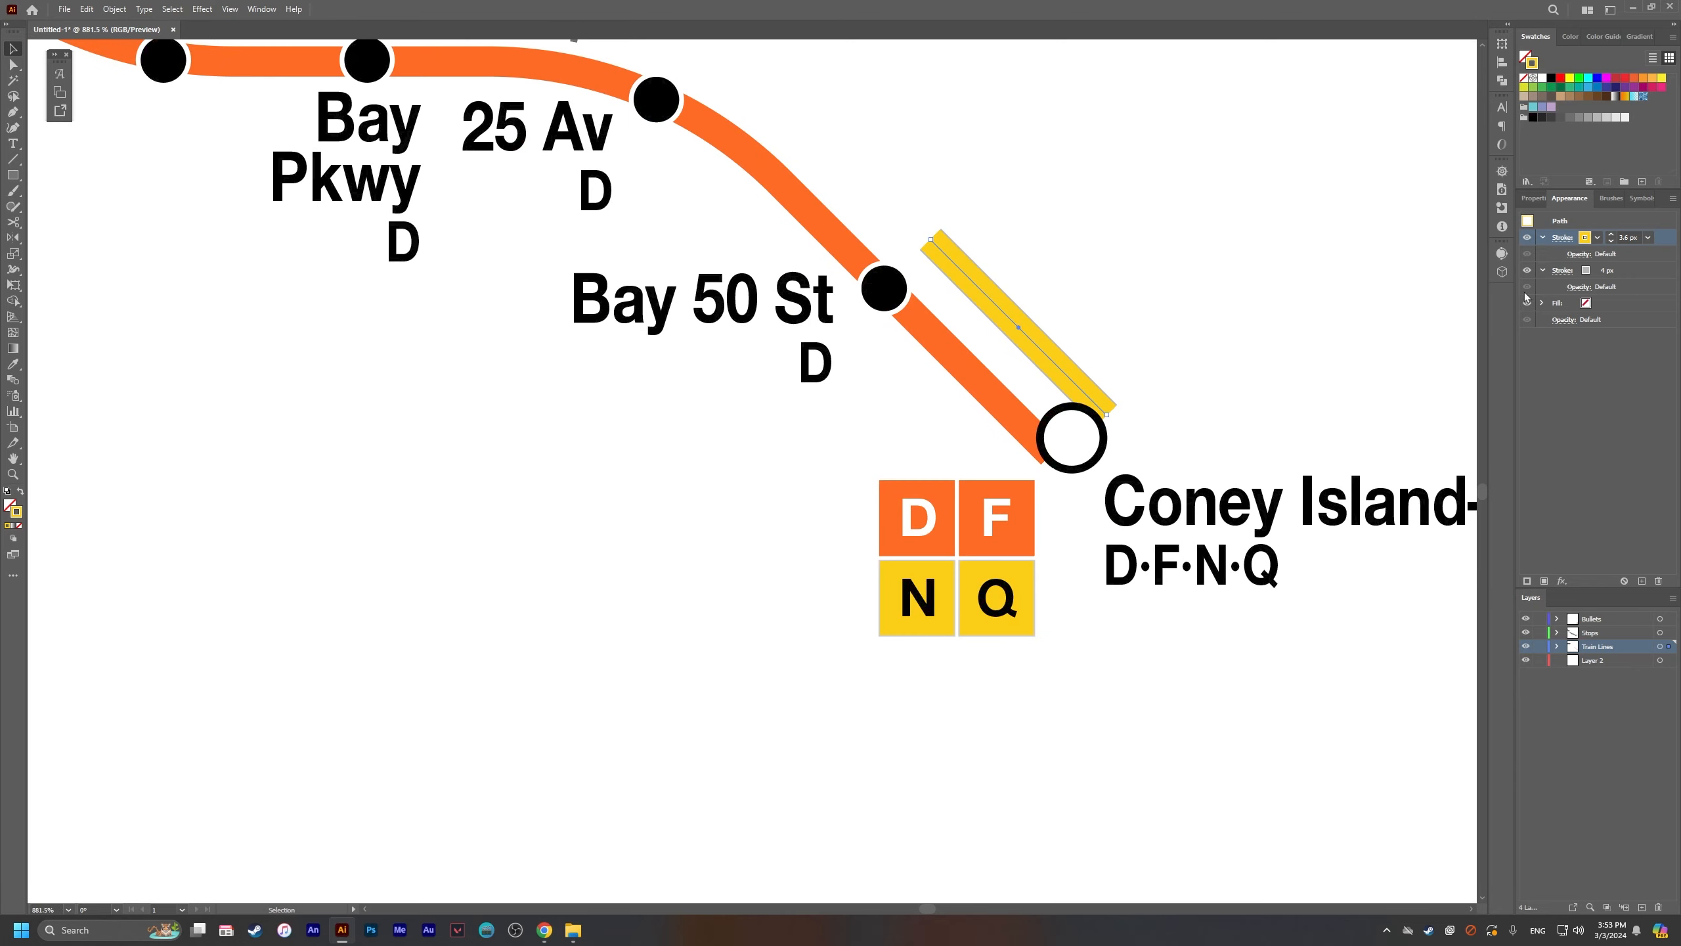
pyautogui.click(1598, 270)
pyautogui.click(1509, 342)
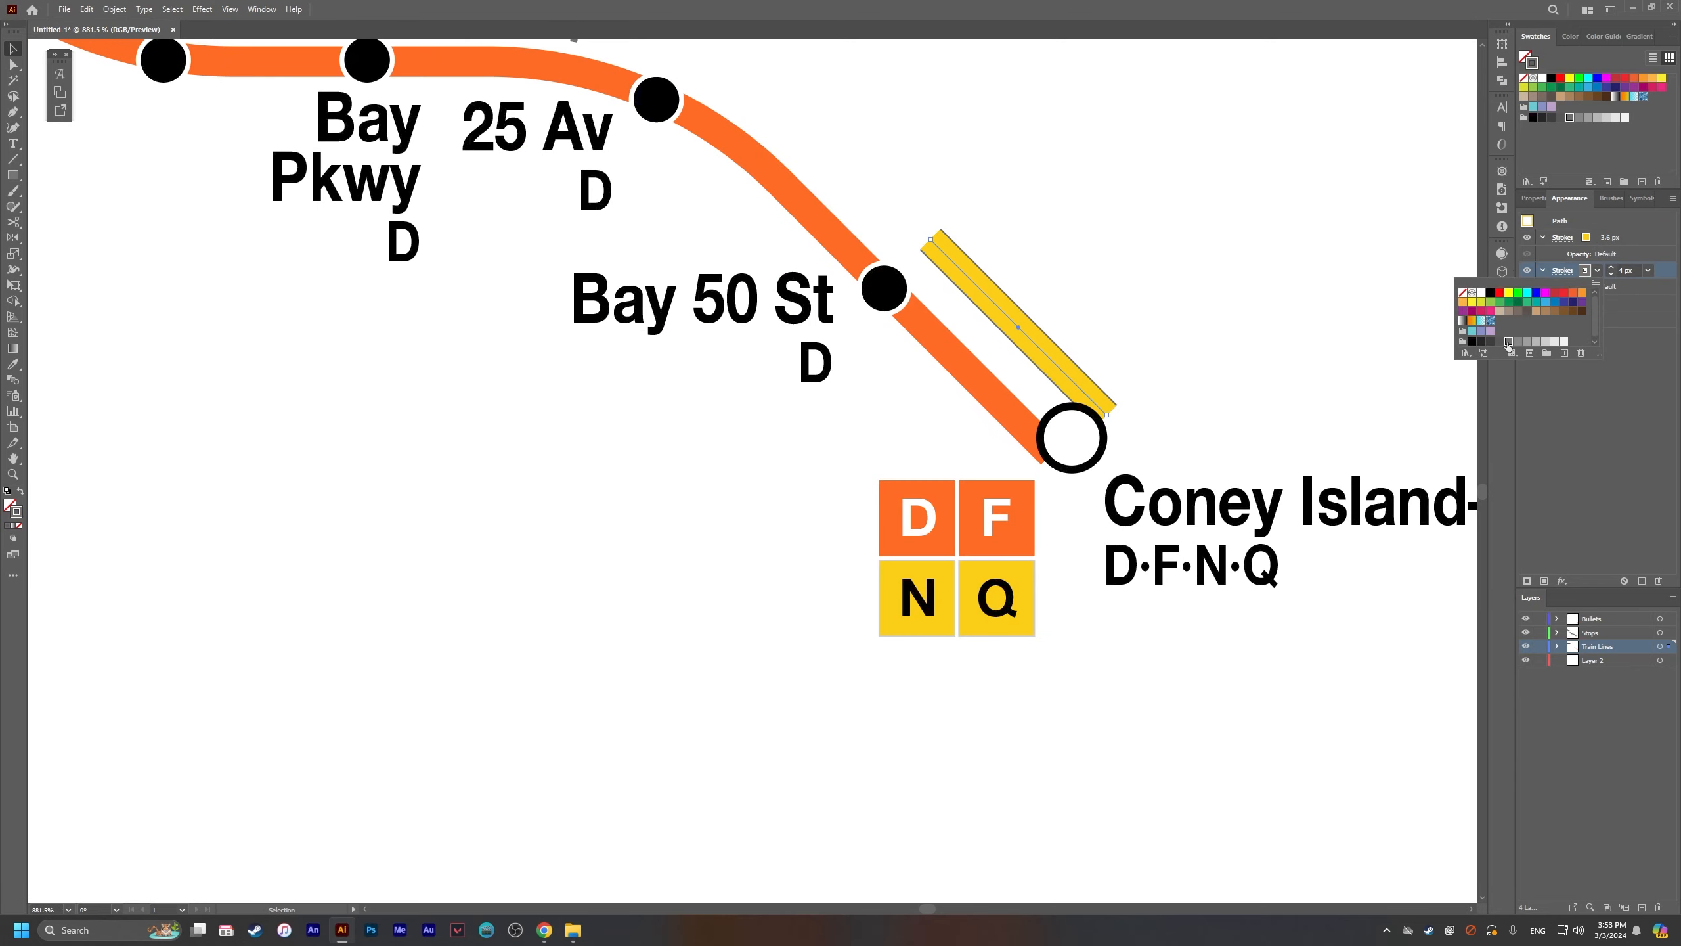
pyautogui.hotkey('alt', 'Tab')
pyautogui.hotkey('alt', 'Tab')
pyautogui.click(1213, 363)
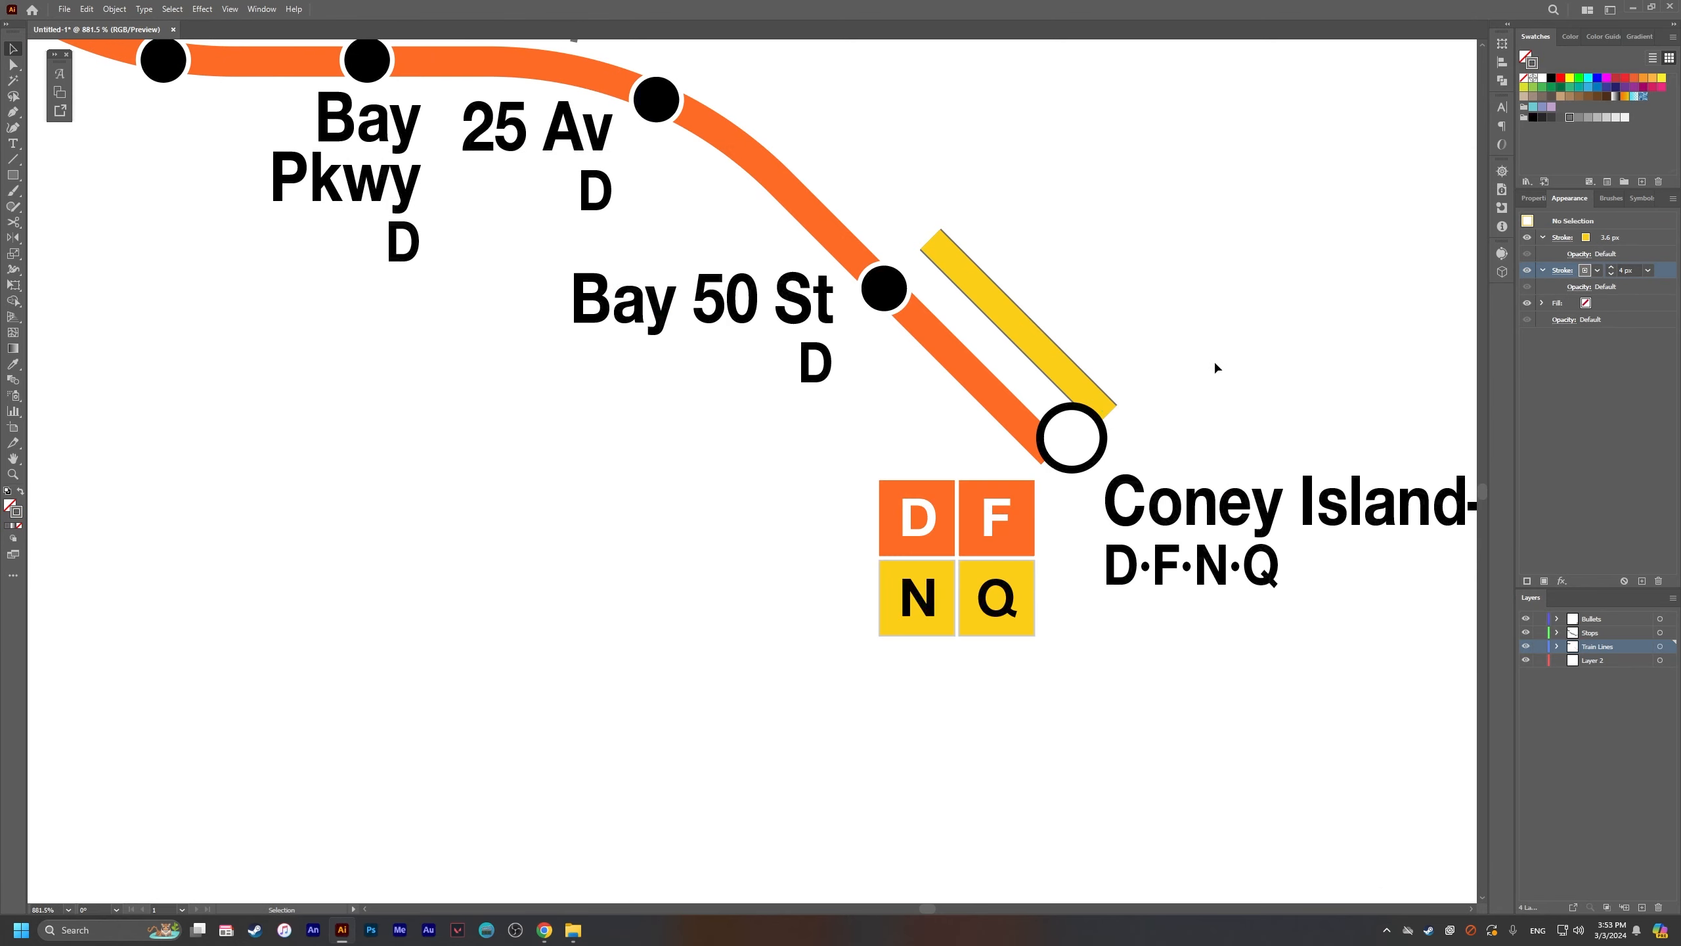
pyautogui.moveTo(1209, 365); pyautogui.dragTo(1407, 439)
pyautogui.moveTo(1278, 429); pyautogui.dragTo(1434, 468)
pyautogui.hotkey('alt', 'Tab')
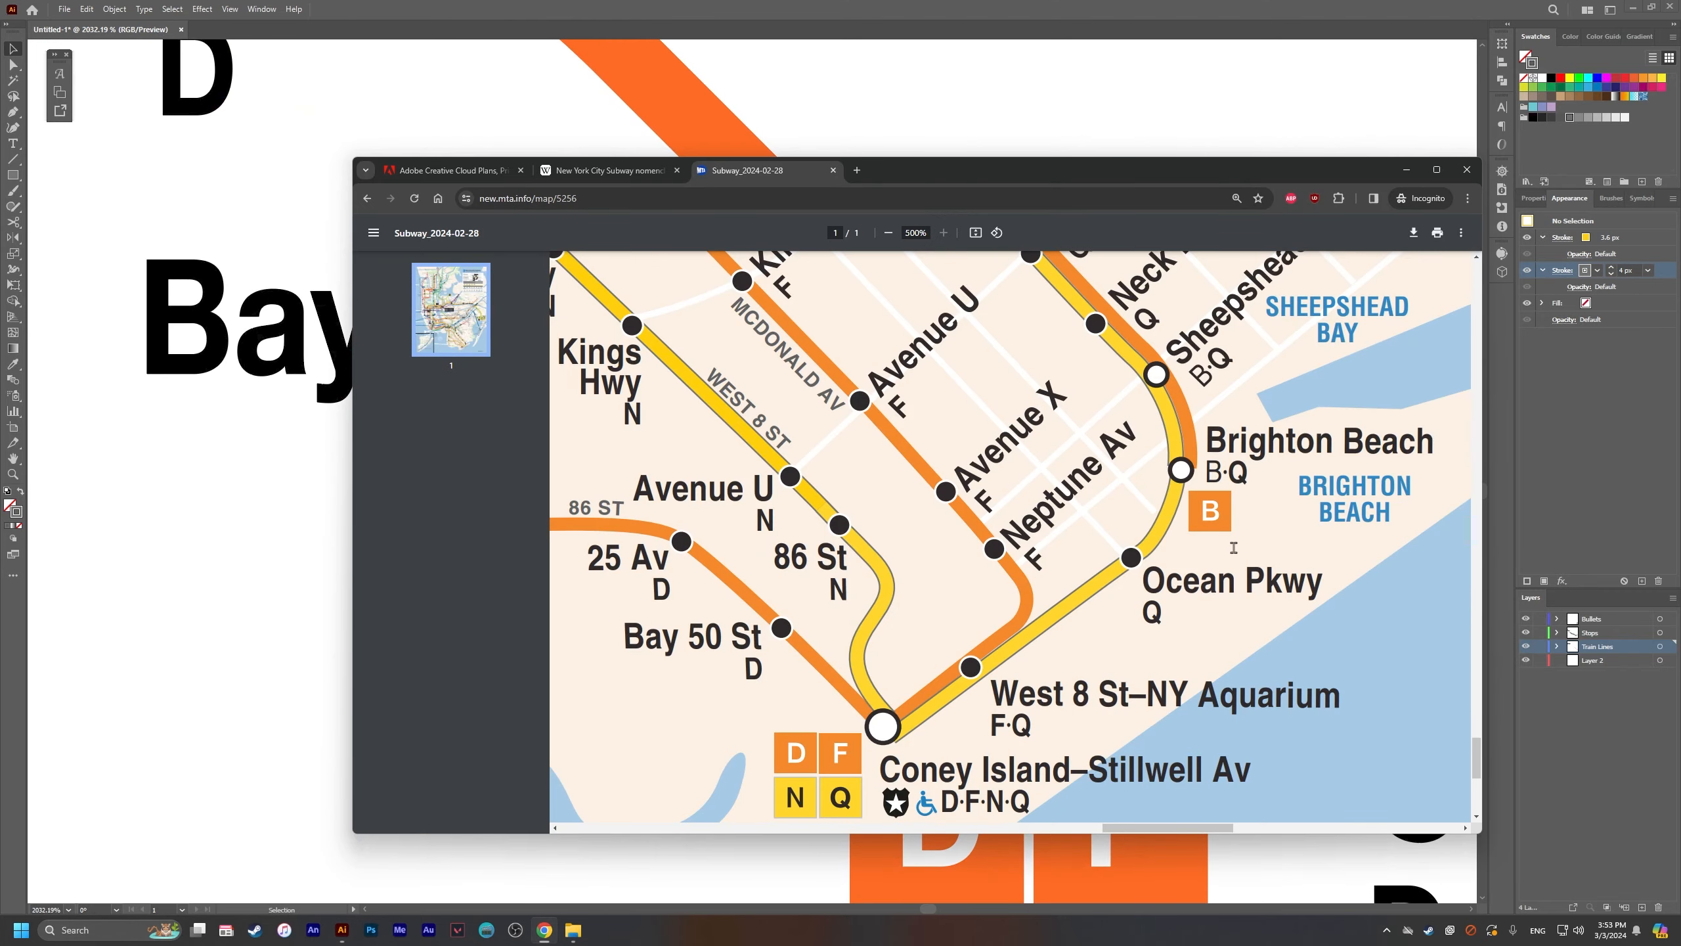
pyautogui.hotkey('alt', 'Tab')
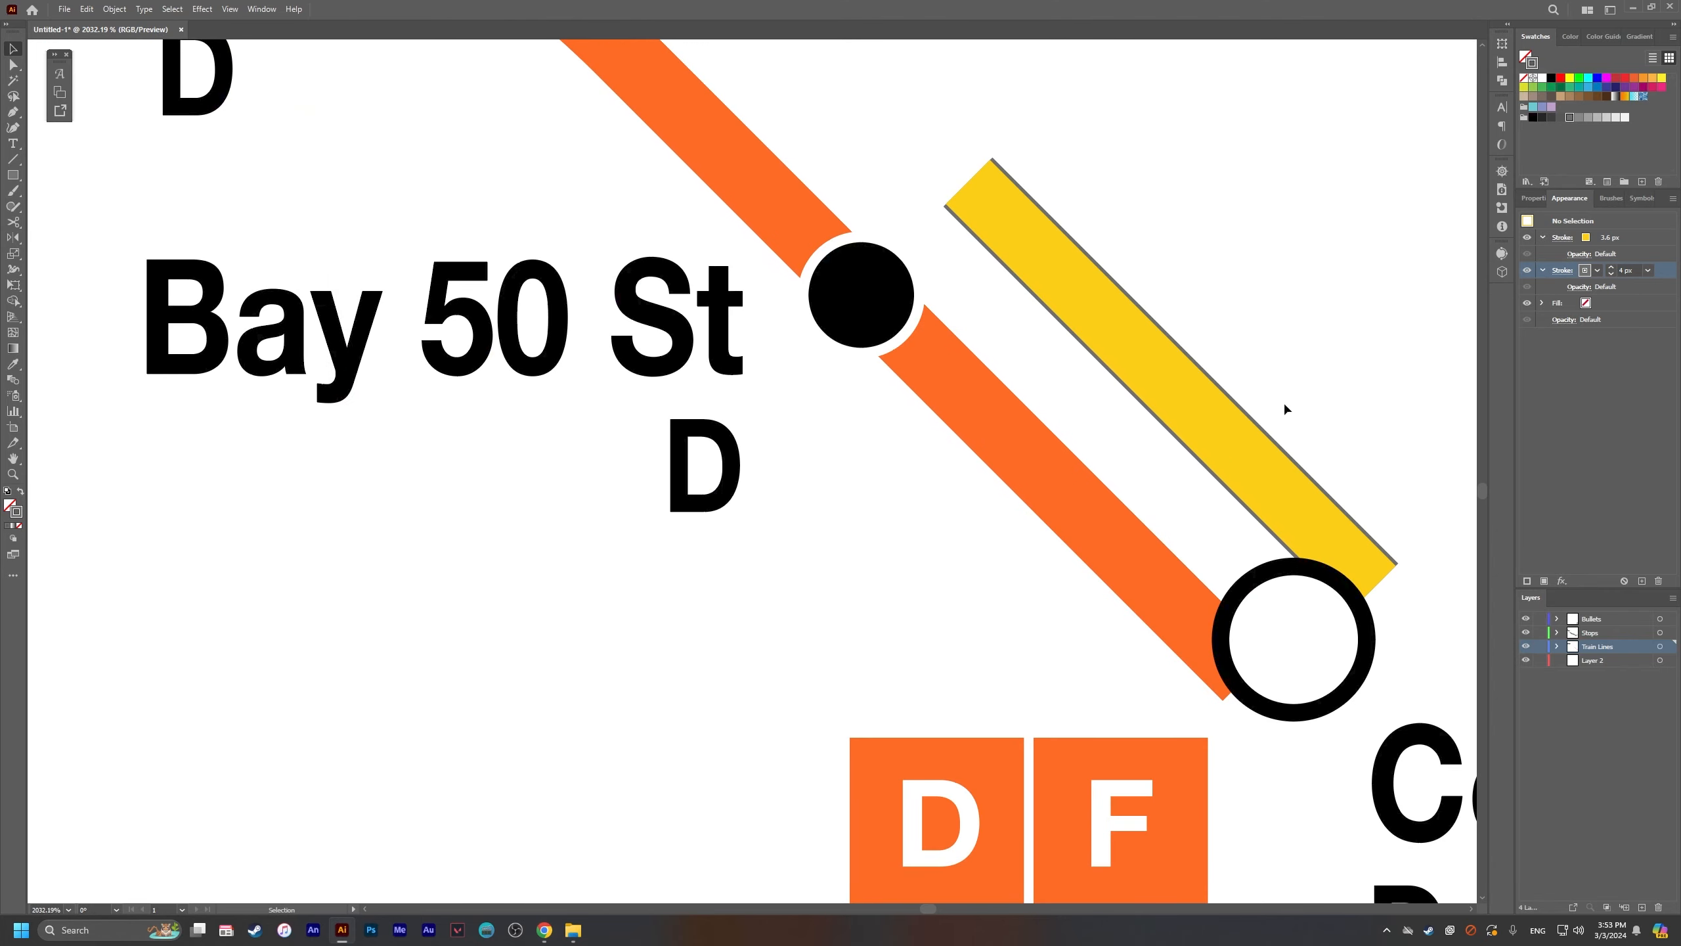
# Step: Set the line's upper yellow stroke to 3.5 px so more of the gray outline shows
pyautogui.click(1615, 244)
pyautogui.click(1626, 237)
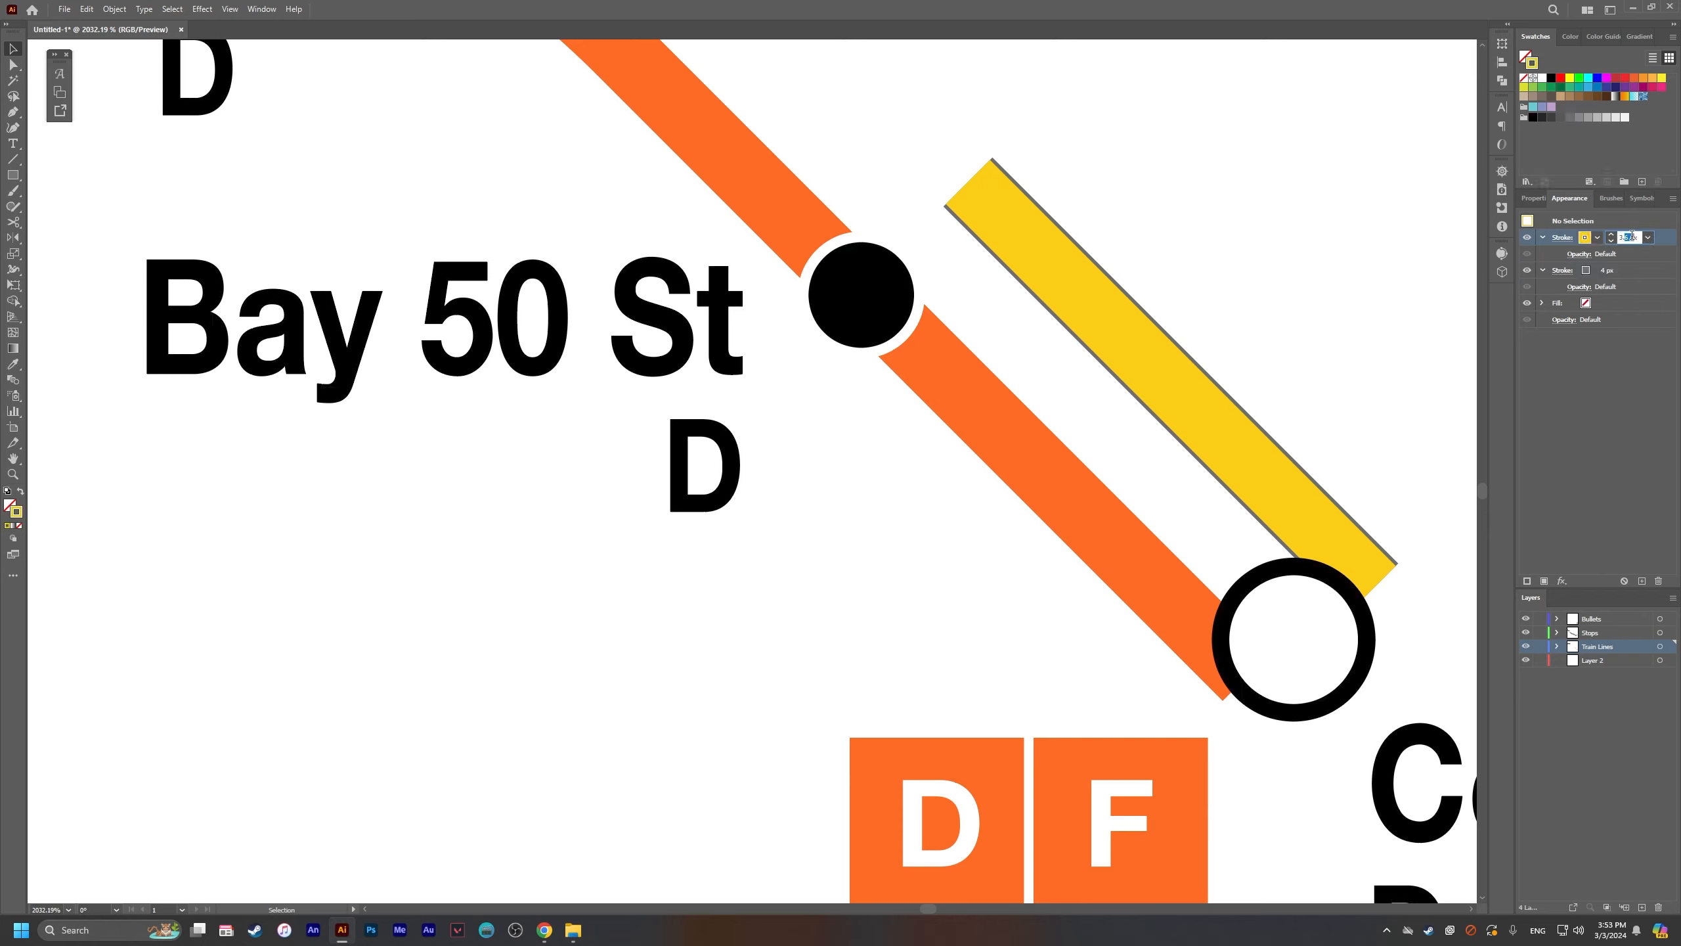
pyautogui.write('5')
pyautogui.press('Return')
pyautogui.click(1255, 410)
pyautogui.click(1629, 237)
pyautogui.press('Return')
pyautogui.click(1411, 287)
pyautogui.scroll(-10, 1037, 523)
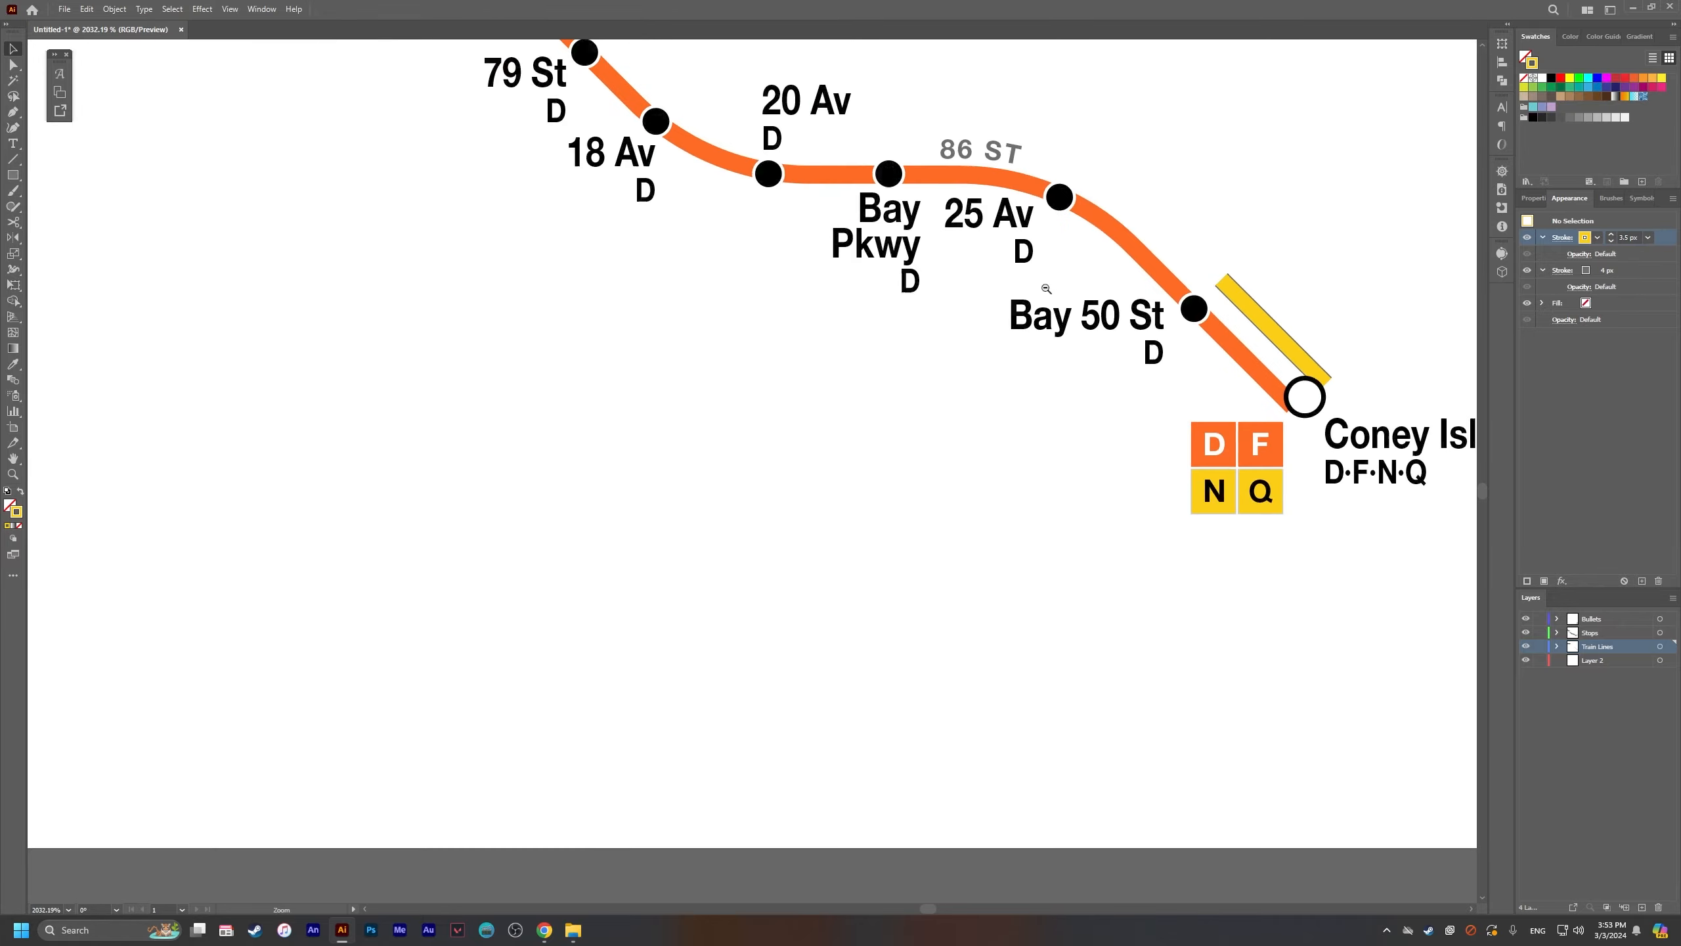
# Step: Check how the N line meets Coney Island–Stillwell Av on the reference map and move the yellow line closer to the D line
pyautogui.hotkey('alt', 'Tab')
pyautogui.hotkey('alt', 'Tab')
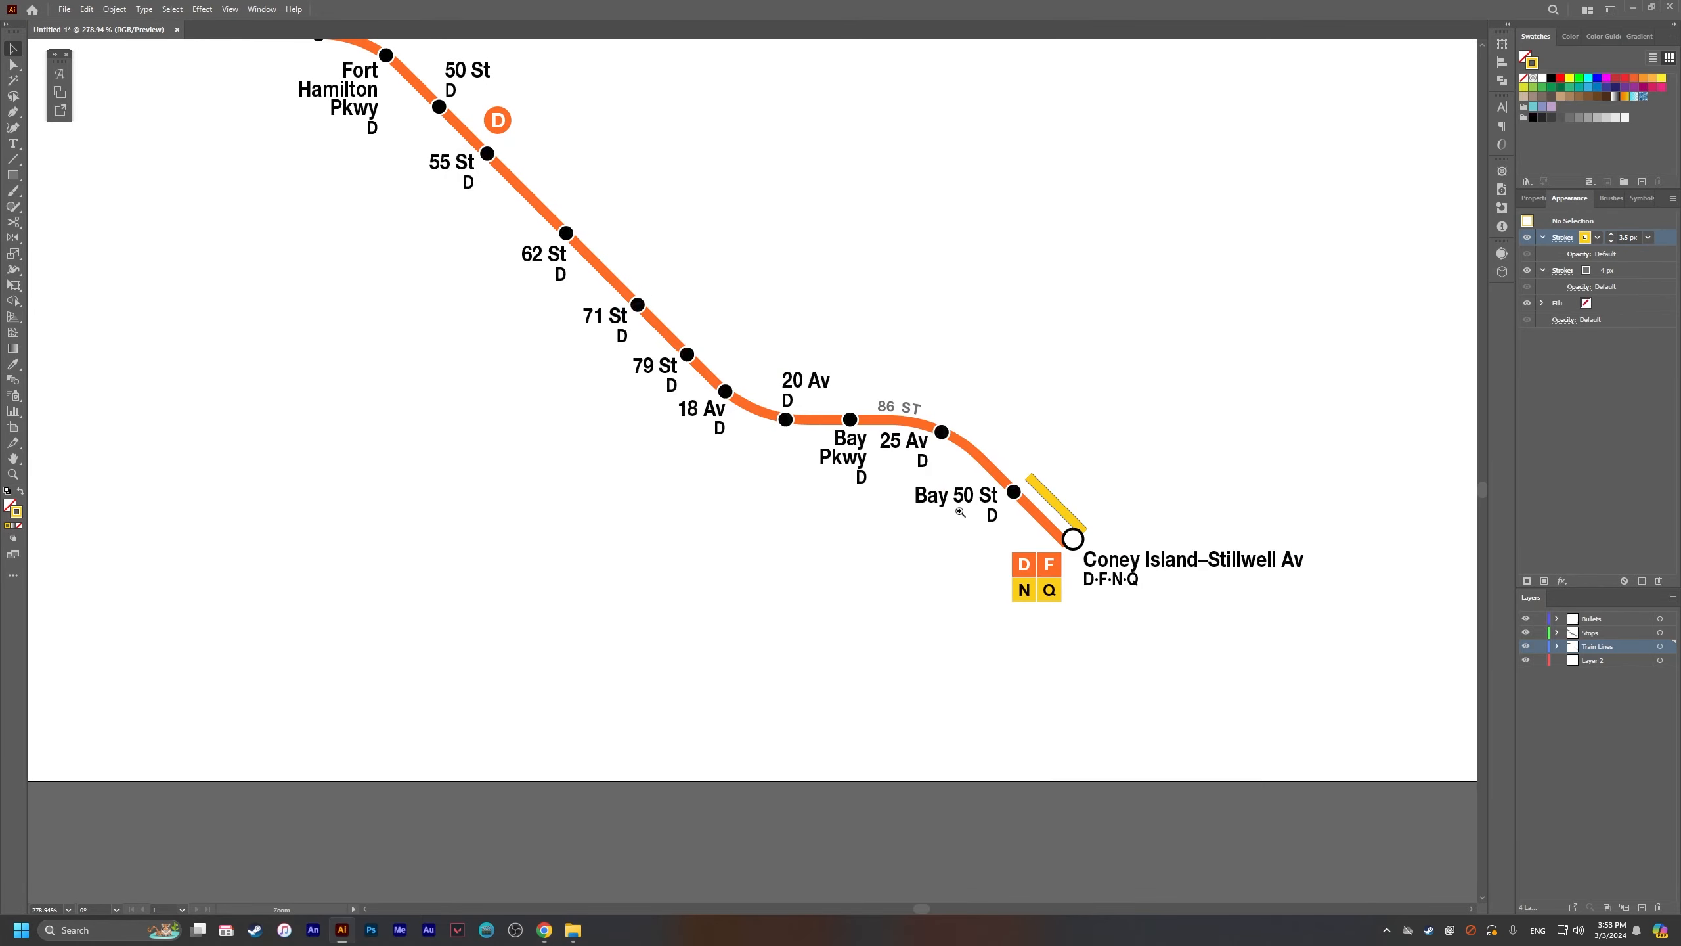
pyautogui.scroll(8, 963, 511)
pyautogui.moveTo(1474, 537); pyautogui.dragTo(785, 559)
pyautogui.hotkey('alt', 'Tab')
pyautogui.hotkey('alt', 'Tab')
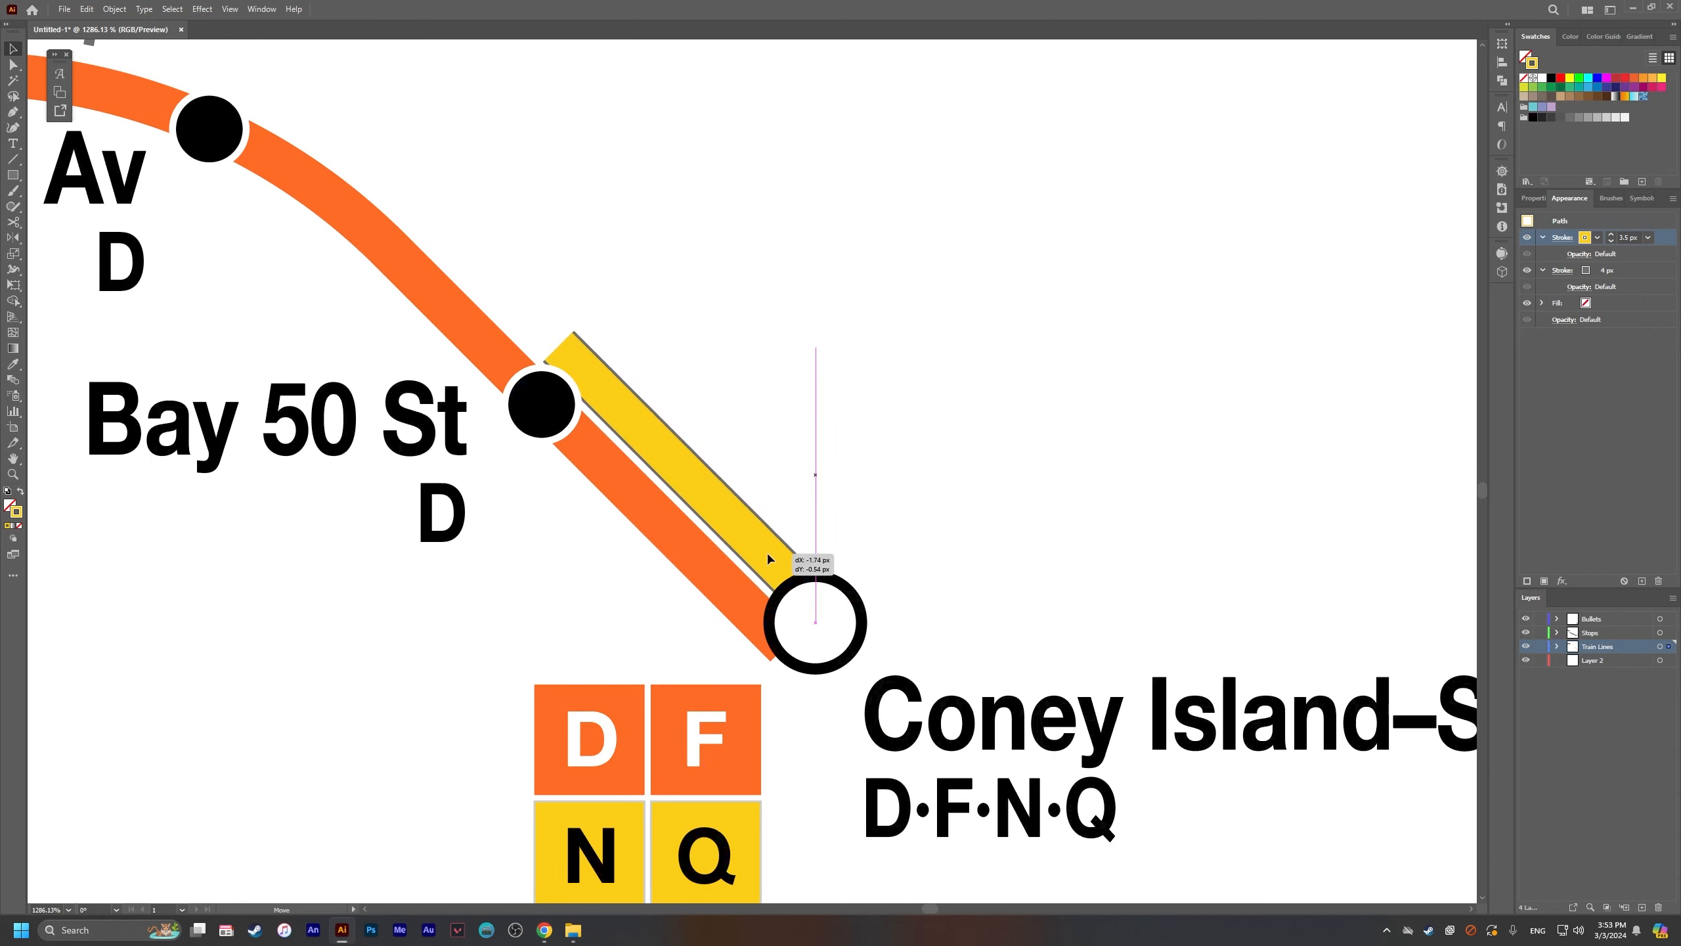
pyautogui.hotkey('alt', 'Tab')
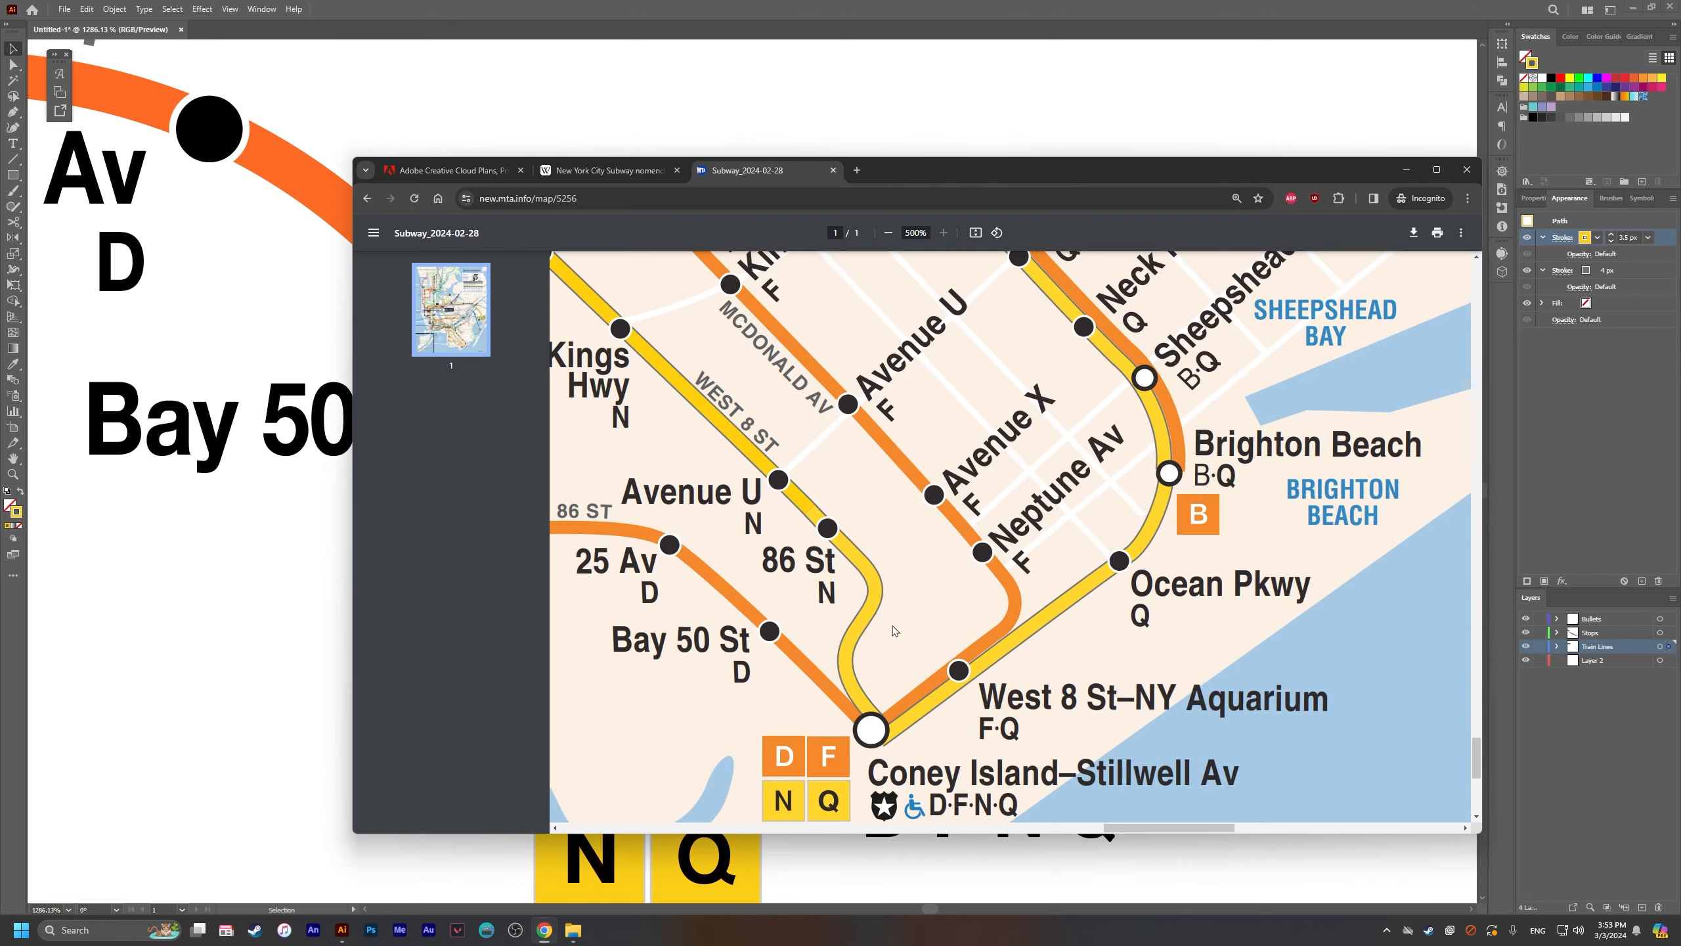
pyautogui.hotkey('alt', 'Tab')
# Step: Scale the Coney Island–Stillwell Av stop circle down slightly around its center
pyautogui.click(845, 623)
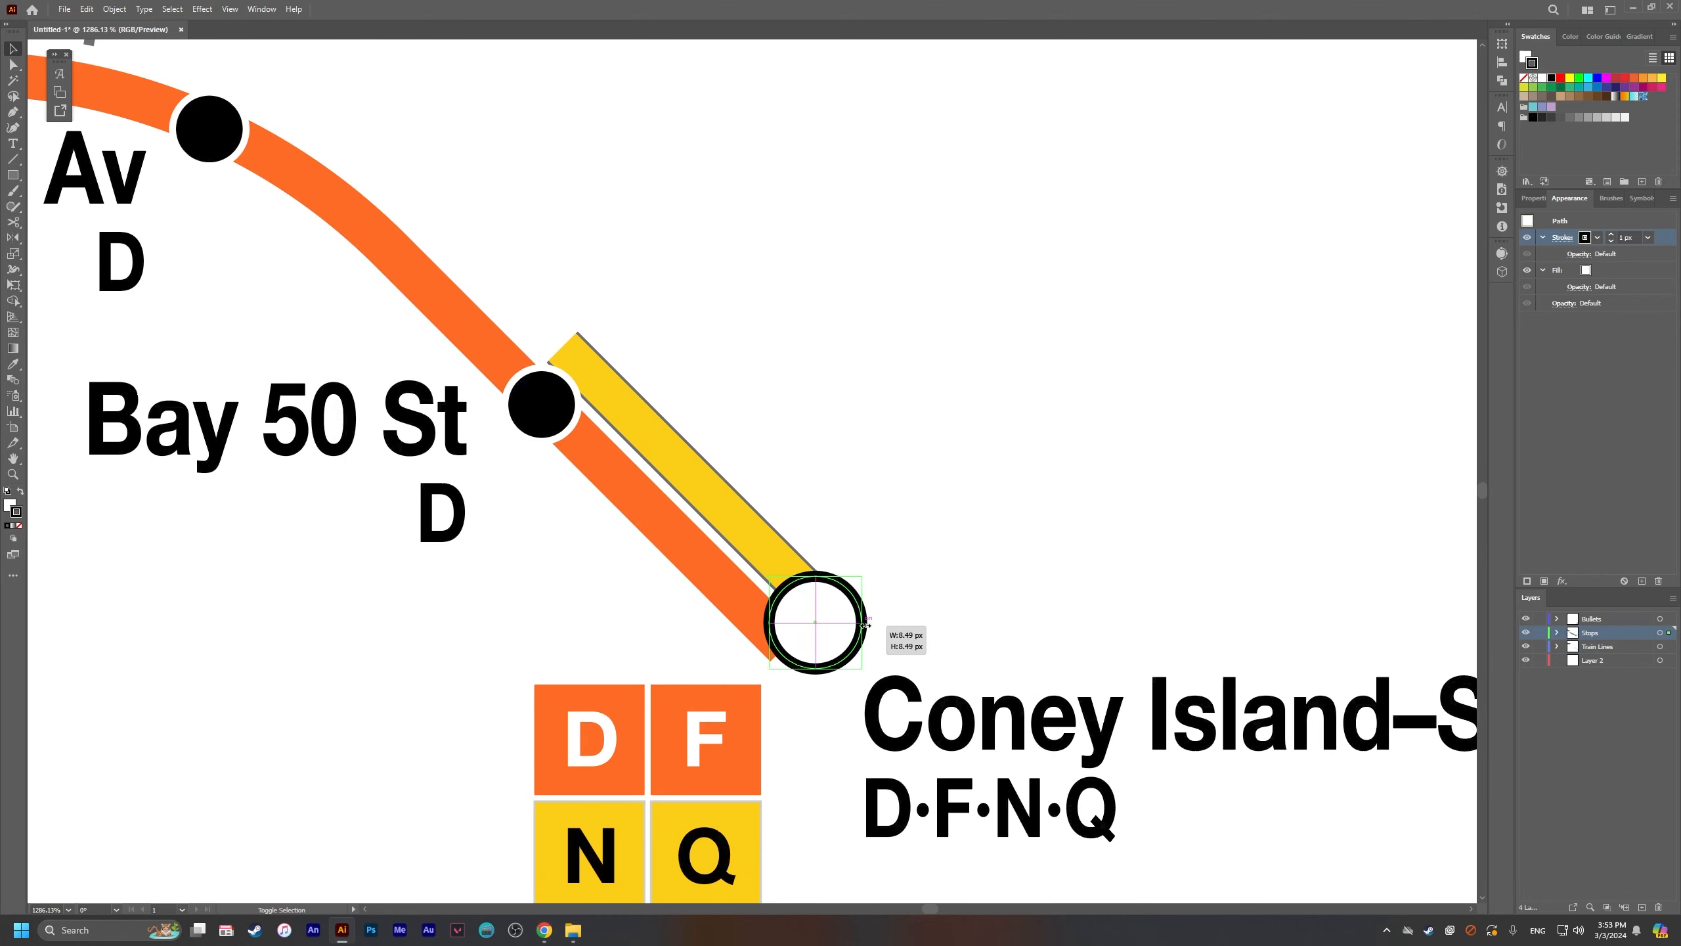
pyautogui.moveTo(846, 625); pyautogui.dragTo(828, 626)
pyautogui.click(962, 583)
# Step: Shorten the yellow line by pulling its upper end along the diagonal toward the Coney Island–Stillwell Av stop
pyautogui.moveTo(964, 582); pyautogui.dragTo(856, 499)
pyautogui.scroll(2, 940, 523)
pyautogui.press('a')
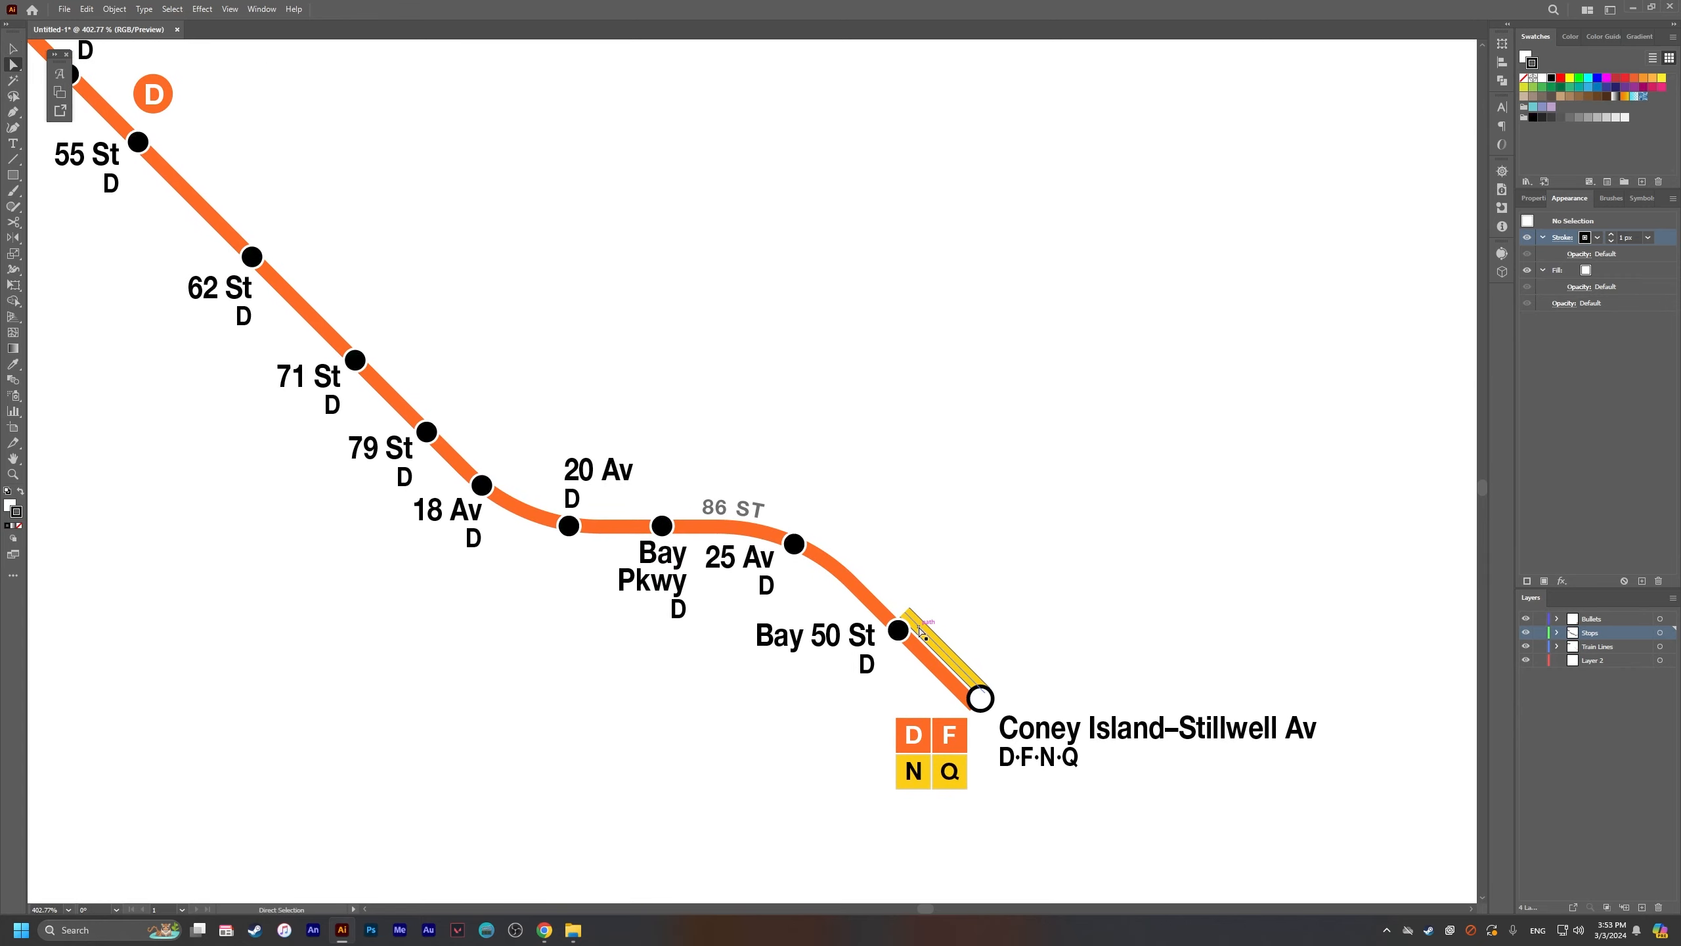
pyautogui.click(905, 615)
pyautogui.moveTo(905, 614); pyautogui.dragTo(1000, 571)
# Step: Extend the yellow line with the Pen tool: a short segment up-right, a long 45° diagonal up-left, and a horizontal run left across the D line
pyautogui.press('p')
pyautogui.hotkey('alt', 'Tab')
pyautogui.hotkey('alt', 'Tab')
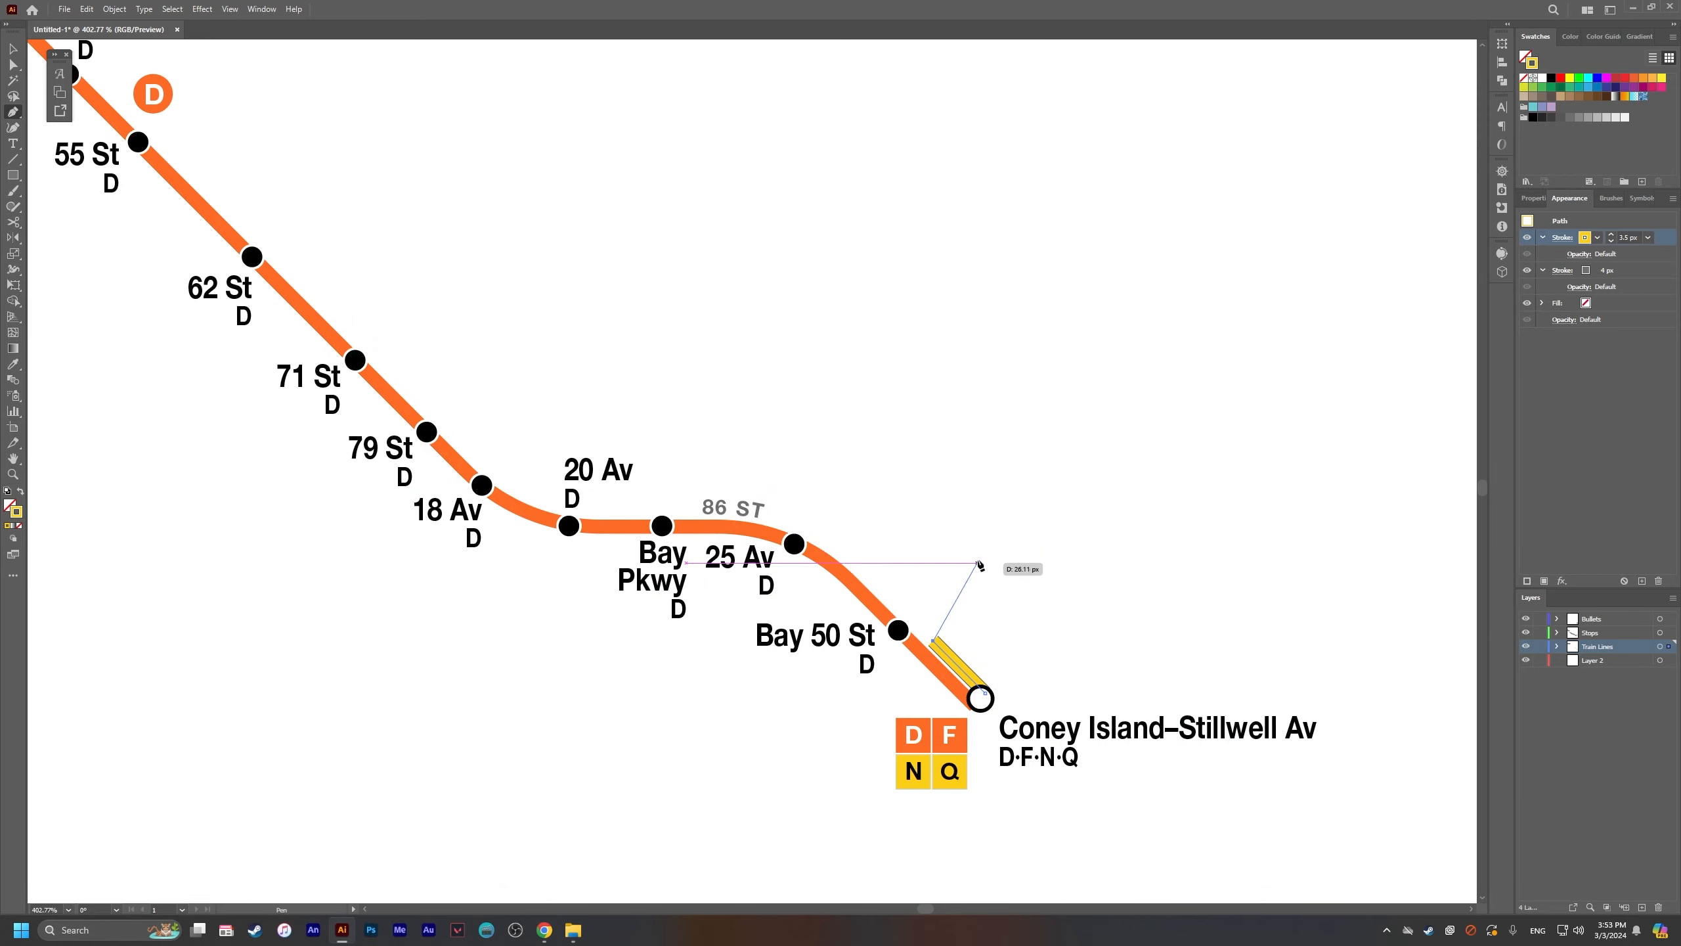
pyautogui.hotkey('alt', 'Tab')
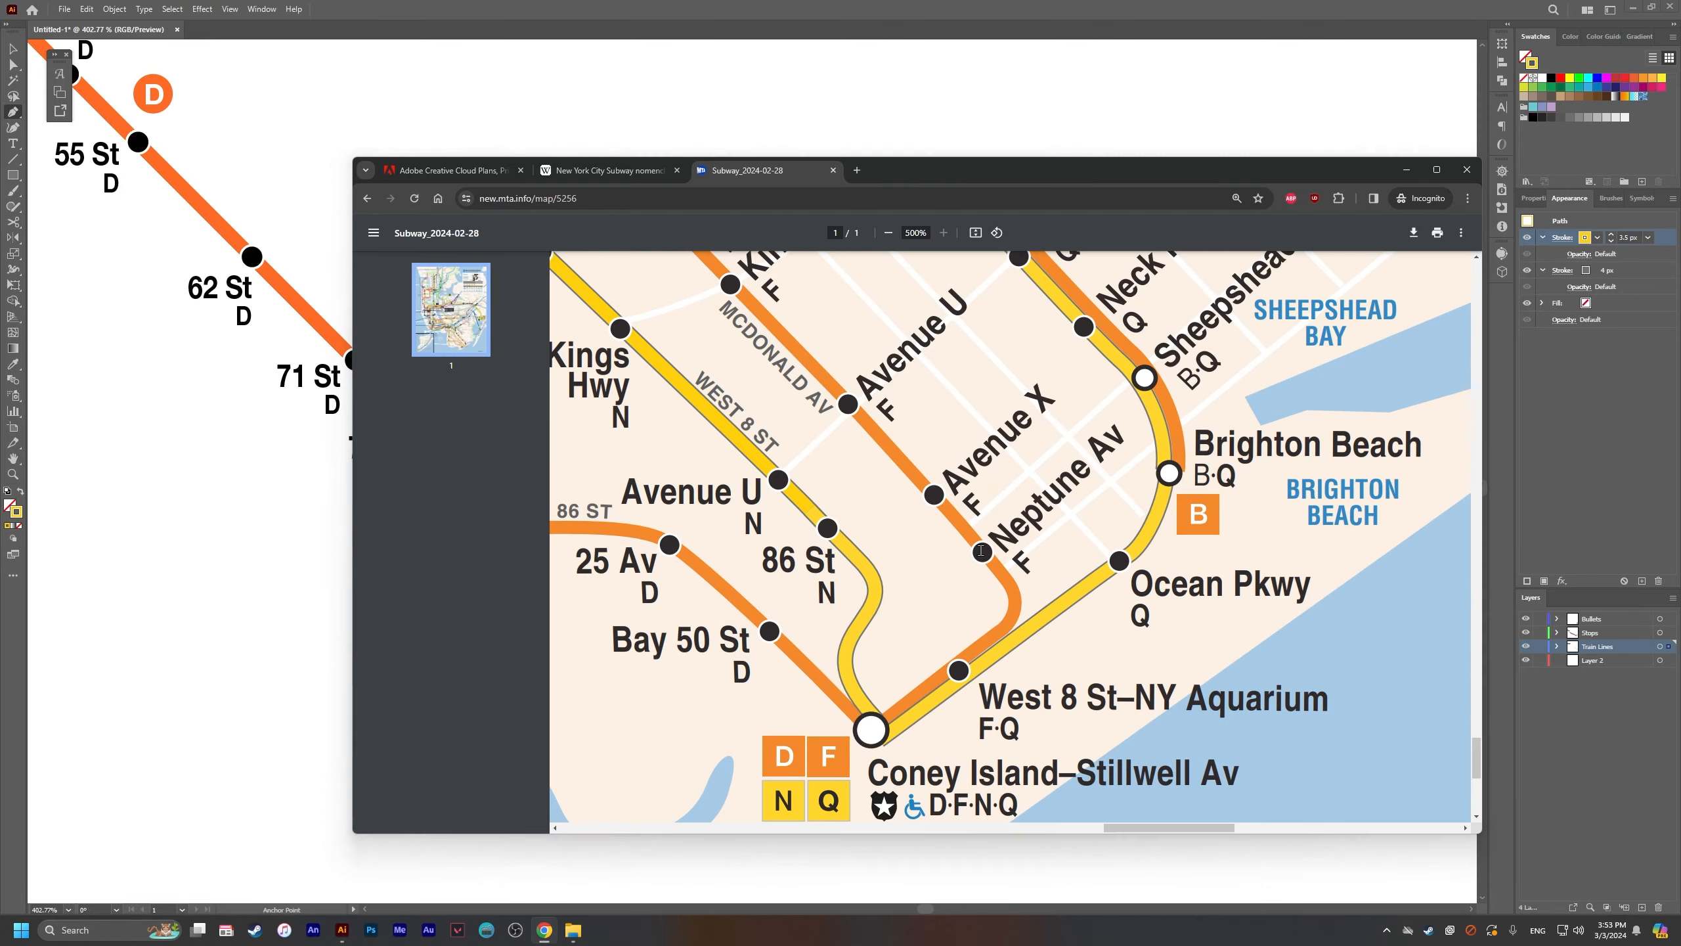
pyautogui.hotkey('alt', 'Tab')
pyautogui.click(980, 557)
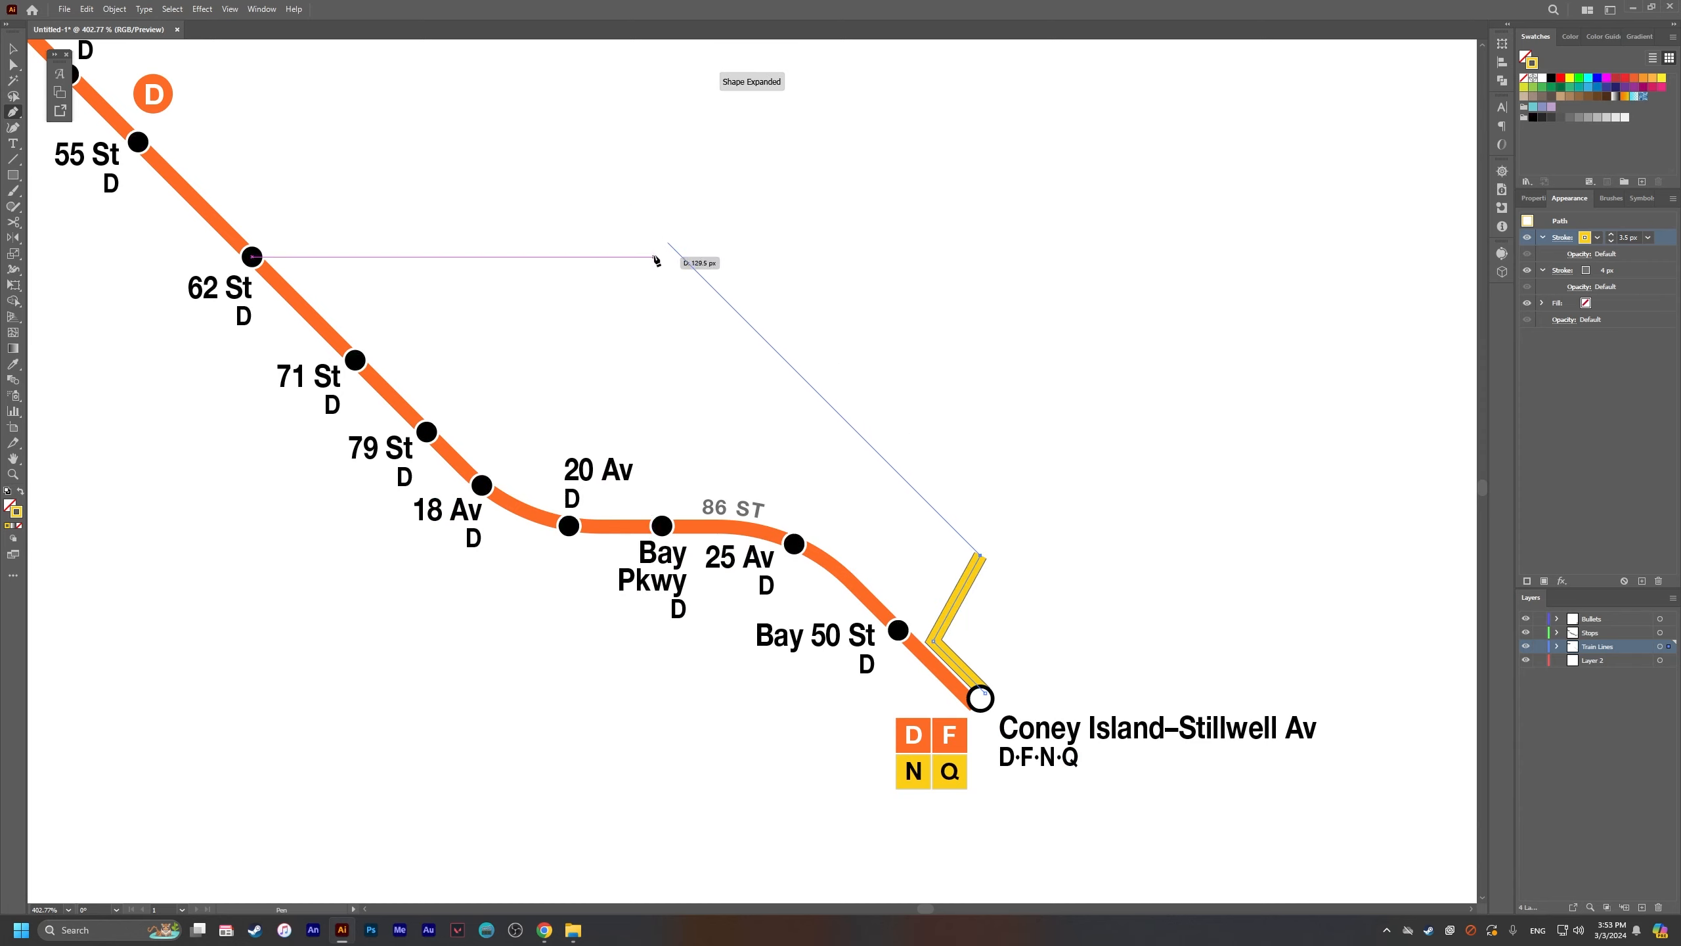
pyautogui.click(615, 190)
pyautogui.moveTo(503, 206); pyautogui.dragTo(1262, 292)
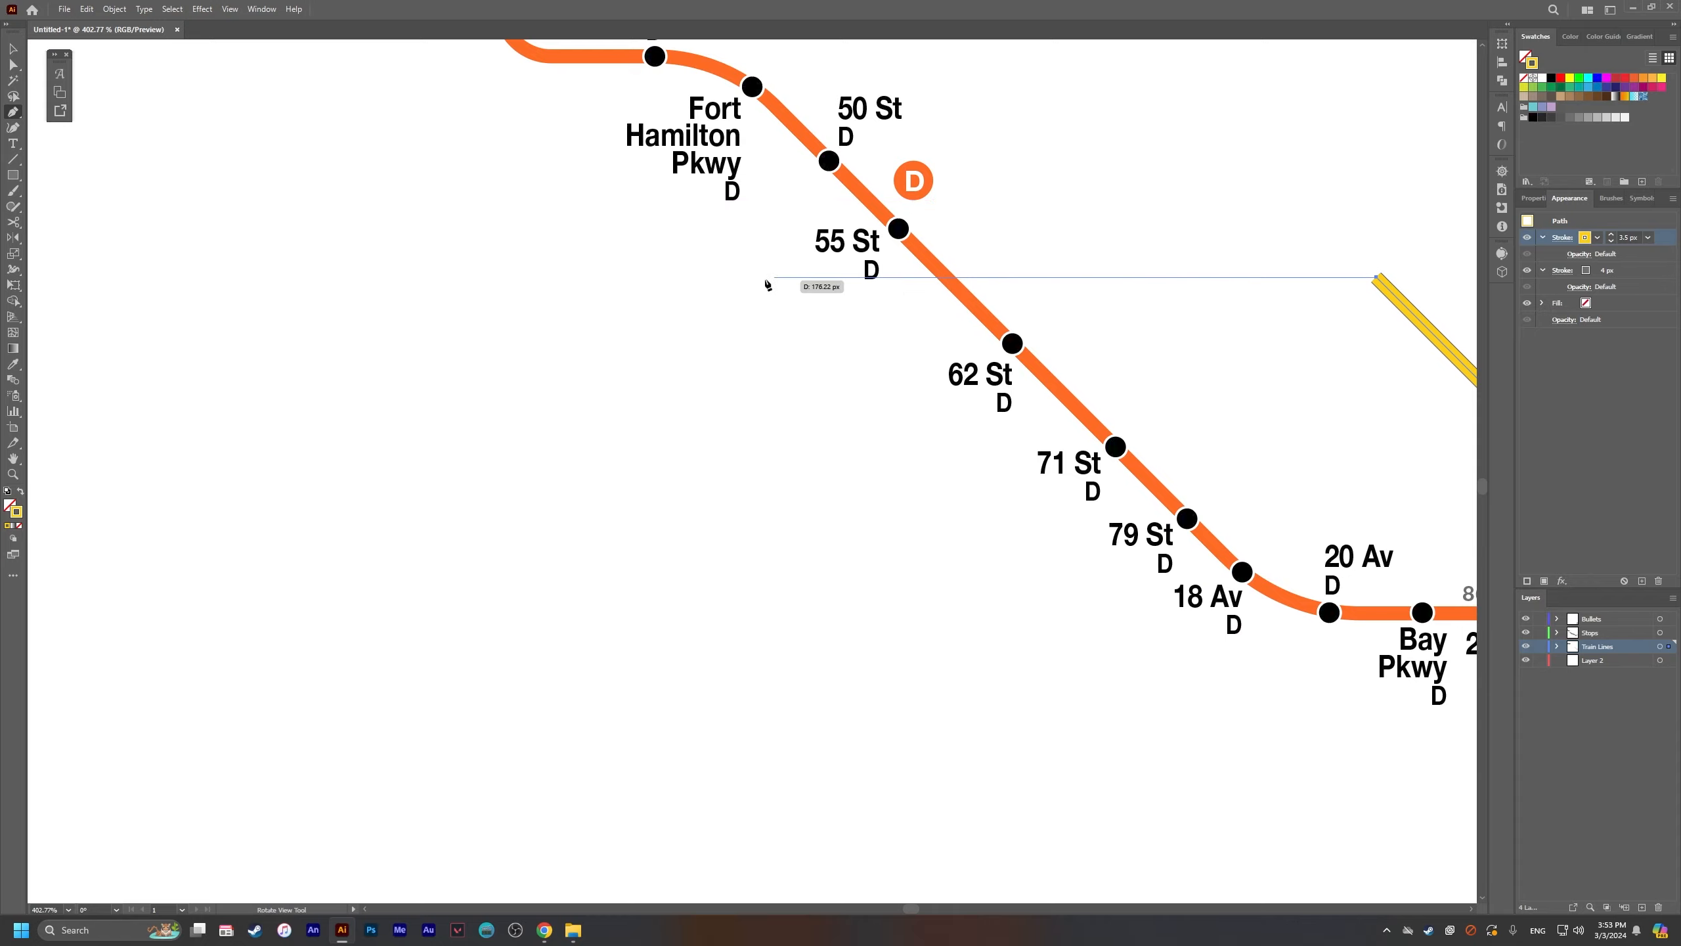
pyautogui.click(584, 279)
pyautogui.press('v')
pyautogui.click(1169, 346)
# Step: Examine the N line's horizontal stretch and where it crosses the D line near 62 St on the reference map
pyautogui.keyDown('ctrl'); pyautogui.moveTo(1169, 345); pyautogui.dragTo(926, 361); pyautogui.keyUp('ctrl')
pyautogui.moveTo(1153, 367); pyautogui.dragTo(1509, 417)
pyautogui.moveTo(1336, 413); pyautogui.dragTo(642, 419)
pyautogui.keyDown('ctrl'); pyautogui.moveTo(763, 415); pyautogui.dragTo(1056, 470); pyautogui.keyUp('ctrl')
pyautogui.moveTo(1059, 473); pyautogui.dragTo(1100, 585)
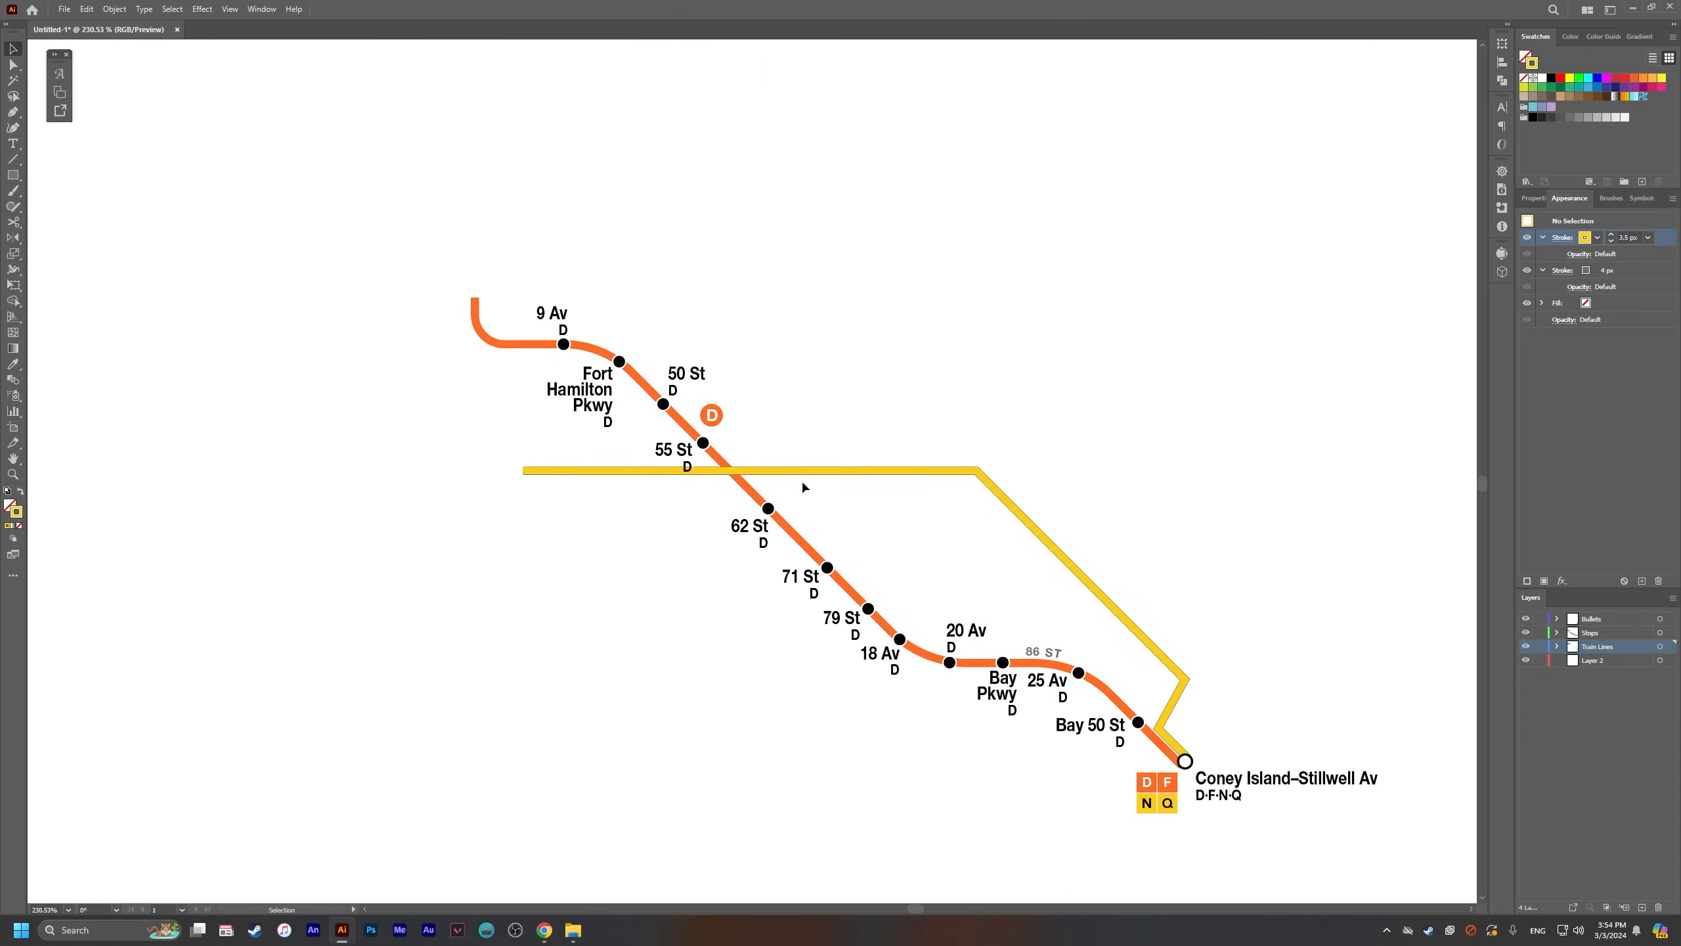
pyautogui.click(738, 471)
pyautogui.hotkey('alt', 'Tab')
pyautogui.hscroll(-9, 740, 490)
pyautogui.scroll(3, 740, 490)
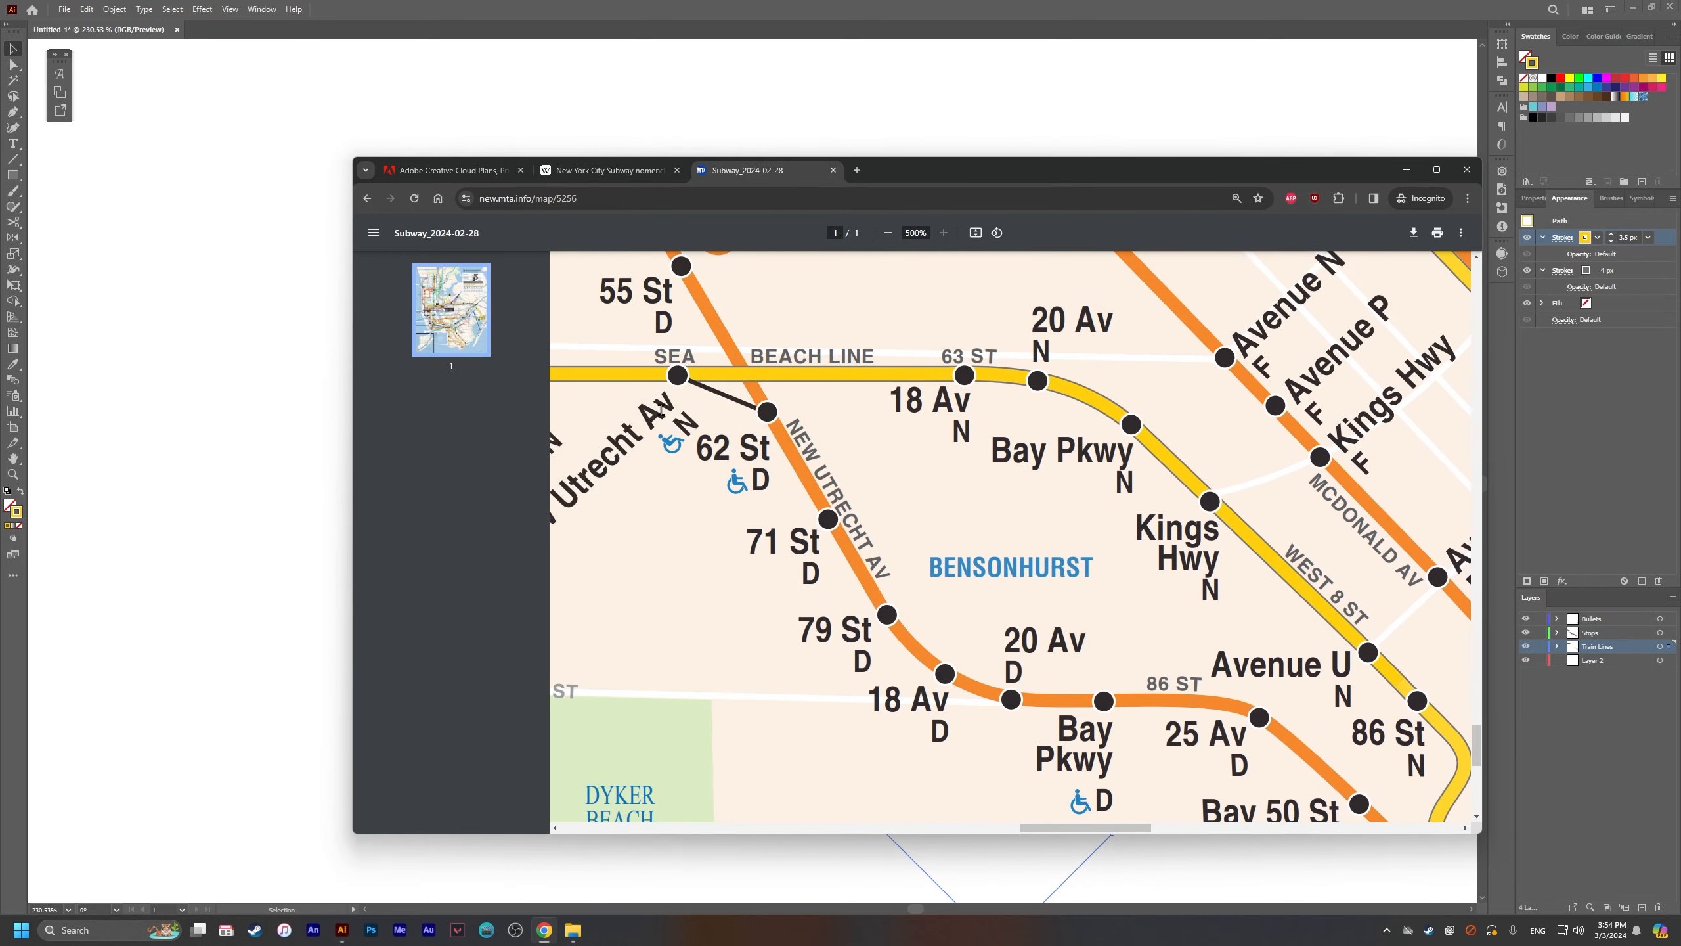
pyautogui.hotkey('alt', 'Tab')
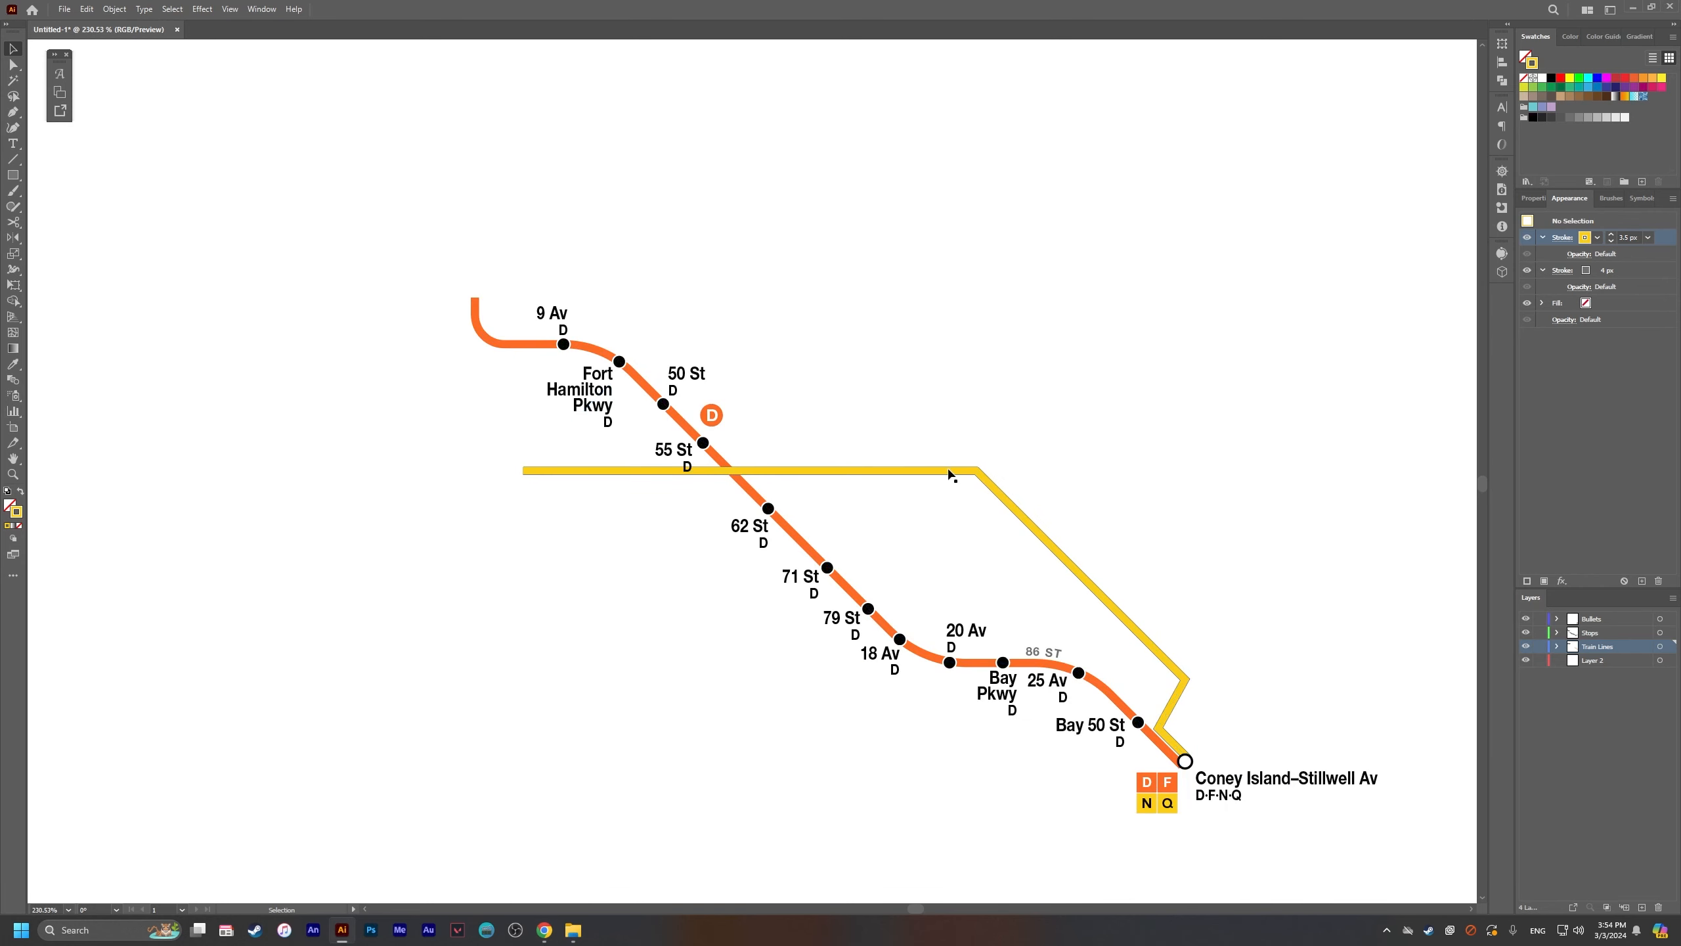
# Step: Slide the yellow line's horizontal segment down along its diagonal so it crosses the D line between 55 St and 62 St
pyautogui.doubleClick(933, 472)
pyautogui.press('a')
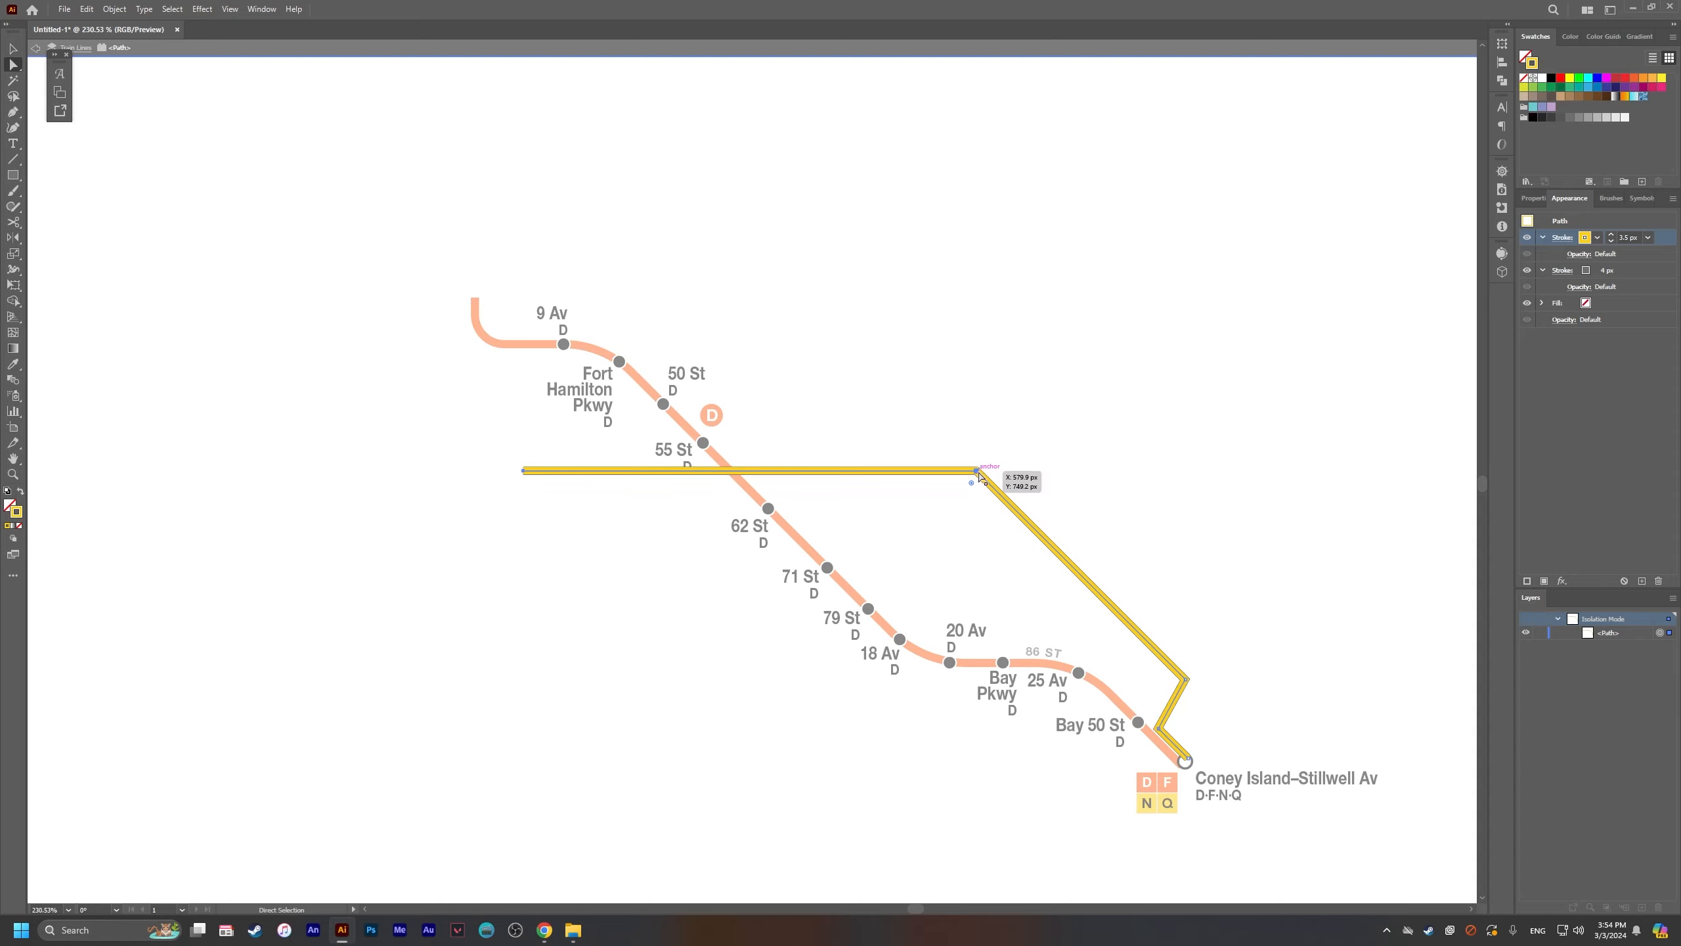
pyautogui.moveTo(979, 471); pyautogui.dragTo(996, 489)
pyautogui.press('v')
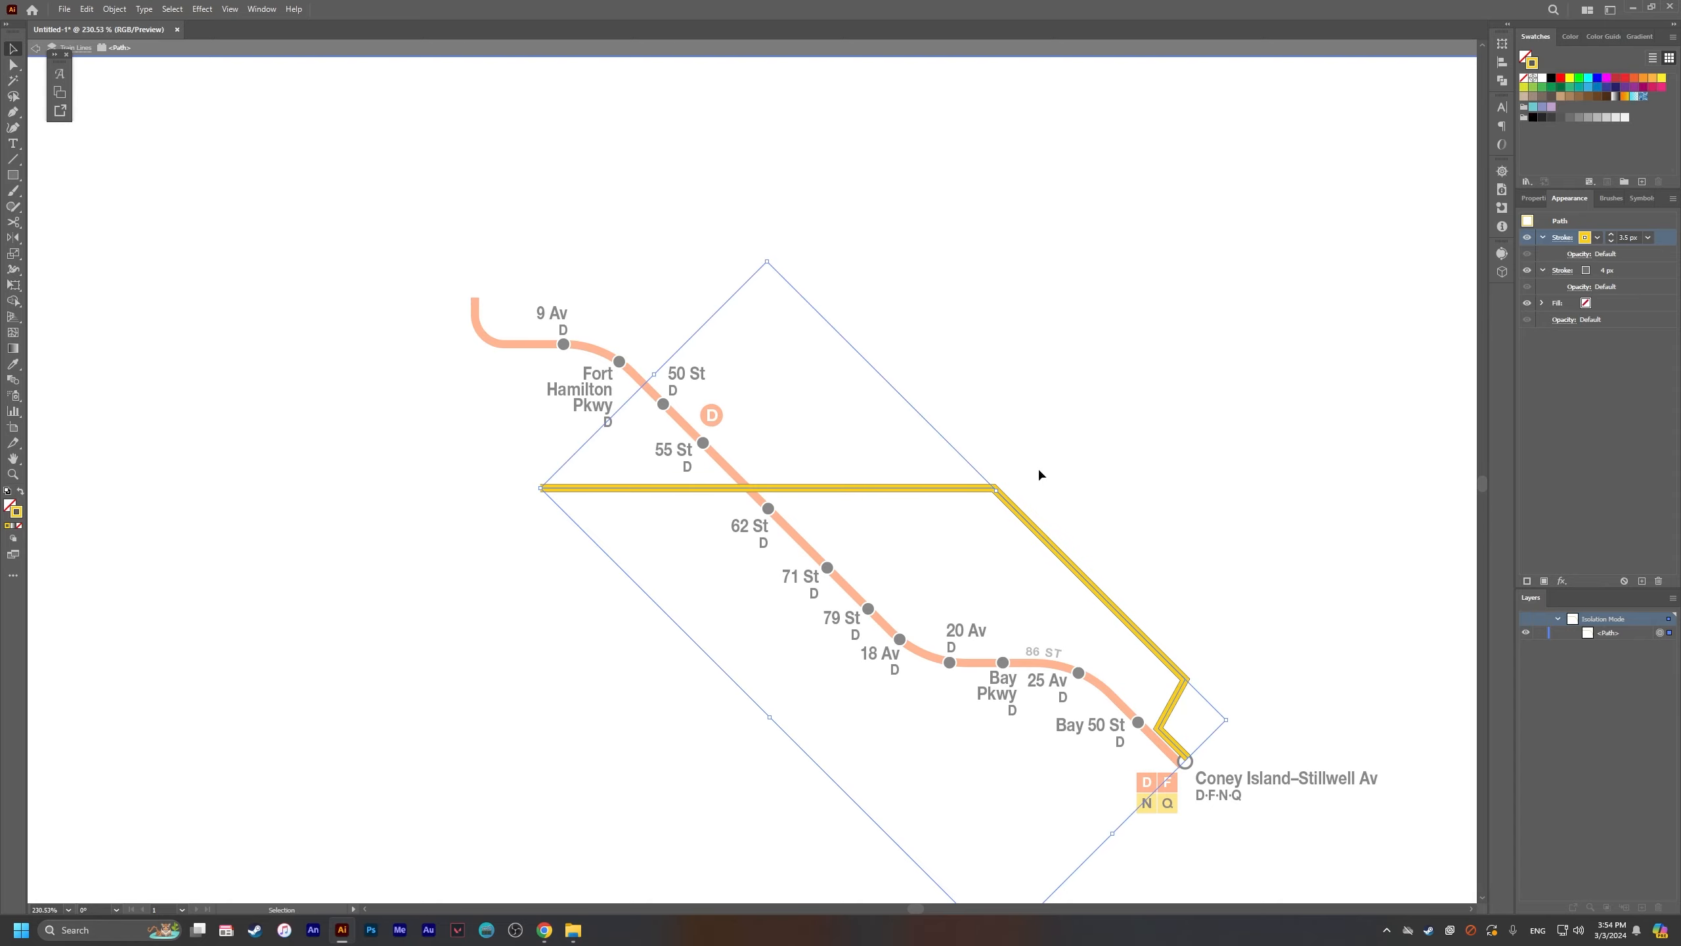
pyautogui.press('Escape')
# Step: Recheck the crossing on the reference map and nudge the yellow line's horizontal segment up slightly along the diagonal
pyautogui.hotkey('alt', 'Tab')
pyautogui.hotkey('alt', 'Tab')
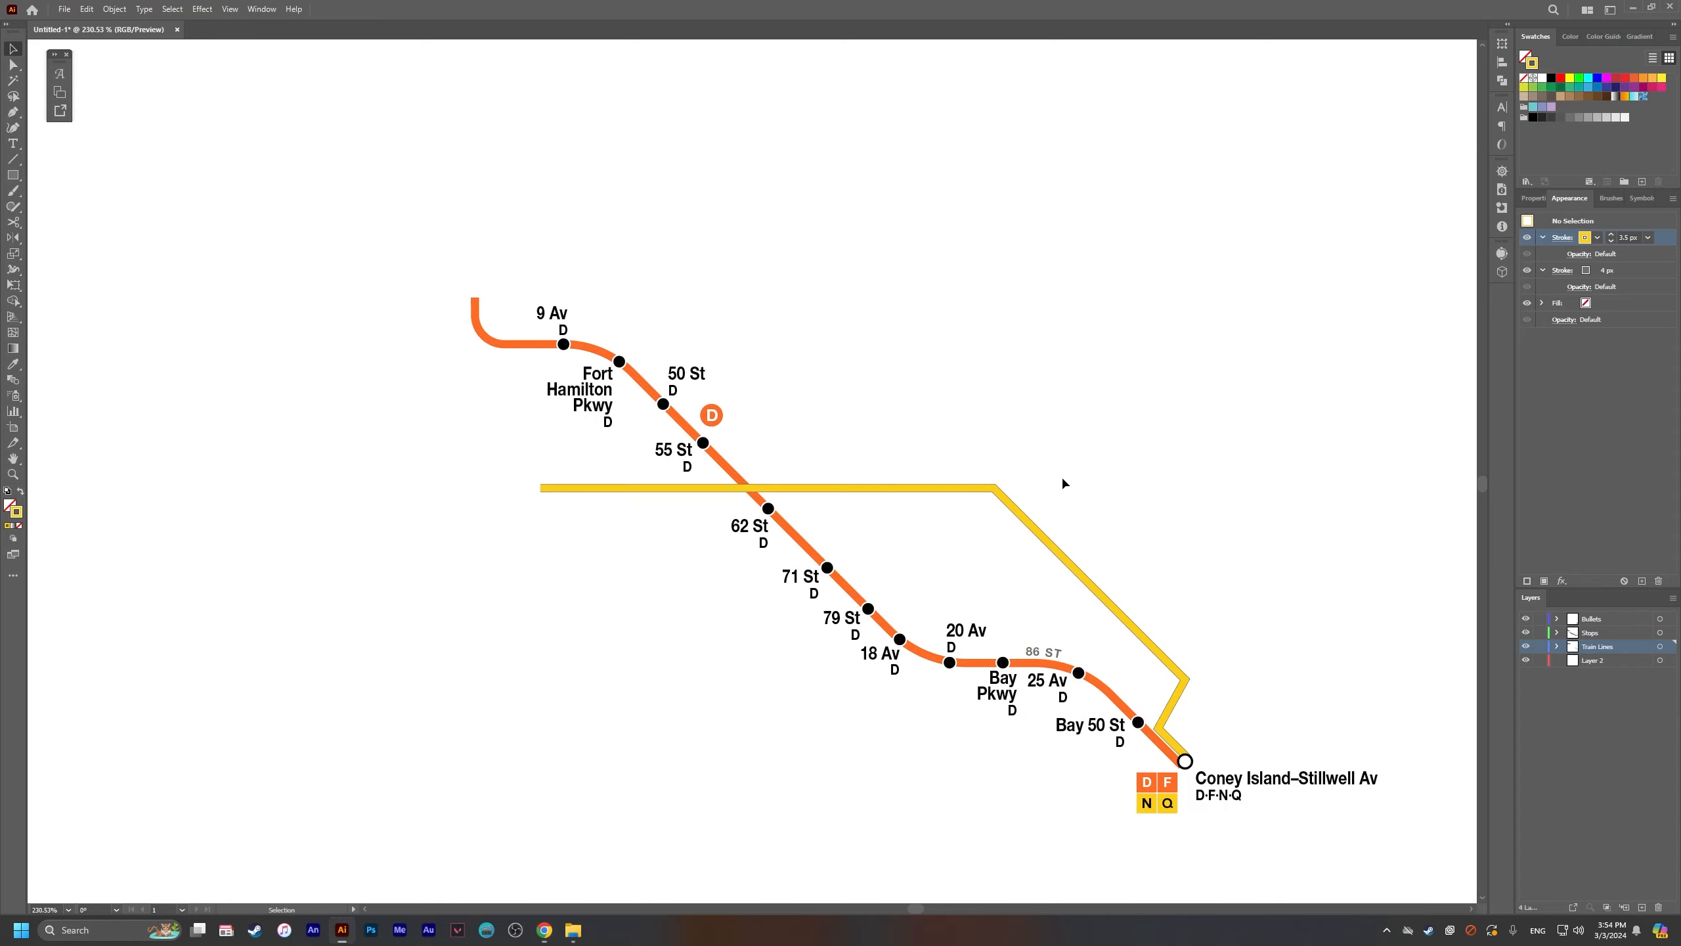
pyautogui.press('a')
pyautogui.click(717, 487)
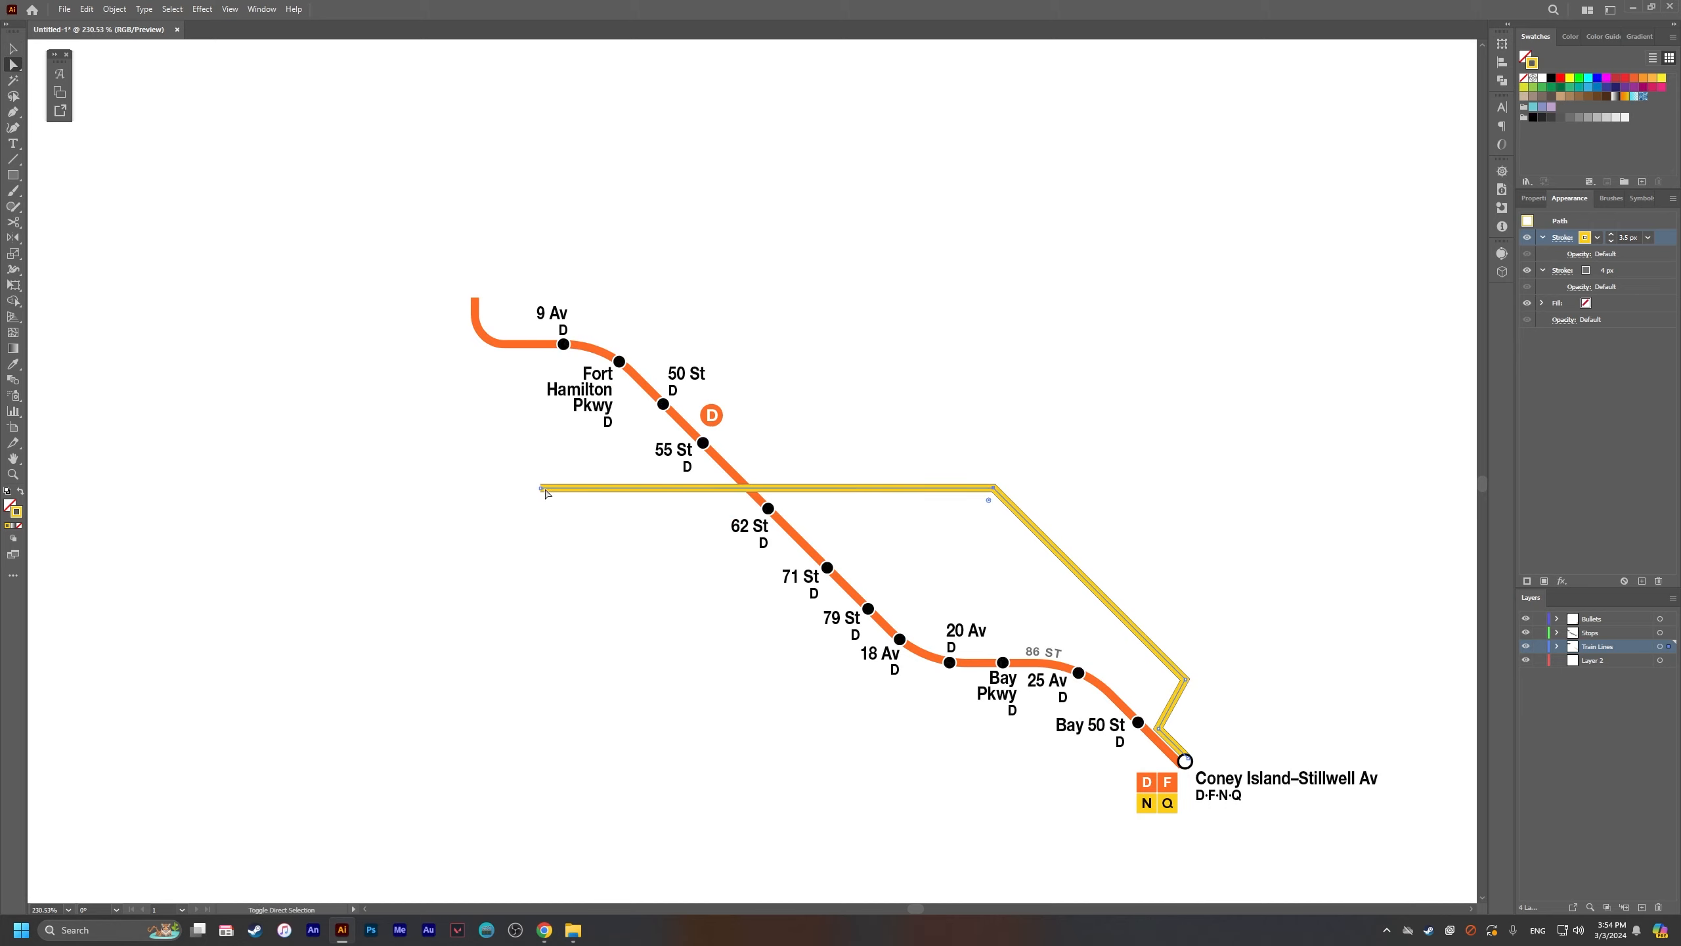
pyautogui.moveTo(538, 488)
pyautogui.mouseDown()
pyautogui.moveTo(522, 472)
pyautogui.moveTo(537, 487)
pyautogui.mouseUp()
pyautogui.press('v')
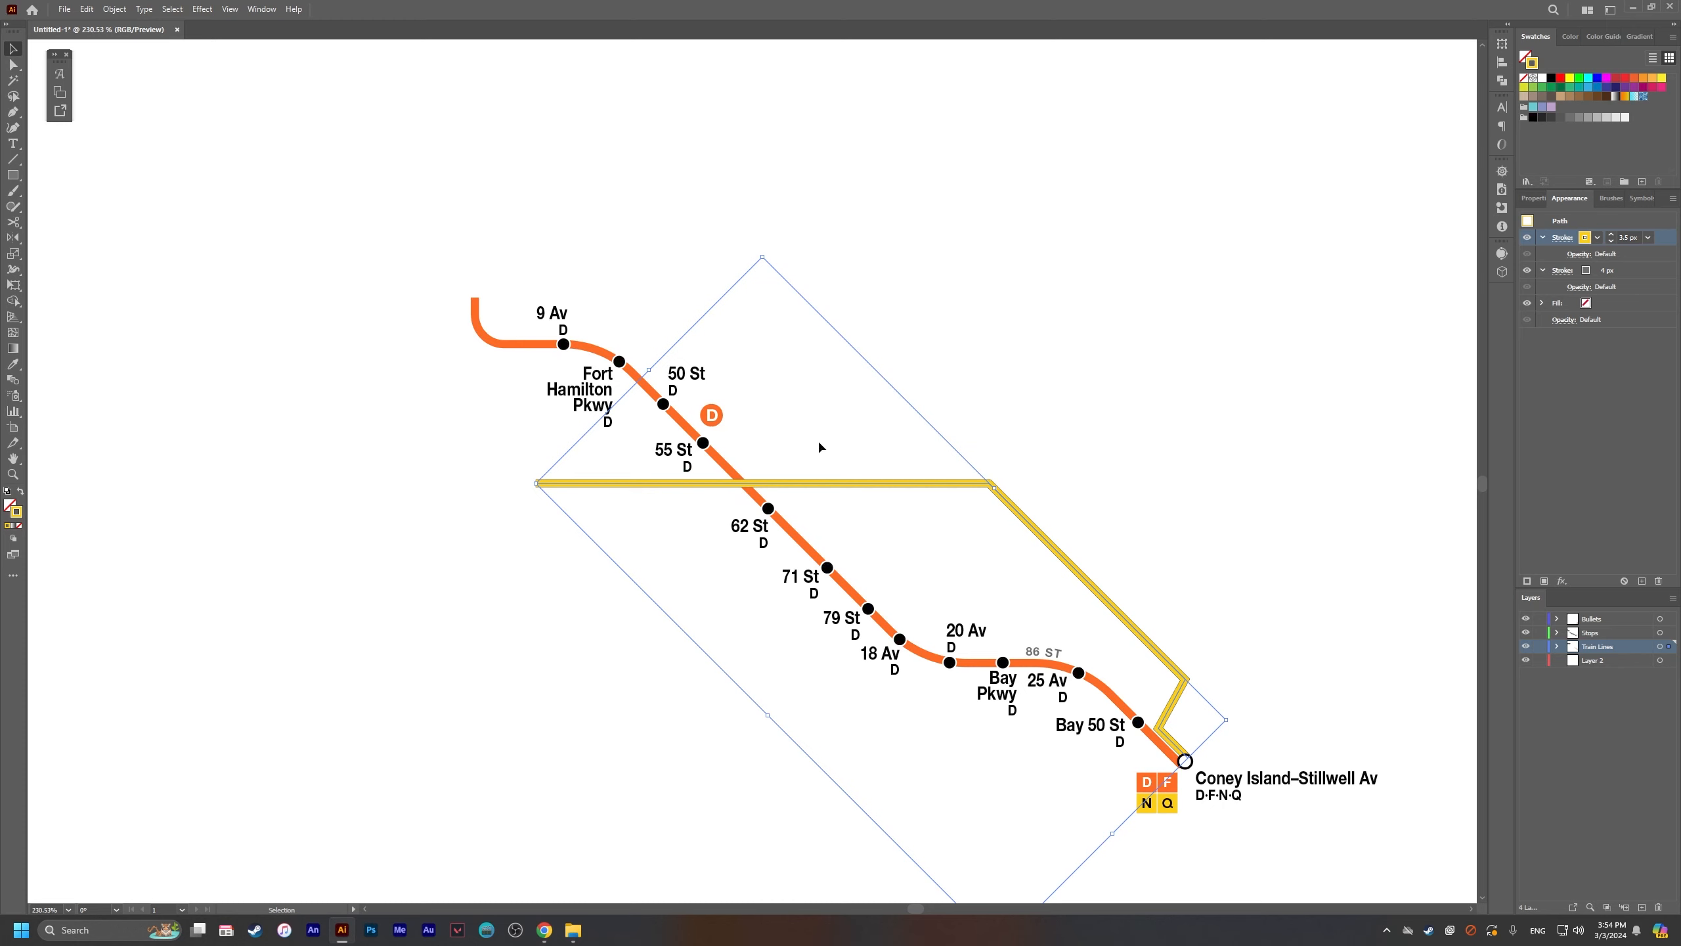
# Step: Arrange the yellow N line backward so that the orange D line passes over it at their crossing
pyautogui.click(821, 446)
pyautogui.hotkey('ctrl', 'space')
pyautogui.moveTo(837, 461); pyautogui.dragTo(991, 494)
pyautogui.click(1200, 552)
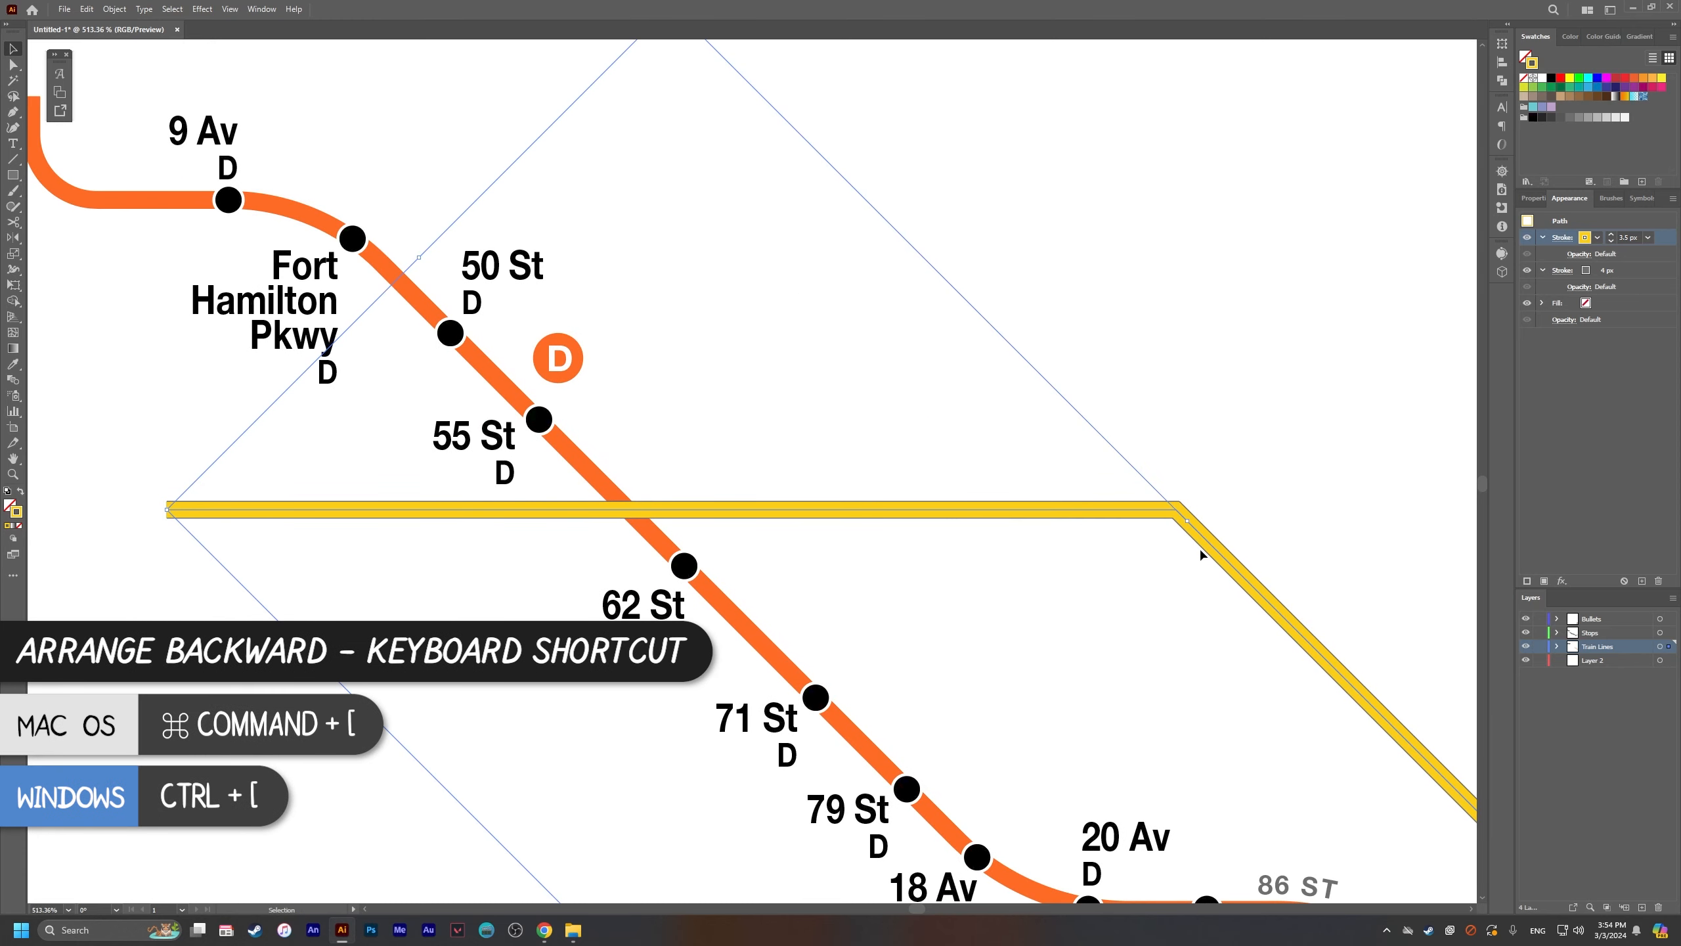
pyautogui.press('a')
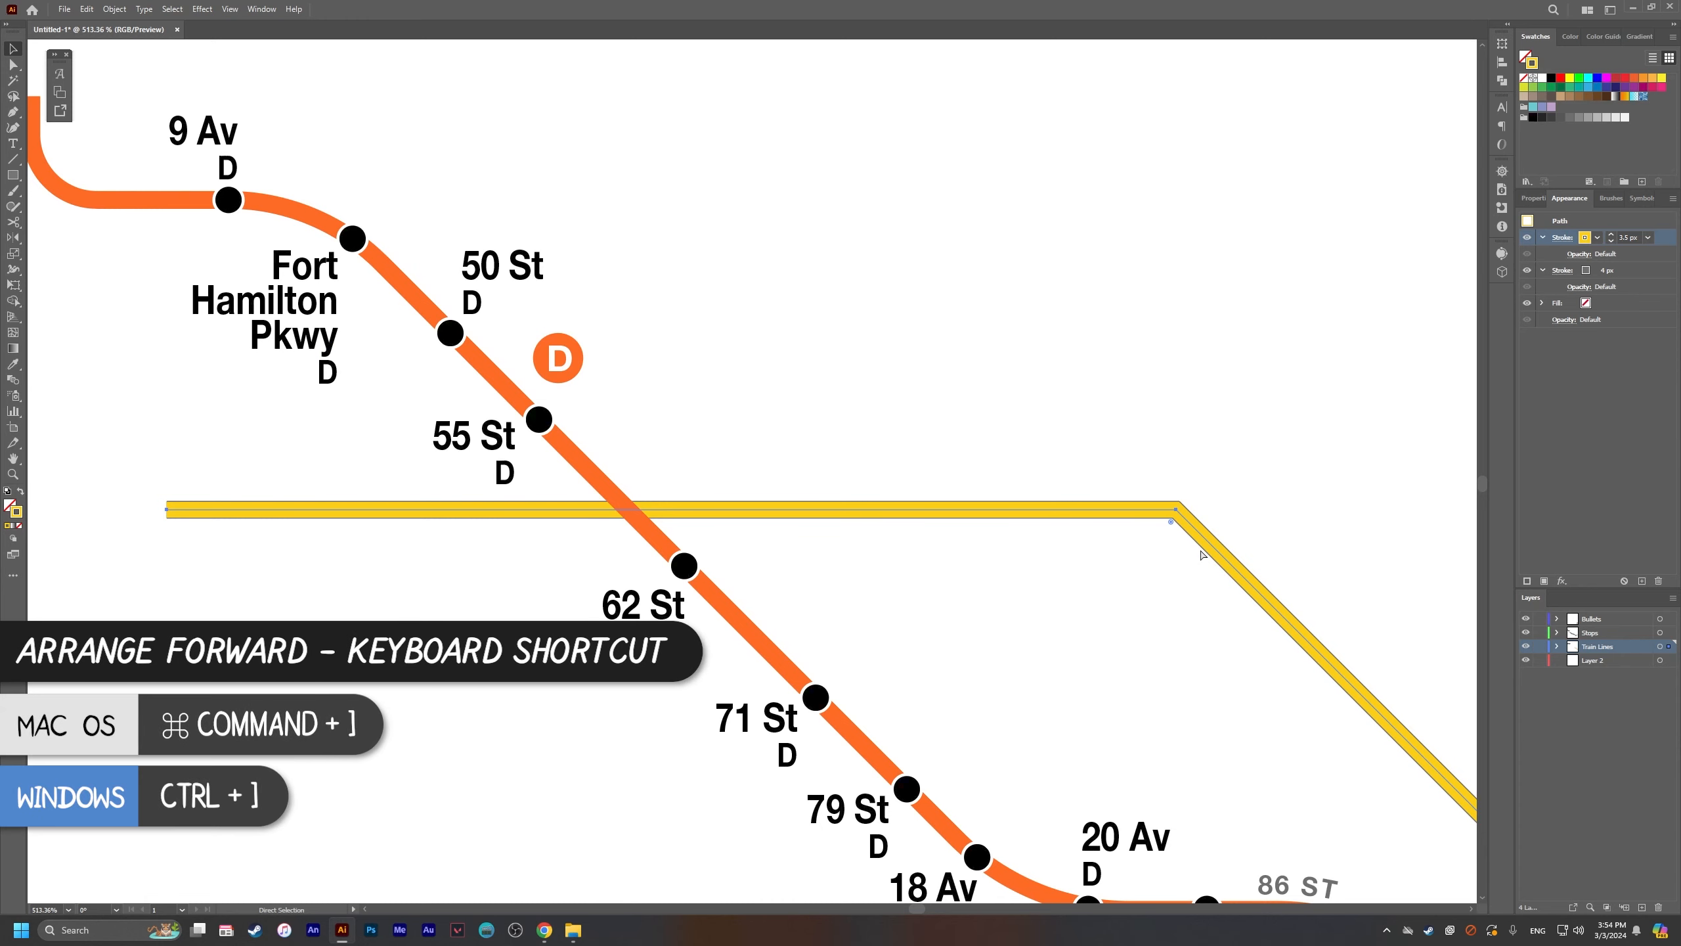
# Step: Step the yellow N line through the stacking order and bring it to the front, over the orange D line
pyautogui.hotkey('ctrl', ']')
pyautogui.hotkey('ctrl', '[')
pyautogui.hotkey('ctrl', ']')
pyautogui.hotkey('ctrl', 'shift', '[')
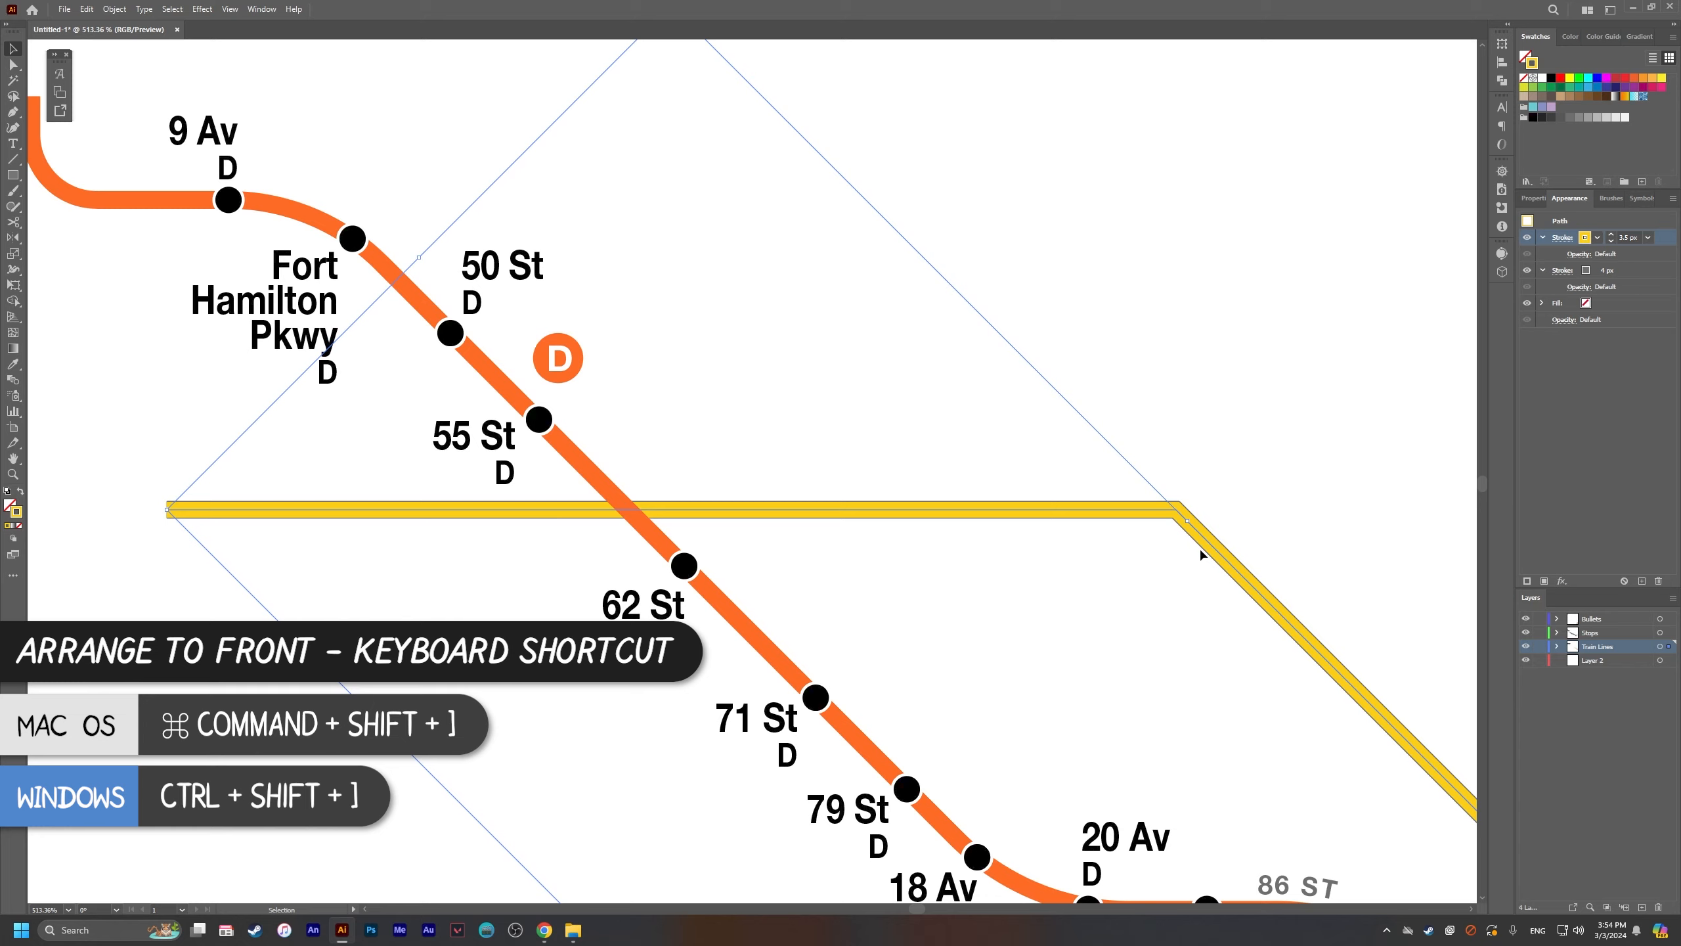
pyautogui.hotkey('ctrl', 'shift', ']')
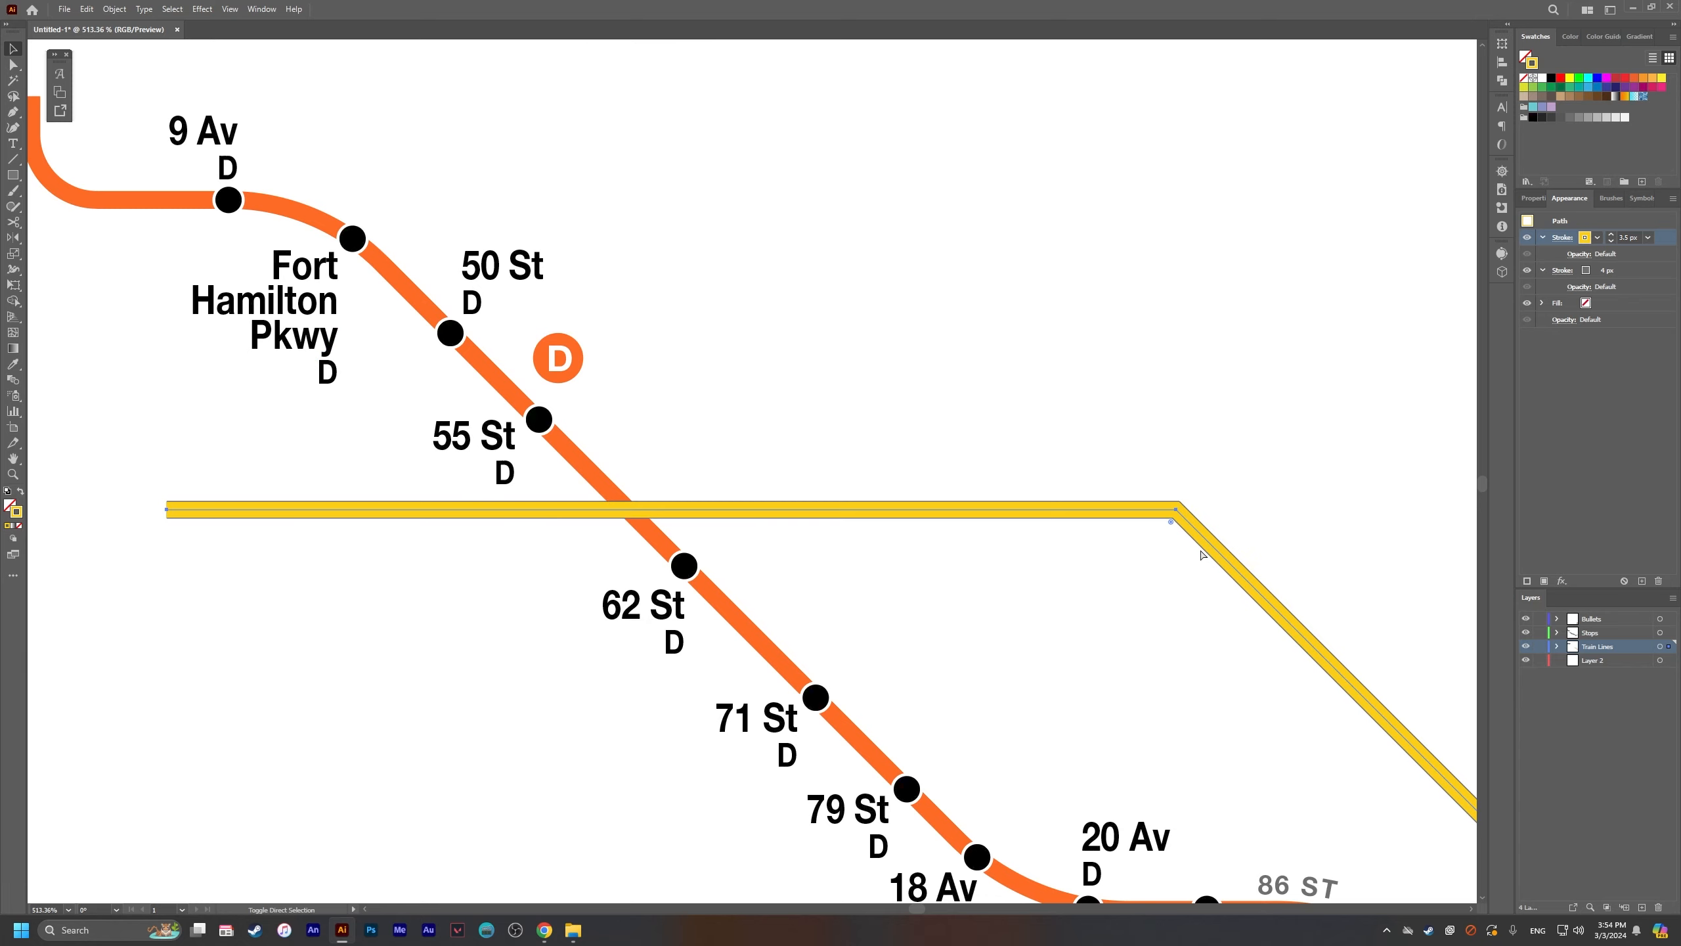
# Step: Round the two corners of the yellow line's bend above Coney Island–Stillwell Av to match the reference map
pyautogui.moveTo(1198, 547); pyautogui.dragTo(753, 233)
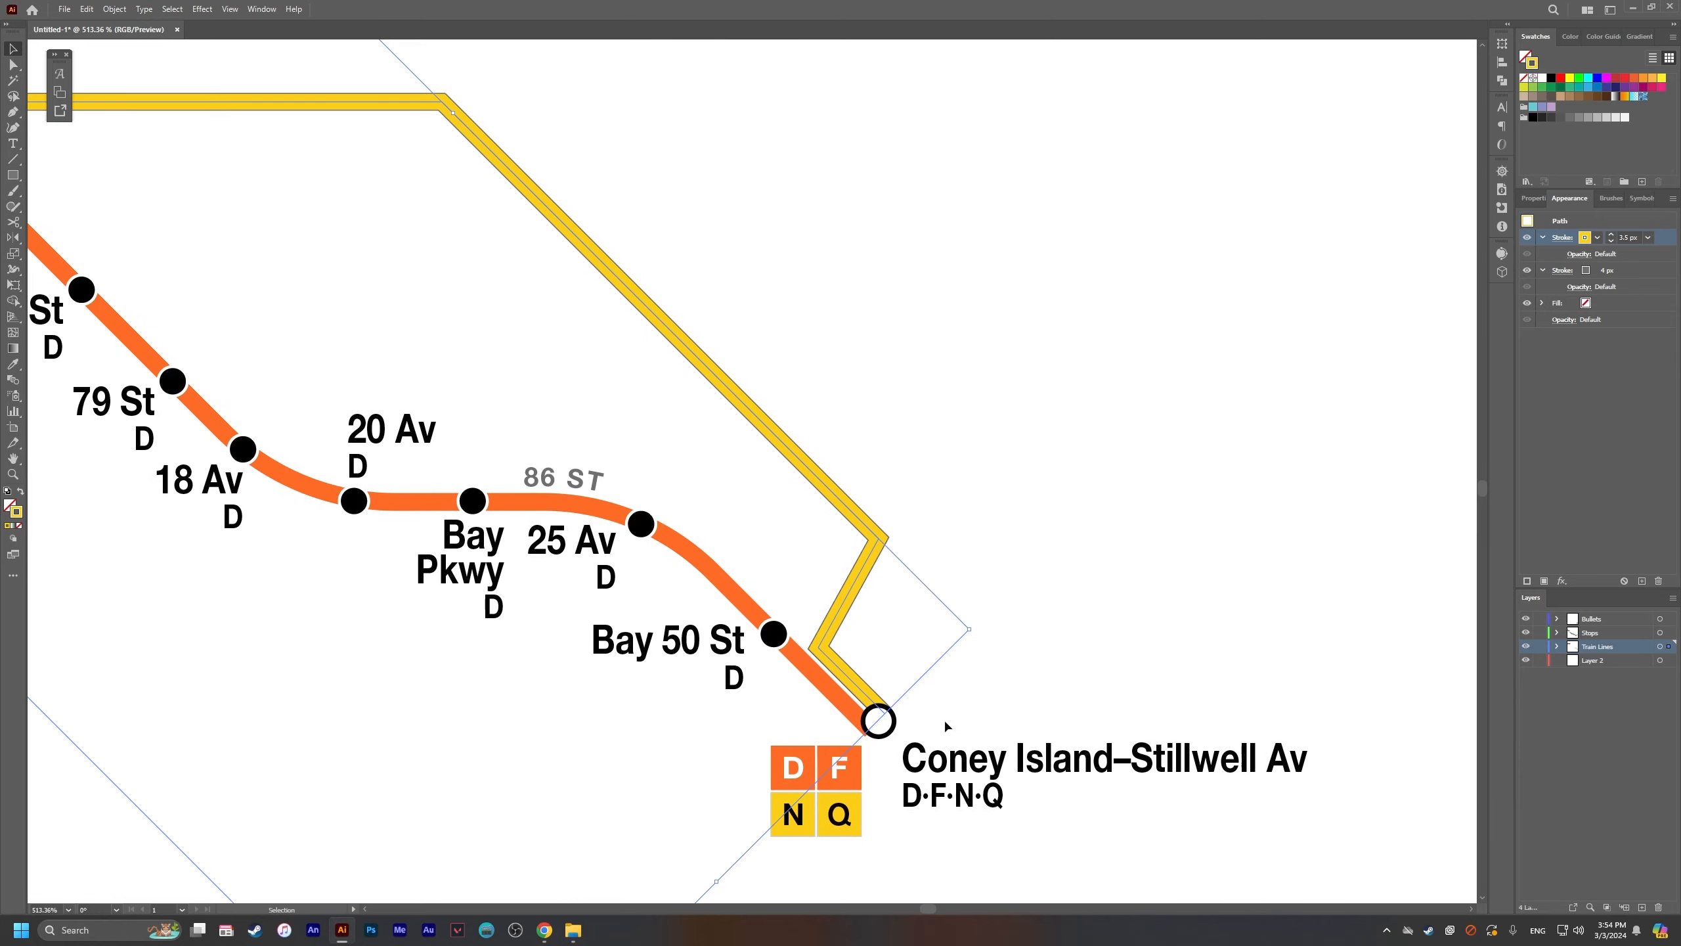
pyautogui.click(946, 723)
pyautogui.click(895, 718)
pyautogui.click(993, 698)
pyautogui.moveTo(907, 638); pyautogui.dragTo(840, 603)
pyautogui.moveTo(887, 589); pyautogui.dragTo(1039, 639)
pyautogui.press('a')
pyautogui.click(824, 675)
pyautogui.hotkey('alt', 'Tab')
pyautogui.hotkey('alt', 'Tab')
pyautogui.moveTo(880, 556); pyautogui.dragTo(777, 569)
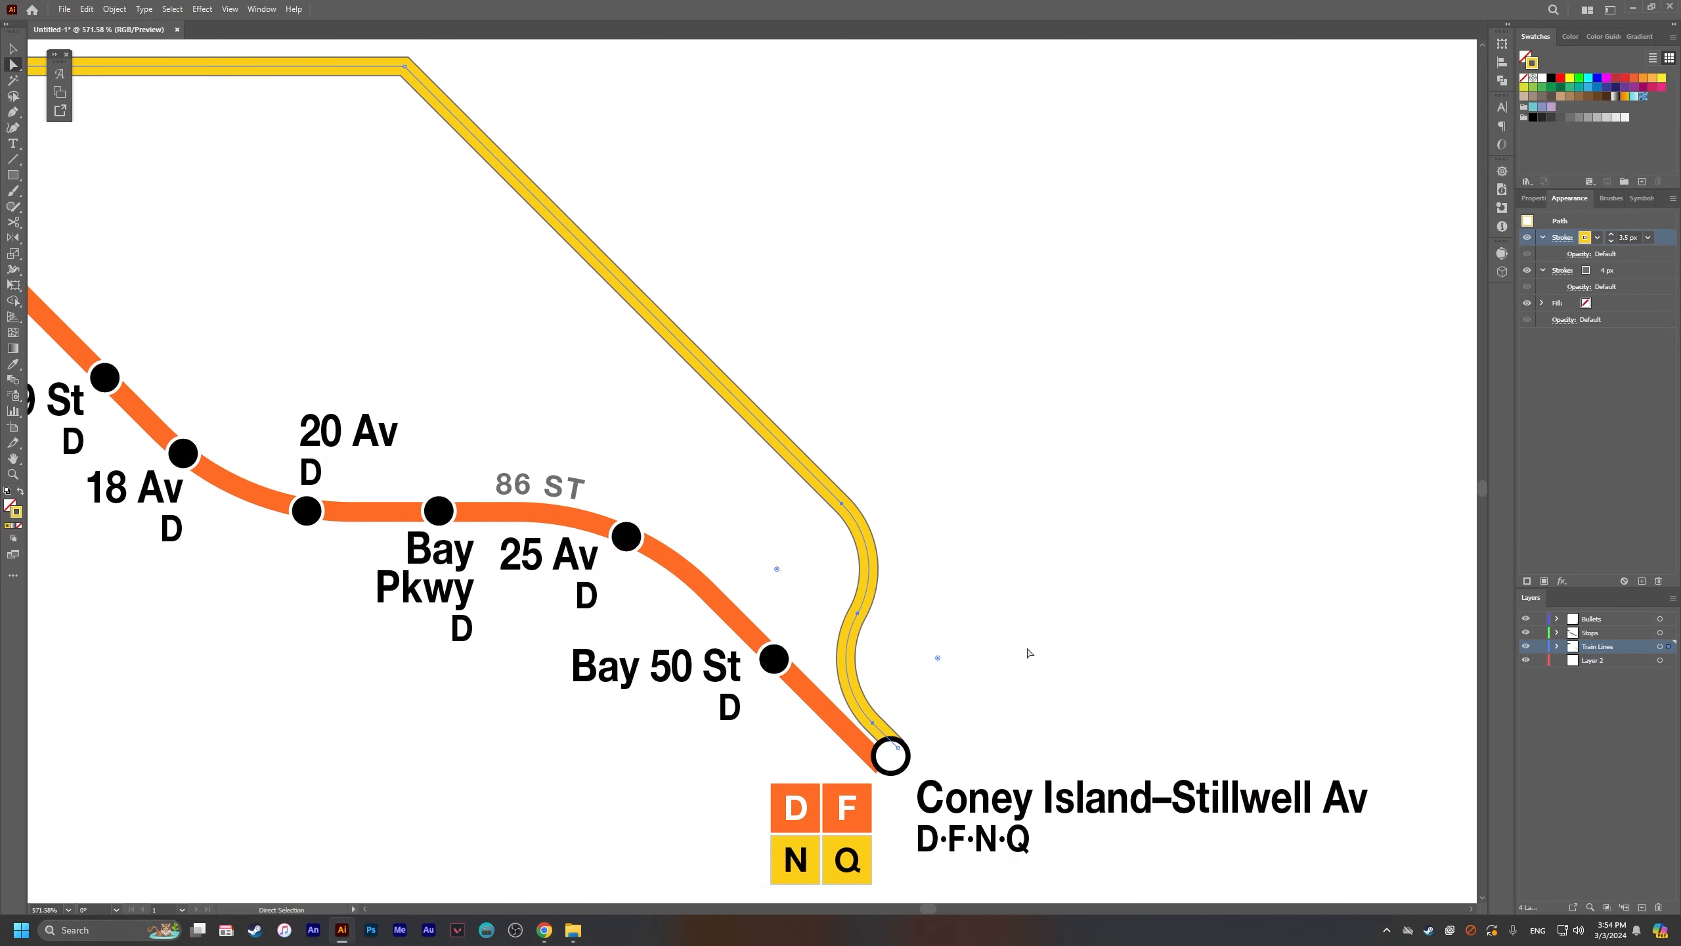
# Step: Recheck the bend on the reference map and tighten its upper corner to a radius of about 12 px
pyautogui.click(1027, 652)
pyautogui.scroll(-5, 1028, 652)
pyautogui.hotkey('alt', 'Tab')
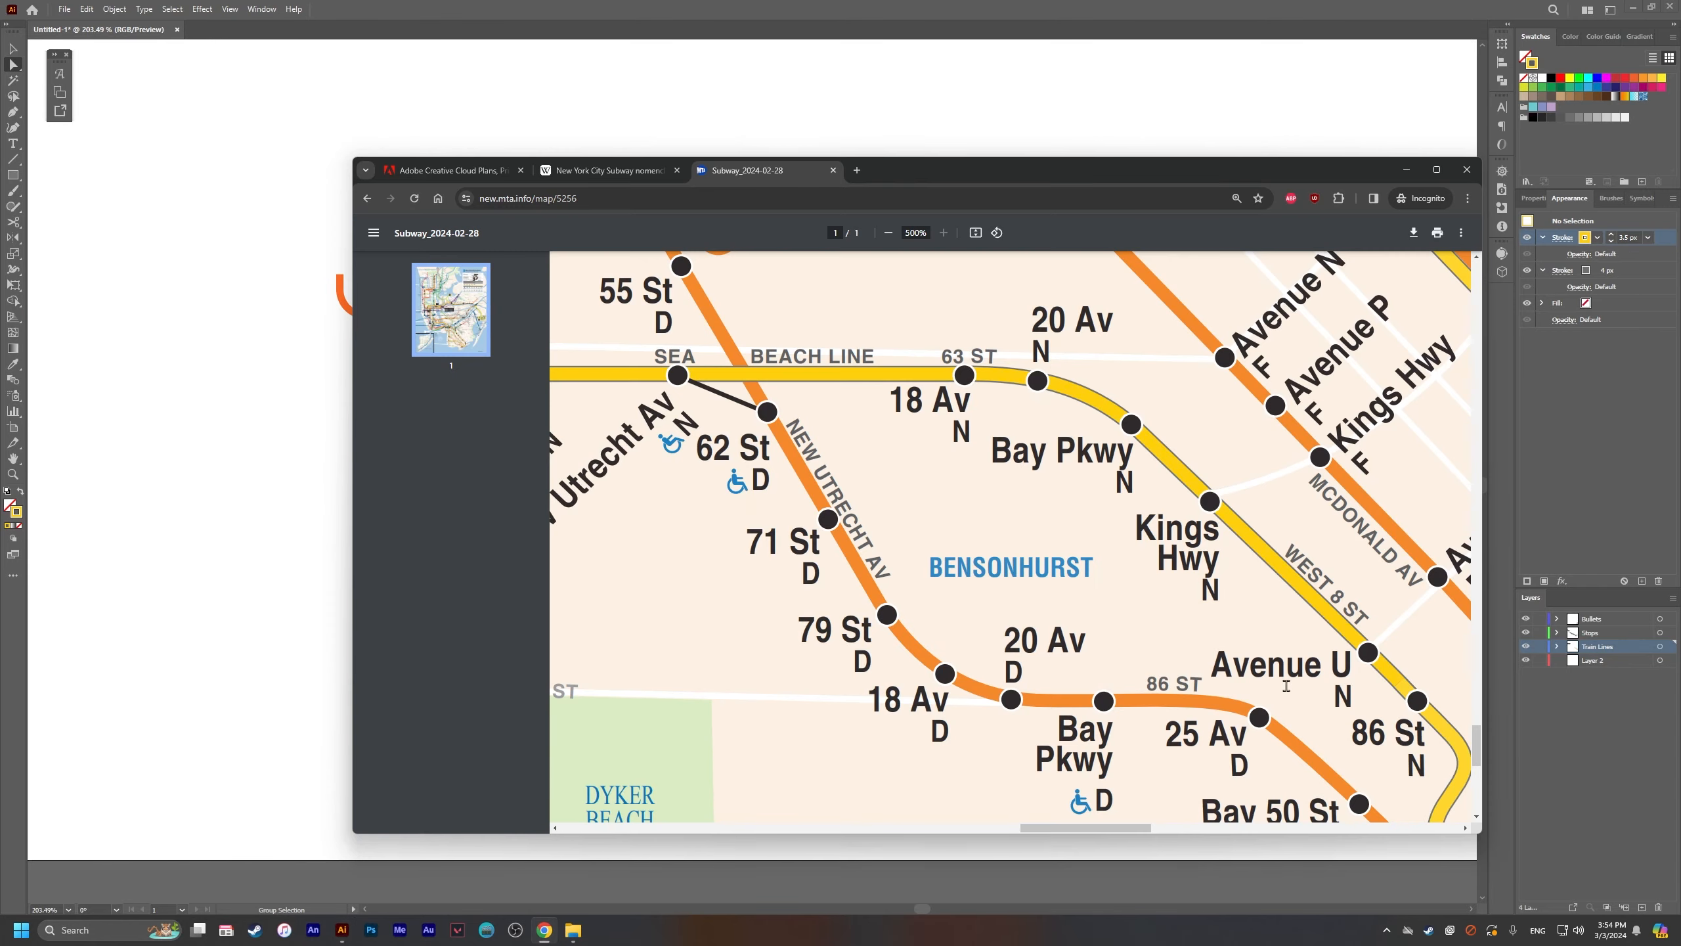
pyautogui.scroll(-3, 1286, 686)
pyautogui.hotkey('alt', 'Tab')
pyautogui.scroll(4, 1040, 633)
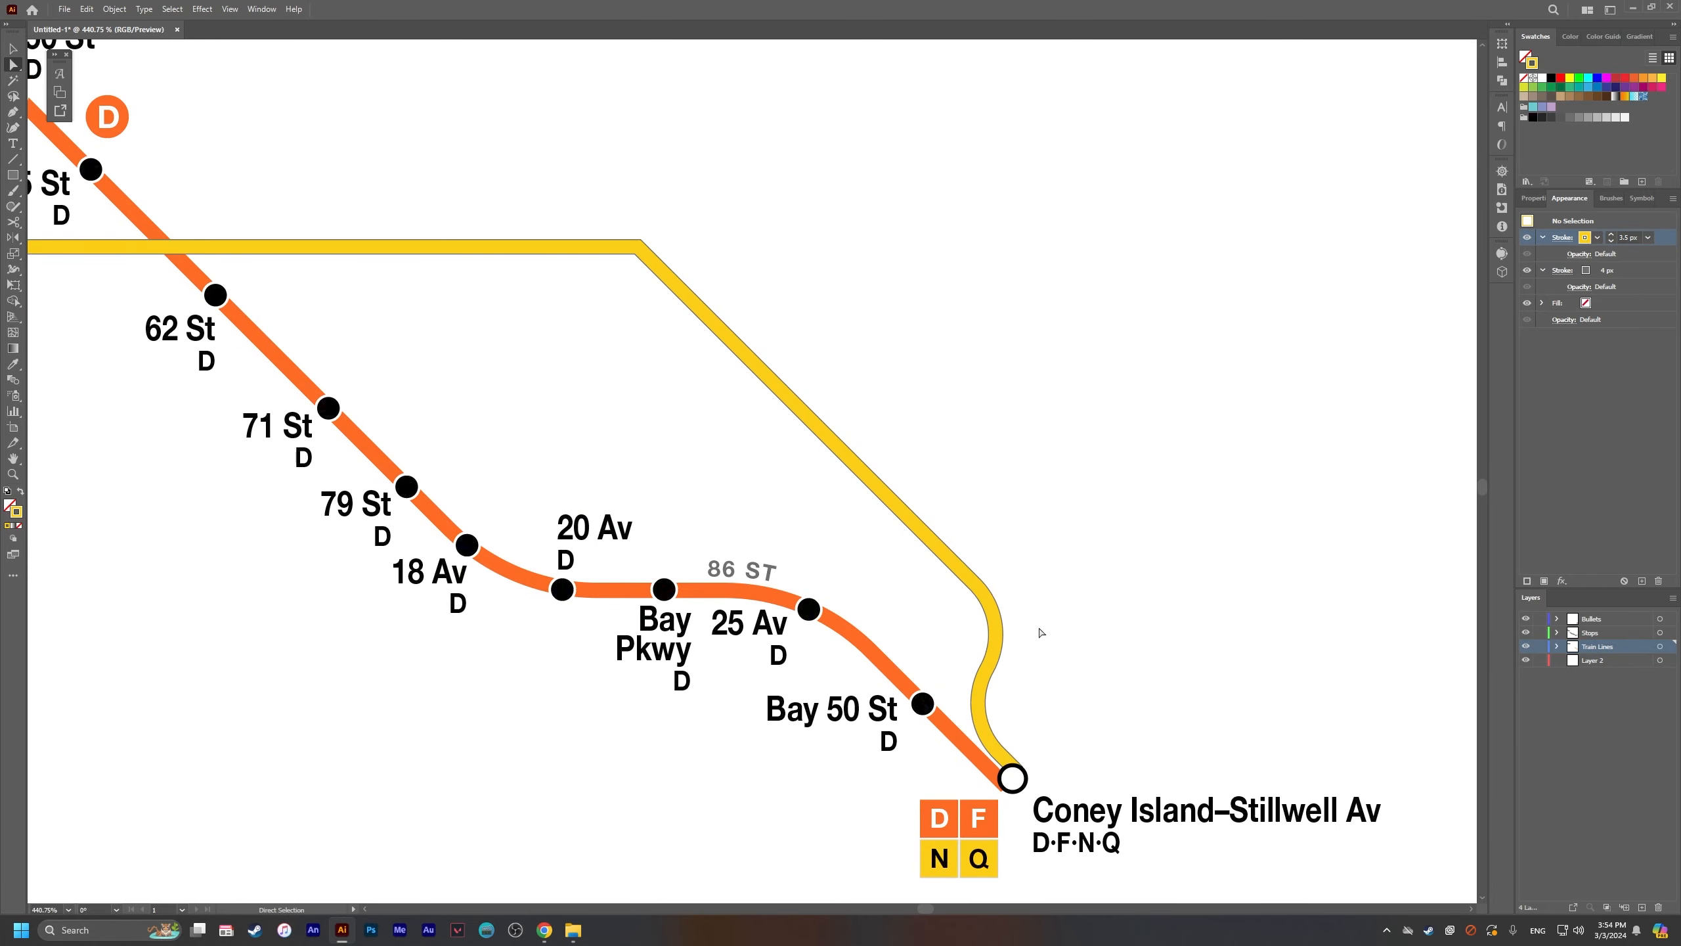
pyautogui.click(1000, 630)
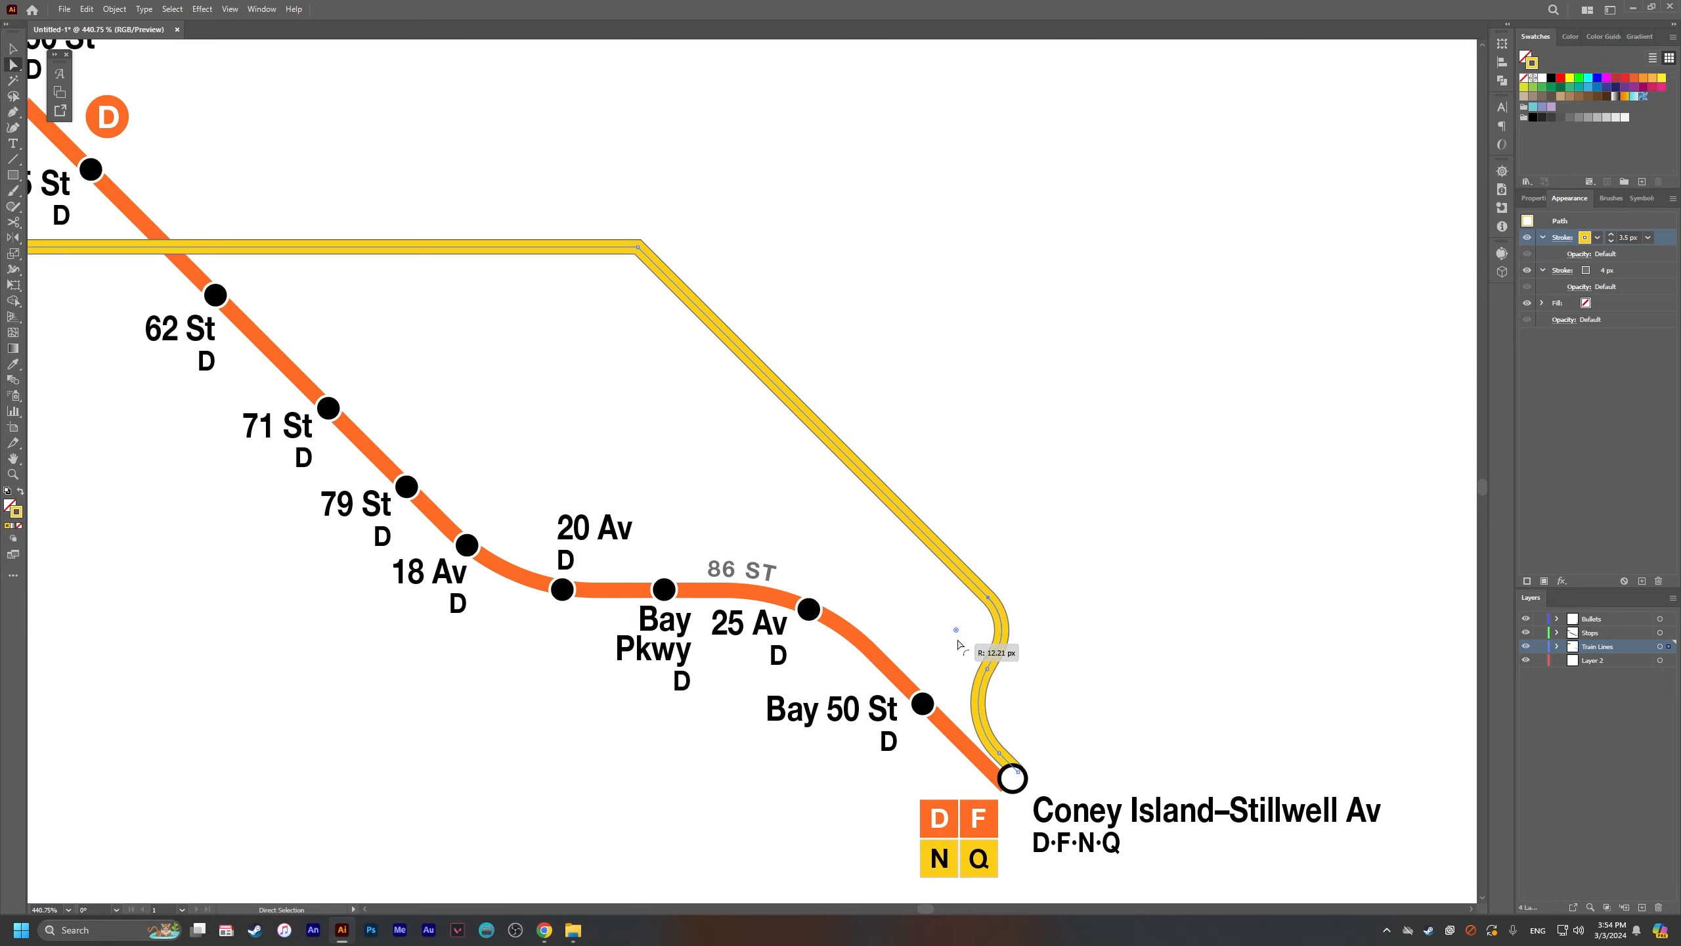
# Step: Round the corner between the yellow line's horizontal and diagonal segments to a radius of about 57.5 px, following the reference map
pyautogui.hotkey('alt', 'Tab')
pyautogui.hotkey('alt', 'Tab')
pyautogui.scroll(-3, 1243, 726)
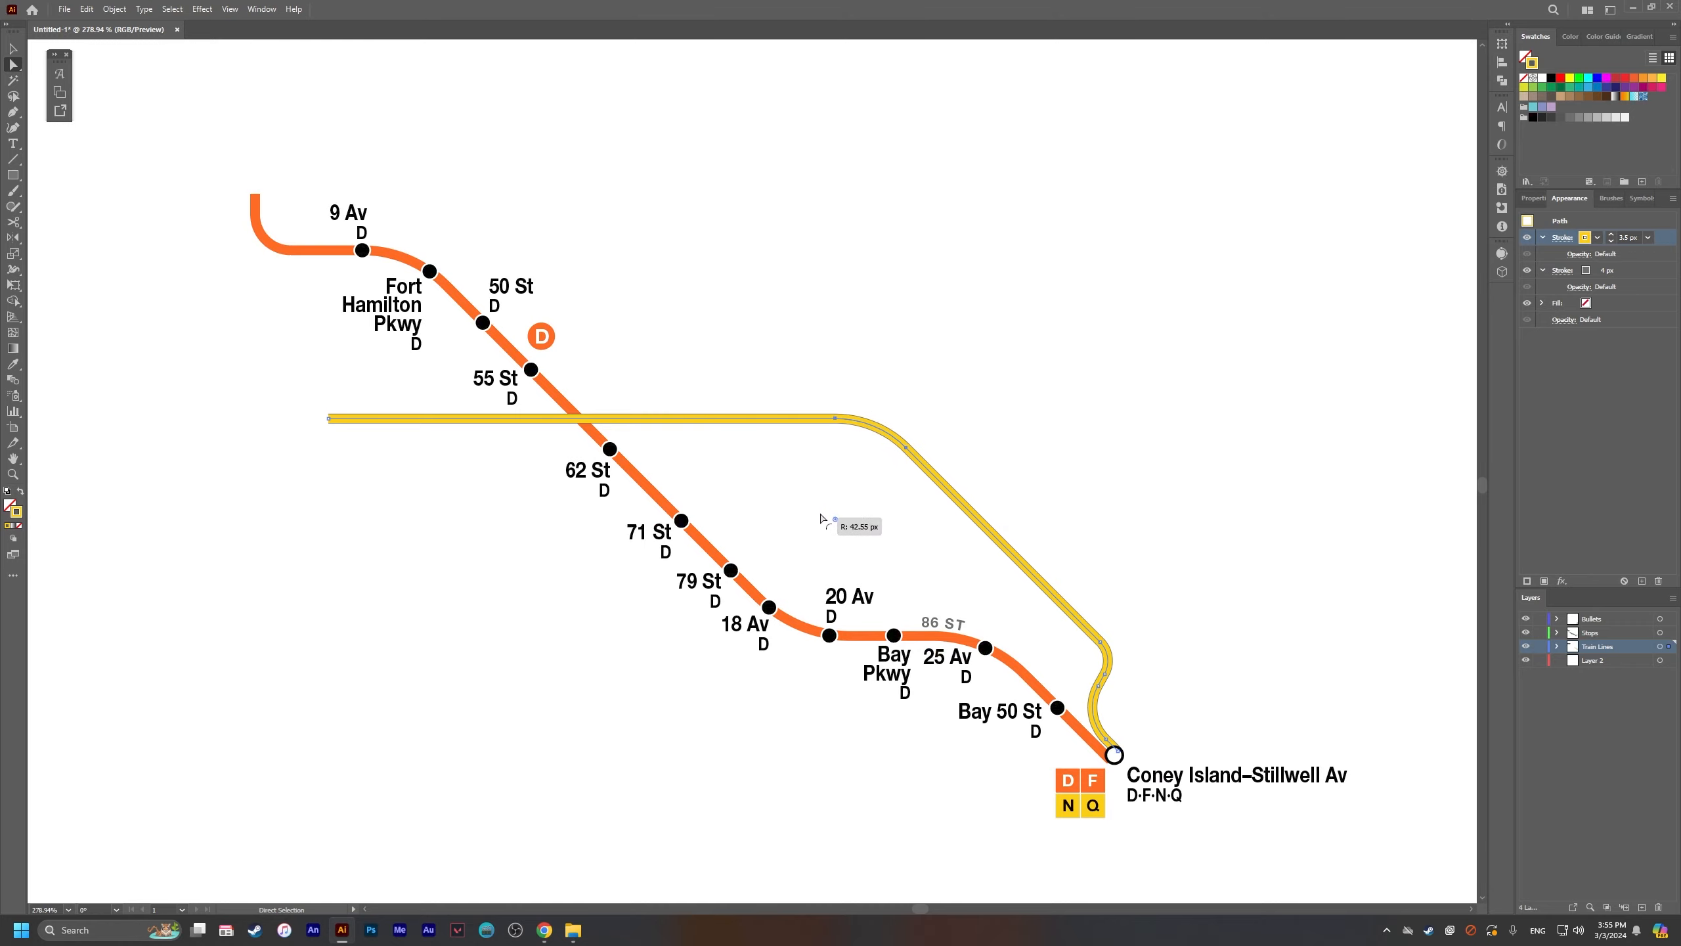
pyautogui.hotkey('alt', 'Tab')
pyautogui.scroll(-5, 832, 375)
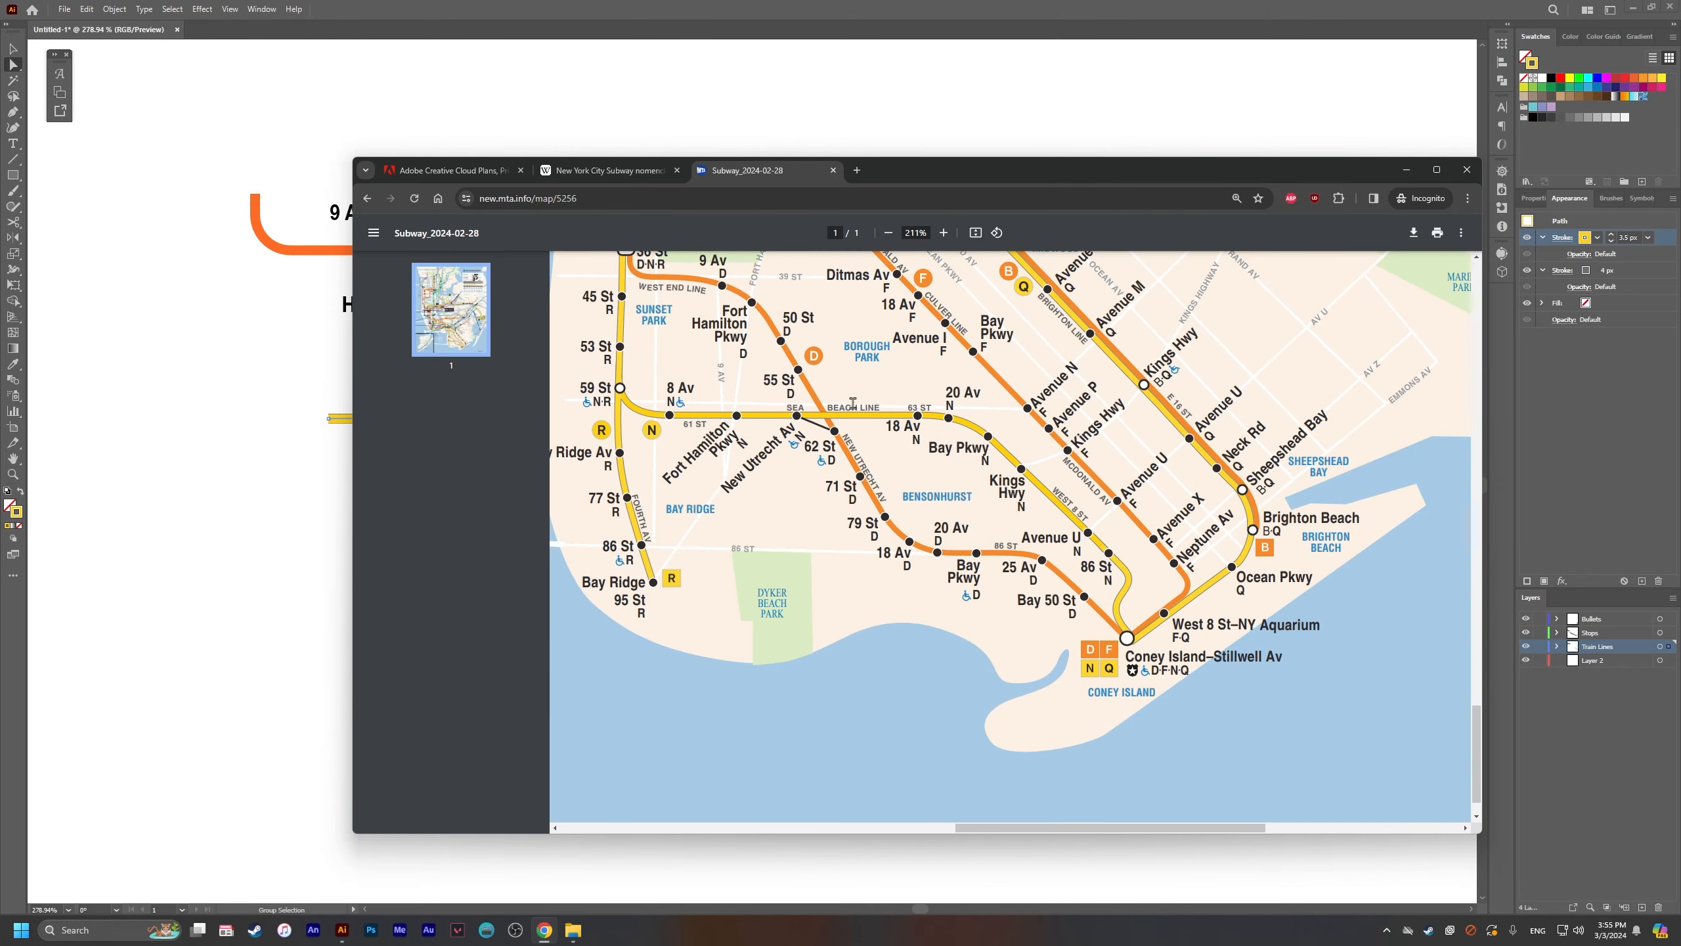
pyautogui.hotkey('alt', 'Tab')
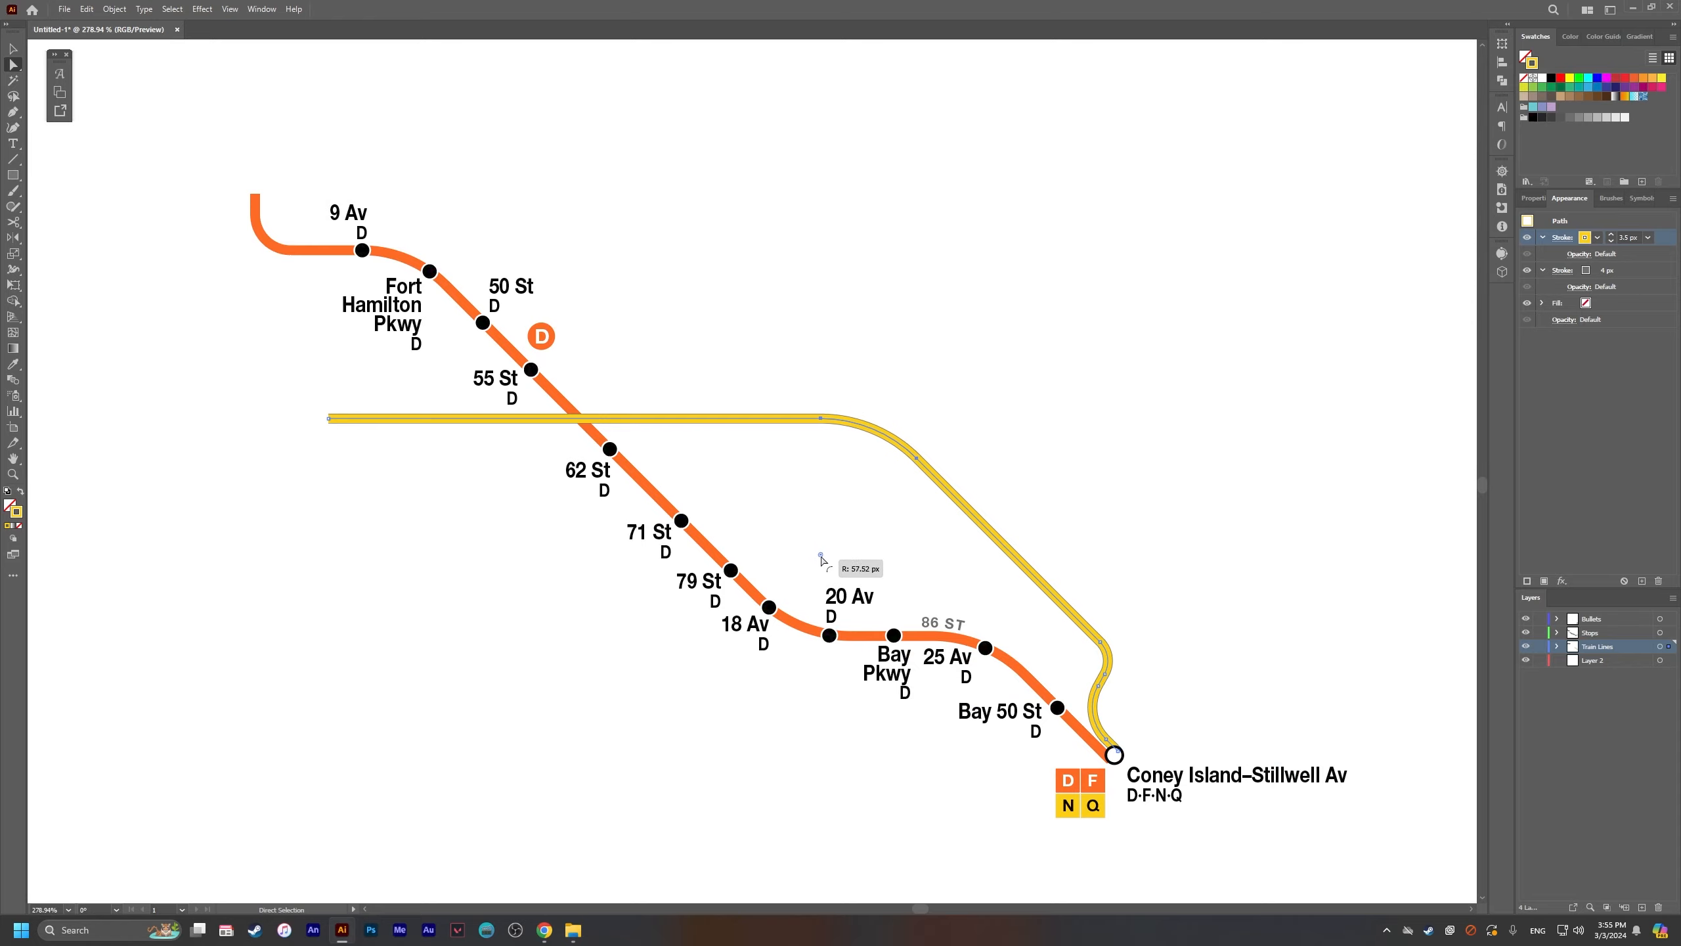
# Step: Compare the curved yellow line with the reference map and add an 86 St label with service letter D beside its lower bend
pyautogui.press('v')
pyautogui.click(1069, 488)
pyautogui.moveTo(1174, 593); pyautogui.dragTo(904, 515)
pyautogui.moveTo(960, 410); pyautogui.dragTo(1067, 532)
pyautogui.hotkey('alt', 'Tab')
pyautogui.hotkey('alt', 'Tab')
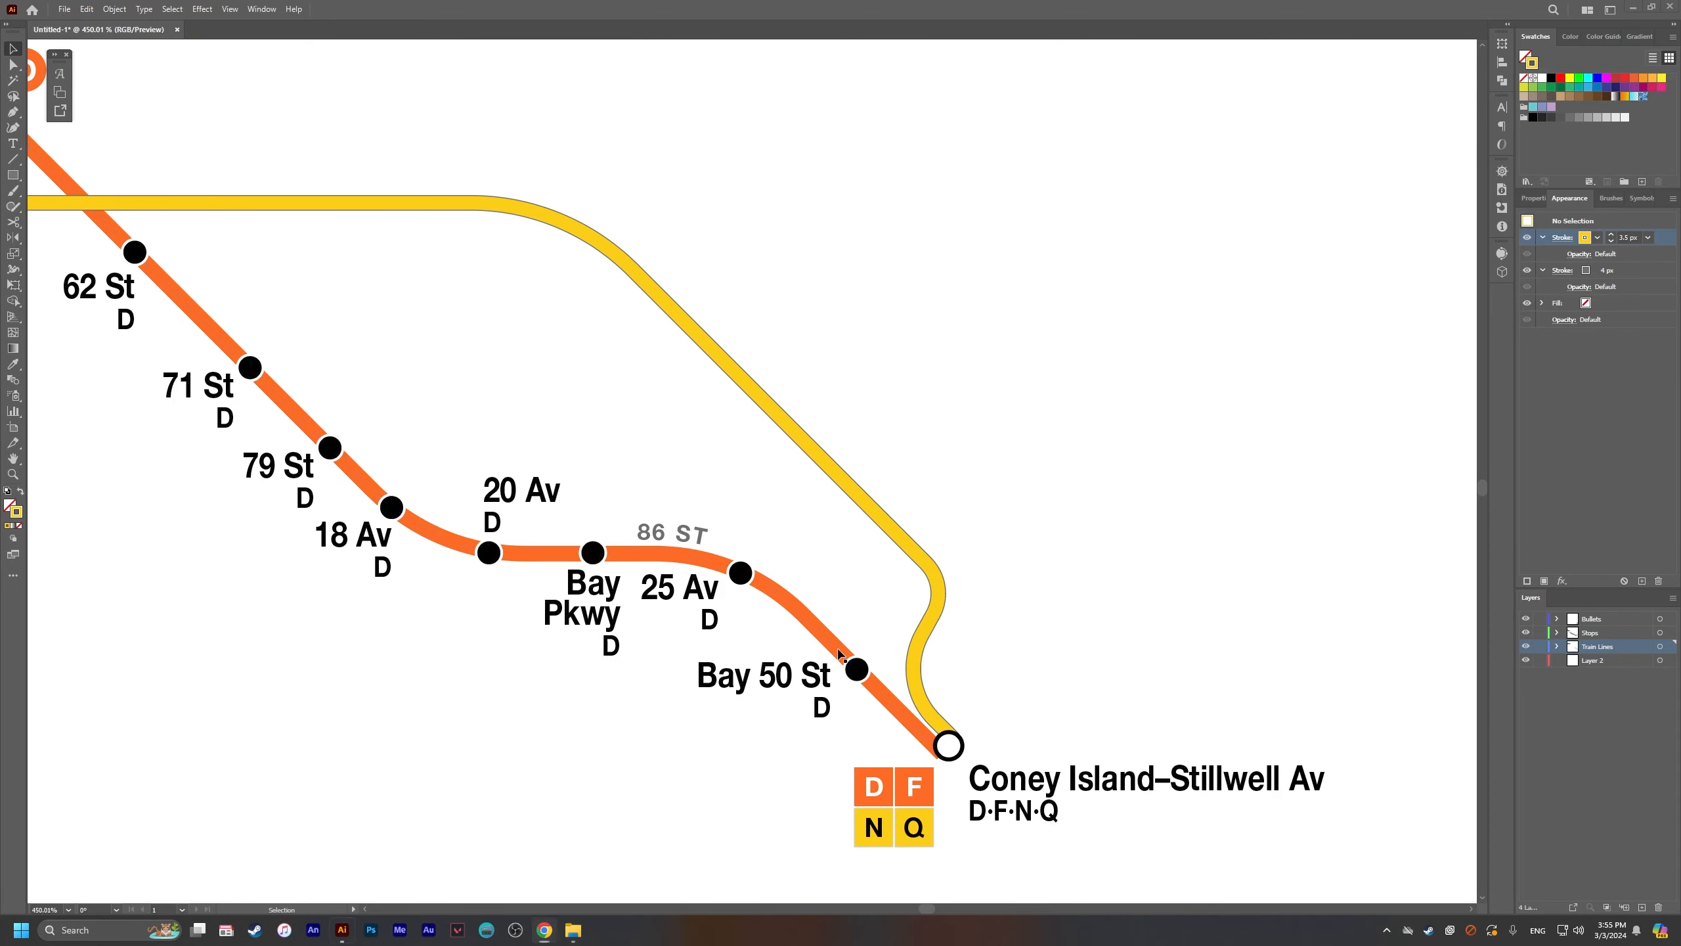
pyautogui.moveTo(809, 678); pyautogui.dragTo(655, 532)
pyautogui.press('t')
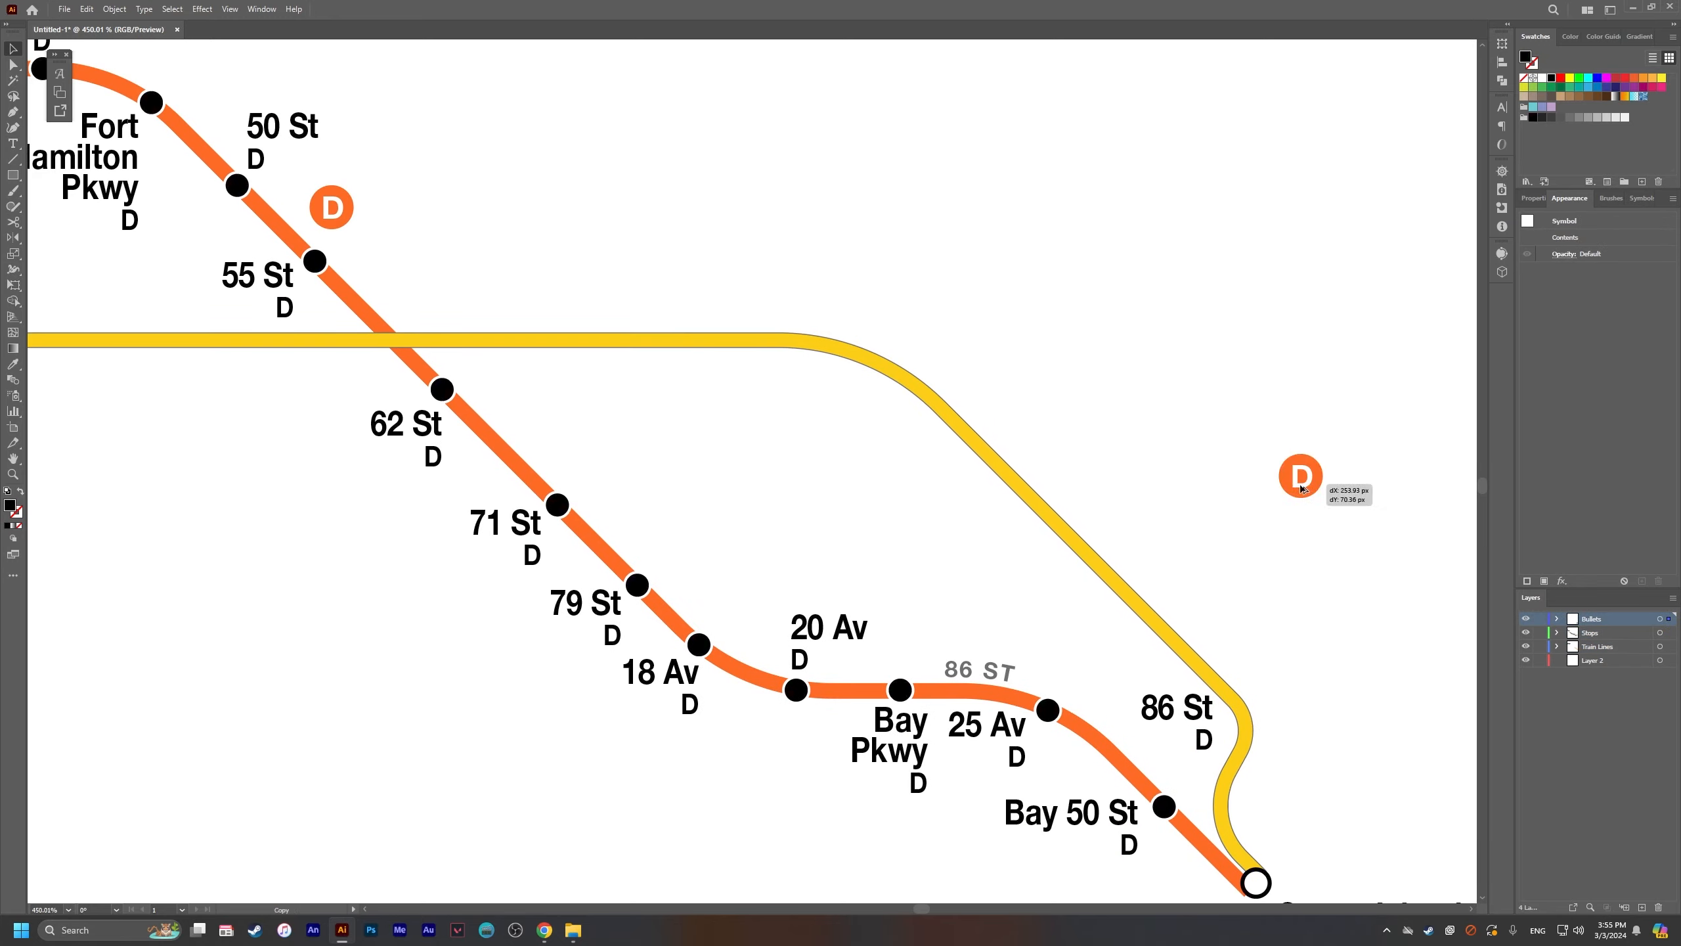
# Step: Turn a copy of the D bullet into a gray-outlined yellow N bullet and place an 86 St stop dot on the yellow line
pyautogui.rightClick(1238, 490)
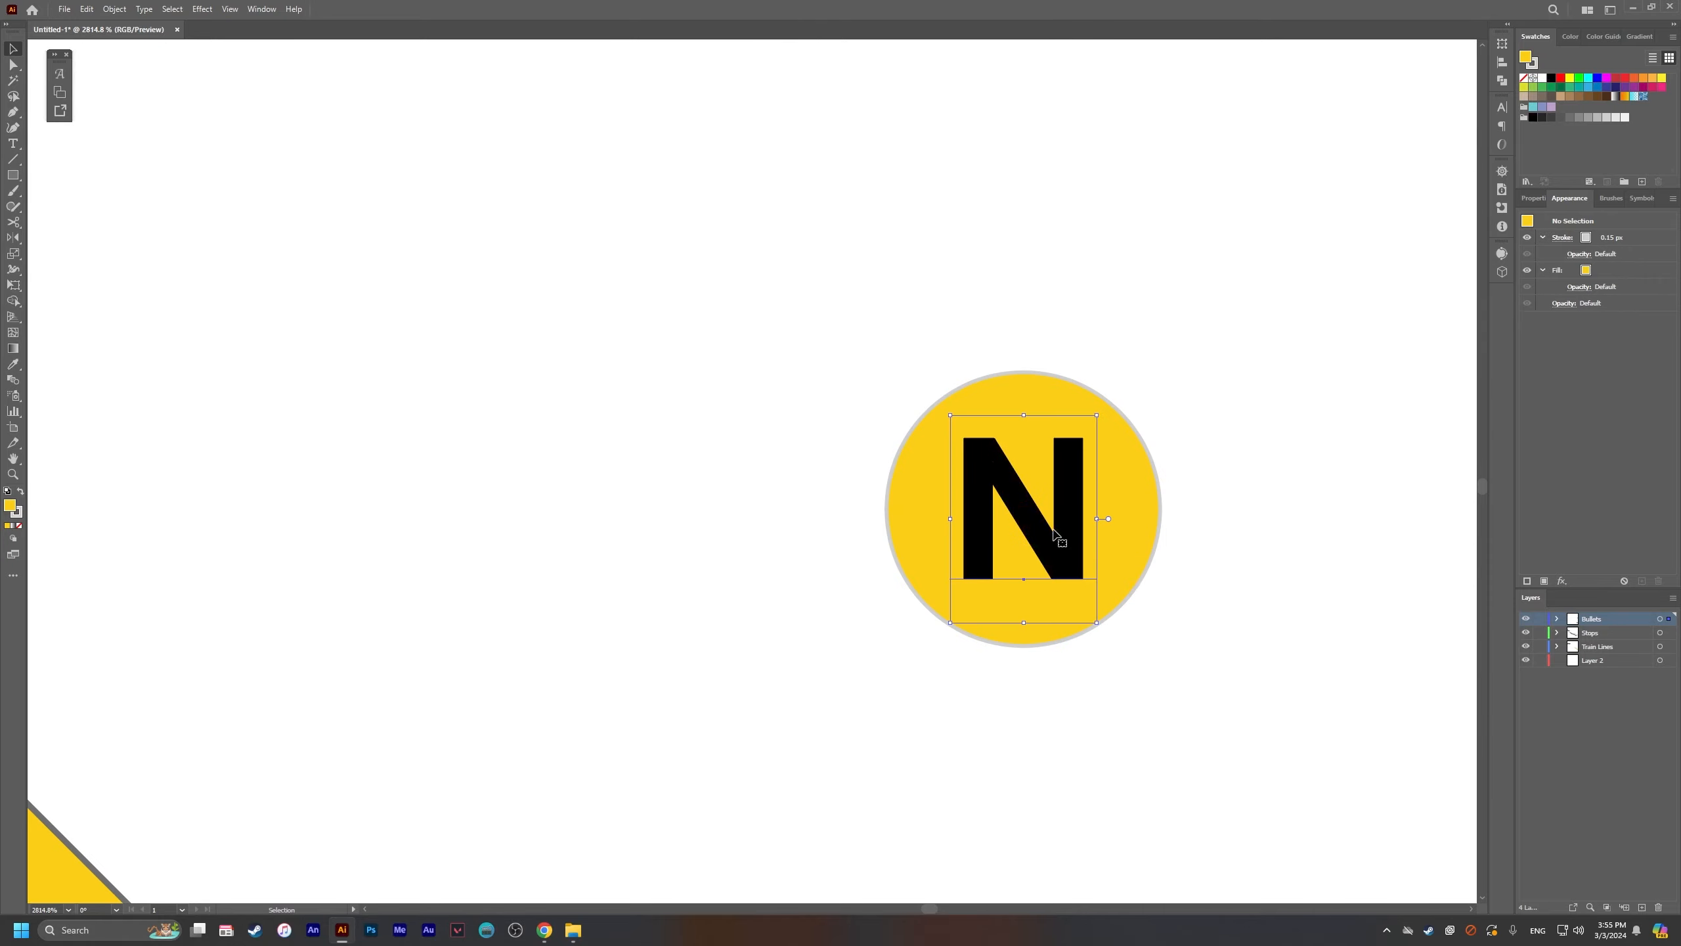
pyautogui.moveTo(1165, 586); pyautogui.dragTo(1166, 586)
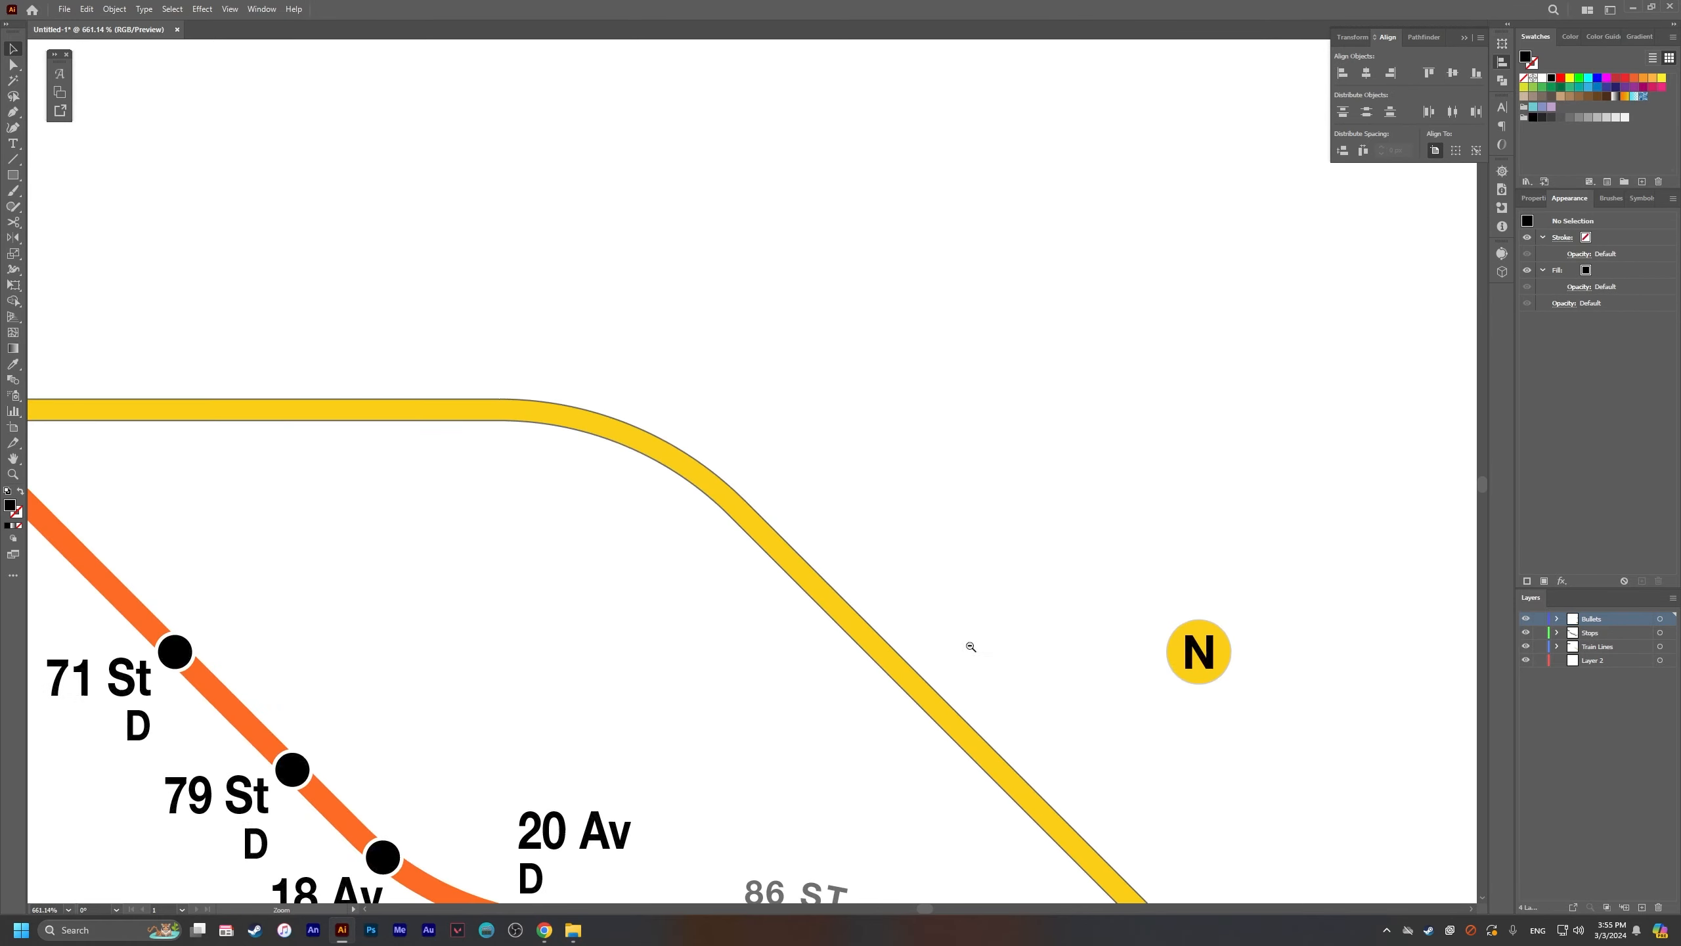
pyautogui.hotkey('alt', 'Tab')
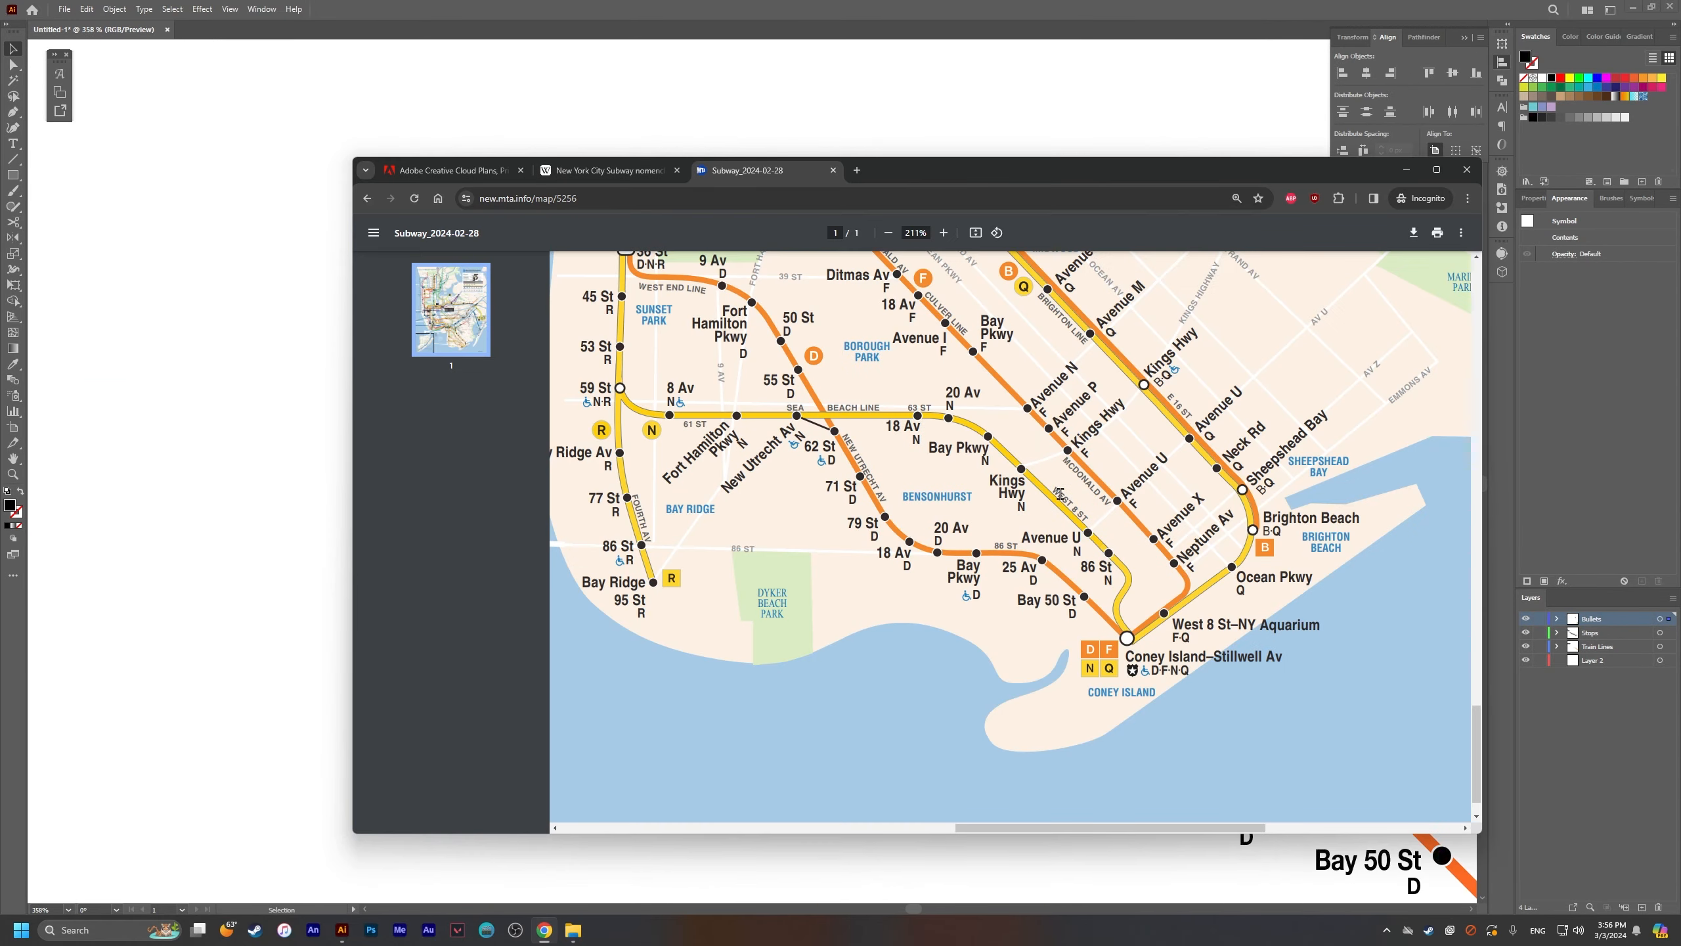
pyautogui.moveTo(1132, 560); pyautogui.dragTo(467, 523)
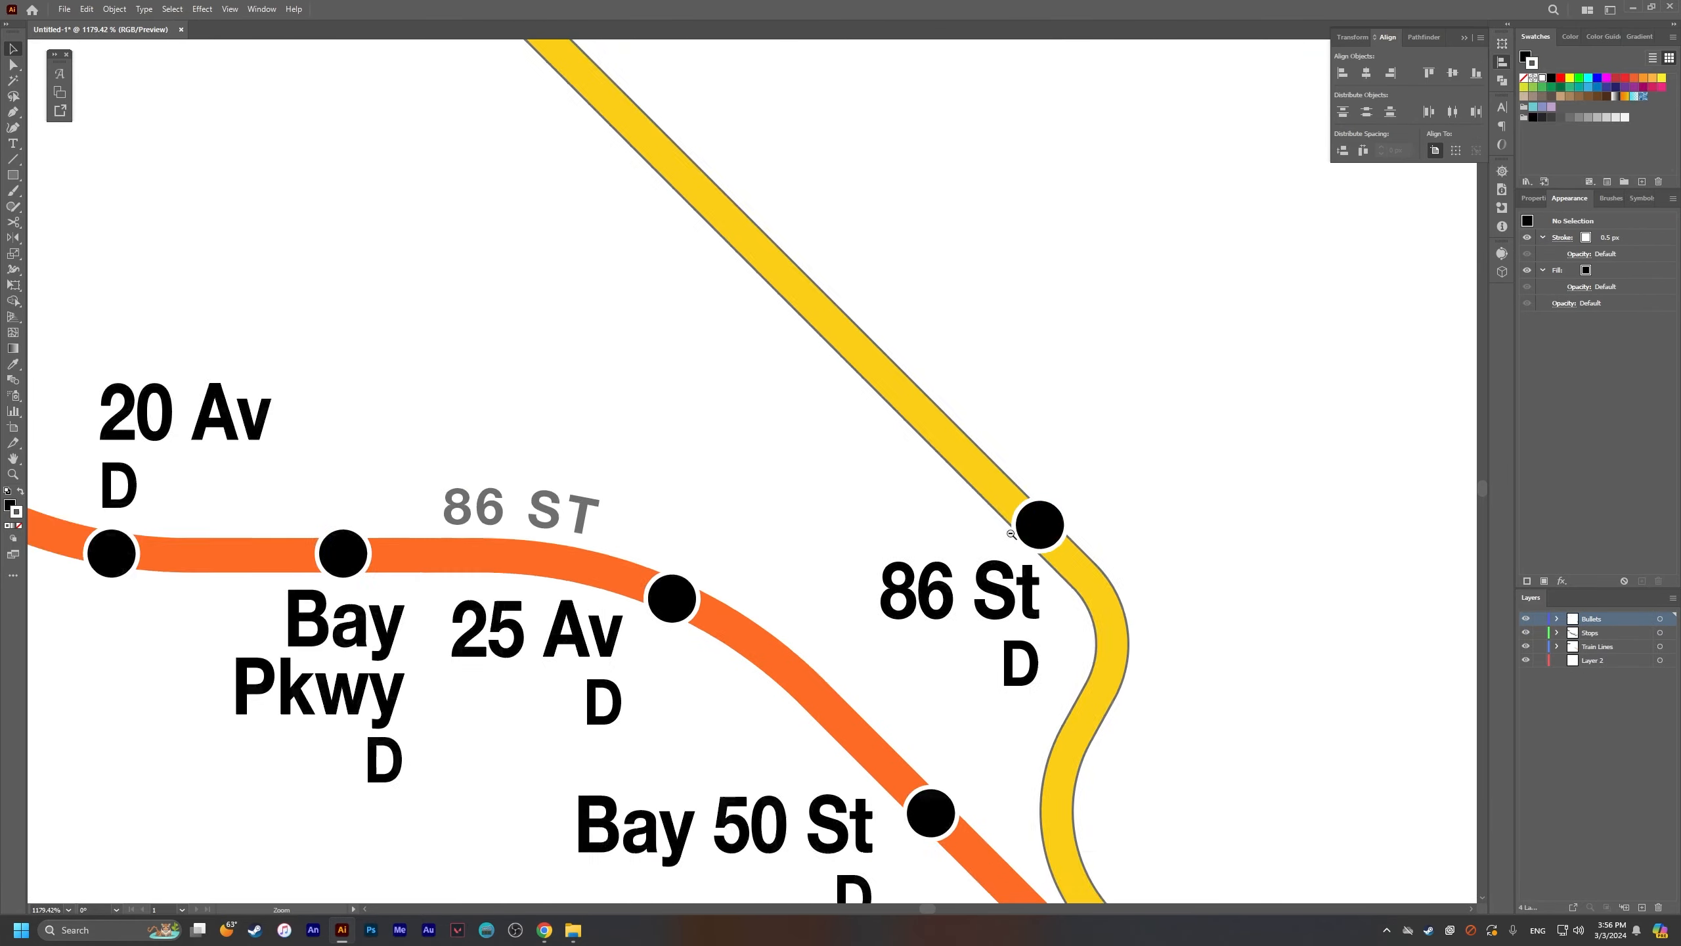
# Step: Add an Avenue U stop and label farther up the yellow line's diagonal, with N as the service letter there and at 86 St
pyautogui.moveTo(1011, 535); pyautogui.dragTo(503, 534)
pyautogui.moveTo(962, 509); pyautogui.dragTo(1308, 534)
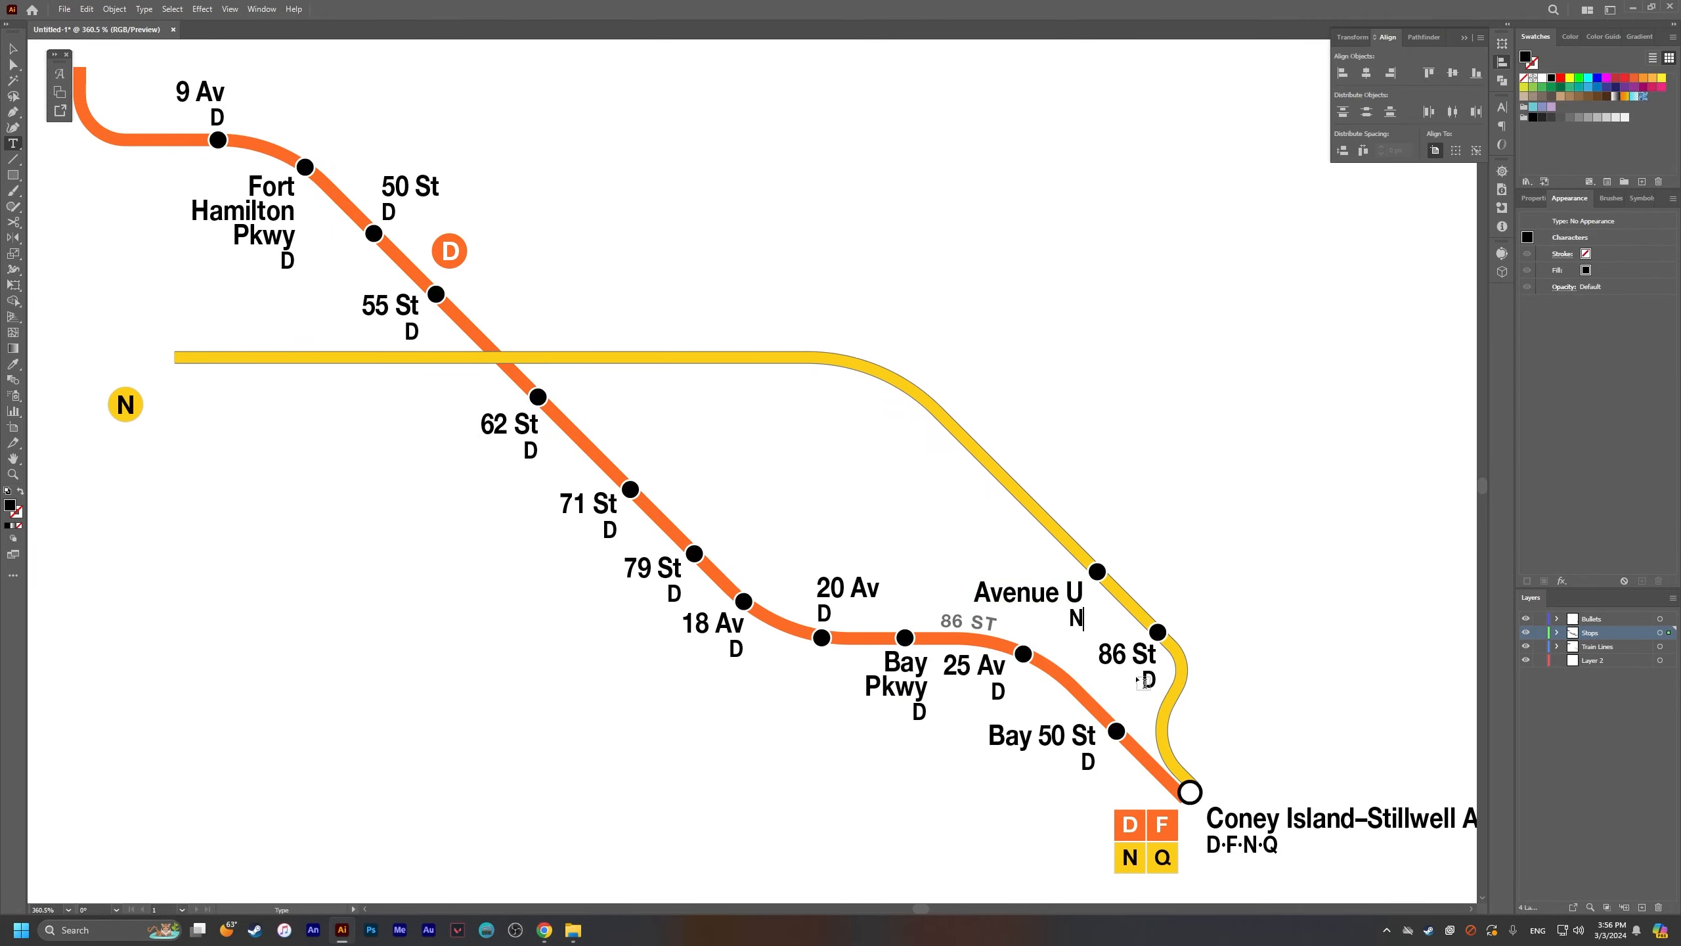
pyautogui.doubleClick(1147, 682)
pyautogui.write('N')
pyautogui.press('Escape')
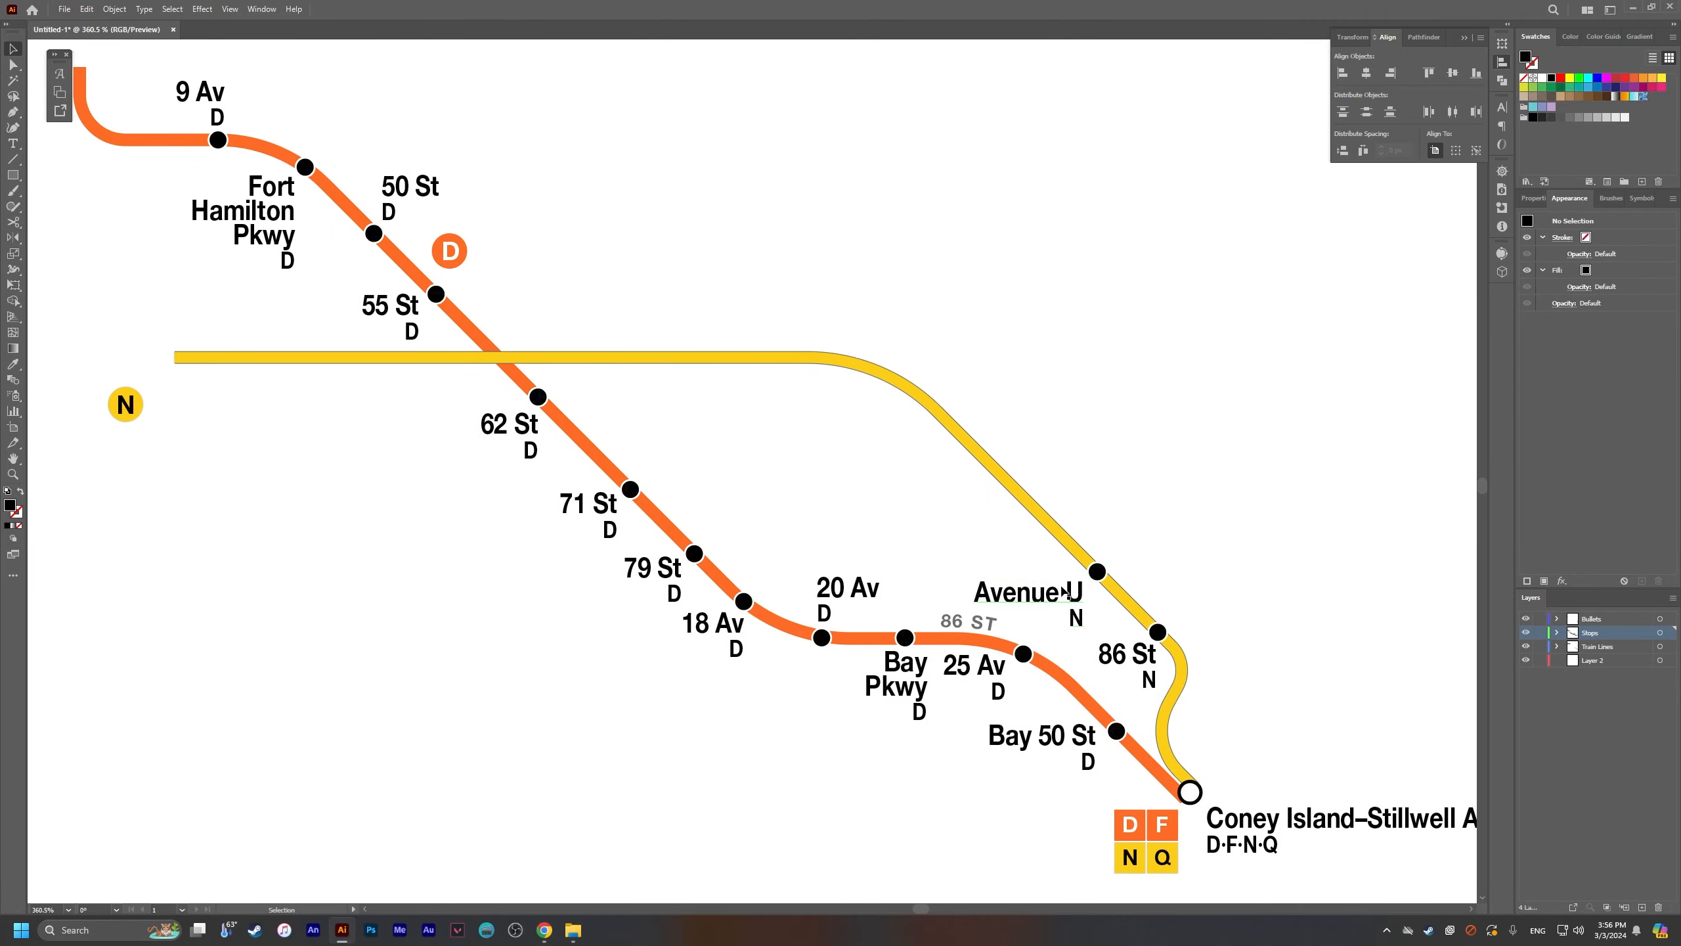
# Step: Shift the Avenue U stop slightly toward 86 St and copy its dot and label about 33 px up along the diagonal
pyautogui.click(1070, 592)
pyautogui.keyDown('shift'); pyautogui.click(1098, 571); pyautogui.keyUp('shift')
pyautogui.hotkey('alt', 'Tab')
pyautogui.hotkey('alt', 'Tab')
pyautogui.moveTo(1072, 594); pyautogui.dragTo(1000, 499)
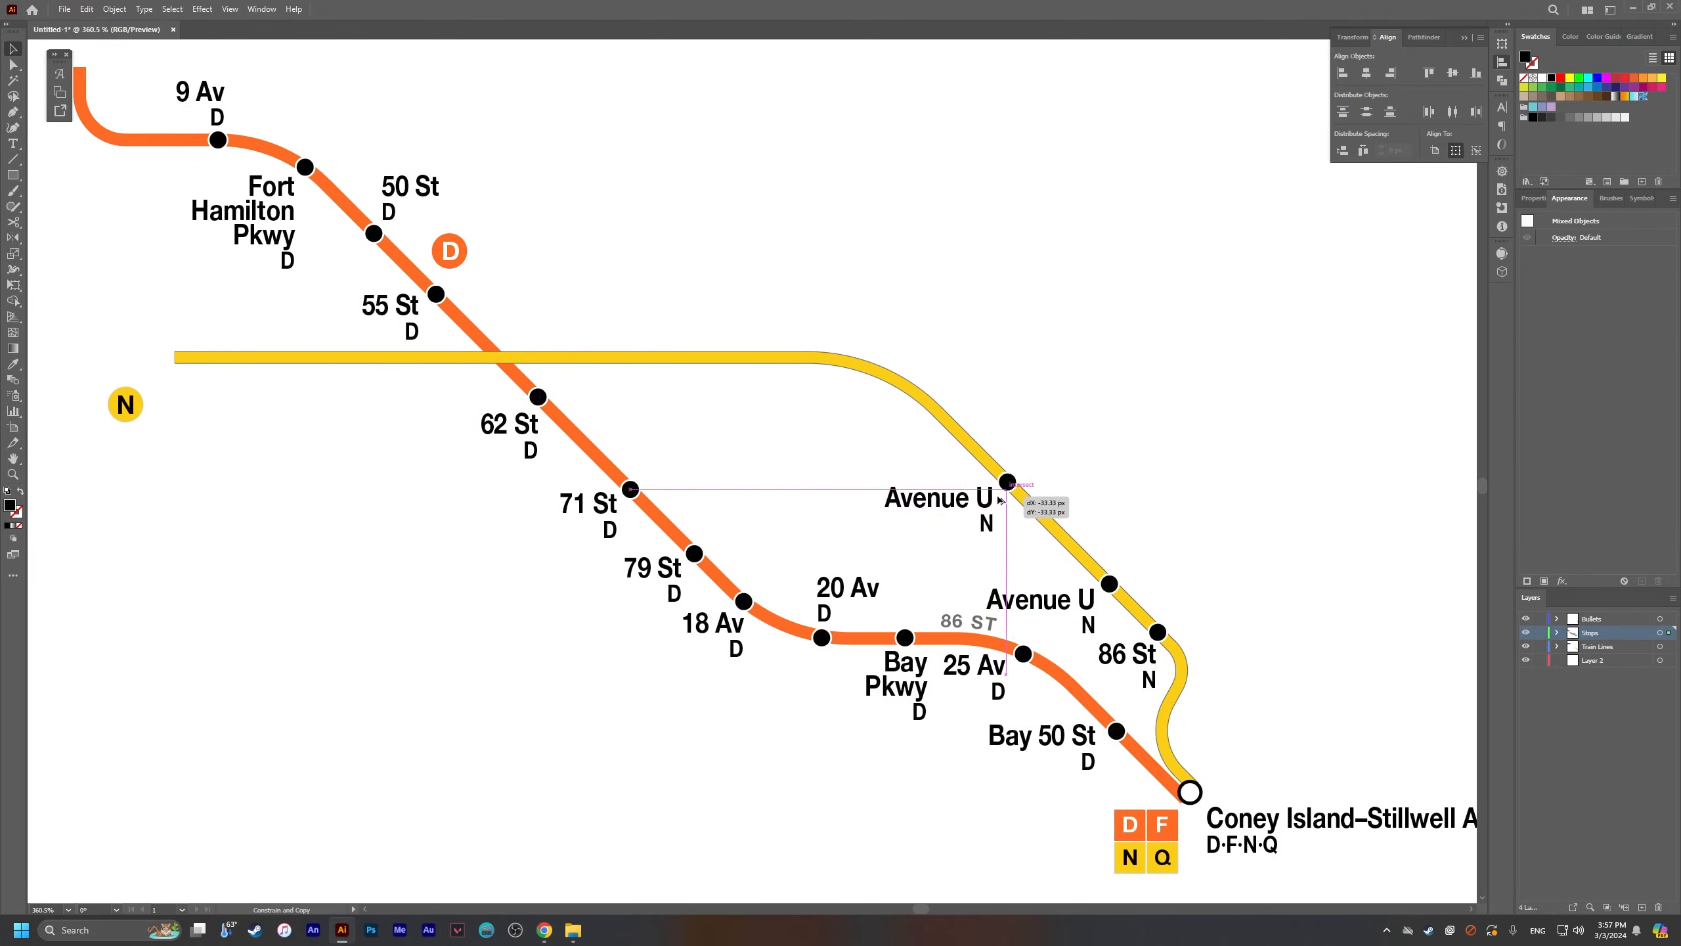
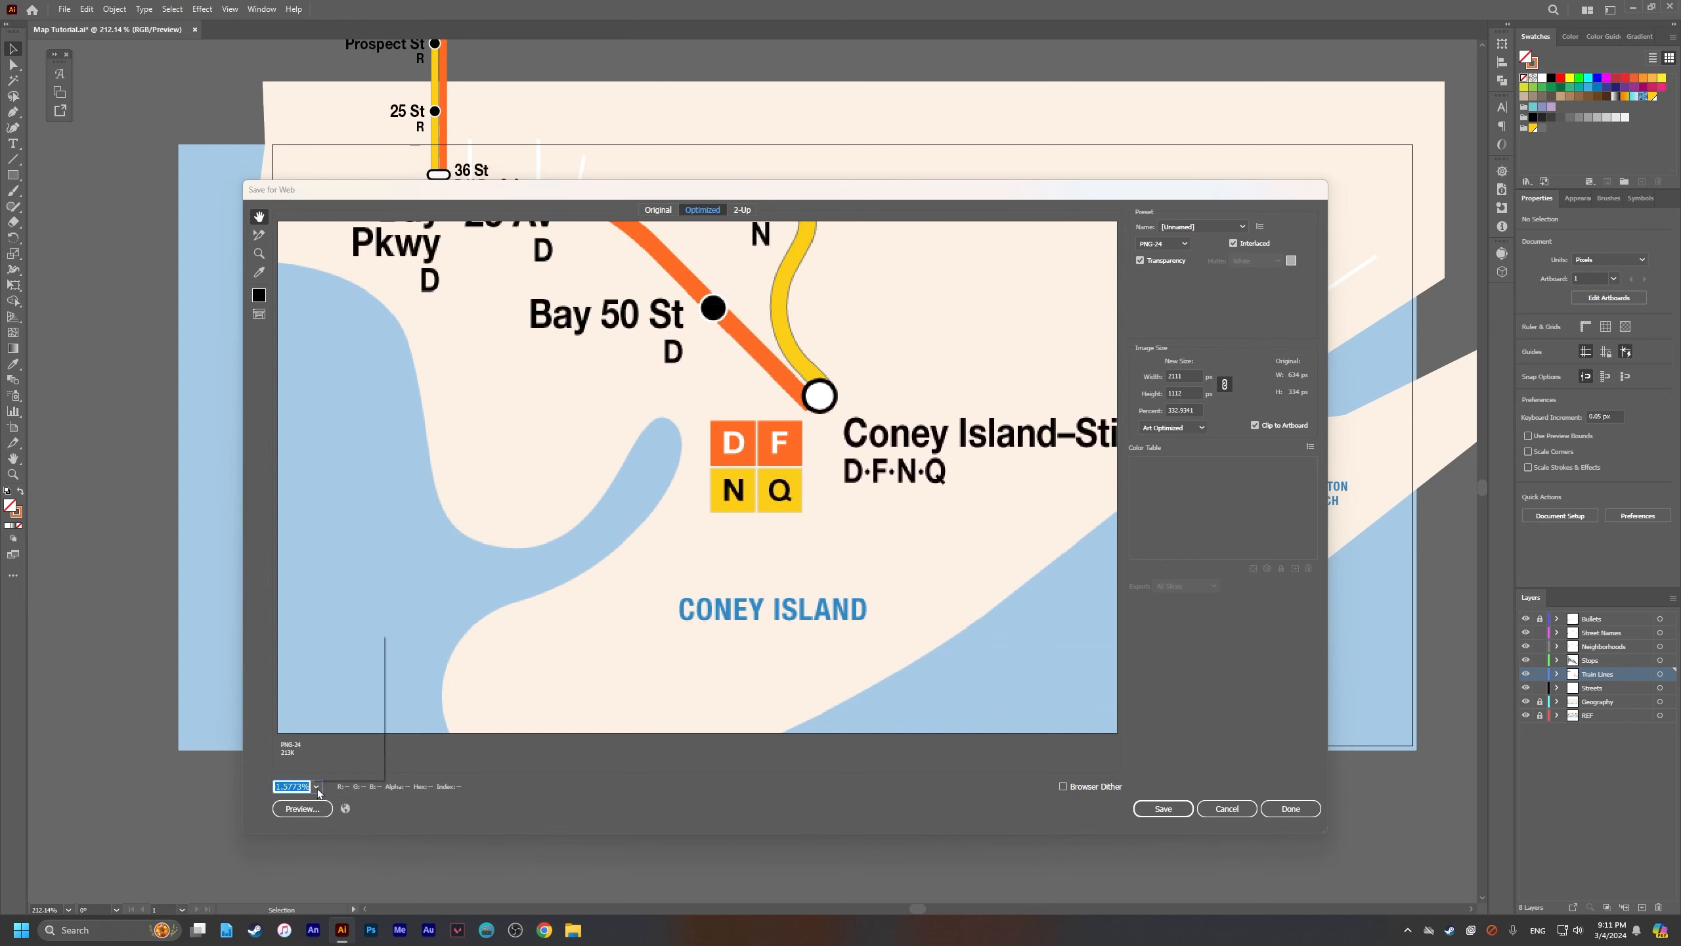
# Step: Set the Save for Web preview zoom to 100% and inspect the train lines and labels across the map
pyautogui.click(345, 773)
pyautogui.click(317, 787)
pyautogui.click(358, 710)
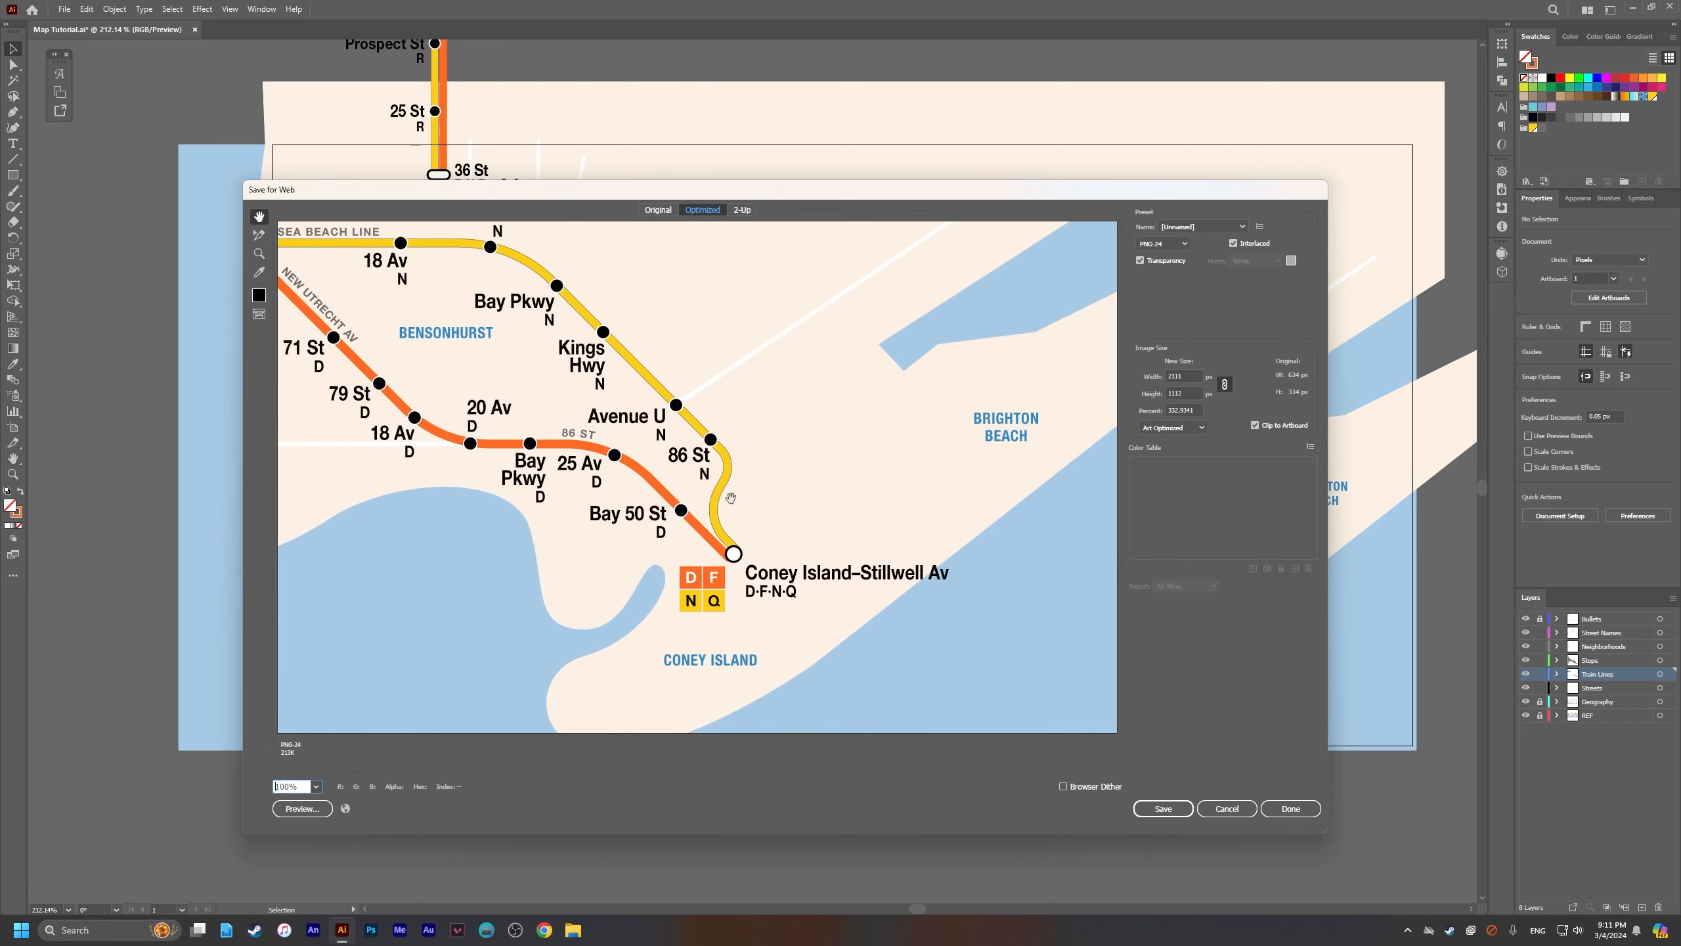
pyautogui.moveTo(732, 497); pyautogui.dragTo(1283, 778)
pyautogui.moveTo(459, 324); pyautogui.dragTo(489, 263)
pyautogui.moveTo(857, 575); pyautogui.dragTo(351, 395)
pyautogui.moveTo(596, 398); pyautogui.dragTo(321, 292)
# Step: Try Type Optimized anti-aliasing for the PNG-24 export and check the labels in the preview
pyautogui.click(1156, 428)
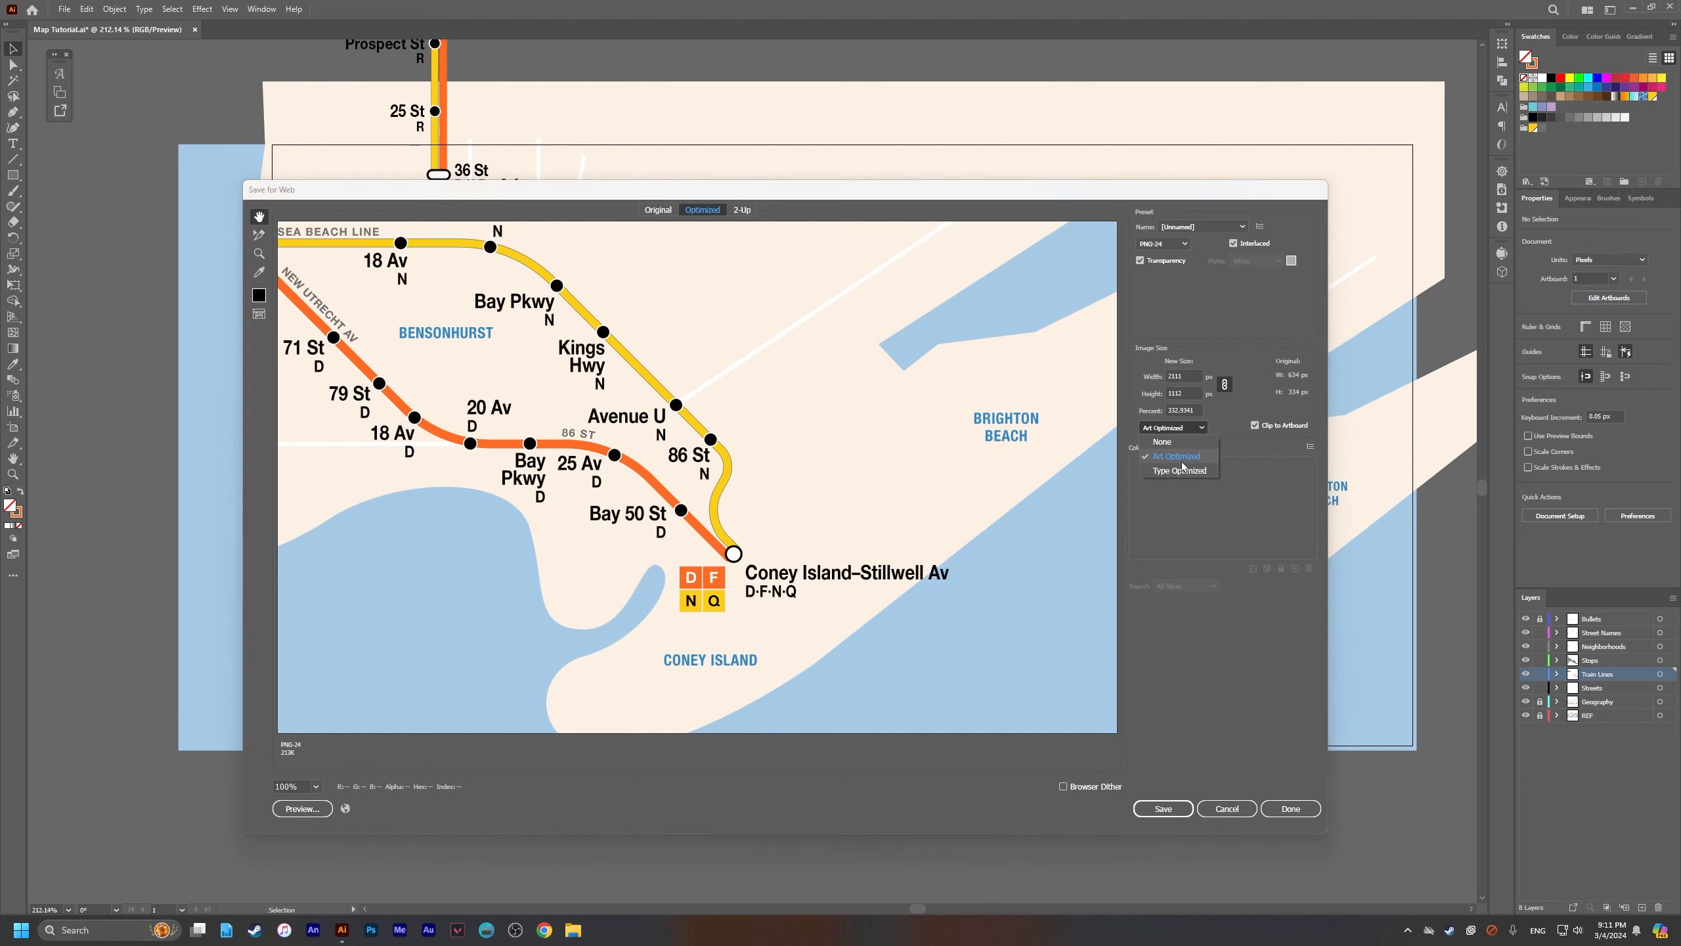
pyautogui.click(1183, 466)
pyautogui.moveTo(1079, 519); pyautogui.dragTo(731, 430)
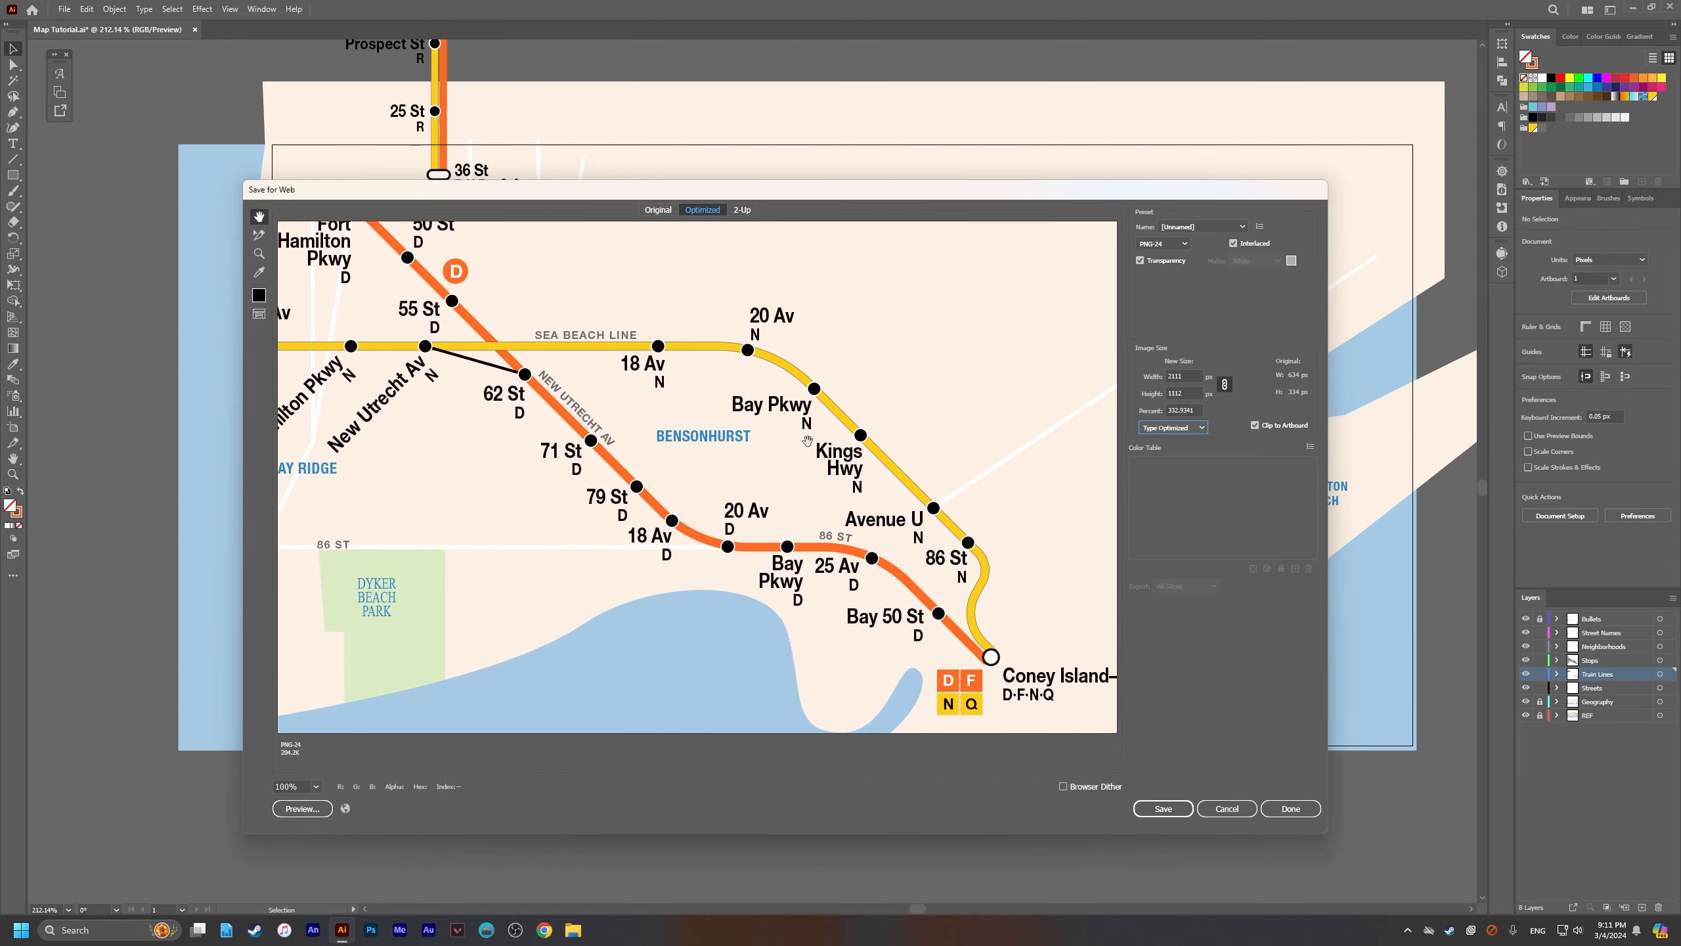
# Step: Try the export without anti-aliasing and inspect the line edges and labels across the preview
pyautogui.click(1199, 428)
pyautogui.click(1182, 443)
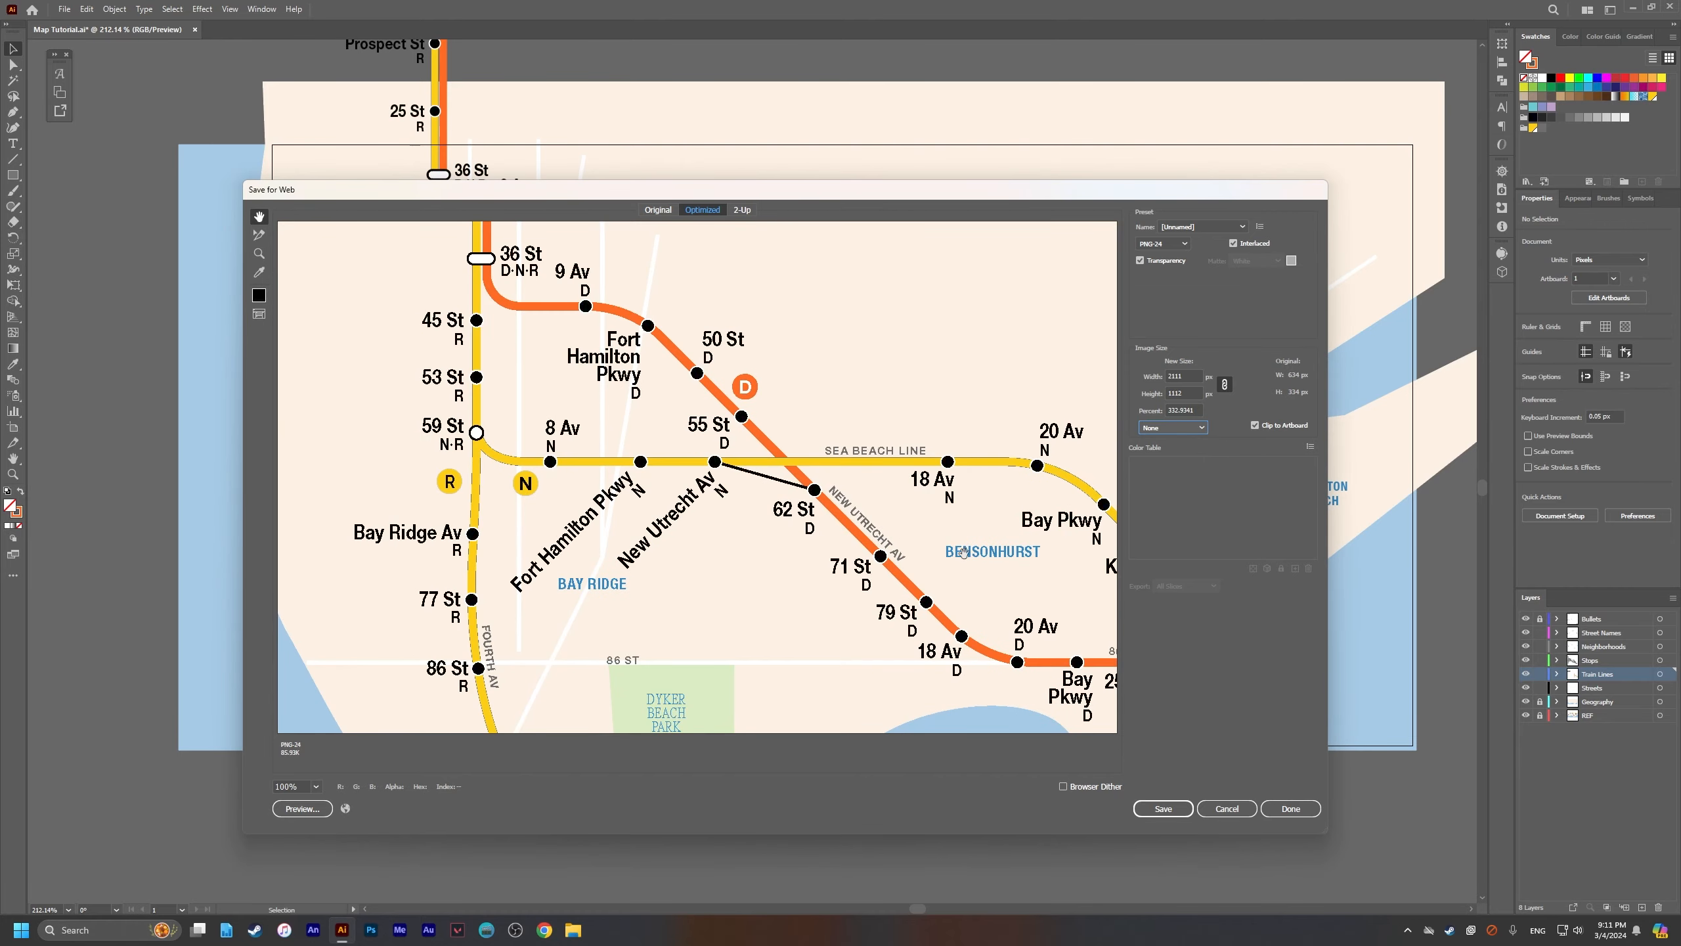
pyautogui.moveTo(1015, 566); pyautogui.dragTo(669, 439)
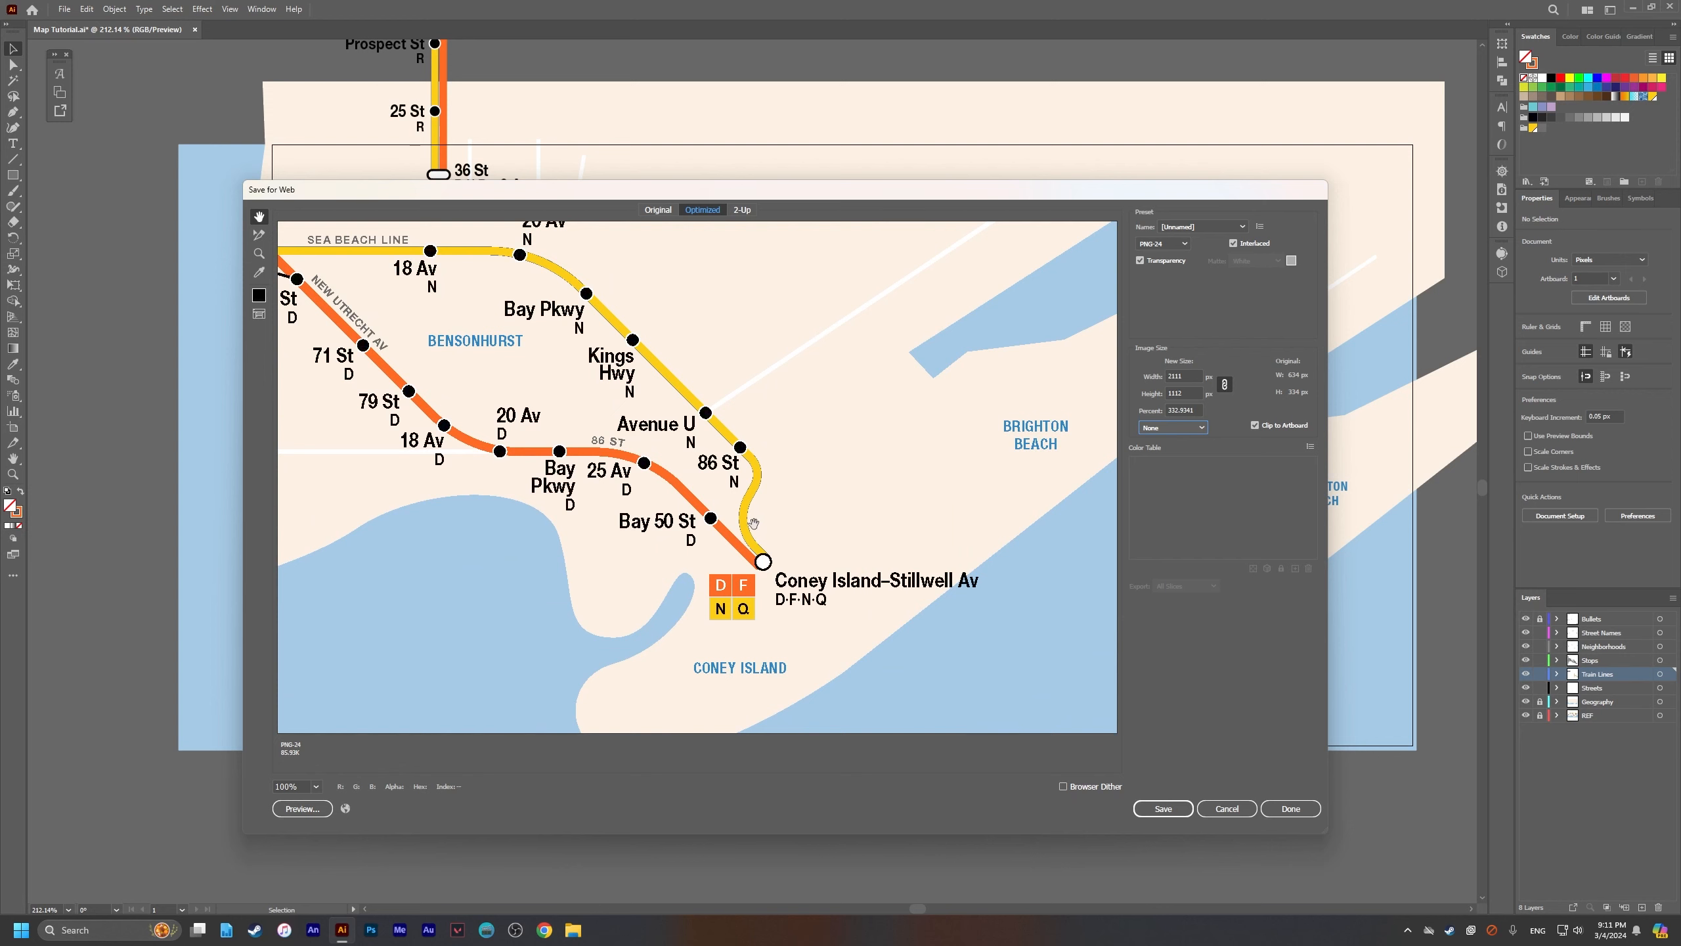
pyautogui.moveTo(755, 528); pyautogui.dragTo(848, 548)
pyautogui.moveTo(939, 606); pyautogui.dragTo(1216, 677)
pyautogui.moveTo(701, 365); pyautogui.dragTo(738, 411)
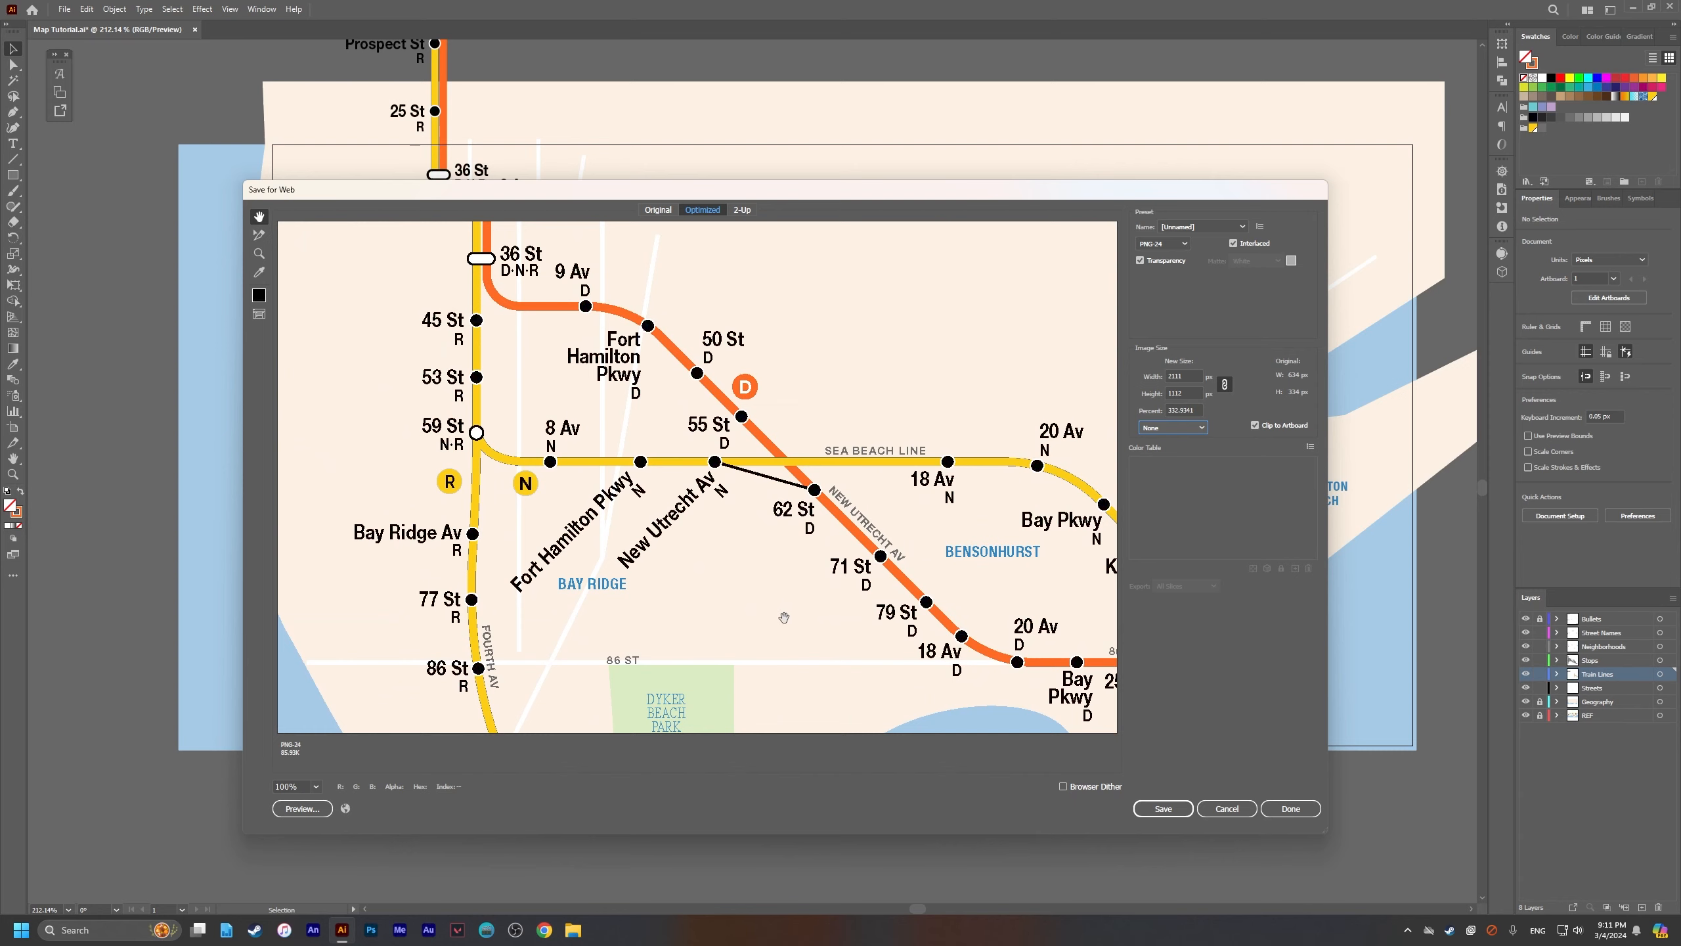
pyautogui.moveTo(682, 531); pyautogui.dragTo(687, 379)
pyautogui.moveTo(1022, 495); pyautogui.dragTo(887, 503)
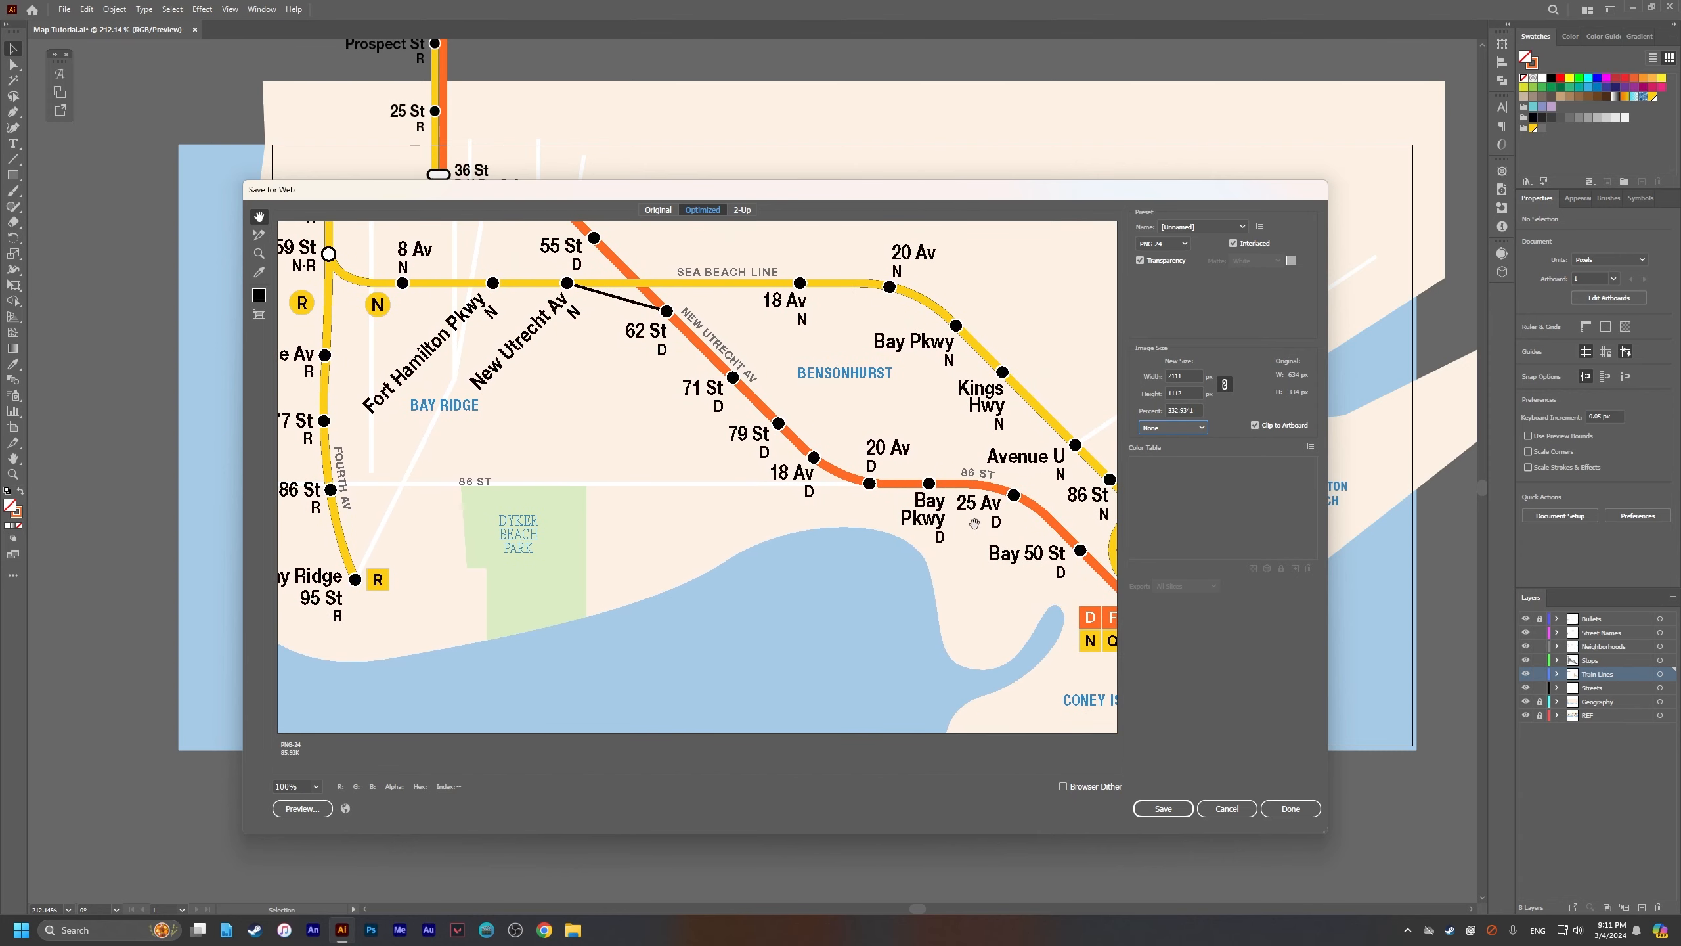
# Step: Compare Art Optimized with Type Optimized anti-aliasing on the map's lines and station labels in the preview
pyautogui.click(1172, 427)
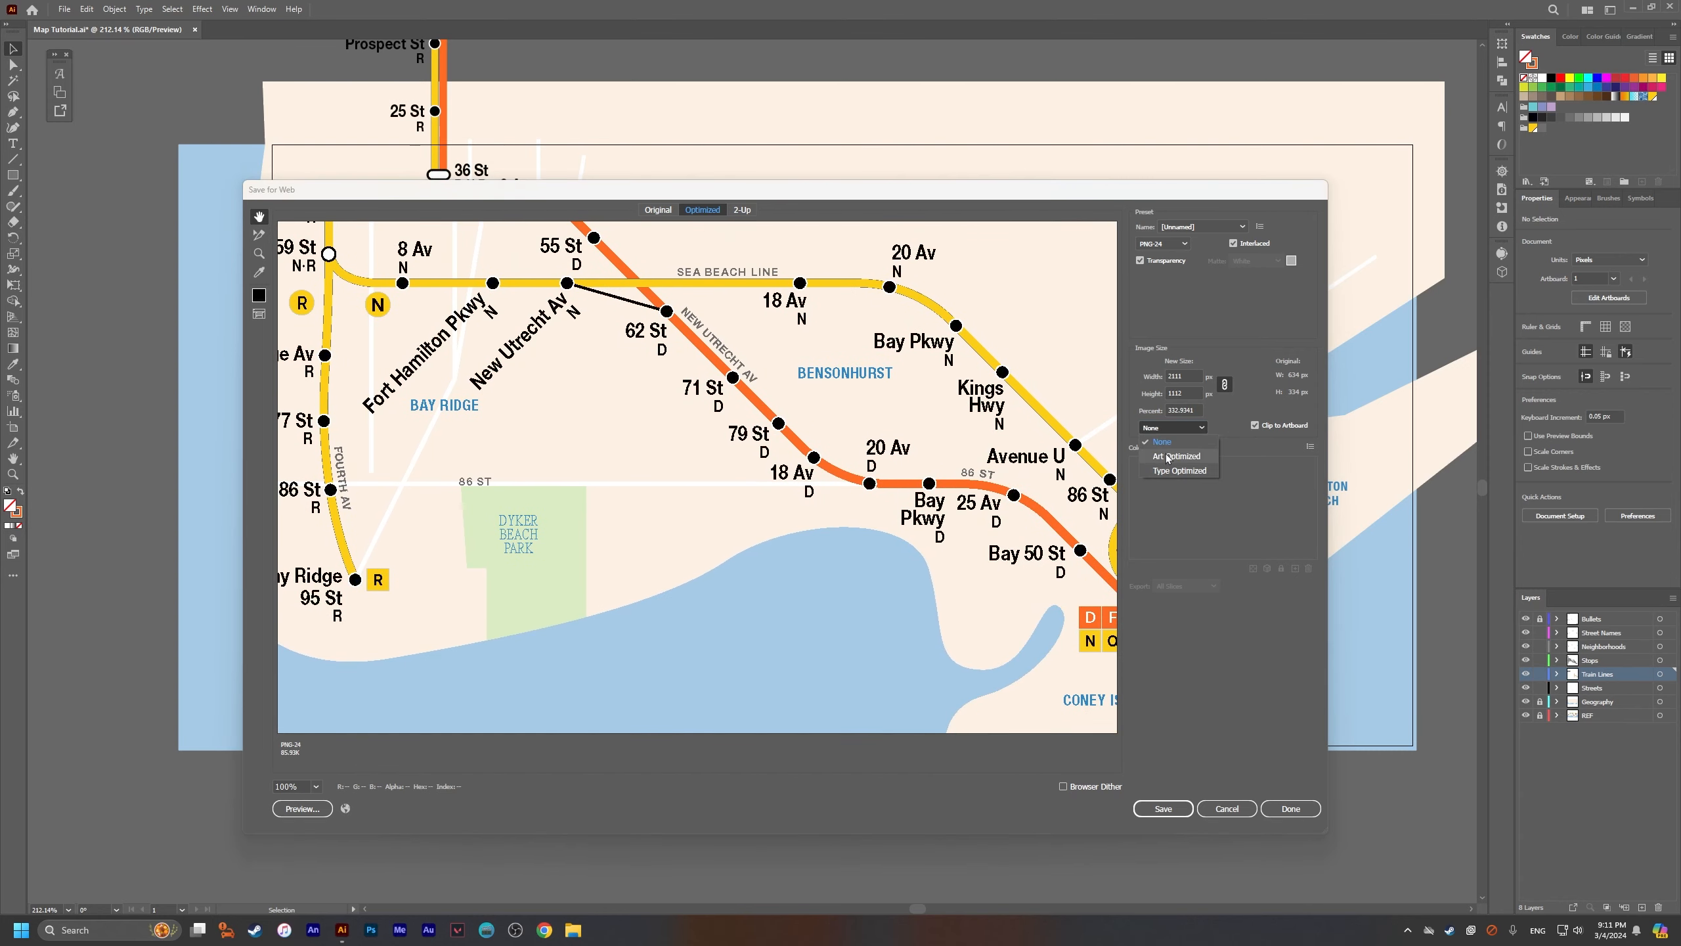
pyautogui.click(1165, 450)
pyautogui.moveTo(969, 576); pyautogui.dragTo(940, 507)
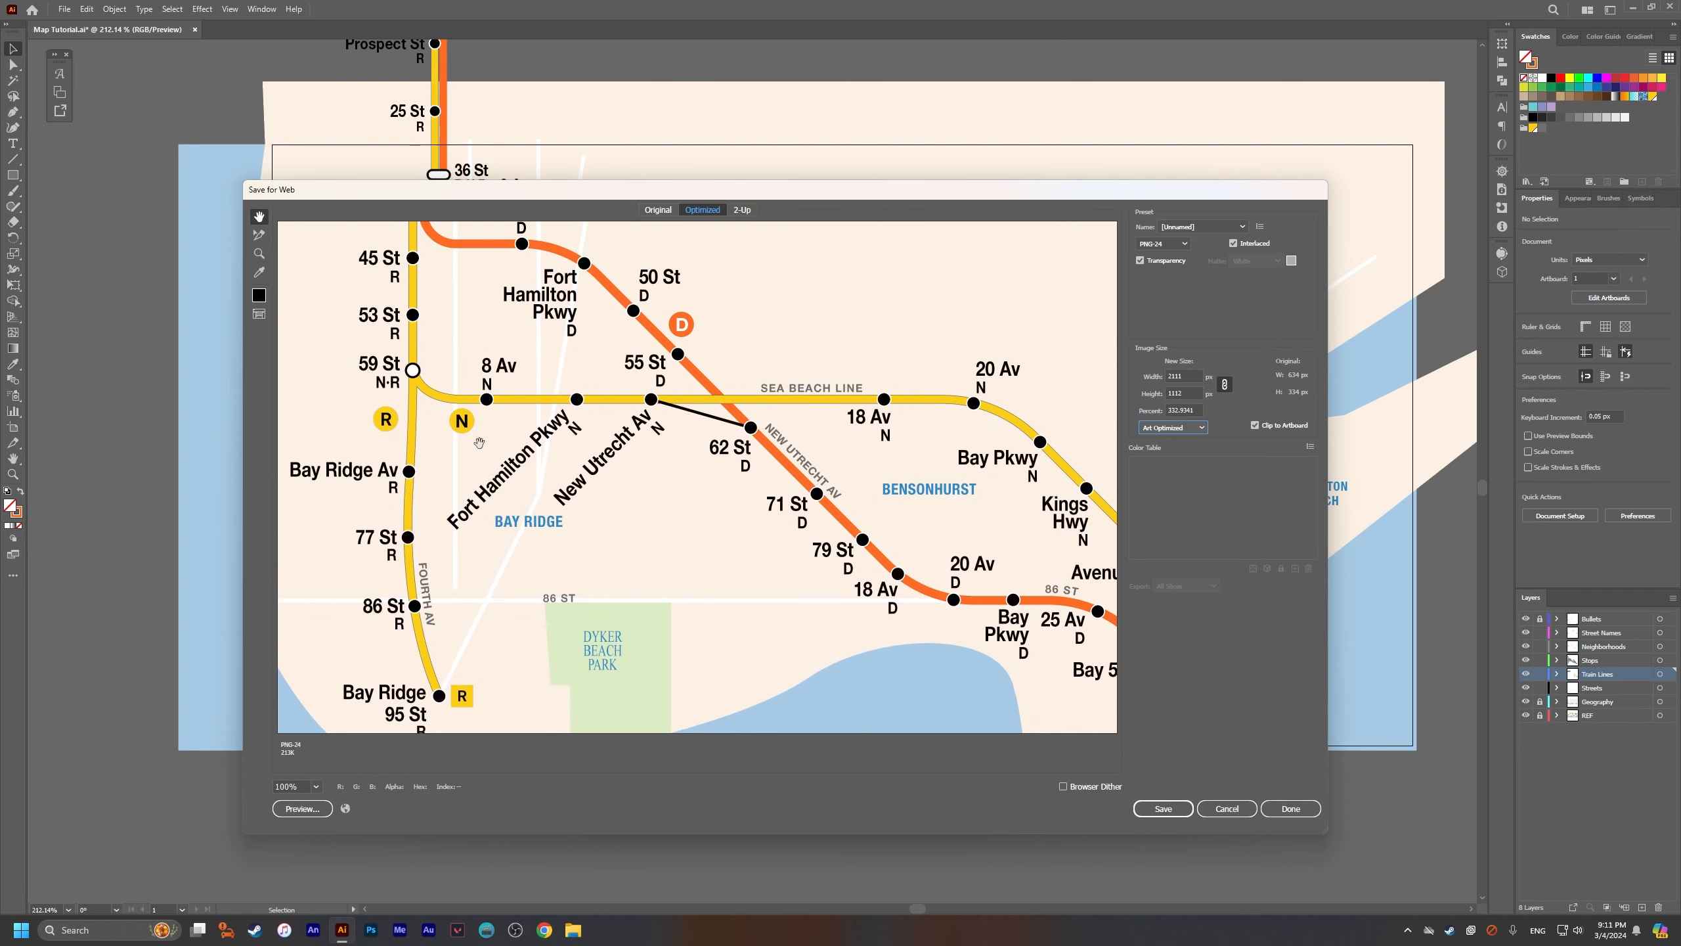
pyautogui.click(1196, 426)
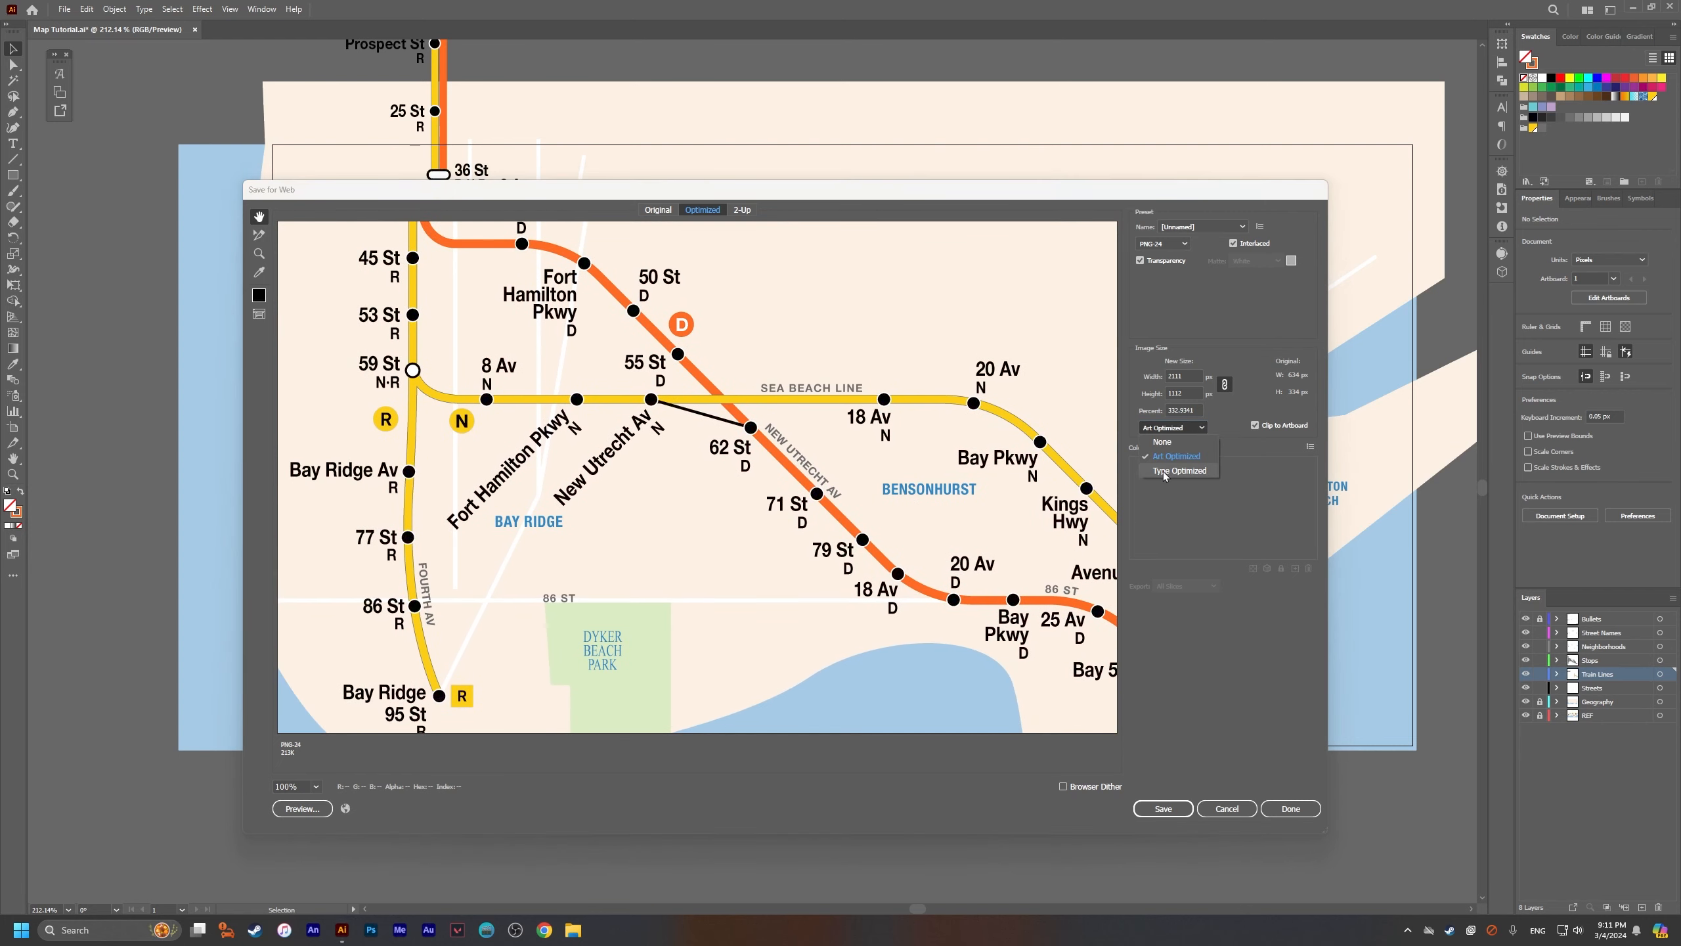
pyautogui.click(1169, 465)
pyautogui.moveTo(1004, 582); pyautogui.dragTo(654, 442)
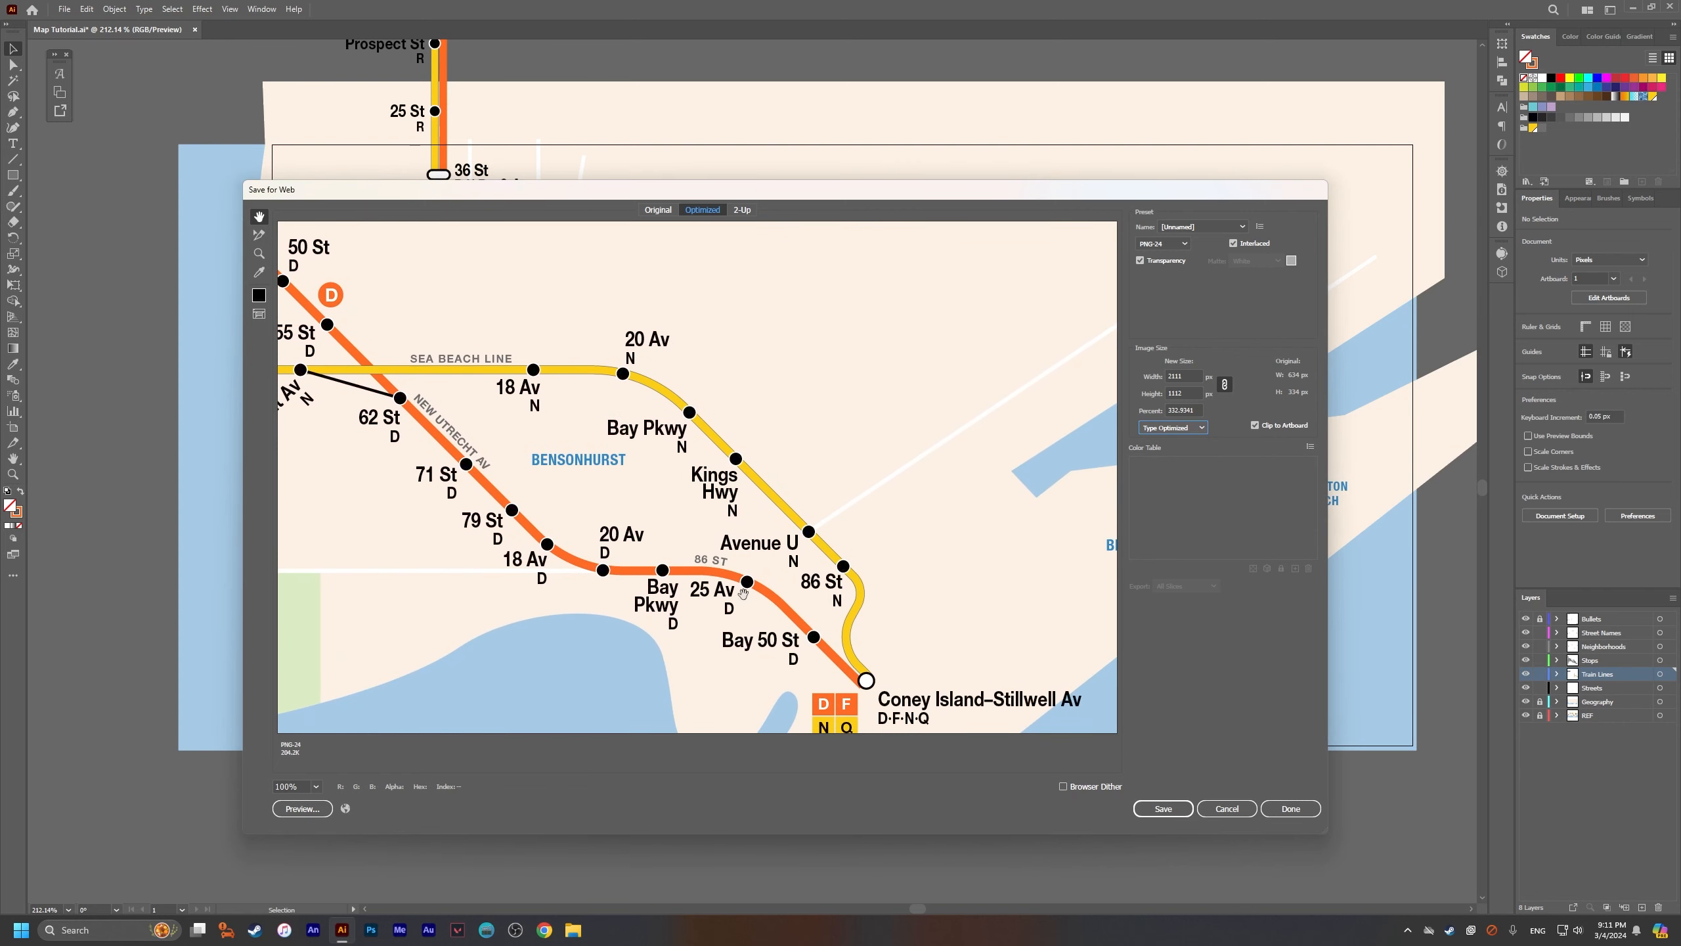
pyautogui.moveTo(839, 600); pyautogui.dragTo(1252, 571)
# Step: Set the export's anti-aliasing to Art Optimized, check the preview and save the map as PNG-24
pyautogui.click(1191, 429)
pyautogui.click(1180, 456)
pyautogui.moveTo(953, 383); pyautogui.dragTo(840, 399)
pyautogui.moveTo(986, 501); pyautogui.dragTo(675, 439)
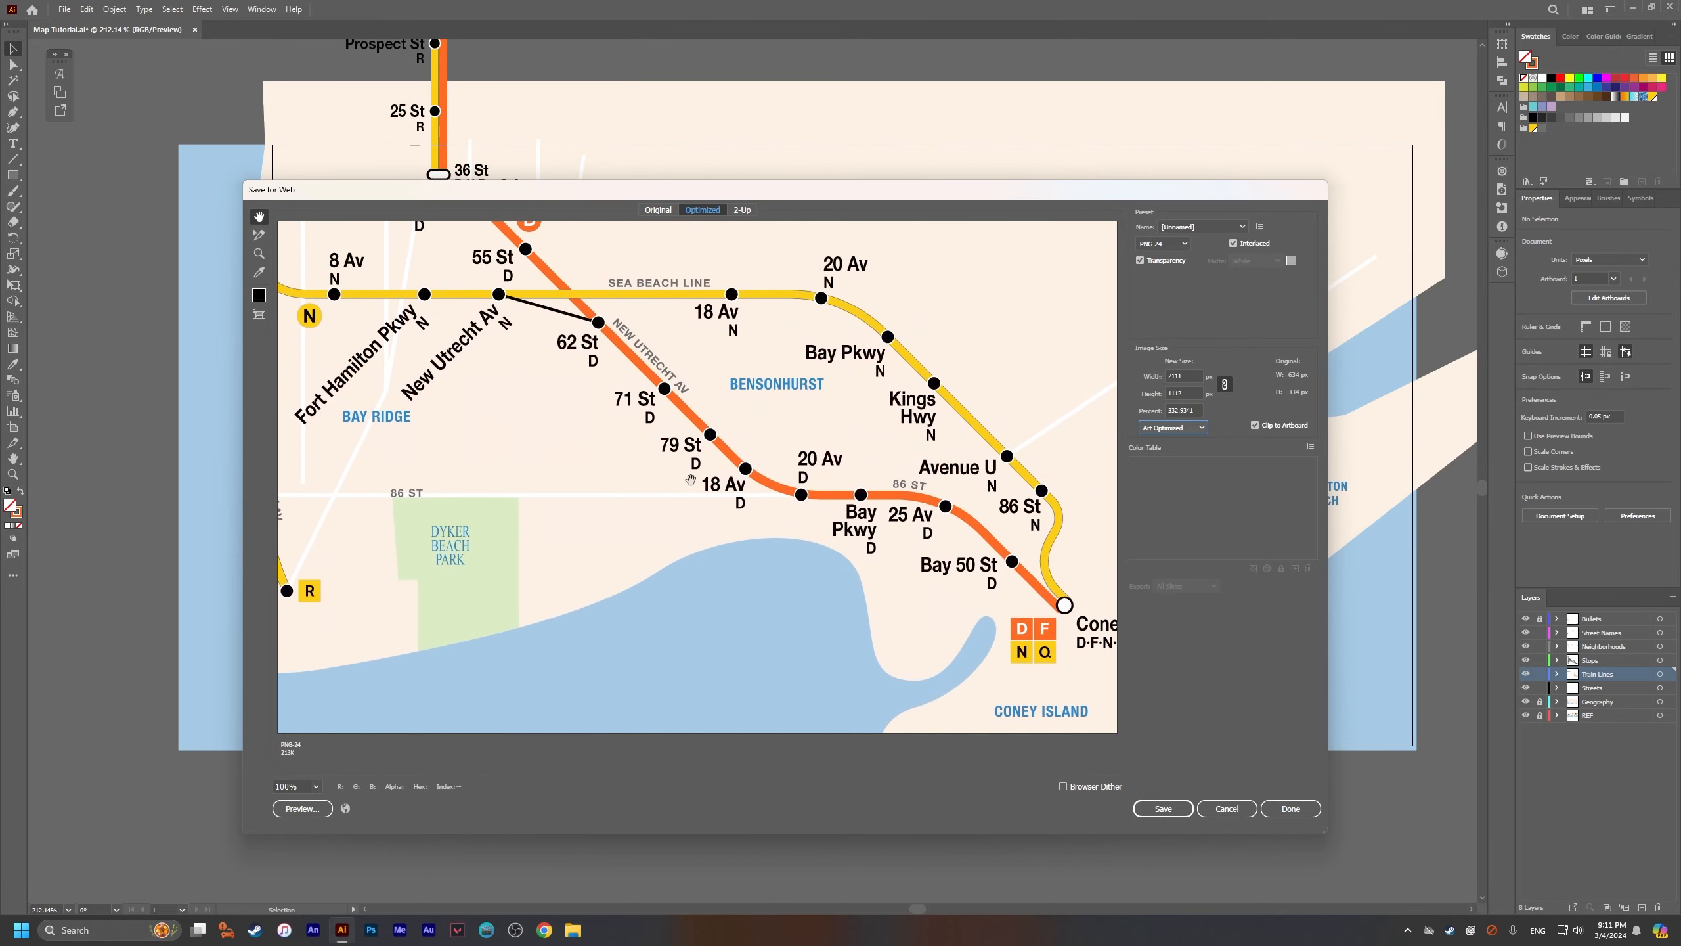
pyautogui.click(1181, 813)
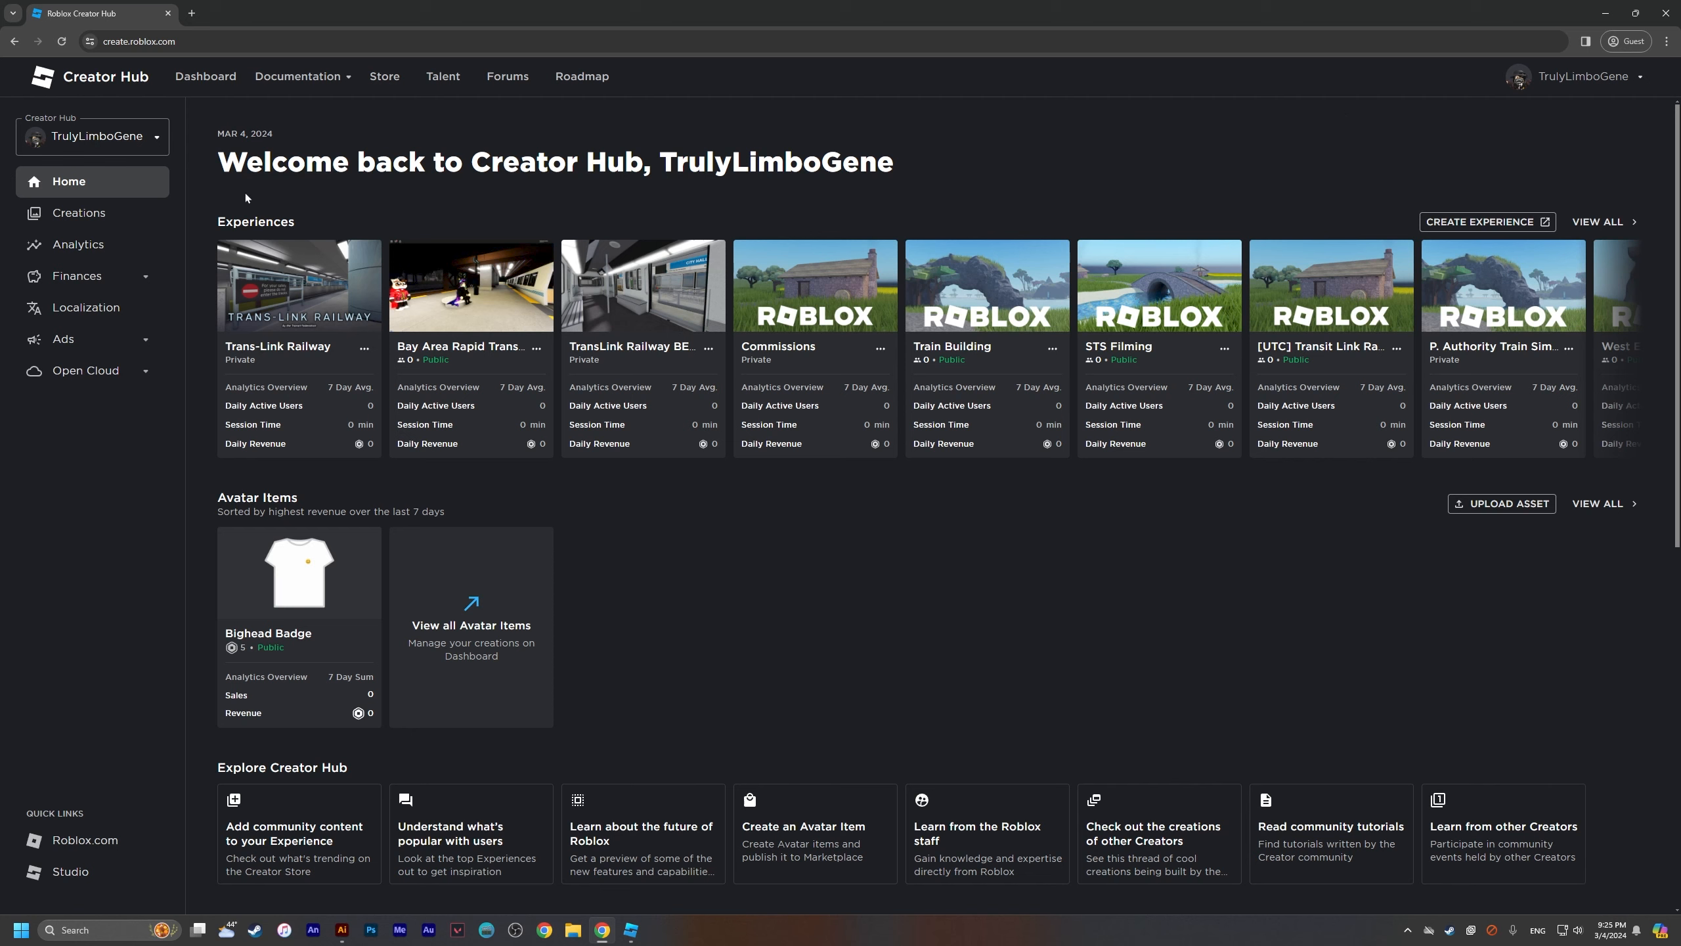
# Step: In the Roblox Creator Hub, open the Decals category of the Development Items among the account's creations
pyautogui.click(131, 212)
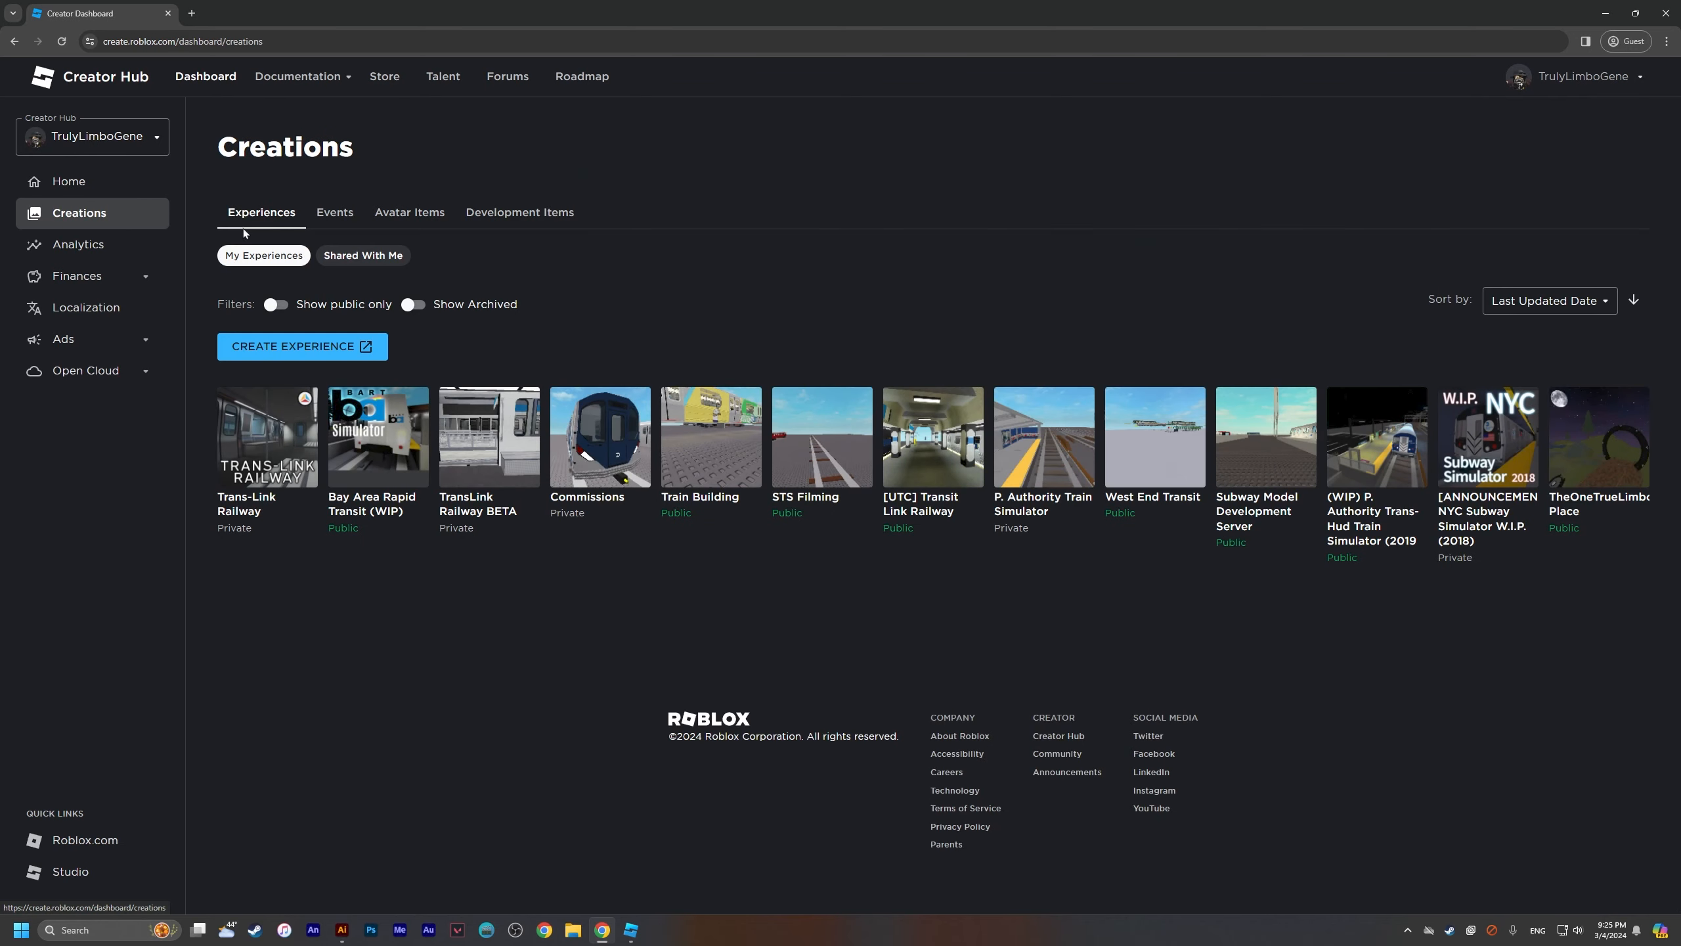
pyautogui.click(471, 214)
pyautogui.click(470, 260)
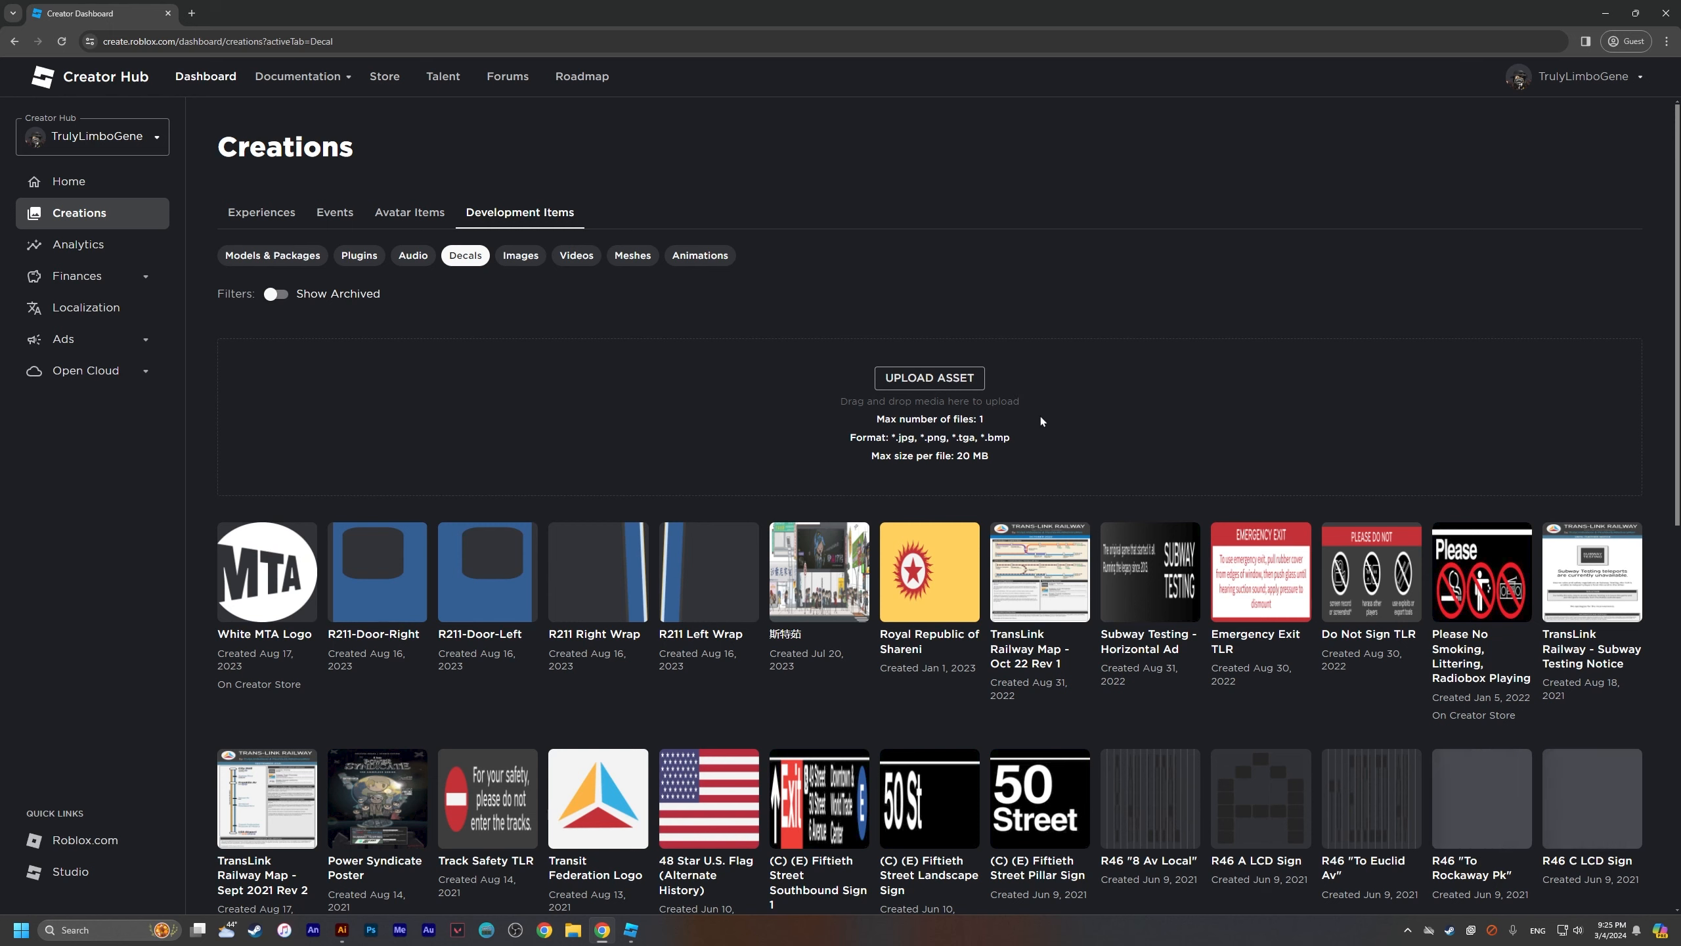
# Step: Start a new decal asset upload and choose Map-Tutorial.png as its image
pyautogui.moveTo(958, 459); pyautogui.dragTo(1008, 455)
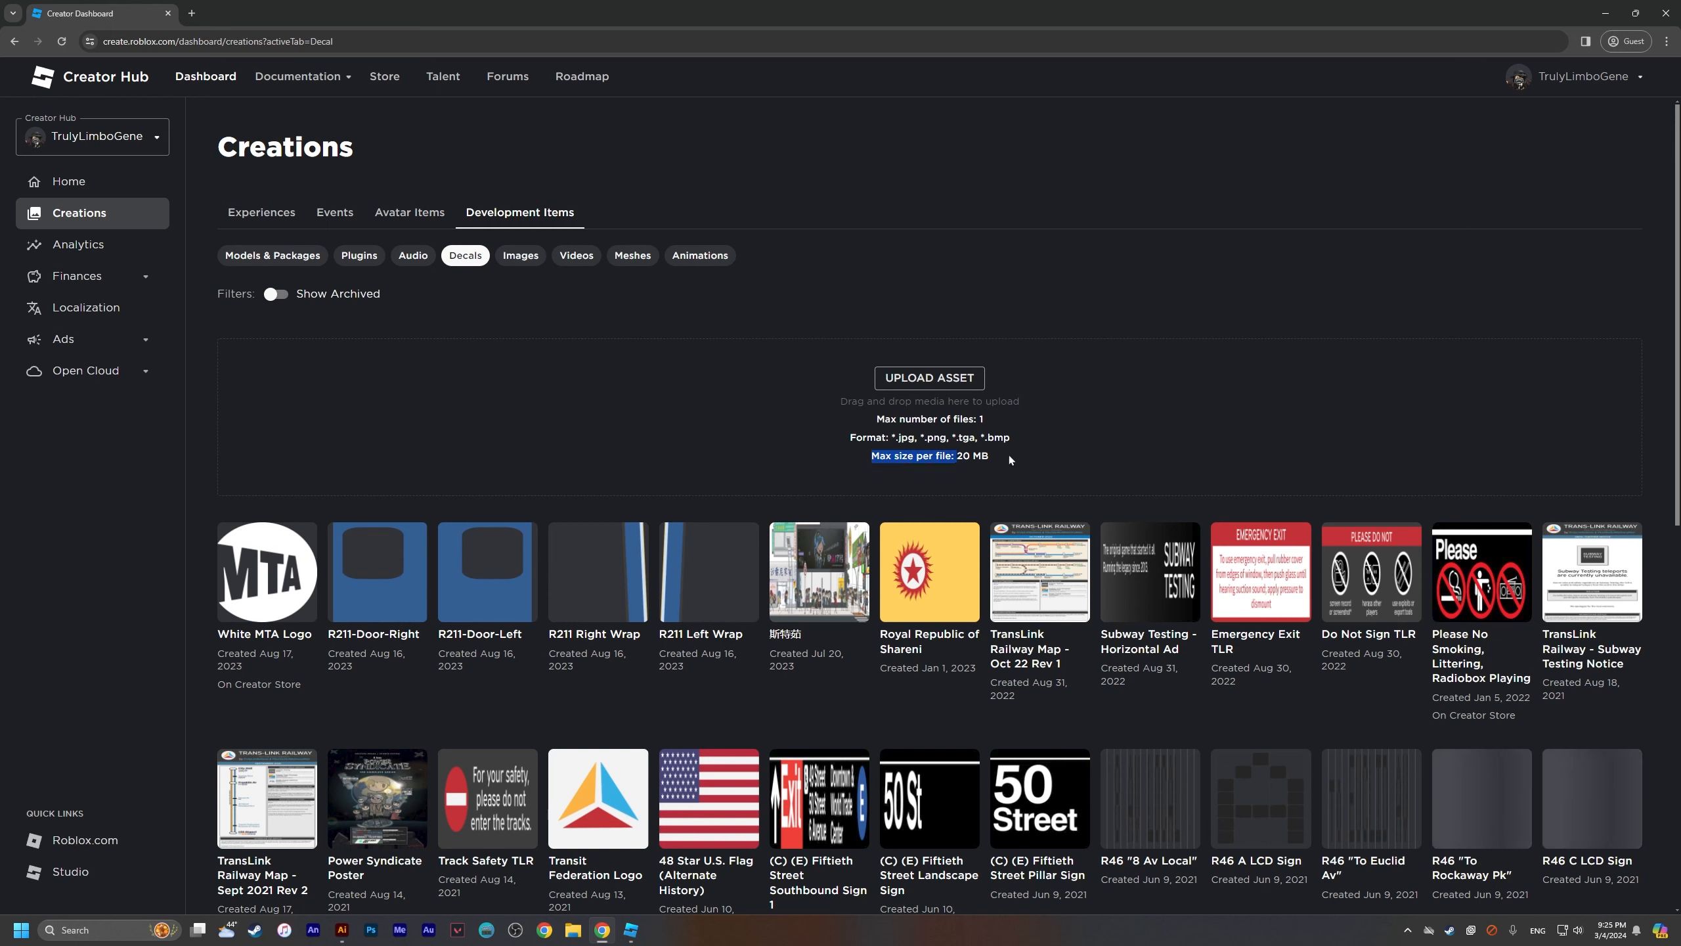
pyautogui.click(1008, 455)
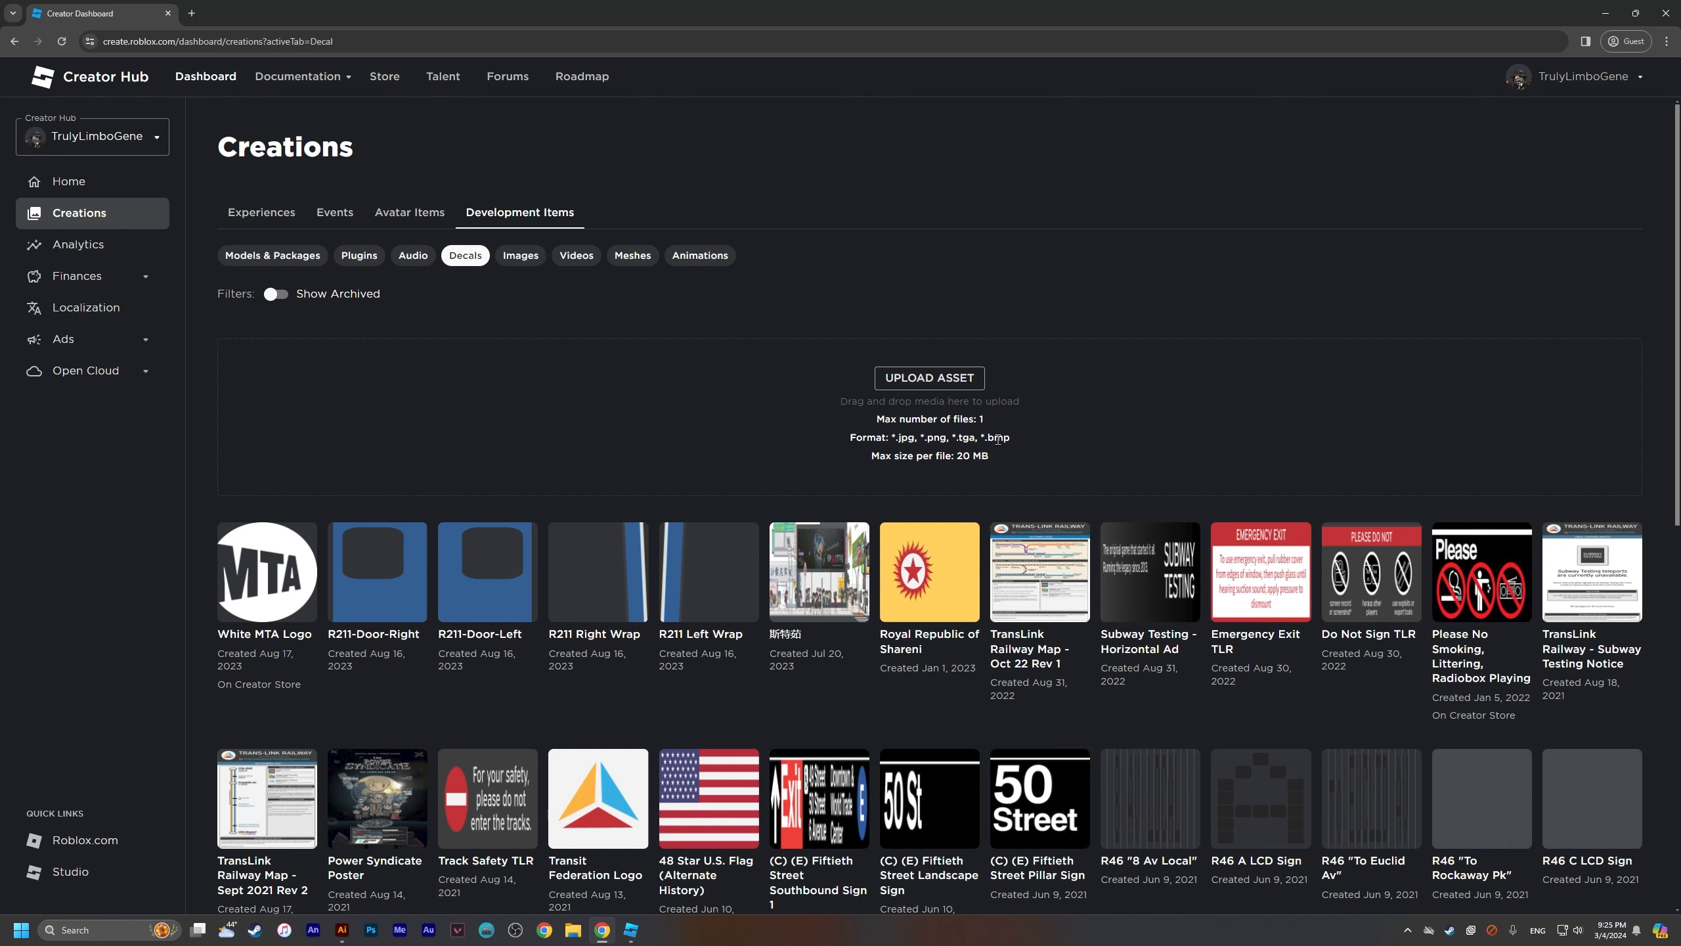
pyautogui.click(948, 377)
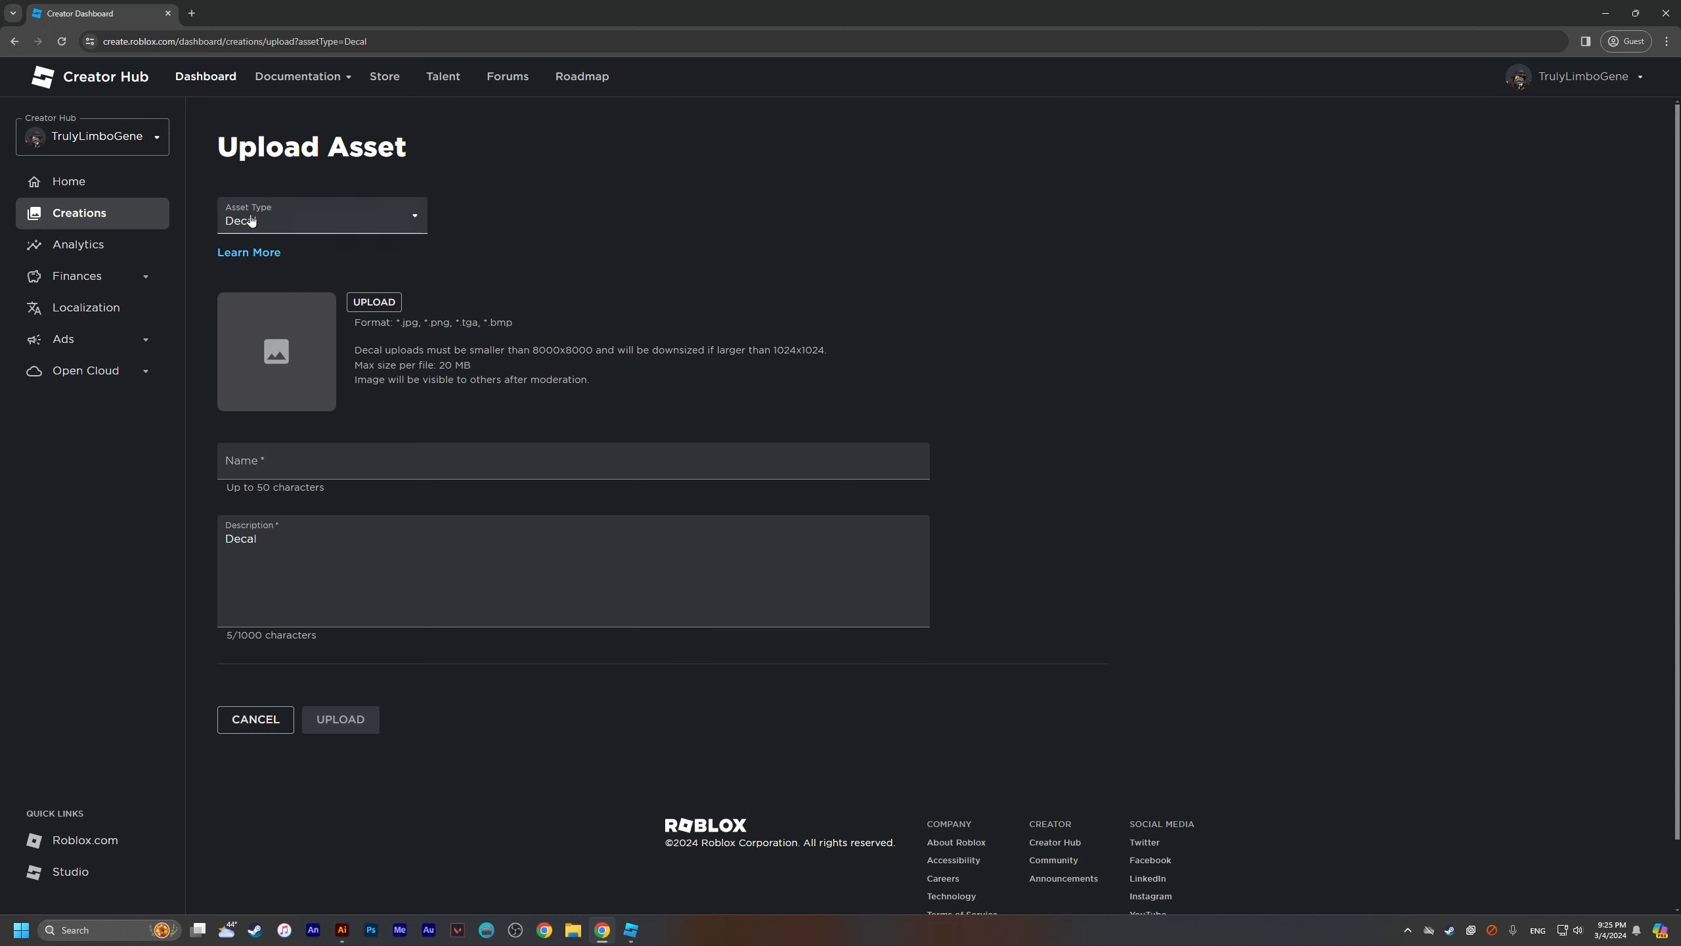
pyautogui.click(373, 302)
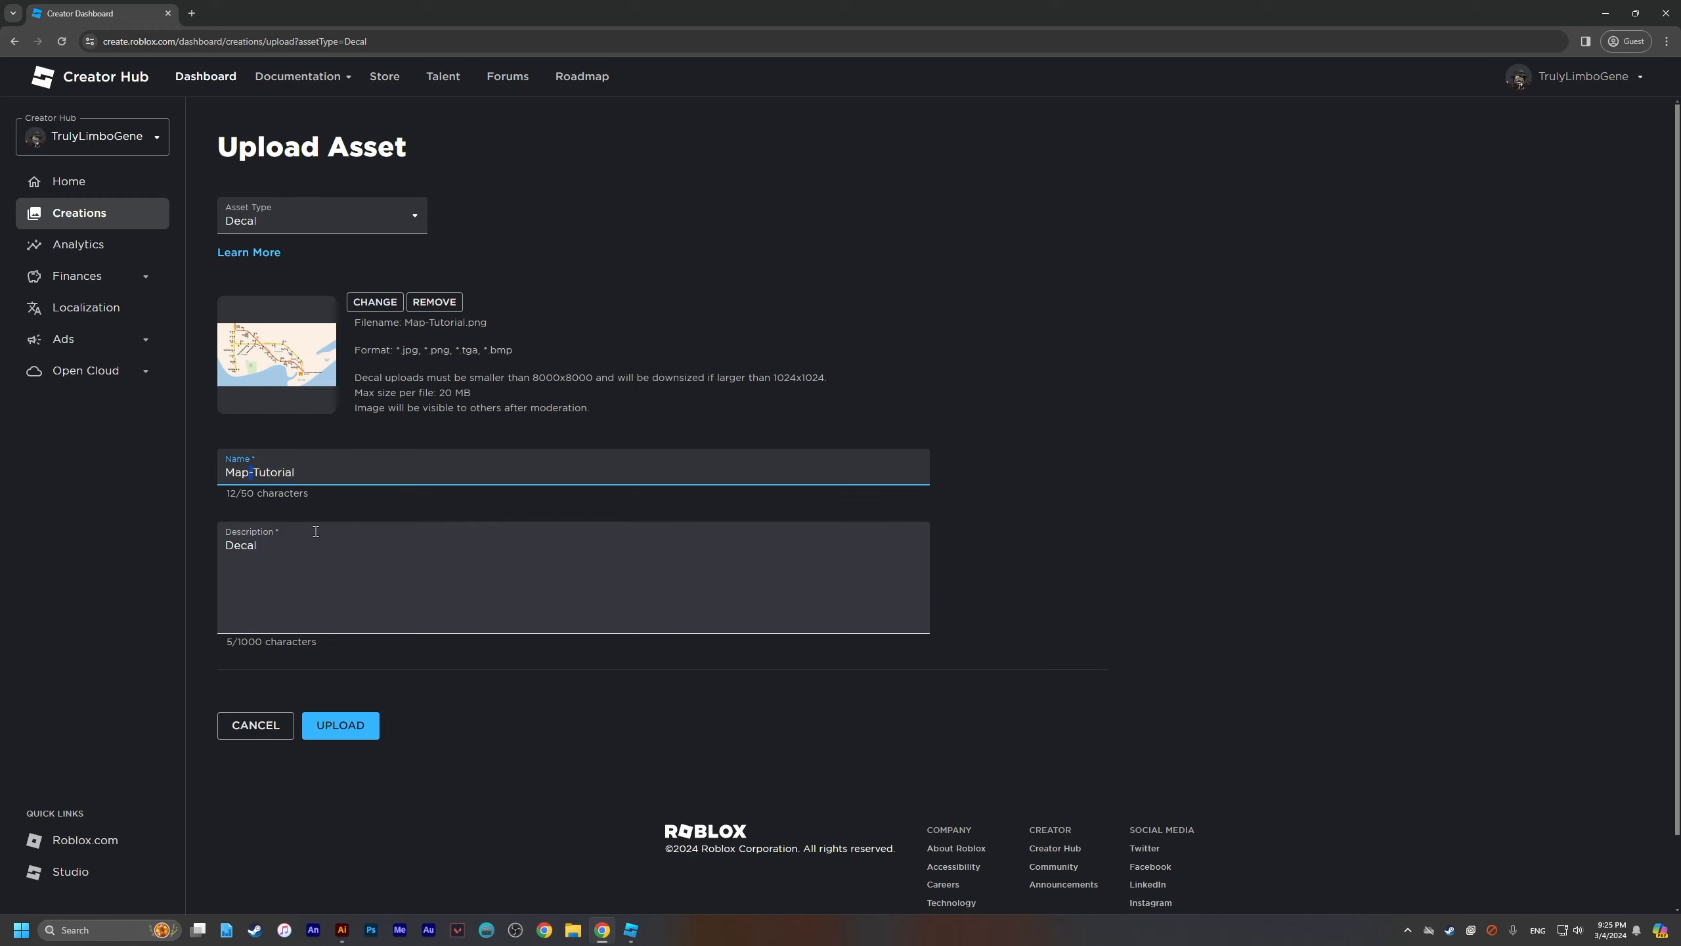
# Step: Name the decal Map Tutorial, describe it as "This map was created in Adobe Illustrator!" and upload it
pyautogui.moveTo(312, 544); pyautogui.dragTo(181, 543)
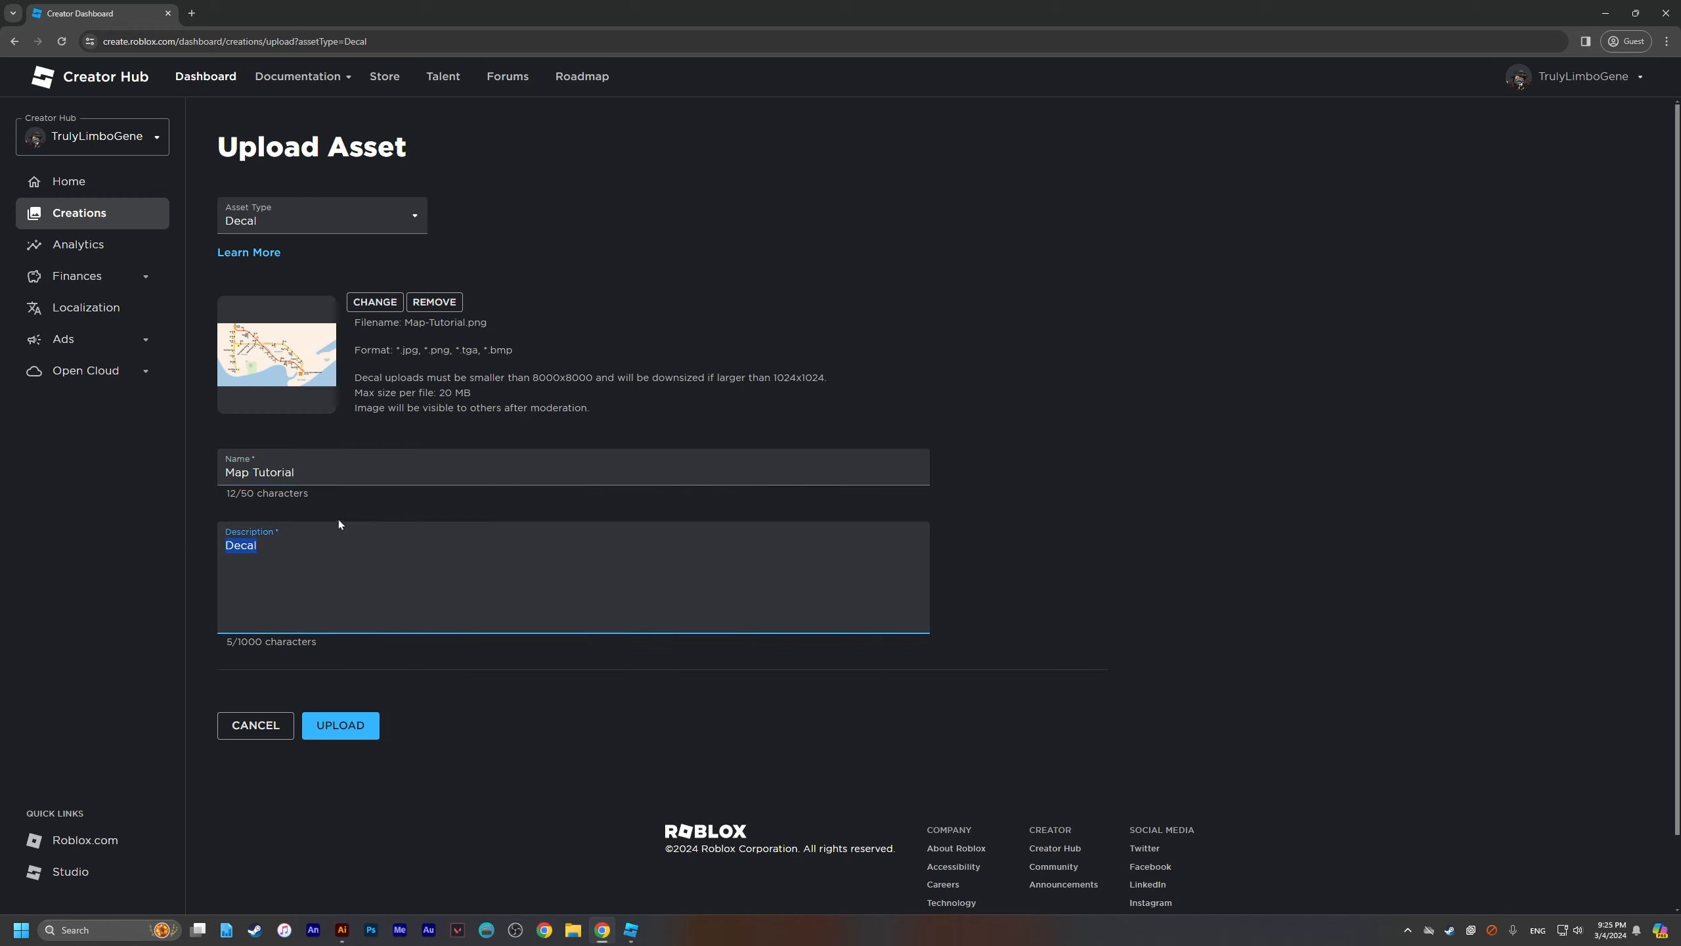
pyautogui.write('Thsi ')
pyautogui.write('is map was created i')
pyautogui.write('n Adobe Illustr')
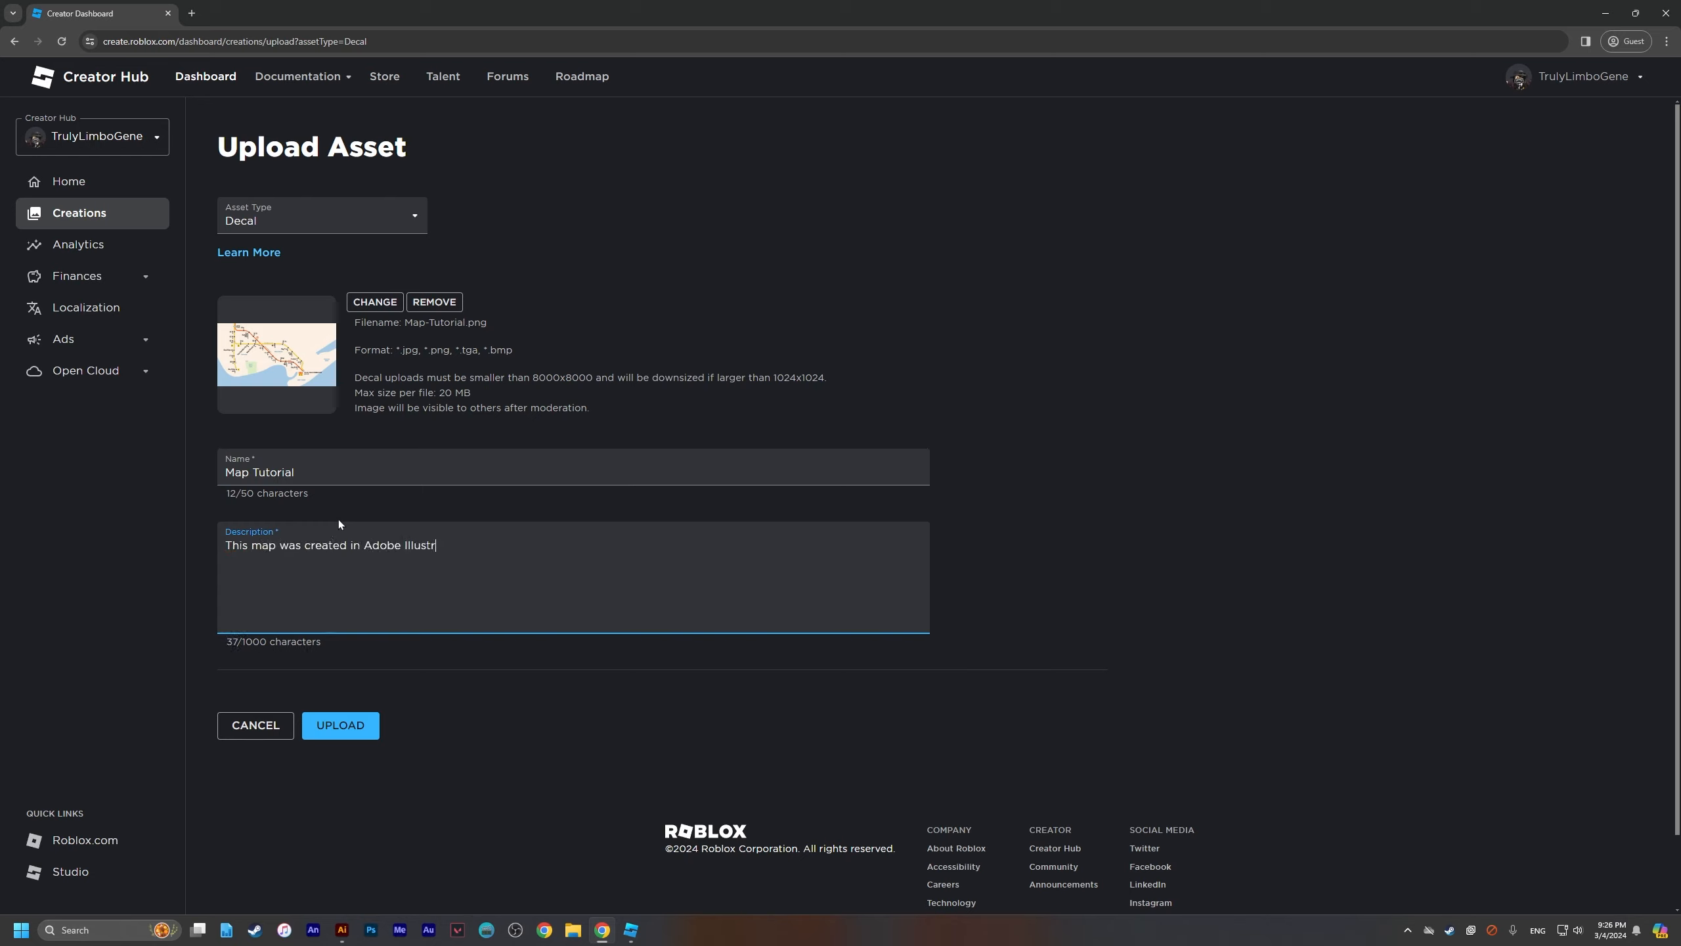
pyautogui.write('ator!')
pyautogui.click(544, 722)
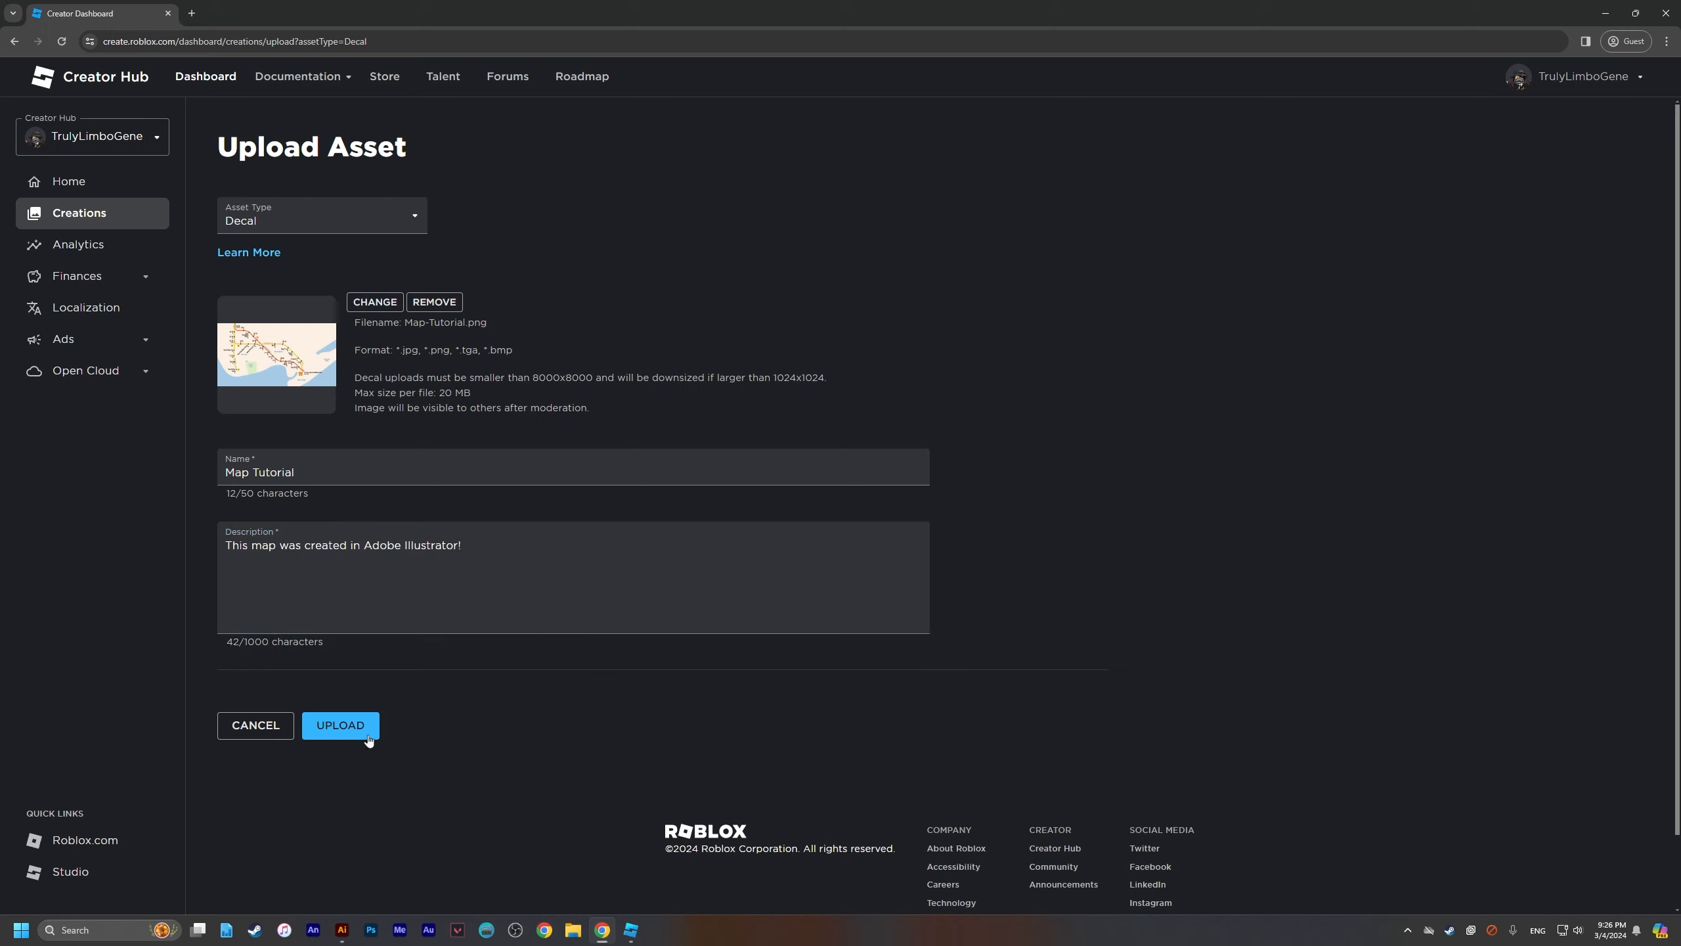
pyautogui.click(365, 733)
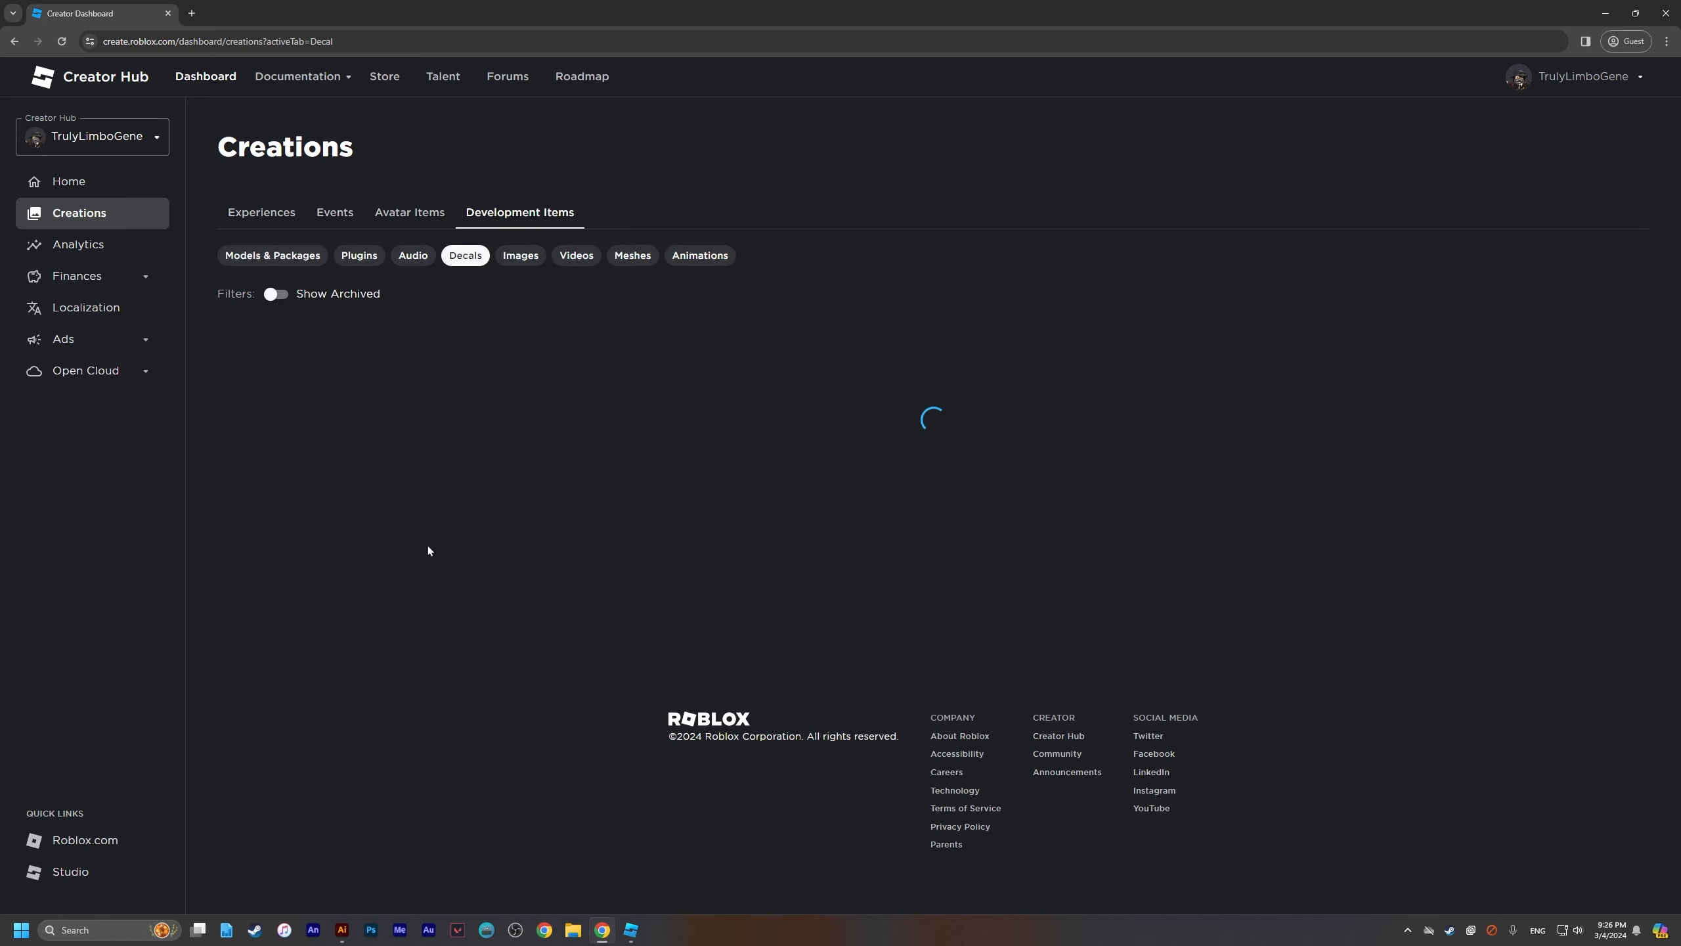
# Step: Check the configuration page of the uploaded Map Tutorial decal and return to the decals list
pyautogui.click(264, 591)
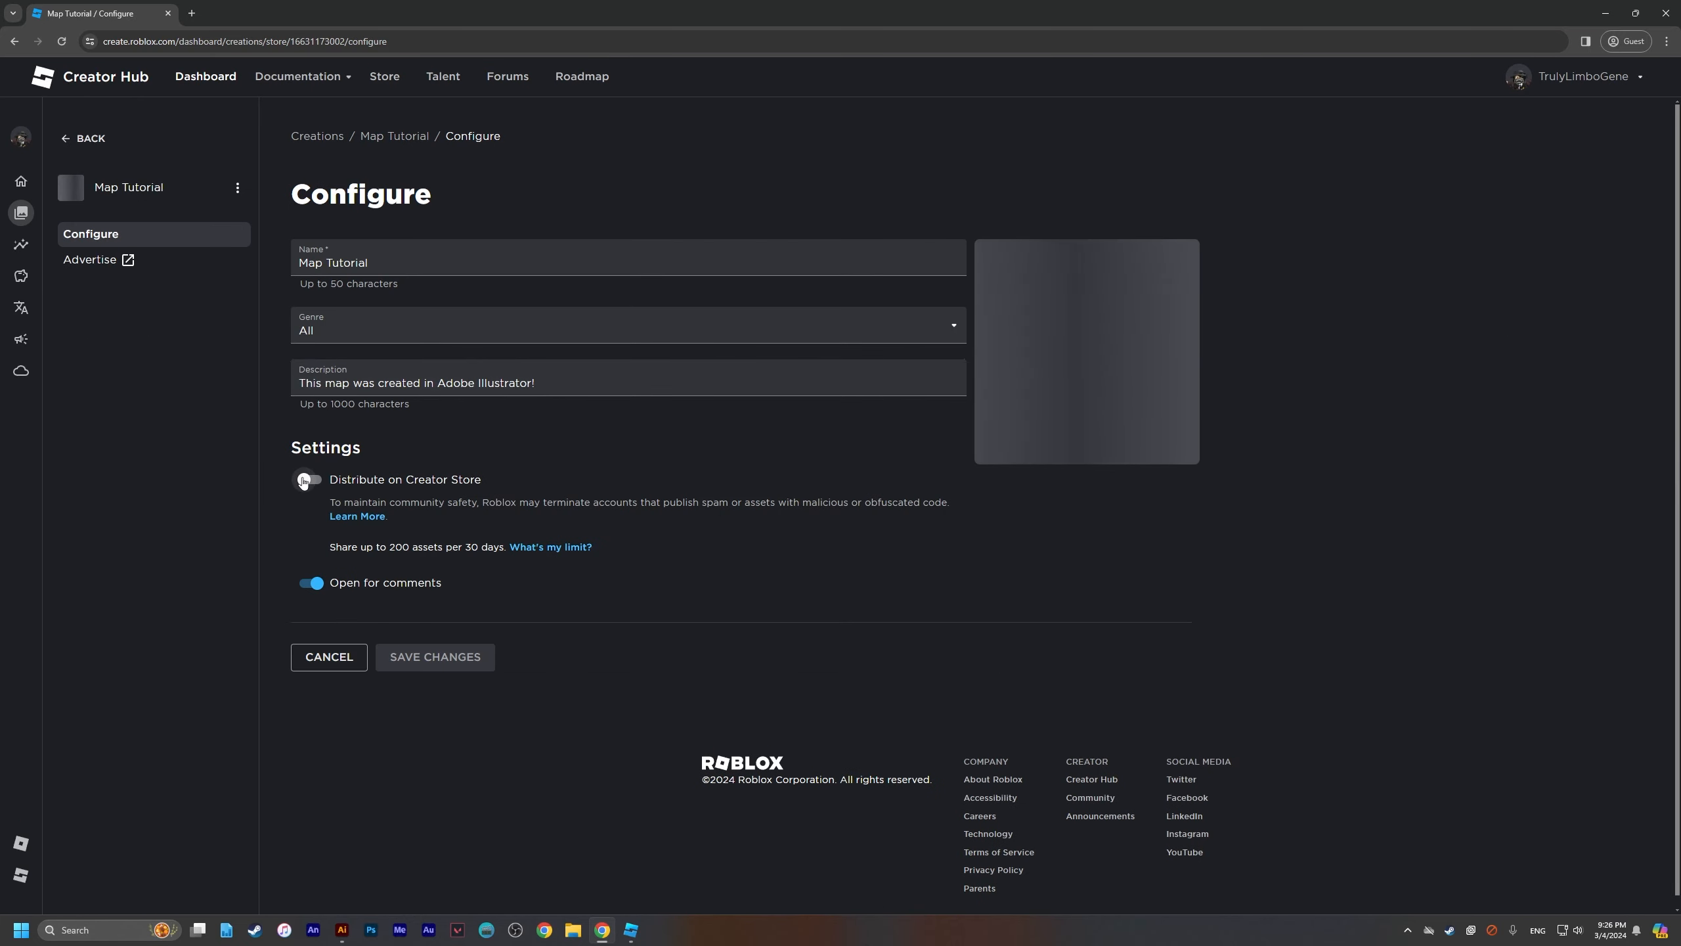
pyautogui.click(14, 41)
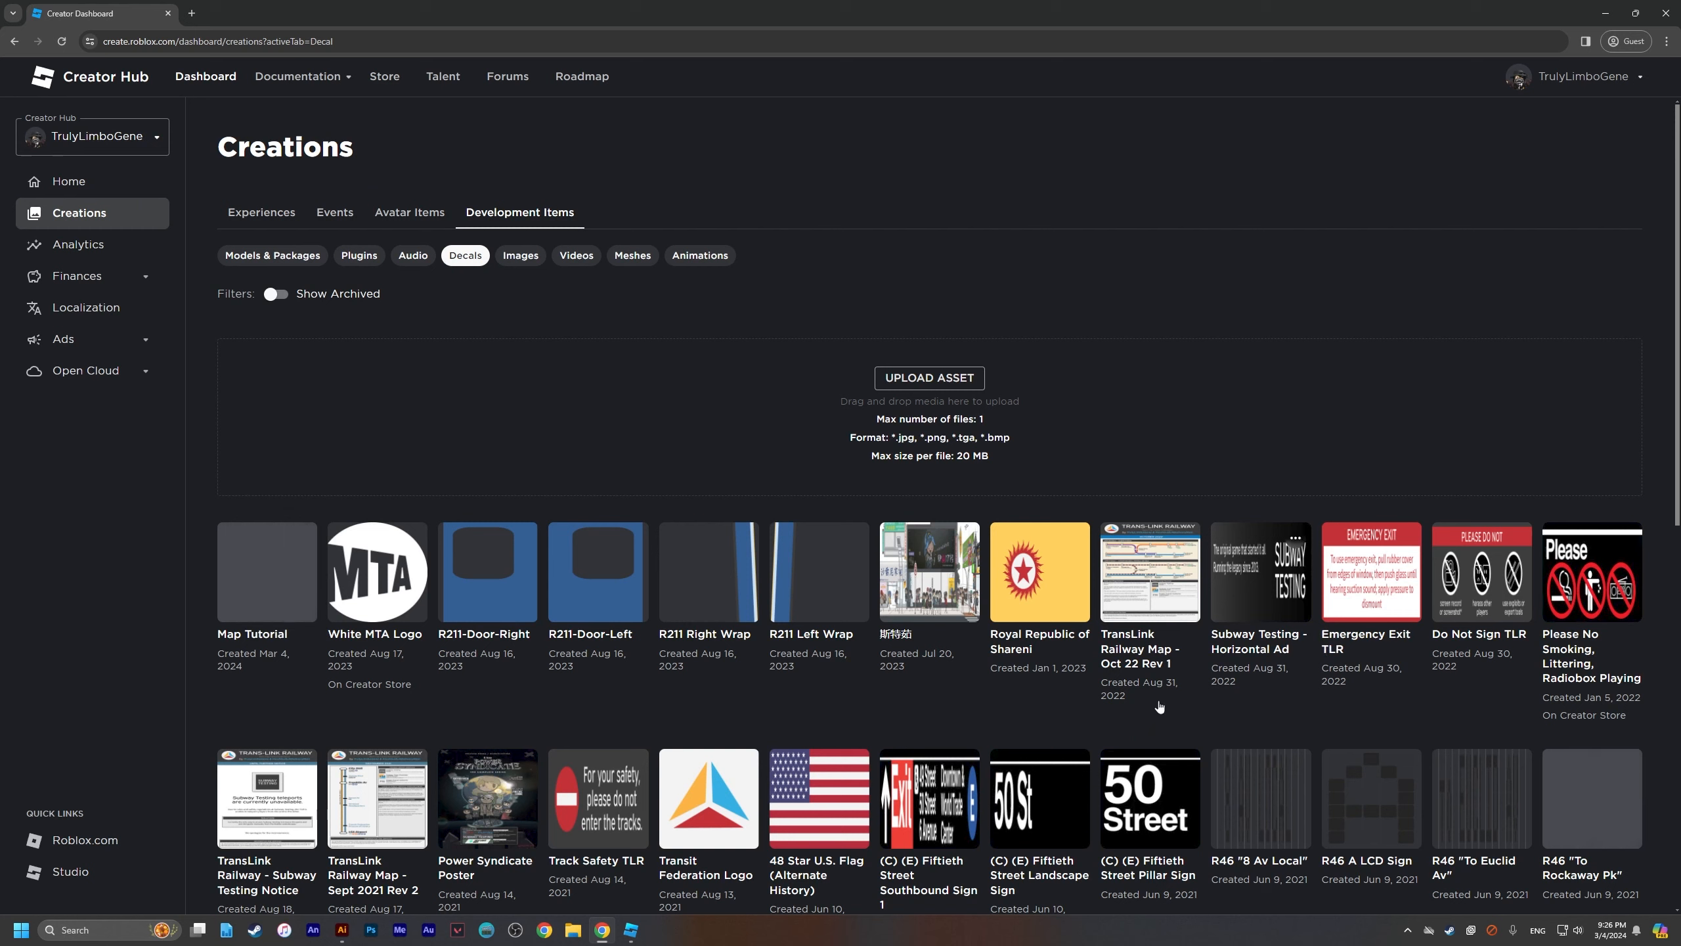
# Step: Switch to Roblox Studio and show My Images from the inventory in the Toolbox
pyautogui.click(631, 930)
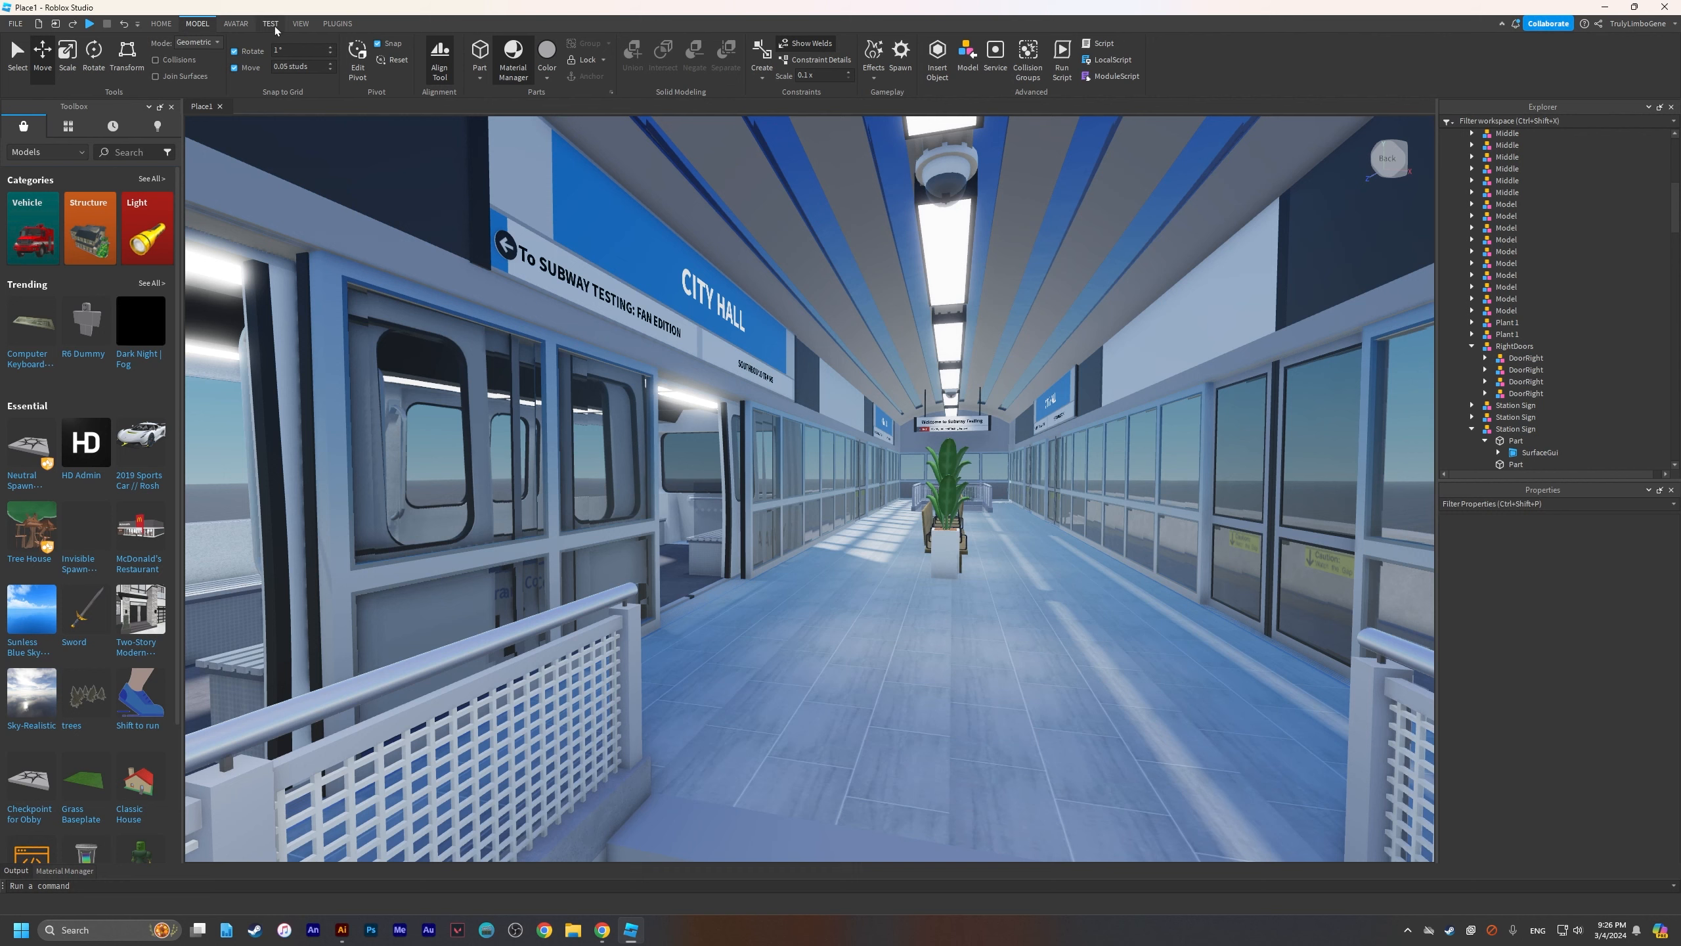
pyautogui.click(301, 24)
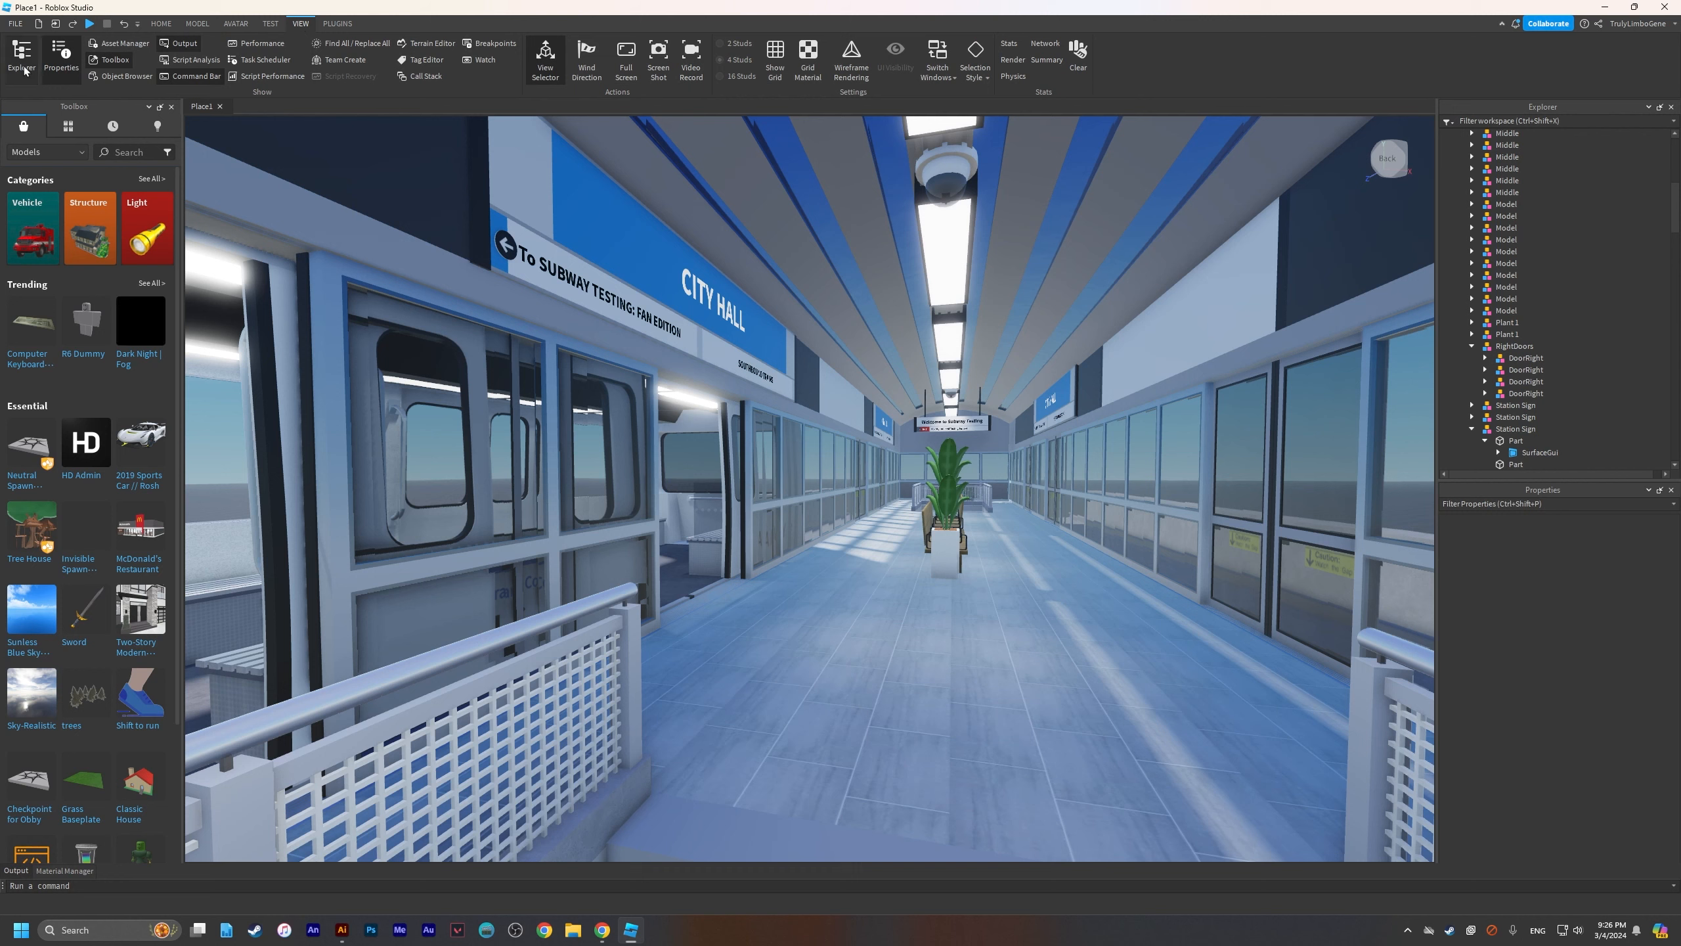
pyautogui.click(121, 63)
pyautogui.click(98, 62)
pyautogui.click(69, 127)
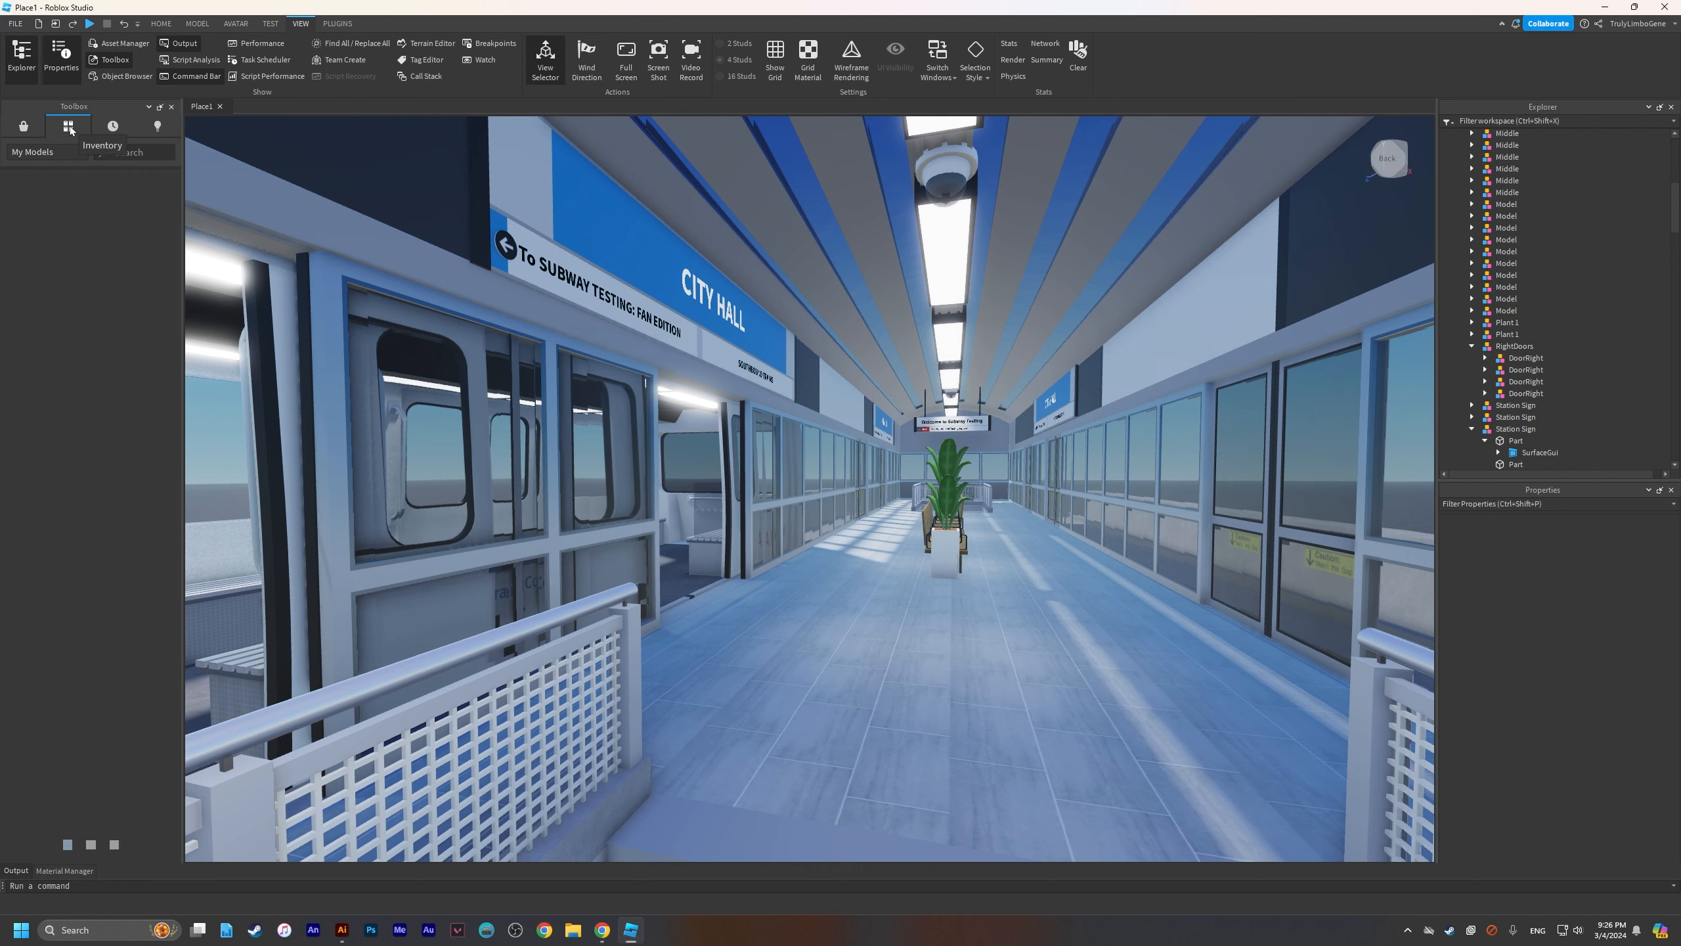
pyautogui.click(27, 154)
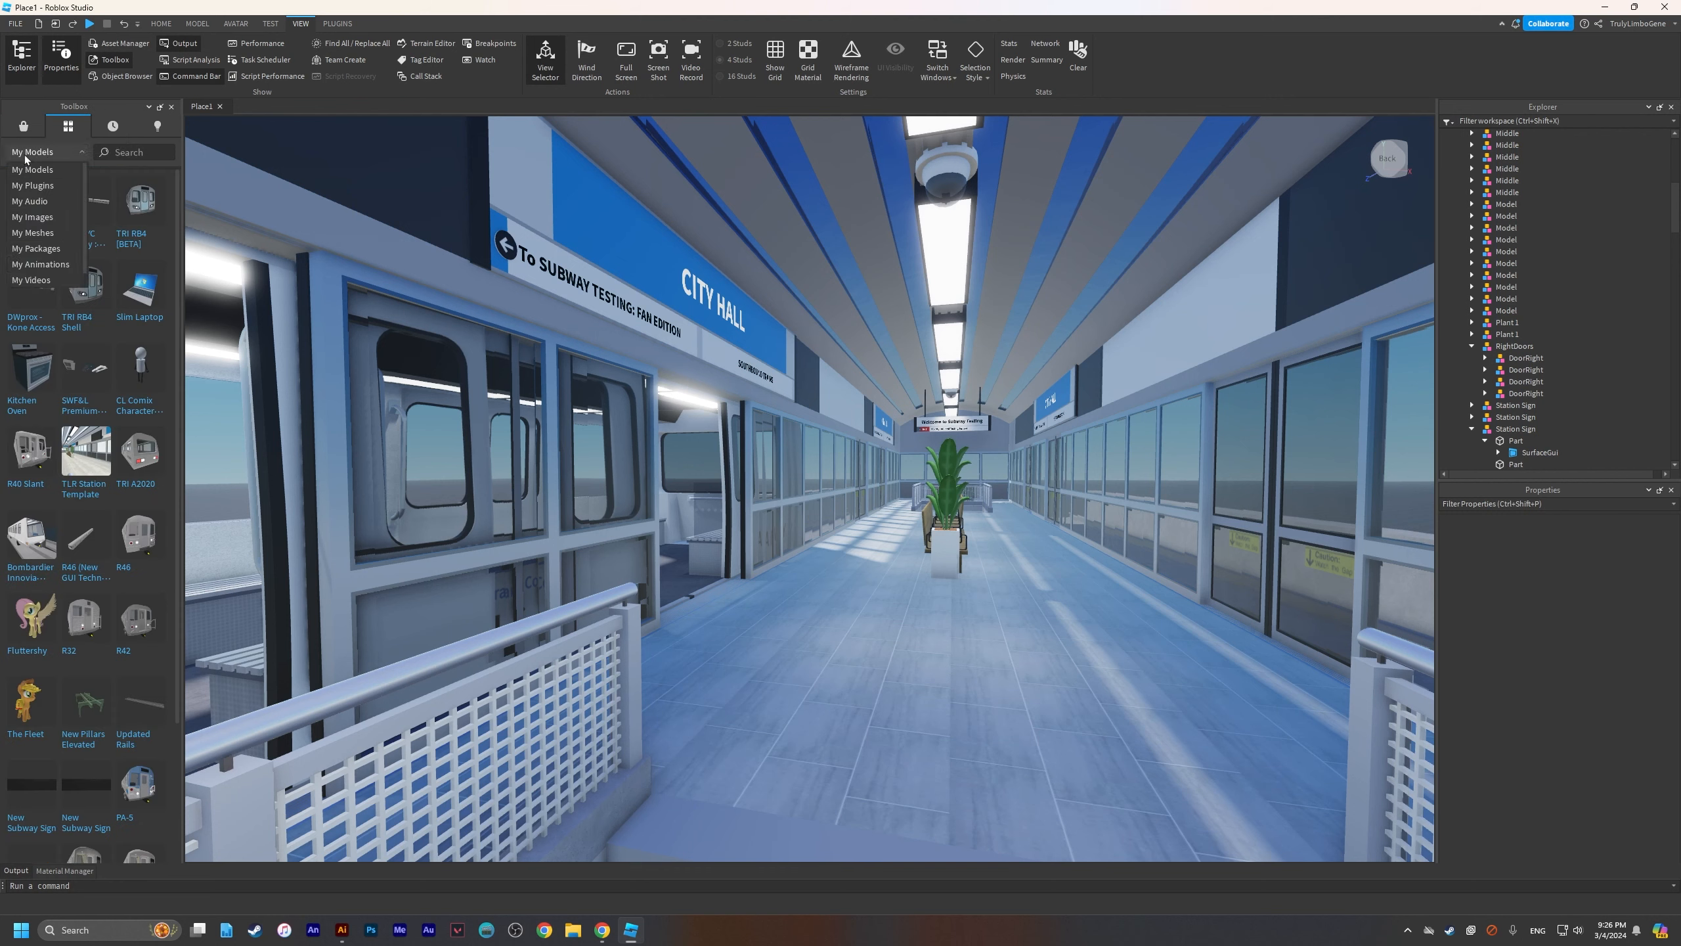
pyautogui.click(39, 218)
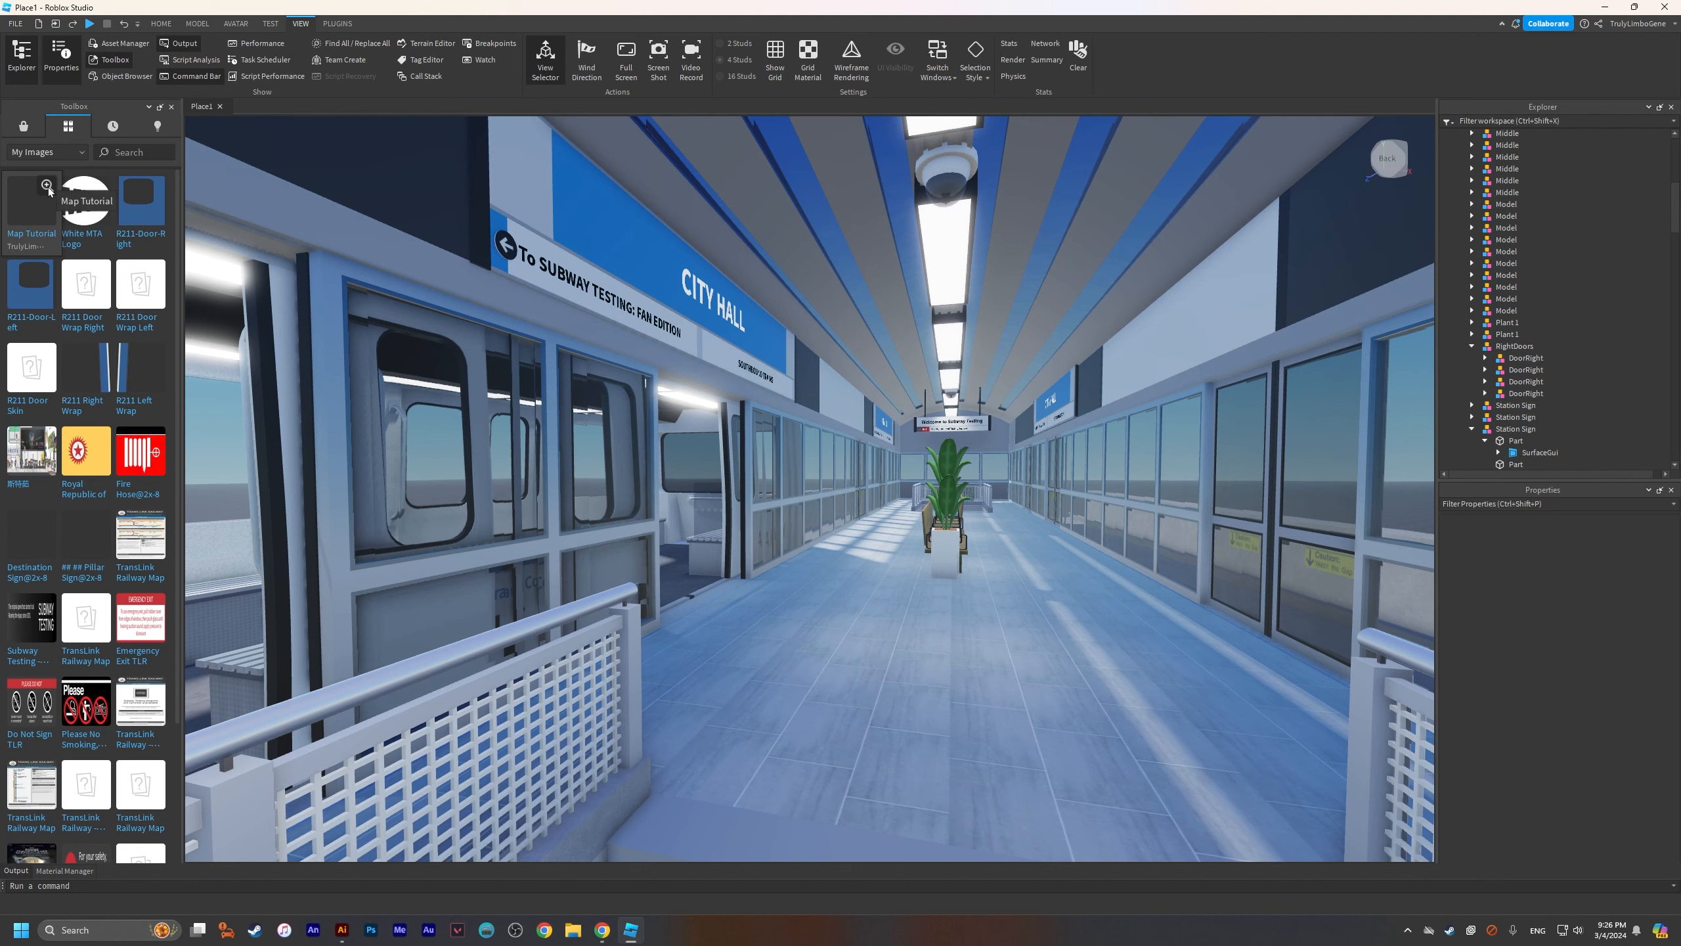
# Step: Preview the Map Tutorial image's asset details from the inventory and close them
pyautogui.click(47, 185)
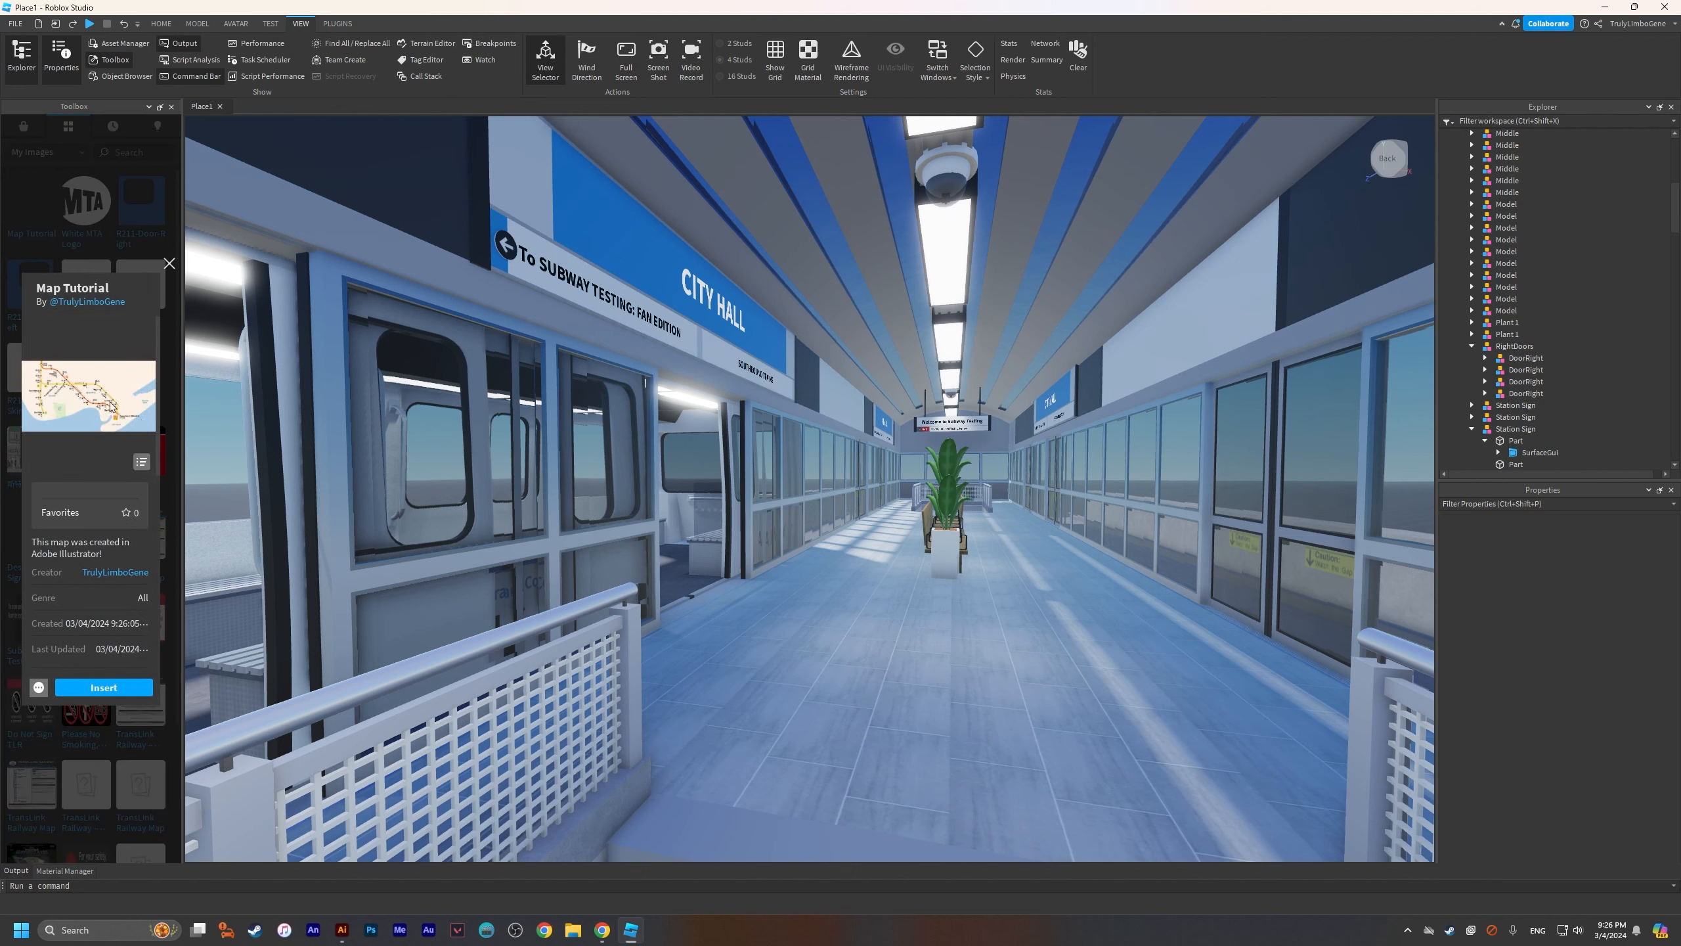
pyautogui.click(168, 263)
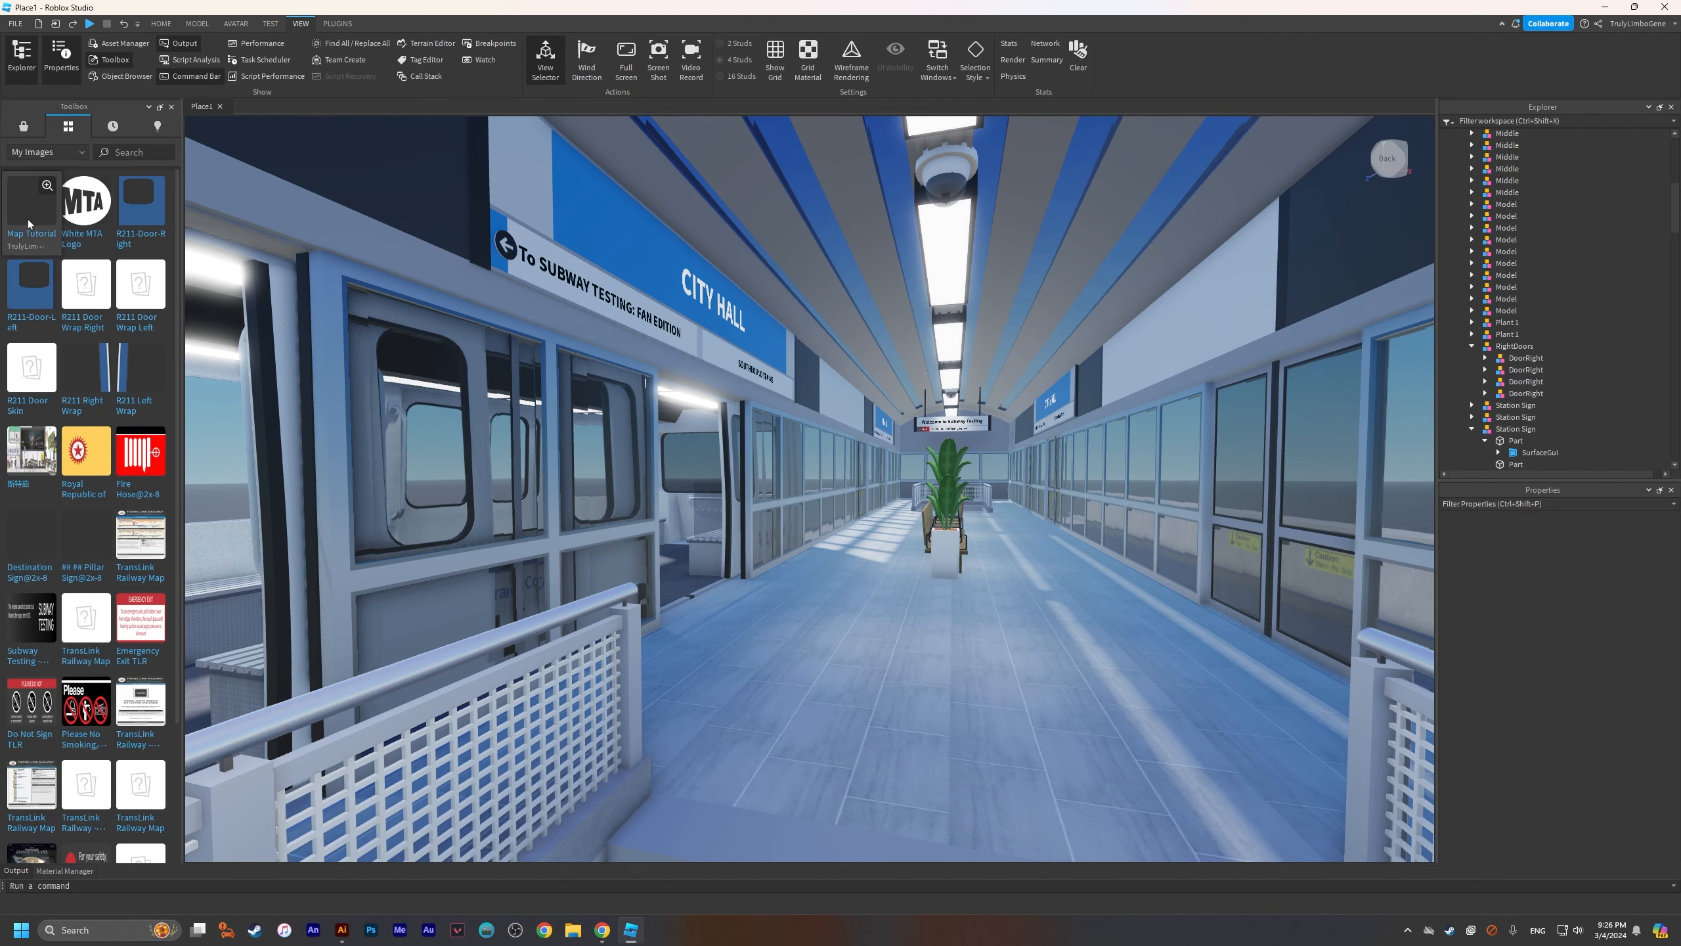
pyautogui.click(47, 186)
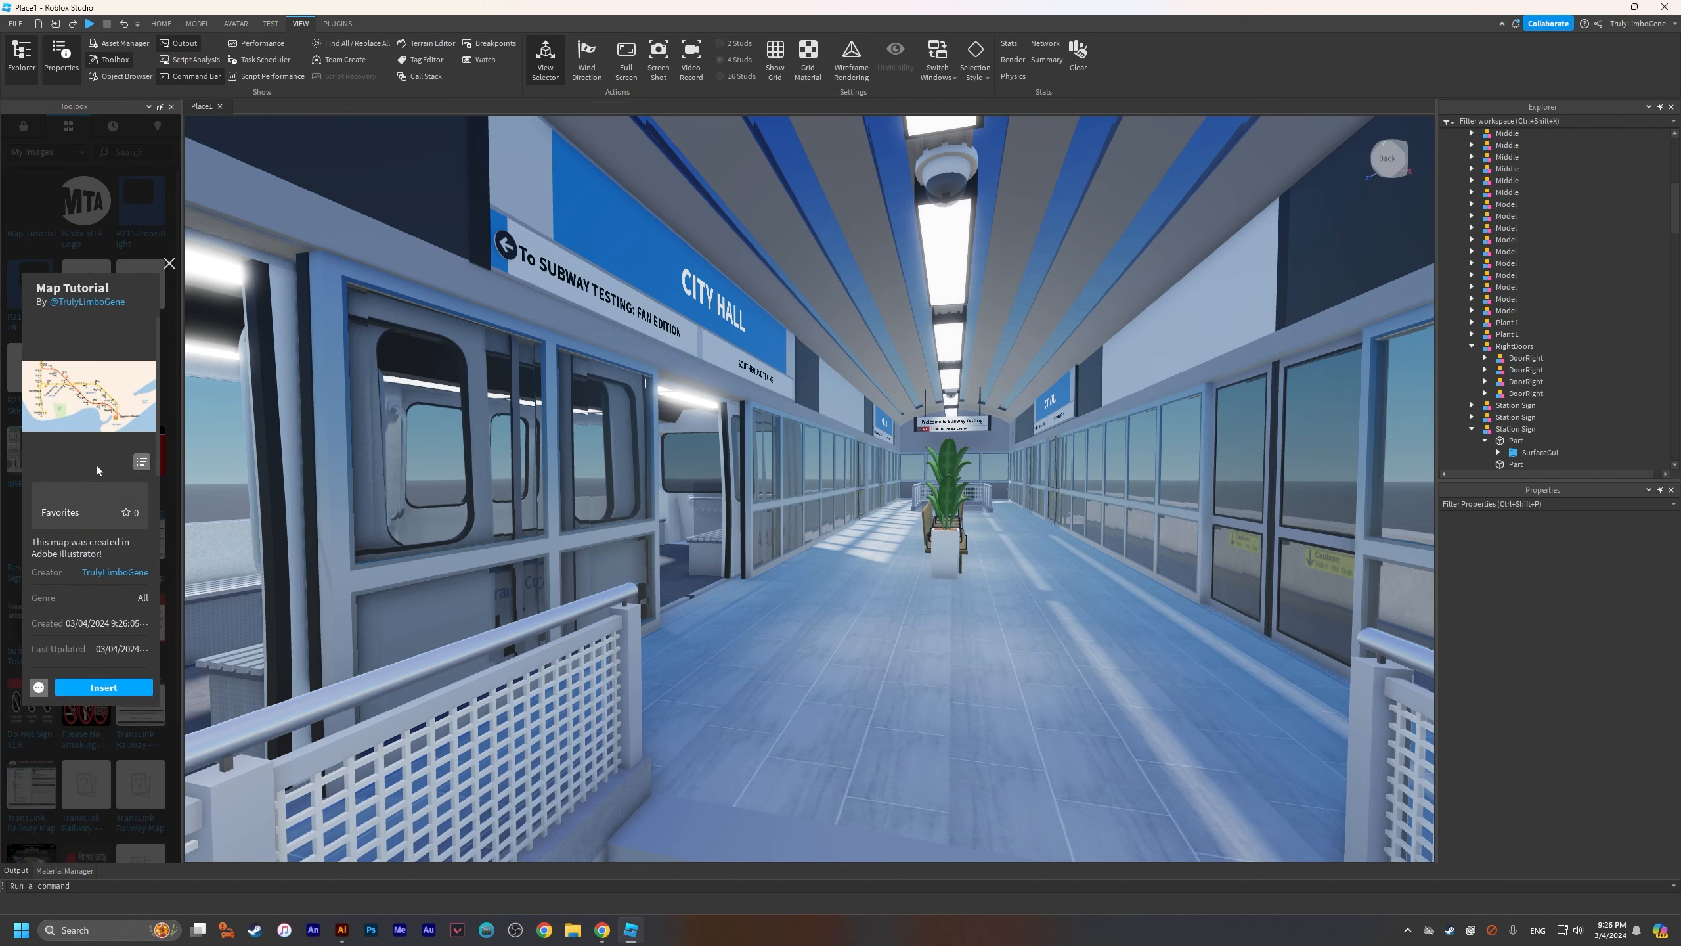
pyautogui.click(167, 265)
# Step: Look around the City Hall station's platform, signs, benches and train doors for a suitable spot for the map
pyautogui.rightClick(949, 526)
pyautogui.press('w')
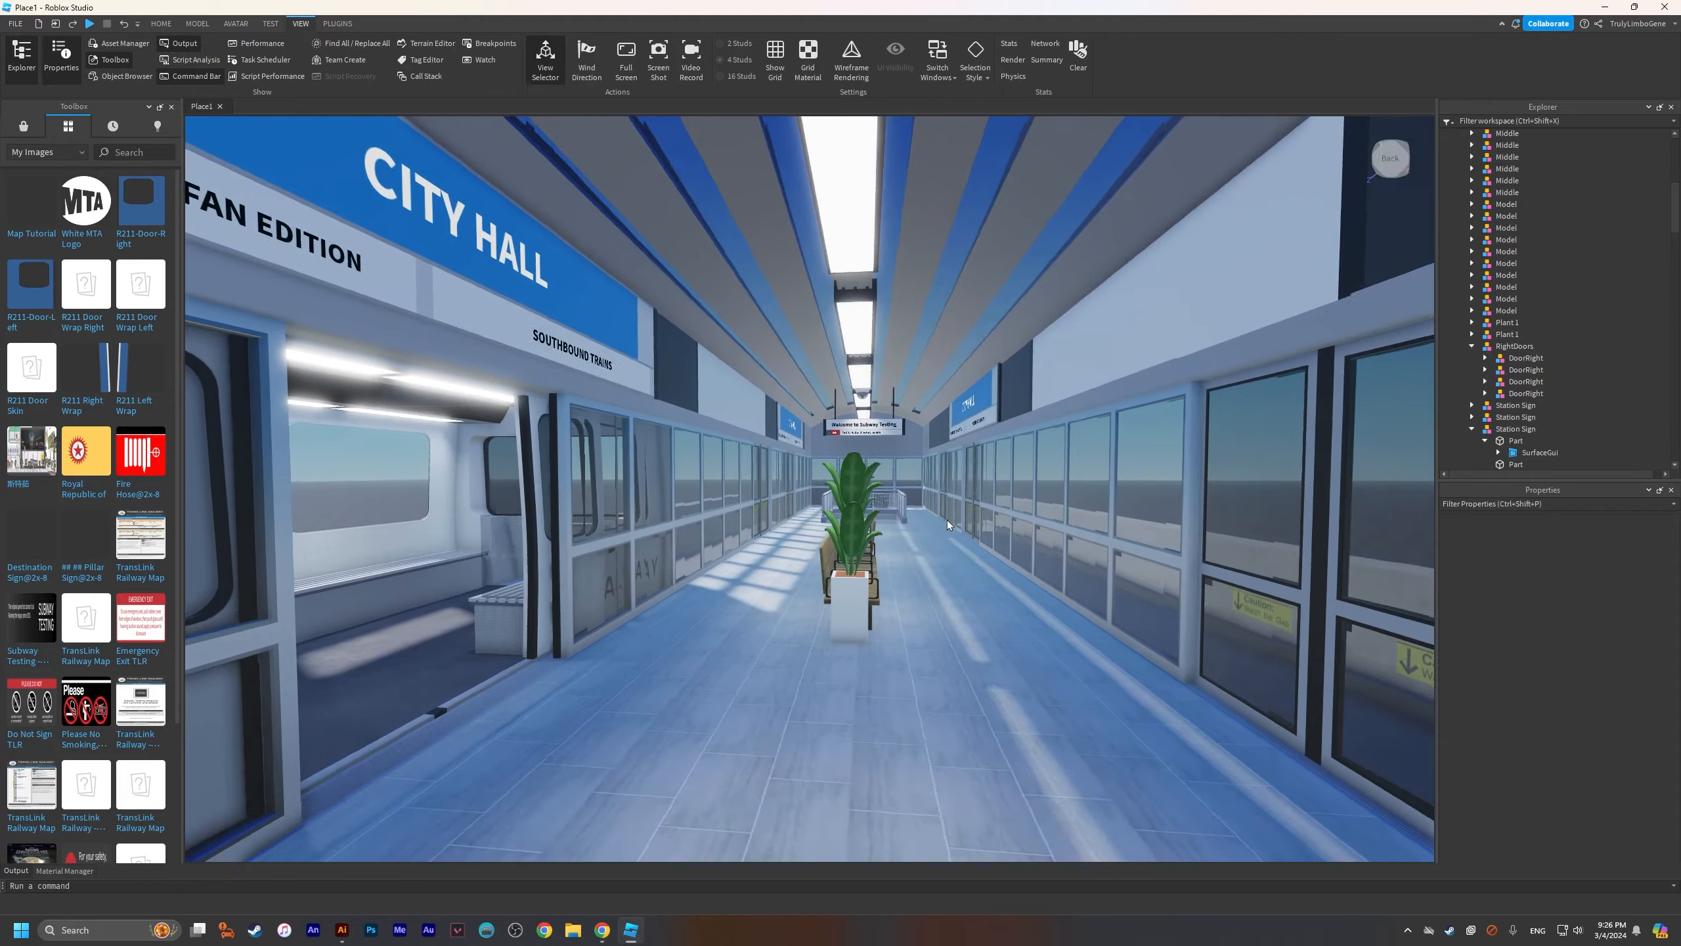
pyautogui.press('d')
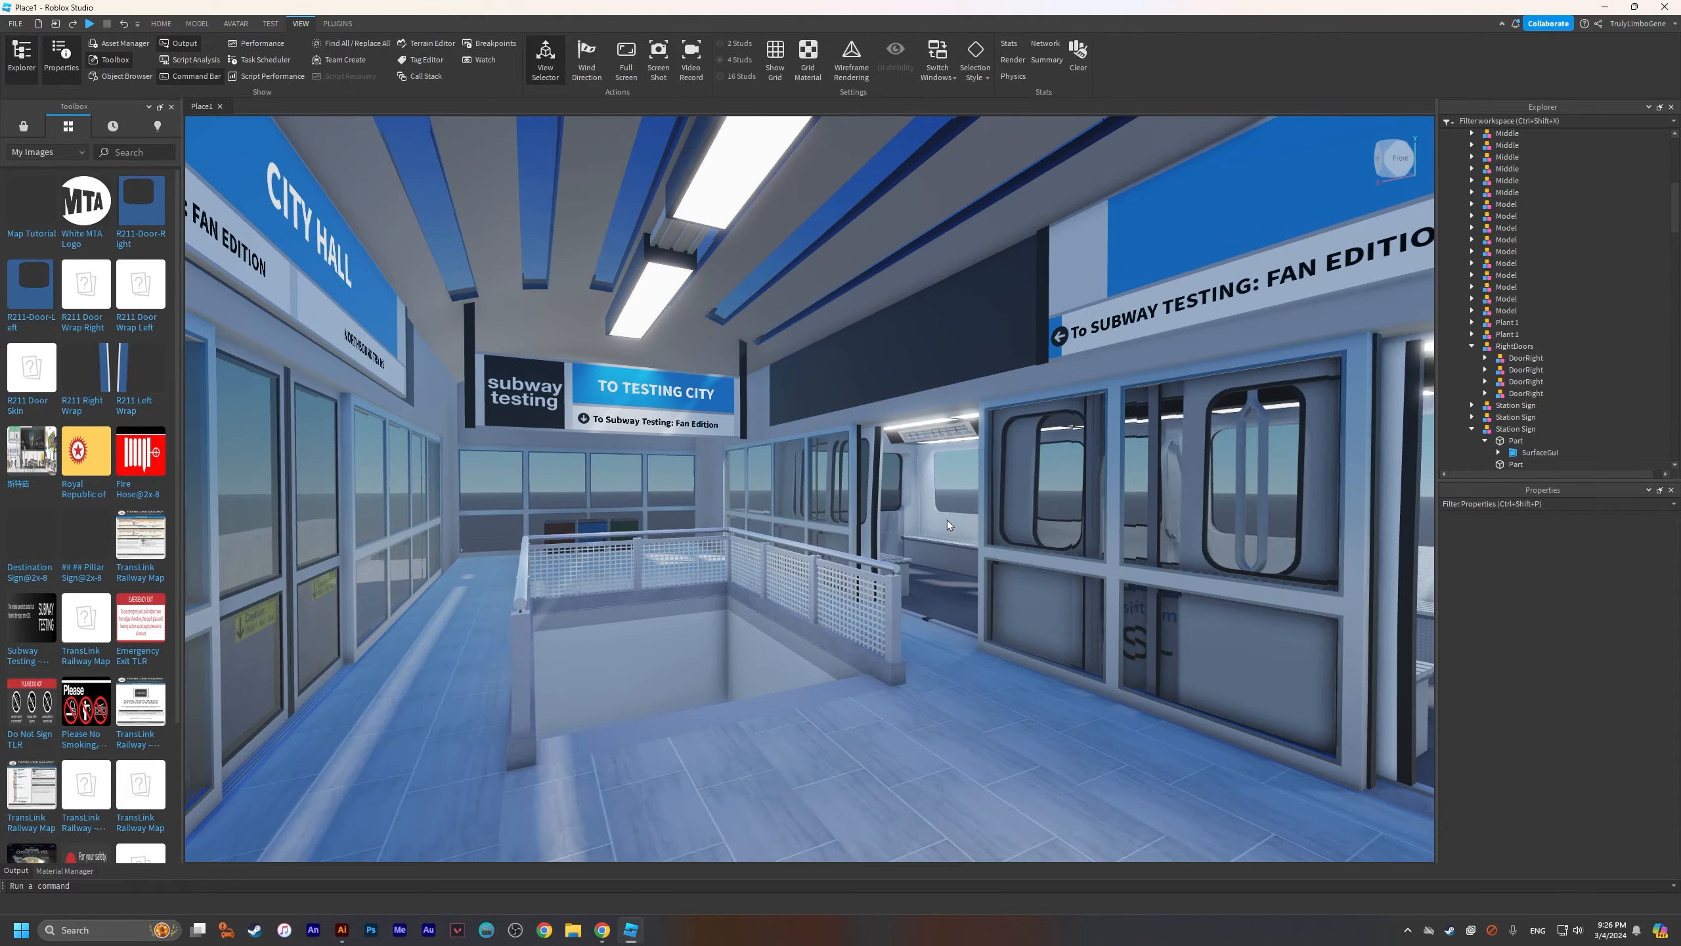
pyautogui.press('w')
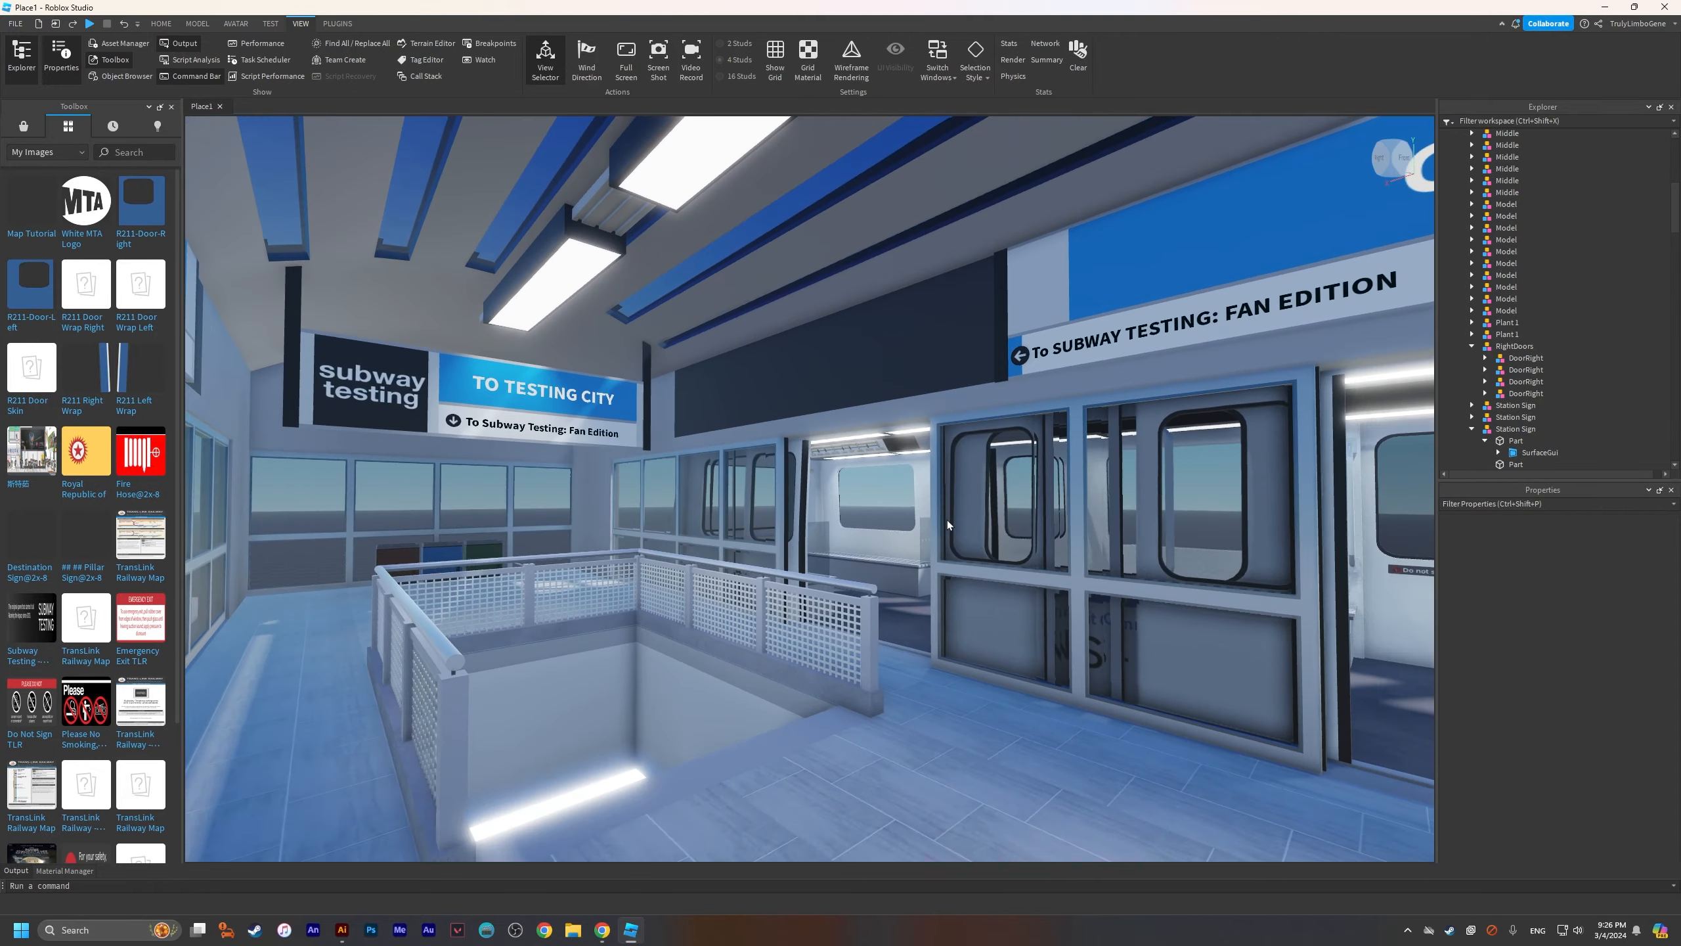
pyautogui.rightClick(942, 521)
pyautogui.press('s')
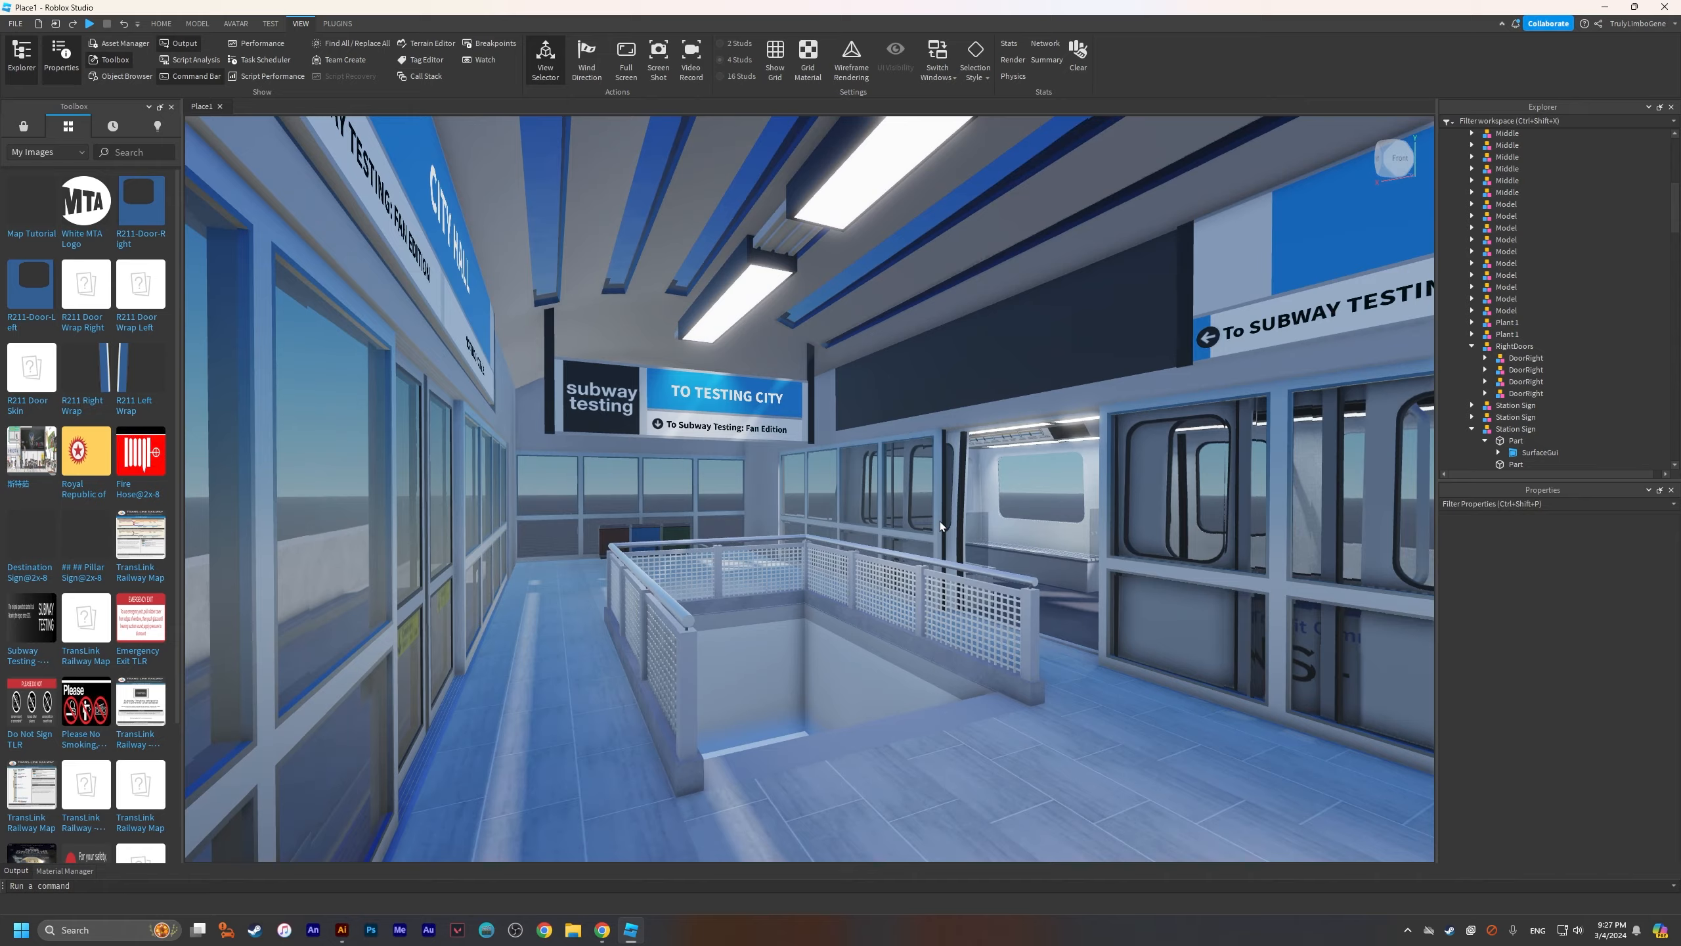
pyautogui.rightClick(952, 513)
pyautogui.press('a')
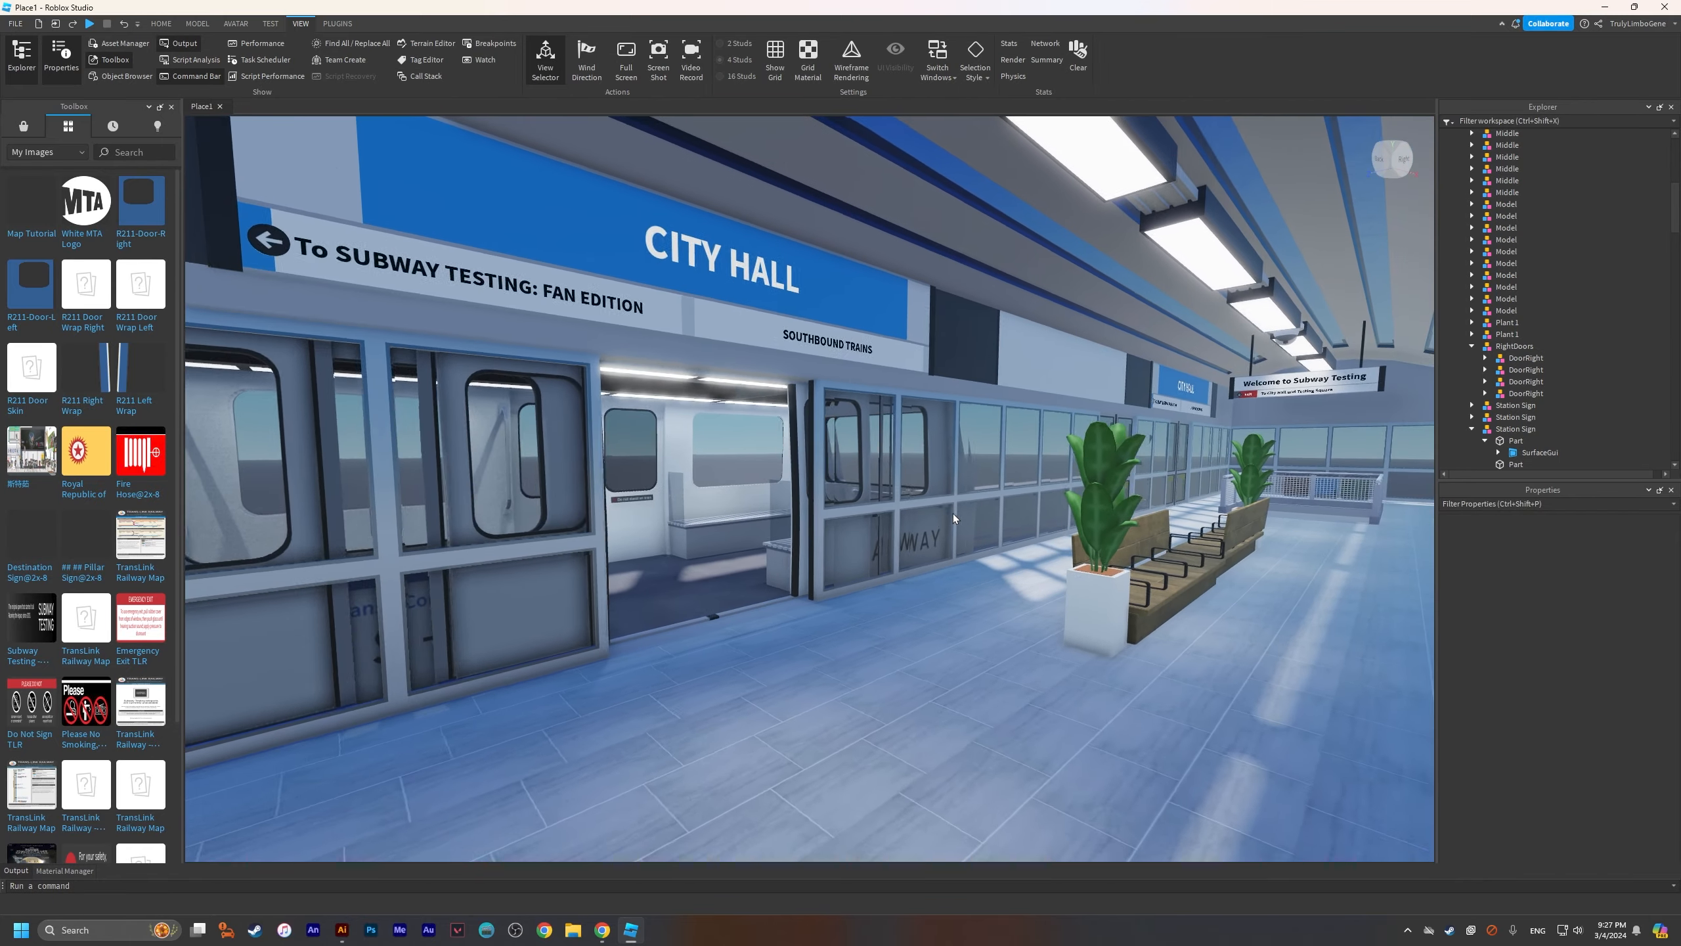
pyautogui.press('s')
pyautogui.press('s')
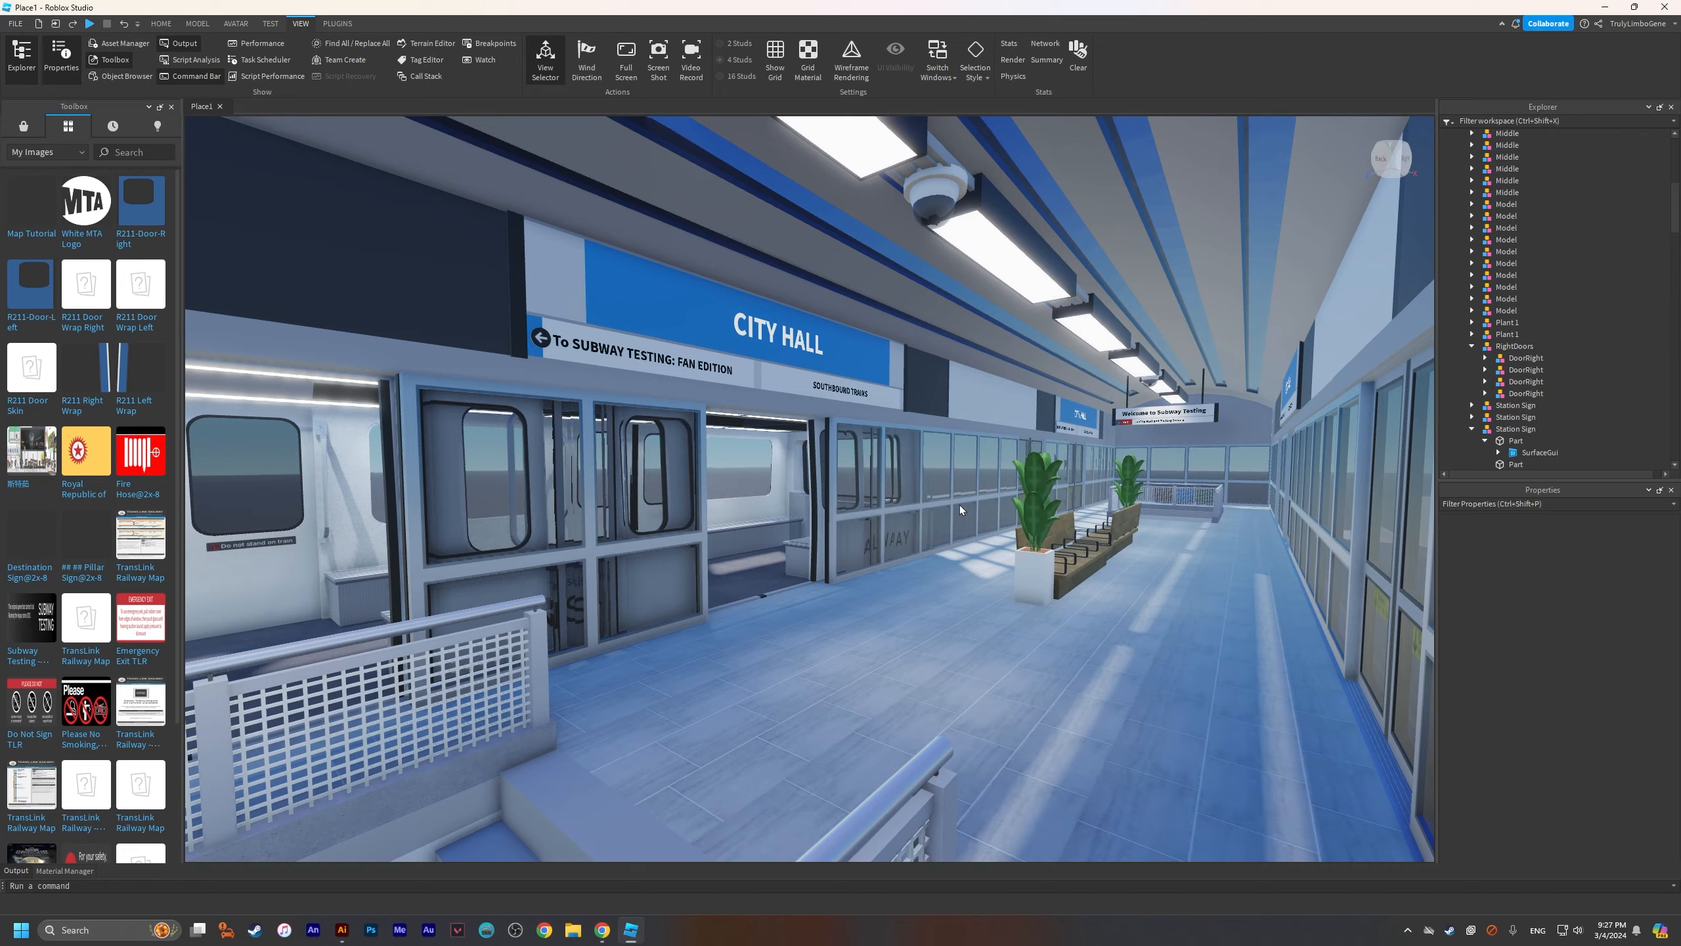
pyautogui.press('w')
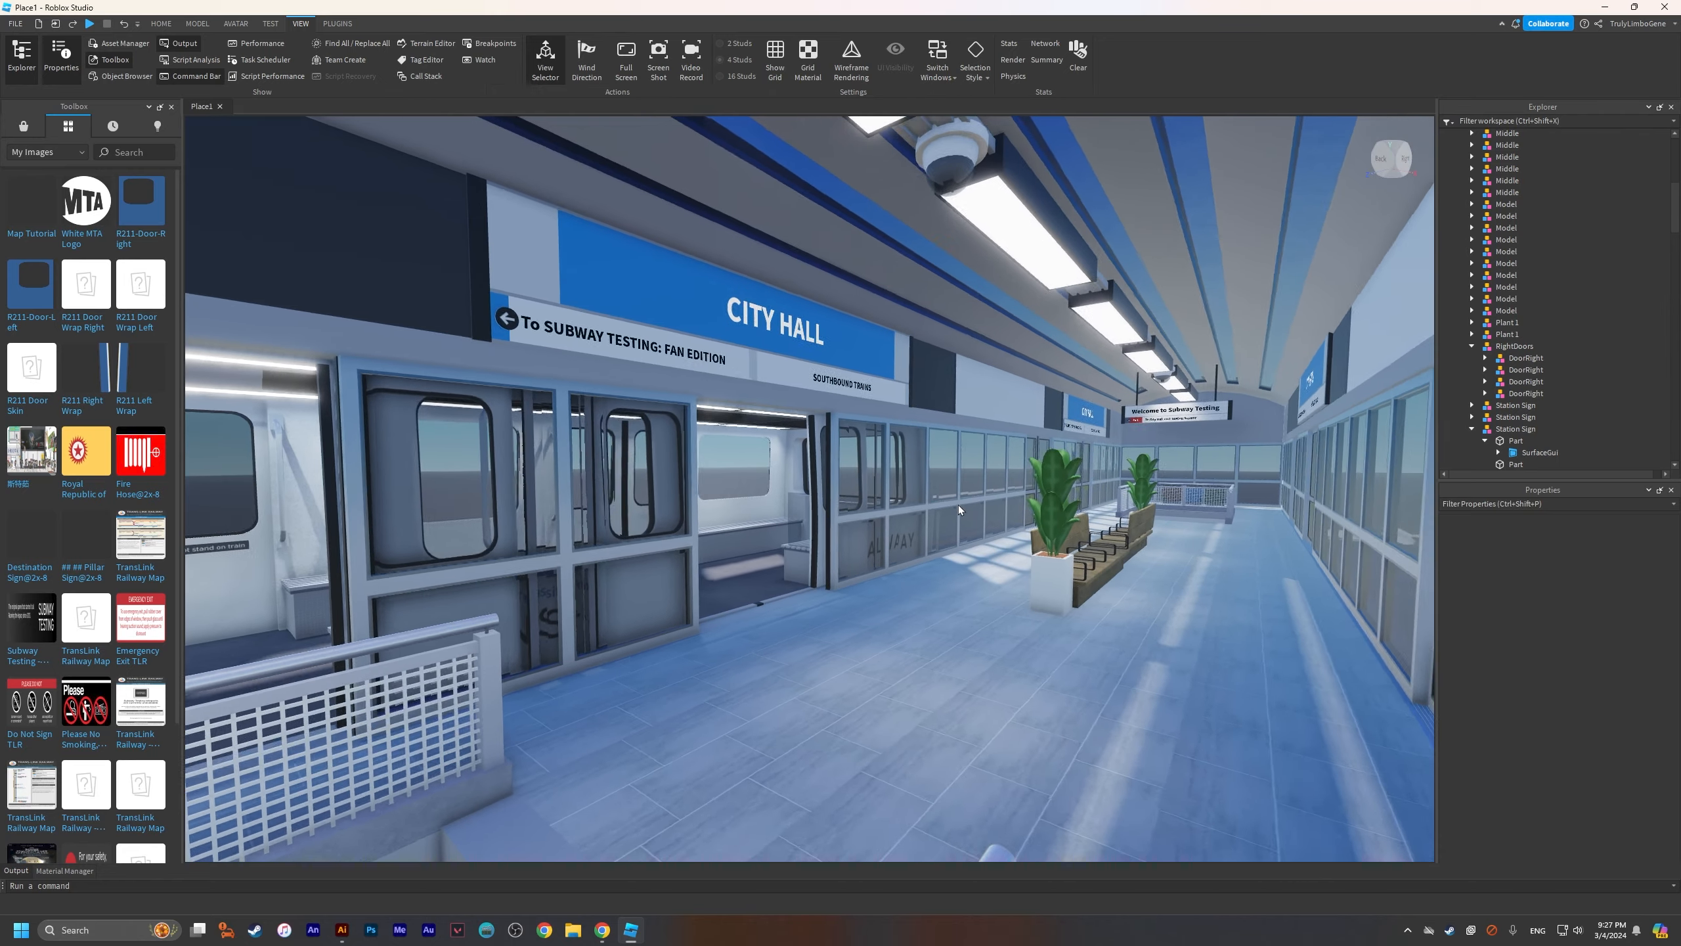
pyautogui.press('s')
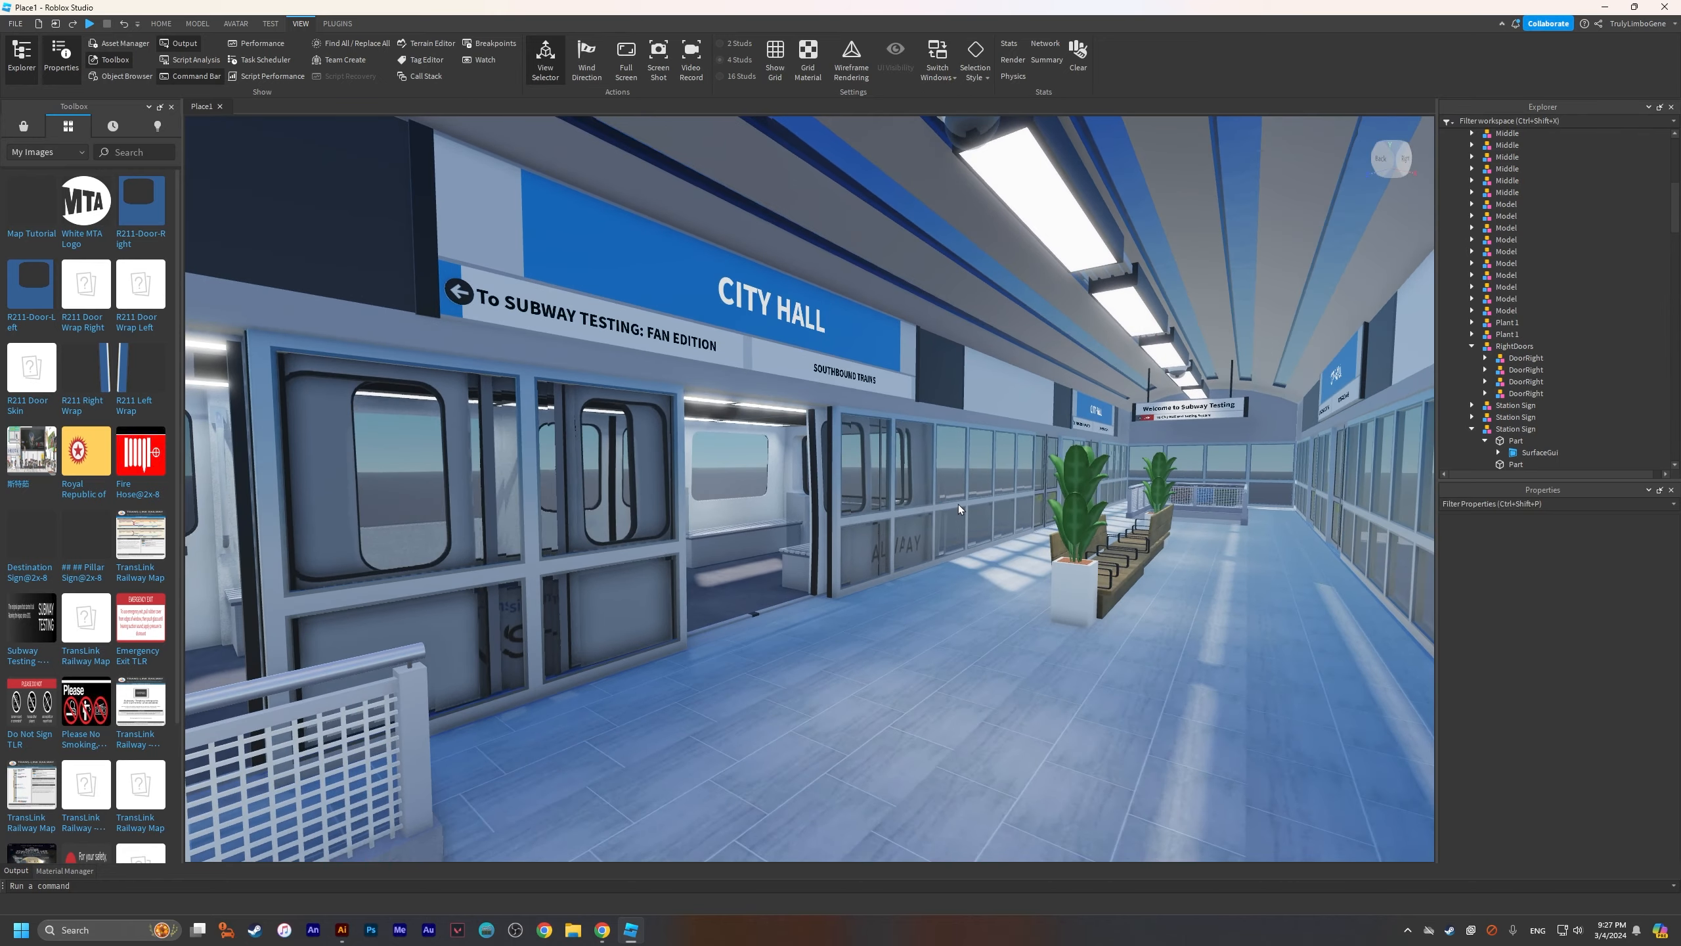
pyautogui.rightClick(959, 505)
pyautogui.press('a')
pyautogui.press('s')
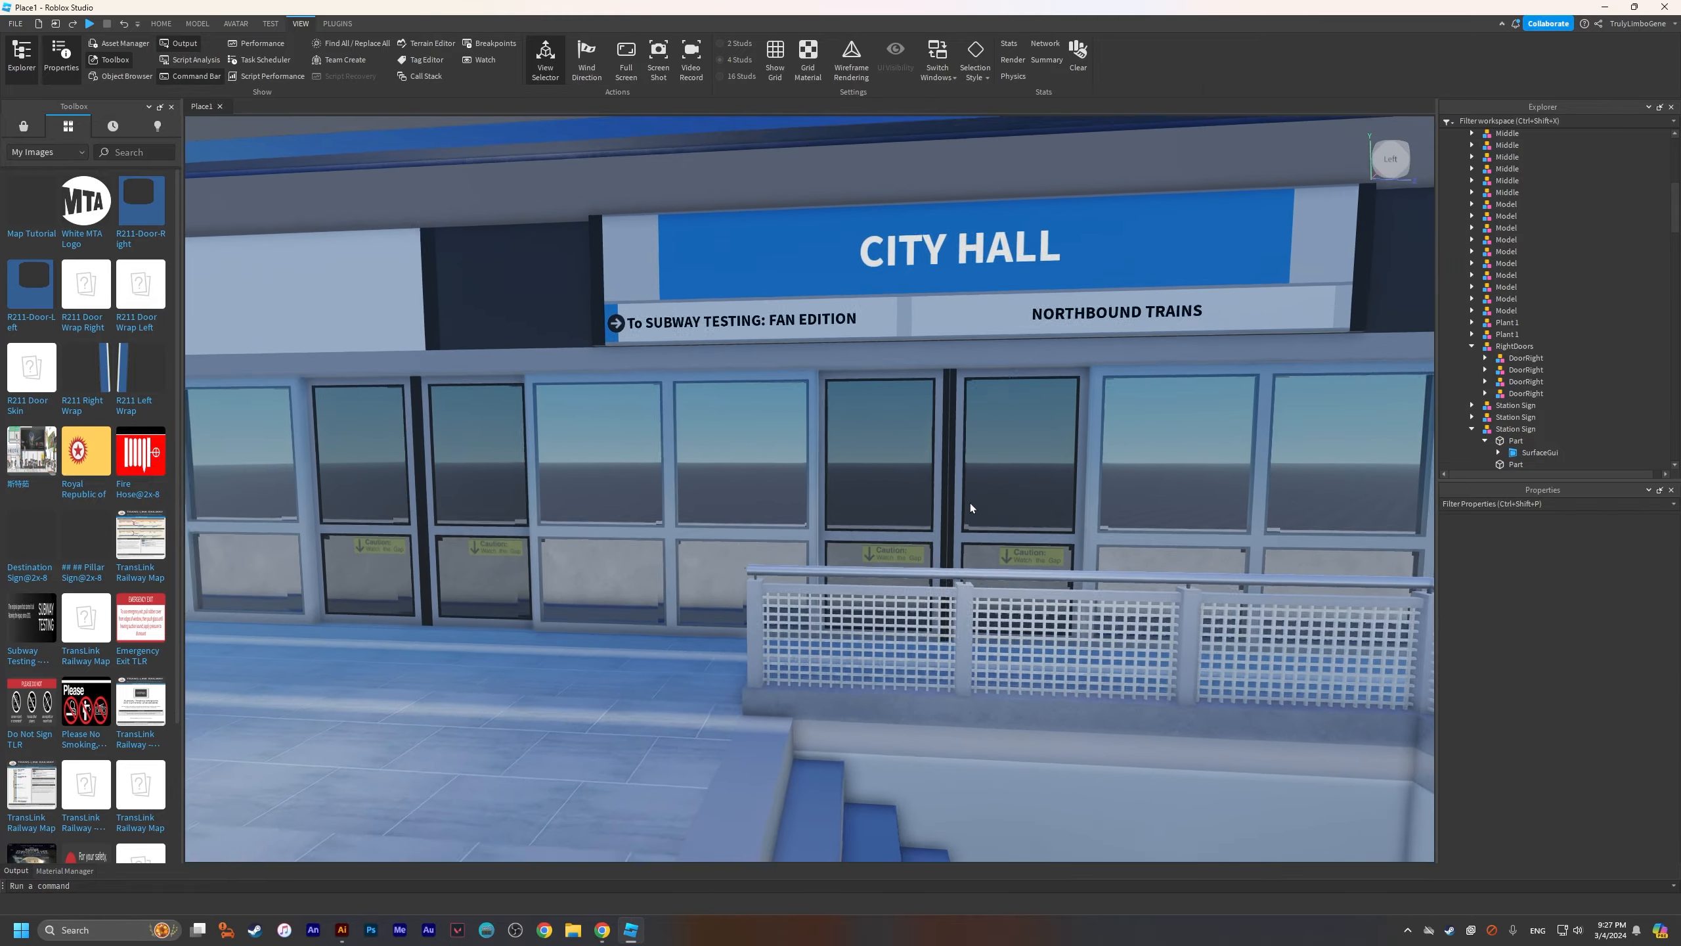
pyautogui.rightClick(970, 503)
pyautogui.press('w')
pyautogui.press('w')
pyautogui.press('a')
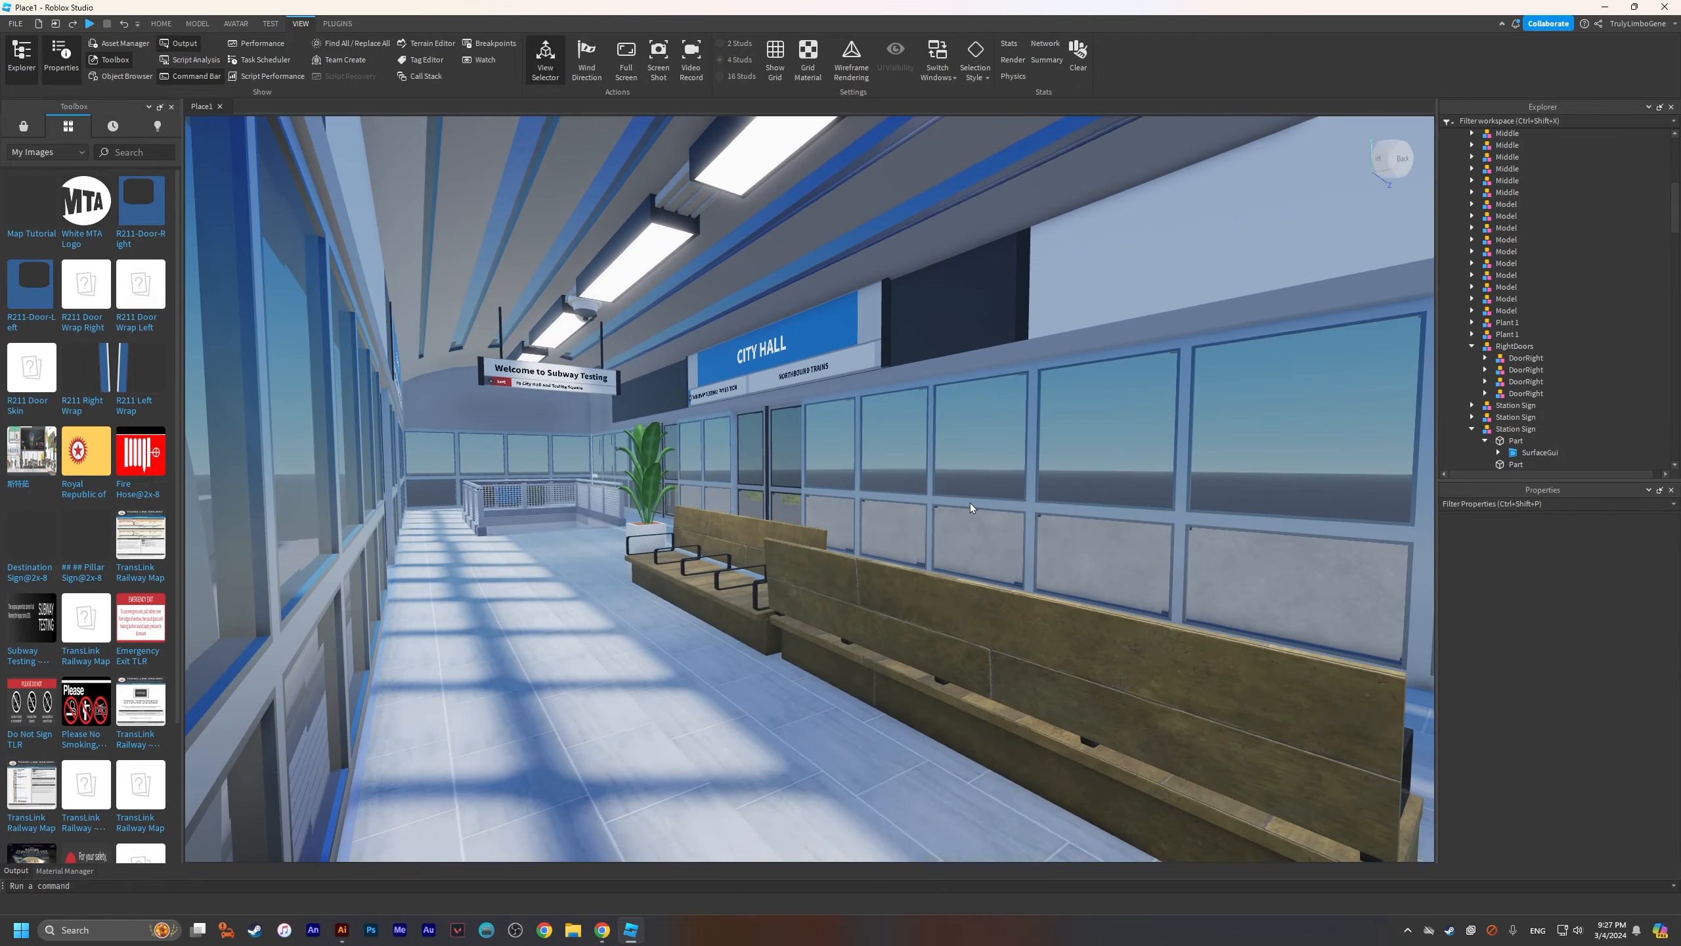
pyautogui.rightClick(971, 502)
pyautogui.press('w')
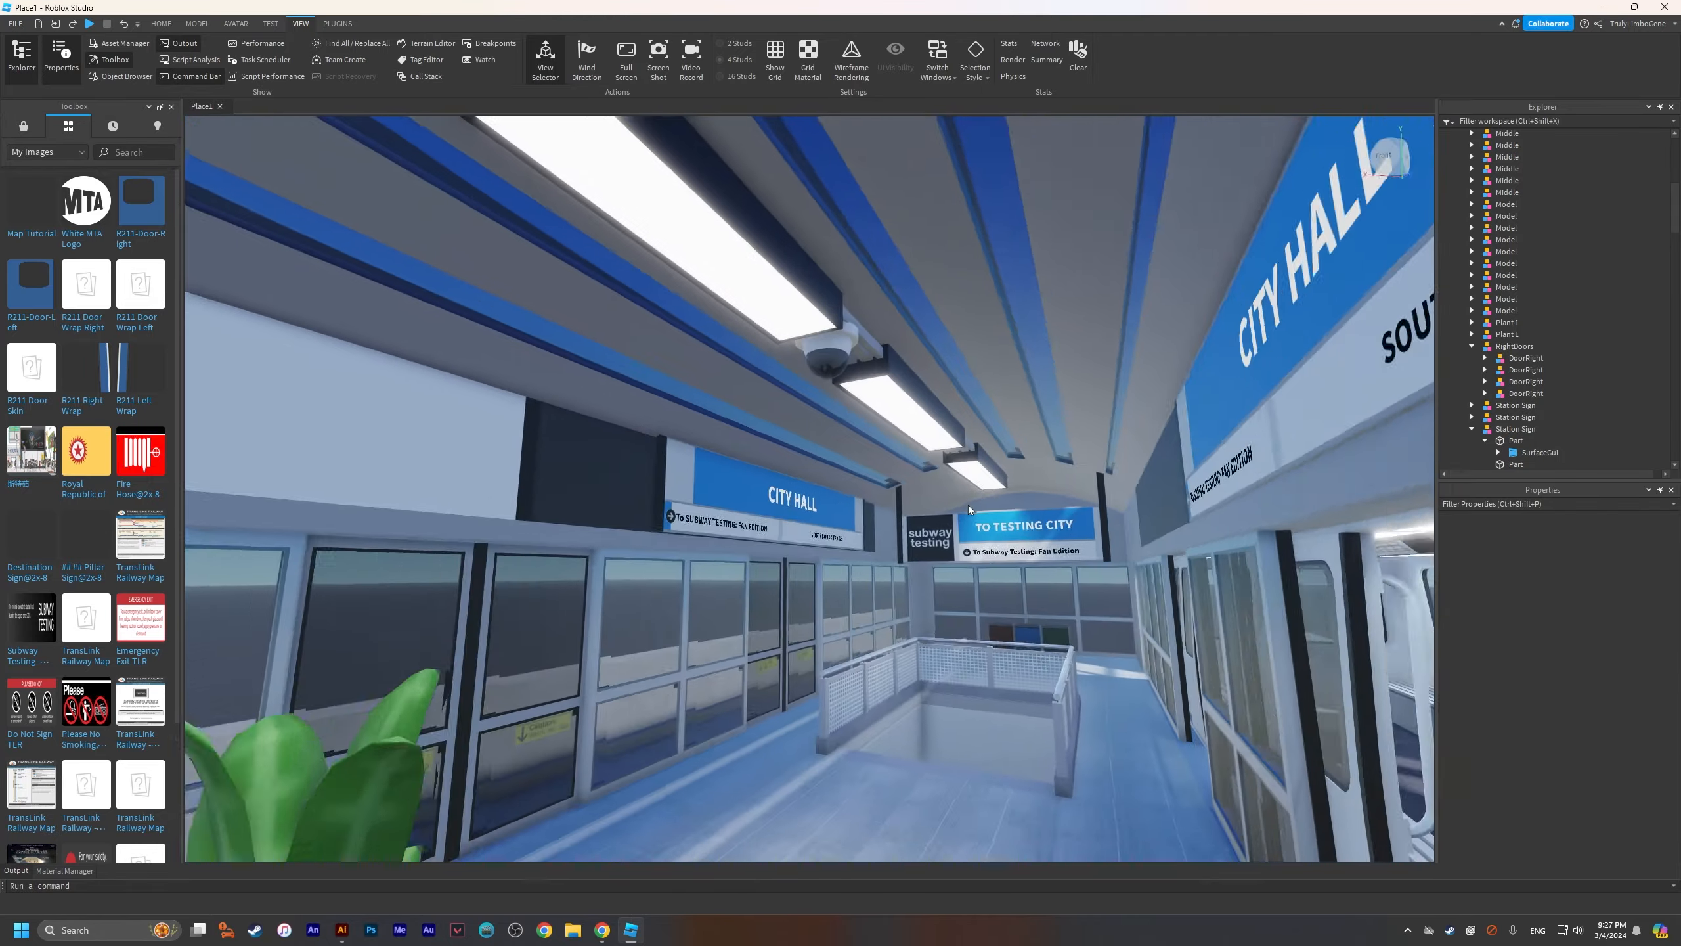
pyautogui.rightClick(968, 504)
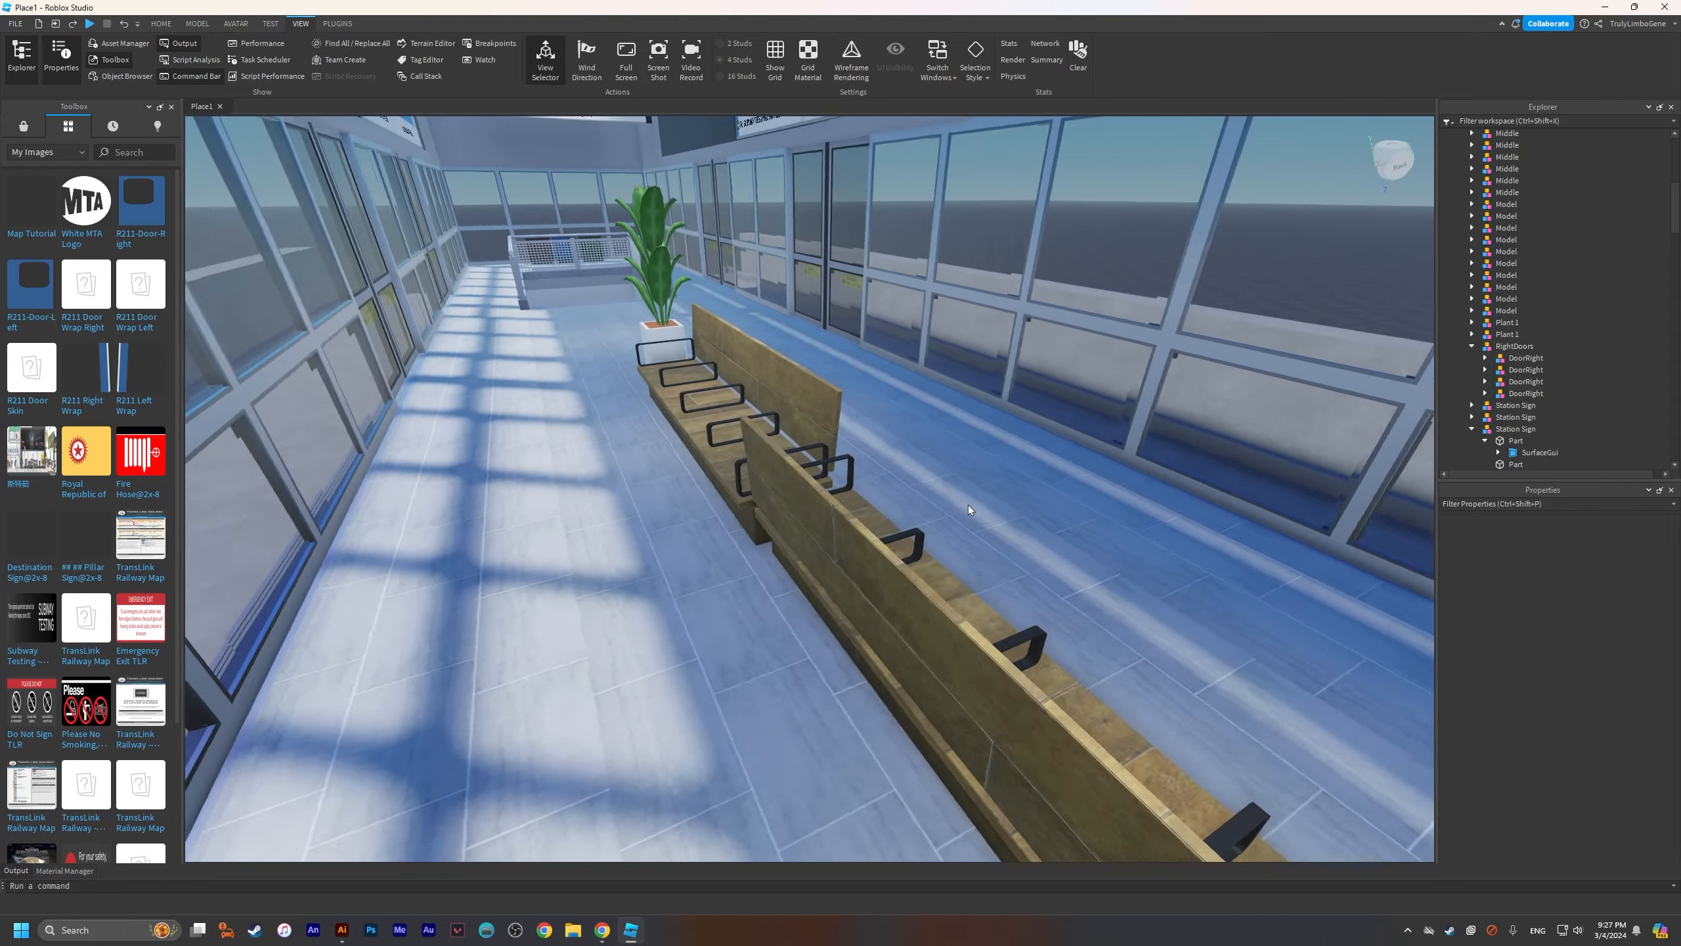
pyautogui.rightClick(968, 505)
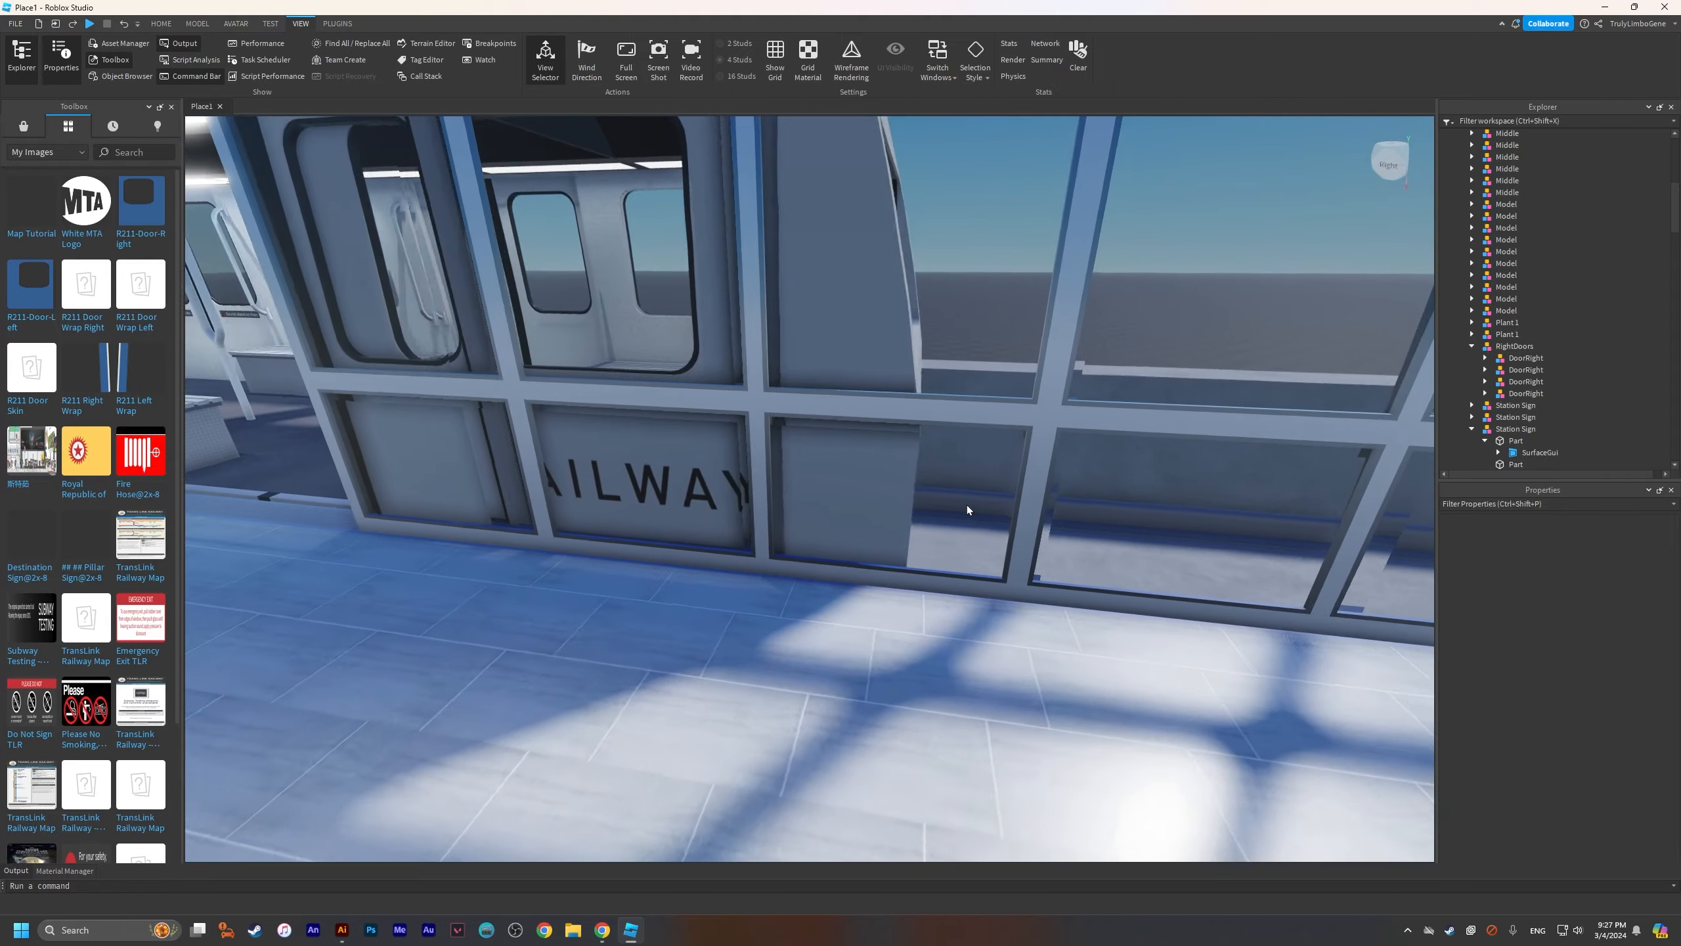
pyautogui.press('w')
pyautogui.rightClick(968, 504)
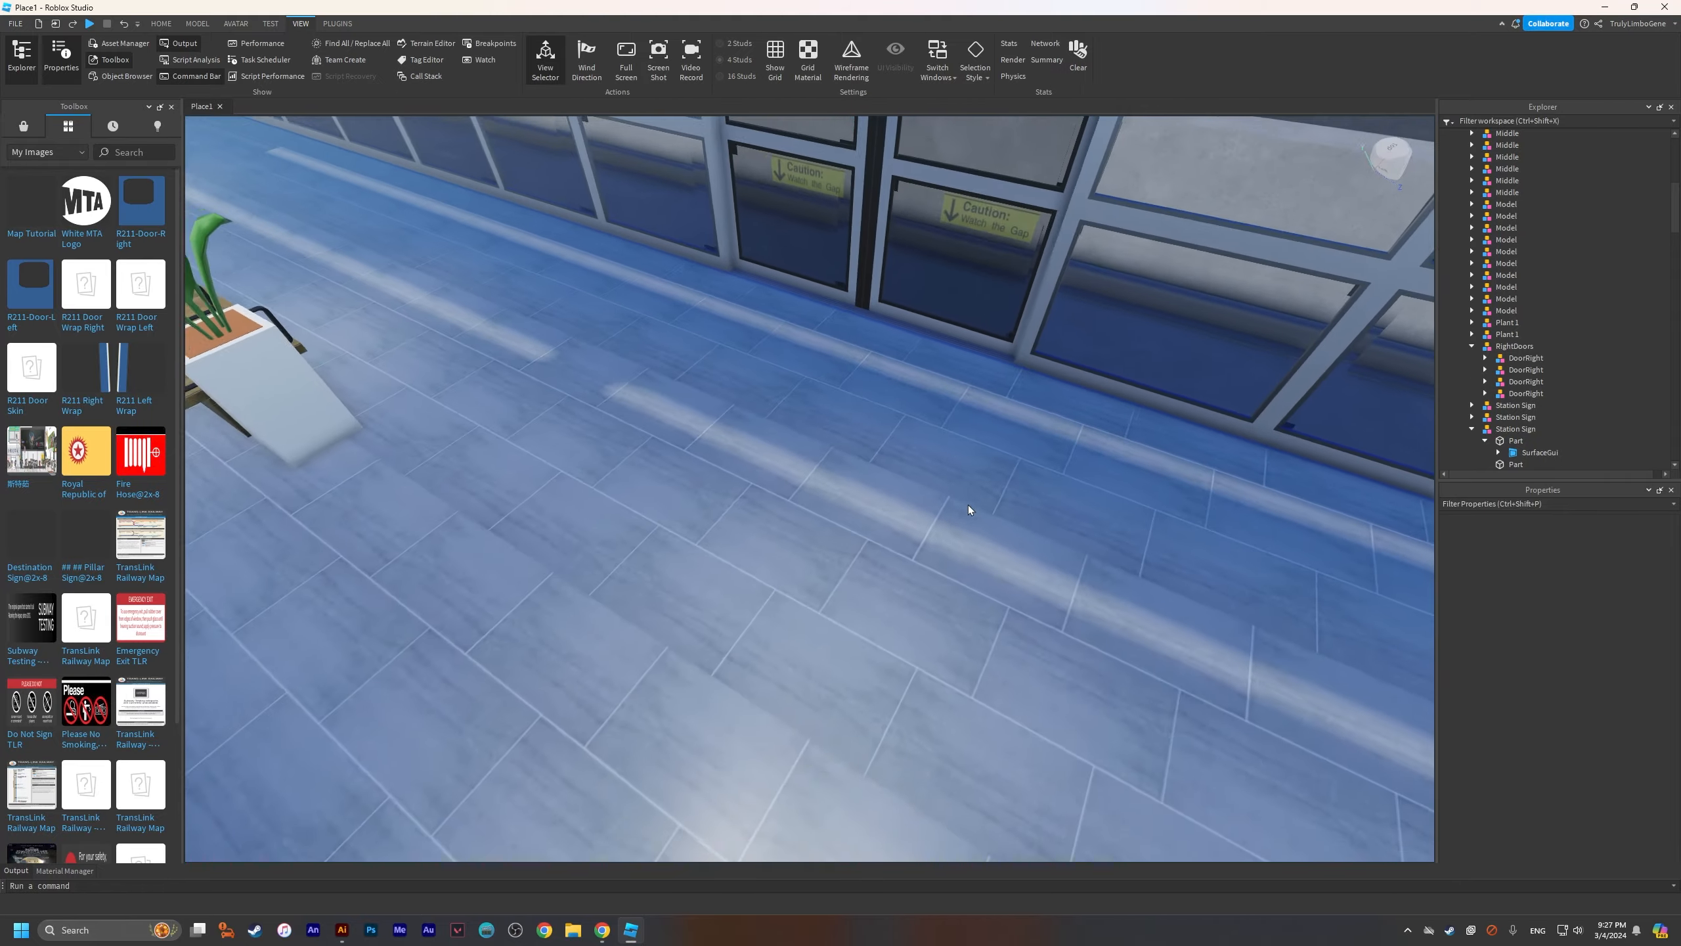
# Step: Insert a block part on the platform floor near the planter and scale its X size down to 0.35 studs
pyautogui.click(197, 24)
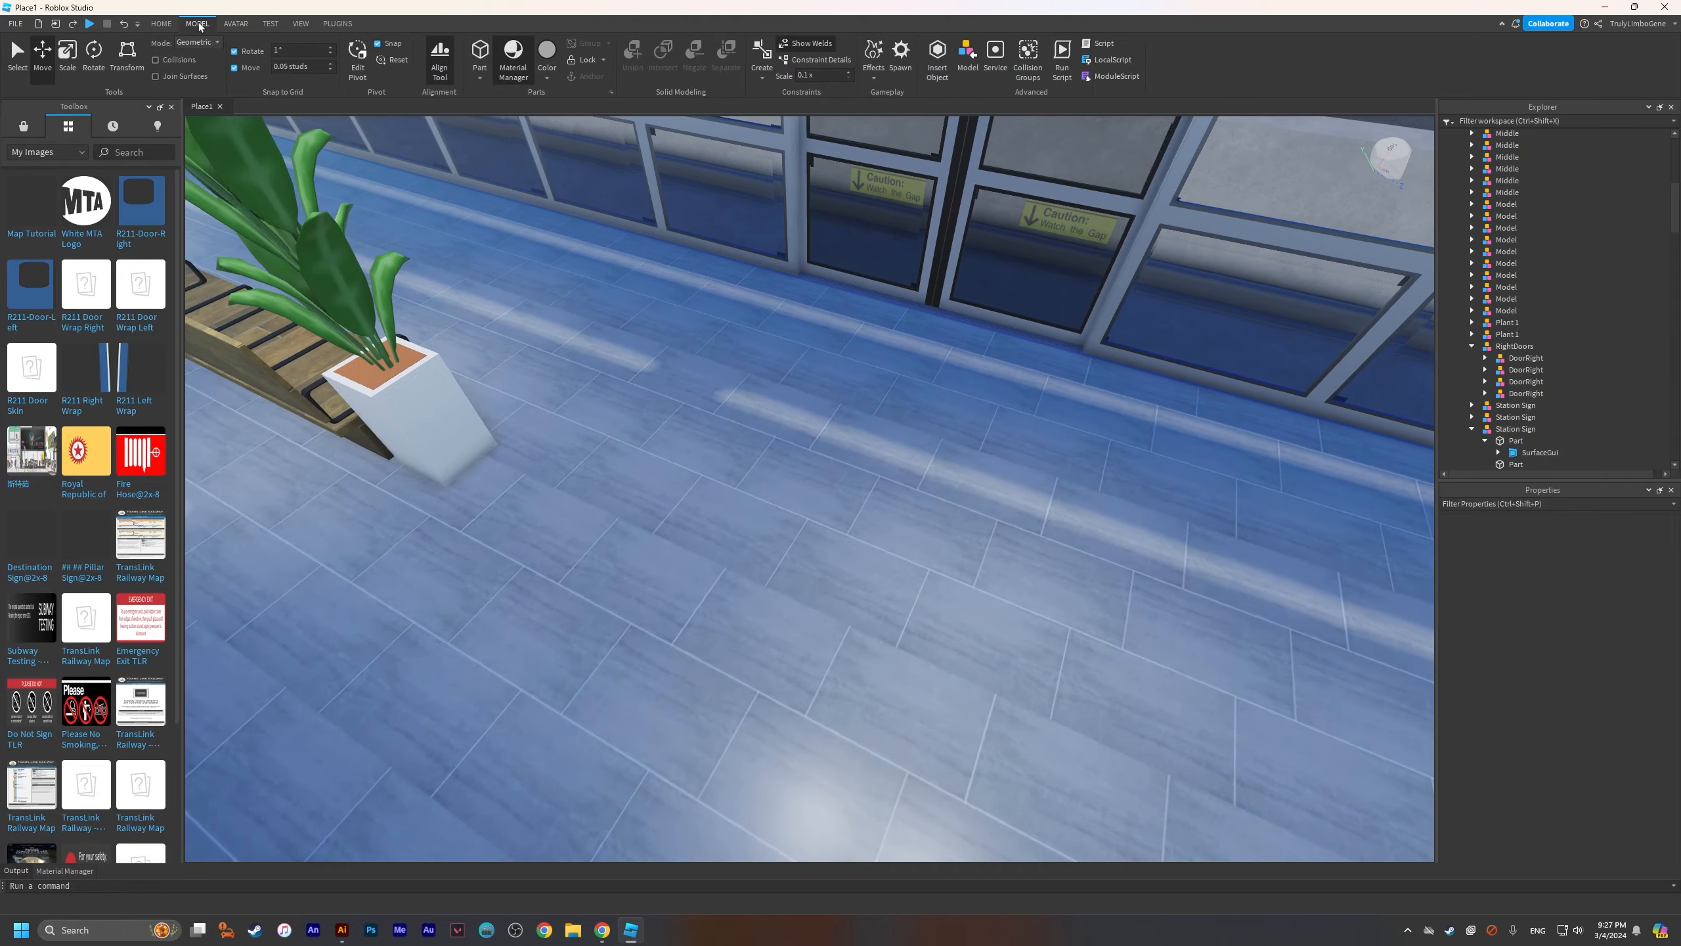
pyautogui.click(481, 75)
pyautogui.rightClick(880, 336)
pyautogui.scroll(-2, 810, 489)
pyautogui.hotkey('ctrl', '3')
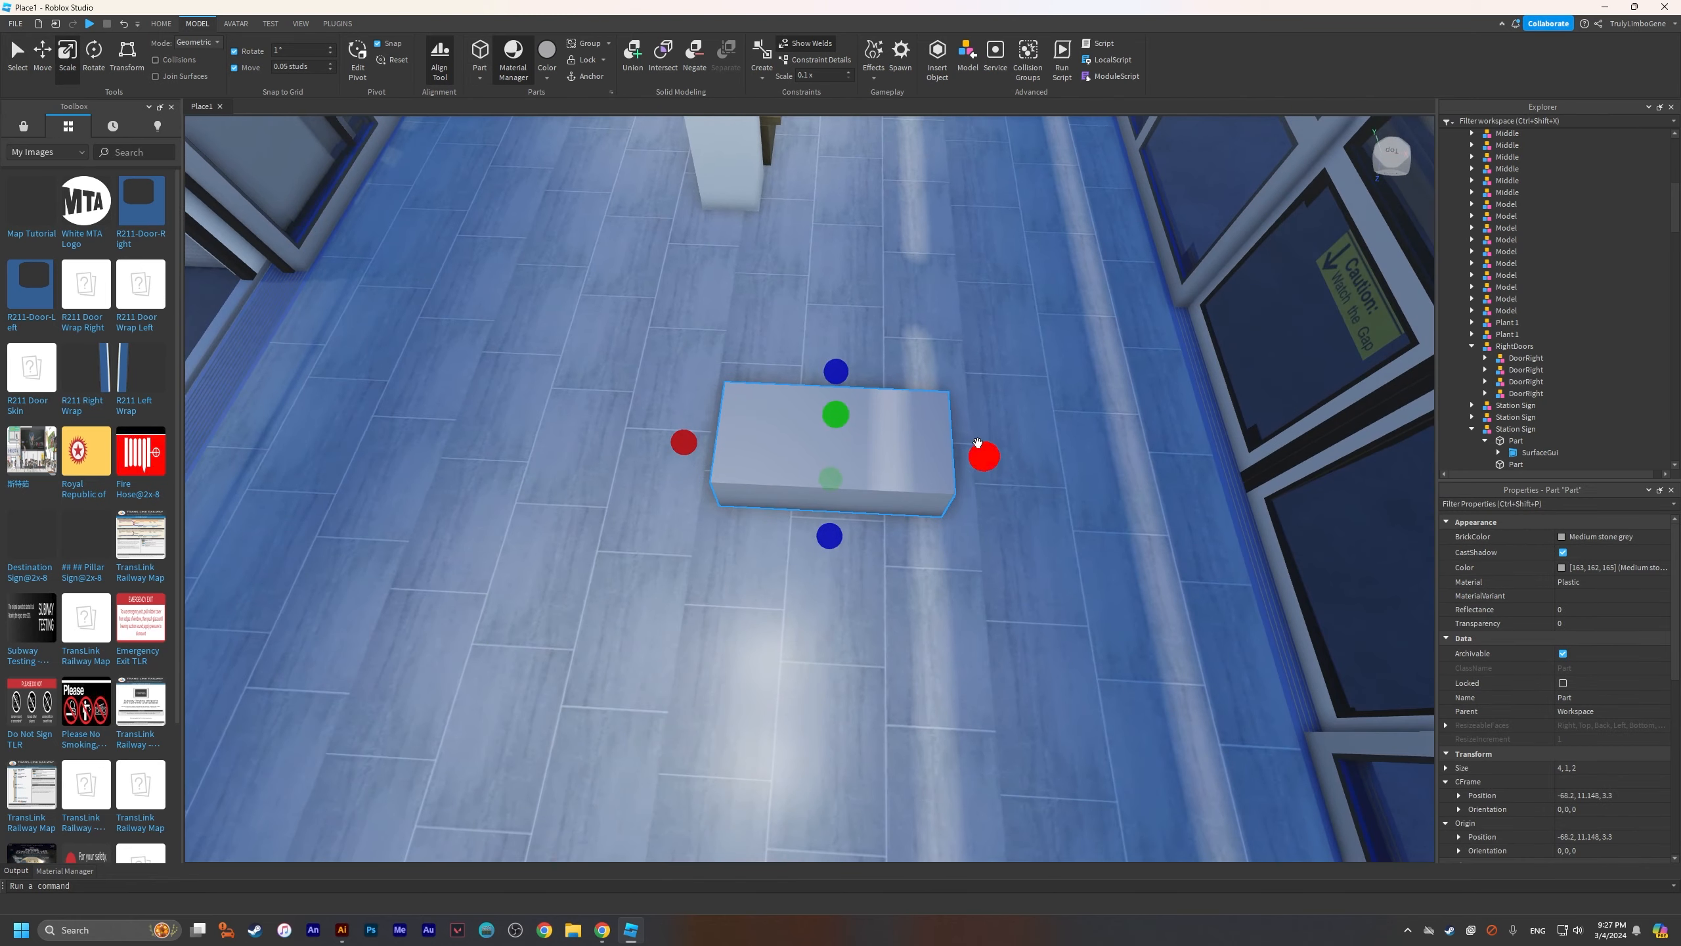
pyautogui.moveTo(980, 446); pyautogui.dragTo(762, 429)
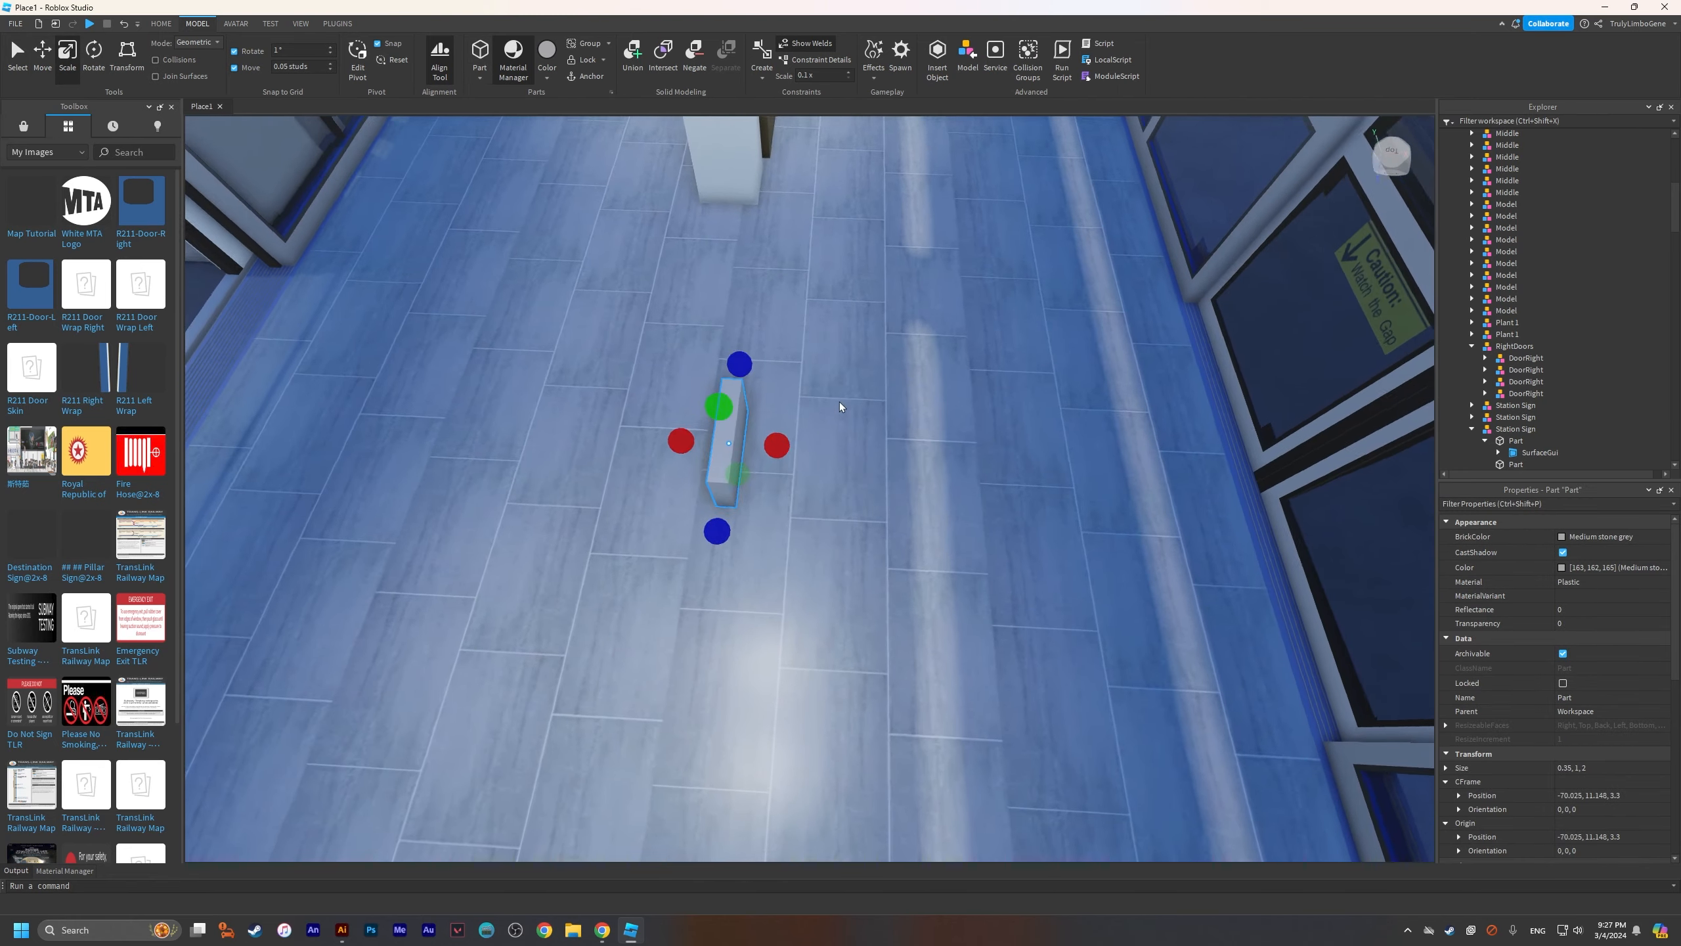
# Step: Lengthen the part's Z size to 4.15 studs and set its material to Smooth Plastic
pyautogui.moveTo(1018, 570); pyautogui.dragTo(1222, 586)
pyautogui.press('s')
pyautogui.press('a')
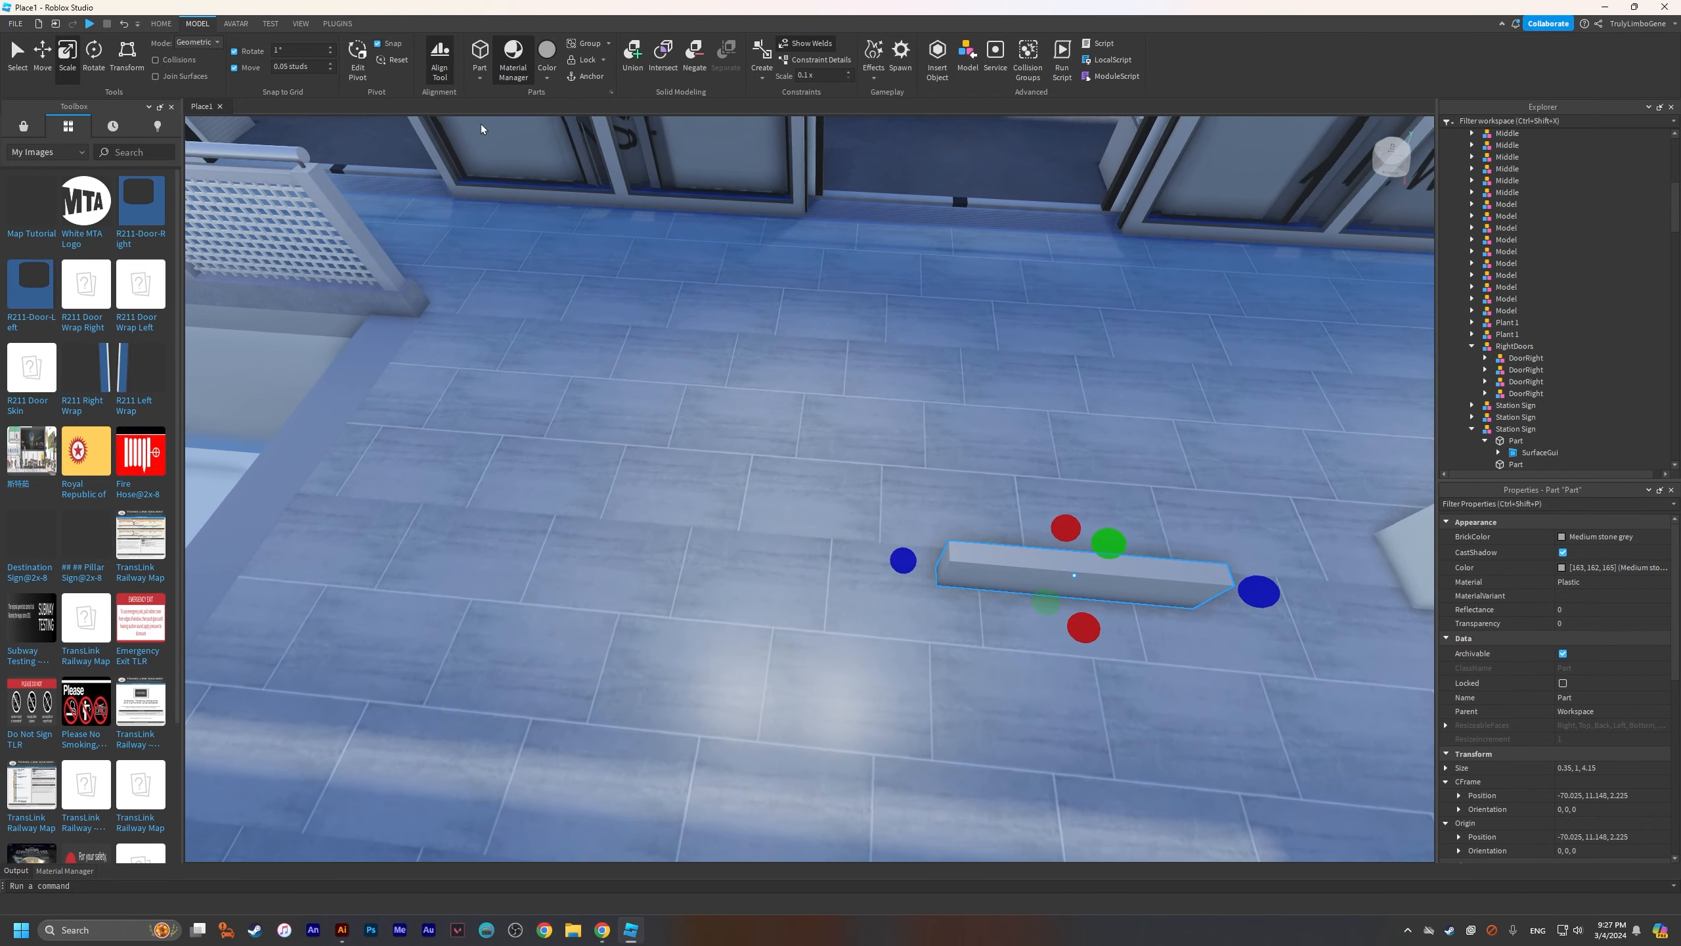
pyautogui.click(515, 63)
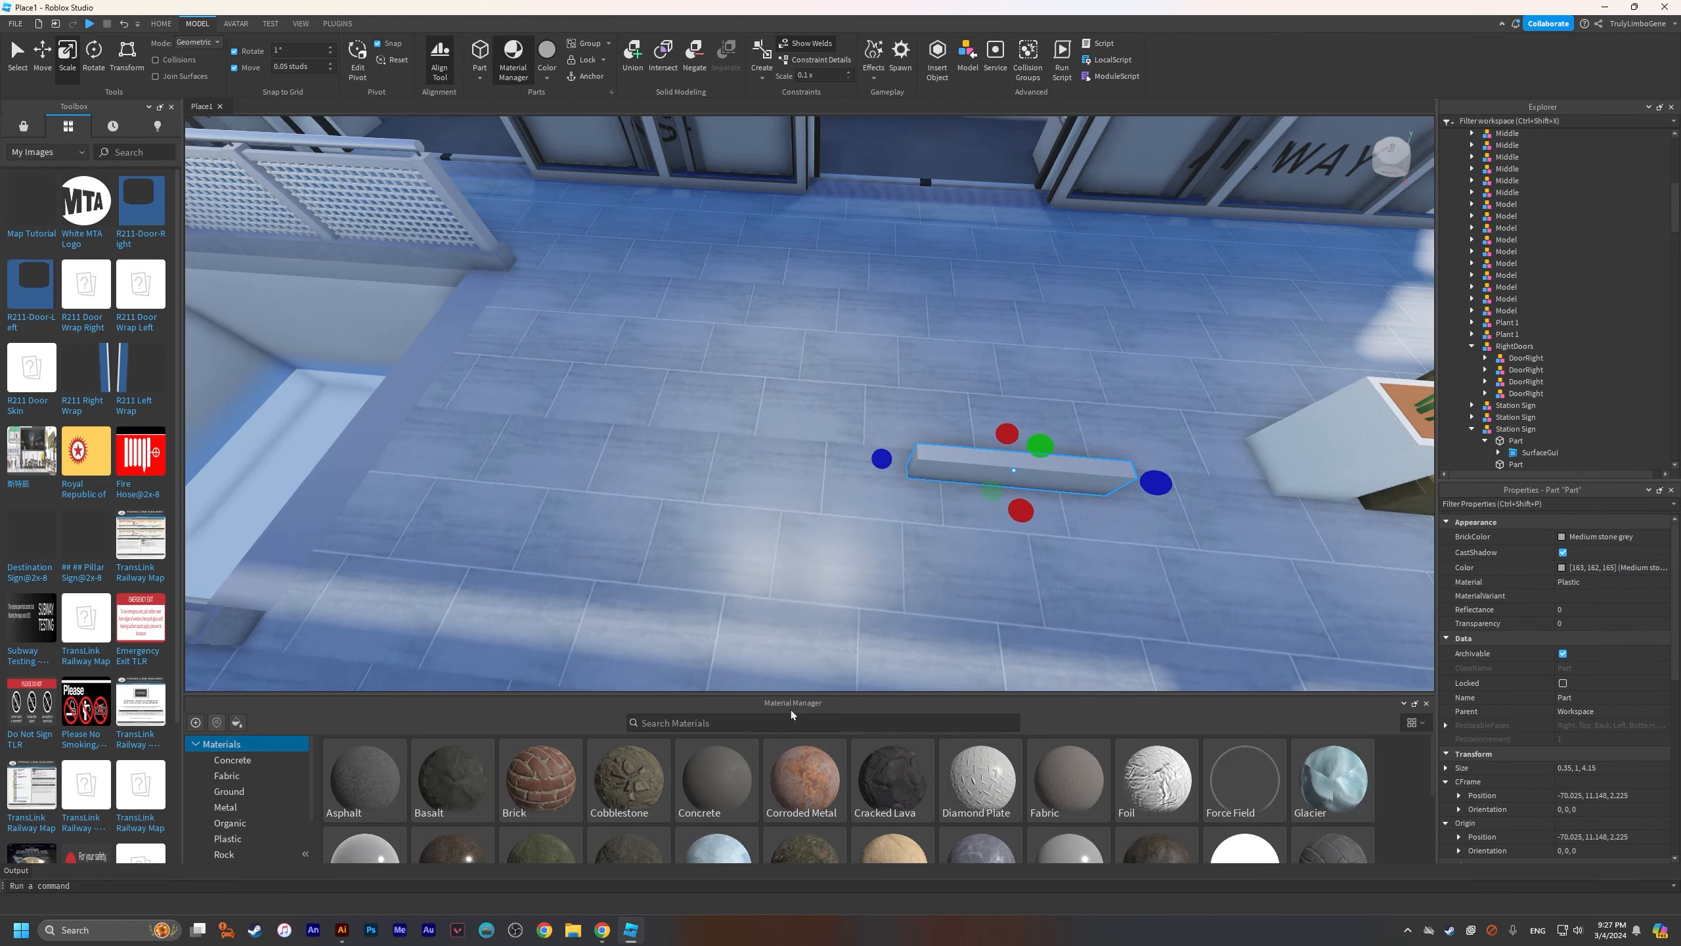
pyautogui.scroll(-3, 1244, 781)
pyautogui.click(993, 801)
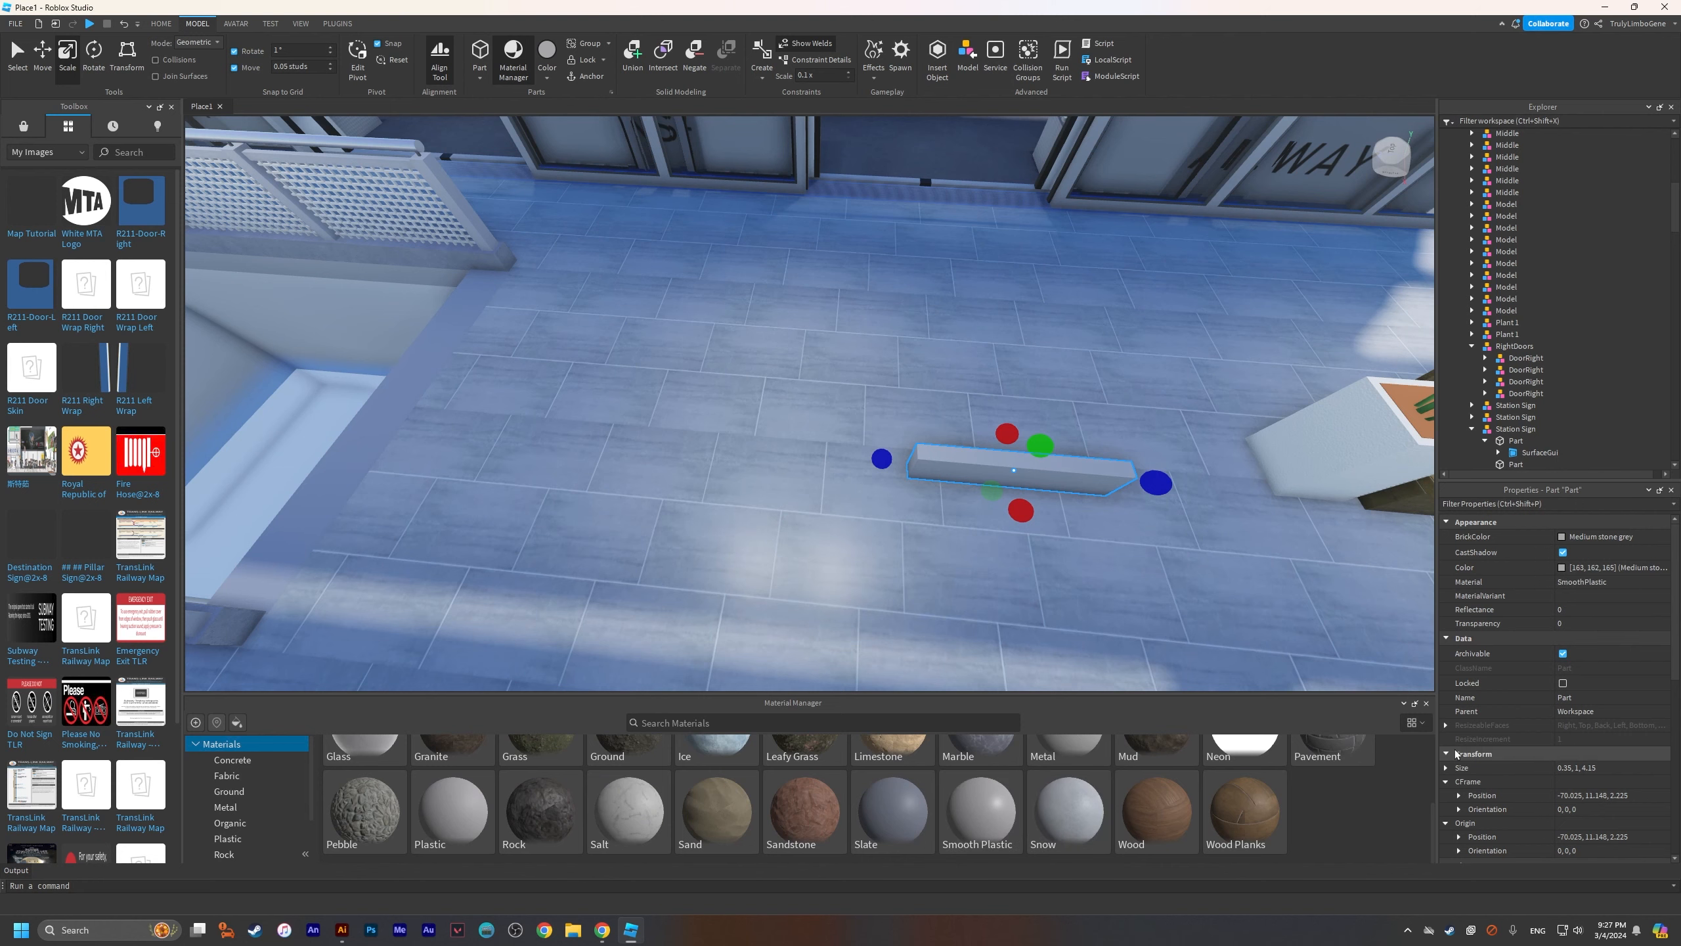
pyautogui.click(1427, 704)
# Step: Scale the part up into a standing panel 5.75 studs high and 8.45 studs long, and anchor it
pyautogui.rightClick(1064, 546)
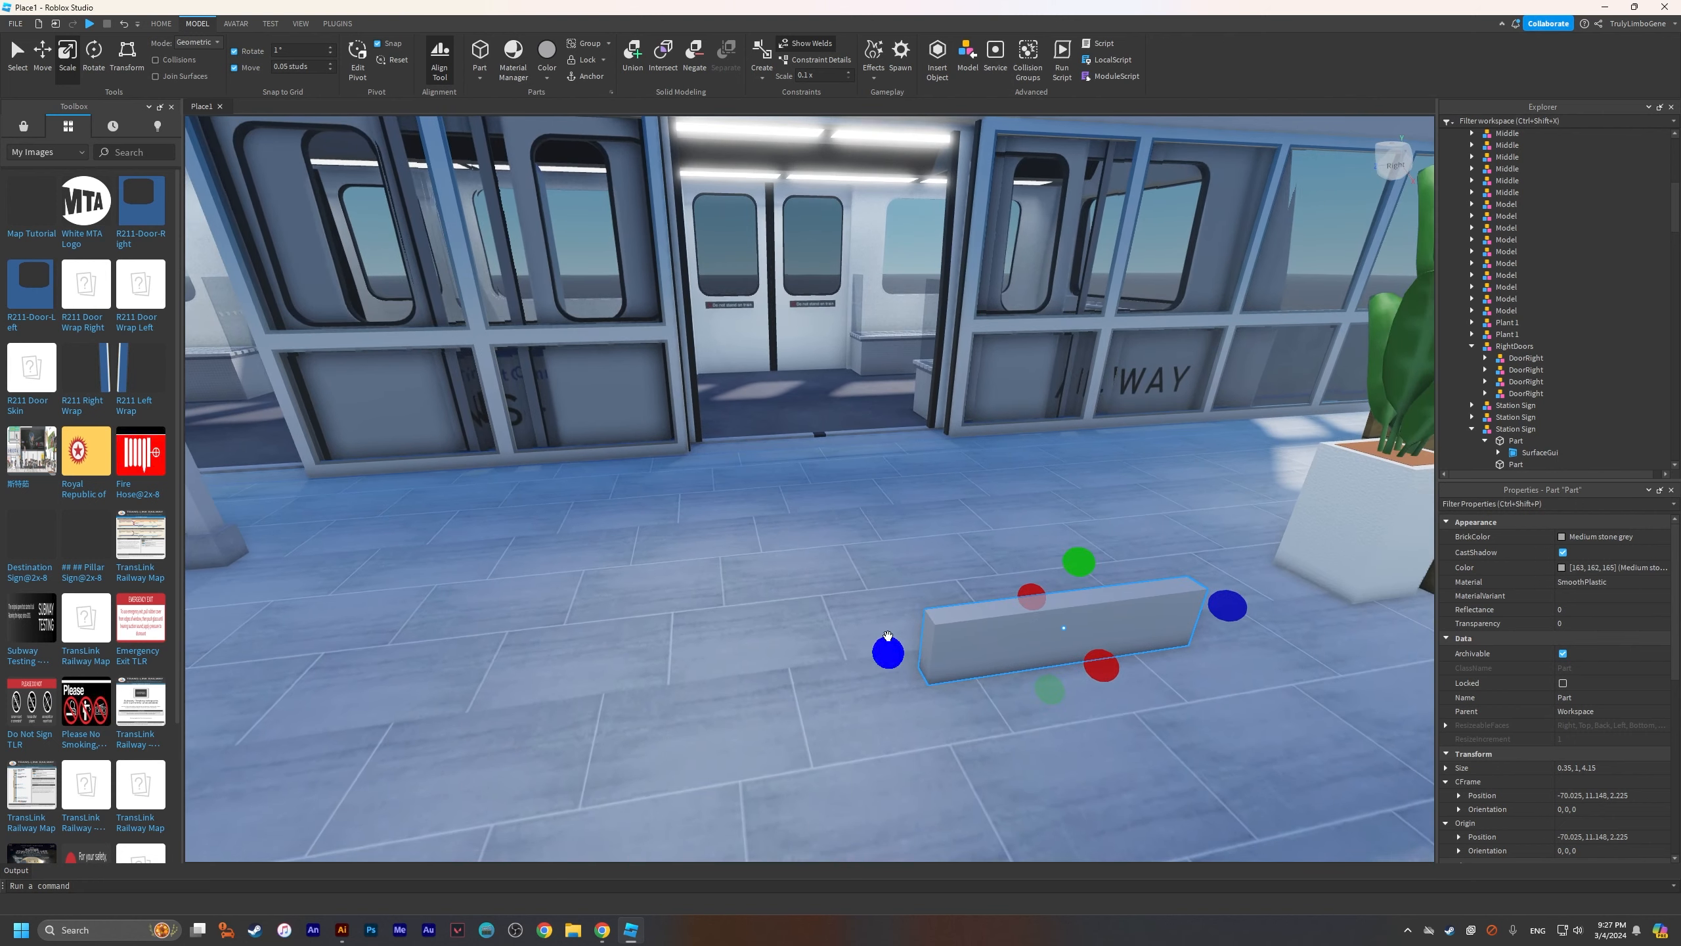
pyautogui.moveTo(888, 635); pyautogui.dragTo(544, 695)
pyautogui.moveTo(923, 582); pyautogui.dragTo(969, 151)
pyautogui.rightClick(655, 298)
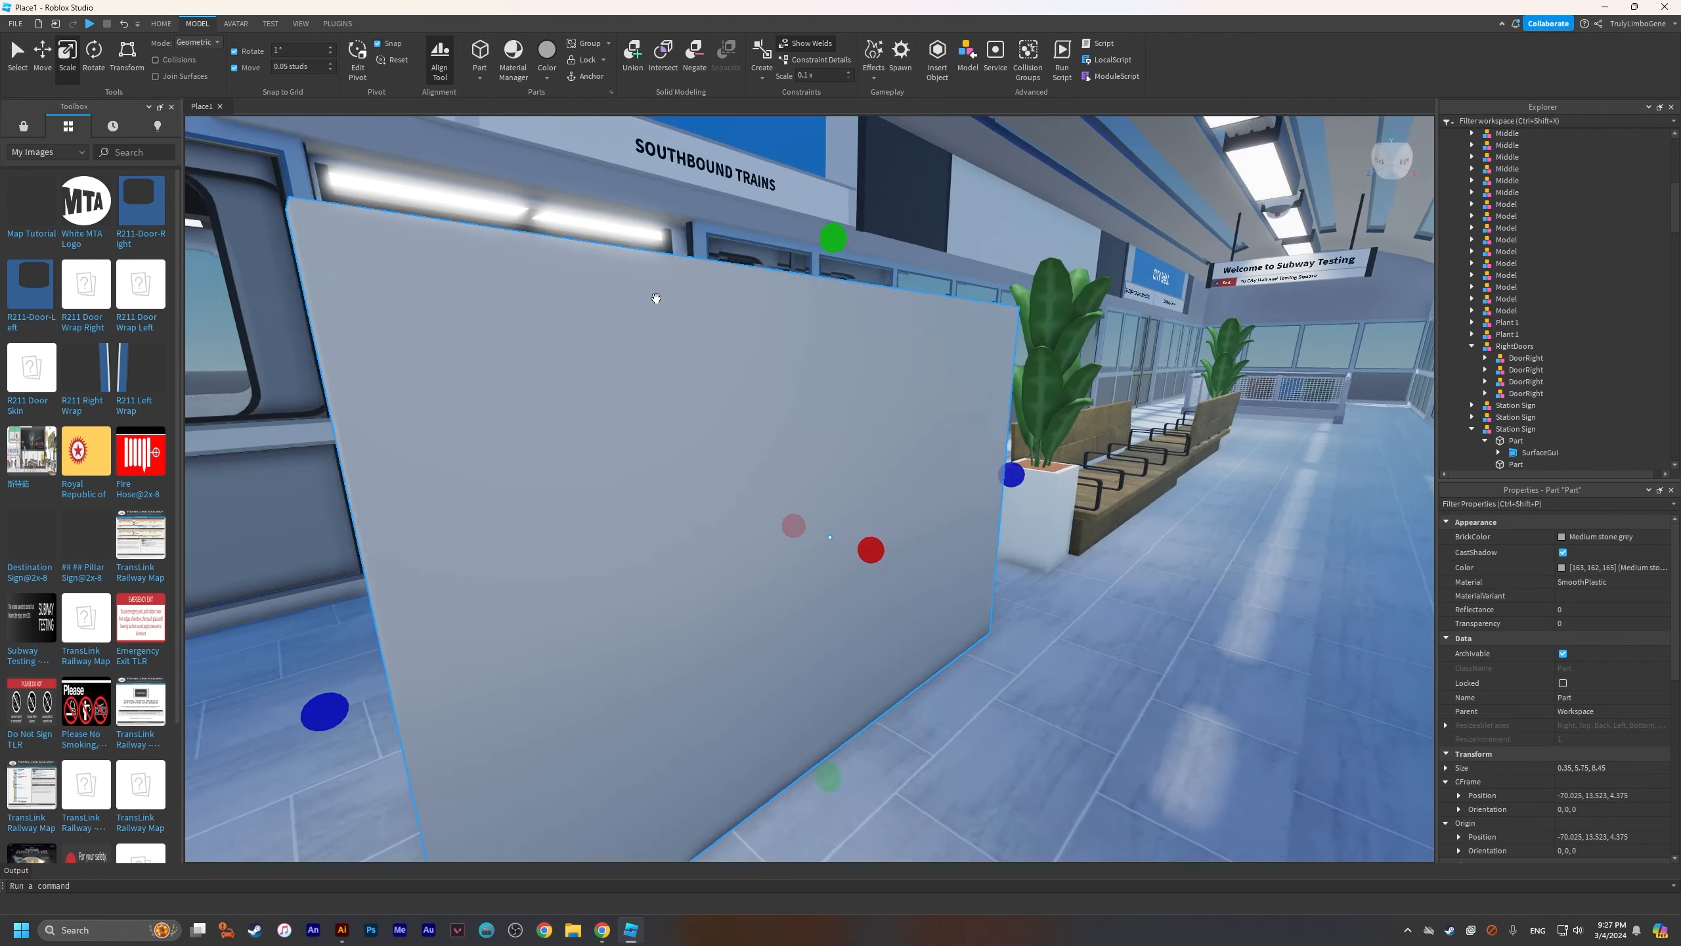
pyautogui.press('s')
pyautogui.click(586, 77)
# Step: Thin the panel's X size to 0.1 studs
pyautogui.rightClick(1051, 534)
pyautogui.press('a')
pyautogui.moveTo(1084, 609); pyautogui.dragTo(1062, 607)
pyautogui.rightClick(996, 615)
pyautogui.press('d')
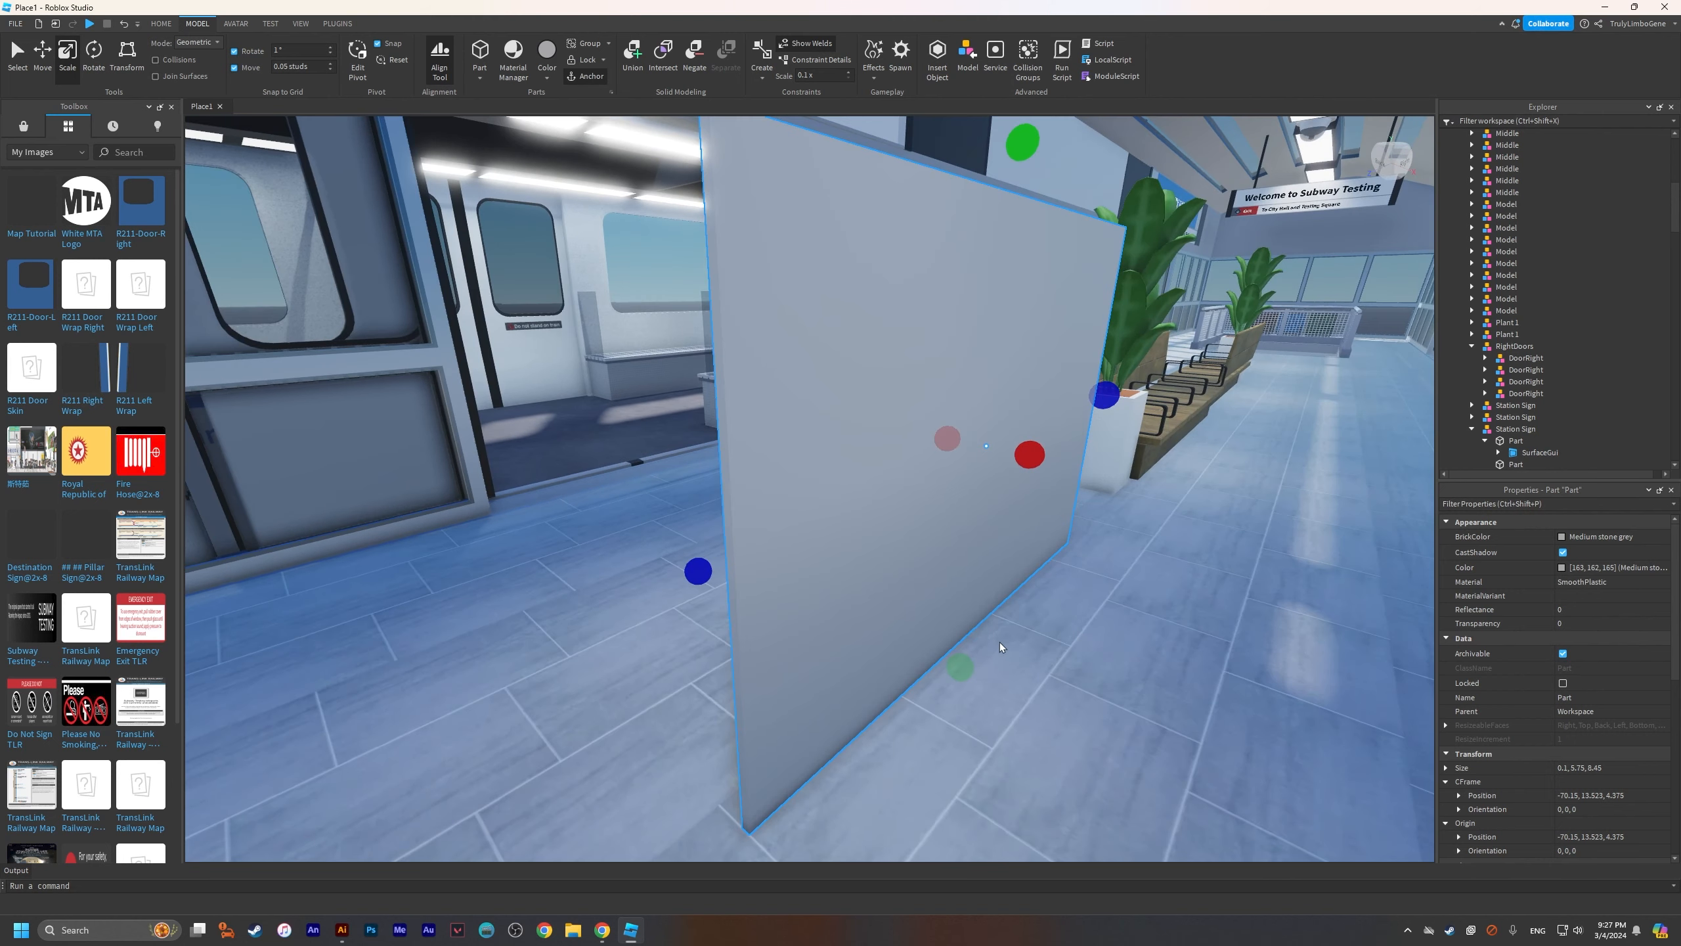
# Step: Duplicate the panel and shrink the copy into a strip 1.6 studs high along the panel's base
pyautogui.moveTo(962, 665)
pyautogui.mouseDown()
pyautogui.moveTo(969, 600)
pyautogui.moveTo(968, 648)
pyautogui.mouseUp()
pyautogui.rightClick(1006, 619)
pyautogui.rightClick(969, 649)
pyautogui.press('d')
pyautogui.hotkey('ctrl', 'z')
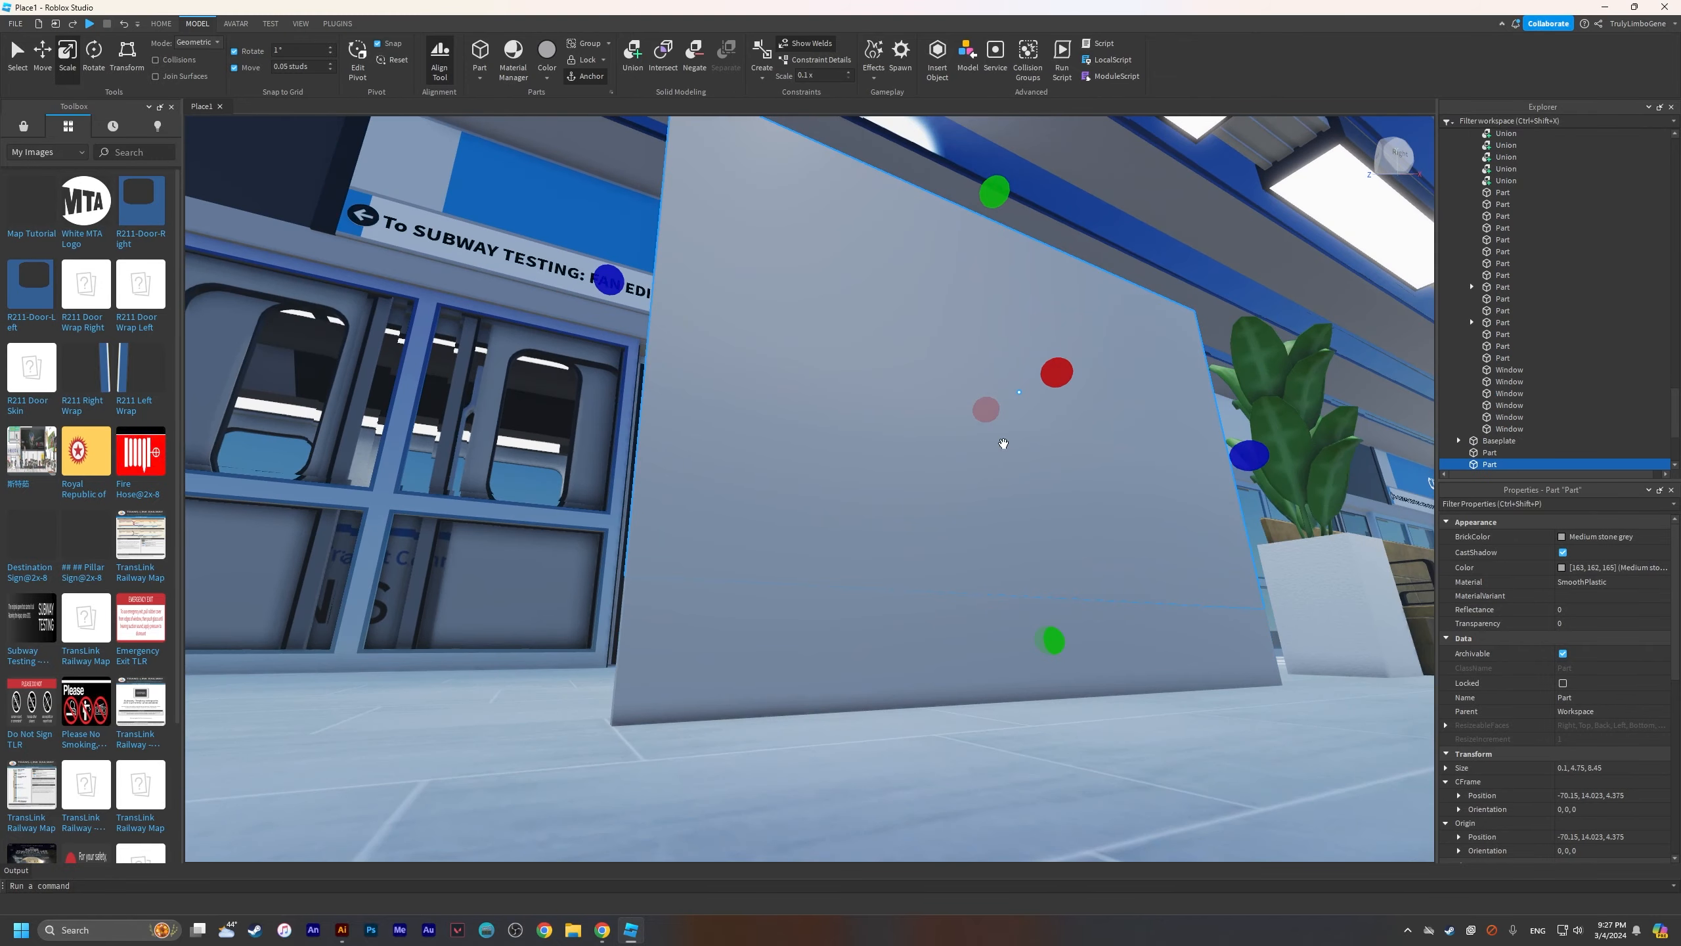
pyautogui.moveTo(994, 191); pyautogui.dragTo(1036, 499)
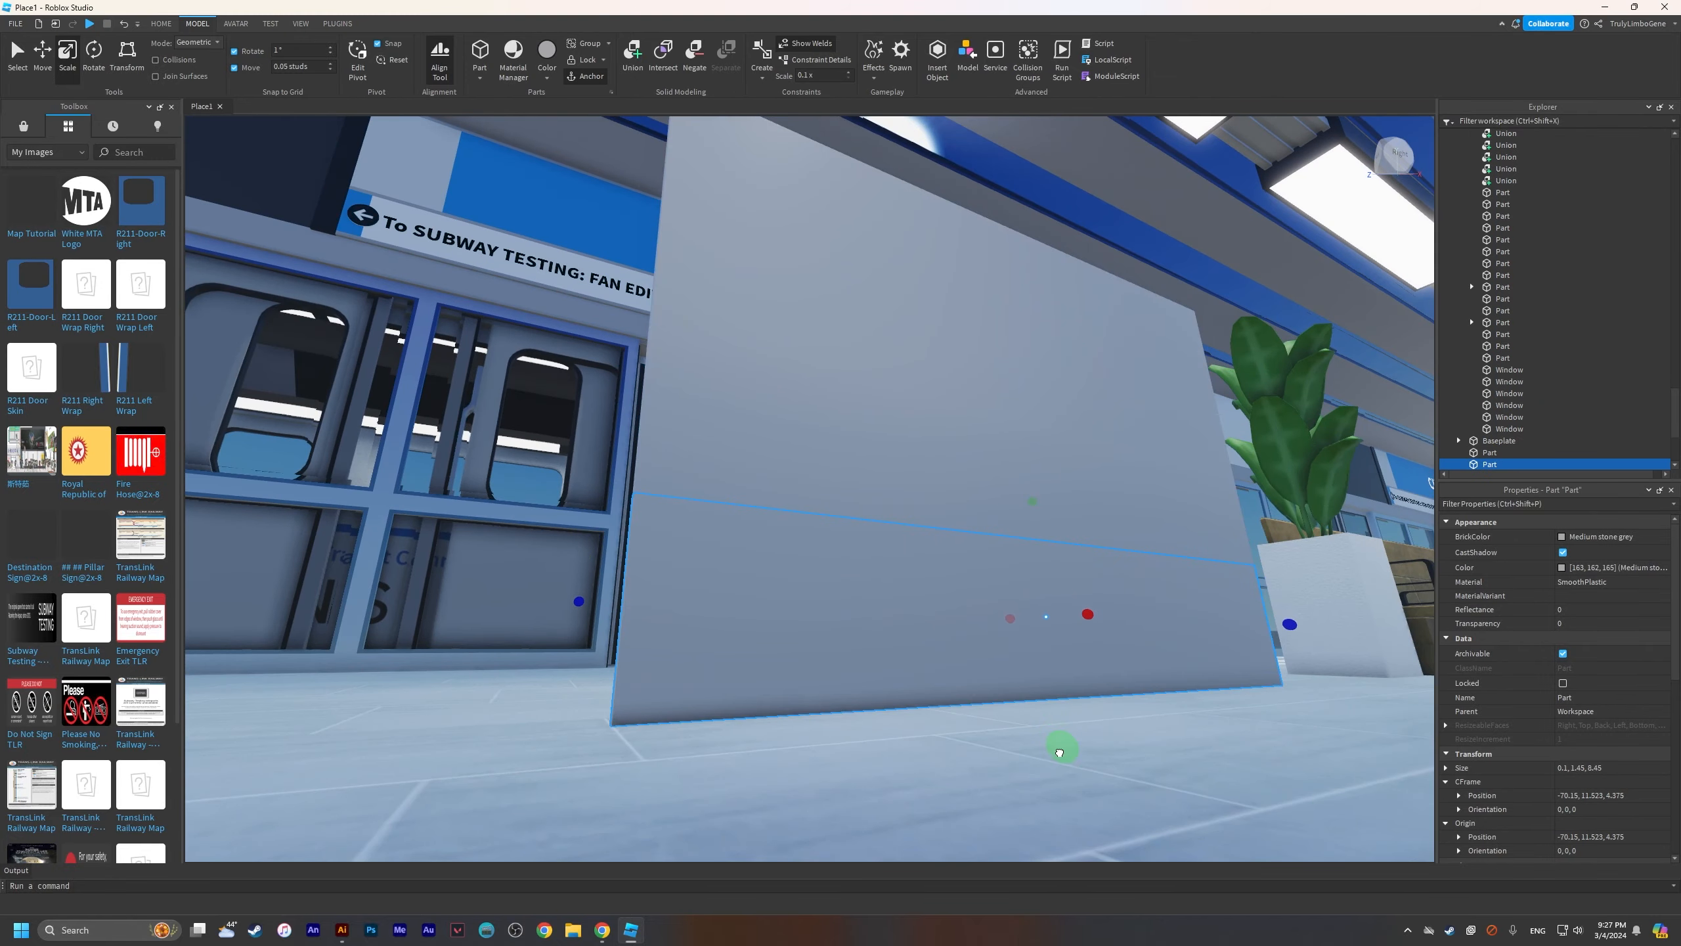
pyautogui.moveTo(1060, 752); pyautogui.dragTo(1060, 754)
# Step: Resize the base strip to 0.2 studs thick, 0.75 studs high and 8.15 studs long, inset equally from both panel ends
pyautogui.moveTo(574, 603); pyautogui.dragTo(595, 603)
pyautogui.rightClick(739, 634)
pyautogui.press('d')
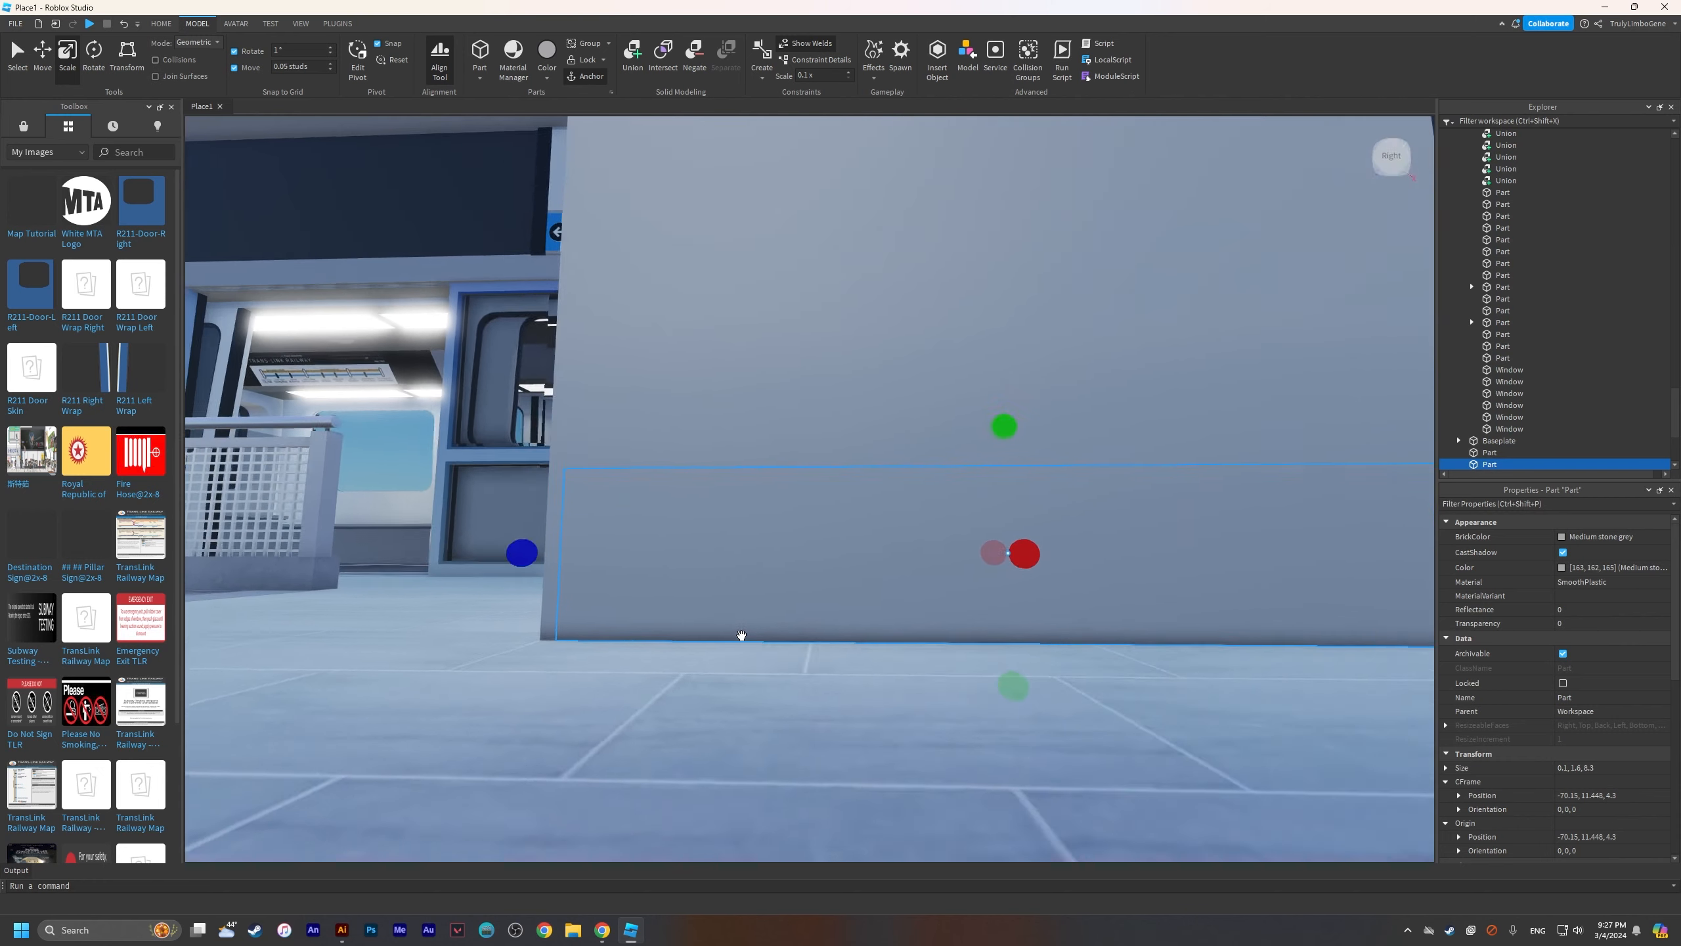
pyautogui.moveTo(1262, 555); pyautogui.dragTo(1244, 554)
pyautogui.moveTo(719, 555); pyautogui.dragTo(759, 547)
pyautogui.hotkey('ctrl', 'z')
pyautogui.rightClick(850, 568)
pyautogui.press('d')
pyautogui.rightClick(785, 557)
pyautogui.press('d')
pyautogui.moveTo(712, 440); pyautogui.dragTo(712, 509)
pyautogui.rightClick(771, 511)
pyautogui.press('d')
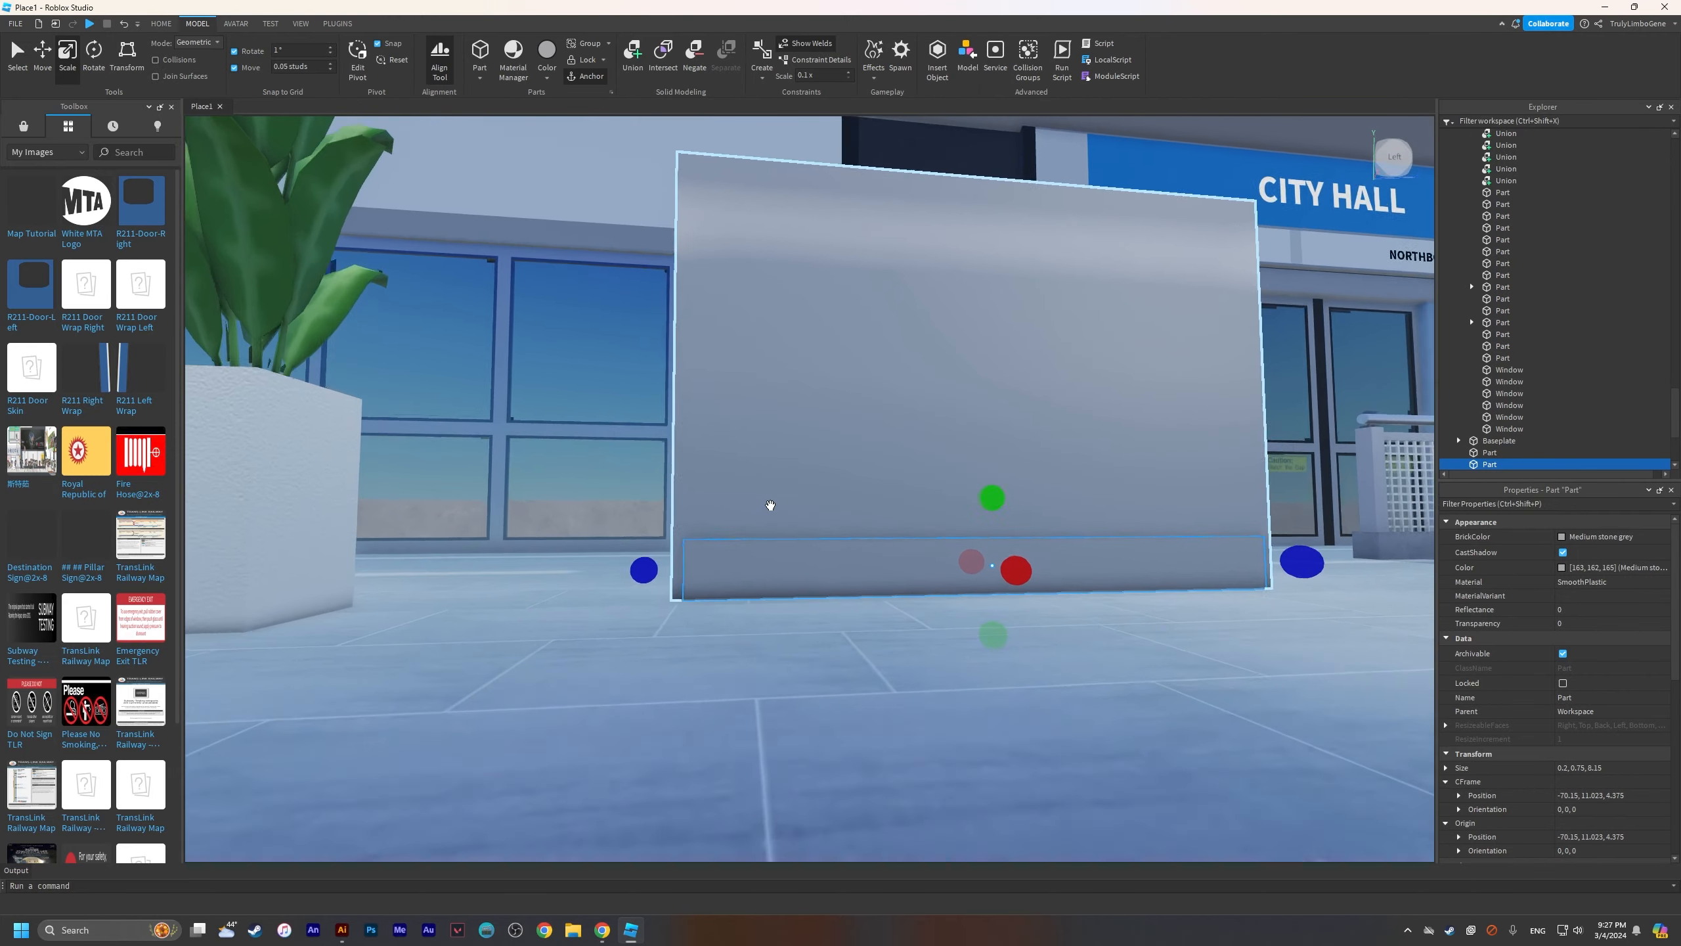
# Step: Duplicate the base strip and scale the copy to 4.7 studs high, covering the panel's area just above the strip
pyautogui.moveTo(1004, 510); pyautogui.dragTo(1056, 133)
pyautogui.press('e')
pyautogui.press('w')
pyautogui.moveTo(1108, 377); pyautogui.dragTo(1108, 373)
pyautogui.press('q')
pyautogui.rightClick(1140, 471)
pyautogui.moveTo(946, 498); pyautogui.dragTo(948, 419)
pyautogui.press('a')
pyautogui.rightClick(957, 417)
pyautogui.press('a')
pyautogui.rightClick(963, 426)
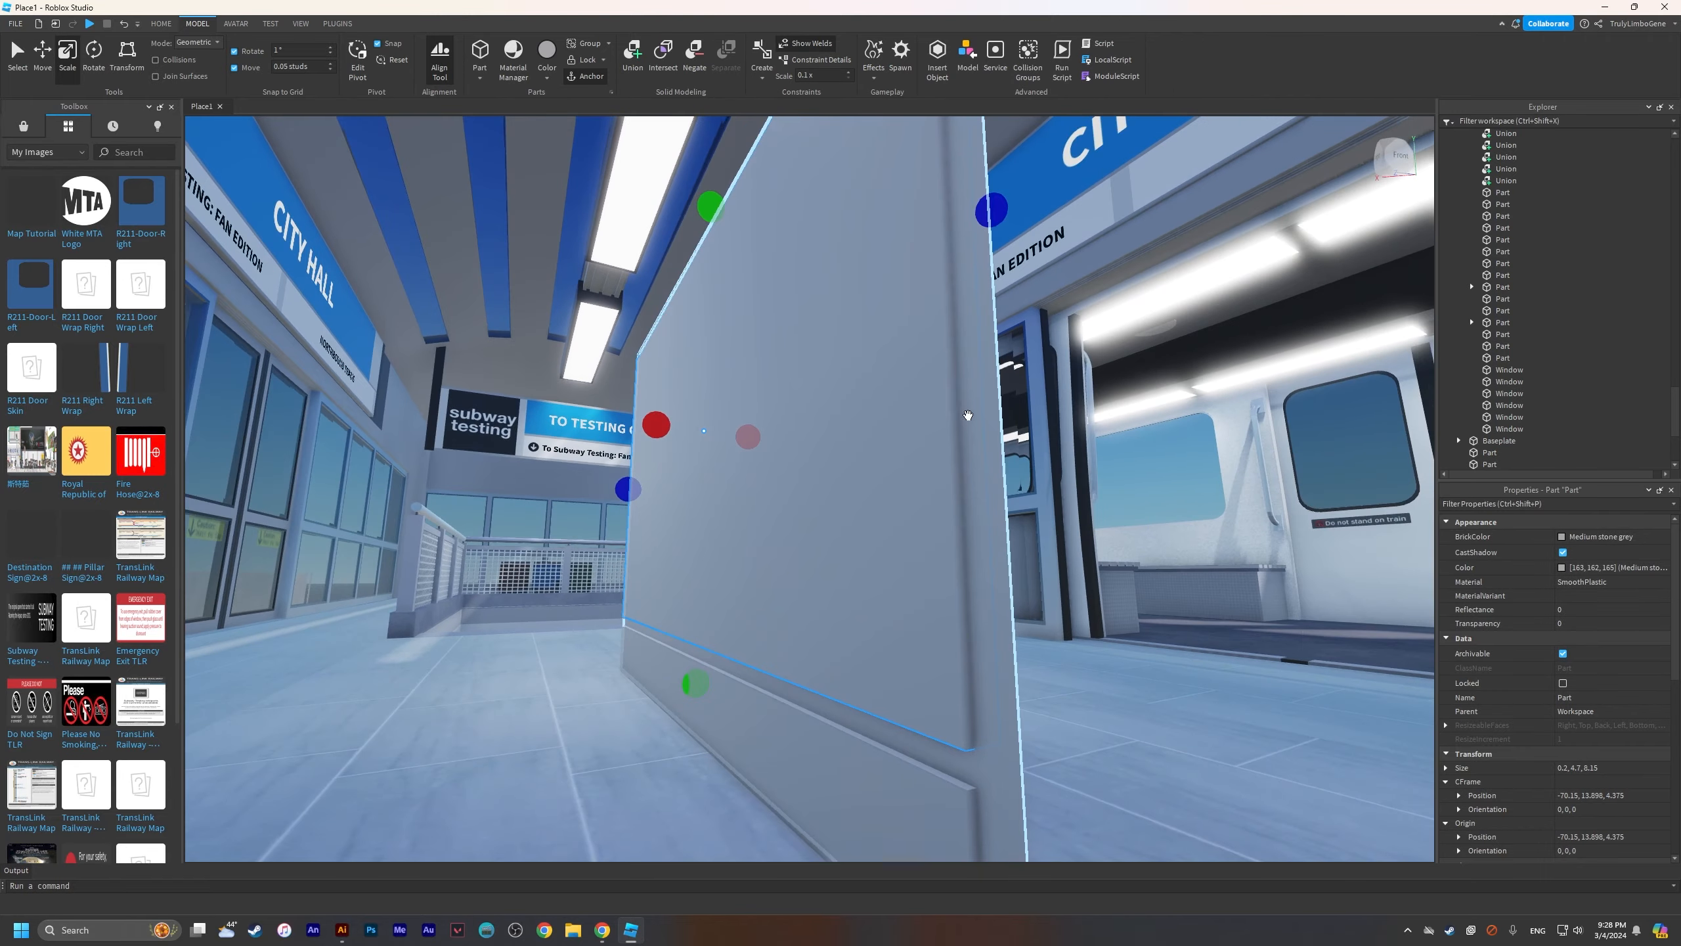
# Step: Negate the base strip and the upper block, and union them with the panel to cut the frame's two openings
pyautogui.keyDown('ctrl'); pyautogui.click(887, 639); pyautogui.keyUp('ctrl')
pyautogui.keyDown('ctrl'); pyautogui.click(885, 641); pyautogui.keyUp('ctrl')
pyautogui.keyDown('ctrl'); pyautogui.click(843, 809); pyautogui.keyUp('ctrl')
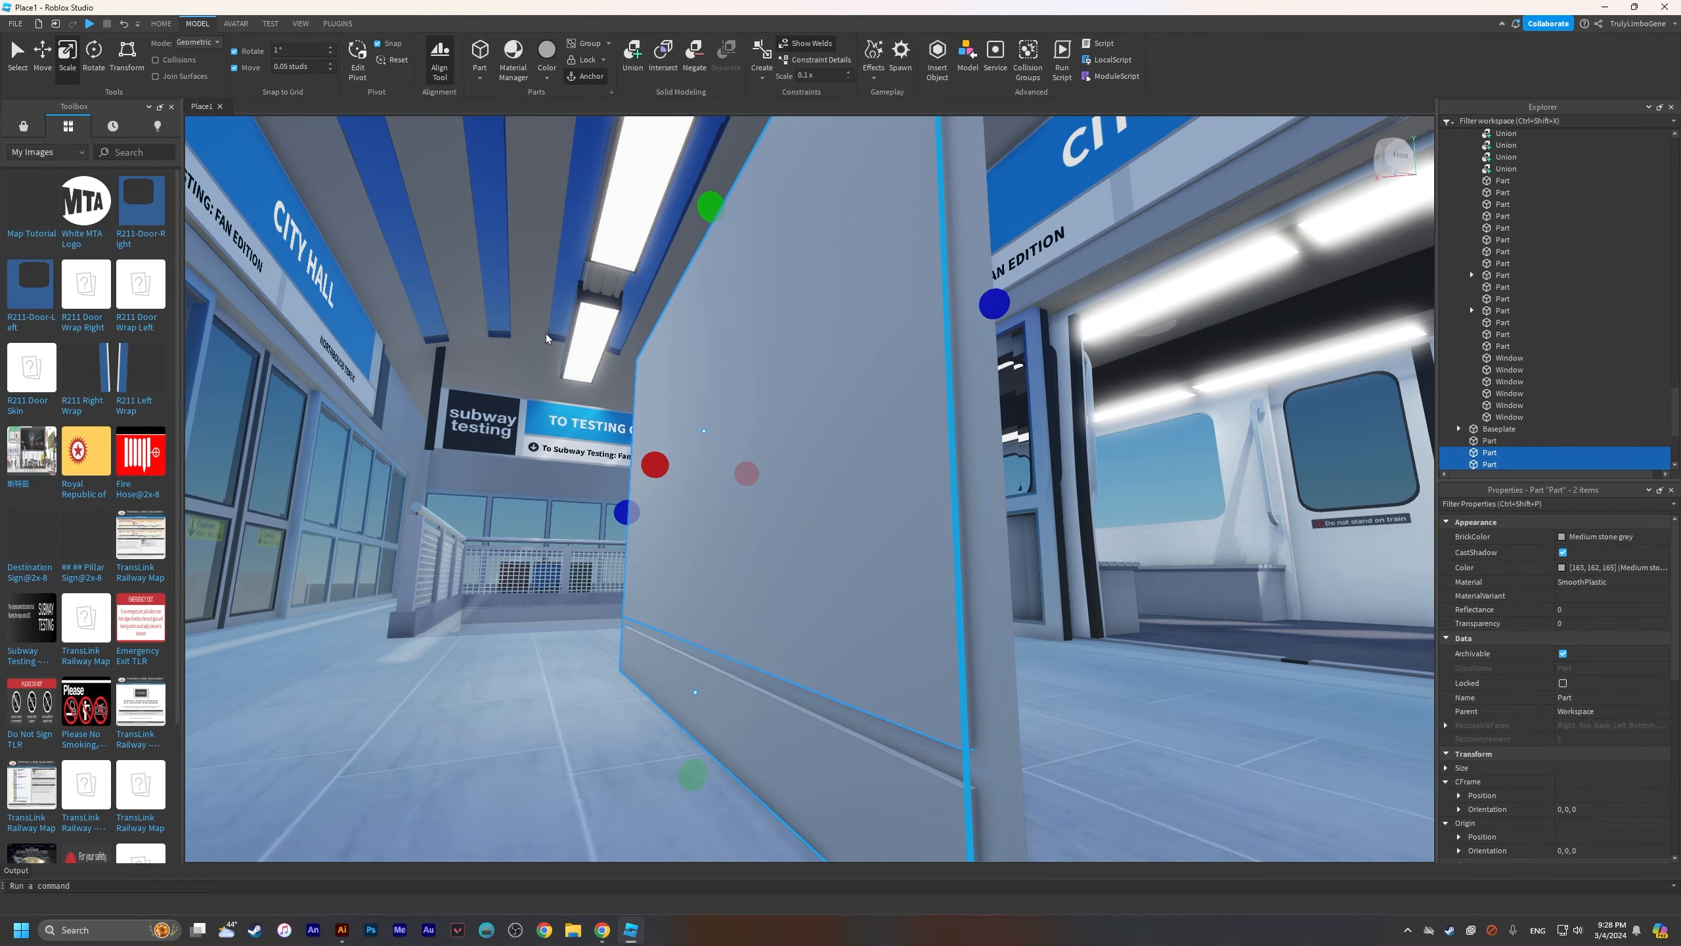
pyautogui.press('a')
pyautogui.rightClick(732, 370)
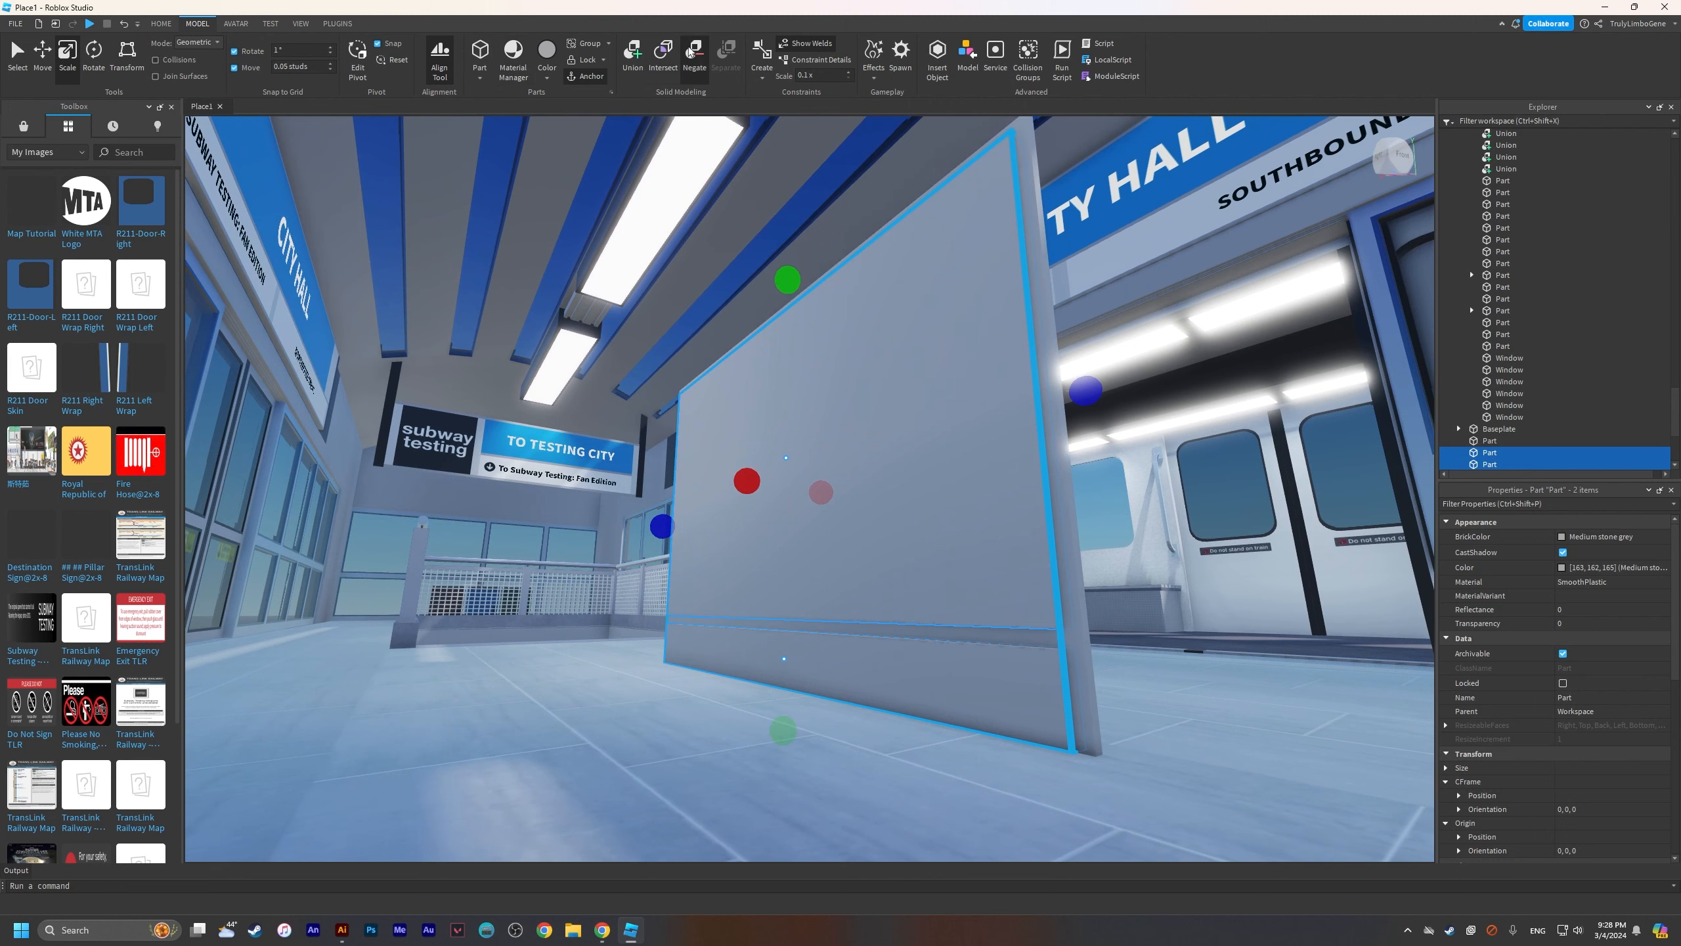
pyautogui.click(695, 62)
pyautogui.keyDown('ctrl'); pyautogui.click(1075, 562); pyautogui.keyUp('ctrl')
pyautogui.click(630, 66)
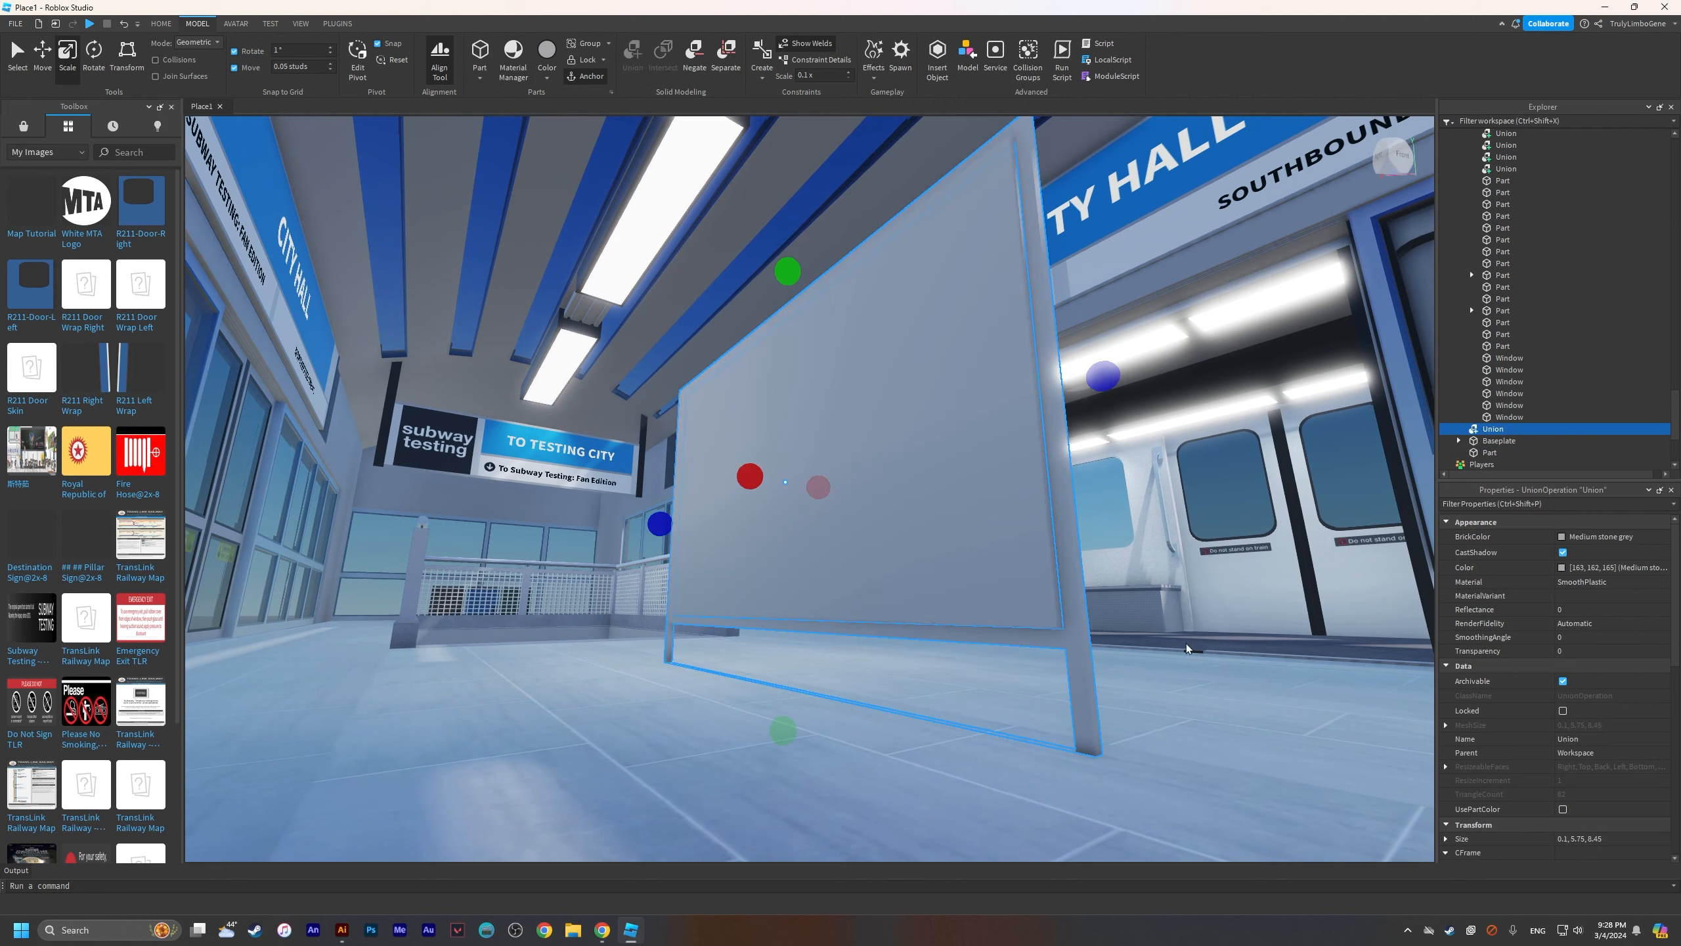
# Step: Thin the remaining block in the frame's upper opening to 0.1 studs
pyautogui.rightClick(1189, 645)
pyautogui.click(1042, 566)
pyautogui.press('d')
pyautogui.rightClick(1118, 585)
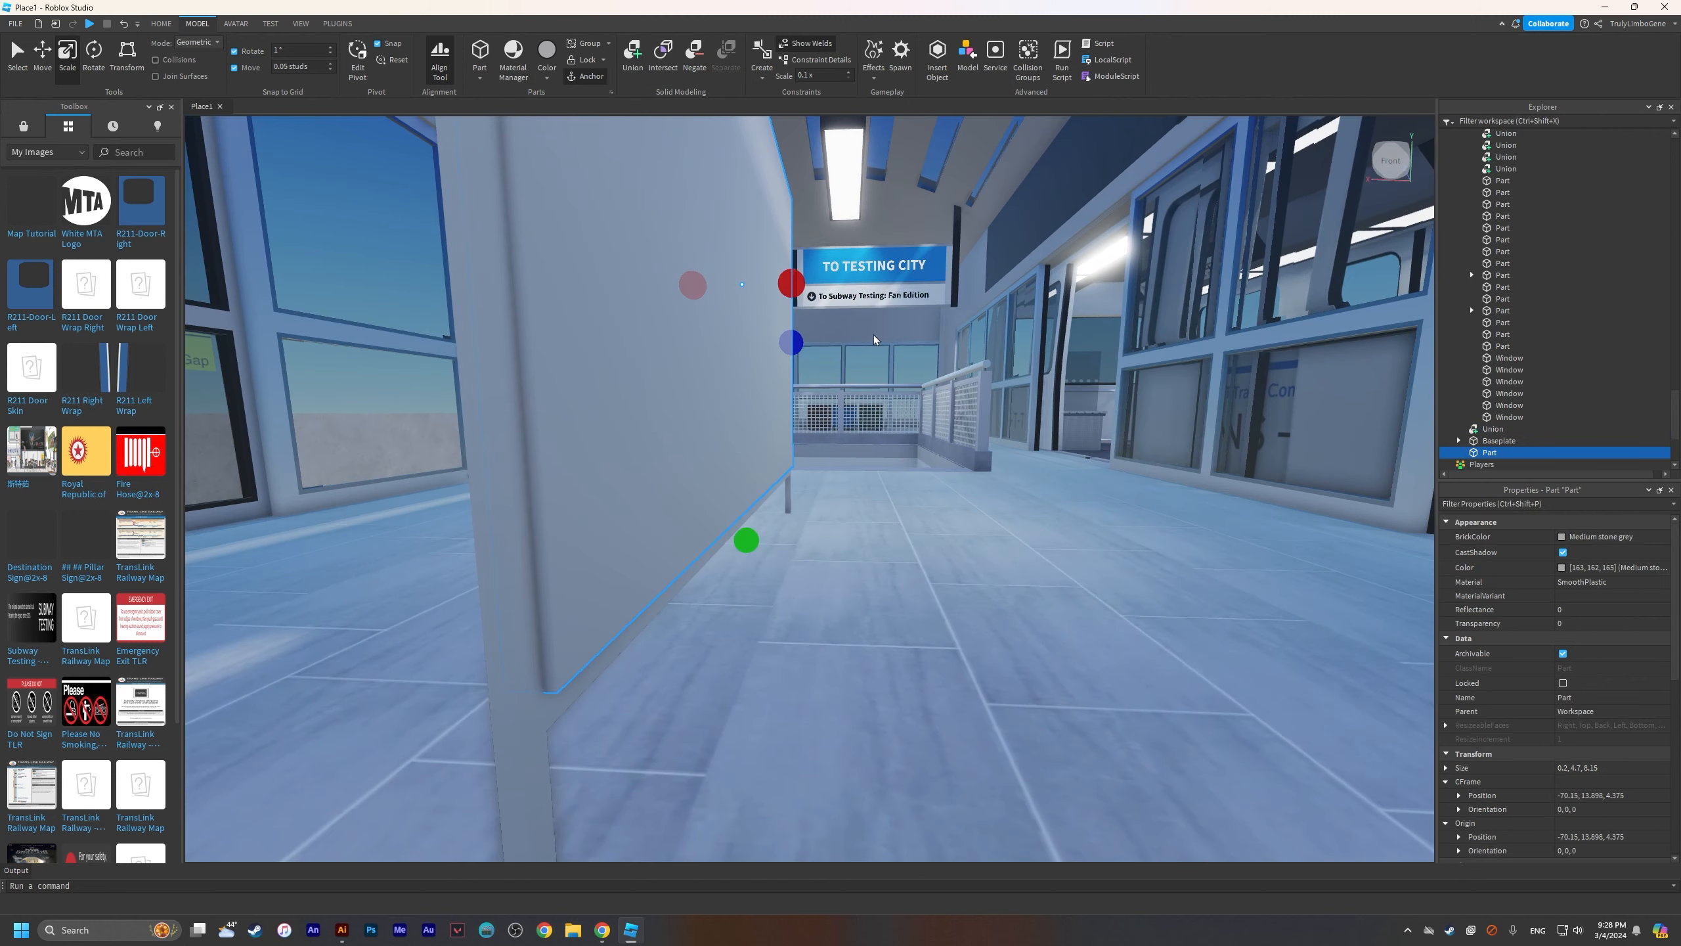
pyautogui.moveTo(790, 283); pyautogui.dragTo(844, 316)
pyautogui.rightClick(790, 294)
pyautogui.press('a')
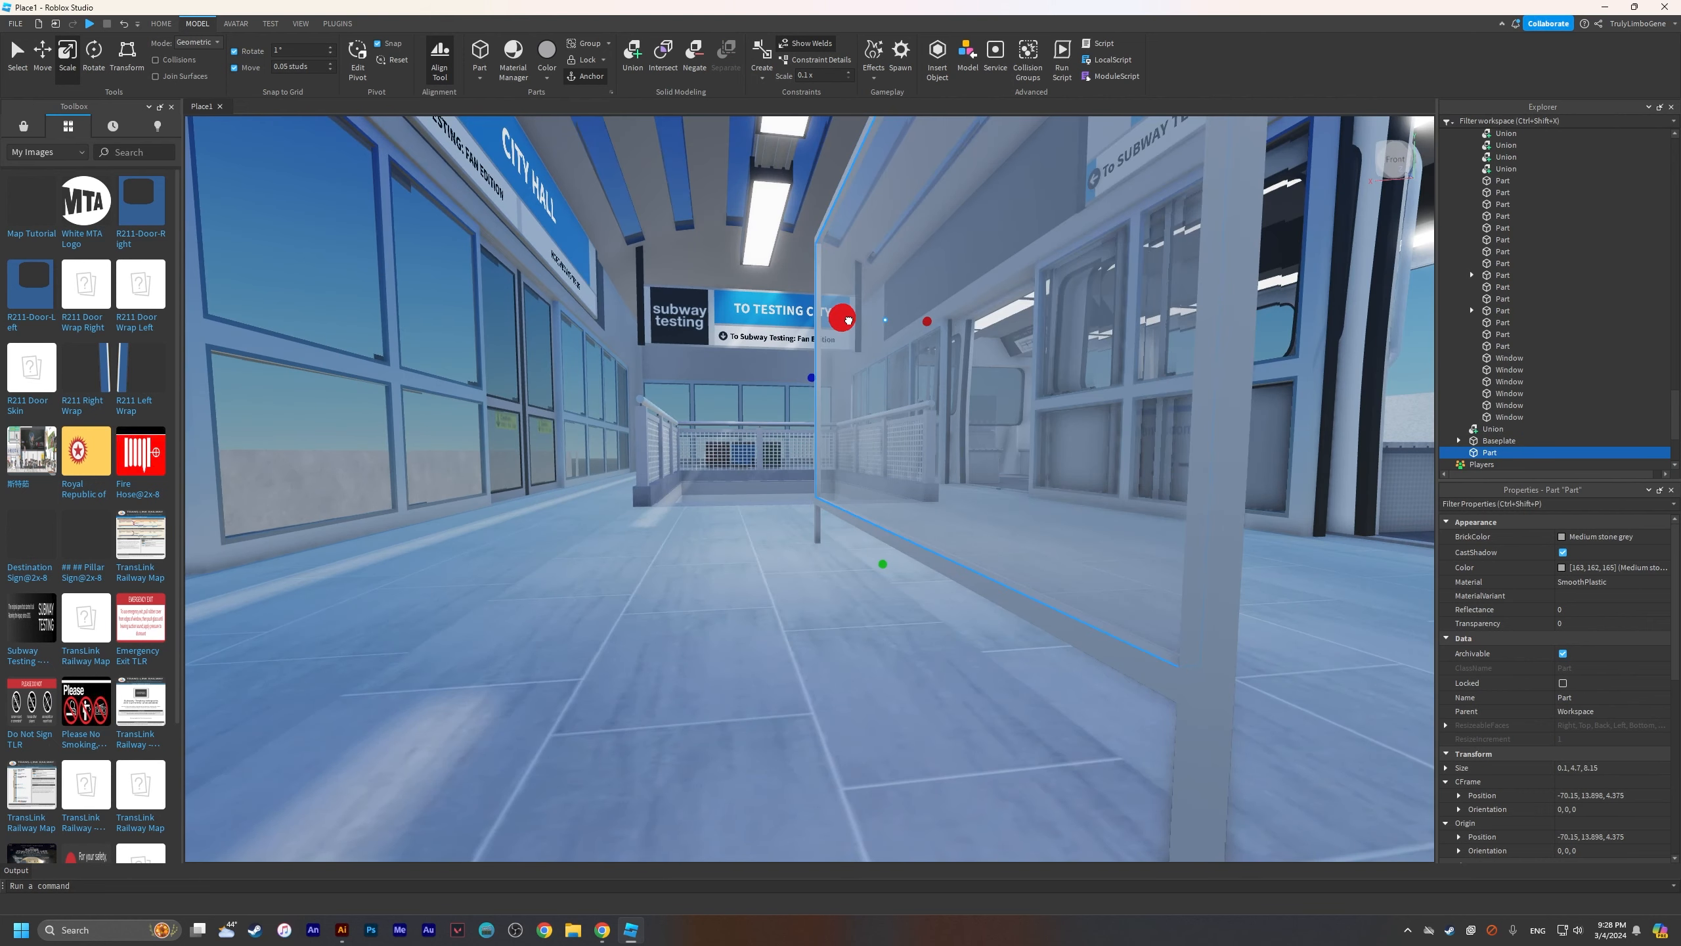
# Step: Color the board inside the frame white (255, 255, 255)
pyautogui.click(1562, 567)
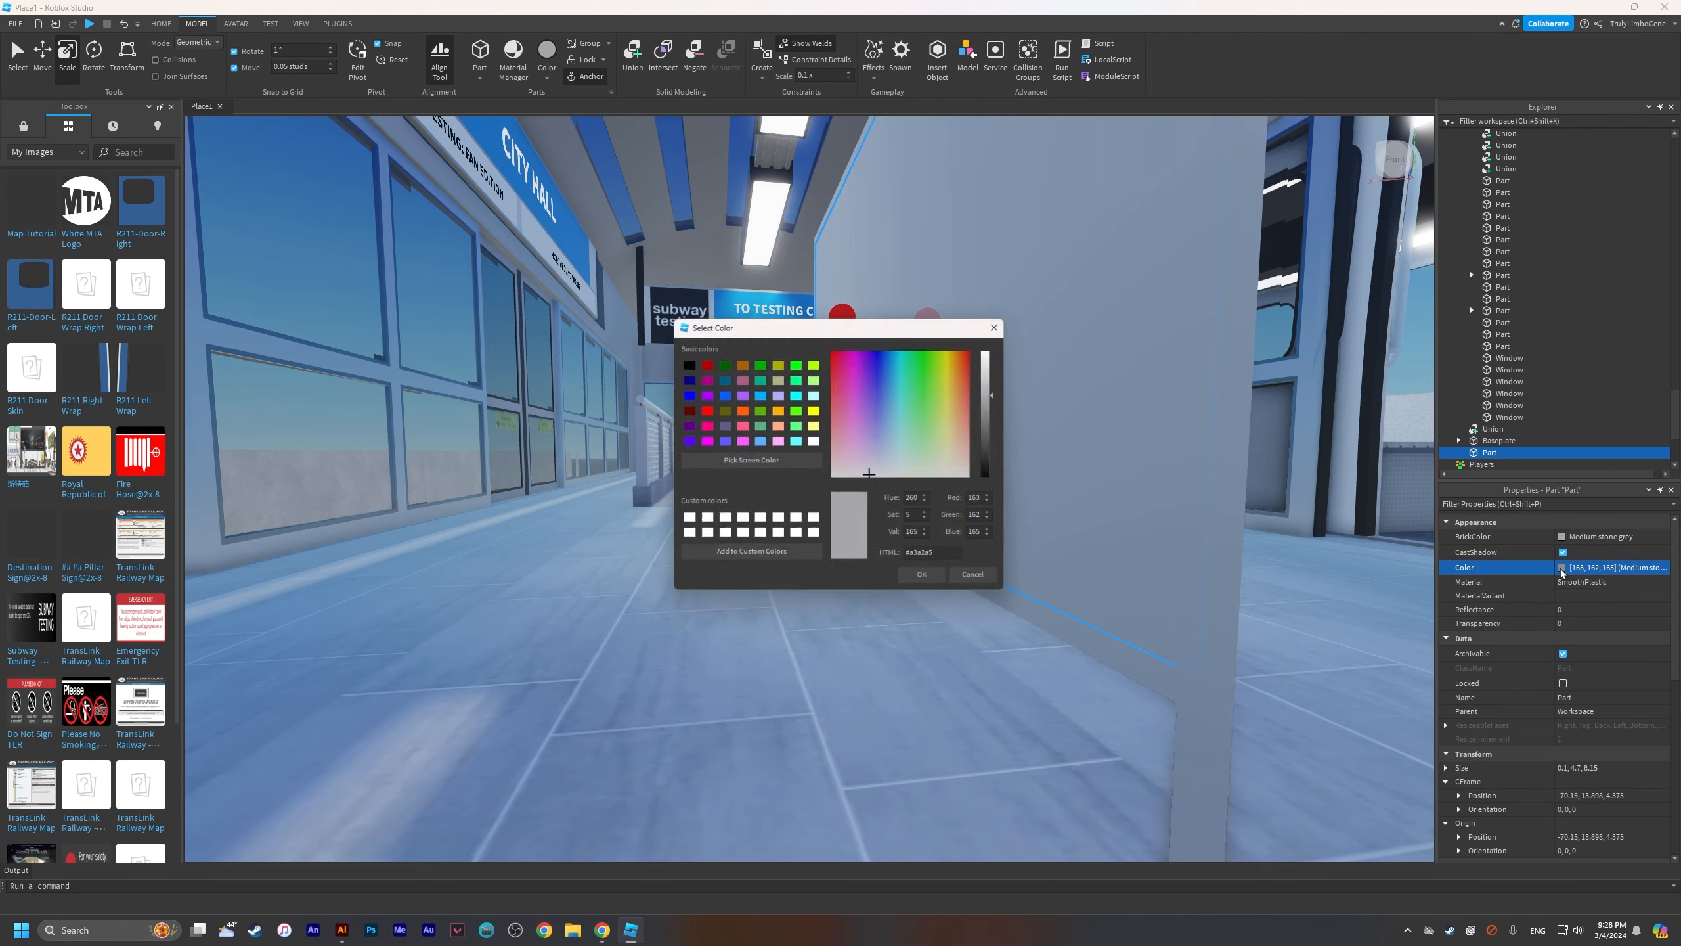
pyautogui.click(814, 442)
pyautogui.click(926, 579)
pyautogui.rightClick(1149, 613)
pyautogui.press('a')
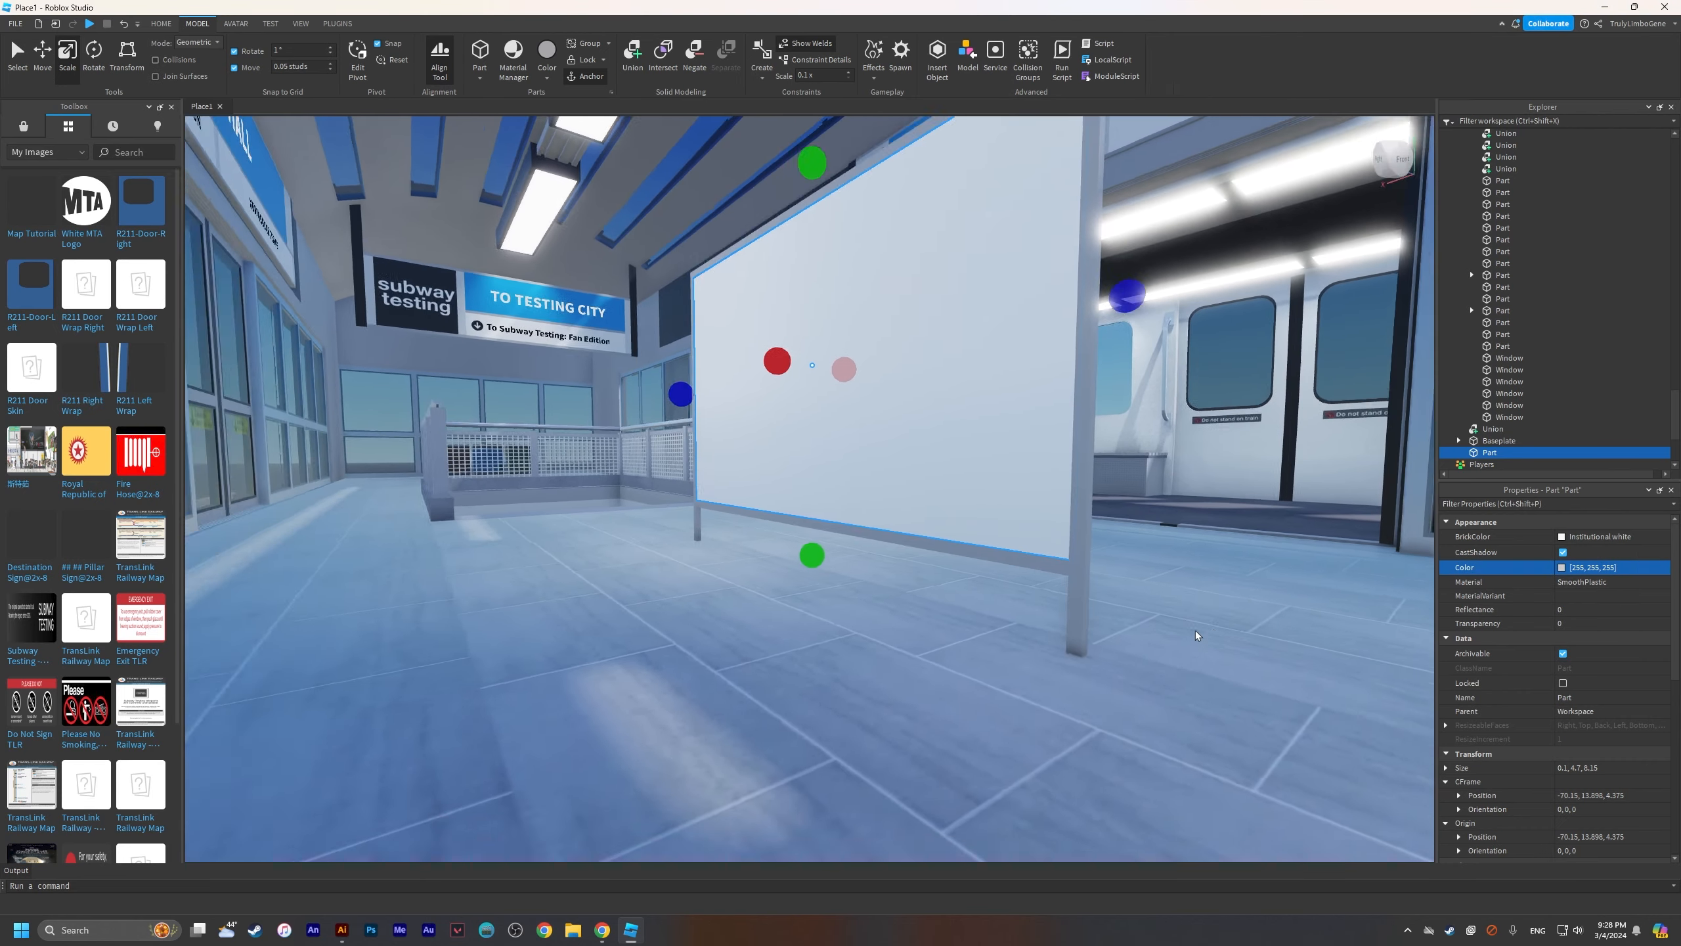
# Step: Group the white board and its surrounding frame into one model
pyautogui.keyDown('shift'); pyautogui.click(1121, 610); pyautogui.keyUp('shift')
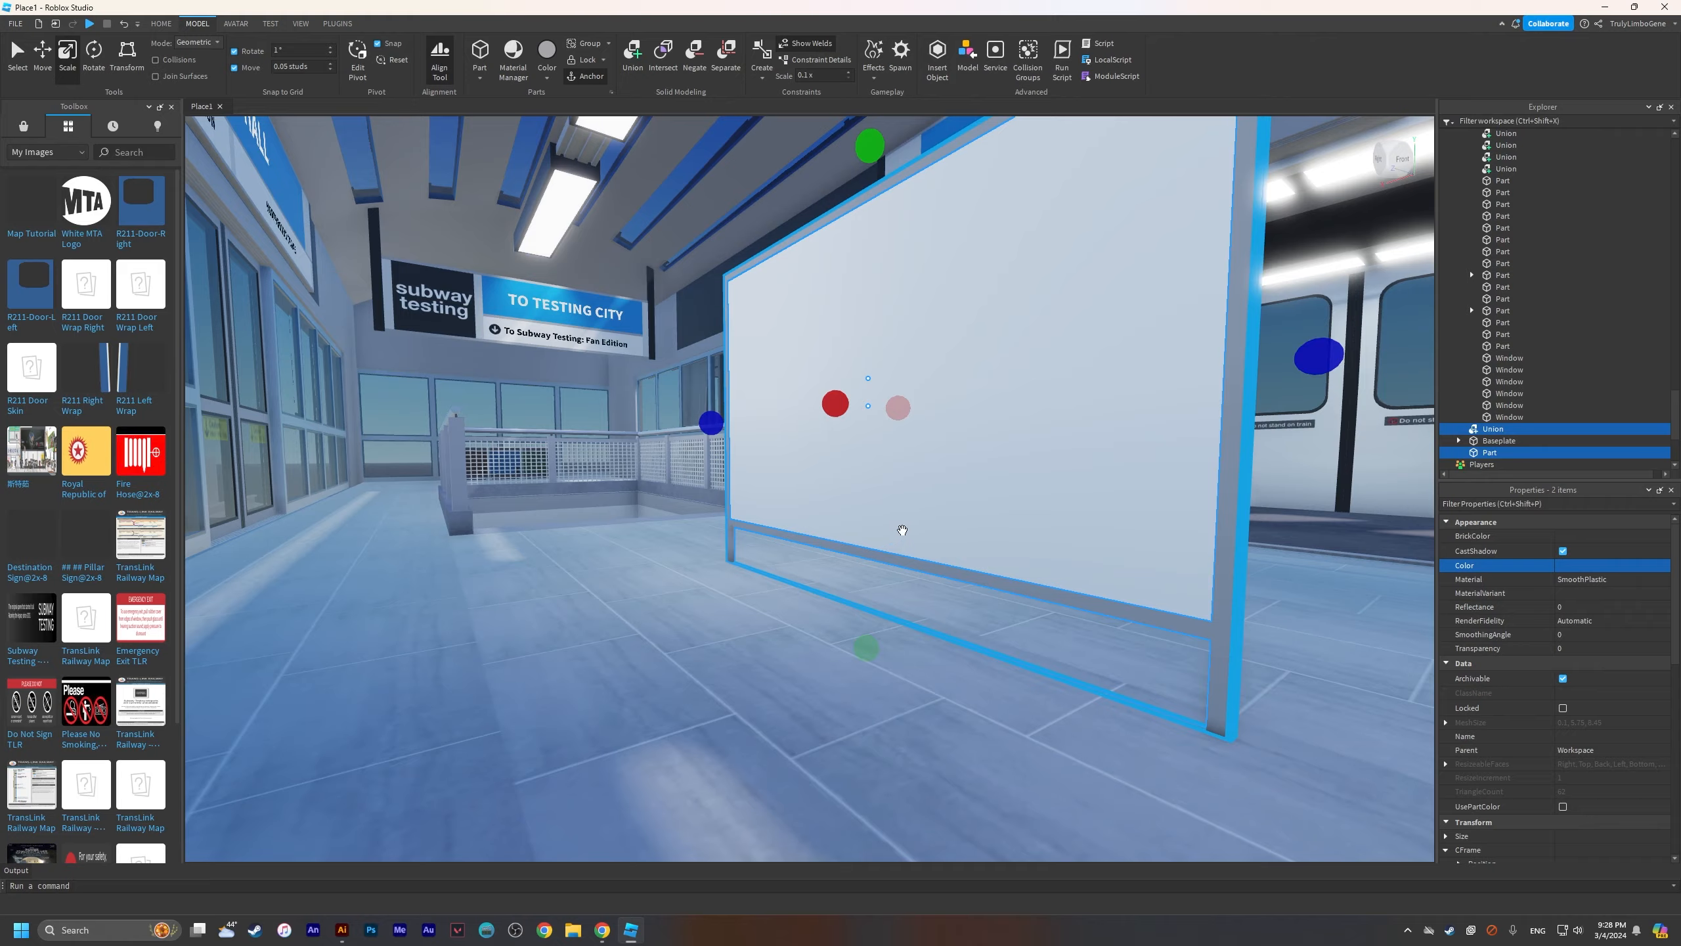
pyautogui.hotkey('ctrl', 'g')
pyautogui.rightClick(1125, 524)
pyautogui.press('s')
pyautogui.press('d')
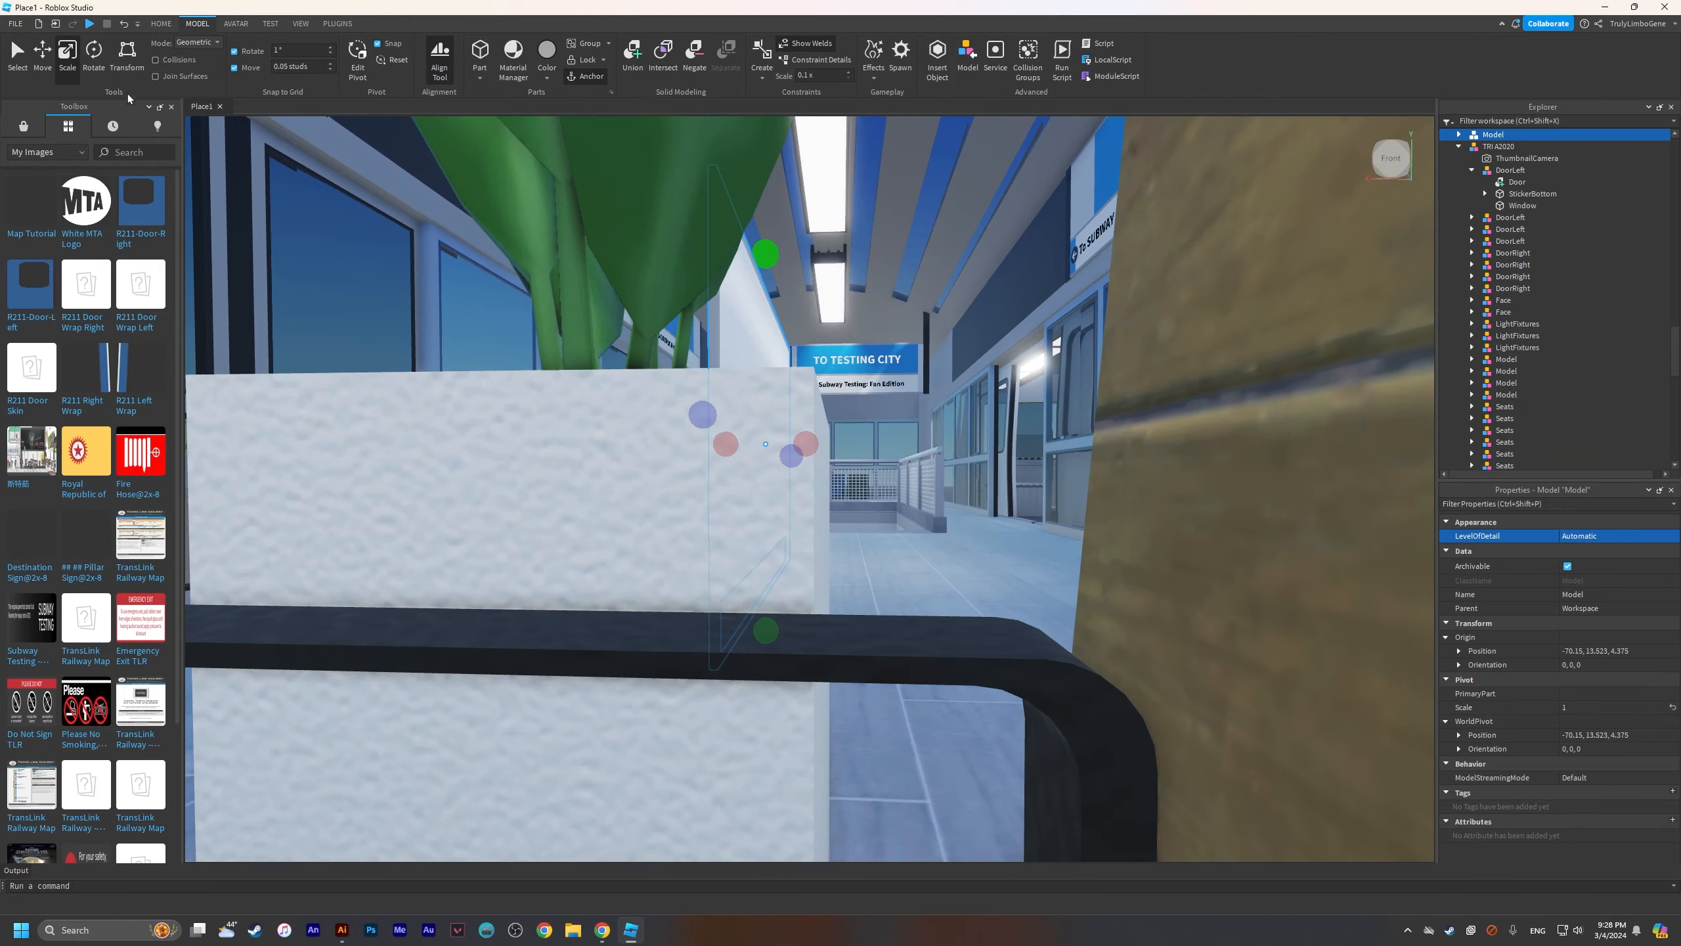
# Step: Move the map board model beside the planter to X -71.1 and Z 3.575, and deselect it
pyautogui.click(43, 58)
pyautogui.rightClick(833, 480)
pyautogui.press('d')
pyautogui.press('s')
pyautogui.click(876, 506)
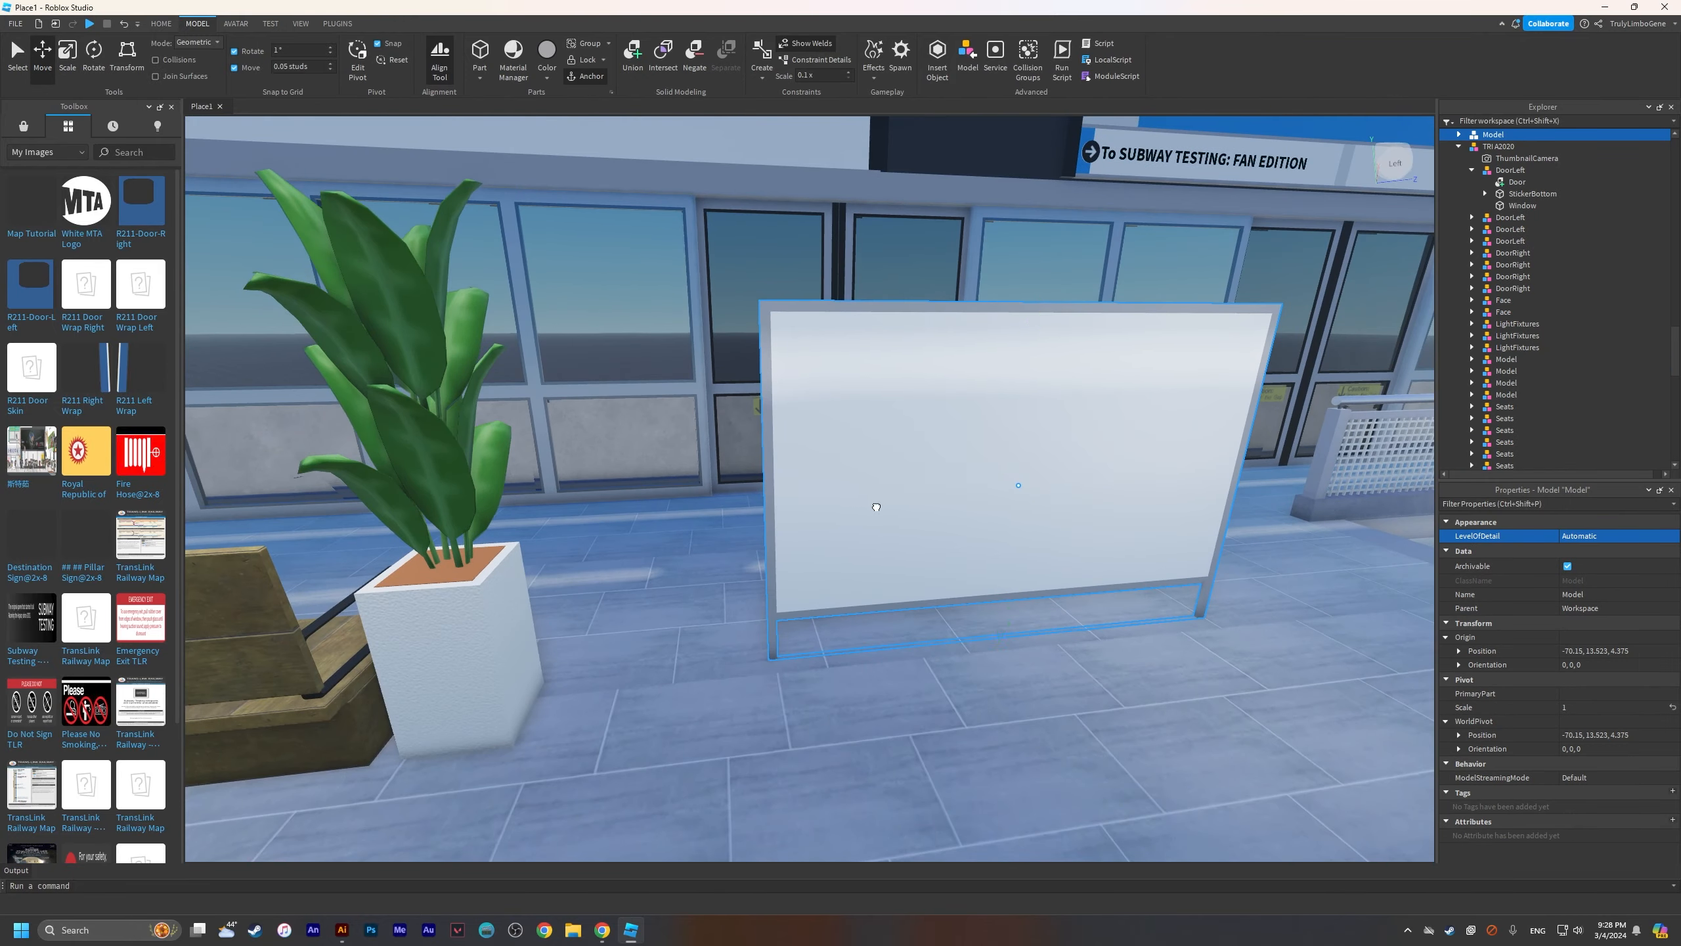
pyautogui.moveTo(876, 506); pyautogui.dragTo(879, 511)
pyautogui.hotkey('ctrl', 'z')
pyautogui.moveTo(1126, 545); pyautogui.dragTo(1162, 563)
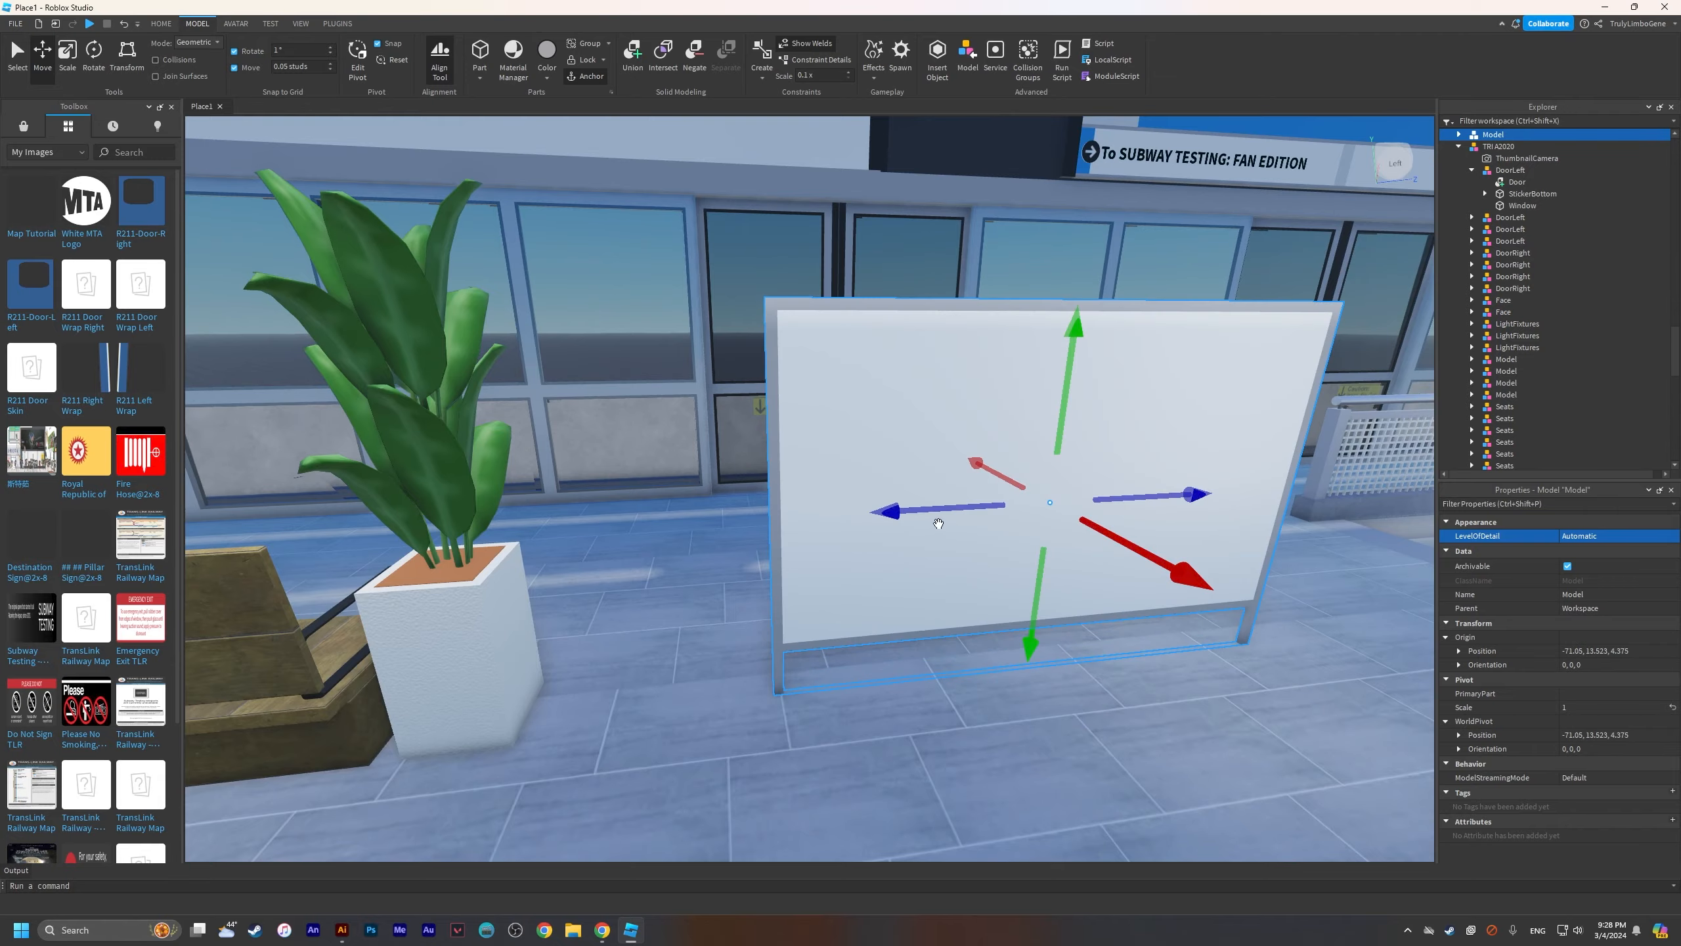
pyautogui.moveTo(928, 509); pyautogui.dragTo(875, 519)
pyautogui.rightClick(999, 552)
pyautogui.press('a')
pyautogui.moveTo(986, 569); pyautogui.dragTo(983, 567)
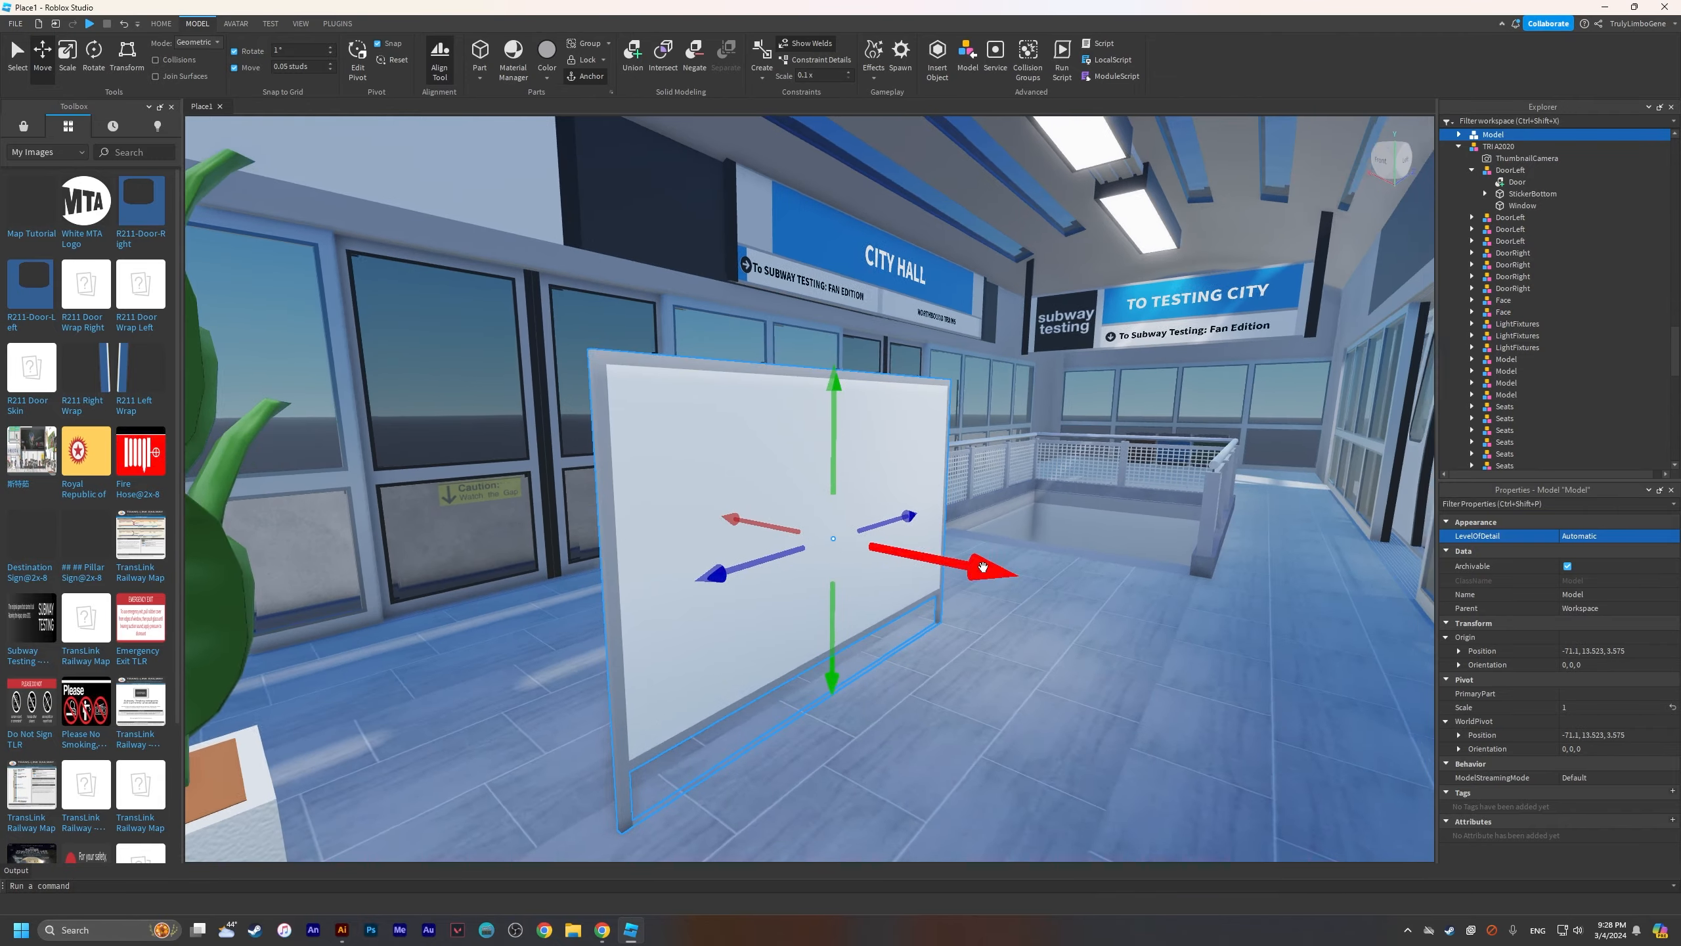
pyautogui.rightClick(886, 567)
pyautogui.press('a')
pyautogui.click(1067, 557)
# Step: Apply the Map Tutorial image as a decal on the white board's face
pyautogui.rightClick(1067, 557)
pyautogui.press('d')
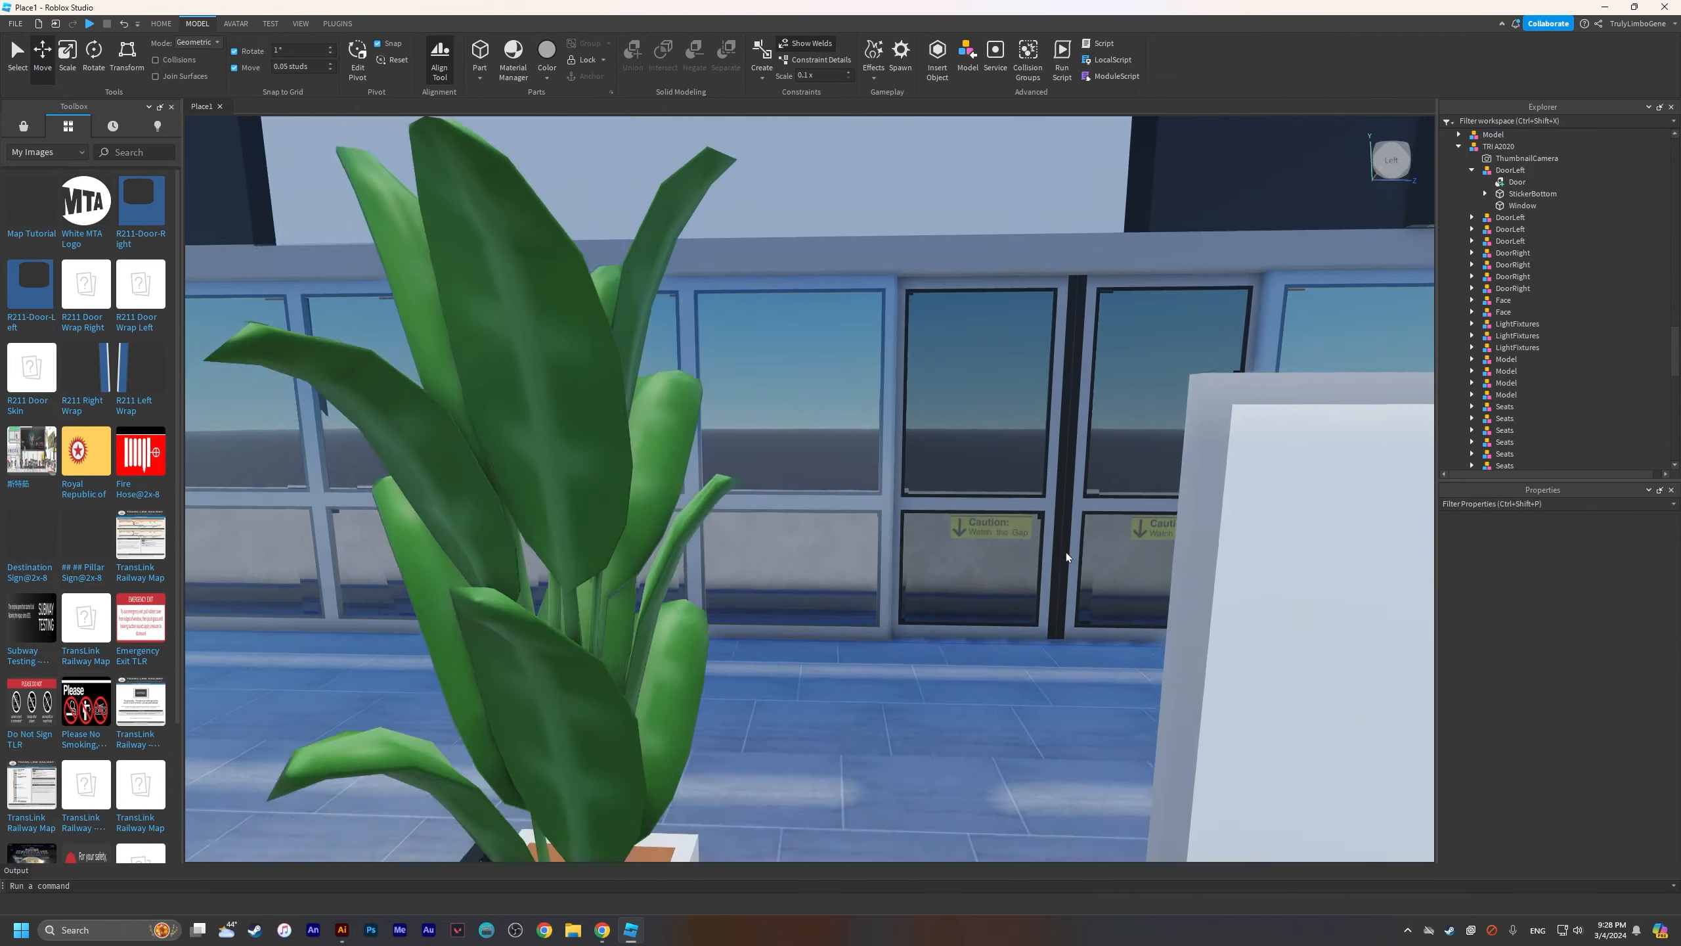
pyautogui.press('s')
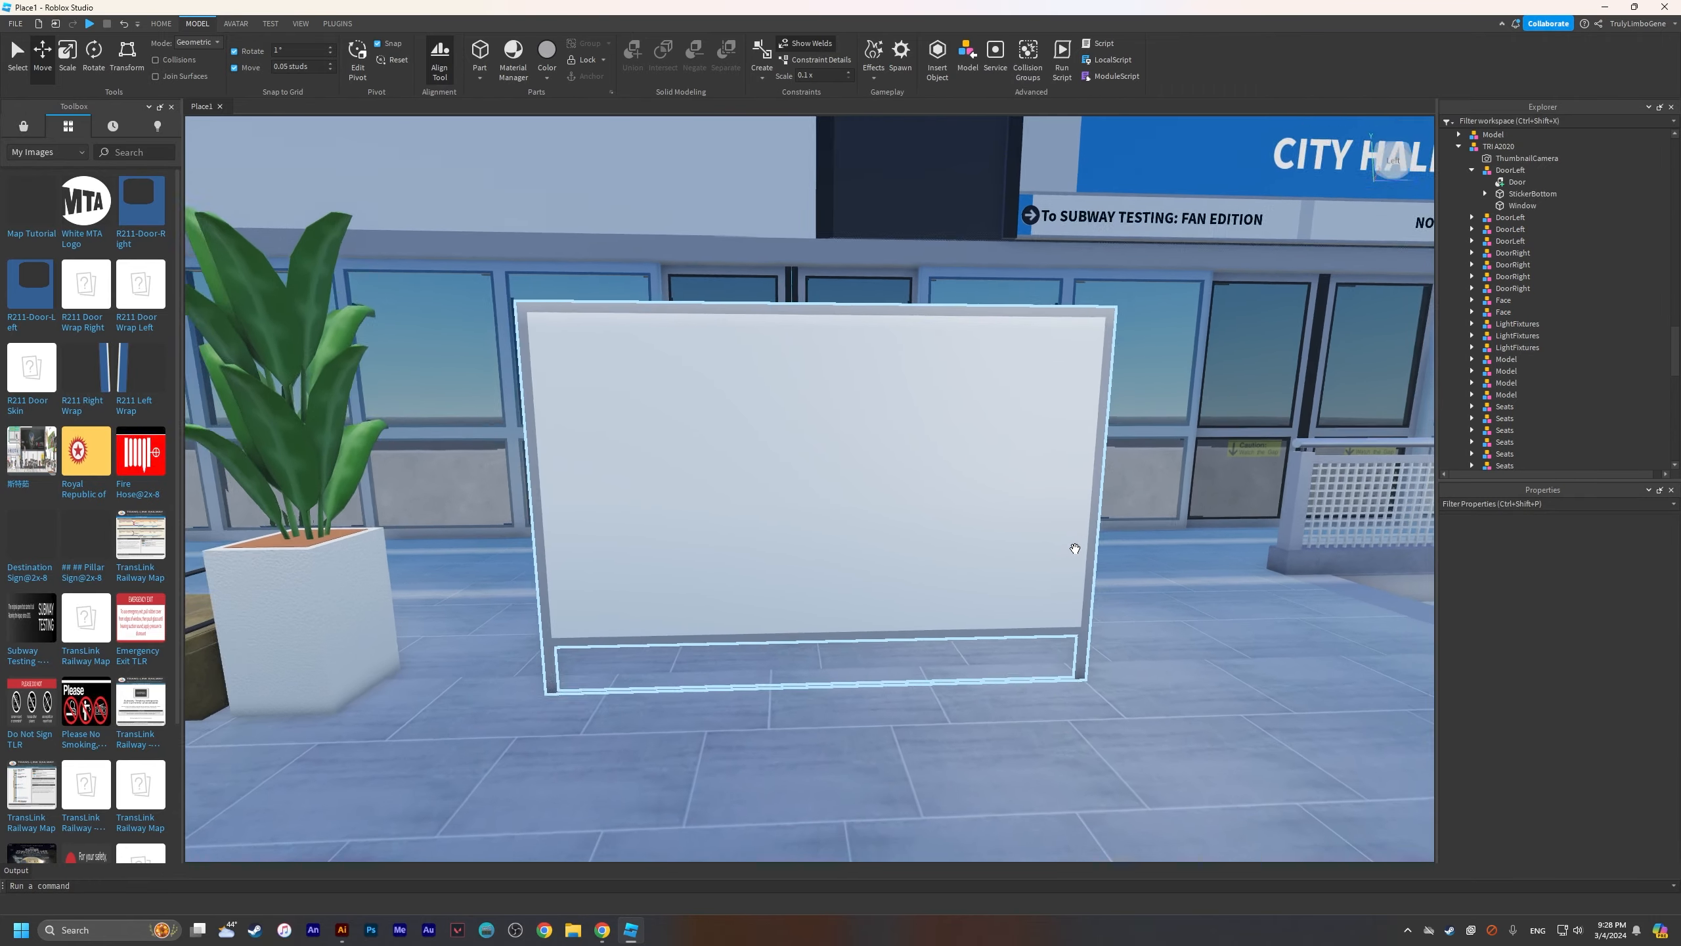
pyautogui.rightClick(1075, 549)
pyautogui.press('q')
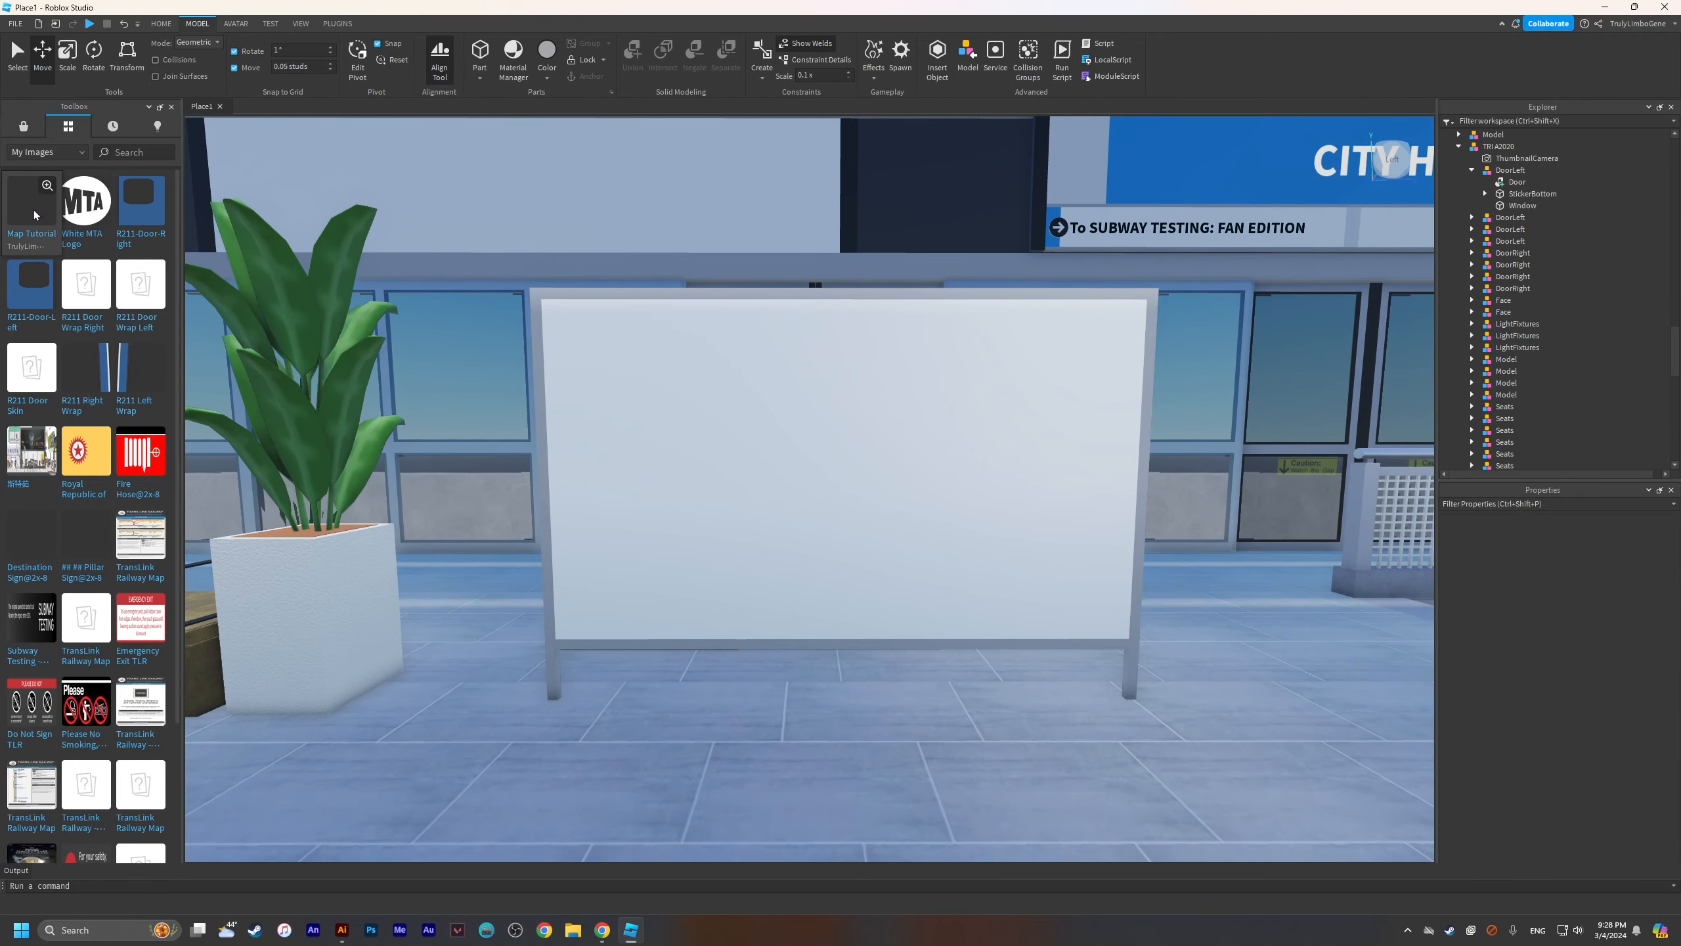
pyautogui.moveTo(30, 197); pyautogui.dragTo(712, 392)
pyautogui.scroll(1, 817, 427)
pyautogui.click(1276, 645)
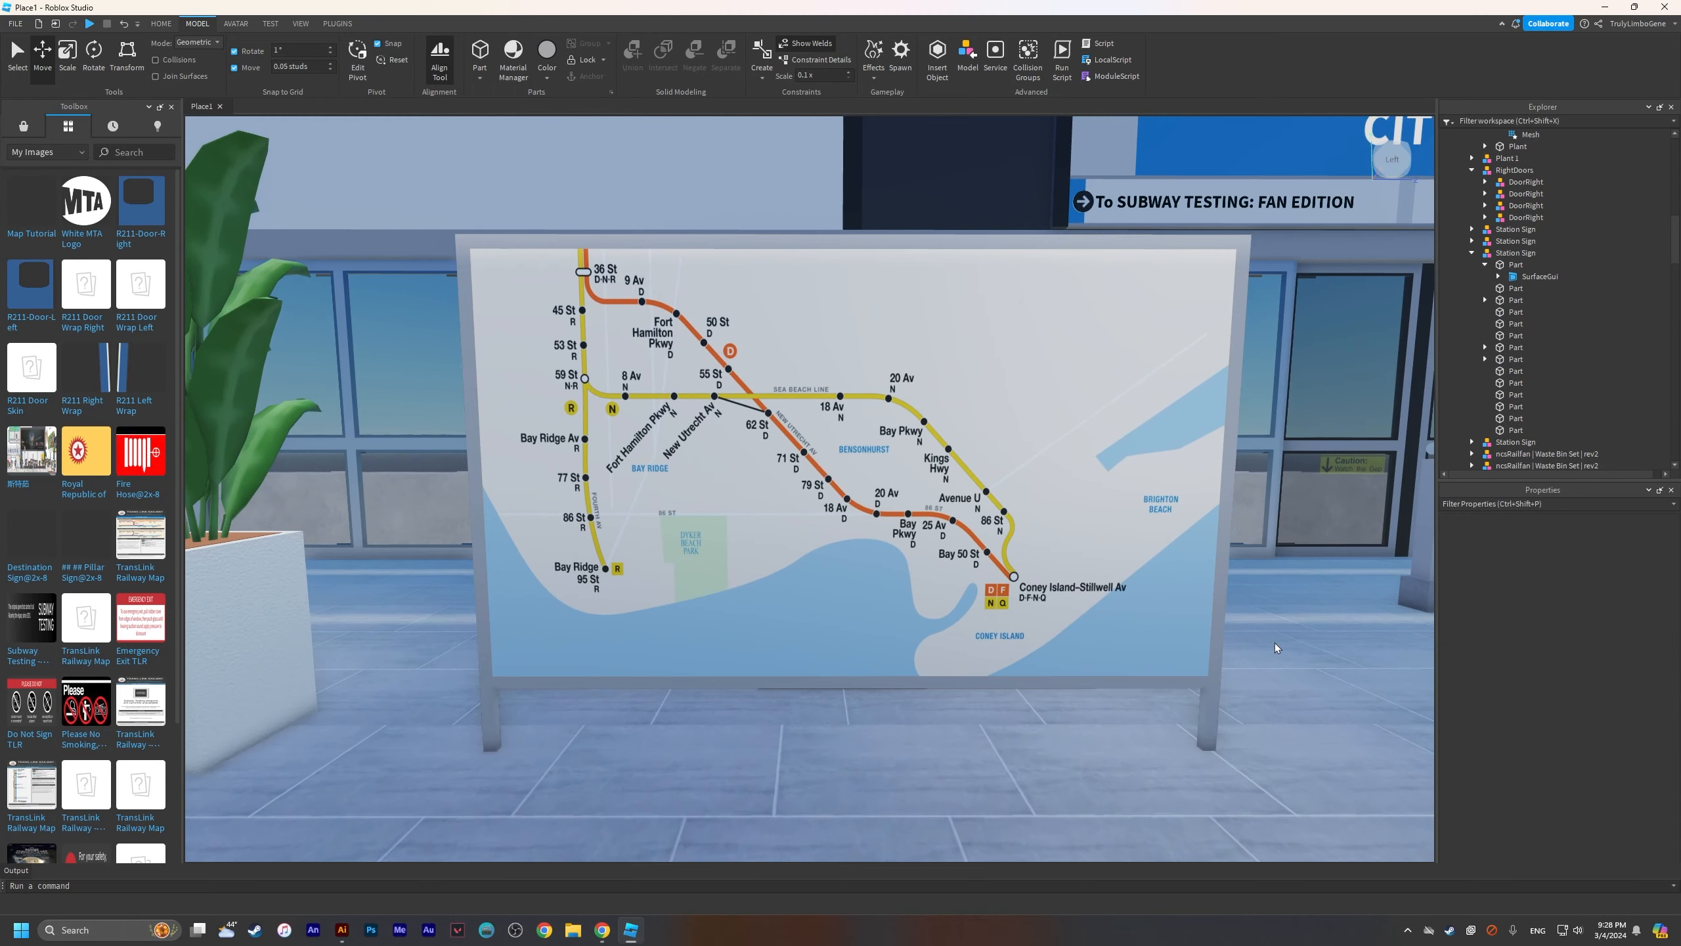
# Step: Examine the map decal's sharpness up close around the Coney Island–Stillwell Av labels and line ends
pyautogui.scroll(3, 1274, 641)
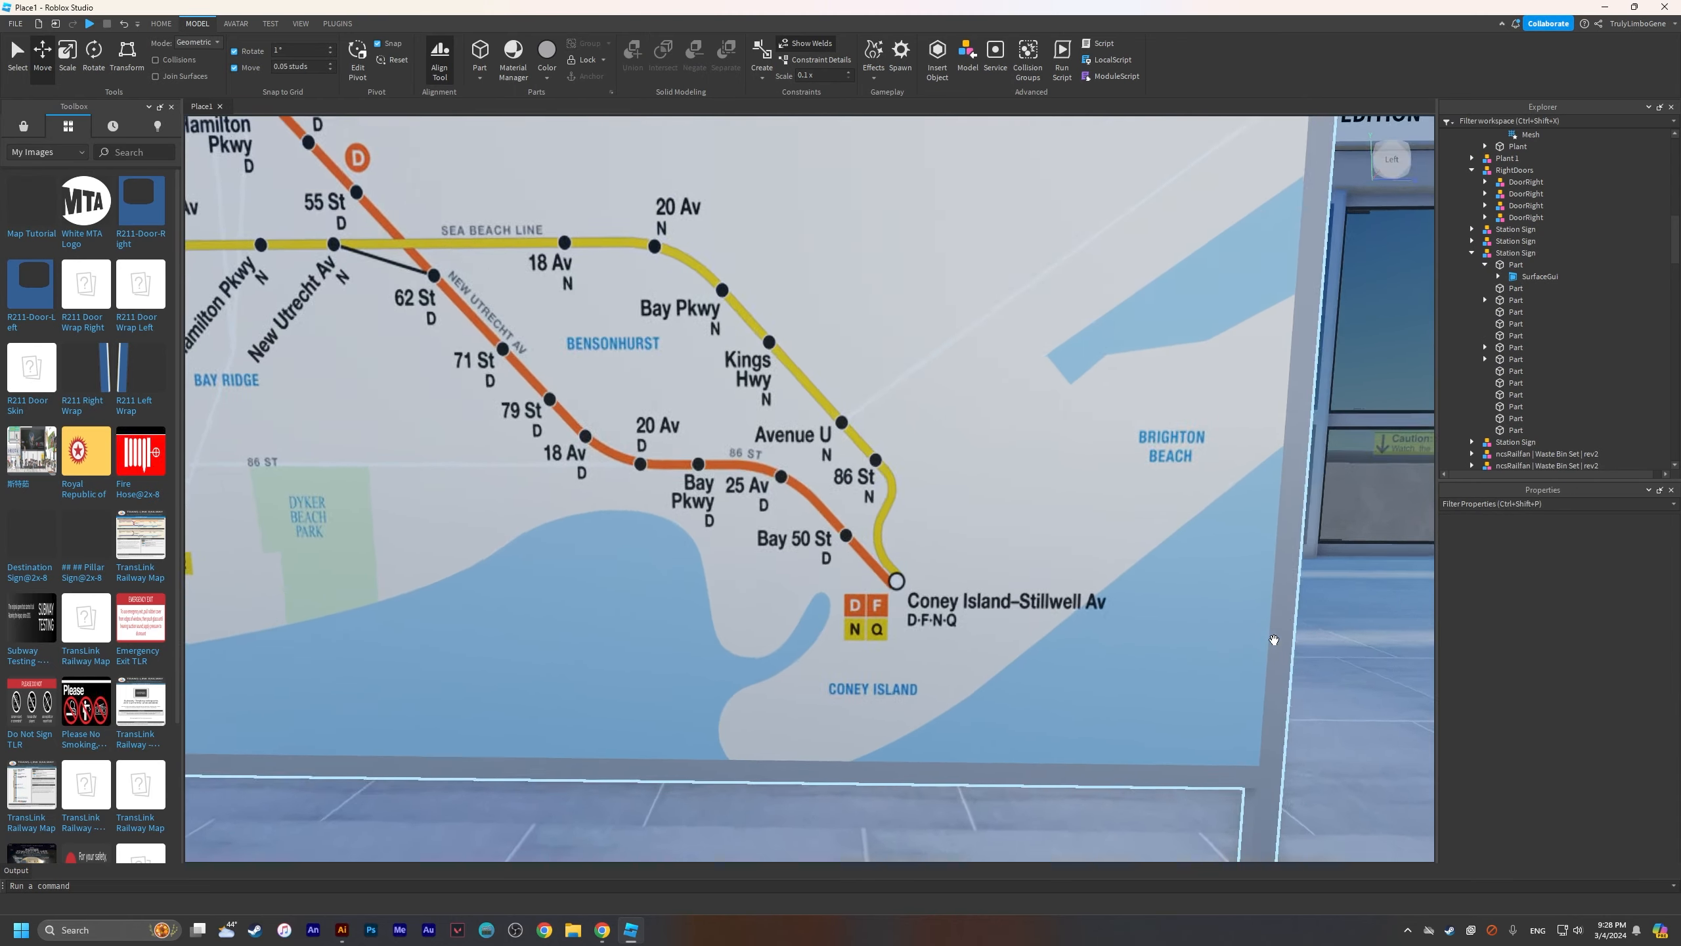
pyautogui.rightClick(1274, 640)
pyautogui.press('w')
pyautogui.press('q')
pyautogui.press('d')
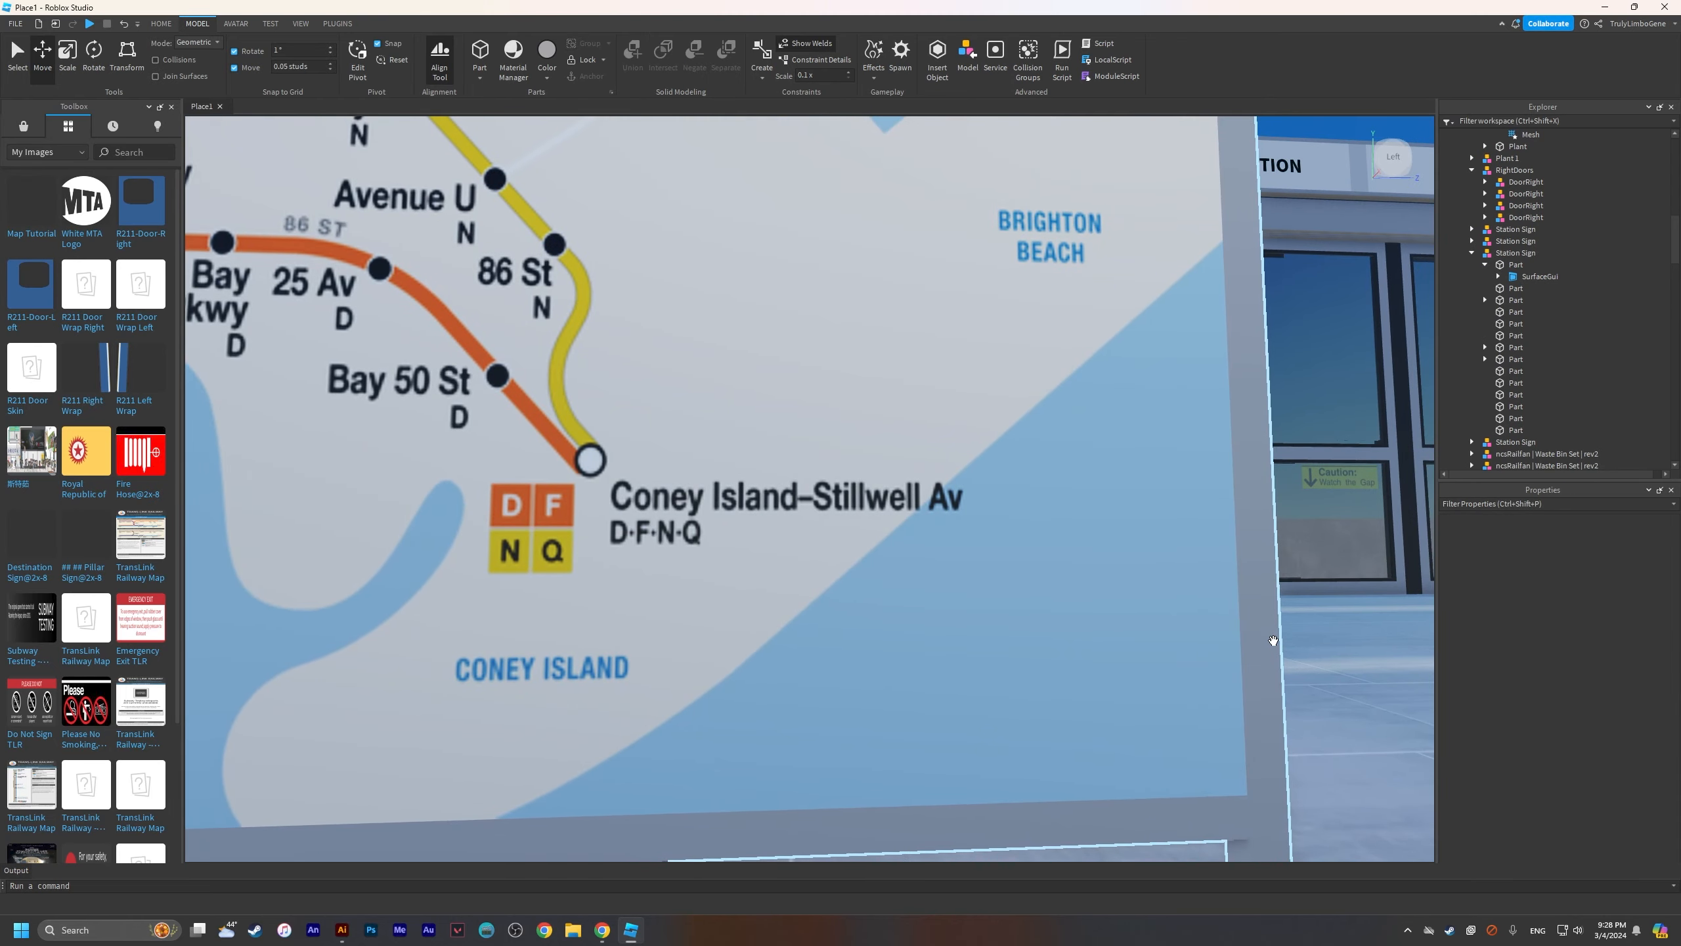
pyautogui.press('q')
pyautogui.press('e')
pyautogui.press('w')
pyautogui.press('a')
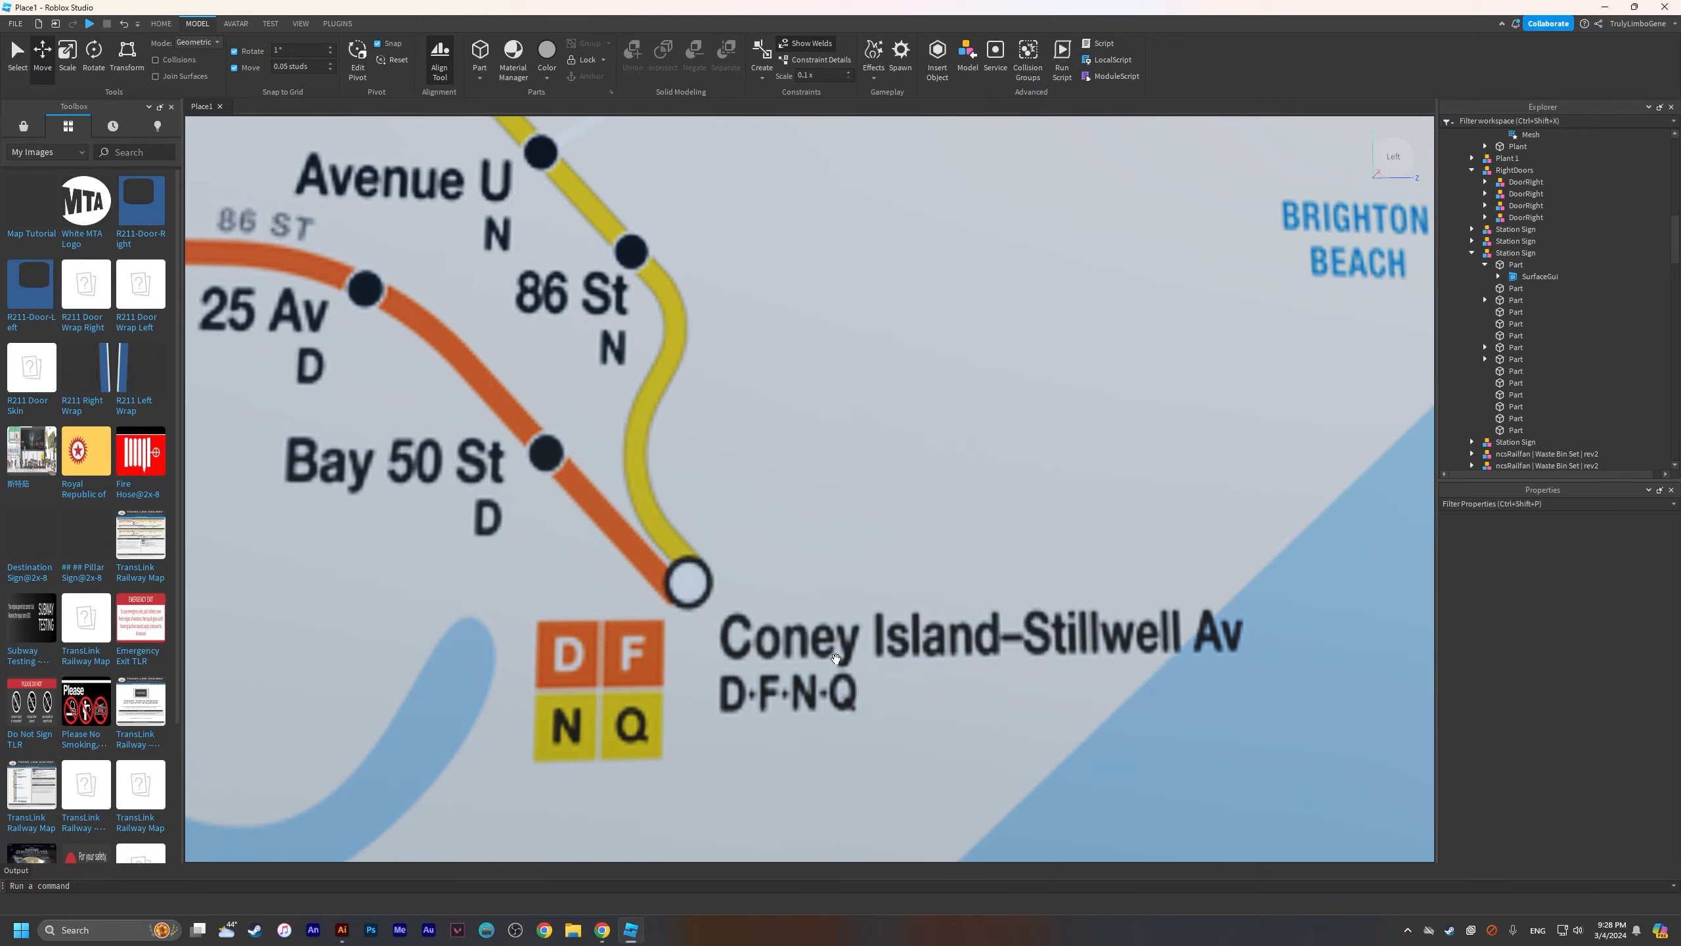
pyautogui.press('s')
pyautogui.press('w')
pyautogui.press('s')
pyautogui.press('w')
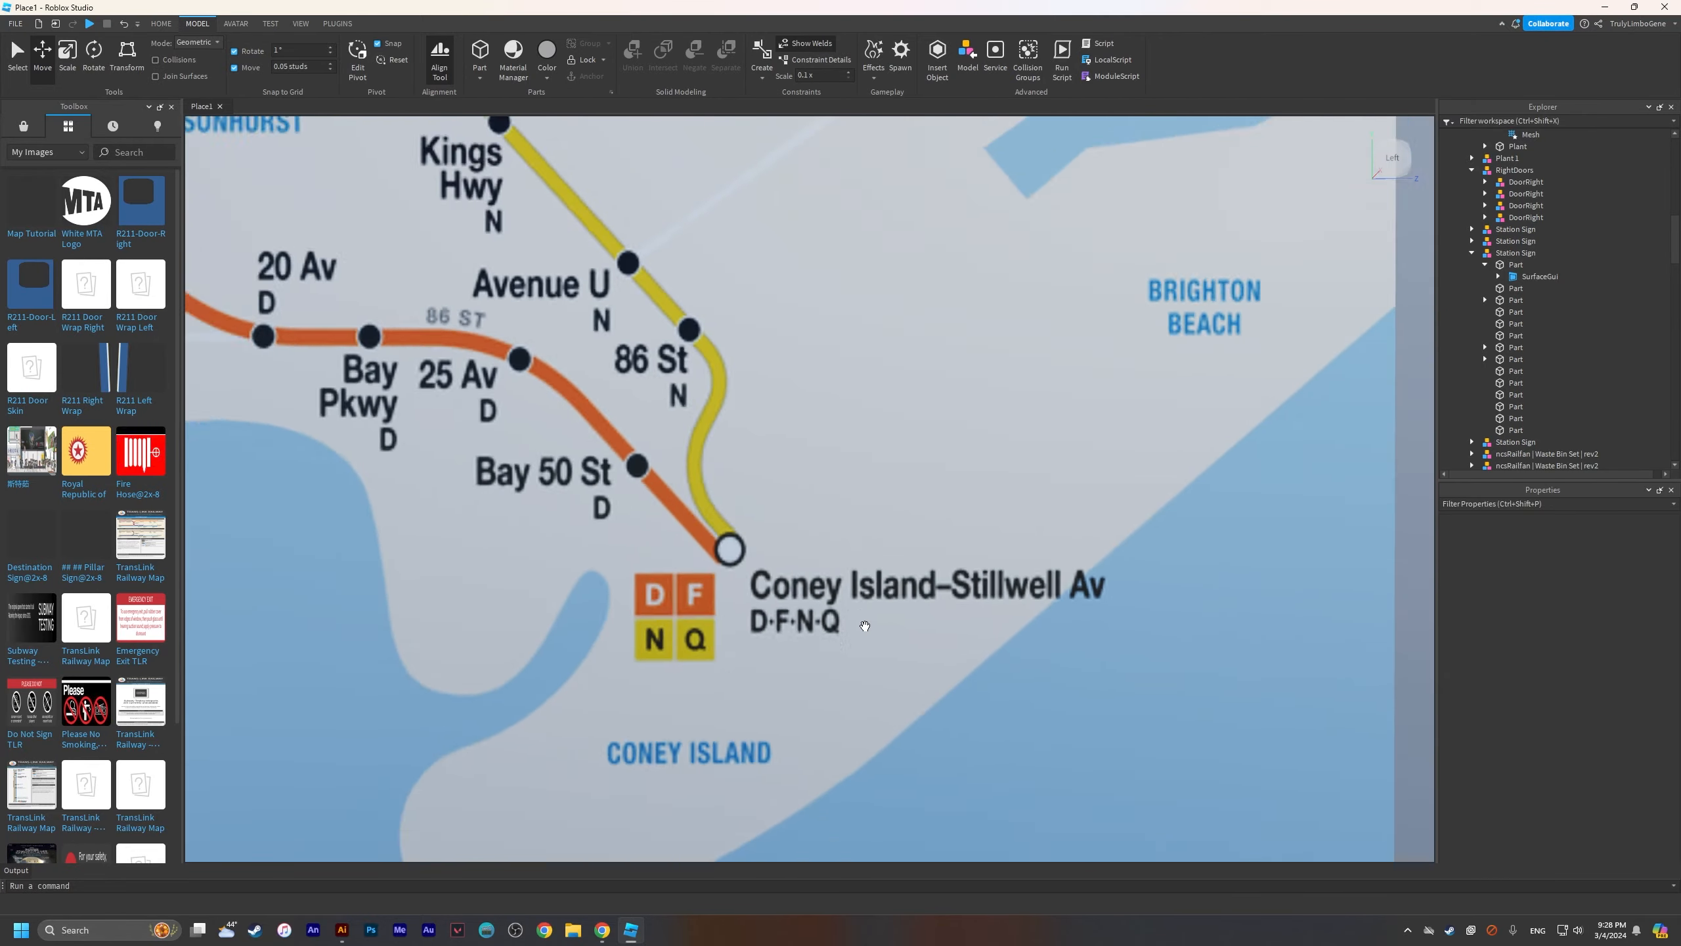
pyautogui.press('s')
pyautogui.press('w')
pyautogui.press('s')
pyautogui.press('w')
pyautogui.press('s')
pyautogui.press('w')
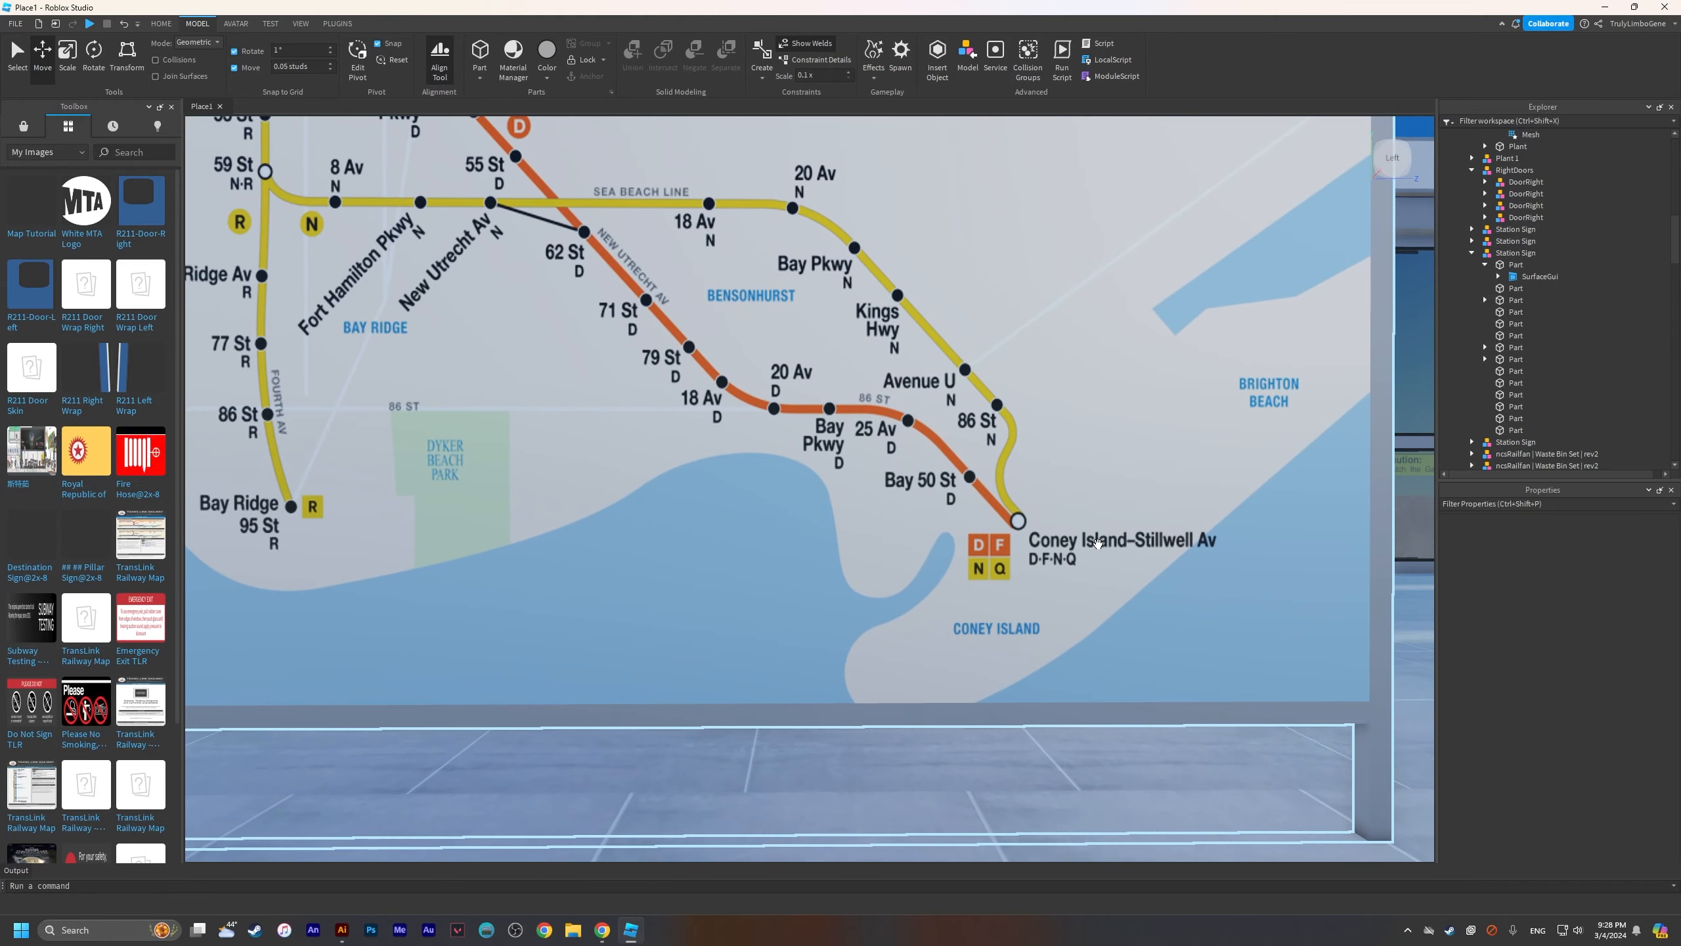
pyautogui.press('w')
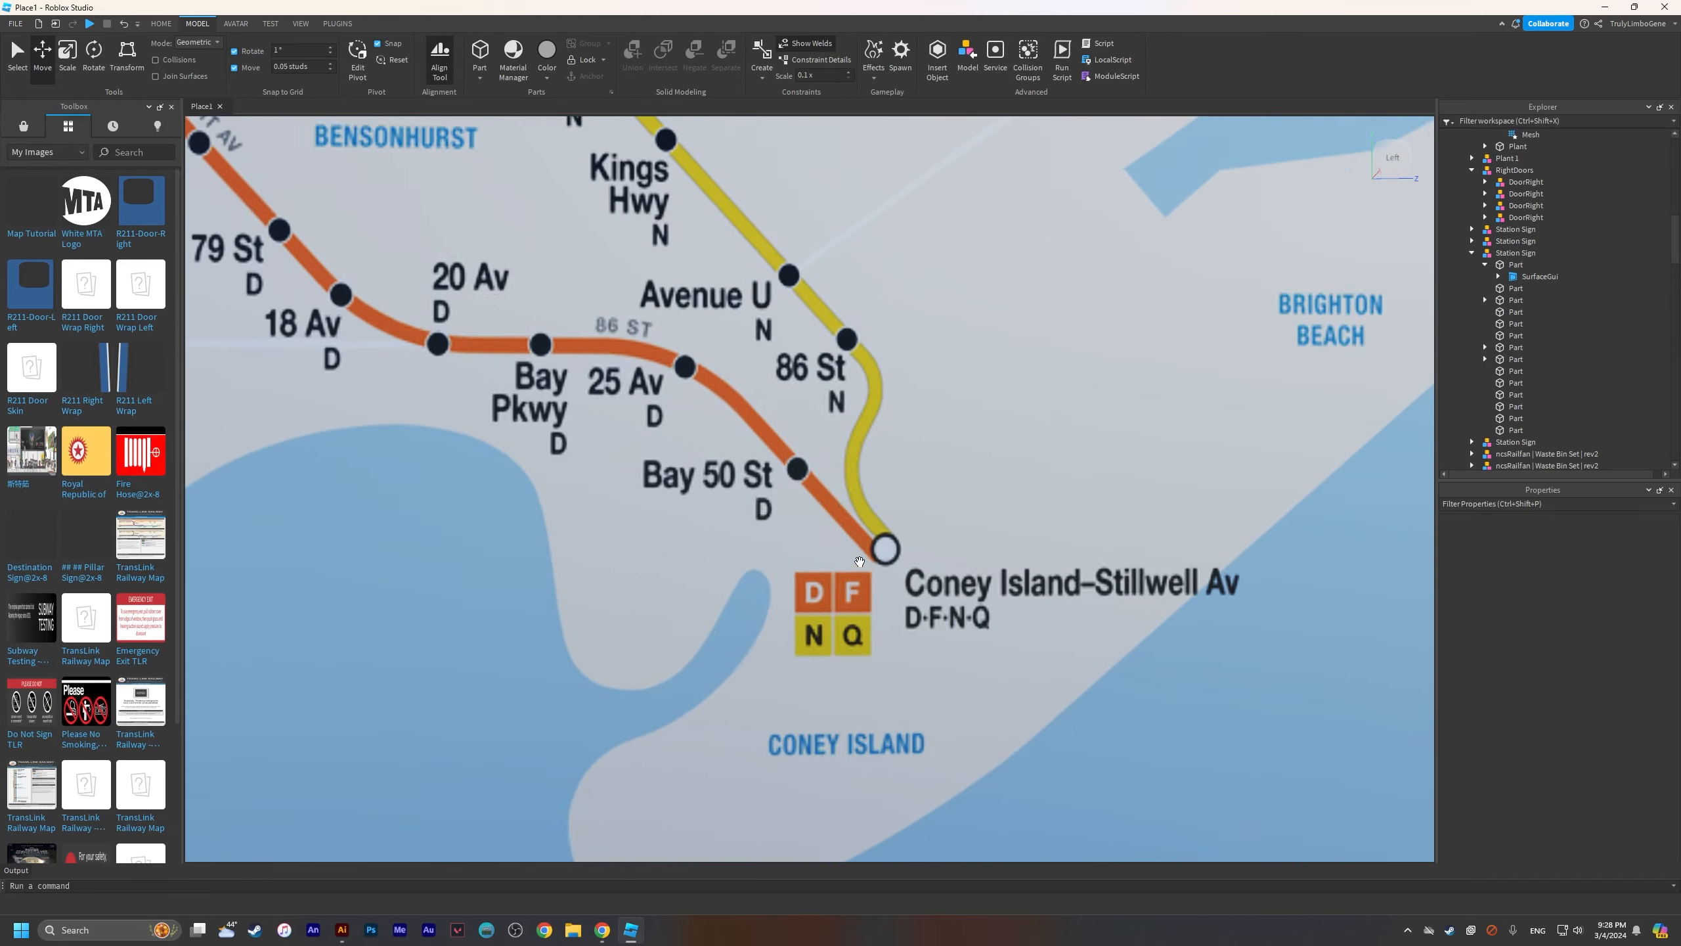
pyautogui.press('w')
pyautogui.press('s')
pyautogui.press('w')
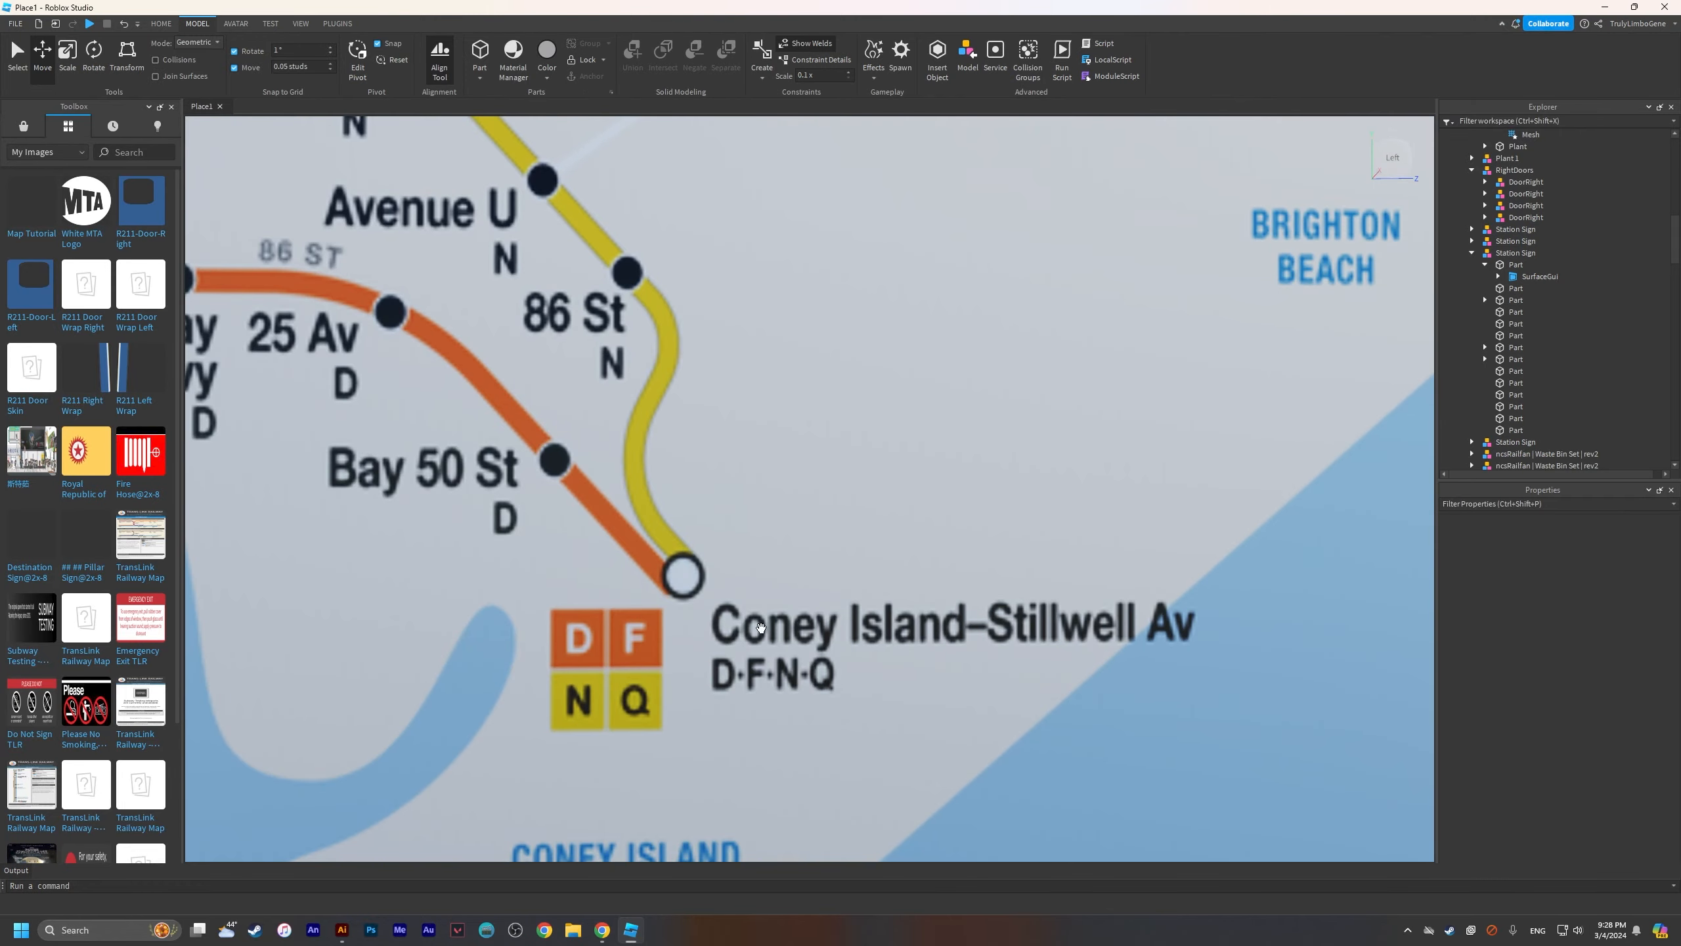
pyautogui.press('s')
pyautogui.press('w')
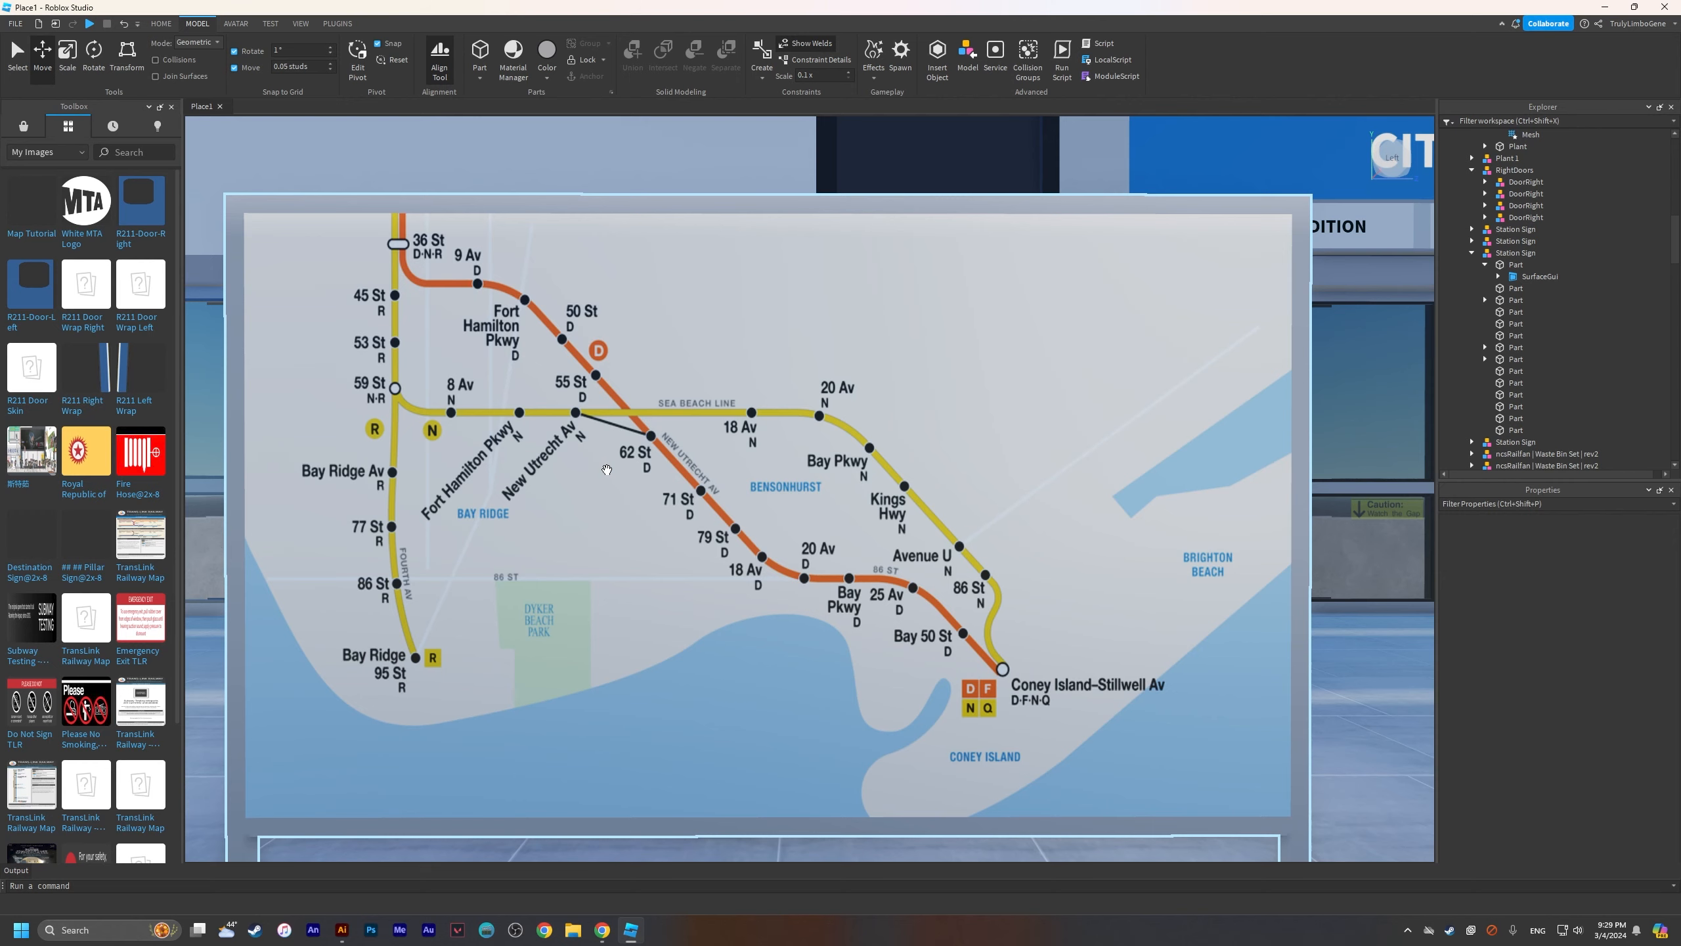
# Step: View the finished map board from along the platform and from straight in front
pyautogui.rightClick(768, 473)
pyautogui.press('w')
pyautogui.press('s')
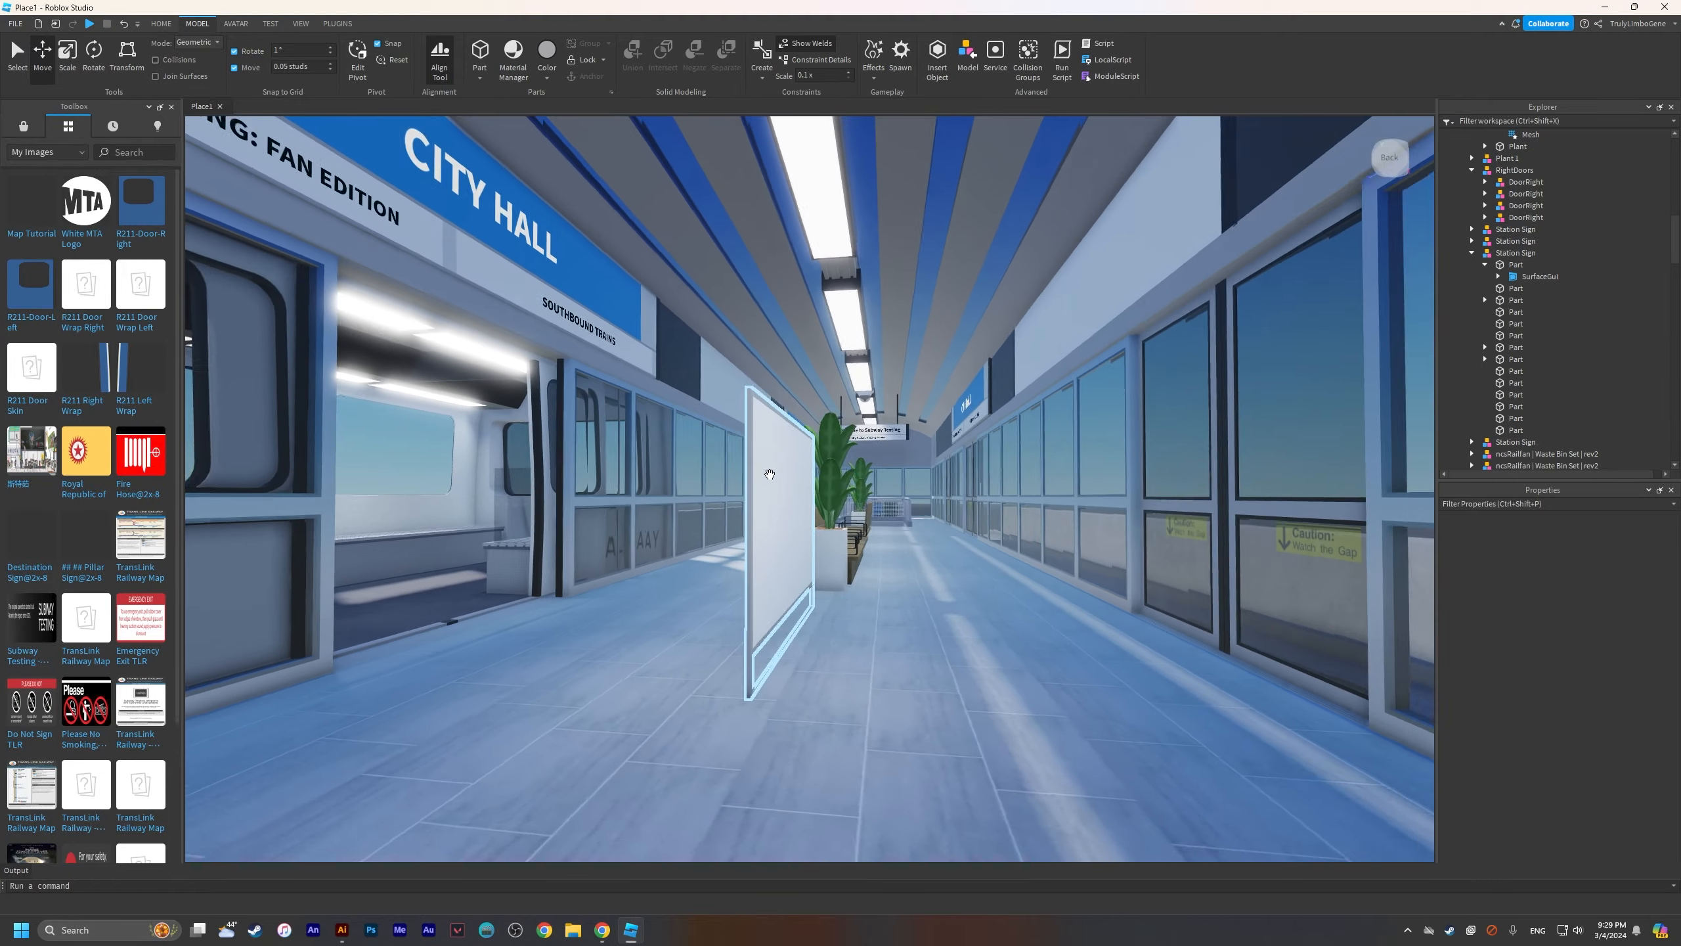
pyautogui.rightClick(768, 473)
pyautogui.press('w')
pyautogui.press('s')
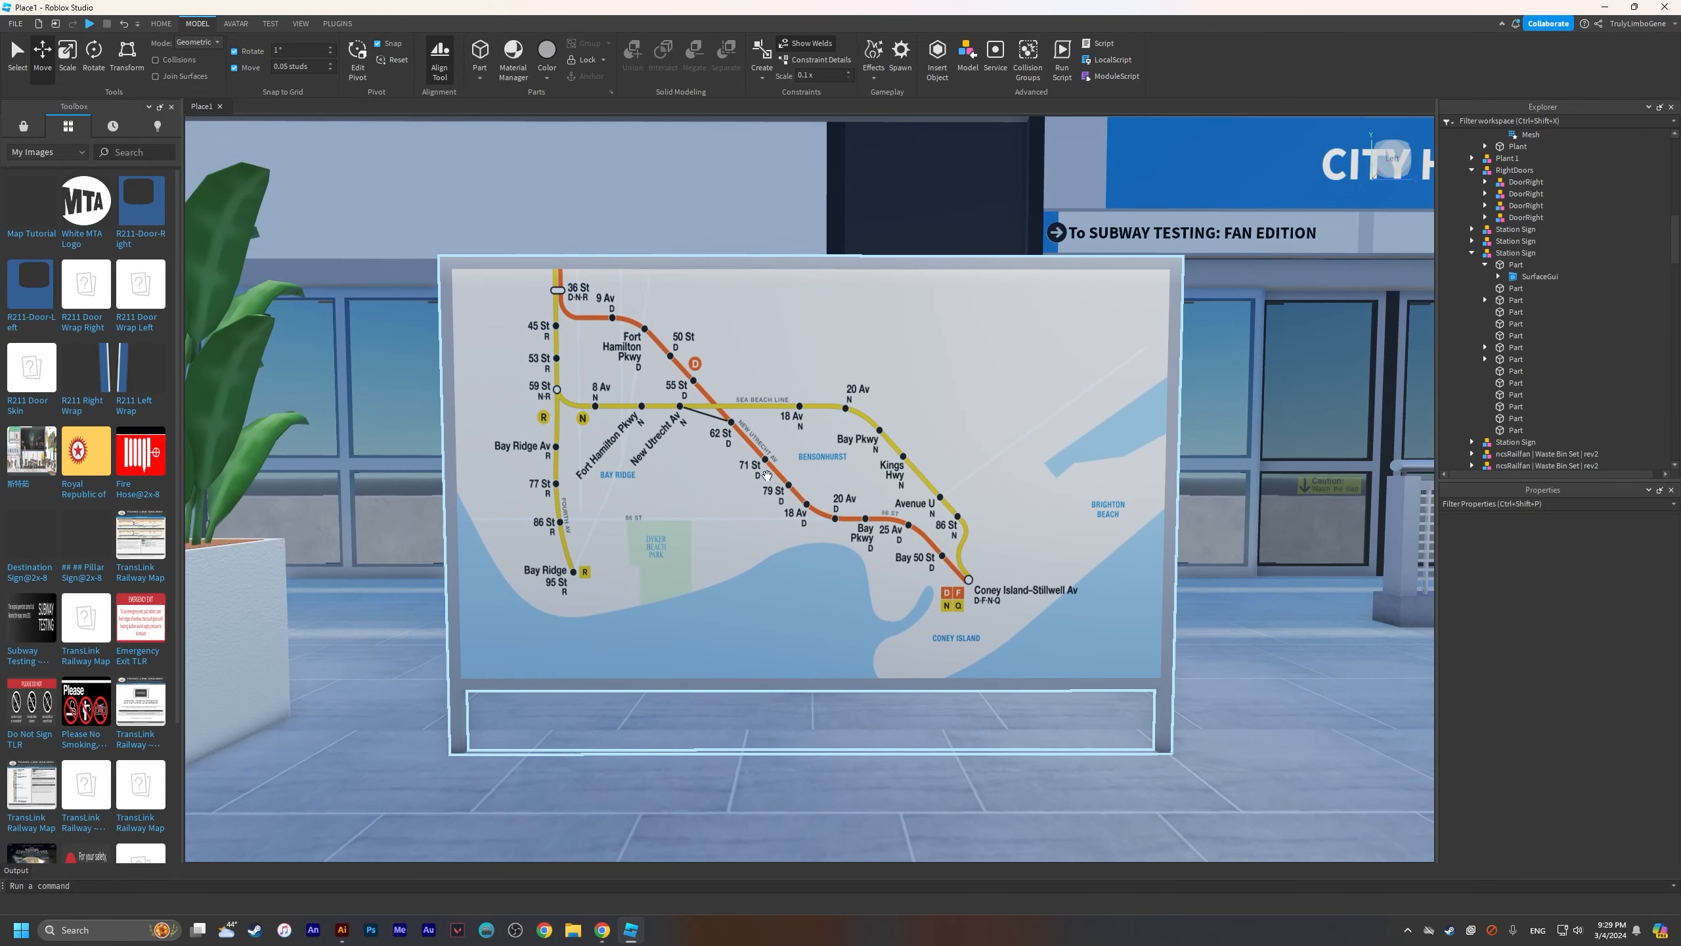
pyautogui.press('w')
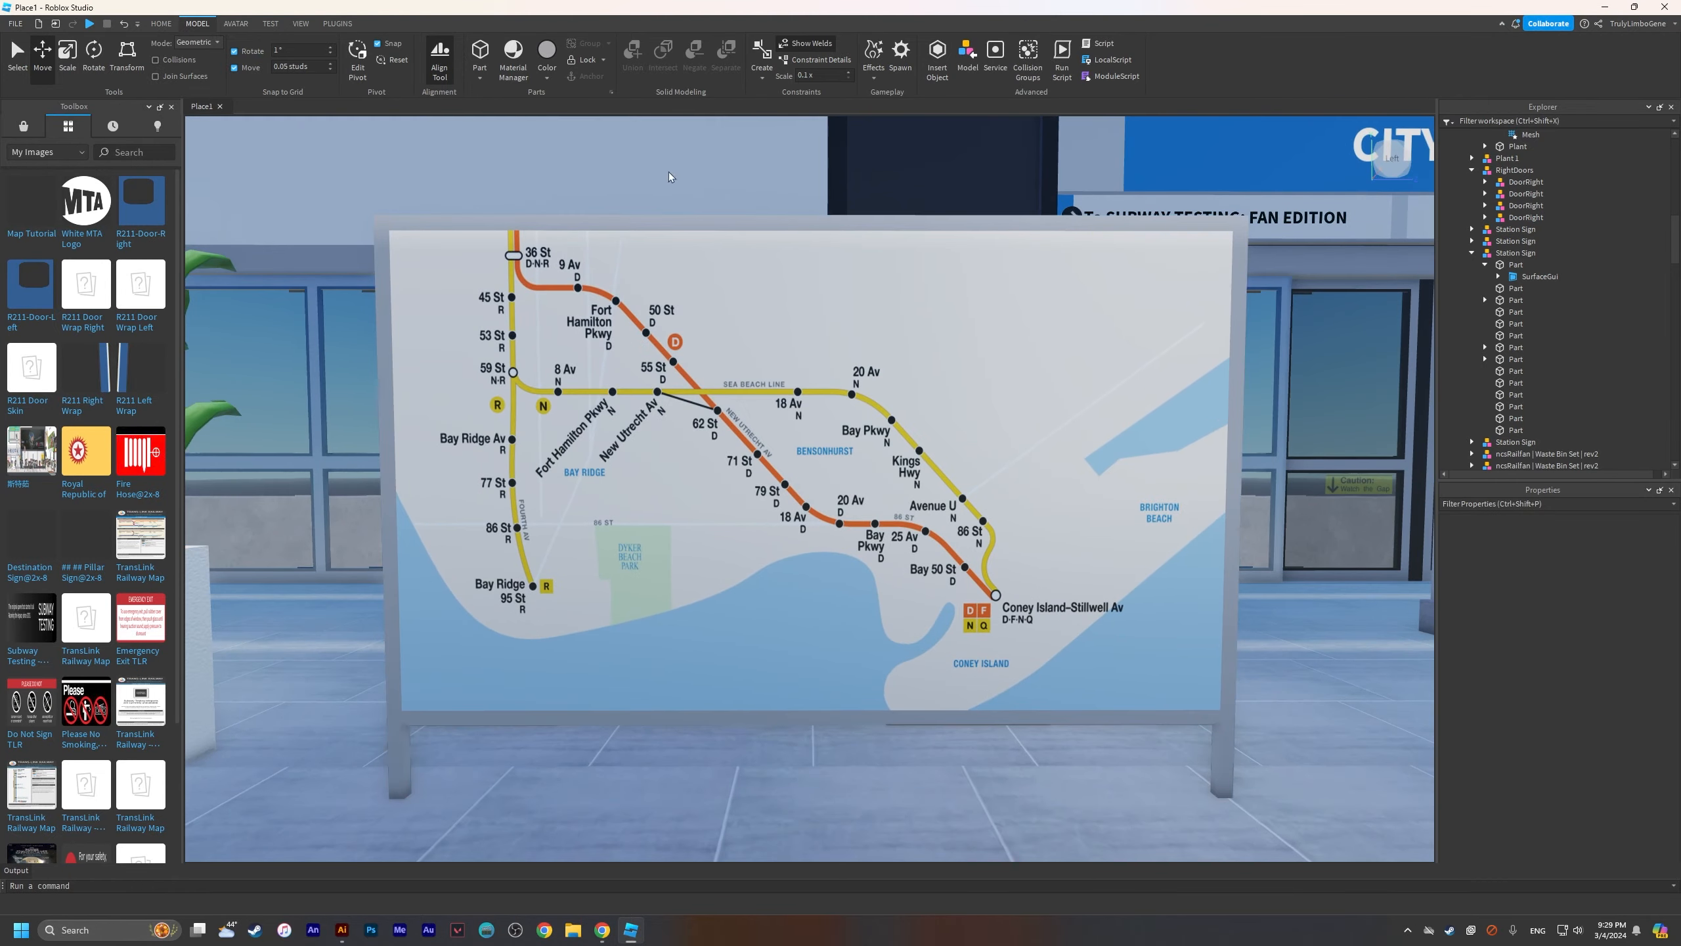